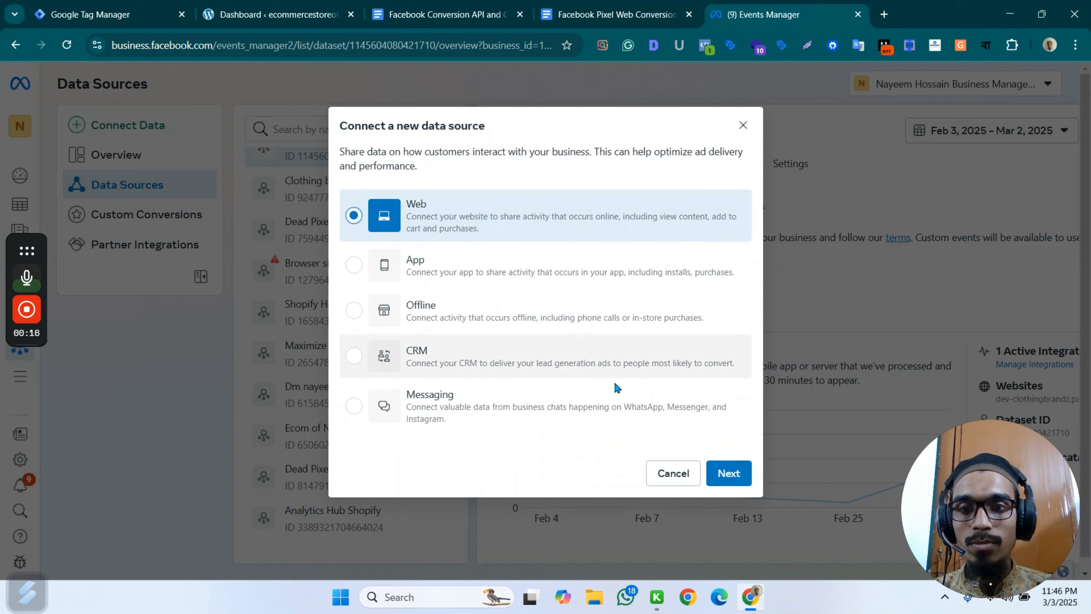
Choose Web as the new data source type and start creating a new dataset instead of using an existing one.
{"action": "left_click", "coordinate": [733, 474]}
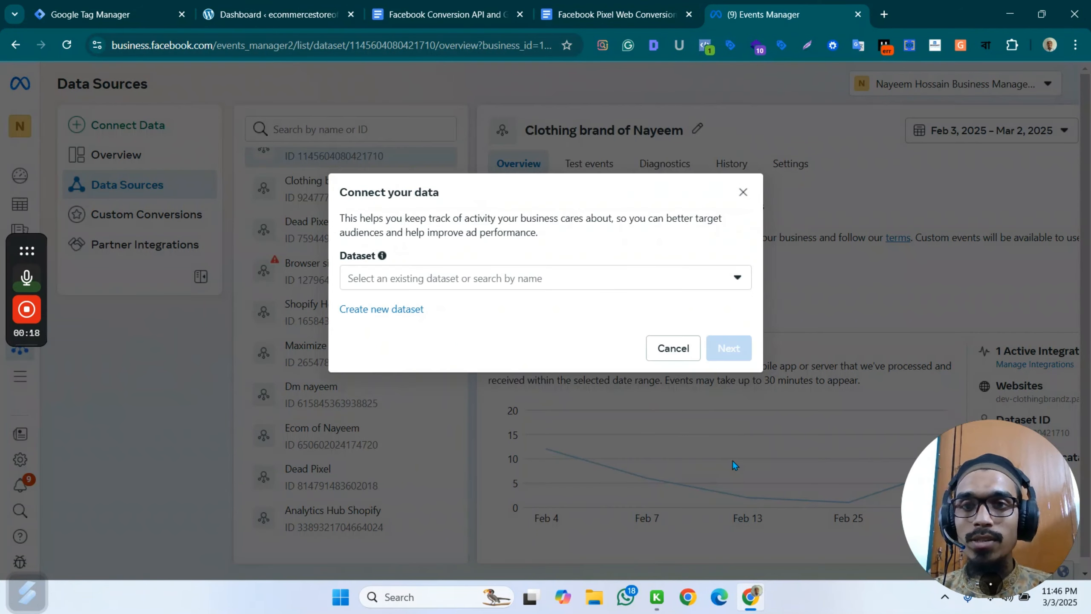
{"action": "left_click", "coordinate": [453, 279]}
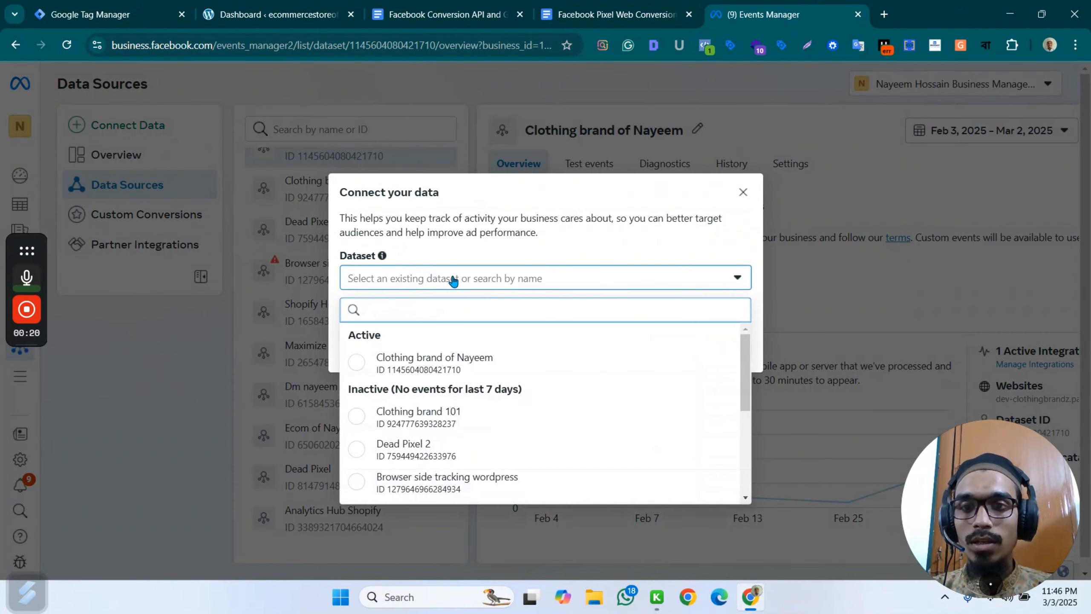
{"action": "left_click", "coordinate": [546, 215]}
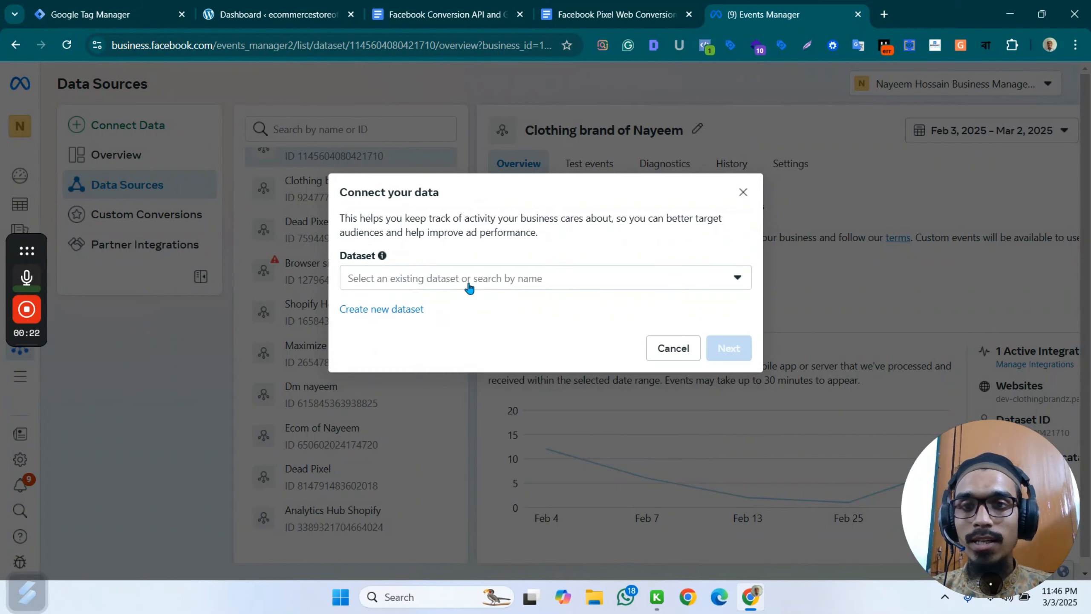
{"action": "left_click", "coordinate": [382, 310]}
Name the new dataset eco-nayeem, create it, and close the website connection setup without choosing a method.
{"action": "left_click", "coordinate": [412, 242]}
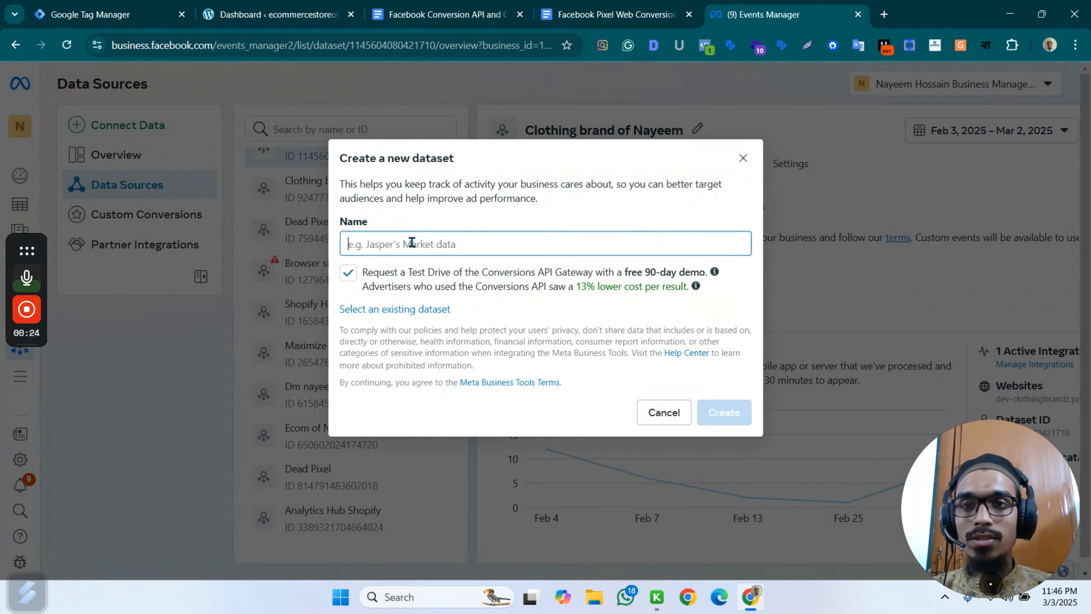
{"action": "type", "text": "ecomnayeem"}
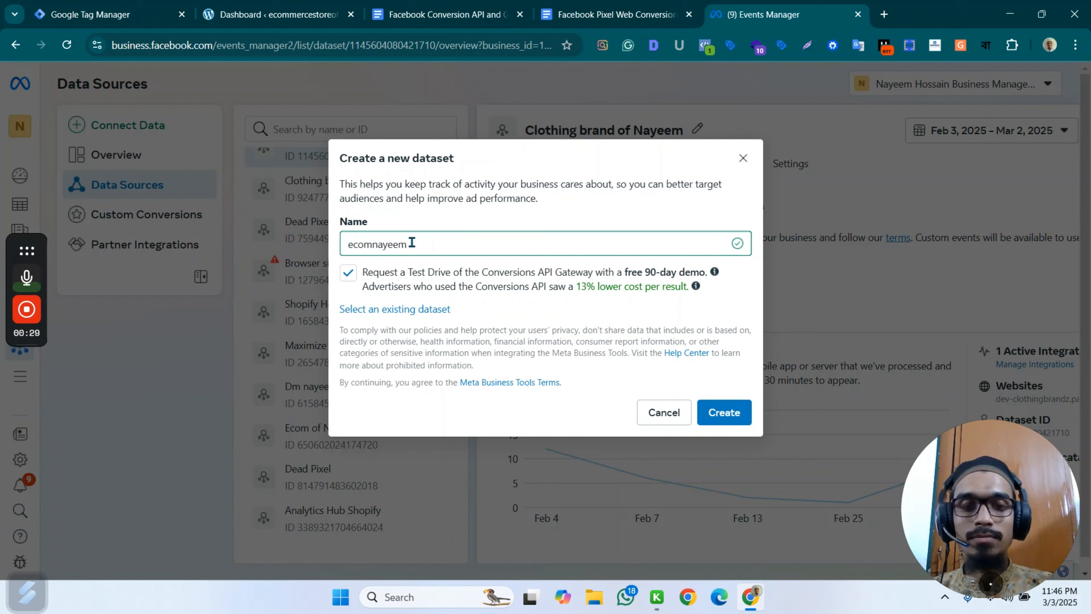
{"action": "key", "text": "ctrl+a"}
{"action": "key", "text": "BackSpace"}
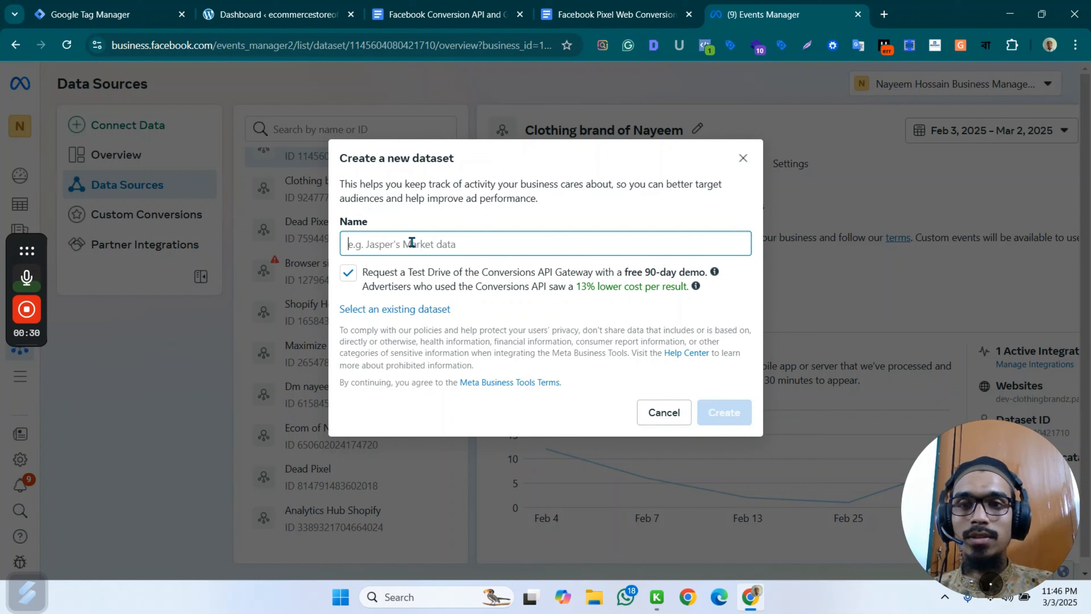
{"action": "type", "text": "eco-nayeem"}
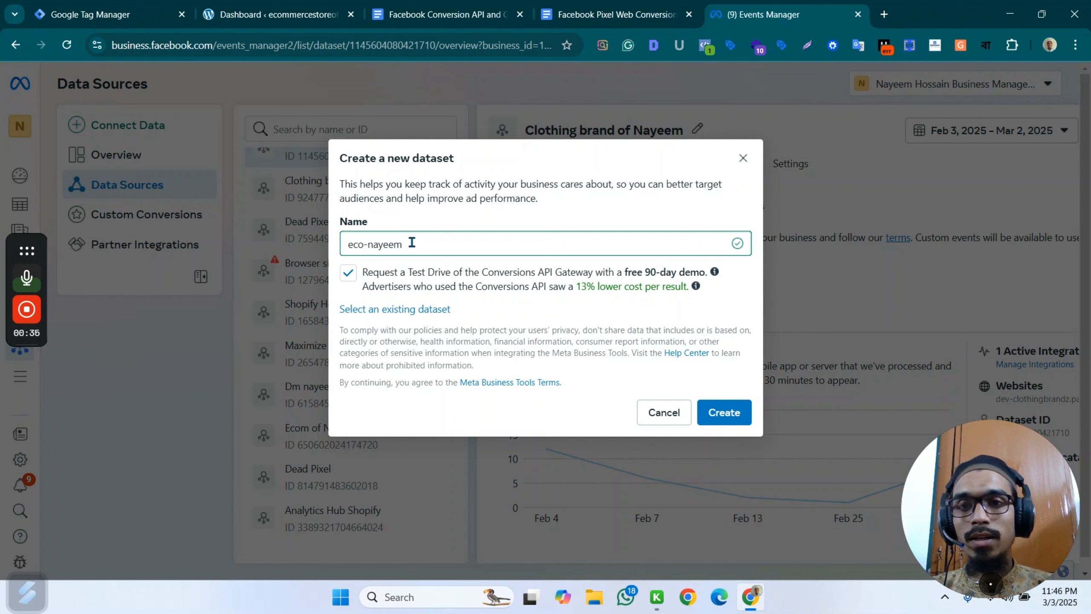
{"action": "left_click_drag", "start_coordinate": [412, 242], "coordinate": [333, 255]}
{"action": "key", "text": "ctrl+c"}
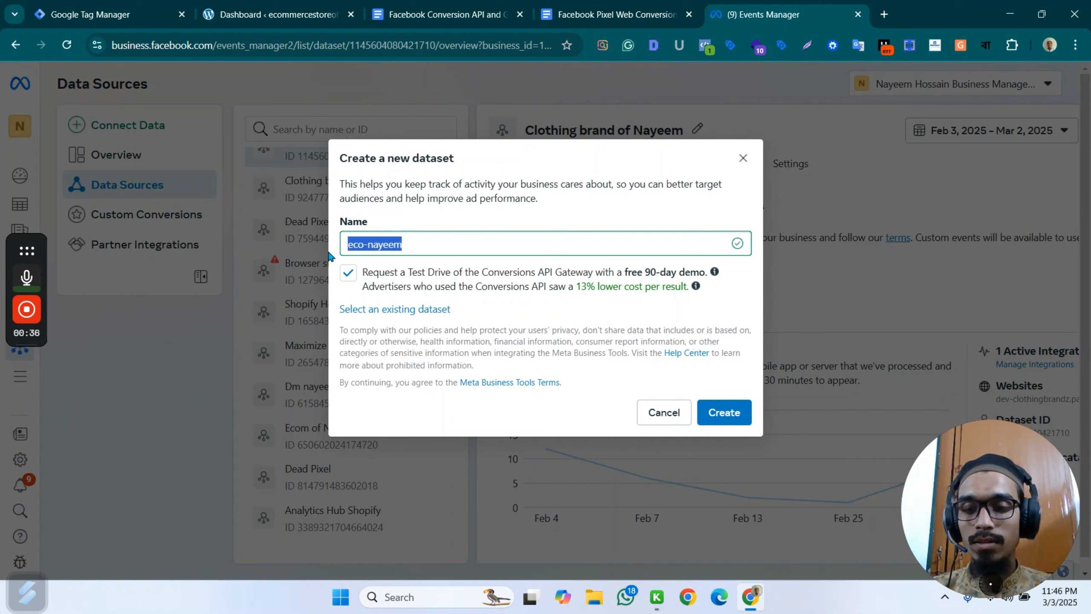
{"action": "left_click", "coordinate": [718, 413]}
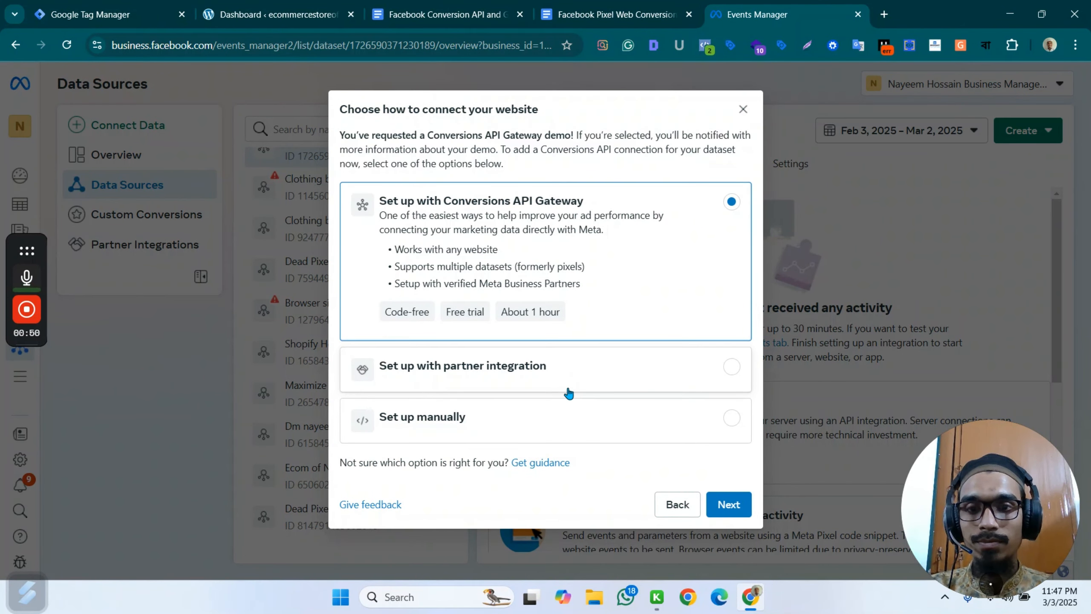
{"action": "left_click", "coordinate": [743, 110]}
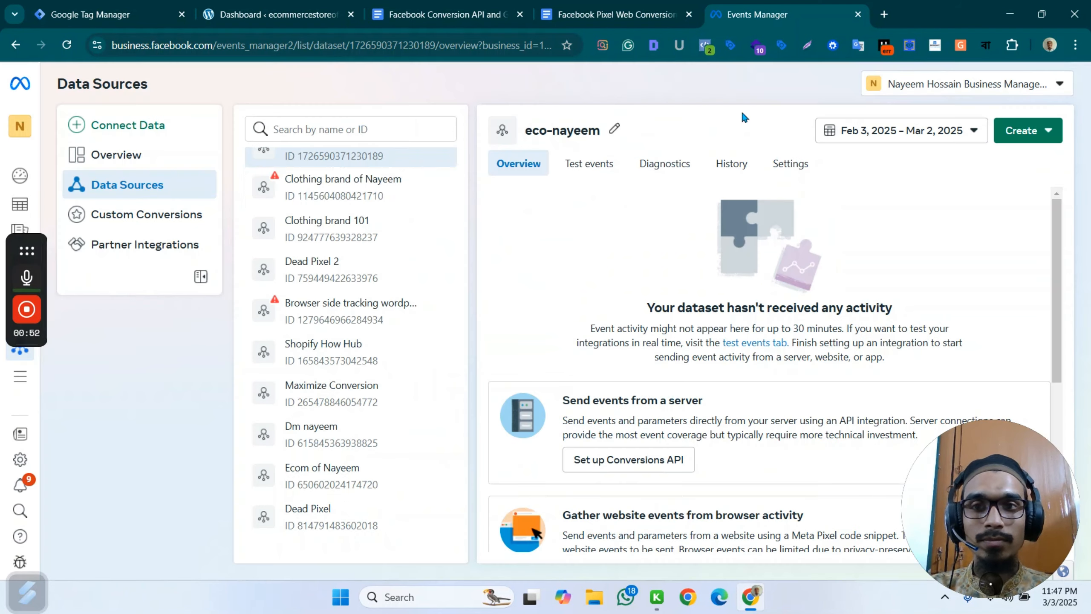
{"action": "scroll", "coordinate": [378, 190], "scroll_direction": "up", "scroll_amount": 1}
Switch to Google Tag Manager and start a new account with the account name eco-nayeem.
{"action": "left_click", "coordinate": [81, 13]}
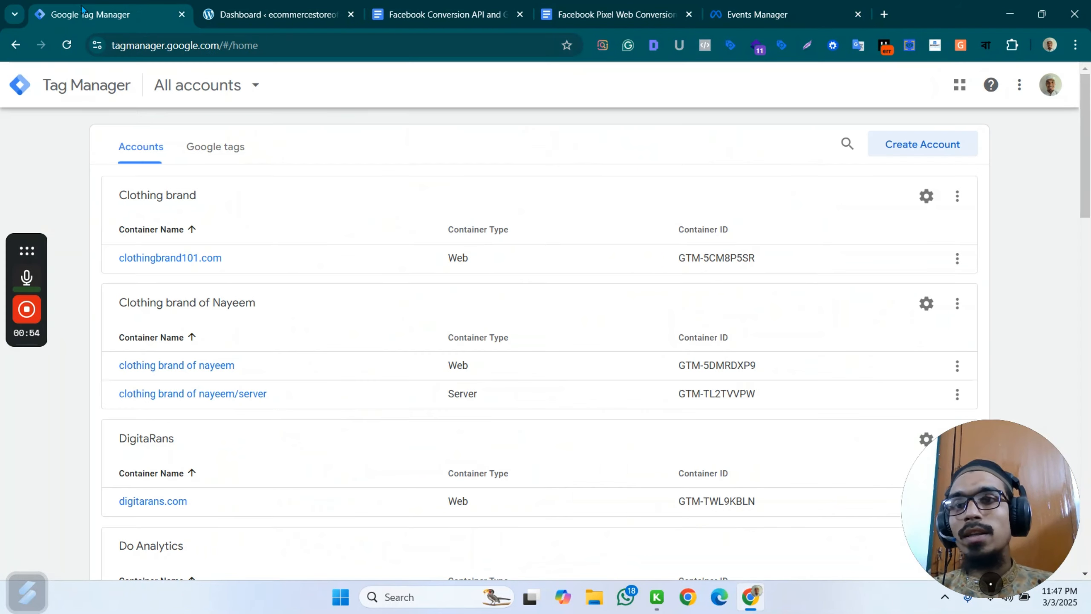
{"action": "left_click", "coordinate": [919, 145]}
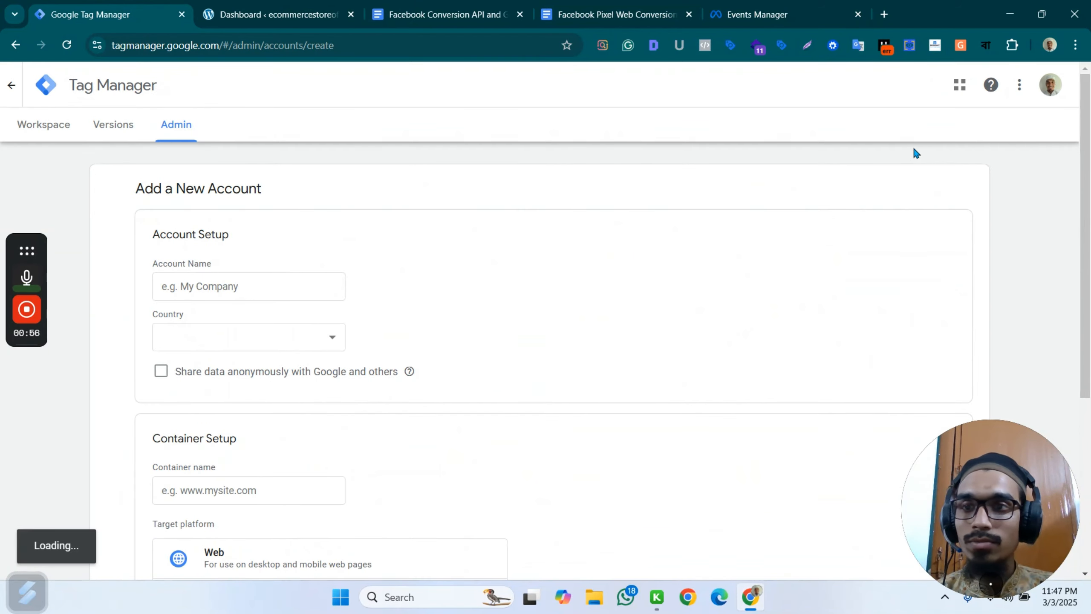
{"action": "left_click", "coordinate": [228, 286]}
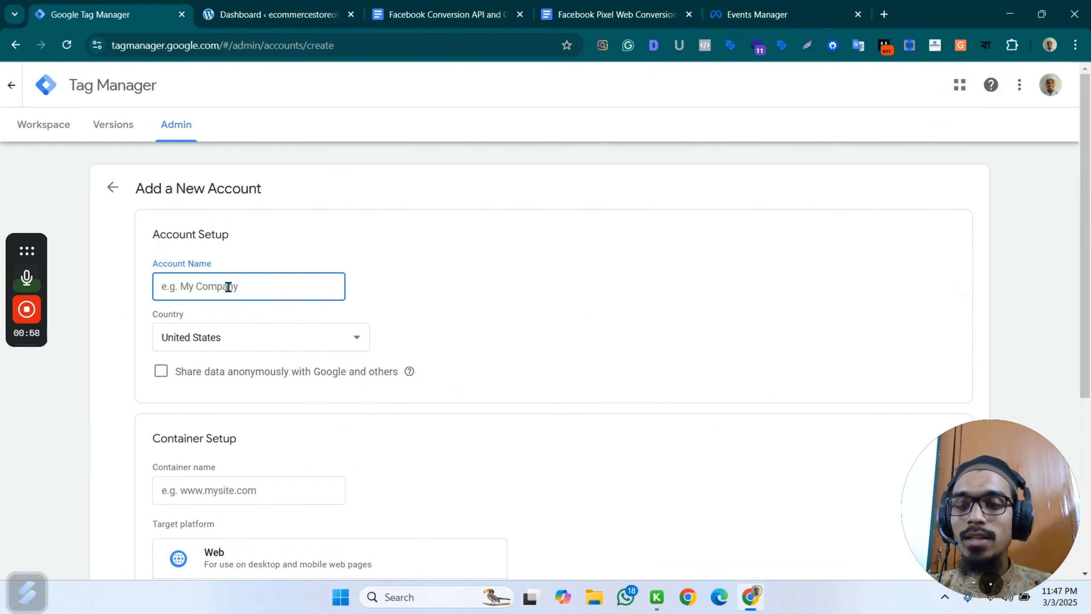
{"action": "type", "text": "eco-nayeem"}
{"action": "left_click", "coordinate": [247, 342]}
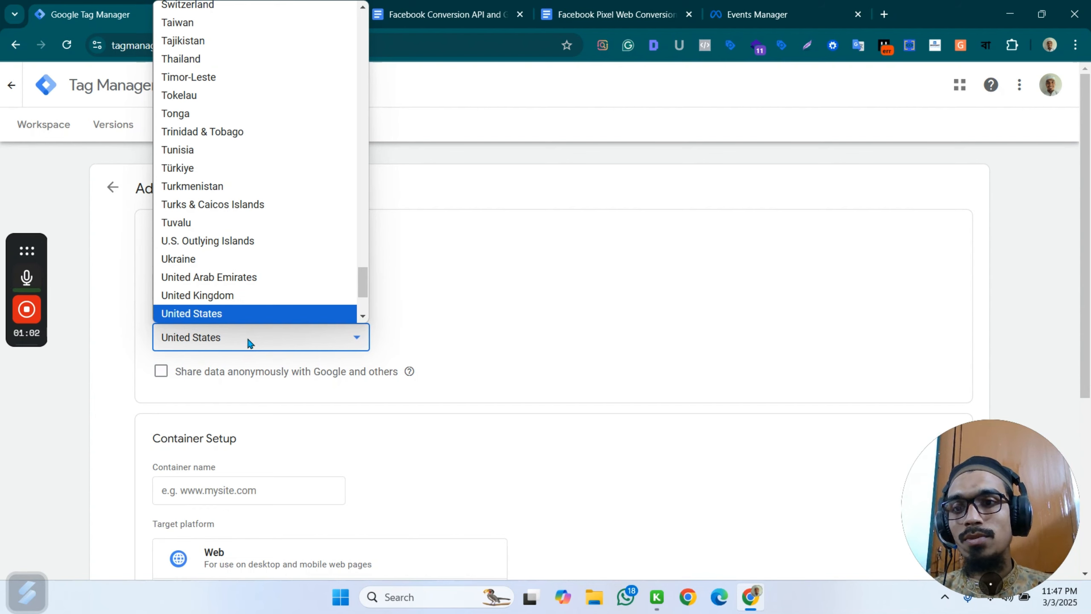
{"action": "left_click", "coordinate": [249, 342]}
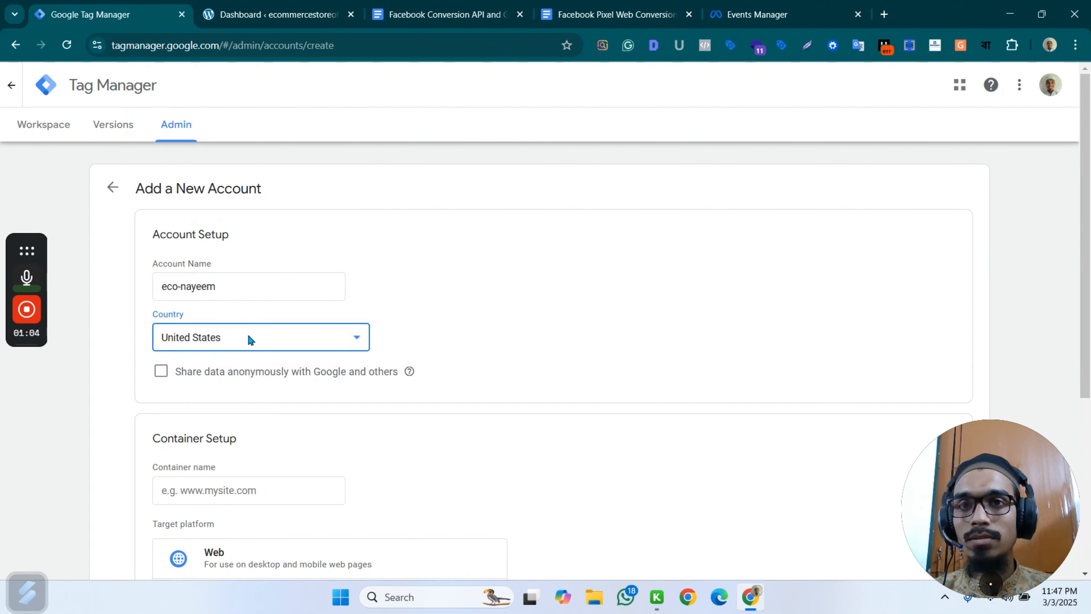
{"action": "left_click", "coordinate": [290, 12]}
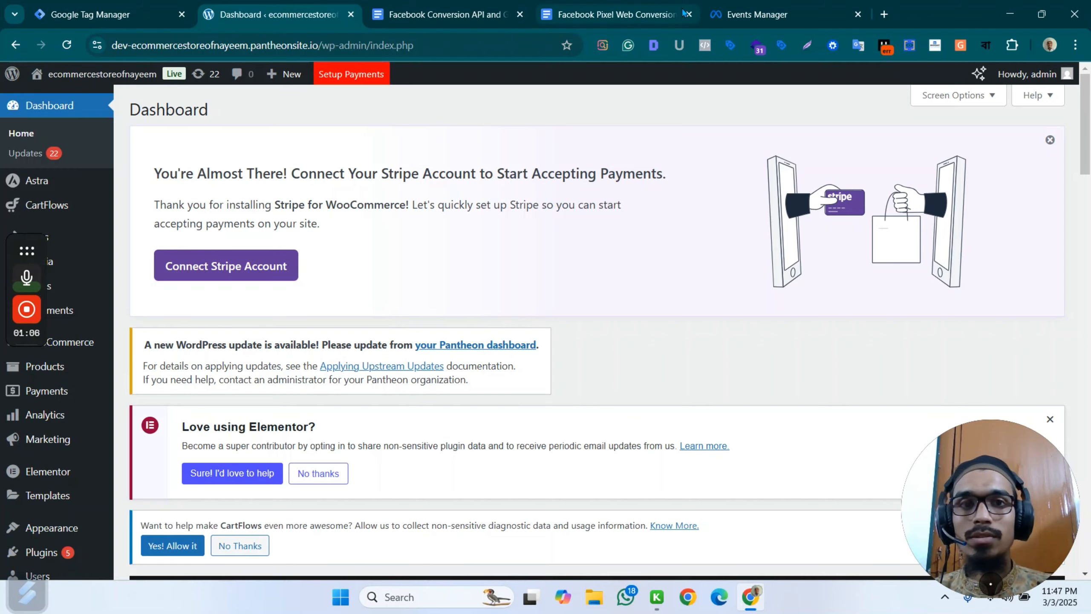
{"action": "left_click", "coordinate": [90, 14]}
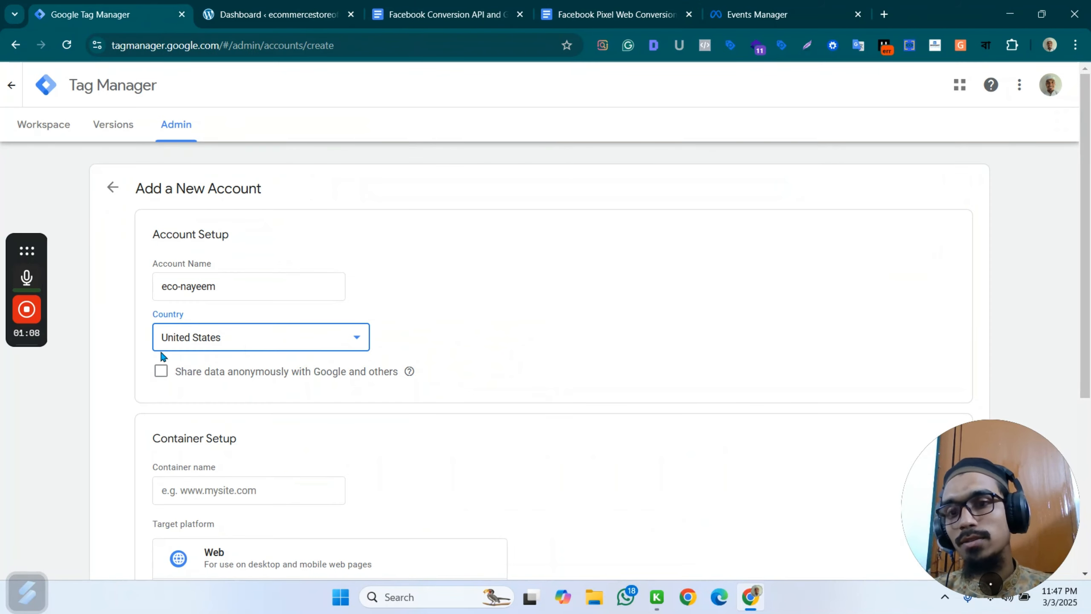
Set the new account's country to Bangladesh and enable sharing data anonymously with Google and others.
{"action": "left_click", "coordinate": [220, 340]}
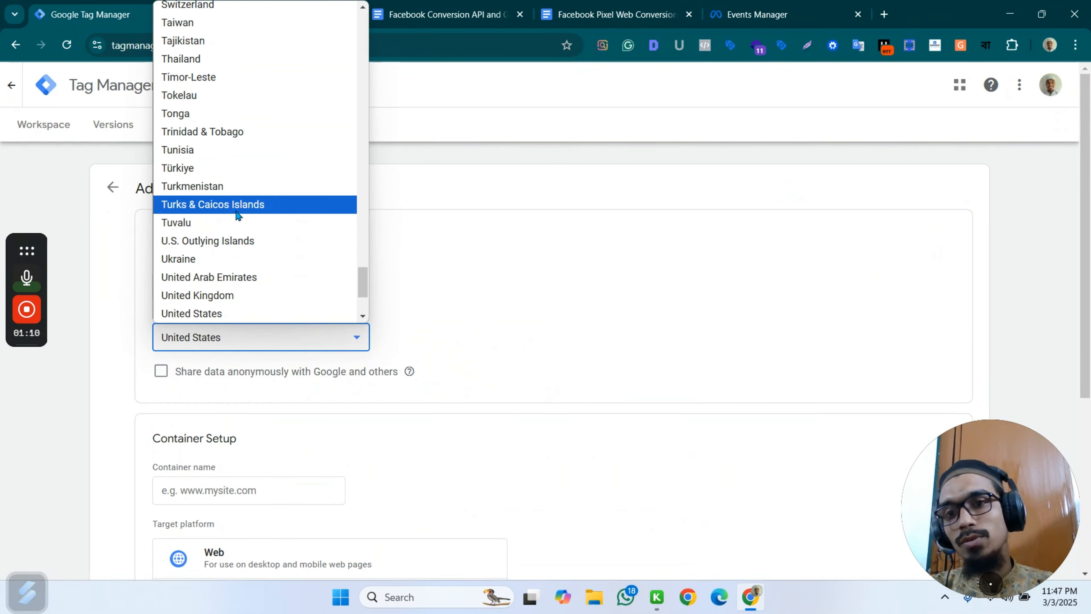
{"action": "key", "text": "b"}
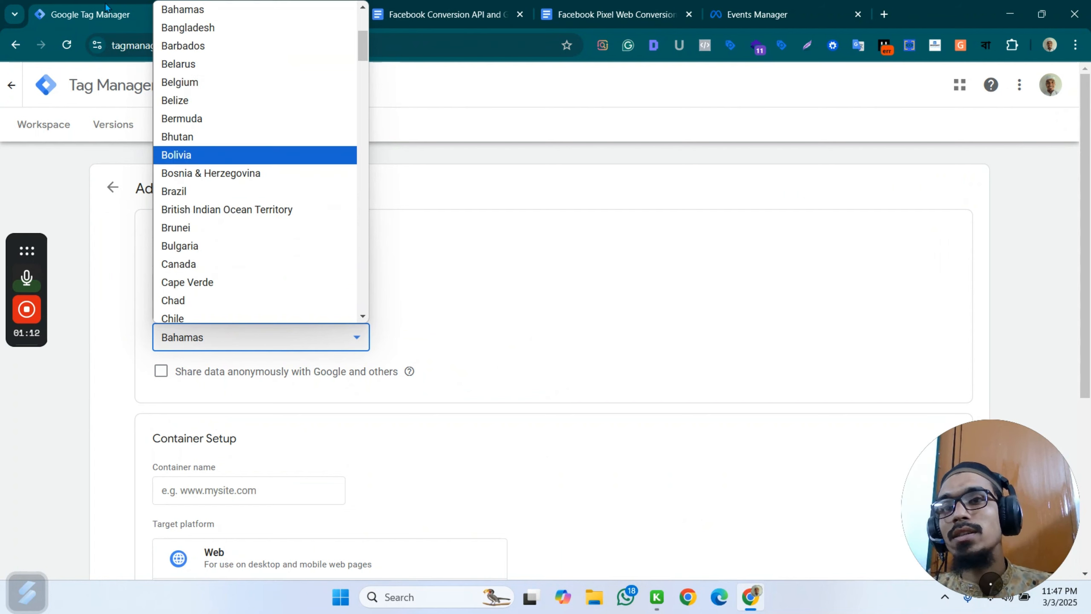
{"action": "left_click", "coordinate": [202, 28]}
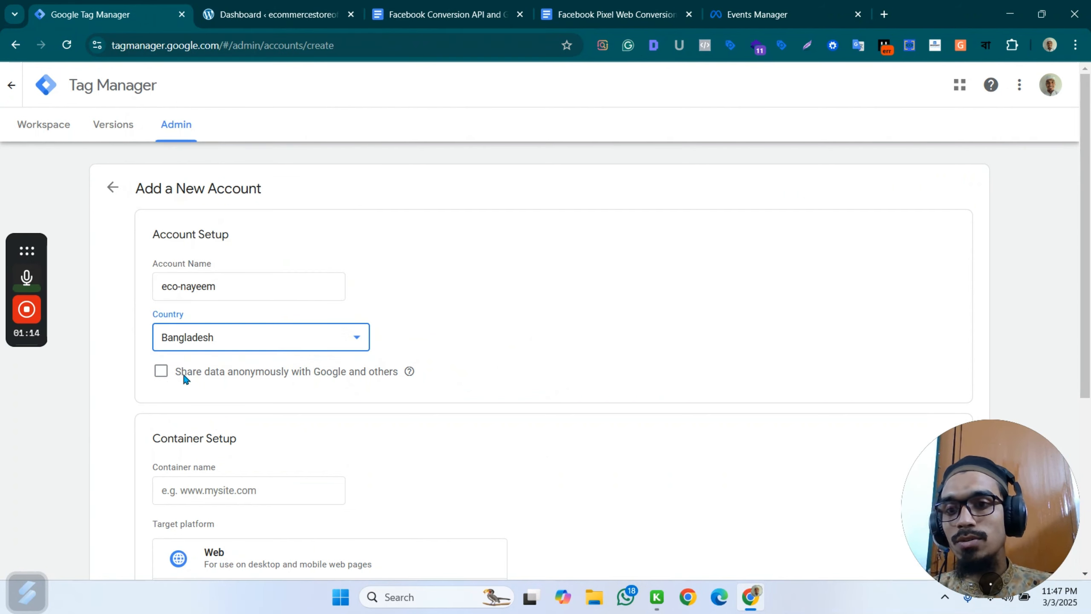
{"action": "left_click", "coordinate": [161, 373]}
Name the container eco-nayeem/web and set its target platform to Web.
{"action": "scroll", "coordinate": [322, 344], "scroll_direction": "down", "scroll_amount": 5}
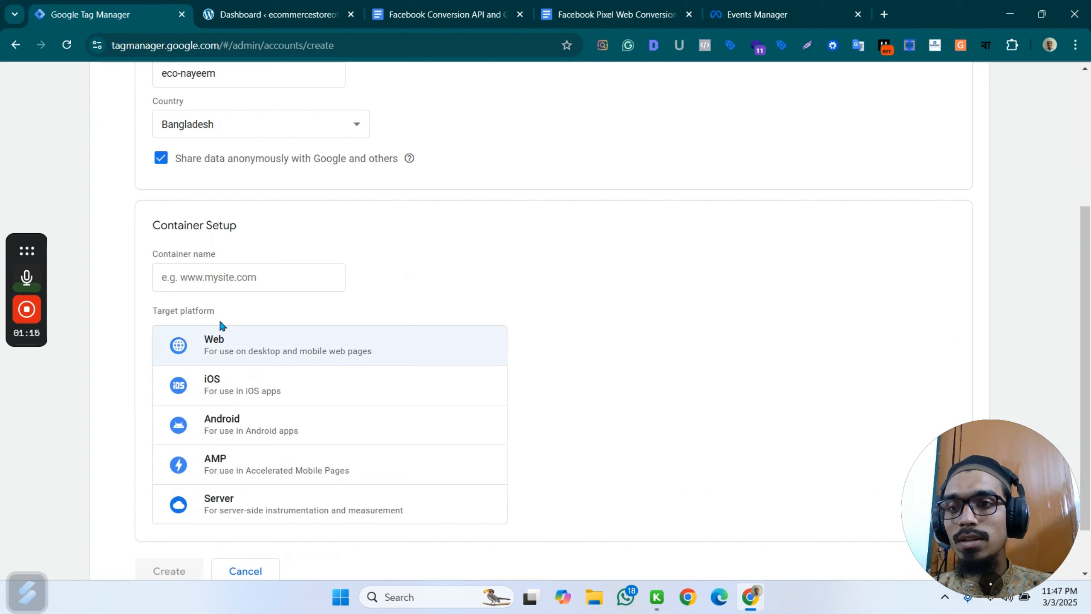
{"action": "left_click", "coordinate": [215, 277]}
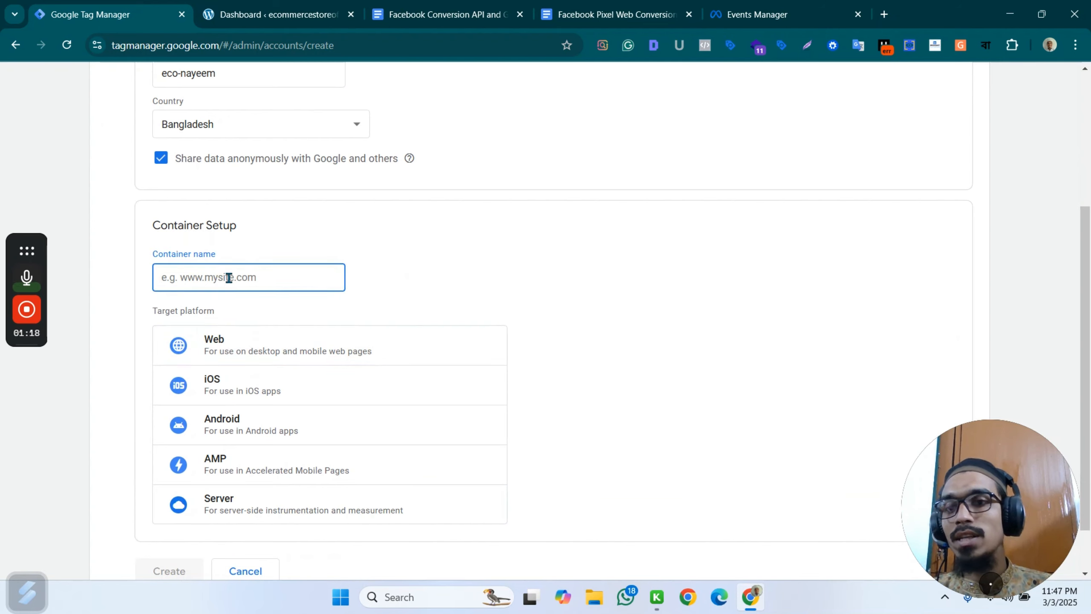
{"action": "key", "text": "ctrl+v"}
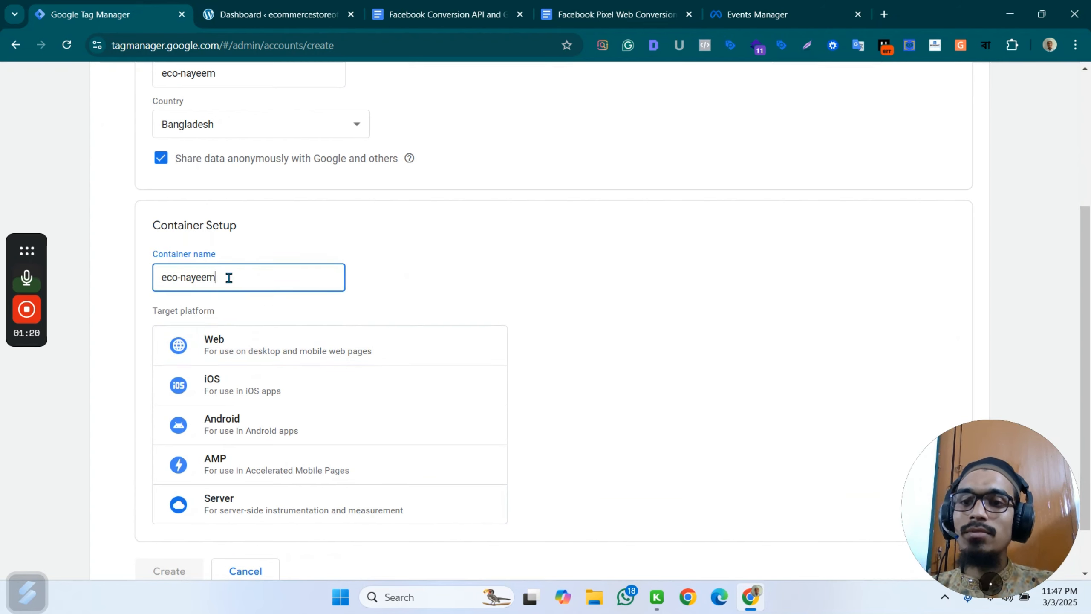
{"action": "type", "text": "/"}
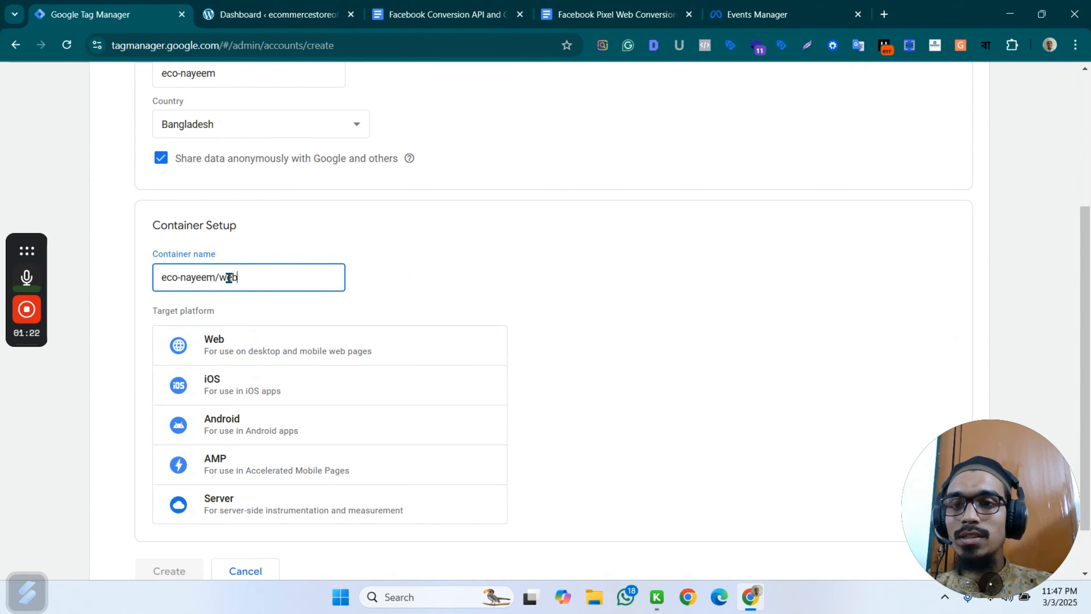
{"action": "type", "text": "web"}
{"action": "left_click", "coordinate": [232, 351]}
Create the Tag Manager account and accept the Terms of Service Agreement, including the GDPR Data Processing Terms.
{"action": "scroll", "coordinate": [359, 277], "scroll_direction": "down", "scroll_amount": 2}
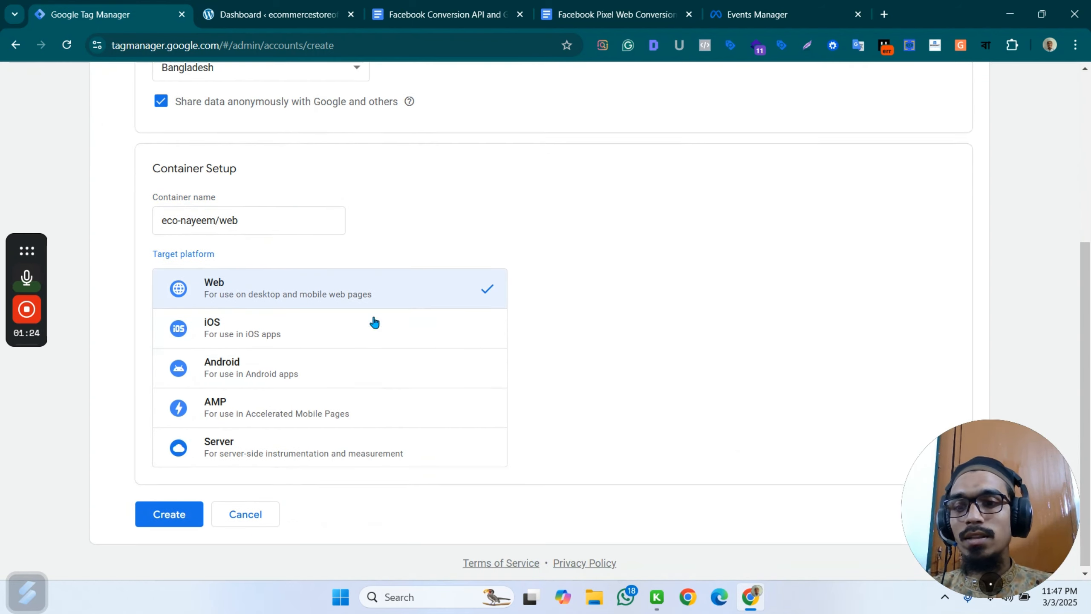
{"action": "left_click", "coordinate": [199, 509]}
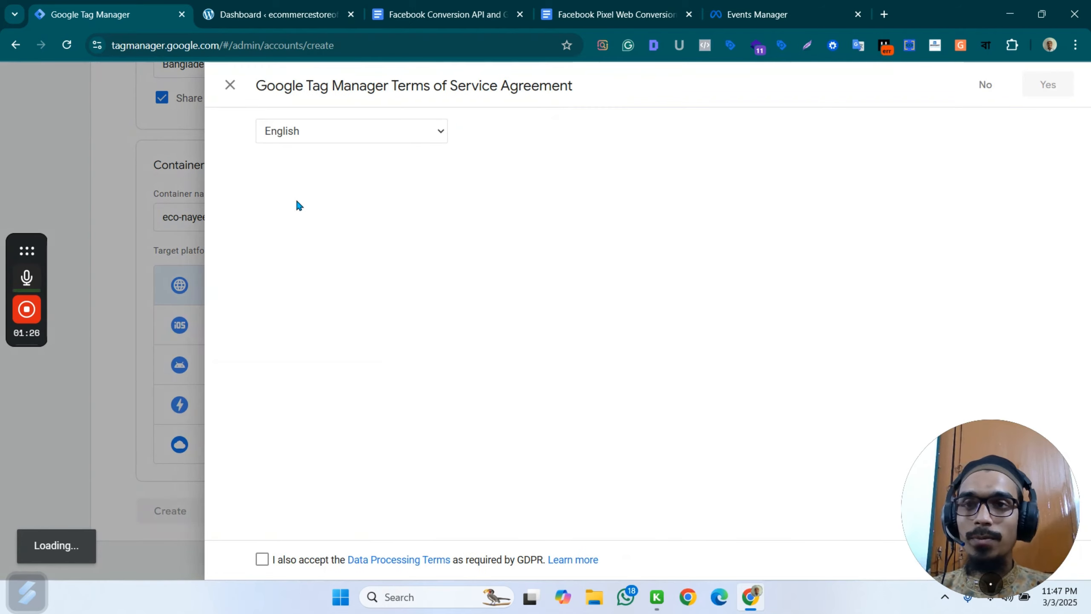
{"action": "left_click", "coordinate": [262, 558]}
{"action": "scroll", "coordinate": [468, 441], "scroll_direction": "down", "scroll_amount": 6}
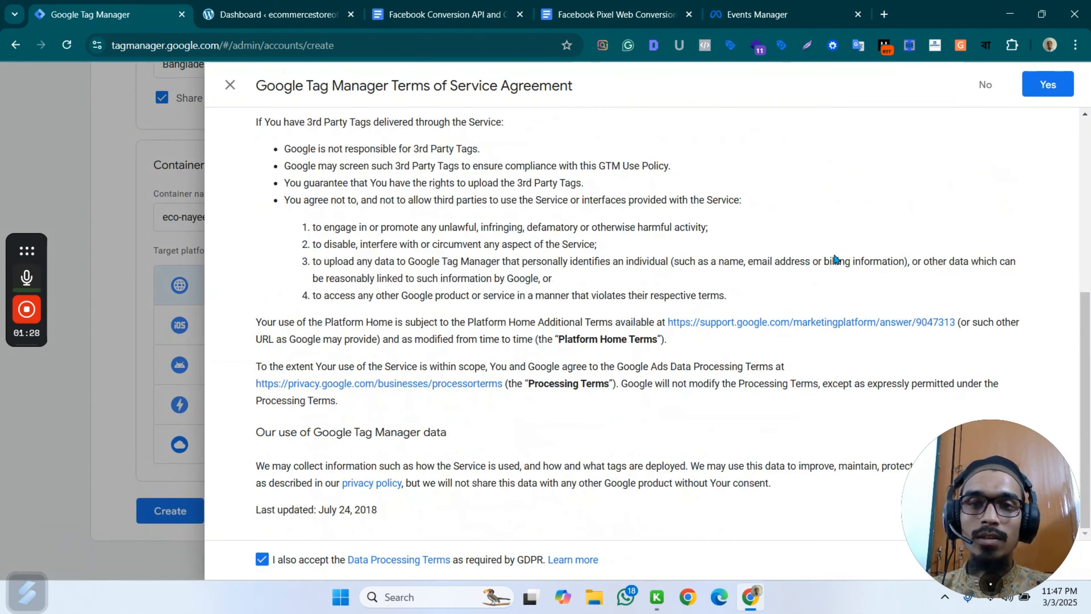
{"action": "left_click", "coordinate": [1028, 85]}
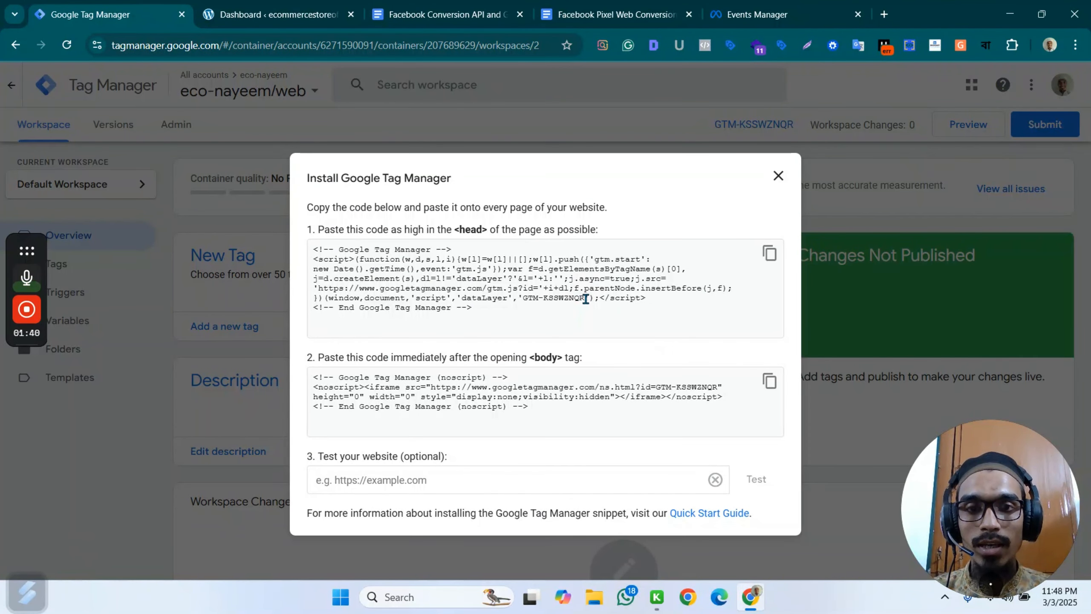
Copy the container ID from the head snippet in the installation instructions and close the instructions.
{"action": "left_click_drag", "start_coordinate": [586, 301], "coordinate": [533, 300]}
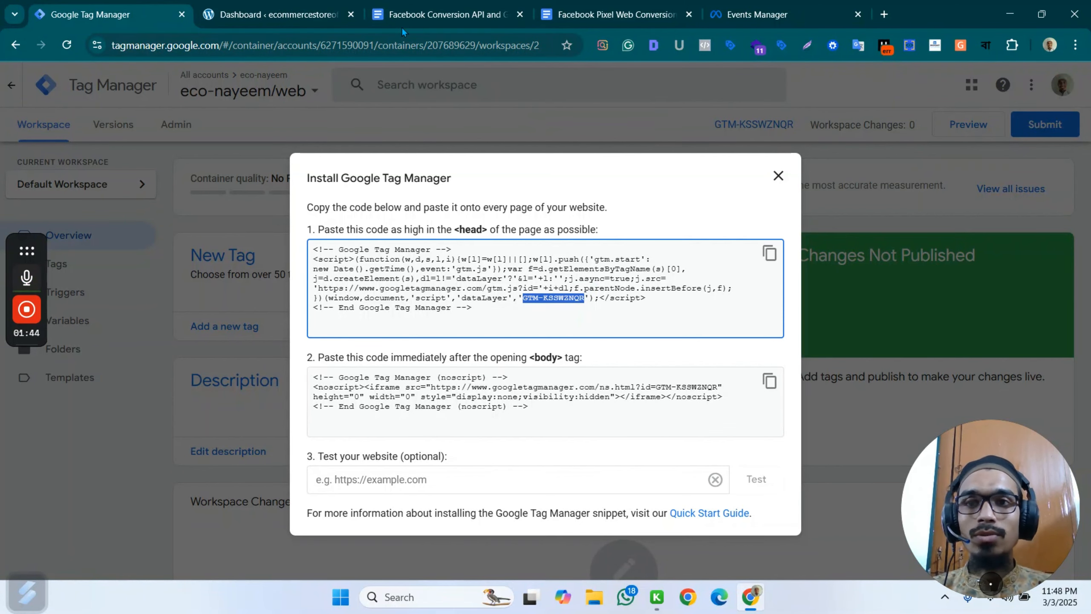
{"action": "left_click", "coordinate": [778, 176]}
Switch to the store's WordPress dashboard, open the page for adding new plugins, and search for gtm.
{"action": "left_click", "coordinate": [275, 14]}
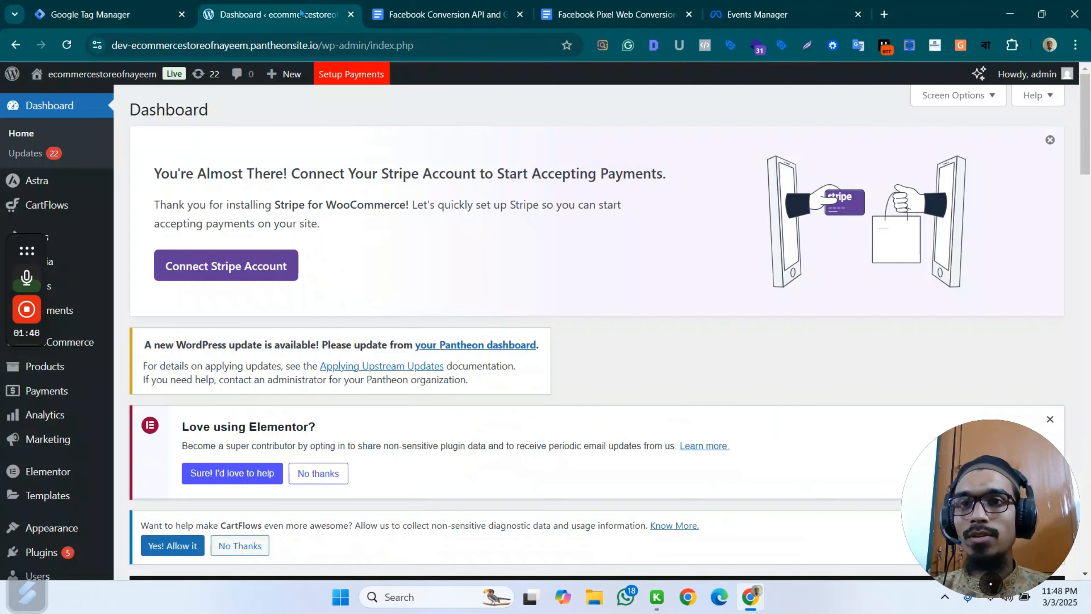
{"action": "mouse_move", "coordinate": [52, 481]}
{"action": "scroll", "coordinate": [52, 481], "scroll_direction": "down", "scroll_amount": 2}
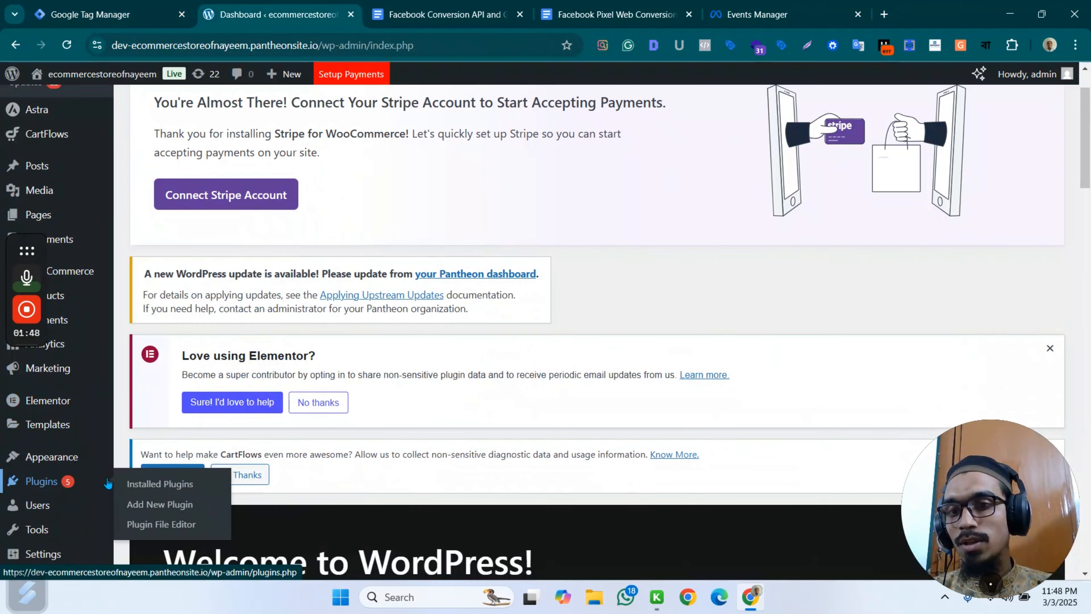
{"action": "left_click", "coordinate": [158, 506]}
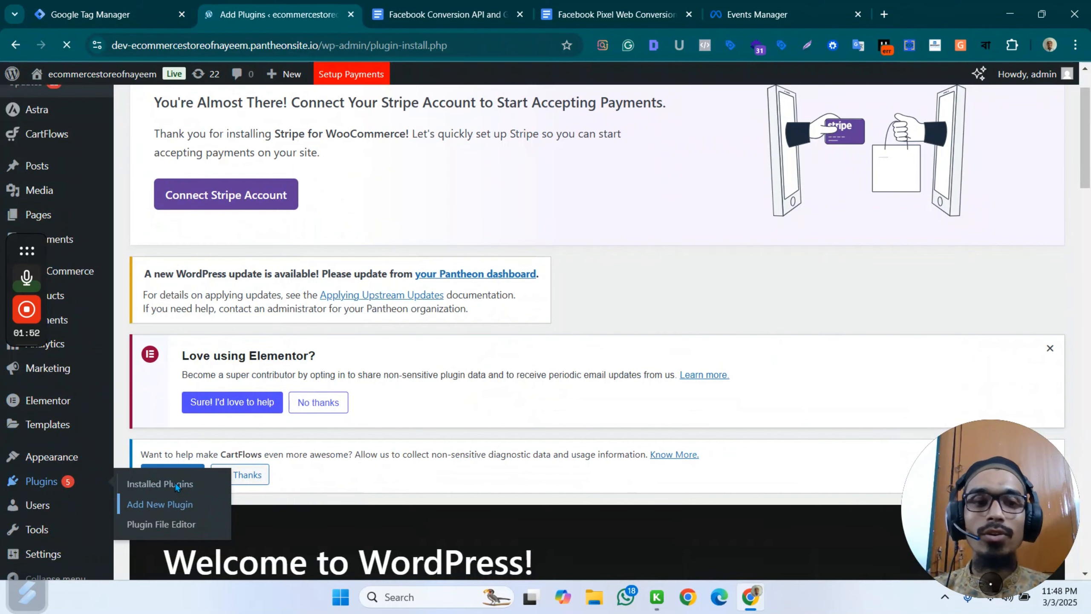
{"action": "scroll", "coordinate": [836, 287], "scroll_direction": "down", "scroll_amount": 4}
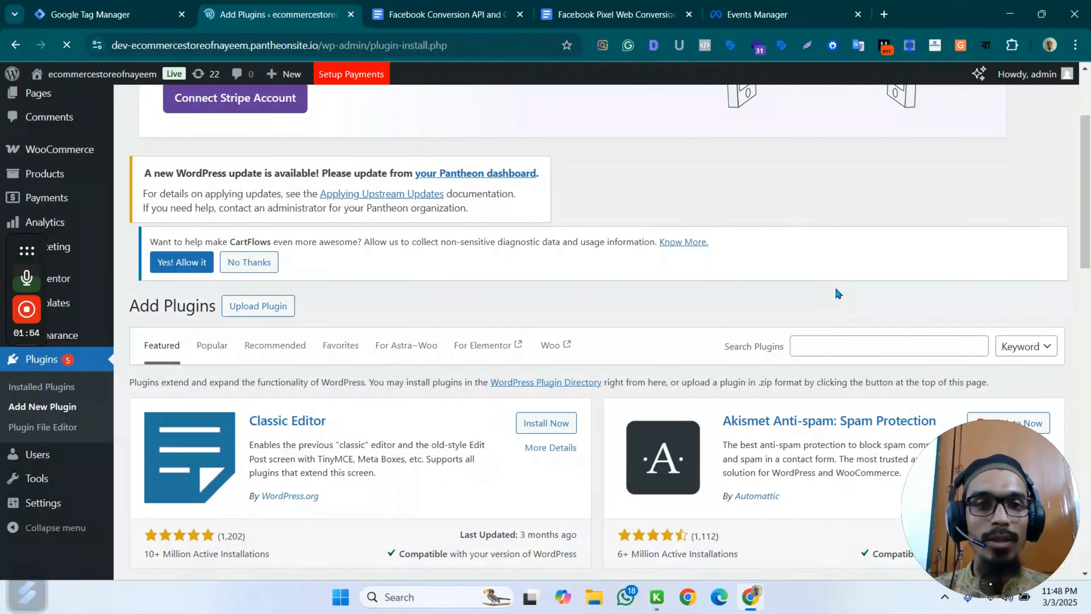
{"action": "left_click", "coordinate": [834, 345]}
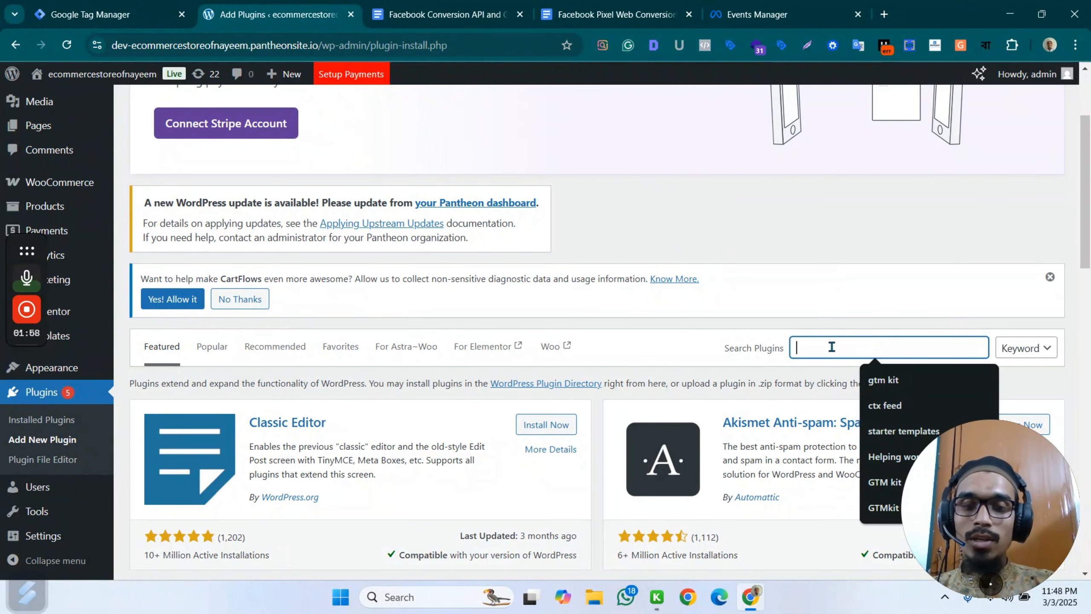
{"action": "type", "text": "gtm"}
{"action": "key", "text": "Return"}
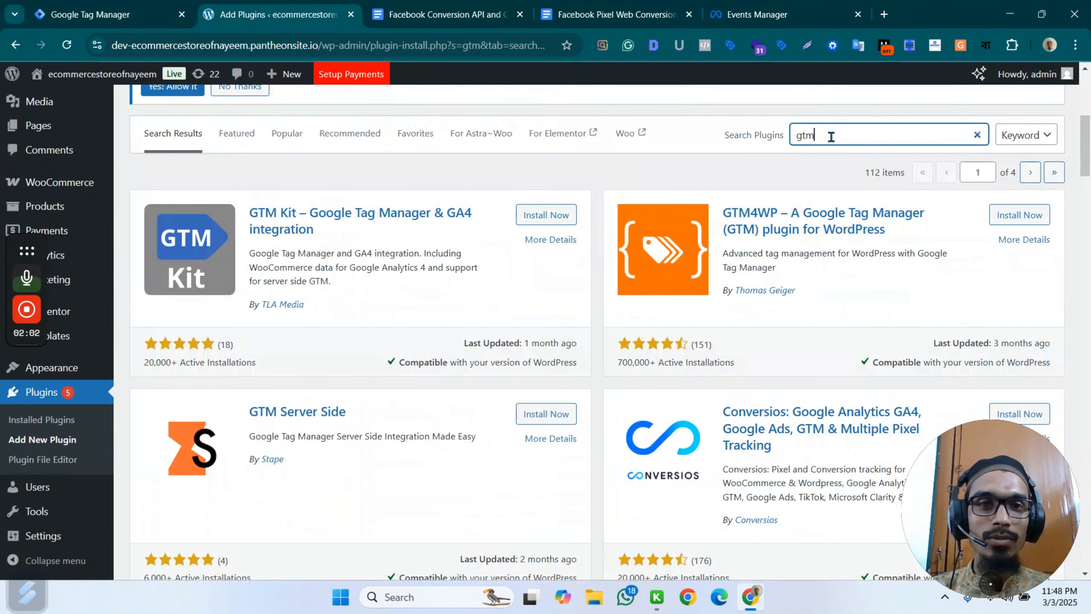
Search the plugins for gtm kit, then install and activate the GTM Kit – Google Tag Manager & GA4 integration plugin.
{"action": "type", "text": "kit"}
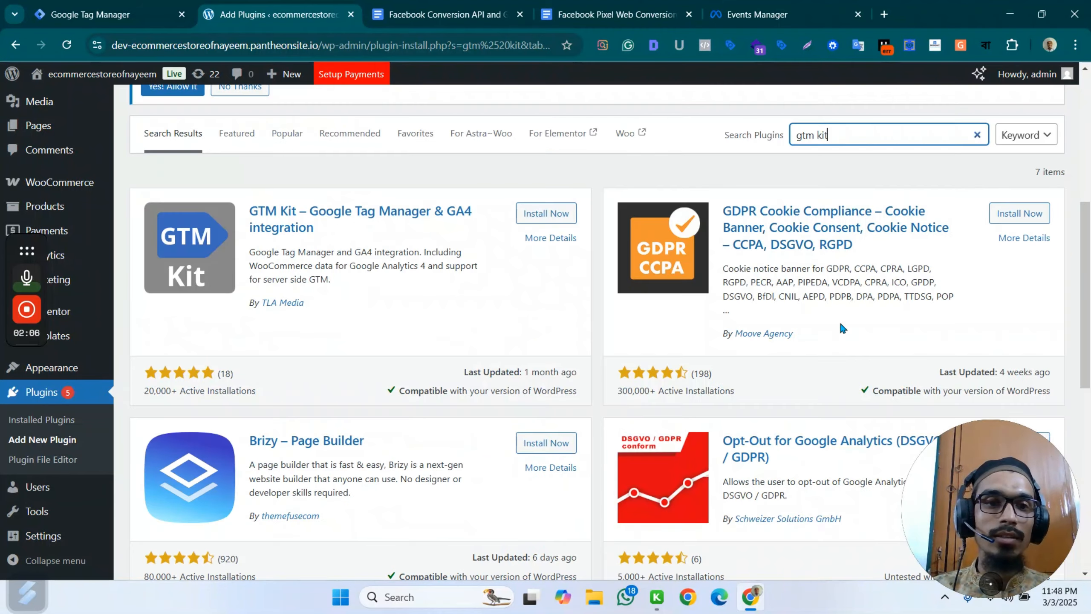
{"action": "scroll", "coordinate": [840, 320], "scroll_direction": "down", "scroll_amount": 3}
{"action": "scroll", "coordinate": [889, 206], "scroll_direction": "up", "scroll_amount": 5}
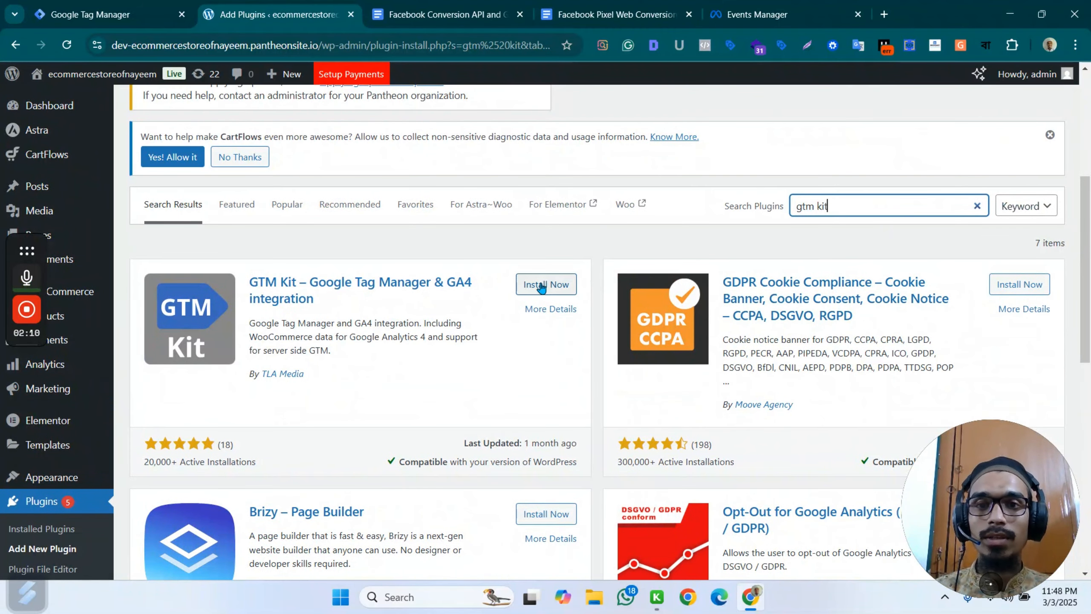
{"action": "left_click", "coordinate": [565, 284]}
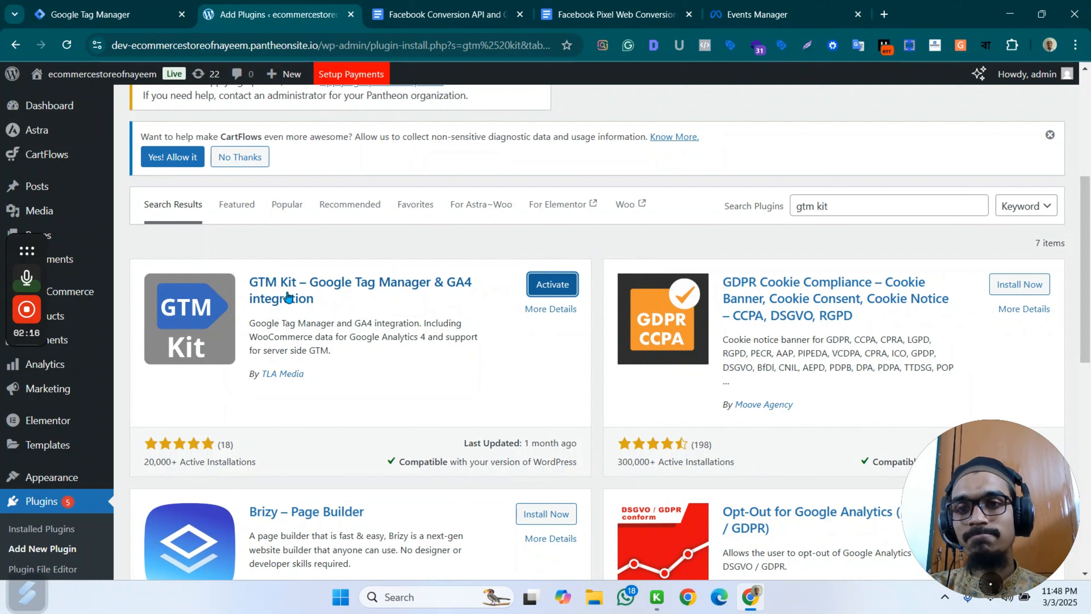
{"action": "left_click", "coordinate": [275, 296]}
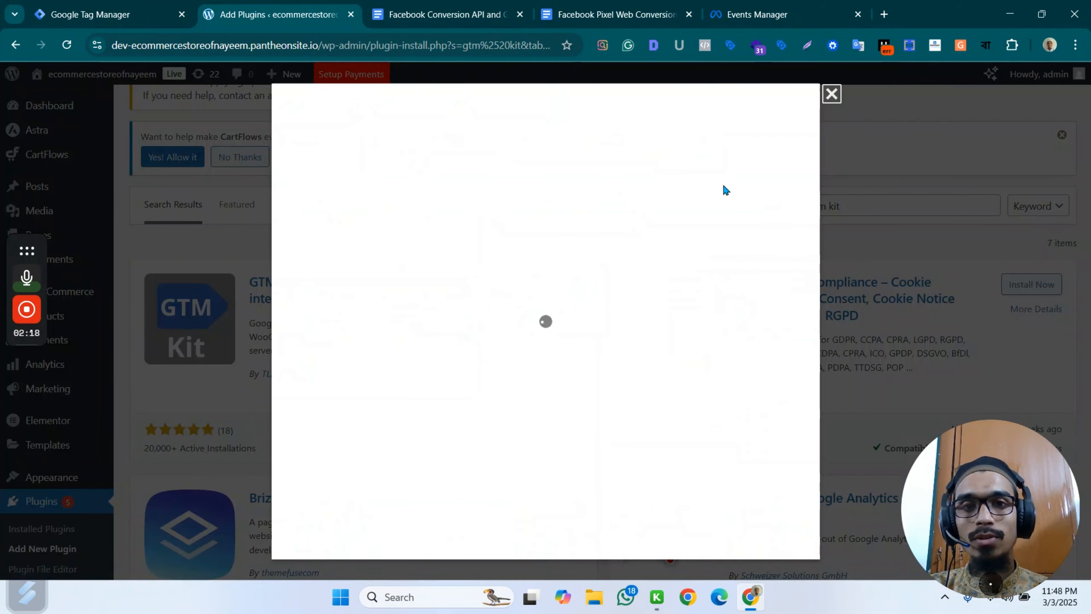
{"action": "left_click", "coordinate": [830, 94]}
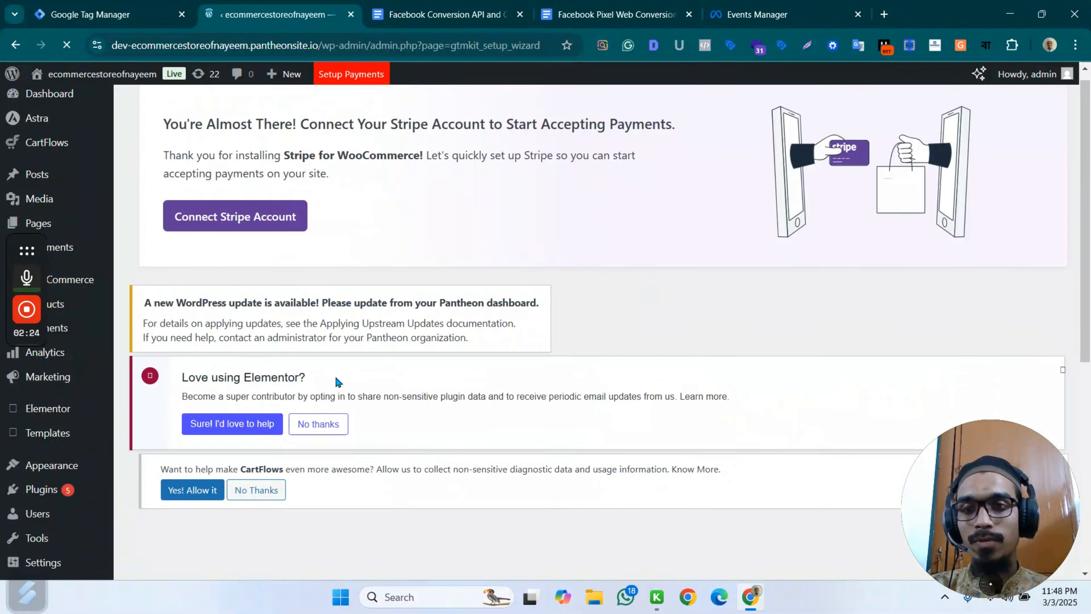
Register the copied container ID GTM-KSSWZNQR in the GTM Kit setup wizard and save the essential settings with Page Type and Track WooCommerce enabled.
{"action": "scroll", "coordinate": [249, 358], "scroll_direction": "up", "scroll_amount": 3}
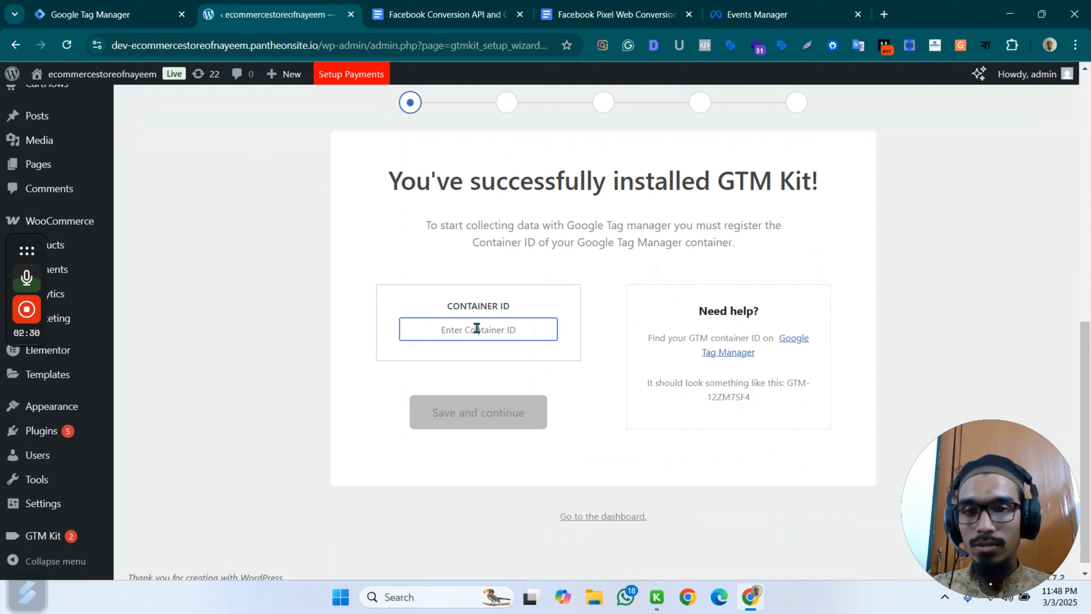
{"action": "left_click", "coordinate": [490, 322]}
{"action": "type", "text": "GTM-KSSWZNQR"}
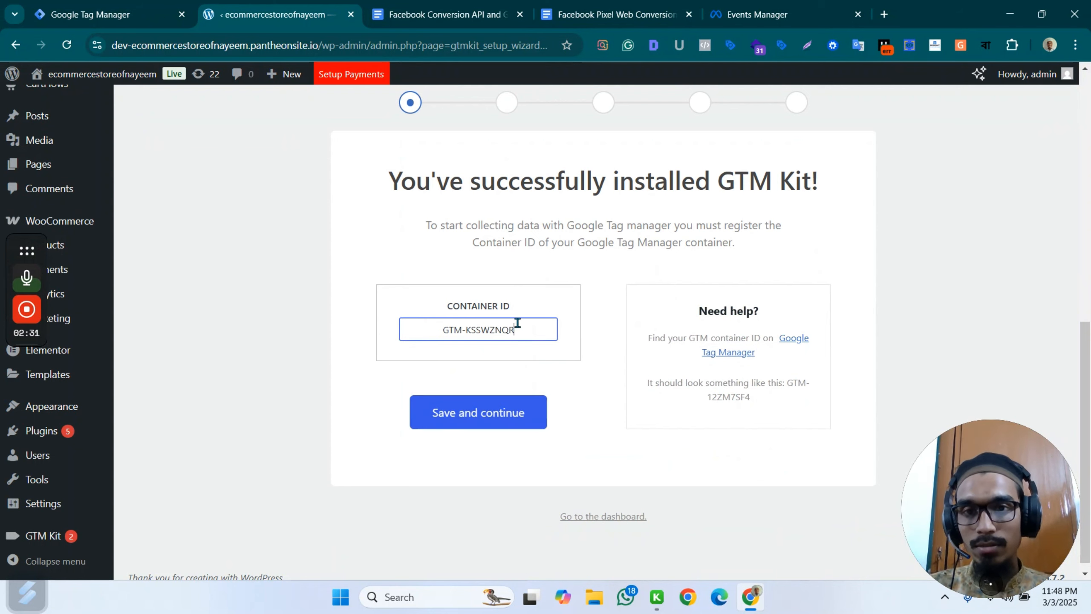
{"action": "left_click", "coordinate": [490, 414]}
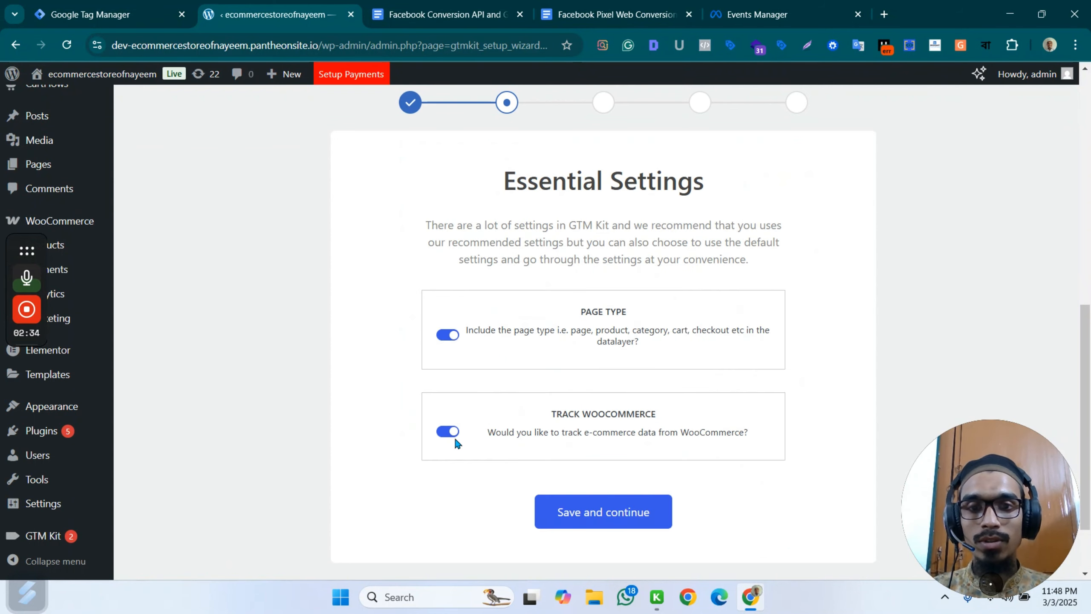
{"action": "left_click", "coordinate": [609, 517]}
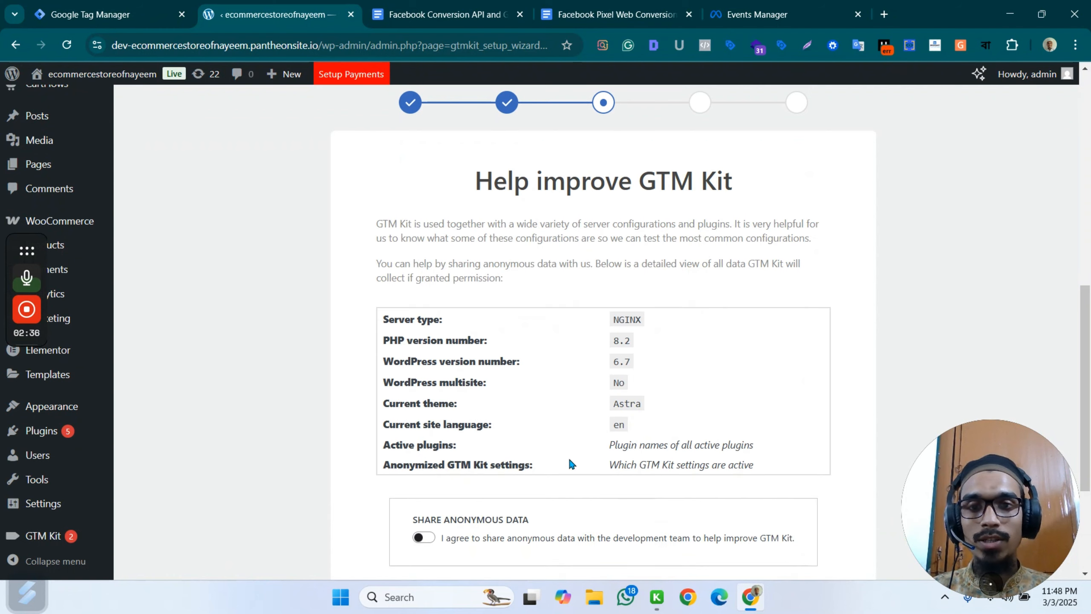
Agree to share anonymous data, save with automatic updates enabled, and finish the setup wizard by going to the GTM Kit dashboard.
{"action": "scroll", "coordinate": [640, 392], "scroll_direction": "down", "scroll_amount": 5}
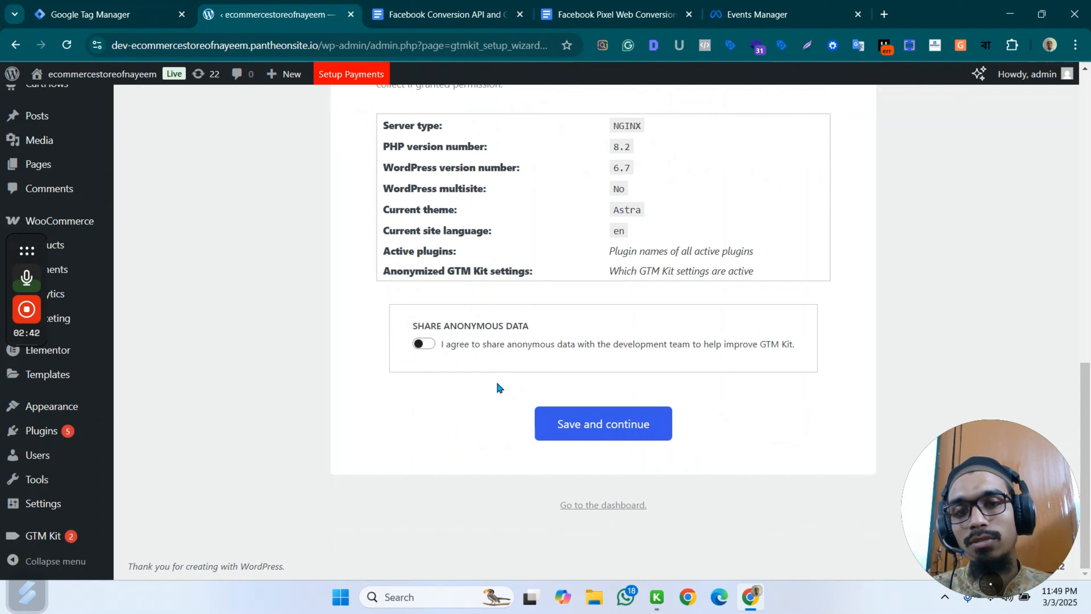
{"action": "left_click", "coordinate": [433, 348]}
{"action": "left_click", "coordinate": [581, 415]}
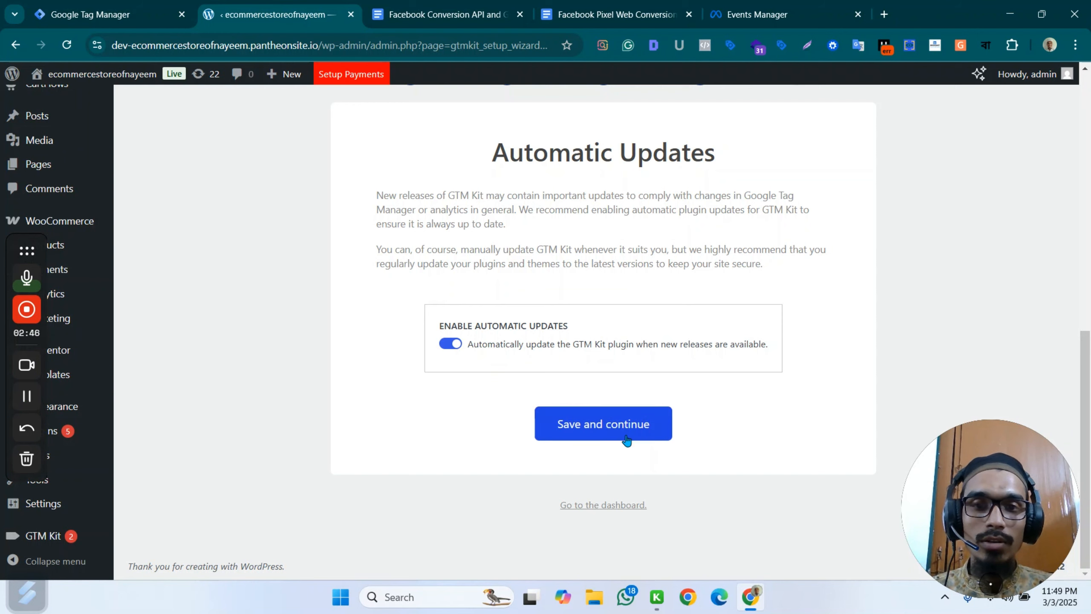
{"action": "left_click", "coordinate": [602, 427]}
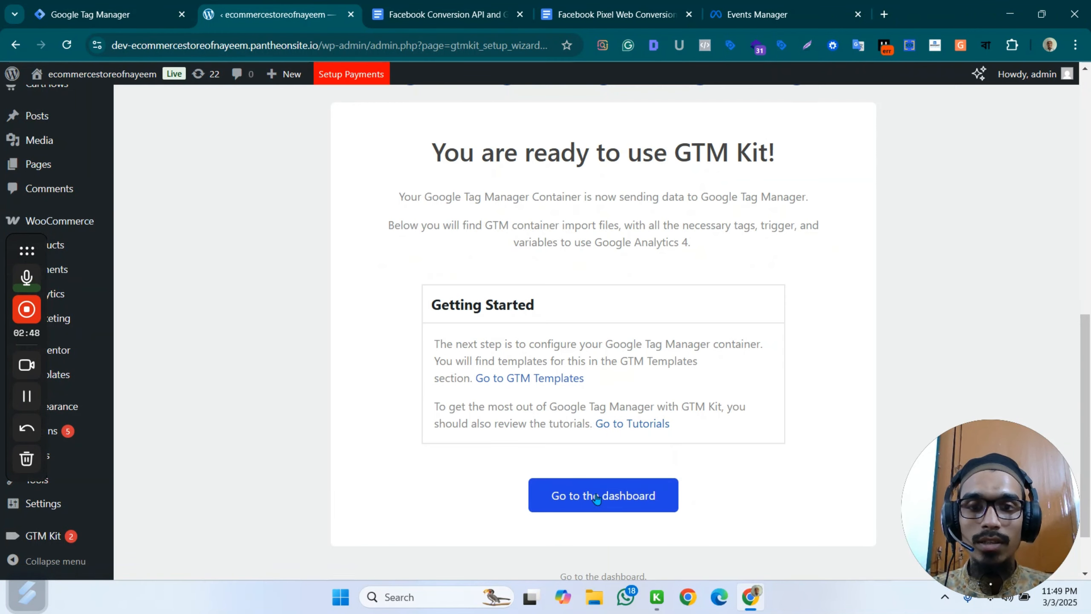
{"action": "left_click", "coordinate": [579, 497]}
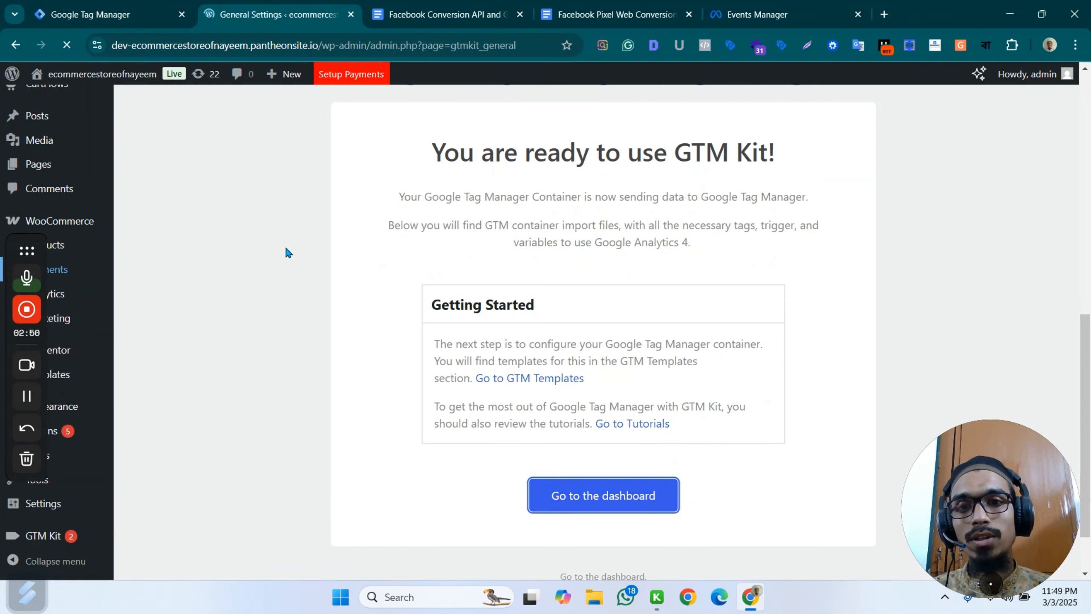
Review the GTM Kit dashboard and its container settings, including container code injection, server-side tagging and page speed optimization.
{"action": "scroll", "coordinate": [219, 329], "scroll_direction": "down", "scroll_amount": 5}
{"action": "scroll", "coordinate": [129, 309], "scroll_direction": "up", "scroll_amount": 5}
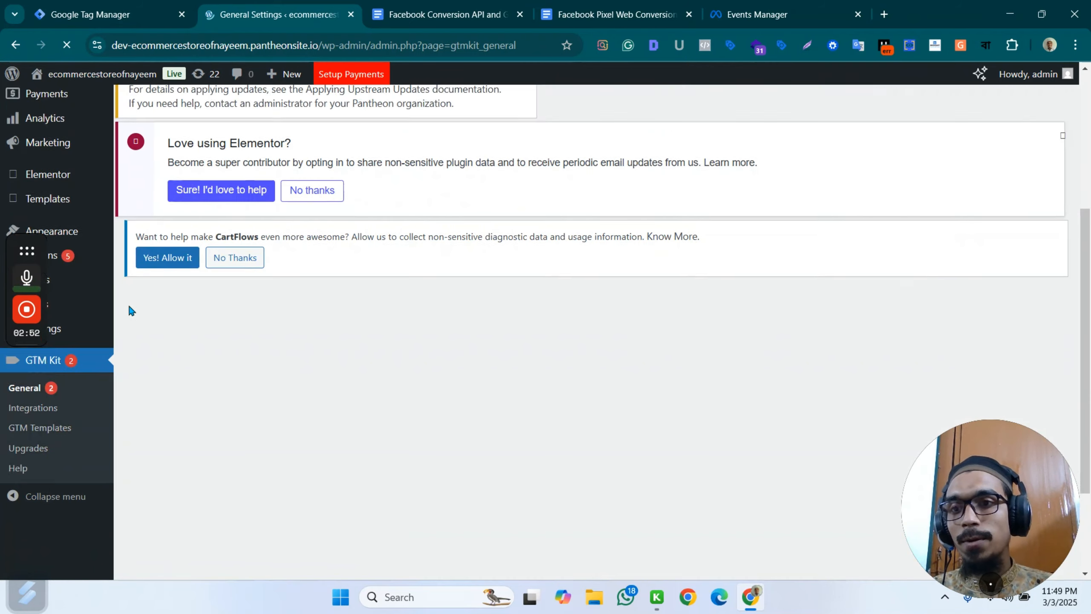
{"action": "scroll", "coordinate": [202, 382], "scroll_direction": "down", "scroll_amount": 3}
{"action": "scroll", "coordinate": [175, 434], "scroll_direction": "down", "scroll_amount": 5}
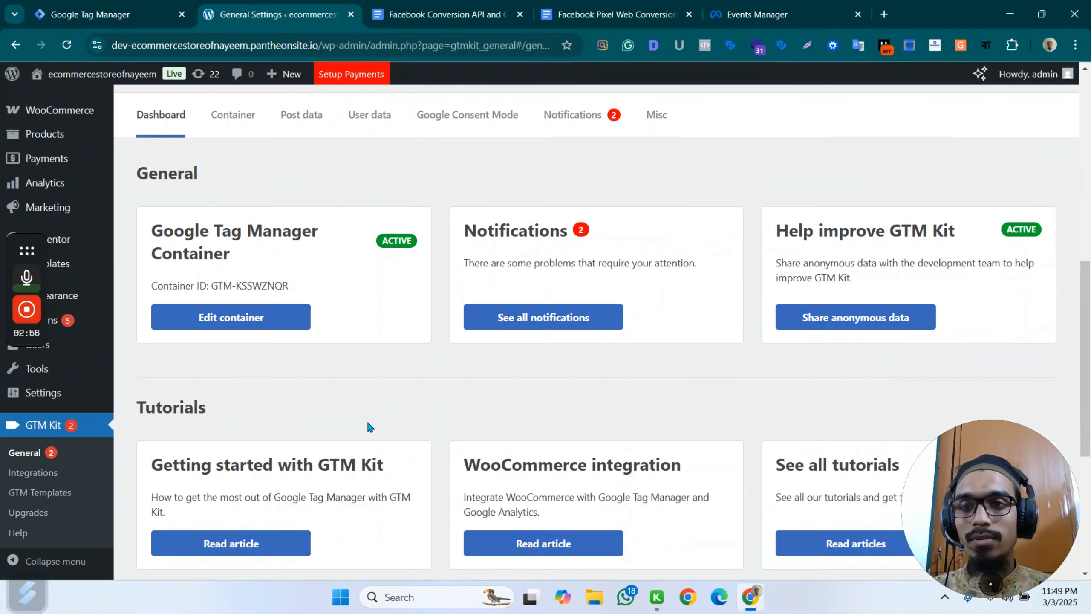
{"action": "left_click", "coordinate": [257, 317]}
{"action": "scroll", "coordinate": [365, 303], "scroll_direction": "down", "scroll_amount": 3}
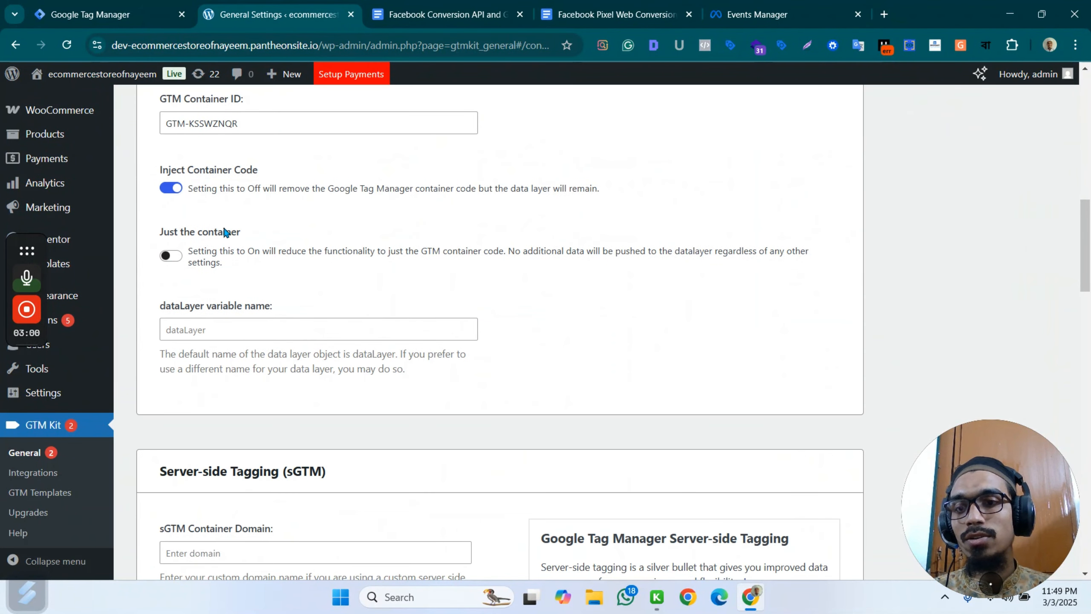
{"action": "scroll", "coordinate": [473, 237], "scroll_direction": "down", "scroll_amount": 10}
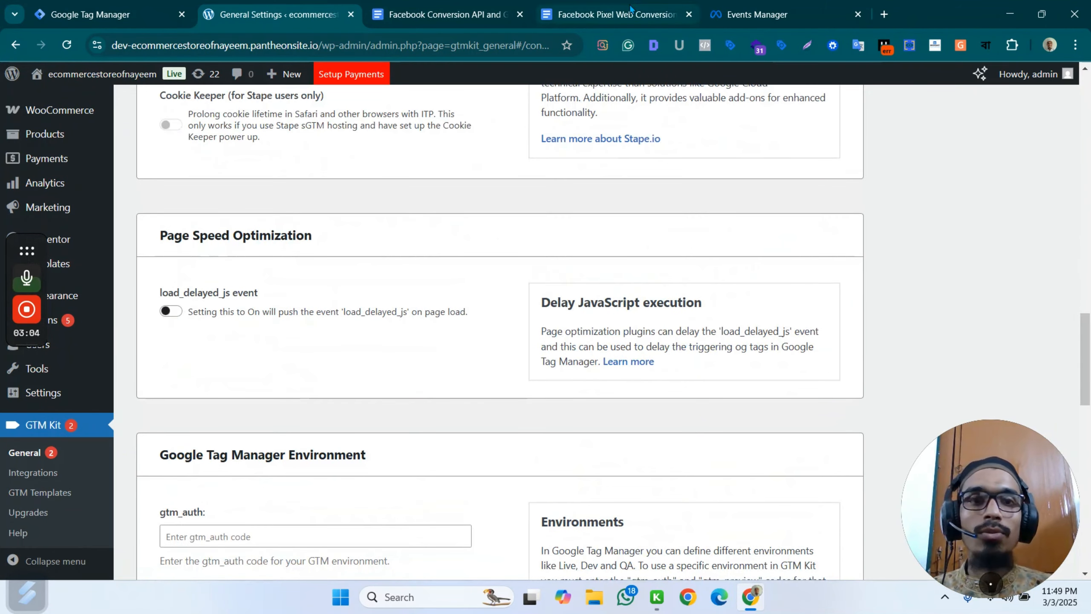
{"action": "scroll", "coordinate": [406, 93], "scroll_direction": "up", "scroll_amount": 6}
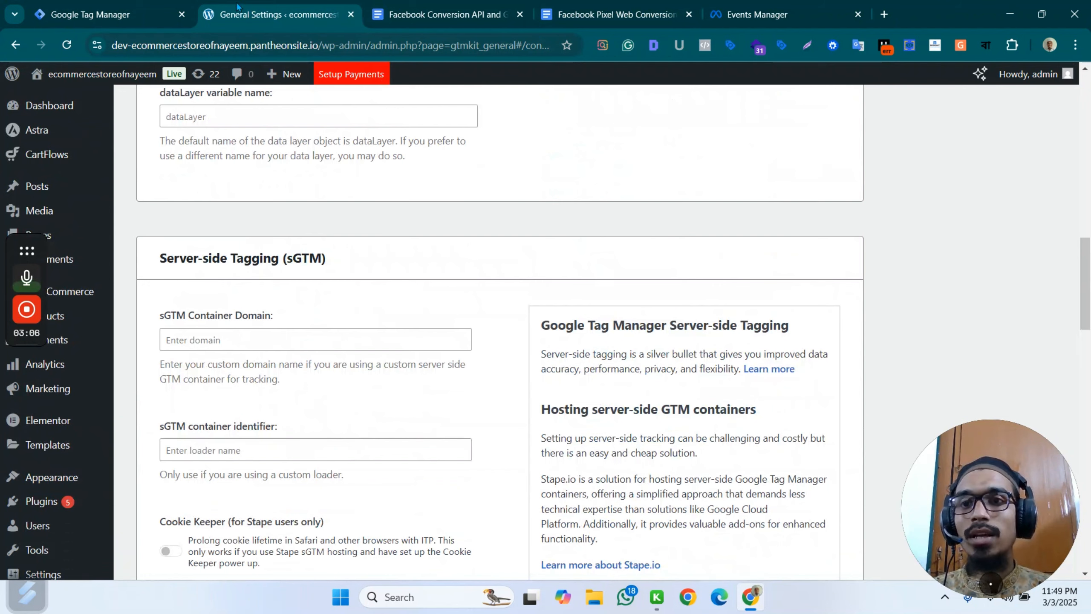
{"action": "left_click", "coordinate": [99, 14]}
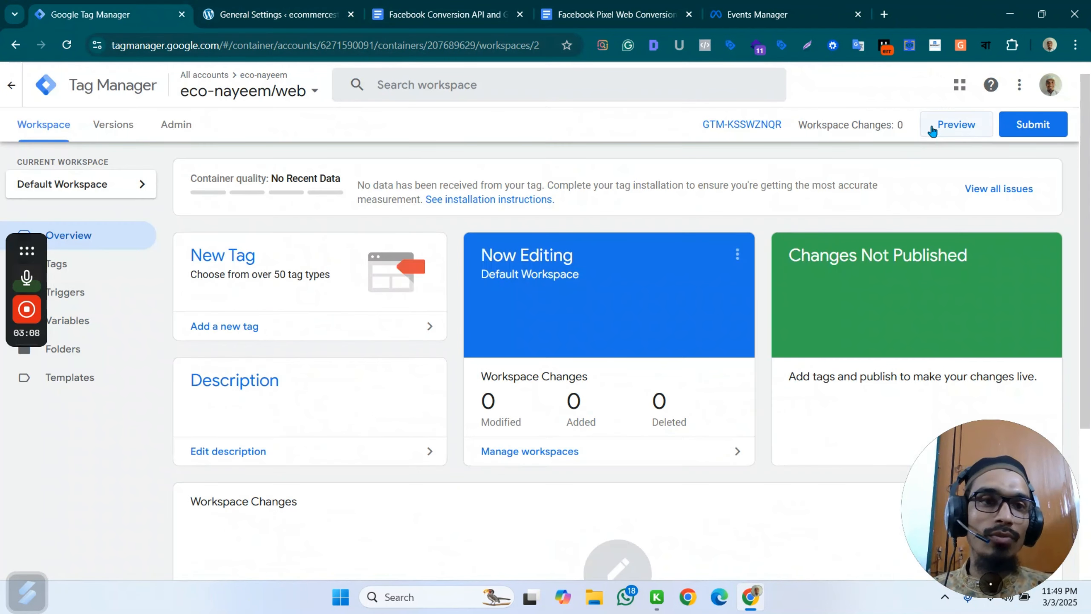
{"action": "left_click", "coordinate": [947, 125]}
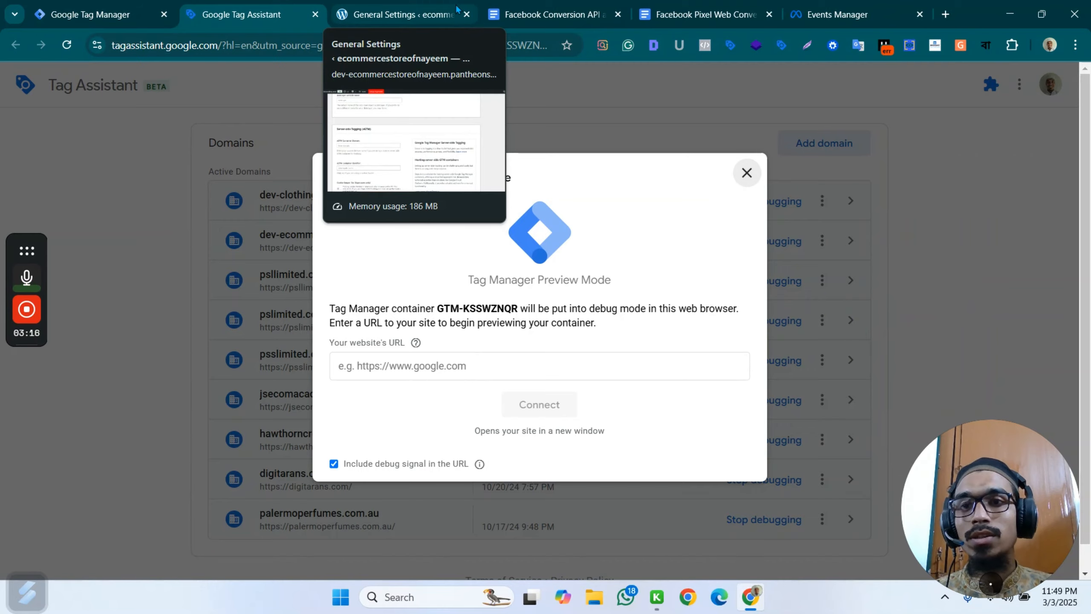
{"action": "left_click", "coordinate": [457, 8]}
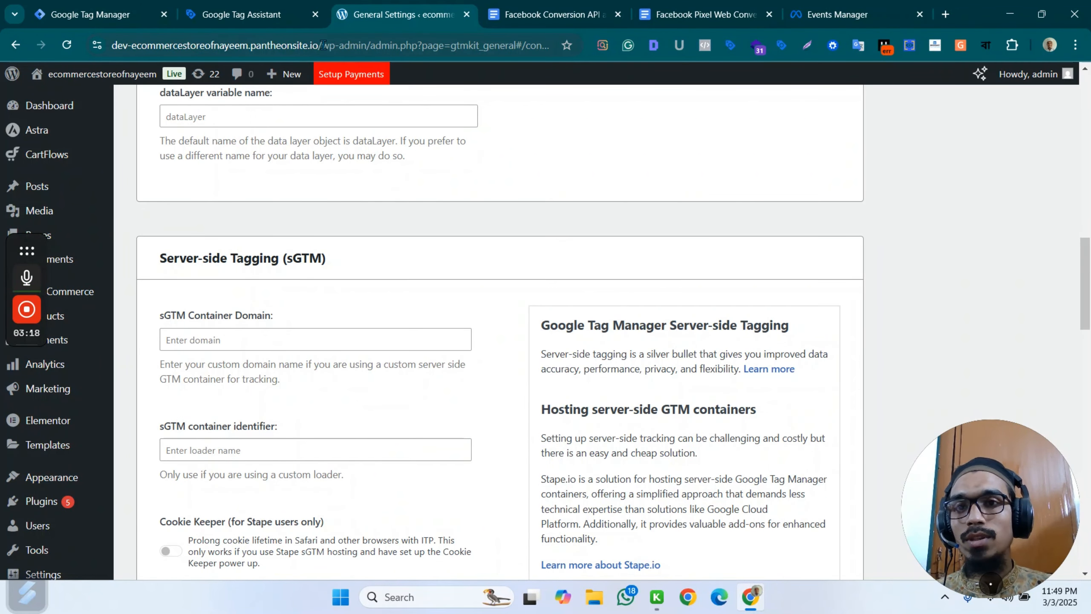
{"action": "left_click_drag", "start_coordinate": [323, 45], "coordinate": [88, 55]}
{"action": "key", "text": "ctrl+c"}
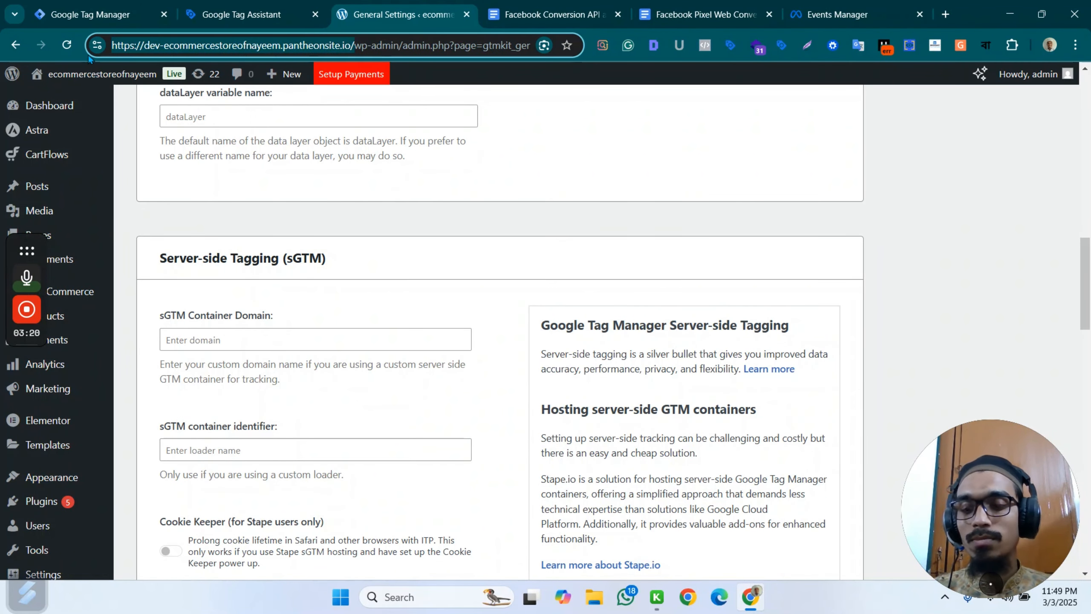
{"action": "left_click", "coordinate": [88, 13]}
{"action": "left_click", "coordinate": [956, 124]}
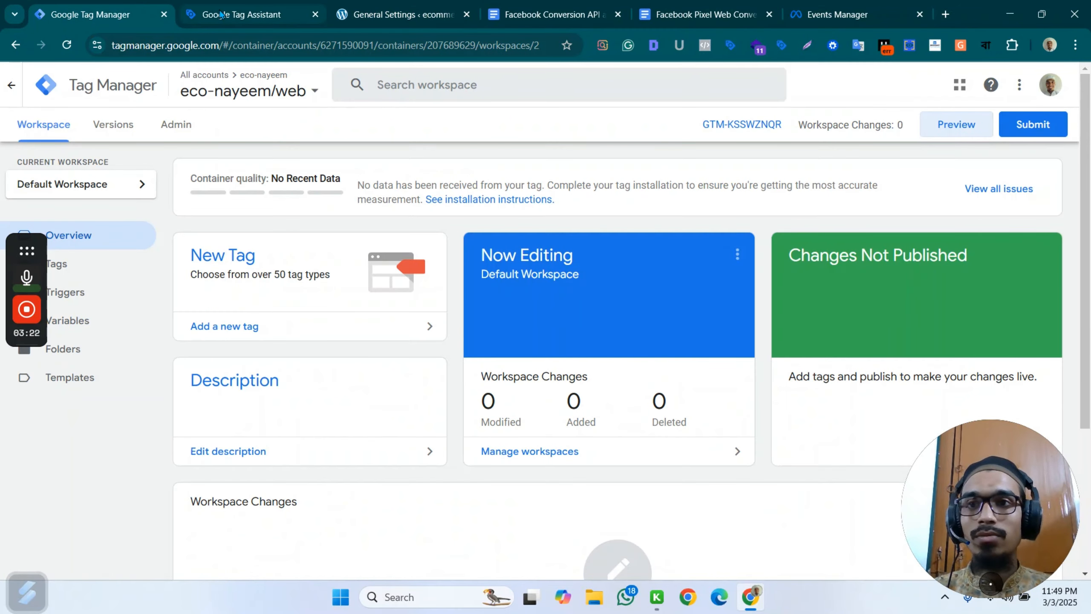
{"action": "left_click", "coordinate": [439, 360]}
{"action": "key", "text": "ctrl+v"}
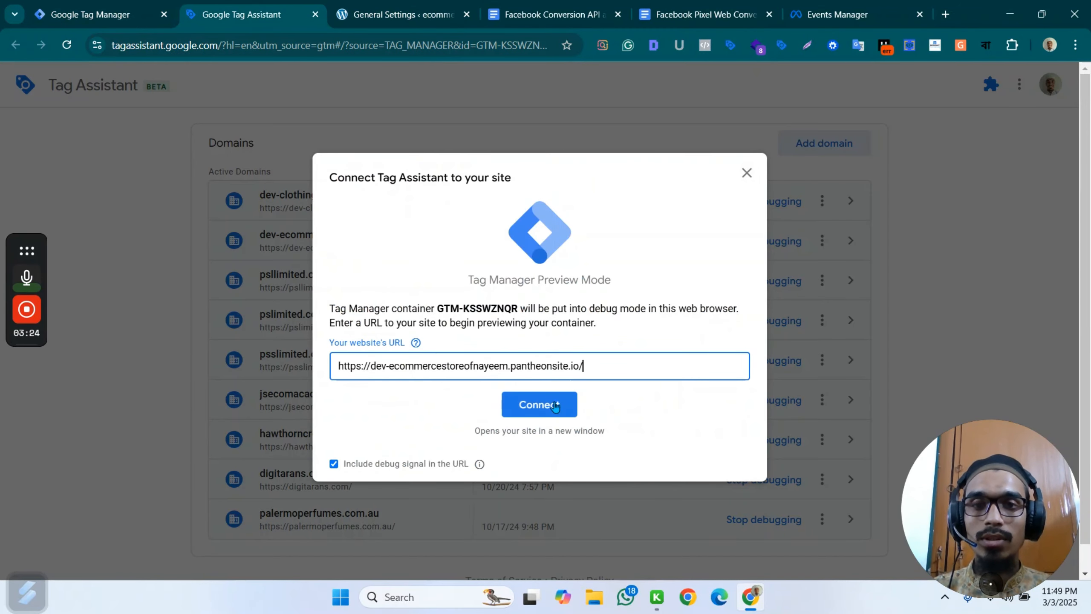
{"action": "left_click", "coordinate": [540, 405]}
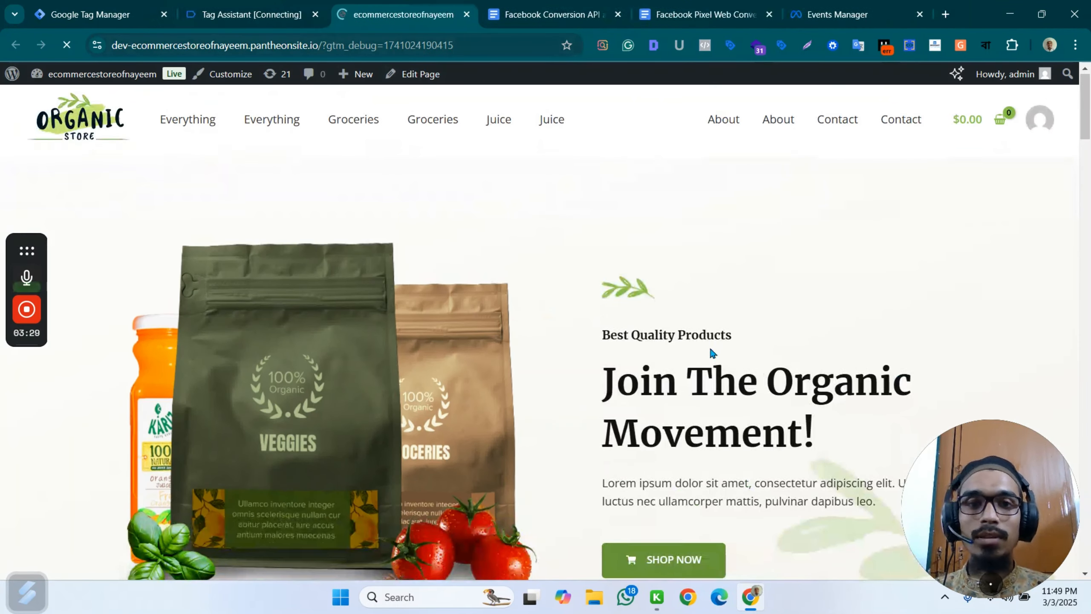
Check the Tag Assistant connection on the store's home page and continue to the debug summary in Tag Assistant.
{"action": "scroll", "coordinate": [687, 353], "scroll_direction": "down", "scroll_amount": 10}
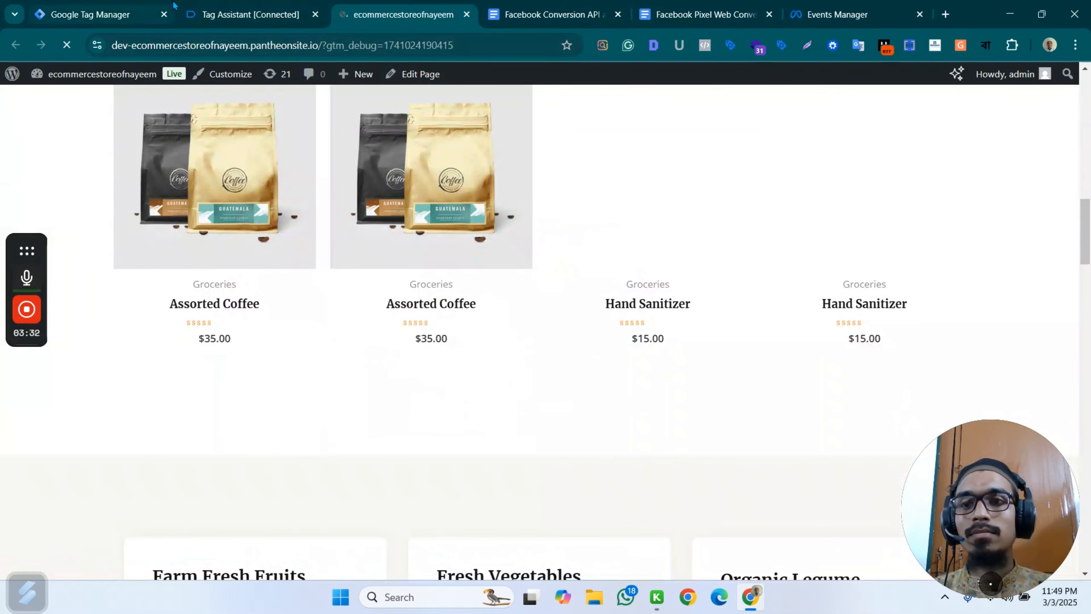
{"action": "left_click", "coordinate": [250, 14]}
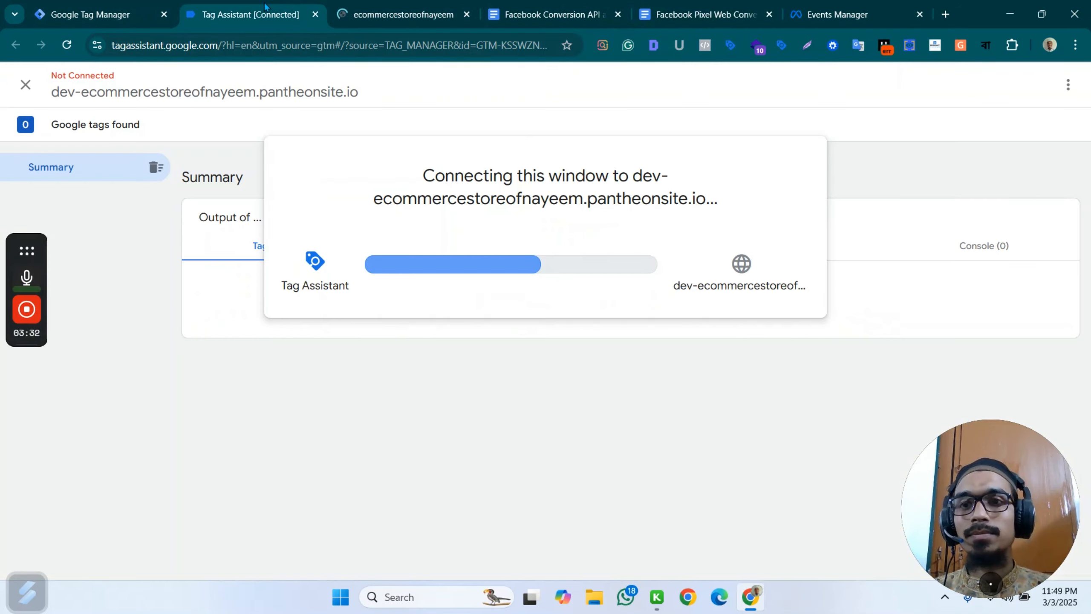
{"action": "left_click", "coordinate": [414, 11]}
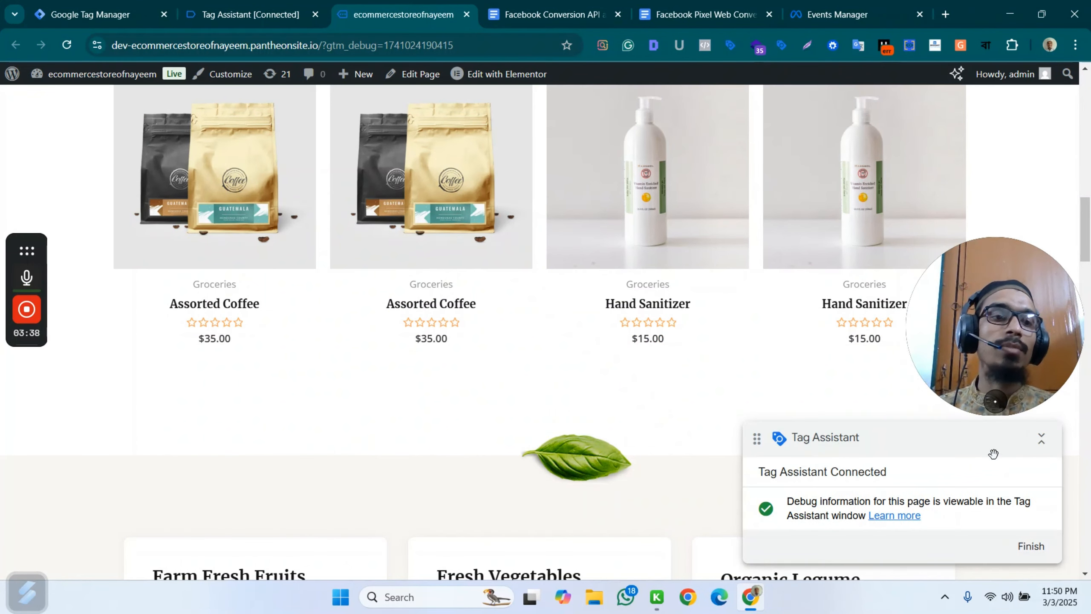
{"action": "left_click_drag", "start_coordinate": [1004, 355], "coordinate": [1001, 493]}
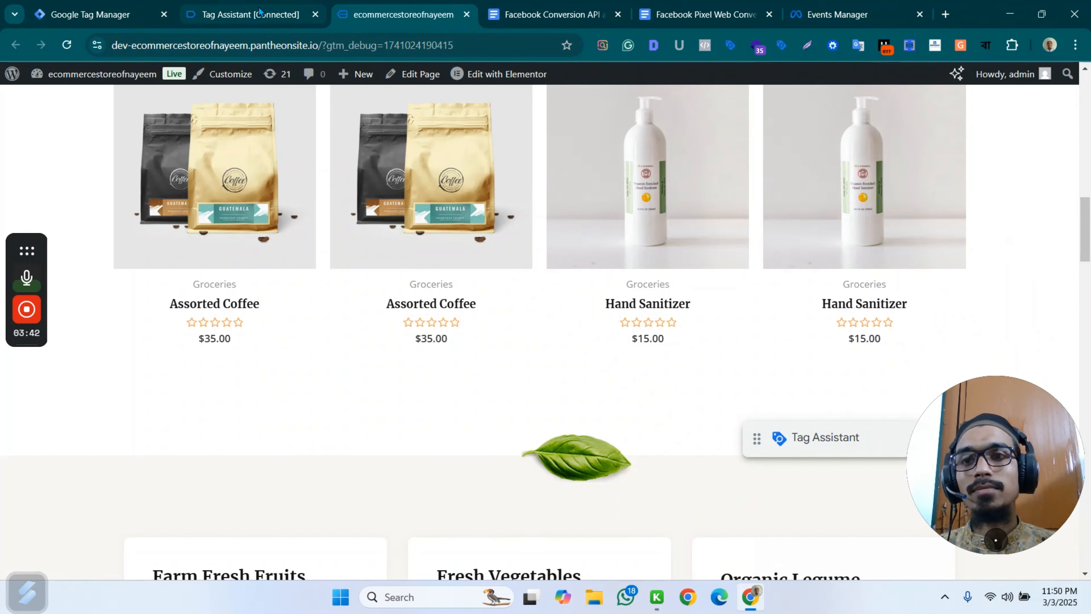
{"action": "left_click", "coordinate": [315, 5]}
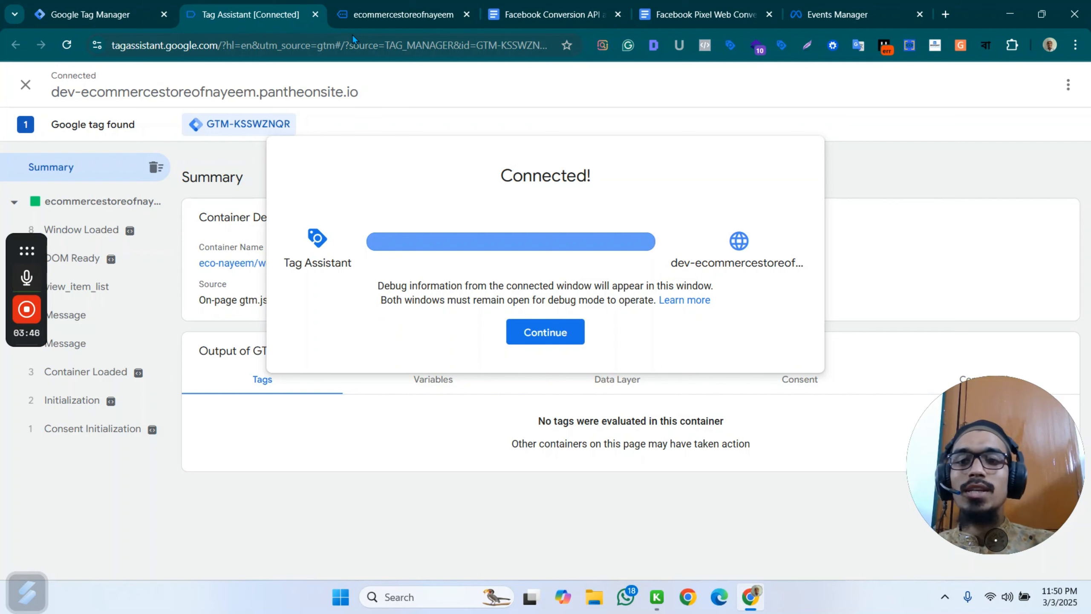
{"action": "left_click", "coordinate": [561, 331]}
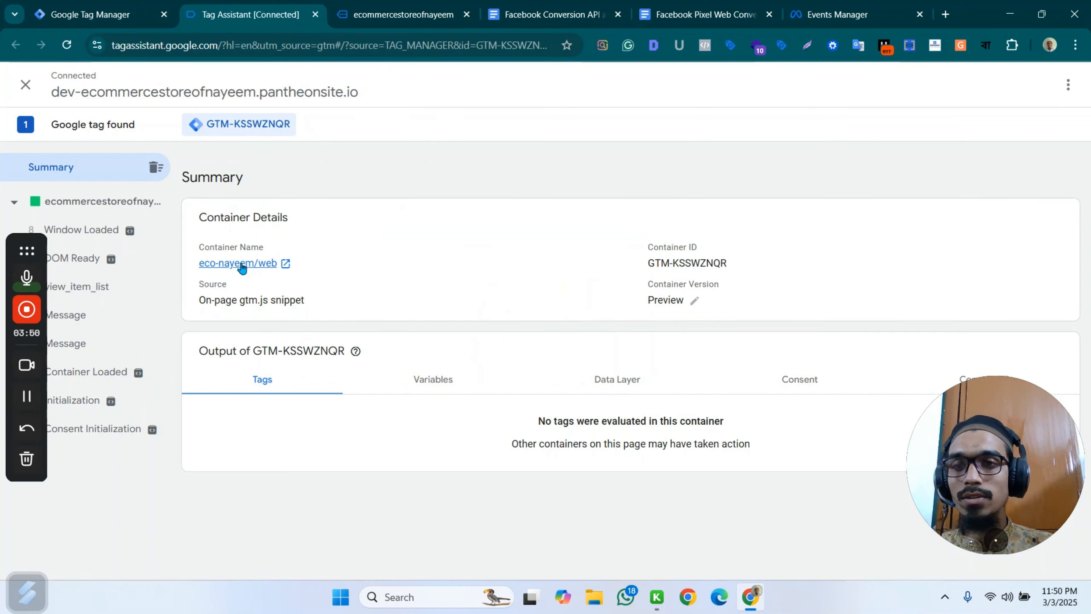
Open the second Assorted Coffee product page in the store and examine the events it sends to Tag Assistant.
{"action": "left_click", "coordinate": [403, 14]}
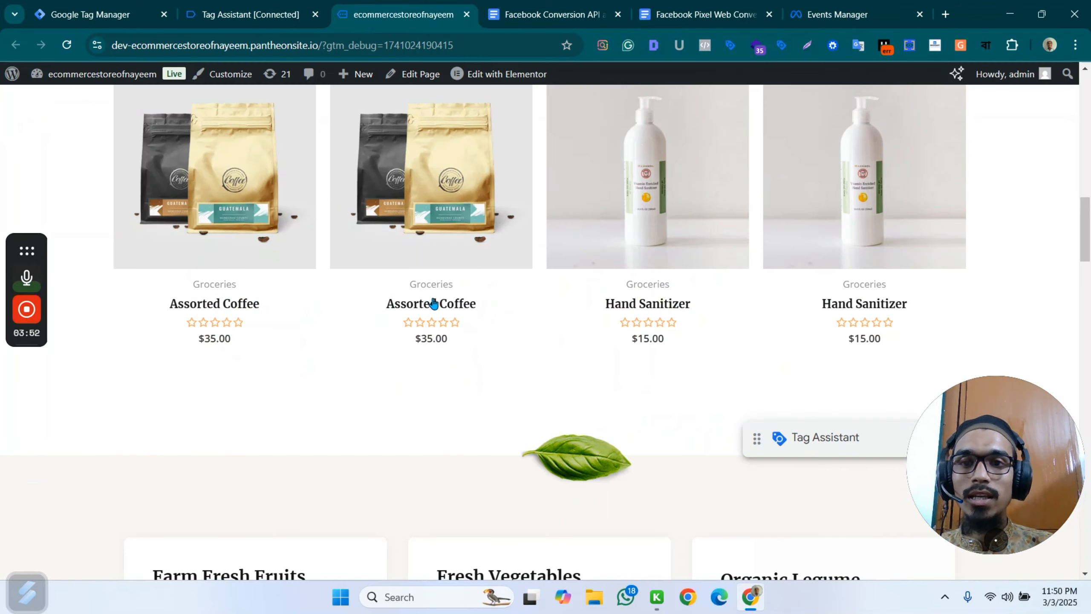
{"action": "left_click", "coordinate": [434, 303]}
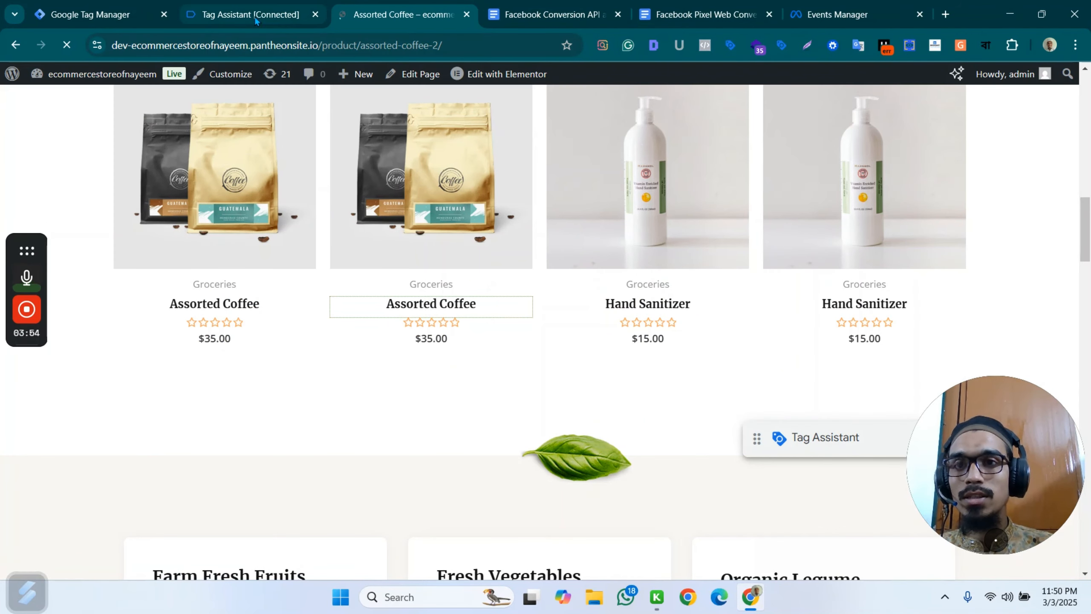
{"action": "left_click", "coordinate": [230, 6]}
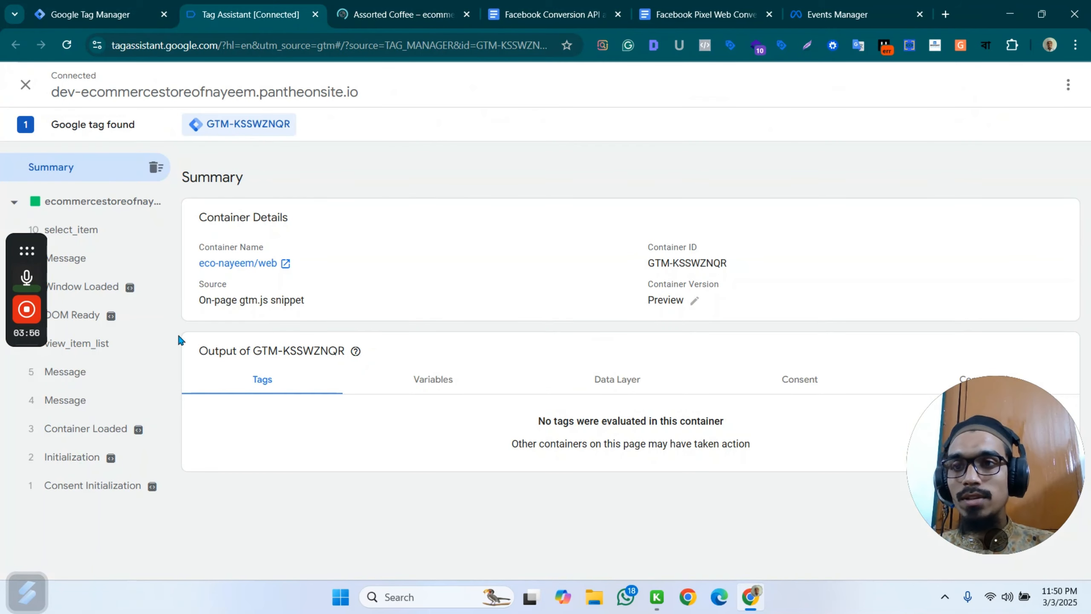
{"action": "mouse_move", "coordinate": [130, 289]}
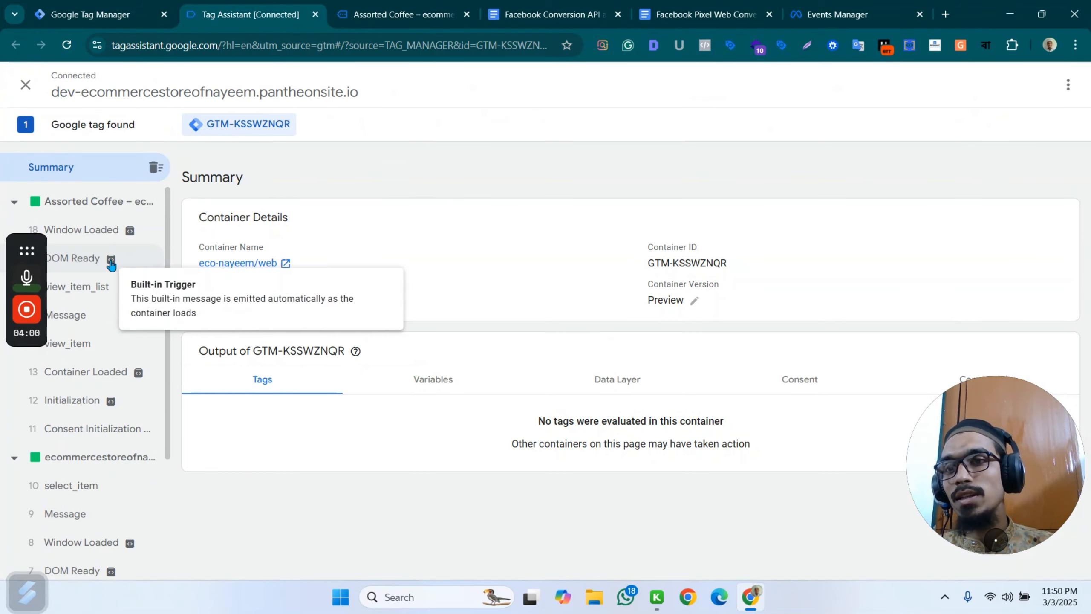
Check the product page's view_item event in Tag Assistant, and start configuring a new tag in Google Tag Manager.
{"action": "left_click", "coordinate": [86, 343]}
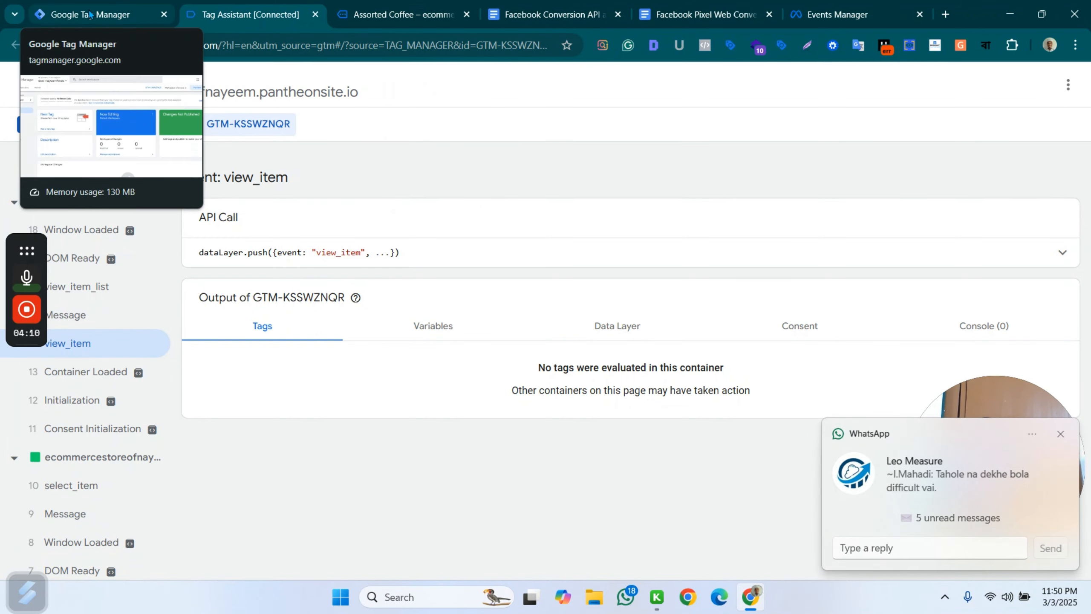
{"action": "left_click", "coordinate": [65, 16]}
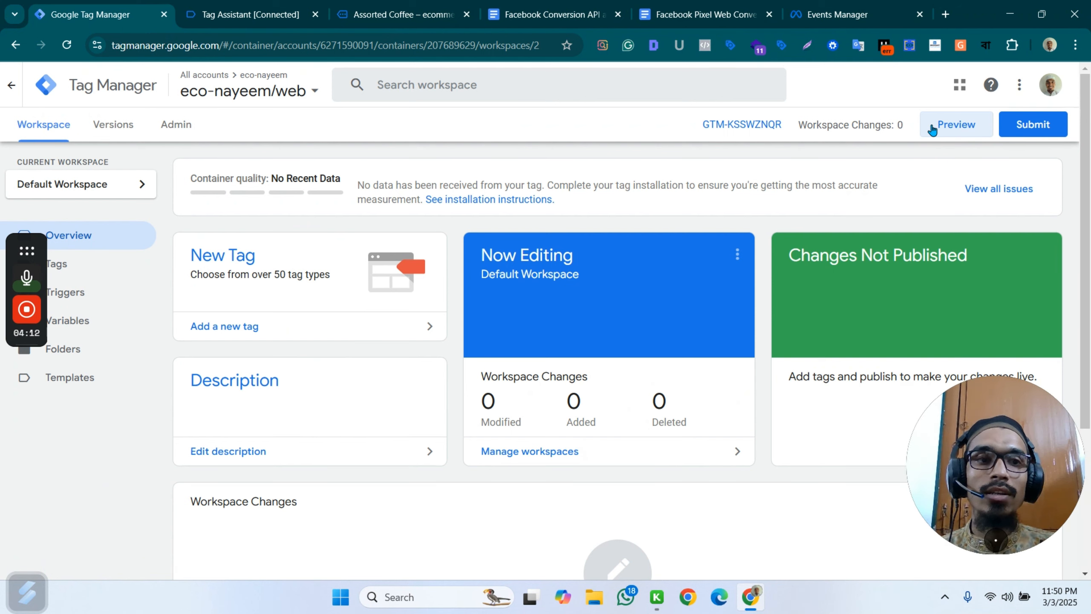
{"action": "left_click", "coordinate": [73, 270]}
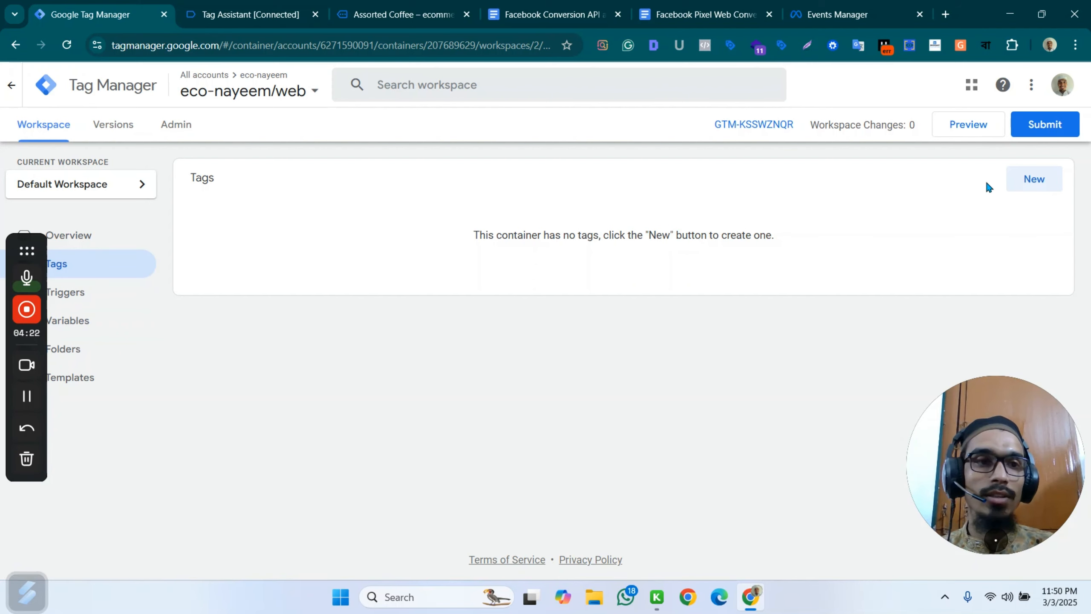
{"action": "left_click", "coordinate": [1037, 179]}
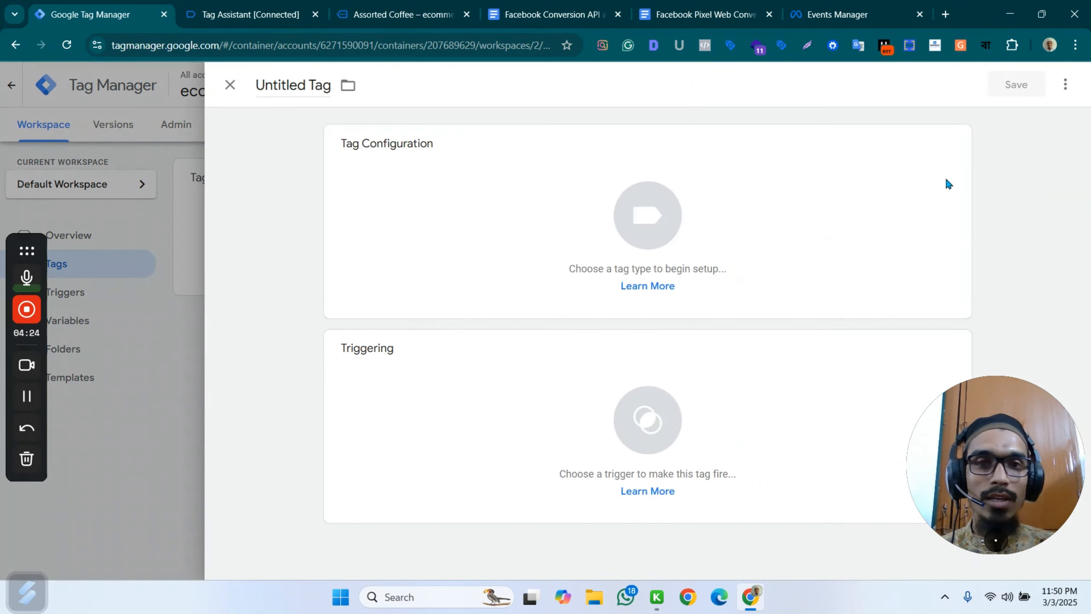
{"action": "left_click", "coordinate": [760, 201]}
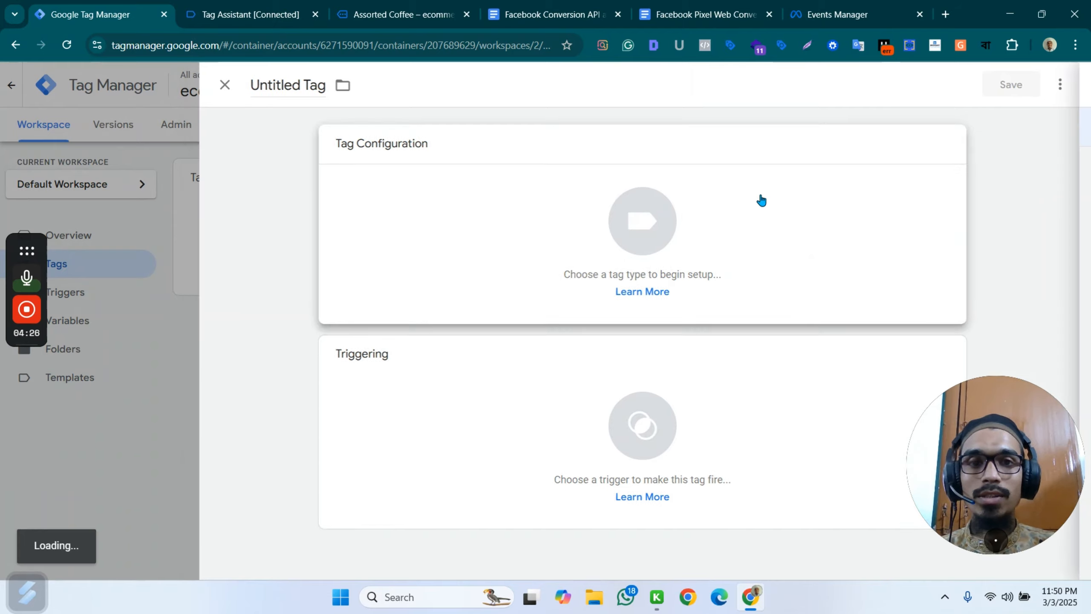
Find the Facebook Pixel template by facebookarchive in the Community Template Gallery and add it to the workspace as the tag type.
{"action": "left_click", "coordinate": [945, 131]}
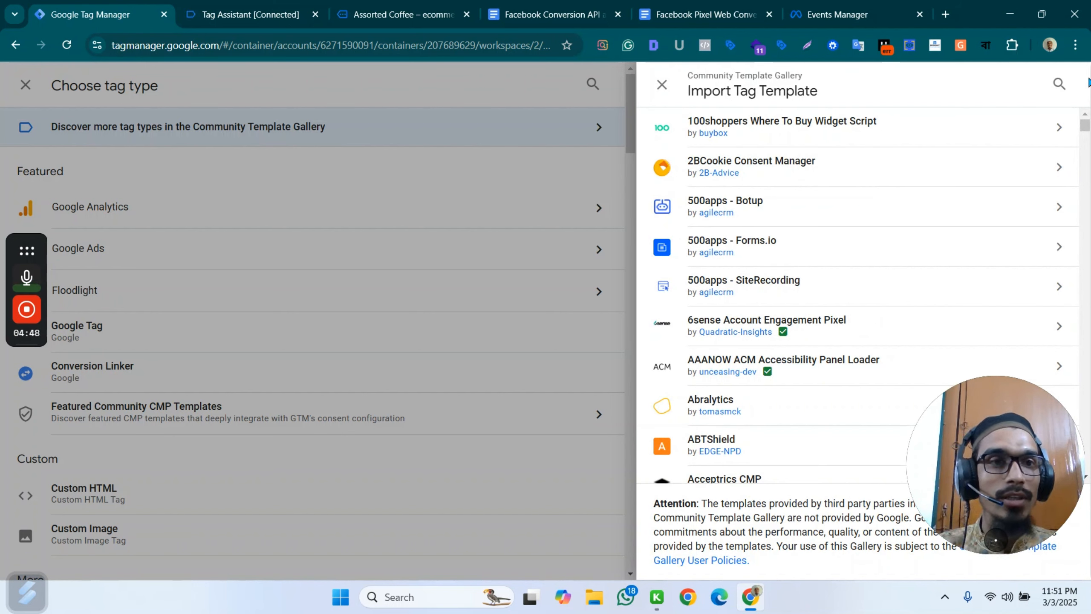
{"action": "left_click", "coordinate": [1060, 84]}
{"action": "type", "text": "faceb"}
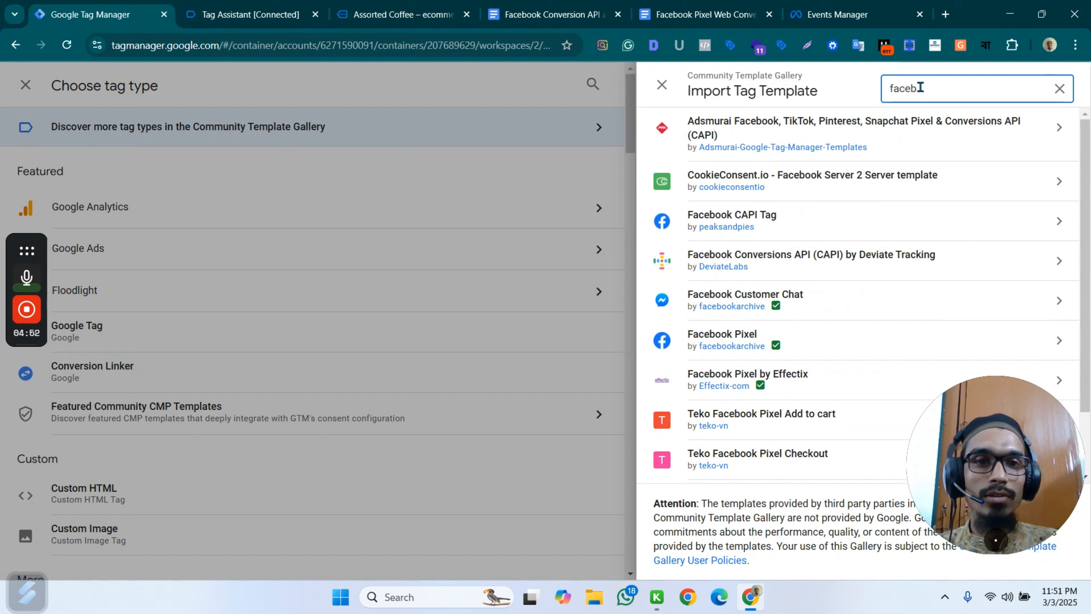
{"action": "left_click", "coordinate": [777, 309]}
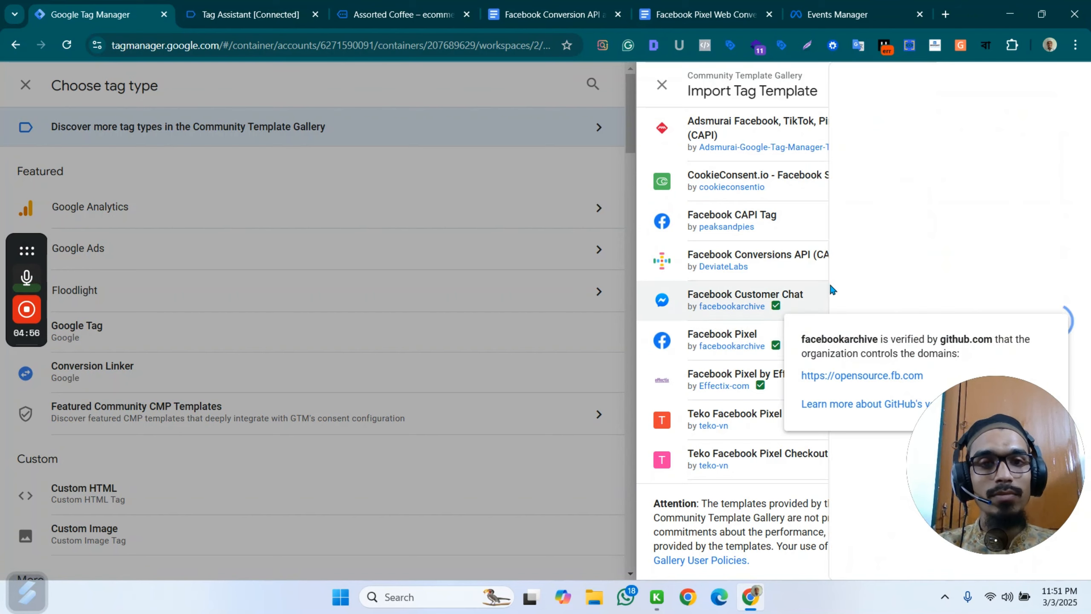
{"action": "left_click", "coordinate": [703, 338]}
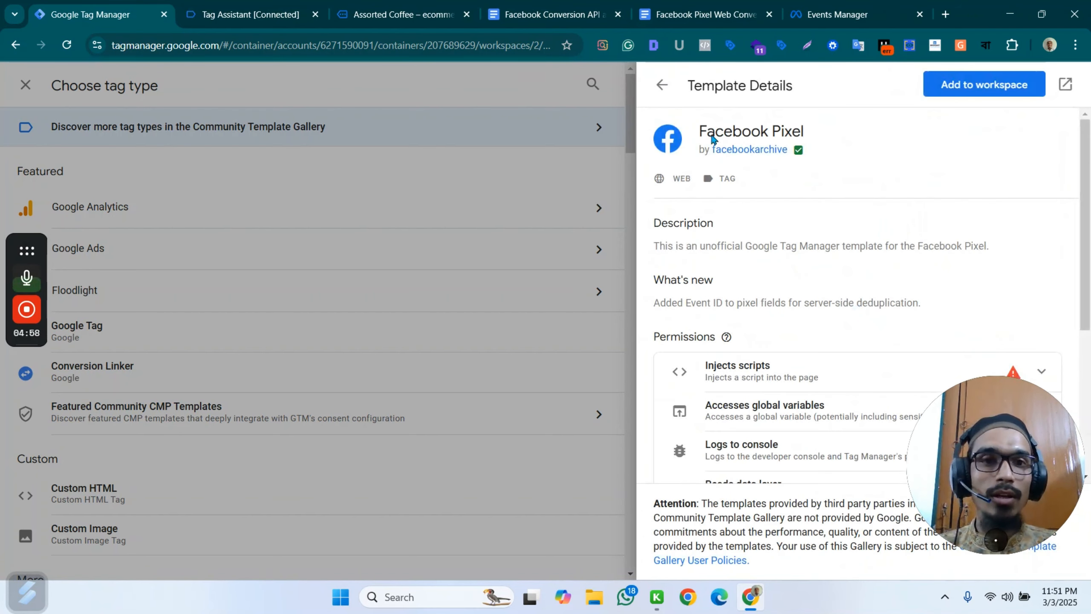
{"action": "left_click", "coordinate": [985, 83]}
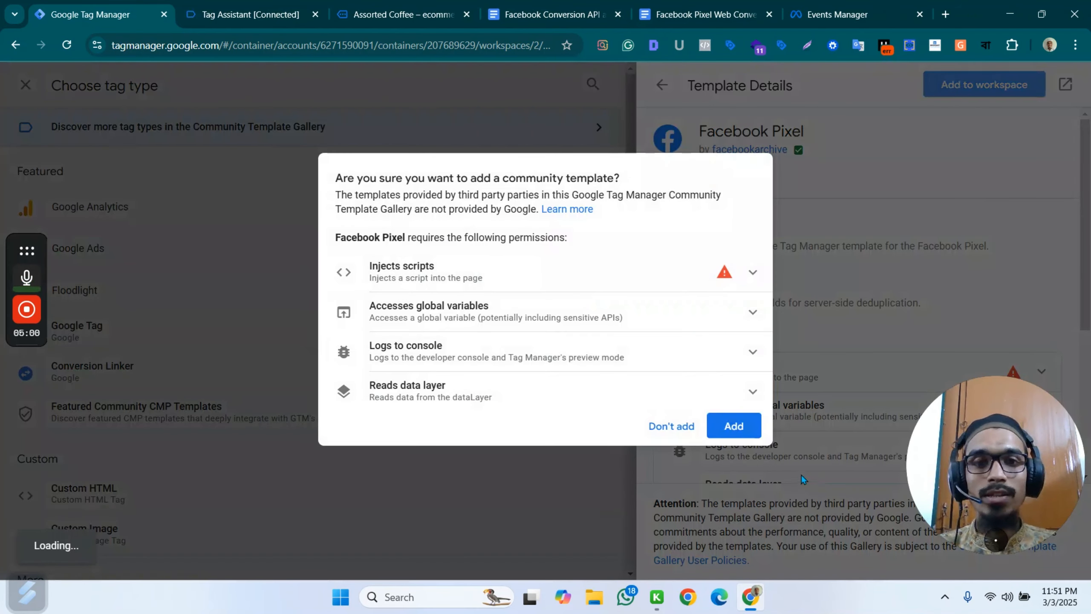
{"action": "left_click", "coordinate": [733, 426]}
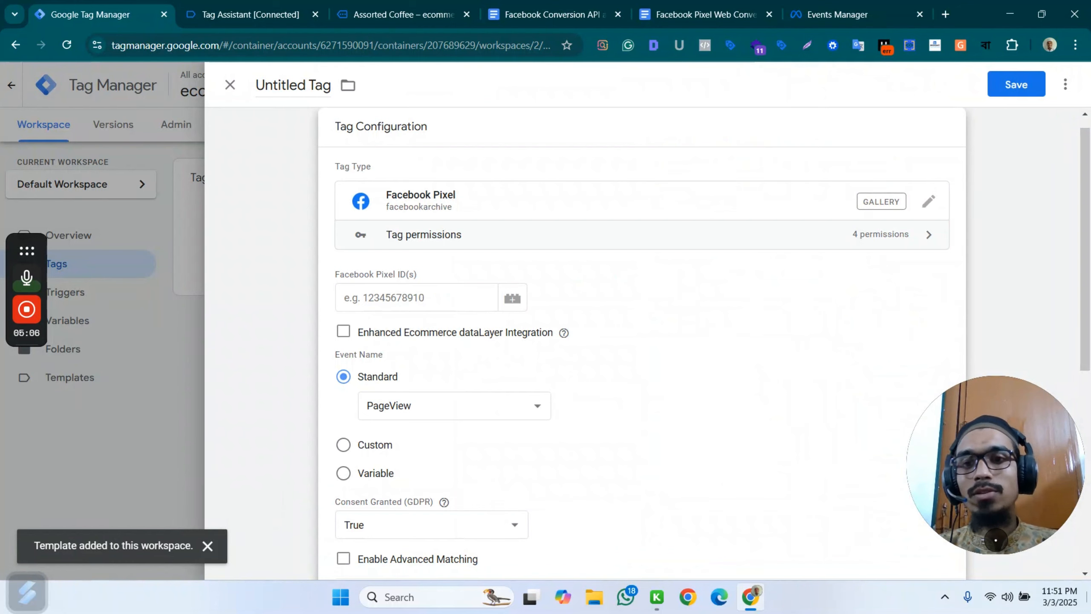
Switch to Events Manager, copy the eco-nayeem dataset's ID, and return to the untitled tag in Google Tag Manager.
{"action": "left_click", "coordinate": [847, 6]}
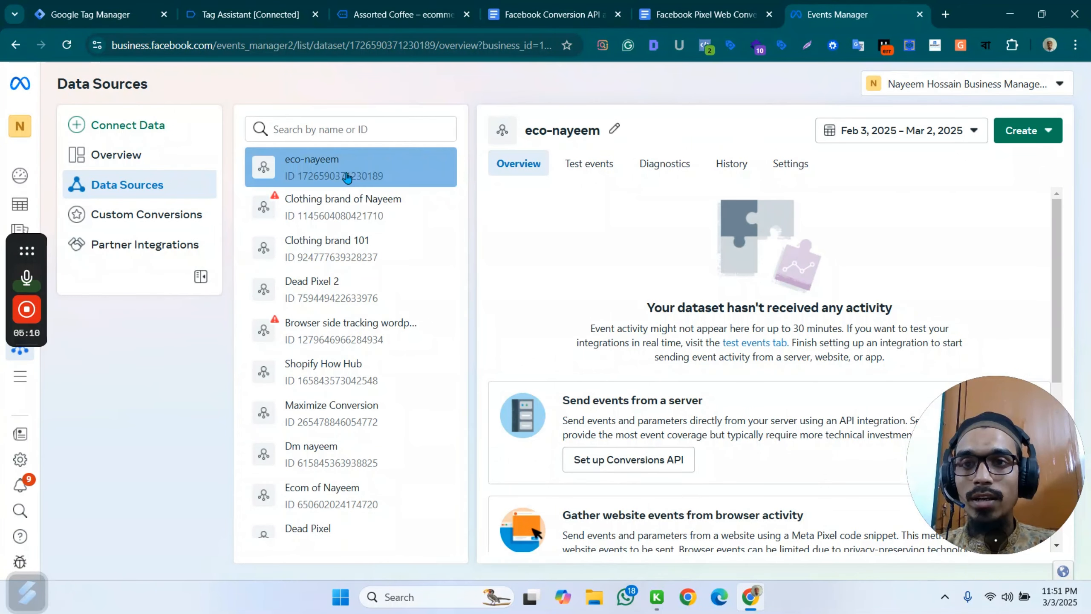
{"action": "left_click_drag", "start_coordinate": [384, 177], "coordinate": [295, 181]}
{"action": "key", "text": "ctrl+c"}
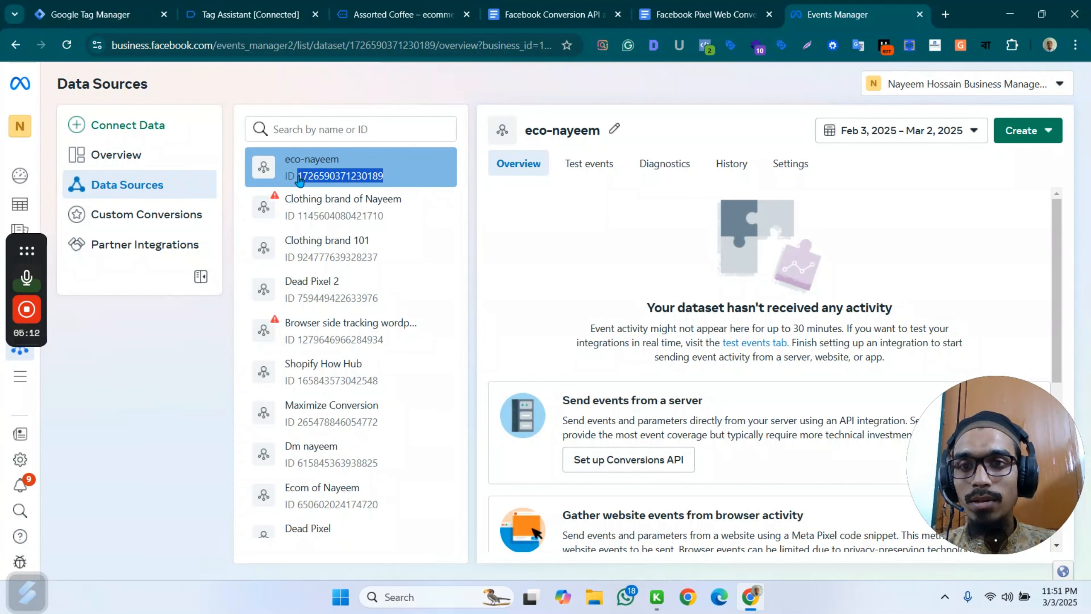
{"action": "left_click", "coordinate": [264, 10]}
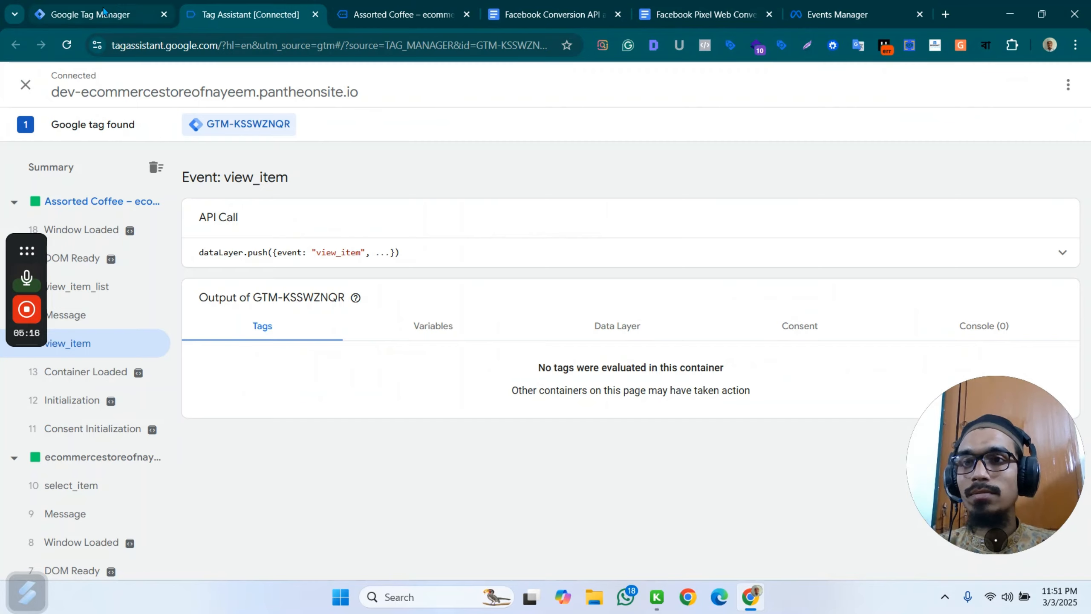
{"action": "left_click", "coordinate": [90, 14]}
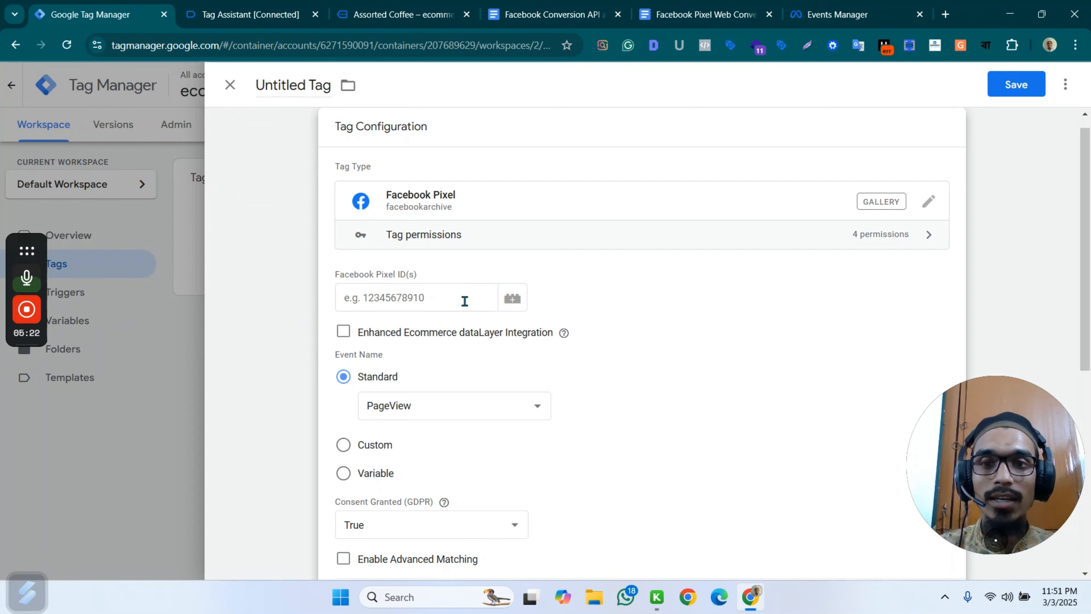
Create a new Constant variable for the tag's Facebook Pixel ID and paste the copied dataset ID as its value.
{"action": "left_click", "coordinate": [513, 299]}
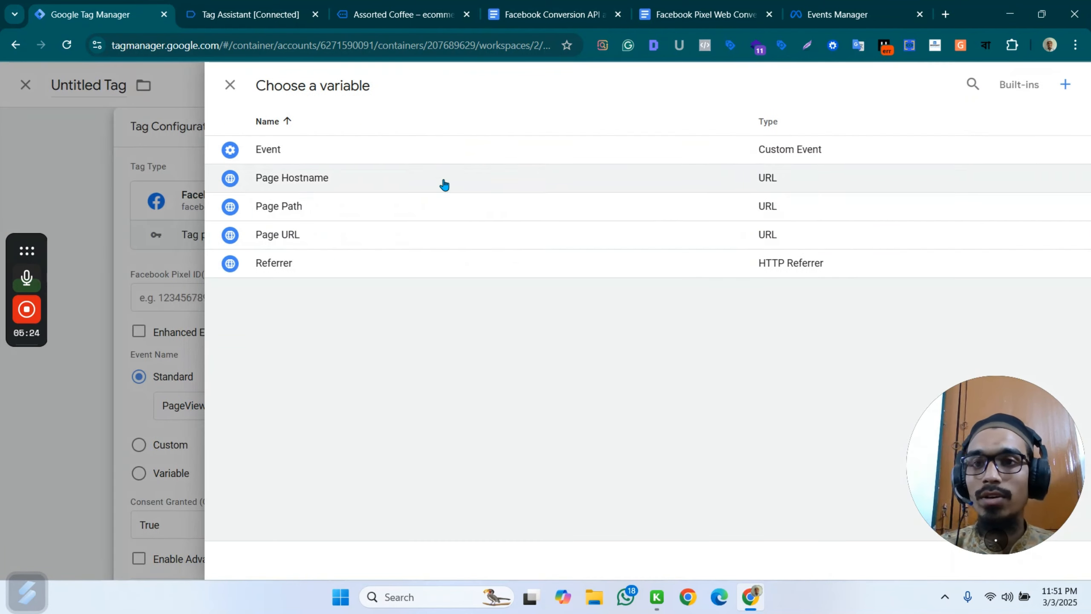
{"action": "left_click", "coordinate": [1059, 87]}
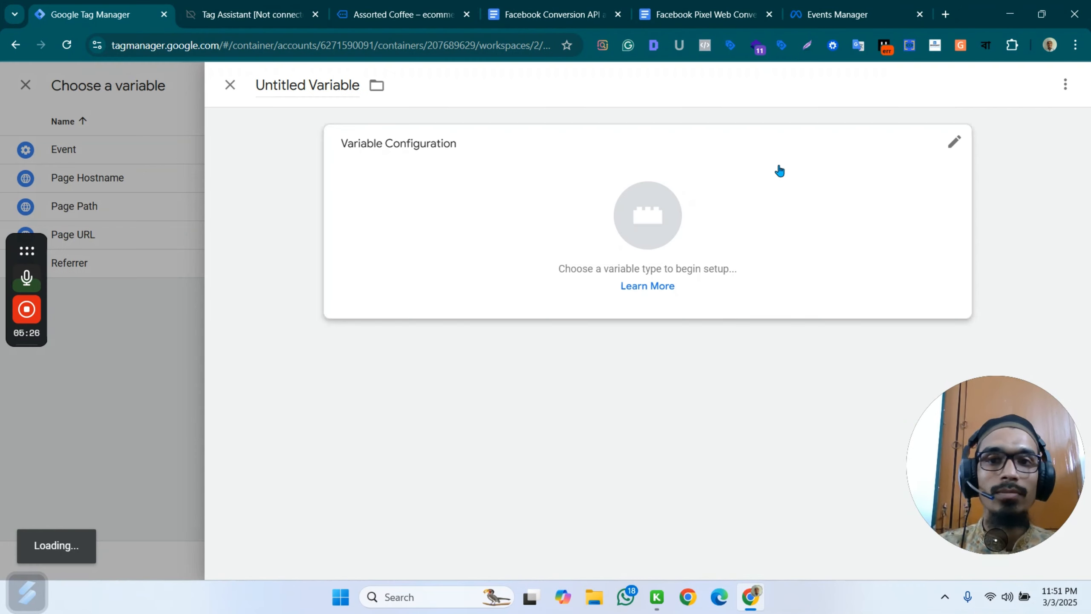
{"action": "left_click", "coordinate": [619, 235]}
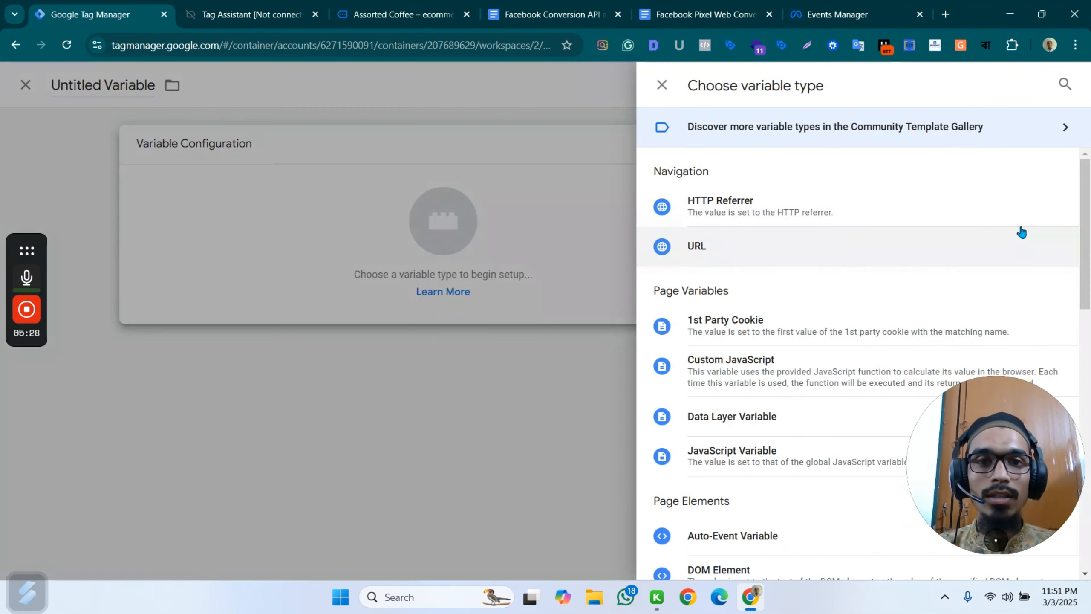
{"action": "scroll", "coordinate": [811, 383], "scroll_direction": "down", "scroll_amount": 5}
{"action": "scroll", "coordinate": [776, 409], "scroll_direction": "down", "scroll_amount": 3}
{"action": "left_click", "coordinate": [739, 361]}
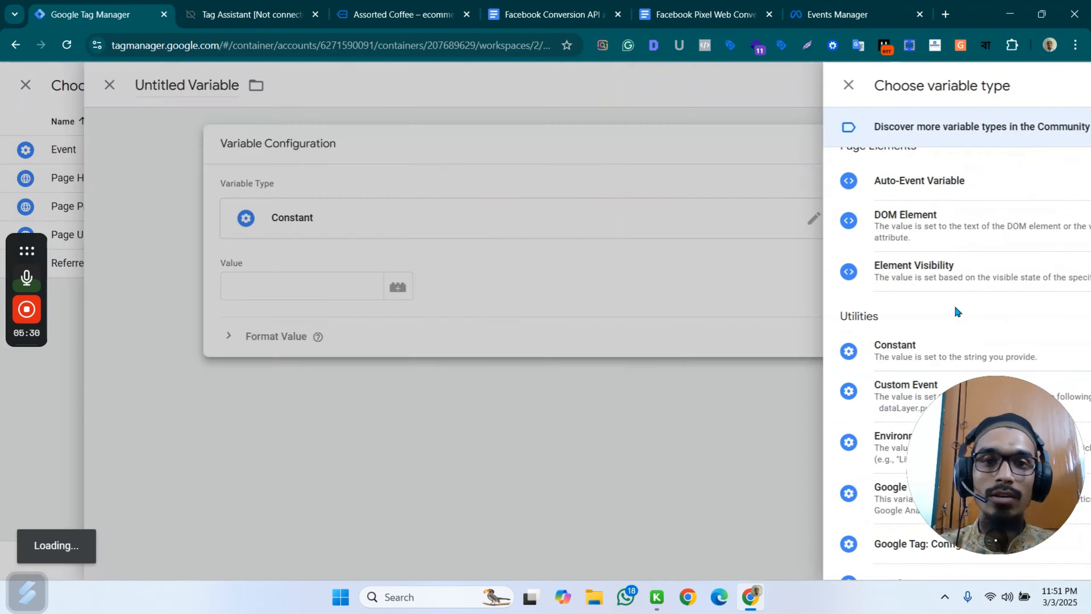
{"action": "left_click", "coordinate": [406, 295]}
{"action": "key", "text": "ctrl+v"}
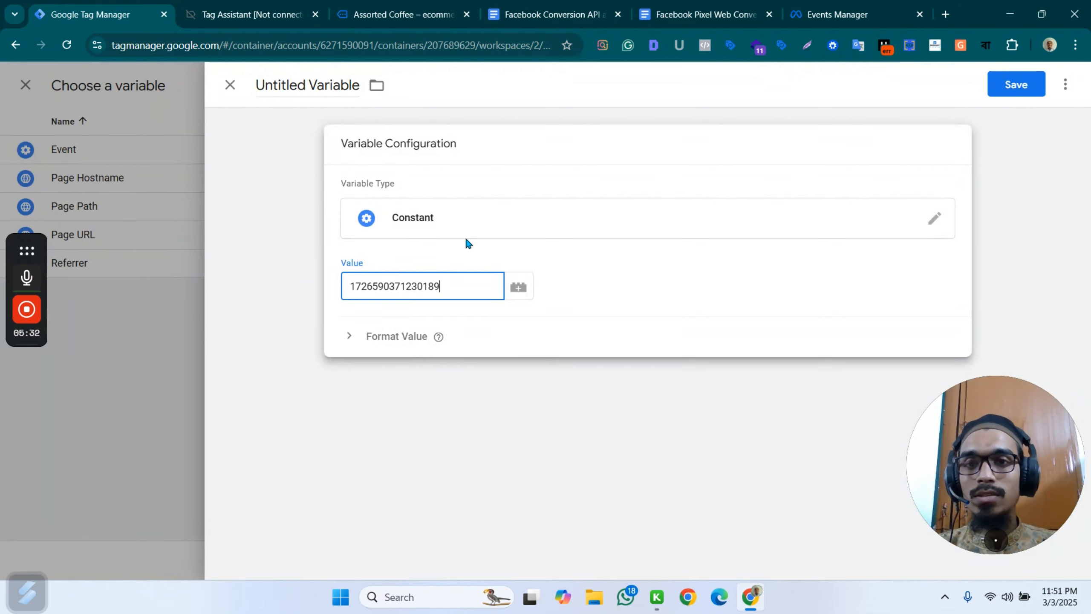
Name the constant variable "Fb Pixel ID" and save it into the tag's pixel ID field.
{"action": "double_click", "coordinate": [327, 88]}
{"action": "key", "text": "ctrl+a"}
{"action": "type", "text": "F"}
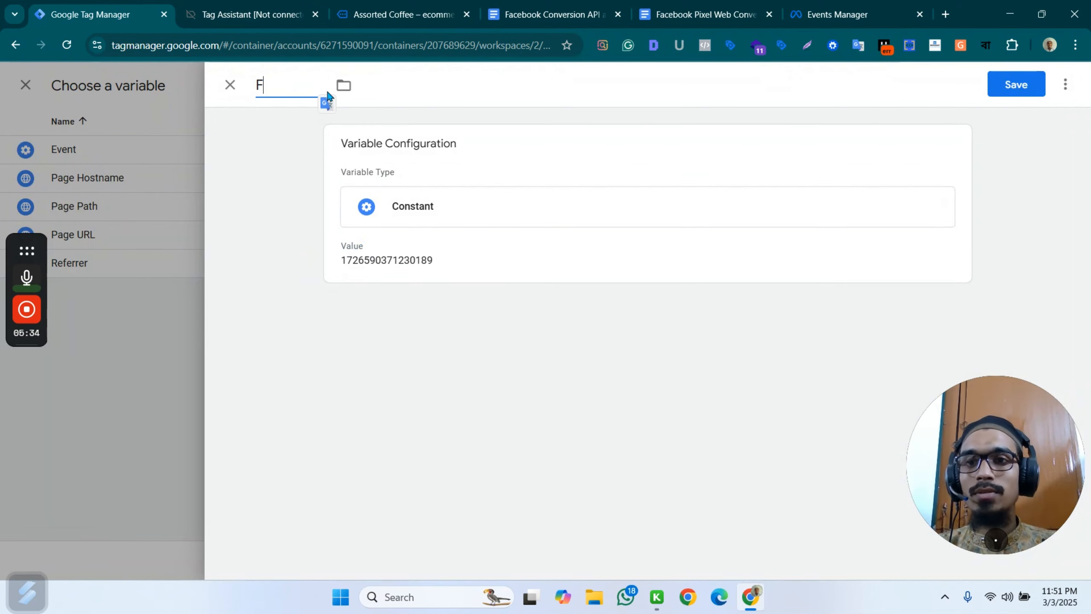
{"action": "type", "text": "b Pixel ID"}
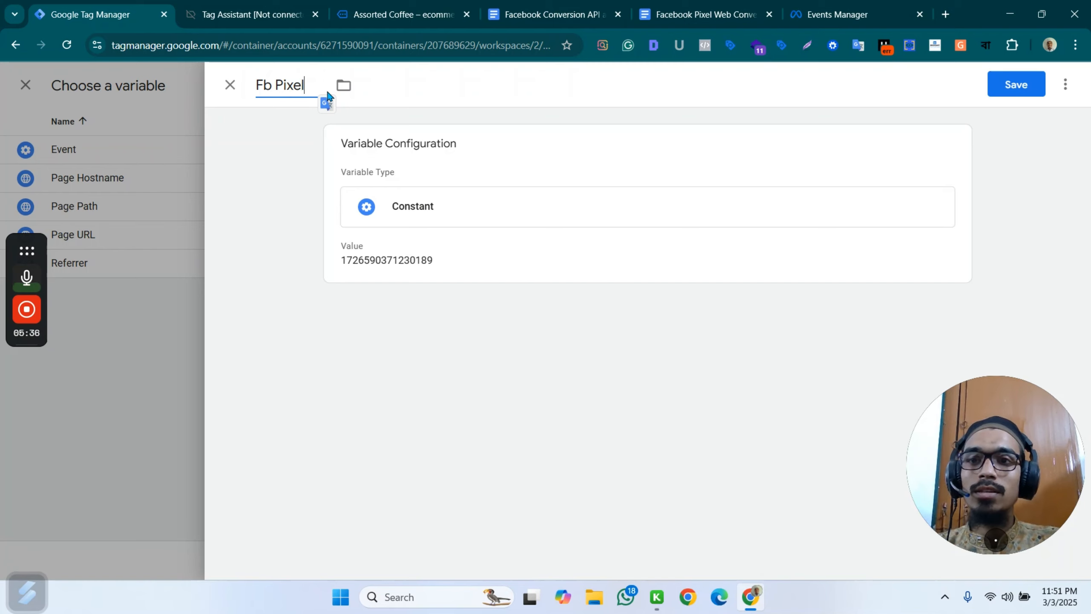
{"action": "left_click", "coordinate": [1019, 88]}
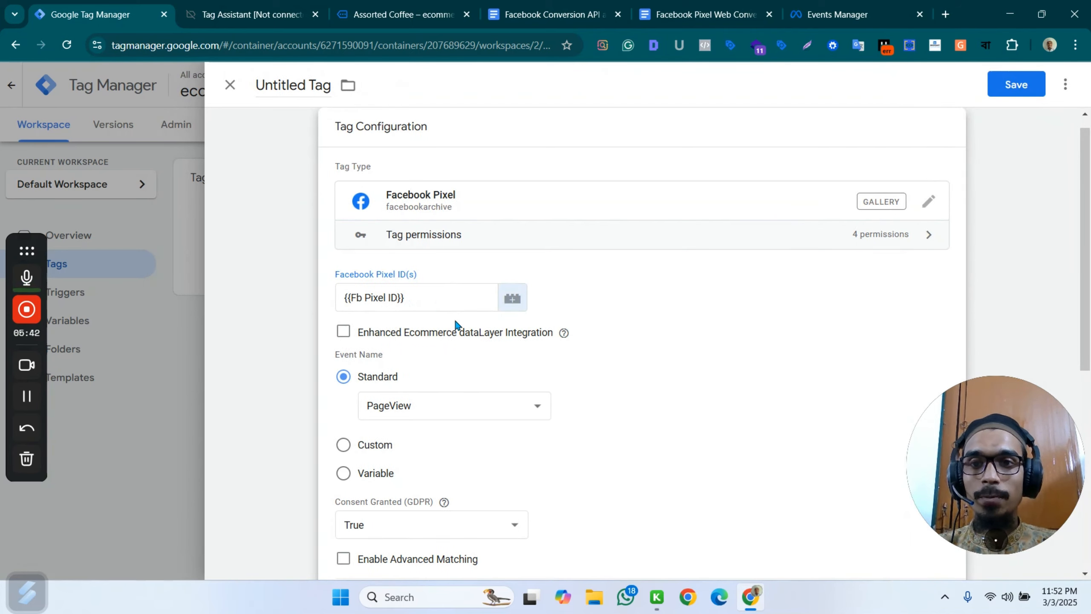
Look through the tag's available standard events and keep PageView as the selected event.
{"action": "scroll", "coordinate": [456, 325], "scroll_direction": "down", "scroll_amount": 3}
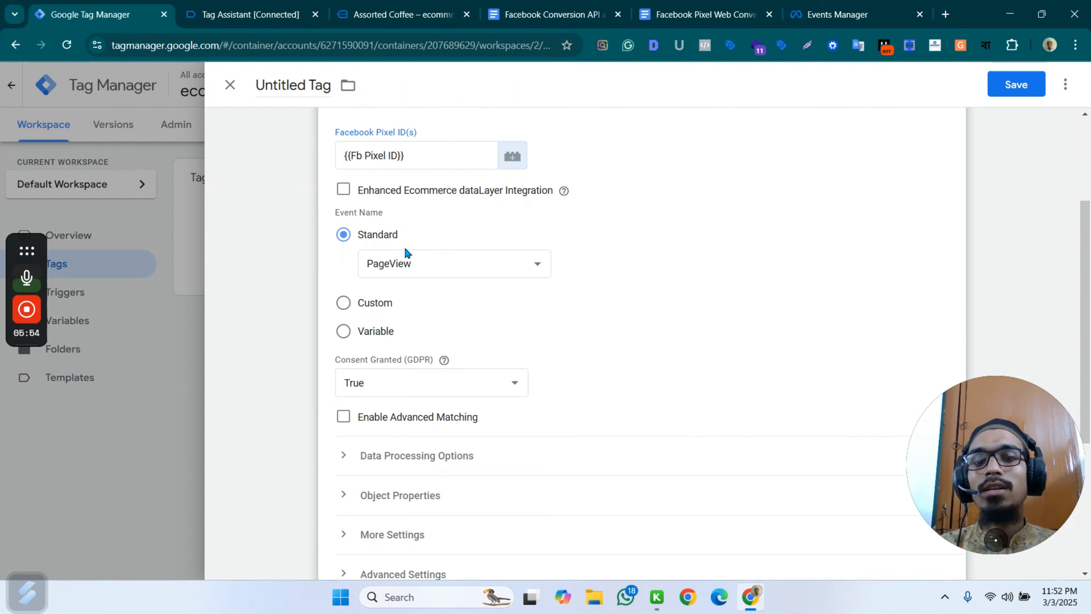
{"action": "left_click", "coordinate": [431, 264]}
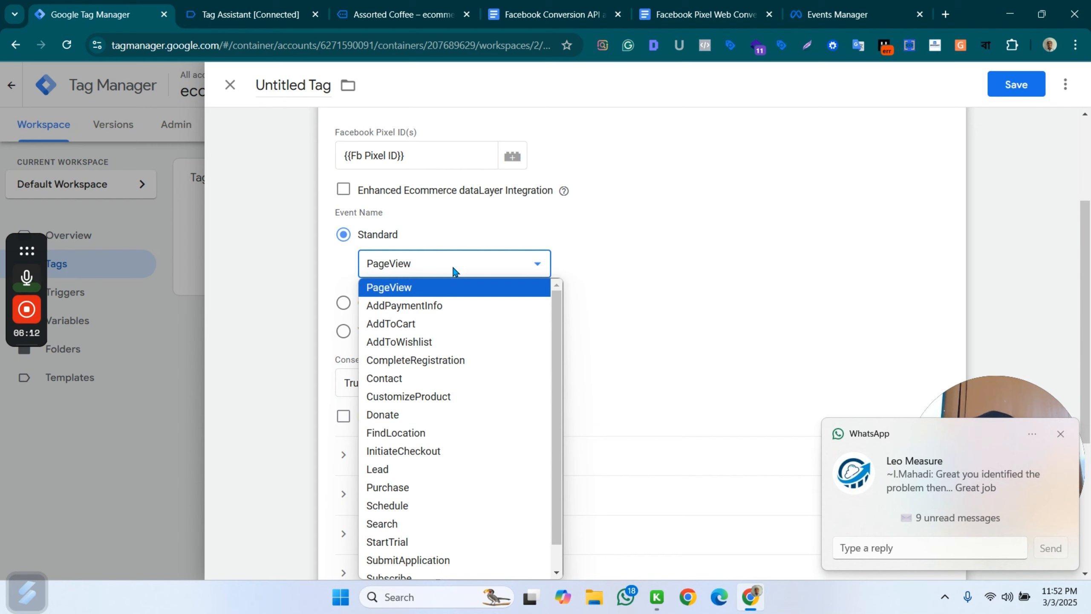
{"action": "left_click", "coordinate": [464, 270]}
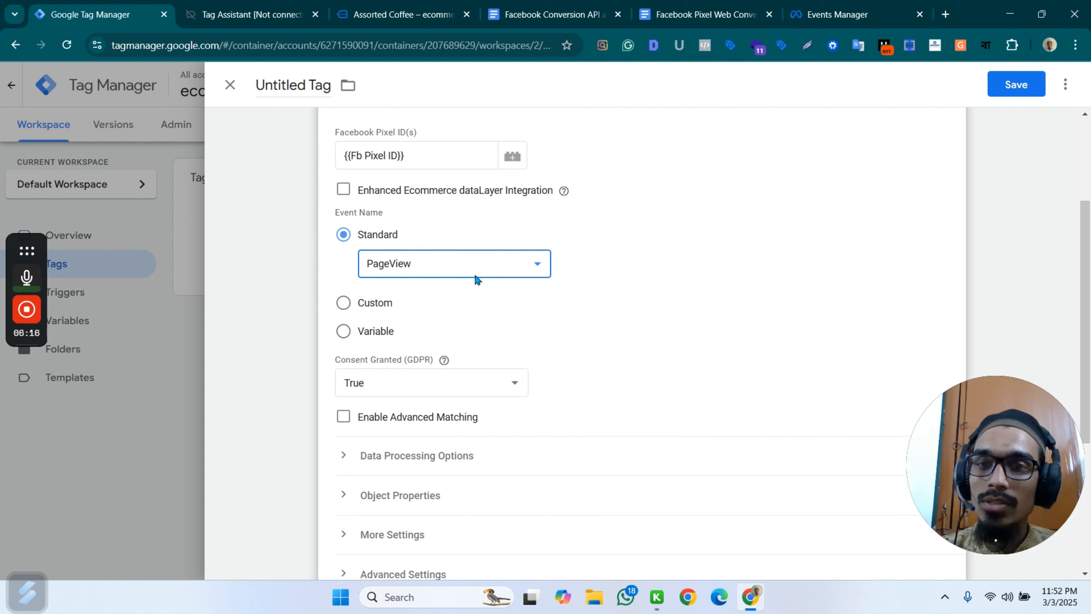
Create a new Constant variable with the value NotSet for the tag's Consent Granted (GDPR) setting.
{"action": "scroll", "coordinate": [436, 279], "scroll_direction": "down", "scroll_amount": 1}
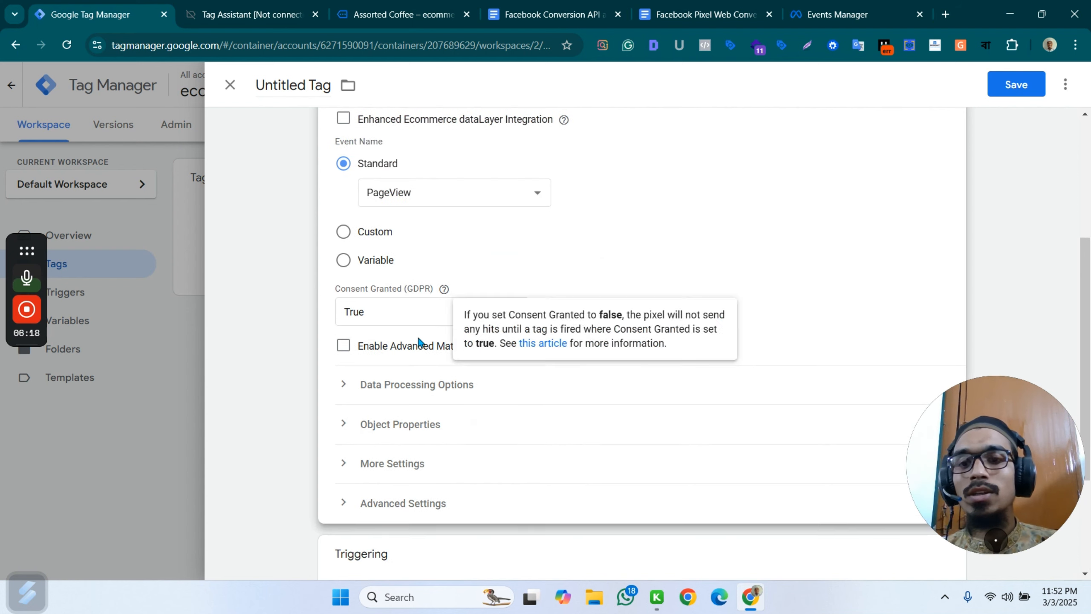
{"action": "left_click", "coordinate": [406, 315]}
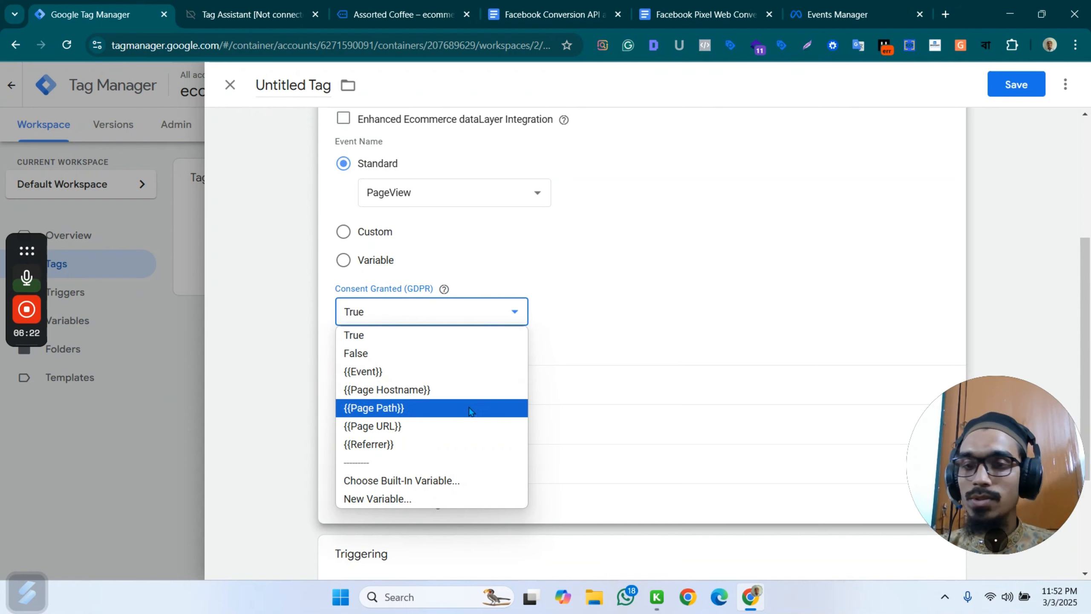
{"action": "left_click", "coordinate": [414, 498]}
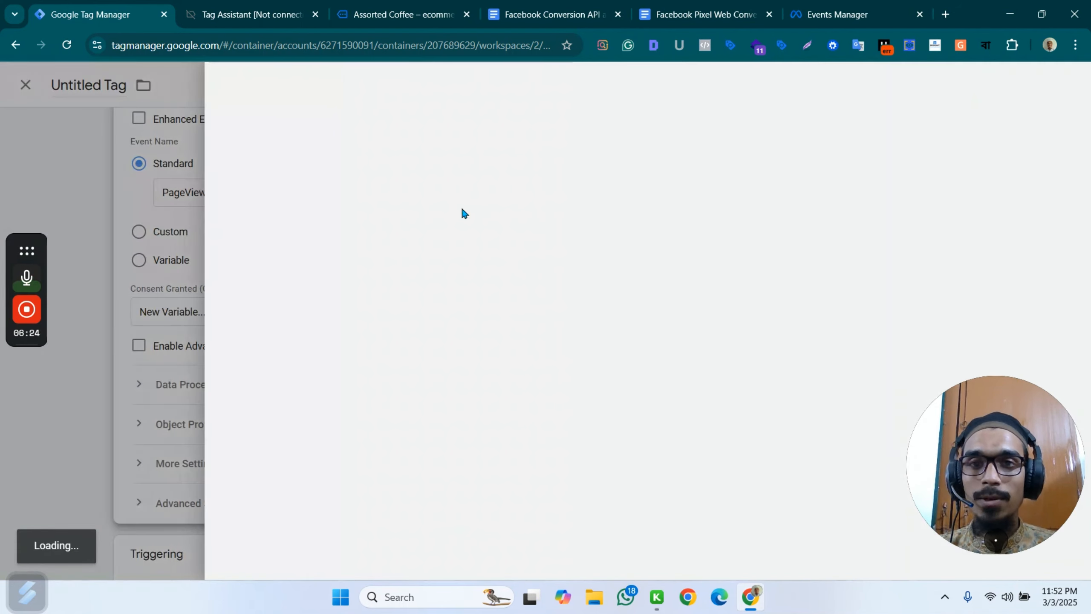
{"action": "left_click", "coordinate": [647, 217]}
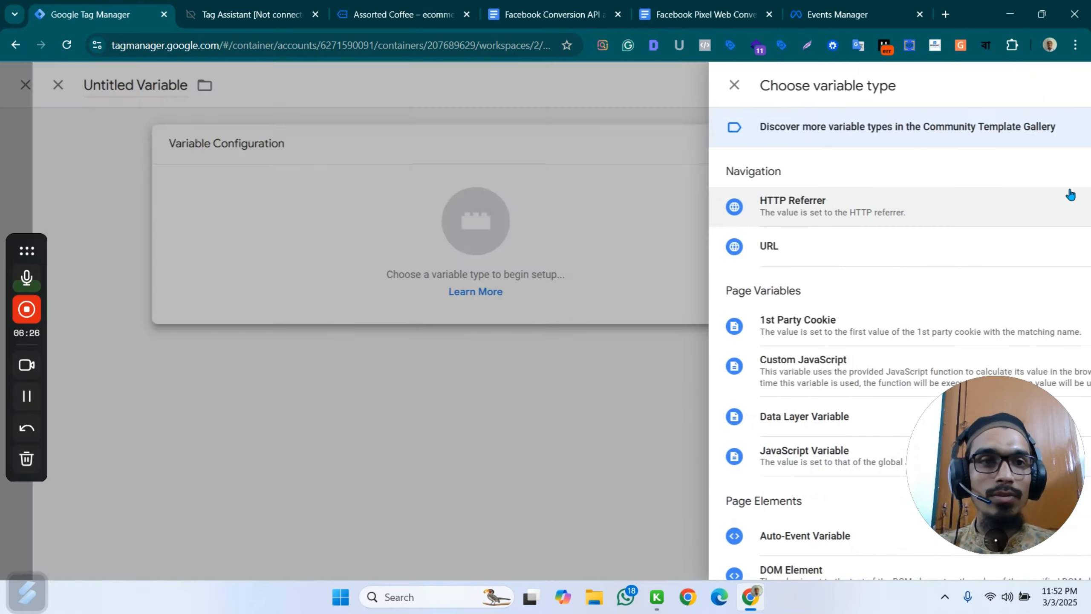
{"action": "scroll", "coordinate": [799, 225], "scroll_direction": "down", "scroll_amount": 7}
{"action": "left_click", "coordinate": [767, 426]}
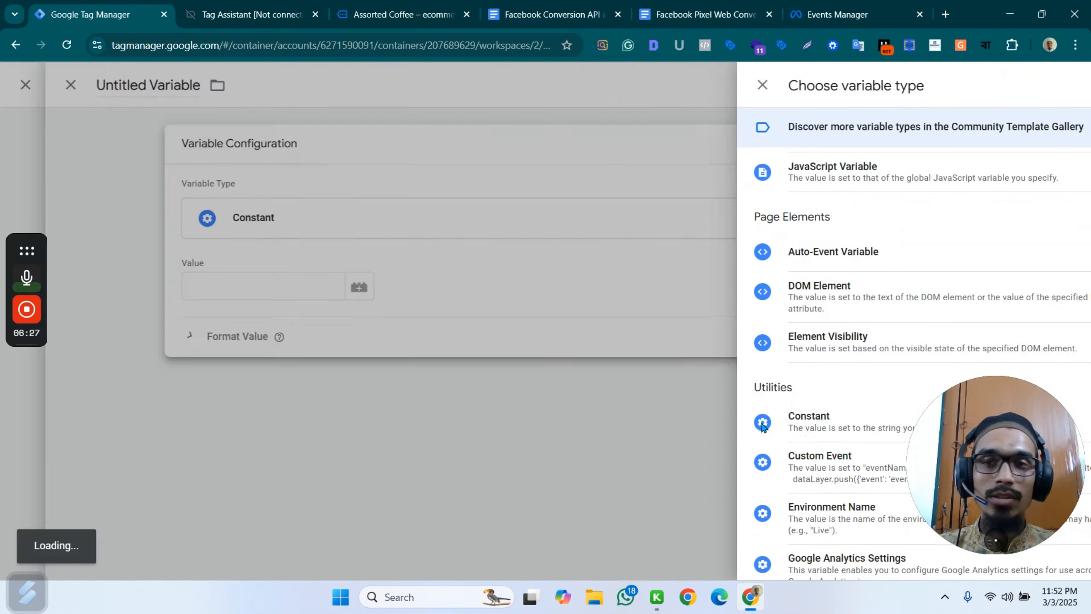
{"action": "left_click", "coordinate": [386, 286]}
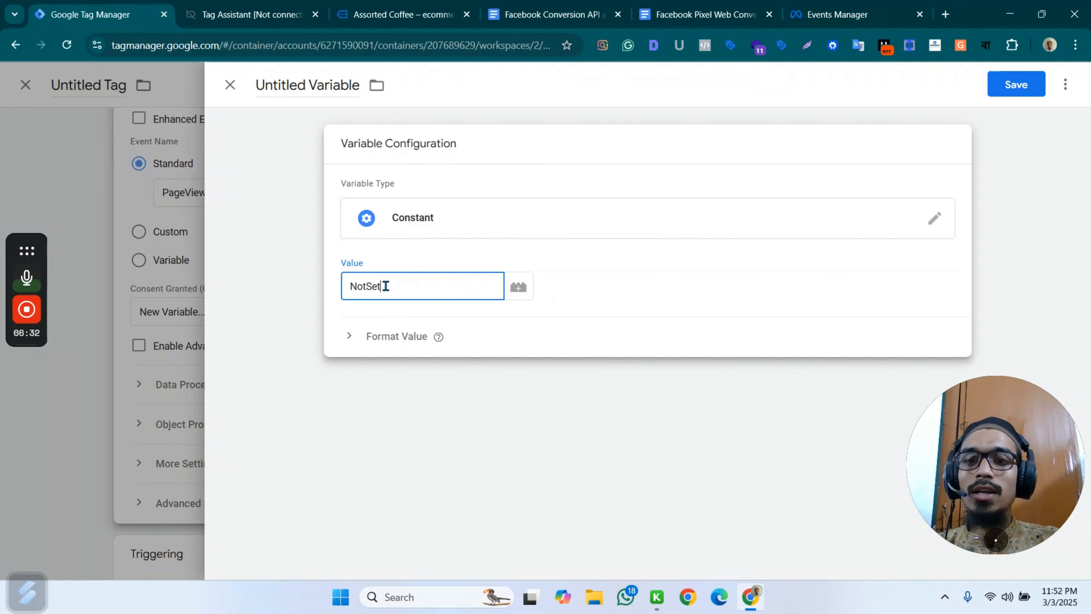
{"action": "left_click", "coordinate": [304, 299]}
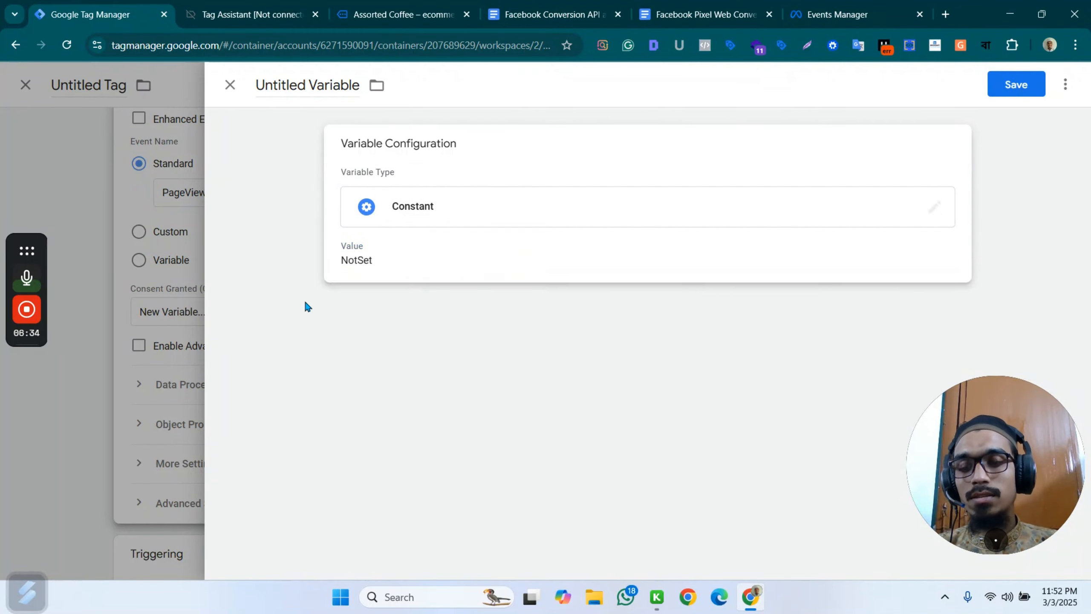
Name the constant variable "NotSet" and save it into the tag's Consent Granted (GDPR) field.
{"action": "triple_click", "coordinate": [310, 84]}
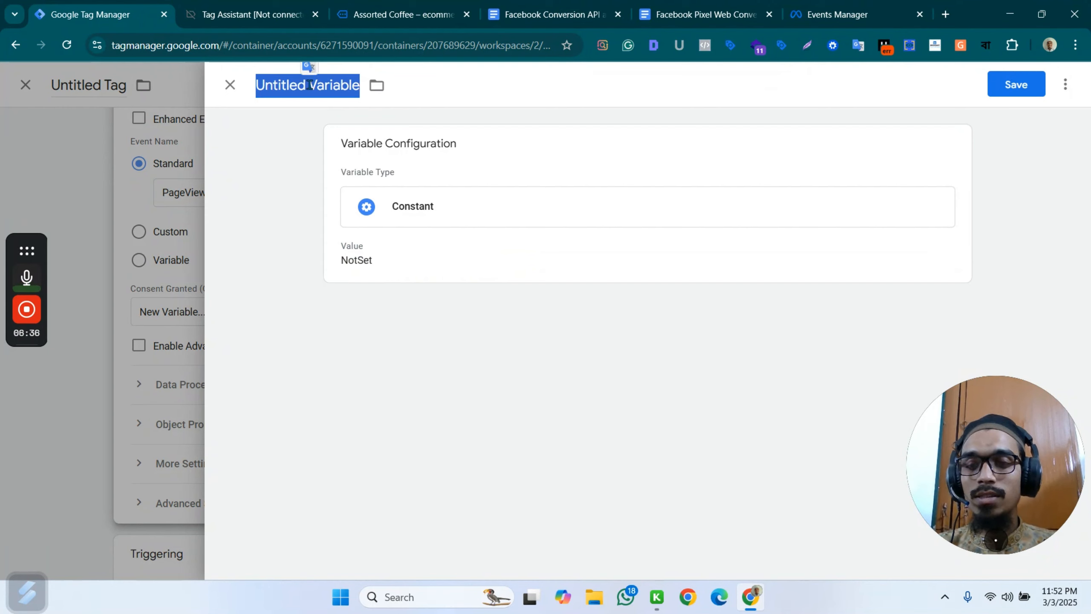
{"action": "key", "text": "ctrl+v"}
{"action": "key", "text": "ctrl+z"}
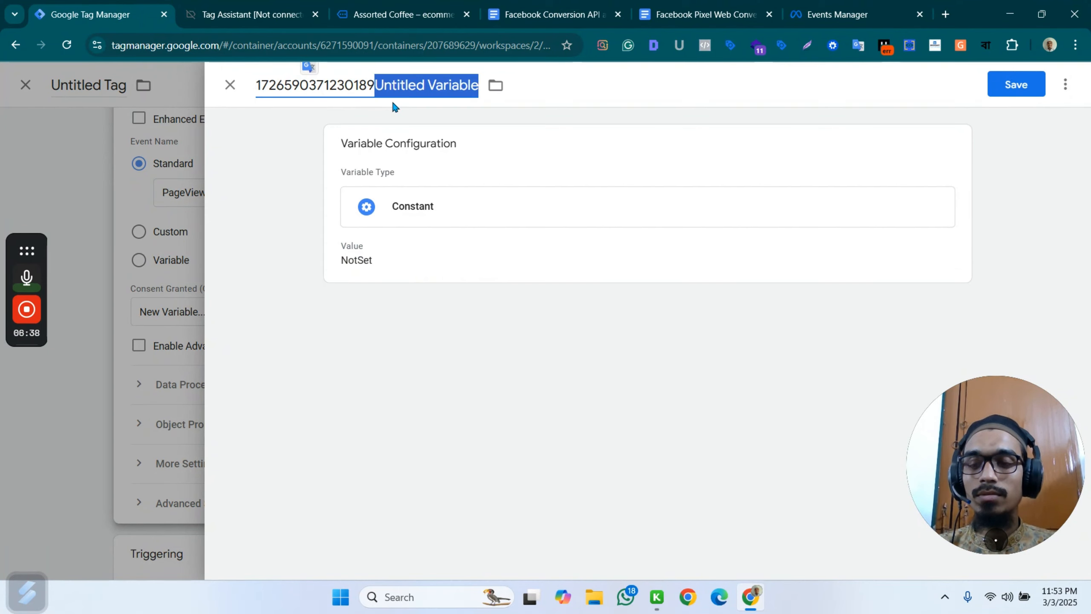
{"action": "triple_click", "coordinate": [357, 88]}
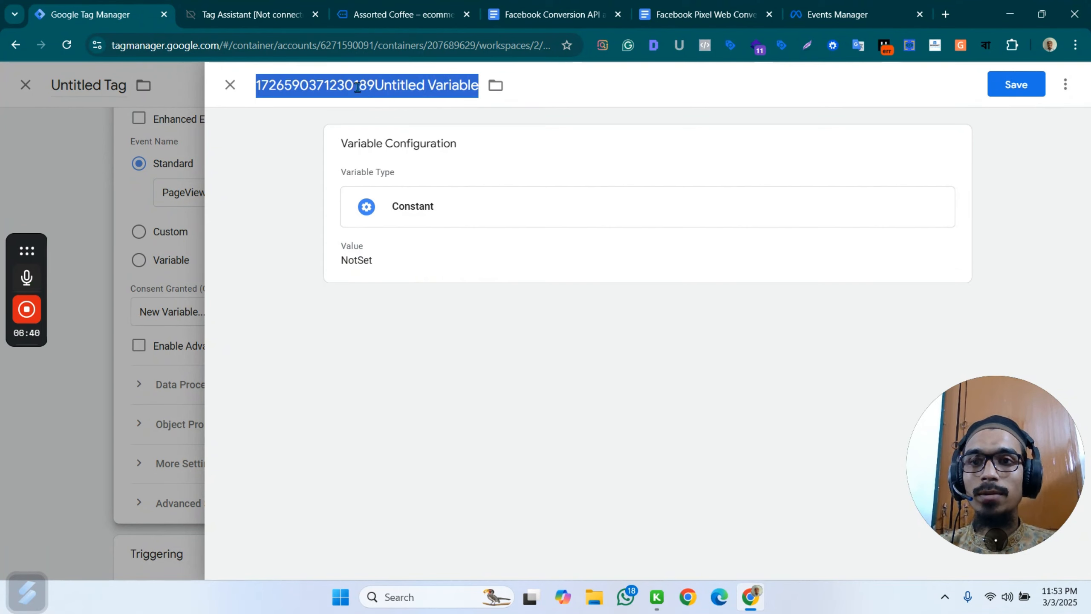
{"action": "key", "text": "BackSpace"}
{"action": "type", "text": "Not"}
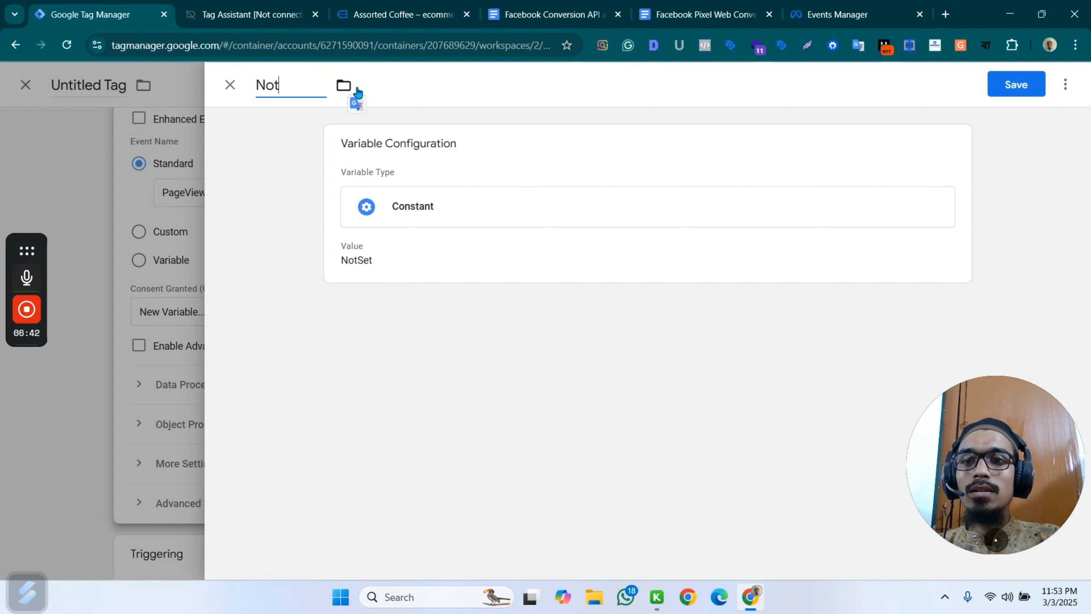
{"action": "type", "text": "Set"}
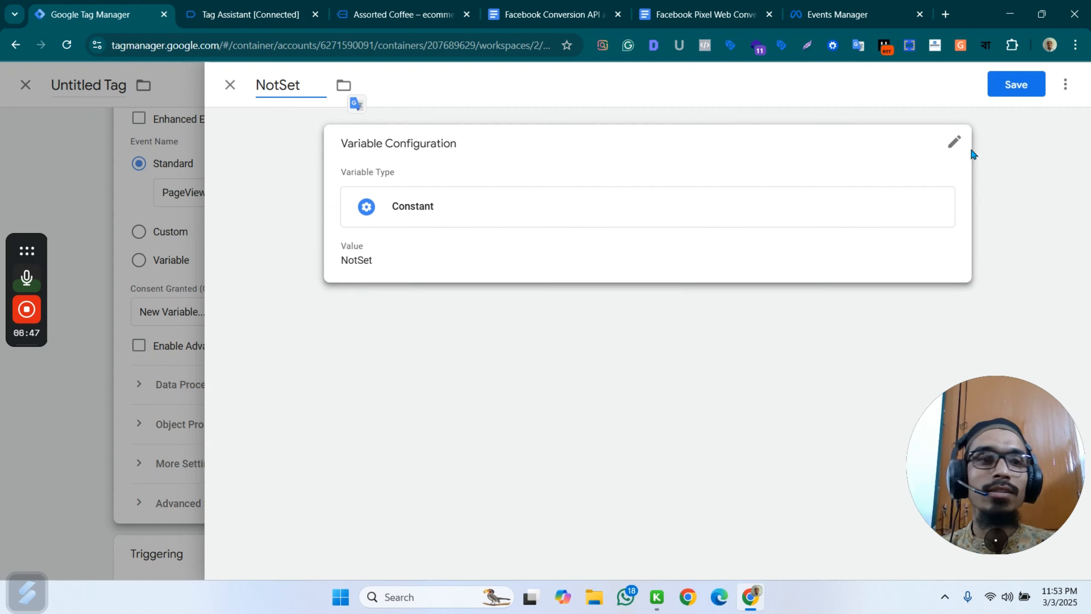
{"action": "left_click", "coordinate": [1017, 84]}
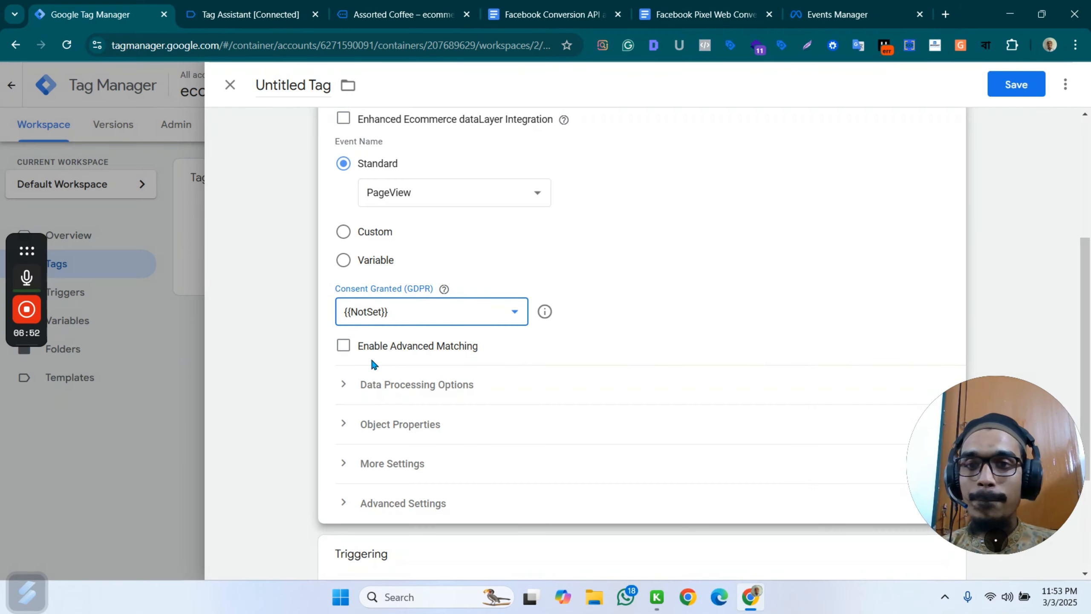
{"action": "left_click", "coordinate": [523, 254]}
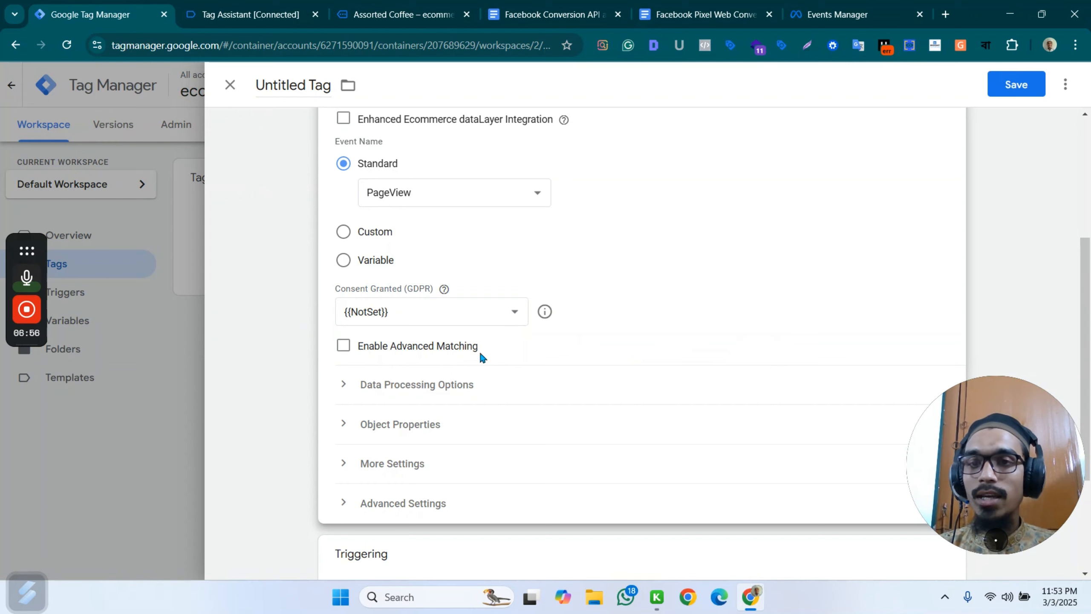
From a new variable for the tag's Event ID setting, import the Event Id template from the Community Template Gallery into the workspace.
{"action": "left_click", "coordinate": [422, 463]}
{"action": "scroll", "coordinate": [433, 347], "scroll_direction": "down", "scroll_amount": 5}
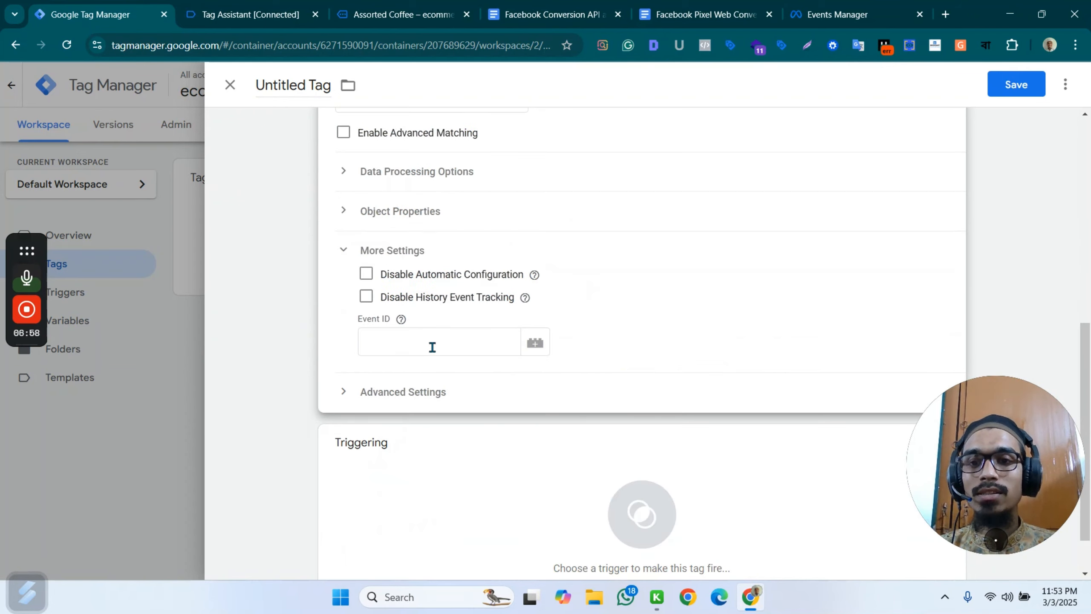
{"action": "left_click", "coordinate": [403, 342]}
{"action": "left_click", "coordinate": [536, 343]}
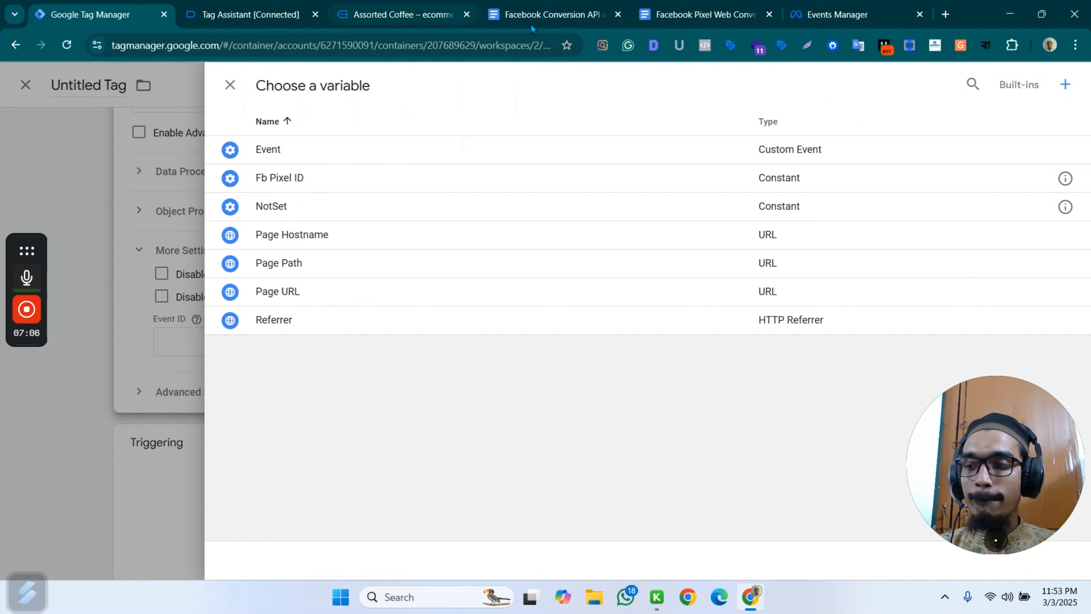
{"action": "left_click", "coordinate": [1064, 85]}
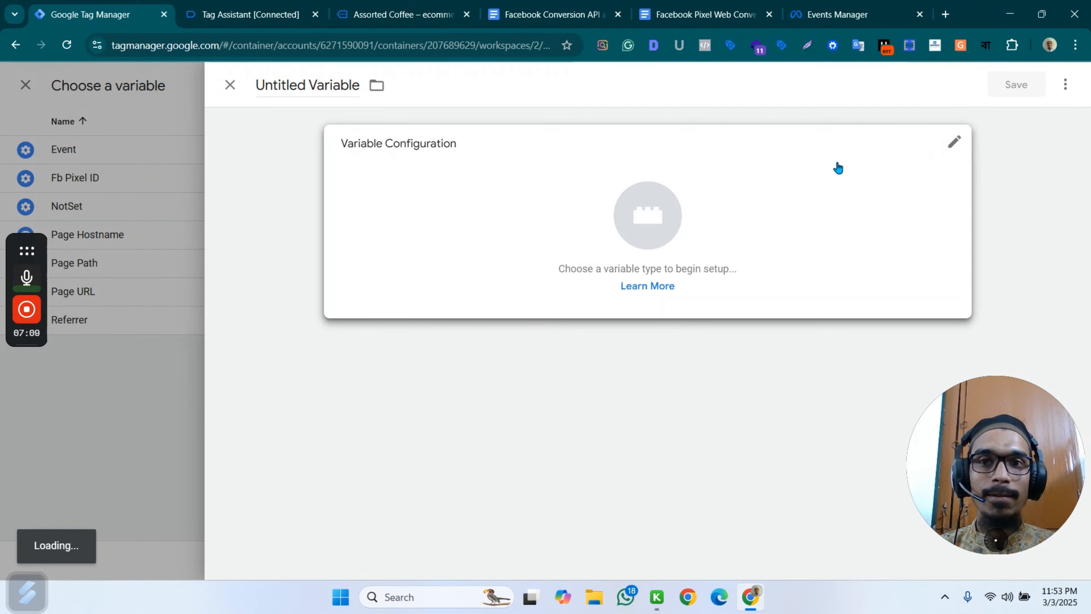
{"action": "left_click", "coordinate": [743, 220]}
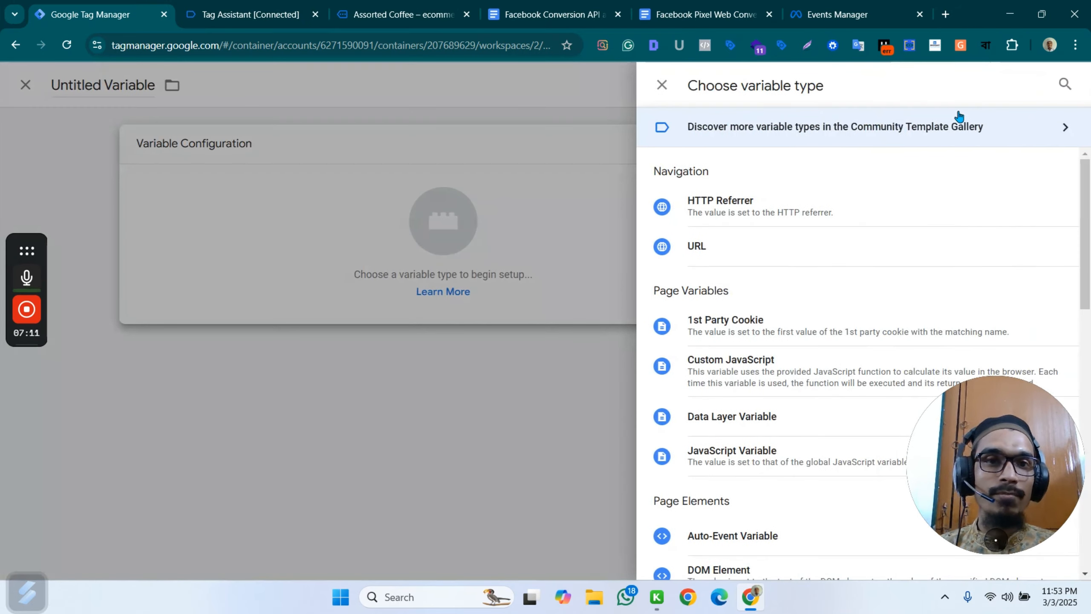
{"action": "left_click", "coordinate": [1013, 130]}
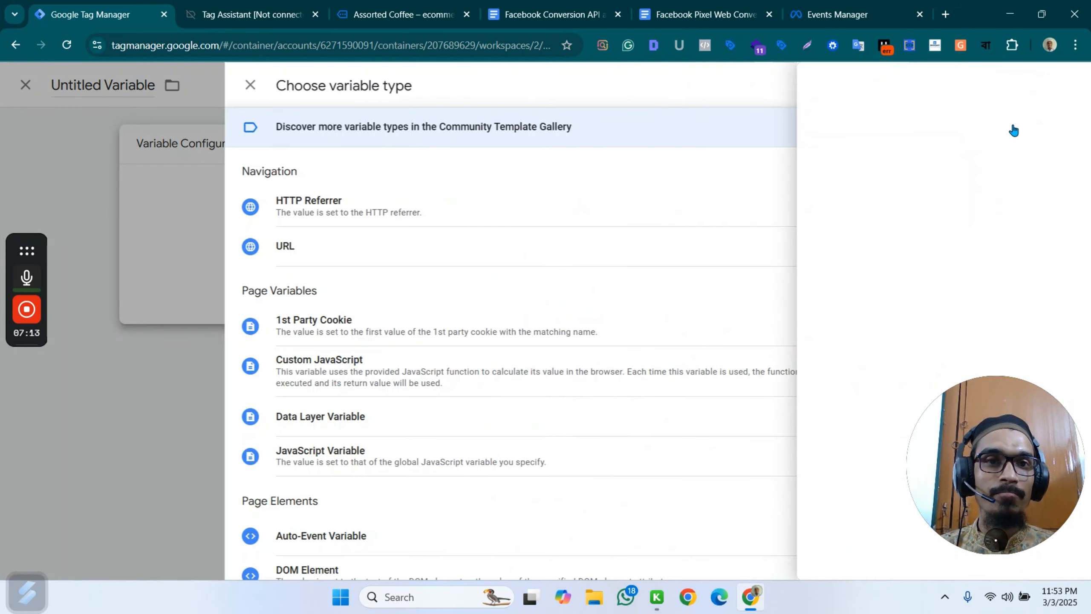
{"action": "left_click", "coordinate": [1062, 85]}
{"action": "type", "text": "event"}
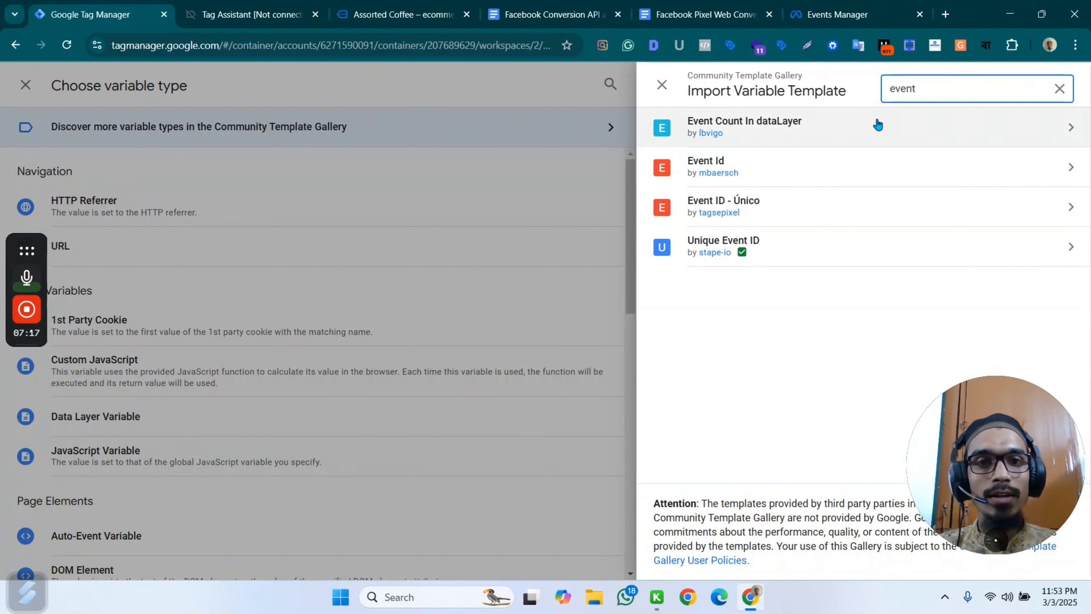
{"action": "left_click", "coordinate": [778, 168]}
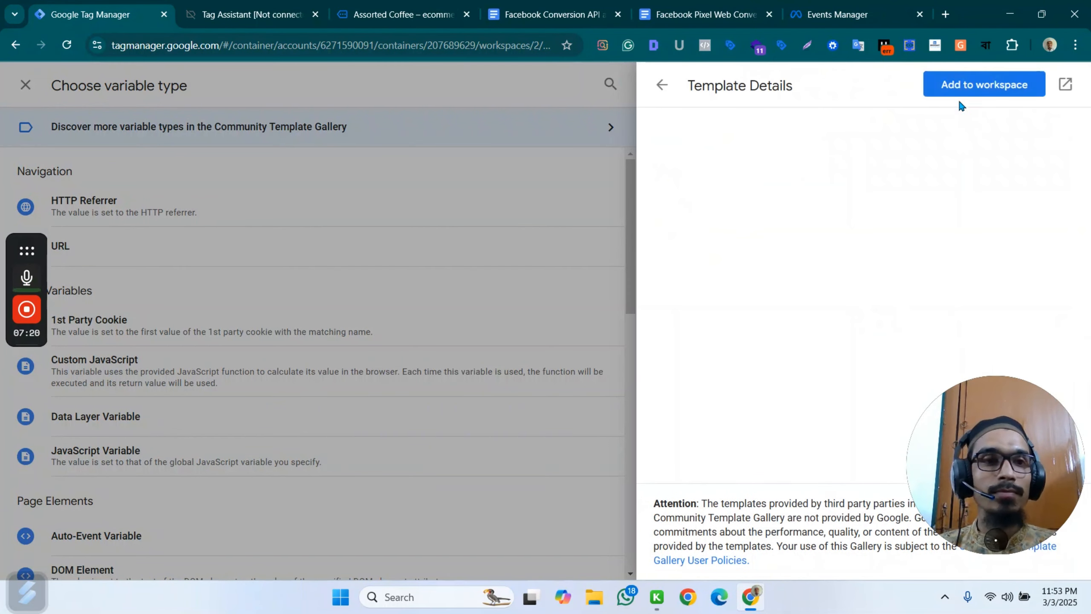
{"action": "left_click", "coordinate": [963, 85]}
{"action": "left_click", "coordinate": [747, 347]}
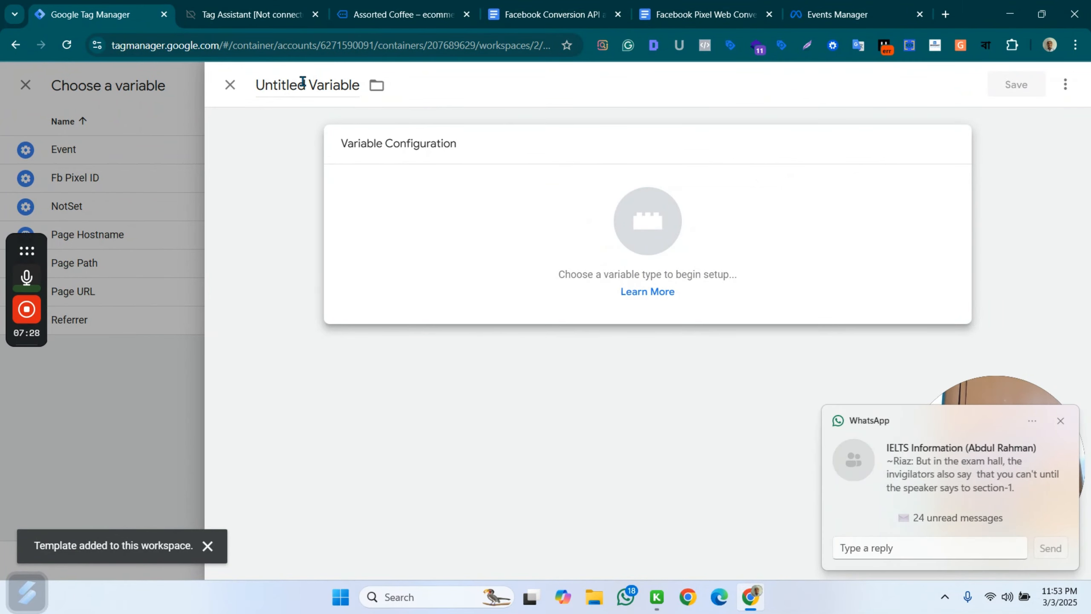
{"action": "left_click", "coordinate": [655, 239]}
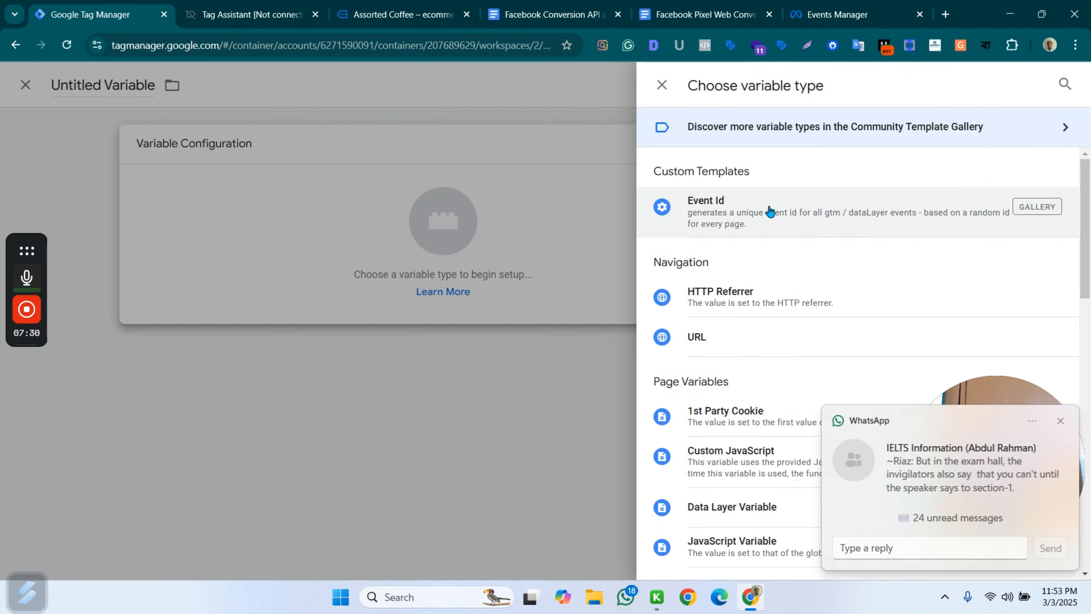
{"action": "key", "text": "Escape"}
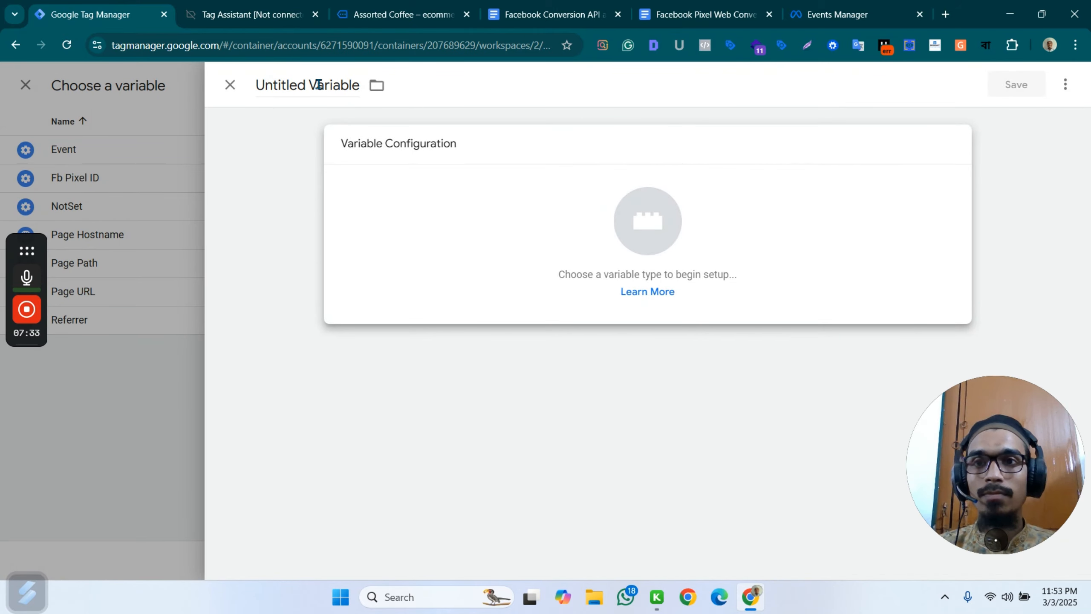
{"action": "left_click", "coordinate": [230, 84]}
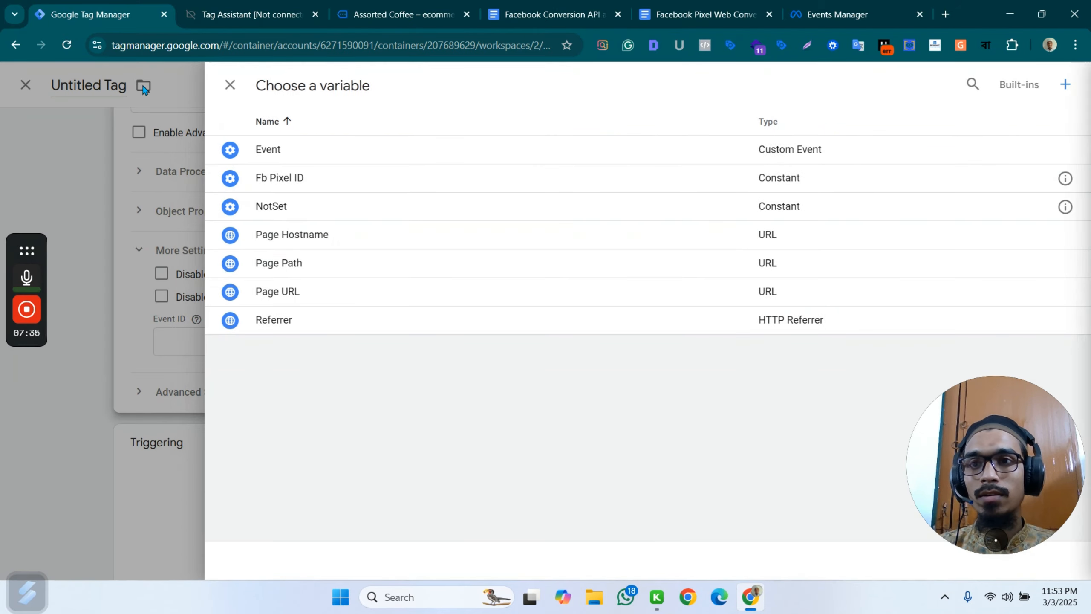
{"action": "left_click", "coordinate": [190, 312]}
{"action": "left_click", "coordinate": [389, 346]}
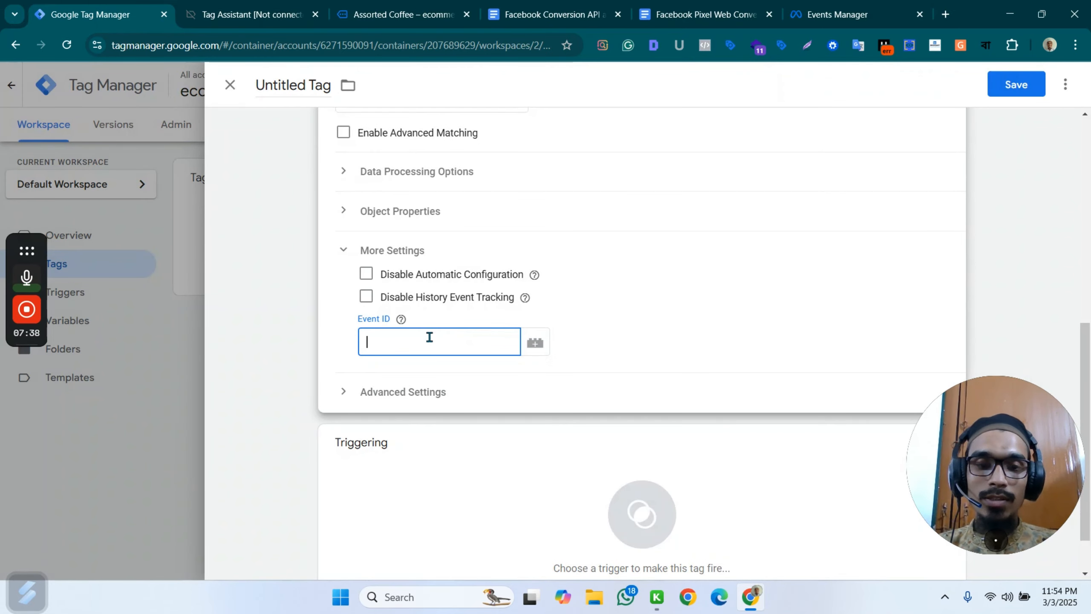
{"action": "type", "text": "{{e"}
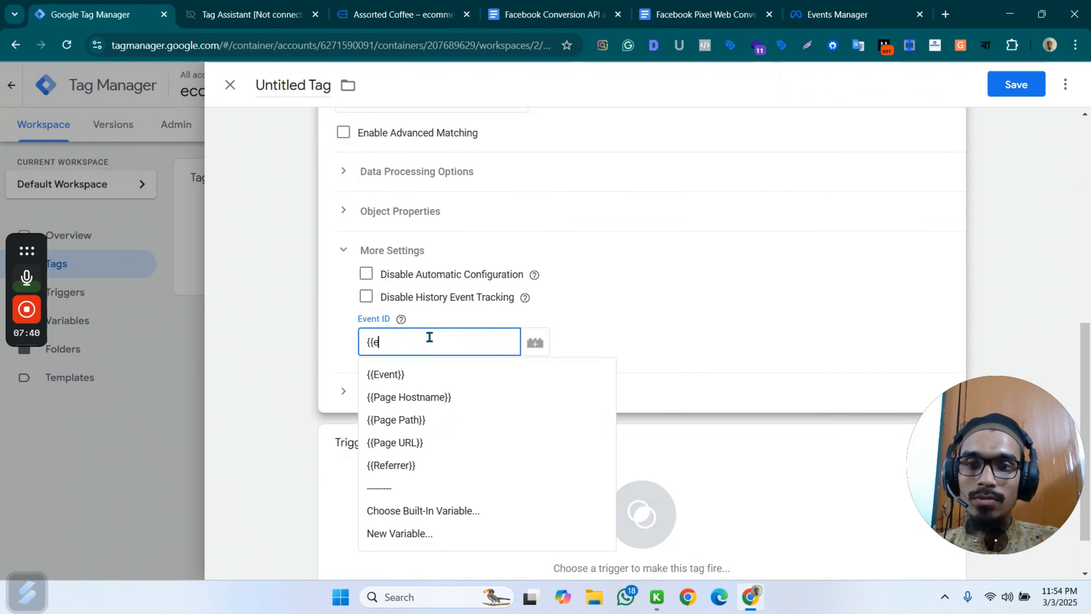
{"action": "type", "text": "vent"}
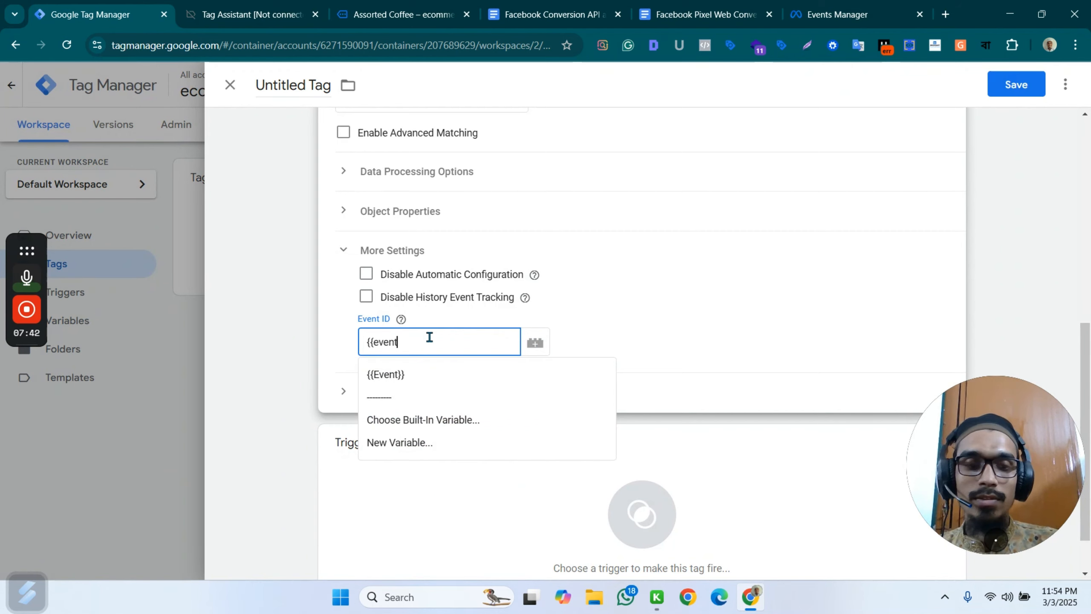
{"action": "key", "text": "BackSpace"}
{"action": "key", "text": "BackSpace"}
{"action": "key", "text": "BackSpace"}
{"action": "key", "text": "BackSpace"}
{"action": "key", "text": "BackSpace"}
{"action": "key", "text": "BackSpace"}
{"action": "key", "text": "BackSpace"}
Create a variable of the Event Id type for the tag's Event ID field, name it "Event ID" and save it.
{"action": "left_click", "coordinate": [535, 343]}
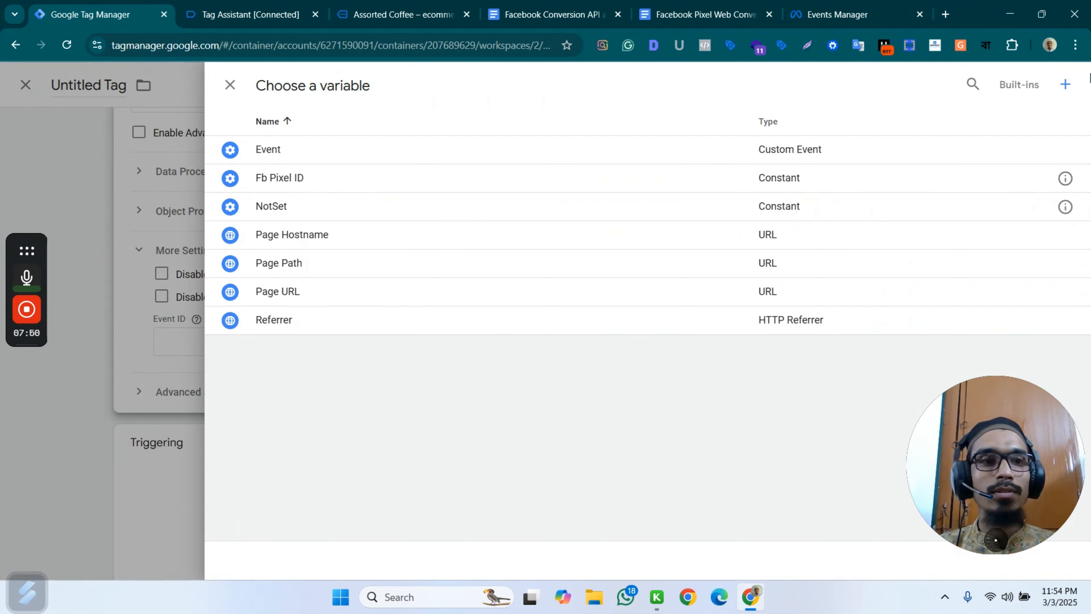
{"action": "left_click", "coordinate": [1067, 85]}
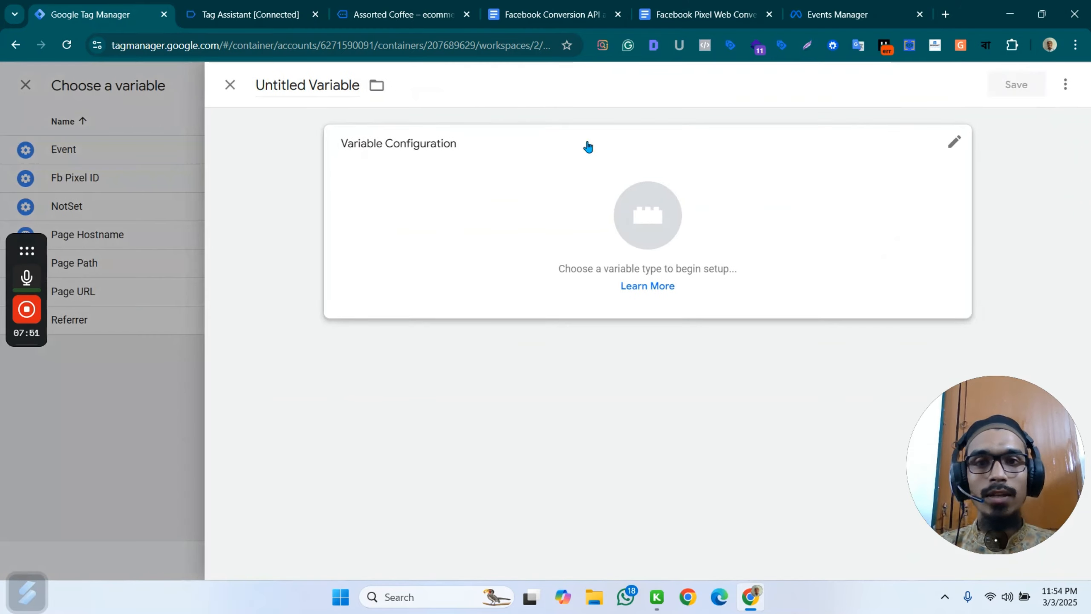
{"action": "left_click", "coordinate": [645, 195]}
{"action": "left_click", "coordinate": [804, 213]}
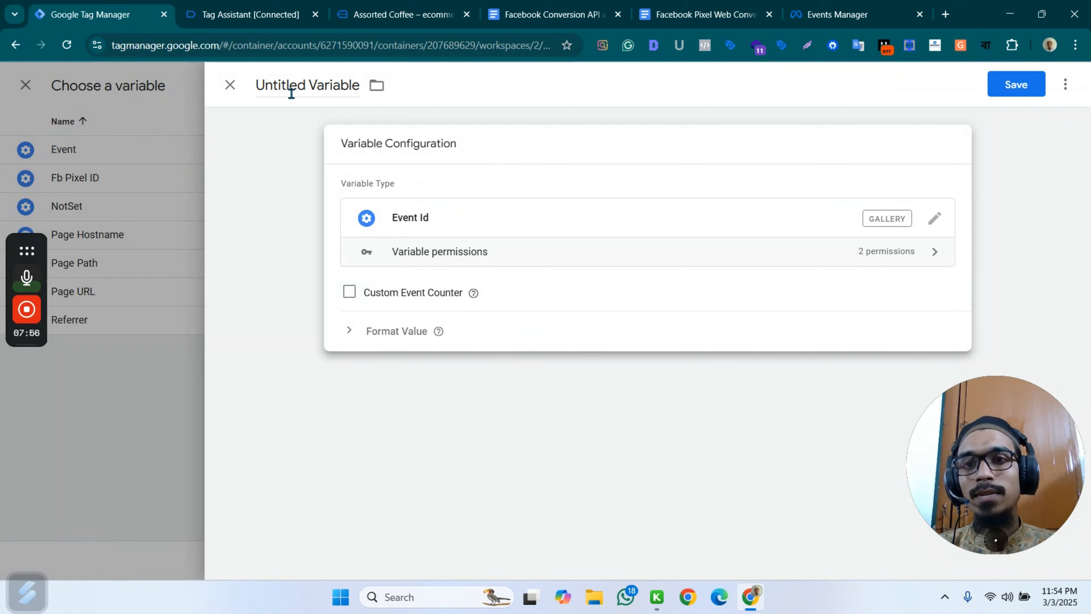
{"action": "triple_click", "coordinate": [313, 89]}
{"action": "type", "text": "Even"}
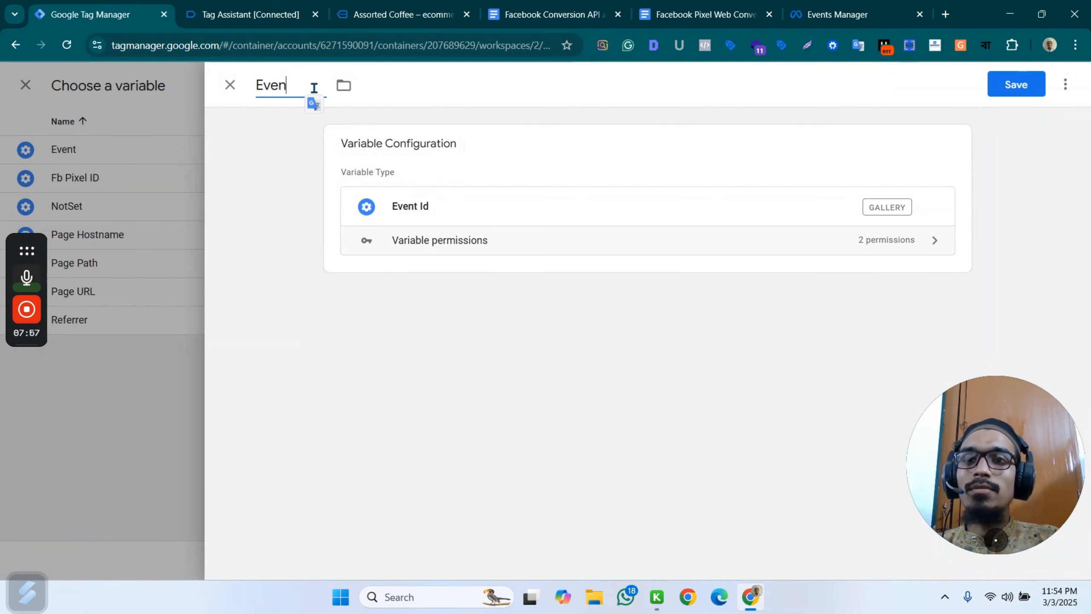
{"action": "type", "text": "t ID"}
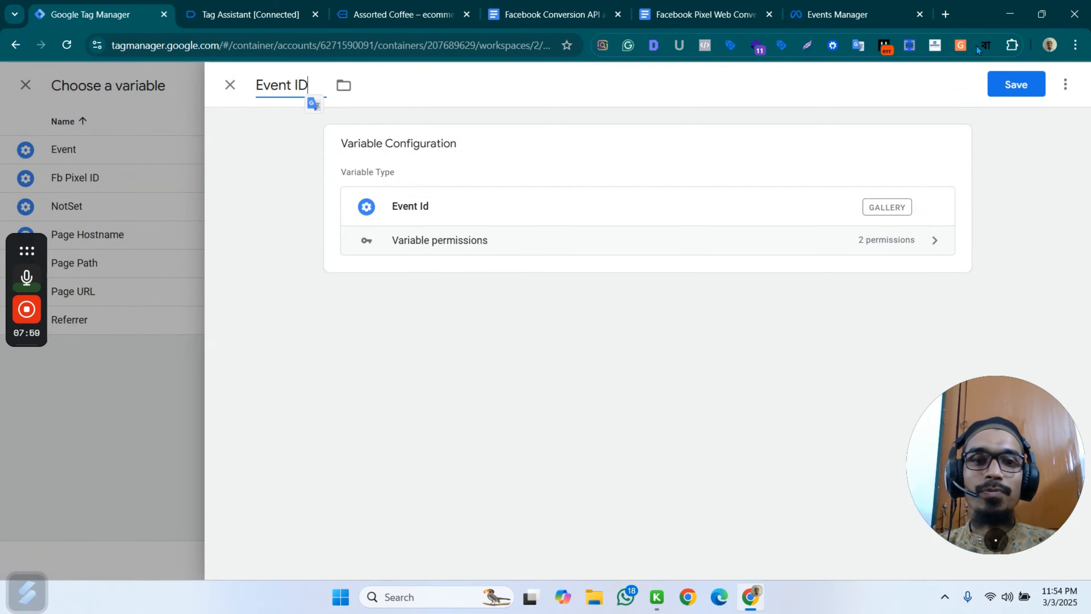
{"action": "key", "text": "ctrl+s"}
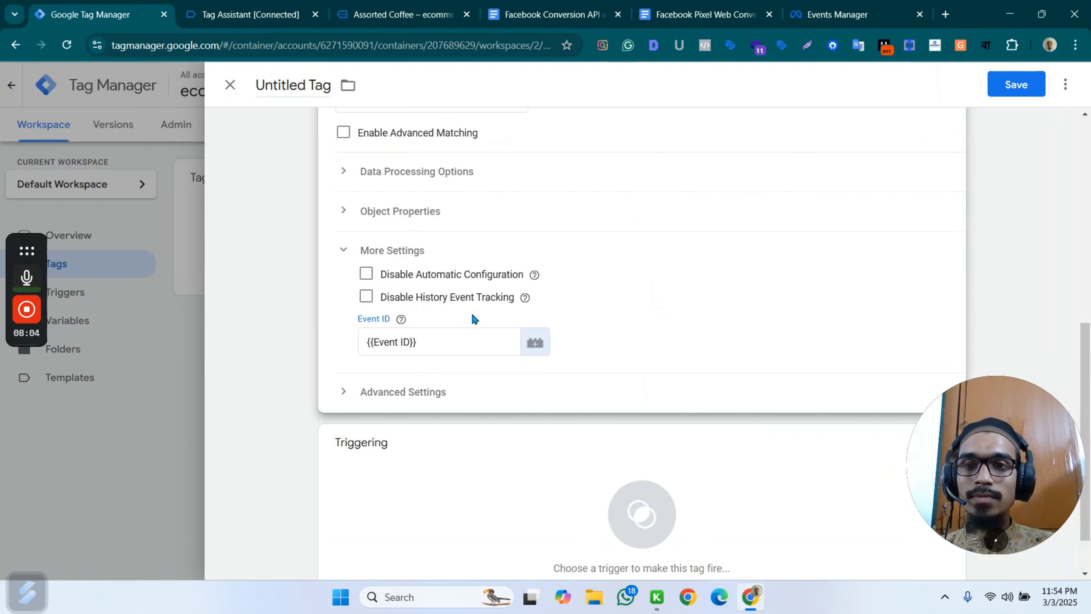
Add the All Pages page view trigger as the tag's firing trigger.
{"action": "scroll", "coordinate": [447, 344], "scroll_direction": "down", "scroll_amount": 2}
{"action": "left_click", "coordinate": [539, 458]}
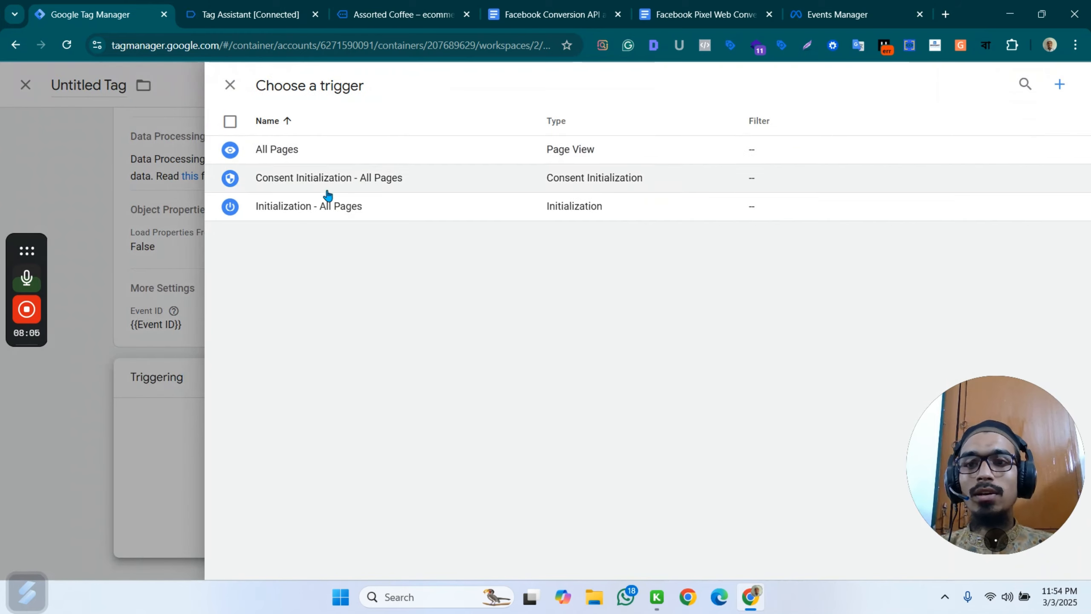
{"action": "left_click", "coordinate": [340, 152]}
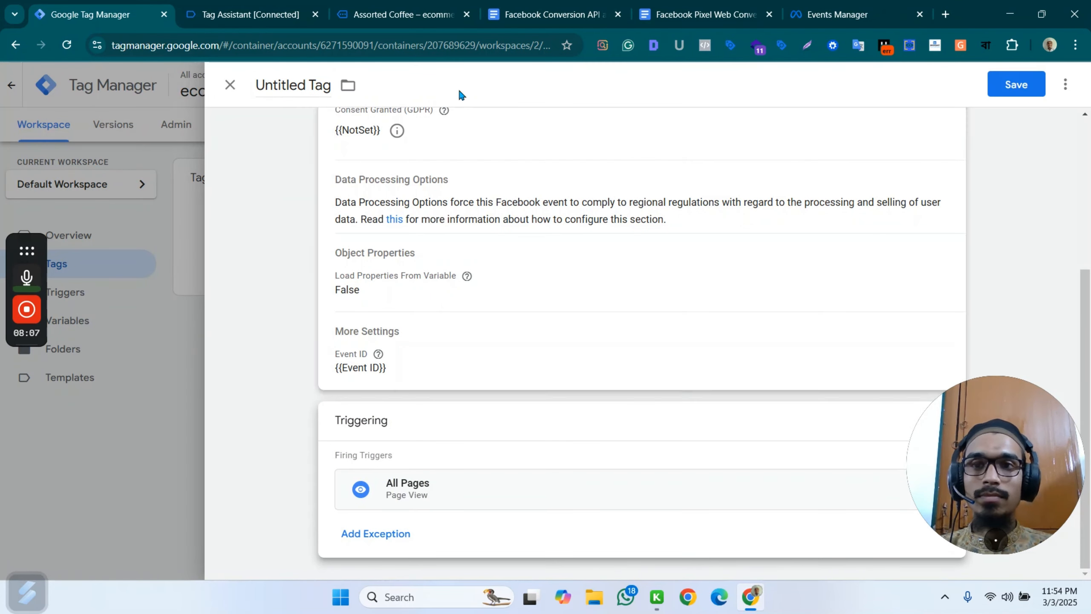
Name the tag "Fb - web - PageView".
{"action": "left_click", "coordinate": [301, 85]}
{"action": "type", "text": "Fb"}
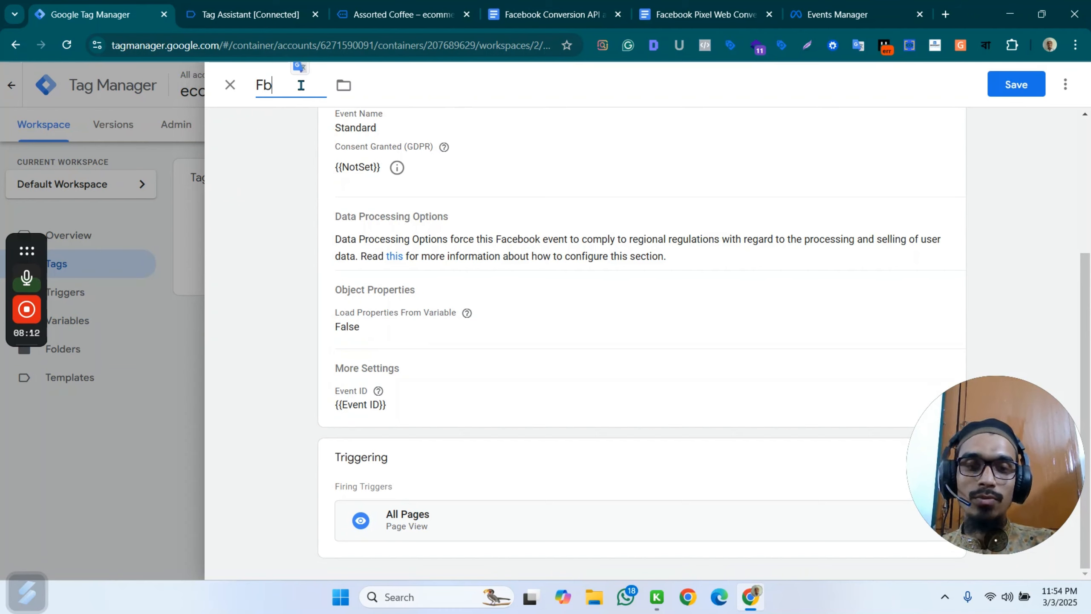
{"action": "type", "text": " - web"}
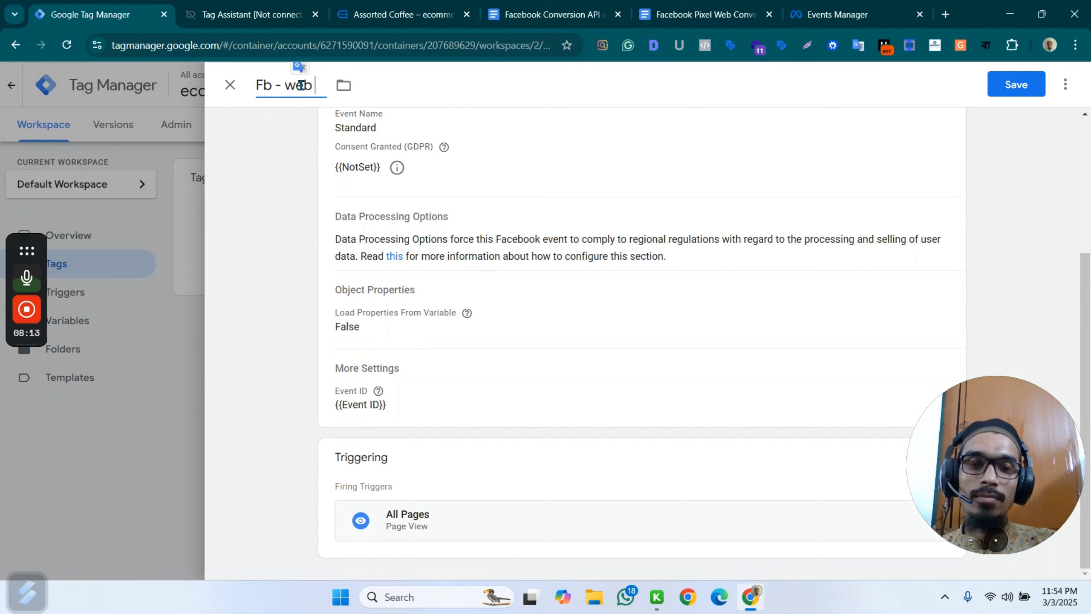
{"action": "type", "text": " - Pa"}
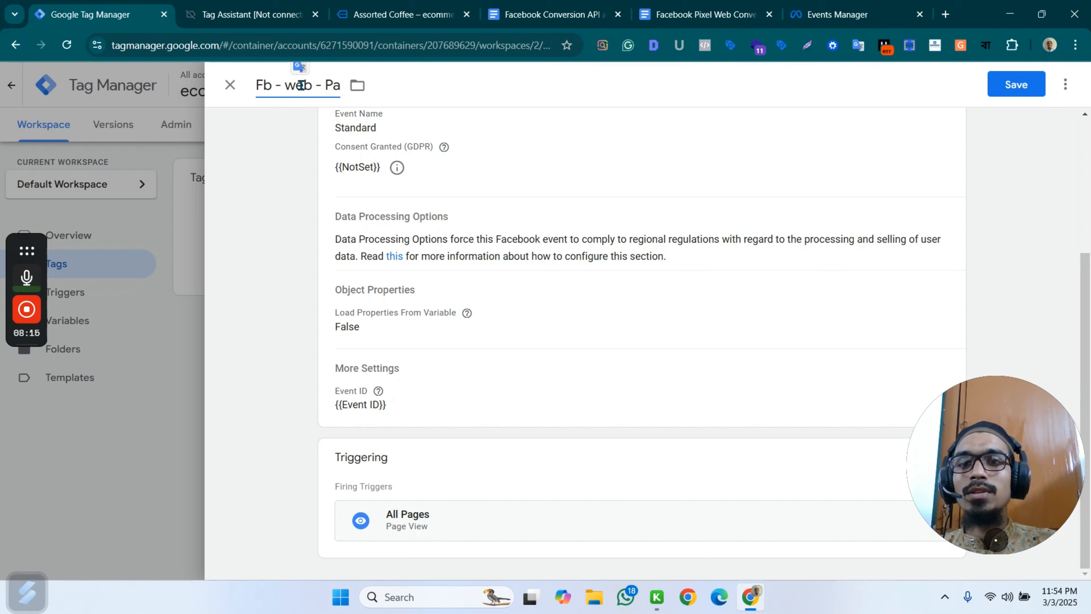
{"action": "type", "text": "geview"}
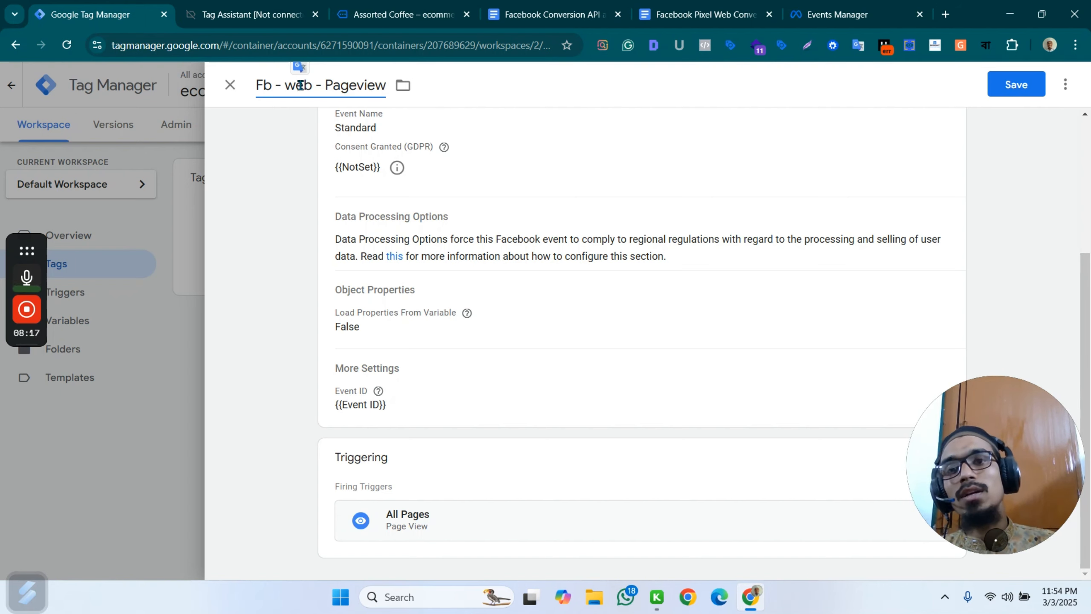
{"action": "left_click", "coordinate": [365, 85]}
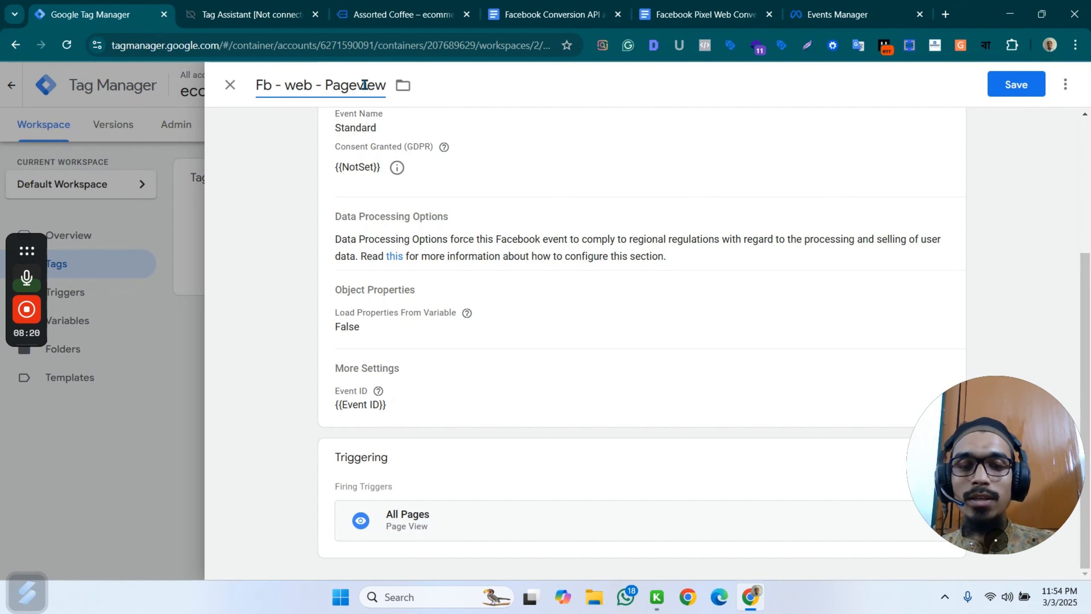
{"action": "key", "text": "BackSpace"}
{"action": "type", "text": "V"}
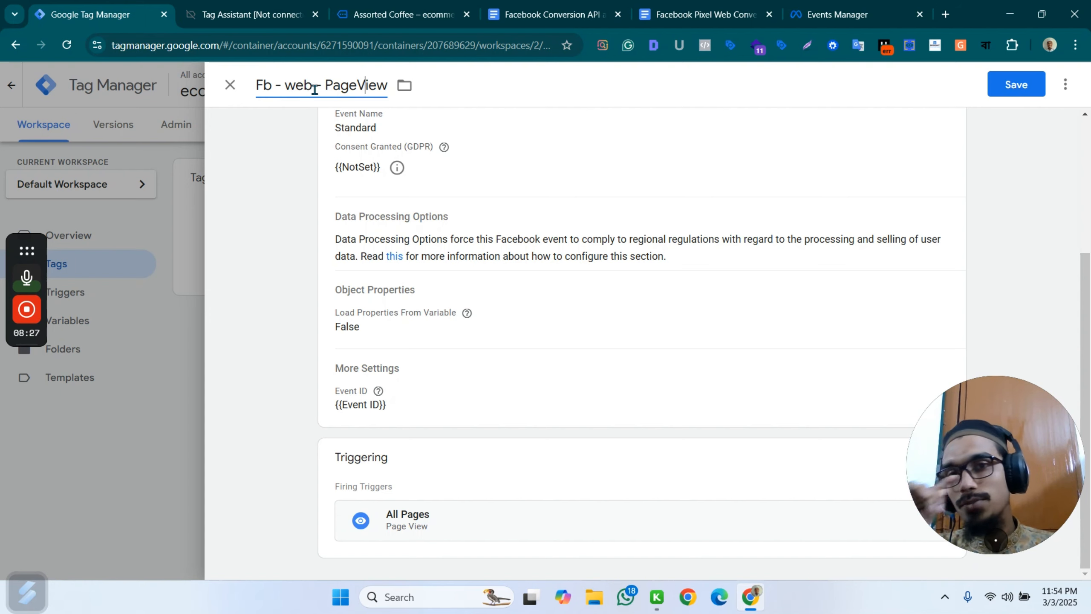
Save the new Facebook Pixel PageView tag in the workspace.
{"action": "left_click", "coordinate": [1024, 86]}
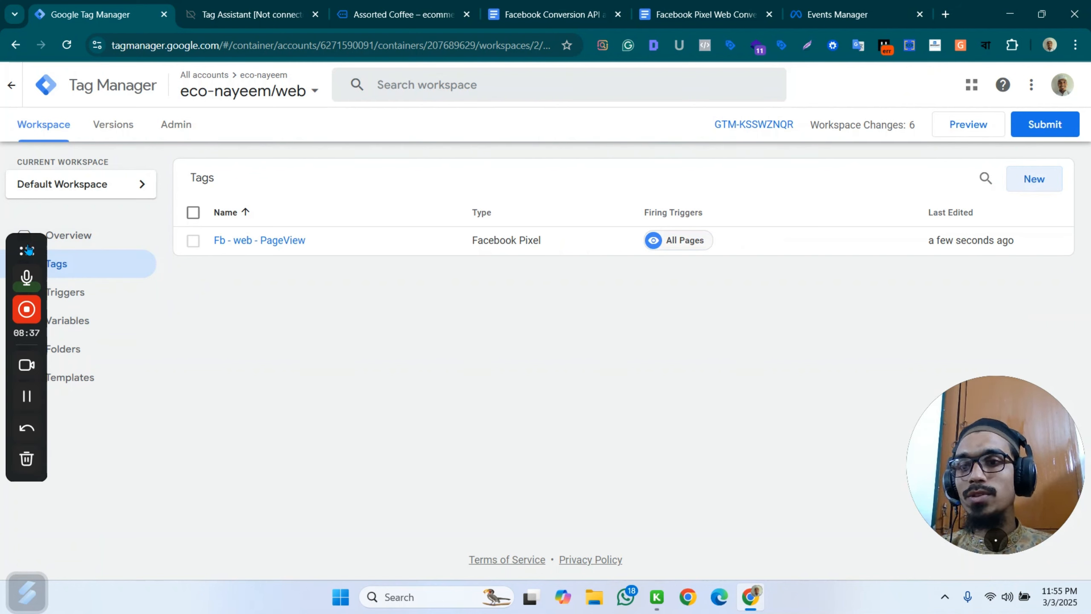
{"action": "left_click_drag", "start_coordinate": [27, 251], "coordinate": [132, 322]}
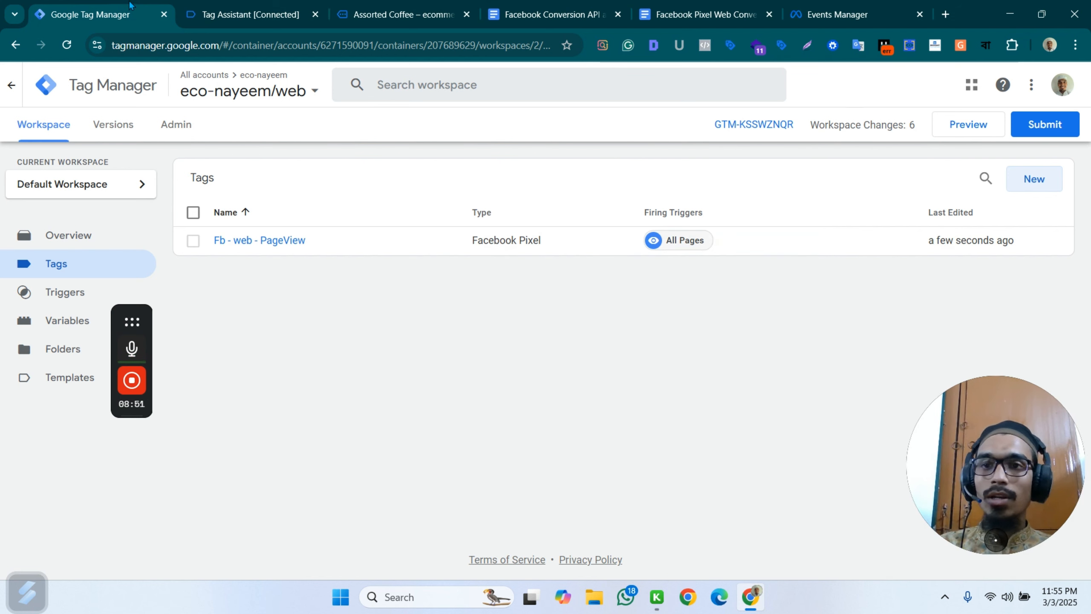
Review the PageView and ViewContent setup notes in the tracking documents and the Assorted Coffee product page they apply to.
{"action": "left_click", "coordinate": [589, 8]}
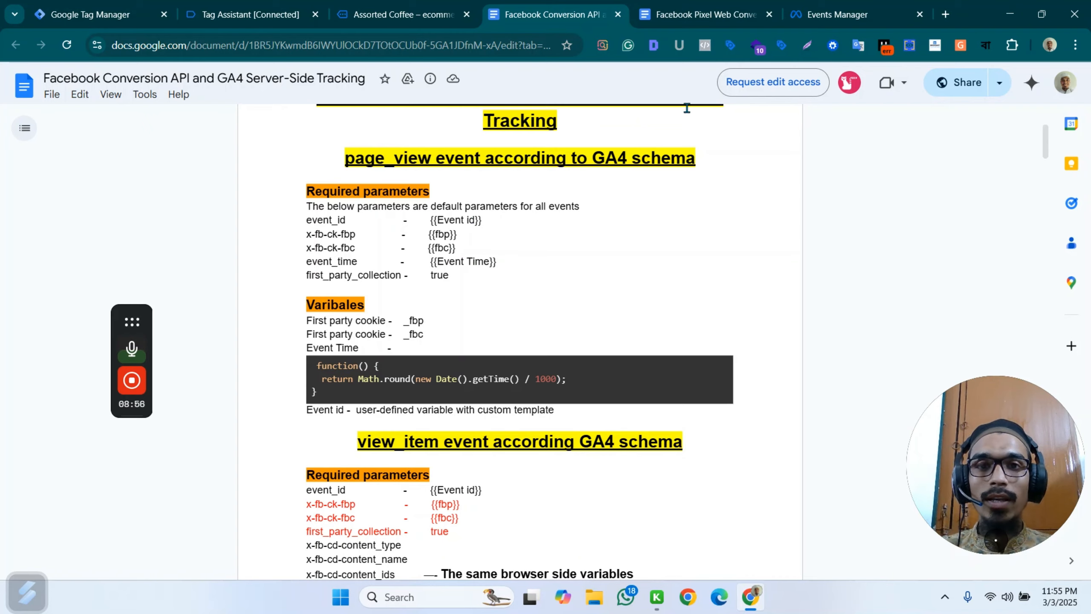
{"action": "left_click", "coordinate": [673, 6]}
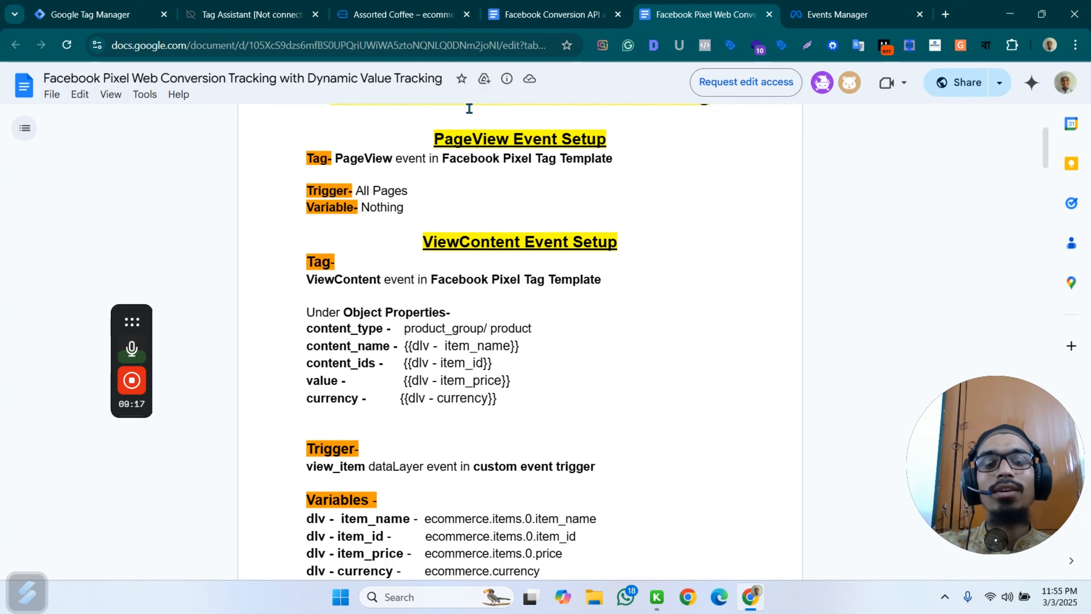
{"action": "left_click", "coordinate": [367, 6]}
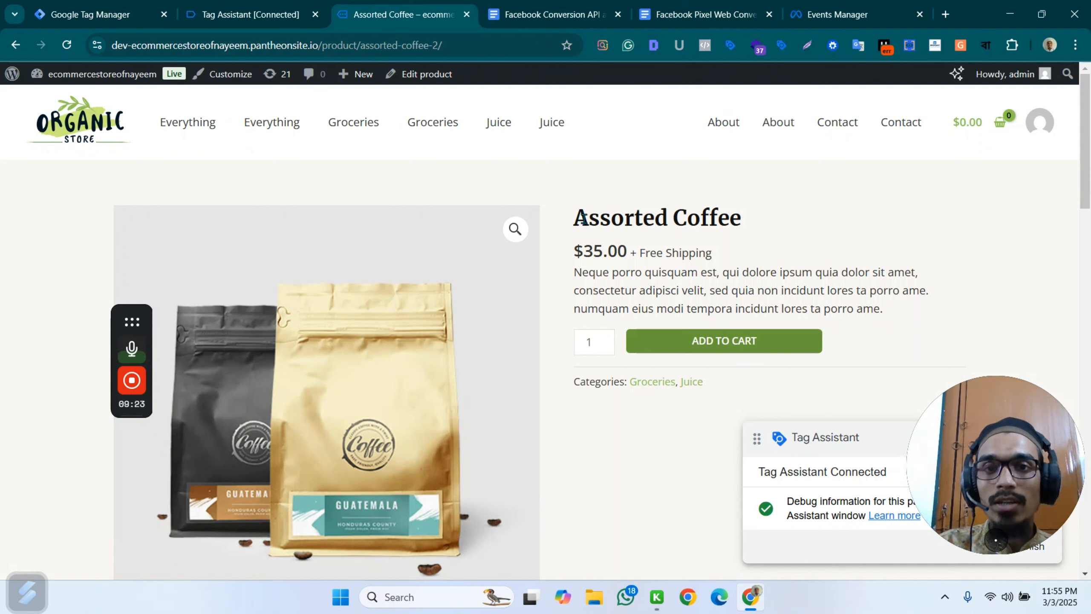
{"action": "left_click_drag", "start_coordinate": [582, 217], "coordinate": [731, 217]}
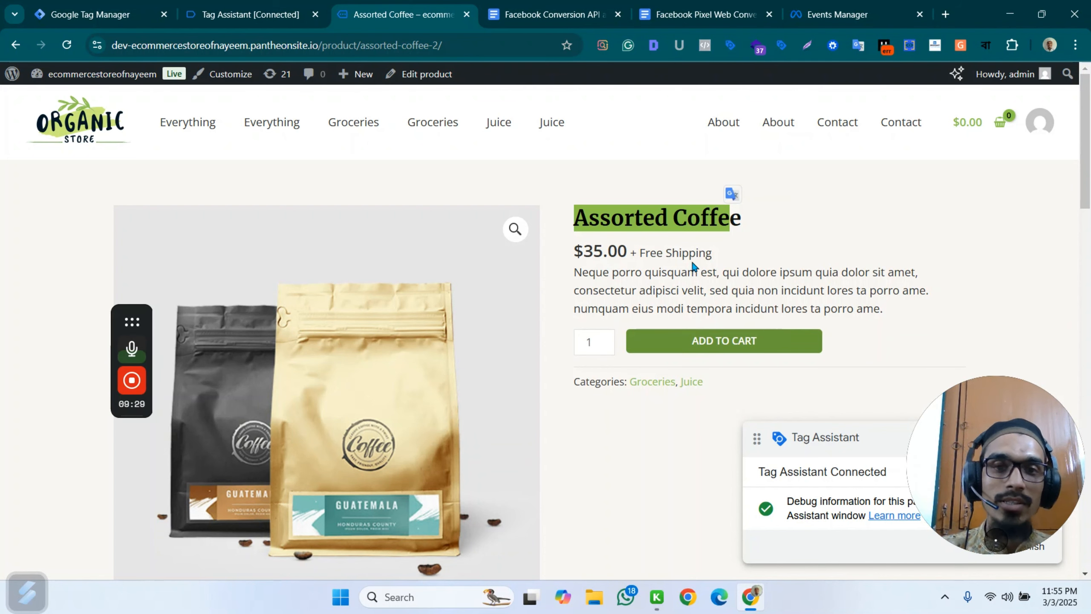
{"action": "scroll", "coordinate": [702, 260], "scroll_direction": "down", "scroll_amount": 5}
{"action": "scroll", "coordinate": [711, 256], "scroll_direction": "up", "scroll_amount": 5}
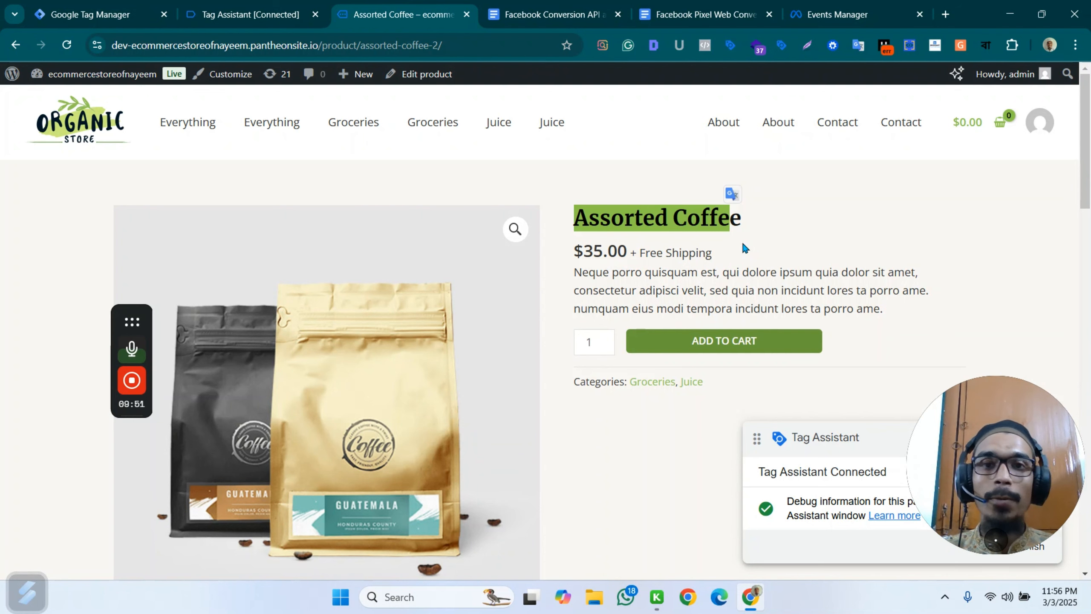
{"action": "left_click", "coordinate": [539, 6]}
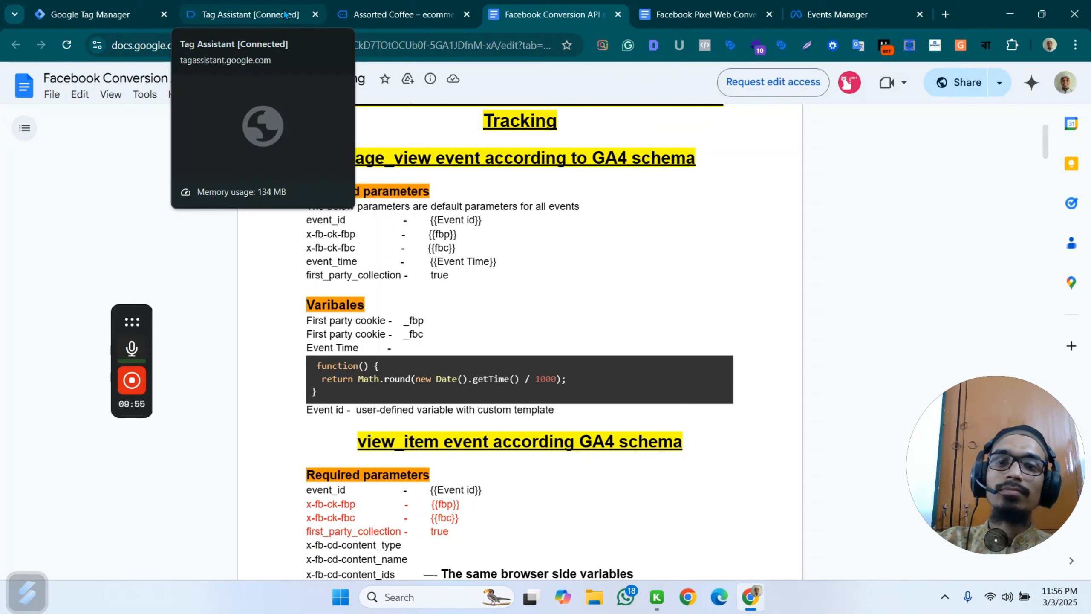
{"action": "left_click", "coordinate": [669, 12]}
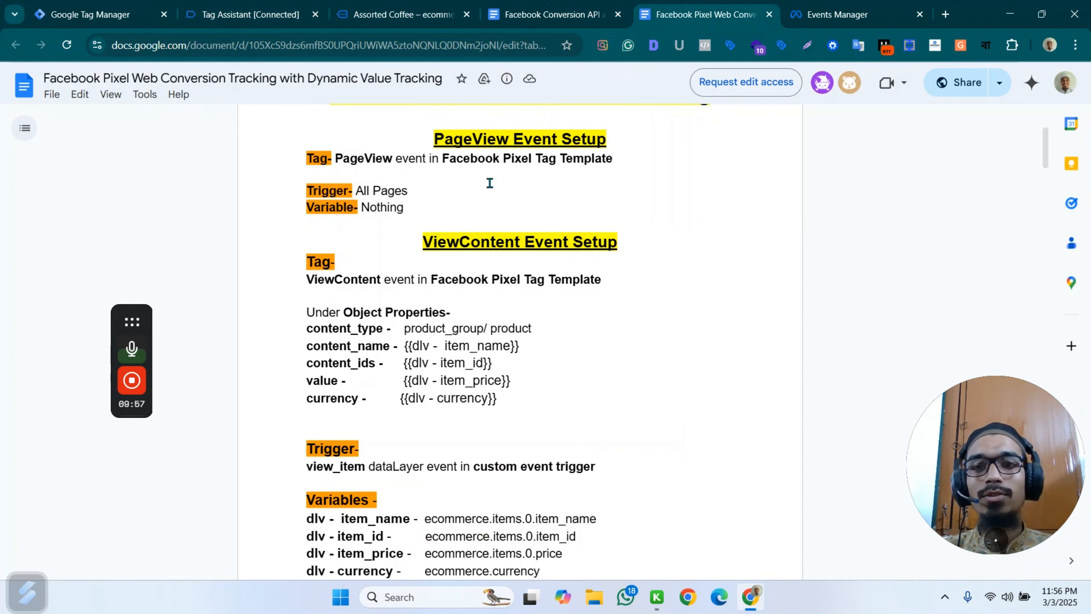
{"action": "left_click", "coordinate": [400, 14]}
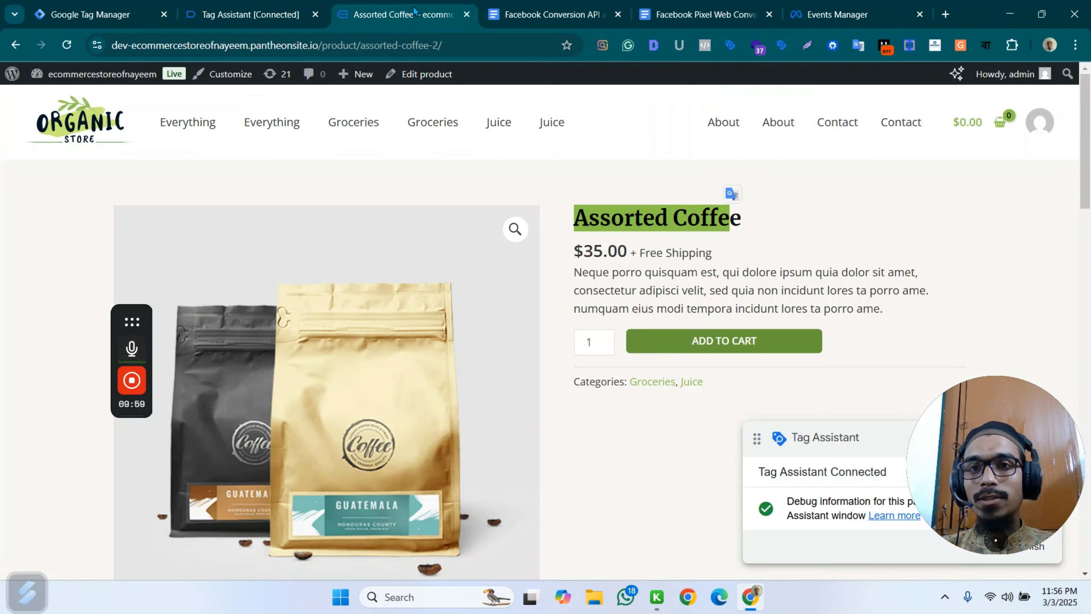
In Google Tag Manager, make a copy of the "Fb - web - PageView" tag.
{"action": "left_click", "coordinate": [90, 14]}
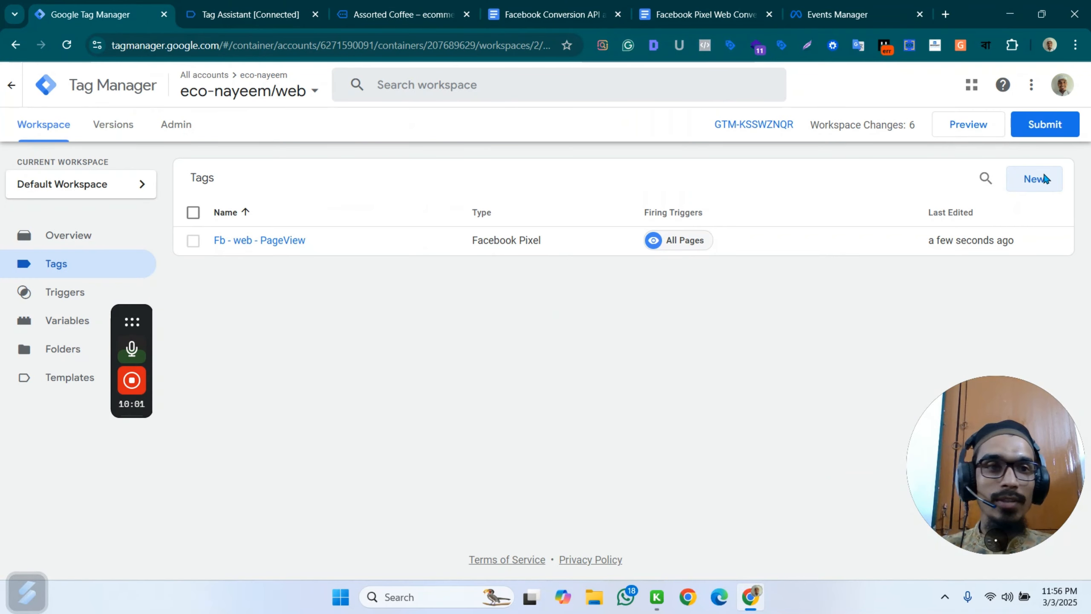
{"action": "left_click", "coordinate": [283, 241]}
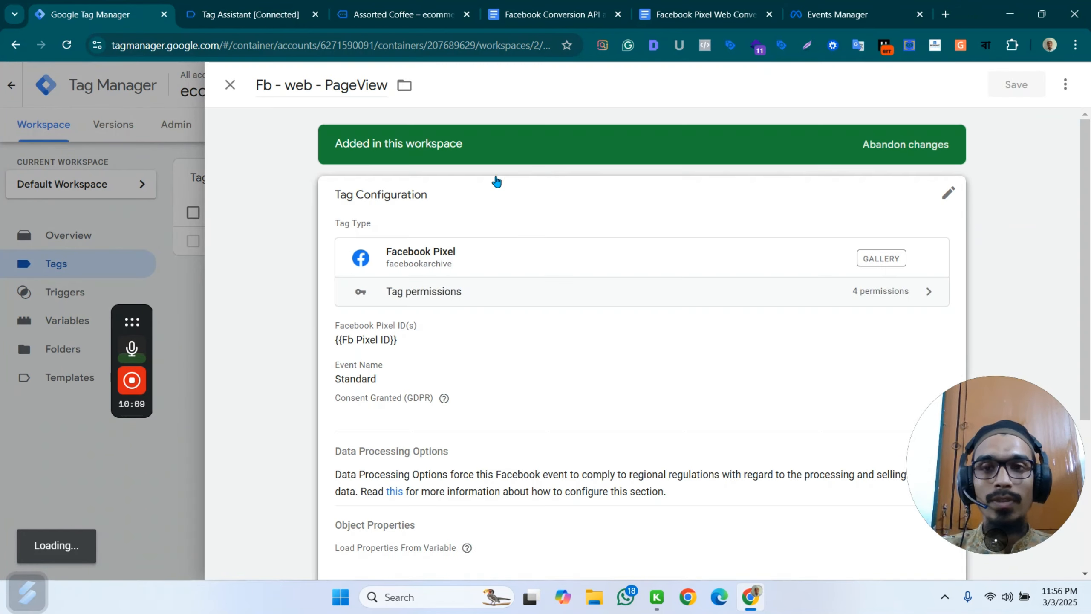
{"action": "left_click", "coordinate": [1066, 86]}
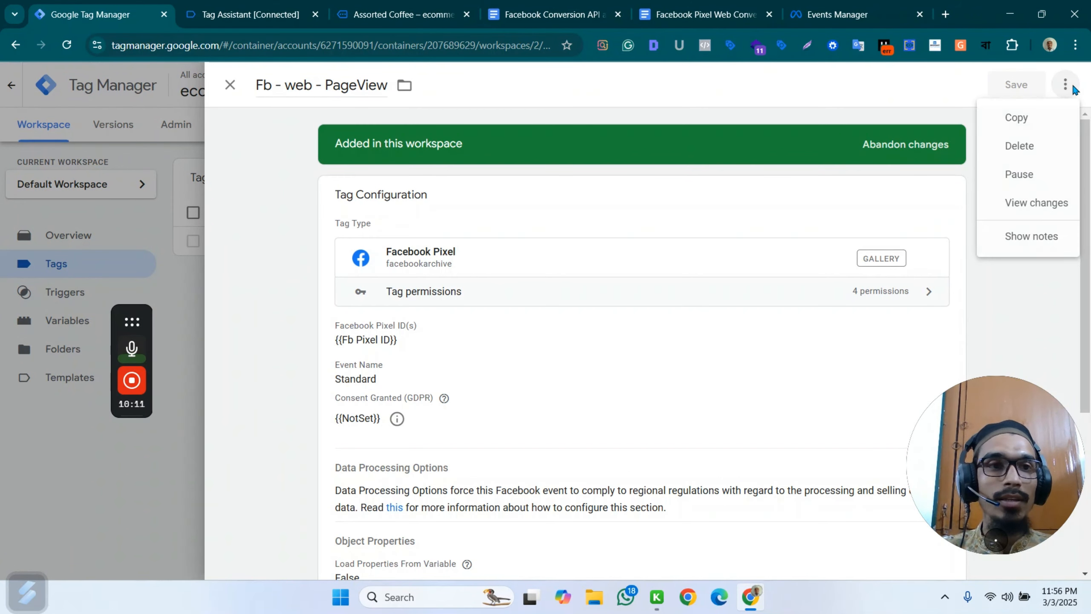
{"action": "left_click", "coordinate": [1027, 121]}
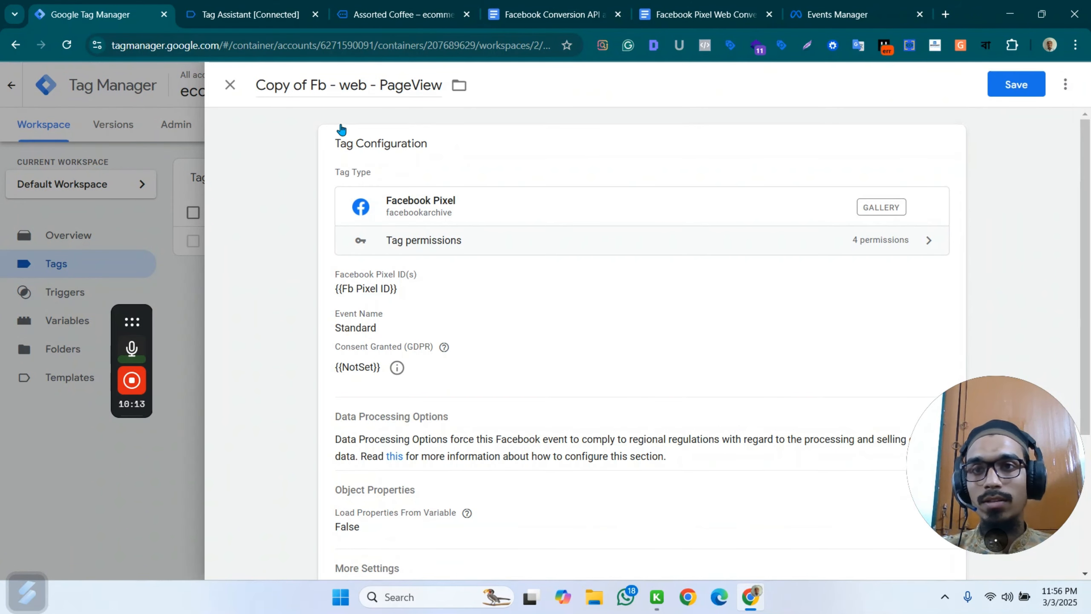
Rename the copied tag "Fb - web - ViewContent".
{"action": "left_click", "coordinate": [313, 85]}
{"action": "left_click", "coordinate": [194, 93]}
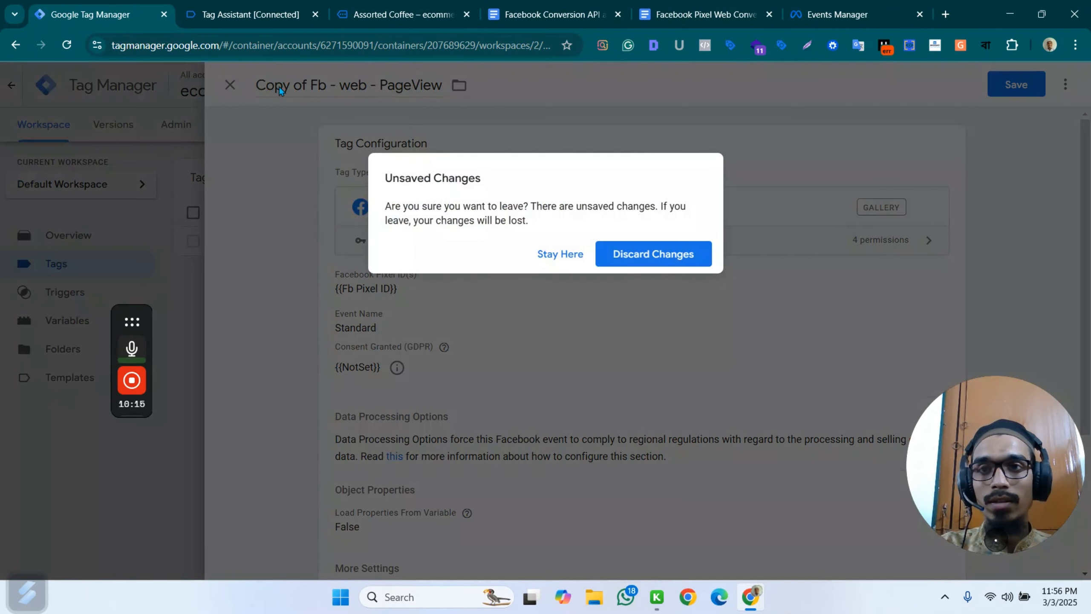
{"action": "left_click", "coordinate": [565, 259]}
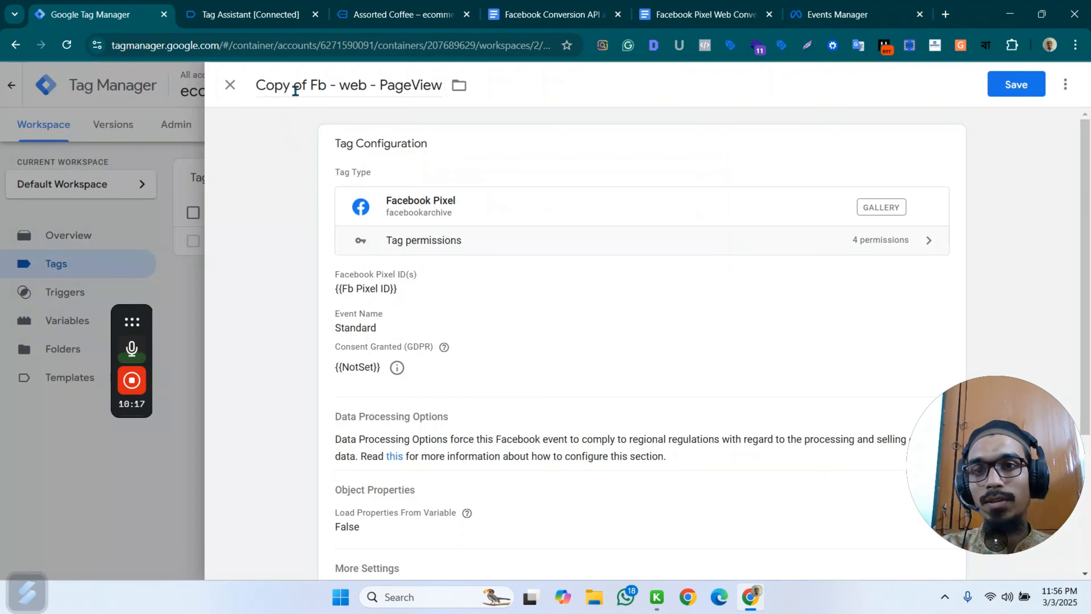
{"action": "left_click_drag", "start_coordinate": [310, 85], "coordinate": [251, 90]}
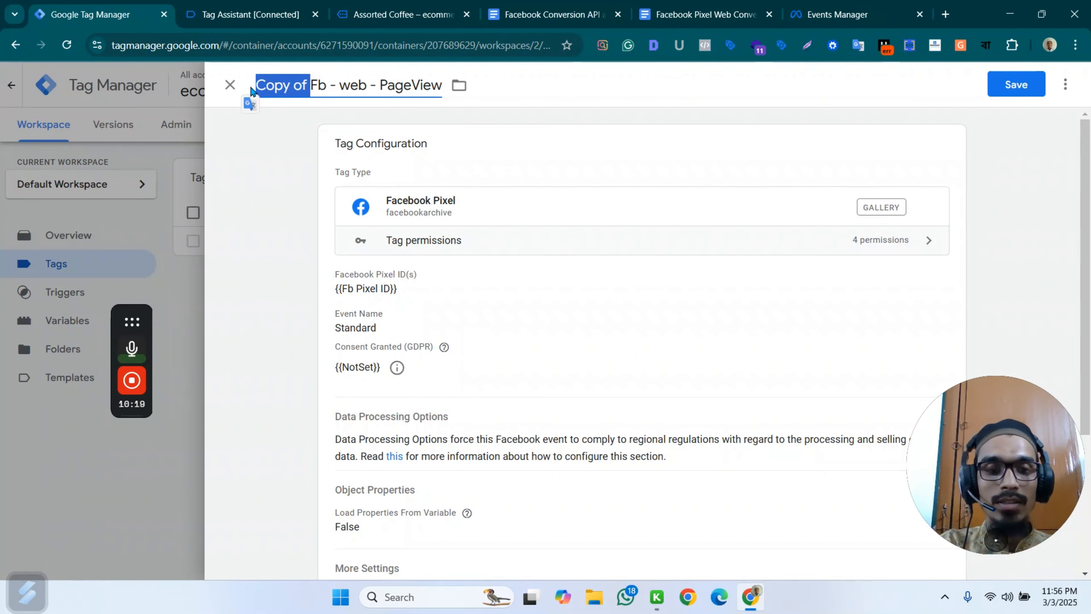
{"action": "key", "text": "BackSpace"}
{"action": "double_click", "coordinate": [345, 86]}
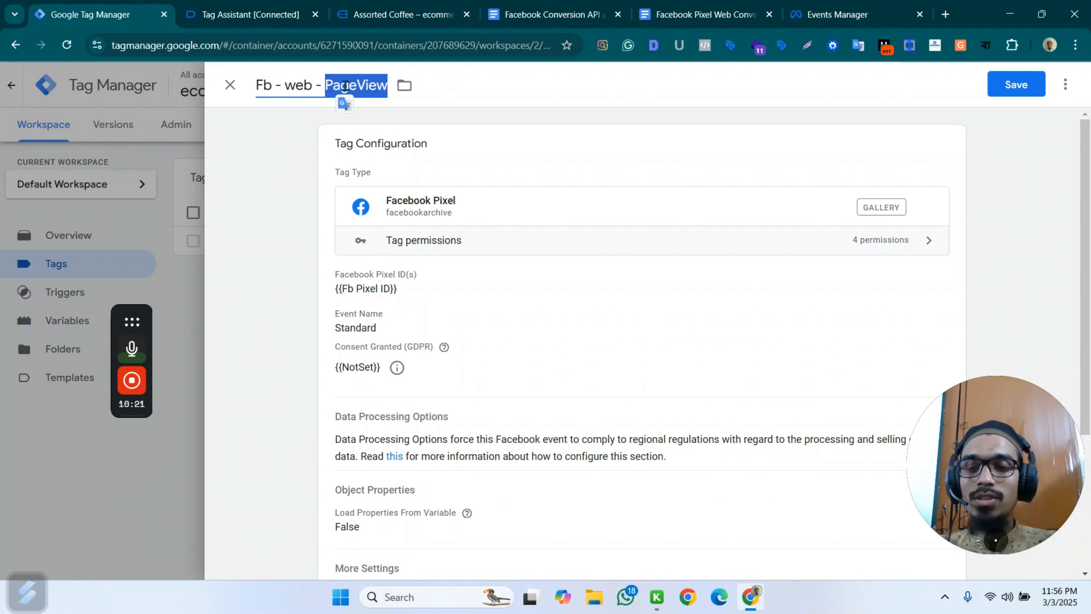
{"action": "type", "text": "ViewContent"}
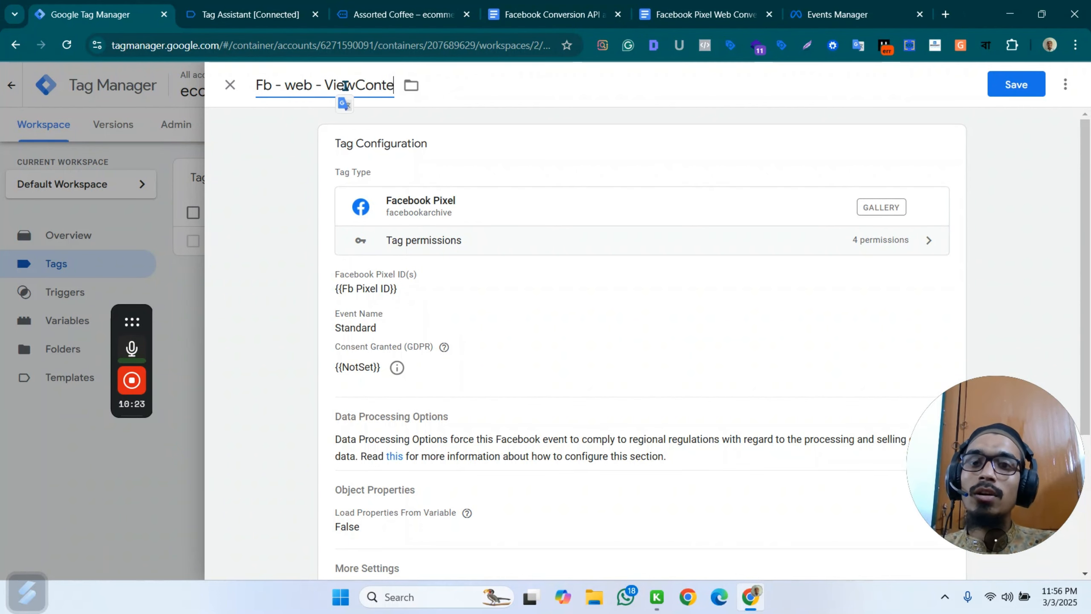
Set the tag's standard event name to ViewContent.
{"action": "left_click", "coordinate": [548, 331]}
{"action": "scroll", "coordinate": [485, 330], "scroll_direction": "down", "scroll_amount": 2}
{"action": "left_click", "coordinate": [488, 354]}
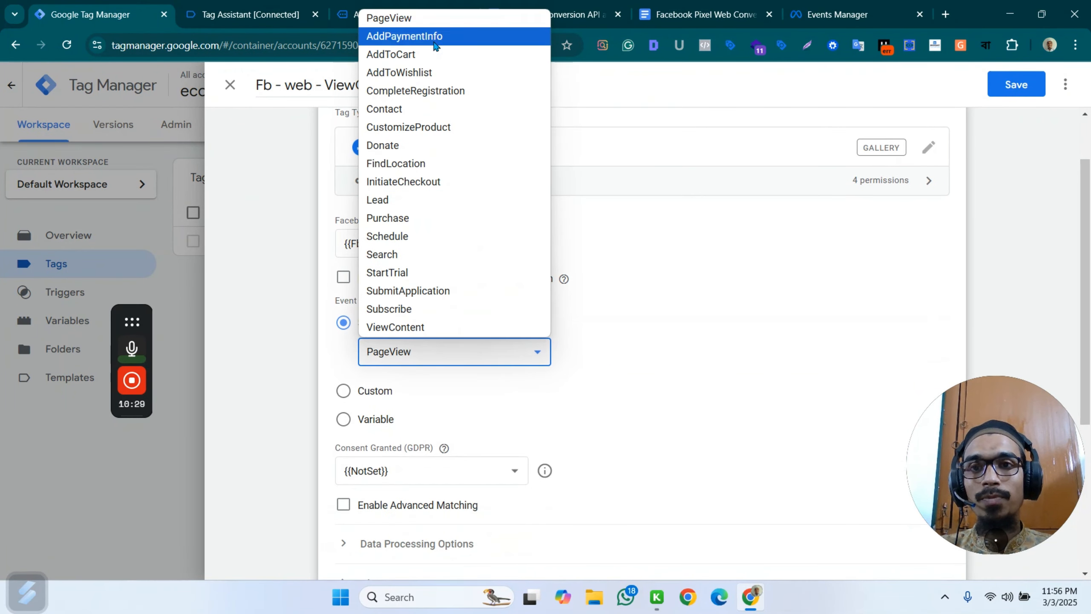
{"action": "left_click", "coordinate": [430, 327]}
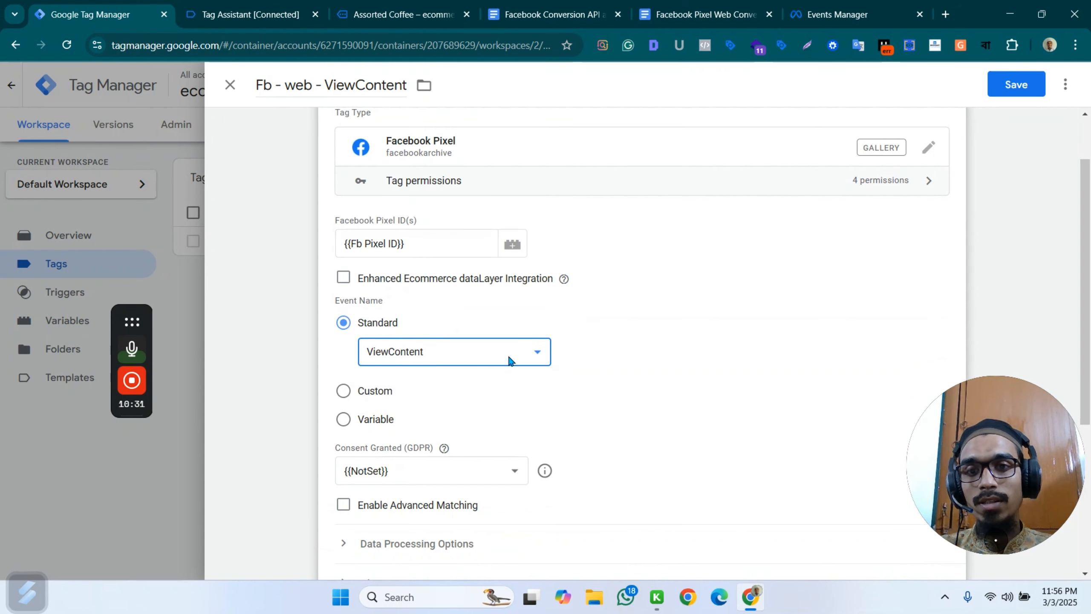
Copy the content_type property name from the Facebook Pixel setup document and add five blank rows to the tag's Object Properties.
{"action": "scroll", "coordinate": [510, 361], "scroll_direction": "down", "scroll_amount": 4}
{"action": "scroll", "coordinate": [460, 369], "scroll_direction": "down", "scroll_amount": 2}
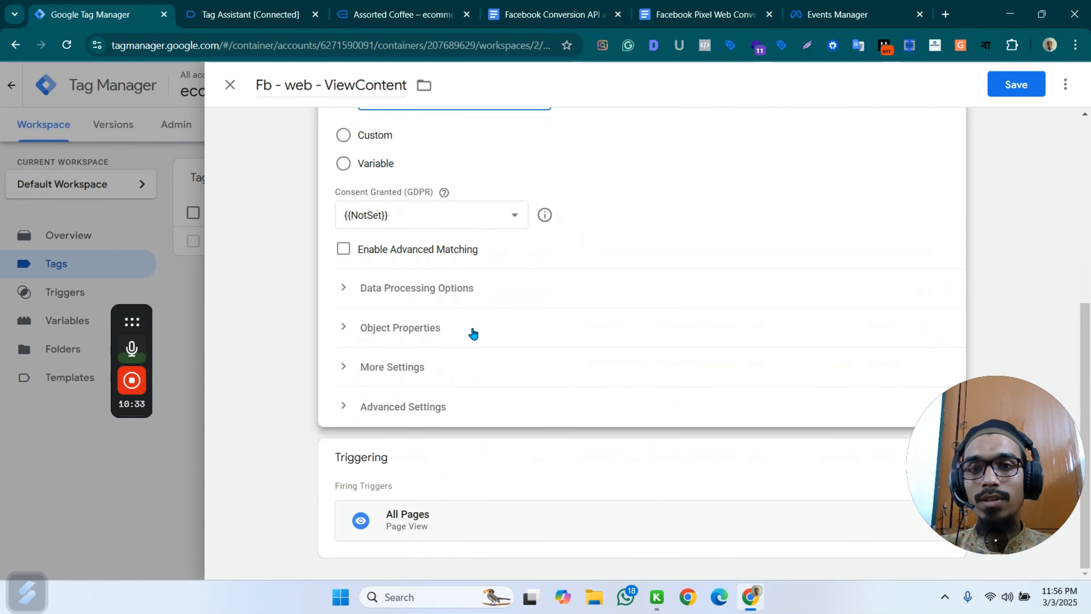
{"action": "left_click", "coordinate": [451, 327]}
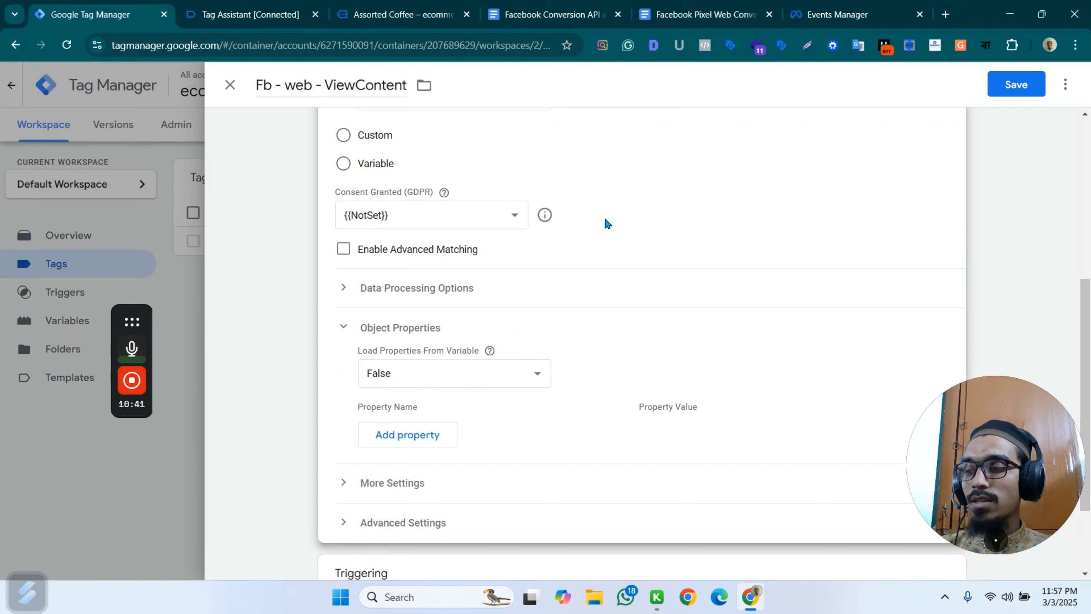
{"action": "left_click", "coordinate": [704, 14]}
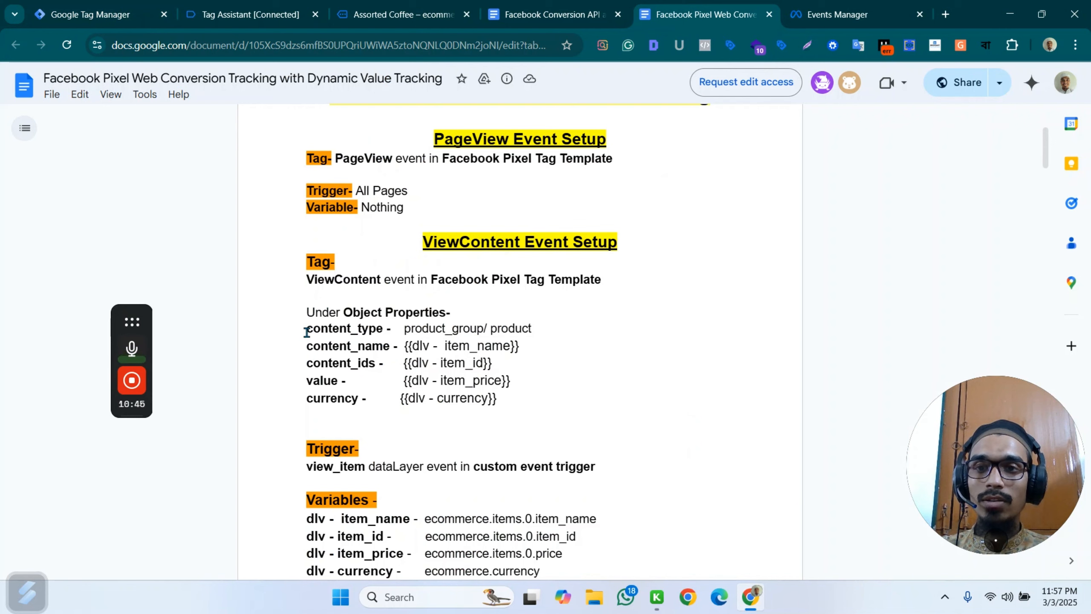
{"action": "left_click_drag", "start_coordinate": [306, 331], "coordinate": [383, 328]}
{"action": "left_click", "coordinate": [103, 14]}
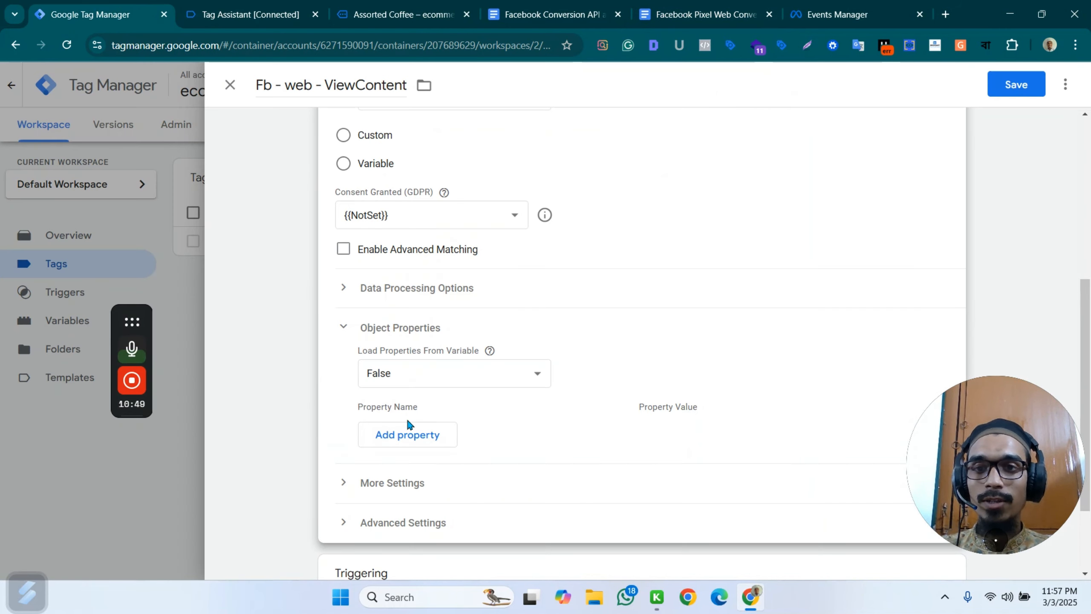
{"action": "left_click", "coordinate": [407, 432]}
{"action": "scroll", "coordinate": [430, 387], "scroll_direction": "down", "scroll_amount": 3}
{"action": "left_click", "coordinate": [408, 316]}
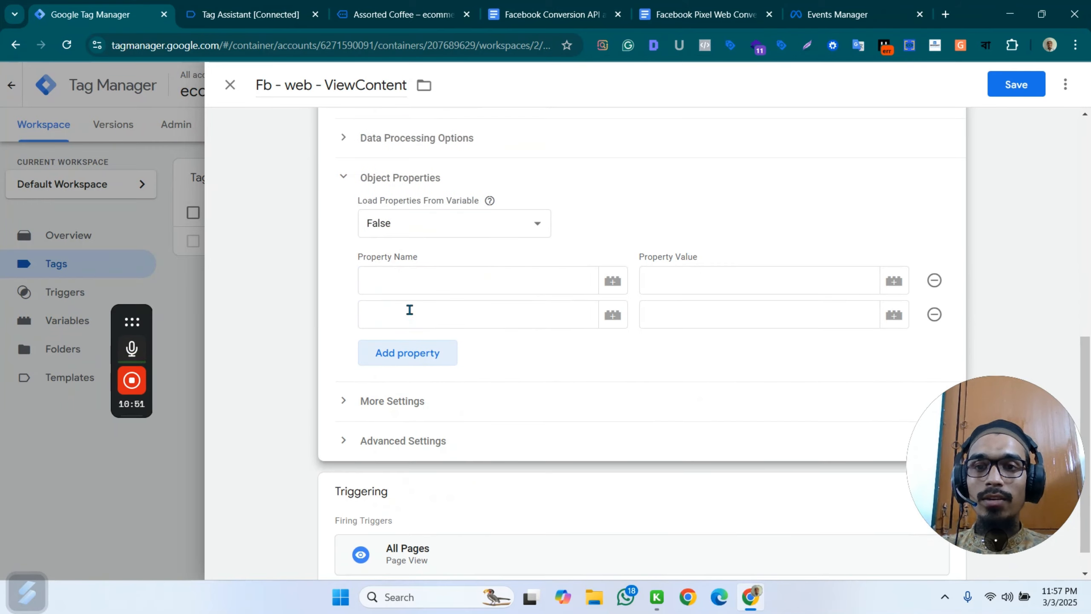
{"action": "left_click", "coordinate": [416, 363]}
{"action": "left_click", "coordinate": [418, 401]}
{"action": "left_click", "coordinate": [418, 426]}
Enter content_type as the first object property name.
{"action": "left_click", "coordinate": [394, 280]}
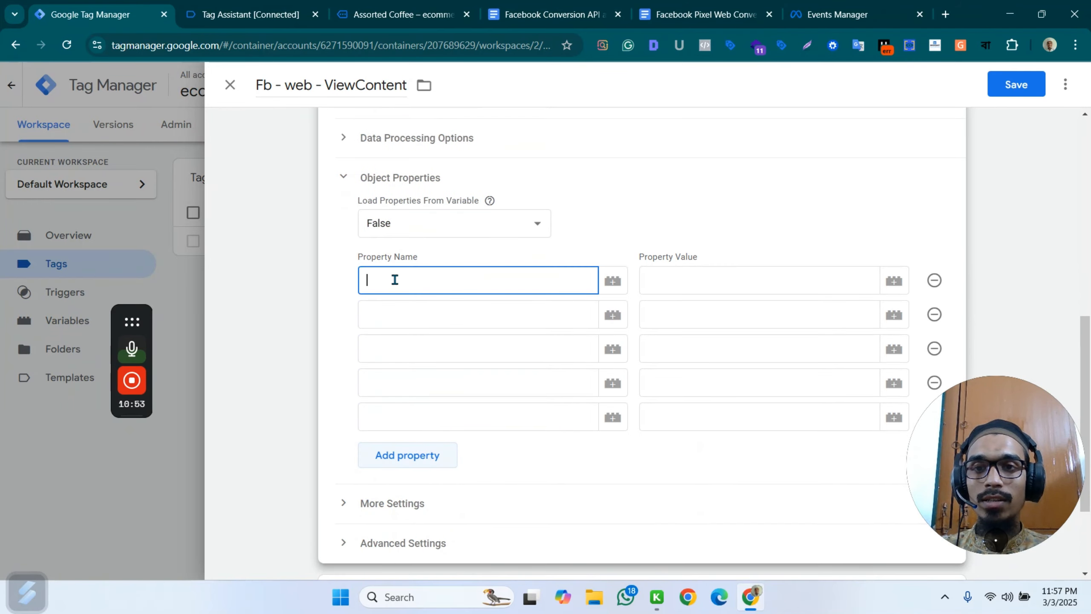
{"action": "key", "text": "ctrl+v"}
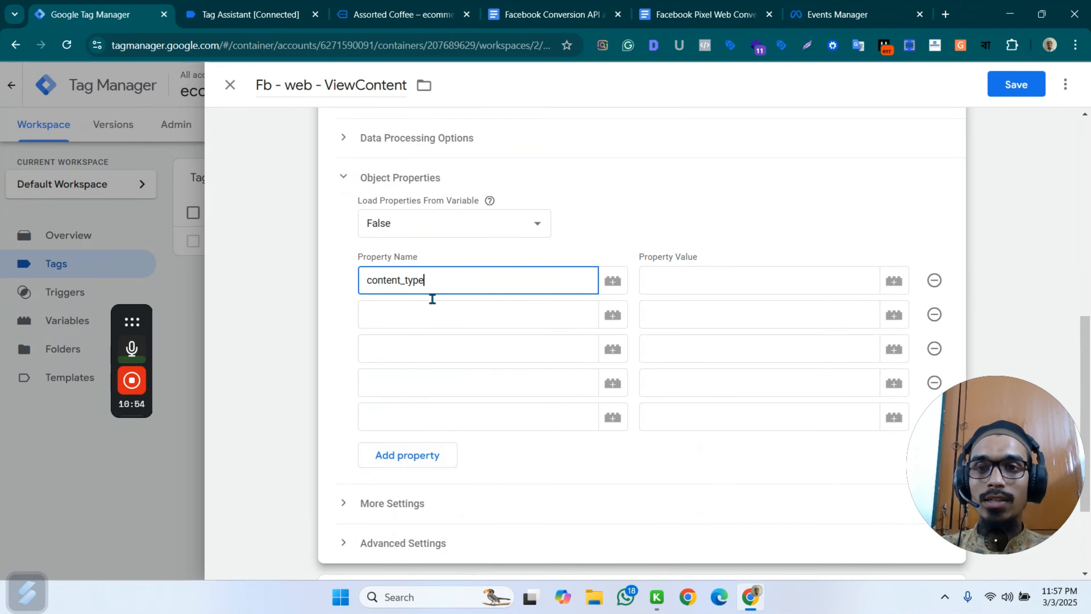
{"action": "left_click", "coordinate": [368, 279]}
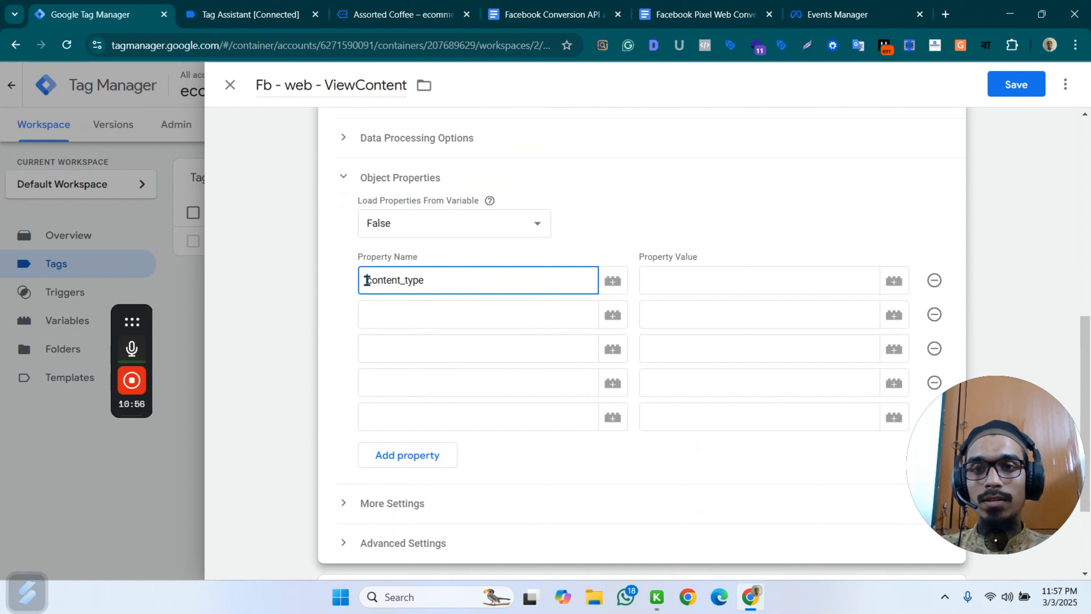
Copy content_name from the Facebook Pixel setup document into the second object property name.
{"action": "left_click", "coordinate": [377, 308]}
{"action": "left_click", "coordinate": [705, 14]}
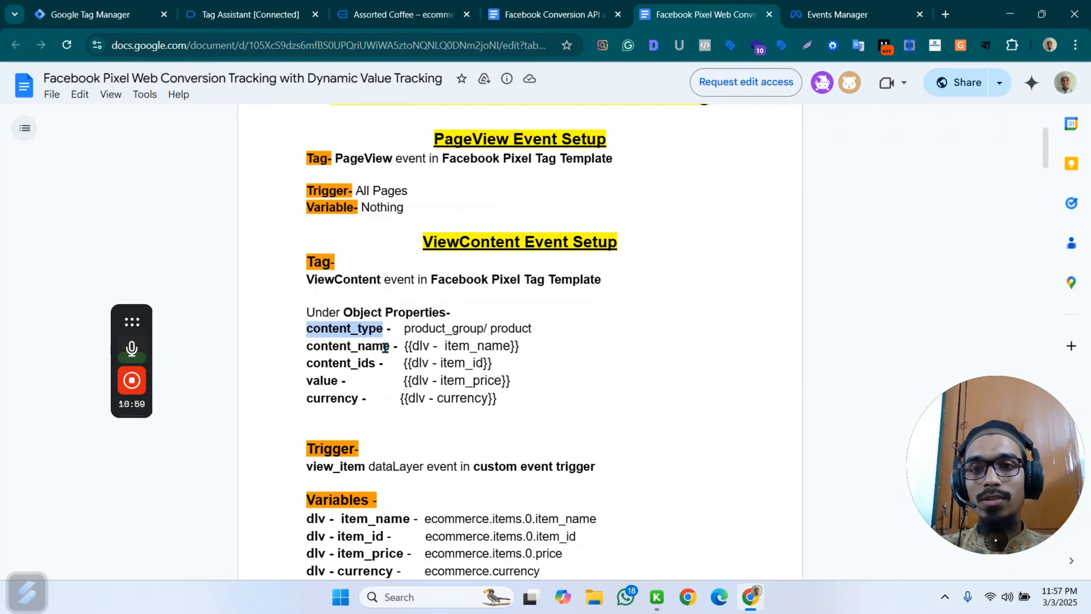
{"action": "left_click_drag", "start_coordinate": [390, 347], "coordinate": [306, 350]}
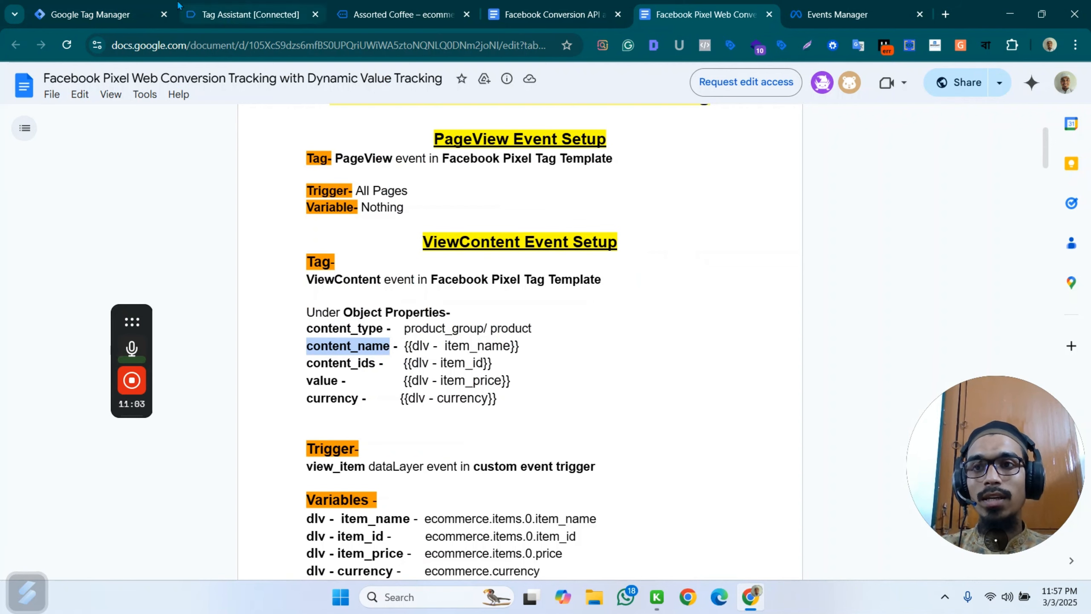
{"action": "left_click", "coordinate": [81, 8]}
{"action": "key", "text": "ctrl+v"}
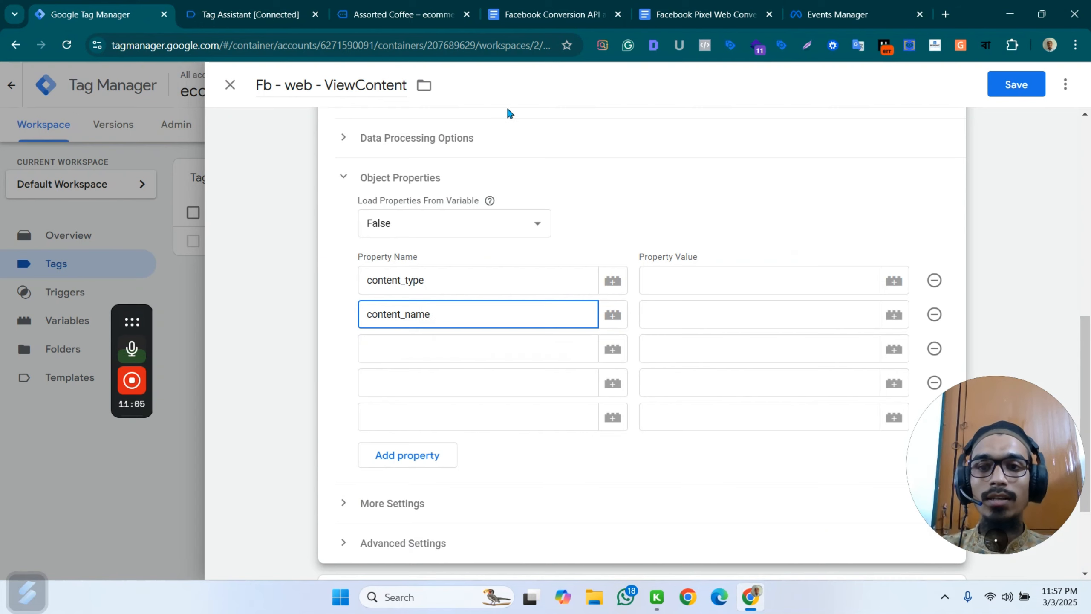
Copy content_ids from the Facebook Pixel setup document into the third object property name.
{"action": "left_click", "coordinate": [678, 5]}
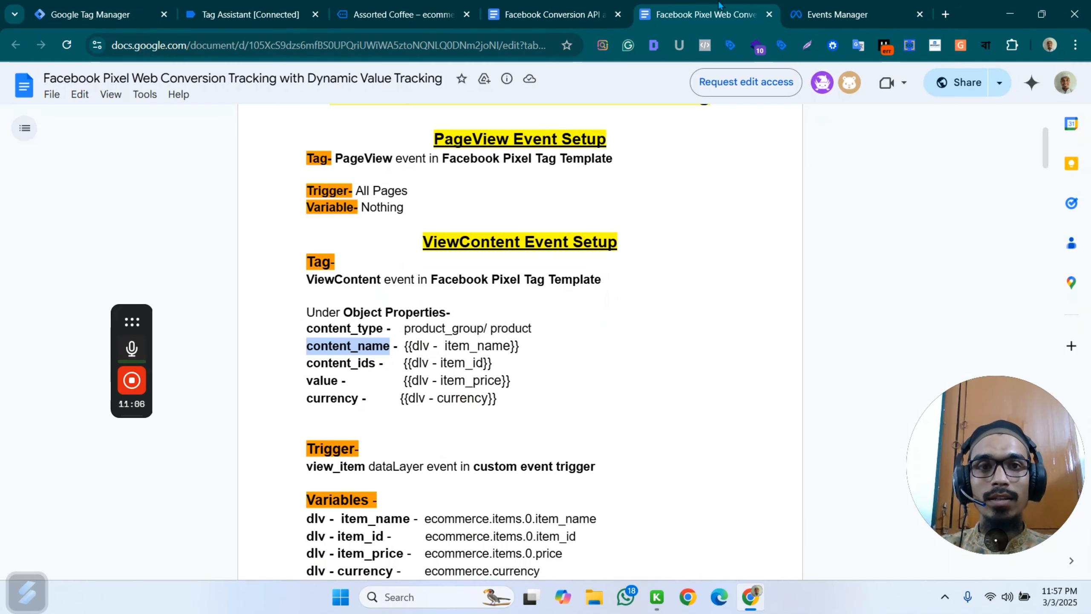
{"action": "left_click", "coordinate": [374, 364]}
{"action": "left_click_drag", "start_coordinate": [374, 364], "coordinate": [308, 365]}
{"action": "key", "text": "ctrl+c"}
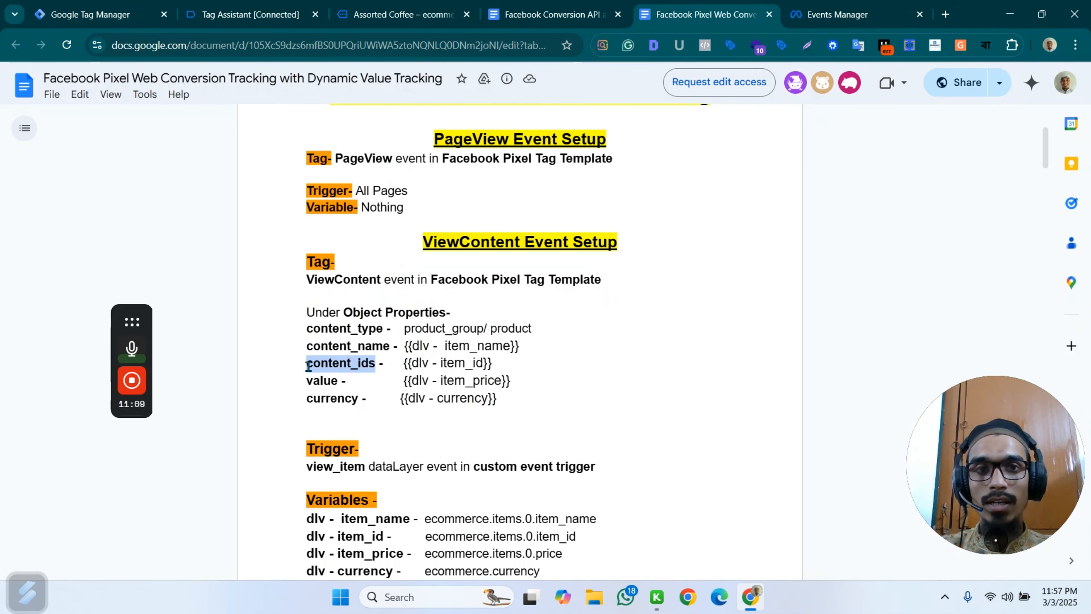
{"action": "left_click", "coordinate": [91, 14]}
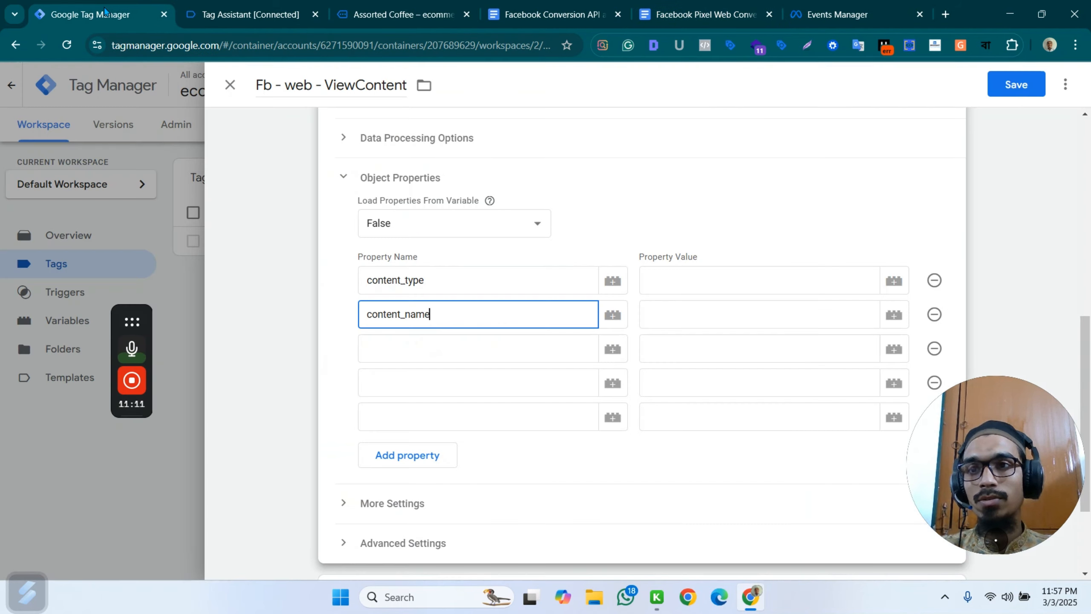
{"action": "left_click", "coordinate": [386, 349]}
{"action": "key", "text": "ctrl+v"}
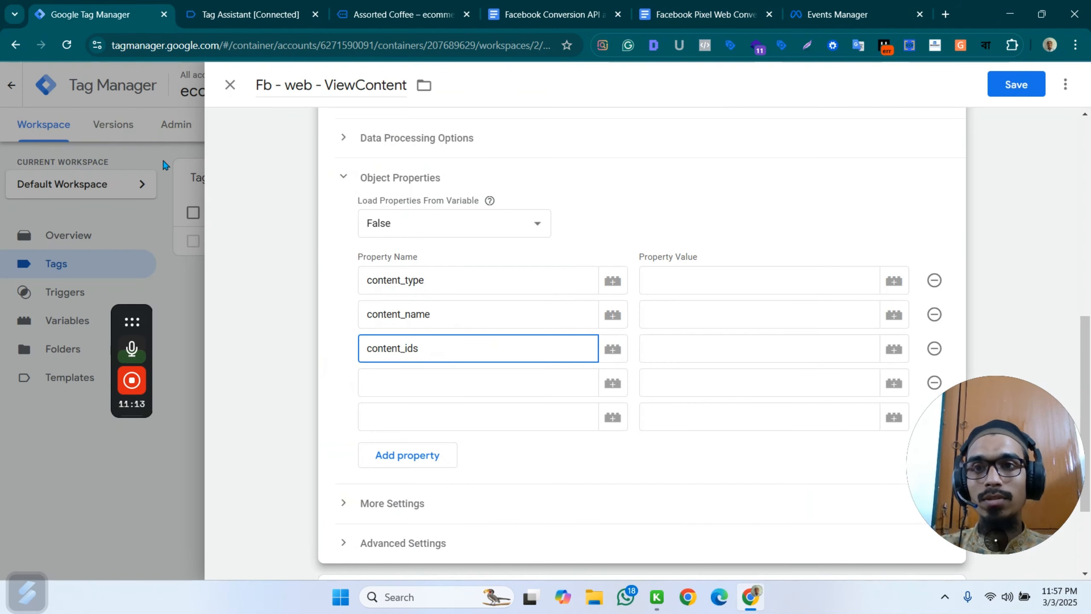
Copy value from the Facebook Pixel setup document into the fourth object property name.
{"action": "left_click", "coordinate": [717, 6]}
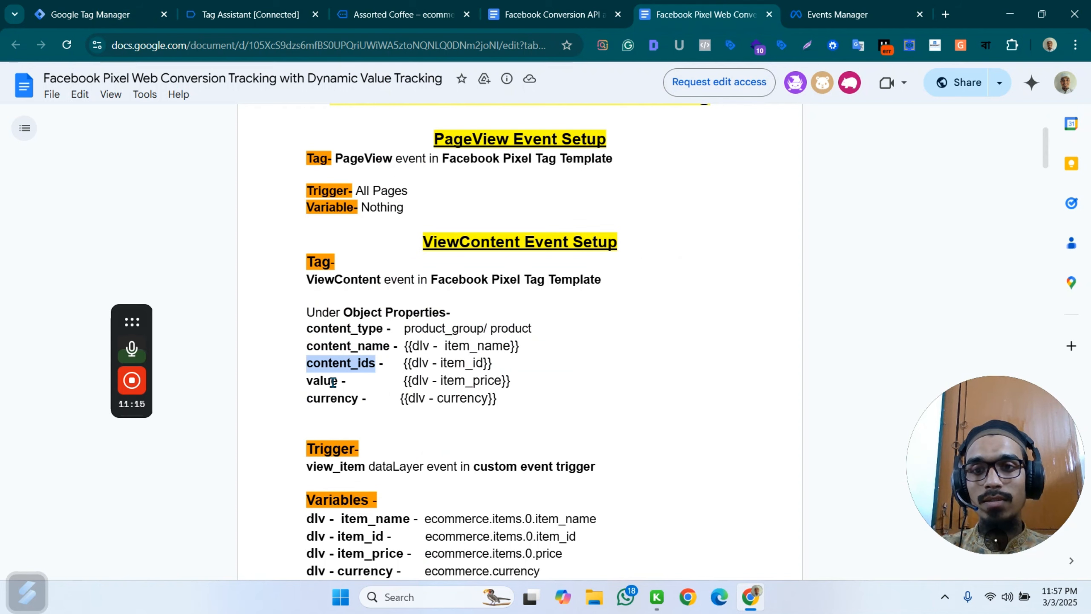
{"action": "left_click_drag", "start_coordinate": [337, 382], "coordinate": [306, 381]}
{"action": "key", "text": "ctrl+c"}
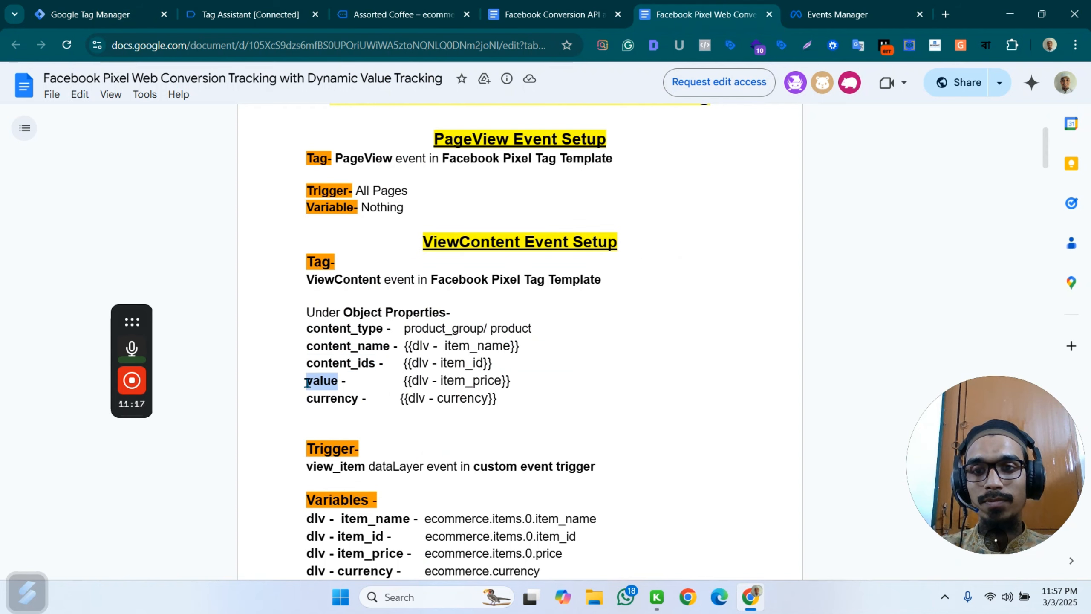
{"action": "left_click", "coordinate": [113, 16]}
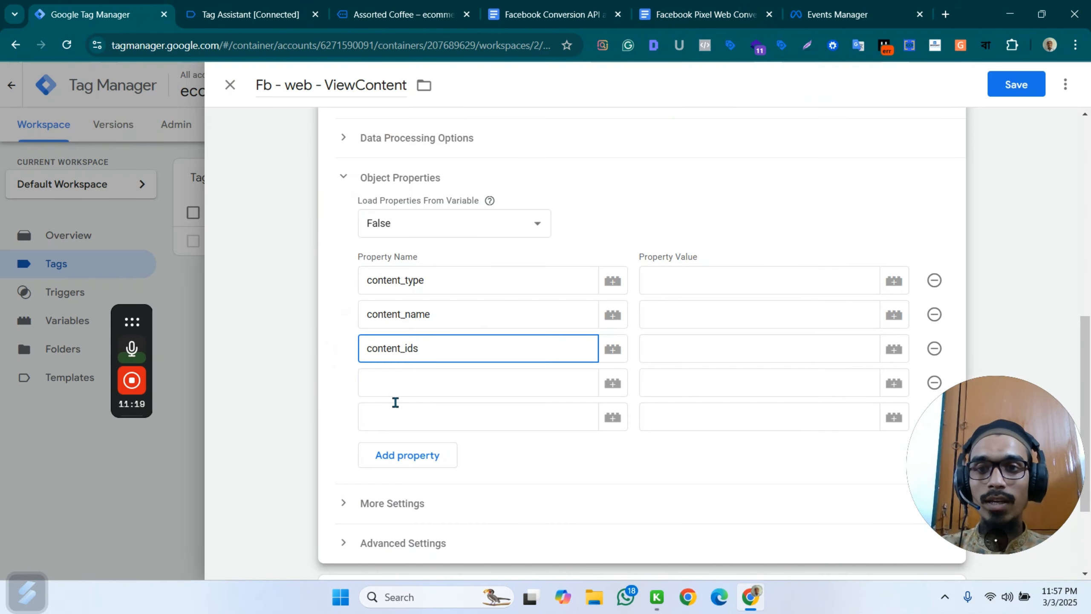
{"action": "left_click", "coordinate": [385, 387]}
{"action": "key", "text": "ctrl+v"}
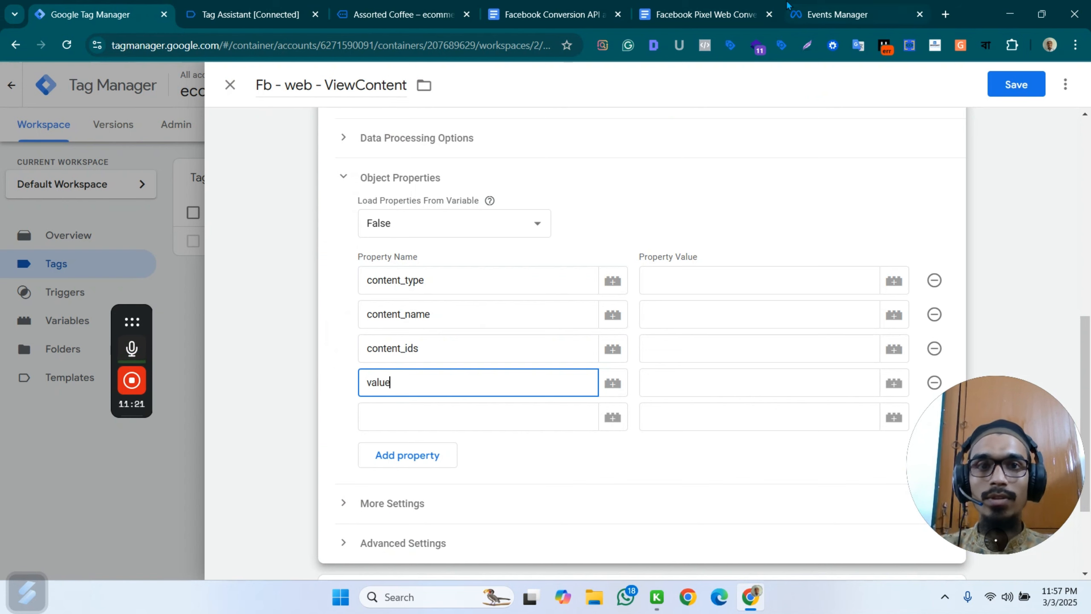
Copy currency from the Facebook Pixel setup document into the fifth object property name.
{"action": "left_click", "coordinate": [722, 10]}
{"action": "left_click_drag", "start_coordinate": [358, 400], "coordinate": [310, 399]}
{"action": "key", "text": "ctrl+c"}
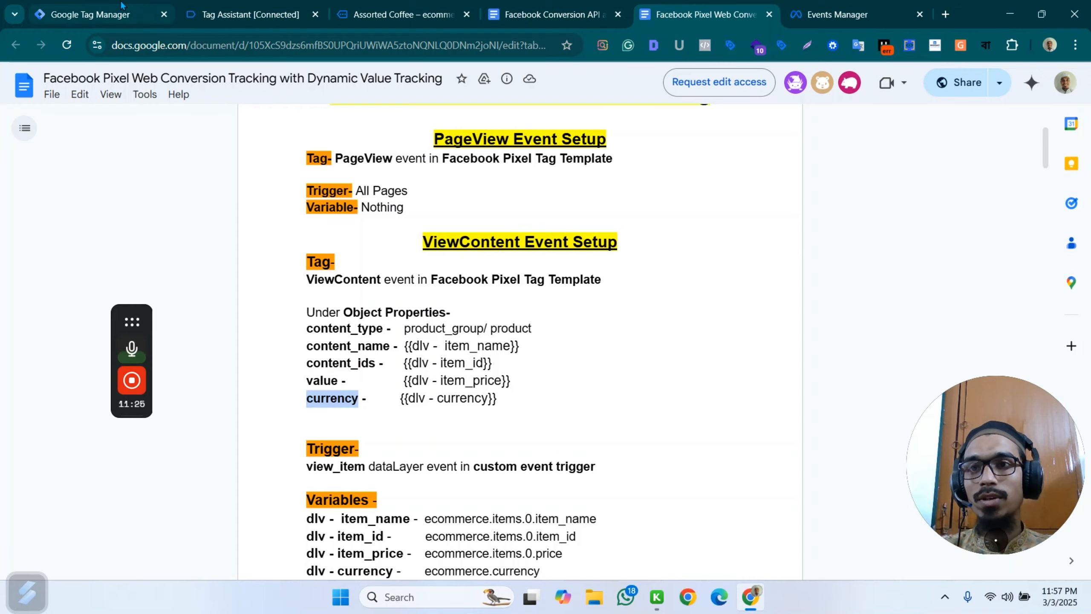
{"action": "left_click", "coordinate": [108, 14]}
{"action": "left_click", "coordinate": [387, 419]}
{"action": "key", "text": "ctrl+v"}
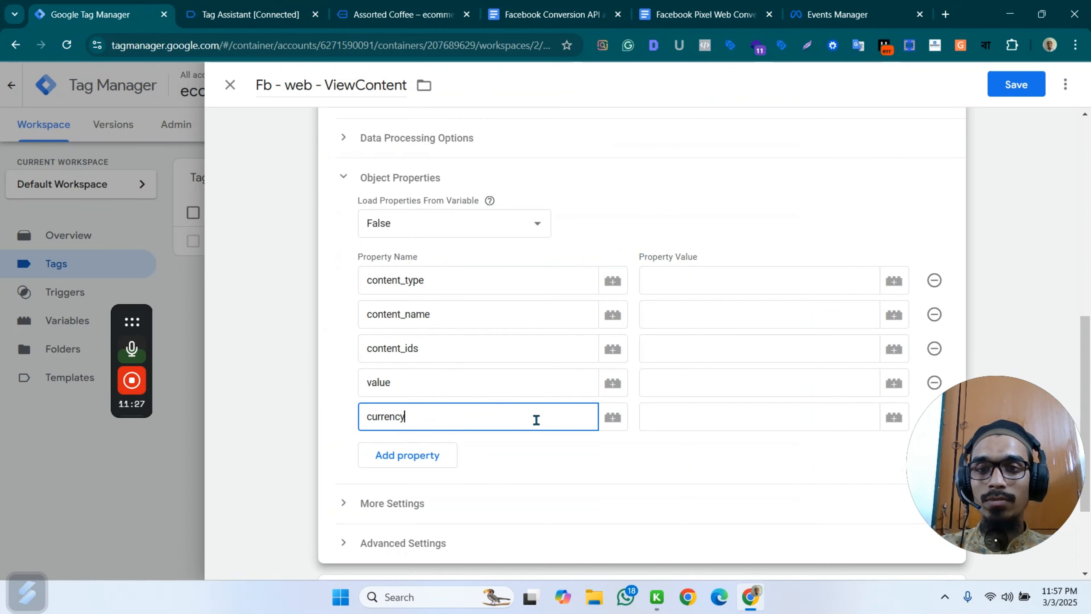
Switch to the store's Assorted Coffee page and open the related product Farm Fresh Eggs.
{"action": "left_click", "coordinate": [686, 280]}
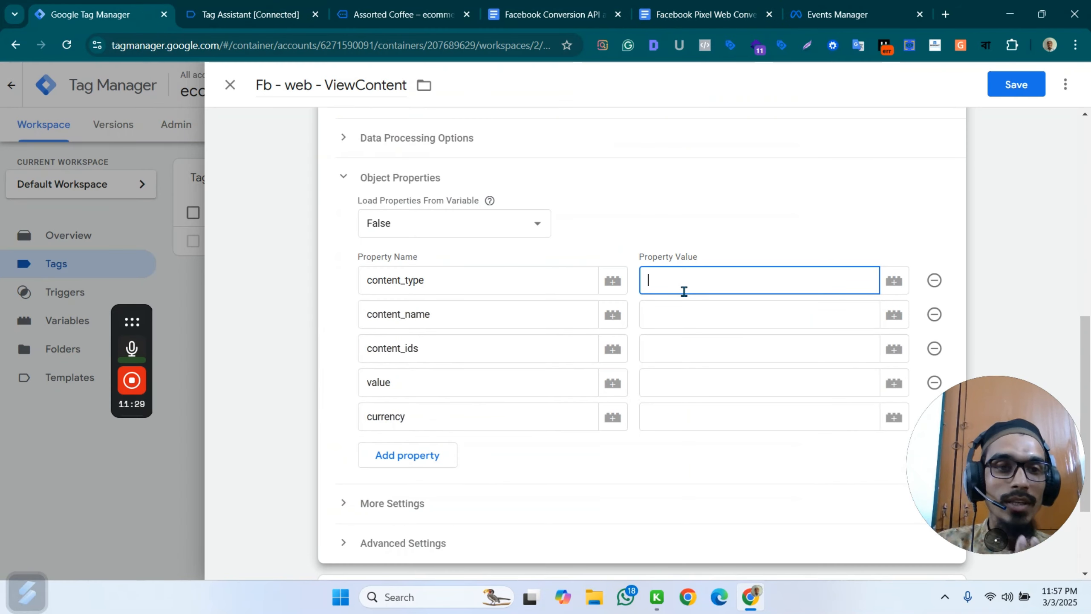
{"action": "left_click", "coordinate": [446, 15]}
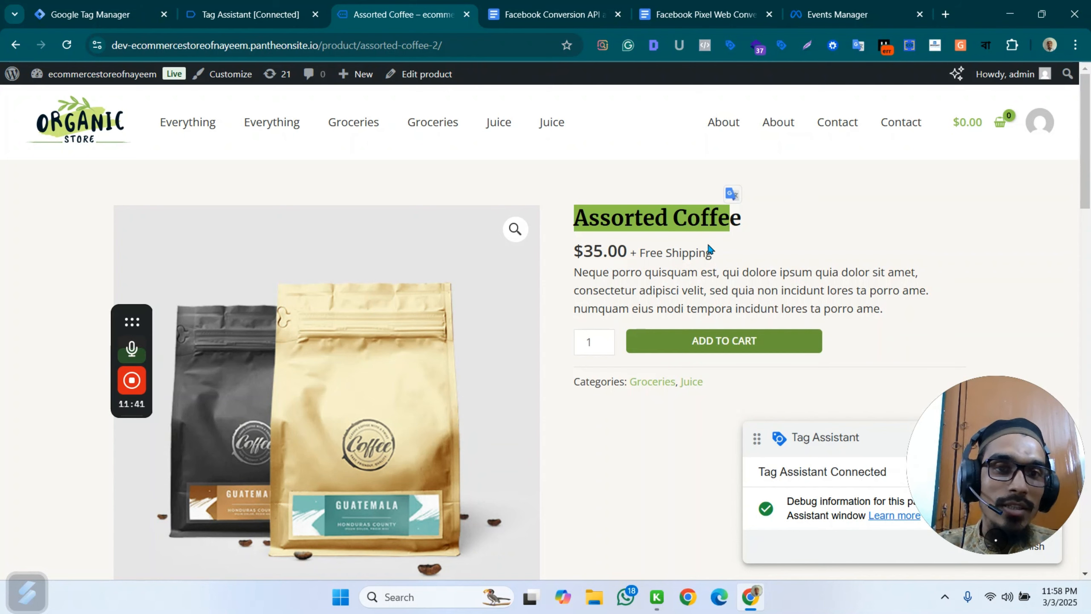
{"action": "scroll", "coordinate": [709, 250], "scroll_direction": "down", "scroll_amount": 10}
{"action": "scroll", "coordinate": [716, 303], "scroll_direction": "up", "scroll_amount": 4}
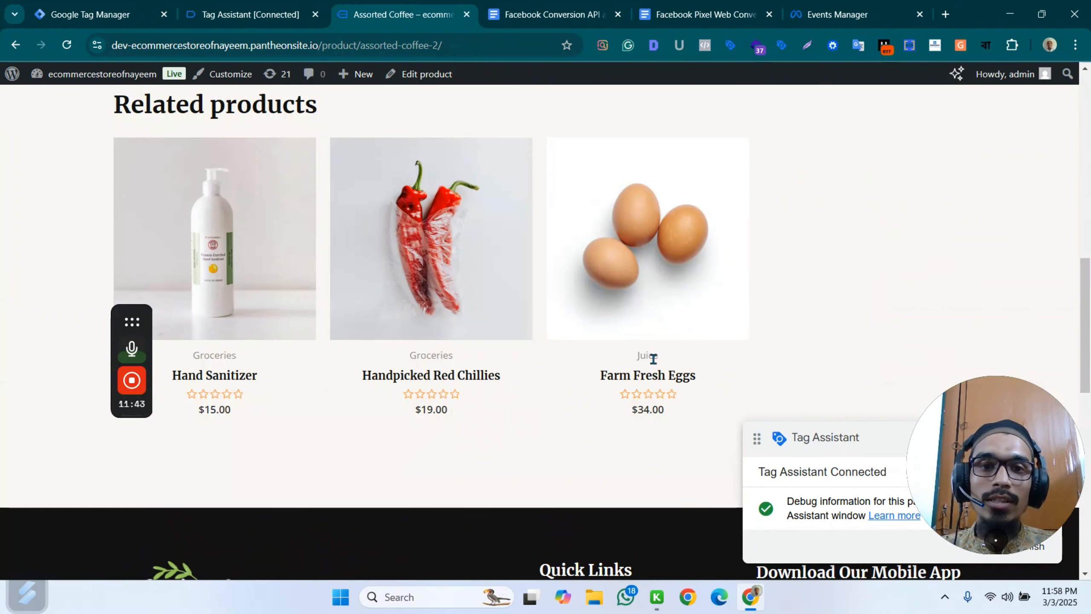
{"action": "left_click", "coordinate": [657, 387]}
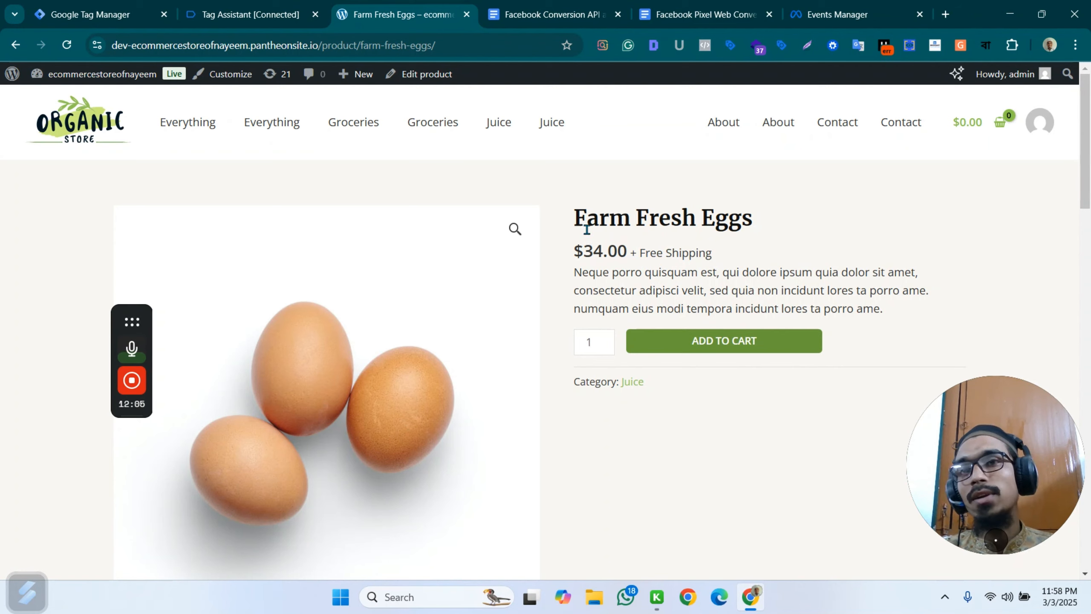
Examine the item fields in the view_item event's dataLayer push in Tag Assistant.
{"action": "left_click", "coordinate": [258, 14]}
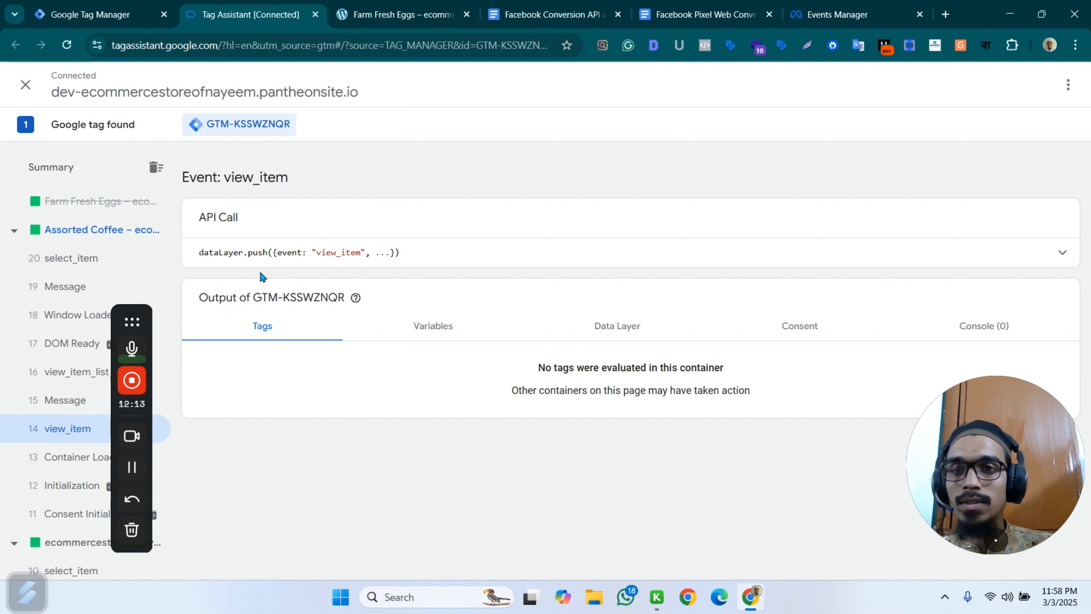
{"action": "left_click", "coordinate": [451, 254]}
{"action": "scroll", "coordinate": [343, 271], "scroll_direction": "down", "scroll_amount": 1}
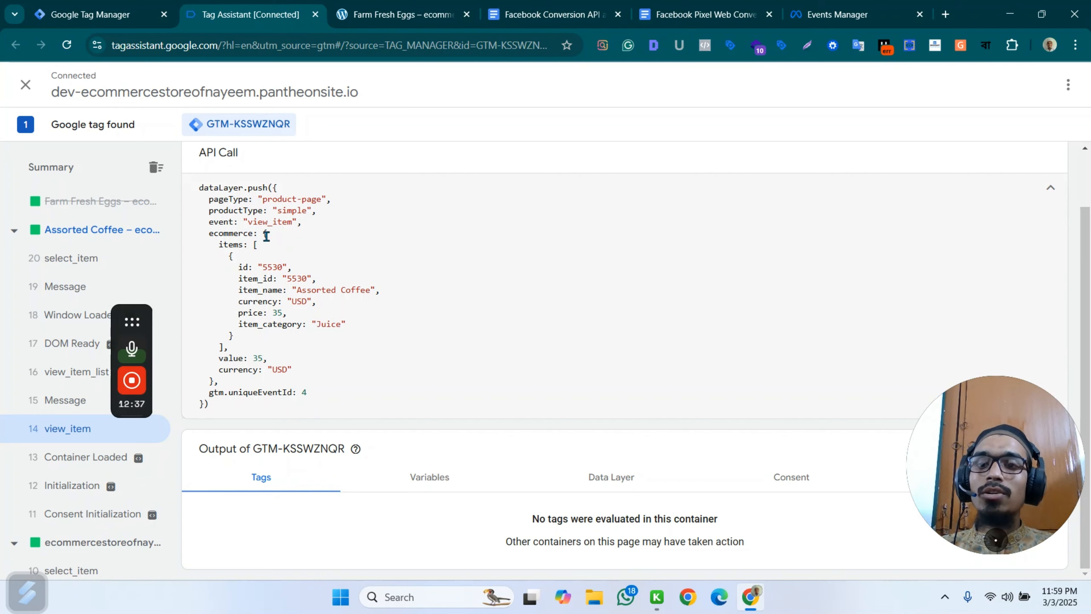
{"action": "left_click", "coordinate": [393, 14]}
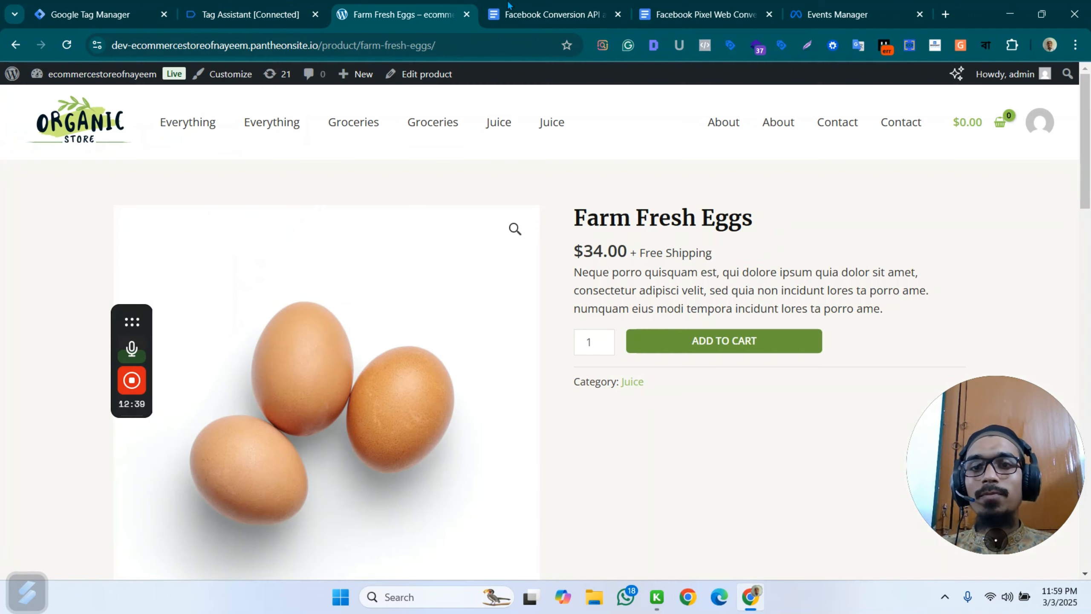
{"action": "left_click", "coordinate": [137, 12]}
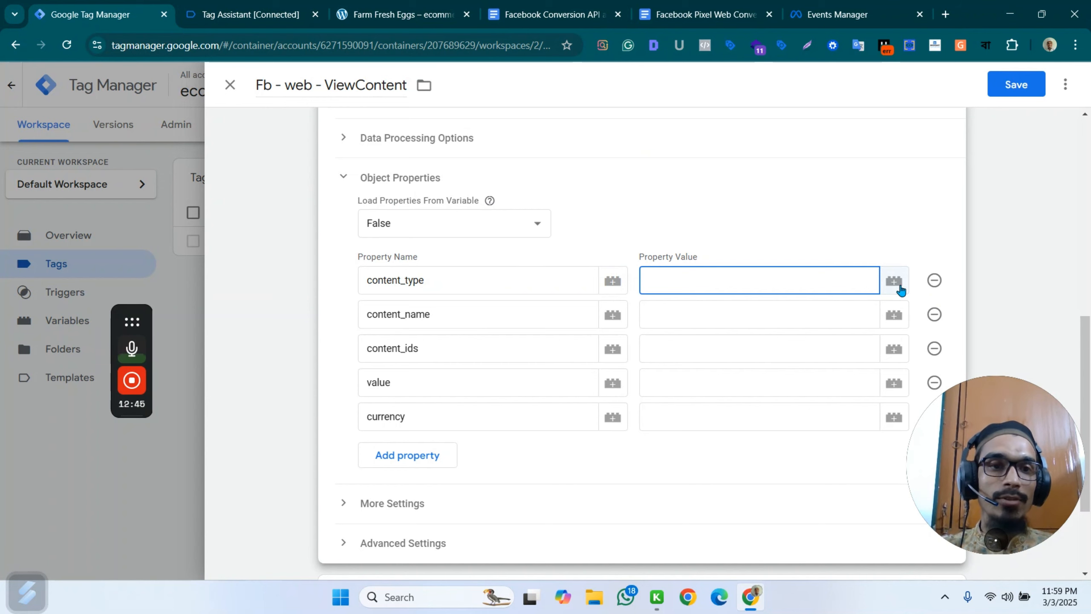
{"action": "left_click", "coordinate": [894, 282]}
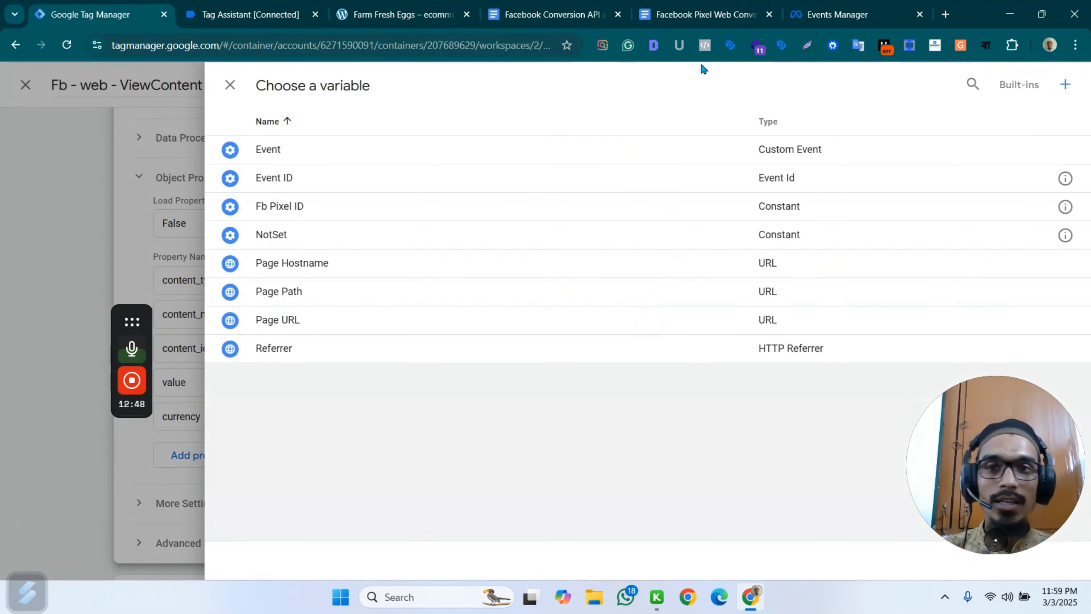
{"action": "left_click", "coordinate": [1065, 85]}
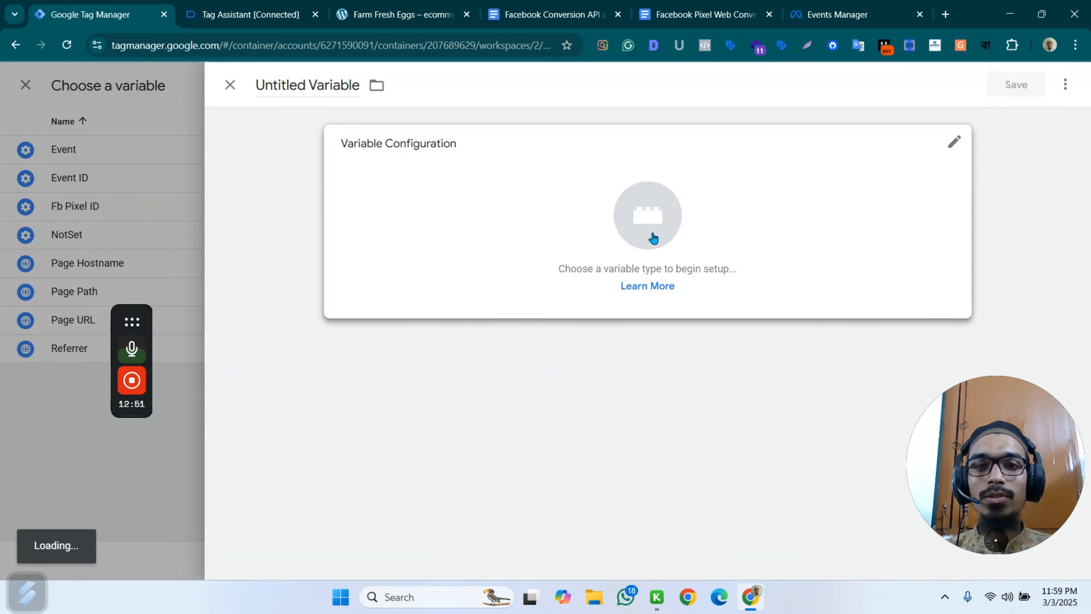
{"action": "left_click", "coordinate": [920, 144]}
{"action": "scroll", "coordinate": [819, 242], "scroll_direction": "down", "scroll_amount": 5}
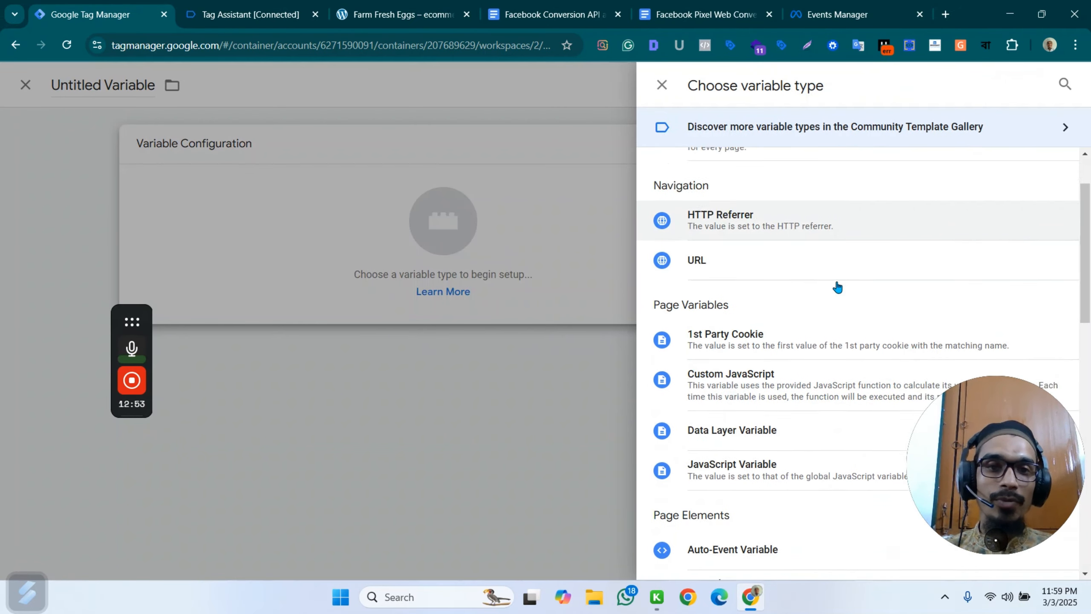
{"action": "left_click", "coordinate": [778, 304]}
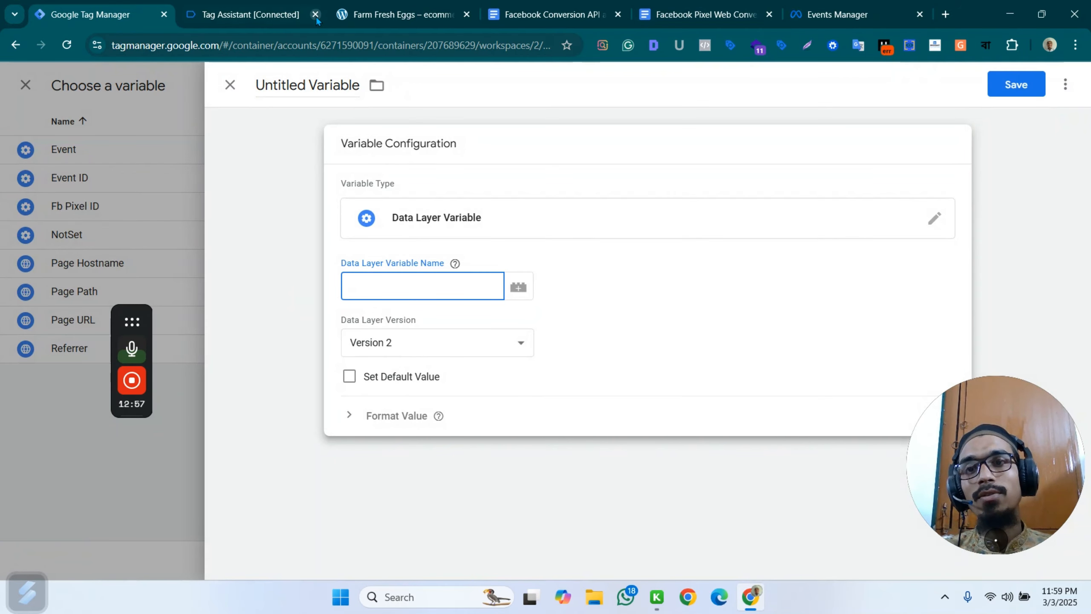
{"action": "left_click", "coordinate": [252, 9]}
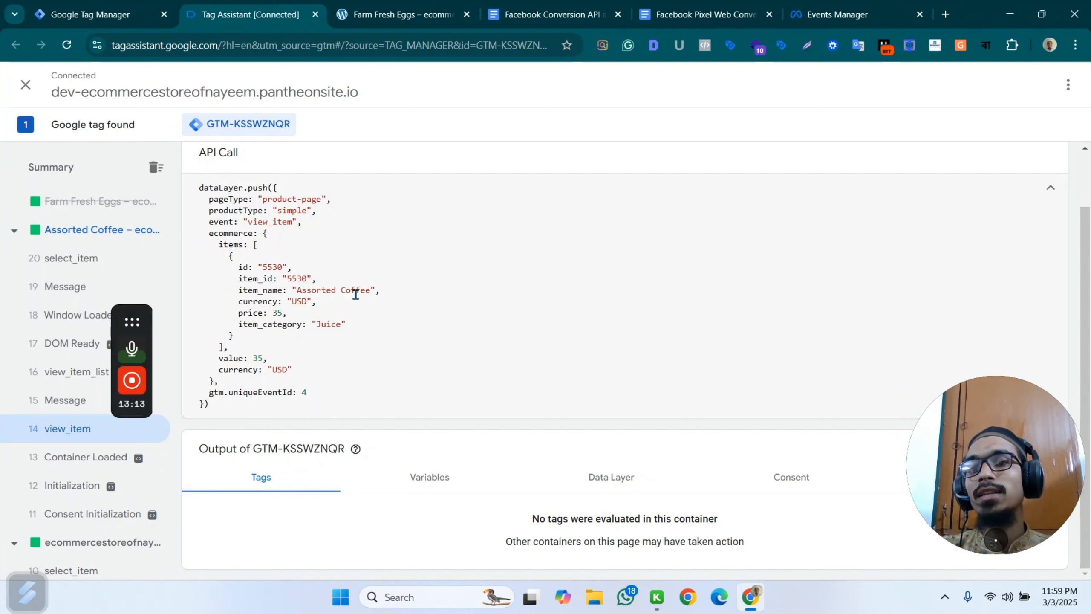
{"action": "mouse_move", "coordinate": [128, 329]}
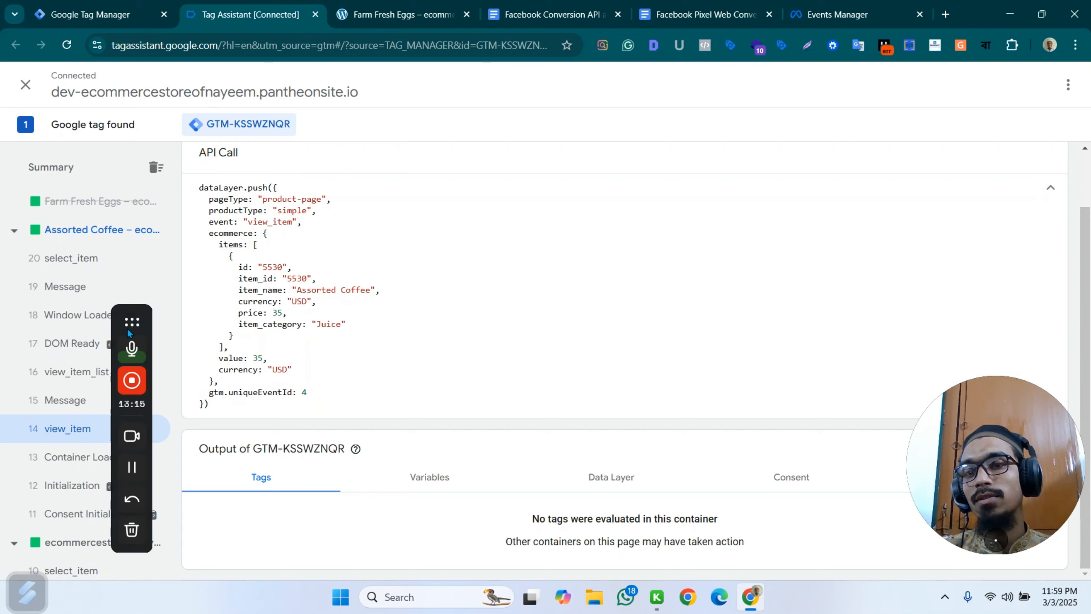
{"action": "left_click", "coordinate": [131, 468]}
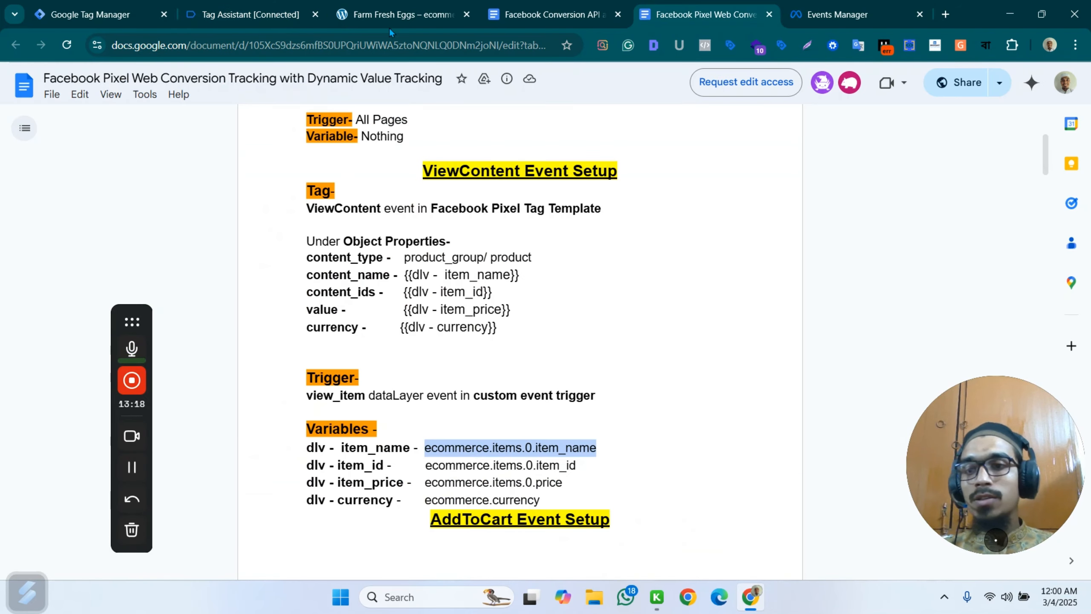
{"action": "left_click", "coordinate": [99, 14]}
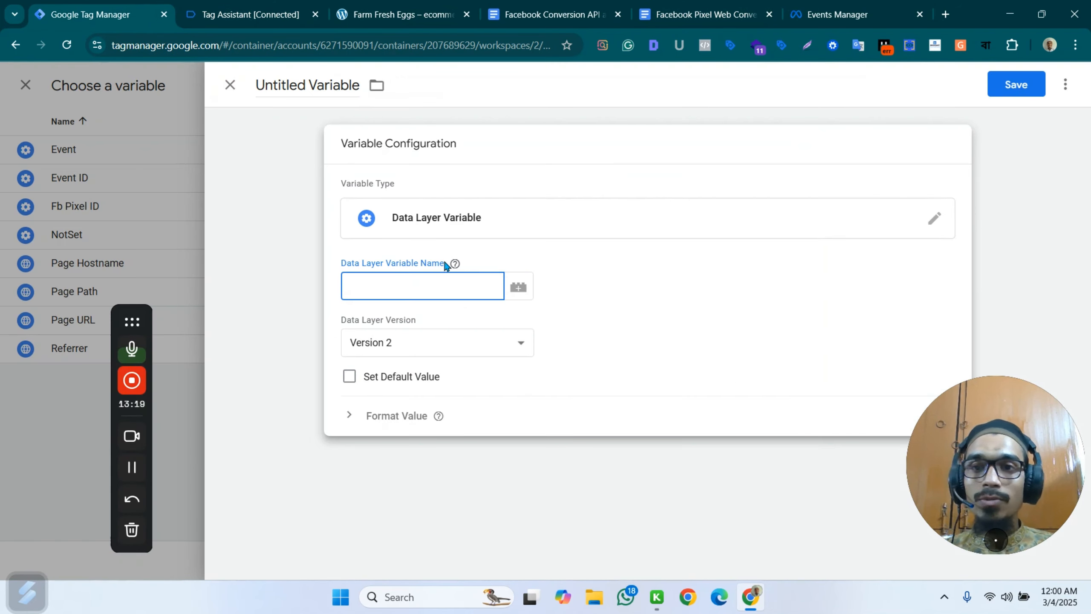
{"action": "left_click", "coordinate": [230, 86]}
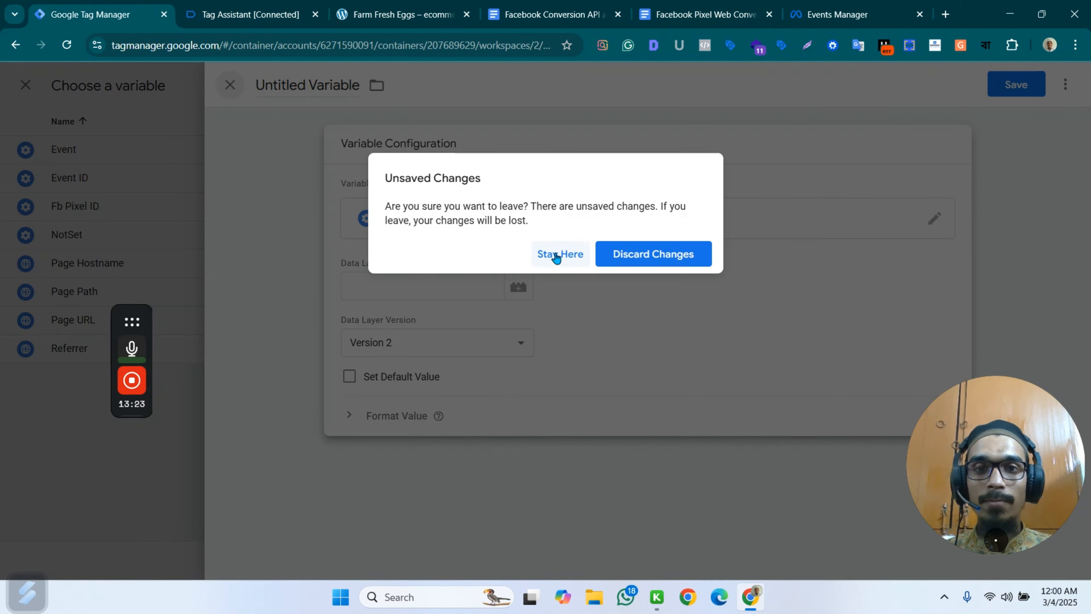
{"action": "left_click", "coordinate": [632, 257]}
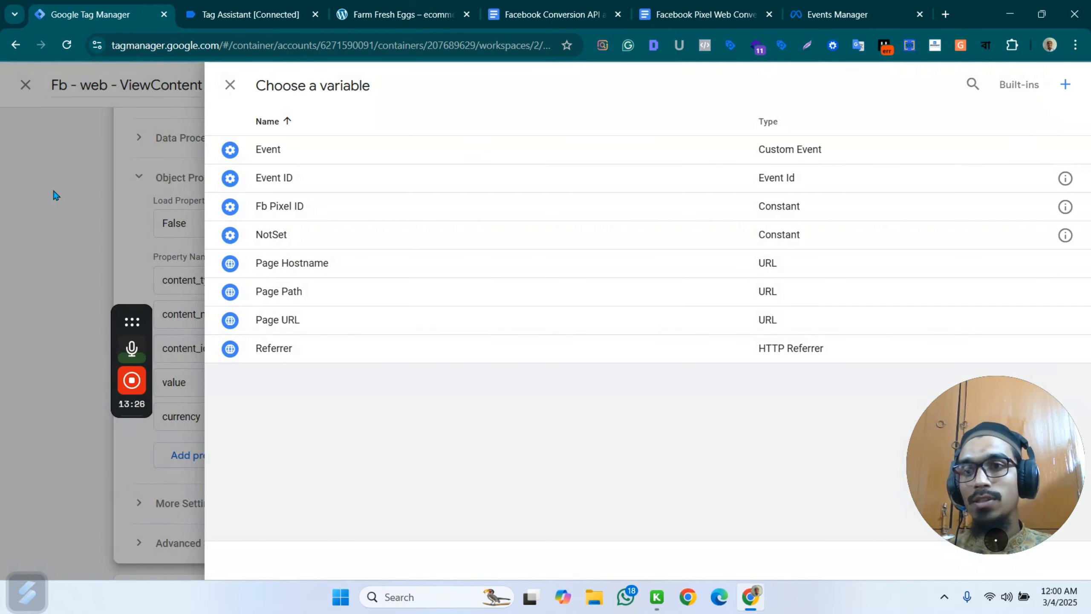
{"action": "left_click", "coordinate": [54, 195]}
Set the content_type property value to product, checking the property values against the Facebook Pixel setup document.
{"action": "left_click", "coordinate": [652, 288]}
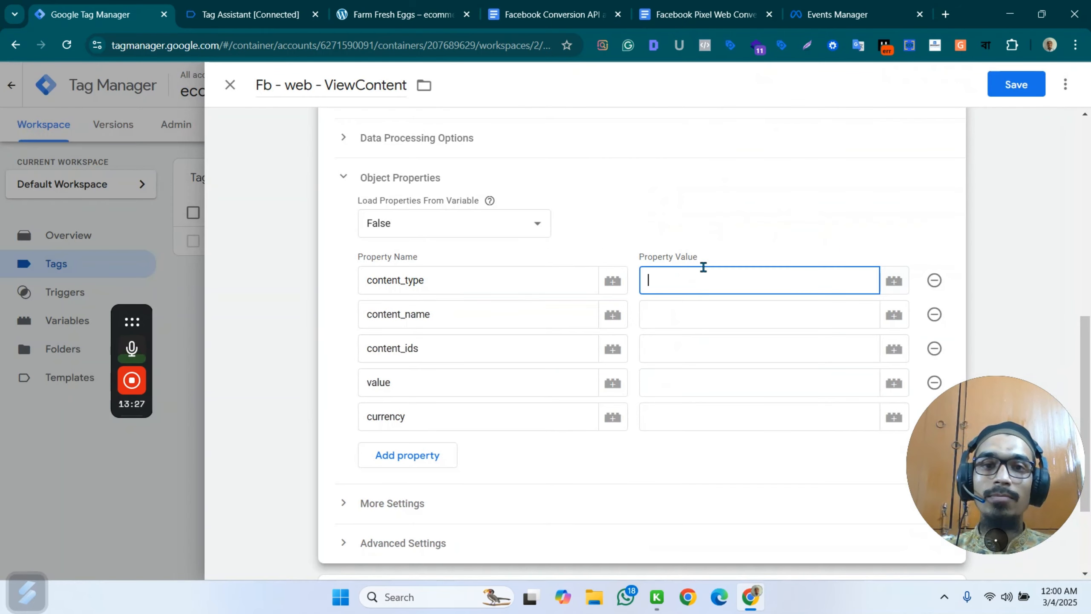
{"action": "left_click", "coordinate": [545, 14]}
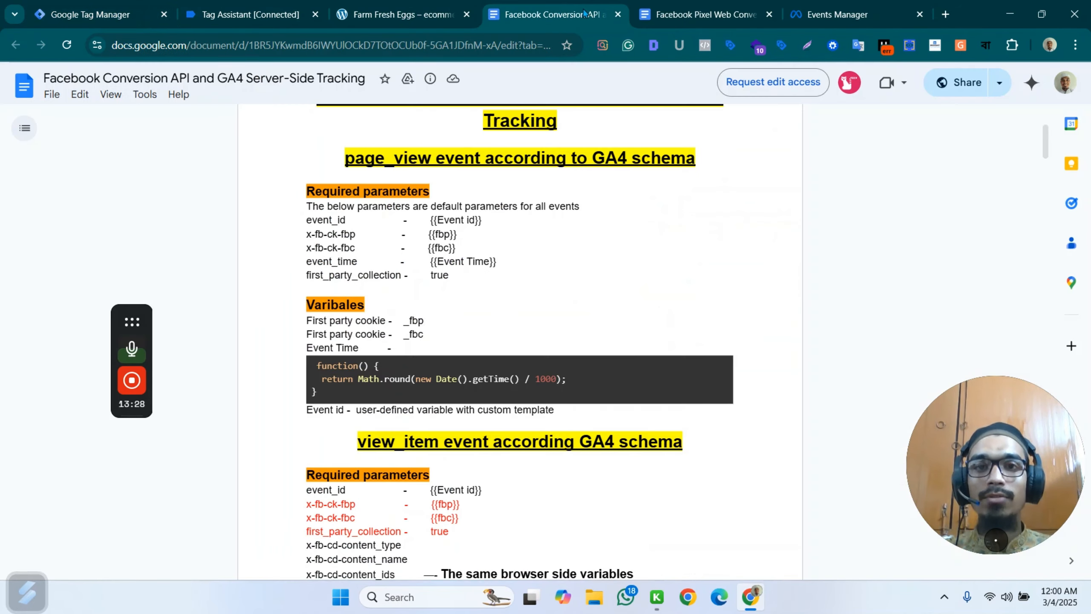
{"action": "left_click", "coordinate": [680, 14]}
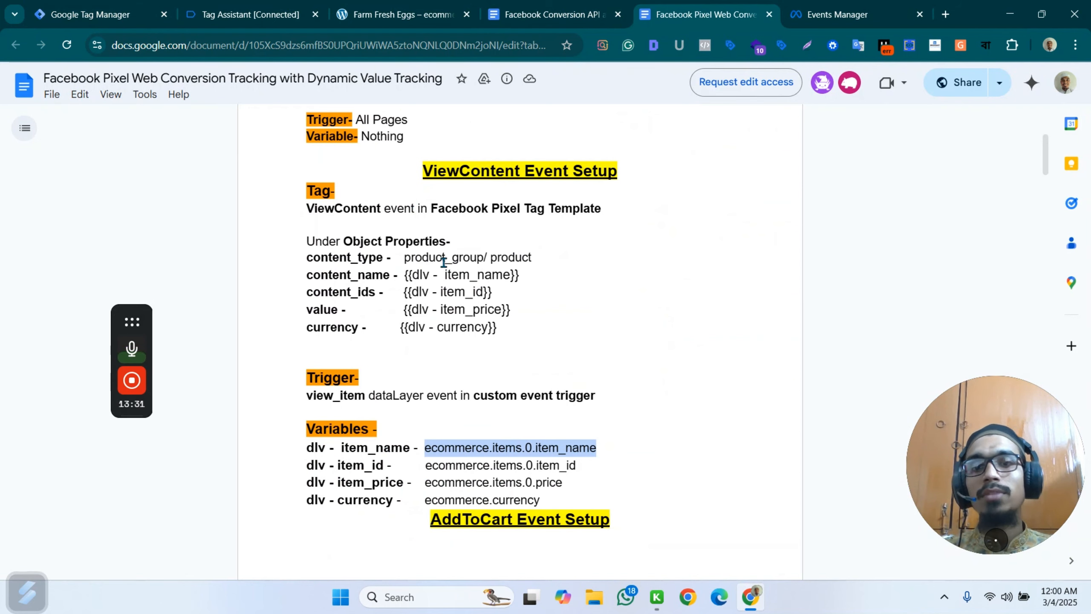
{"action": "left_click", "coordinate": [142, 14]}
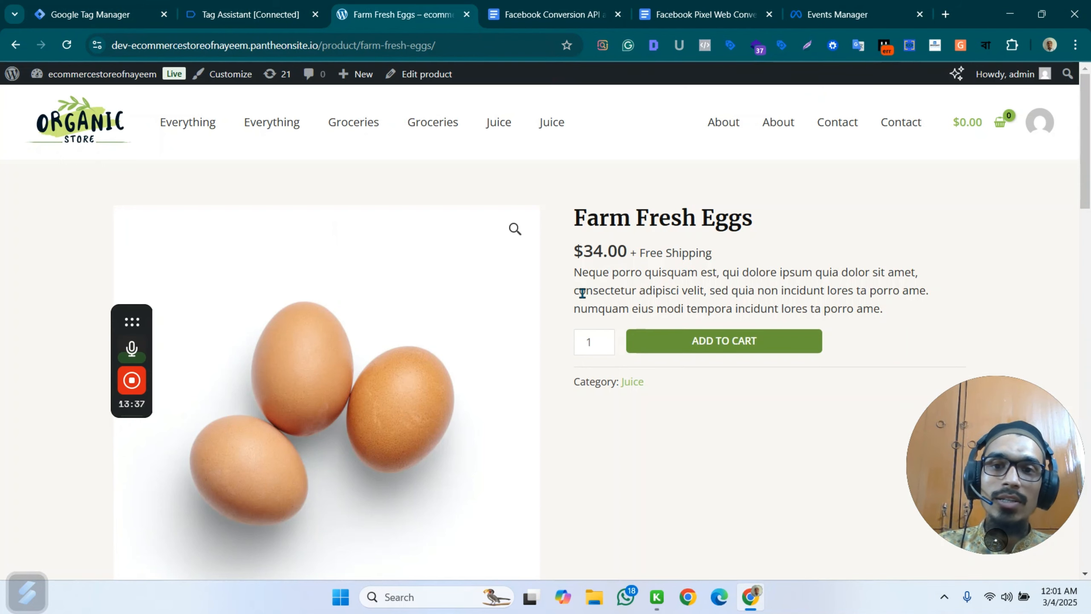
{"action": "left_click", "coordinate": [71, 5]}
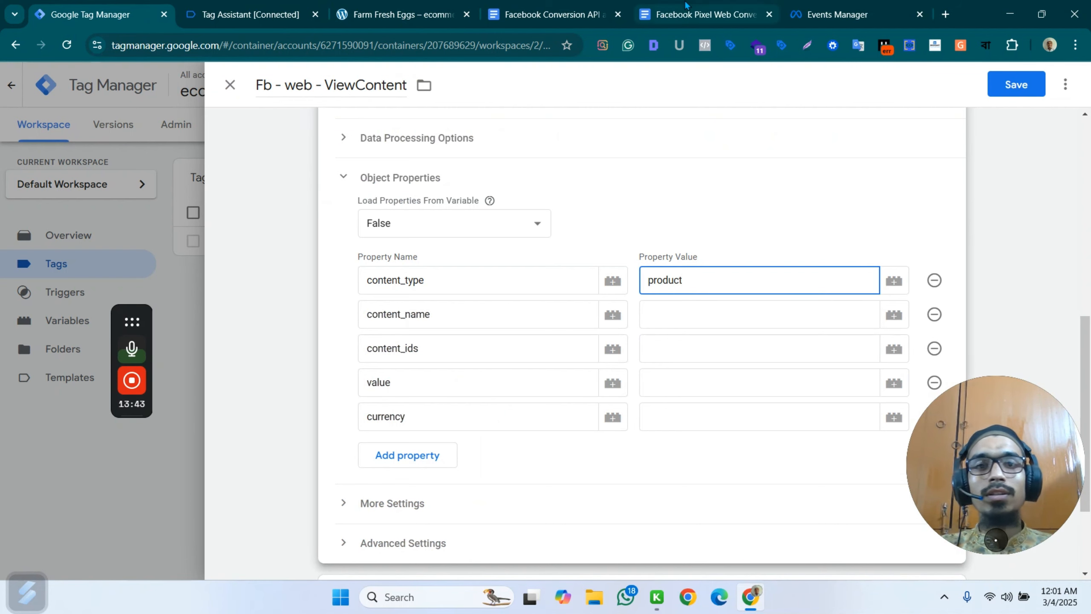
{"action": "left_click", "coordinate": [705, 15]}
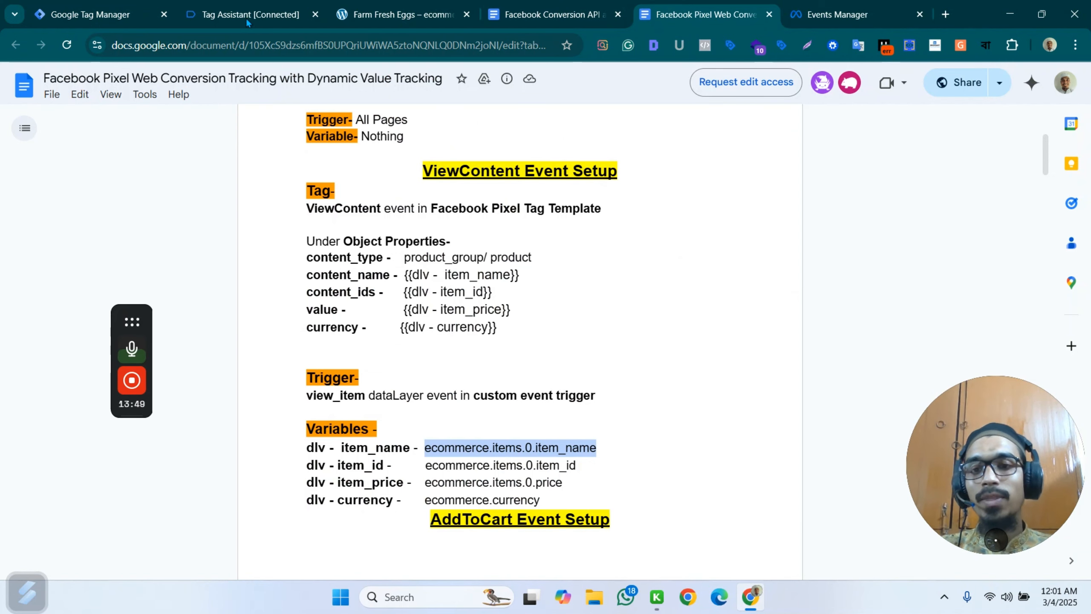
{"action": "left_click", "coordinate": [99, 14]}
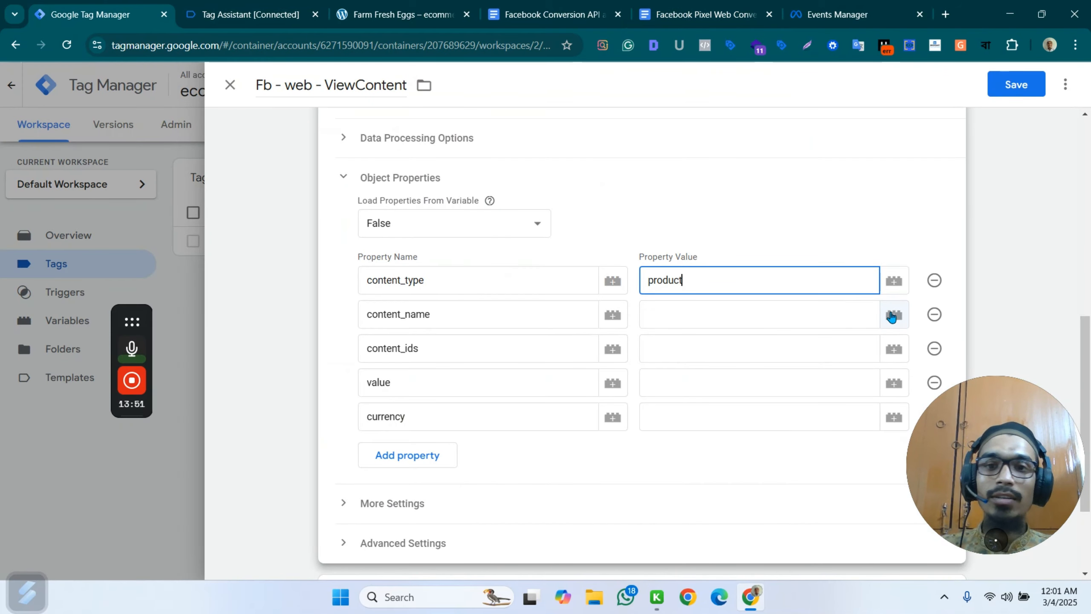
Create a Data Layer Variable for the content_name property value, reading ecommerce.items.0.item_name.
{"action": "left_click", "coordinate": [893, 315]}
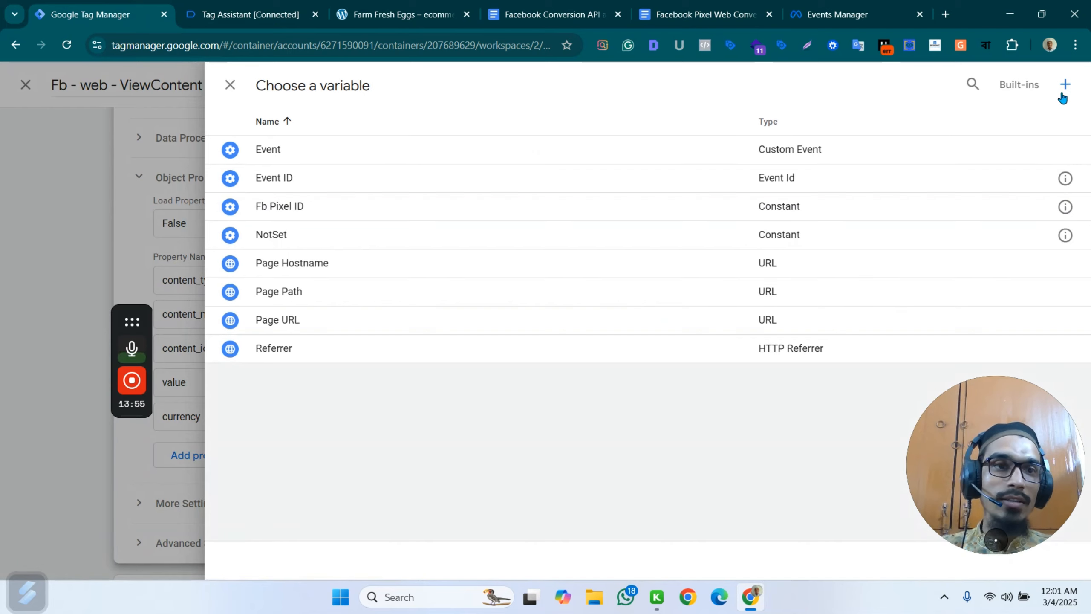
{"action": "left_click", "coordinate": [1065, 85]}
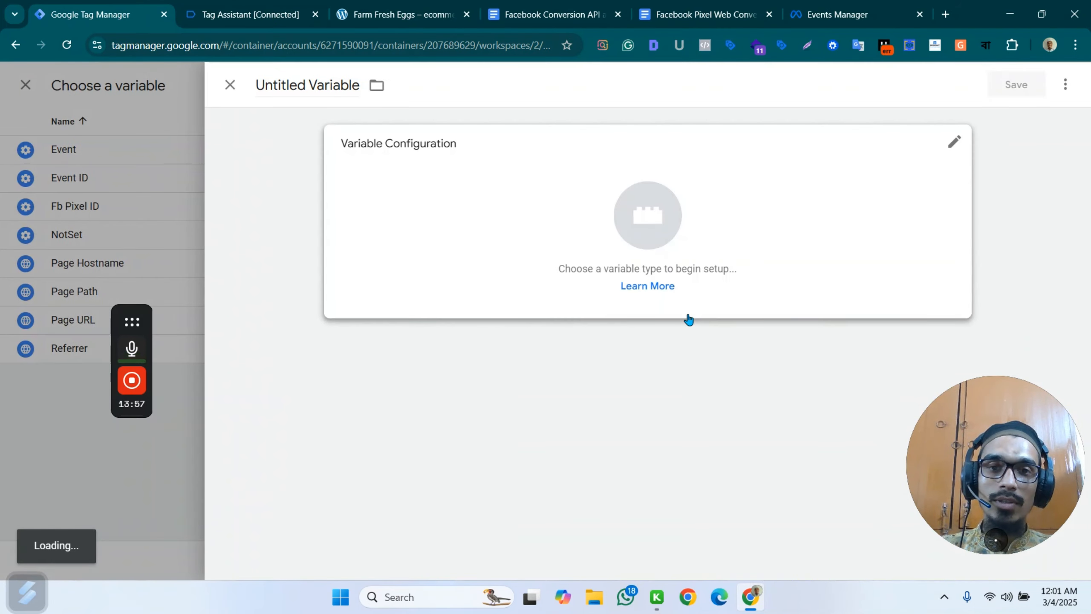
{"action": "left_click", "coordinate": [804, 224]}
{"action": "scroll", "coordinate": [808, 456], "scroll_direction": "down", "scroll_amount": 2}
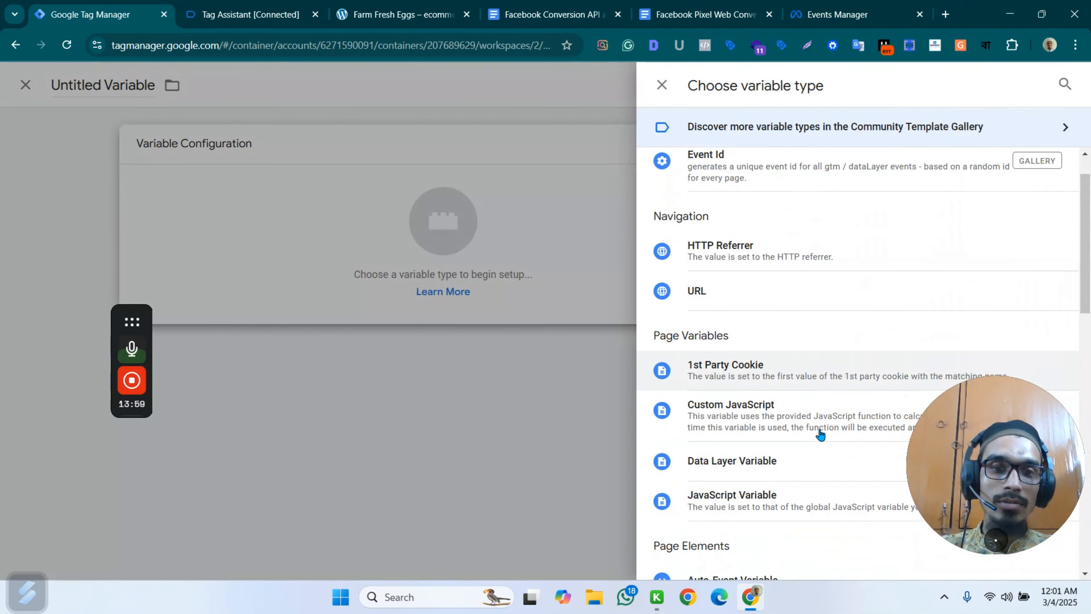
{"action": "left_click", "coordinate": [763, 434]}
{"action": "left_click", "coordinate": [405, 280]}
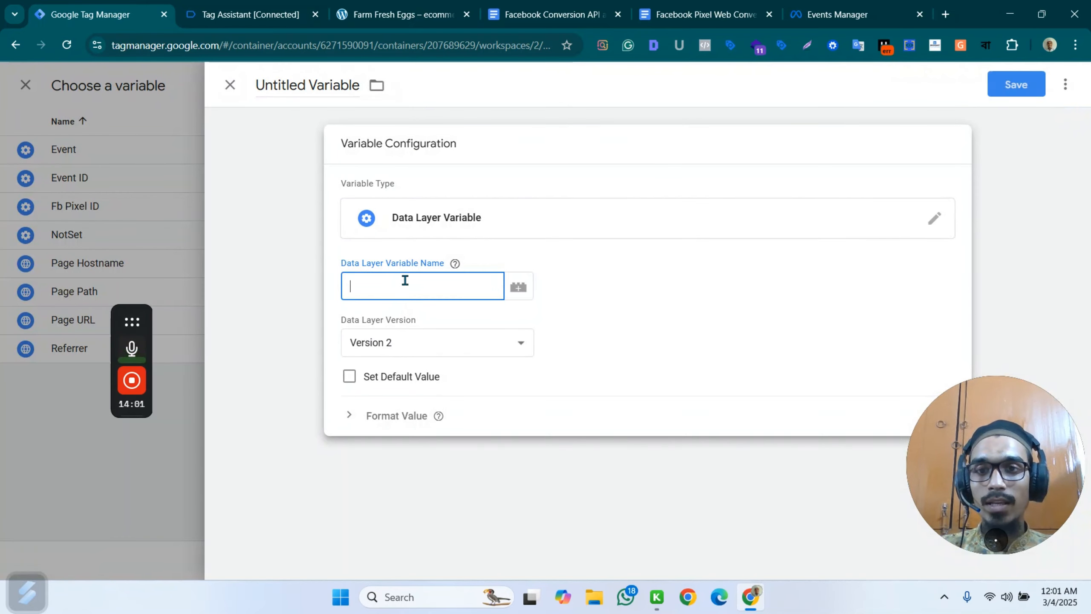
{"action": "type", "text": "ecommerce.items.0.item_name"}
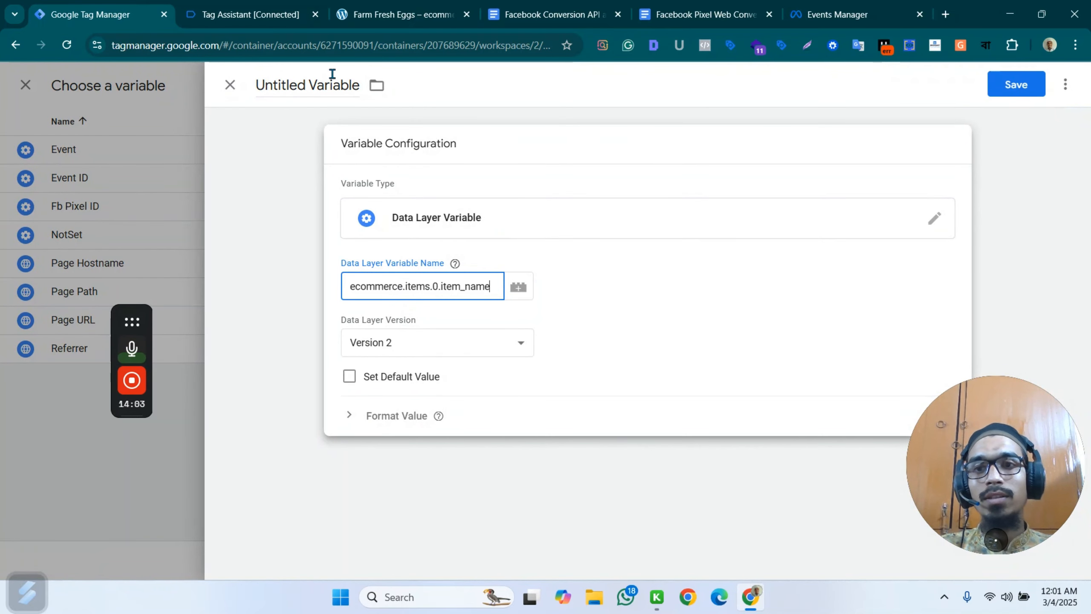
Name the new variable dlv - item_name and save it as the content_name value.
{"action": "left_click", "coordinate": [312, 80]}
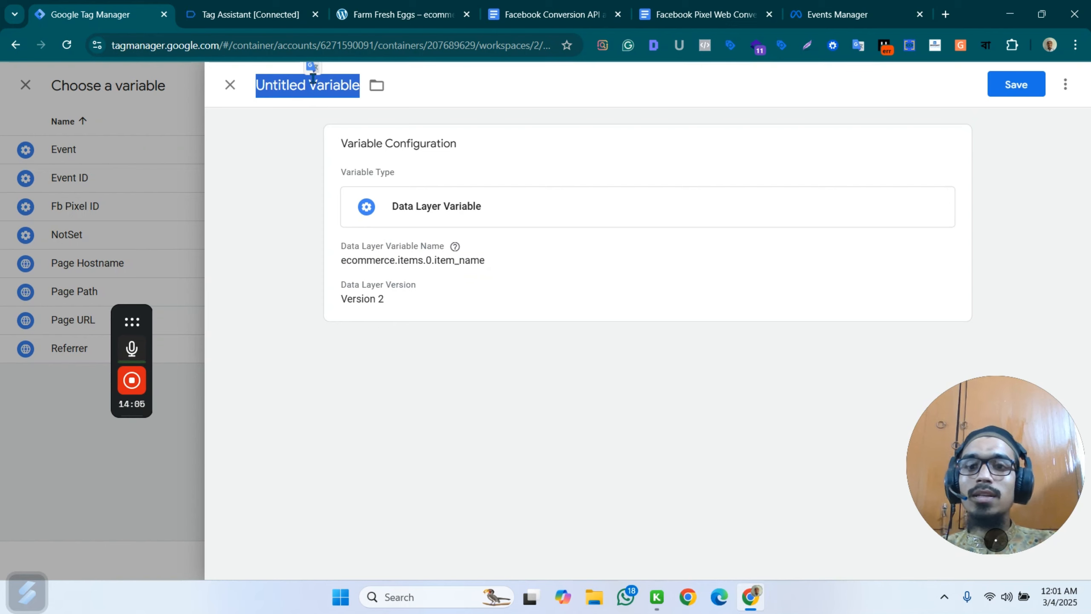
{"action": "type", "text": "dlf"}
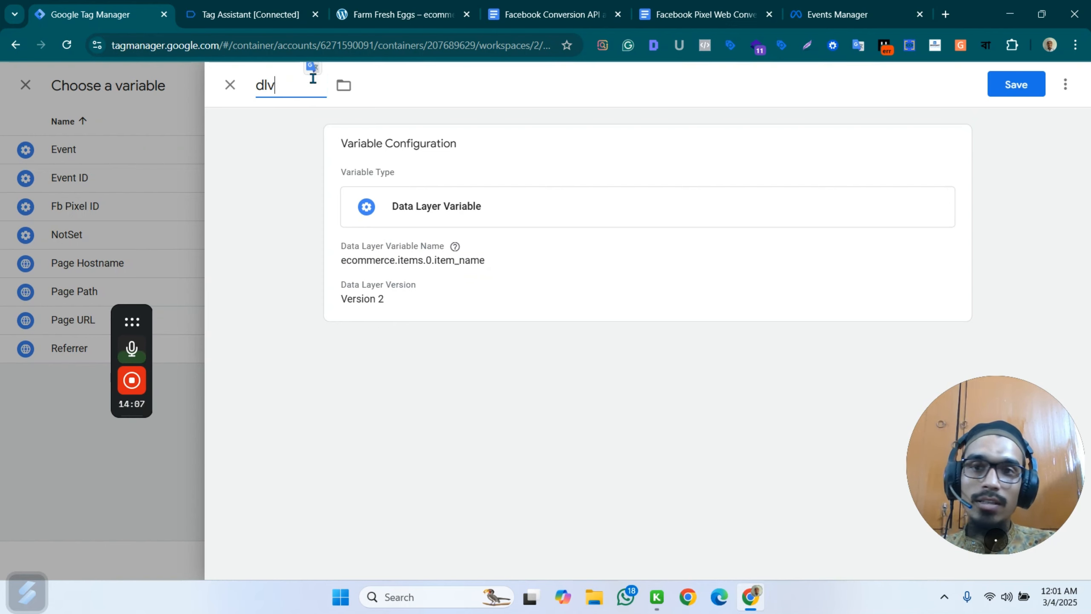
{"action": "type", "text": " - it"}
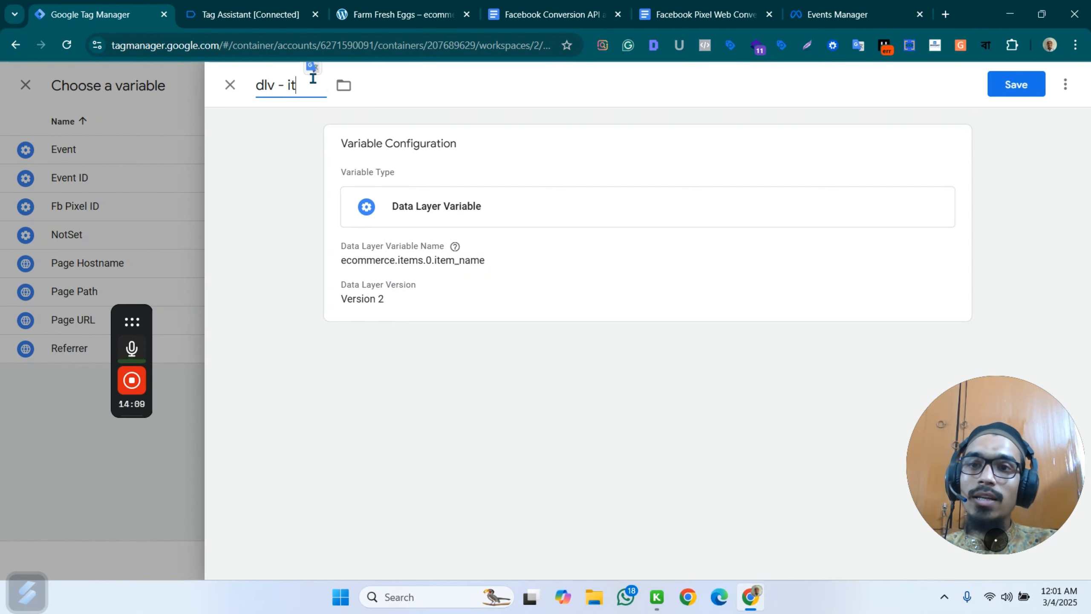
{"action": "type", "text": "meN"}
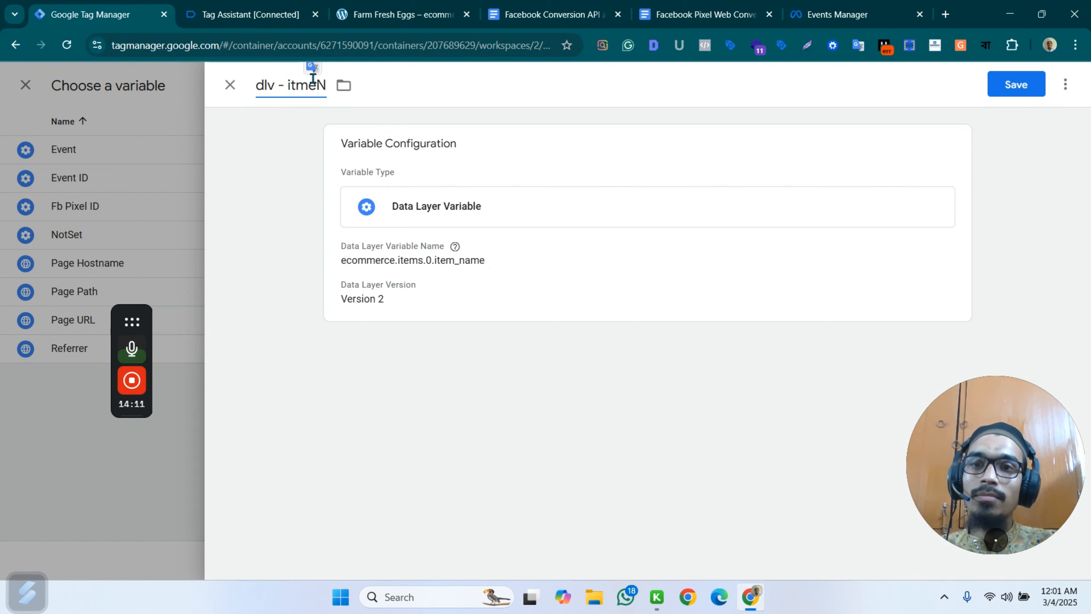
{"action": "type", "text": "em"}
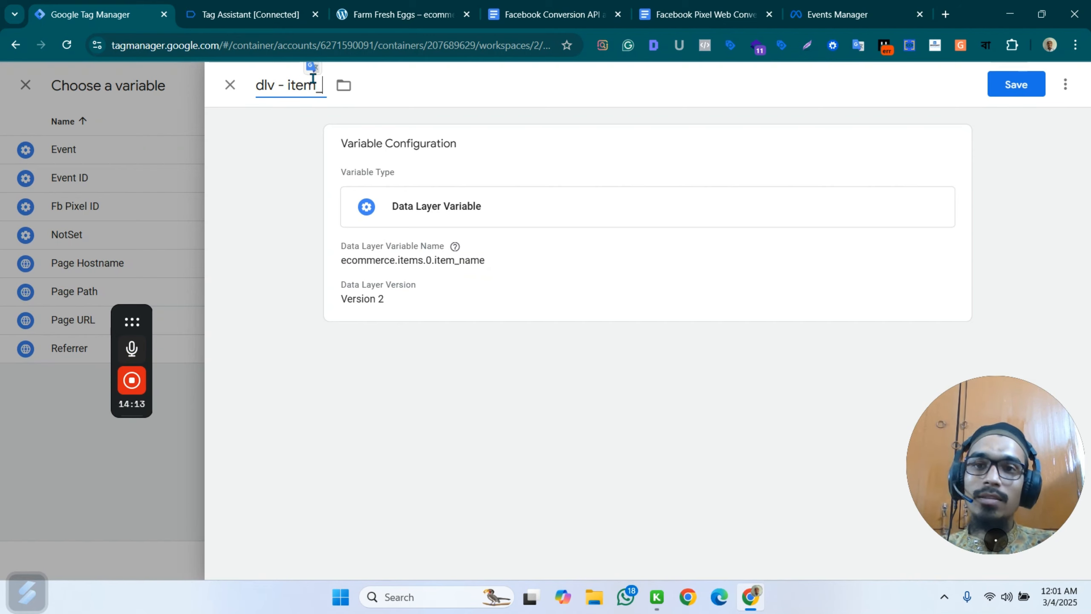
{"action": "type", "text": "_name"}
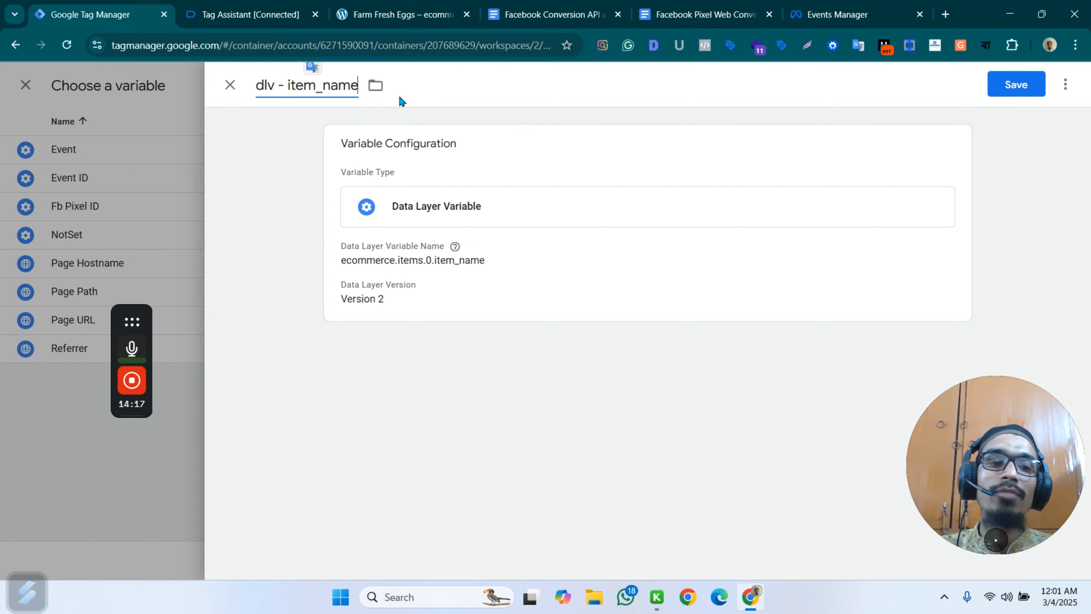
{"action": "left_click", "coordinate": [1033, 90]}
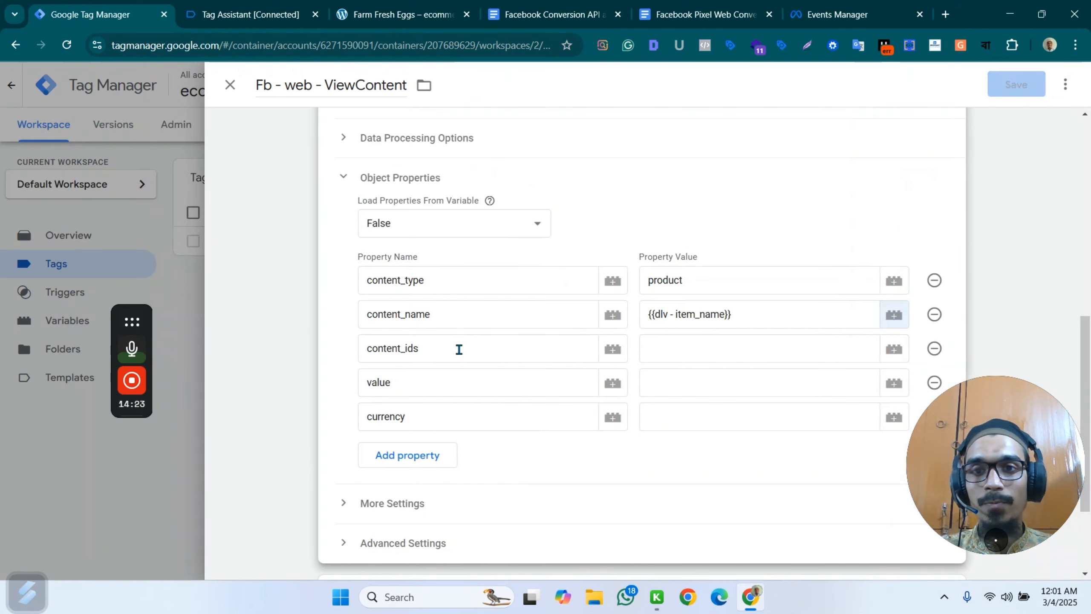
Start a new Data Layer Variable for the content_ids property value.
{"action": "left_click", "coordinate": [892, 350]}
{"action": "left_click", "coordinate": [1064, 86]}
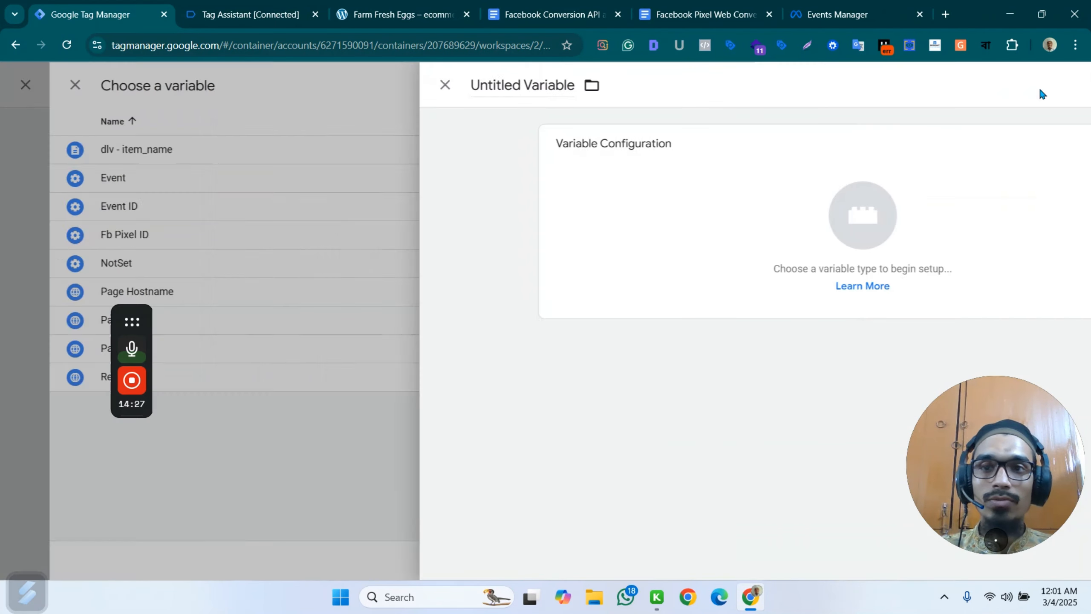
{"action": "left_click", "coordinate": [967, 149]}
{"action": "scroll", "coordinate": [835, 362], "scroll_direction": "down", "scroll_amount": 2}
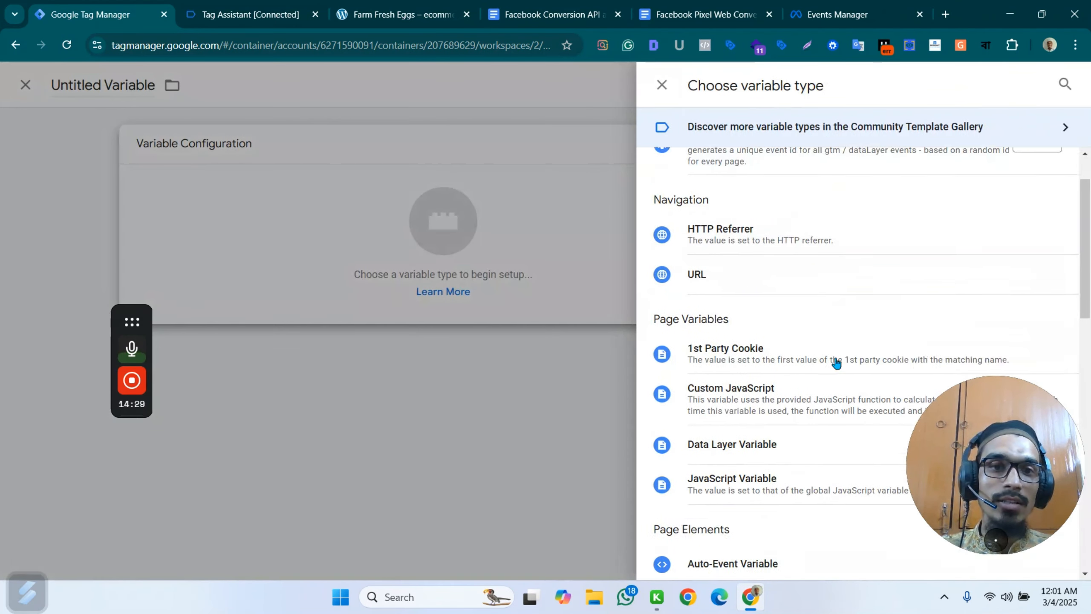
{"action": "scroll", "coordinate": [835, 362], "scroll_direction": "down", "scroll_amount": 4}
{"action": "left_click", "coordinate": [775, 224]}
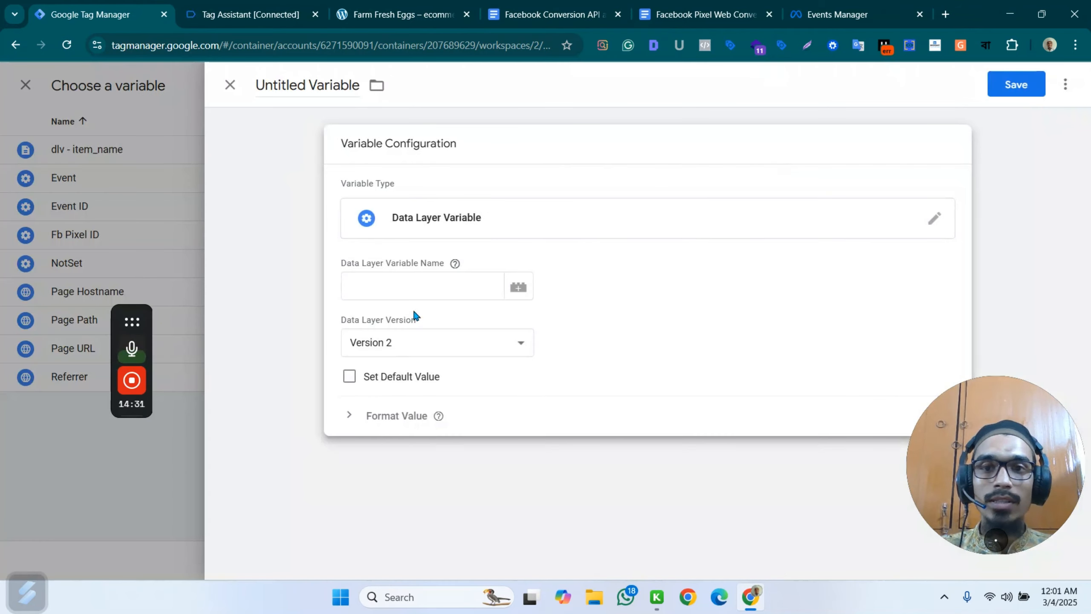
{"action": "left_click", "coordinate": [411, 290]}
Examine how the item fields nest under ecommerce and items in the view_item dataLayer push in Tag Assistant.
{"action": "left_click", "coordinate": [699, 4]}
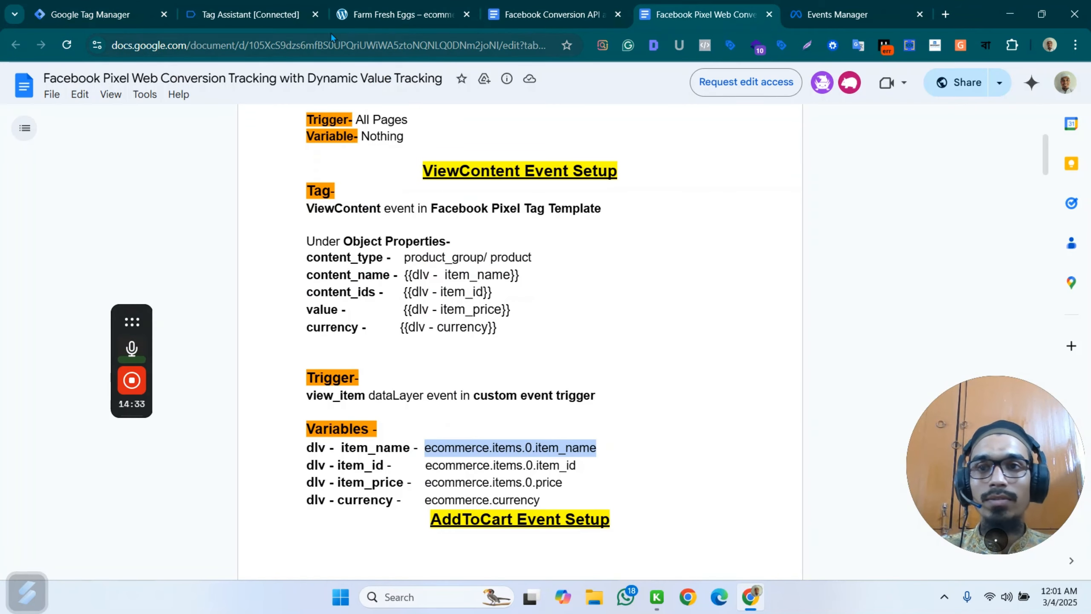
{"action": "left_click", "coordinate": [378, 12]}
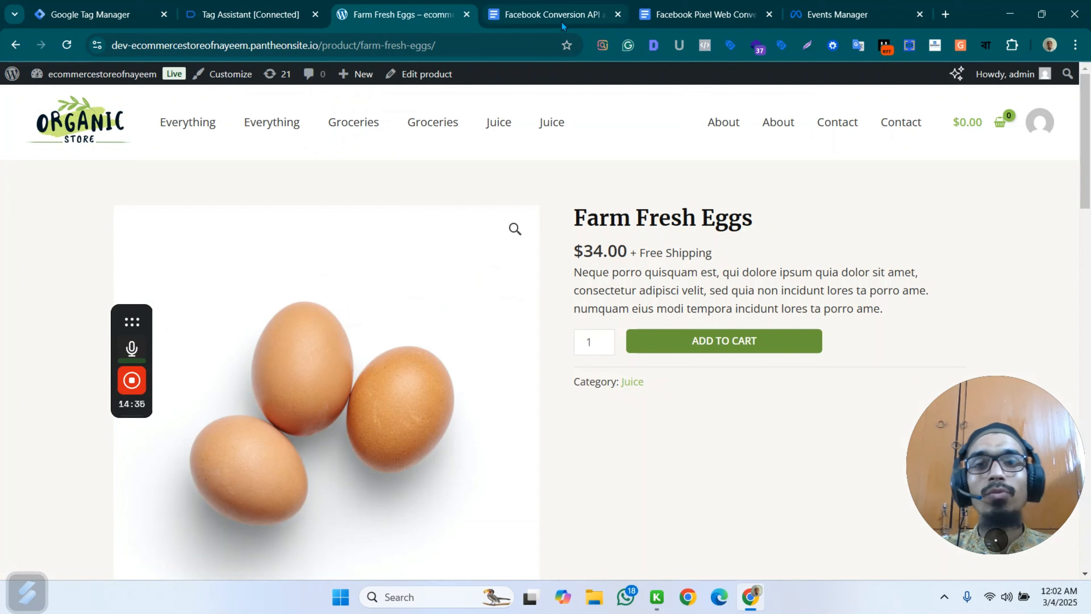
{"action": "left_click", "coordinate": [543, 14]}
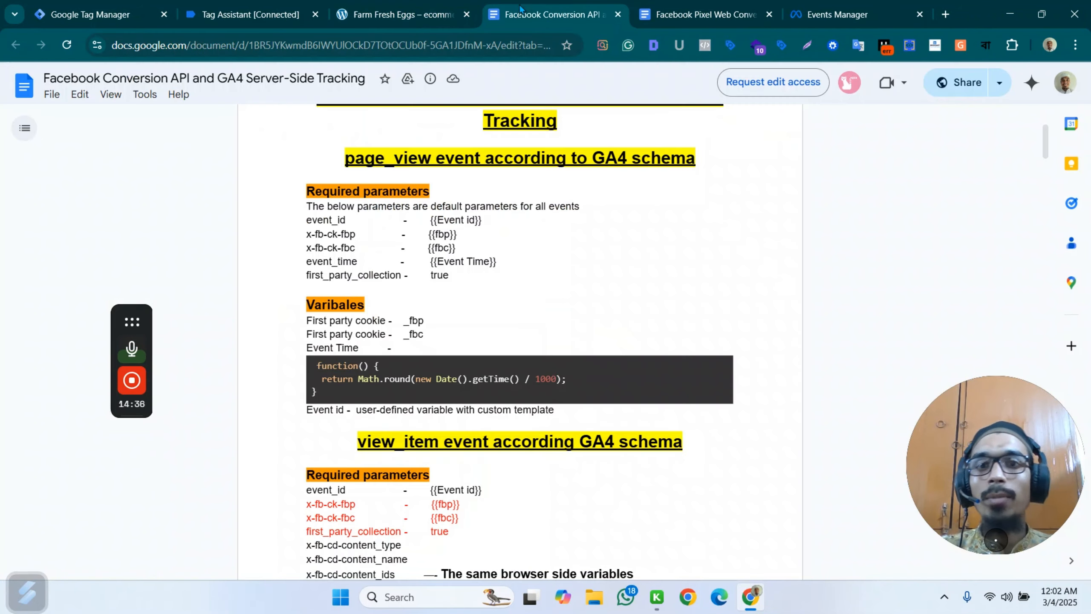
{"action": "left_click", "coordinate": [243, 12]}
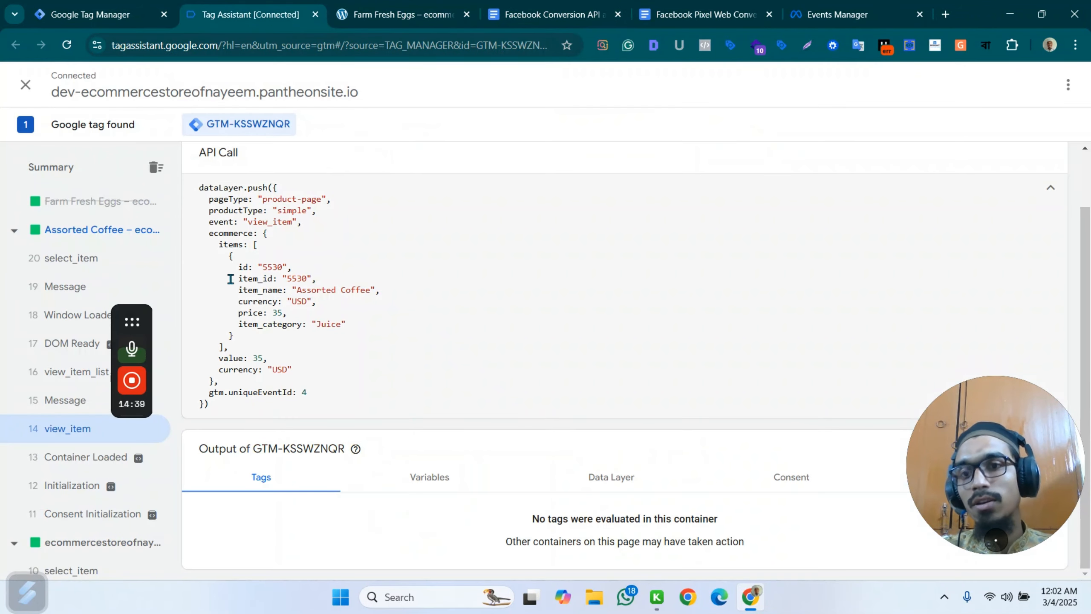
{"action": "left_click_drag", "start_coordinate": [208, 236], "coordinate": [271, 239]}
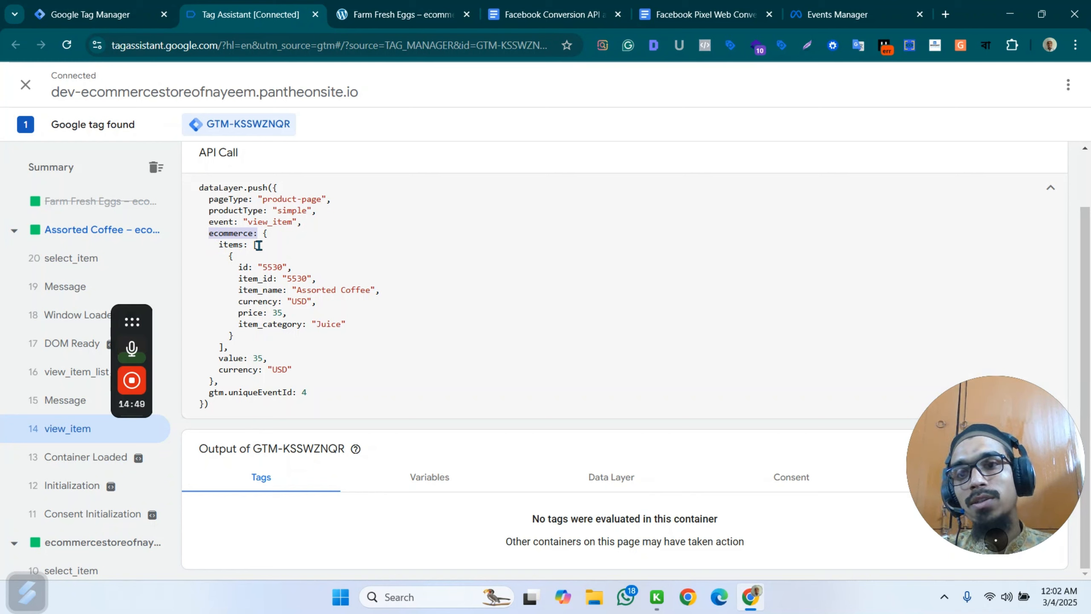
{"action": "left_click", "coordinate": [256, 245]}
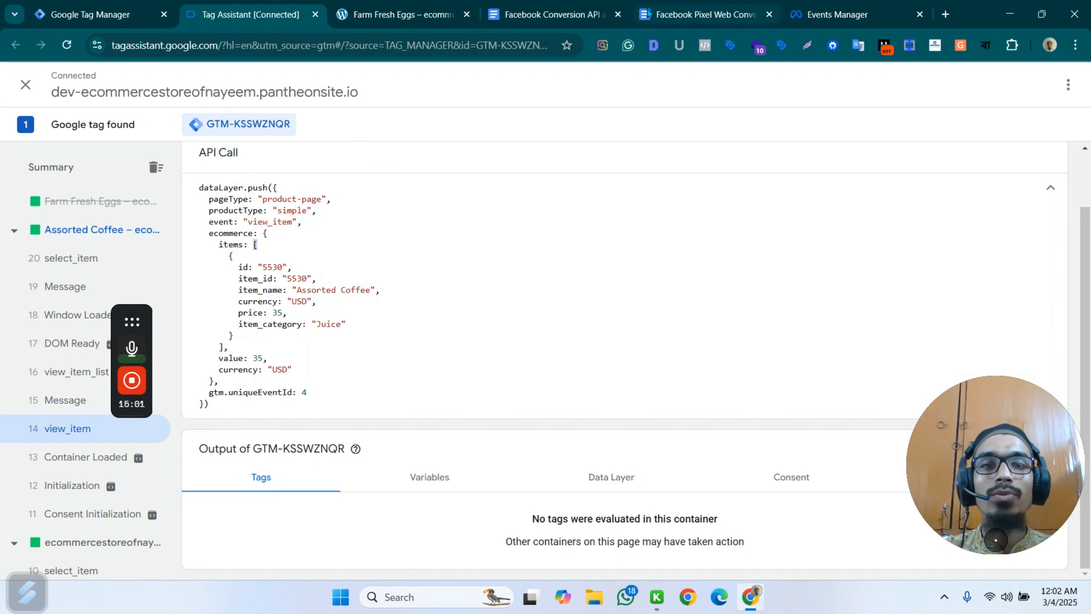
{"action": "left_click_drag", "start_coordinate": [240, 266], "coordinate": [356, 324]}
{"action": "left_click", "coordinate": [472, 292]}
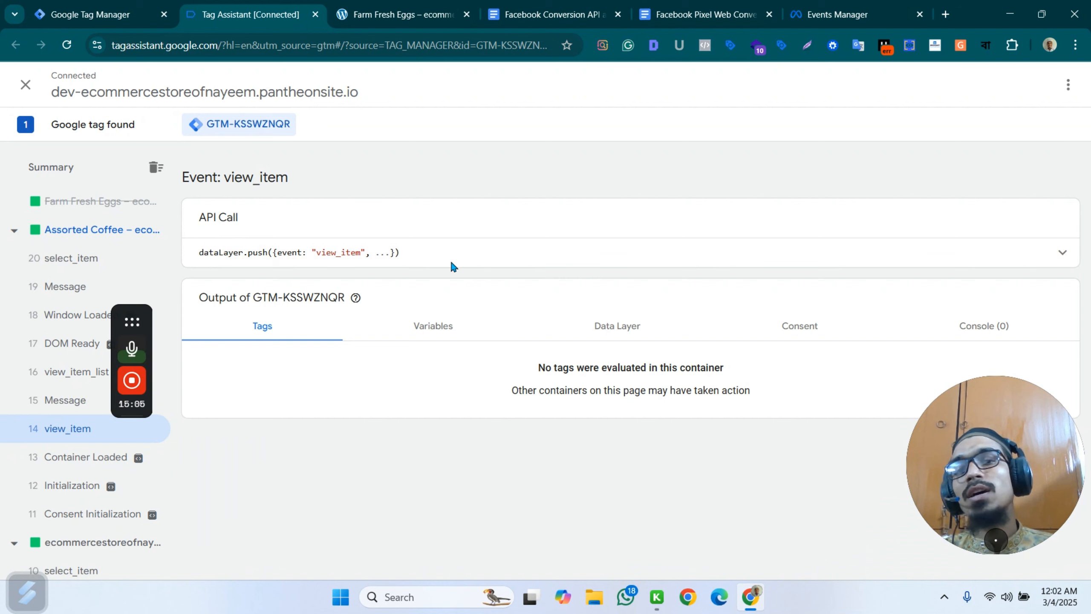
Copy ecommerce.items.0.item_id from the Facebook Pixel setup document into the new variable's data layer variable name.
{"action": "left_click", "coordinate": [399, 14]}
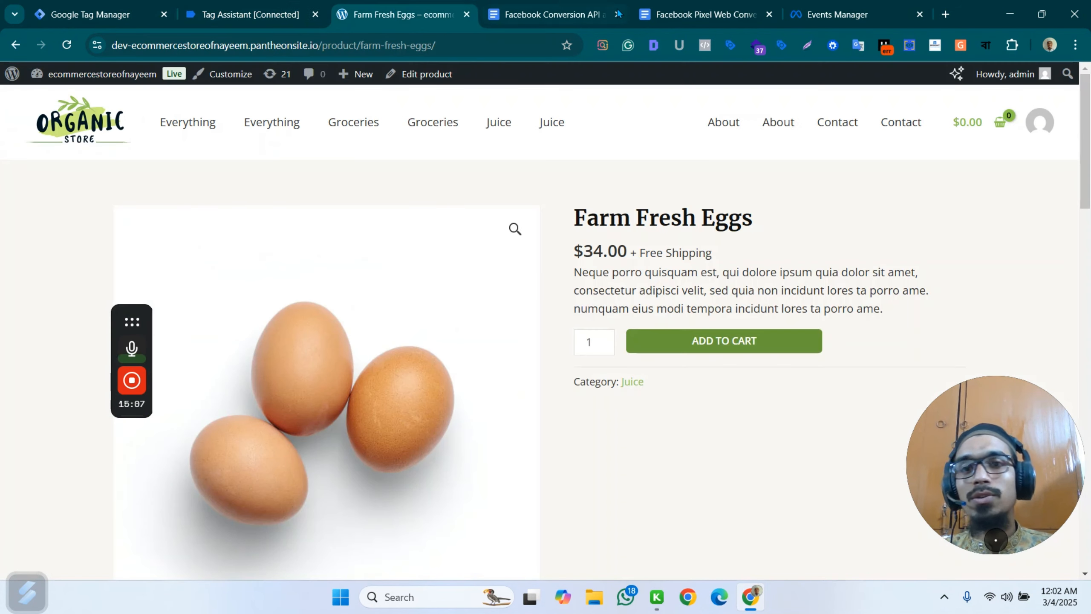
{"action": "left_click", "coordinate": [529, 16]}
{"action": "left_click", "coordinate": [705, 14]}
{"action": "scroll", "coordinate": [499, 373], "scroll_direction": "down", "scroll_amount": 3}
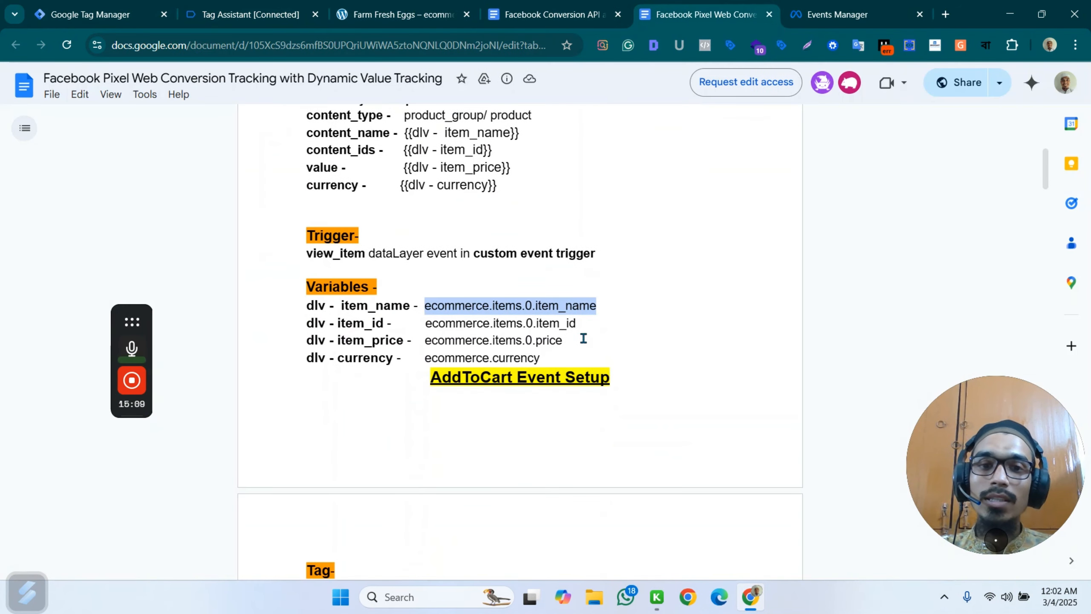
{"action": "left_click_drag", "start_coordinate": [578, 324], "coordinate": [429, 323]}
{"action": "key", "text": "ctrl+c"}
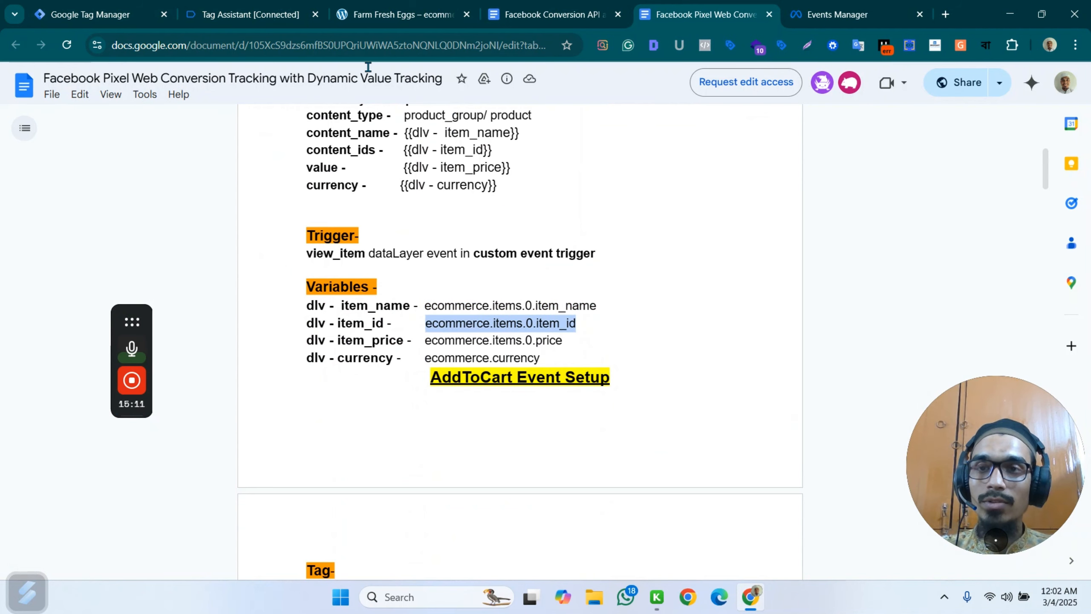
{"action": "left_click", "coordinate": [90, 15]}
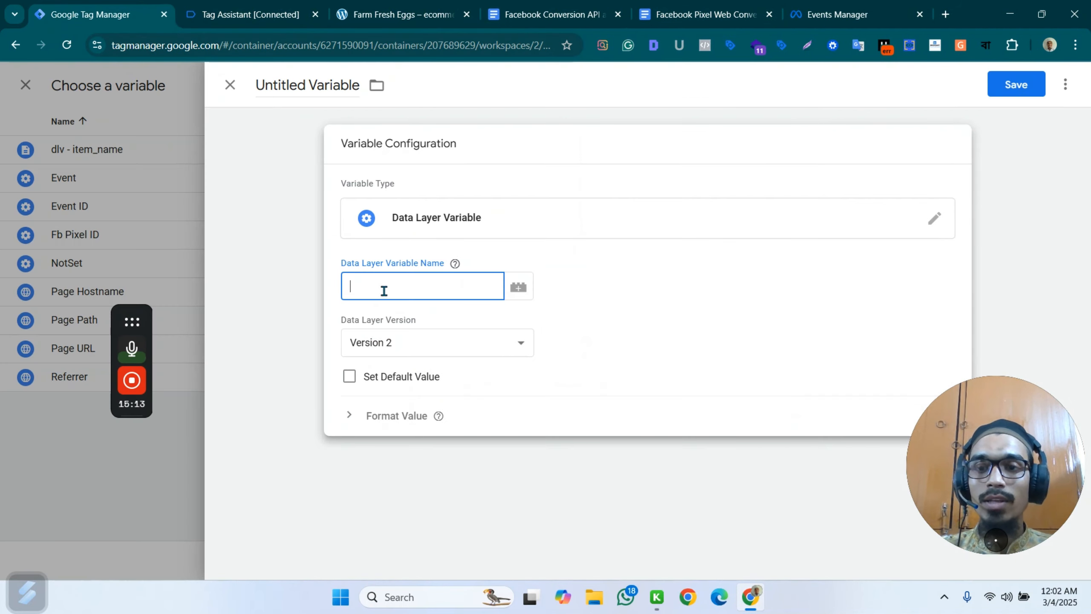
{"action": "key", "text": "ctrl+v"}
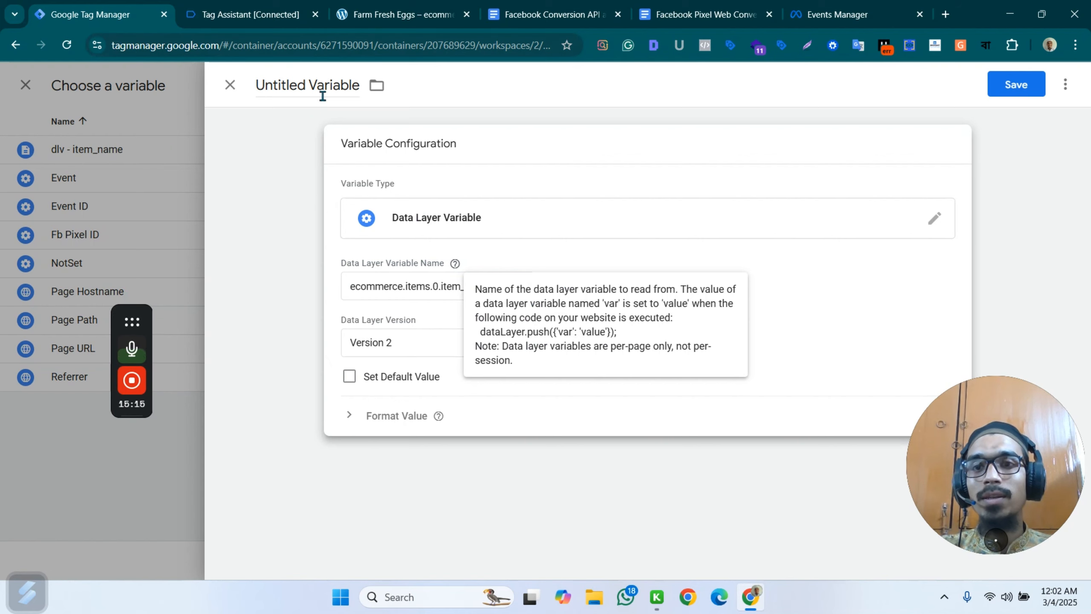
Name the variable dlv - item_id and save it as the content_ids value.
{"action": "double_click", "coordinate": [323, 96]}
{"action": "key", "text": "ctrl+a"}
{"action": "type", "text": "d"}
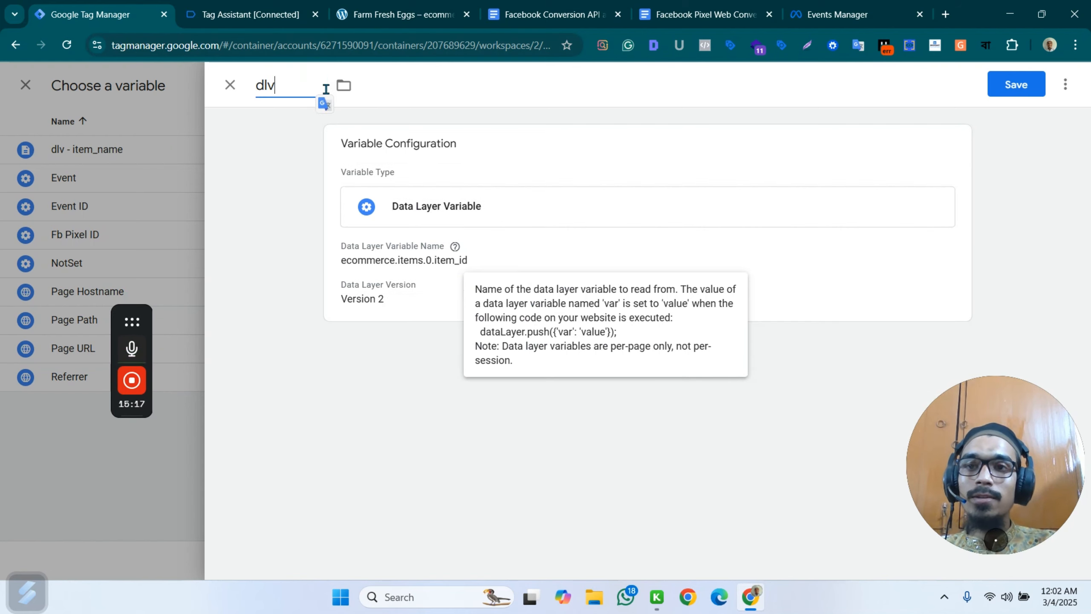
{"action": "type", "text": "lv "}
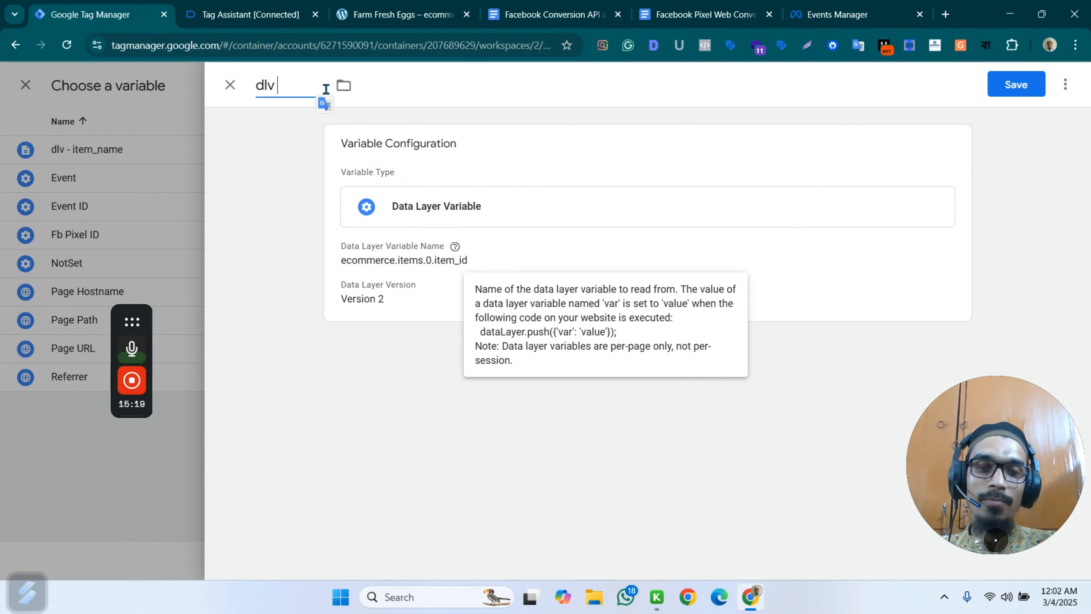
{"action": "type", "text": "- item"}
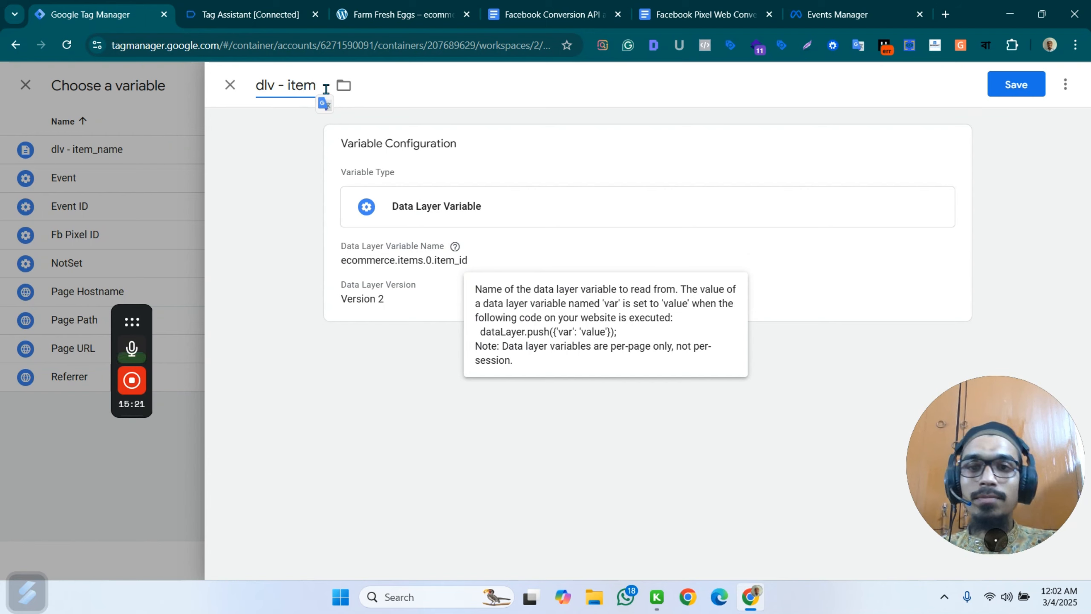
{"action": "type", "text": "_id"}
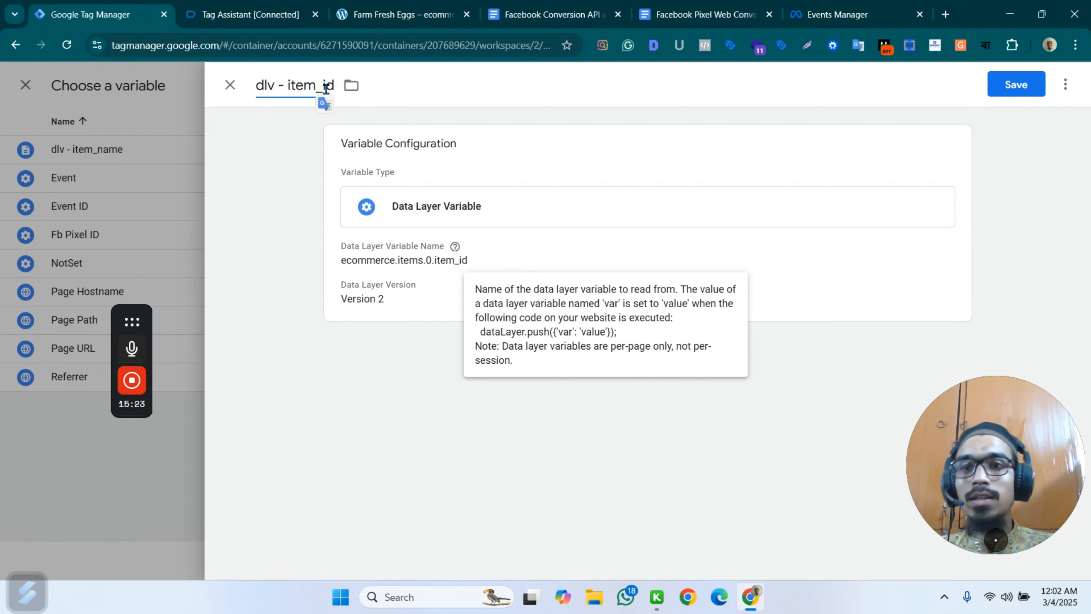
{"action": "left_click", "coordinate": [1018, 85]}
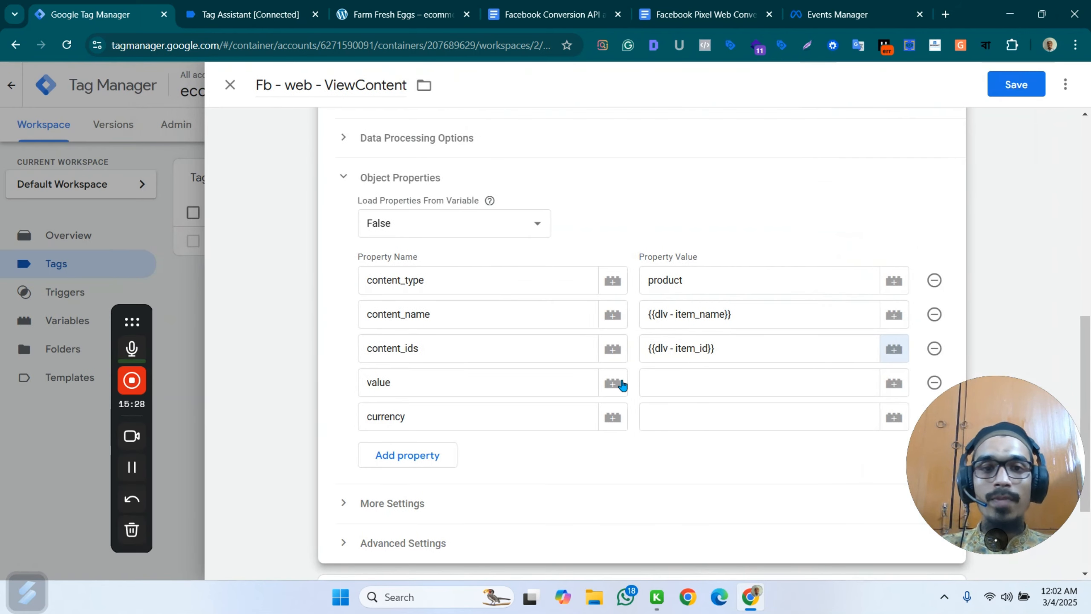
Start a new Data Layer Variable for the value property of the ViewContent tag.
{"action": "left_click", "coordinate": [894, 383]}
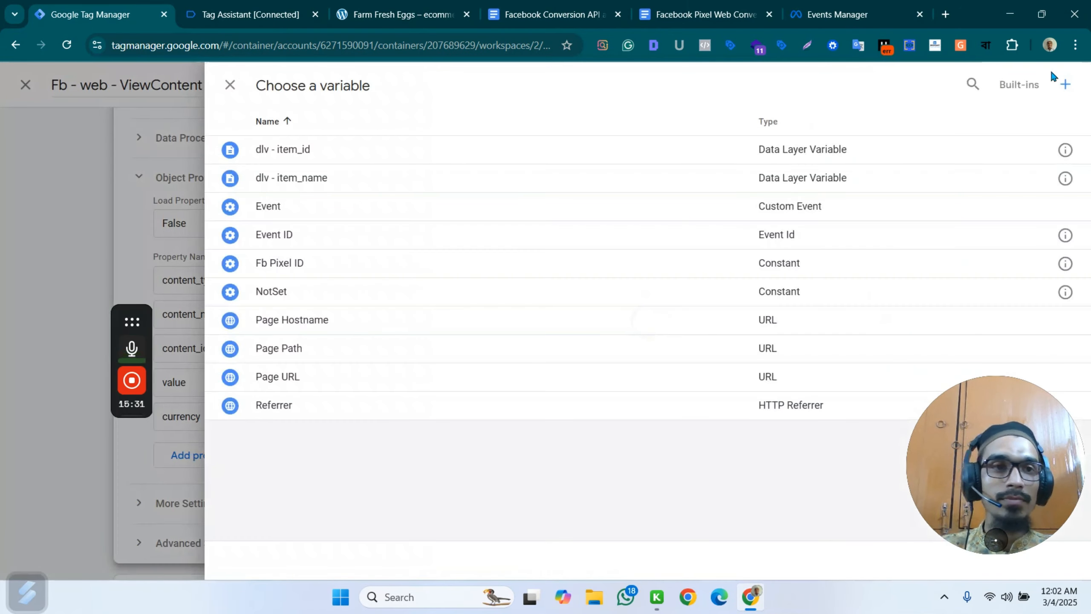
{"action": "left_click", "coordinate": [1059, 83]}
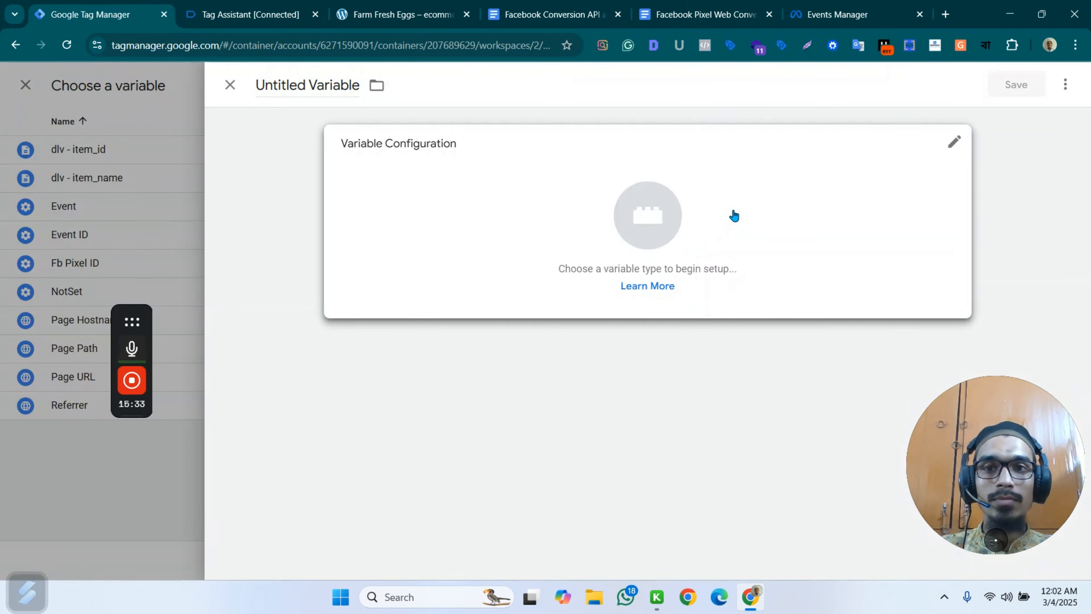
{"action": "left_click", "coordinate": [790, 202]}
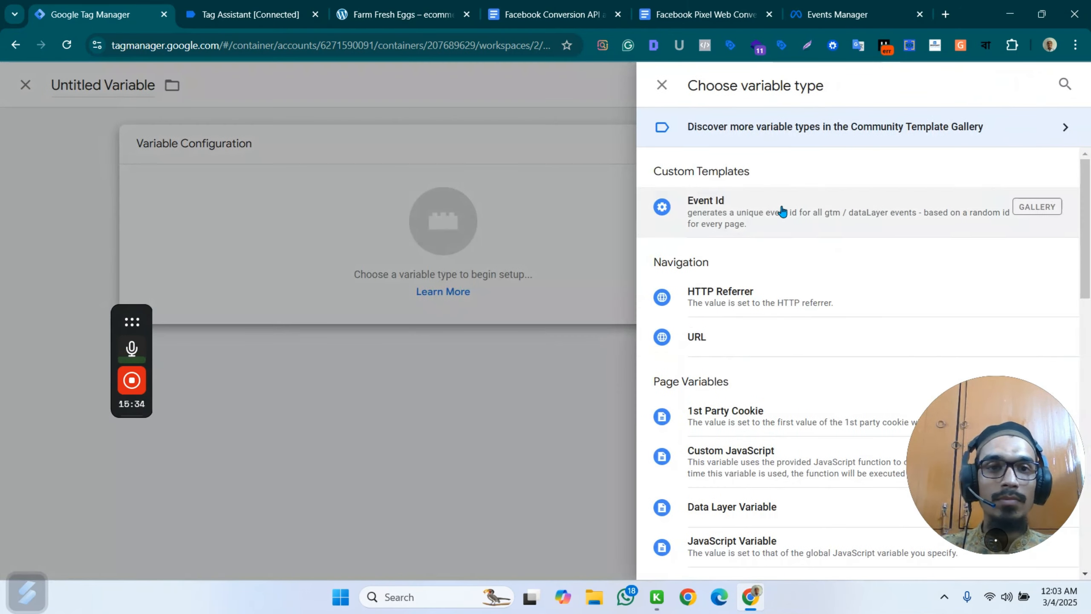
{"action": "left_click", "coordinate": [753, 508]}
Name the new data layer variable dlv - value (single).
{"action": "double_click", "coordinate": [316, 86]}
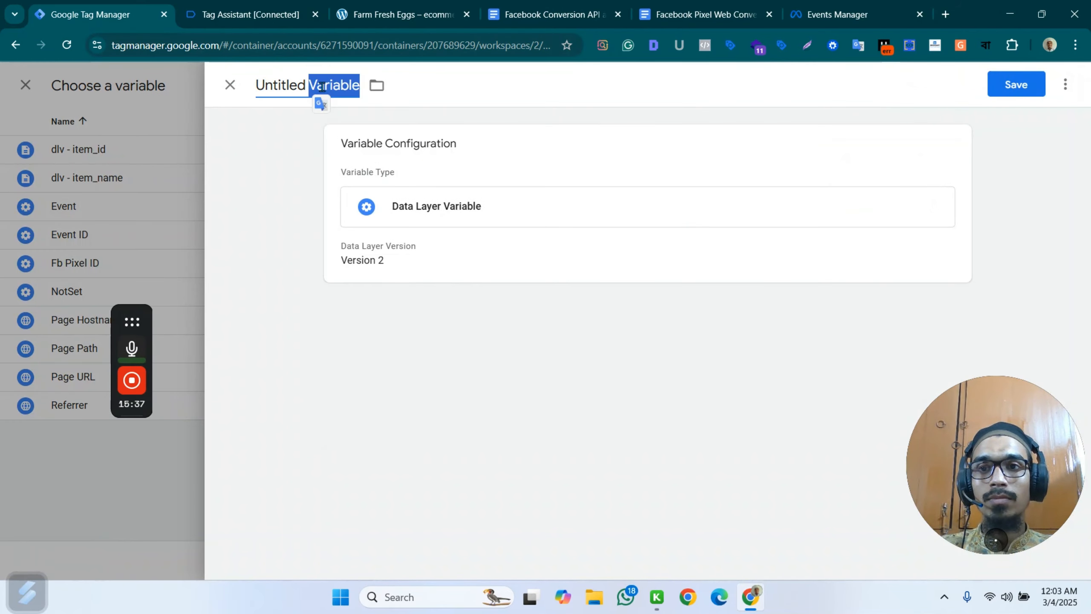
{"action": "key", "text": "ctrl+a"}
{"action": "type", "text": "dlv - value "}
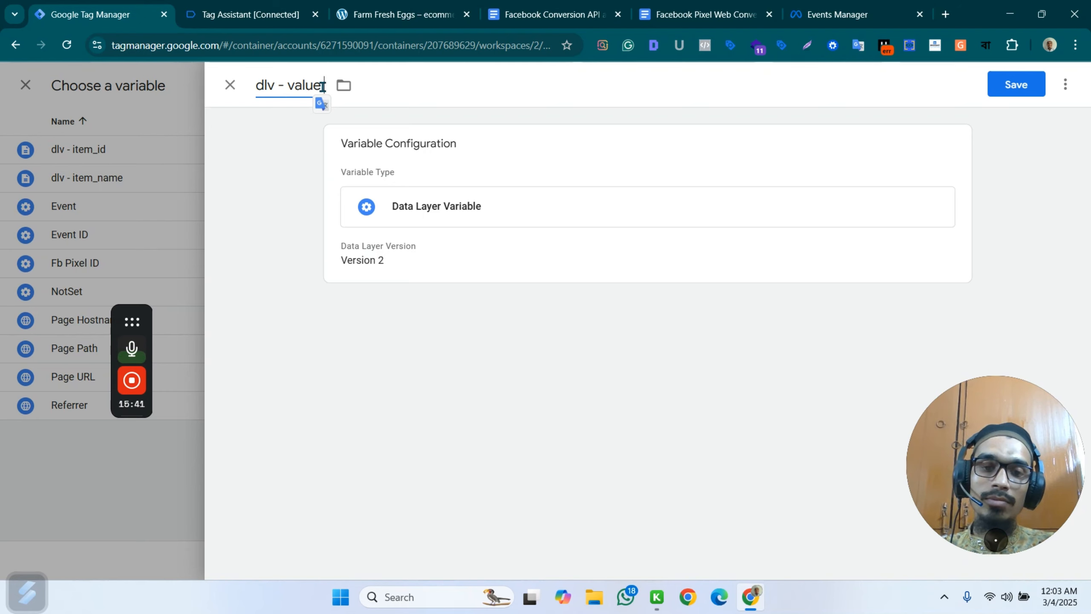
{"action": "type", "text": "(si"}
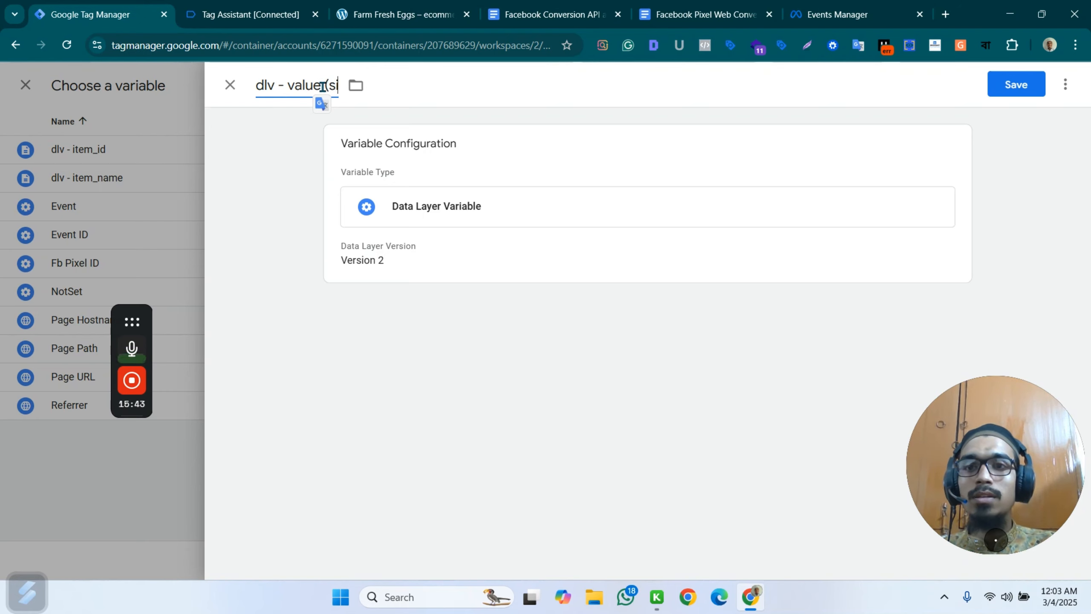
{"action": "type", "text": "ngle)"}
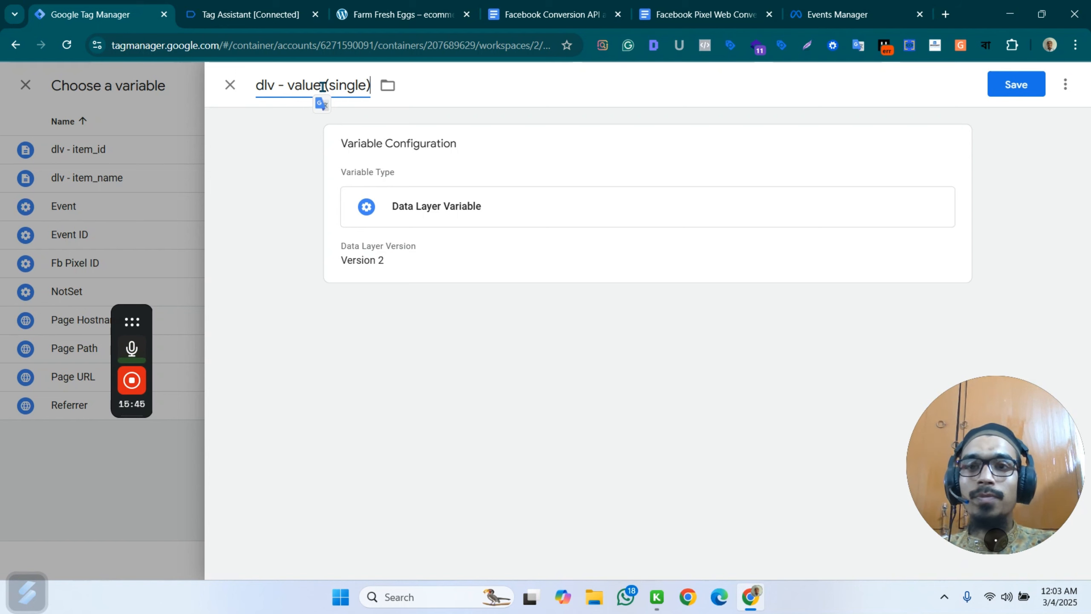
{"action": "left_click", "coordinate": [323, 86]}
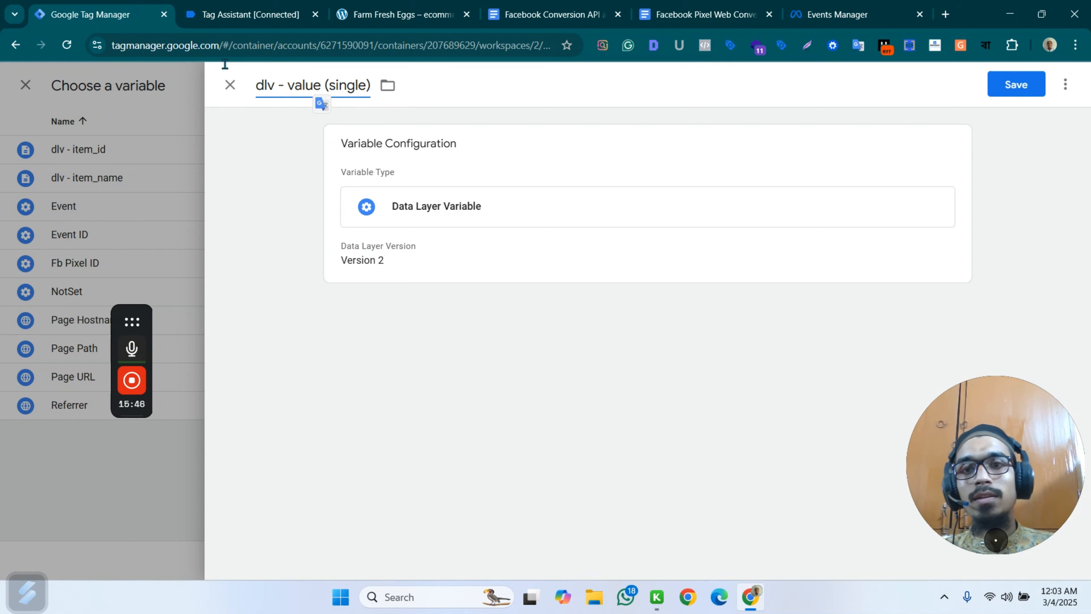
Copy ecommerce.items.0.price from the Facebook Pixel setup document into the data layer variable name and save the variable as the value property's value.
{"action": "left_click", "coordinate": [697, 13]}
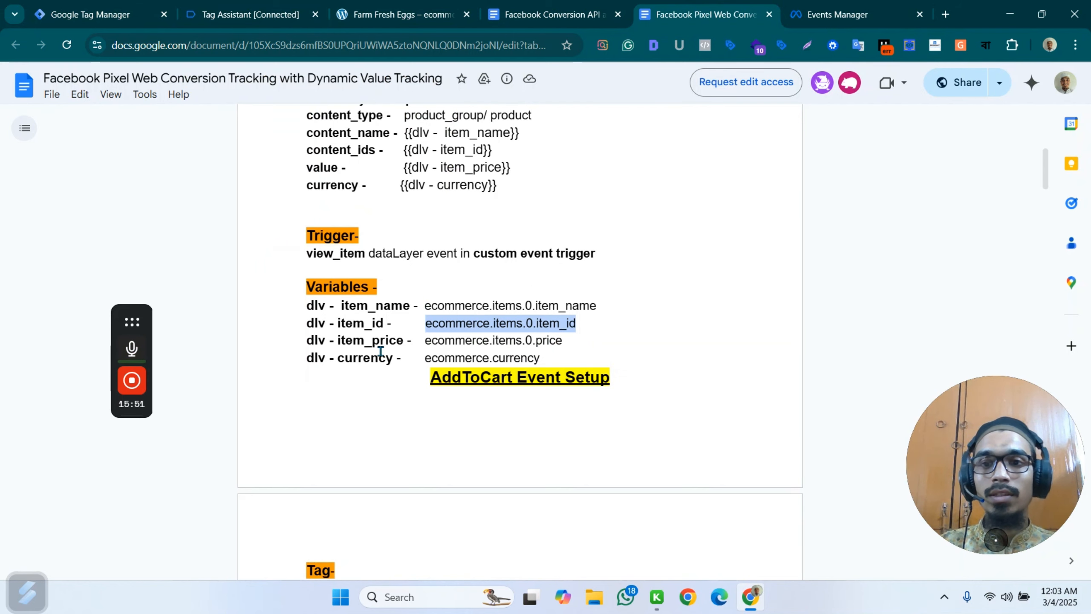
{"action": "scroll", "coordinate": [310, 329], "scroll_direction": "up", "scroll_amount": 2}
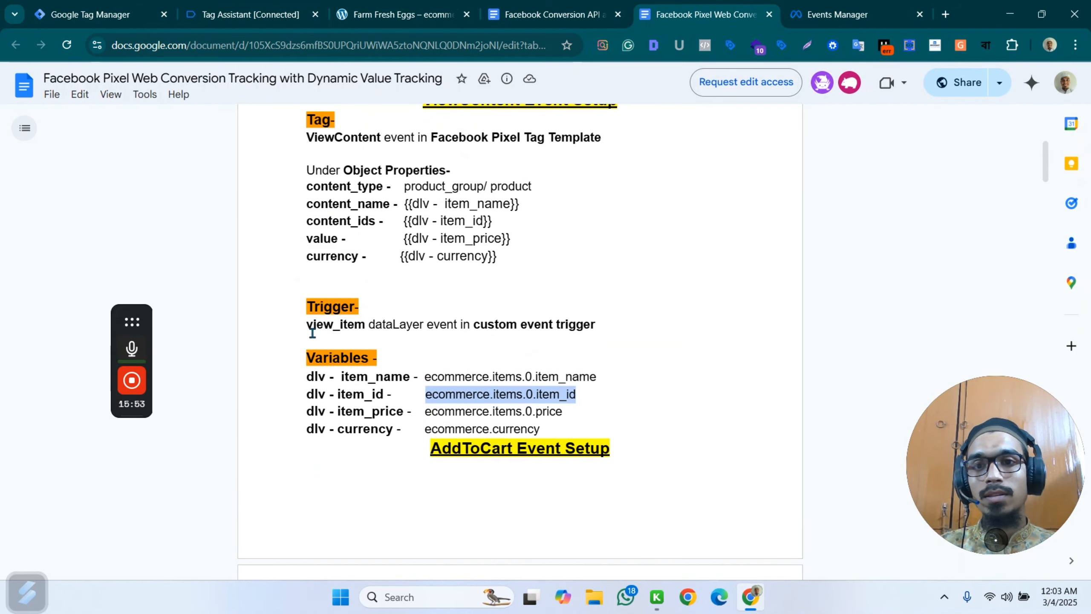
{"action": "scroll", "coordinate": [424, 288], "scroll_direction": "down", "scroll_amount": 2}
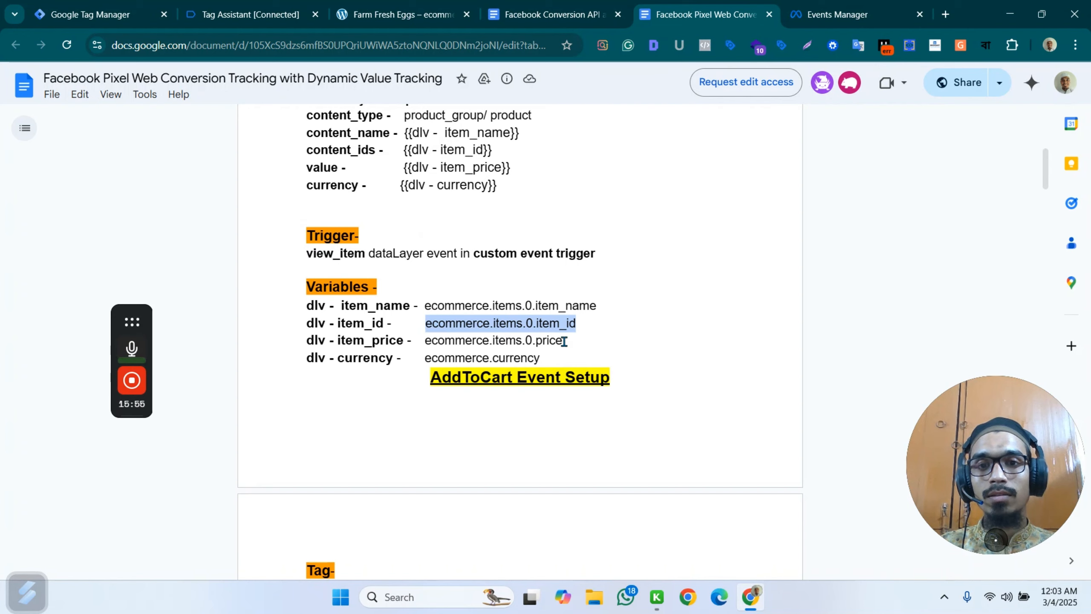
{"action": "left_click_drag", "start_coordinate": [564, 341], "coordinate": [425, 344]}
{"action": "key", "text": "ctrl+c"}
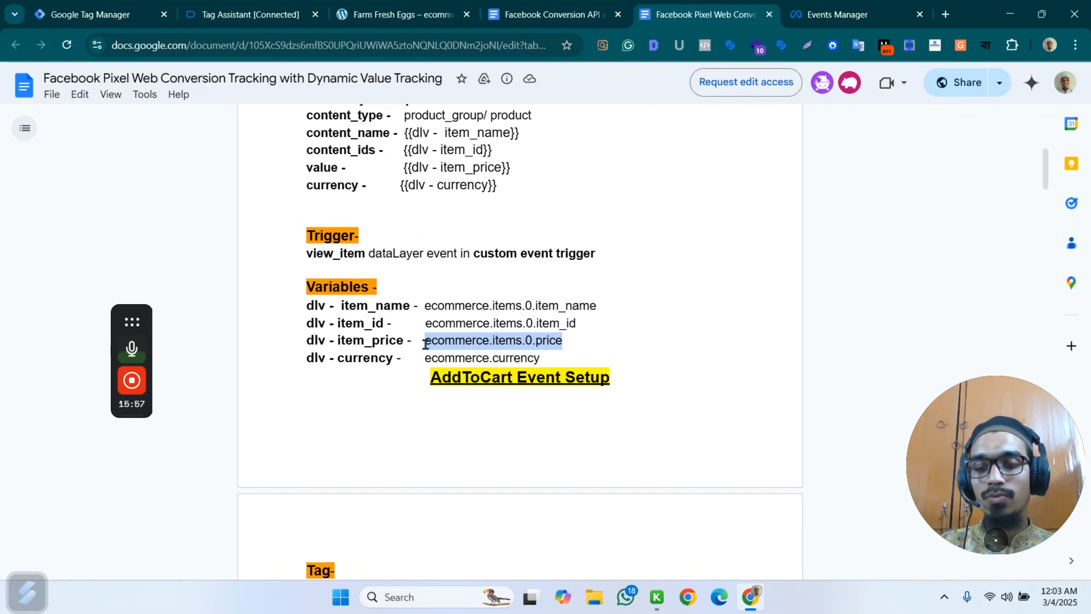
{"action": "left_click", "coordinate": [131, 8]}
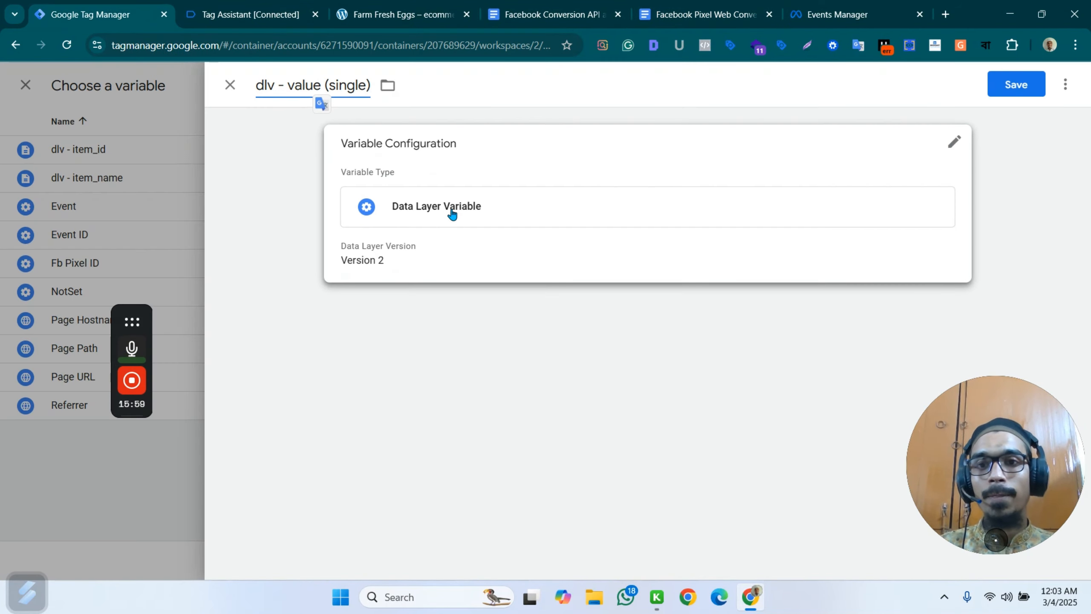
{"action": "left_click", "coordinate": [593, 212]}
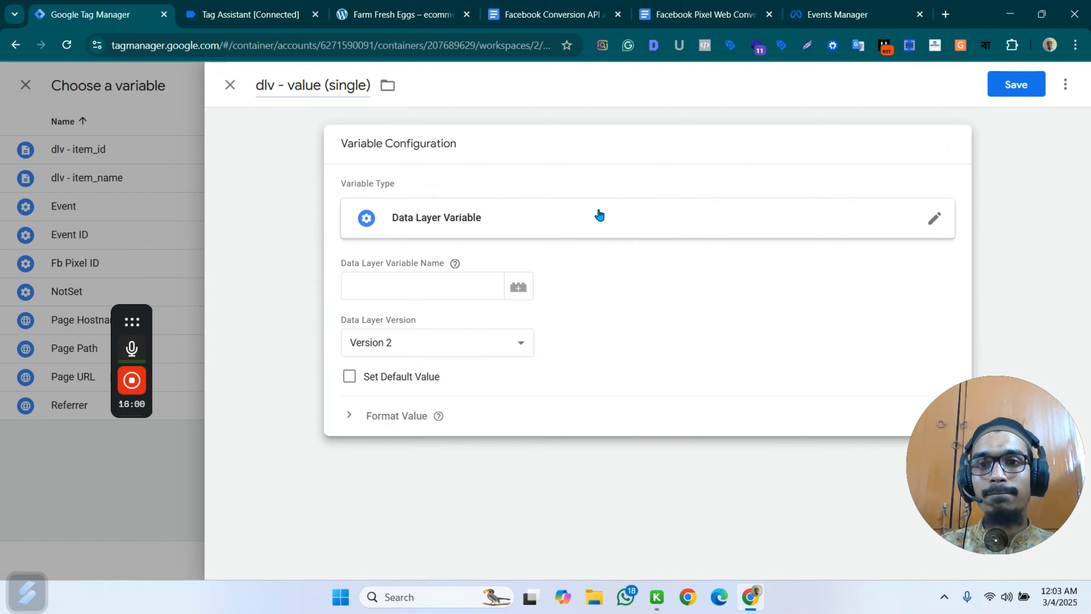
{"action": "left_click", "coordinate": [404, 280]}
{"action": "key", "text": "ctrl+v"}
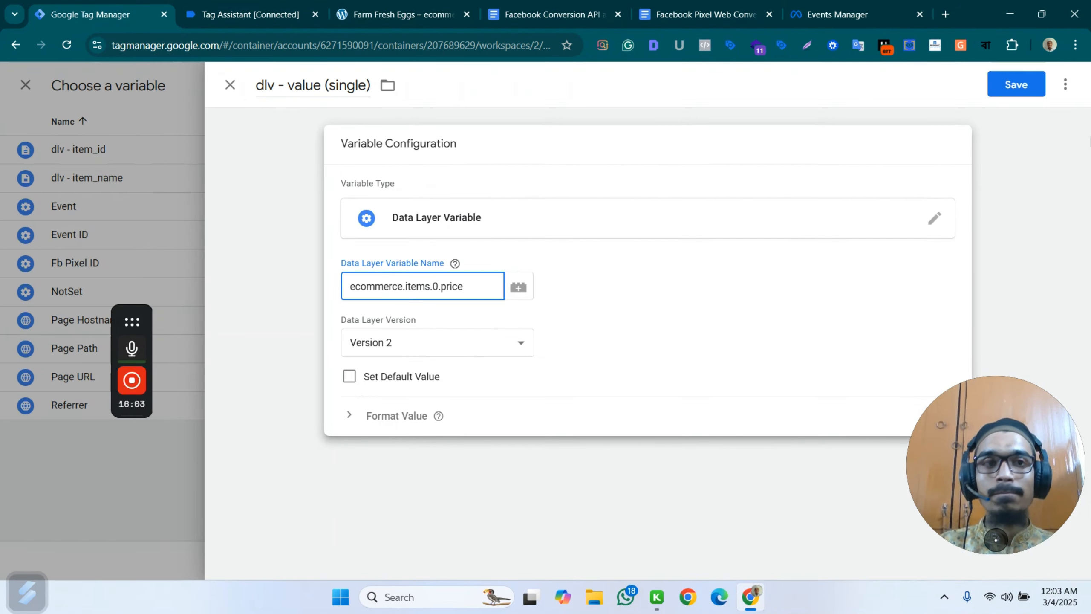
{"action": "left_click", "coordinate": [1023, 85]}
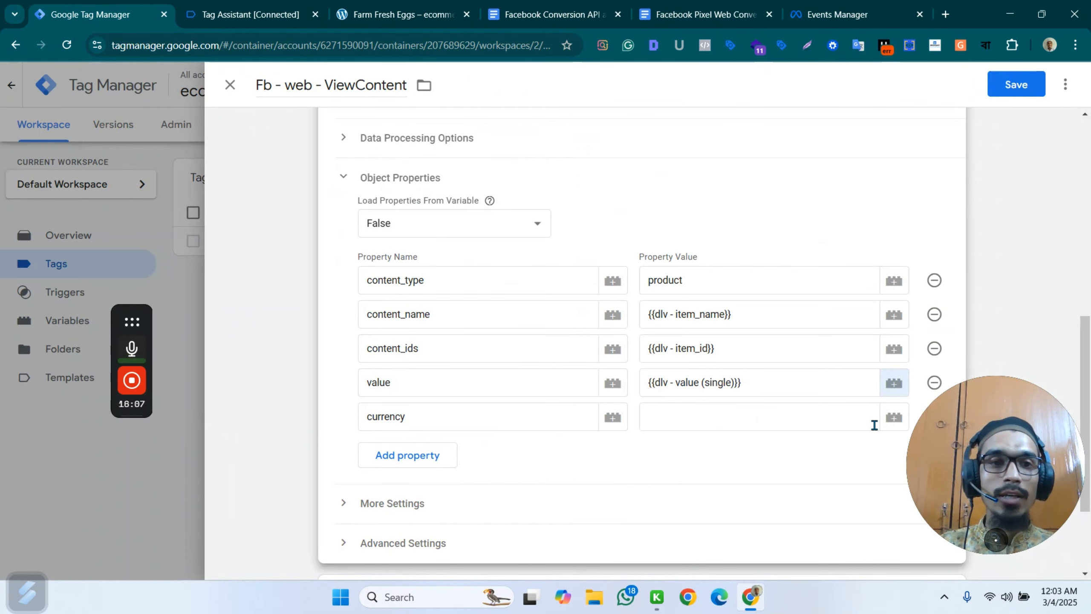
Open the variable choice for the currency property and examine where currency nests in the view_item dataLayer push and the Facebook Pixel setup document.
{"action": "left_click", "coordinate": [894, 417]}
{"action": "left_click", "coordinate": [209, 5]}
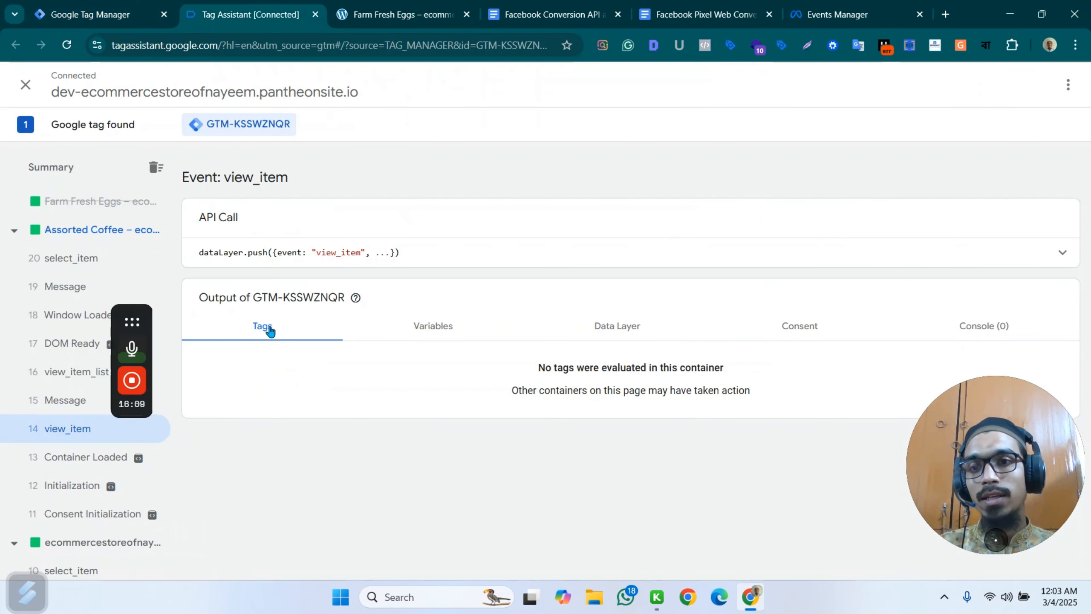
{"action": "left_click", "coordinate": [428, 256]}
{"action": "left_click_drag", "start_coordinate": [238, 331], "coordinate": [350, 394]}
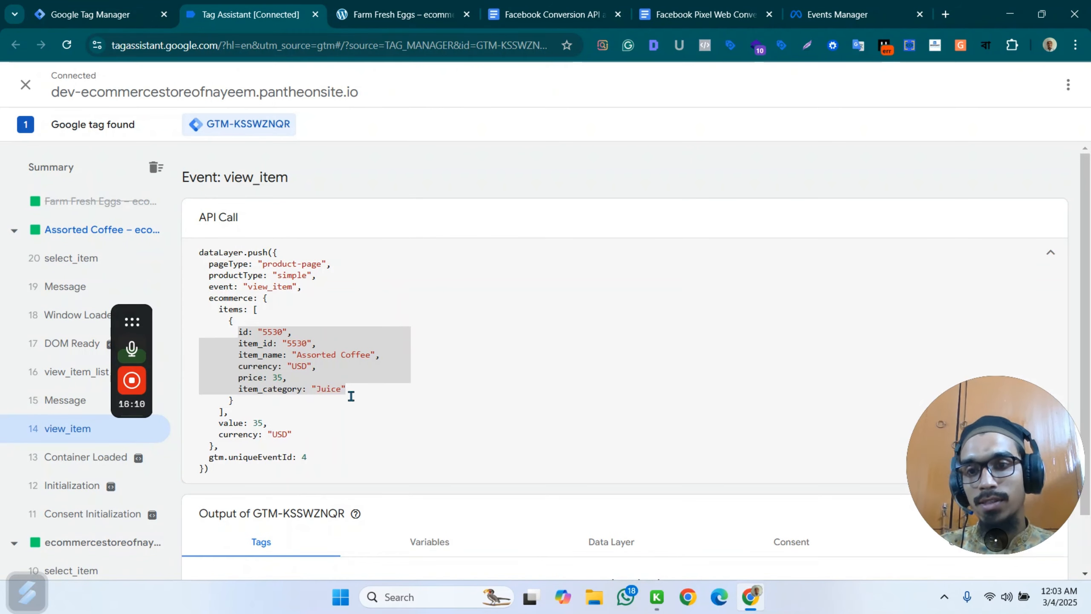
{"action": "left_click", "coordinate": [263, 434]}
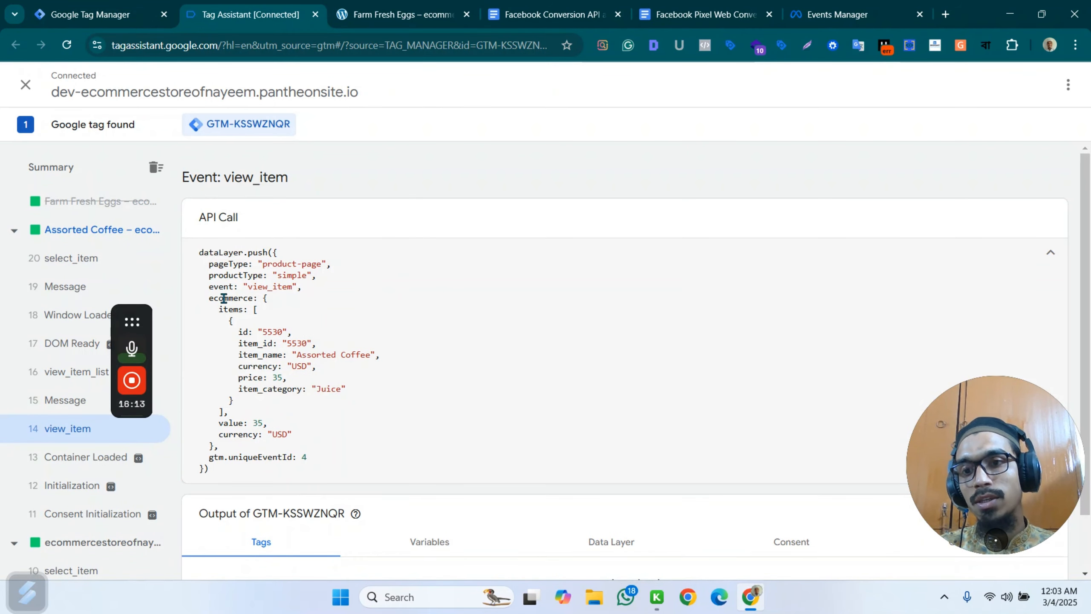
{"action": "left_click", "coordinate": [548, 14]}
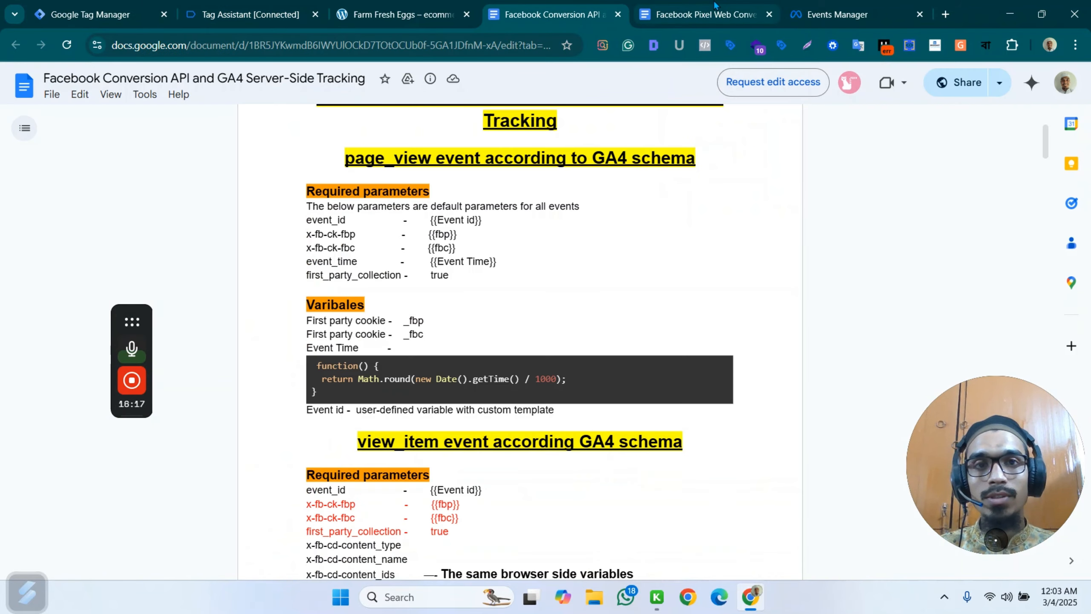
{"action": "key", "text": "ctrl+Tab"}
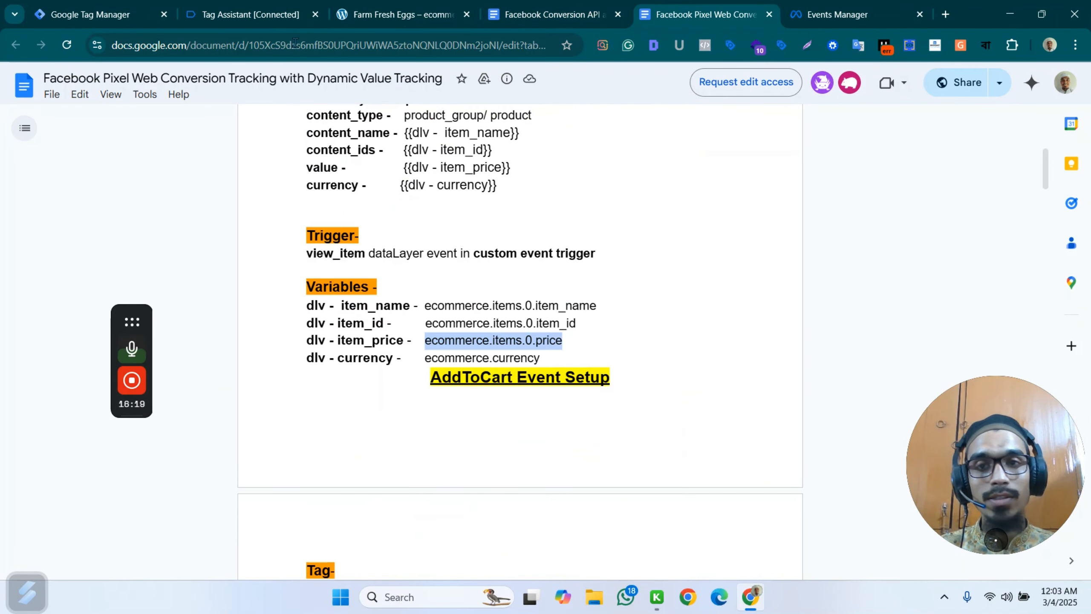
{"action": "left_click", "coordinate": [99, 14]}
{"action": "left_click", "coordinate": [235, 14]}
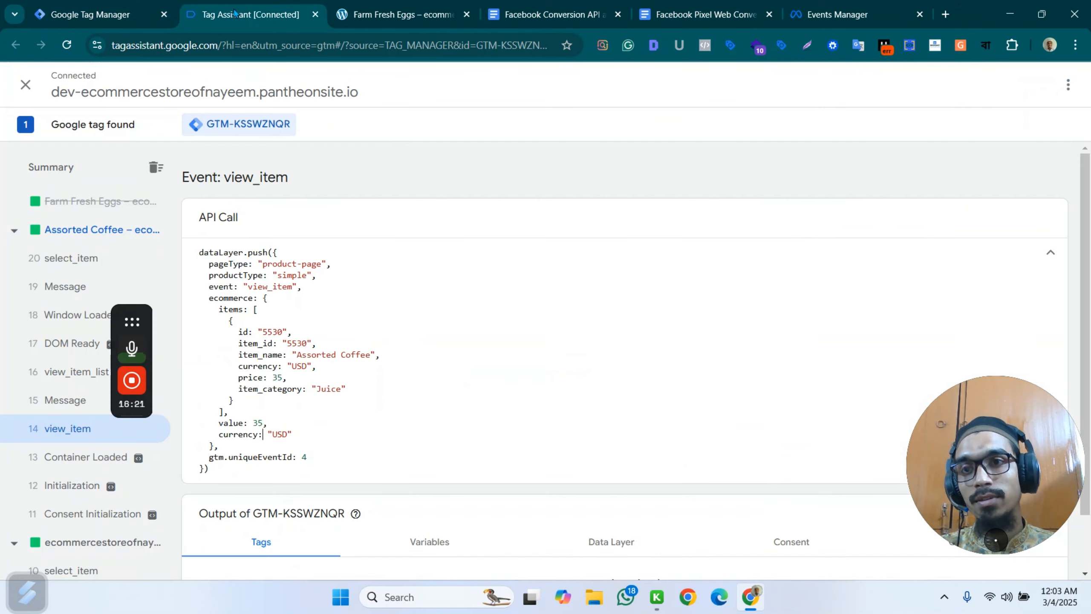
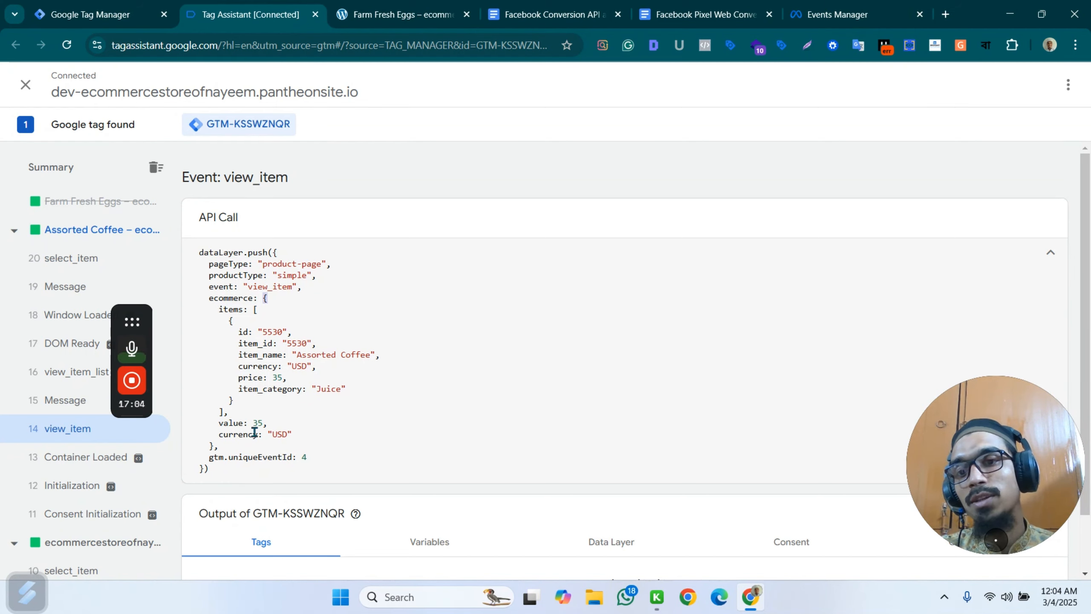
Create a Data Layer Variable for the currency property, copying ecommerce.currency from the Facebook Pixel setup document as its data layer variable name.
{"action": "left_click", "coordinate": [554, 14]}
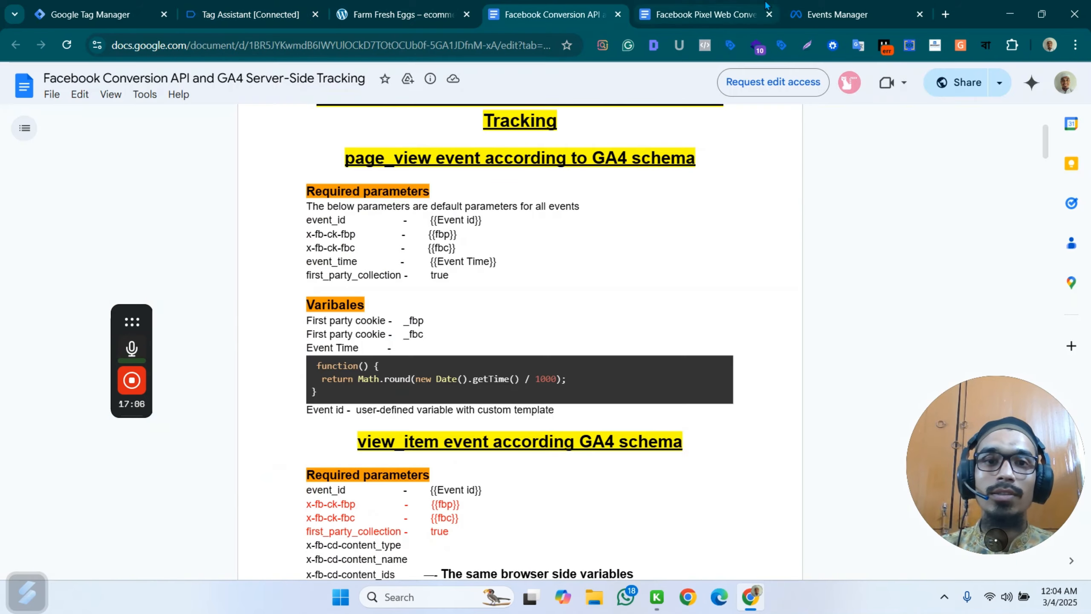
{"action": "left_click", "coordinate": [765, 6]}
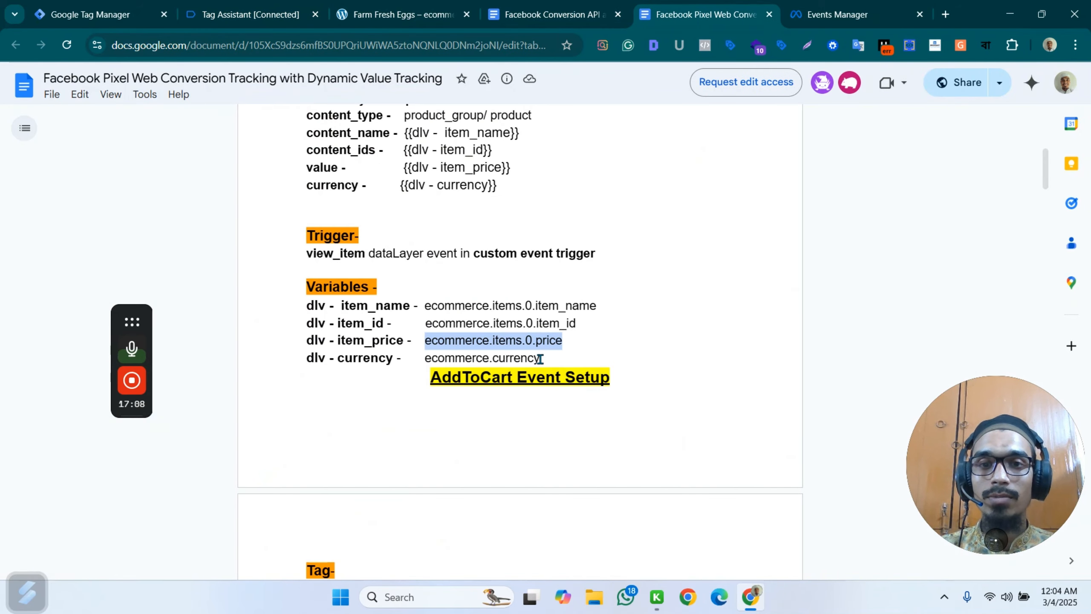
{"action": "left_click_drag", "start_coordinate": [540, 359], "coordinate": [423, 362]}
{"action": "key", "text": "ctrl+c"}
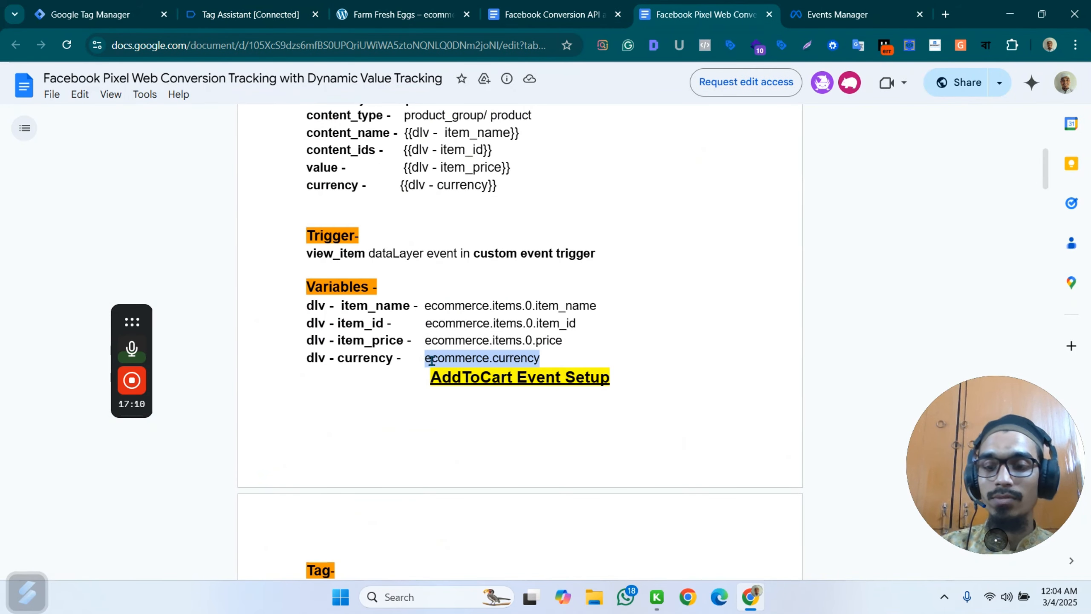
{"action": "left_click", "coordinate": [91, 15]}
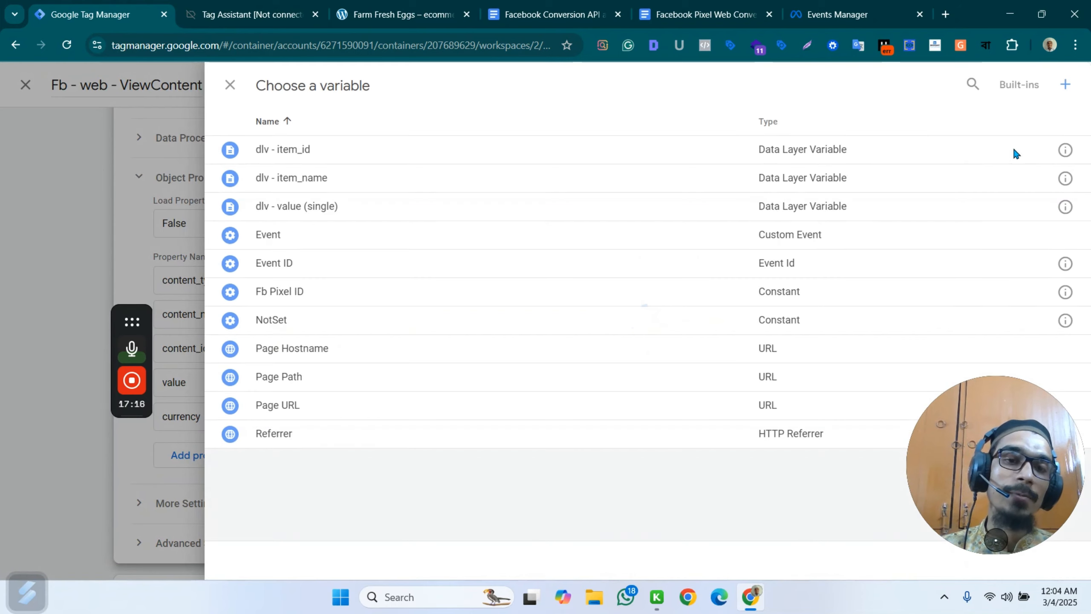
{"action": "left_click", "coordinate": [1067, 84]}
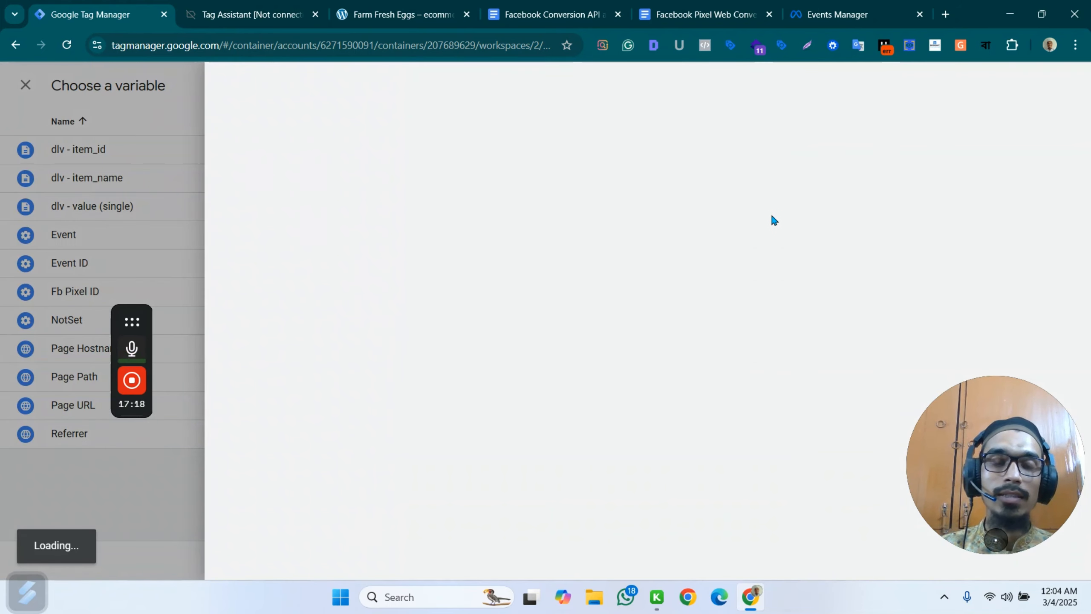
{"action": "left_click", "coordinate": [649, 227]}
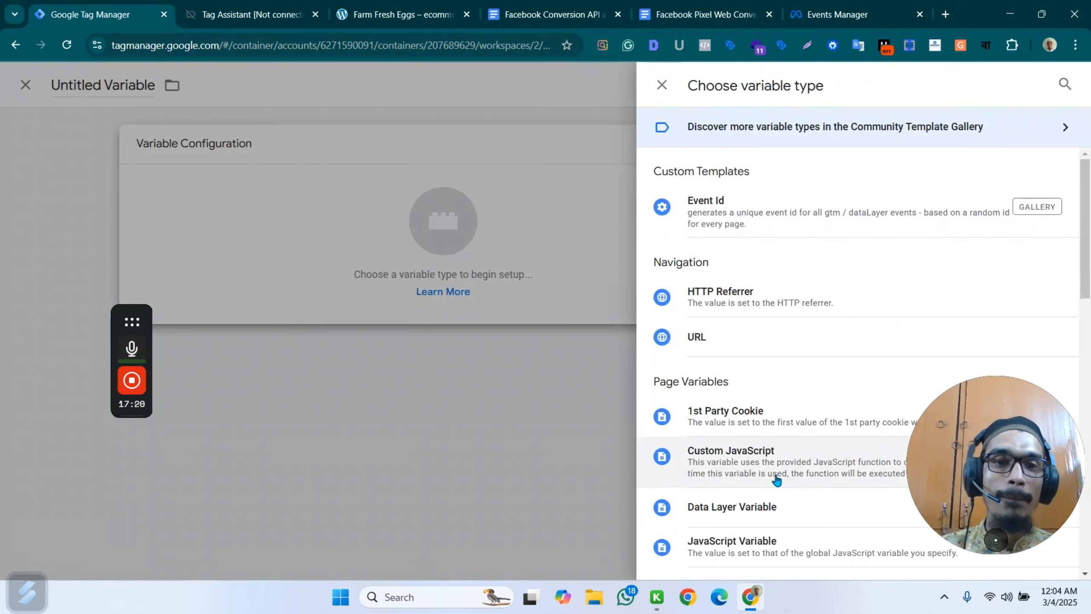
{"action": "left_click", "coordinate": [773, 506]}
{"action": "left_click", "coordinate": [421, 284]}
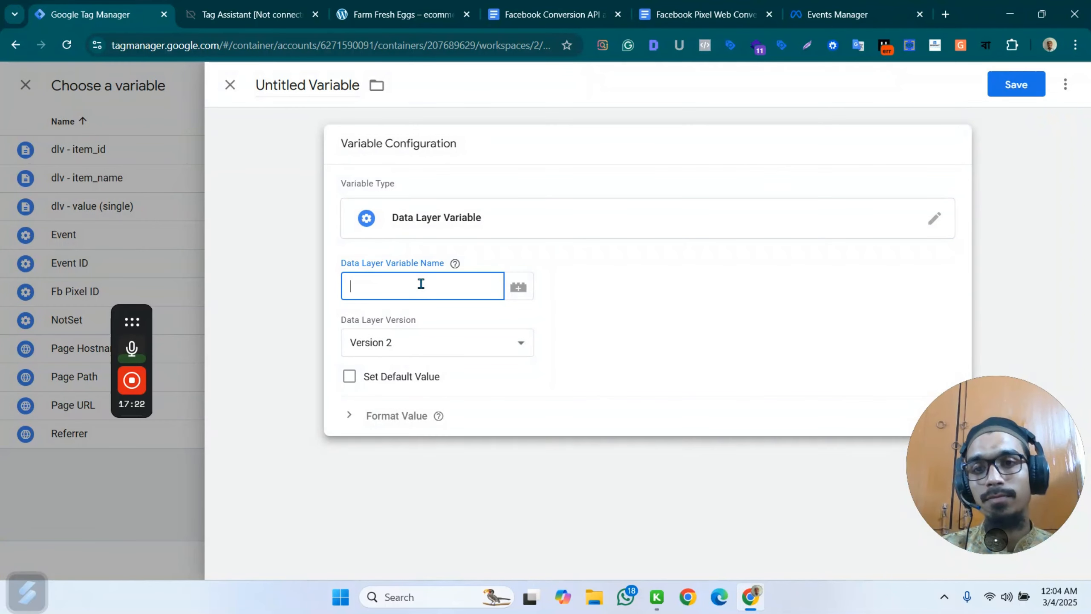
{"action": "key", "text": "ctrl+v"}
Name the variable dlv - currency and save it as the currency property's value in the ViewContent tag.
{"action": "left_click", "coordinate": [303, 84]}
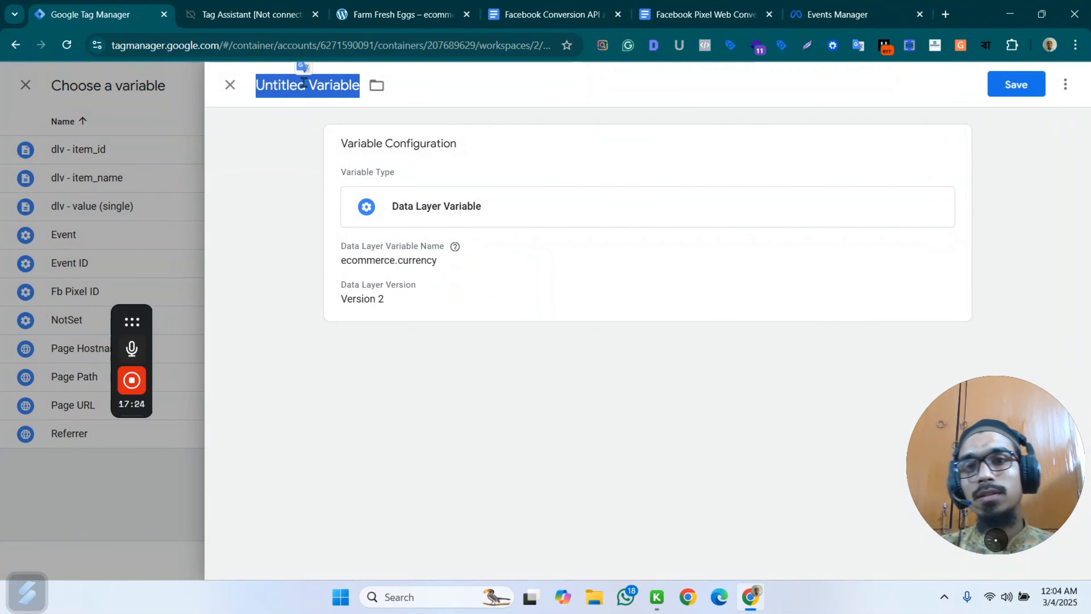
{"action": "type", "text": "dlv"}
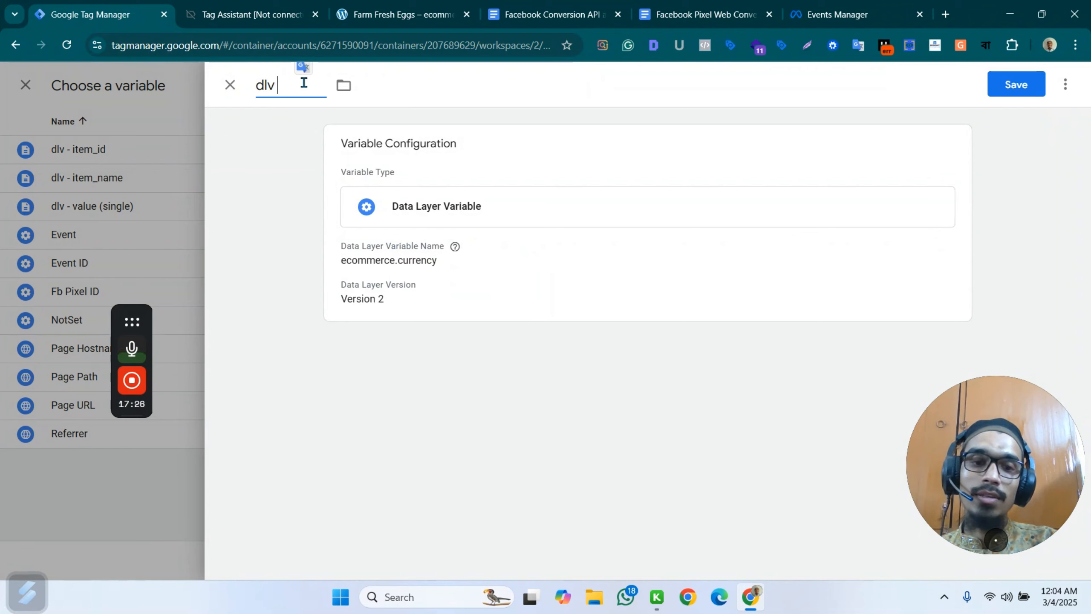
{"action": "type", "text": " - currency"}
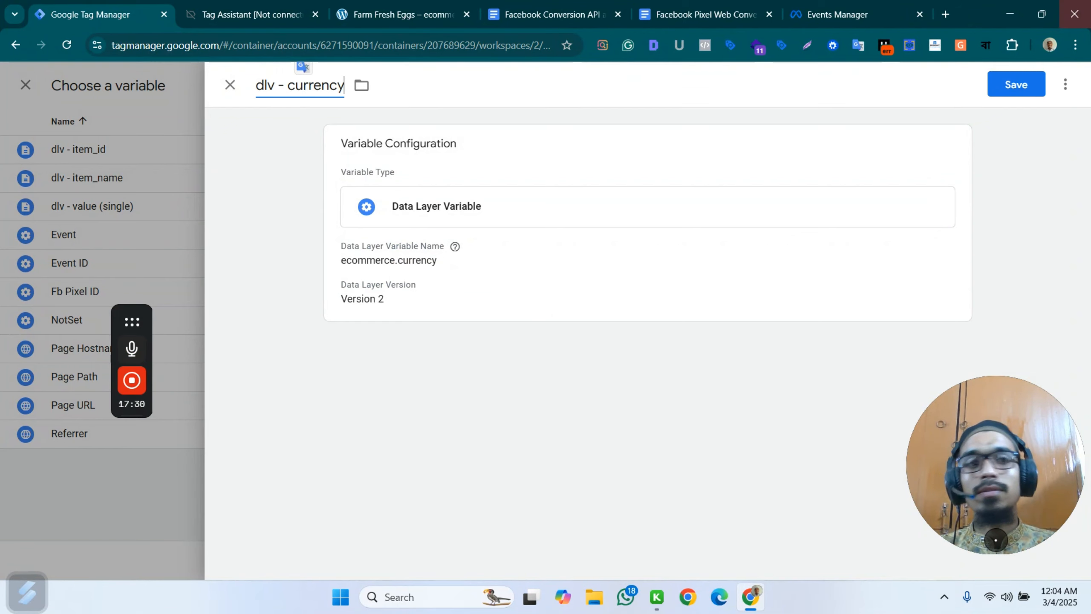
{"action": "left_click", "coordinate": [1016, 84]}
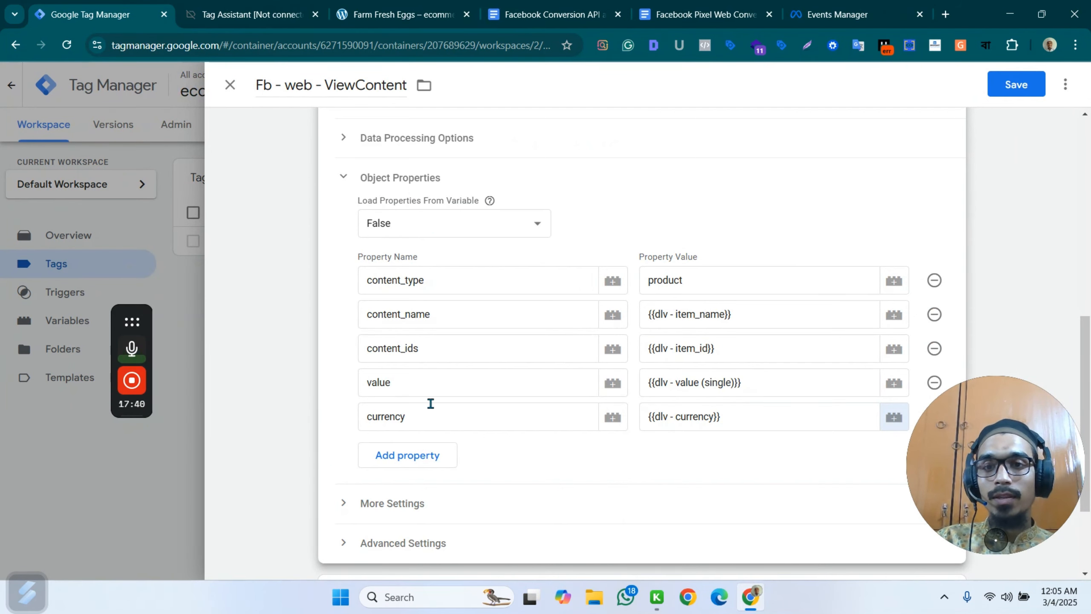
Check the Event ID in the ViewContent tag's additional settings and remove the All Pages firing trigger.
{"action": "scroll", "coordinate": [431, 402], "scroll_direction": "down", "scroll_amount": 3}
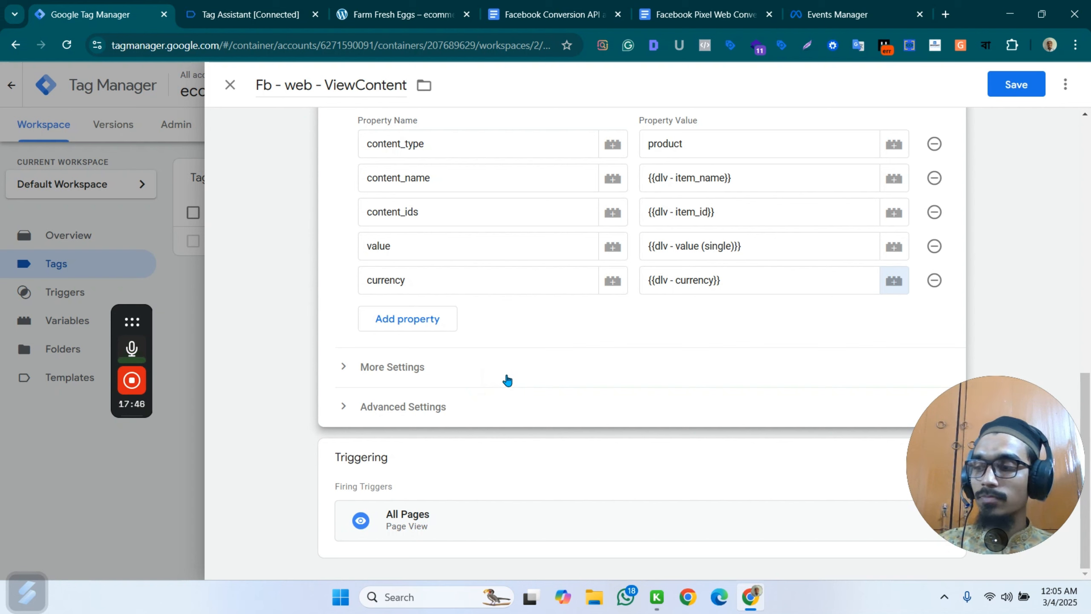
{"action": "left_click", "coordinate": [433, 375]}
{"action": "scroll", "coordinate": [533, 369], "scroll_direction": "down", "scroll_amount": 2}
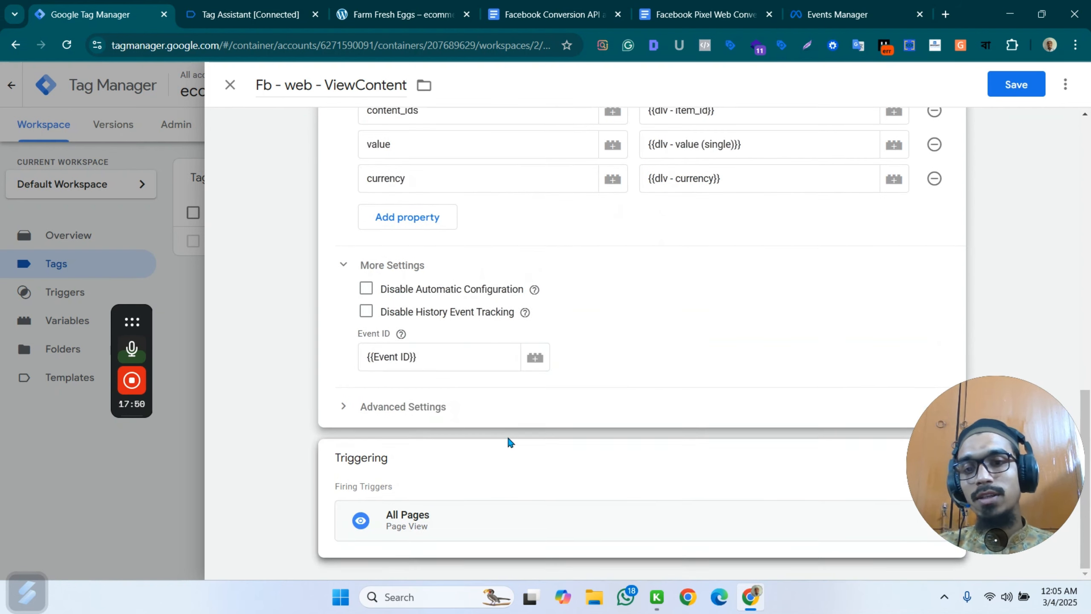
{"action": "left_click", "coordinate": [432, 450]}
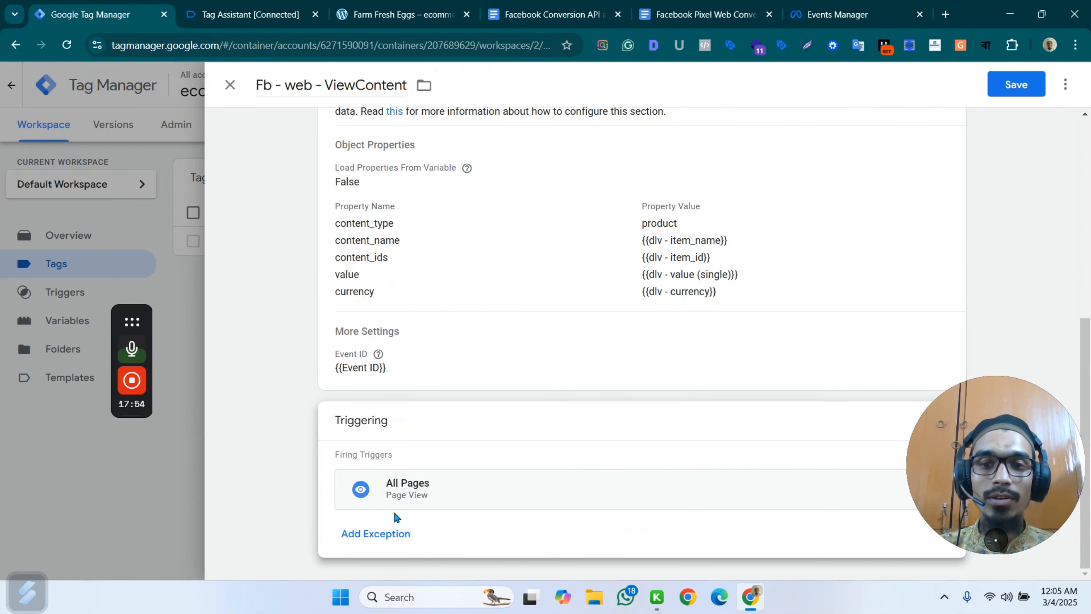
{"action": "left_click_drag", "start_coordinate": [1039, 416], "coordinate": [1026, 250]}
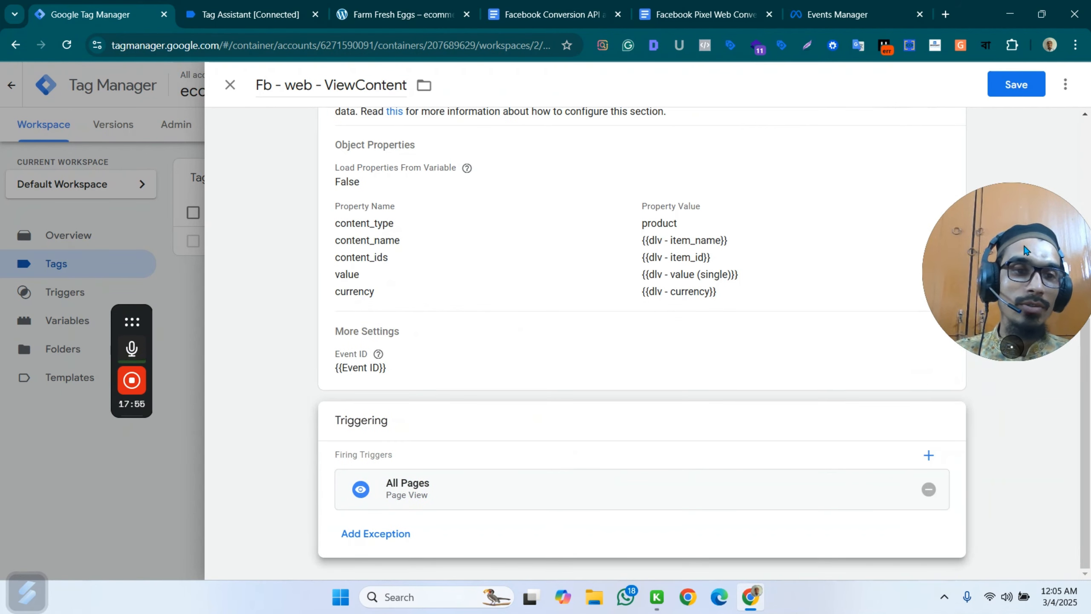
{"action": "left_click", "coordinate": [927, 489]}
Start a new firing trigger of the Custom Event type for the ViewContent tag.
{"action": "left_click", "coordinate": [504, 466]}
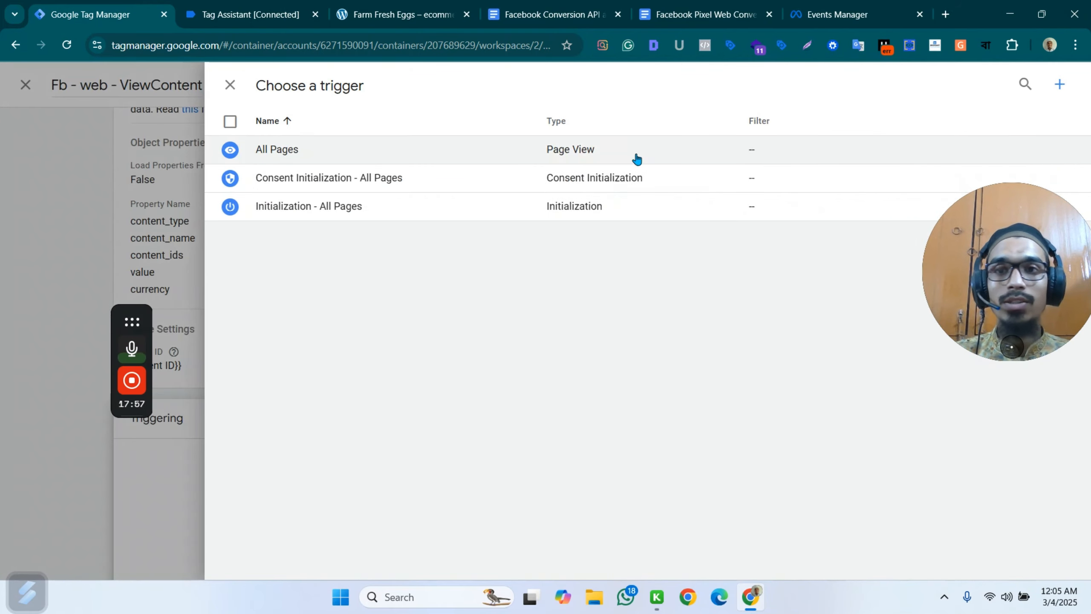
{"action": "left_click", "coordinate": [1060, 84]}
{"action": "left_click", "coordinate": [722, 210]}
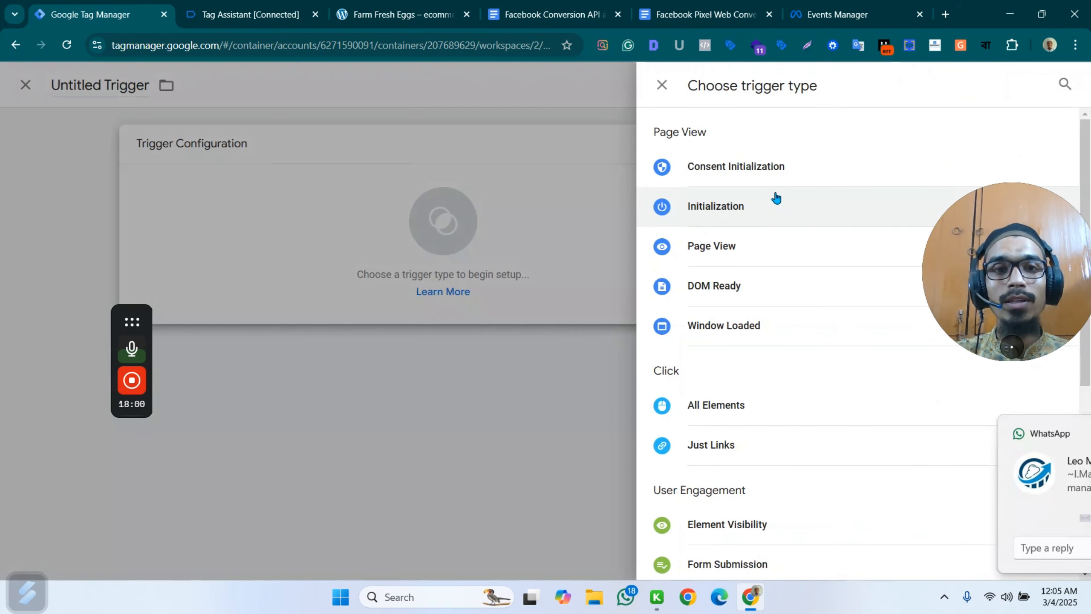
{"action": "scroll", "coordinate": [770, 380], "scroll_direction": "down", "scroll_amount": 5}
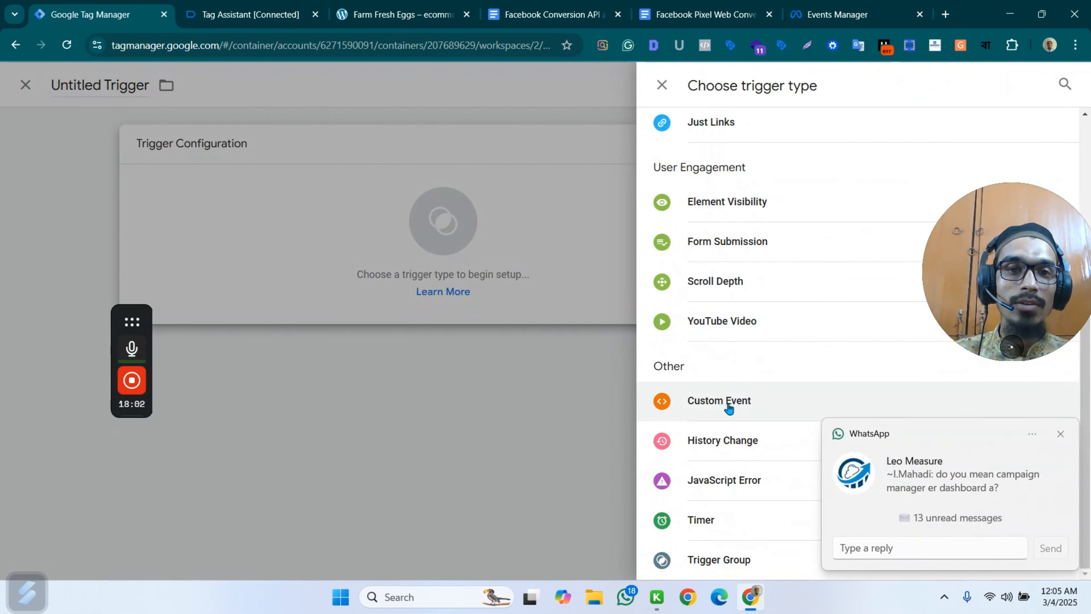
{"action": "left_click", "coordinate": [726, 409]}
Copy the view_item event name from the event's variables in Tag Assistant and enter it as the custom event trigger's event name.
{"action": "left_click", "coordinate": [252, 13]}
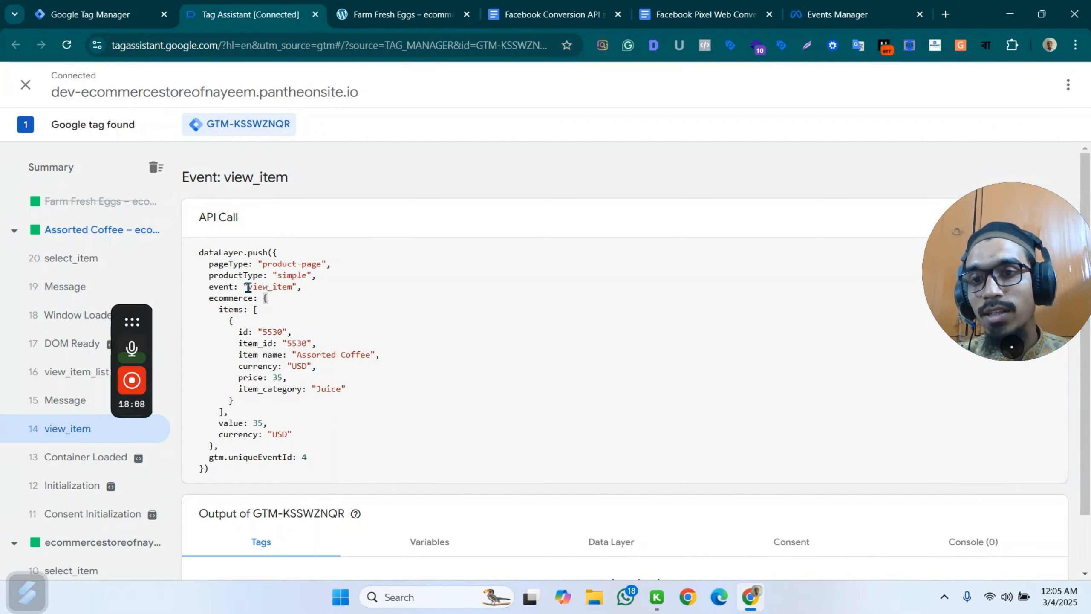
{"action": "left_click_drag", "start_coordinate": [246, 288], "coordinate": [290, 289]}
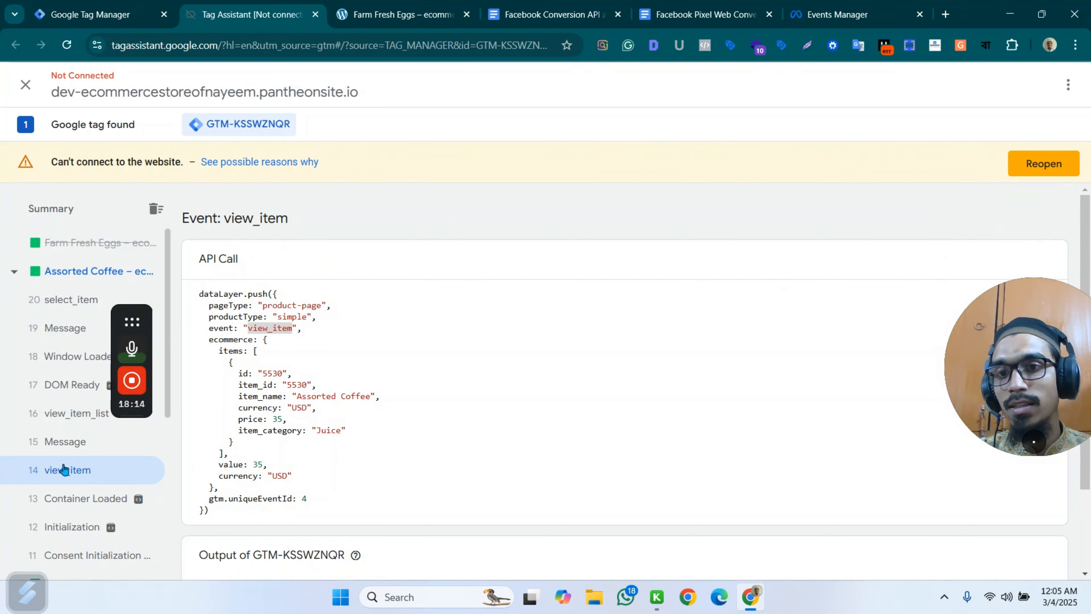
{"action": "scroll", "coordinate": [63, 474], "scroll_direction": "down", "scroll_amount": 4}
{"action": "scroll", "coordinate": [427, 407], "scroll_direction": "down", "scroll_amount": 2}
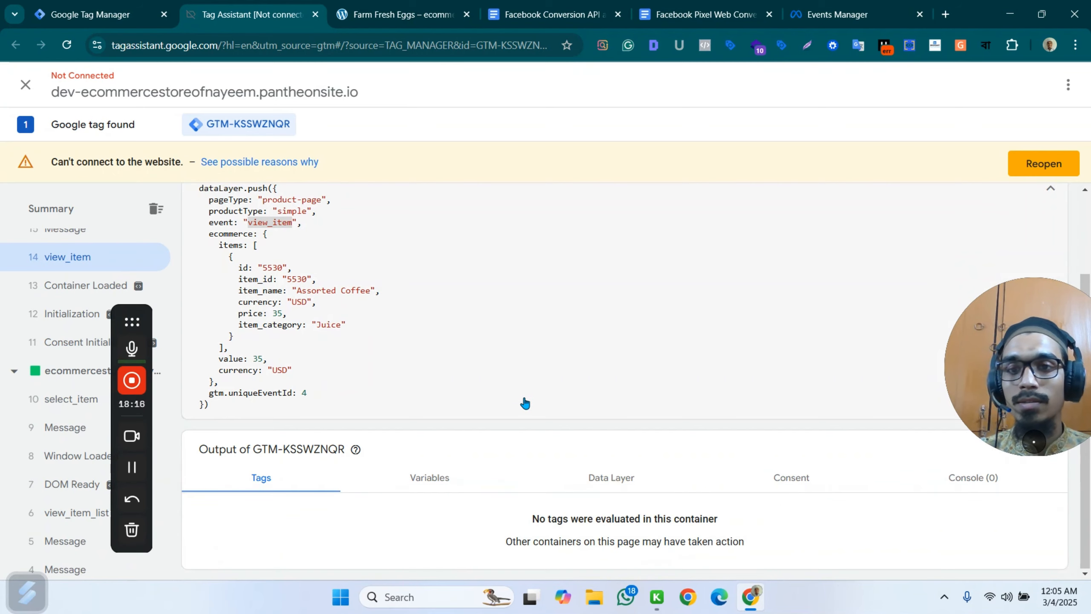
{"action": "left_click", "coordinate": [425, 478]}
{"action": "scroll", "coordinate": [438, 404], "scroll_direction": "down", "scroll_amount": 3}
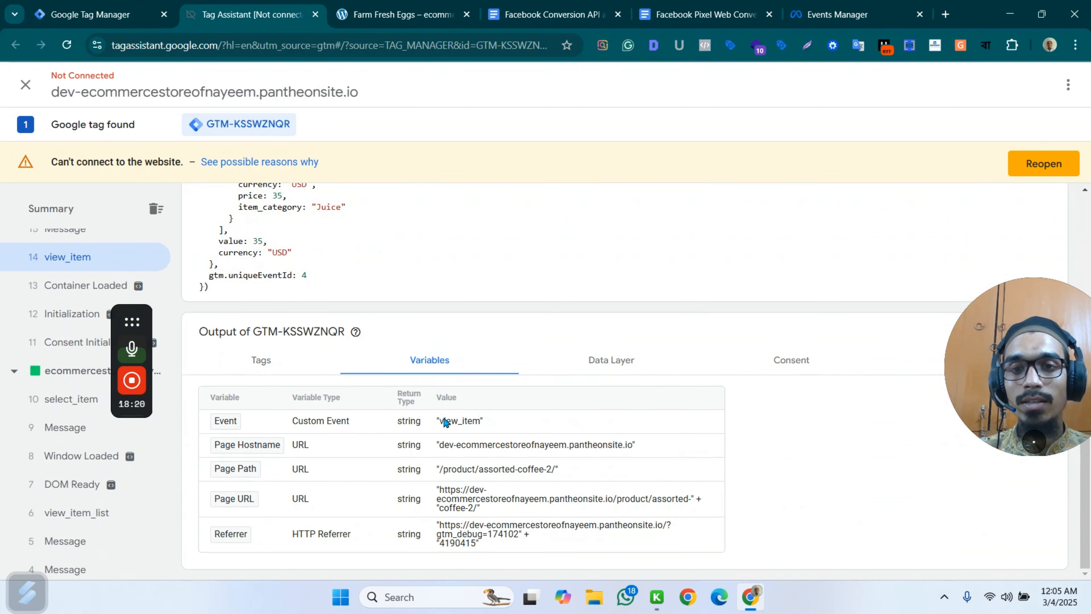
{"action": "left_click_drag", "start_coordinate": [442, 421], "coordinate": [482, 427]}
{"action": "key", "text": "ctrl+c"}
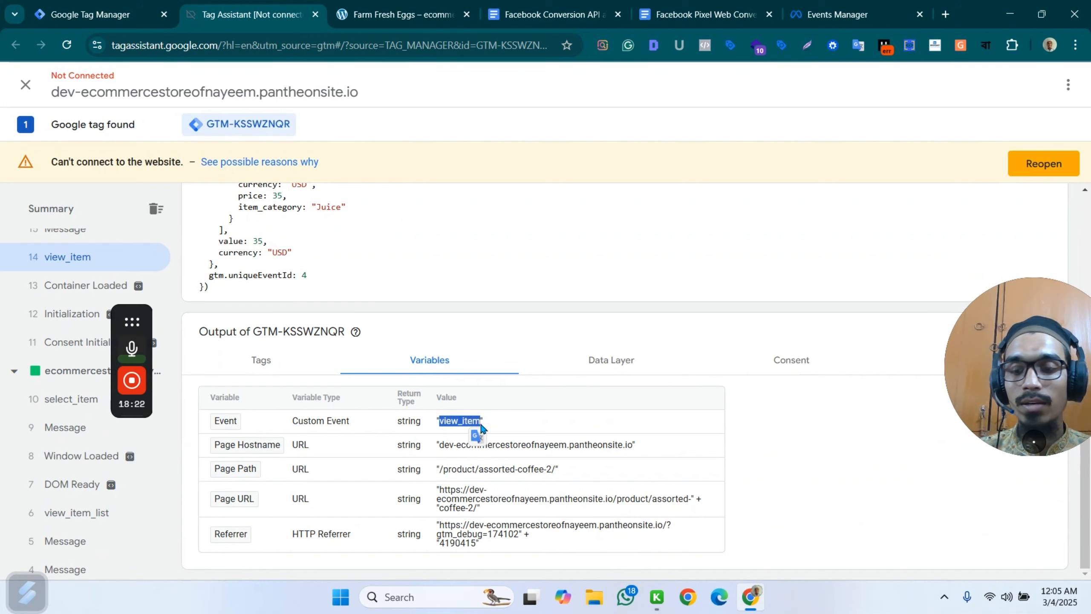
{"action": "left_click", "coordinate": [88, 9]}
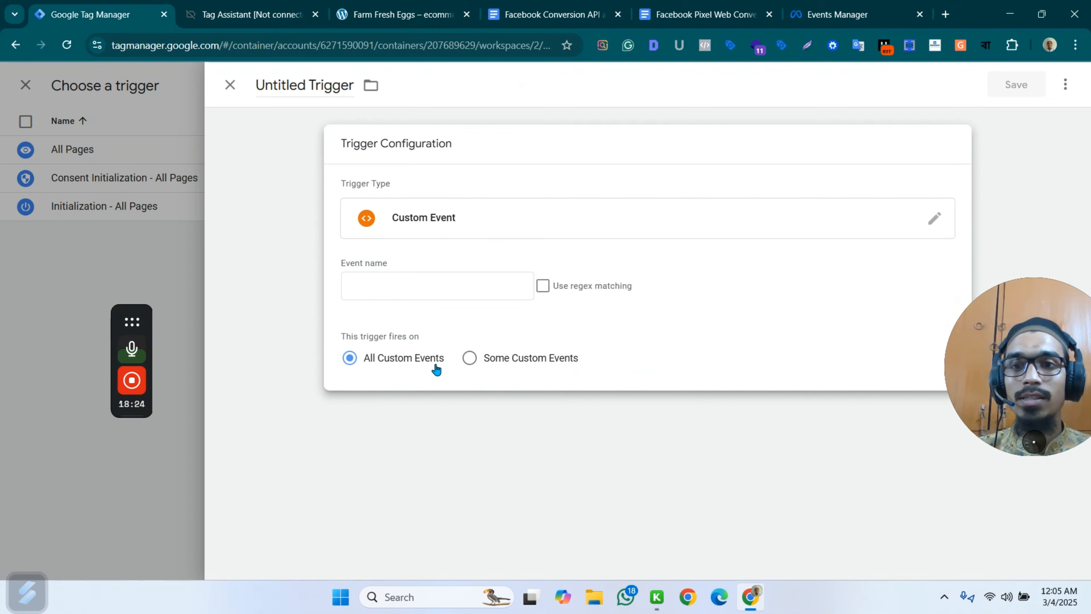
{"action": "left_click", "coordinate": [394, 277]}
{"action": "key", "text": "ctrl+v"}
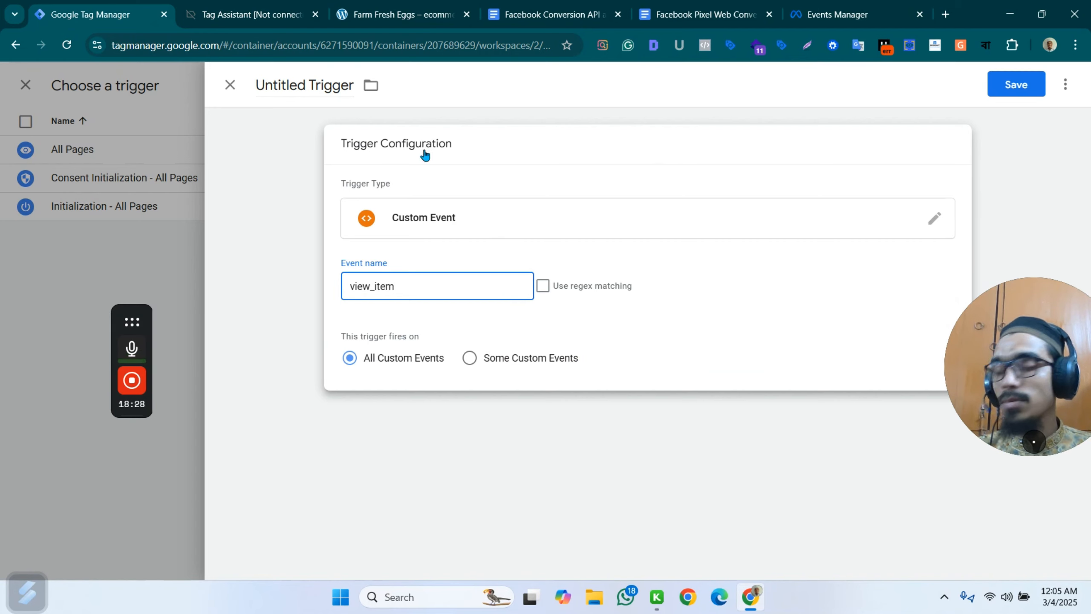
Save the trigger as custom - view_item and save the Fb - web - ViewContent tag with it.
{"action": "left_click", "coordinate": [1017, 84]}
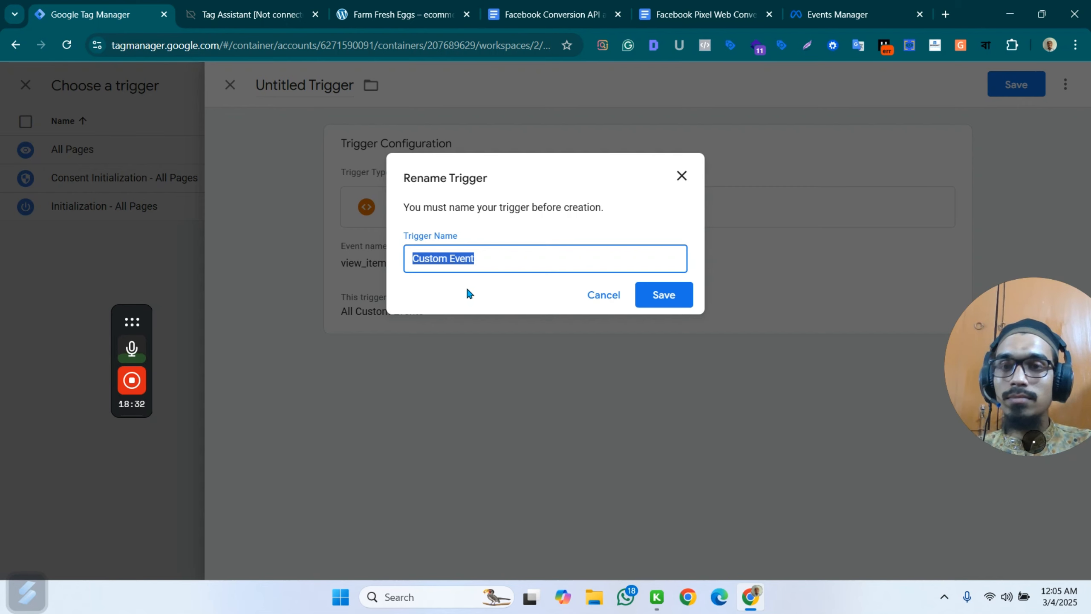
{"action": "type", "text": "custom"}
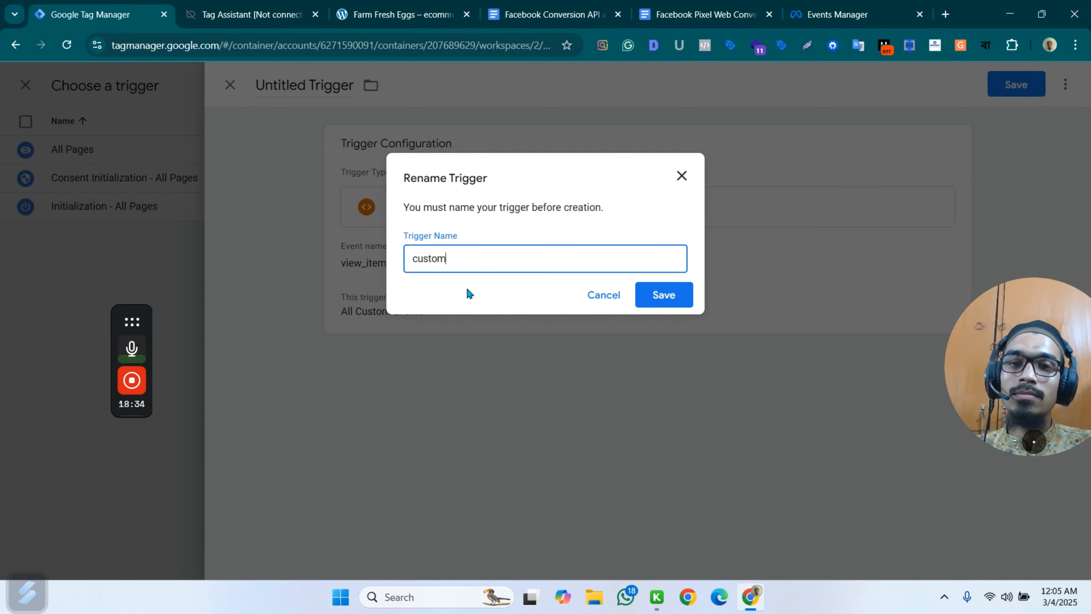
{"action": "type", "text": " -"}
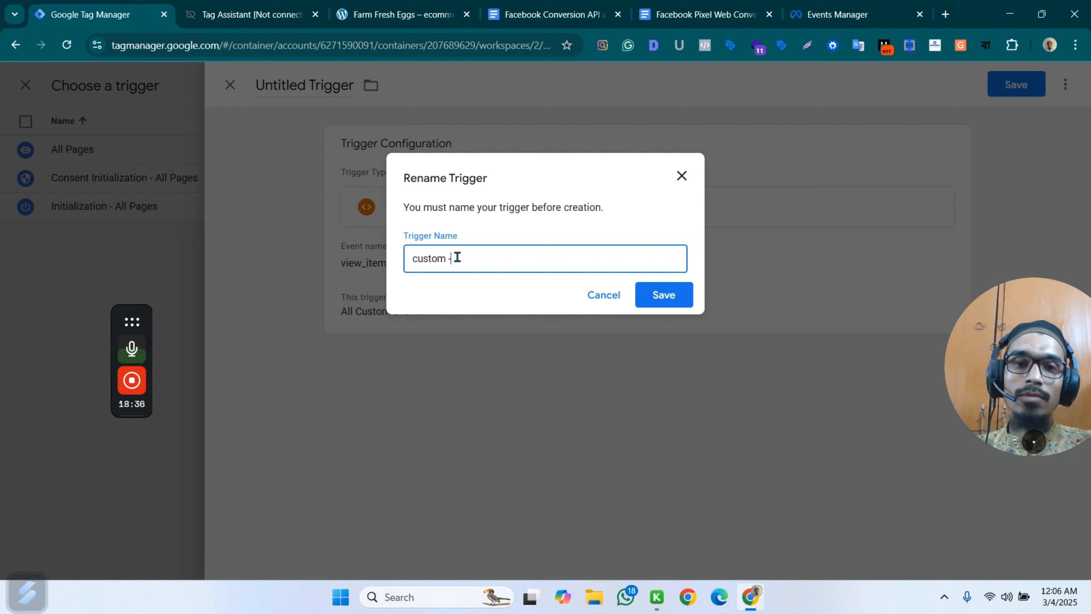
{"action": "type", "text": " view_"}
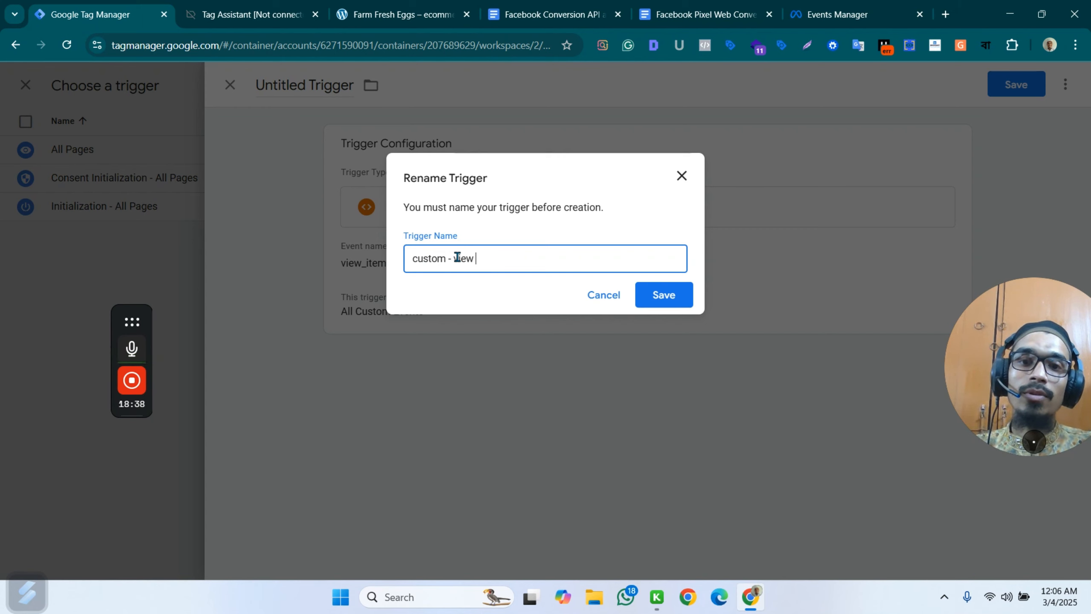
{"action": "type", "text": "item"}
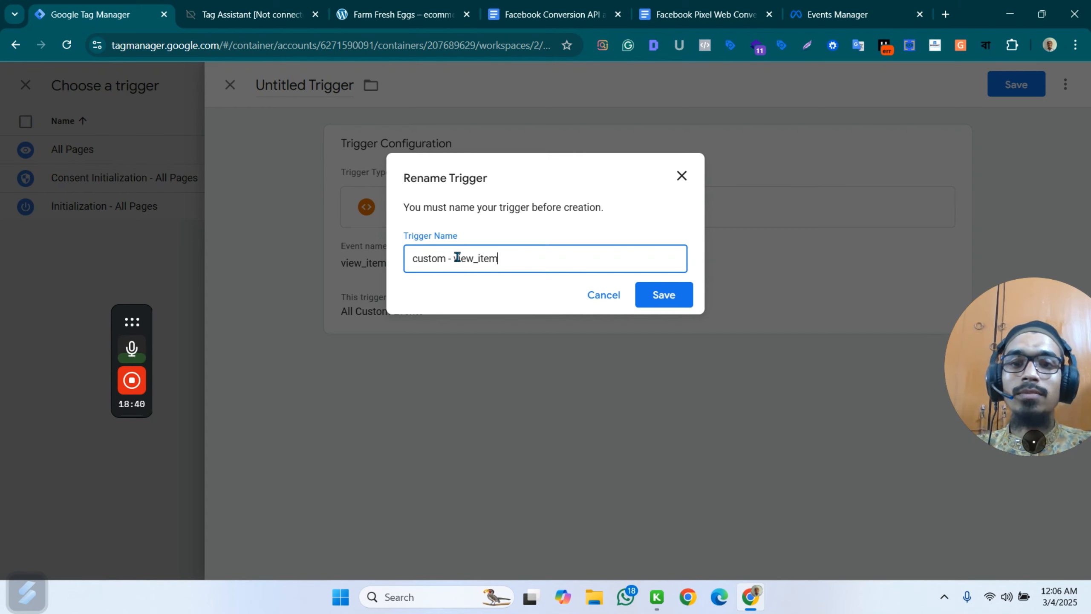
{"action": "left_click", "coordinate": [663, 295]}
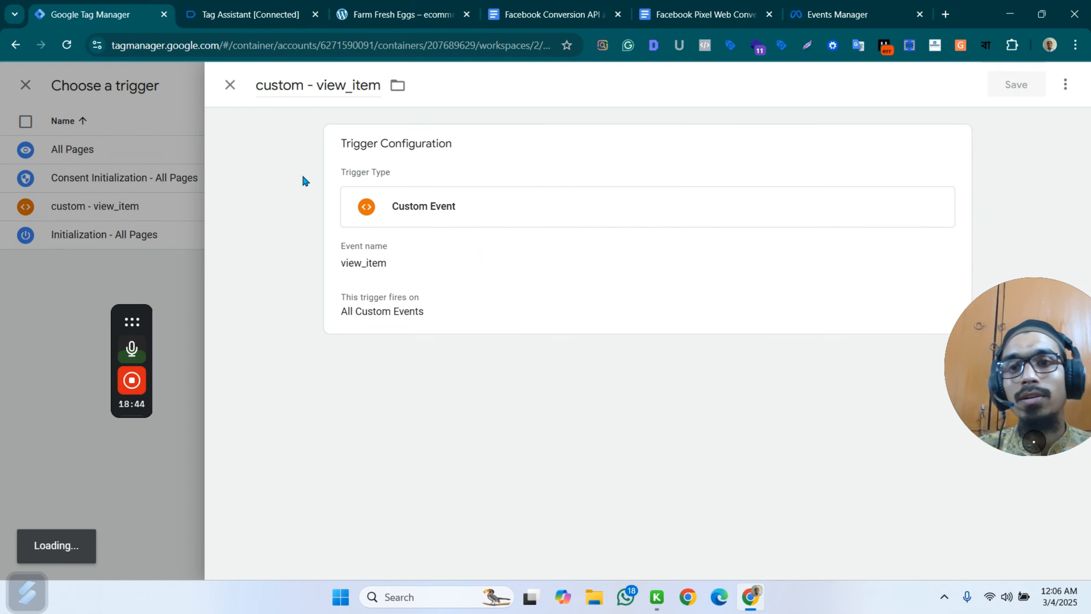
{"action": "scroll", "coordinate": [567, 205], "scroll_direction": "up", "scroll_amount": 3}
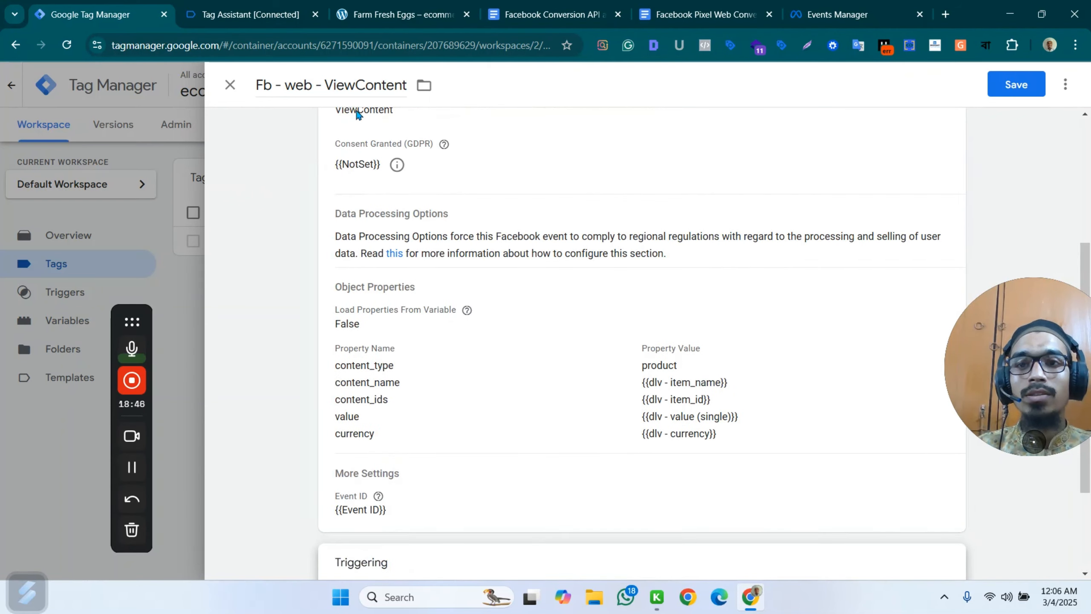
{"action": "left_click", "coordinate": [1016, 84]}
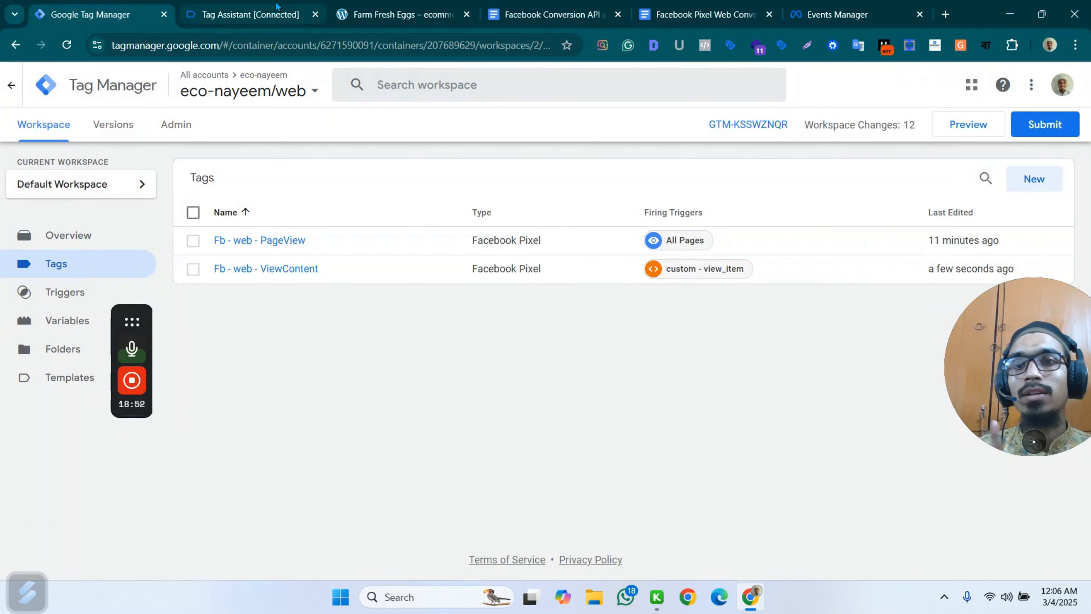
Open the Assorted Coffee product from the store's home page and add it to the cart.
{"action": "left_click", "coordinate": [277, 6]}
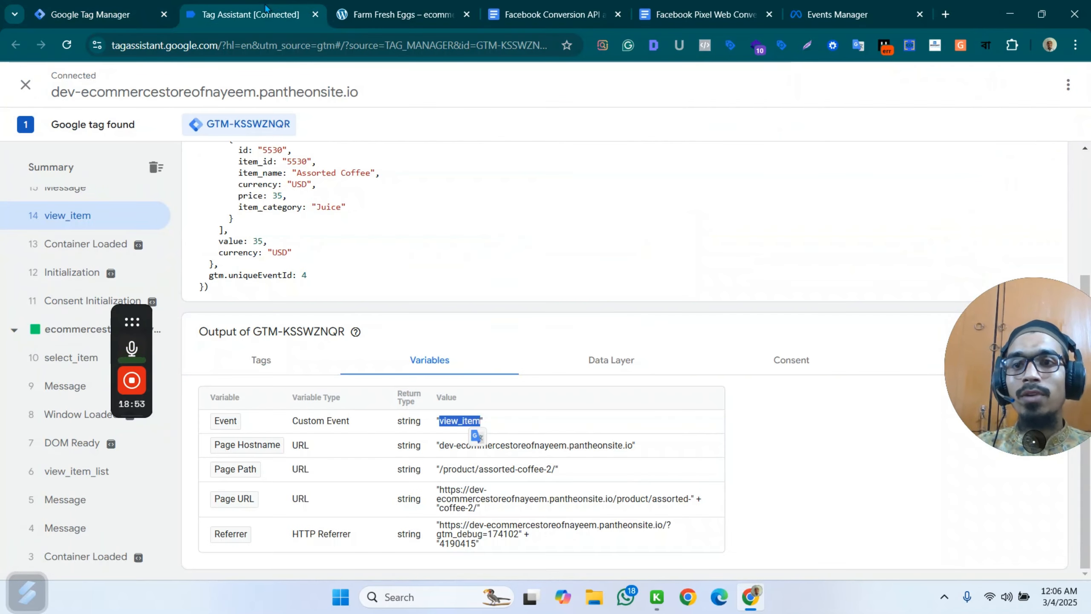
{"action": "left_click", "coordinate": [392, 8]}
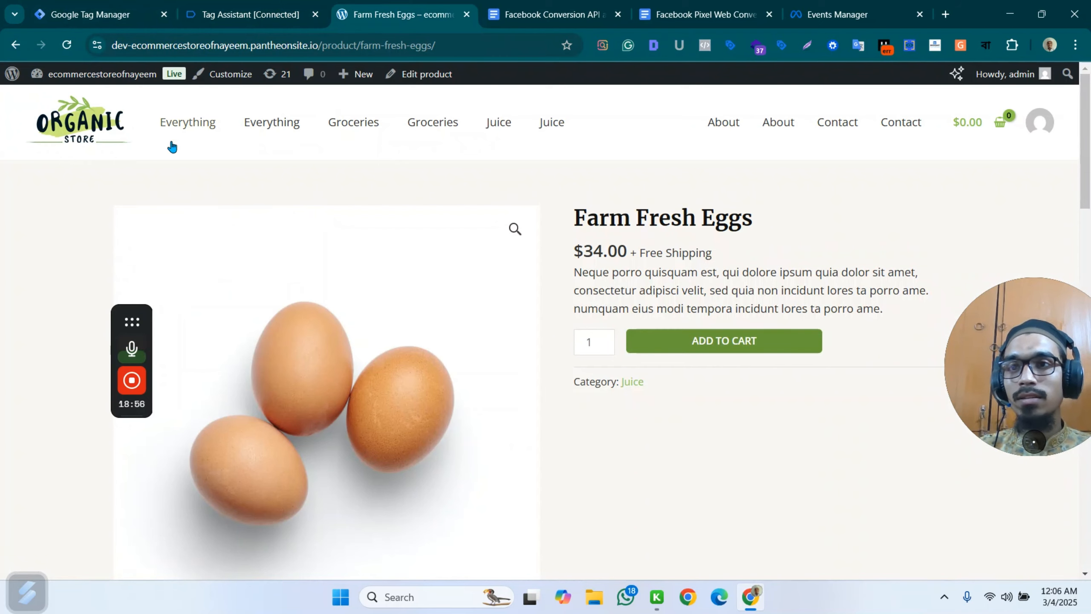
{"action": "left_click", "coordinate": [123, 130]}
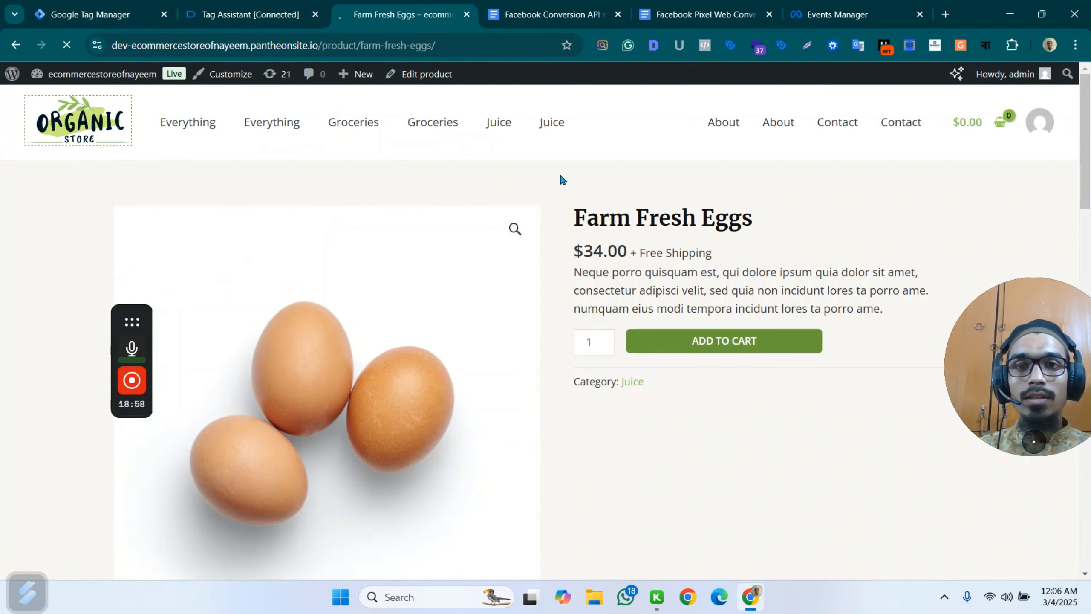
{"action": "scroll", "coordinate": [460, 200], "scroll_direction": "down", "scroll_amount": 15}
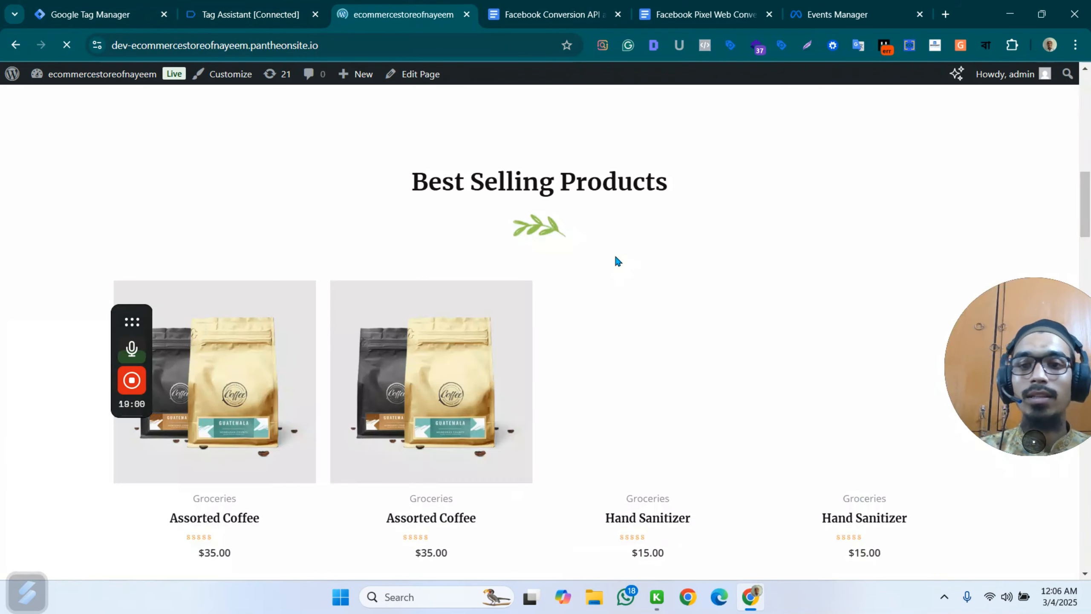
{"action": "scroll", "coordinate": [473, 381], "scroll_direction": "down", "scroll_amount": 3}
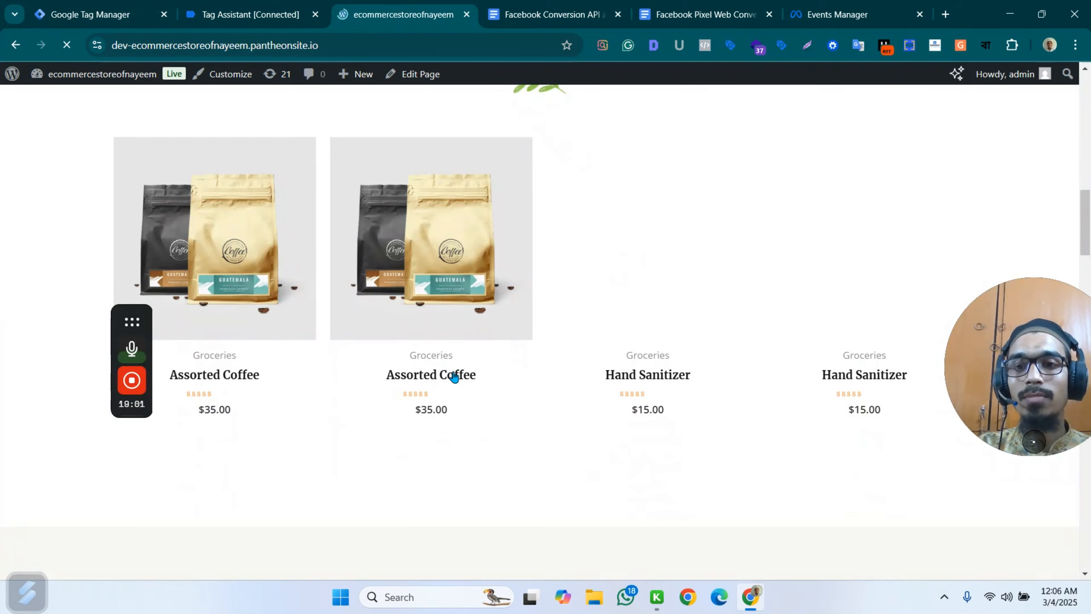
{"action": "left_click", "coordinate": [476, 358]}
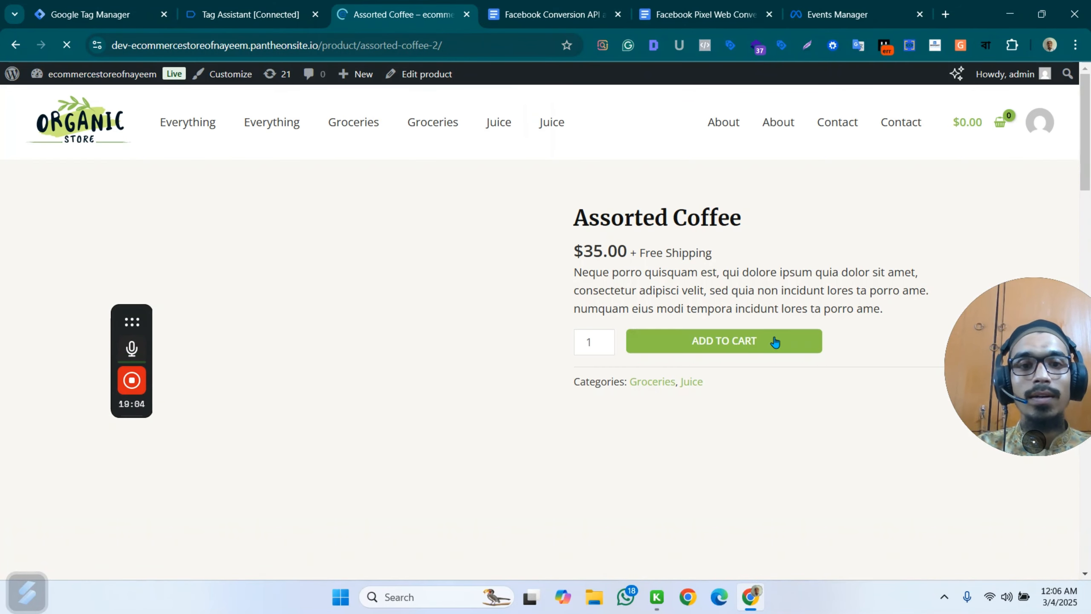
{"action": "left_click", "coordinate": [740, 342]}
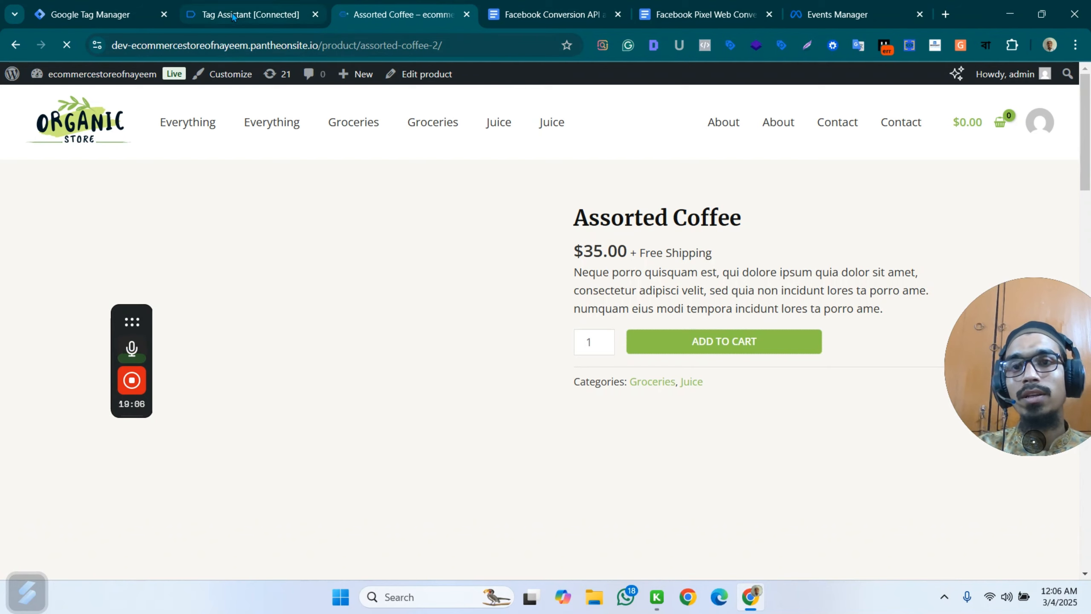
Examine the latest view_item event recorded for the Assorted Coffee page in Tag Assistant.
{"action": "left_click", "coordinate": [258, 6]}
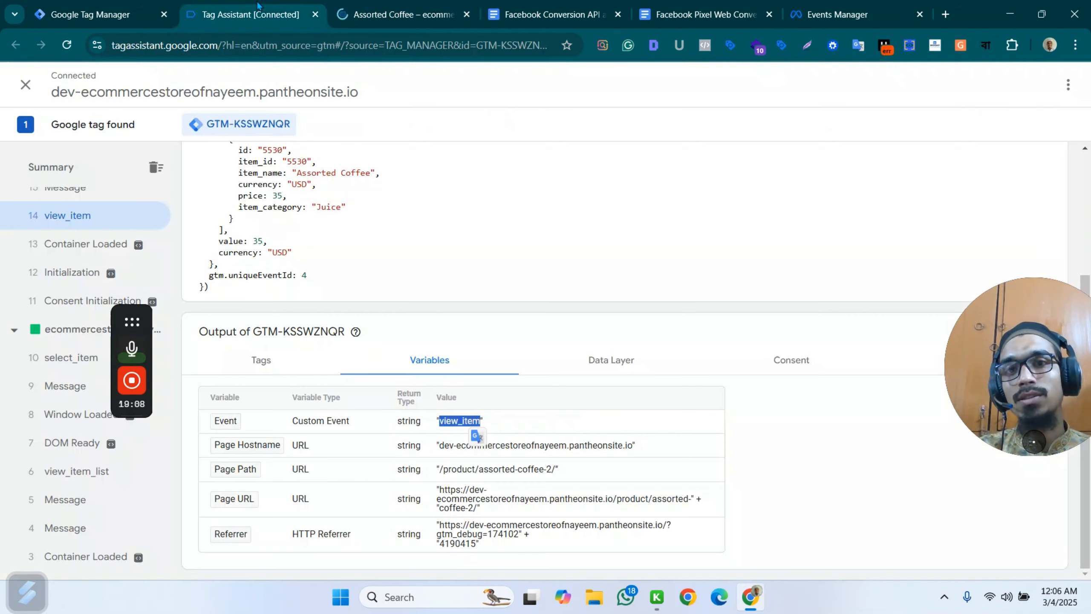
{"action": "scroll", "coordinate": [86, 249], "scroll_direction": "up", "scroll_amount": 5}
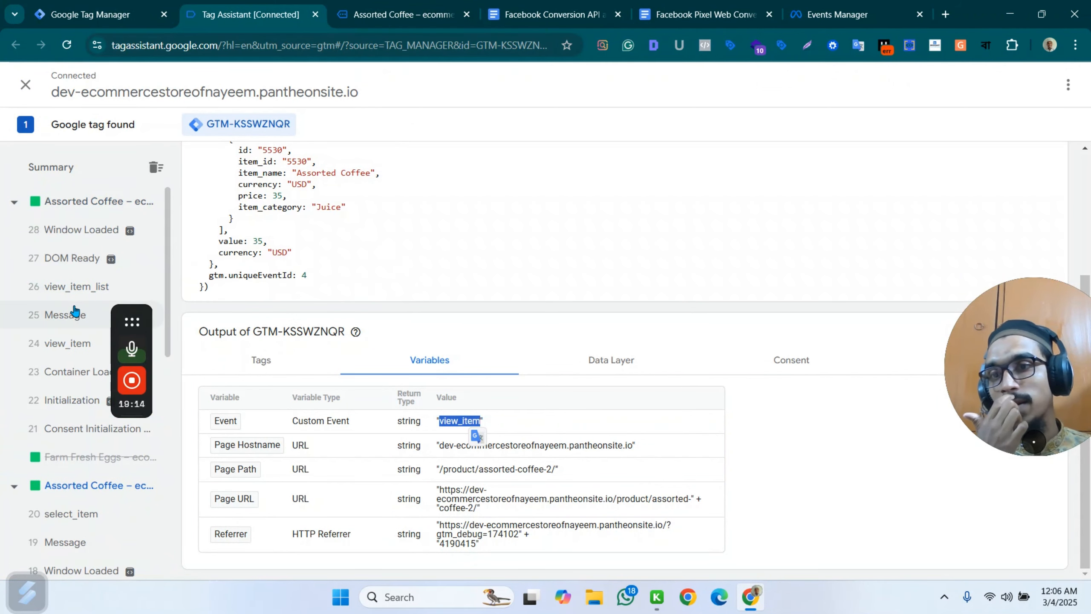
{"action": "scroll", "coordinate": [77, 297], "scroll_direction": "down", "scroll_amount": 4}
{"action": "scroll", "coordinate": [99, 275], "scroll_direction": "up", "scroll_amount": 4}
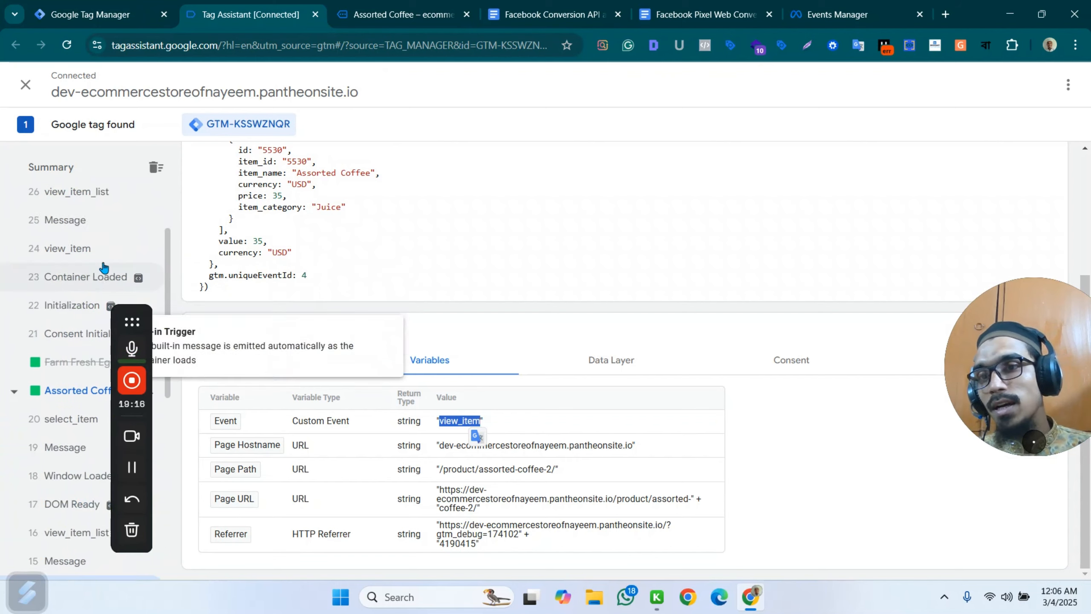
{"action": "left_click", "coordinate": [74, 344]}
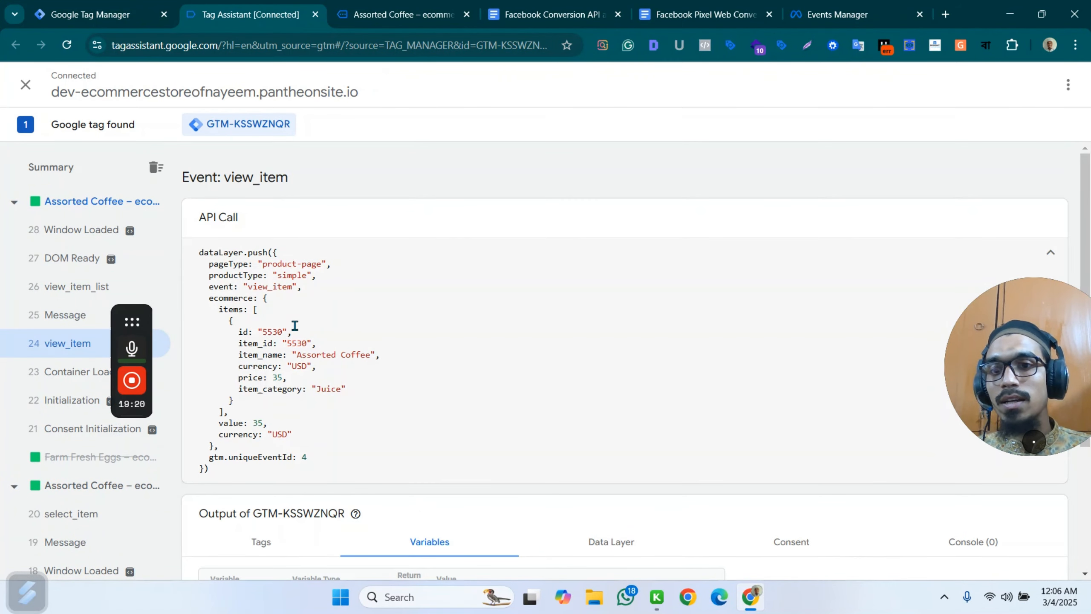
Check the store's cart message and look through the Assorted Coffee page's events, from Window Loaded back to view_item, for an add-to-cart event.
{"action": "left_click", "coordinate": [380, 17]}
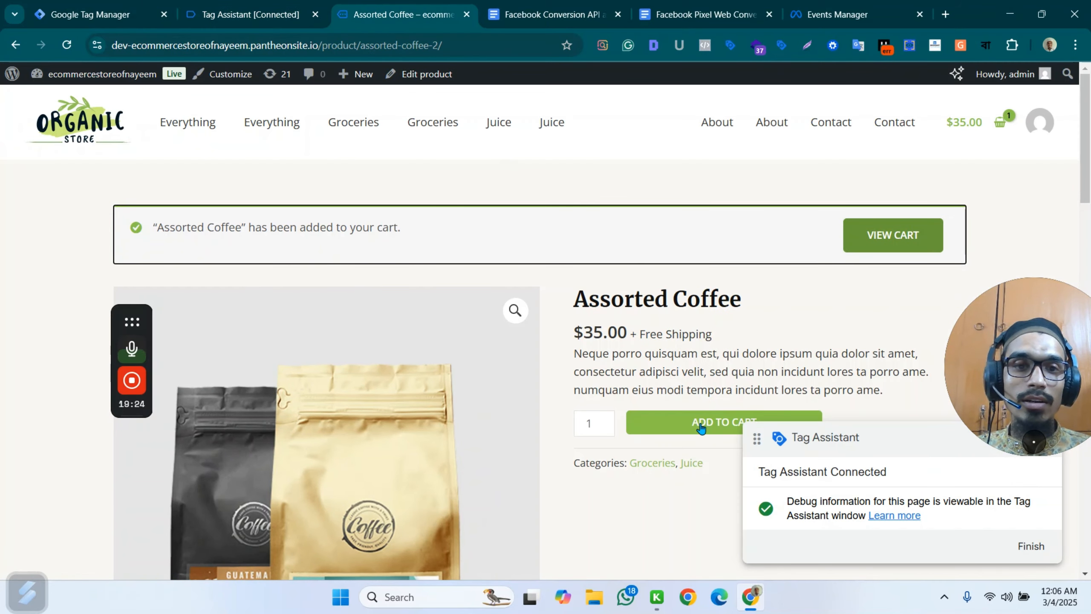
{"action": "left_click", "coordinate": [250, 14]}
{"action": "left_click", "coordinate": [82, 229]}
{"action": "left_click", "coordinate": [72, 258]}
{"action": "left_click", "coordinate": [74, 287]}
{"action": "left_click", "coordinate": [73, 316]}
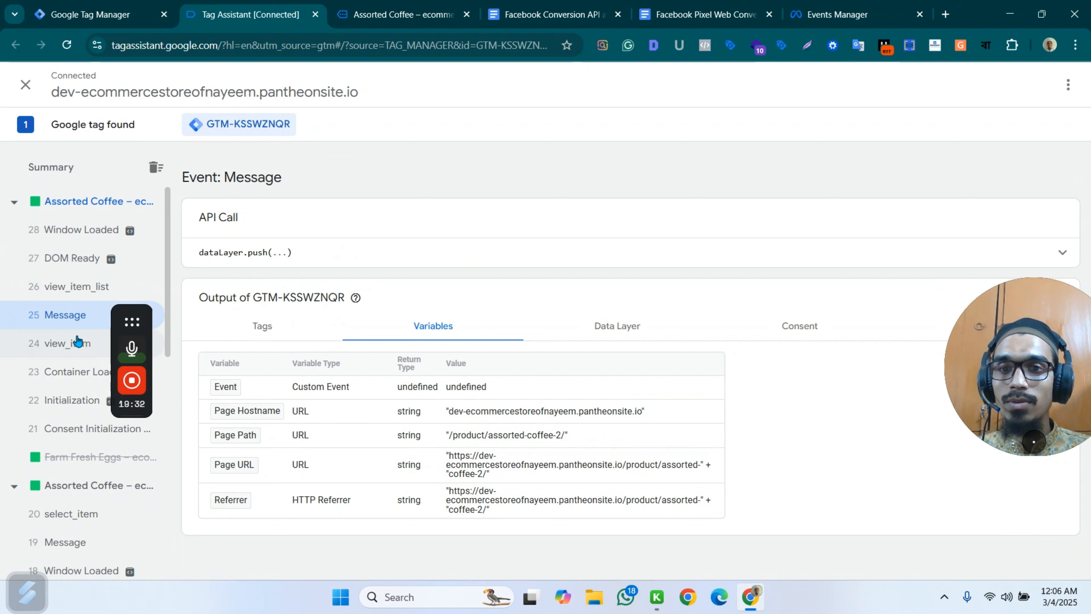
{"action": "left_click", "coordinate": [77, 341]}
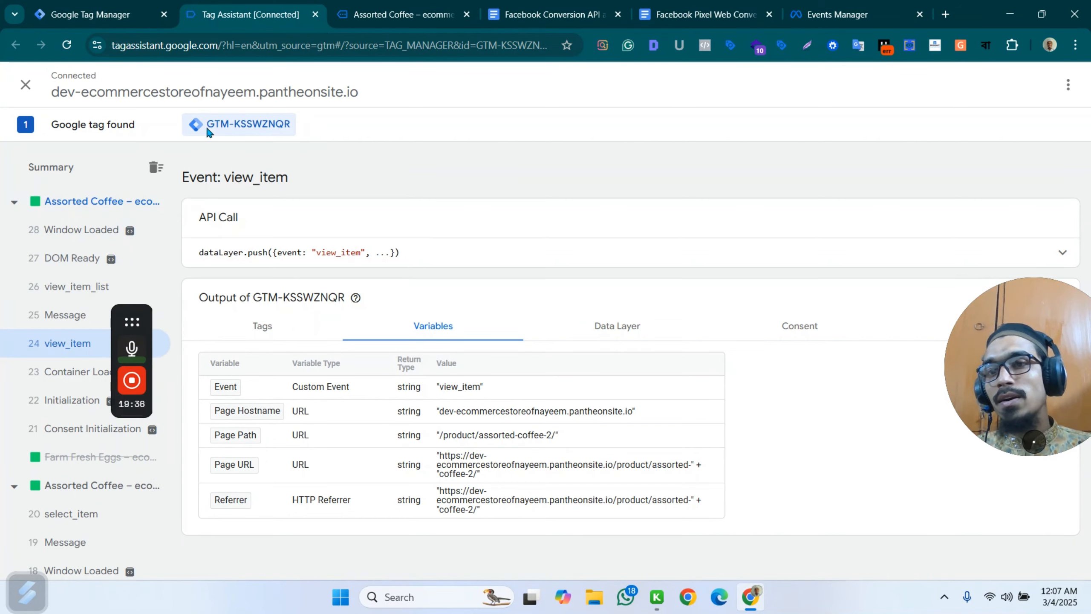
Add Assorted Coffee to the cart again and expand the API call of the add_to_cart event in Tag Assistant.
{"action": "left_click", "coordinate": [404, 14]}
{"action": "left_click", "coordinate": [688, 422]}
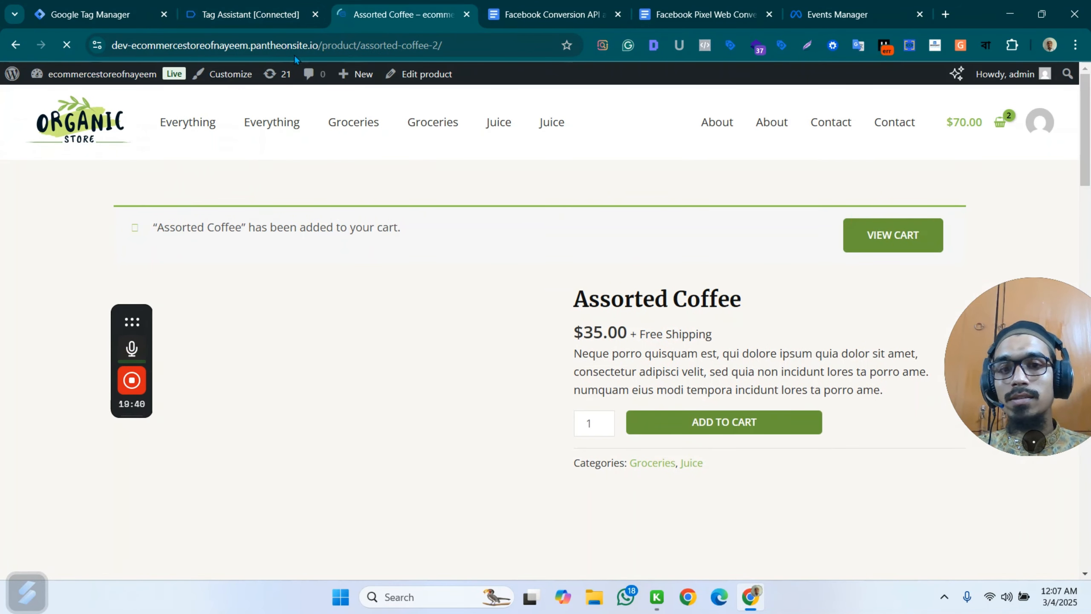
{"action": "left_click", "coordinate": [262, 12]}
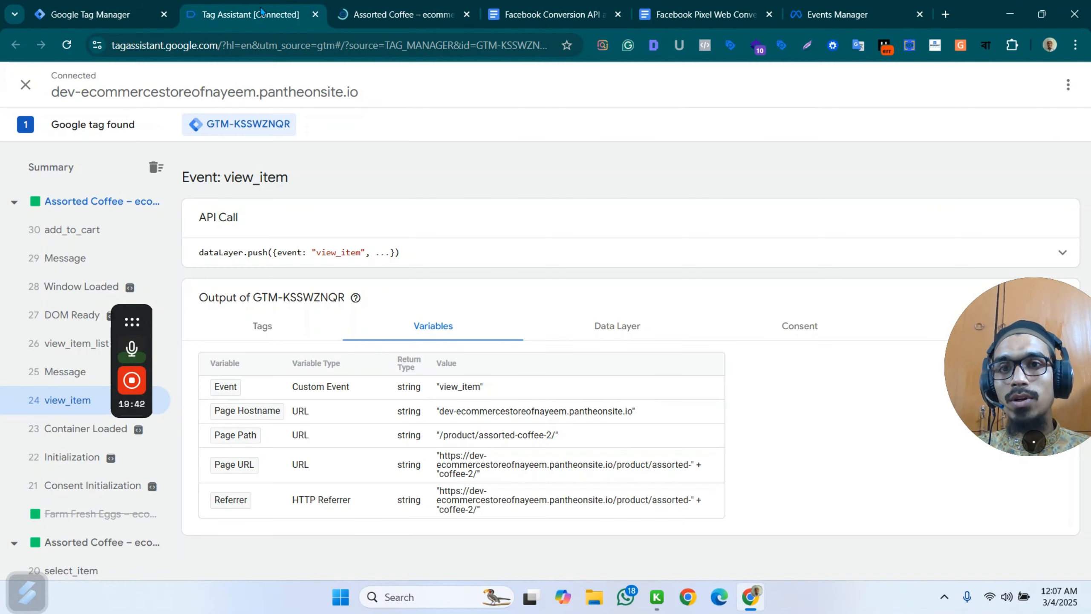
{"action": "left_click", "coordinate": [88, 228]}
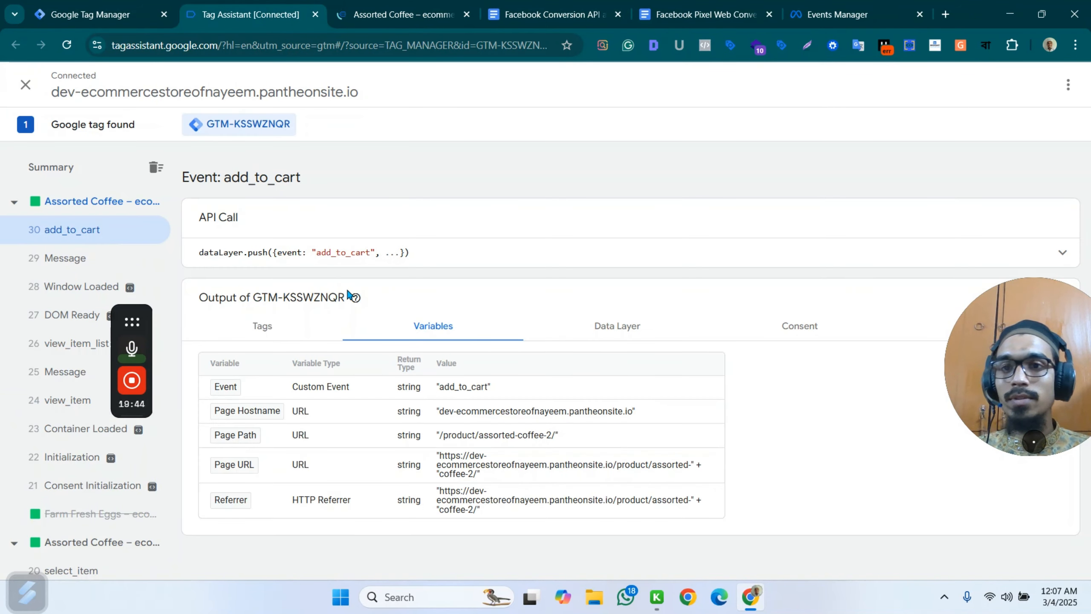
{"action": "left_click", "coordinate": [438, 252]}
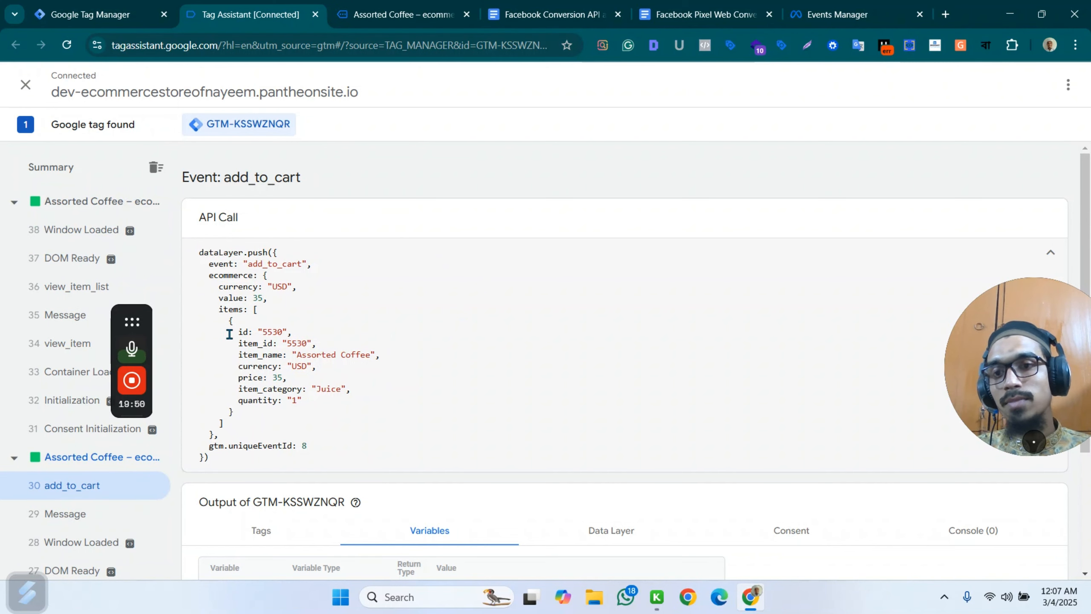
Compare the item details in the add_to_cart data layer push with those in the view_item push.
{"action": "left_click_drag", "start_coordinate": [232, 320], "coordinate": [305, 405]}
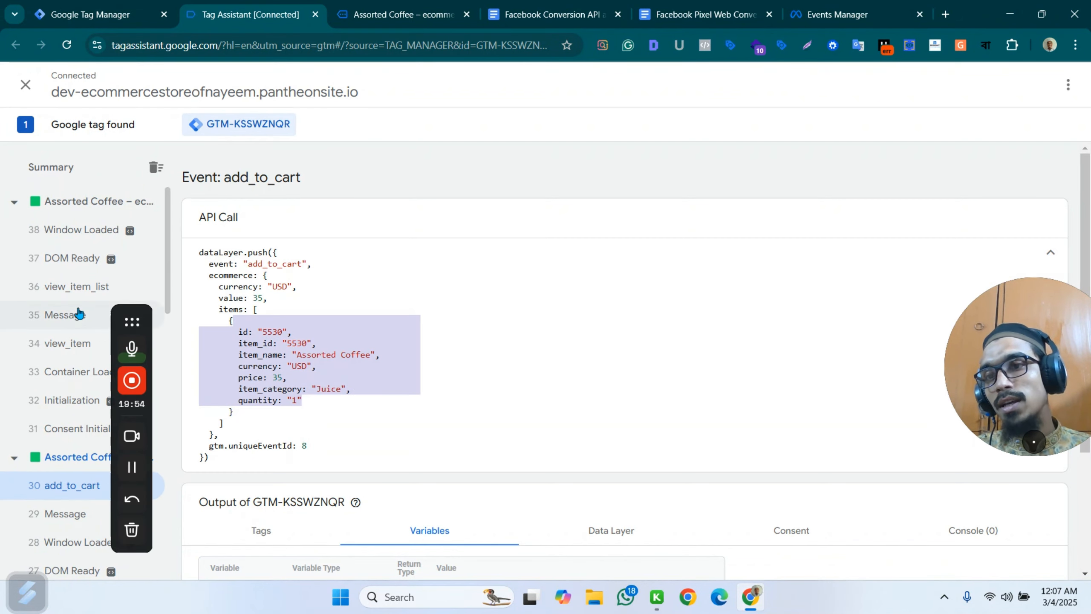
{"action": "left_click", "coordinate": [81, 346]}
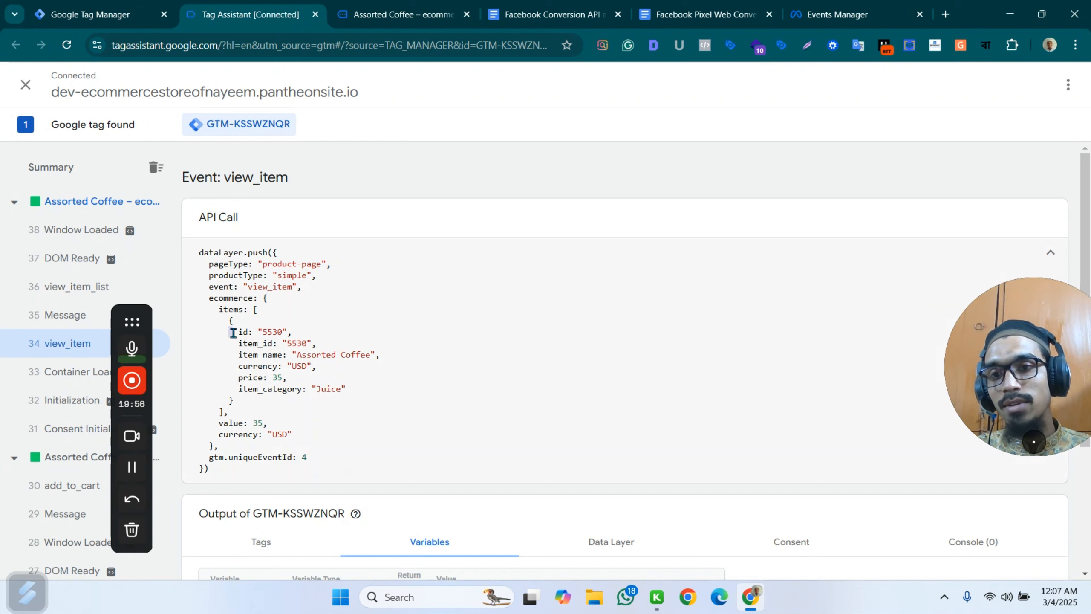
{"action": "left_click_drag", "start_coordinate": [232, 332], "coordinate": [360, 392]}
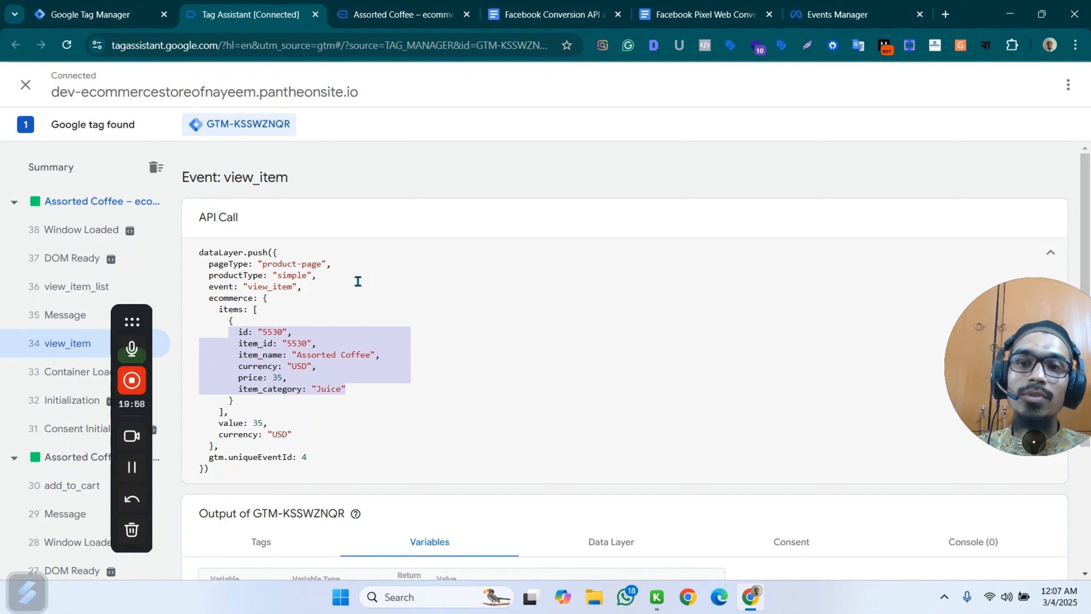
Duplicate the Fb - web - ViewContent tag in Tag Manager and name the copy Fb - web - AddToCart.
{"action": "left_click", "coordinate": [108, 14]}
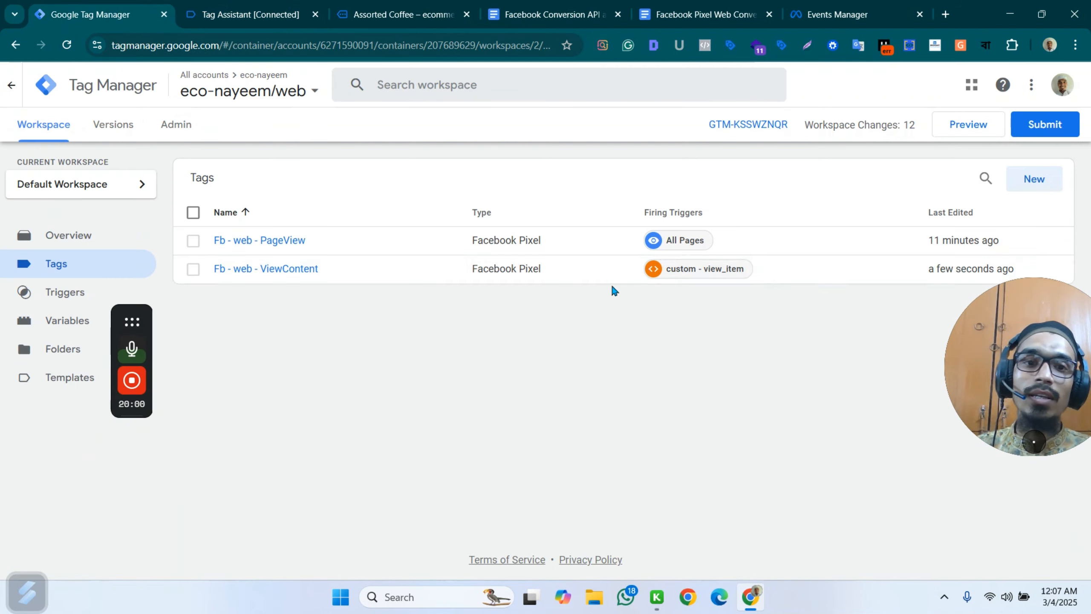
{"action": "left_click", "coordinate": [289, 268]}
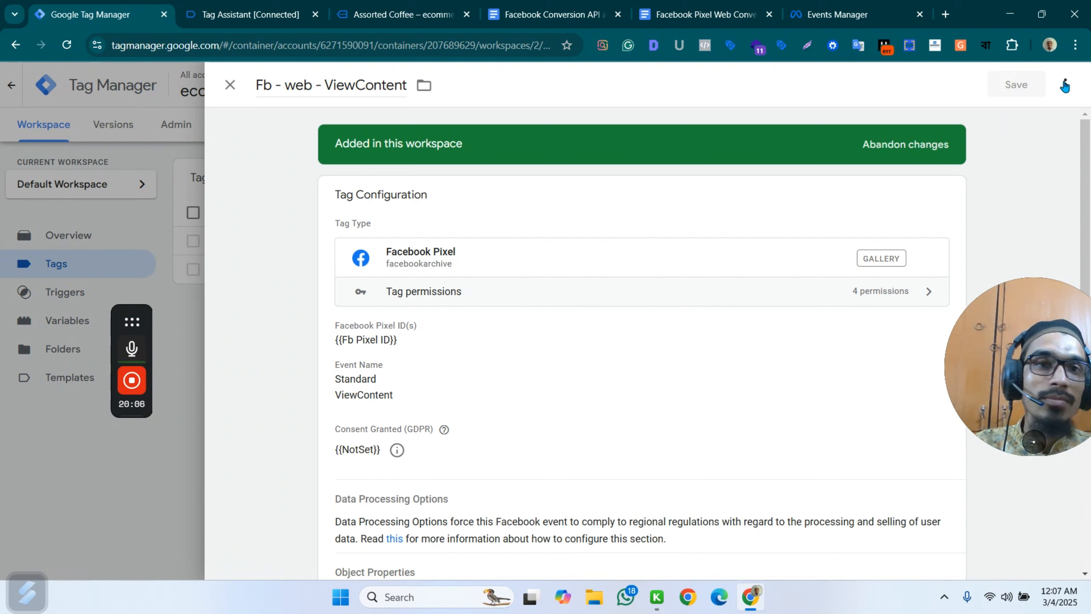
{"action": "left_click", "coordinate": [1065, 85]}
{"action": "left_click", "coordinate": [1021, 117]}
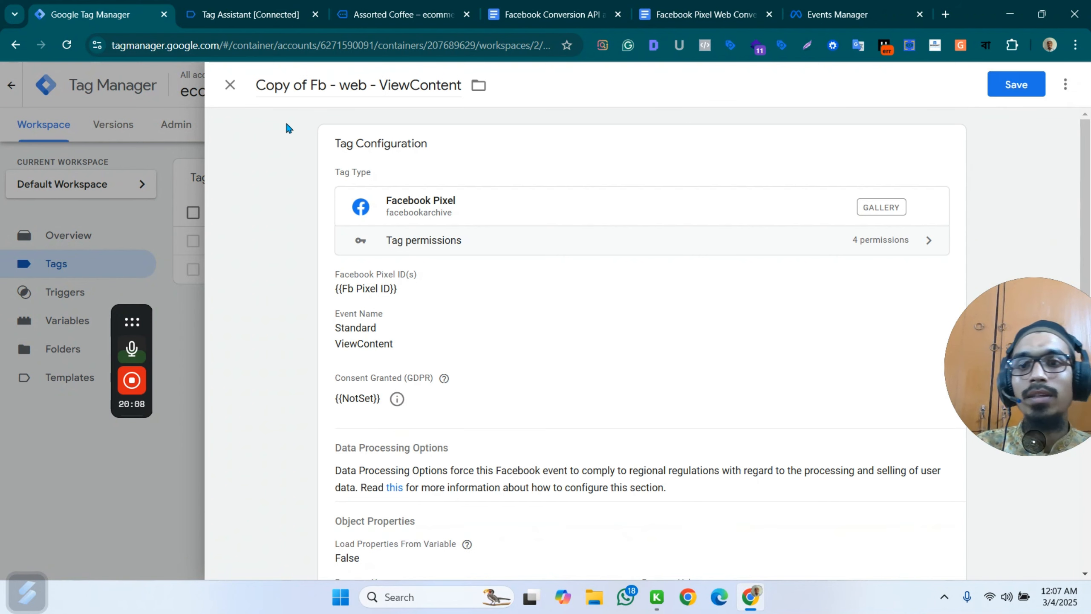
{"action": "left_click_drag", "start_coordinate": [309, 87], "coordinate": [250, 97]}
{"action": "key", "text": "BackSpace"}
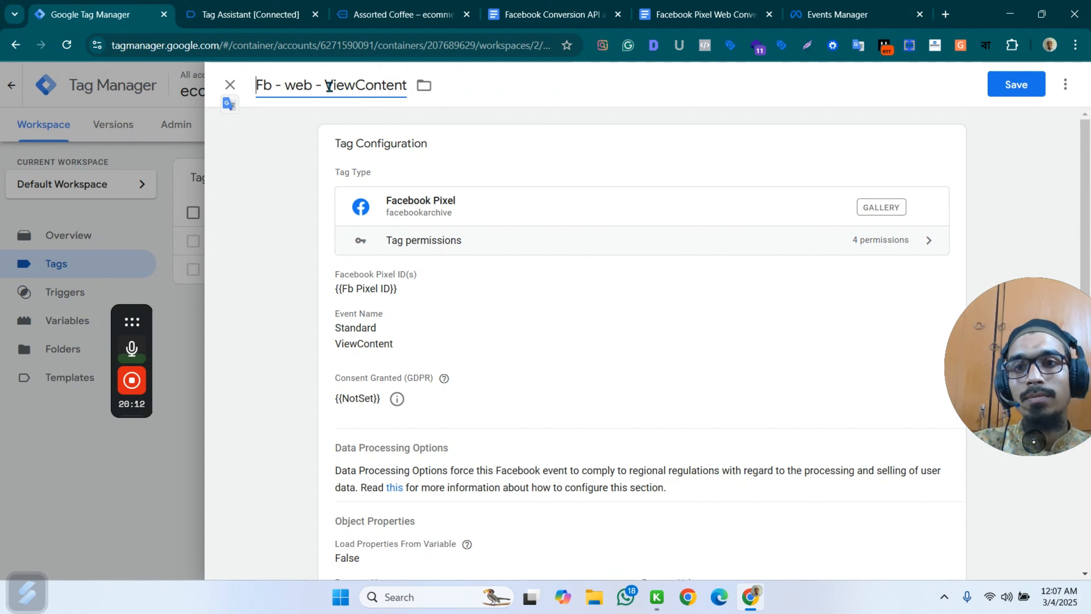
{"action": "left_click_drag", "start_coordinate": [329, 86], "coordinate": [424, 88]}
{"action": "key", "text": "BackSpace"}
{"action": "key", "text": "BackSpace"}
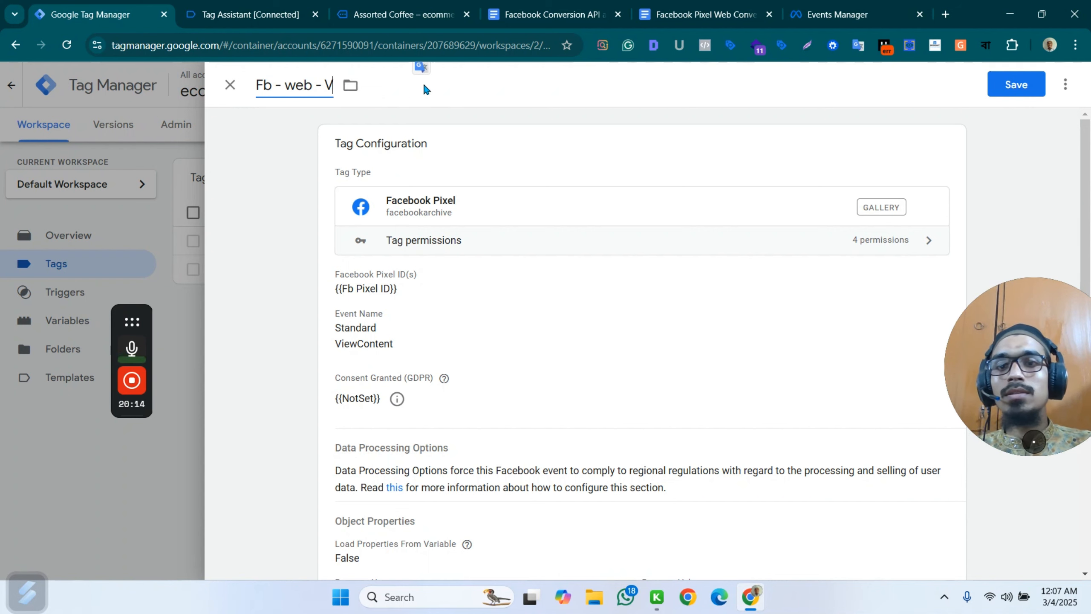
{"action": "type", "text": "S"}
{"action": "type", "text": "A"}
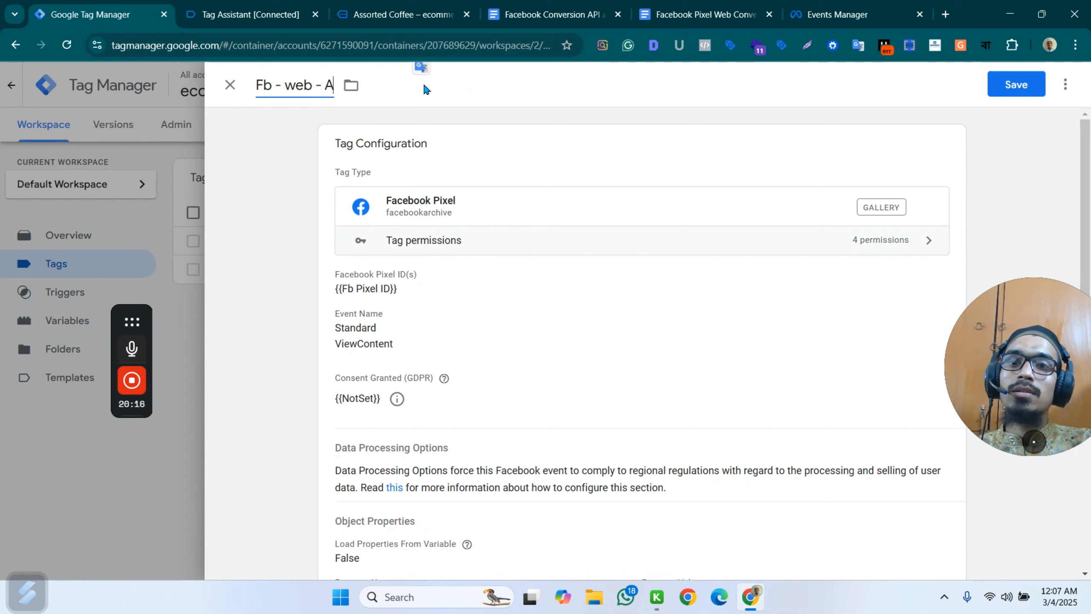
{"action": "type", "text": "ddToCart"}
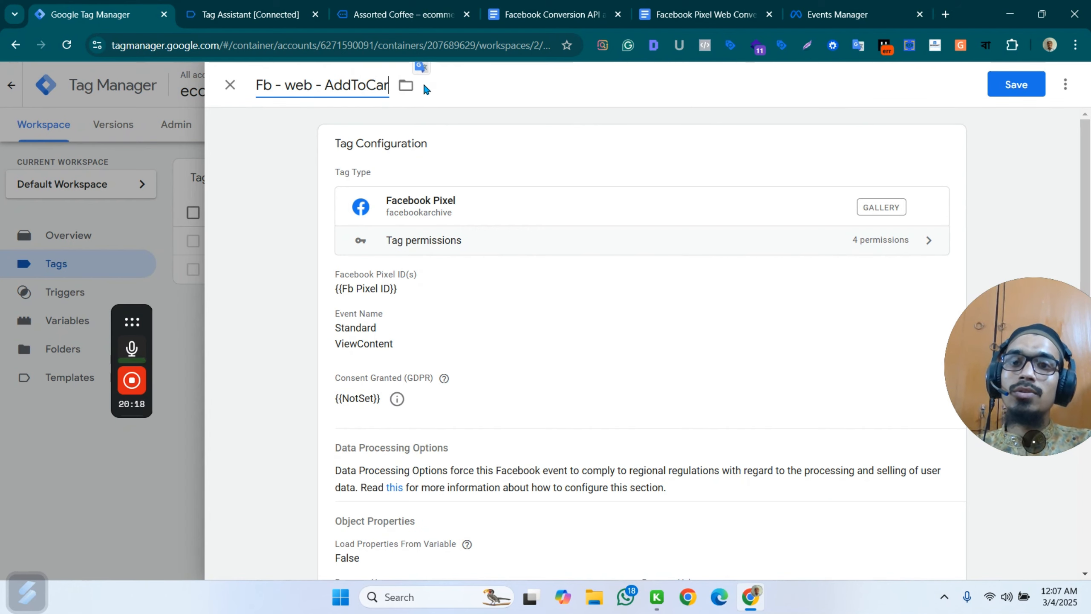
Change the copied tag's standard event to AddToCart.
{"action": "left_click", "coordinate": [480, 343]}
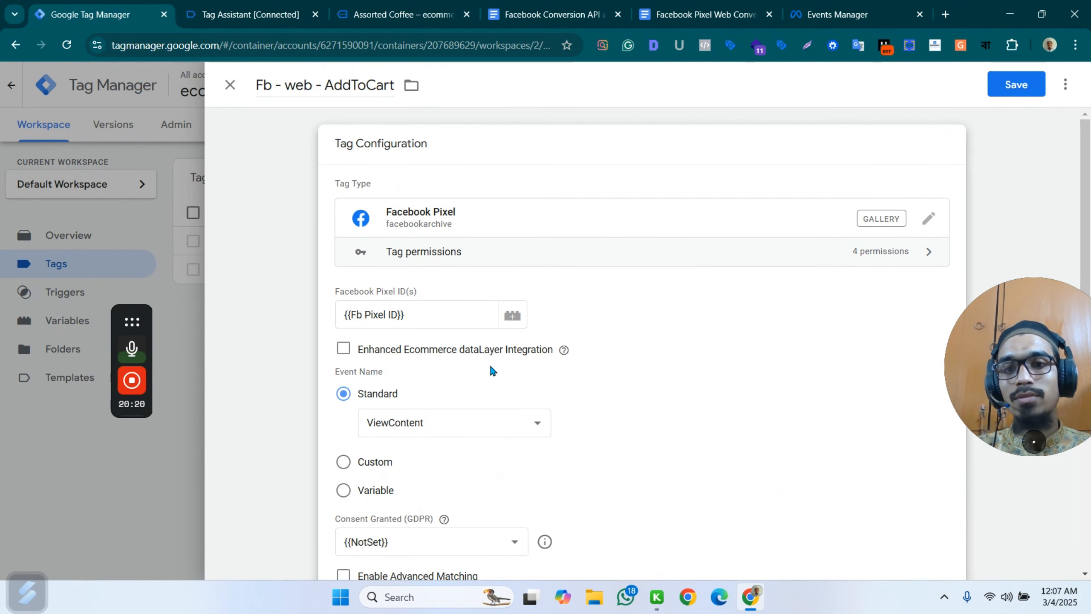
{"action": "scroll", "coordinate": [511, 376], "scroll_direction": "down", "scroll_amount": 3}
{"action": "left_click", "coordinate": [498, 286]}
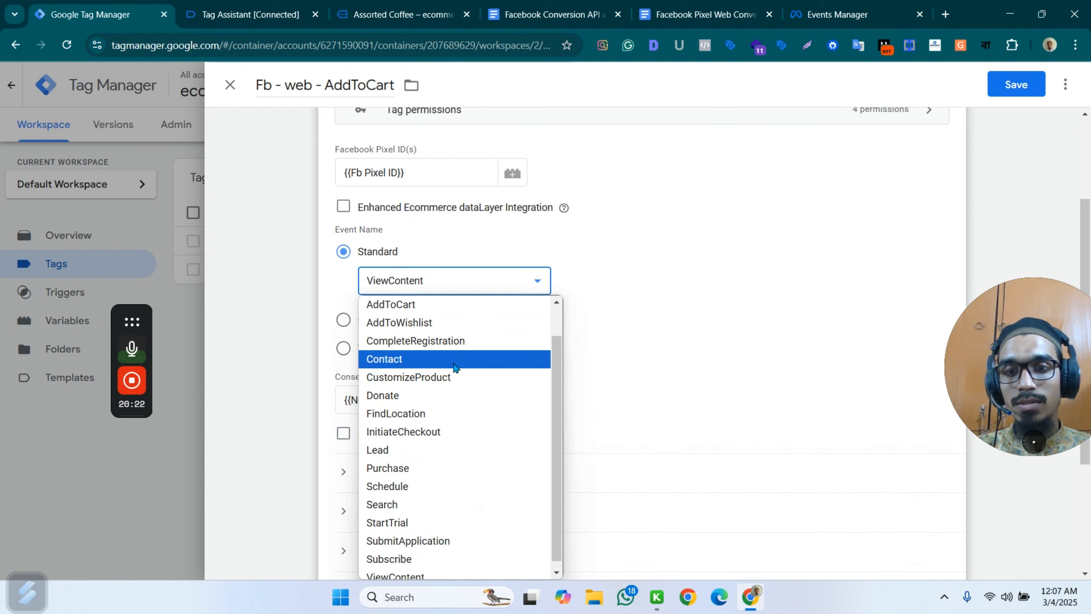
{"action": "scroll", "coordinate": [438, 520], "scroll_direction": "down", "scroll_amount": 1}
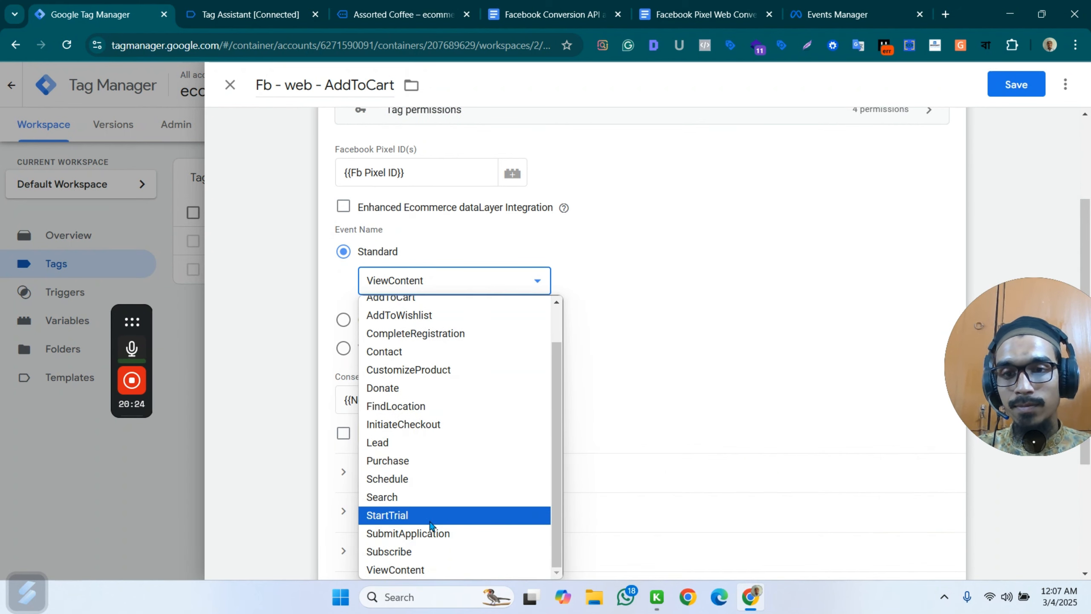
{"action": "scroll", "coordinate": [452, 349], "scroll_direction": "up", "scroll_amount": 1}
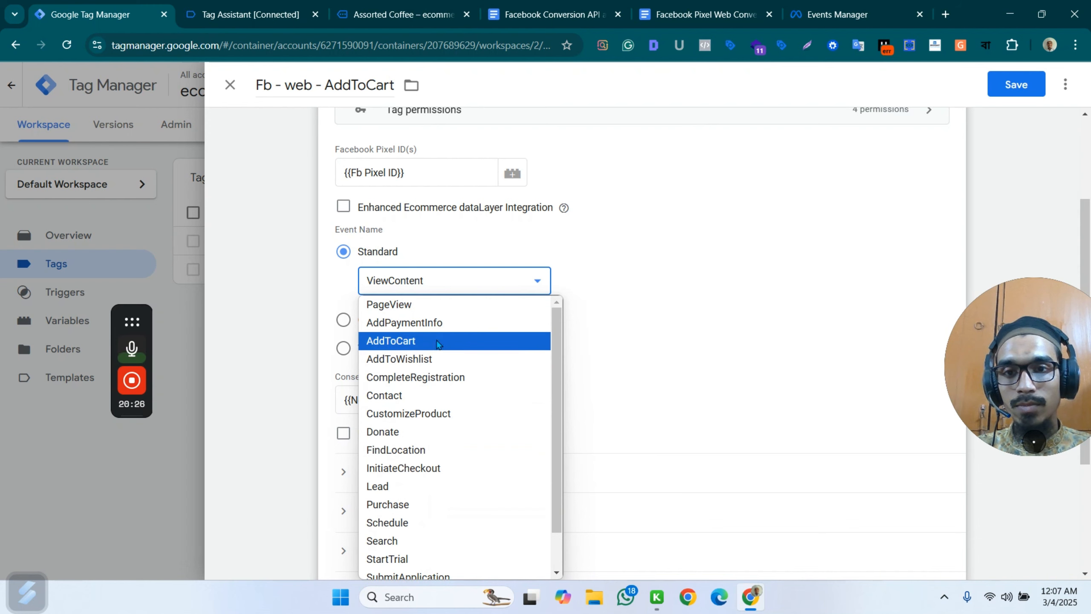
{"action": "left_click", "coordinate": [438, 342]}
Expand the AddToCart tag's object properties and compare them with the AddToCart event setup section of the Facebook Pixel Web Conversion guide.
{"action": "scroll", "coordinate": [477, 374], "scroll_direction": "down", "scroll_amount": 4}
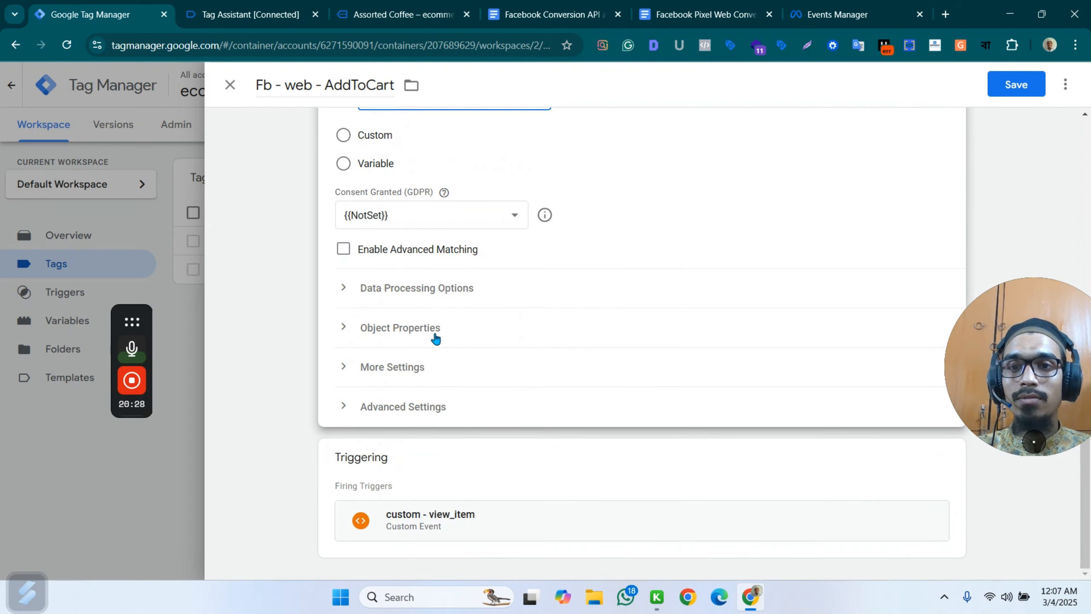
{"action": "left_click", "coordinate": [435, 339]}
{"action": "scroll", "coordinate": [541, 361], "scroll_direction": "down", "scroll_amount": 3}
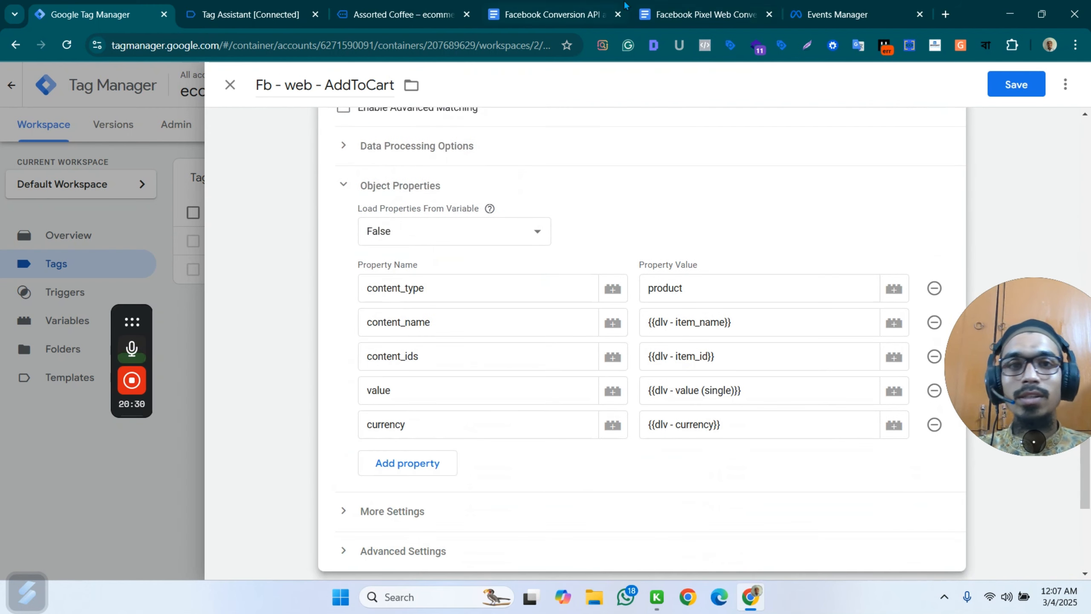
{"action": "left_click", "coordinate": [688, 14]}
{"action": "scroll", "coordinate": [511, 438], "scroll_direction": "up", "scroll_amount": 5}
{"action": "scroll", "coordinate": [597, 365], "scroll_direction": "down", "scroll_amount": 6}
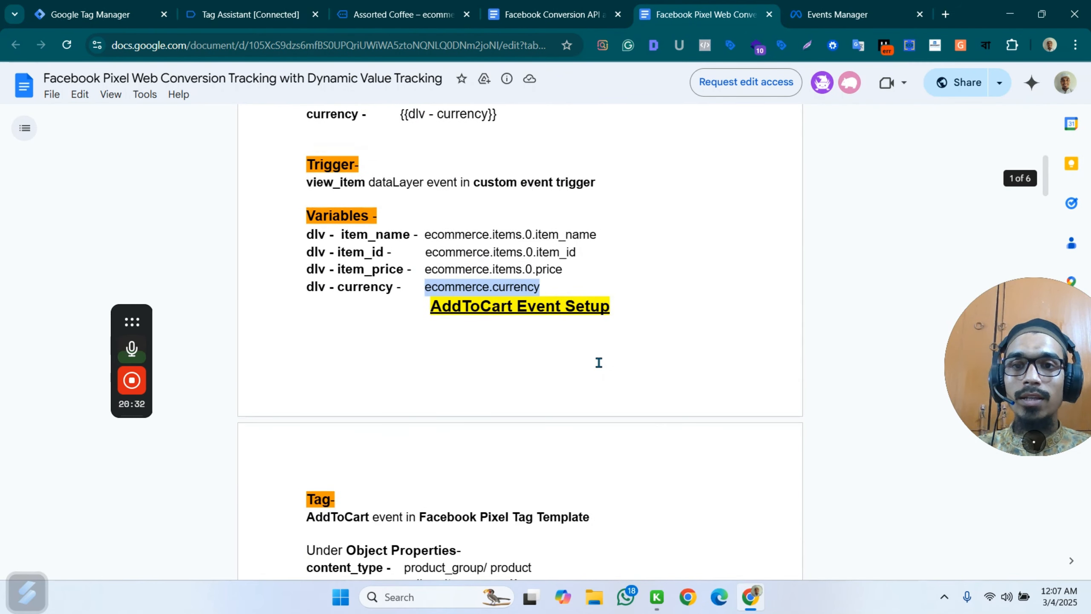
{"action": "scroll", "coordinate": [599, 362], "scroll_direction": "down", "scroll_amount": 5}
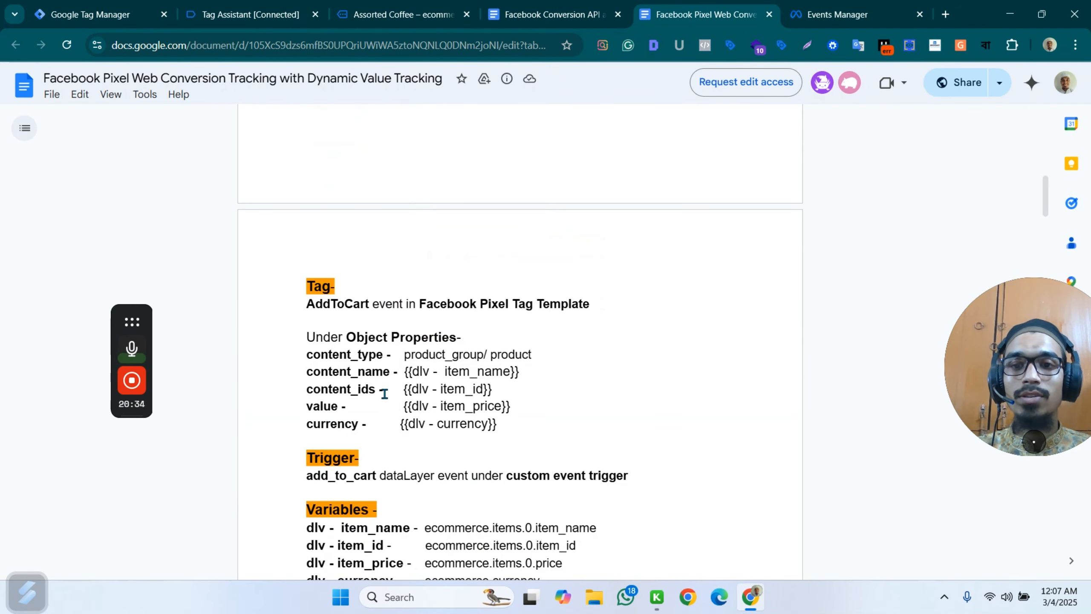
Compare the API calls of the view_item and add_to_cart events in Tag Assistant and check the Assorted Coffee store page.
{"action": "left_click", "coordinate": [234, 14]}
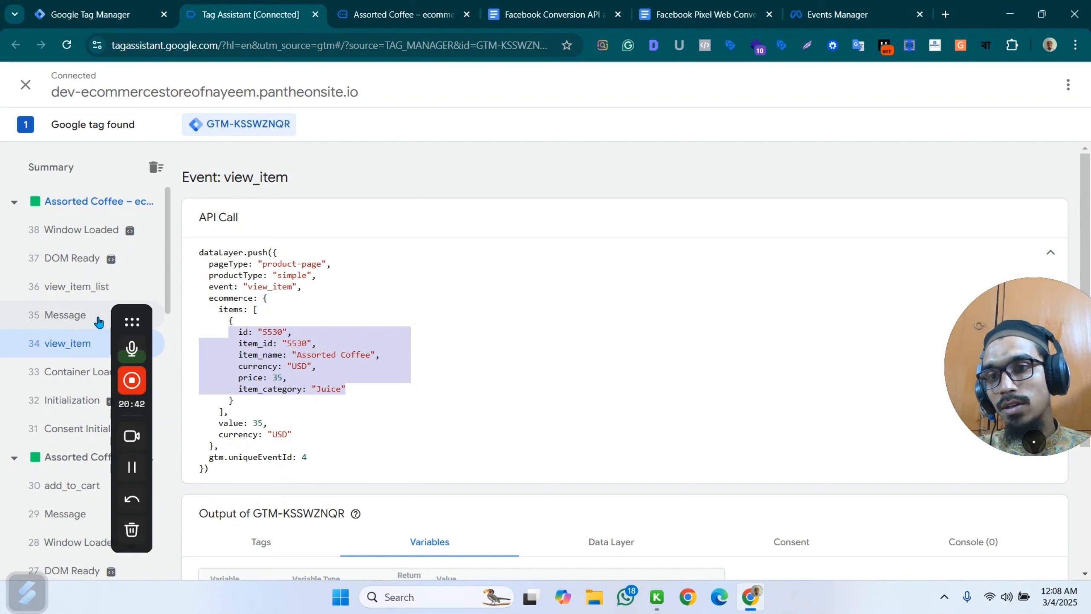
{"action": "scroll", "coordinate": [86, 296], "scroll_direction": "down", "scroll_amount": 3}
{"action": "left_click", "coordinate": [88, 345]}
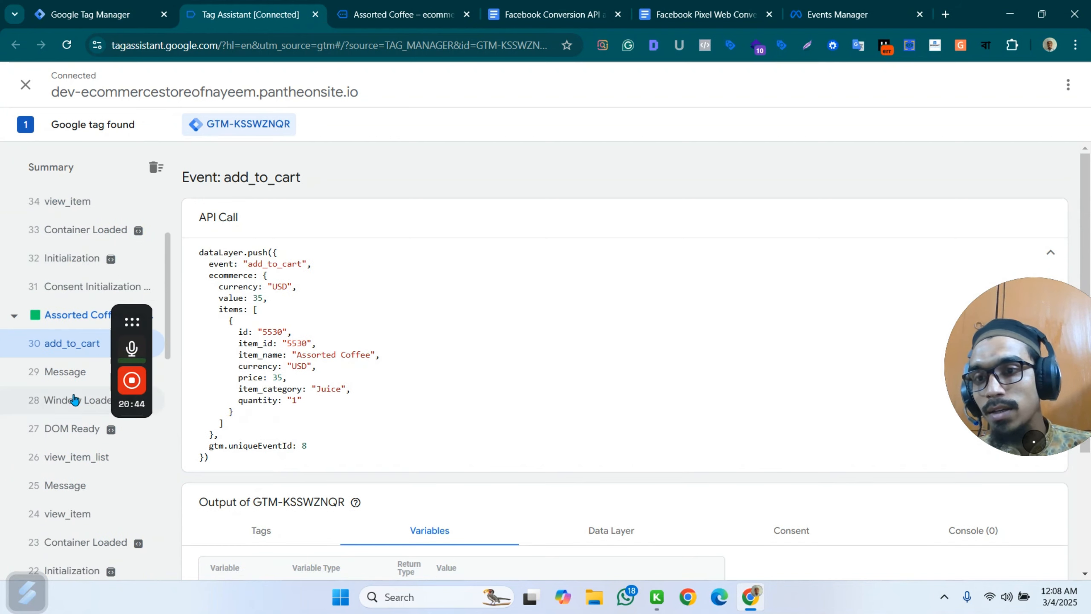
{"action": "left_click", "coordinate": [78, 514]}
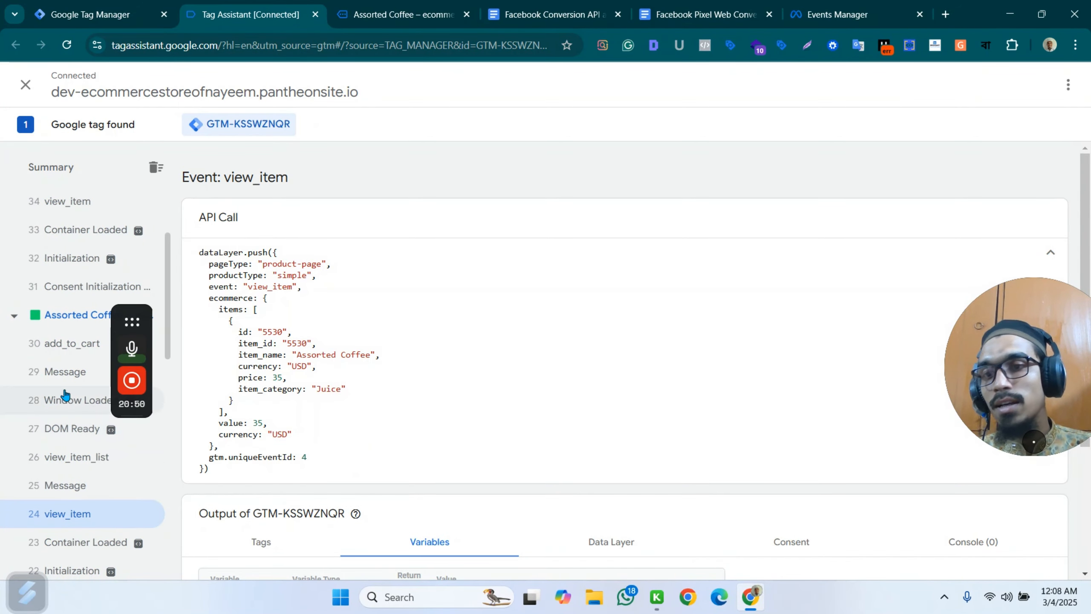
{"action": "left_click", "coordinate": [82, 344]}
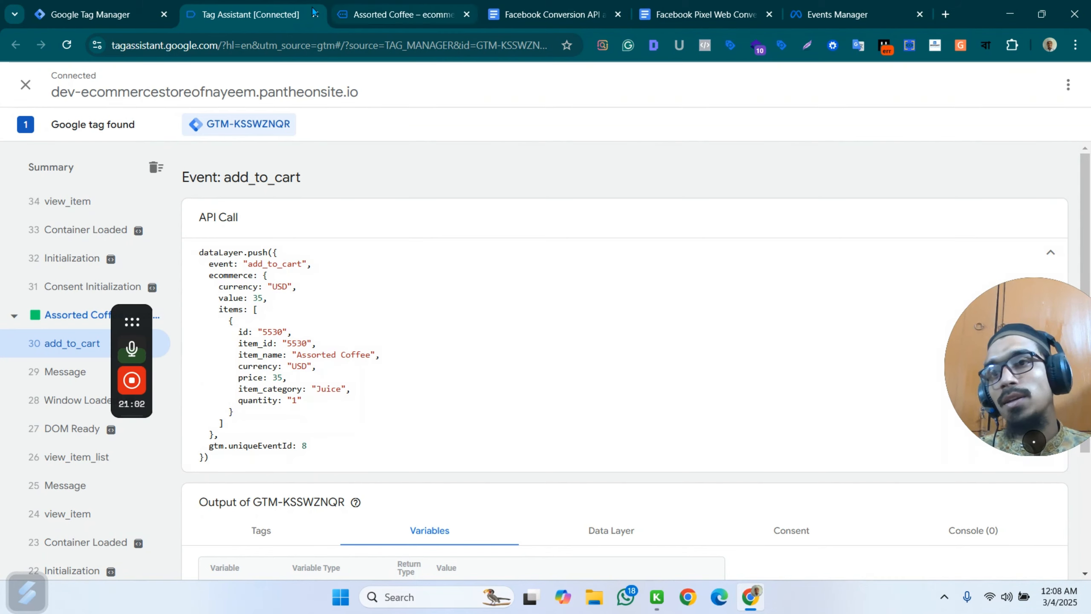
{"action": "mouse_move", "coordinate": [103, 8]}
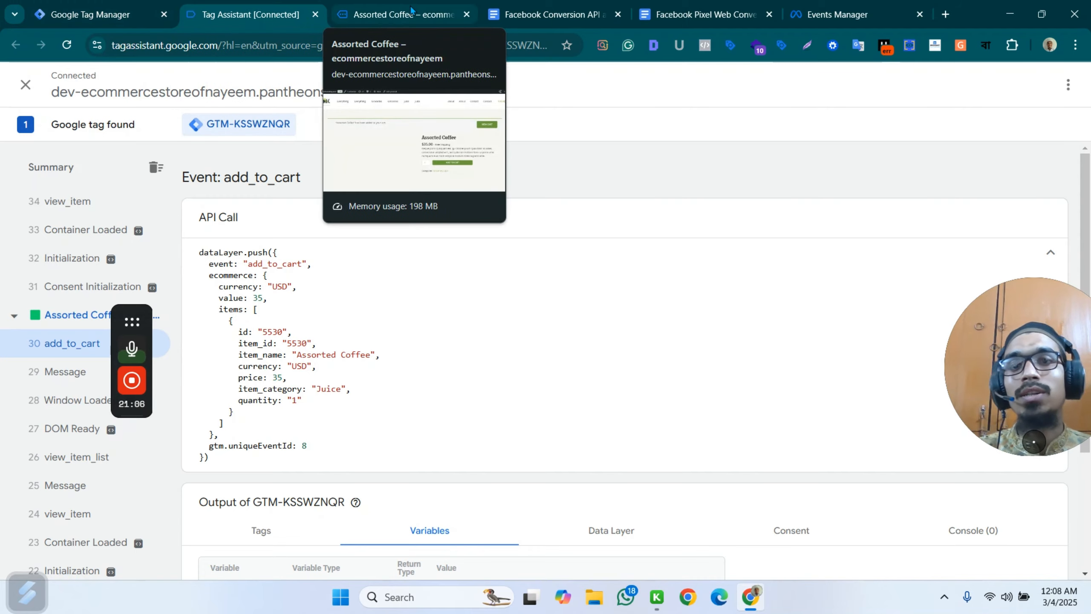
{"action": "left_click", "coordinate": [389, 14]}
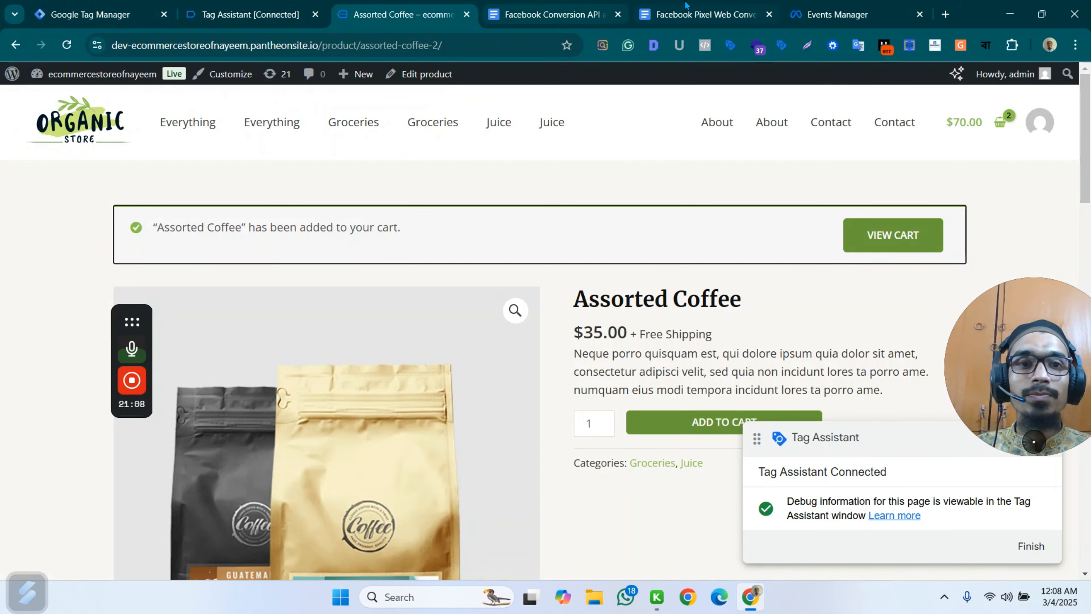
{"action": "left_click", "coordinate": [240, 6]}
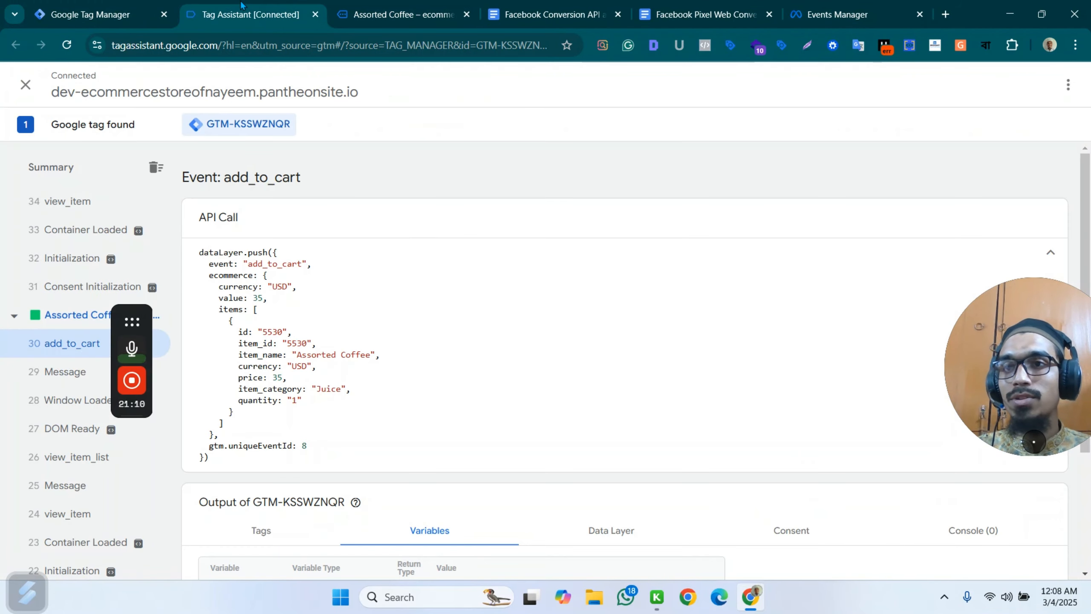
Remove the custom - view_item firing trigger from the Fb - web - AddToCart tag in Tag Manager.
{"action": "left_click", "coordinate": [94, 6]}
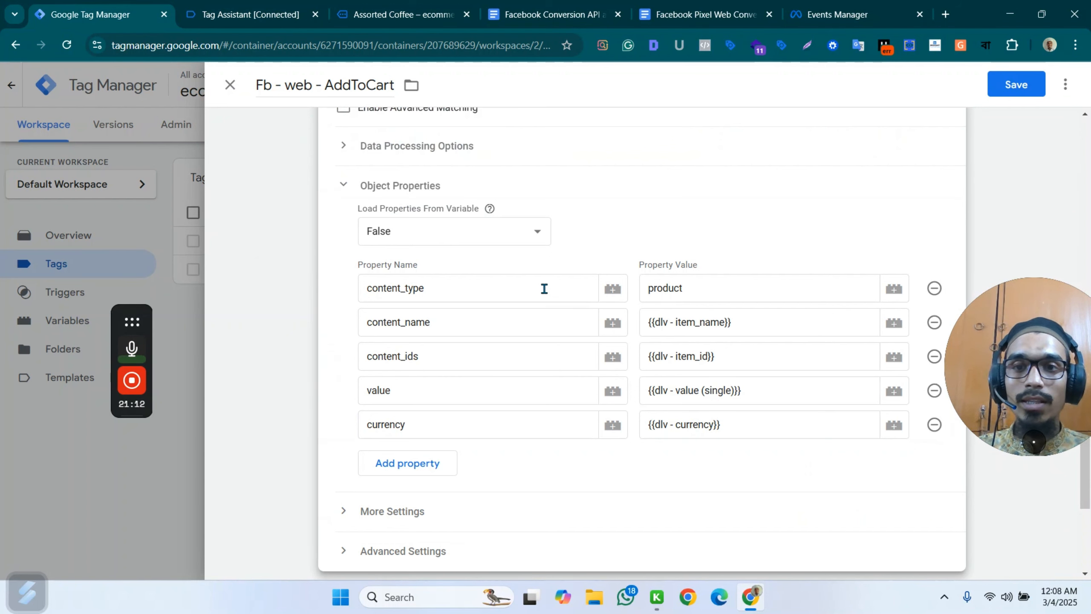
{"action": "scroll", "coordinate": [544, 288], "scroll_direction": "up", "scroll_amount": 2}
{"action": "scroll", "coordinate": [485, 471], "scroll_direction": "down", "scroll_amount": 5}
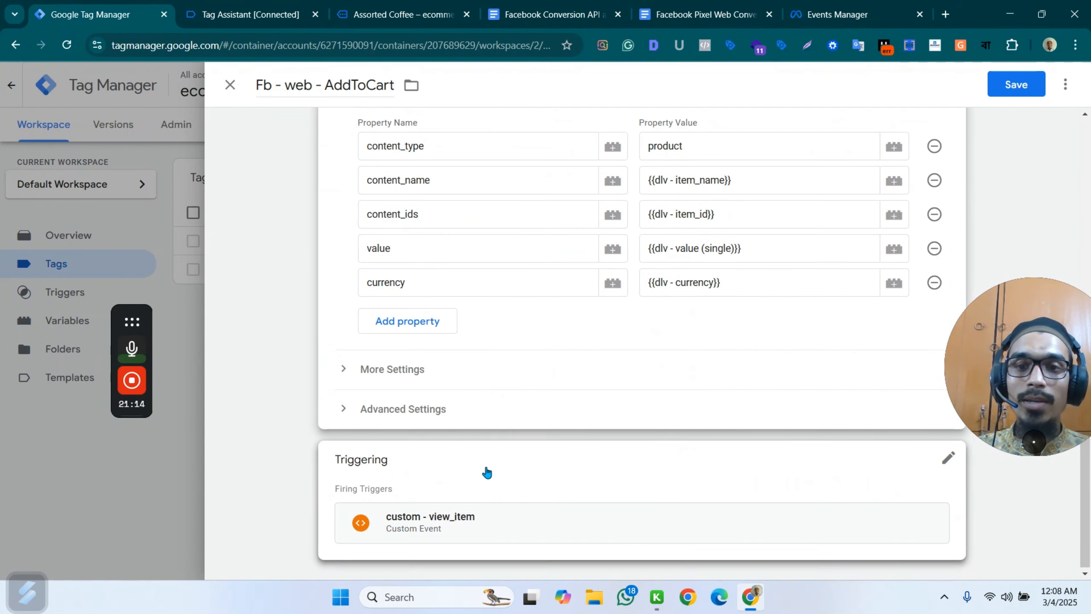
{"action": "left_click", "coordinate": [928, 458]}
{"action": "left_click", "coordinate": [929, 492]}
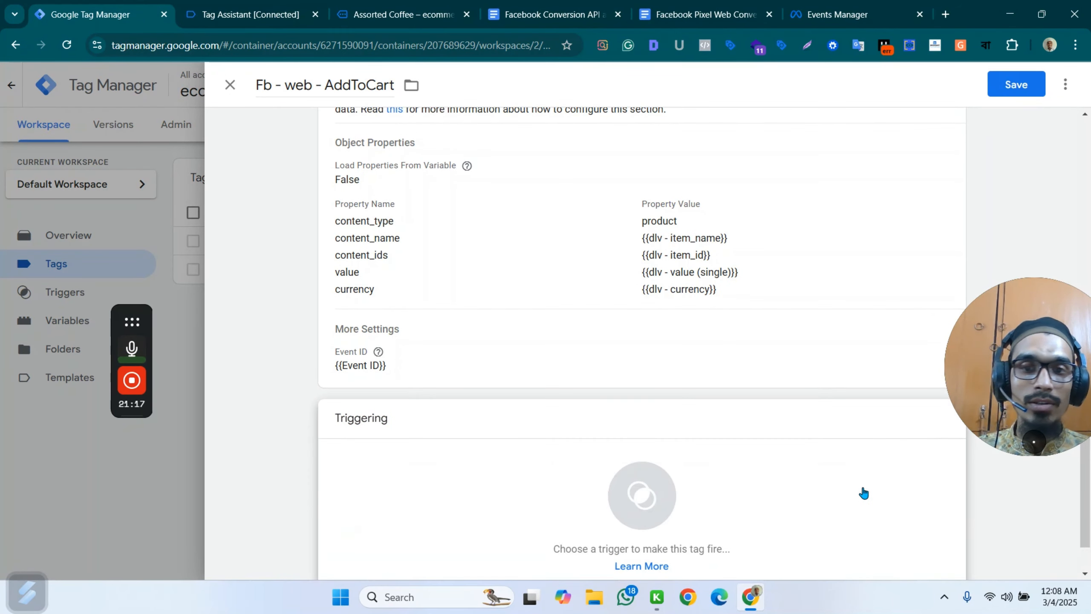
Open the tag's trigger selection and copy the add_to_cart event name from the API call in Tag Assistant.
{"action": "left_click", "coordinate": [578, 476]}
{"action": "left_click", "coordinate": [251, 14]}
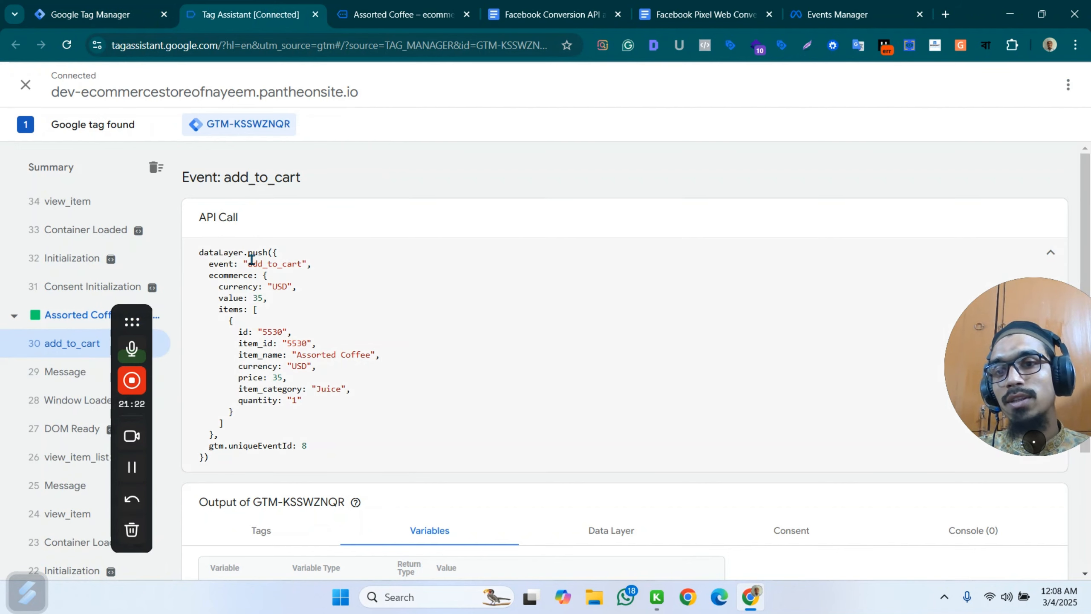
{"action": "left_click_drag", "start_coordinate": [249, 265], "coordinate": [307, 269]}
{"action": "key", "text": "ctrl+c"}
{"action": "left_click", "coordinate": [91, 14]}
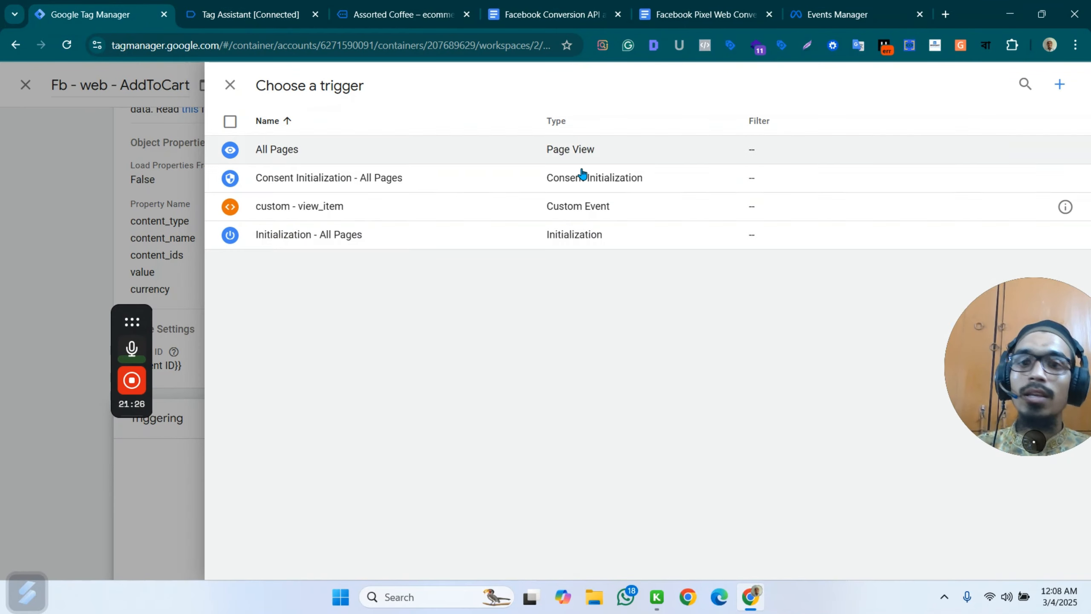
Create a new Custom Event trigger with the event name add_to_cart, without the surplus pasted text.
{"action": "left_click", "coordinate": [1059, 84]}
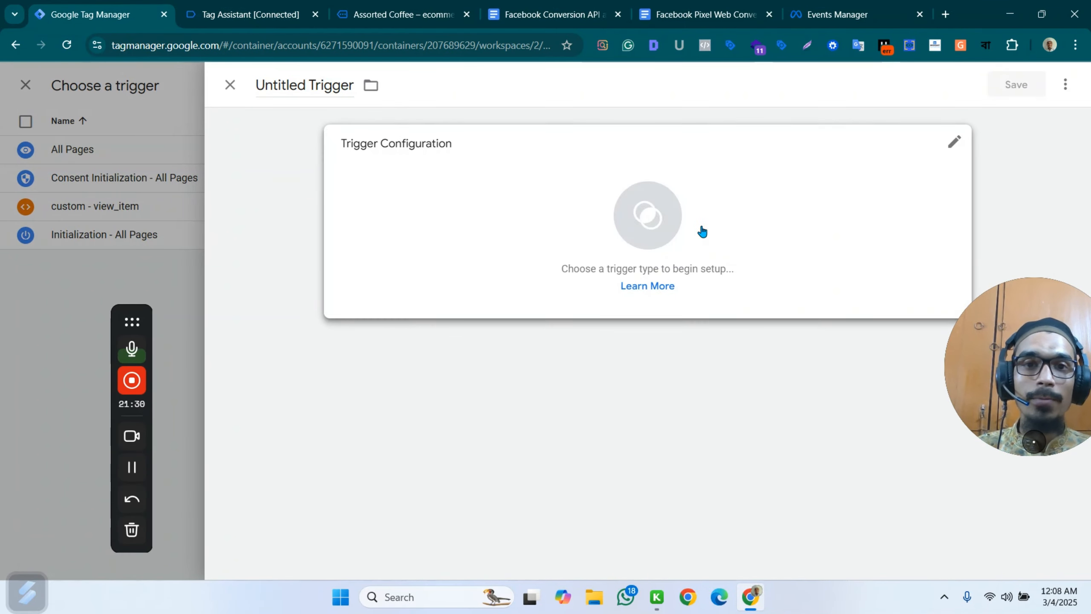
{"action": "left_click", "coordinate": [701, 232]}
{"action": "scroll", "coordinate": [831, 456], "scroll_direction": "down", "scroll_amount": 6}
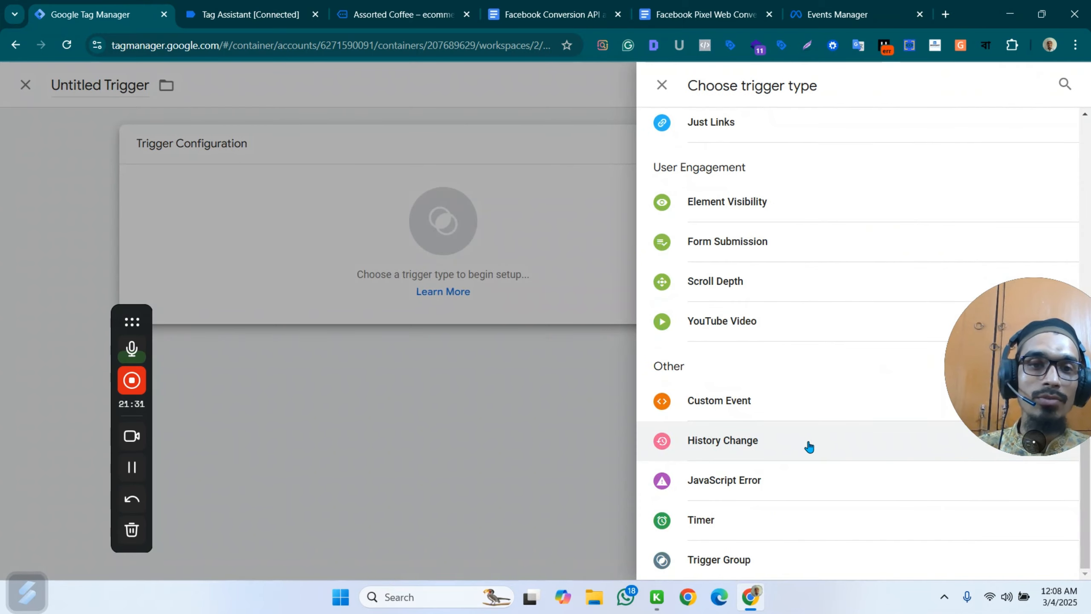
{"action": "left_click", "coordinate": [728, 410]}
{"action": "left_click", "coordinate": [385, 281]}
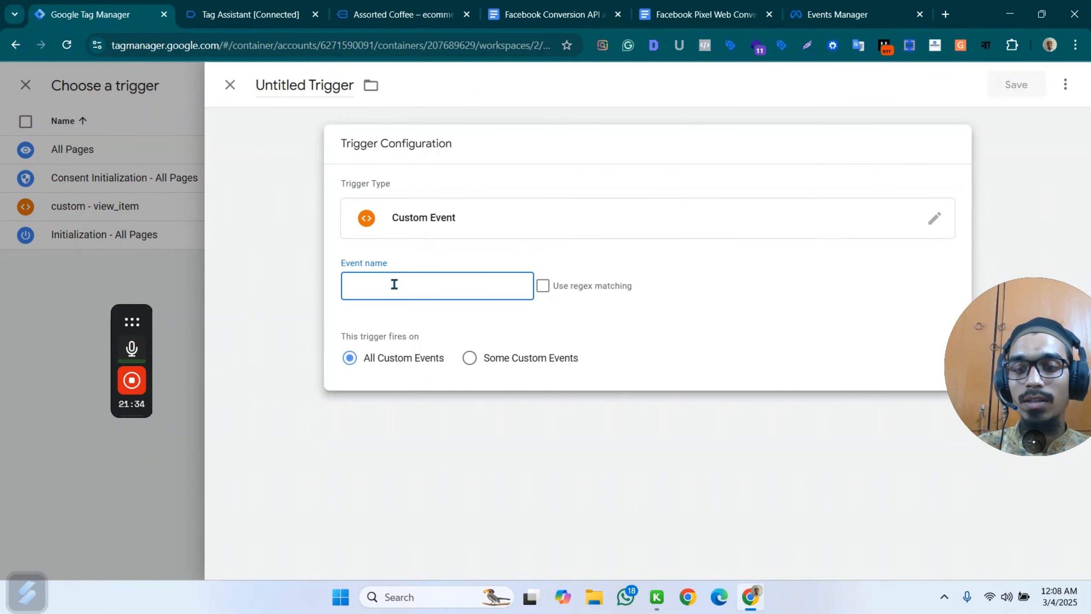
{"action": "key", "text": "ctrl+v"}
{"action": "left_click_drag", "start_coordinate": [482, 286], "coordinate": [399, 289]}
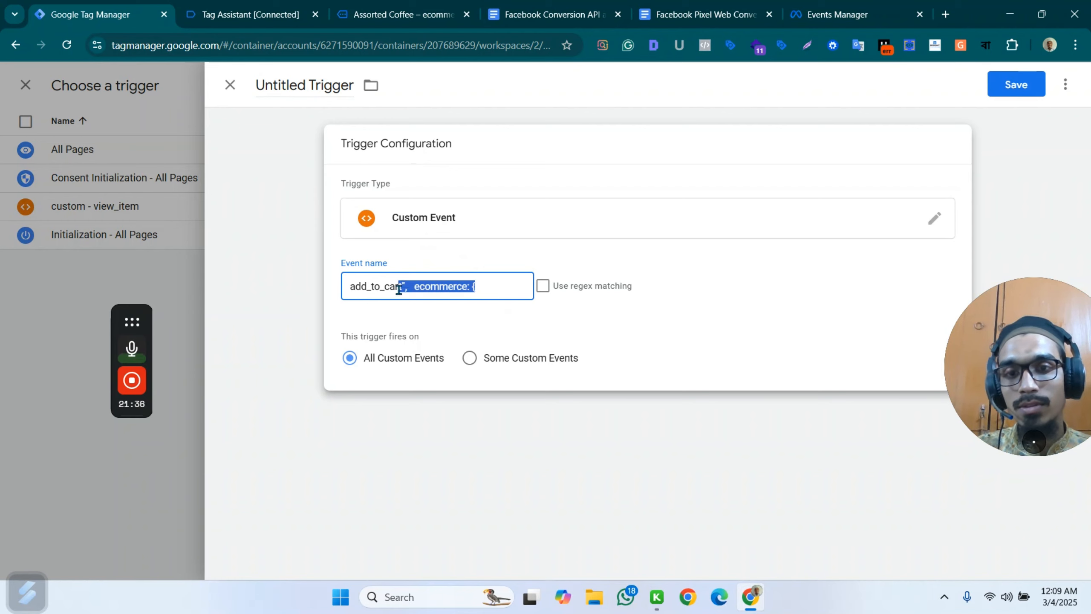
{"action": "key", "text": "BackSpace"}
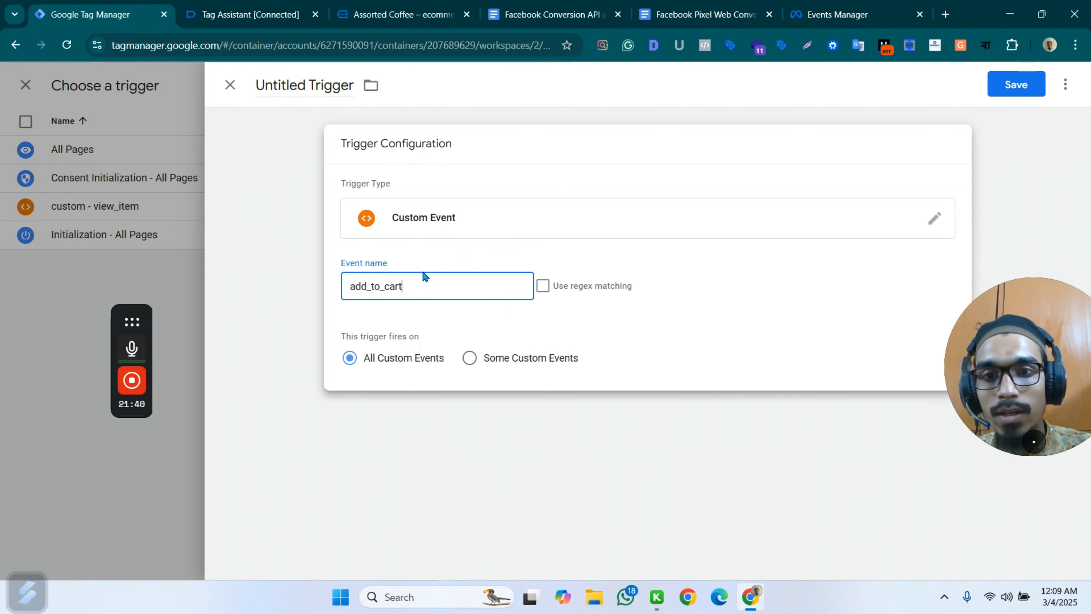
Try to copy only the add_to_cart text from the event's API call in Tag Assistant.
{"action": "left_click", "coordinate": [257, 14]}
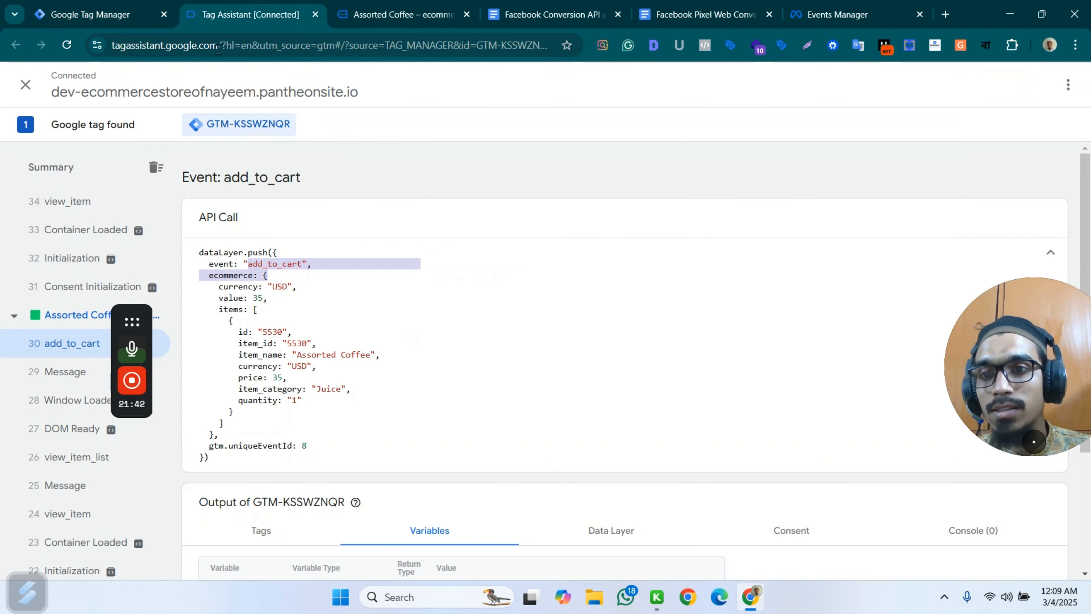
{"action": "left_click_drag", "start_coordinate": [301, 264], "coordinate": [248, 264]}
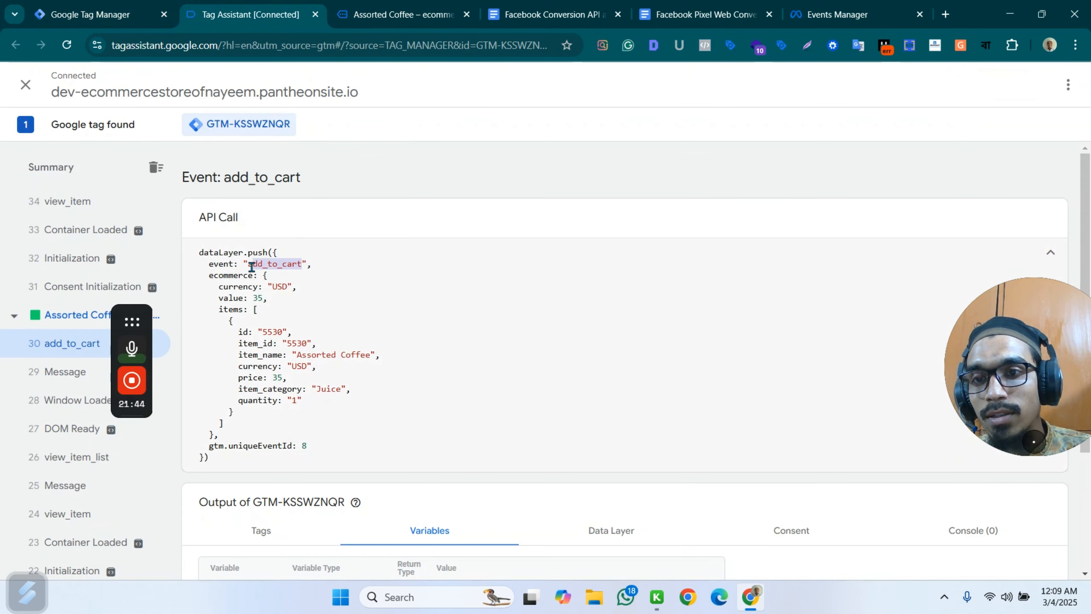
{"action": "left_click", "coordinate": [404, 9]}
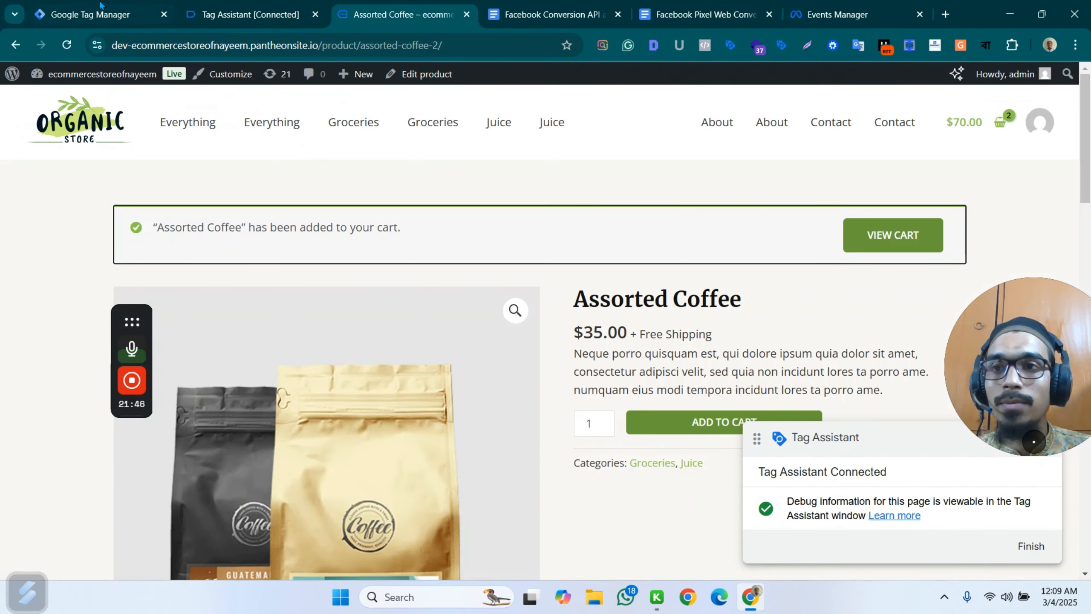
Try to name the new trigger custom - add_to_cart in Tag Manager, then undo the mistyped name.
{"action": "left_click", "coordinate": [99, 3]}
{"action": "left_click", "coordinate": [310, 82]}
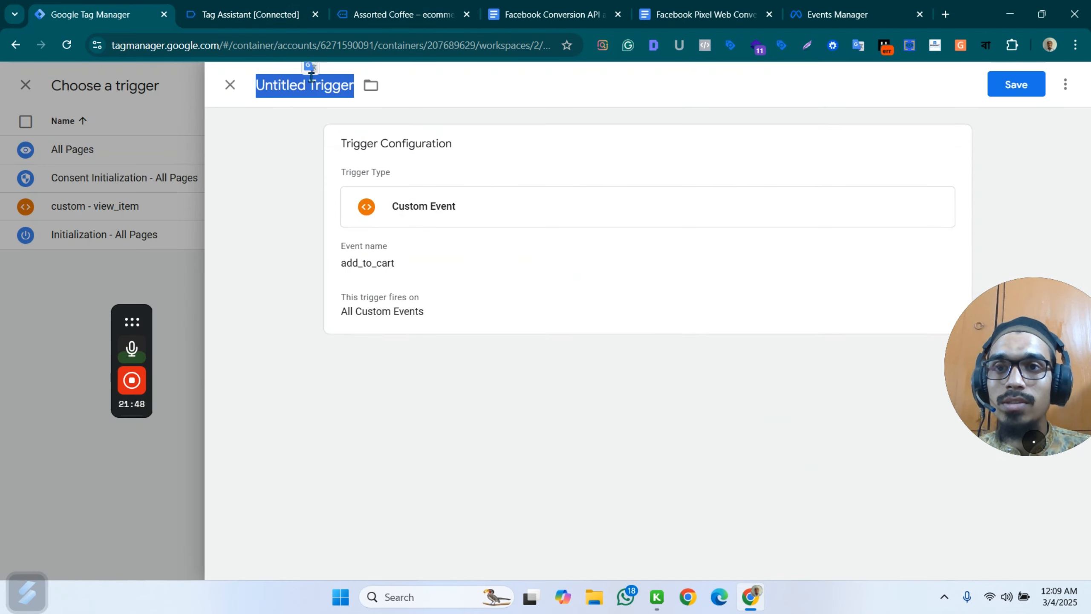
{"action": "type", "text": "custom"}
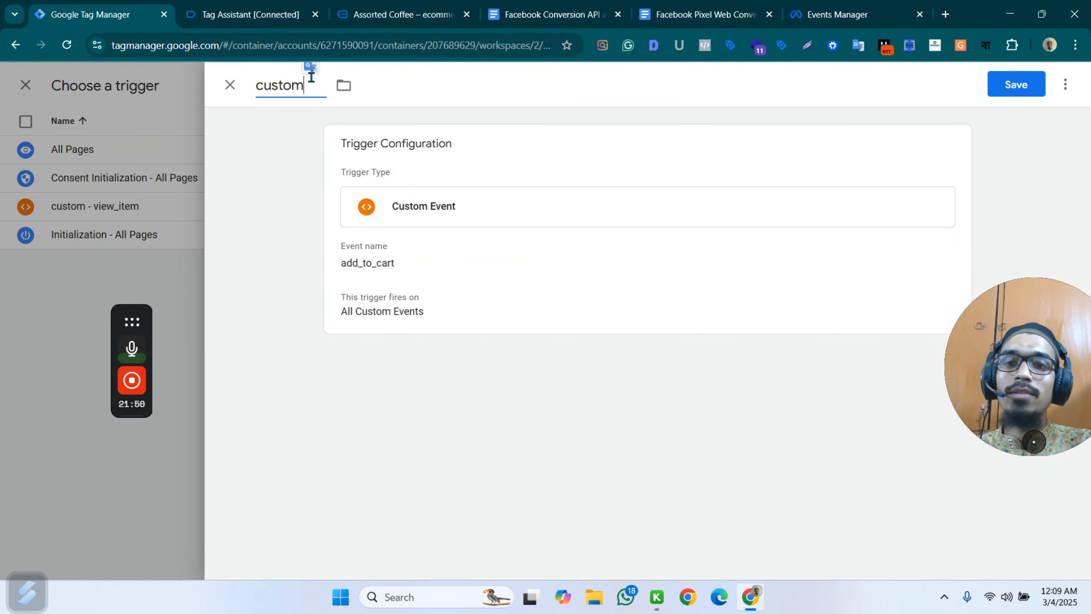
{"action": "type", "text": " - add to"}
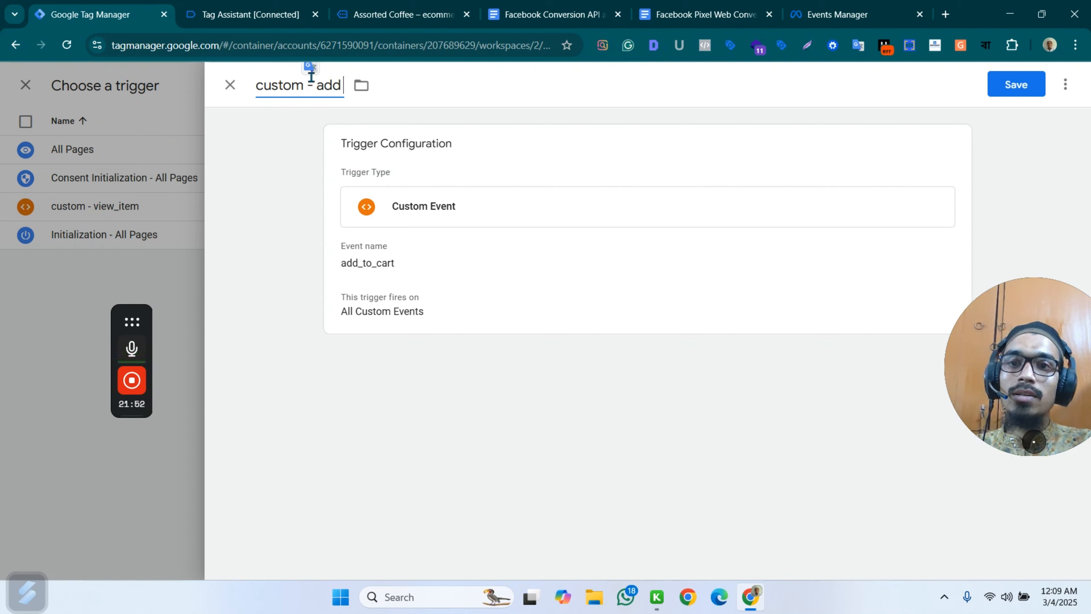
{"action": "key", "text": "BackSpace"}
{"action": "key", "text": "BackSpace"}
{"action": "key", "text": "BackSpace"}
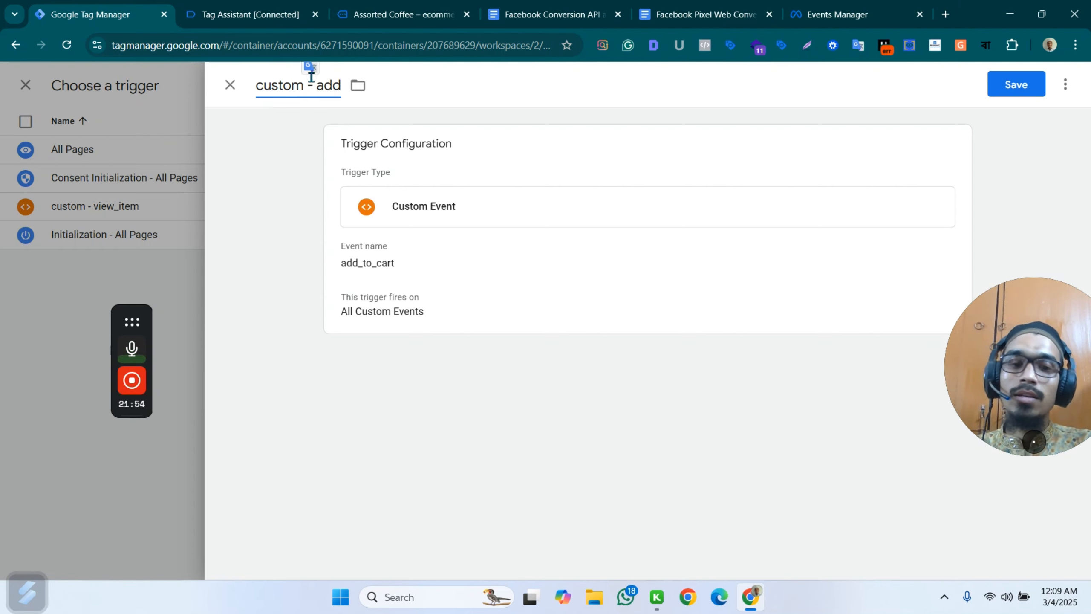
{"action": "type", "text": "_t"}
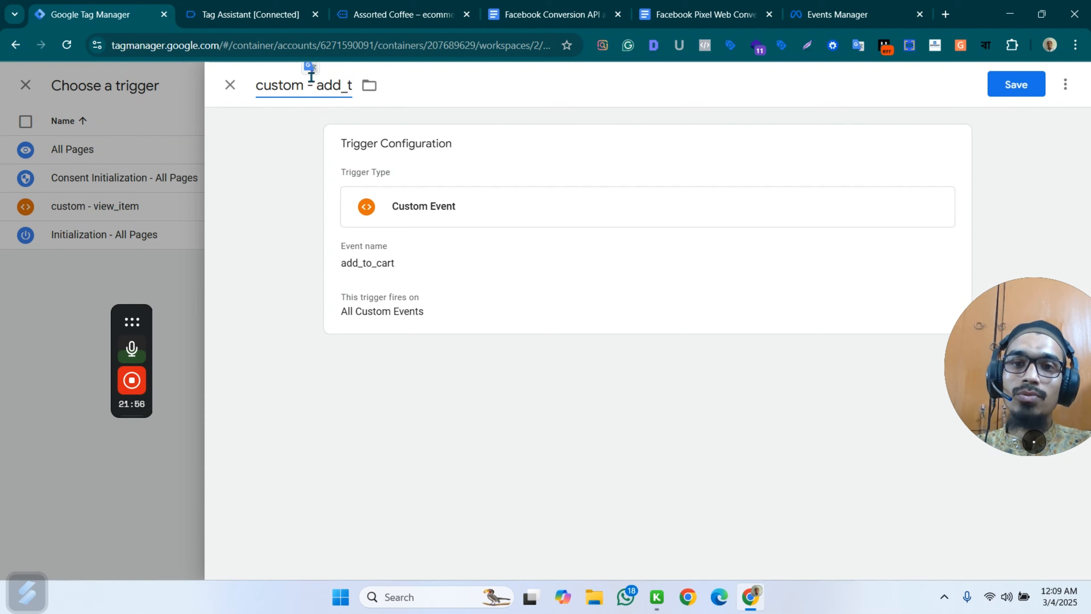
{"action": "type", "text": "0-C"}
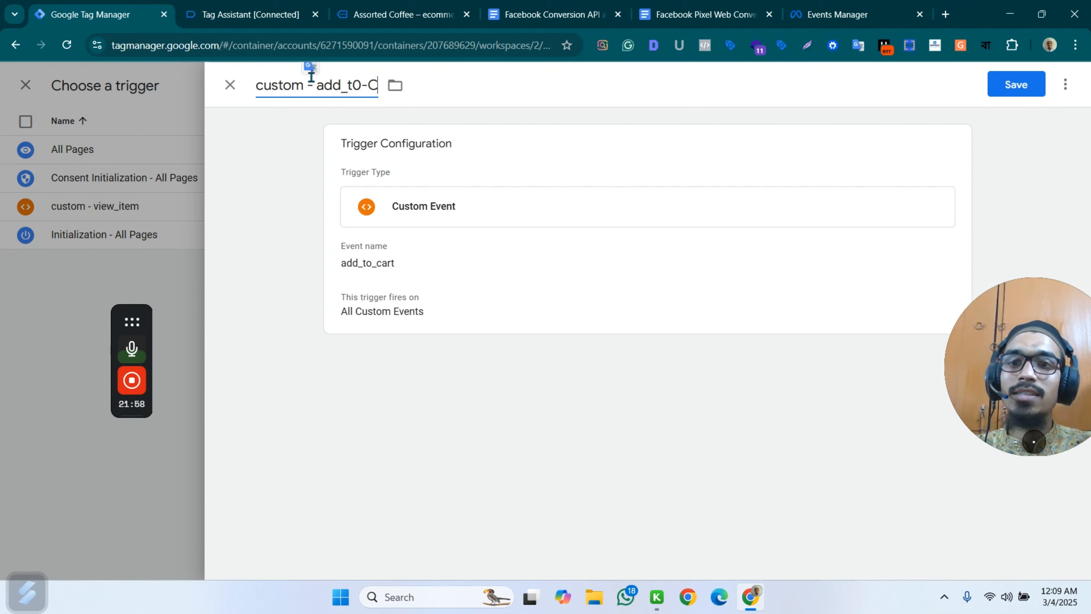
{"action": "key", "text": "BackSpace"}
{"action": "key", "text": "BackSpace"}
{"action": "key", "text": "BackSpace"}
{"action": "key", "text": "BackSpace"}
{"action": "key", "text": "BackSpace"}
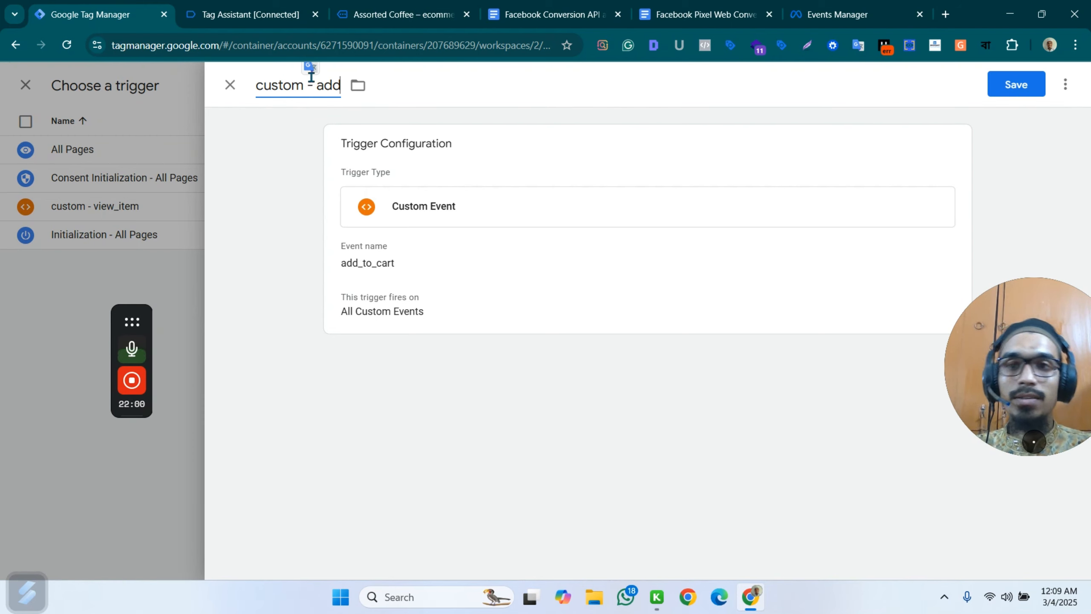
{"action": "type", "text": "_t0-C"}
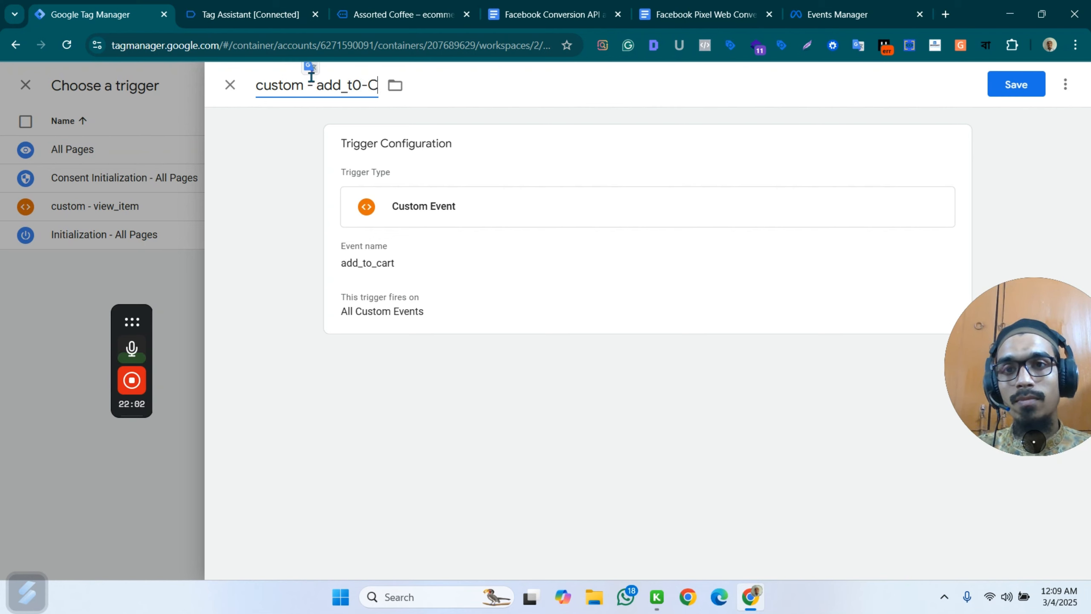
{"action": "key", "text": "ctrl+z"}
{"action": "key", "text": "ctrl+z"}
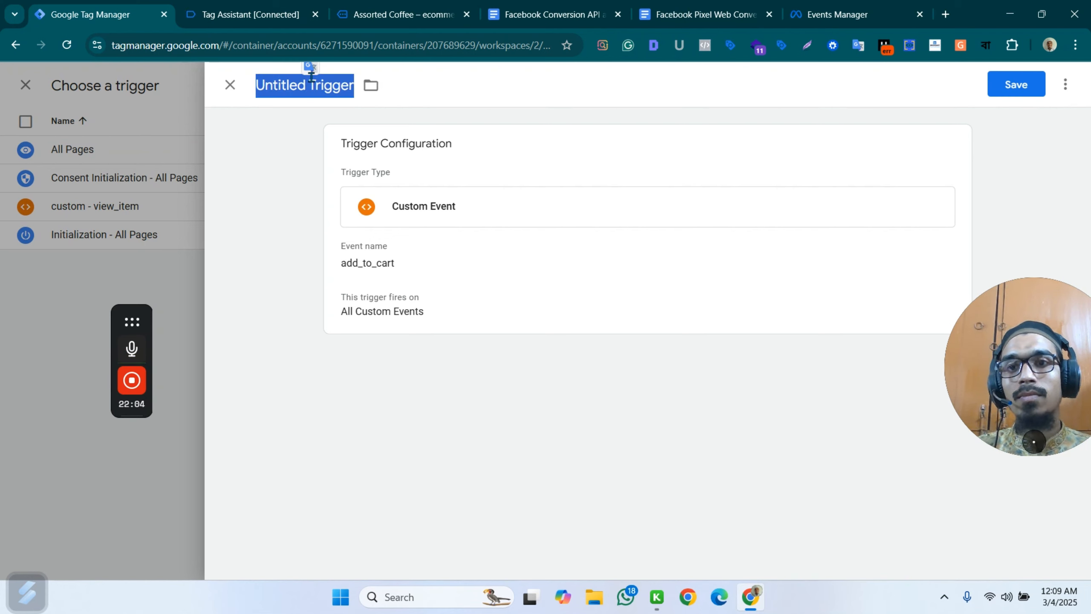
Name the trigger custom - add_to_cart without the surplus pasted text, and save both the trigger and the AddToCart tag.
{"action": "type", "text": "custom"}
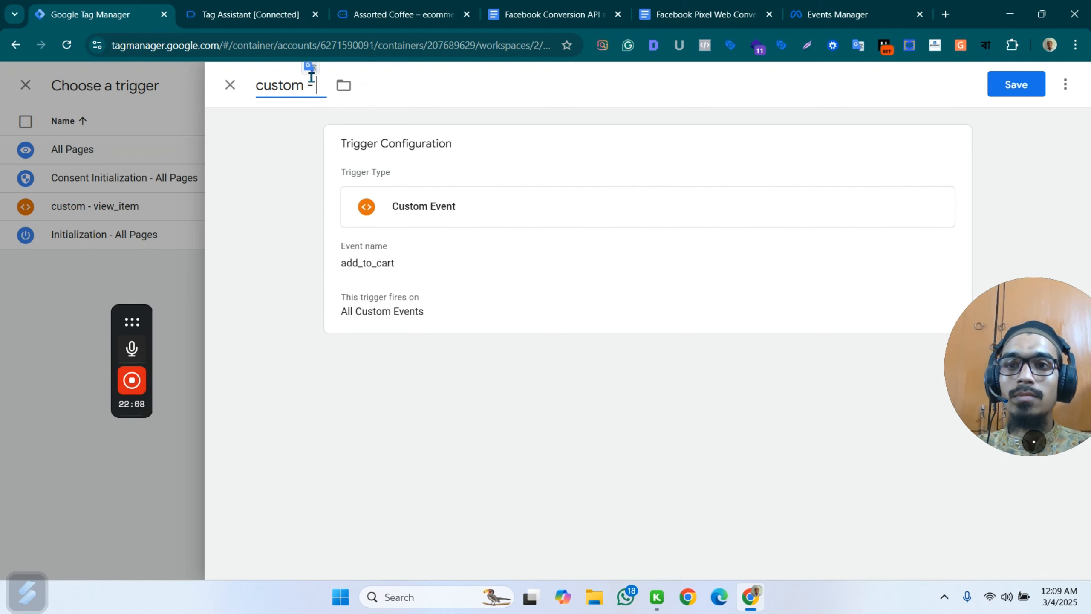
{"action": "type", "text": " -"}
{"action": "key", "text": "ctrl+v"}
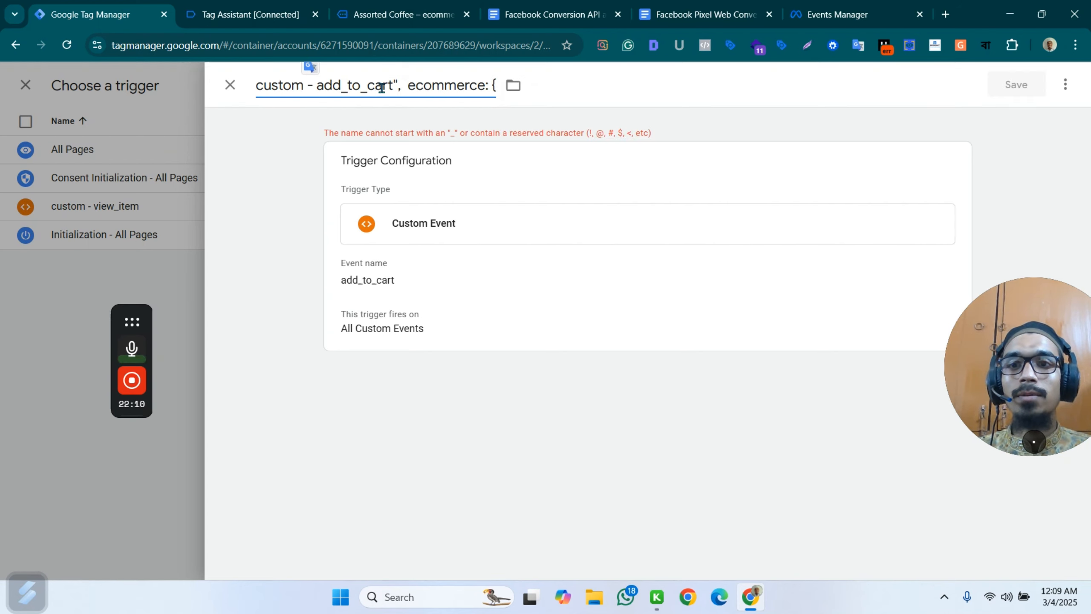
{"action": "left_click_drag", "start_coordinate": [395, 86], "coordinate": [562, 88]}
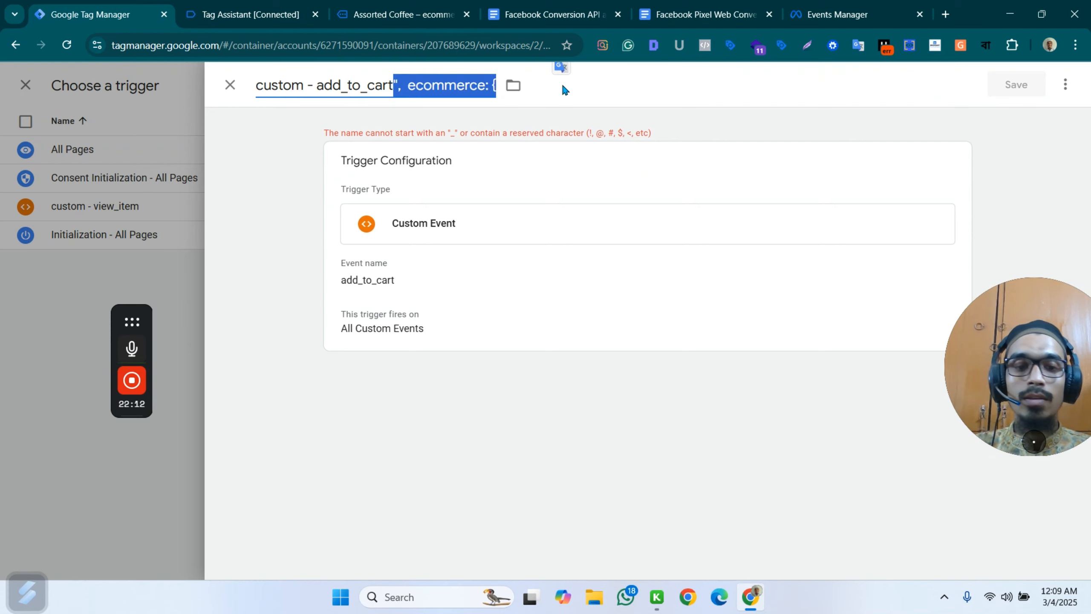
{"action": "key", "text": "BackSpace"}
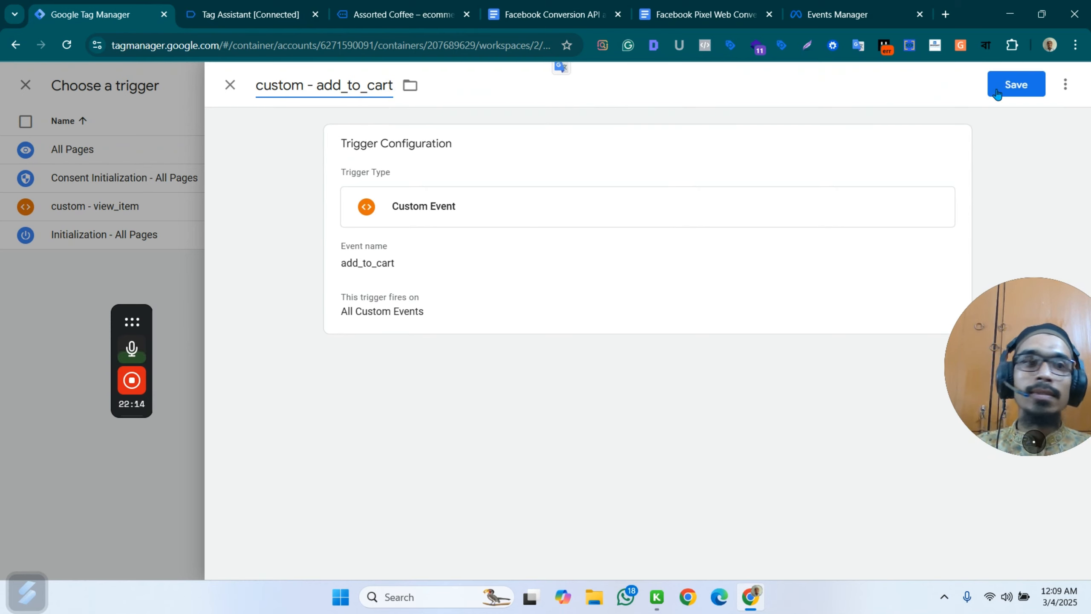
{"action": "left_click", "coordinate": [1005, 90]}
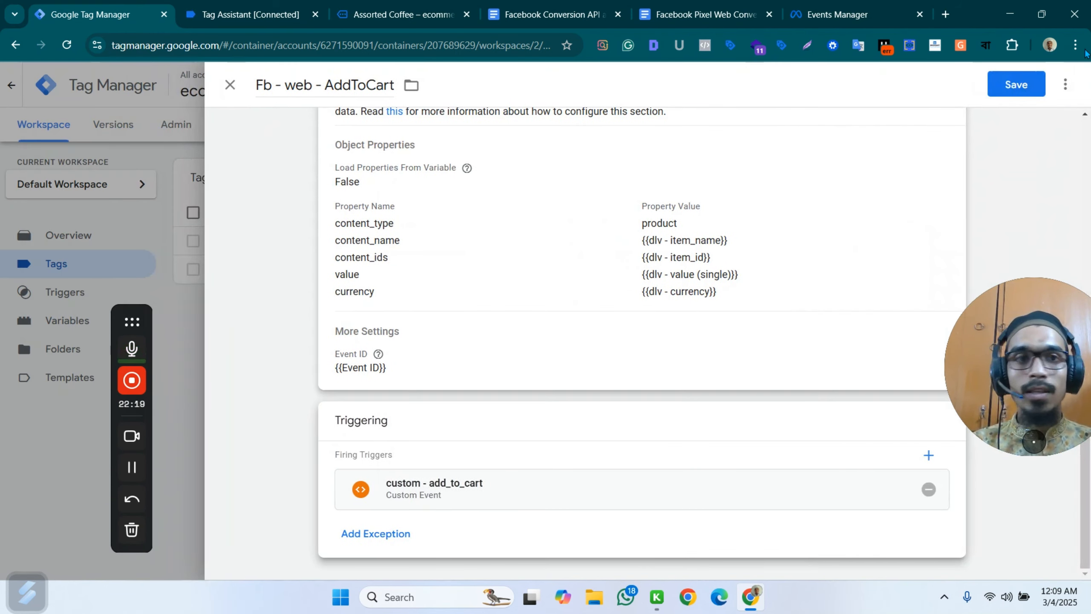
{"action": "left_click", "coordinate": [1017, 84]}
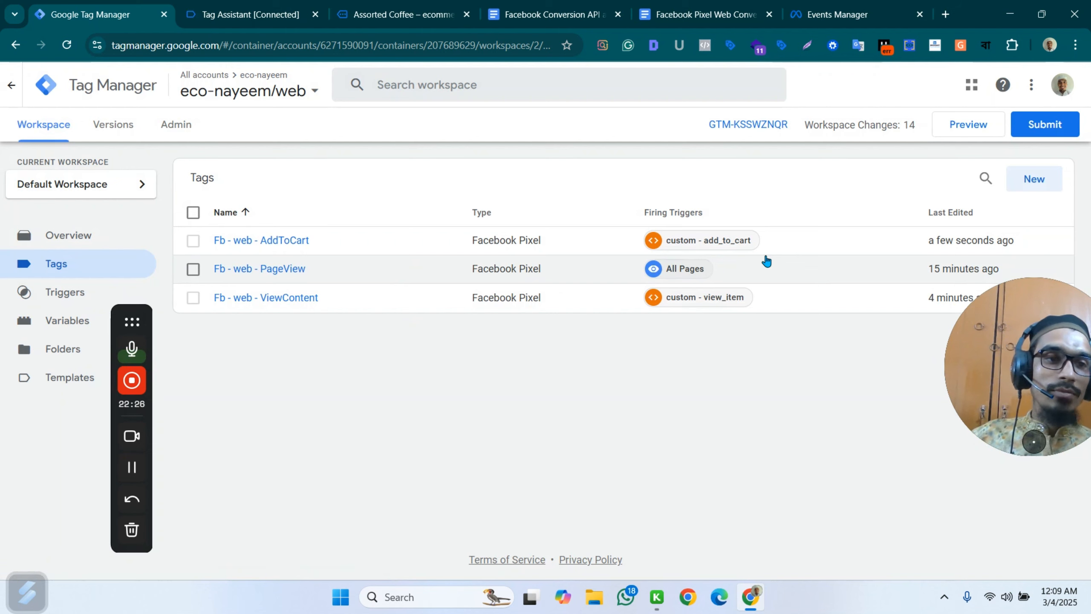
Start a new user-defined variable of the type Data Layer Variable.
{"action": "left_click", "coordinate": [69, 322]}
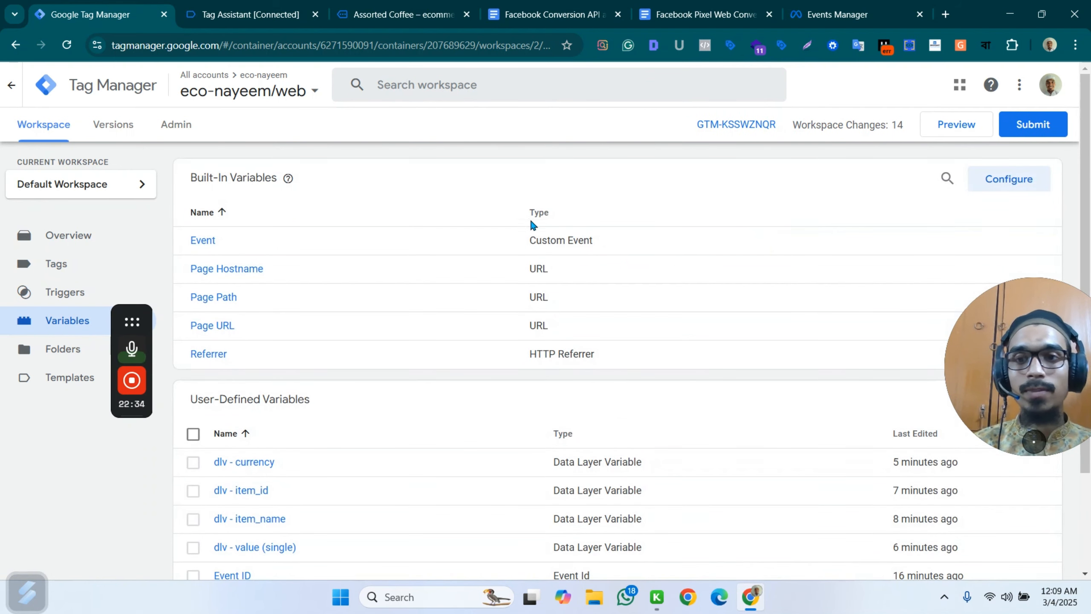
{"action": "scroll", "coordinate": [688, 207], "scroll_direction": "down", "scroll_amount": 3}
{"action": "scroll", "coordinate": [688, 198], "scroll_direction": "up", "scroll_amount": 3}
{"action": "left_click", "coordinate": [1036, 399]}
{"action": "left_click", "coordinate": [604, 238]}
{"action": "scroll", "coordinate": [821, 391], "scroll_direction": "down", "scroll_amount": 3}
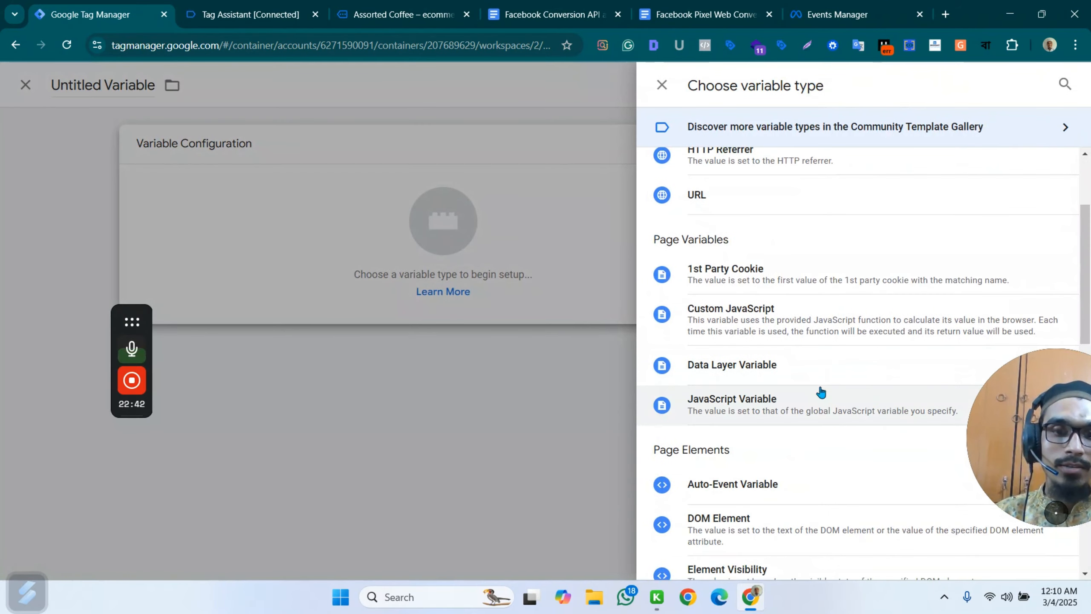
{"action": "left_click", "coordinate": [782, 370]}
{"action": "left_click", "coordinate": [401, 280]}
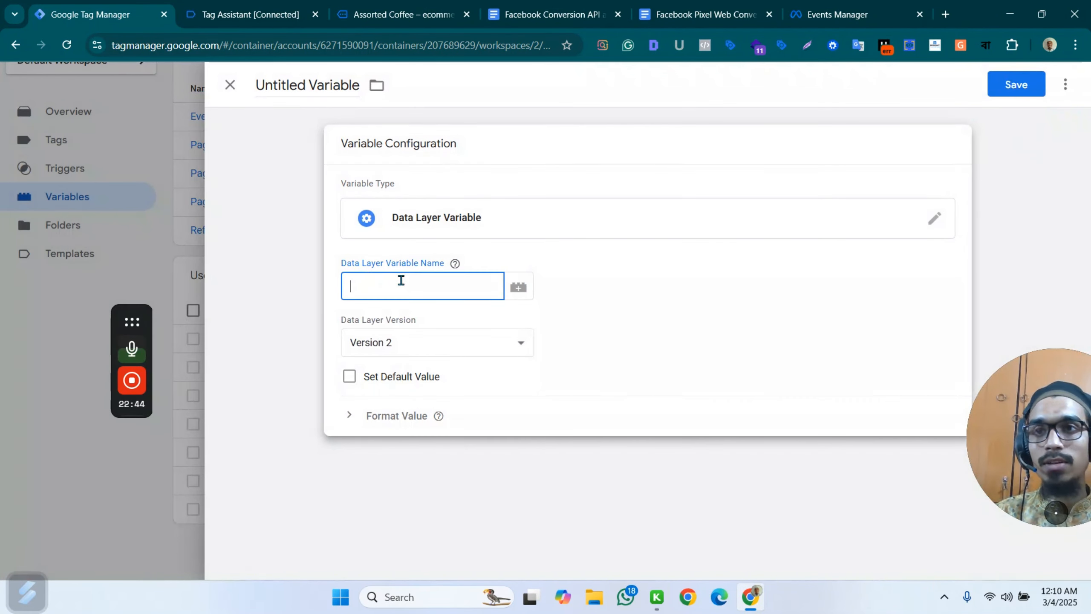
Switch to the store's product page, open the related product Natural Extracted Edible Oil and add it to the cart.
{"action": "left_click", "coordinate": [258, 14]}
{"action": "left_click", "coordinate": [350, 5]}
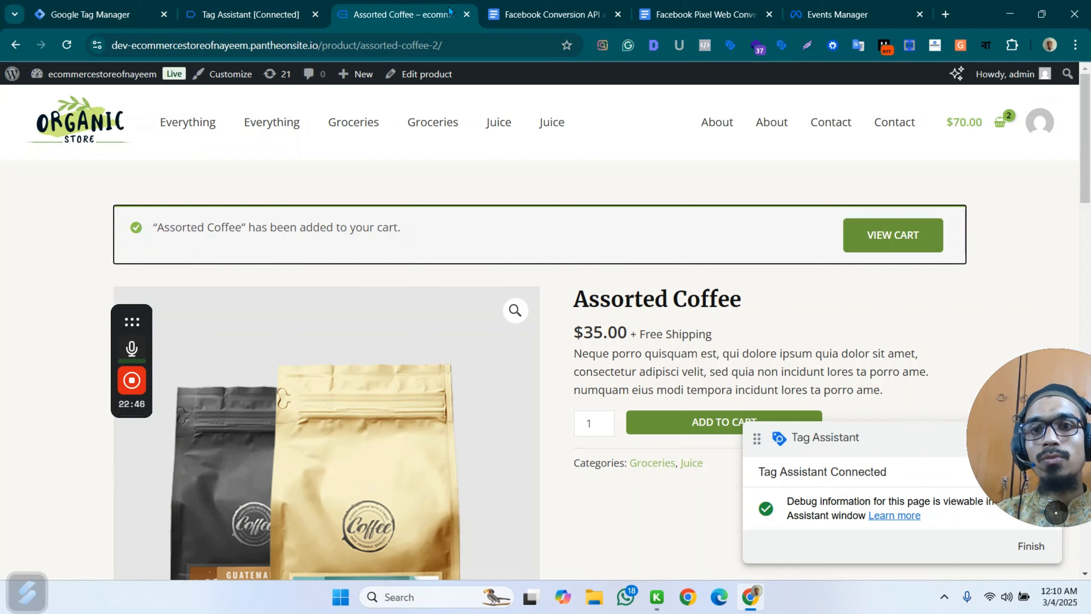
{"action": "scroll", "coordinate": [860, 275], "scroll_direction": "down", "scroll_amount": 3}
{"action": "scroll", "coordinate": [867, 269], "scroll_direction": "up", "scroll_amount": 3}
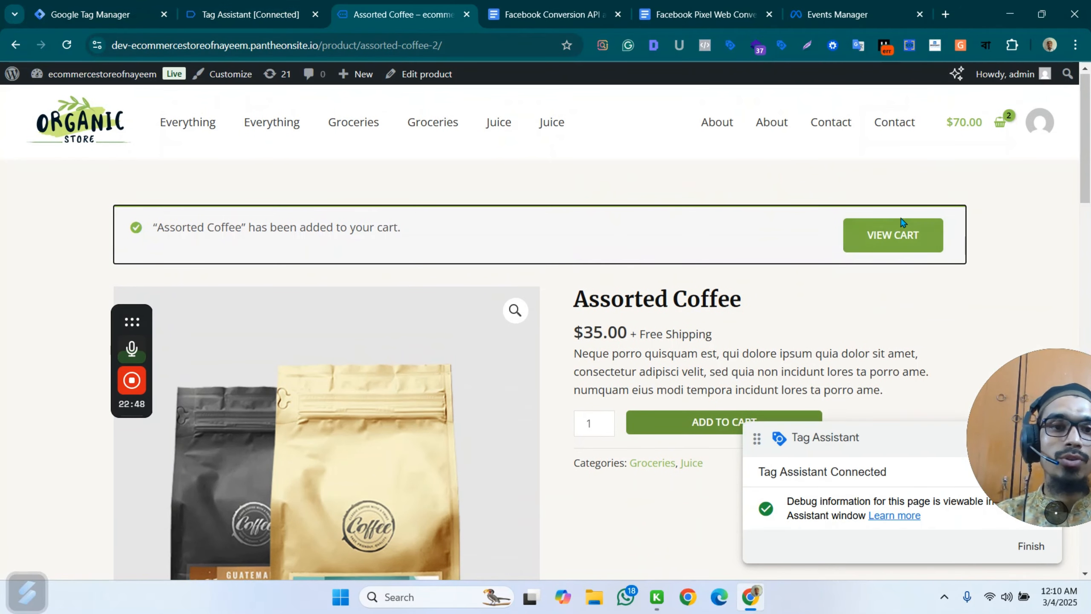
{"action": "scroll", "coordinate": [771, 225], "scroll_direction": "down", "scroll_amount": 4}
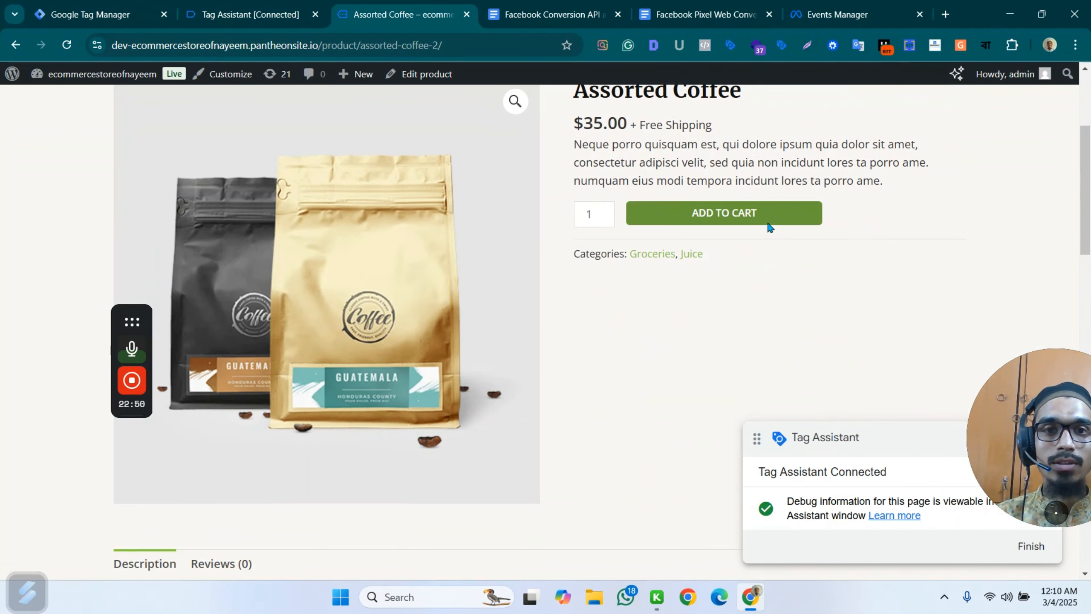
{"action": "scroll", "coordinate": [730, 226], "scroll_direction": "up", "scroll_amount": 3}
{"action": "scroll", "coordinate": [755, 344], "scroll_direction": "down", "scroll_amount": 2}
{"action": "scroll", "coordinate": [714, 306], "scroll_direction": "up", "scroll_amount": 3}
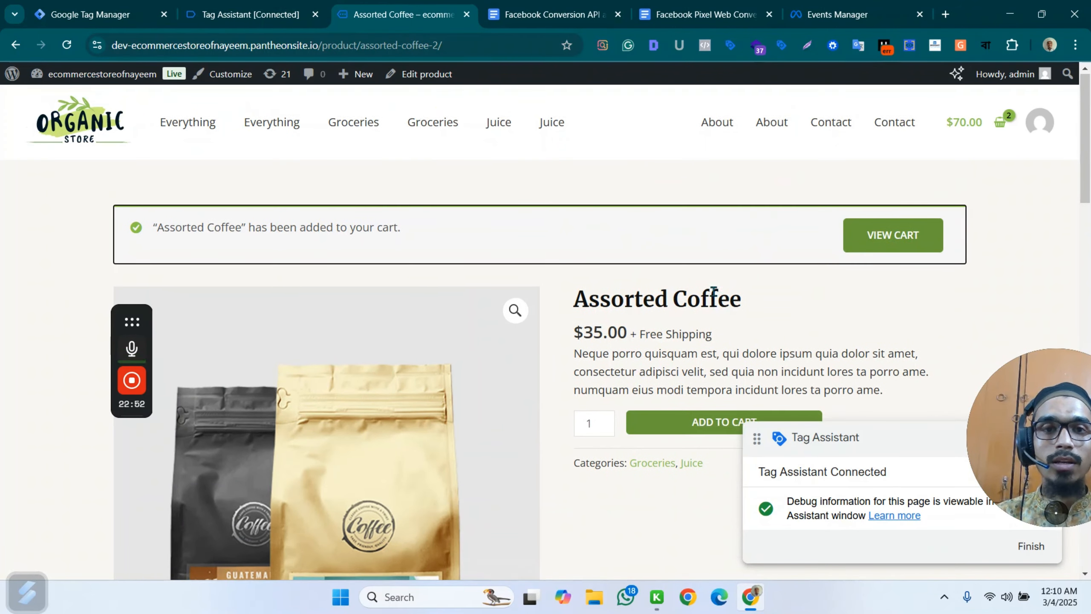
{"action": "scroll", "coordinate": [757, 229], "scroll_direction": "down", "scroll_amount": 5}
{"action": "scroll", "coordinate": [748, 232], "scroll_direction": "up", "scroll_amount": 3}
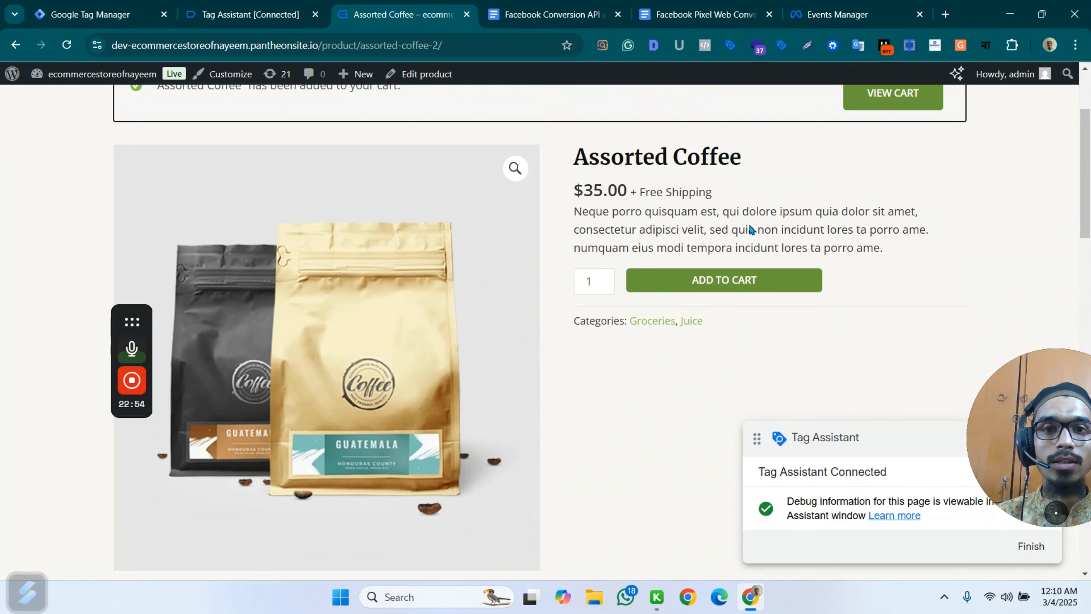
{"action": "scroll", "coordinate": [753, 231], "scroll_direction": "down", "scroll_amount": 10}
{"action": "left_click", "coordinate": [423, 249]}
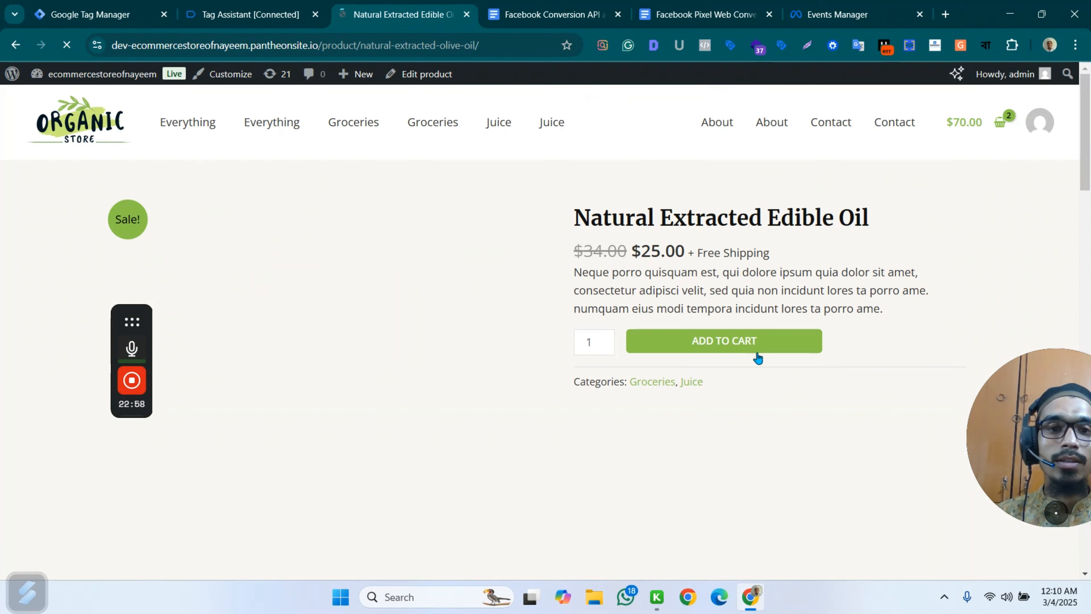
{"action": "left_click", "coordinate": [760, 341]}
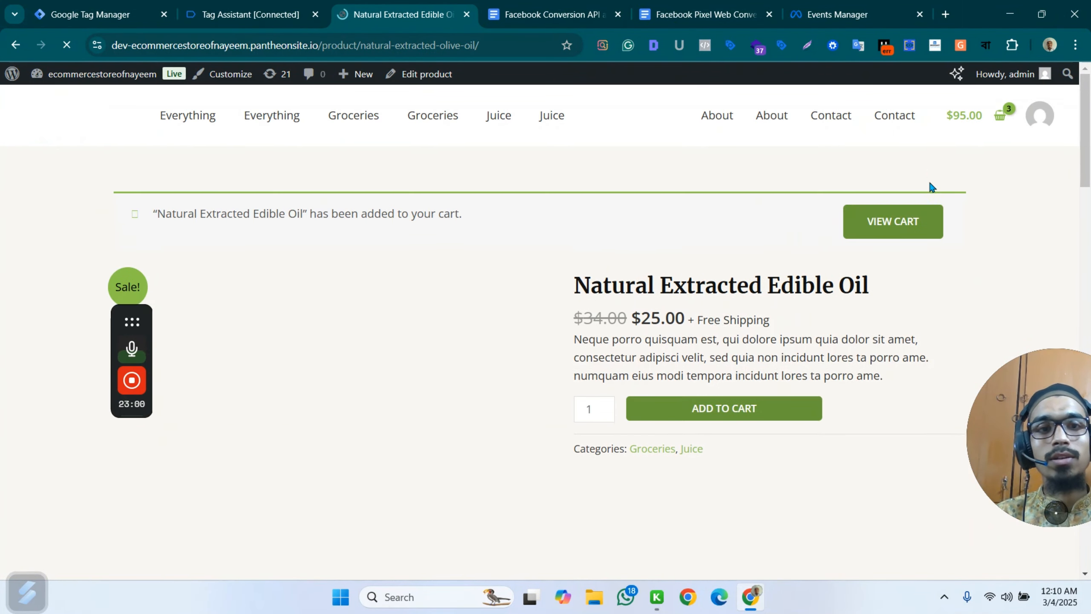
Open the store's cart and proceed to the checkout page.
{"action": "left_click", "coordinate": [971, 125]}
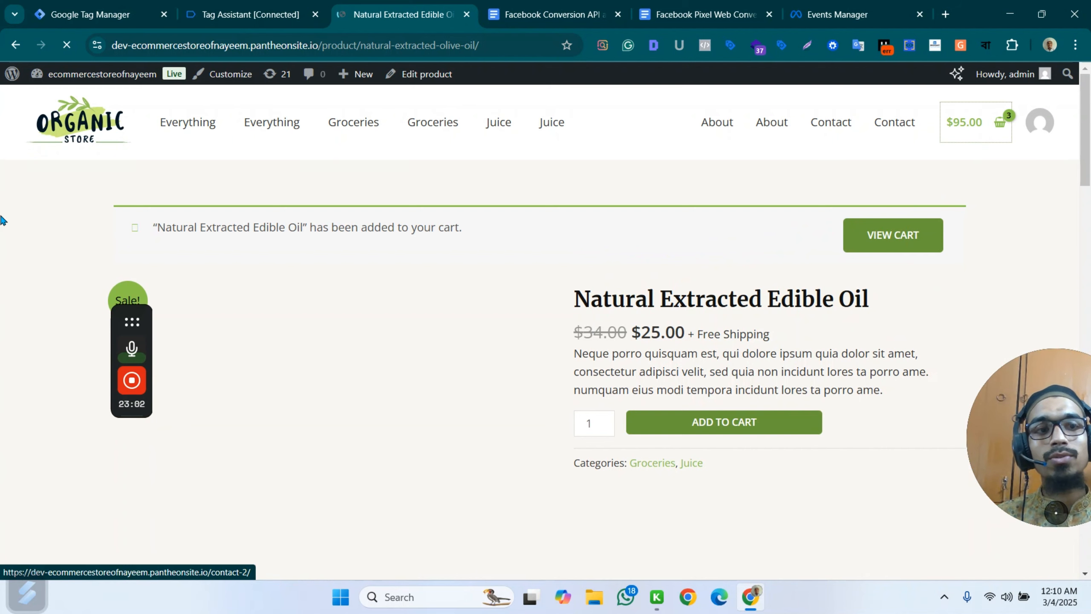
{"action": "scroll", "coordinate": [808, 305], "scroll_direction": "down", "scroll_amount": 6}
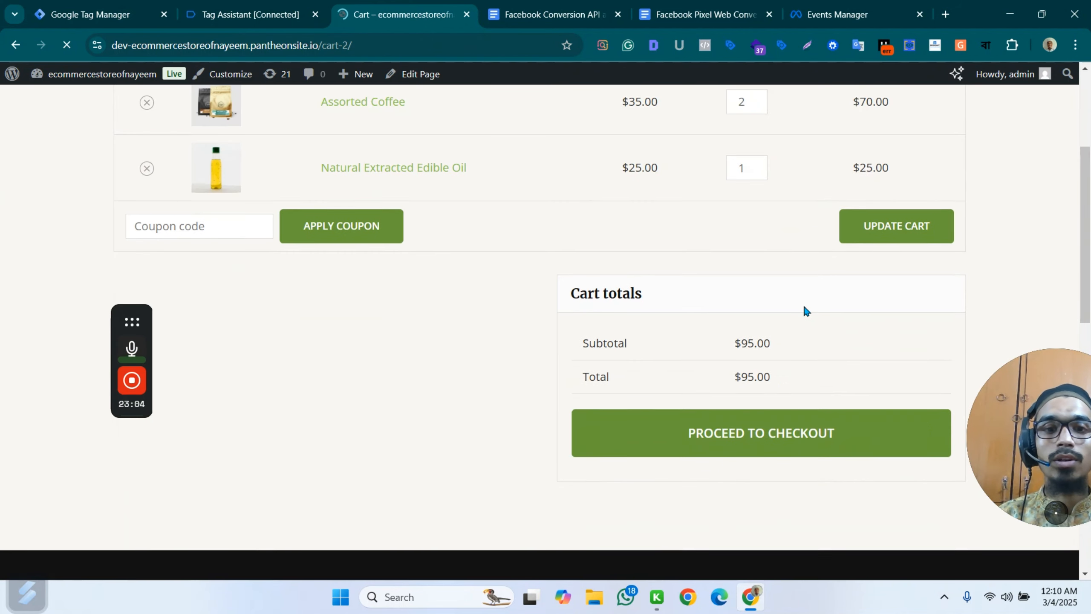
{"action": "left_click", "coordinate": [775, 296]}
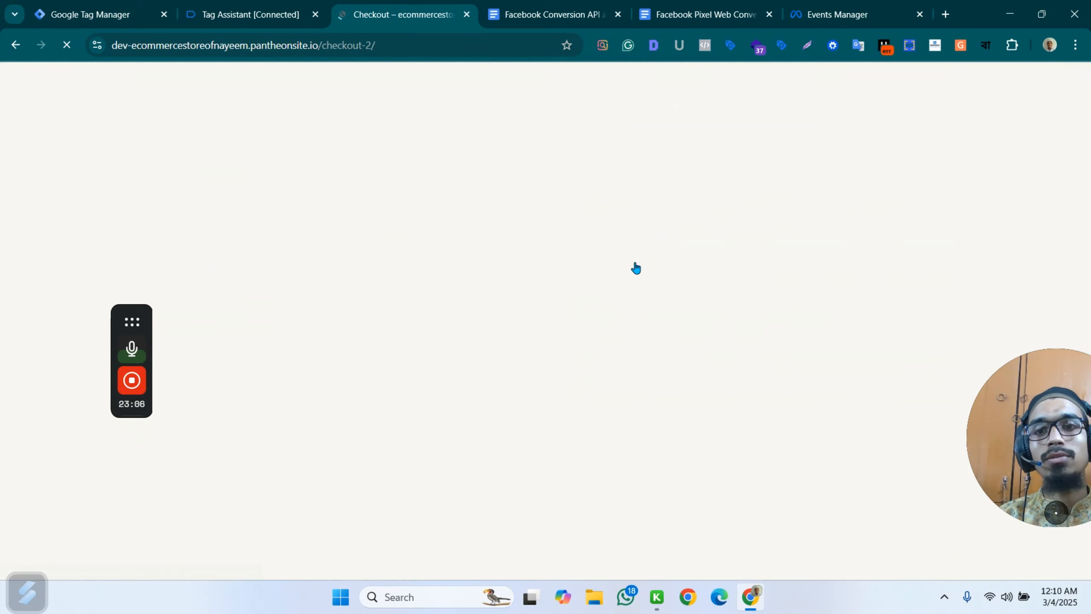
{"action": "scroll", "coordinate": [559, 263], "scroll_direction": "down", "scroll_amount": 5}
{"action": "mouse_move", "coordinate": [57, 74]}
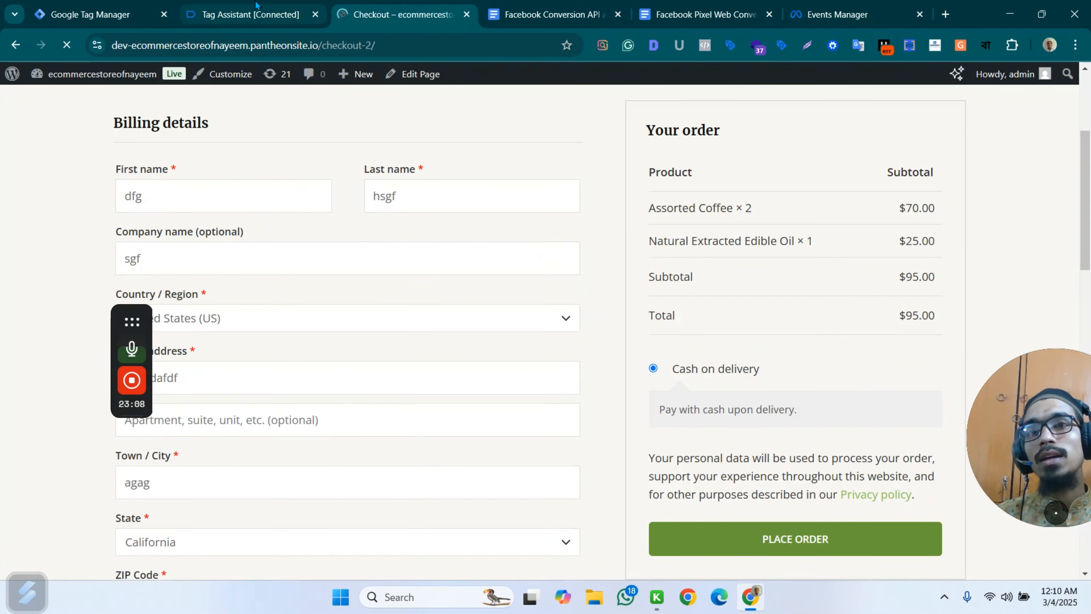
Switch to Tag Assistant and examine the ecommerce object in the begin_checkout event's API call.
{"action": "left_click", "coordinate": [251, 14]}
{"action": "scroll", "coordinate": [63, 254], "scroll_direction": "up", "scroll_amount": 4}
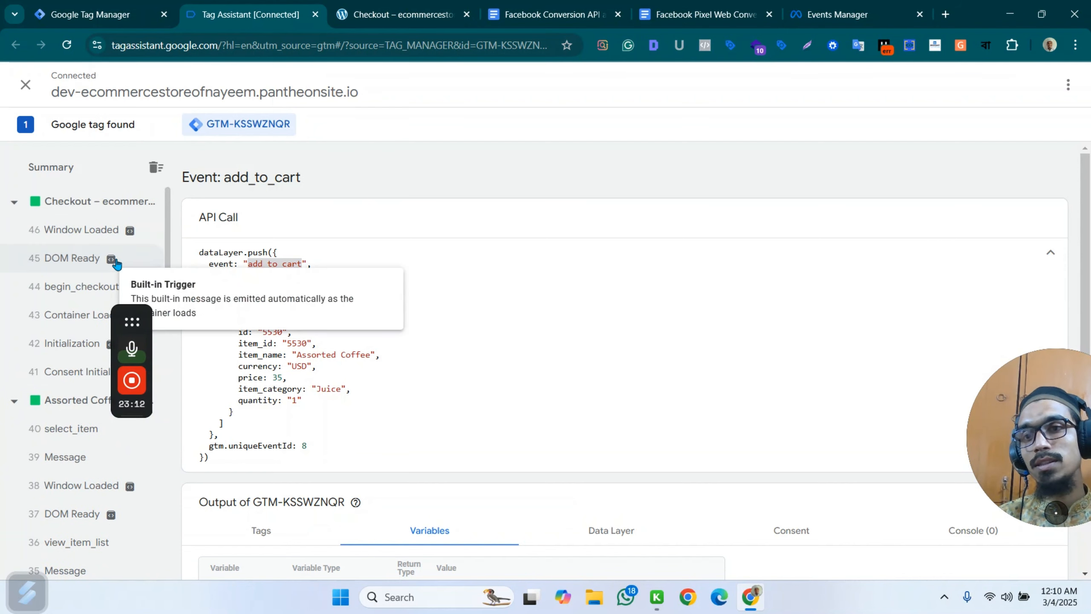
{"action": "left_click", "coordinate": [98, 288]}
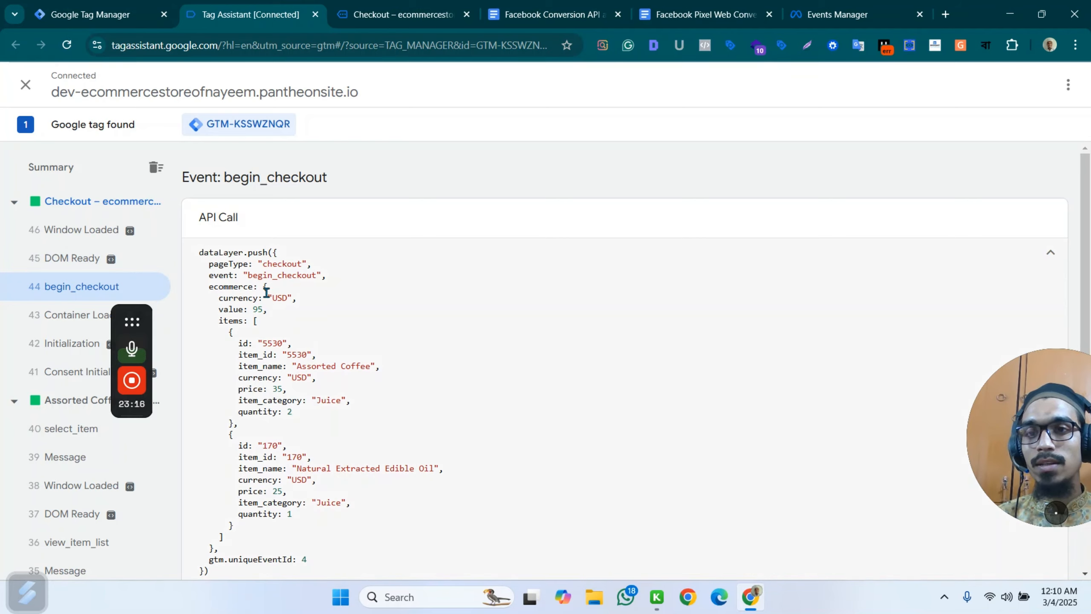
{"action": "scroll", "coordinate": [368, 385], "scroll_direction": "down", "scroll_amount": 2}
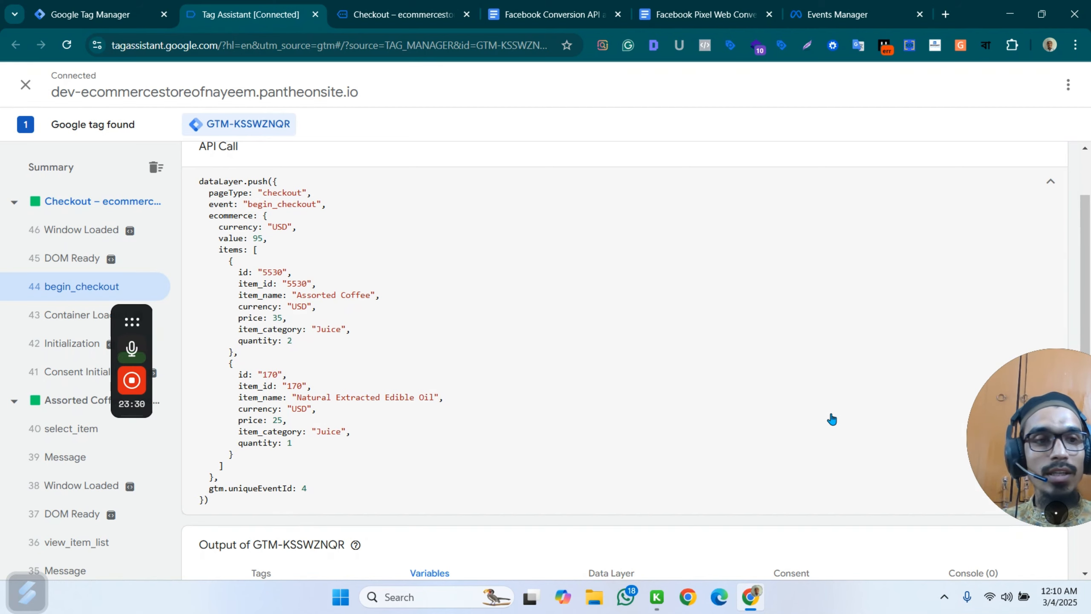
{"action": "left_click_drag", "start_coordinate": [990, 445], "coordinate": [921, 468]}
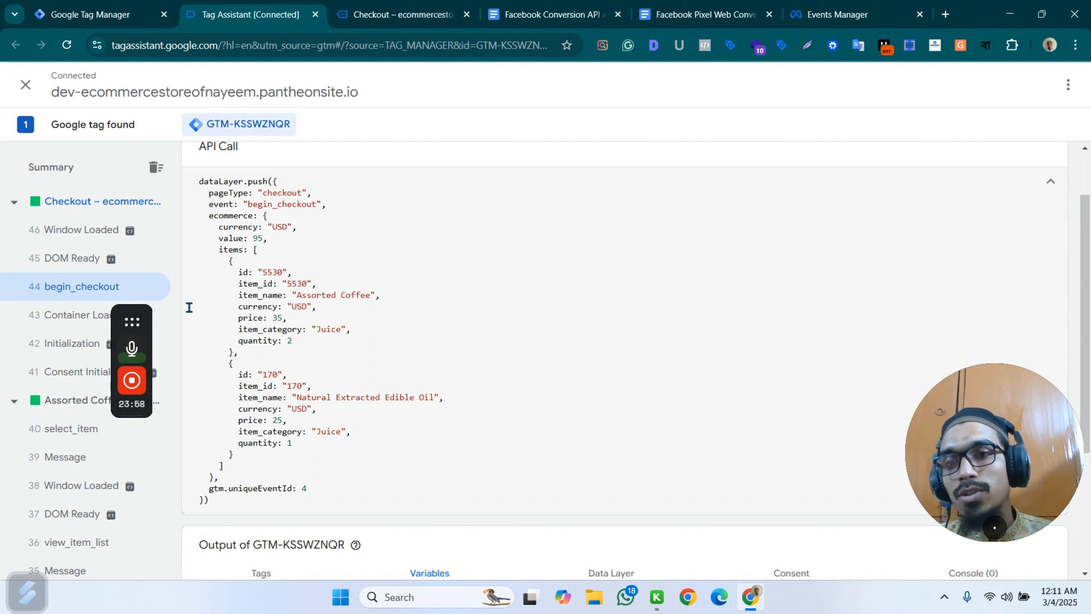
{"action": "left_click_drag", "start_coordinate": [206, 218], "coordinate": [254, 218]}
{"action": "left_click", "coordinate": [218, 219]}
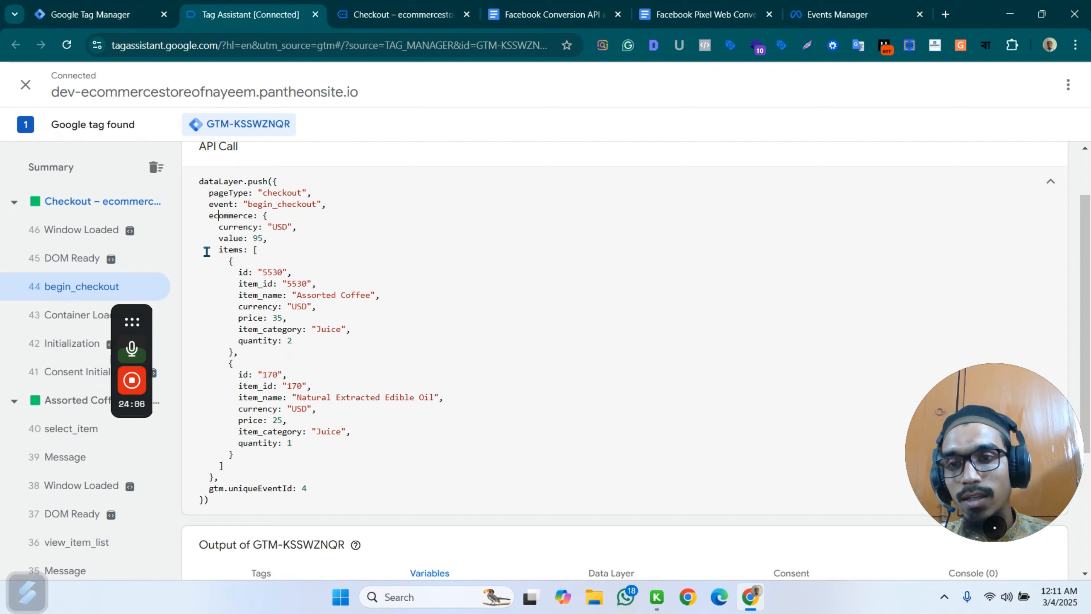
Review the InitiateCheckout event setup and its product names code in the Facebook Pixel Web Conversion Tracking document.
{"action": "left_click", "coordinate": [90, 14]}
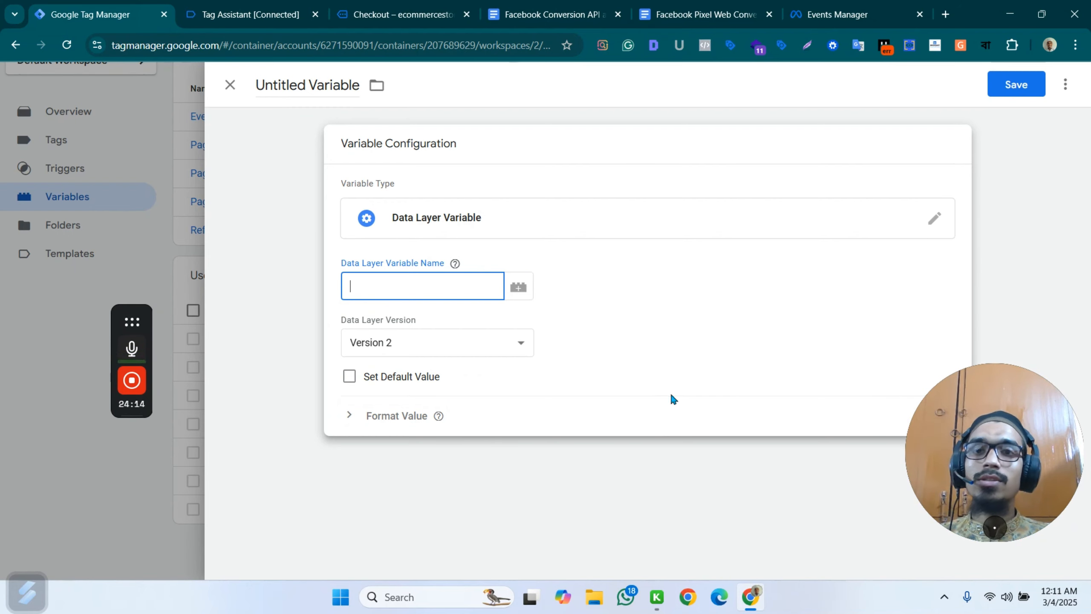
{"action": "left_click", "coordinate": [505, 15]}
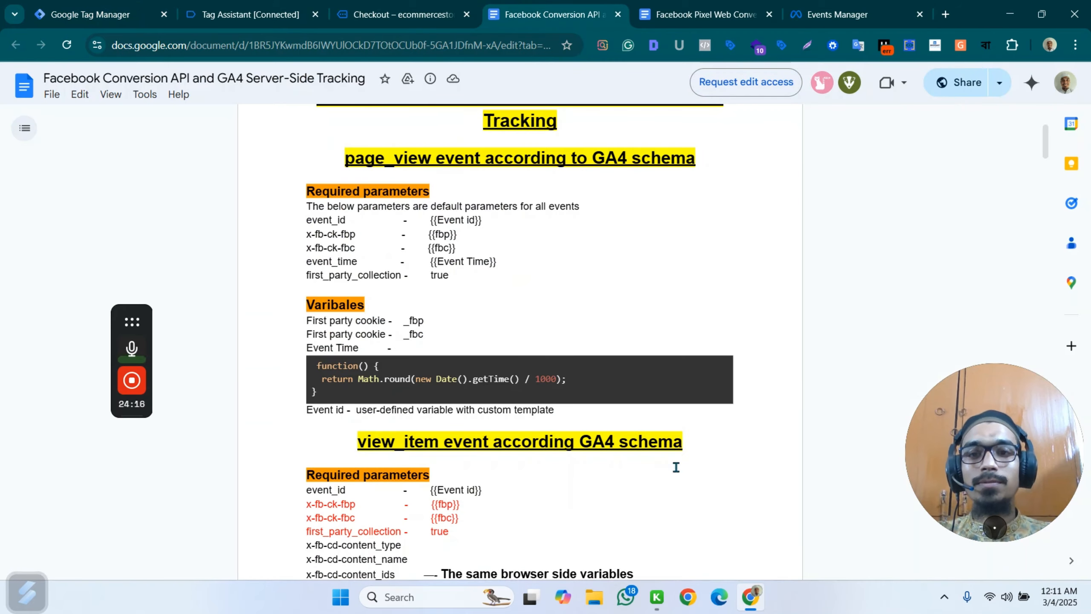
{"action": "left_click", "coordinate": [705, 14]}
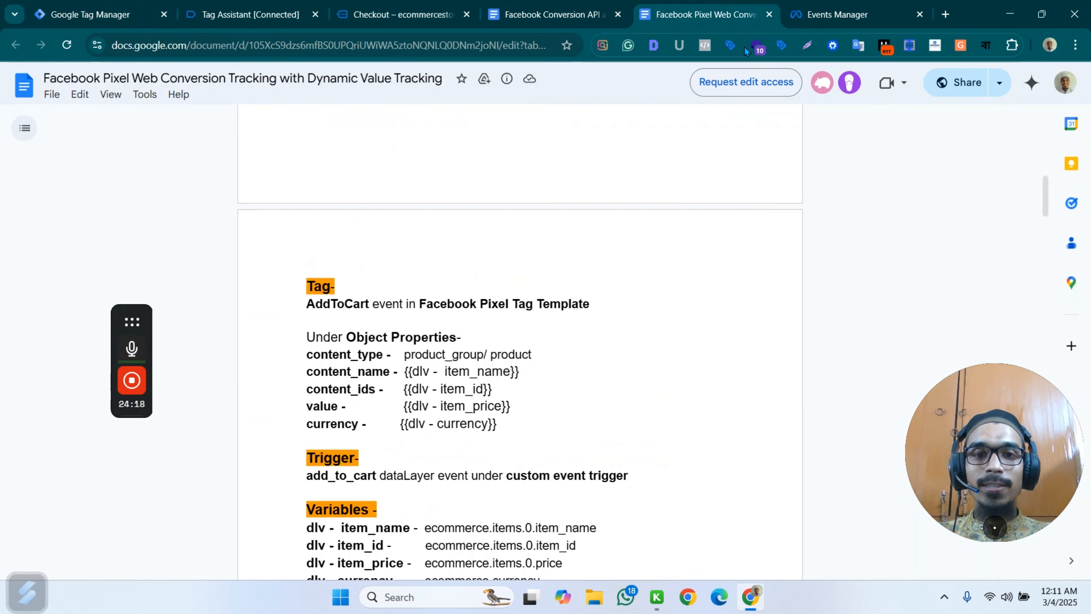
{"action": "scroll", "coordinate": [618, 370], "scroll_direction": "down", "scroll_amount": 5}
{"action": "scroll", "coordinate": [628, 366], "scroll_direction": "down", "scroll_amount": 5}
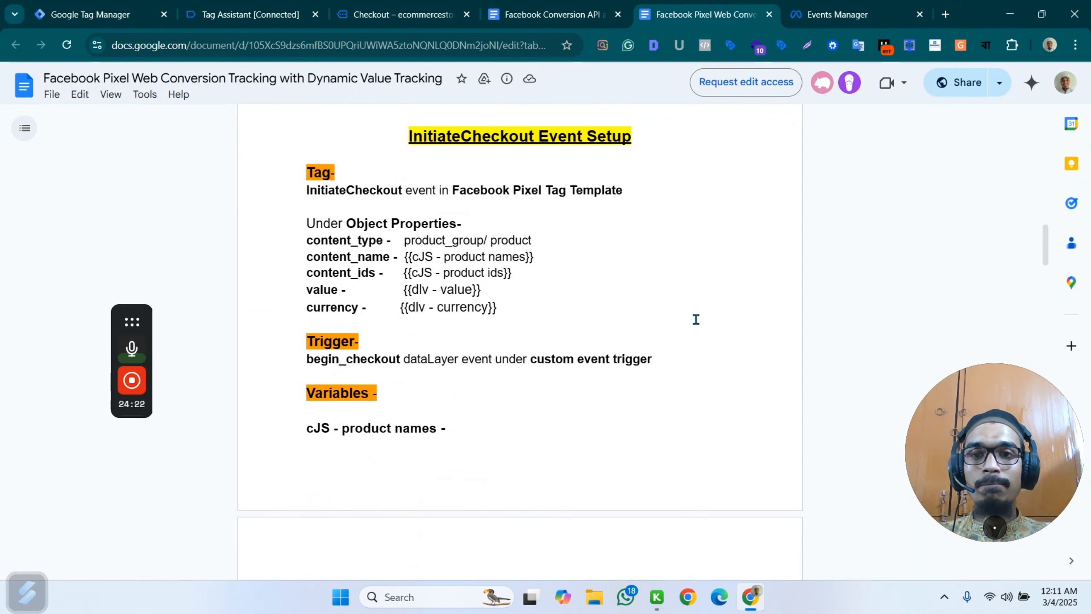
{"action": "scroll", "coordinate": [696, 319], "scroll_direction": "down", "scroll_amount": 8}
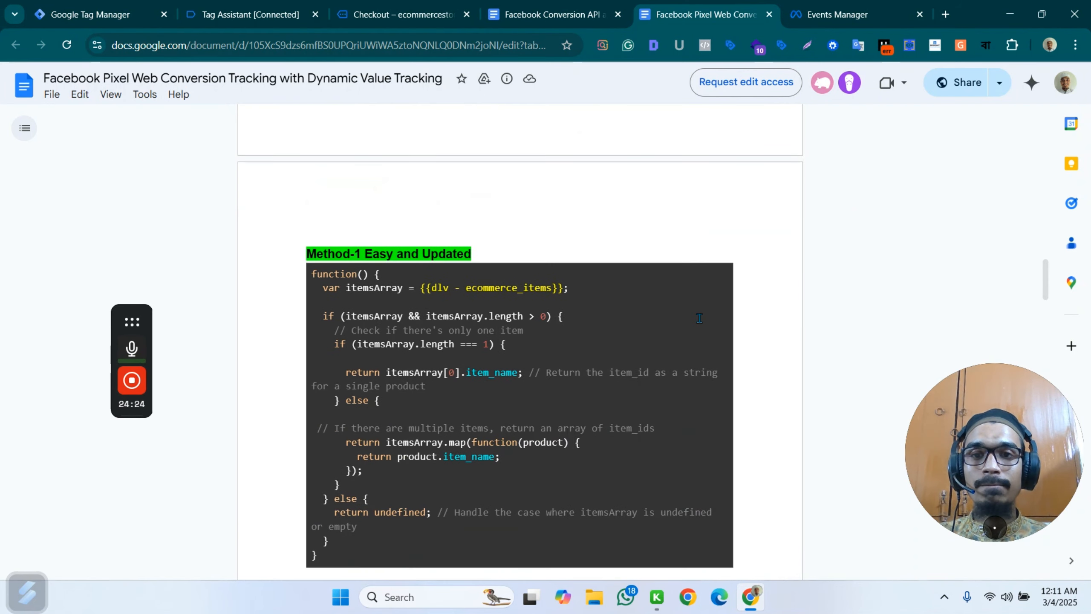
Switch to Google Tag Manager and fill the data layer variable name with the ecommerce key copied from Tag Assistant's begin_checkout API call.
{"action": "left_click", "coordinate": [90, 14]}
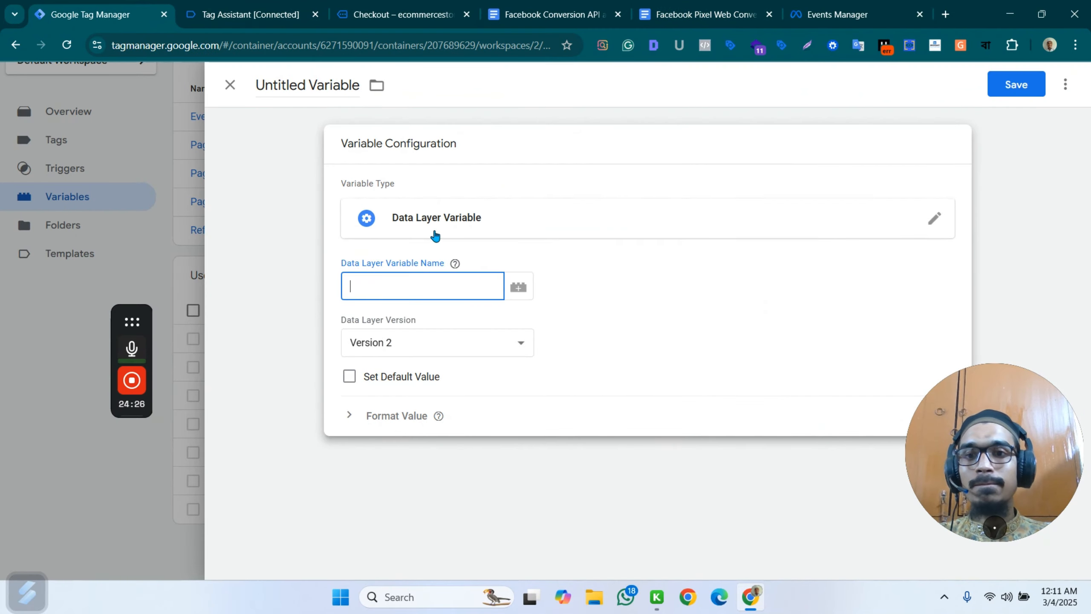
{"action": "left_click", "coordinate": [371, 285]}
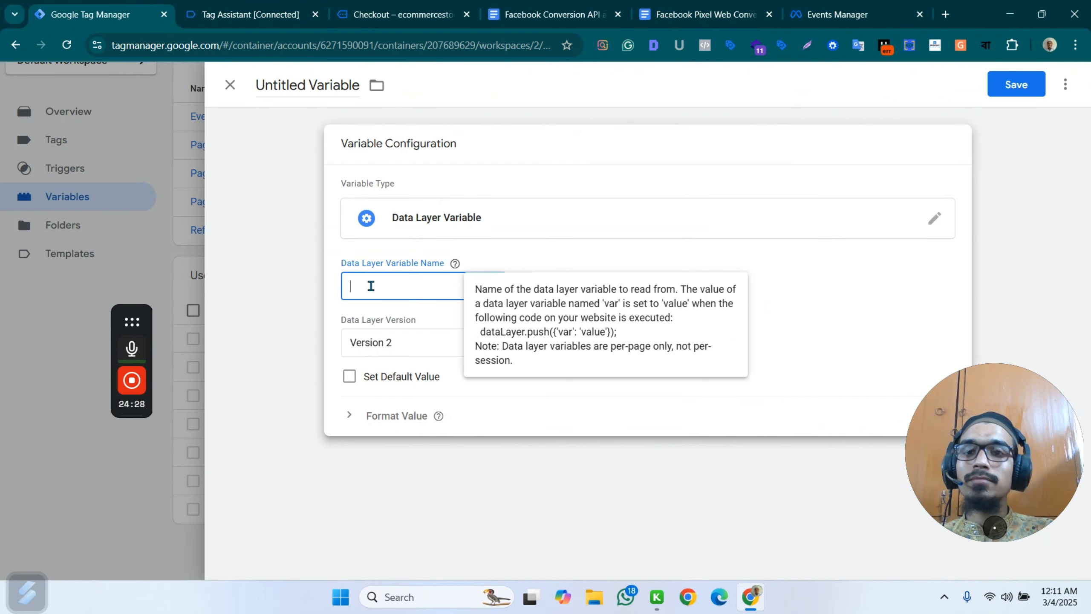
{"action": "left_click", "coordinate": [189, 16]}
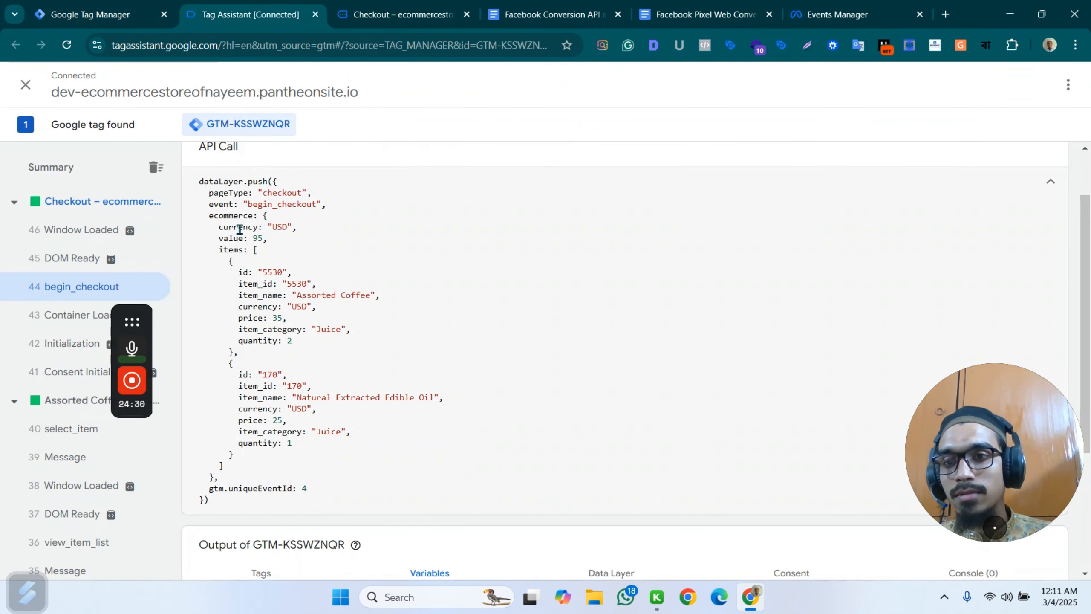
{"action": "double_click", "coordinate": [228, 218]}
{"action": "key", "text": "ctrl+c"}
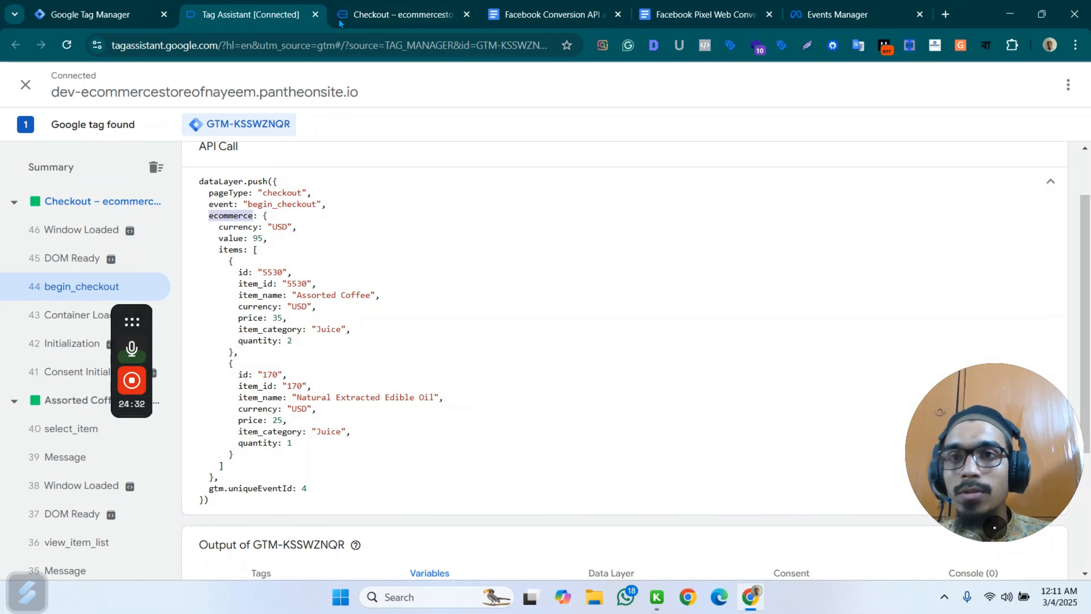
{"action": "key", "text": "ctrl+Tab"}
{"action": "left_click", "coordinate": [120, 6]}
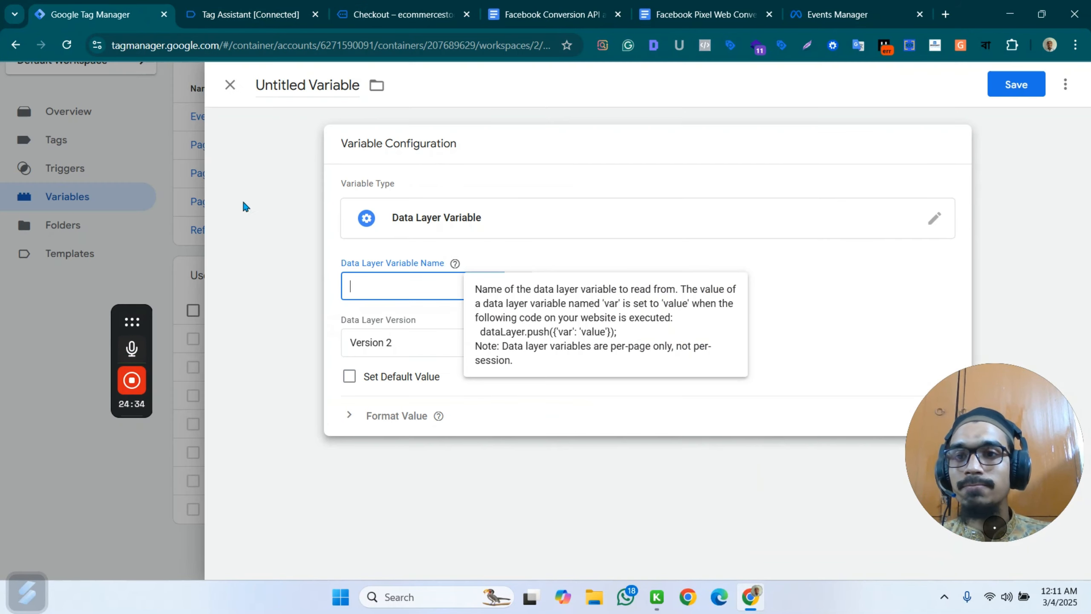
{"action": "key", "text": "ctrl+v"}
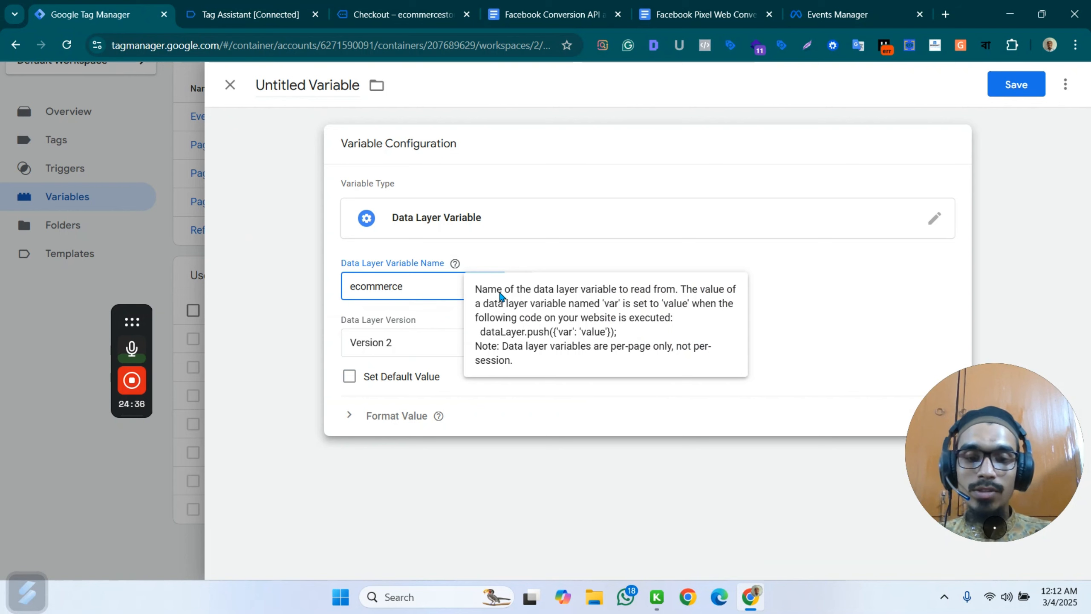
Complete the data layer variable name as ecommerce.items, copying the items key from the begin_checkout API call in Tag Assistant.
{"action": "left_click", "coordinate": [250, 14]}
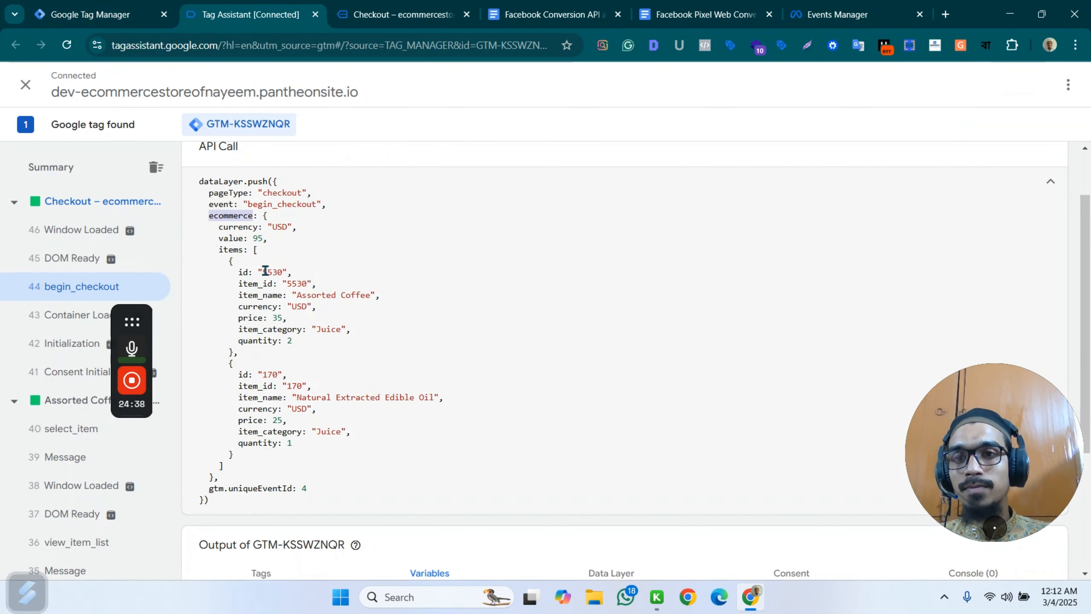
{"action": "double_click", "coordinate": [230, 249]}
{"action": "key", "text": "ctrl+c"}
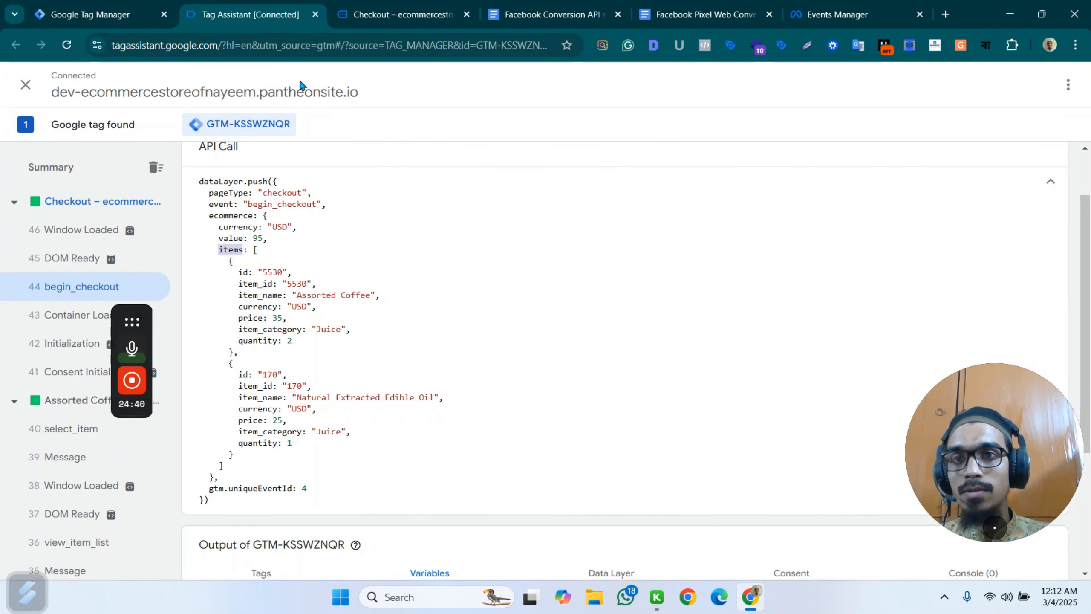
{"action": "left_click", "coordinate": [405, 14]}
{"action": "left_click", "coordinate": [118, 6]}
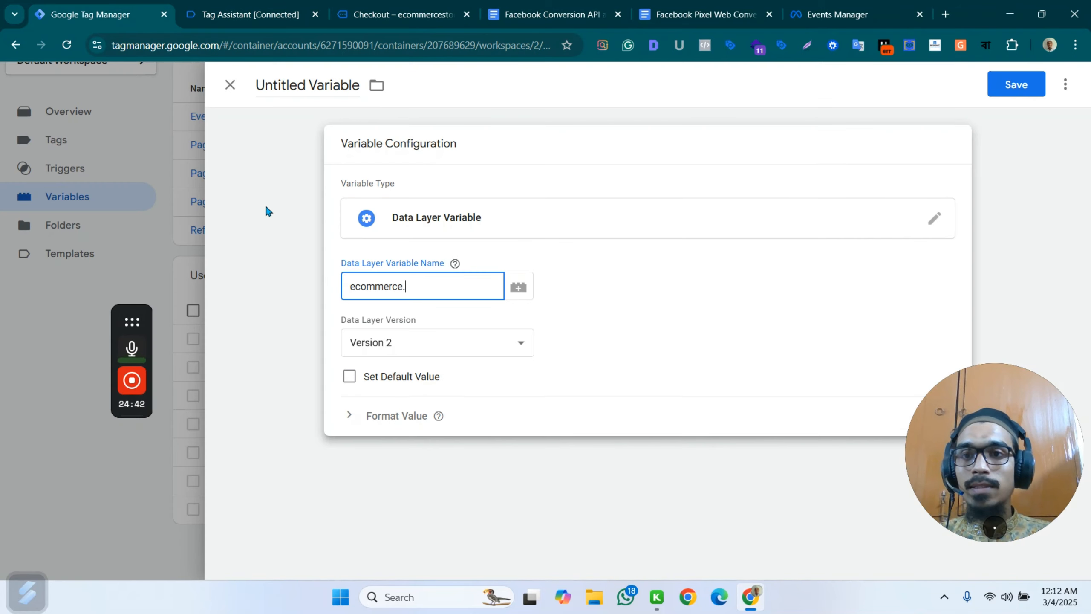
{"action": "key", "text": "ctrl+v"}
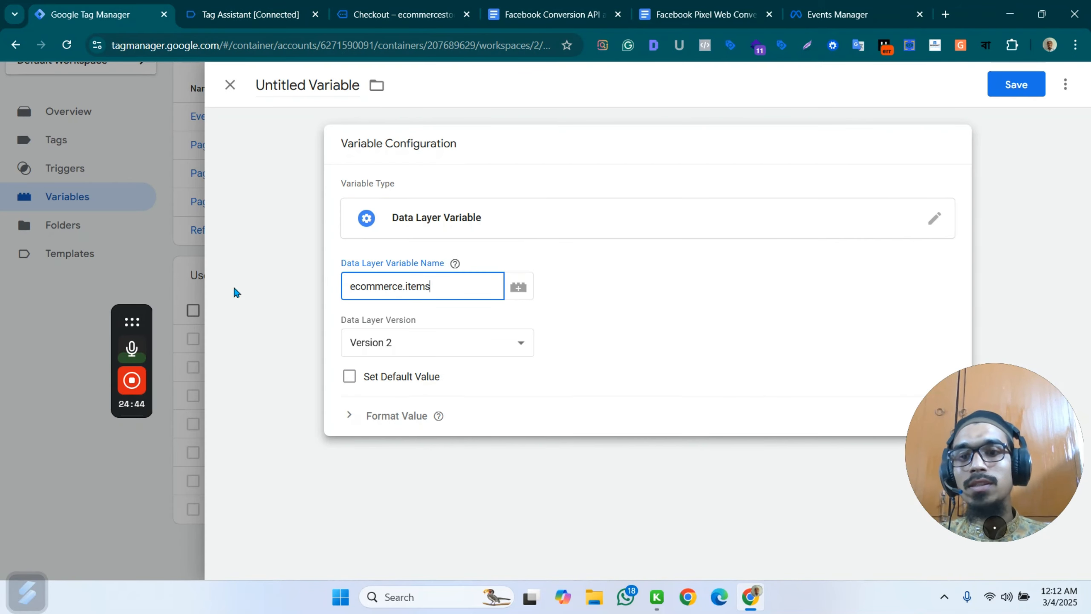
Name the new variable "dlv - ecommerce_items" and save it.
{"action": "double_click", "coordinate": [316, 83]}
{"action": "key", "text": "ctrl+a"}
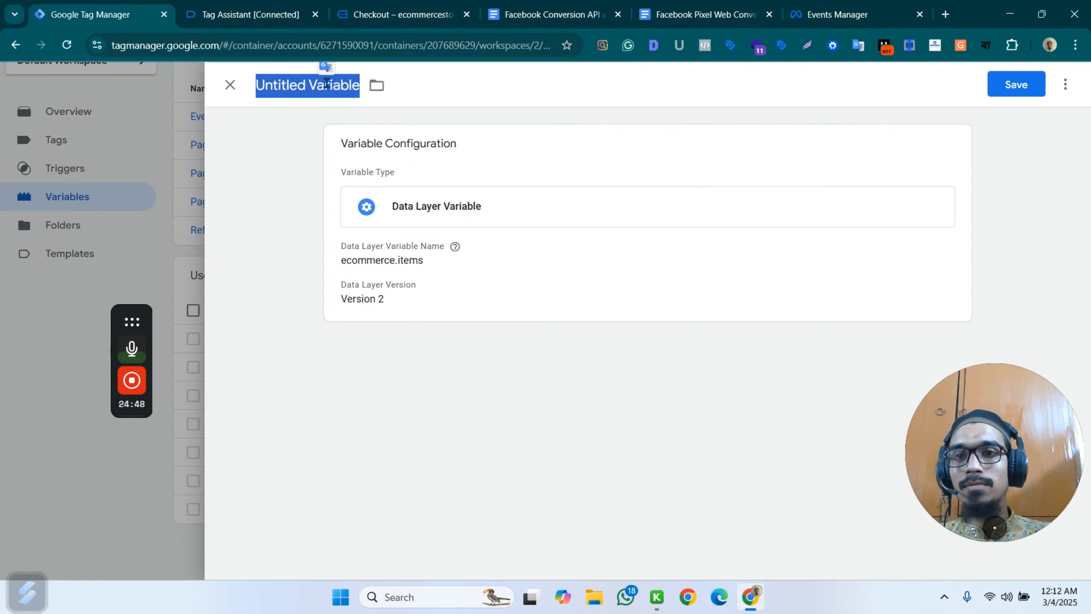
{"action": "type", "text": "dlv"}
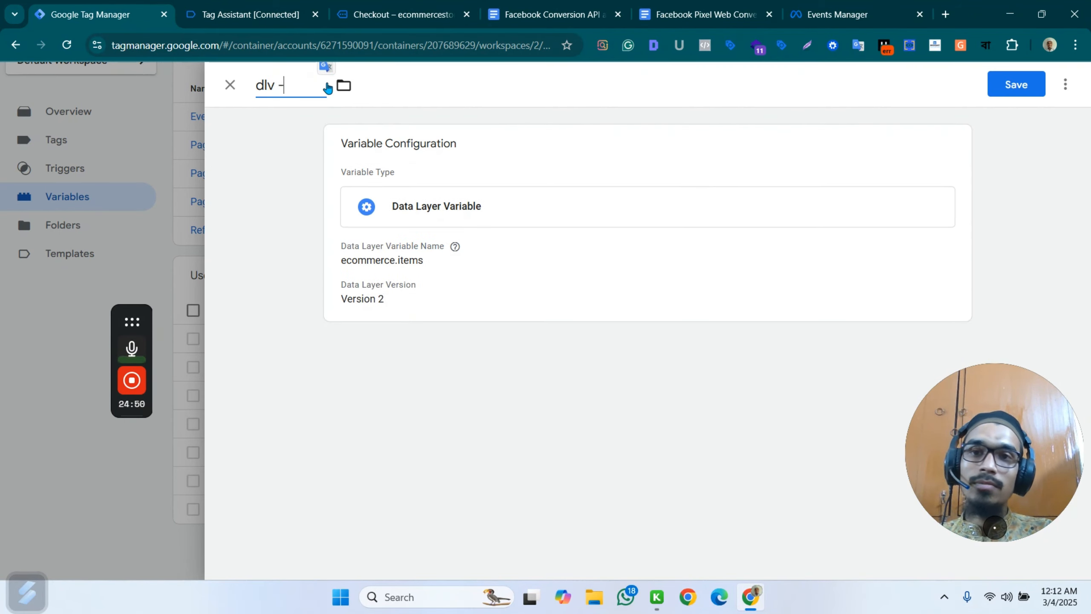
{"action": "type", "text": " - ecommerc"}
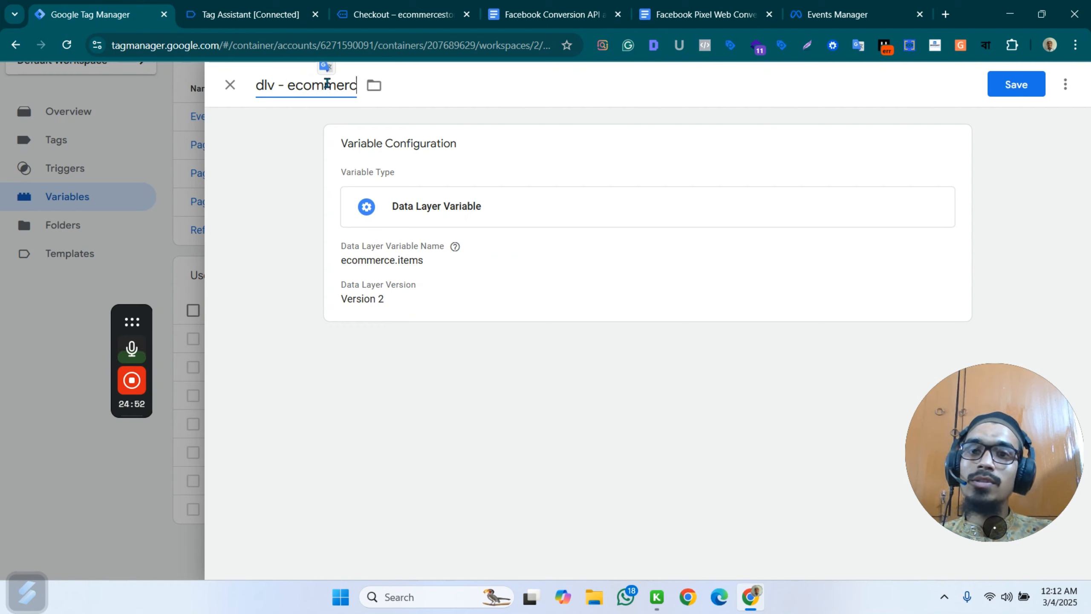
{"action": "type", "text": "e_items"}
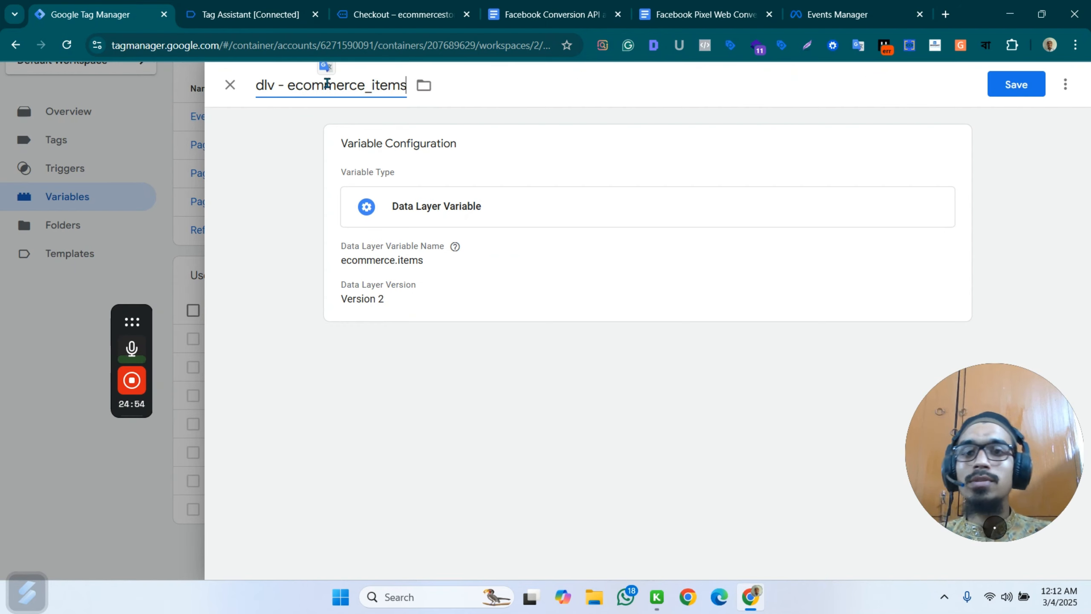
{"action": "left_click", "coordinate": [1017, 84]}
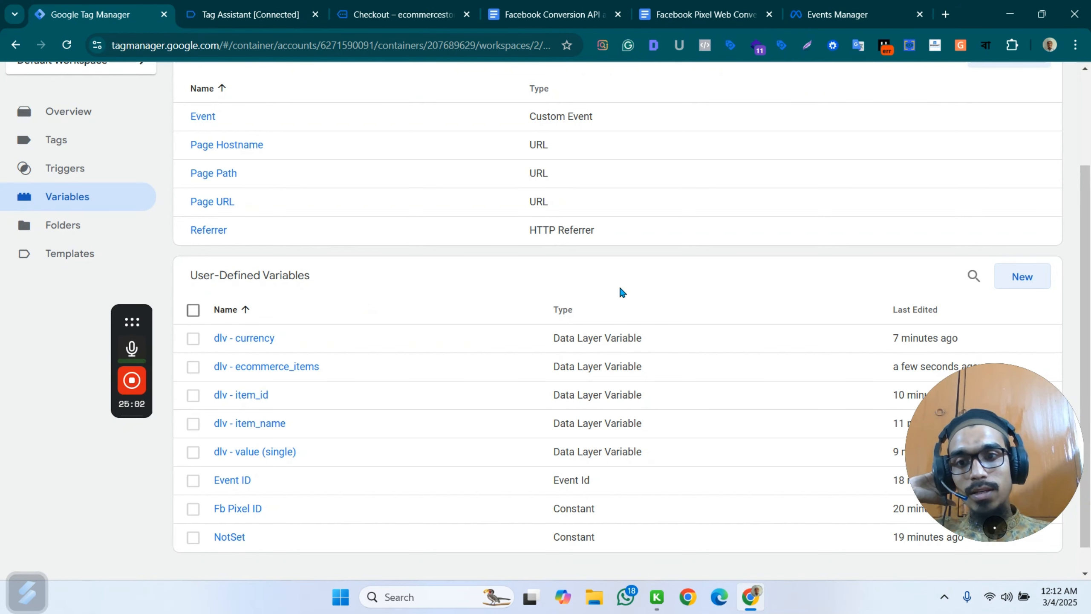
Open the container's tag list, and review the InitiateCheckout event setup in the Facebook Pixel Web Conversion Tracking document.
{"action": "left_click", "coordinate": [72, 146]}
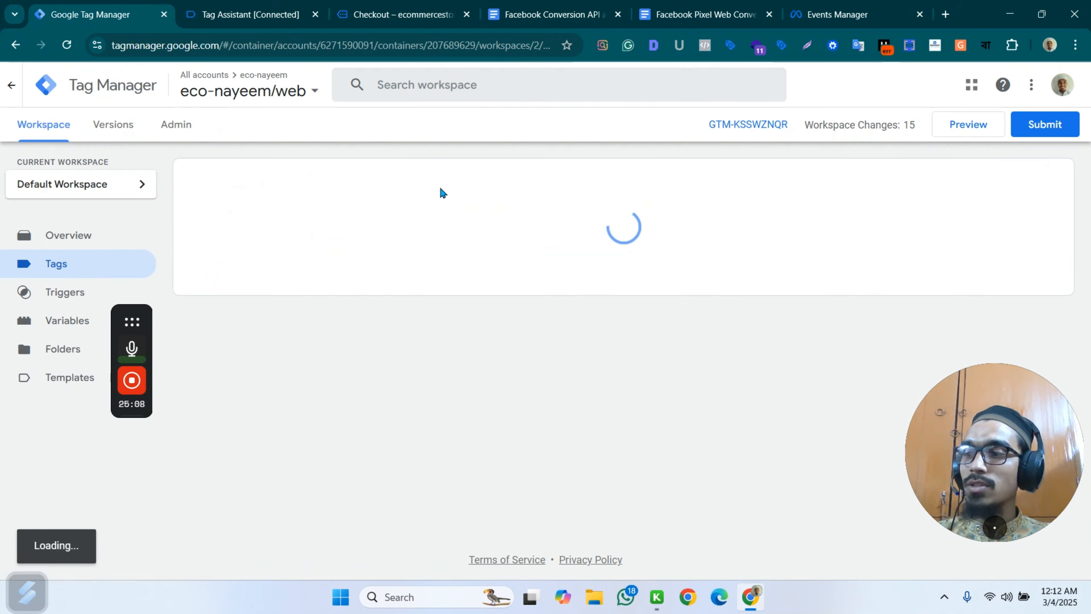
{"action": "left_click", "coordinate": [705, 14]}
{"action": "scroll", "coordinate": [521, 328], "scroll_direction": "up", "scroll_amount": 15}
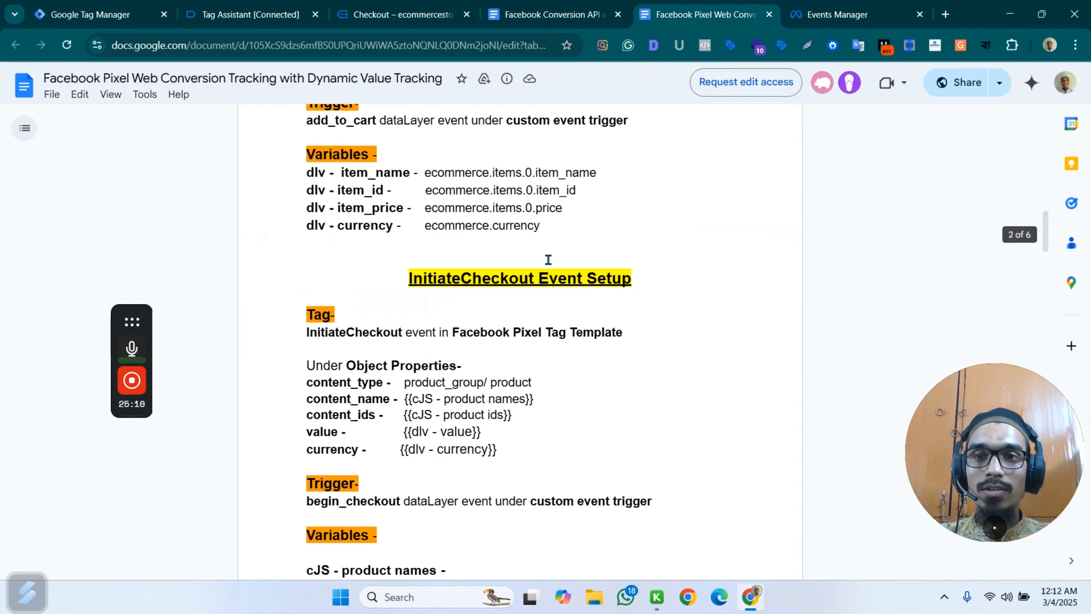
{"action": "scroll", "coordinate": [546, 260], "scroll_direction": "down", "scroll_amount": 5}
{"action": "scroll", "coordinate": [533, 316], "scroll_direction": "up", "scroll_amount": 3}
{"action": "scroll", "coordinate": [533, 316], "scroll_direction": "down", "scroll_amount": 5}
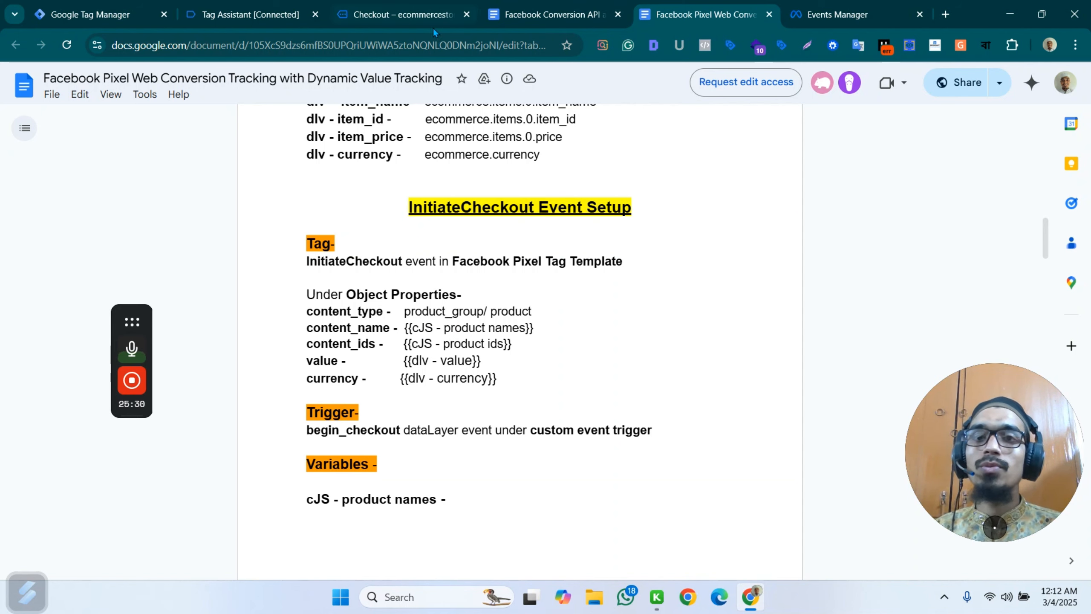
{"action": "scroll", "coordinate": [712, 420], "scroll_direction": "down", "scroll_amount": 6}
{"action": "scroll", "coordinate": [561, 136], "scroll_direction": "up", "scroll_amount": 7}
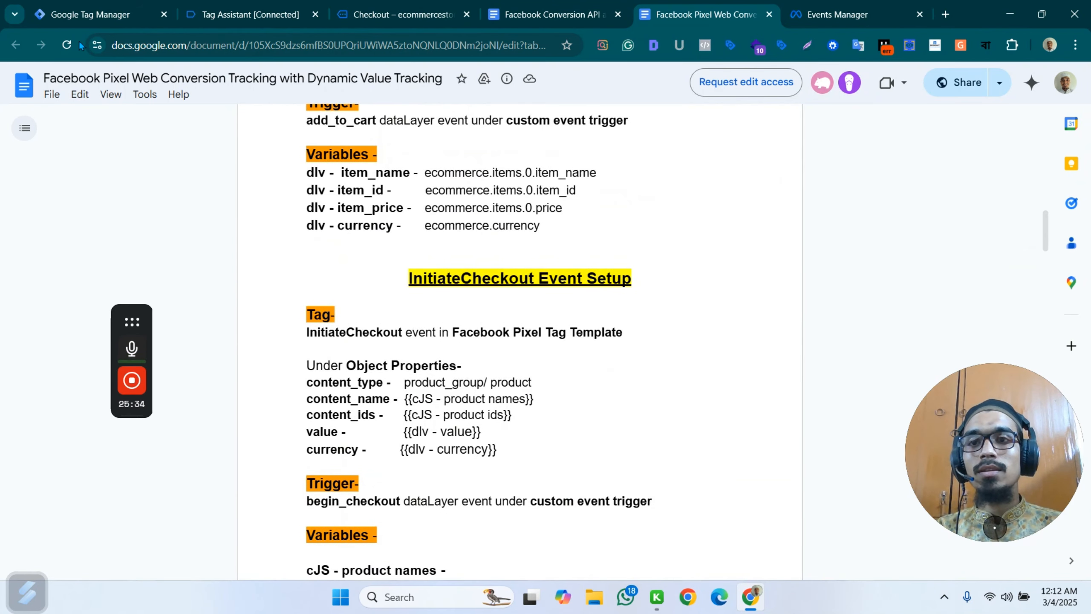
Switch to Google Tag Manager, open the Fb - web - AddToCart tag and make a copy of it.
{"action": "left_click", "coordinate": [81, 14]}
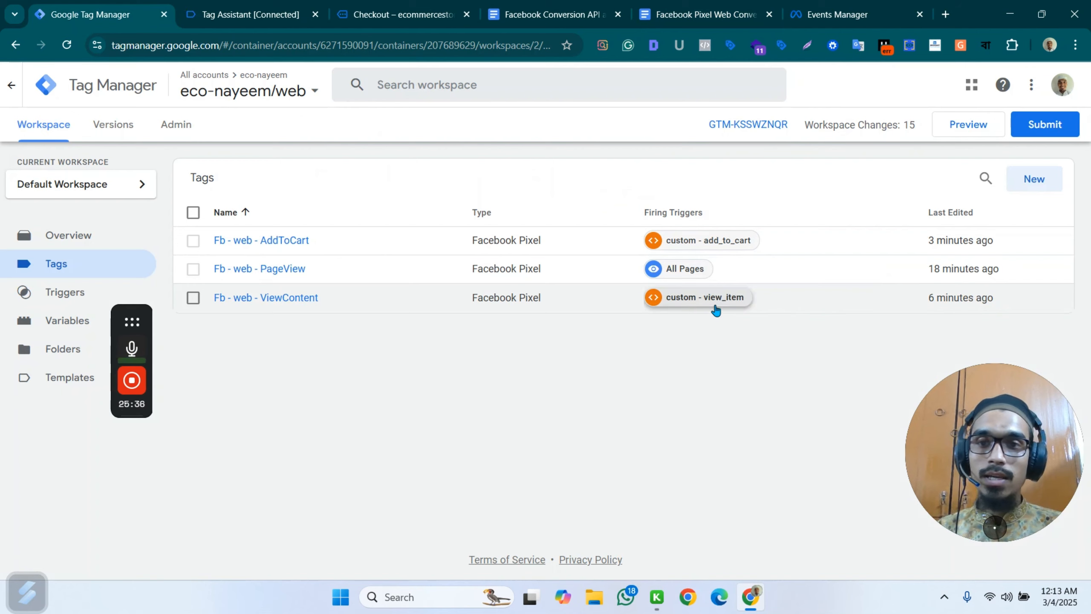
{"action": "left_click", "coordinate": [825, 245]}
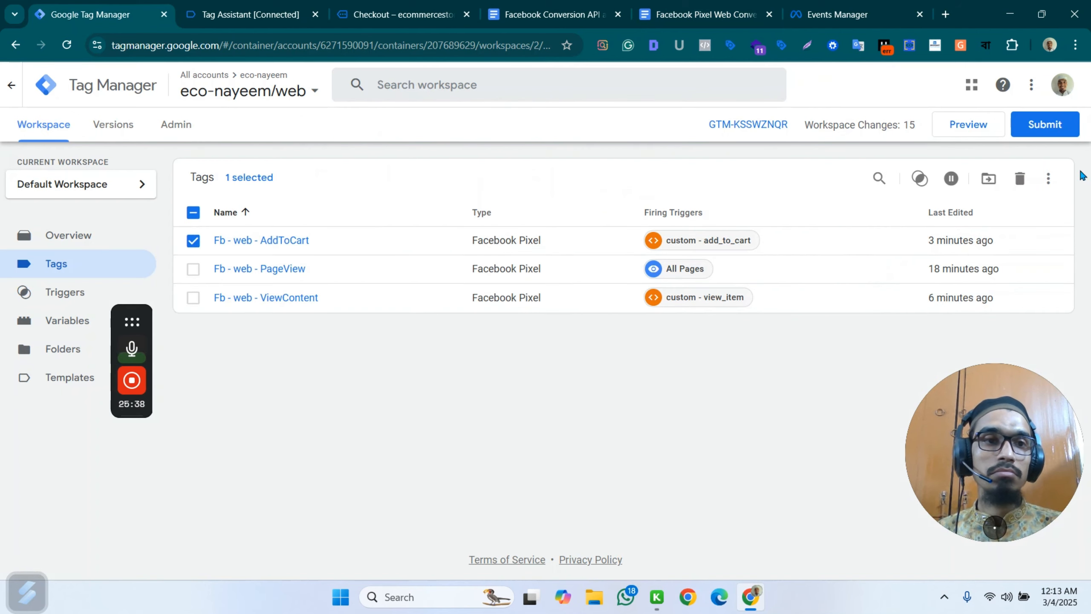
{"action": "left_click", "coordinate": [410, 243]}
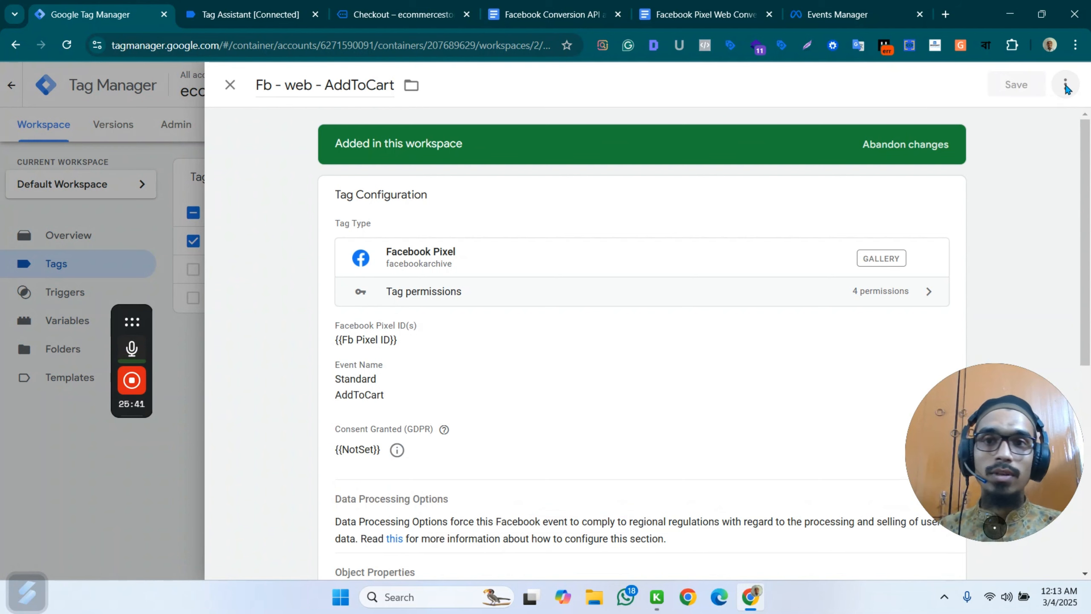
{"action": "left_click", "coordinate": [1066, 84]}
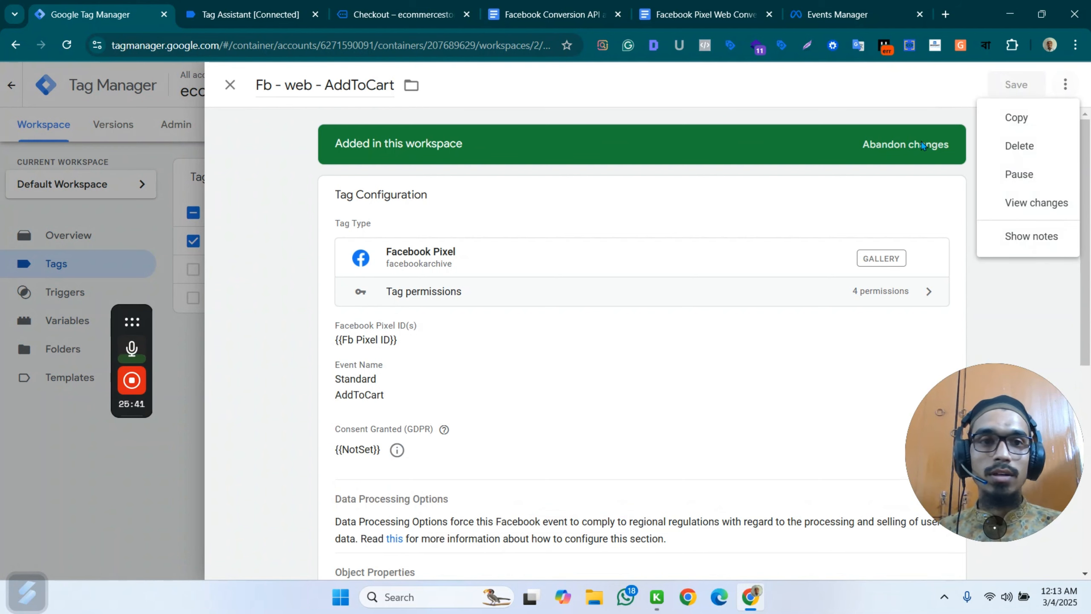
{"action": "left_click", "coordinate": [1019, 116]}
Rename the copied tag as "Fb - web - InitiateCheckout".
{"action": "left_click_drag", "start_coordinate": [311, 85], "coordinate": [234, 89]}
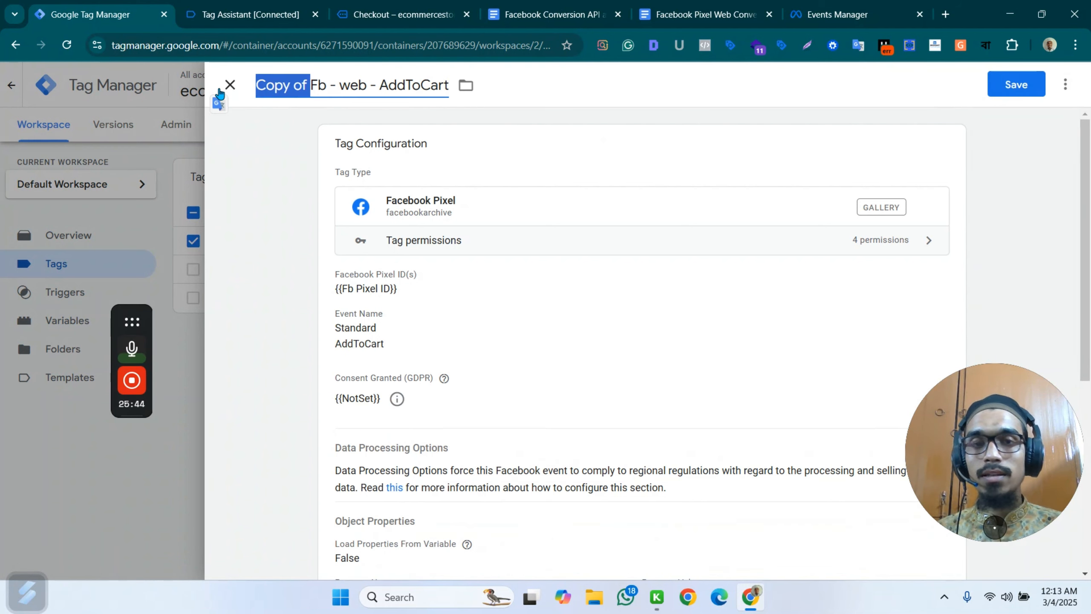
{"action": "key", "text": "BackSpace"}
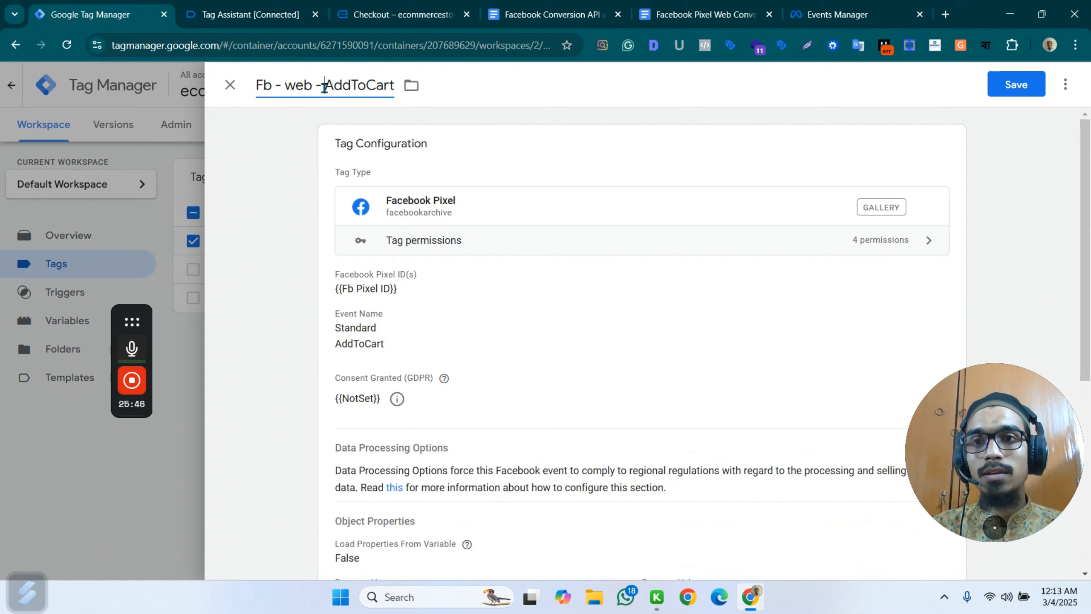
{"action": "left_click_drag", "start_coordinate": [325, 88], "coordinate": [415, 90]}
{"action": "key", "text": "BackSpace"}
{"action": "type", "text": "Init"}
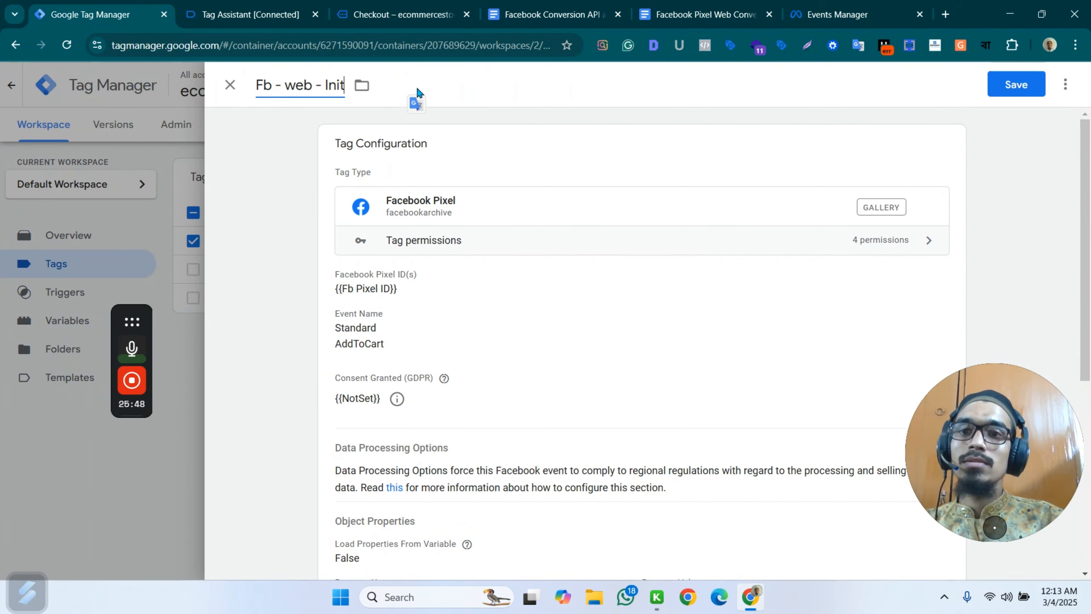
{"action": "type", "text": "iateCheckout"}
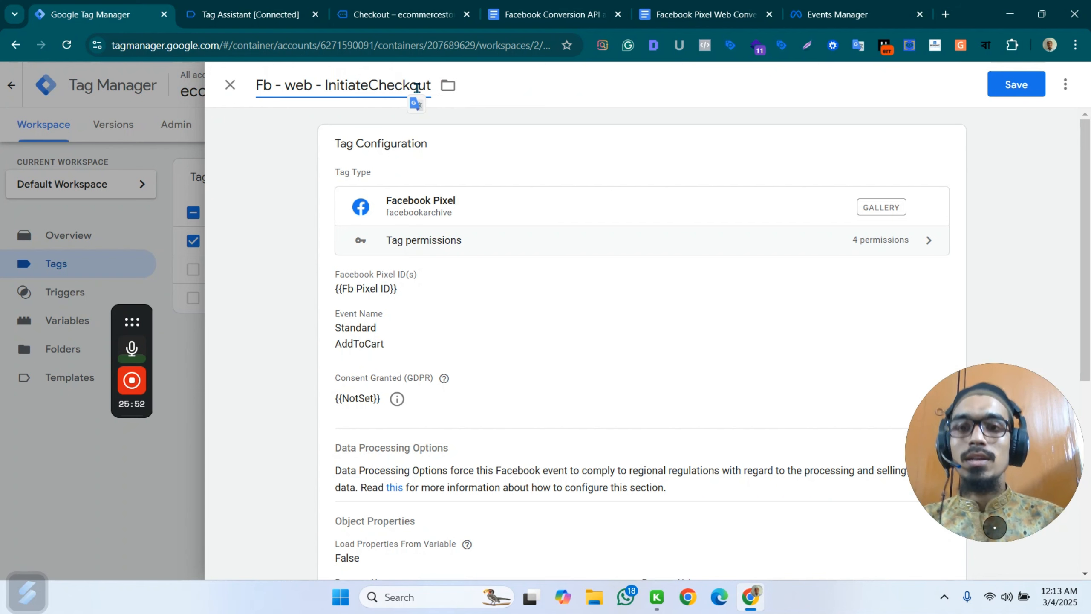
Open the copied tag's configuration for editing and set its standard event name to InitiateCheckout.
{"action": "left_click", "coordinate": [475, 324]}
{"action": "scroll", "coordinate": [565, 338], "scroll_direction": "down", "scroll_amount": 4}
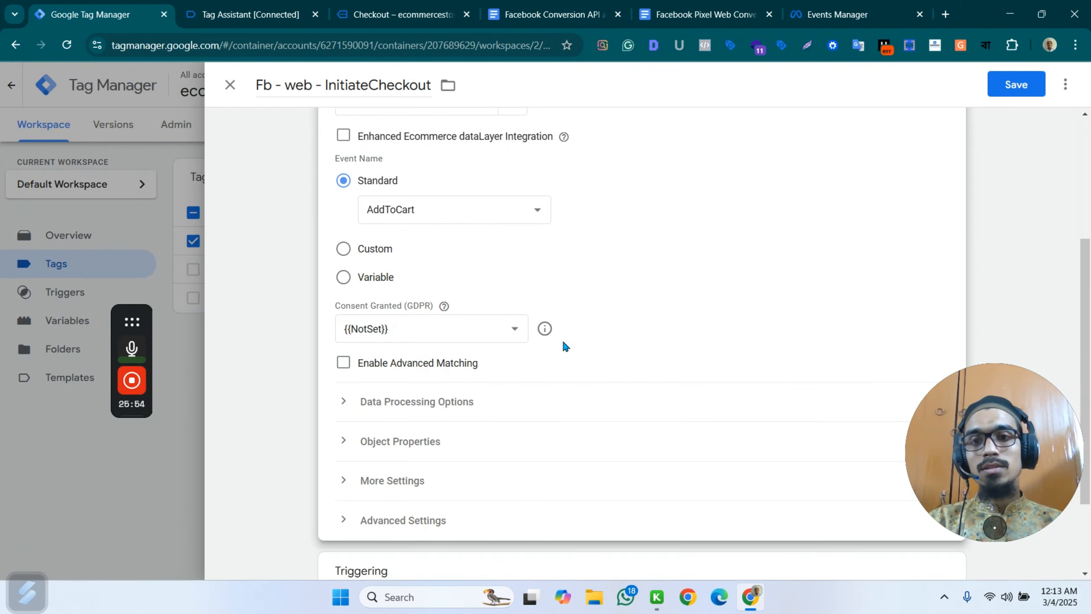
{"action": "left_click", "coordinate": [480, 217]}
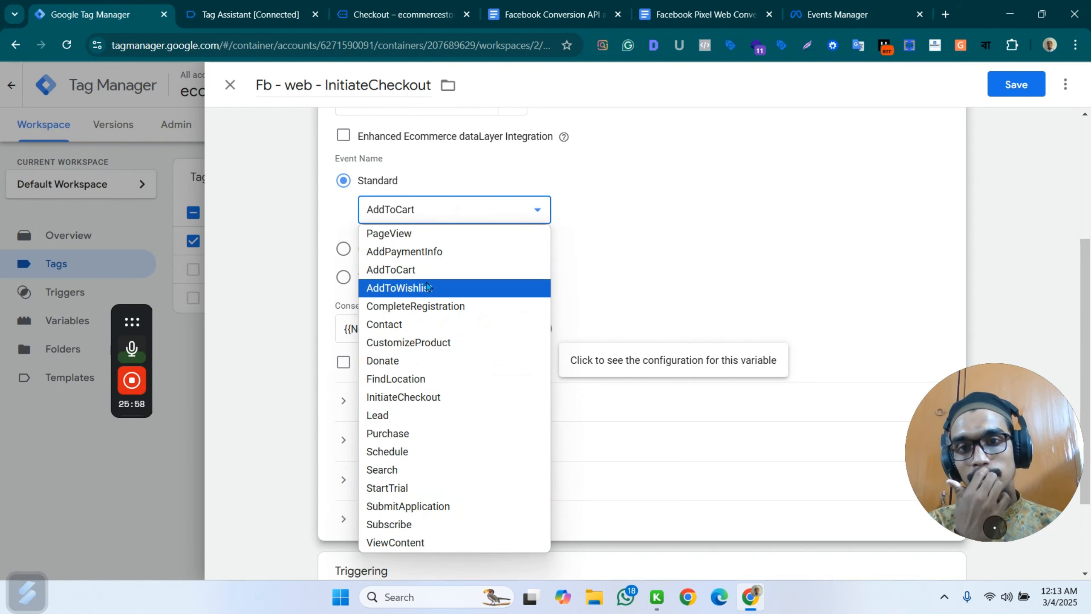
{"action": "left_click", "coordinate": [426, 397]}
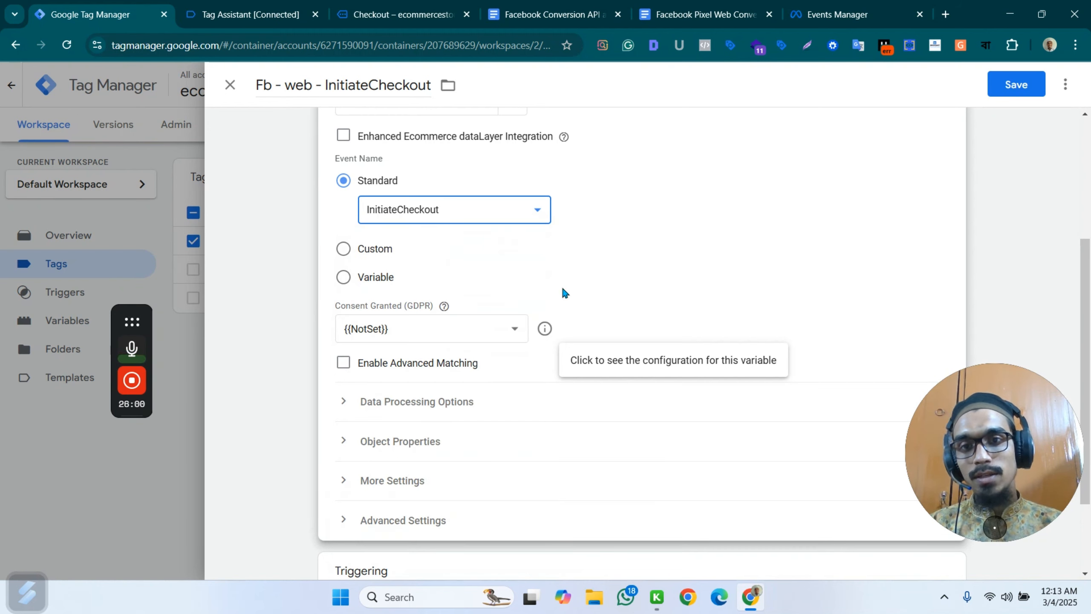
Expand the tag's object properties and compare them with the InitiateCheckout properties in the Facebook Pixel Web Conversion Tracking document.
{"action": "scroll", "coordinate": [489, 304], "scroll_direction": "down", "scroll_amount": 1}
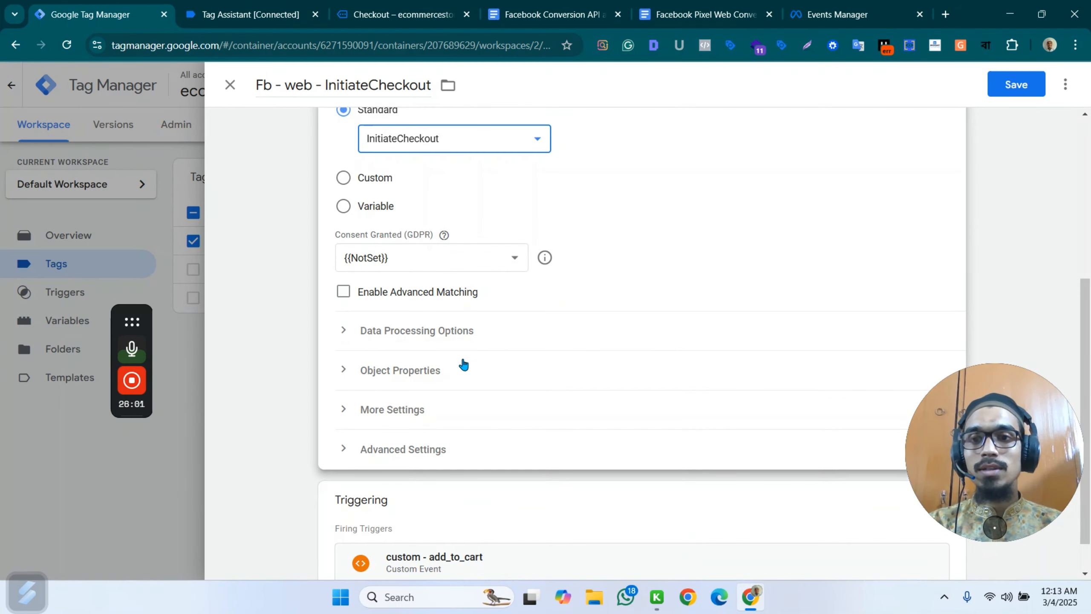
{"action": "left_click", "coordinate": [430, 378]}
{"action": "scroll", "coordinate": [526, 370], "scroll_direction": "down", "scroll_amount": 2}
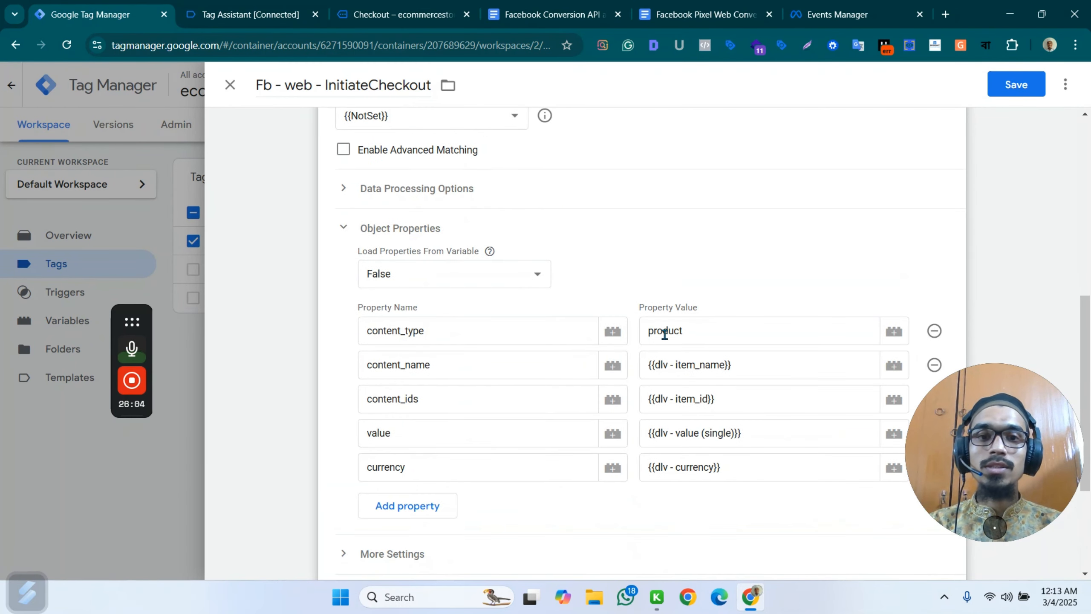
{"action": "left_click", "coordinate": [690, 335]}
{"action": "left_click", "coordinate": [552, 14]}
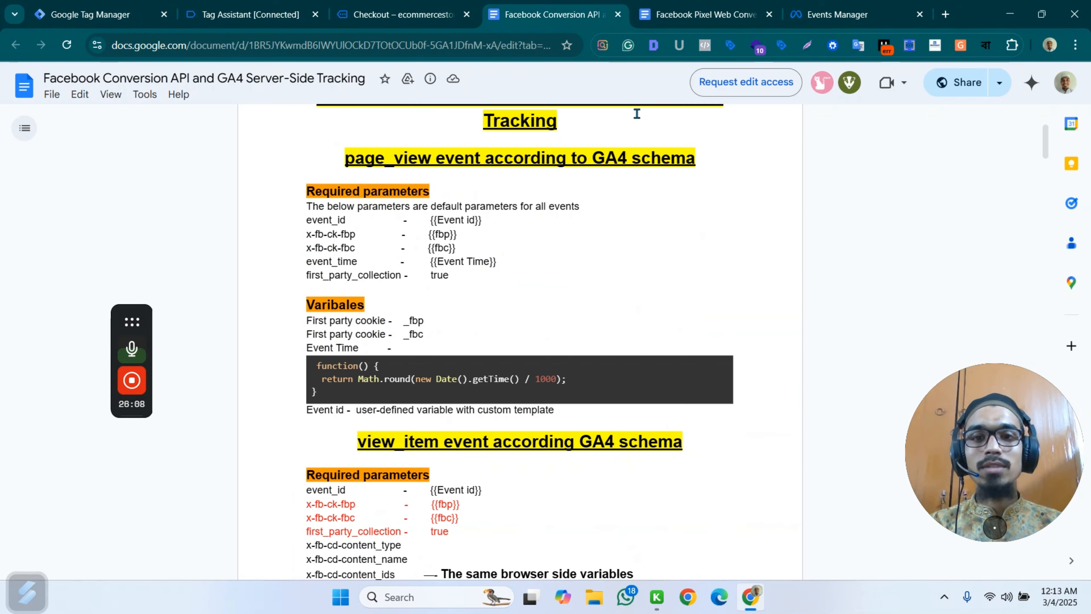
{"action": "key", "text": "ctrl+Tab"}
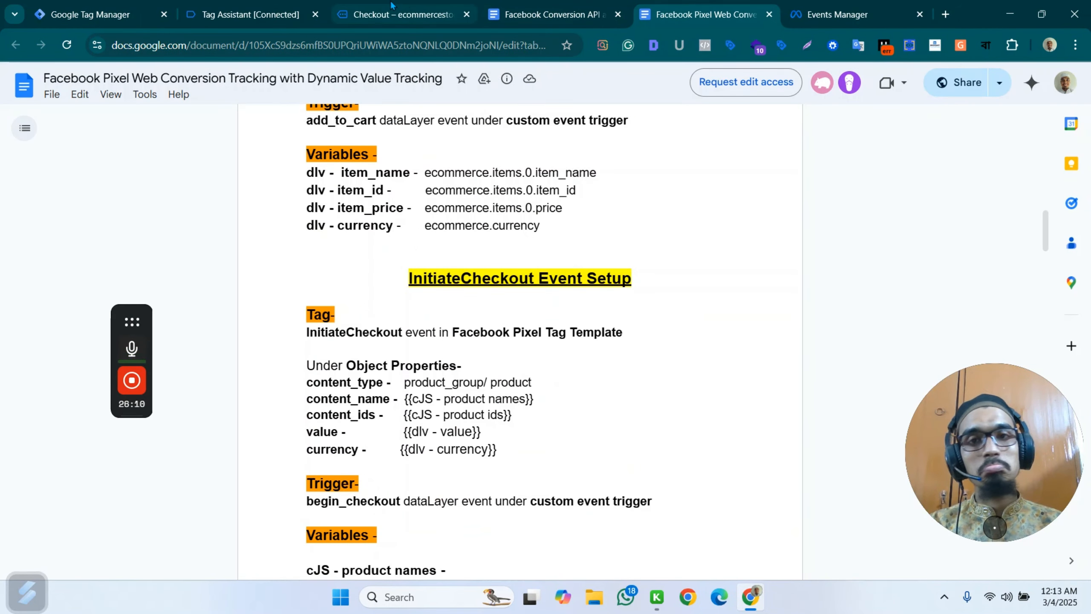
{"action": "mouse_move", "coordinate": [161, 15]}
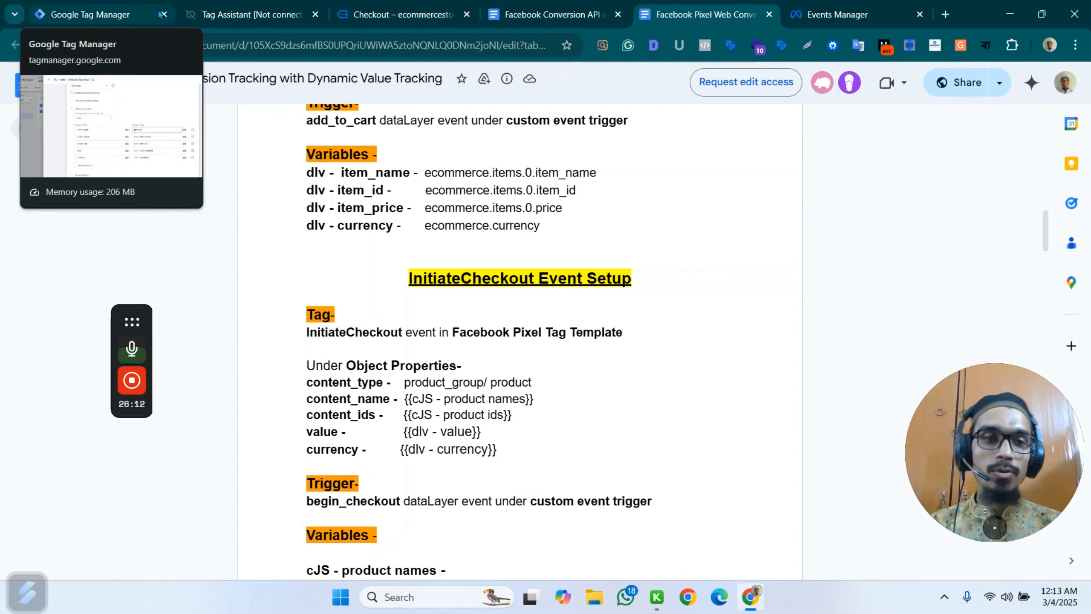
Review the cJS - product names and cJS - product ids scripts in the InitiateCheckout section of the Facebook Pixel Web Conversion Tracking document.
{"action": "left_click", "coordinate": [109, 9]}
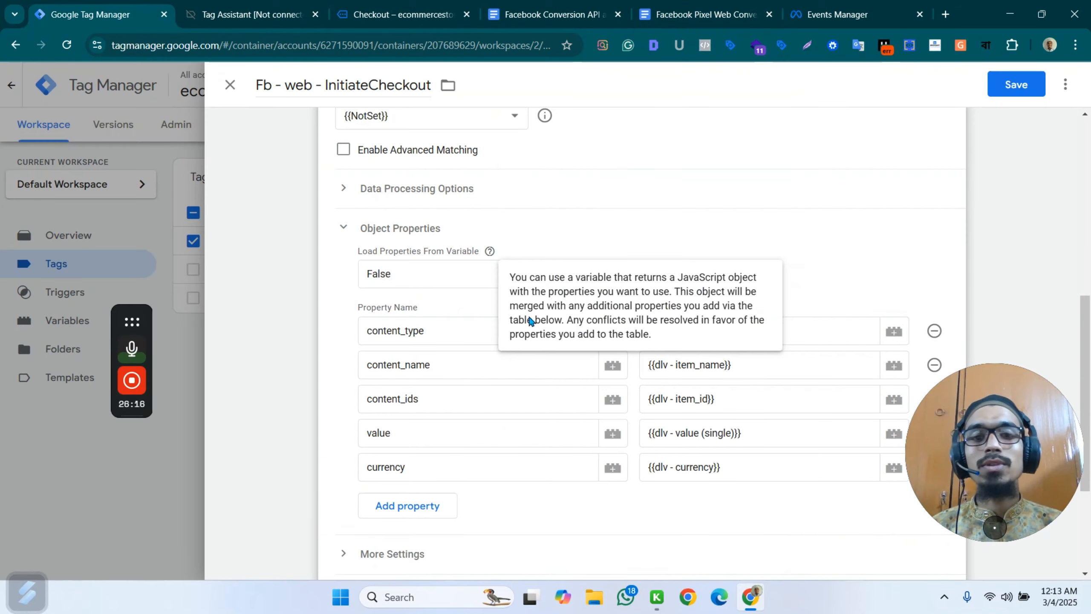
{"action": "left_click", "coordinate": [565, 9]}
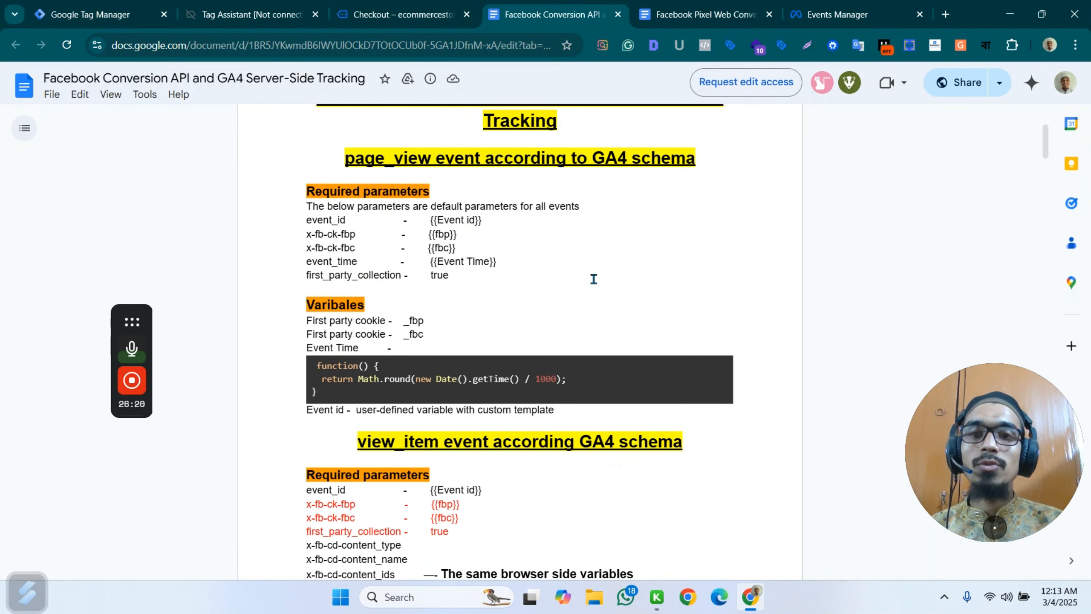
{"action": "left_click", "coordinate": [697, 13]}
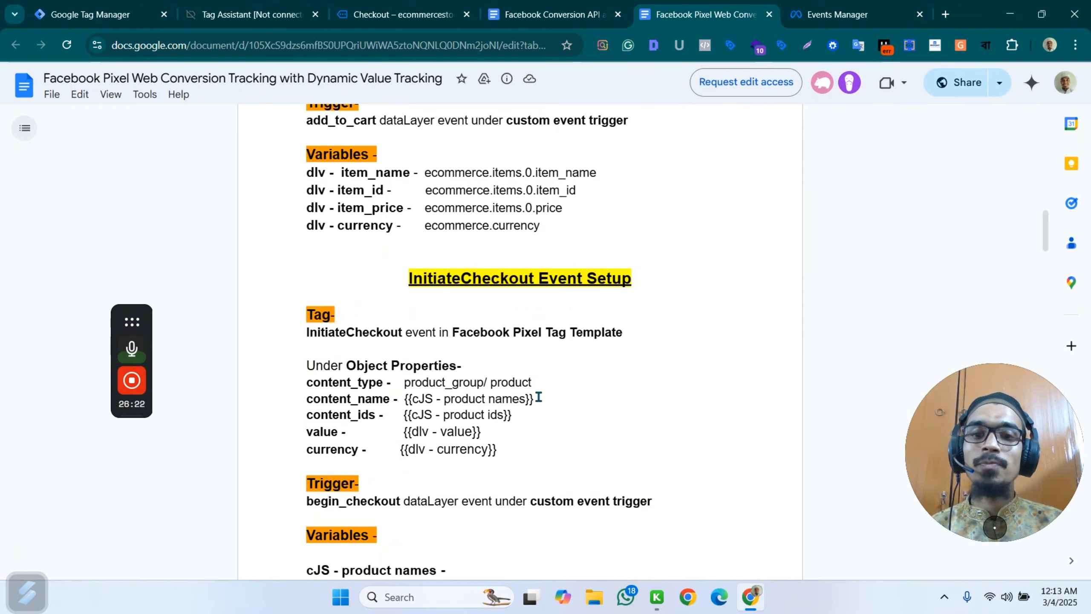
{"action": "scroll", "coordinate": [546, 298], "scroll_direction": "down", "scroll_amount": 10}
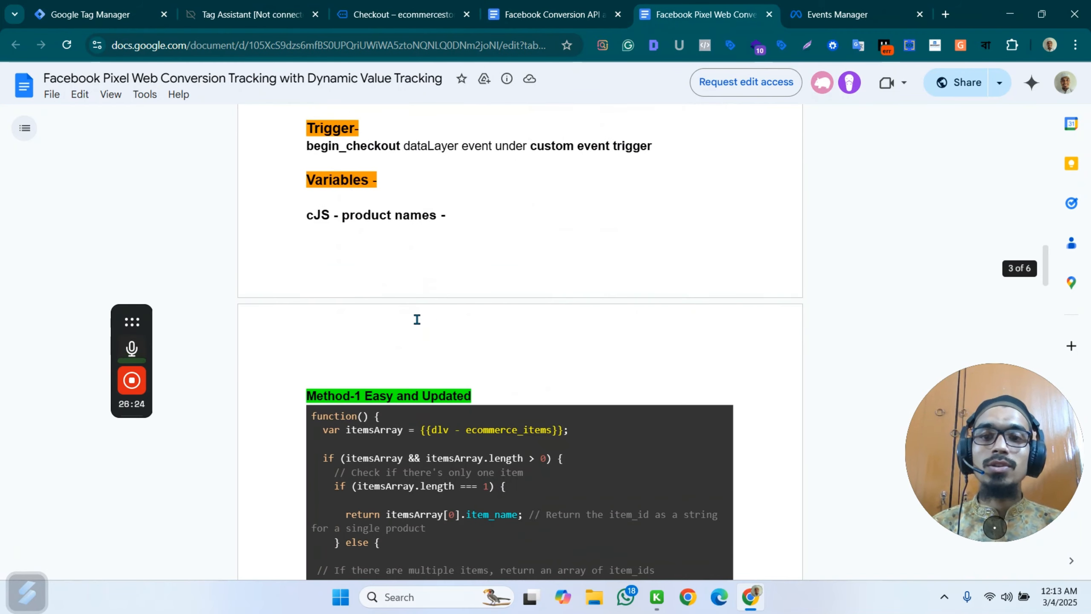
{"action": "scroll", "coordinate": [515, 267], "scroll_direction": "up", "scroll_amount": 4}
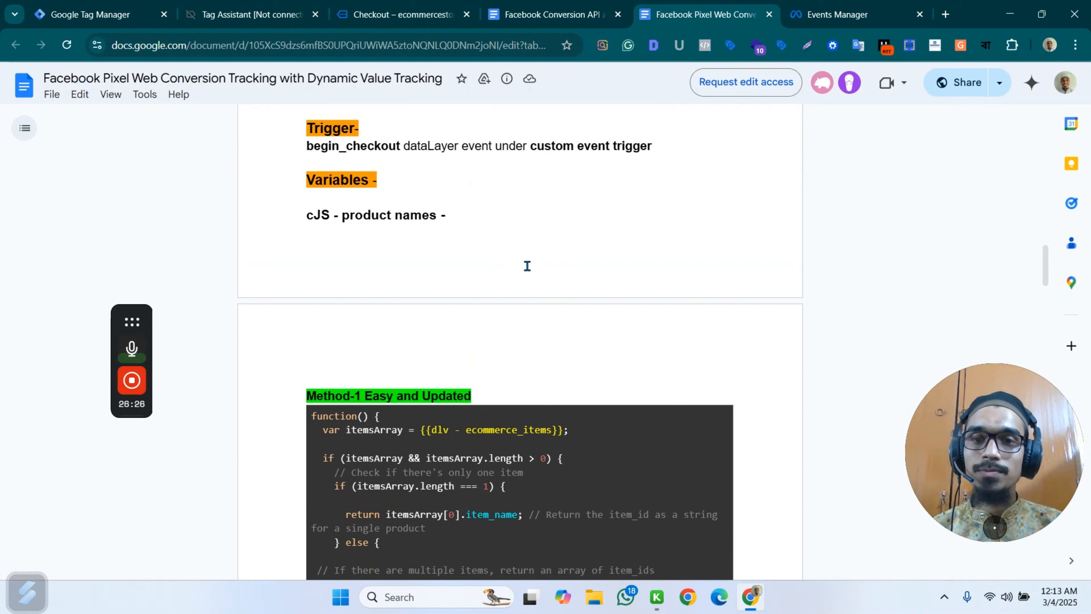
{"action": "scroll", "coordinate": [533, 256], "scroll_direction": "down", "scroll_amount": 12}
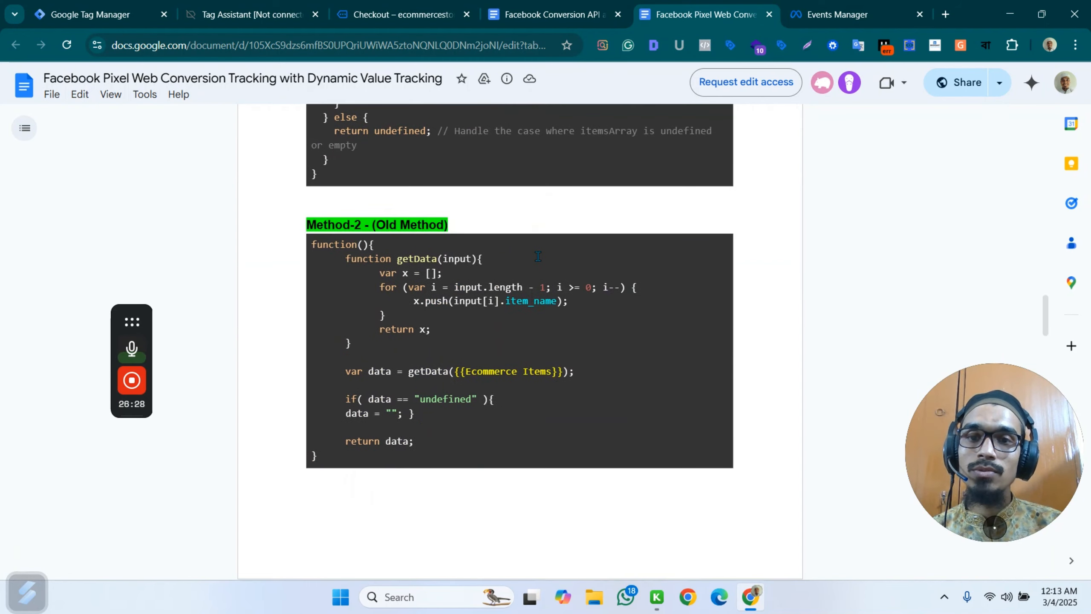
{"action": "scroll", "coordinate": [537, 256], "scroll_direction": "down", "scroll_amount": 7}
{"action": "scroll", "coordinate": [543, 257], "scroll_direction": "down", "scroll_amount": 3}
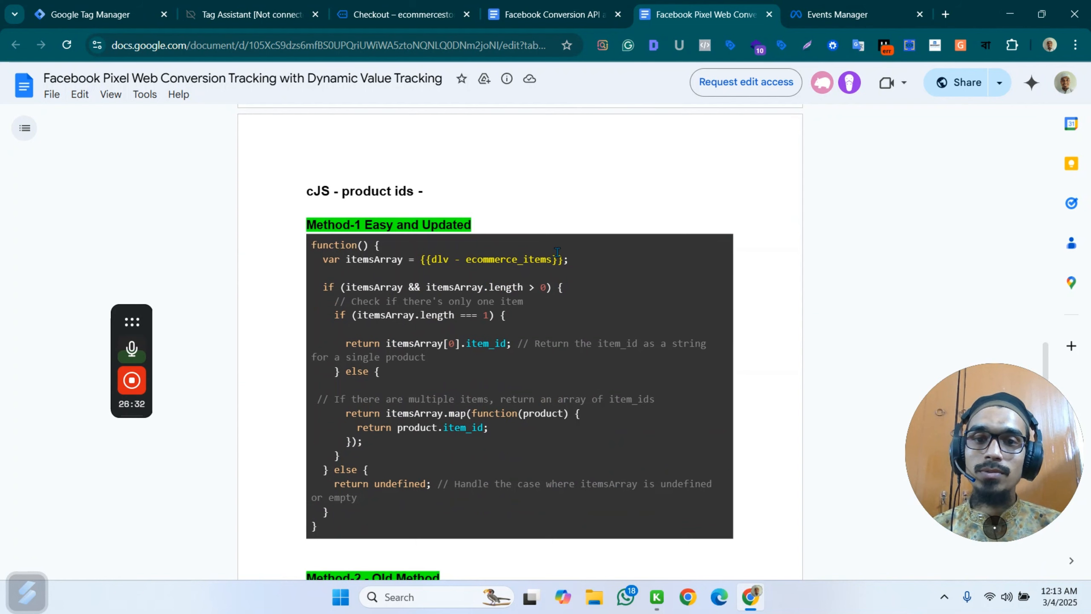
{"action": "scroll", "coordinate": [557, 252], "scroll_direction": "down", "scroll_amount": 6}
{"action": "scroll", "coordinate": [557, 252], "scroll_direction": "up", "scroll_amount": 6}
{"action": "scroll", "coordinate": [558, 252], "scroll_direction": "down", "scroll_amount": 7}
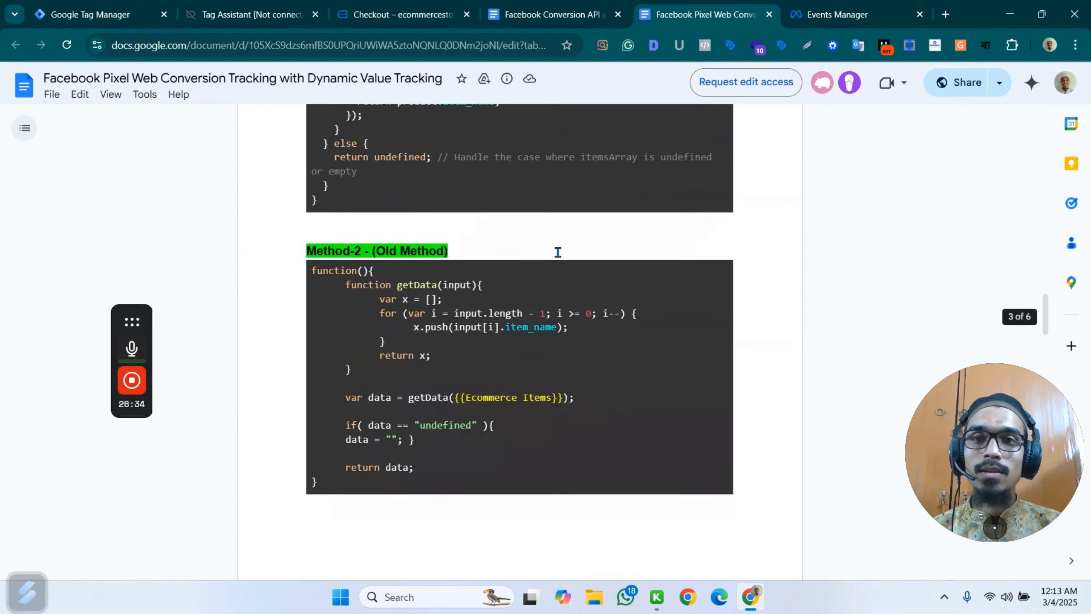
Copy the Method-1 Easy and Updated script for the cJS - product names variable from the document.
{"action": "scroll", "coordinate": [558, 252], "scroll_direction": "up", "scroll_amount": 8}
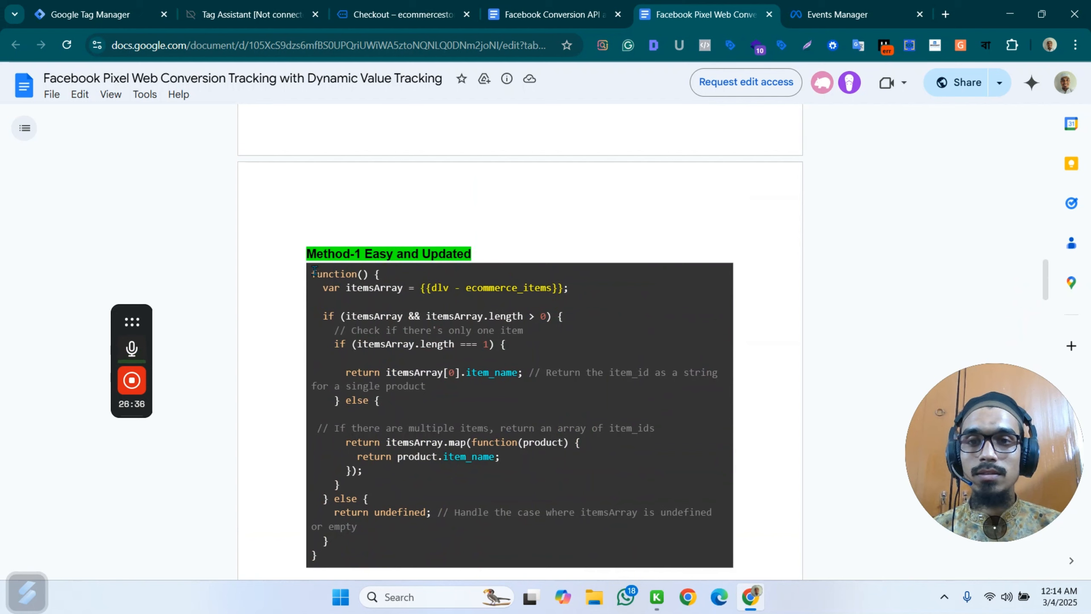
{"action": "left_click_drag", "start_coordinate": [309, 274], "coordinate": [388, 556]}
{"action": "key", "text": "ctrl+c"}
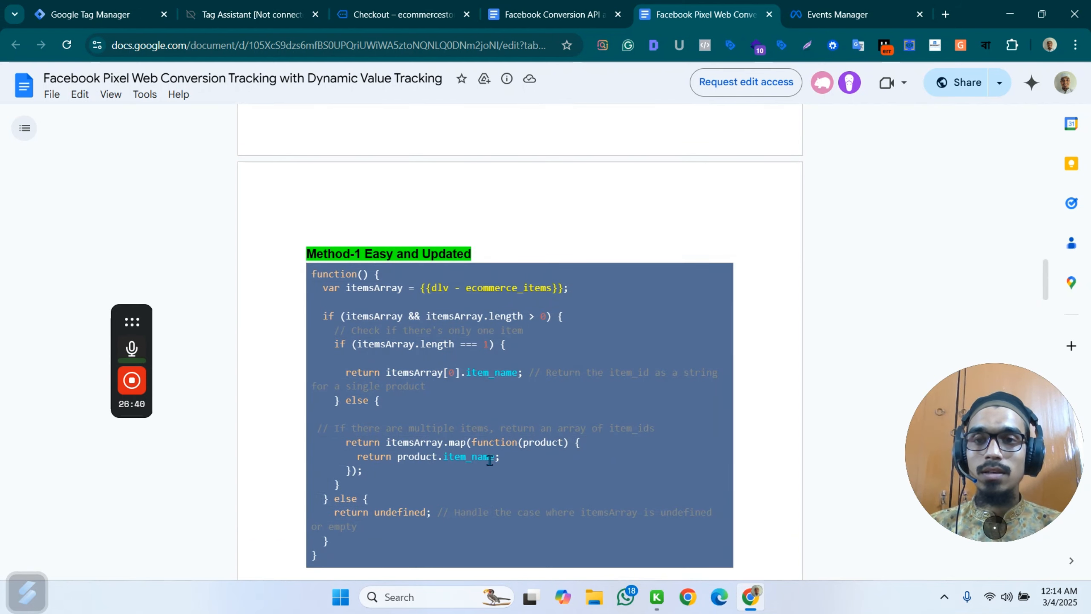
{"action": "scroll", "coordinate": [497, 395], "scroll_direction": "up", "scroll_amount": 5}
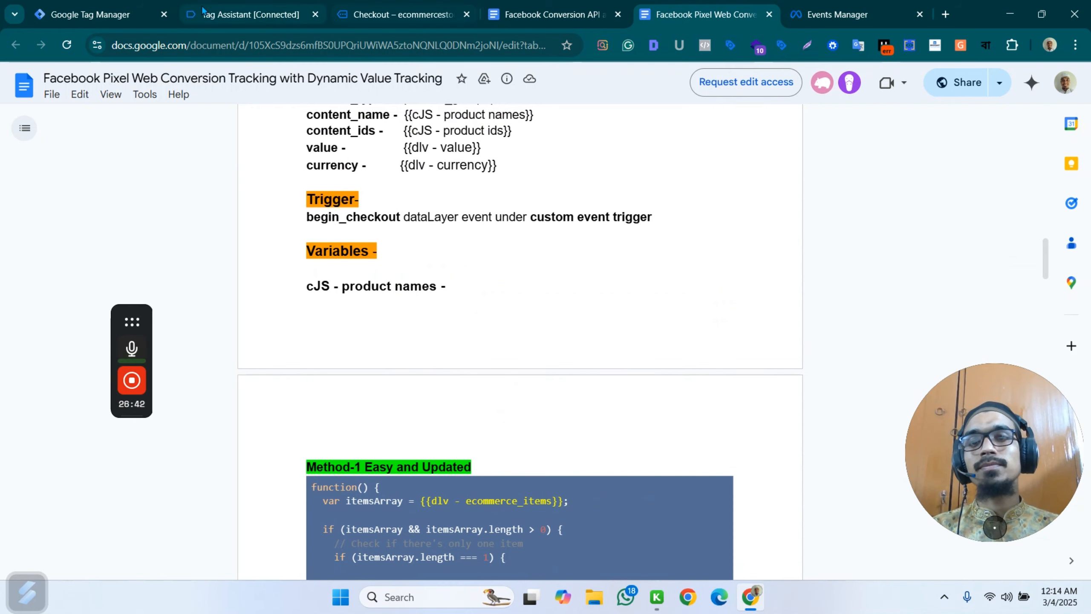
Switch to Google Tag Manager and clear the content_ids and content_name property values in the InitiateCheckout tag.
{"action": "left_click", "coordinate": [66, 9]}
{"action": "scroll", "coordinate": [522, 380], "scroll_direction": "down", "scroll_amount": 3}
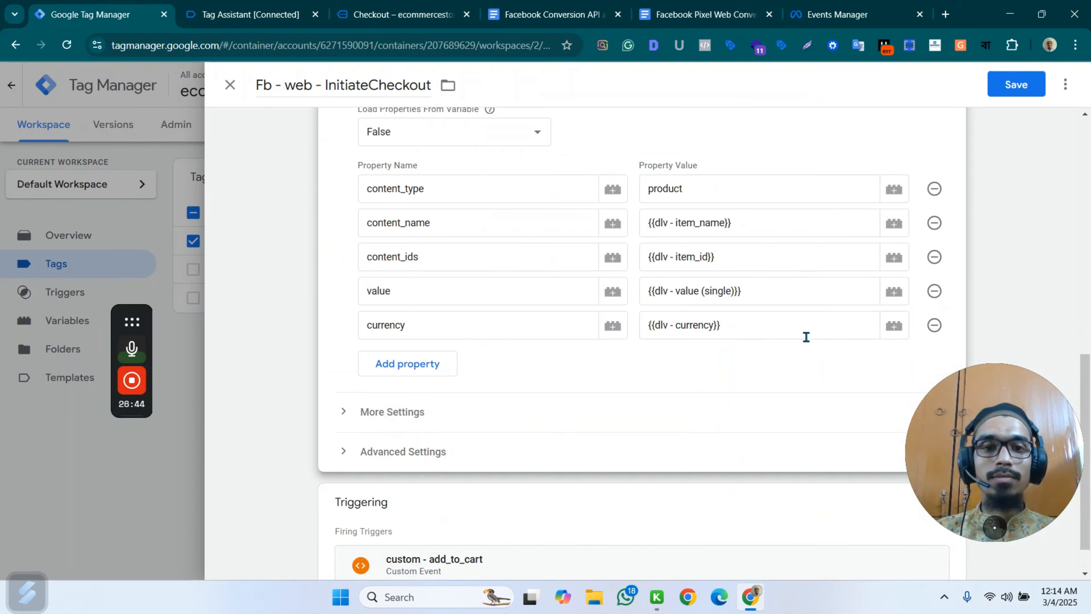
{"action": "left_click", "coordinate": [868, 256]}
{"action": "key", "text": "BackSpace"}
{"action": "key", "text": "BackSpace"}
{"action": "key", "text": "BackSpace"}
{"action": "key", "text": "BackSpace"}
{"action": "key", "text": "BackSpace"}
{"action": "key", "text": "BackSpace"}
{"action": "key", "text": "BackSpace"}
{"action": "key", "text": "BackSpace"}
{"action": "key", "text": "BackSpace"}
{"action": "key", "text": "BackSpace"}
{"action": "key", "text": "BackSpace"}
{"action": "key", "text": "BackSpace"}
{"action": "key", "text": "BackSpace"}
{"action": "key", "text": "BackSpace"}
{"action": "key", "text": "BackSpace"}
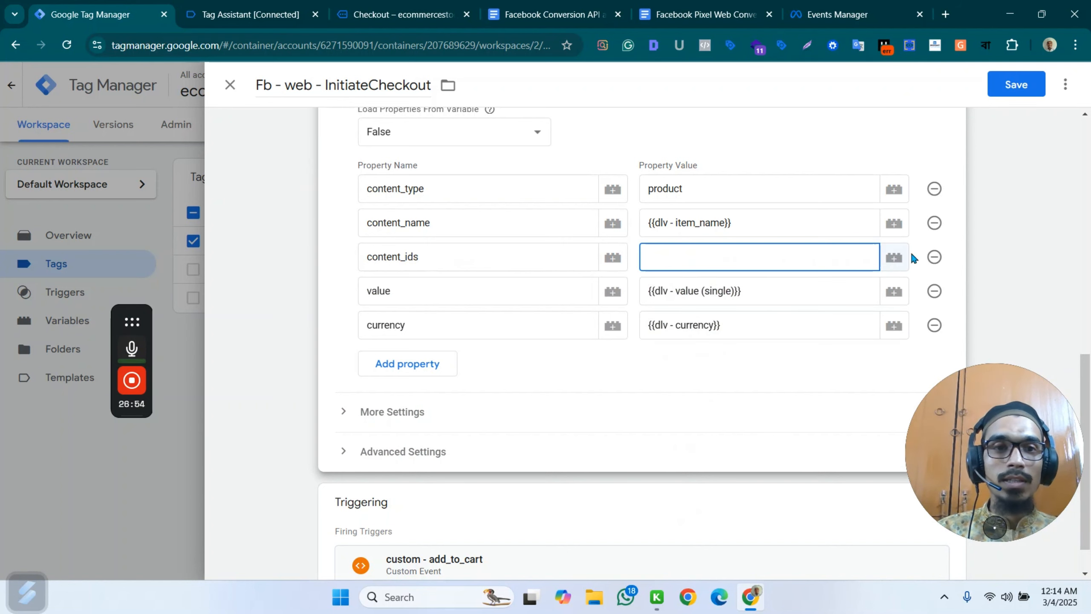
{"action": "triple_click", "coordinate": [750, 223]}
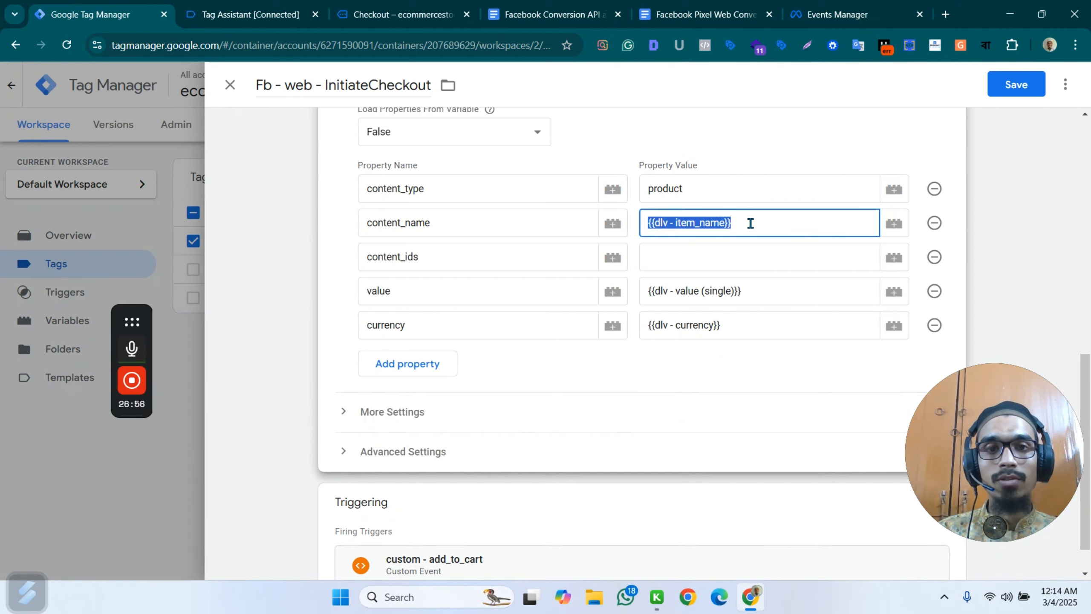
{"action": "key", "text": "BackSpace"}
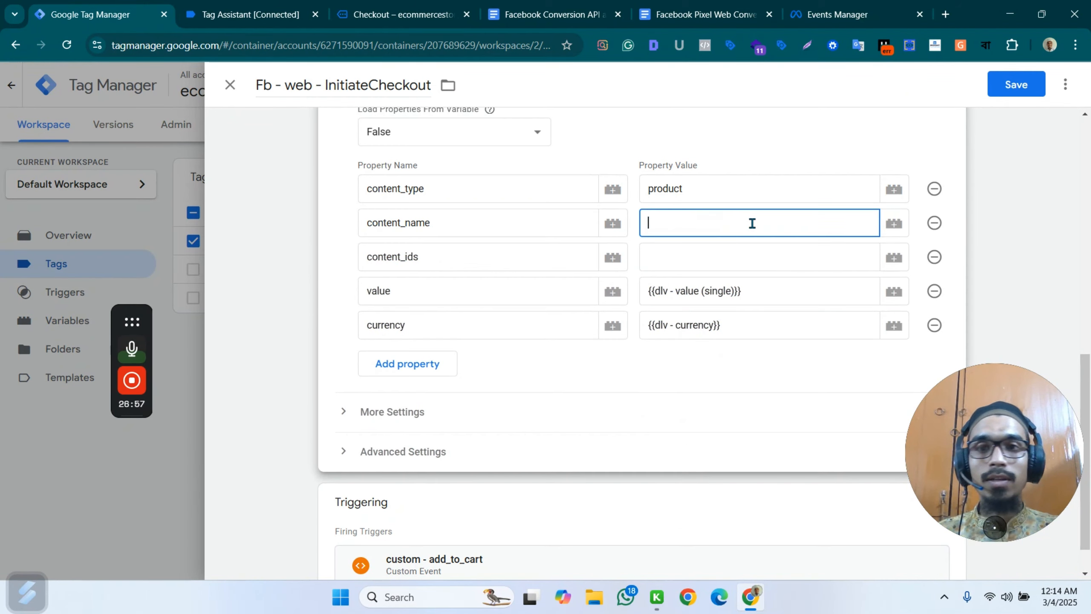
Create a new variable for the content_name property value with the Custom JavaScript variable type.
{"action": "left_click", "coordinate": [894, 223]}
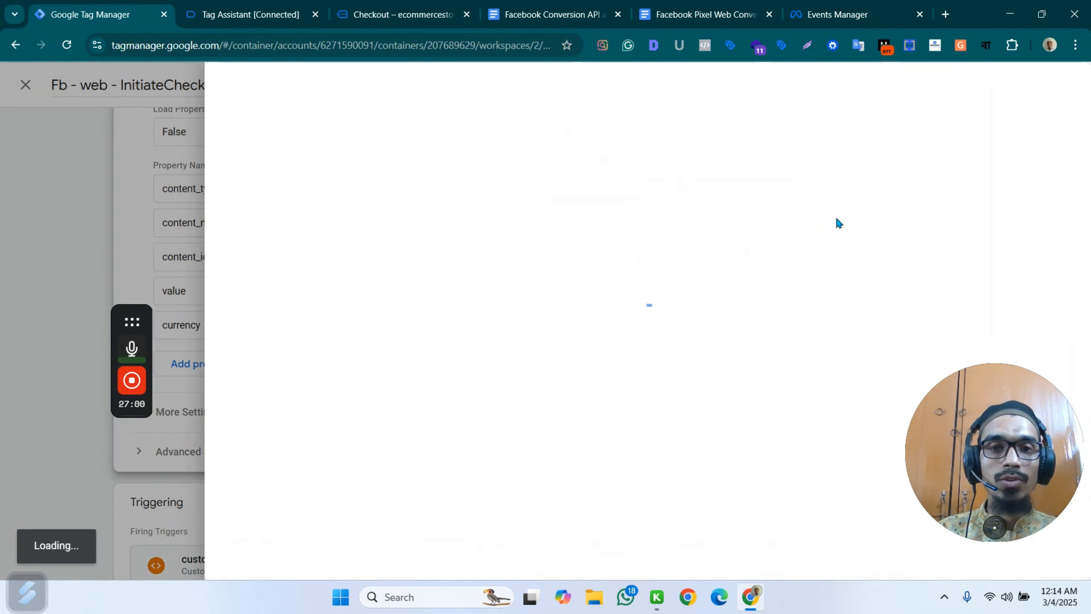
{"action": "left_click", "coordinate": [1066, 85]}
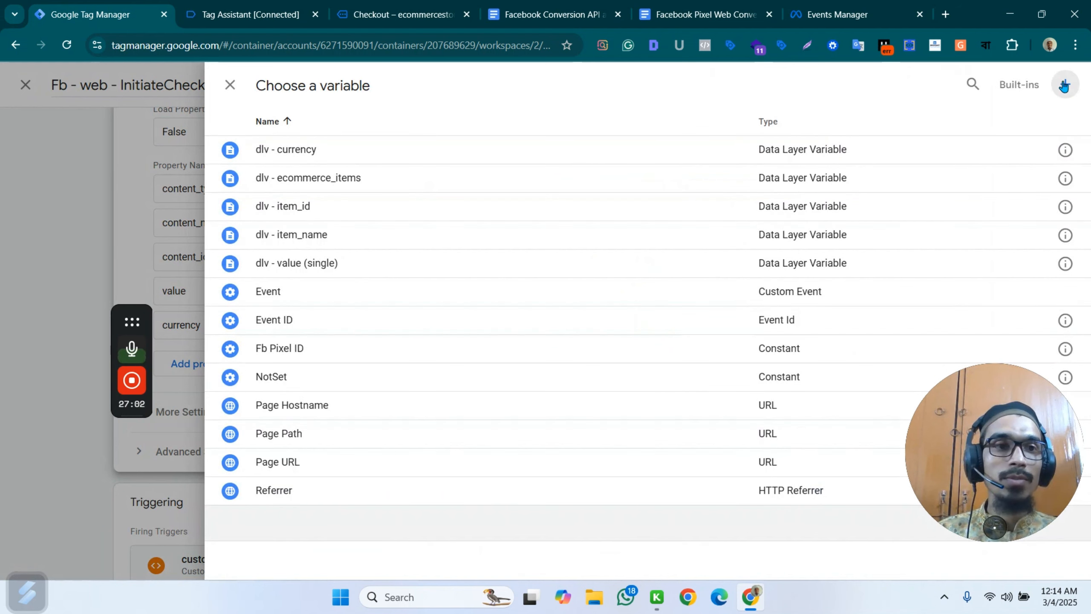
{"action": "left_click", "coordinate": [713, 246]}
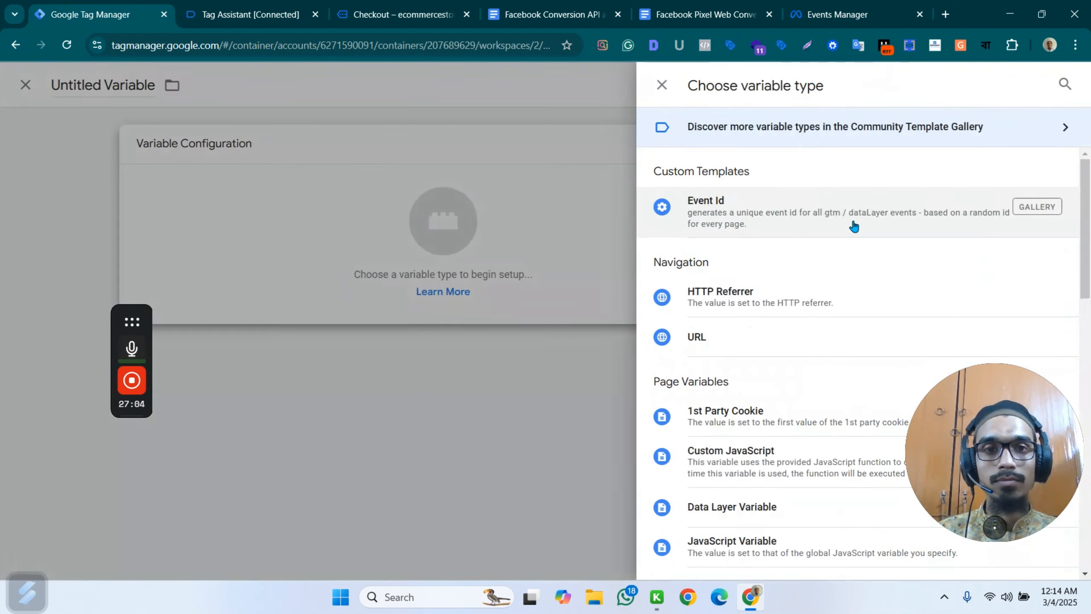
{"action": "scroll", "coordinate": [786, 267], "scroll_direction": "down", "scroll_amount": 4}
{"action": "scroll", "coordinate": [808, 266], "scroll_direction": "down", "scroll_amount": 2}
{"action": "scroll", "coordinate": [816, 241], "scroll_direction": "up", "scroll_amount": 6}
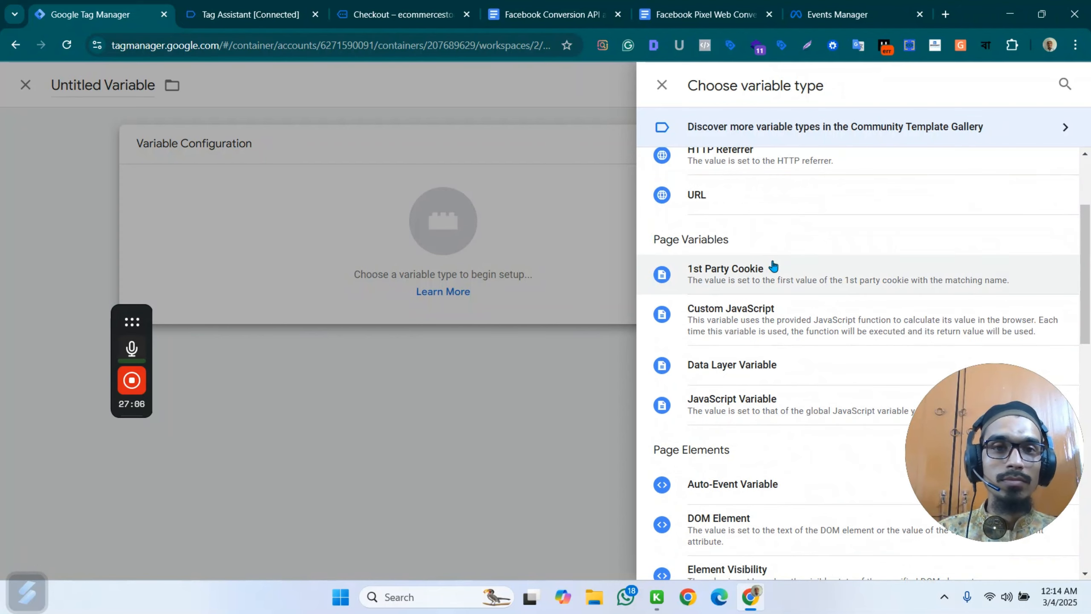
{"action": "left_click", "coordinate": [794, 452]}
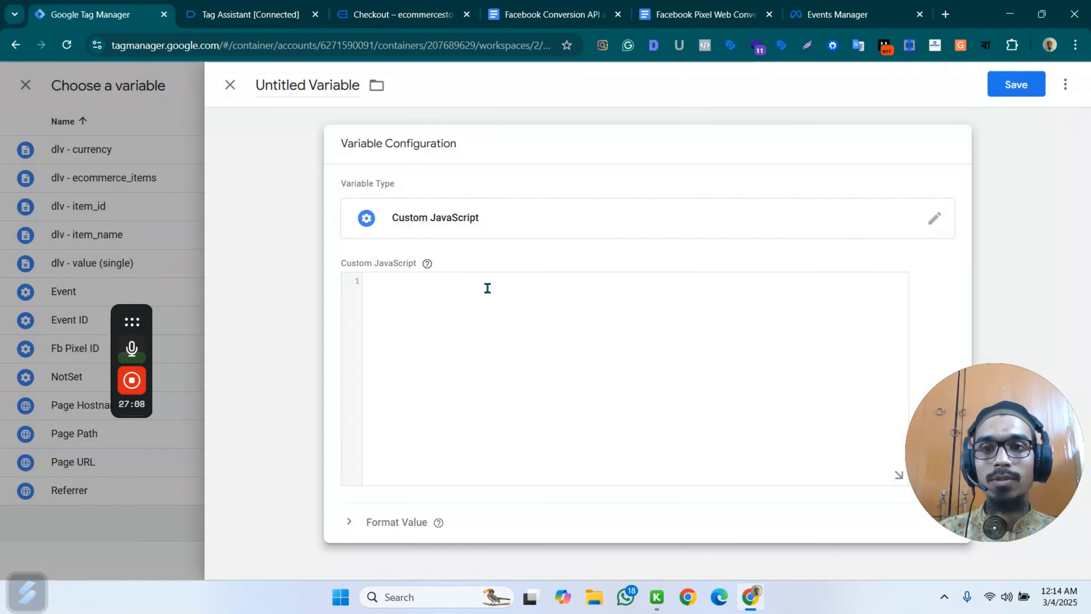
Paste the copied script into the Custom JavaScript variable and reinsert {{dlv - ecommerce_items}} as the itemsArray value.
{"action": "left_click", "coordinate": [396, 297]}
{"action": "key", "text": "ctrl+v"}
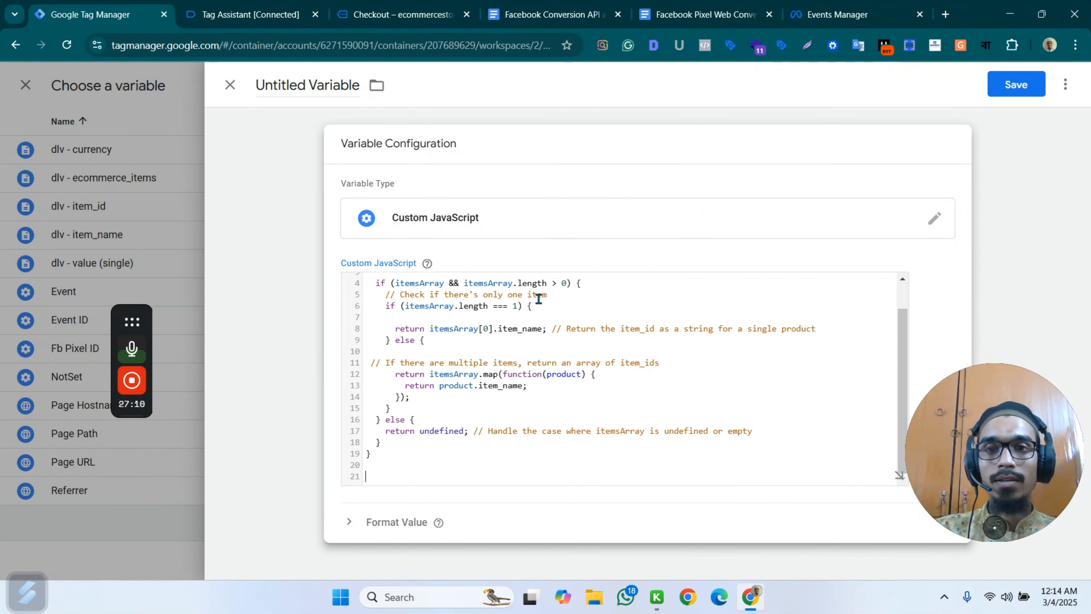
{"action": "scroll", "coordinate": [503, 335], "scroll_direction": "up", "scroll_amount": 2}
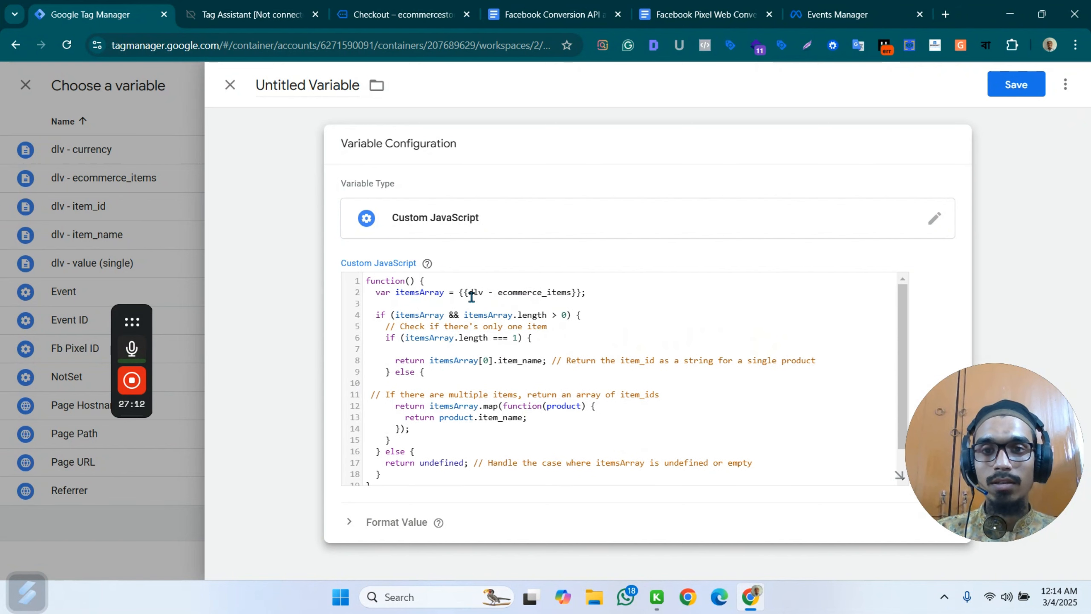
{"action": "left_click_drag", "start_coordinate": [582, 293], "coordinate": [468, 295]}
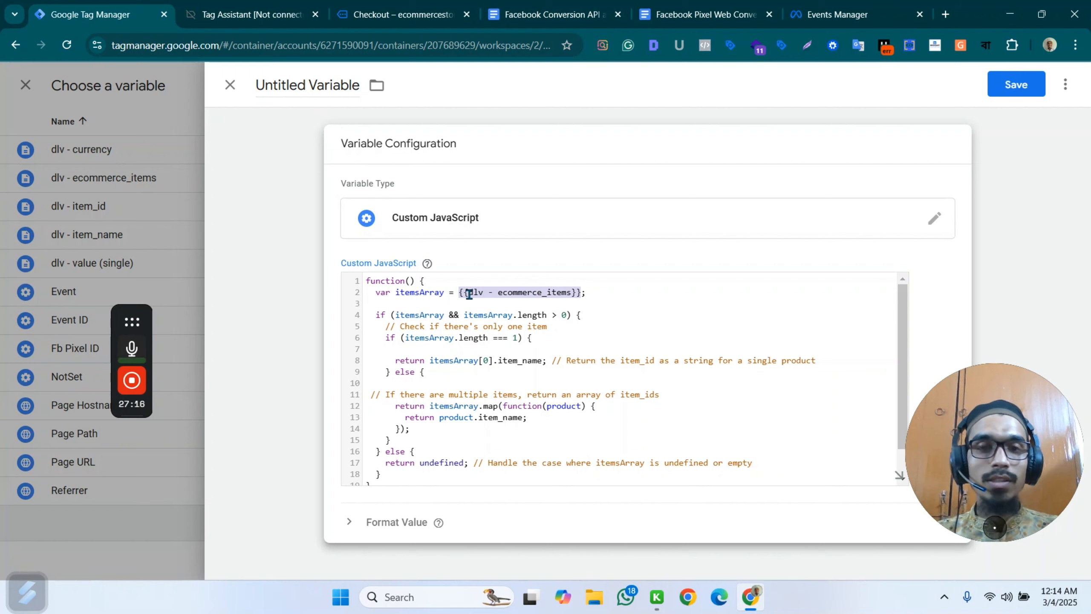
{"action": "key", "text": "BackSpace"}
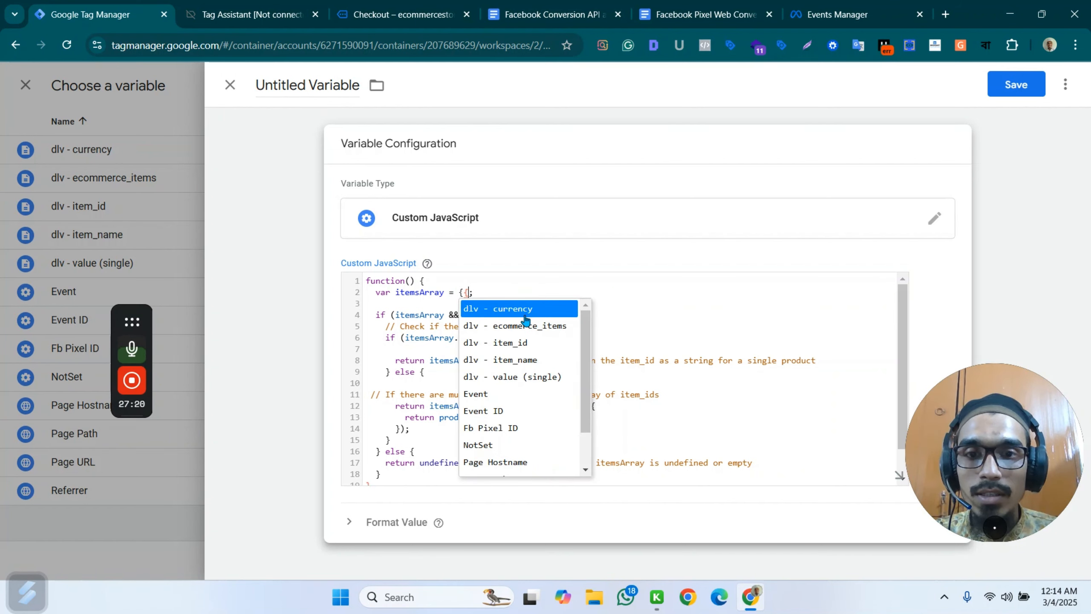
{"action": "left_click", "coordinate": [525, 326]}
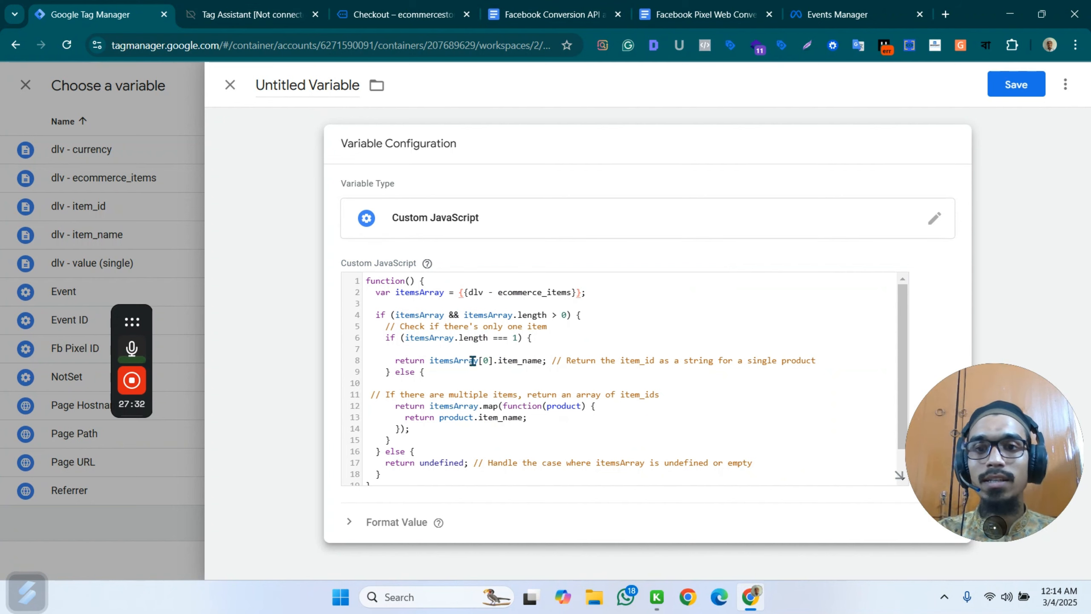
Compare the script with the items array of the begin_checkout event in Tag Assistant, and return to Google Tag Manager.
{"action": "scroll", "coordinate": [555, 400], "scroll_direction": "down", "scroll_amount": 1}
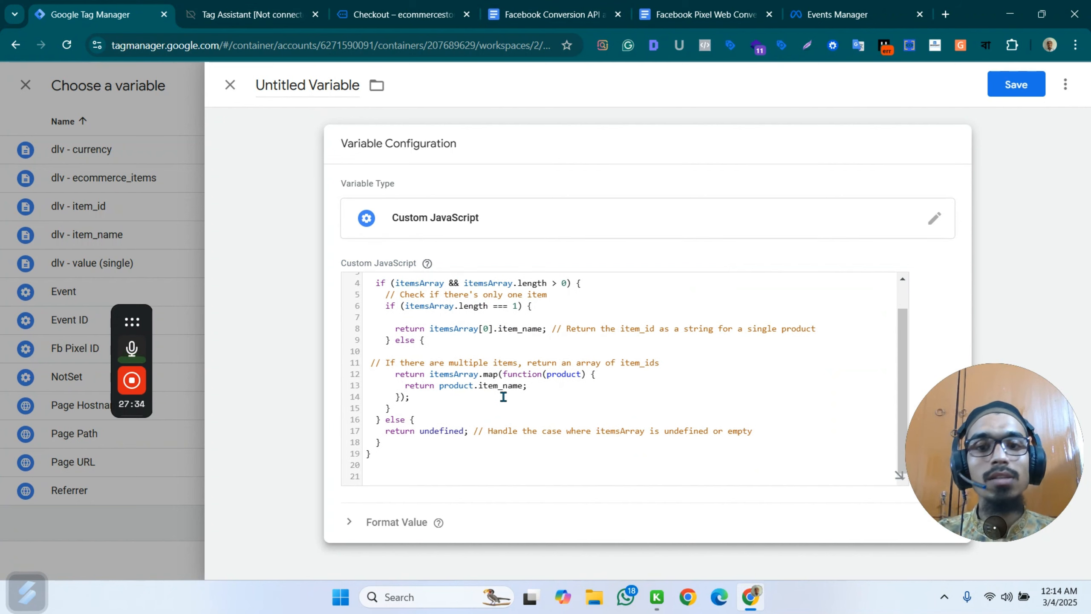
{"action": "left_click", "coordinate": [258, 10]}
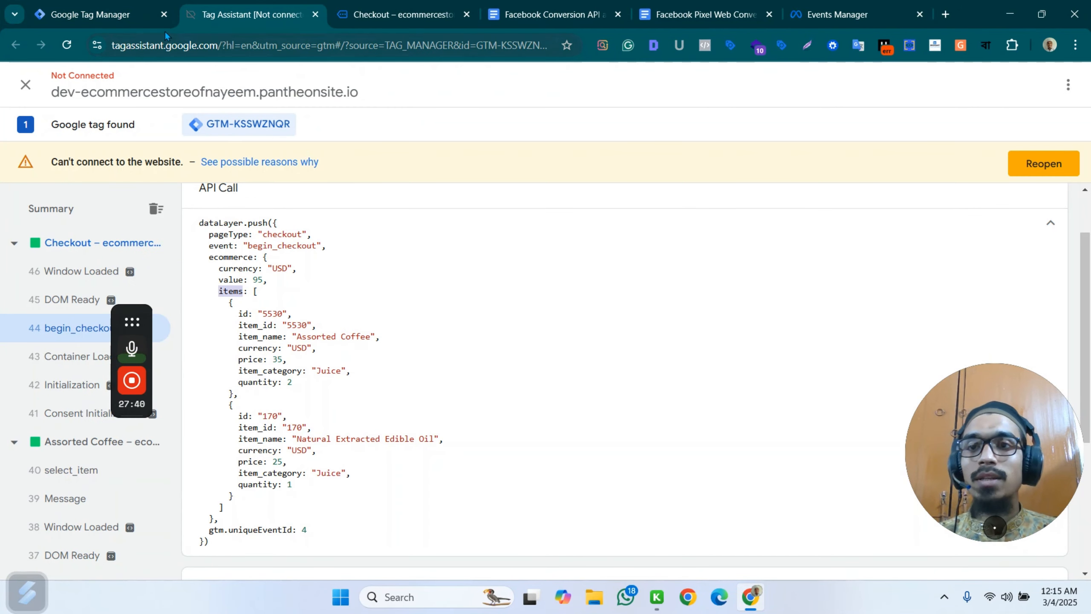
{"action": "left_click", "coordinate": [67, 14]}
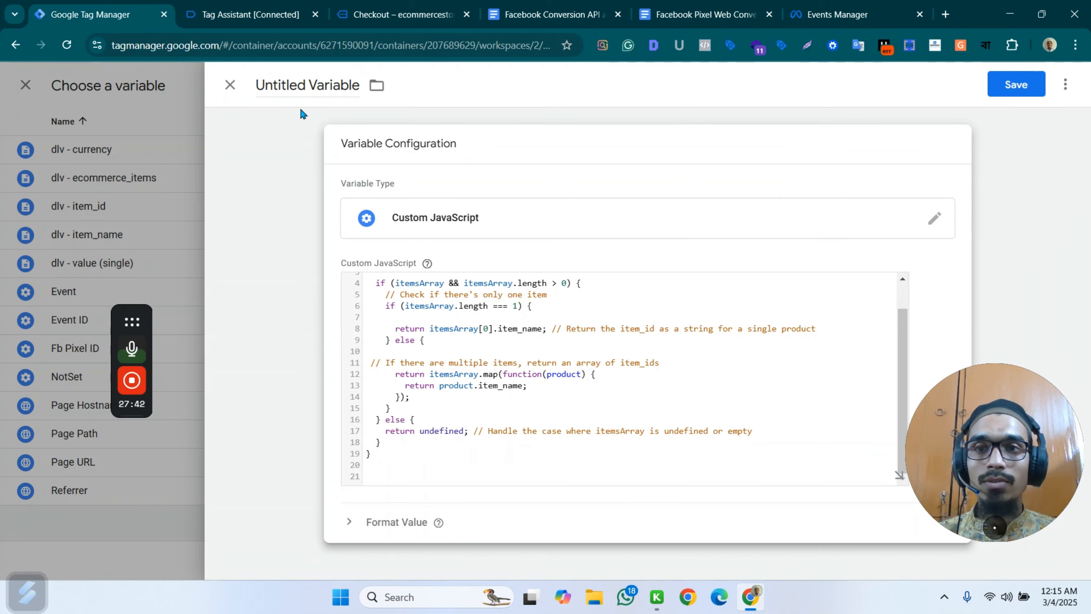
Name the new Custom JavaScript variable "cJS - Item_name".
{"action": "left_click", "coordinate": [301, 85]}
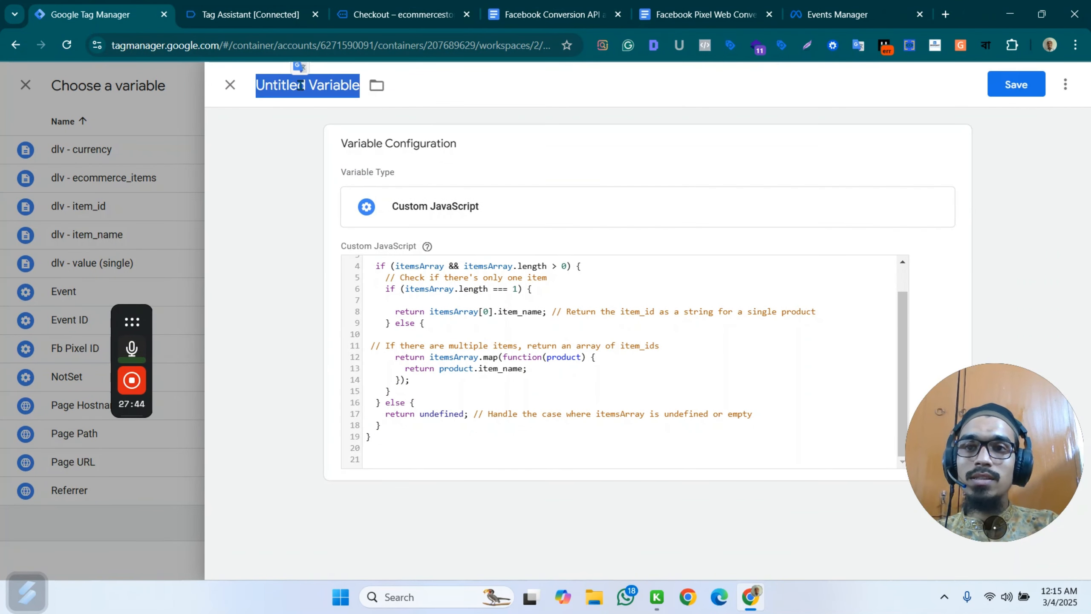
{"action": "type", "text": "C"}
{"action": "type", "text": "c"}
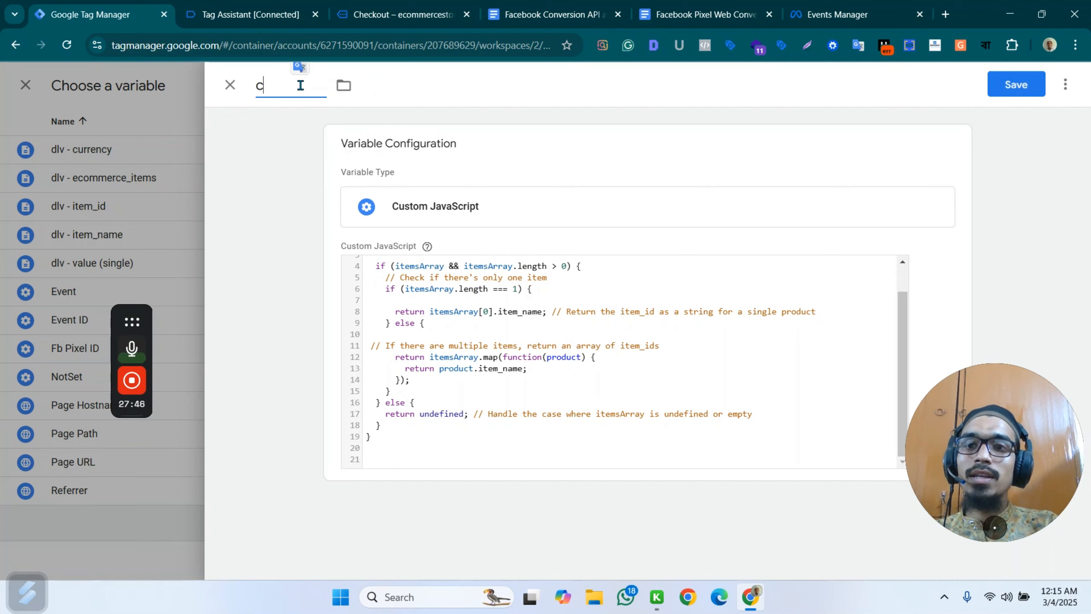
{"action": "key", "text": "BackSpace"}
{"action": "type", "text": "cJS"}
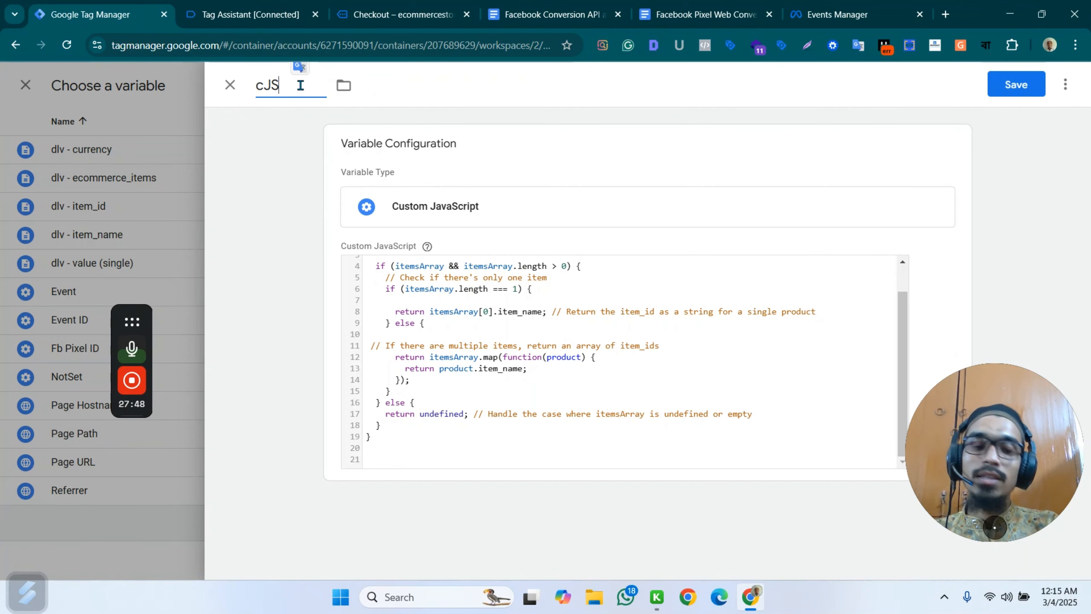
{"action": "type", "text": " - I"}
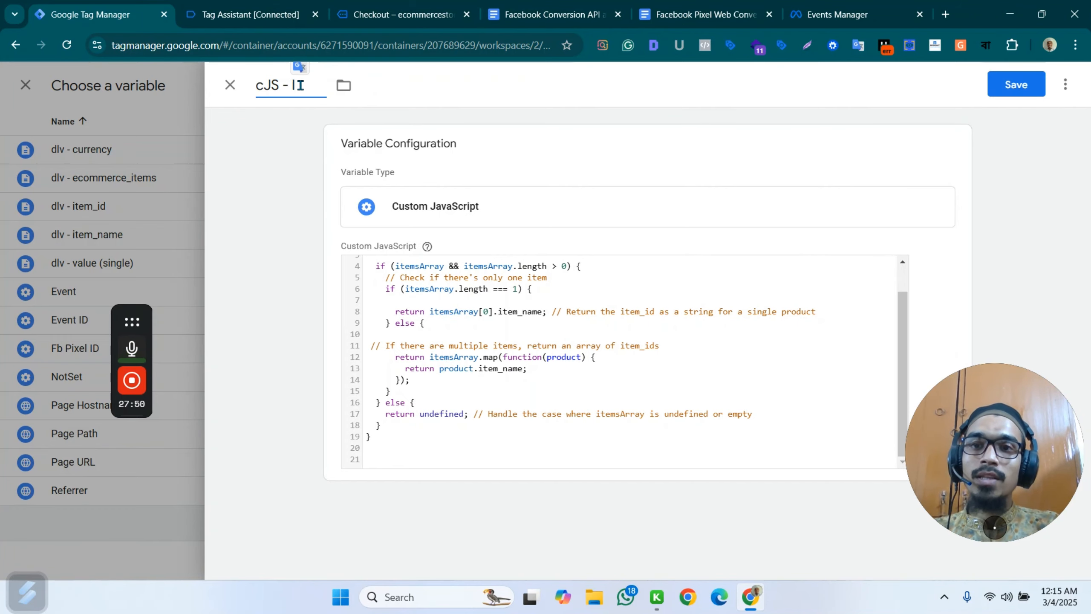
{"action": "type", "text": "tem name"}
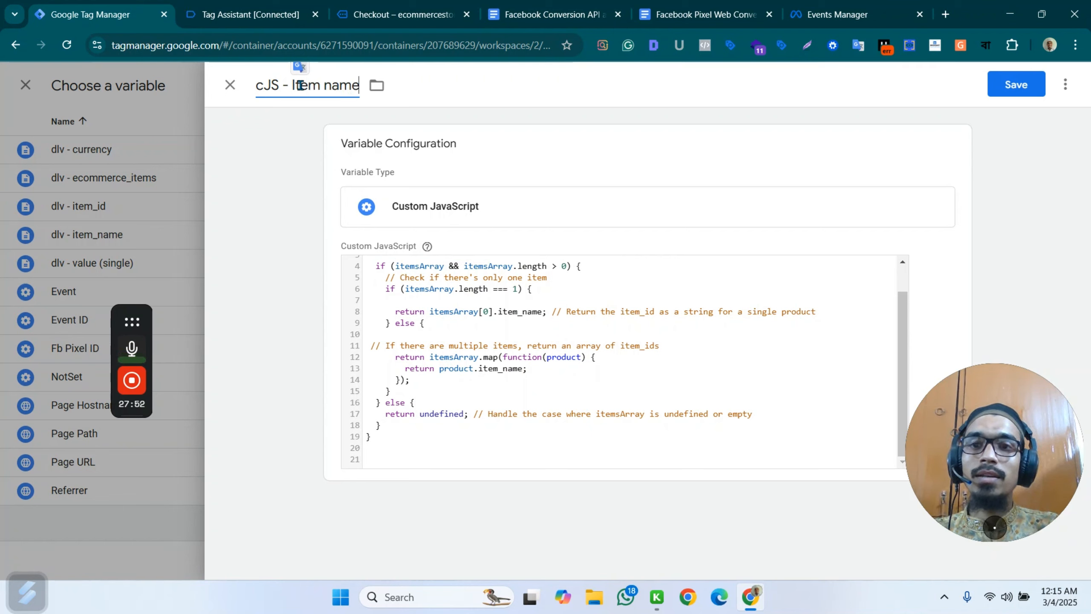
{"action": "left_click", "coordinate": [326, 85]}
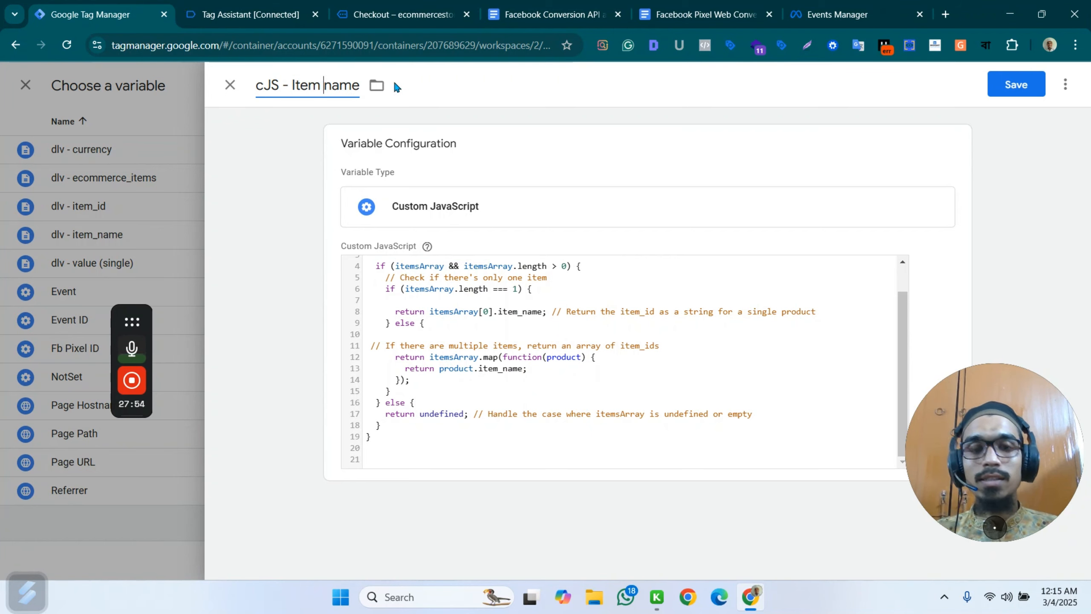
{"action": "key", "text": "BackSpace"}
{"action": "type", "text": "_"}
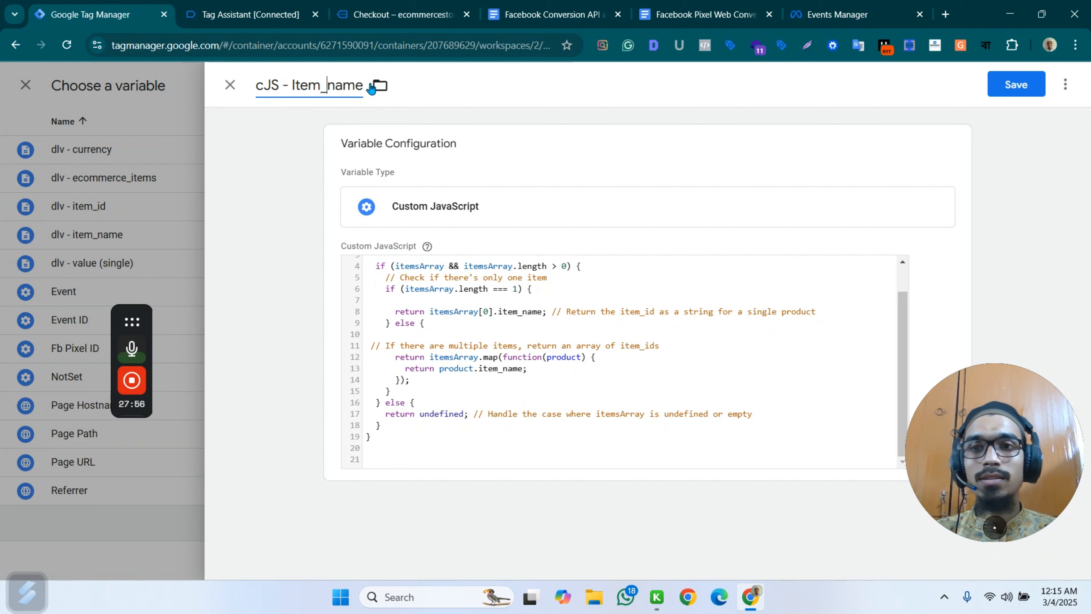
Copy the variable's name and save the variable as the content_name property value.
{"action": "left_click_drag", "start_coordinate": [363, 85], "coordinate": [265, 82]}
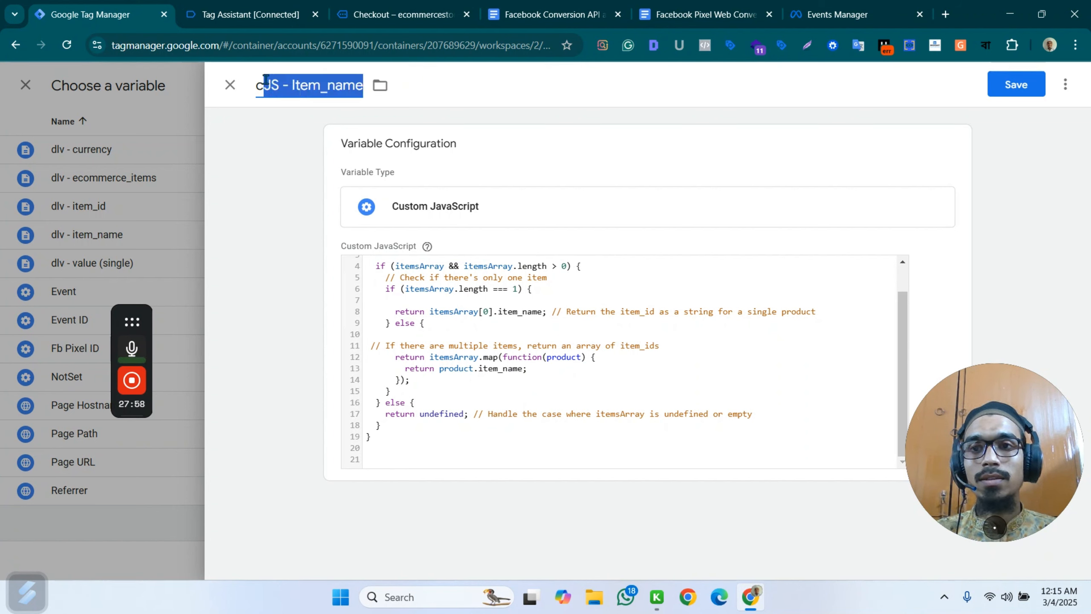
{"action": "left_click", "coordinate": [1021, 86]}
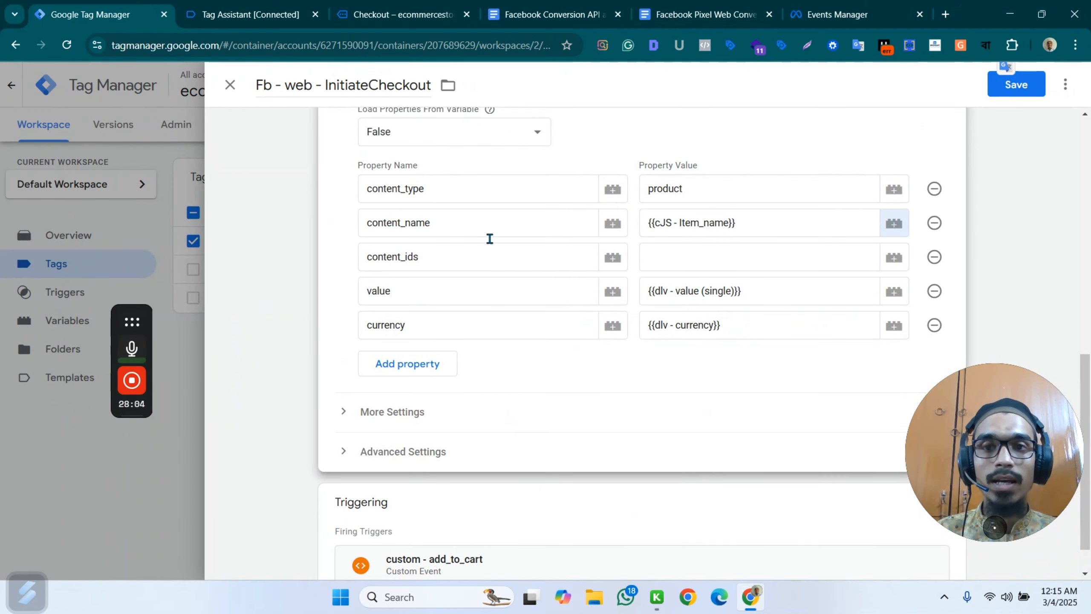
Create a new variable for the content_ids property value with the Custom JavaScript variable type.
{"action": "left_click", "coordinate": [892, 257]}
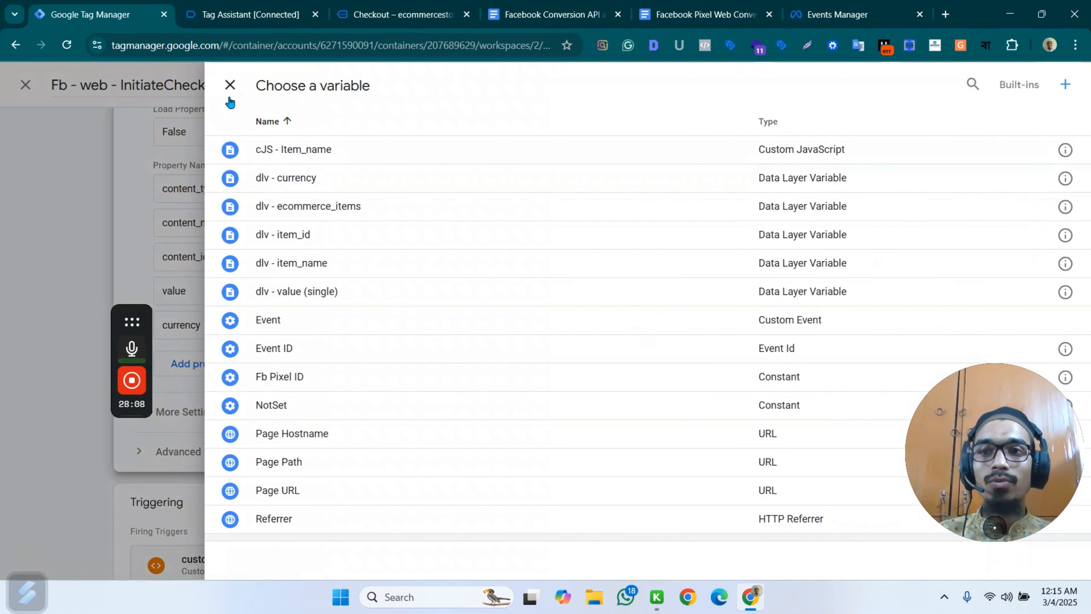
{"action": "left_click", "coordinate": [1065, 84]}
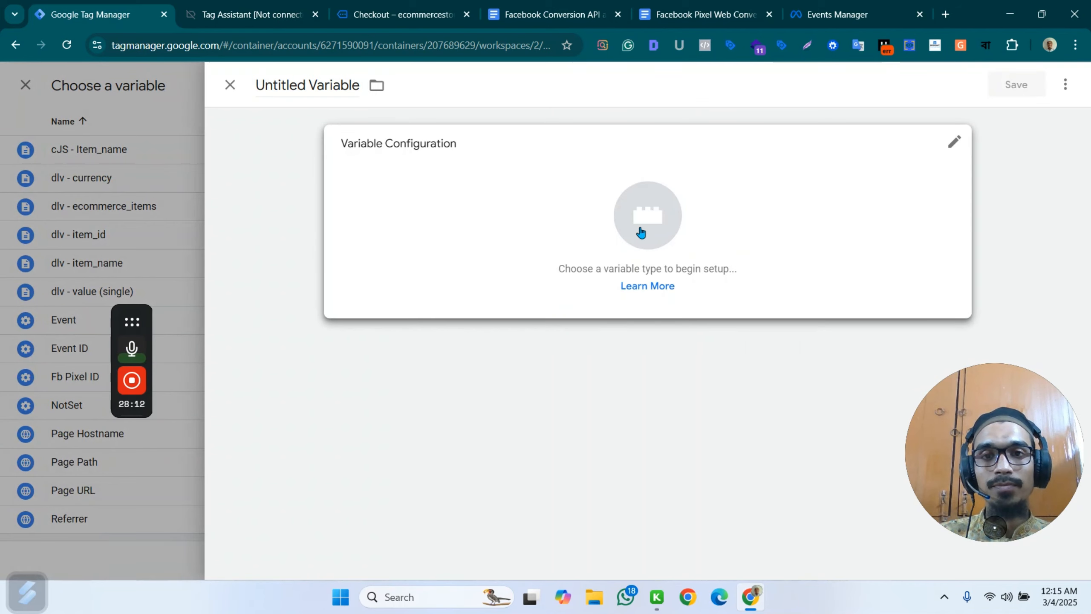
{"action": "left_click", "coordinate": [646, 229]}
{"action": "scroll", "coordinate": [778, 292], "scroll_direction": "down", "scroll_amount": 6}
{"action": "scroll", "coordinate": [779, 296], "scroll_direction": "up", "scroll_amount": 3}
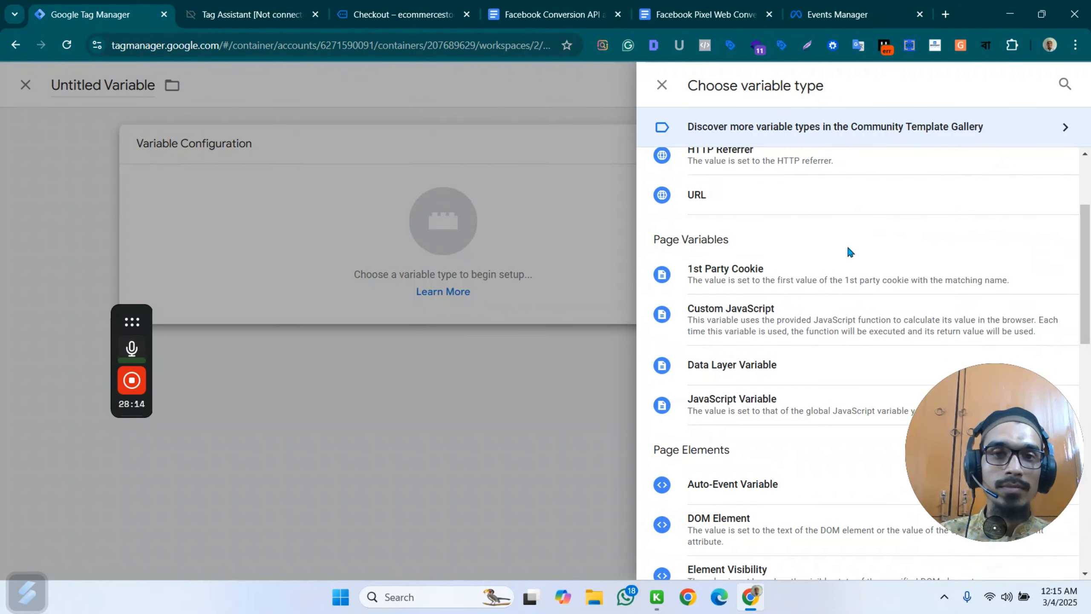
{"action": "left_click", "coordinate": [804, 324]}
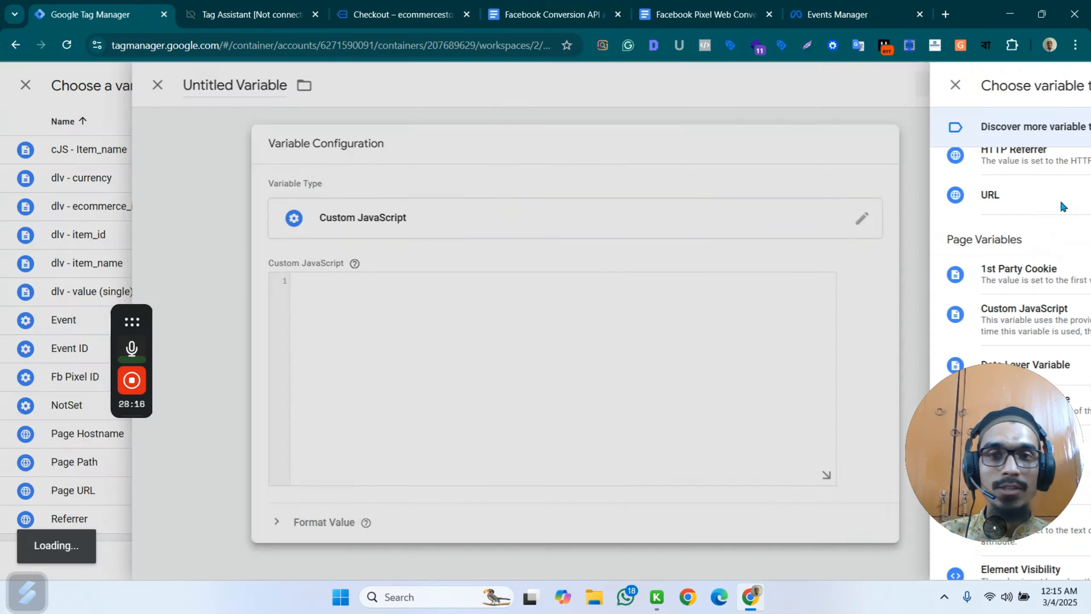
Name the new variable "cJS - Item_id", reusing the copied name and replacing its ending.
{"action": "double_click", "coordinate": [316, 86]}
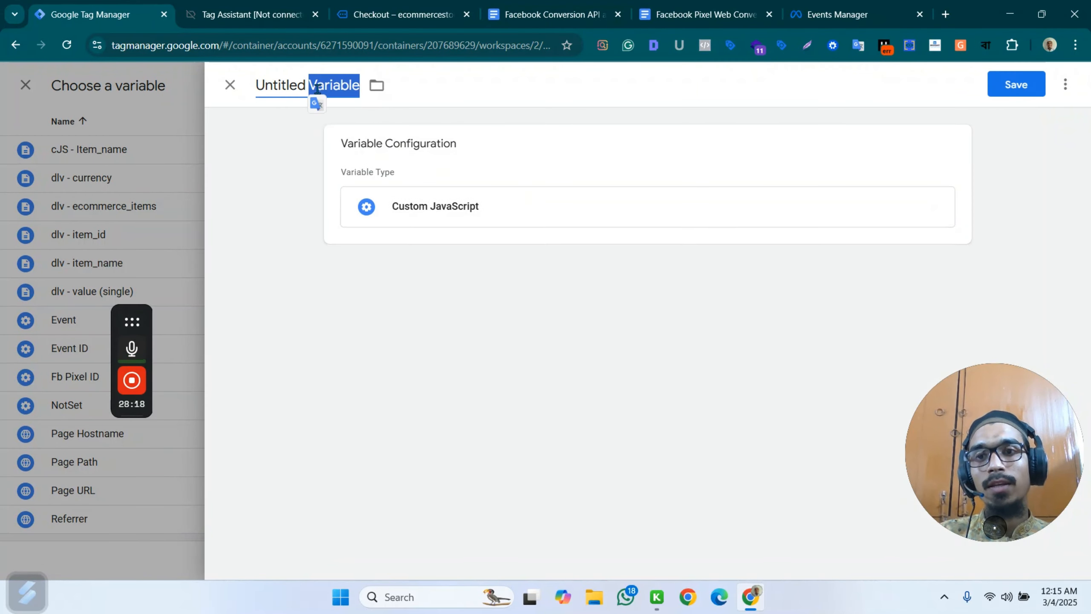
{"action": "key", "text": "ctrl+a"}
{"action": "type", "text": "cJS - Item_name"}
{"action": "double_click", "coordinate": [363, 88]}
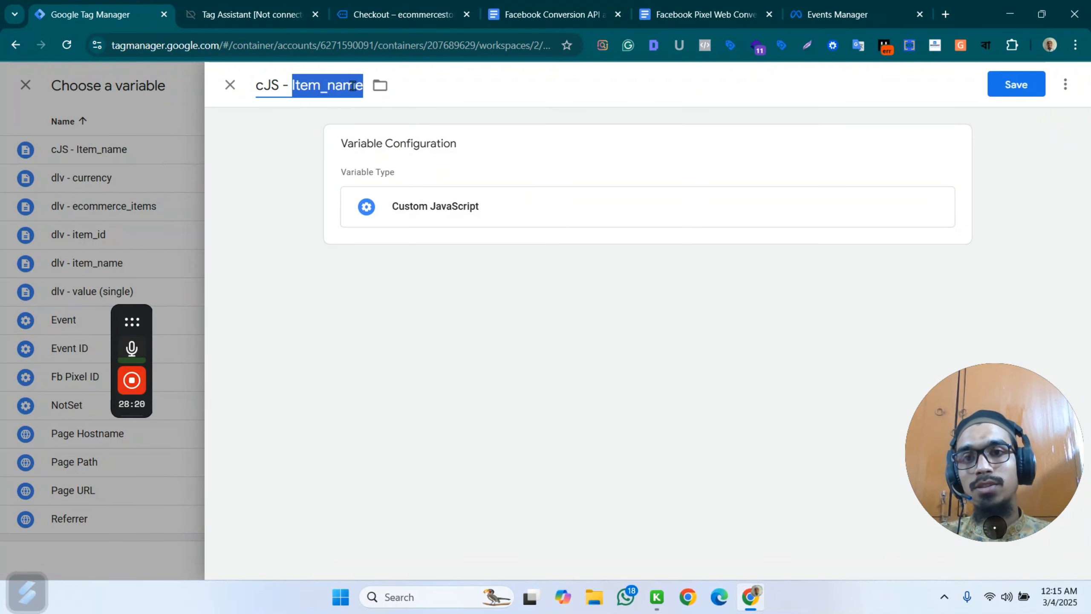
{"action": "key", "text": "ctrl+a"}
{"action": "left_click", "coordinate": [369, 93]}
{"action": "left_click", "coordinate": [362, 87]}
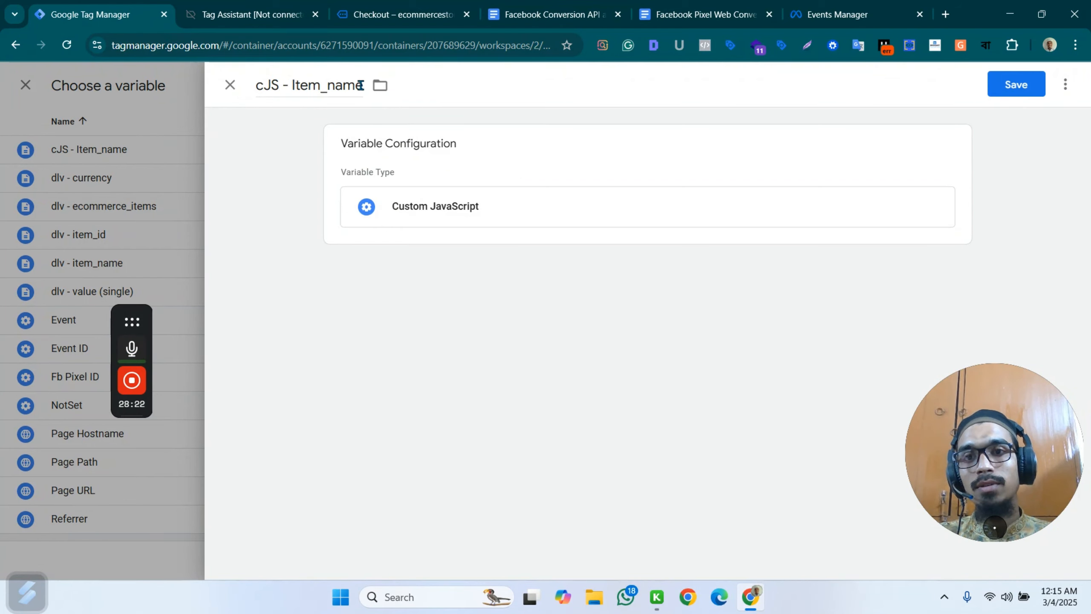
{"action": "left_click", "coordinate": [361, 87]}
{"action": "key", "text": "BackSpace"}
{"action": "key", "text": "BackSpace"}
{"action": "key", "text": "BackSpace"}
{"action": "key", "text": "BackSpace"}
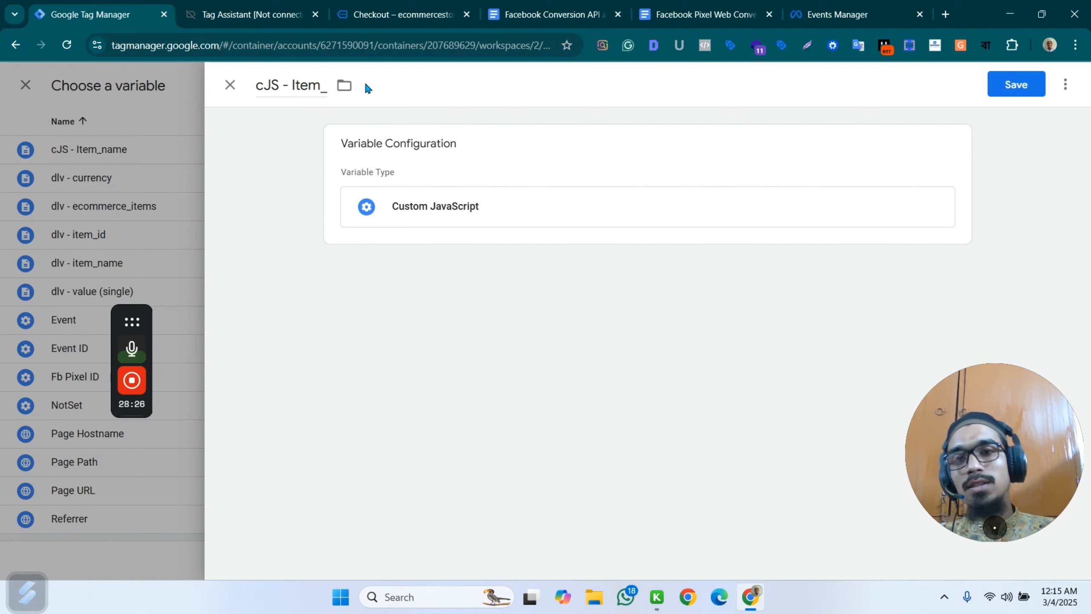
{"action": "left_click", "coordinate": [322, 89]}
{"action": "key", "text": "BackSpace"}
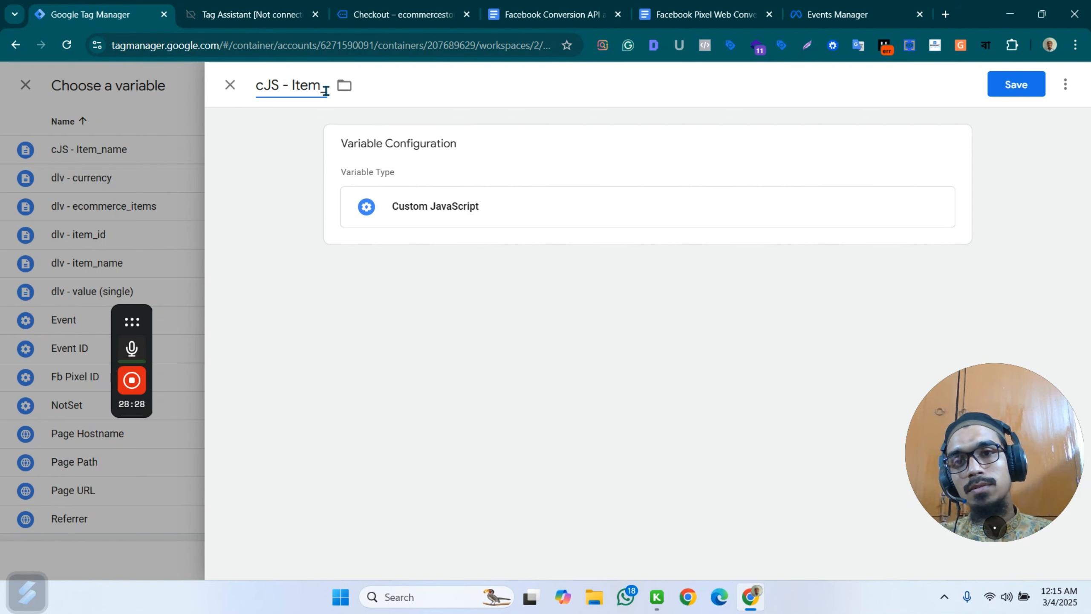
{"action": "type", "text": "_id"}
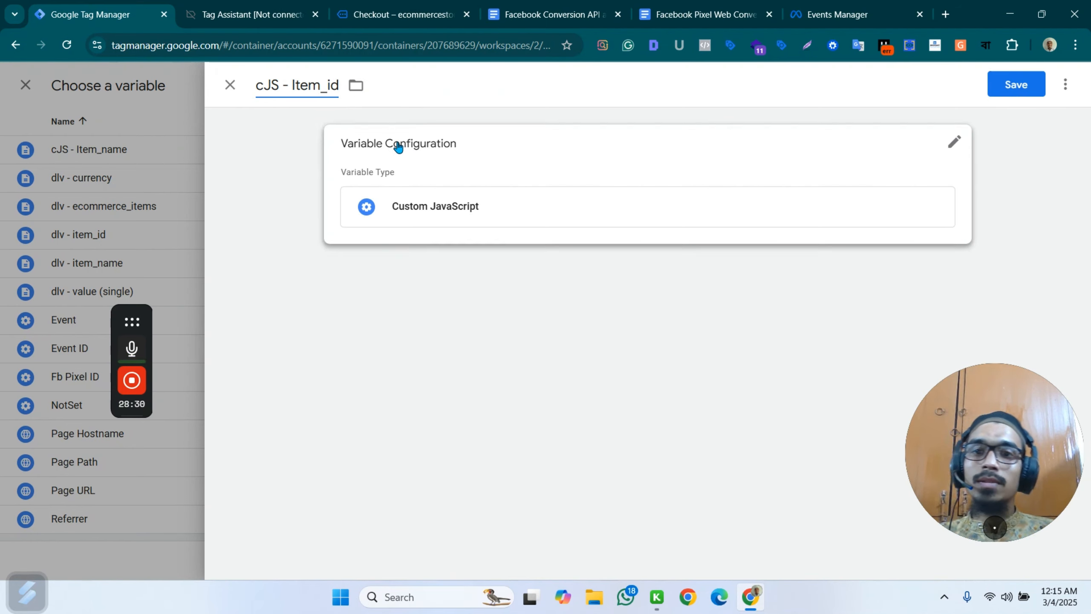
Copy the Method-1 script under "cJS - product ids" from the Facebook Pixel Web Conversion Tracking document and paste it into the Custom JavaScript variable.
{"action": "left_click", "coordinate": [545, 211]}
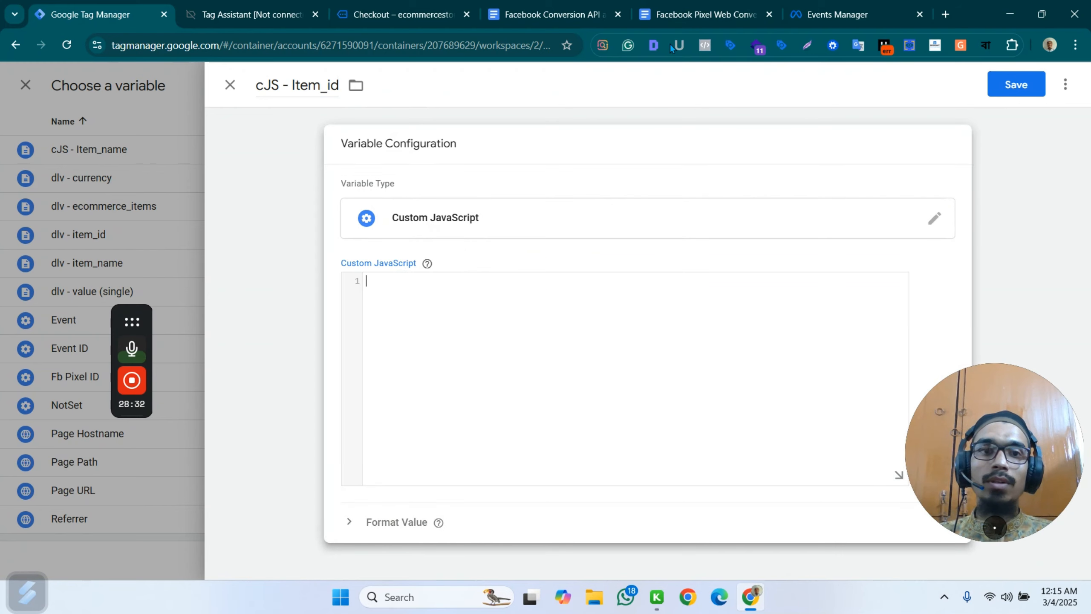
{"action": "left_click", "coordinate": [705, 14]}
{"action": "scroll", "coordinate": [623, 223], "scroll_direction": "down", "scroll_amount": 10}
{"action": "scroll", "coordinate": [601, 242], "scroll_direction": "down", "scroll_amount": 8}
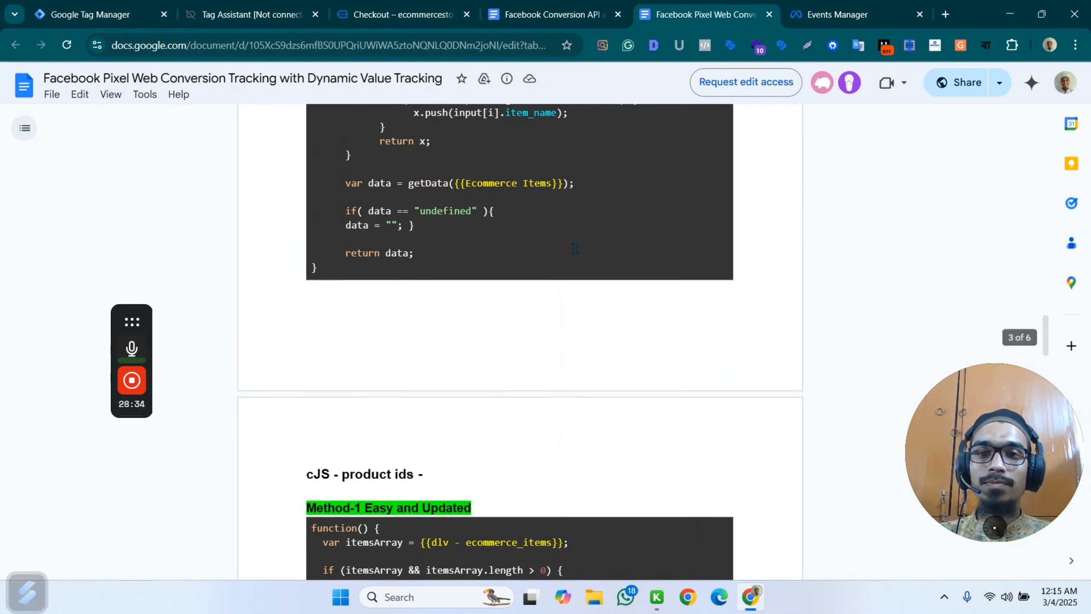
{"action": "left_click_drag", "start_coordinate": [312, 244], "coordinate": [413, 526]}
{"action": "key", "text": "ctrl+c"}
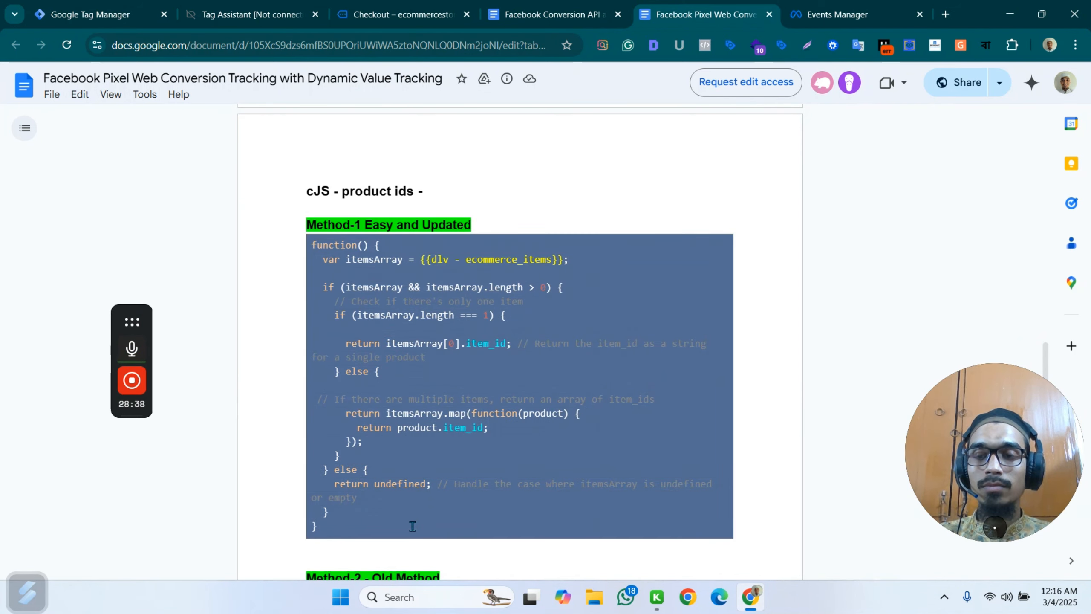
{"action": "left_click", "coordinate": [85, 6]}
{"action": "key", "text": "ctrl+v"}
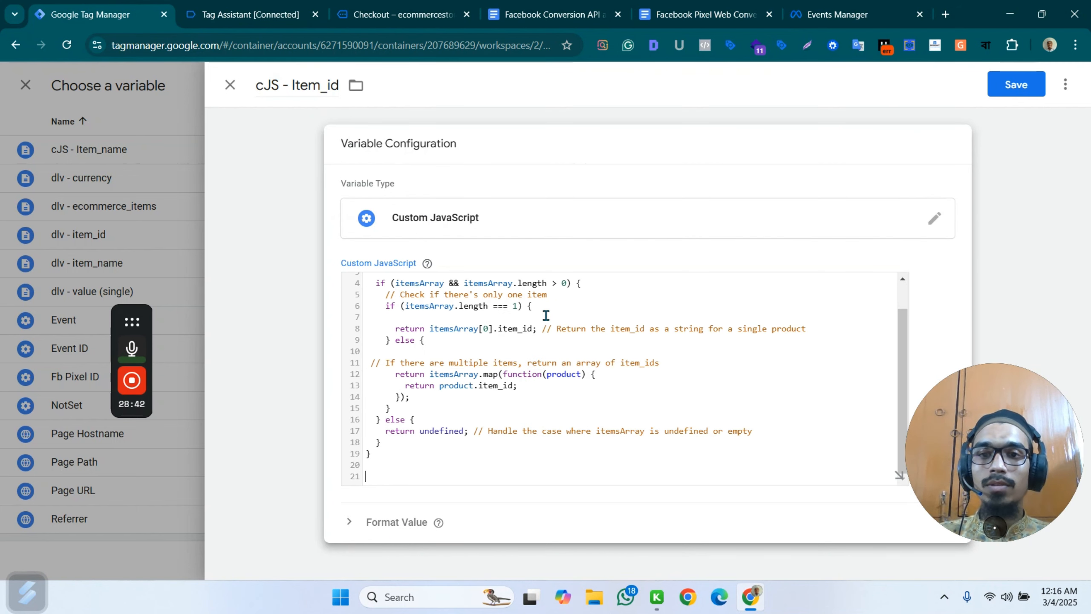
Reinsert {{dlv - ecommerce_items}} as the itemsArray value in the pasted script and save the variable.
{"action": "scroll", "coordinate": [546, 315], "scroll_direction": "up", "scroll_amount": 2}
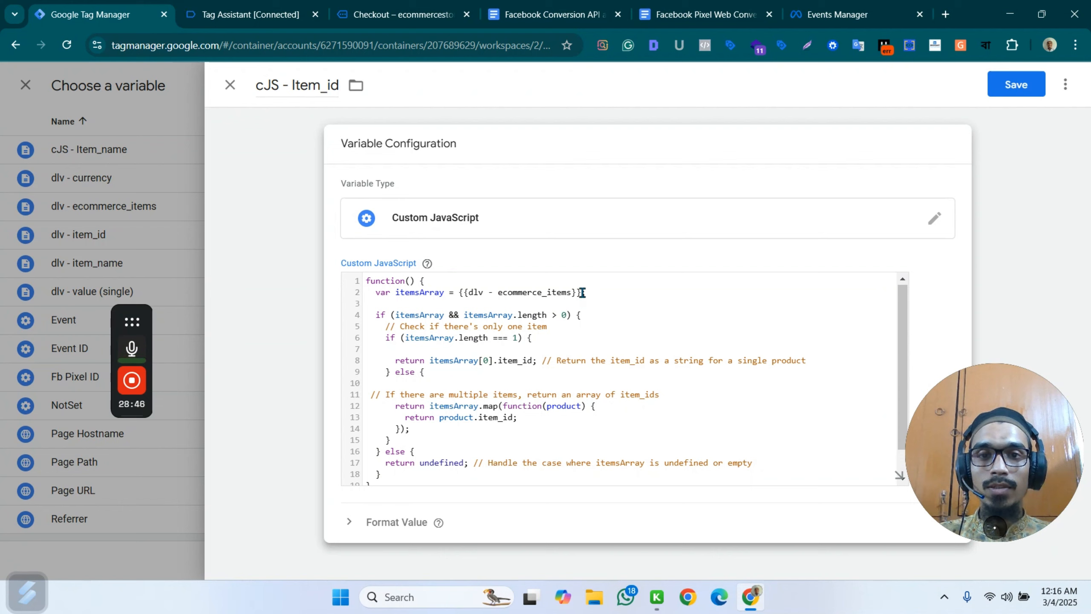
{"action": "left_click_drag", "start_coordinate": [582, 293], "coordinate": [459, 294]}
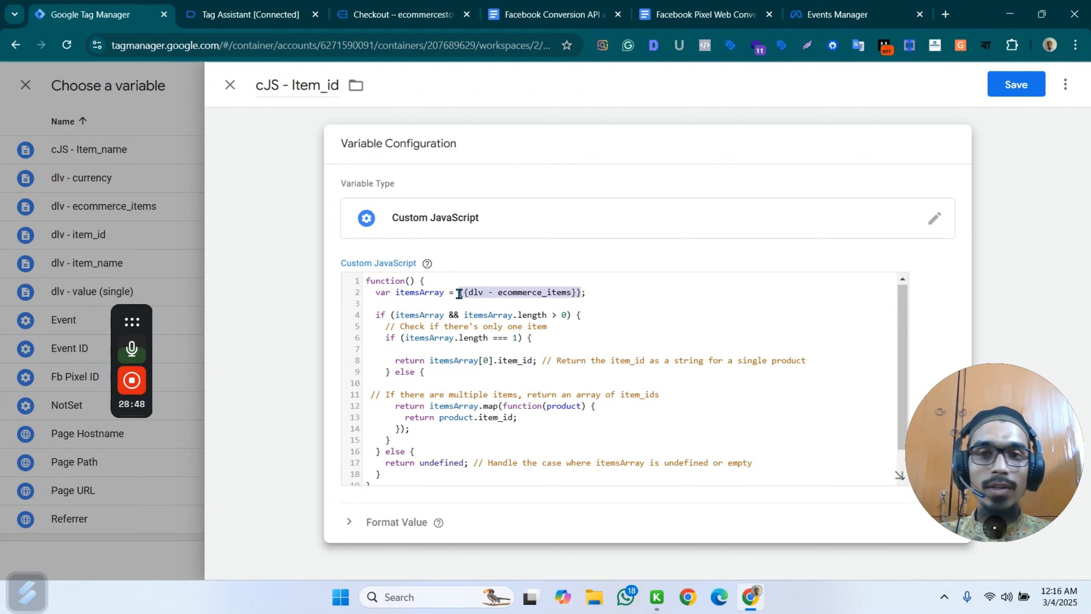
{"action": "key", "text": "BackSpace"}
{"action": "type", "text": "{{;"}
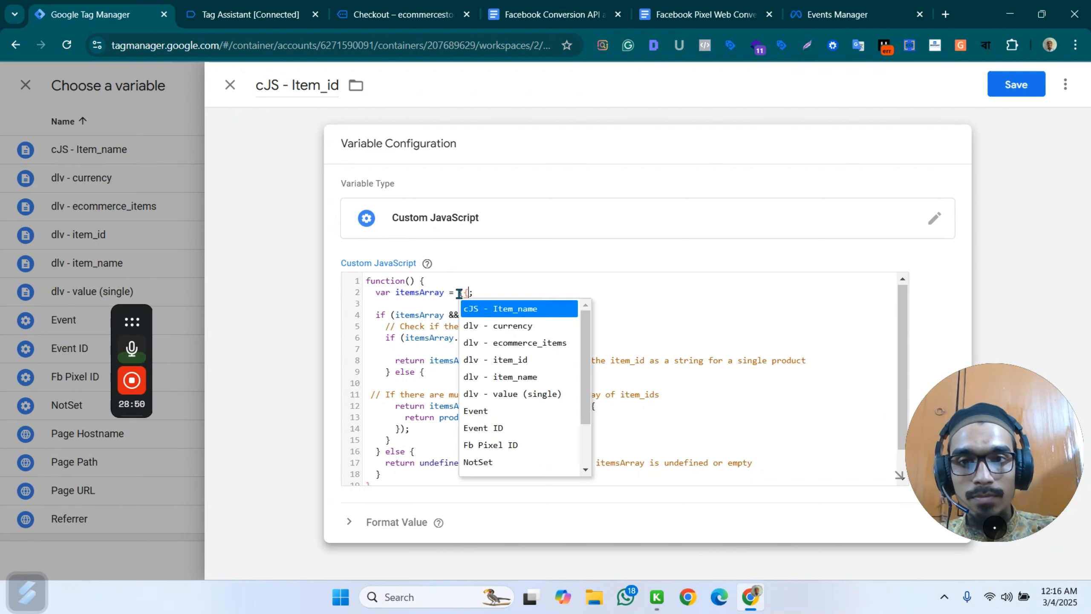
{"action": "left_click", "coordinate": [484, 344]}
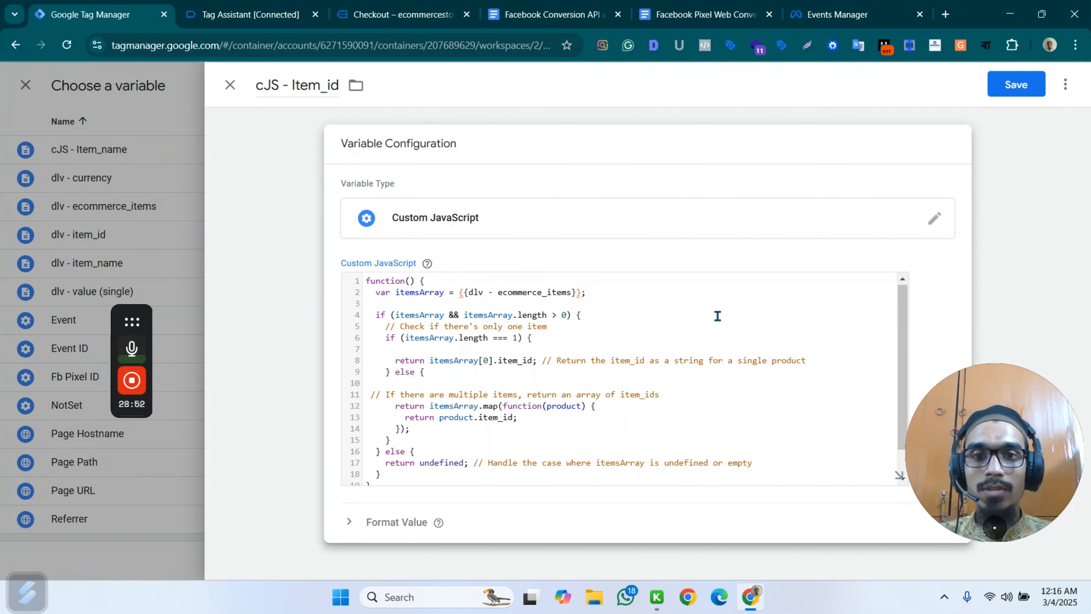
{"action": "left_click", "coordinate": [626, 304]}
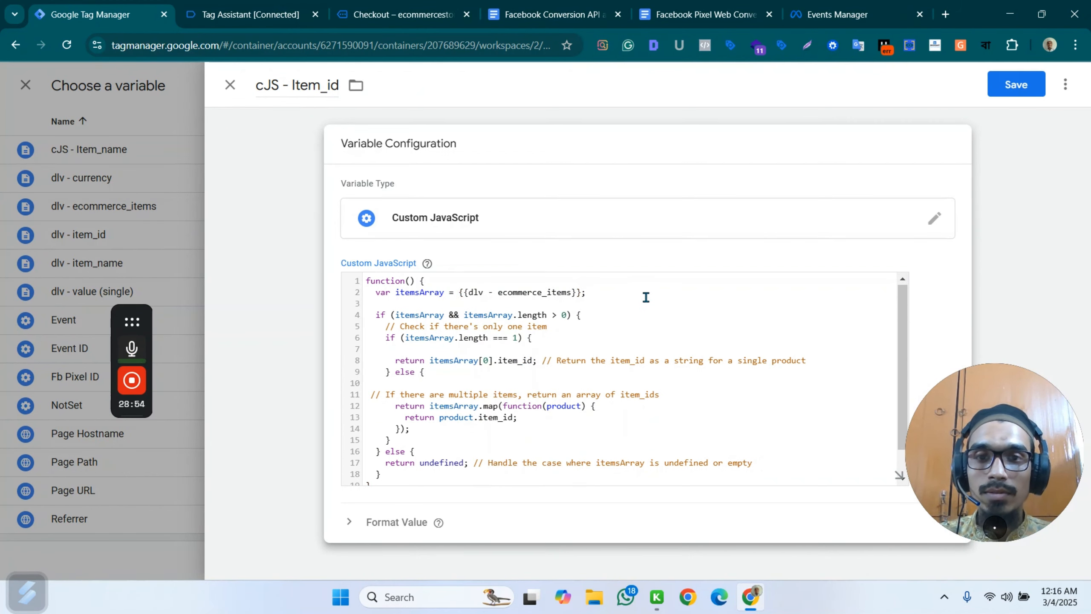
{"action": "scroll", "coordinate": [677, 311], "scroll_direction": "down", "scroll_amount": 2}
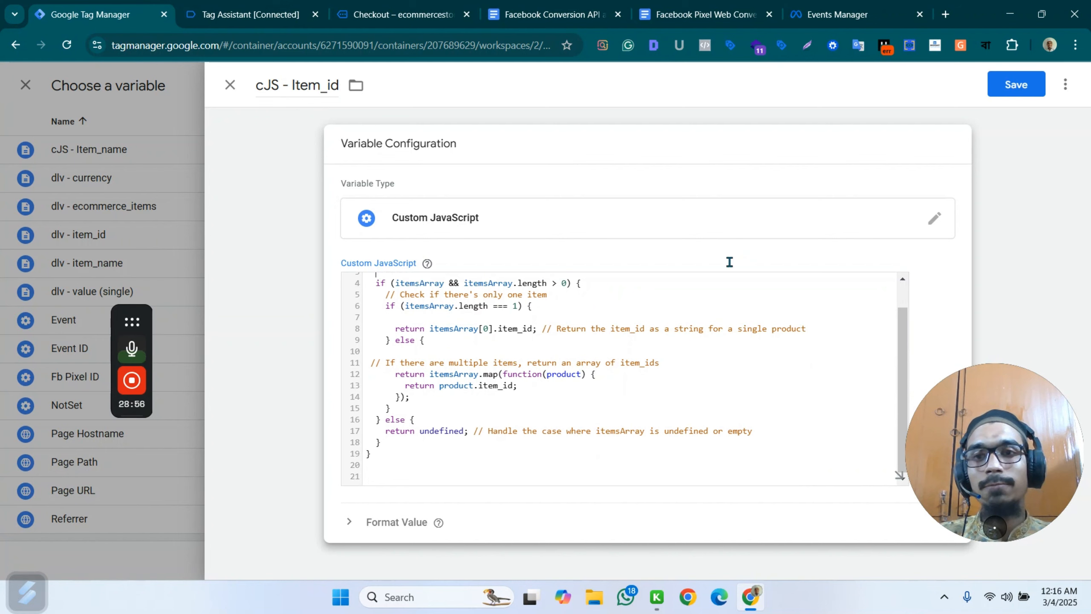
{"action": "left_click", "coordinate": [1025, 92]}
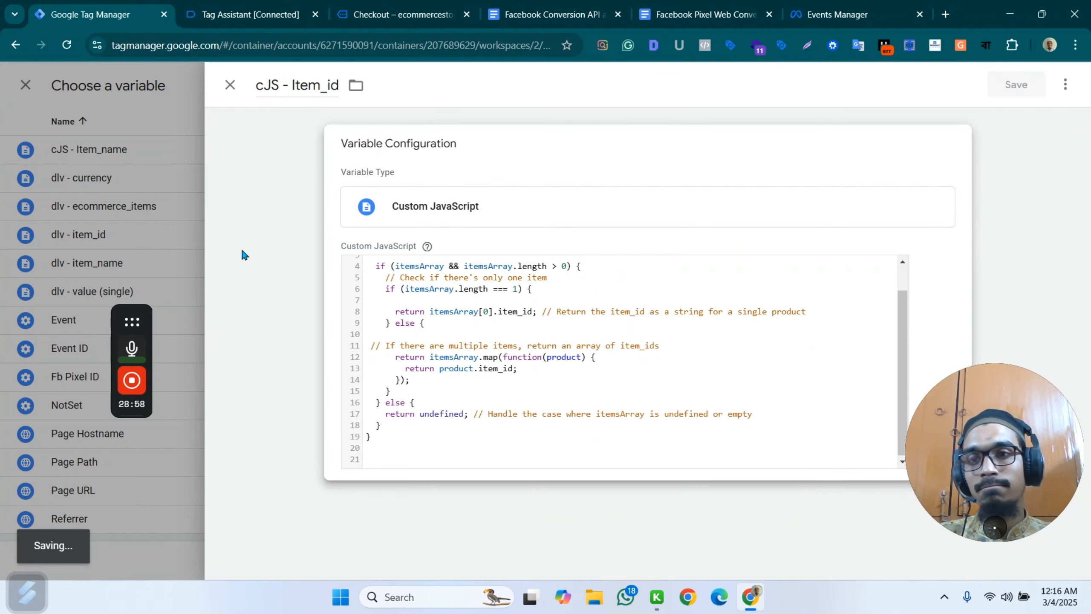
{"action": "mouse_move", "coordinate": [133, 323]}
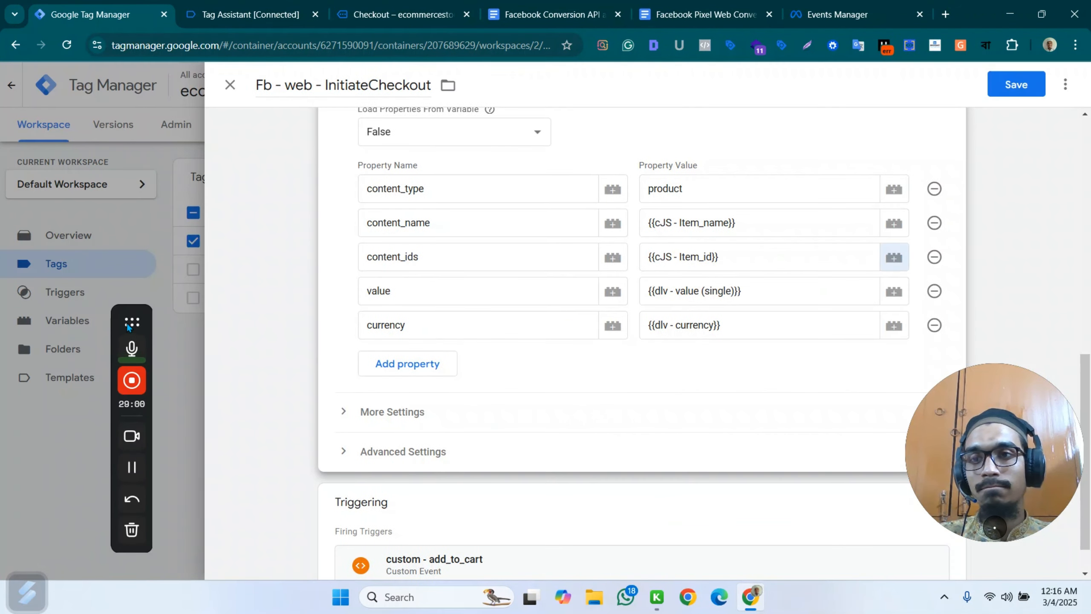
{"action": "left_click_drag", "start_coordinate": [133, 323], "coordinate": [26, 438]}
Remove the custom - add_to_cart firing trigger from the Fb - web - InitiateCheckout tag.
{"action": "scroll", "coordinate": [597, 284], "scroll_direction": "down", "scroll_amount": 1}
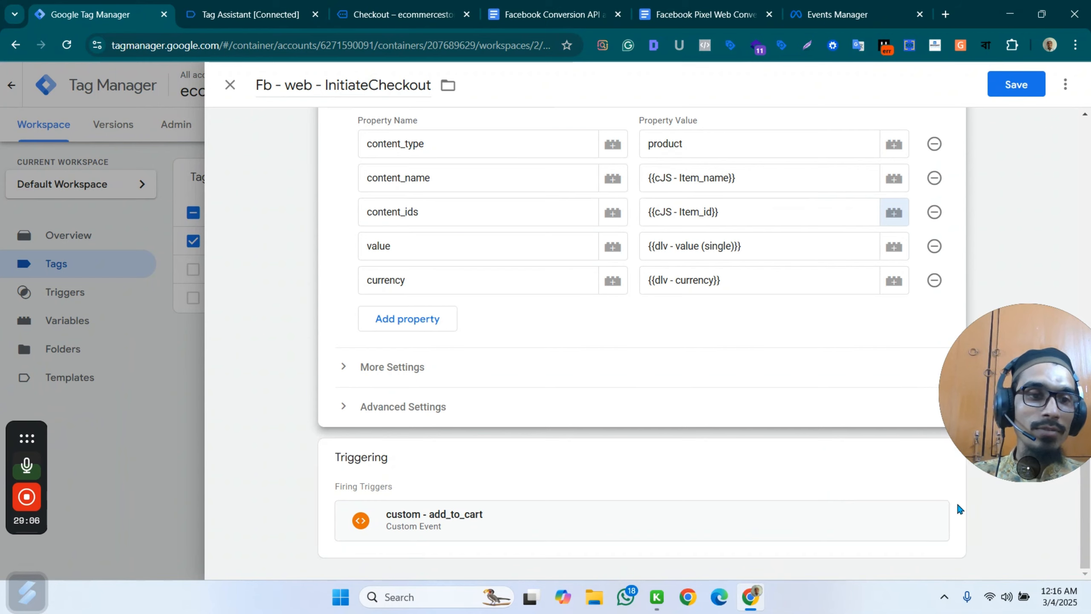
{"action": "left_click", "coordinate": [891, 465]}
{"action": "left_click", "coordinate": [928, 490]}
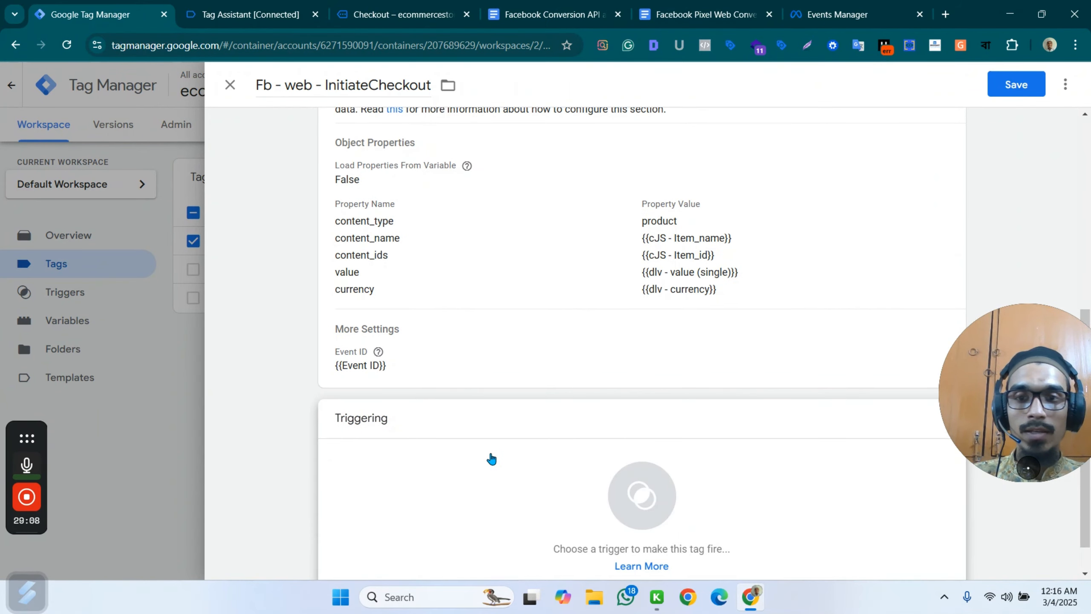
Create a new firing trigger for the InitiateCheckout tag with the Custom Event trigger type.
{"action": "left_click", "coordinate": [490, 459]}
{"action": "left_click", "coordinate": [1060, 84]}
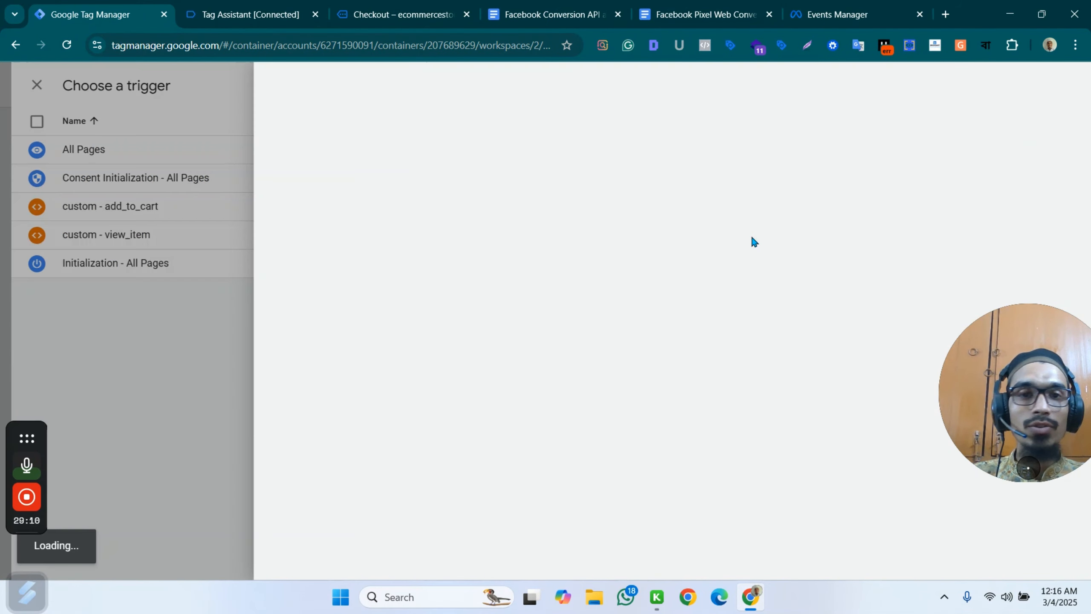
{"action": "left_click", "coordinate": [884, 207]}
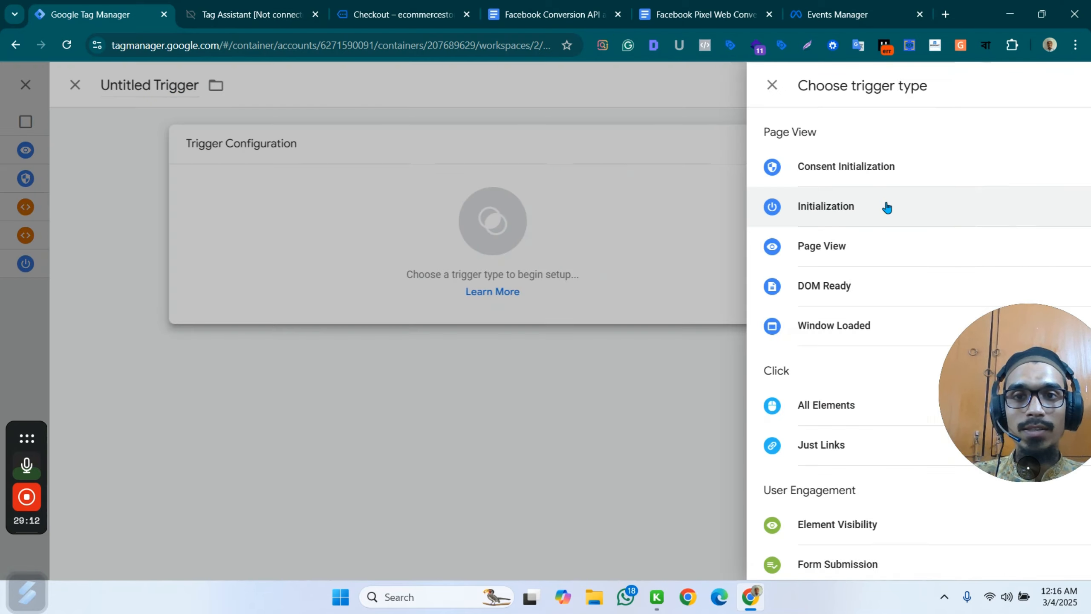
{"action": "scroll", "coordinate": [823, 417], "scroll_direction": "down", "scroll_amount": 5}
{"action": "left_click", "coordinate": [730, 401]}
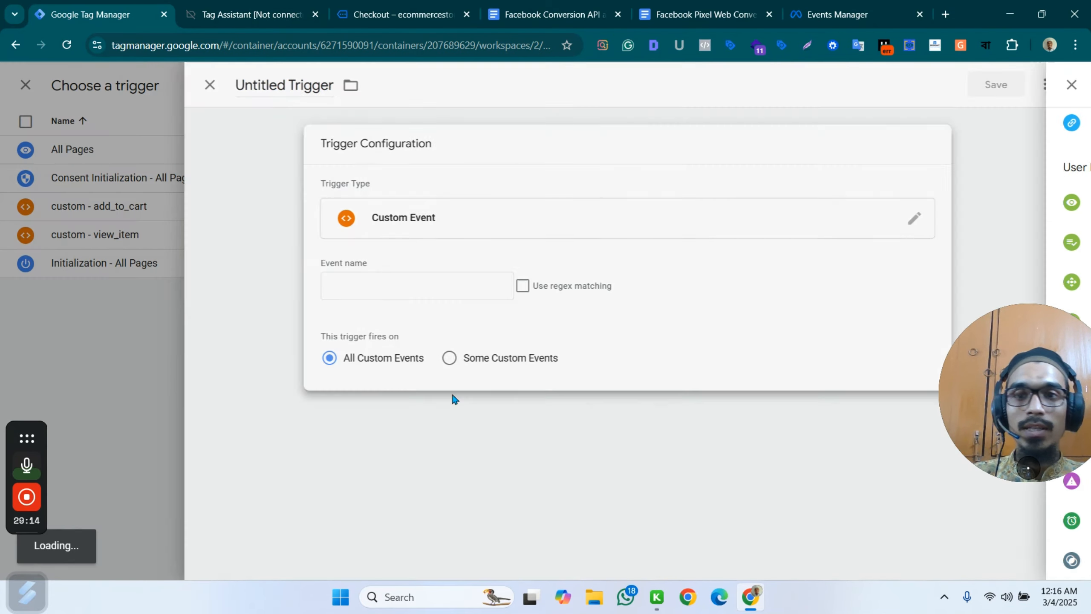
Copy the event name begin_checkout from the data layer call in Tag Assistant and enter it as the trigger's event name in Google Tag Manager.
{"action": "left_click", "coordinate": [213, 6]}
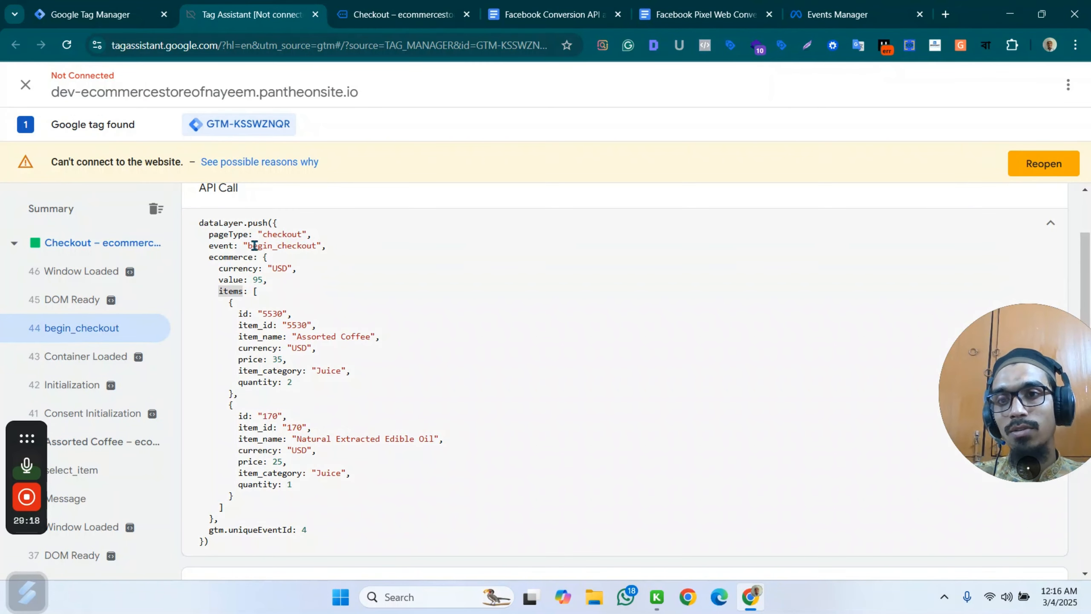
{"action": "left_click_drag", "start_coordinate": [250, 248], "coordinate": [318, 246]}
{"action": "key", "text": "ctrl+c"}
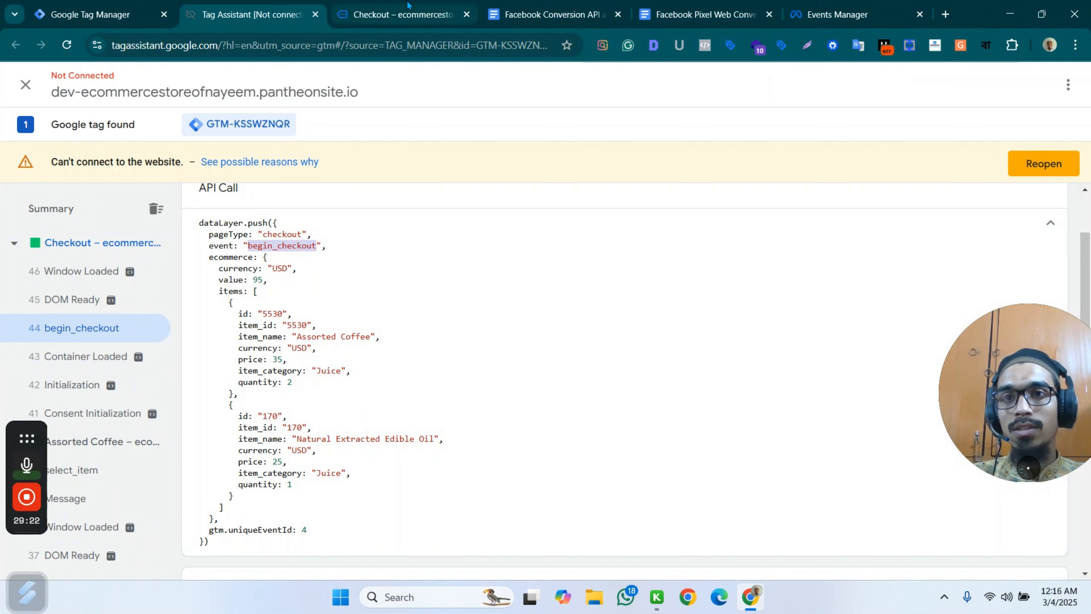
{"action": "left_click", "coordinate": [107, 13]}
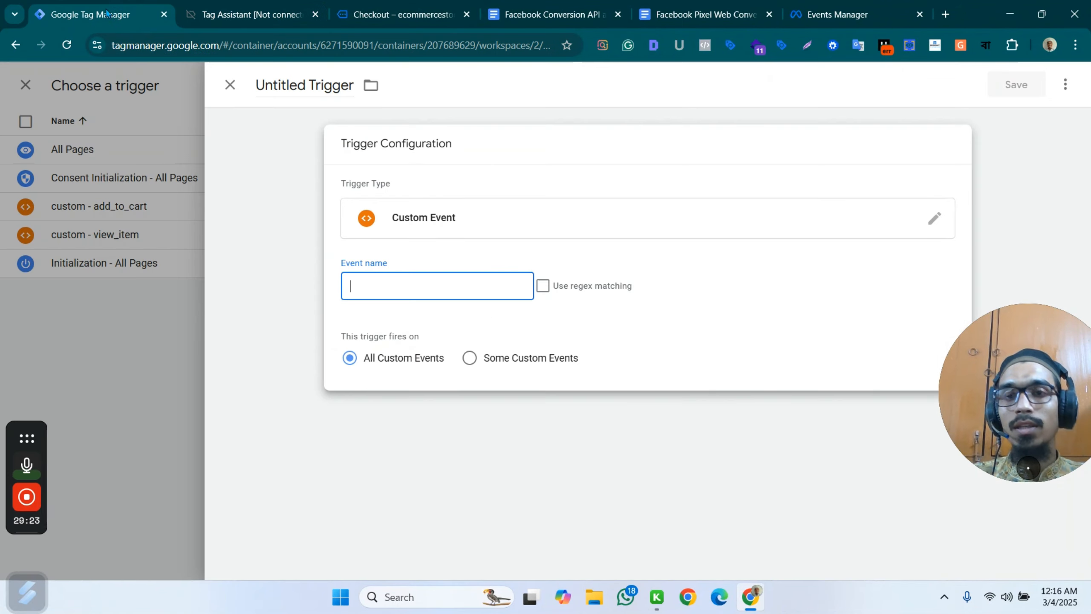
{"action": "left_click", "coordinate": [392, 288]}
{"action": "key", "text": "ctrl+v"}
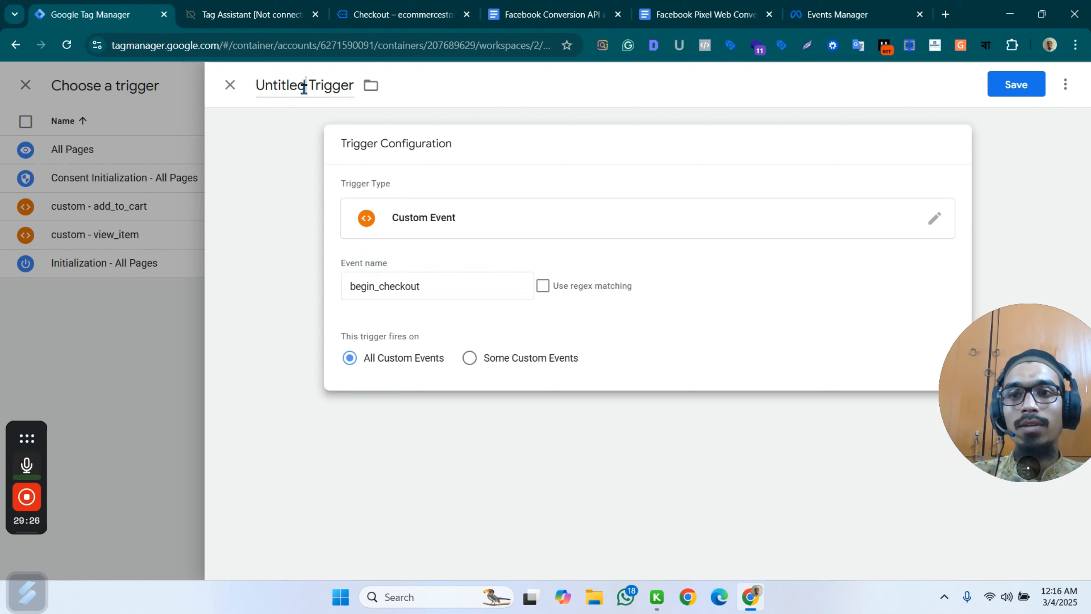
Name the trigger "custom - begin_checkout" and save it to the InitiateCheckout tag.
{"action": "left_click", "coordinate": [303, 84]}
{"action": "type", "text": "custom"}
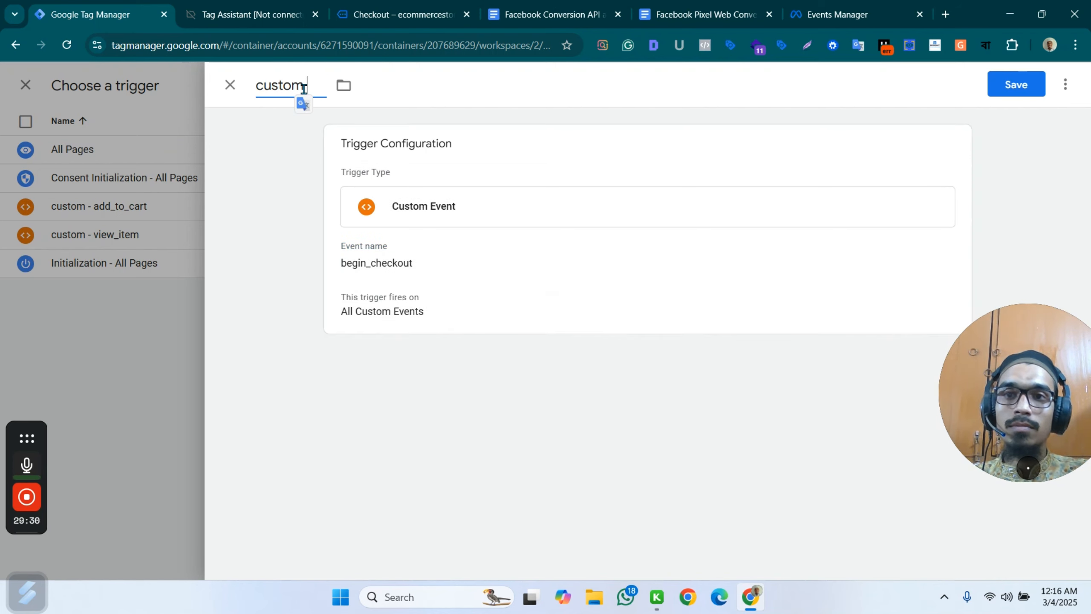
{"action": "type", "text": " -"}
{"action": "key", "text": "ctrl+v"}
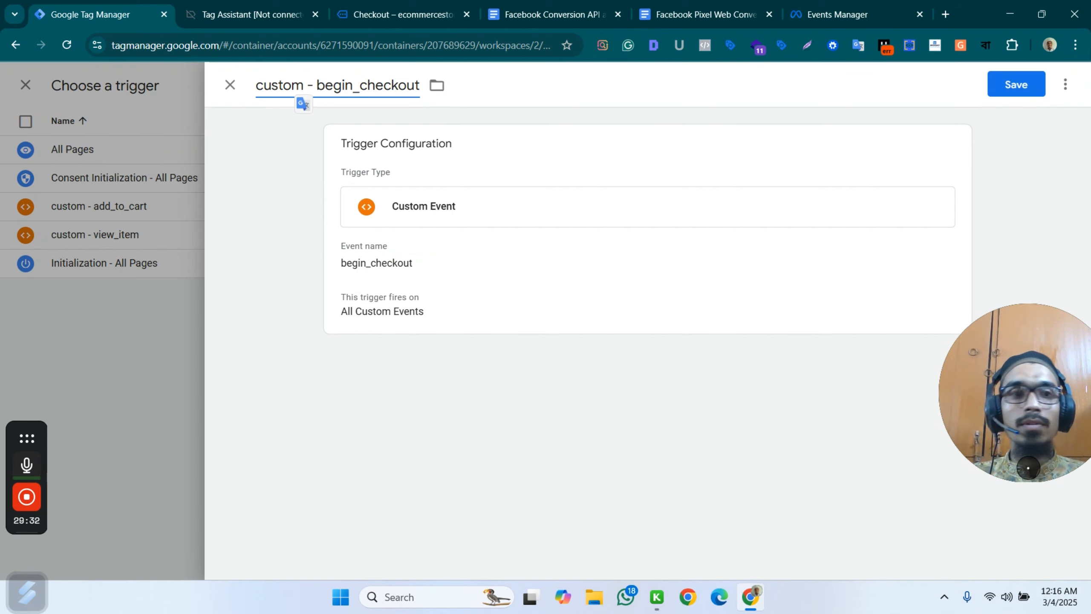
{"action": "left_click", "coordinate": [1022, 86]}
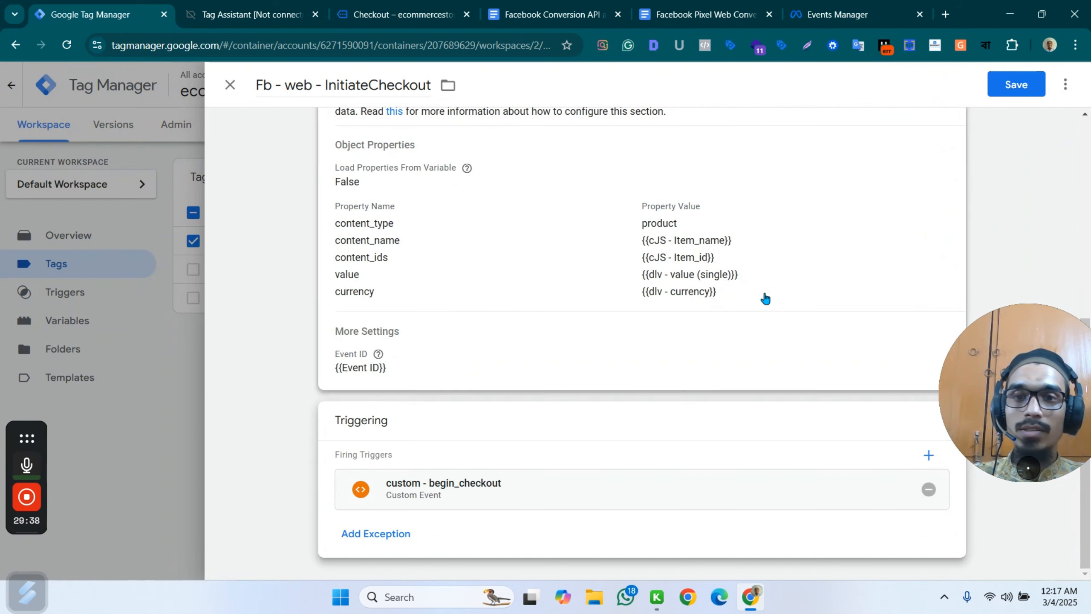
Review the InitiateCheckout tag's object properties and compare them with the begin_checkout event data in Tag Assistant.
{"action": "left_click", "coordinate": [694, 283]}
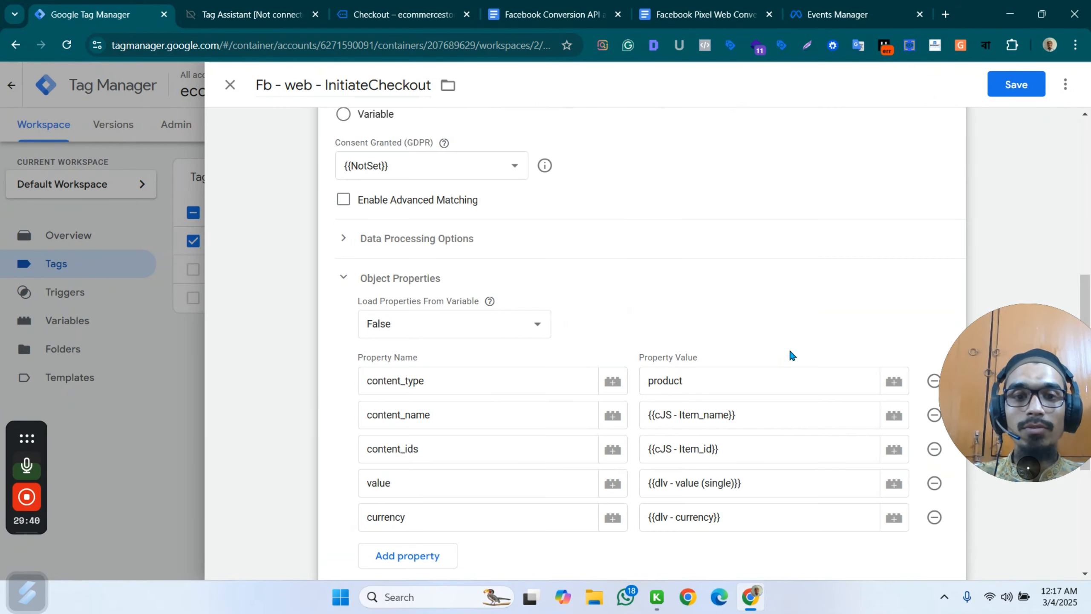
{"action": "scroll", "coordinate": [922, 282], "scroll_direction": "down", "scroll_amount": 4}
{"action": "left_click", "coordinate": [256, 6]}
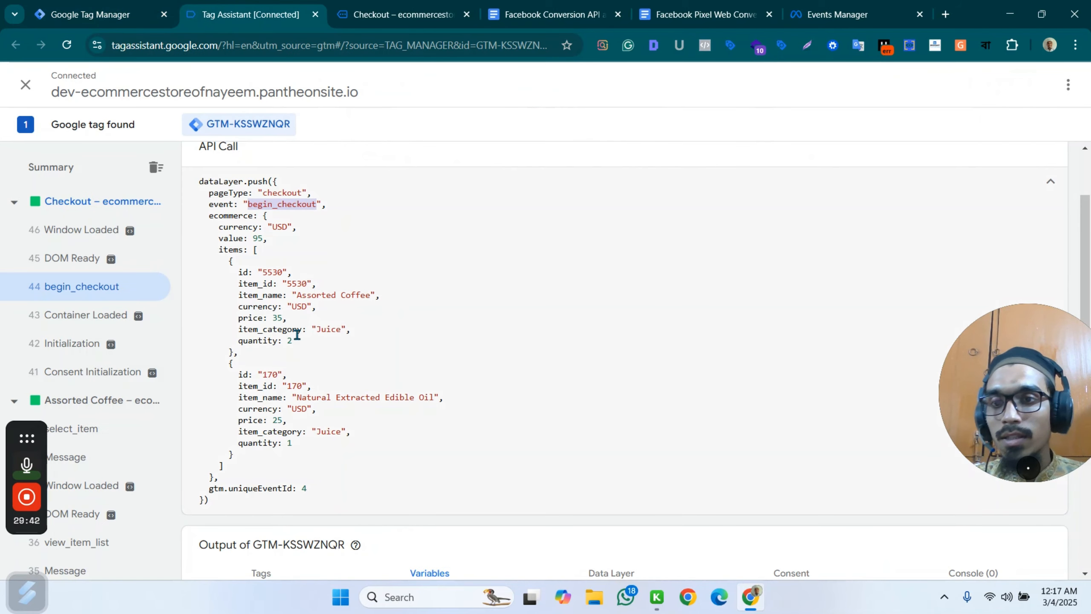
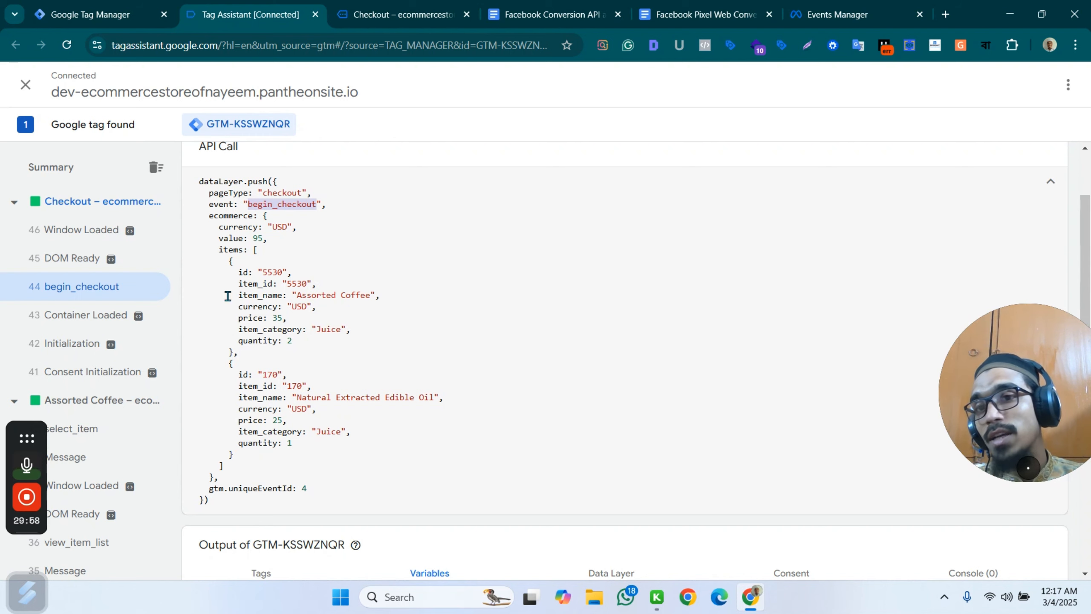
Return to the InitiateCheckout tag's object properties in Google Tag Manager.
{"action": "left_click", "coordinate": [79, 6]}
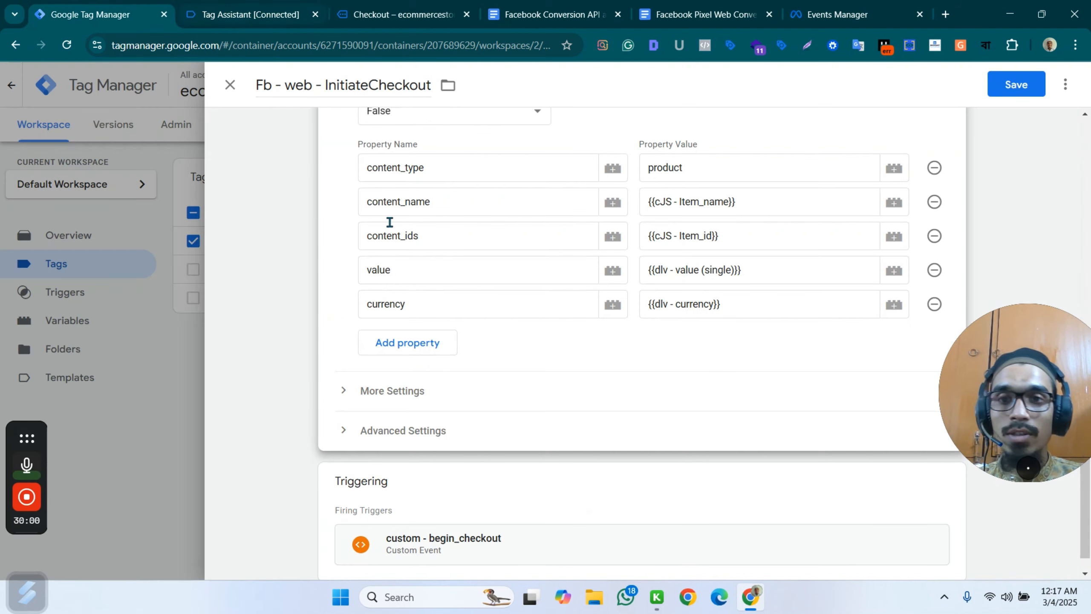
{"action": "left_click", "coordinate": [761, 306]}
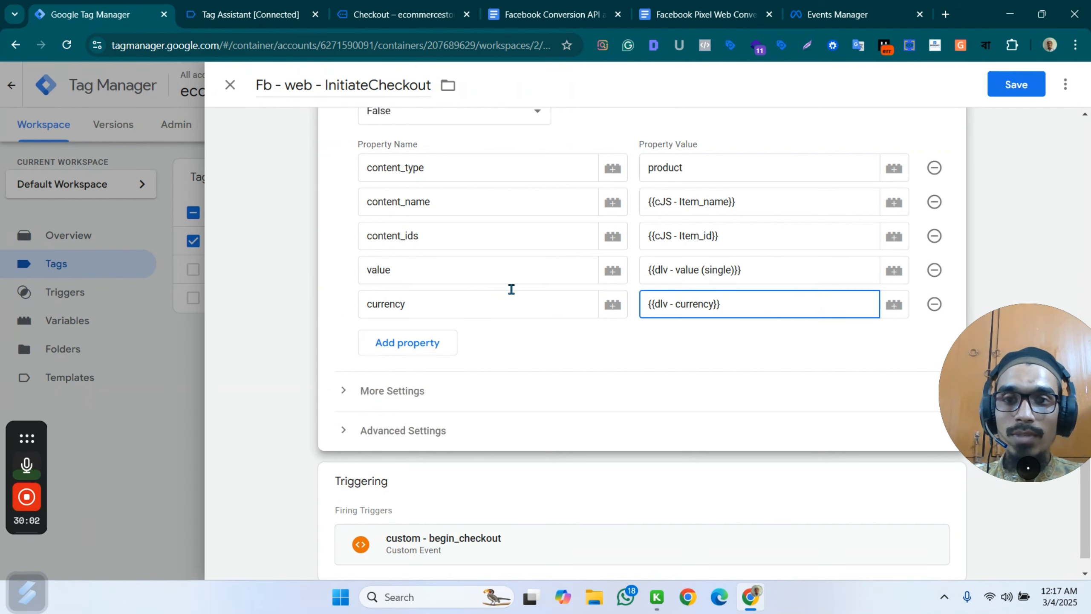
{"action": "left_click", "coordinate": [760, 277]}
{"action": "left_click", "coordinate": [894, 270]}
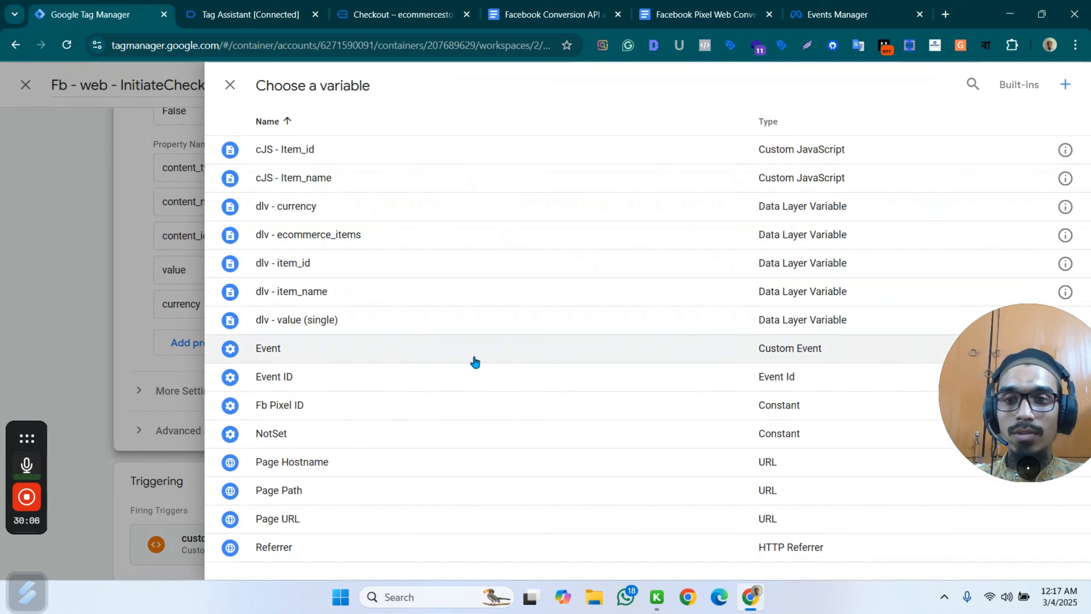
{"action": "left_click", "coordinate": [356, 320]}
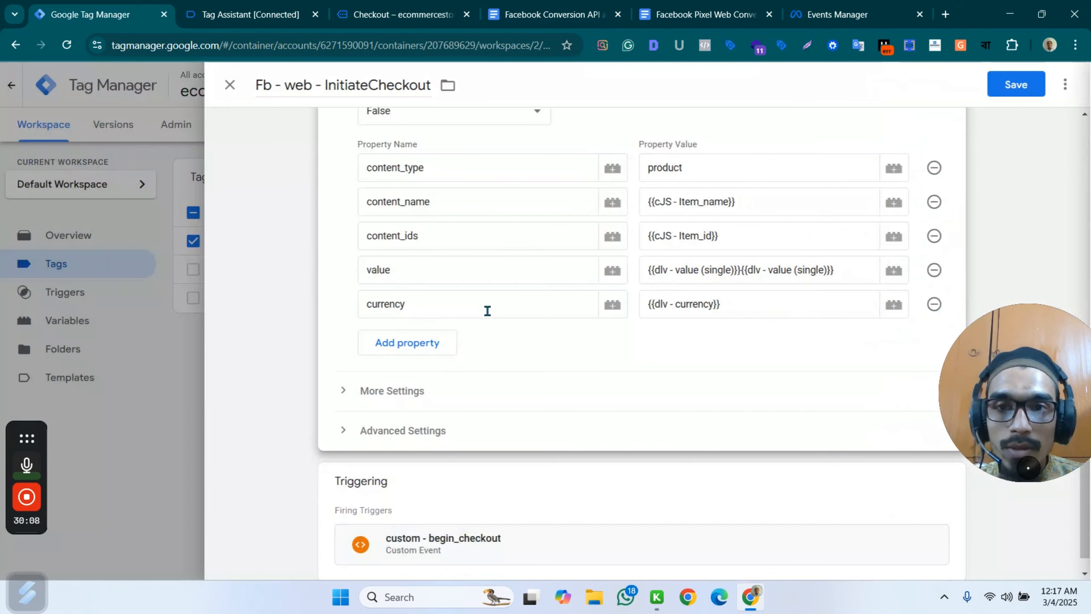
Clear the variable references from the value property of the InitiateCheckout tag.
{"action": "left_click", "coordinate": [849, 270]}
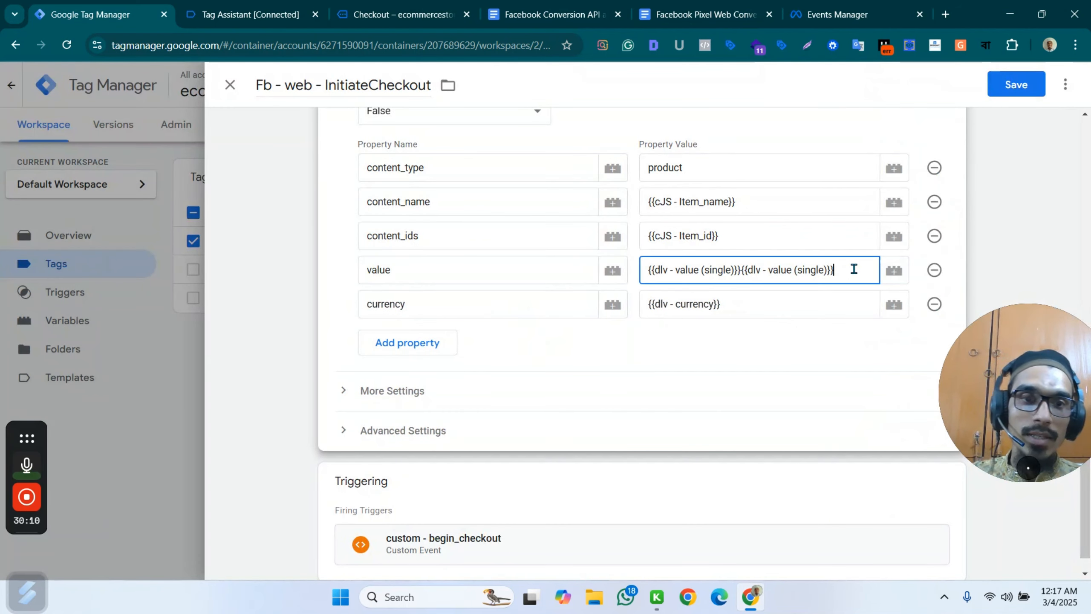
{"action": "key", "text": "BackSpace"}
{"action": "key", "text": "BackSpace"}
{"action": "key", "text": "BackSpace"}
{"action": "key", "text": "BackSpace"}
{"action": "key", "text": "BackSpace"}
{"action": "key", "text": "BackSpace"}
{"action": "key", "text": "BackSpace"}
{"action": "key", "text": "BackSpace"}
{"action": "key", "text": "BackSpace"}
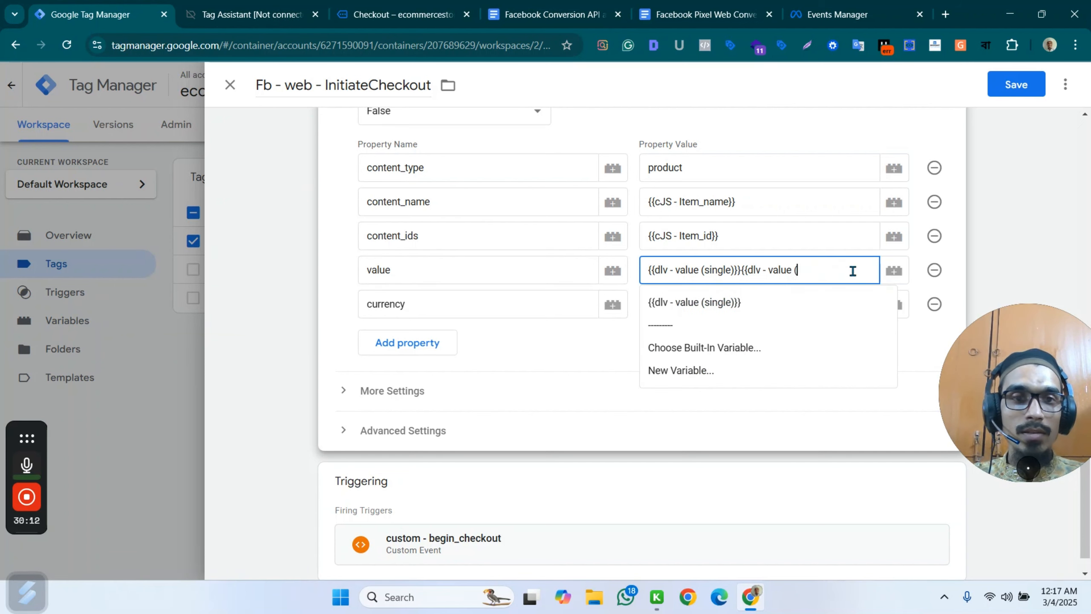
{"action": "key", "text": "BackSpace"}
{"action": "key", "text": "BackSpace"}
{"action": "key", "text": "BackSpace"}
{"action": "key", "text": "BackSpace"}
{"action": "key", "text": "BackSpace"}
{"action": "key", "text": "BackSpace"}
{"action": "key", "text": "BackSpace"}
{"action": "key", "text": "BackSpace"}
{"action": "key", "text": "BackSpace"}
{"action": "key", "text": "BackSpace"}
{"action": "key", "text": "BackSpace"}
{"action": "key", "text": "BackSpace"}
{"action": "key", "text": "BackSpace"}
{"action": "key", "text": "BackSpace"}
{"action": "key", "text": "BackSpace"}
{"action": "key", "text": "BackSpace"}
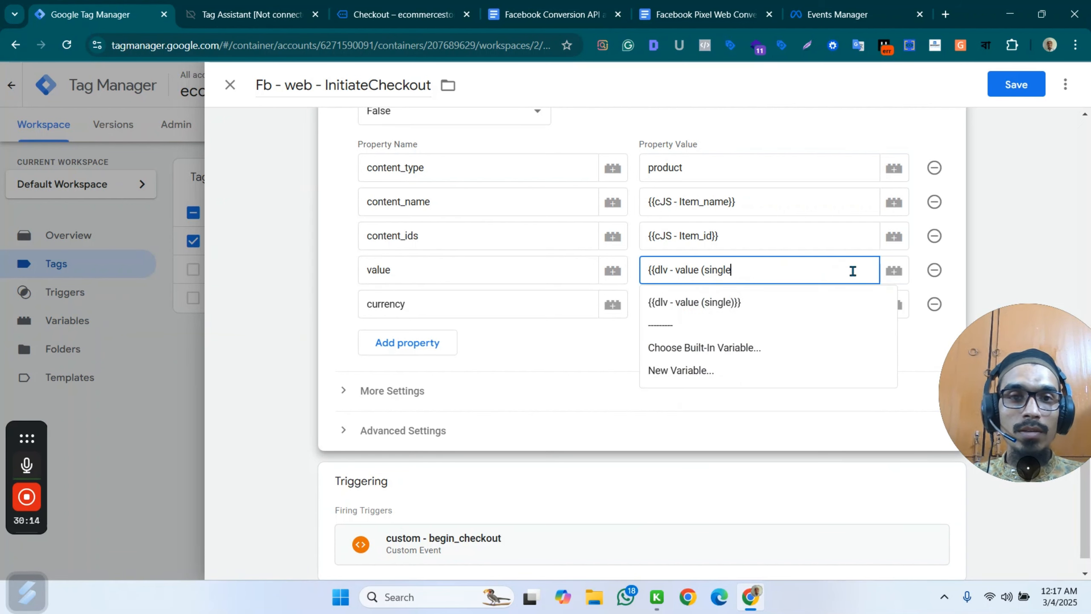
{"action": "key", "text": "BackSpace"}
{"action": "key", "text": "BackSpace"}
{"action": "key", "text": "BackSpace"}
{"action": "key", "text": "BackSpace"}
{"action": "key", "text": "BackSpace"}
{"action": "key", "text": "BackSpace"}
{"action": "key", "text": "BackSpace"}
{"action": "key", "text": "BackSpace"}
{"action": "key", "text": "BackSpace"}
{"action": "key", "text": "BackSpace"}
{"action": "key", "text": "BackSpace"}
{"action": "key", "text": "BackSpace"}
{"action": "key", "text": "BackSpace"}
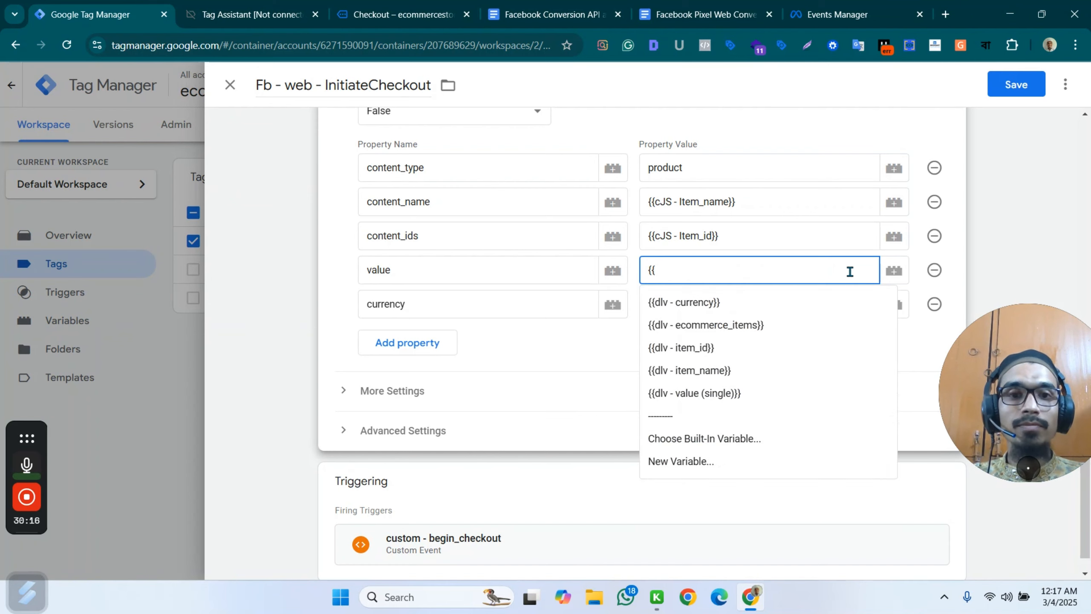
Create a new Data Layer Variable for the value property with the data layer variable name ecommerce.value.
{"action": "left_click", "coordinate": [892, 272]}
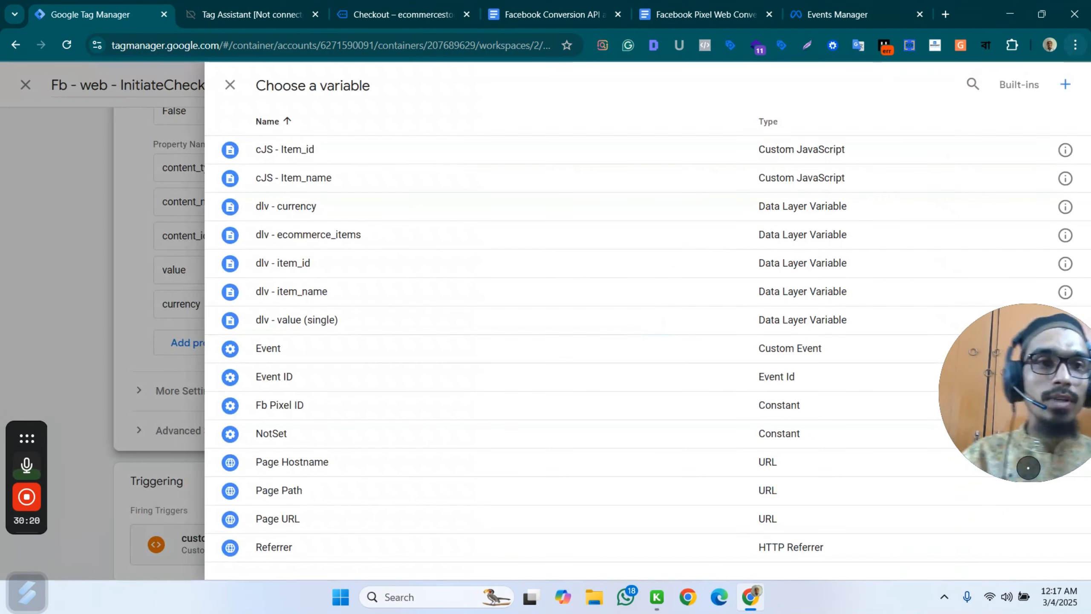
{"action": "left_click", "coordinate": [1065, 84]}
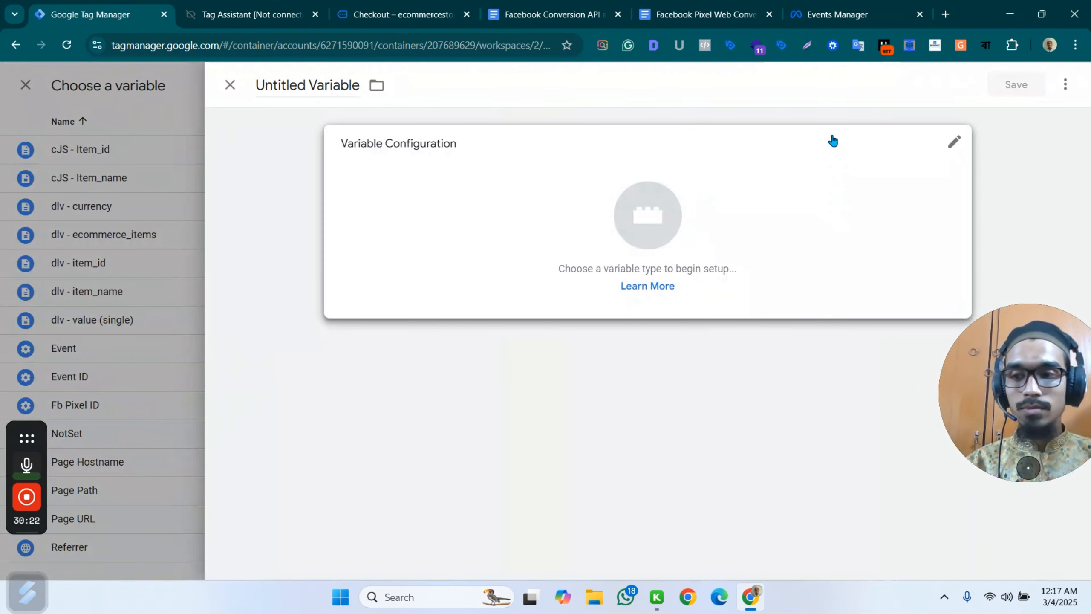
{"action": "left_click", "coordinate": [670, 209]}
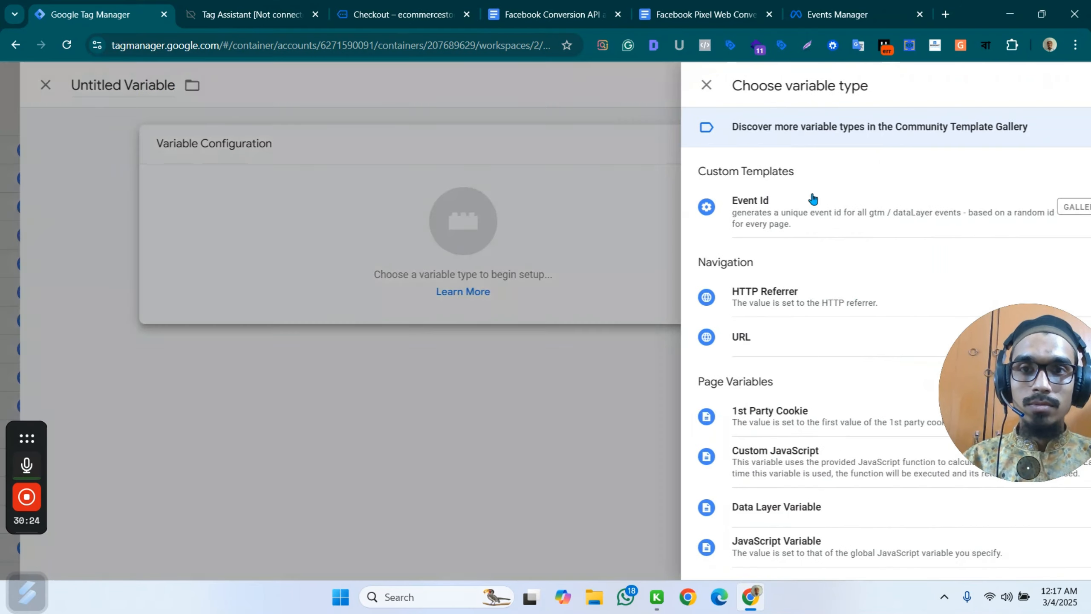
{"action": "scroll", "coordinate": [730, 301], "scroll_direction": "down", "scroll_amount": 5}
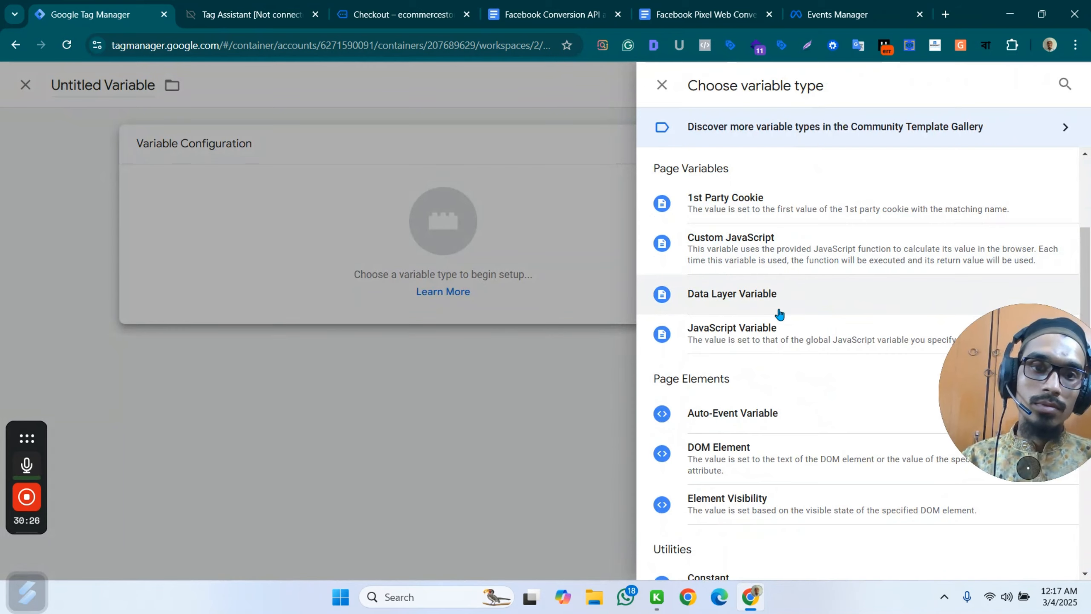
{"action": "left_click", "coordinate": [771, 299]}
{"action": "left_click", "coordinate": [395, 288]}
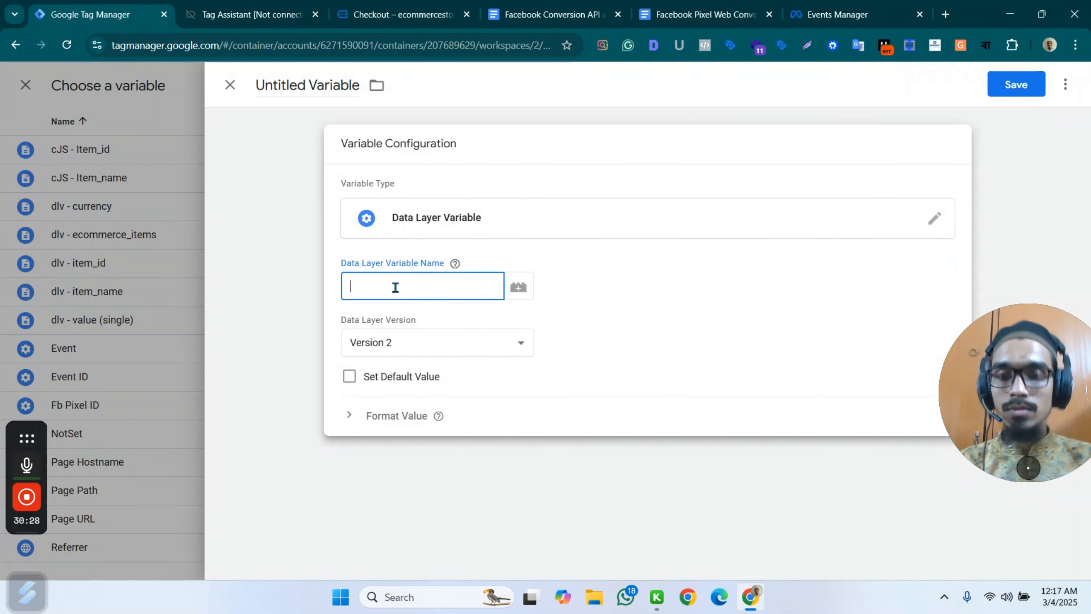
{"action": "type", "text": "ecommmer"}
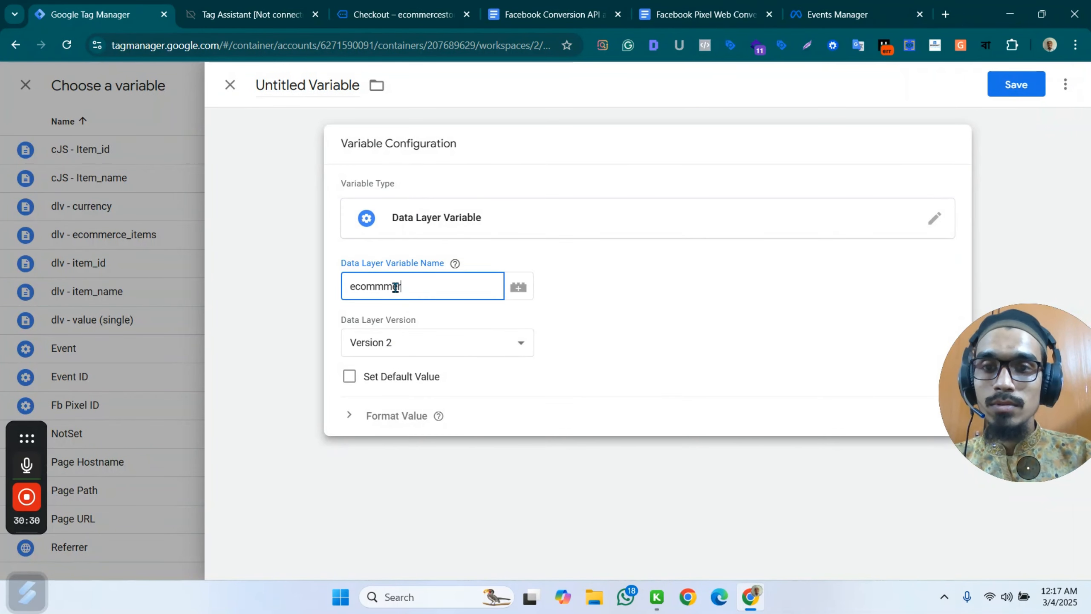
{"action": "type", "text": "ce.value"}
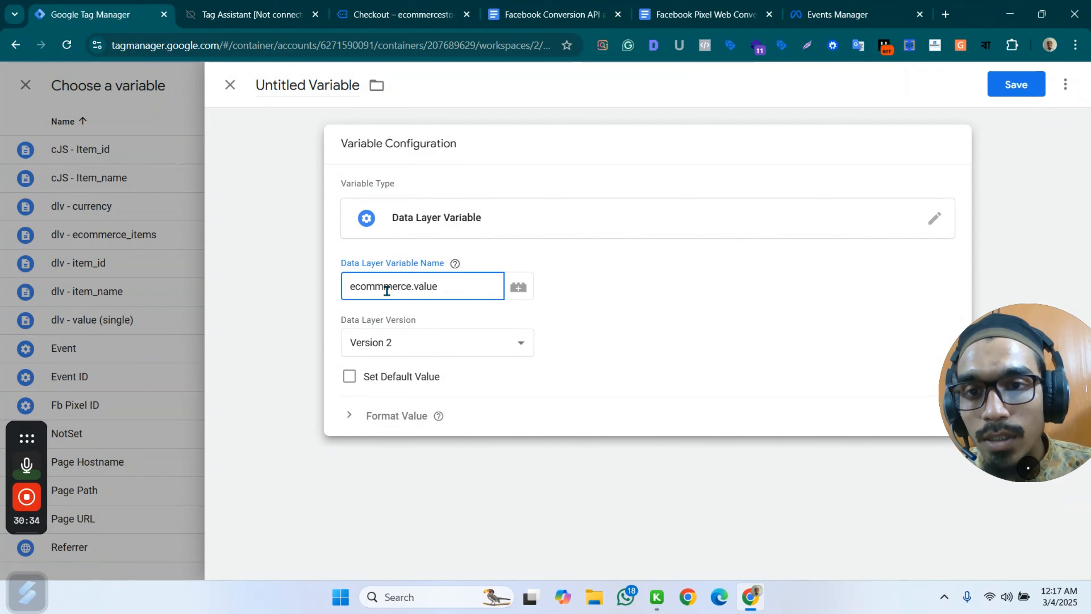
{"action": "left_click", "coordinate": [387, 291]}
{"action": "key", "text": "BackSpace"}
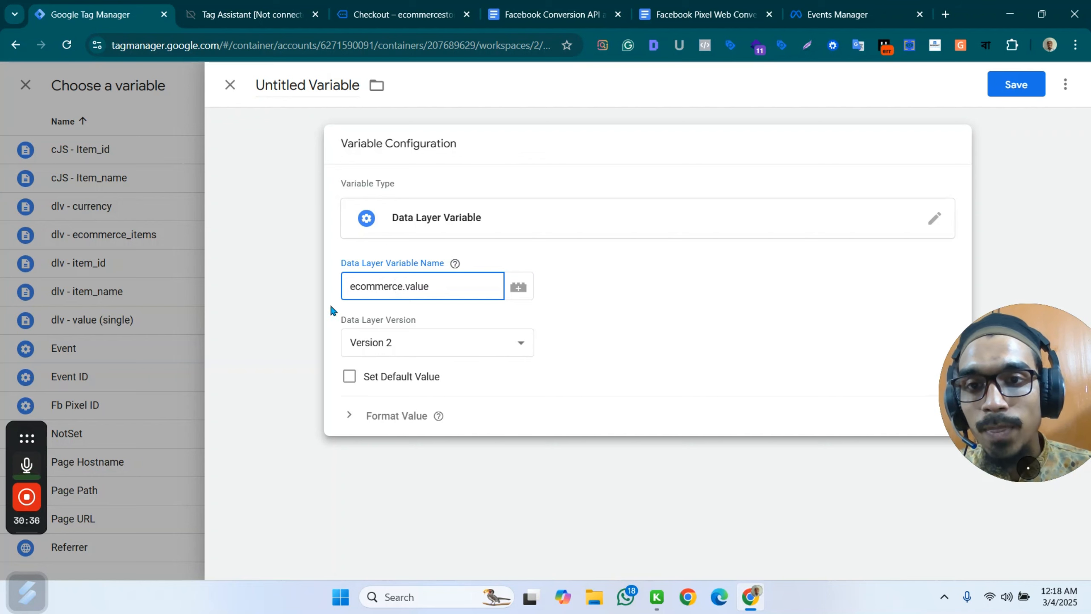
Name the new variable "dlv - value (multiple)" and save it to the tag's value property.
{"action": "double_click", "coordinate": [320, 86]}
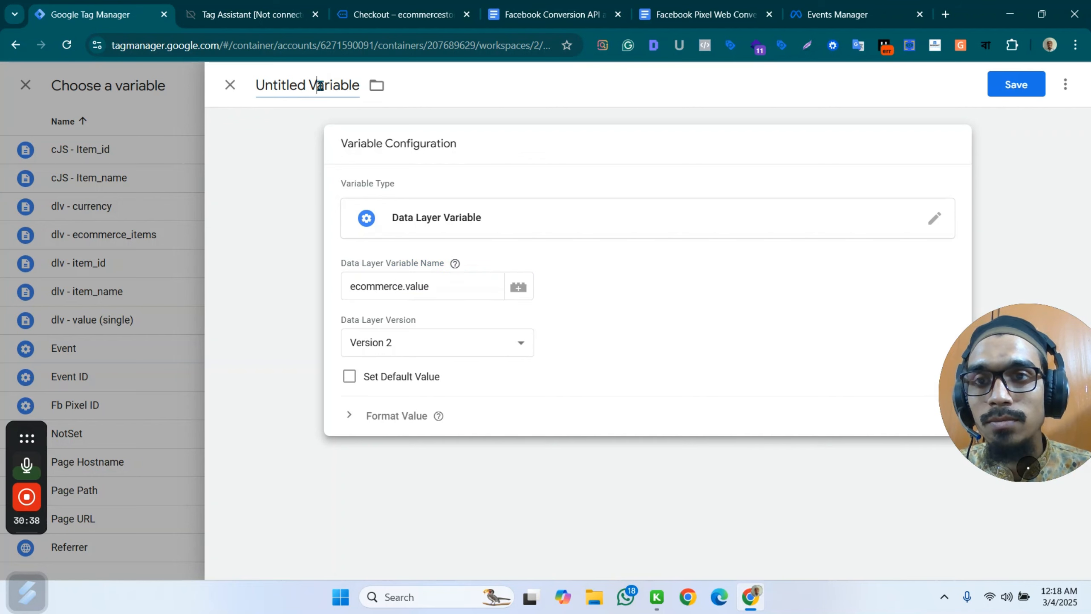
{"action": "left_click", "coordinate": [324, 86]}
{"action": "left_click", "coordinate": [277, 88]}
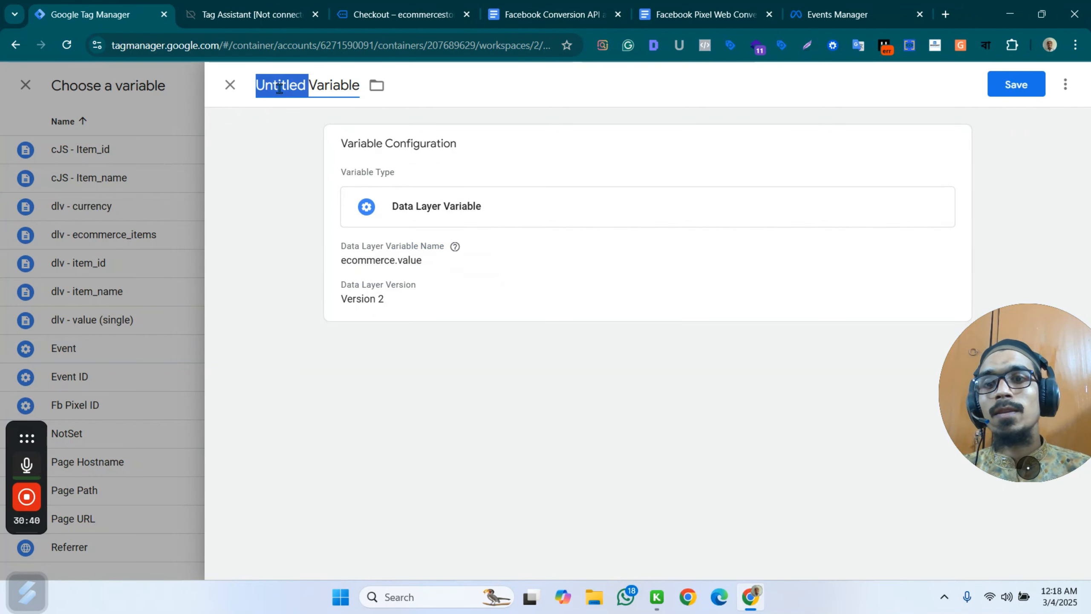
{"action": "triple_click", "coordinate": [277, 87]}
{"action": "type", "text": "D"}
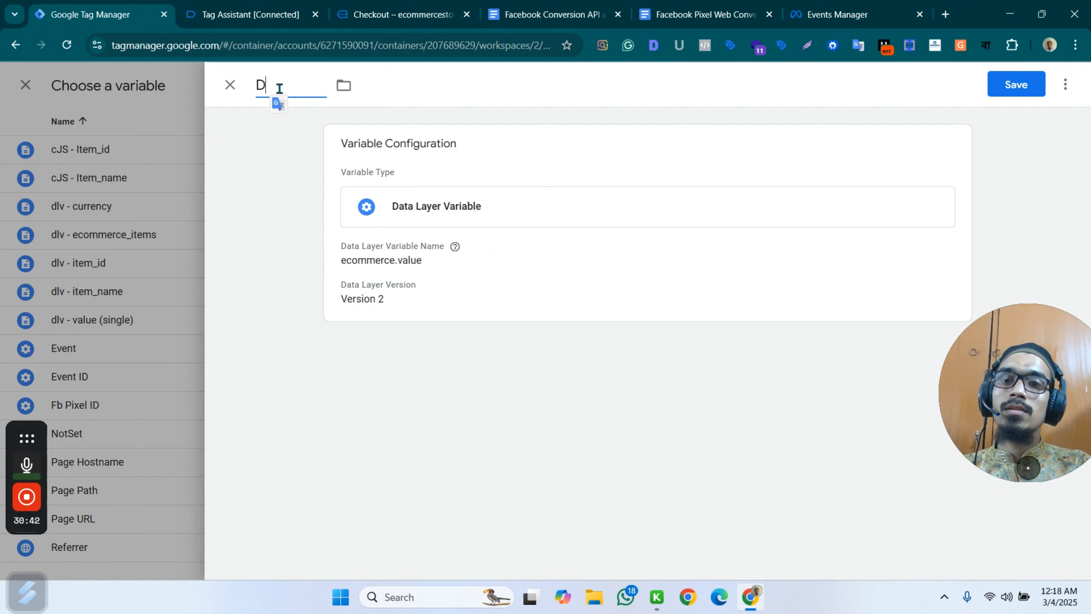
{"action": "type", "text": "dlv - value"}
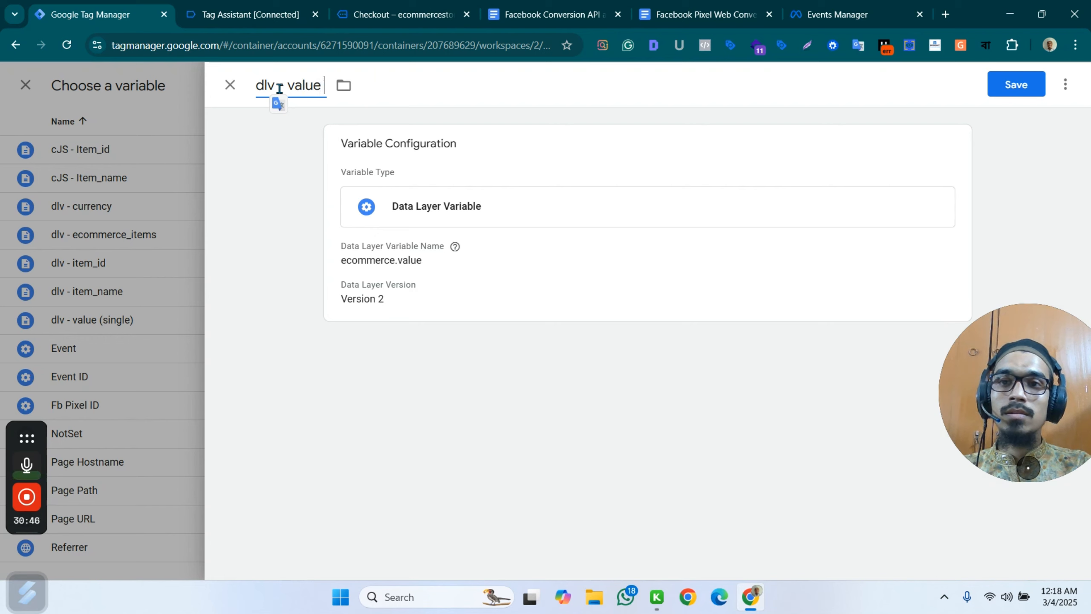
{"action": "type", "text": " (mu"}
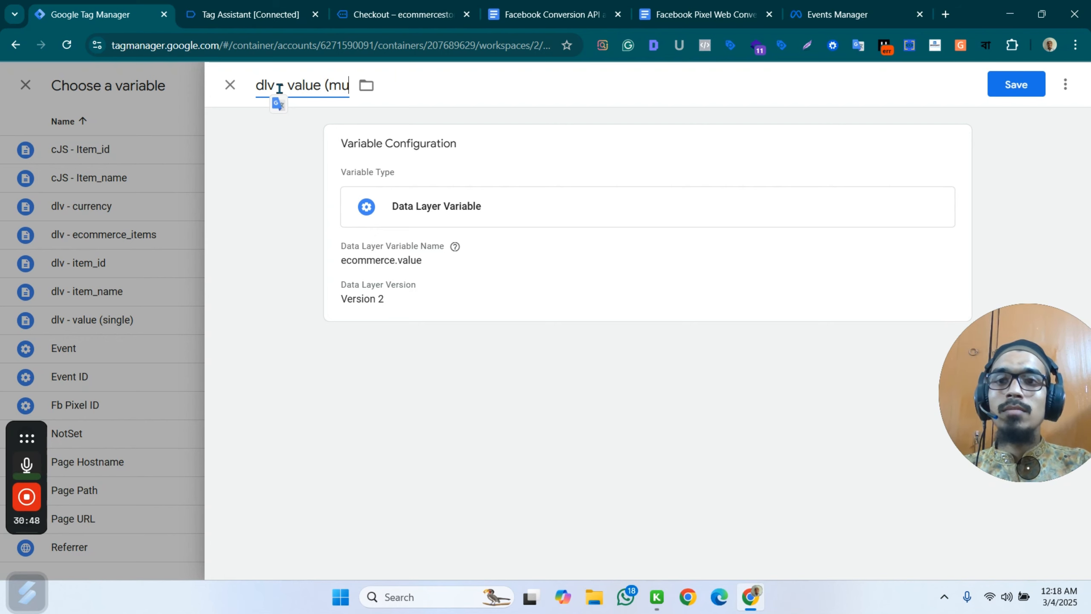
{"action": "type", "text": "ltilpe"}
{"action": "key", "text": "BackSpace"}
{"action": "key", "text": "BackSpace"}
{"action": "key", "text": "BackSpace"}
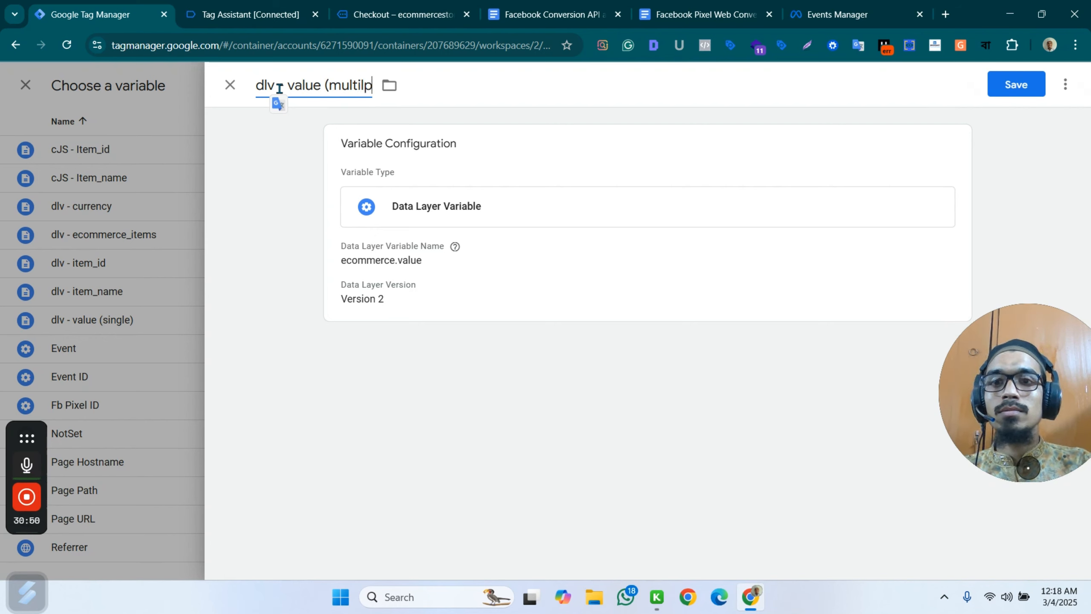
{"action": "type", "text": "ple)"}
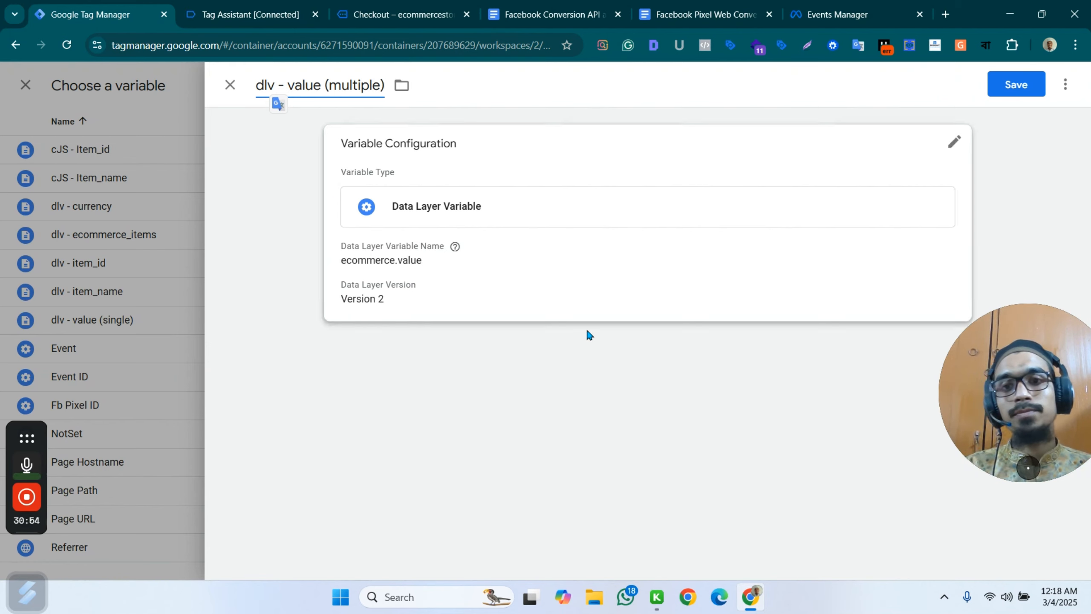
{"action": "left_click", "coordinate": [1016, 82]}
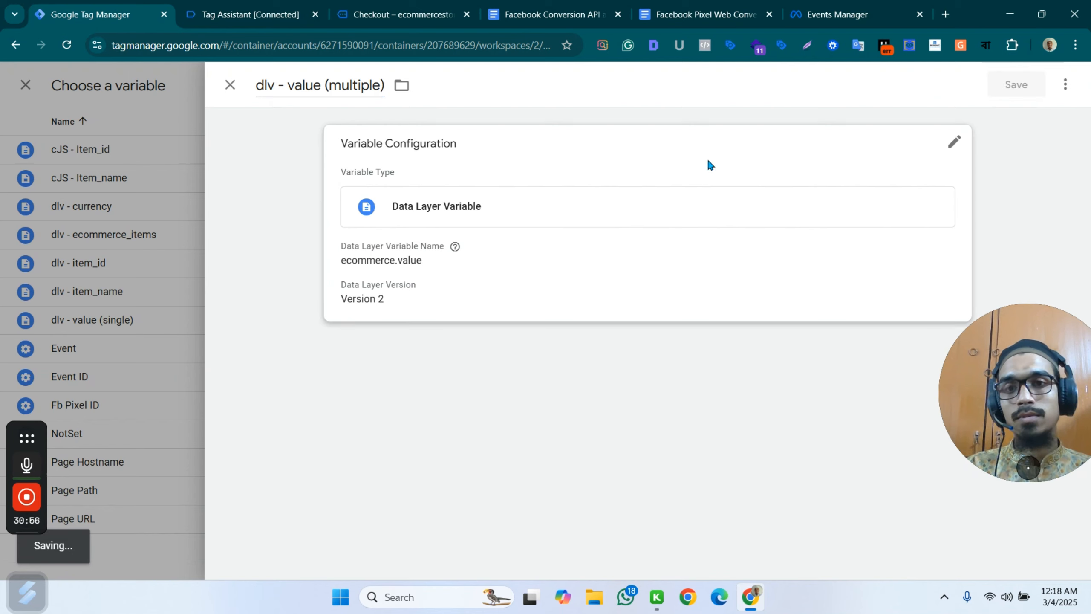
Check the InitiateCheckout tag's settings, object properties and trigger, and save the tag.
{"action": "scroll", "coordinate": [579, 437], "scroll_direction": "down", "scroll_amount": 2}
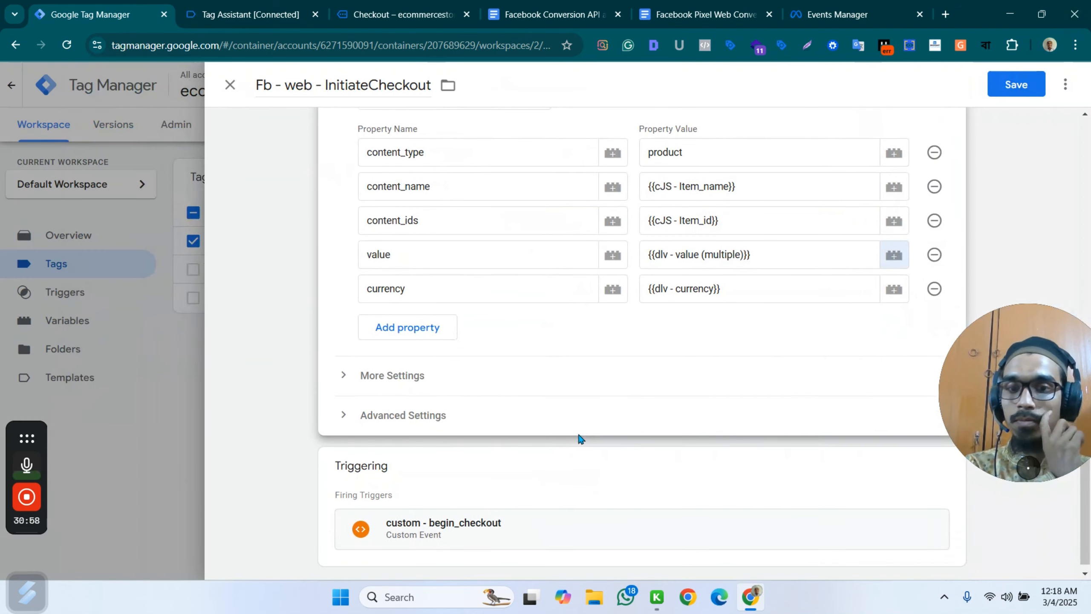
{"action": "scroll", "coordinate": [816, 267], "scroll_direction": "up", "scroll_amount": 5}
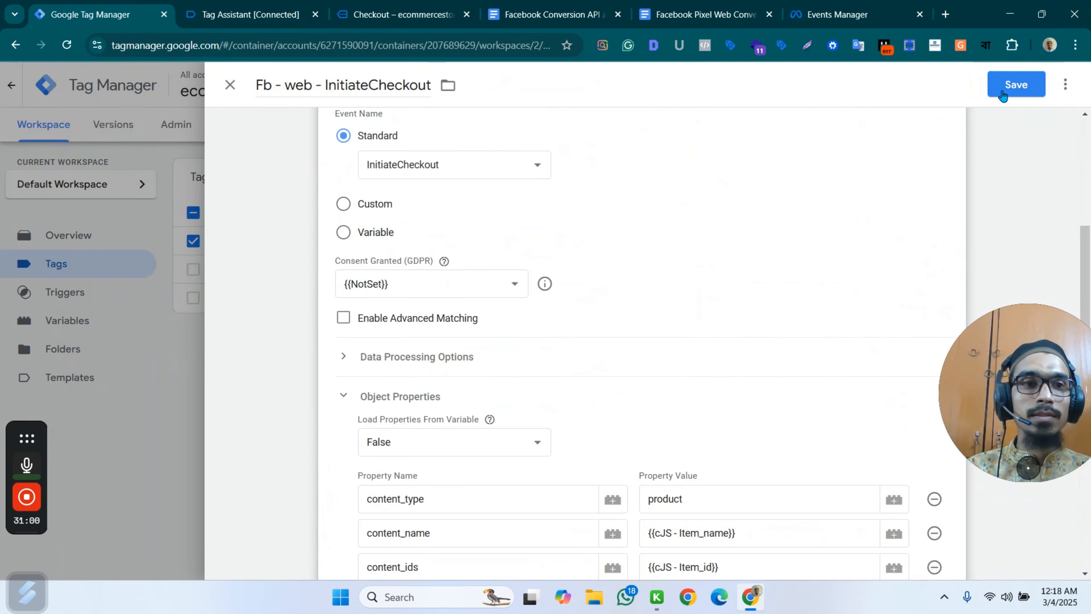
{"action": "scroll", "coordinate": [869, 226], "scroll_direction": "down", "scroll_amount": 5}
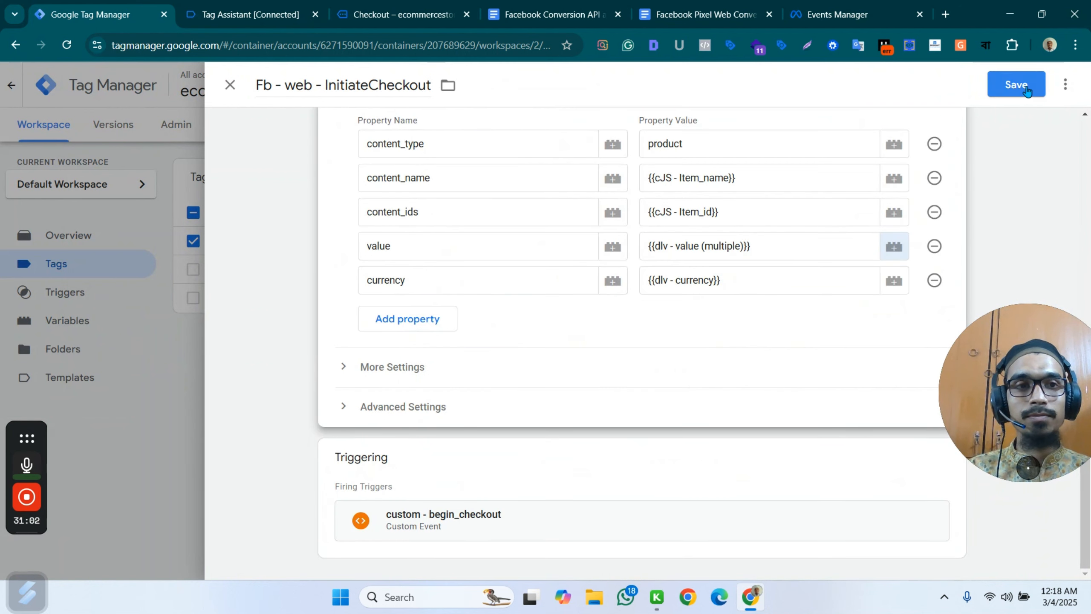
{"action": "left_click", "coordinate": [1027, 89]}
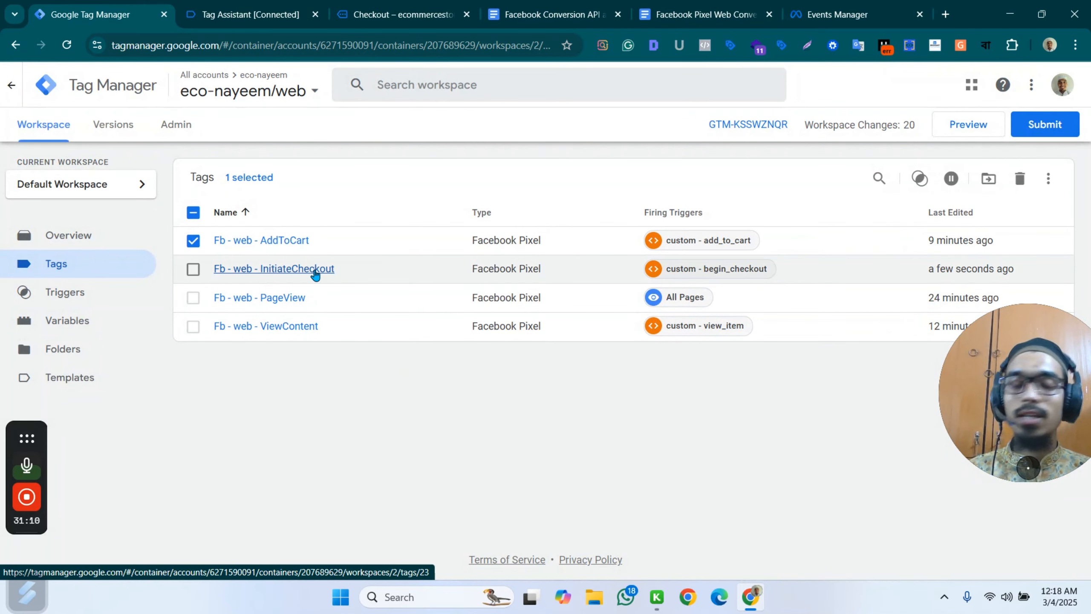
Deselect the AddToCart tag and make a copy of the Fb - web - InitiateCheckout tag.
{"action": "left_click", "coordinate": [193, 241]}
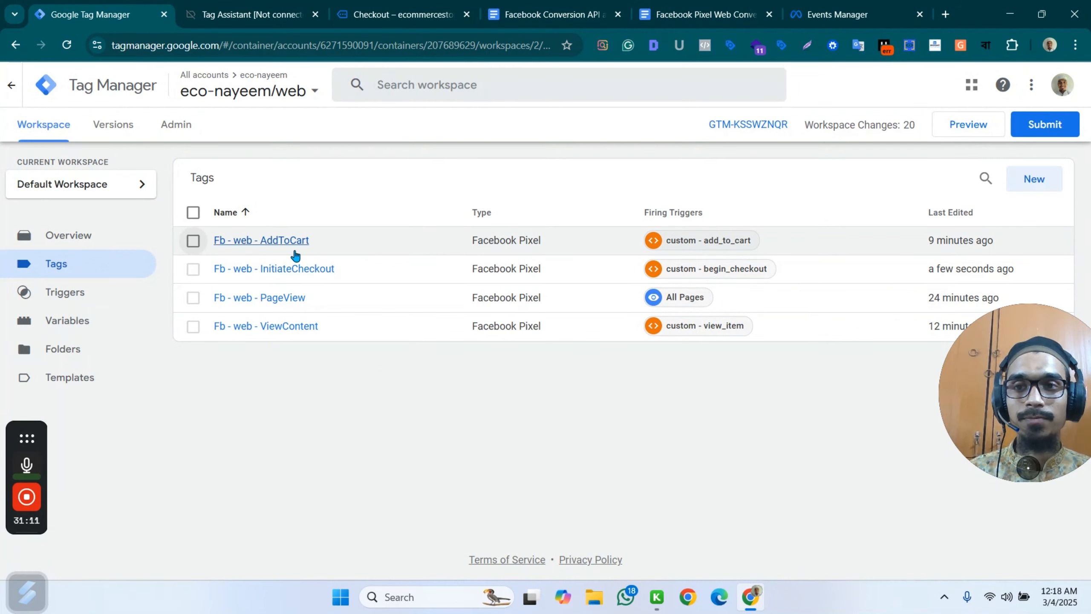
{"action": "left_click", "coordinate": [314, 268]}
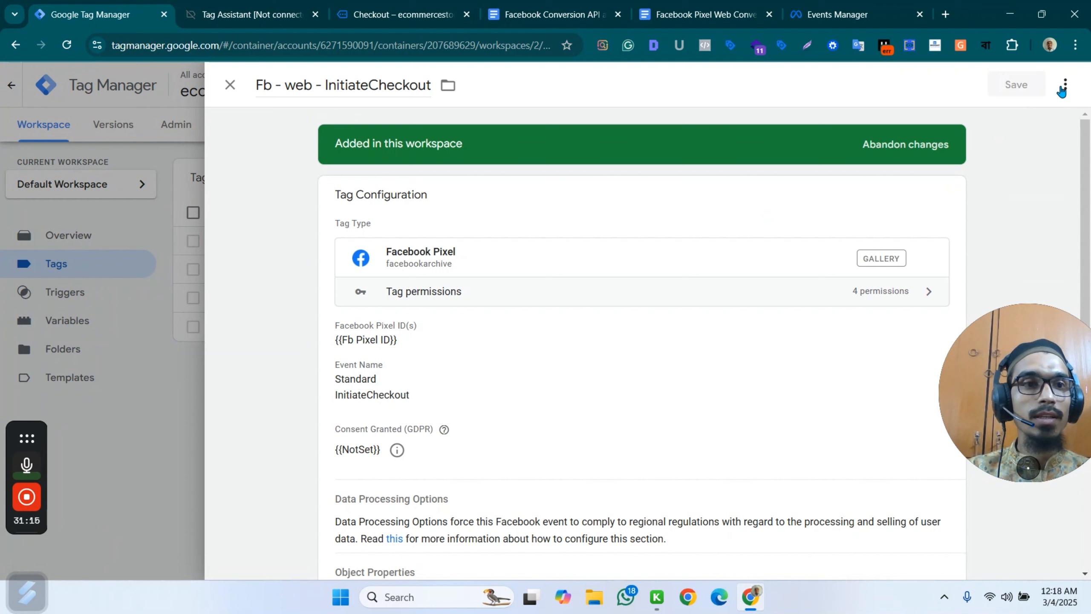
{"action": "left_click", "coordinate": [1065, 84]}
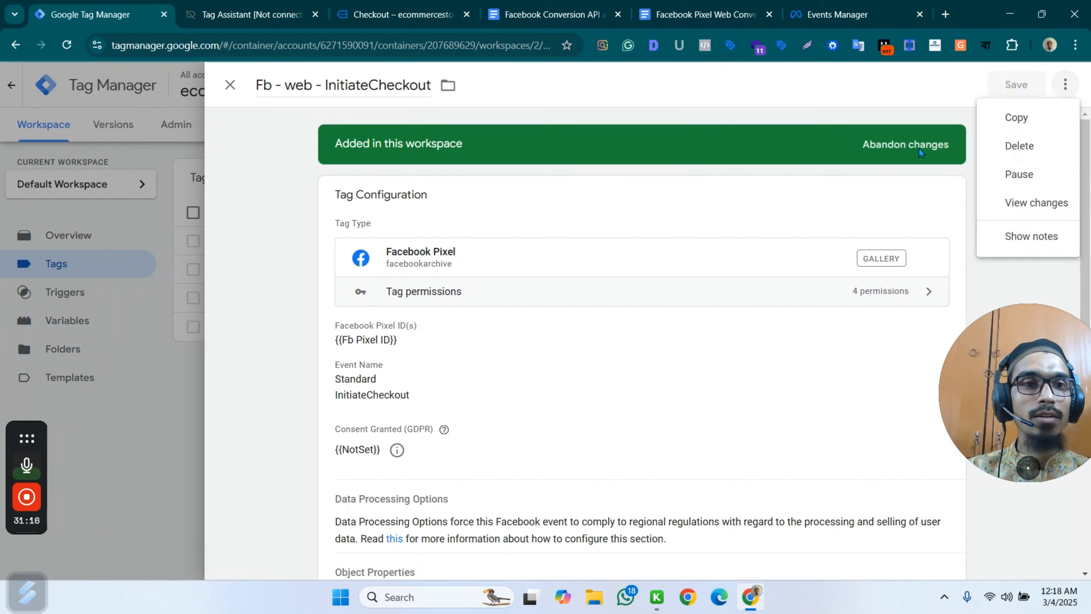
{"action": "left_click", "coordinate": [1031, 120]}
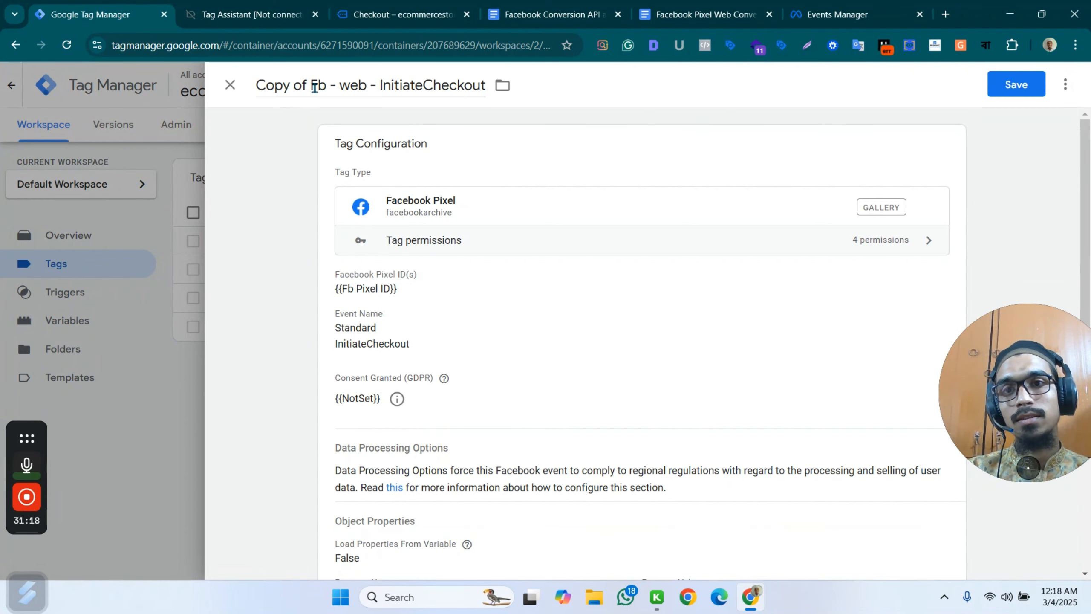
Rename the copied tag as "Fb - web - Purchase".
{"action": "left_click_drag", "start_coordinate": [315, 87], "coordinate": [214, 99]}
{"action": "key", "text": "BackSpace"}
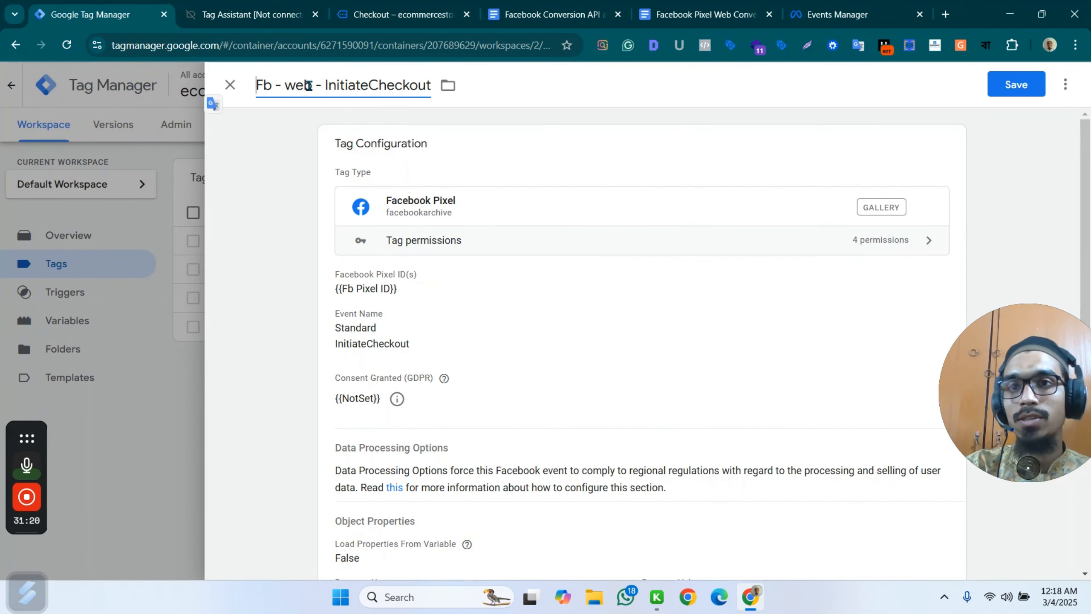
{"action": "left_click_drag", "start_coordinate": [326, 86], "coordinate": [444, 88]}
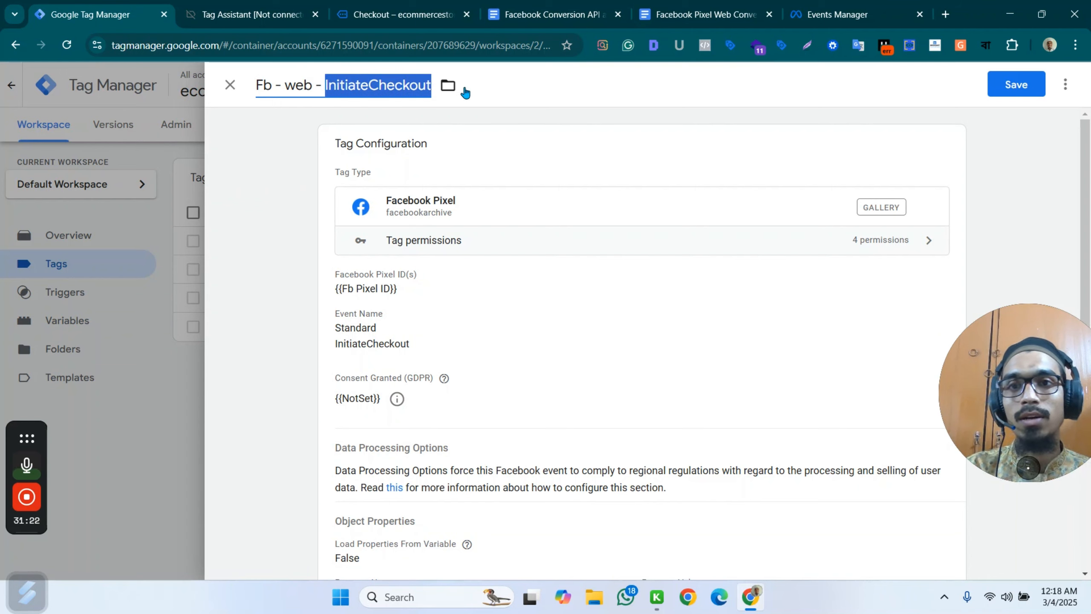
{"action": "type", "text": "Purchase"}
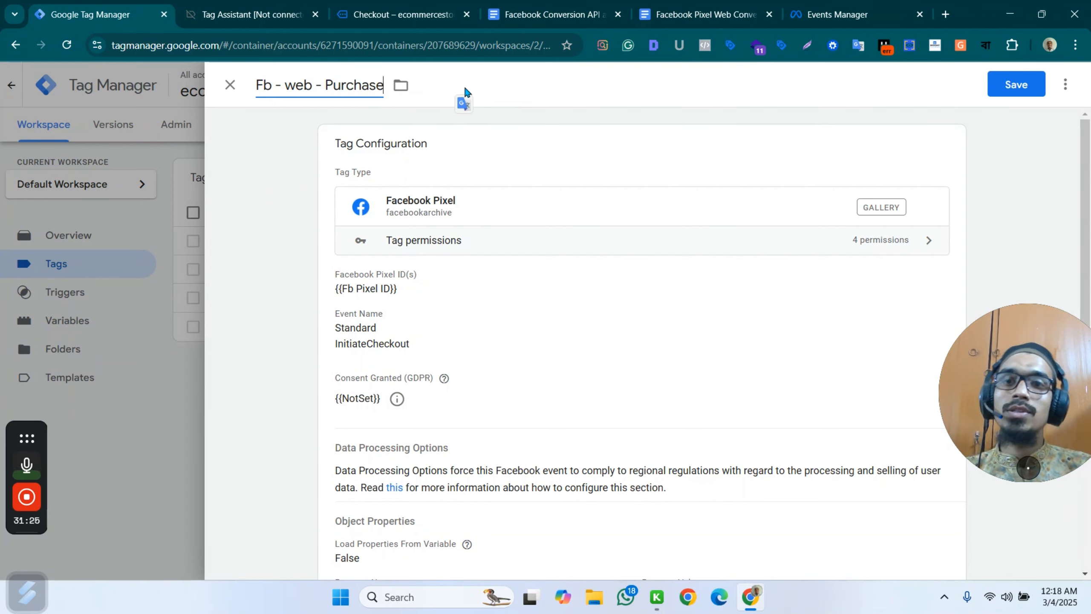
Set the tag's standard event to Purchase and expand its object properties.
{"action": "left_click", "coordinate": [475, 318]}
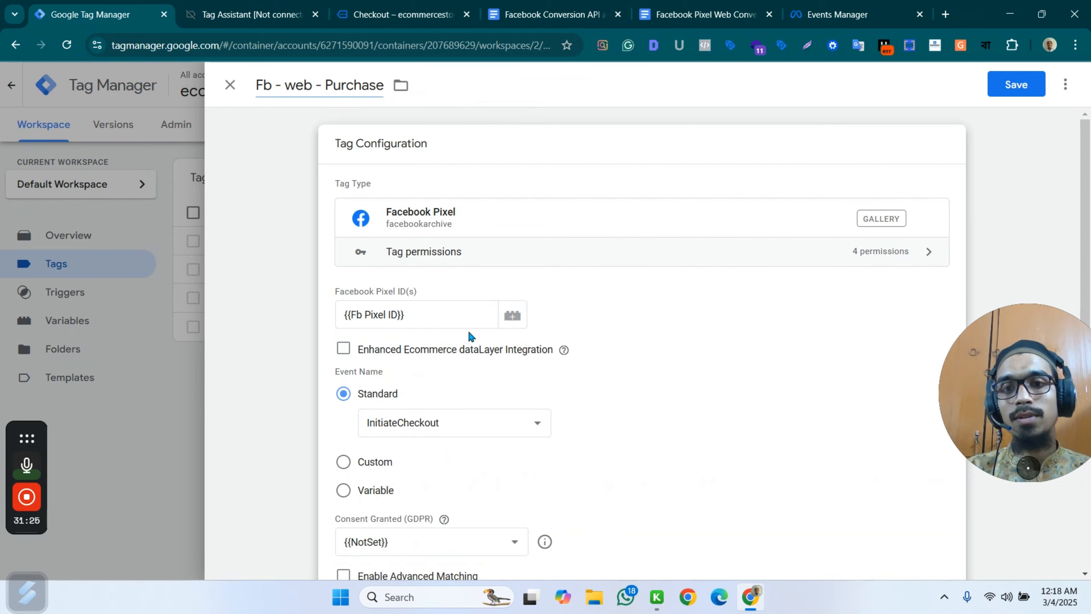
{"action": "left_click", "coordinate": [448, 414]}
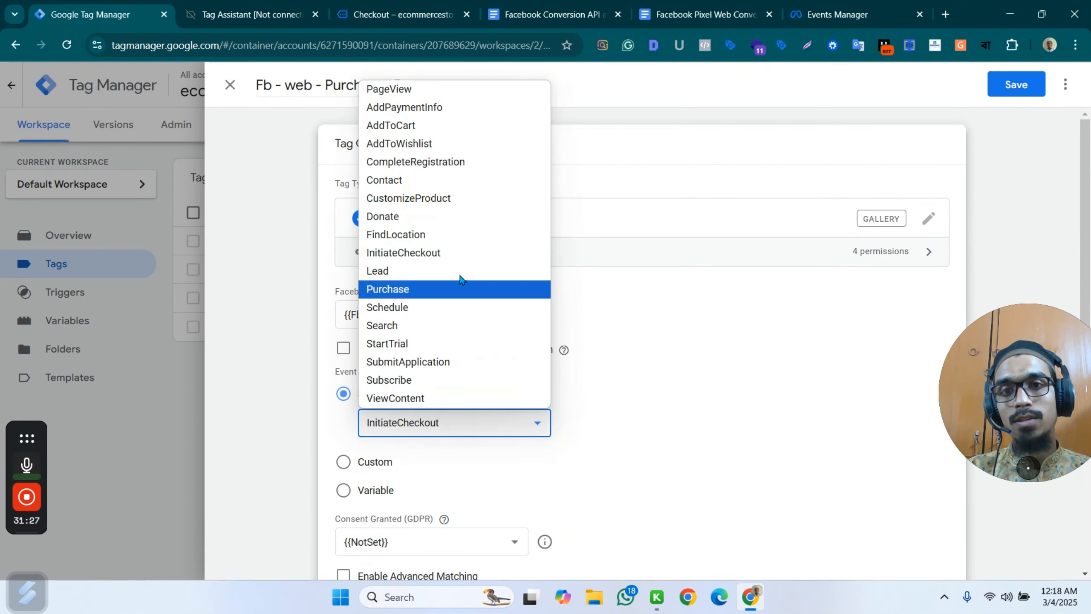
{"action": "left_click", "coordinate": [416, 289]}
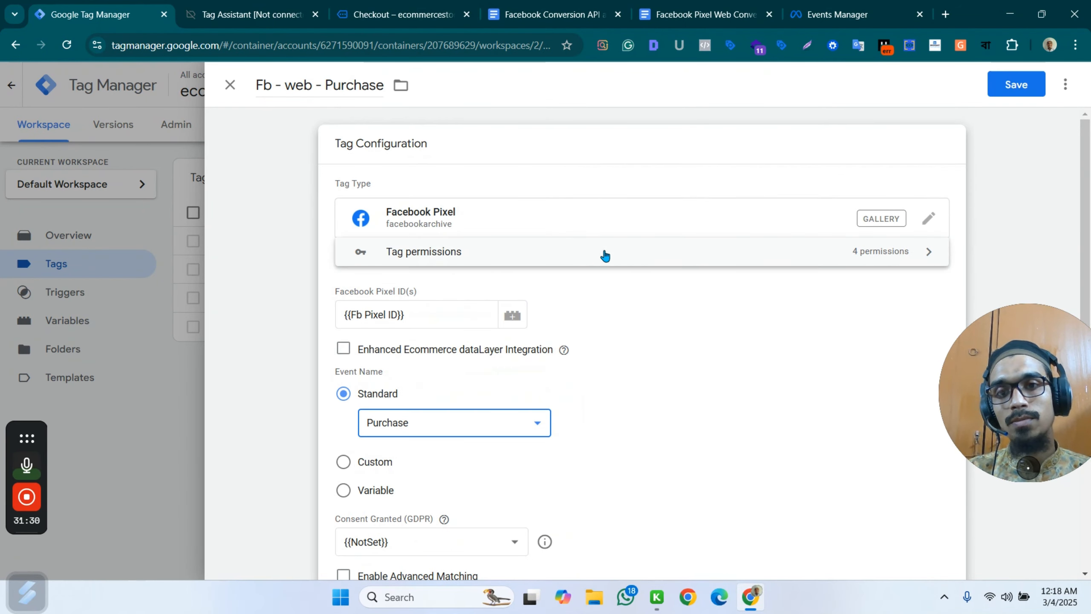
{"action": "scroll", "coordinate": [578, 249], "scroll_direction": "down", "scroll_amount": 3}
{"action": "scroll", "coordinate": [436, 340], "scroll_direction": "down", "scroll_amount": 3}
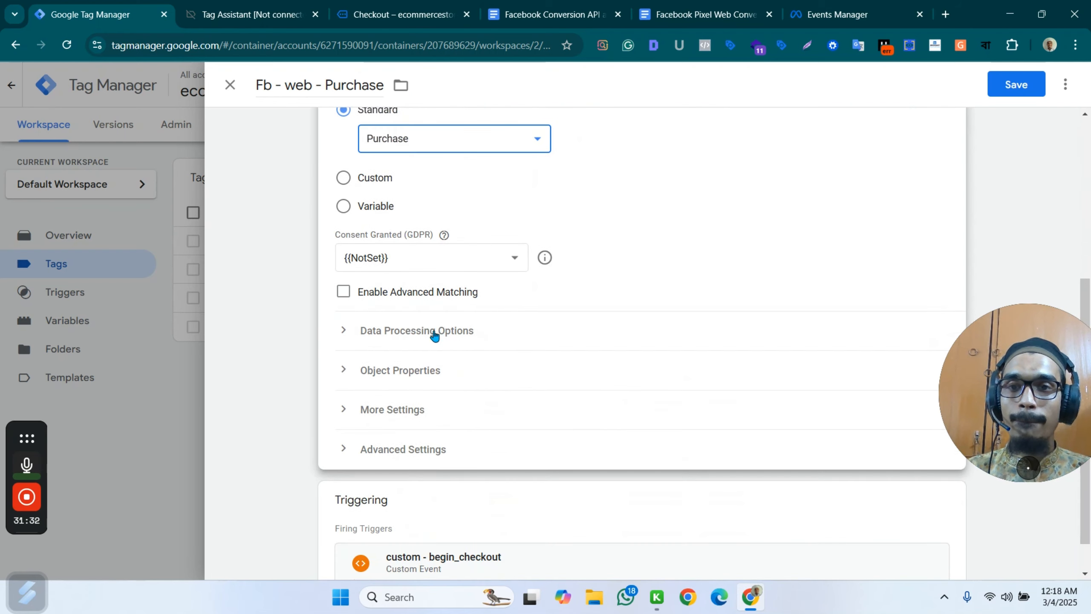
{"action": "left_click", "coordinate": [468, 373]}
{"action": "scroll", "coordinate": [793, 279], "scroll_direction": "down", "scroll_amount": 7}
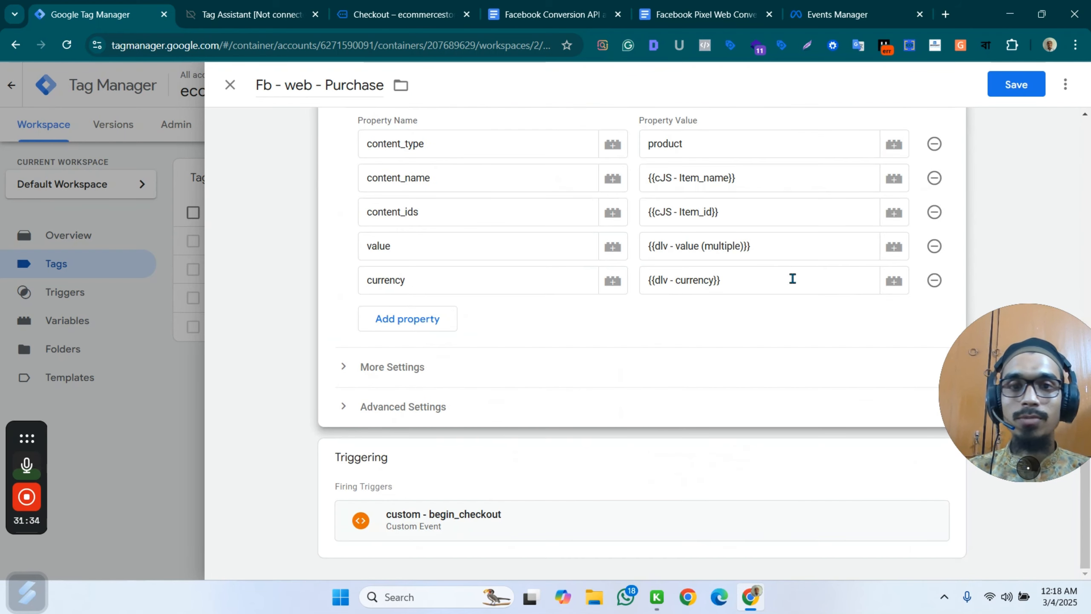
Switch to the store's checkout page and place the test order with cash on delivery.
{"action": "left_click", "coordinate": [252, 14]}
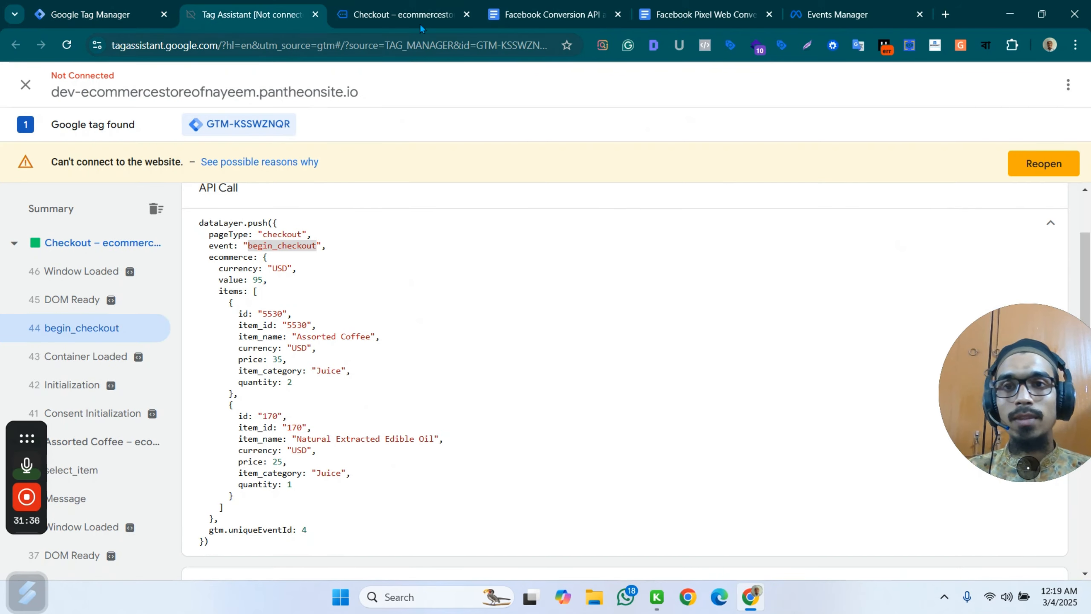
{"action": "left_click", "coordinate": [404, 14]}
{"action": "scroll", "coordinate": [688, 301], "scroll_direction": "down", "scroll_amount": 5}
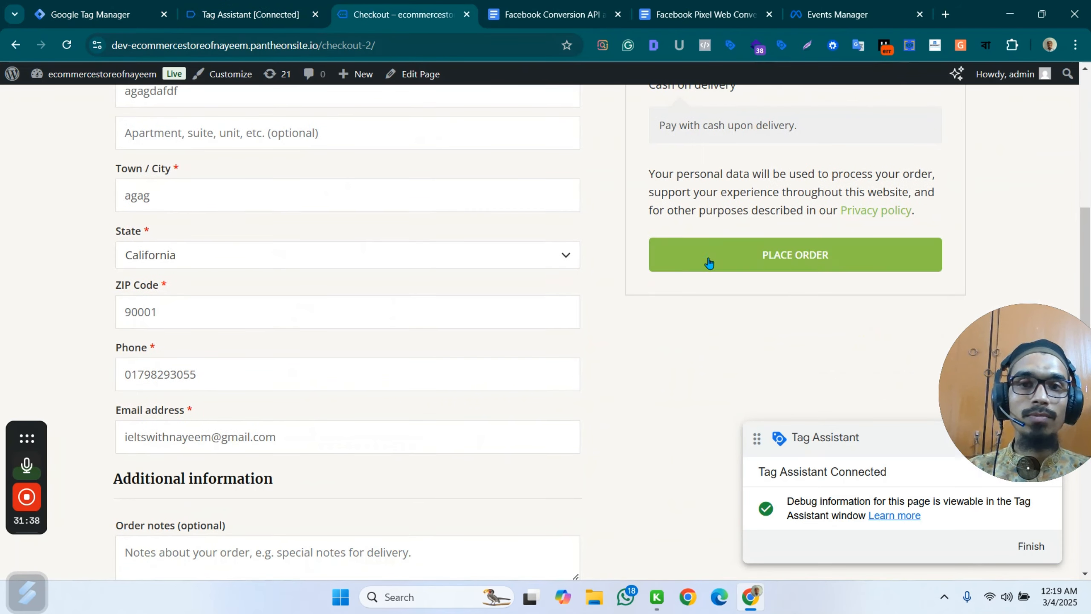
{"action": "scroll", "coordinate": [709, 263], "scroll_direction": "up", "scroll_amount": 1}
{"action": "scroll", "coordinate": [429, 292], "scroll_direction": "up", "scroll_amount": 1}
{"action": "scroll", "coordinate": [580, 307], "scroll_direction": "down", "scroll_amount": 4}
{"action": "left_click", "coordinate": [775, 183]}
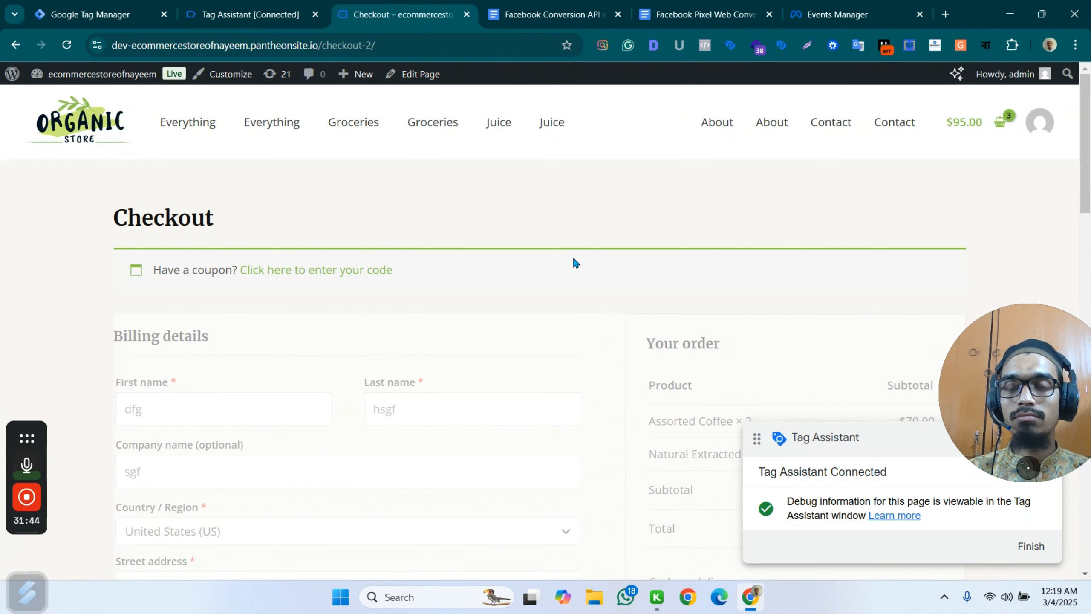
Review the order confirmation page and examine the items in the purchase event's data layer push in Tag Assistant.
{"action": "scroll", "coordinate": [578, 262], "scroll_direction": "down", "scroll_amount": 4}
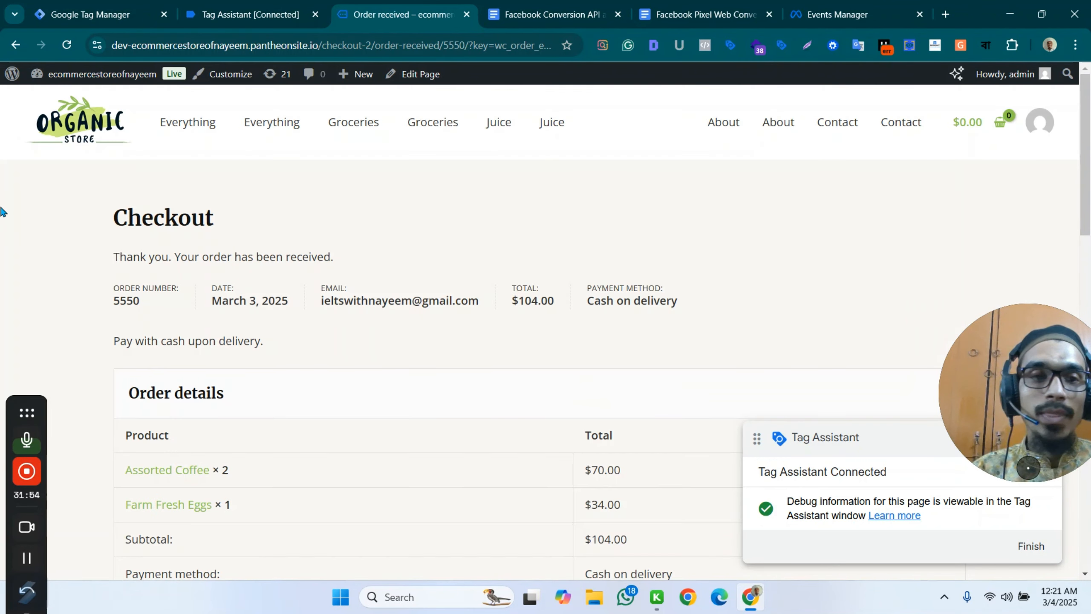
{"action": "scroll", "coordinate": [455, 395], "scroll_direction": "down", "scroll_amount": 6}
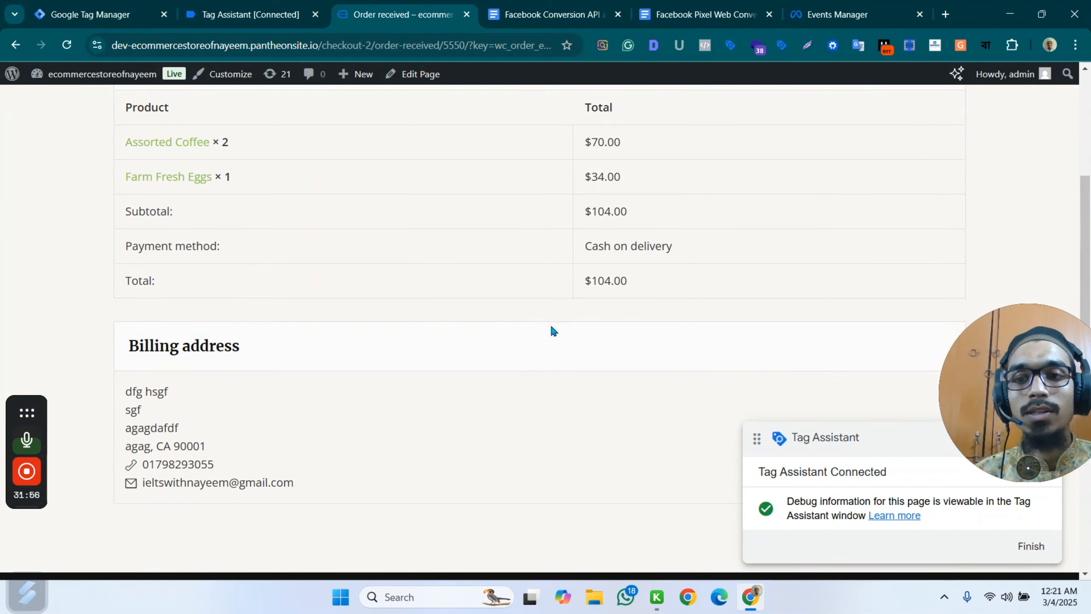
{"action": "scroll", "coordinate": [551, 331], "scroll_direction": "up", "scroll_amount": 6}
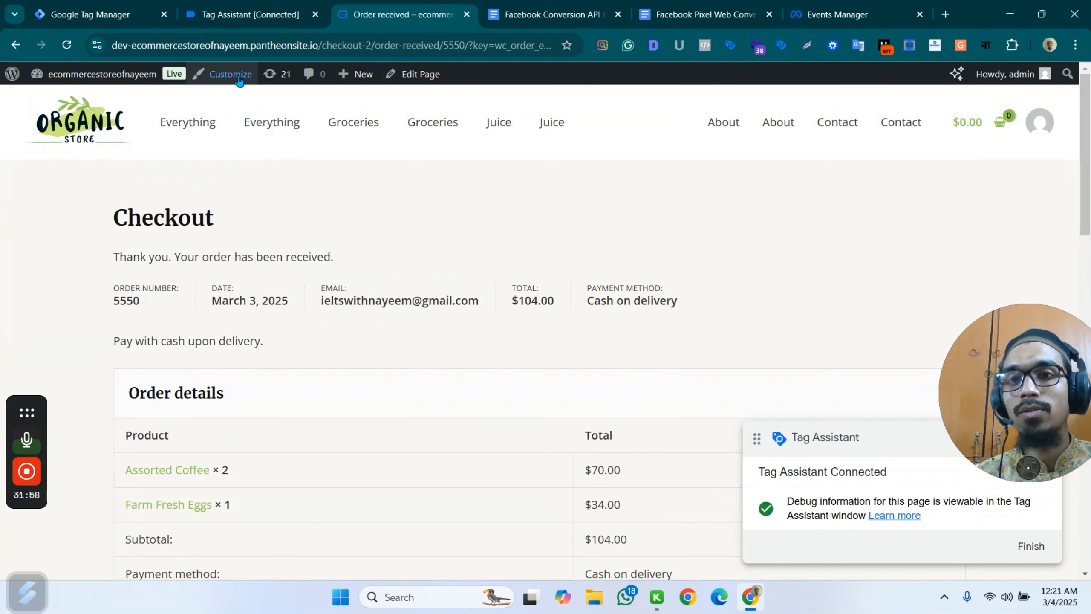
{"action": "left_click", "coordinate": [250, 14]}
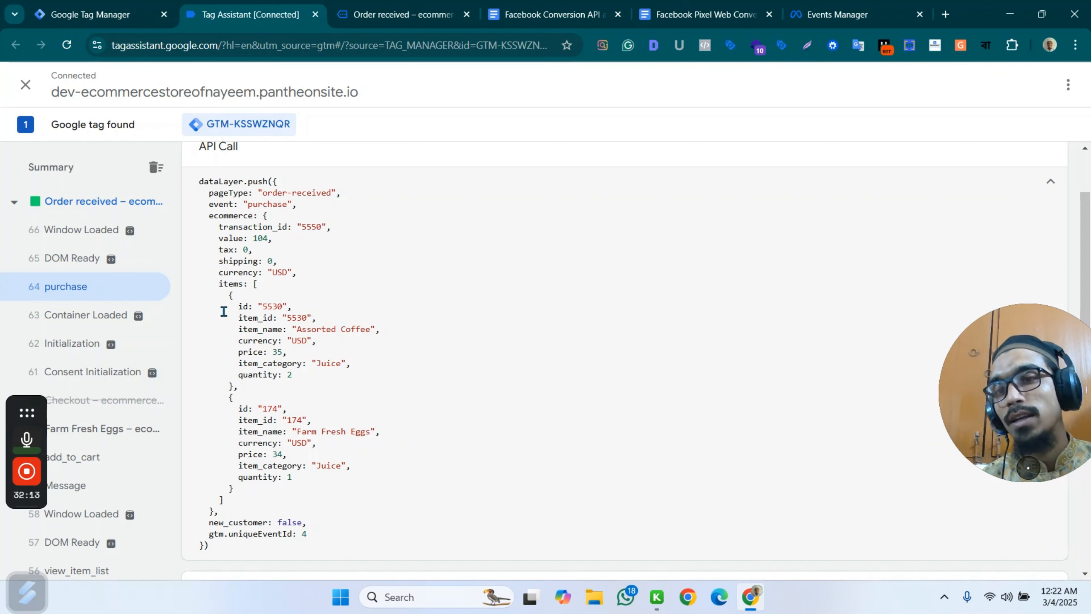
{"action": "left_click_drag", "start_coordinate": [235, 310], "coordinate": [295, 393]}
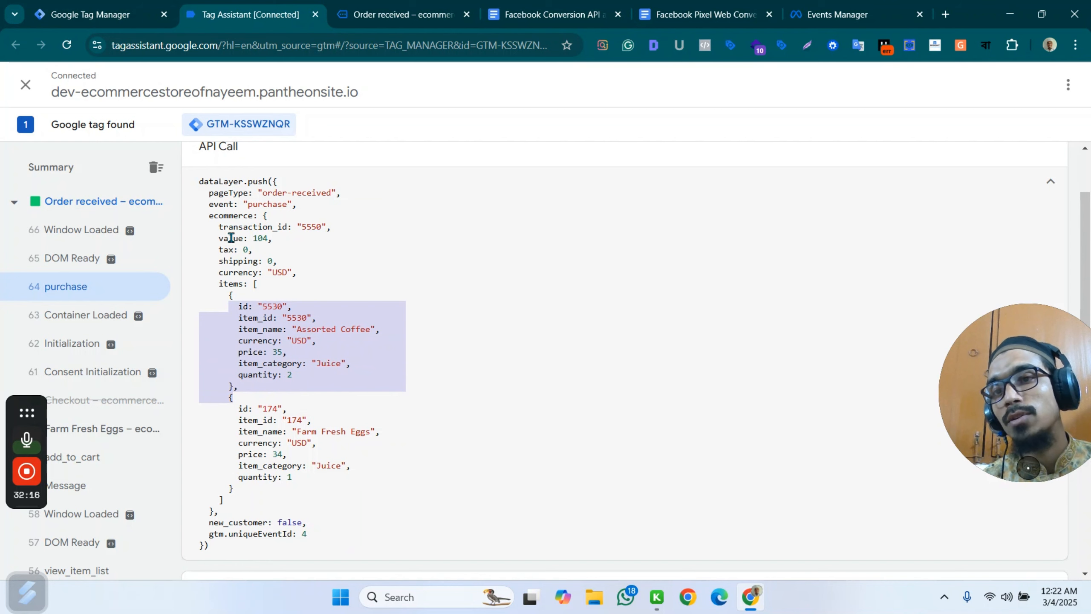
Return to the Fb - web - Purchase tag in Google Tag Manager and add an empty row to its object properties.
{"action": "left_click", "coordinate": [104, 9]}
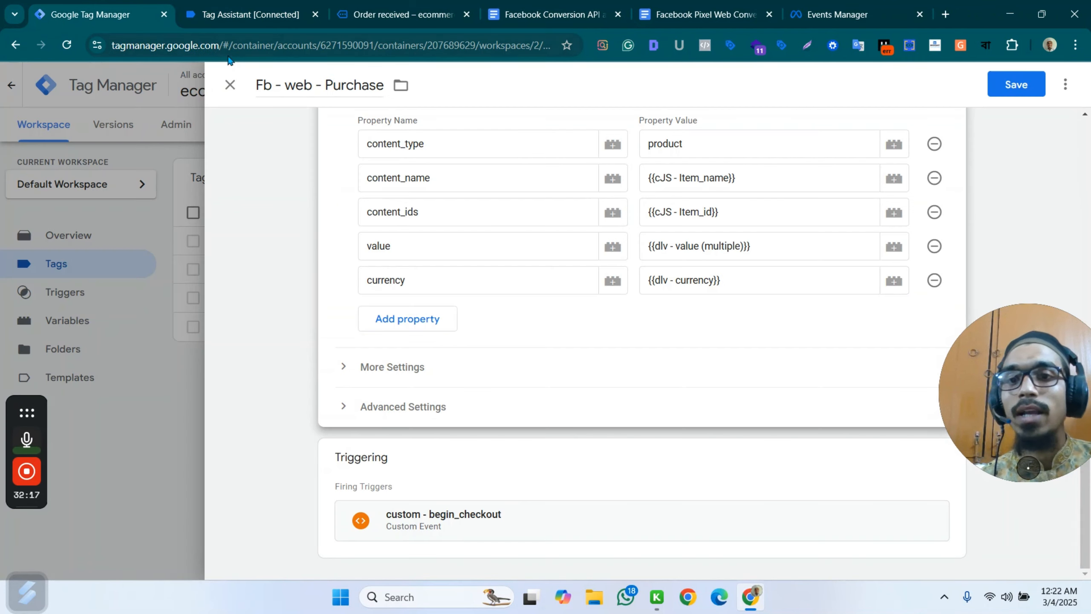
{"action": "scroll", "coordinate": [416, 165], "scroll_direction": "up", "scroll_amount": 10}
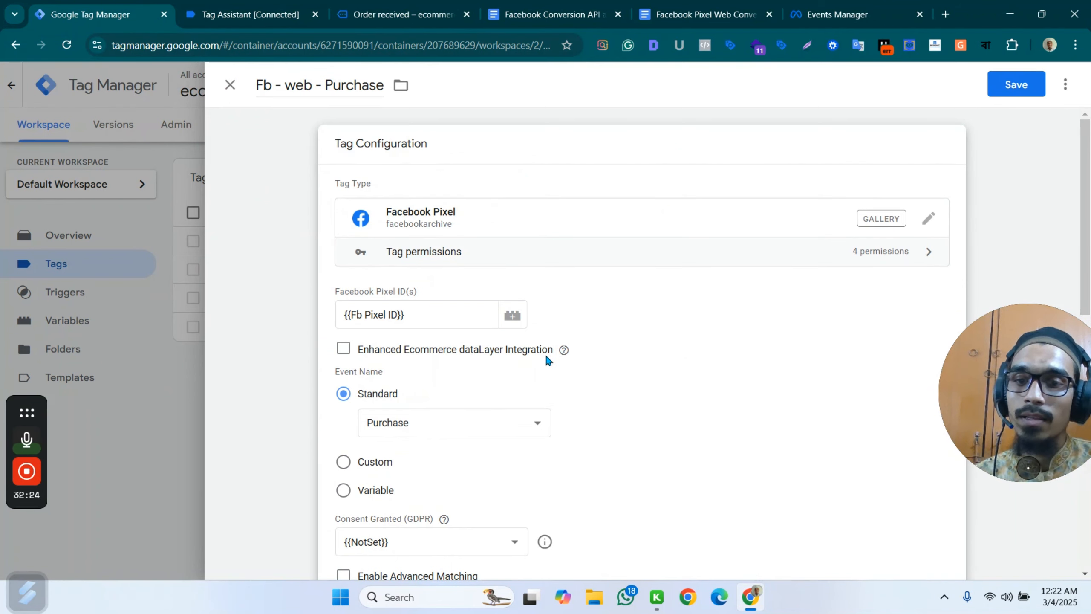
{"action": "scroll", "coordinate": [546, 353], "scroll_direction": "down", "scroll_amount": 6}
{"action": "scroll", "coordinate": [502, 439], "scroll_direction": "down", "scroll_amount": 3}
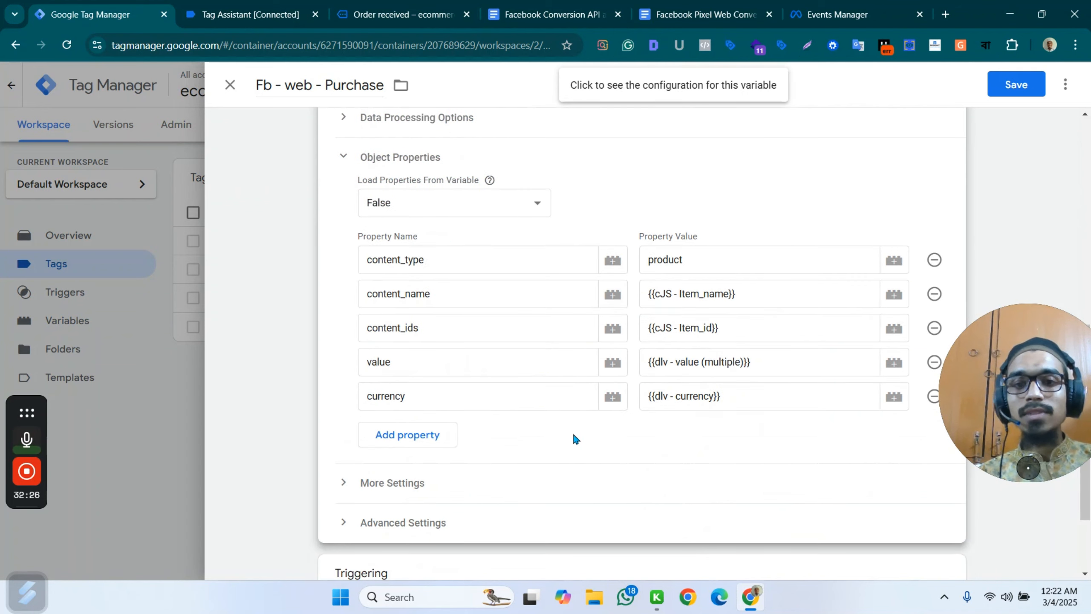
{"action": "left_click", "coordinate": [424, 435]}
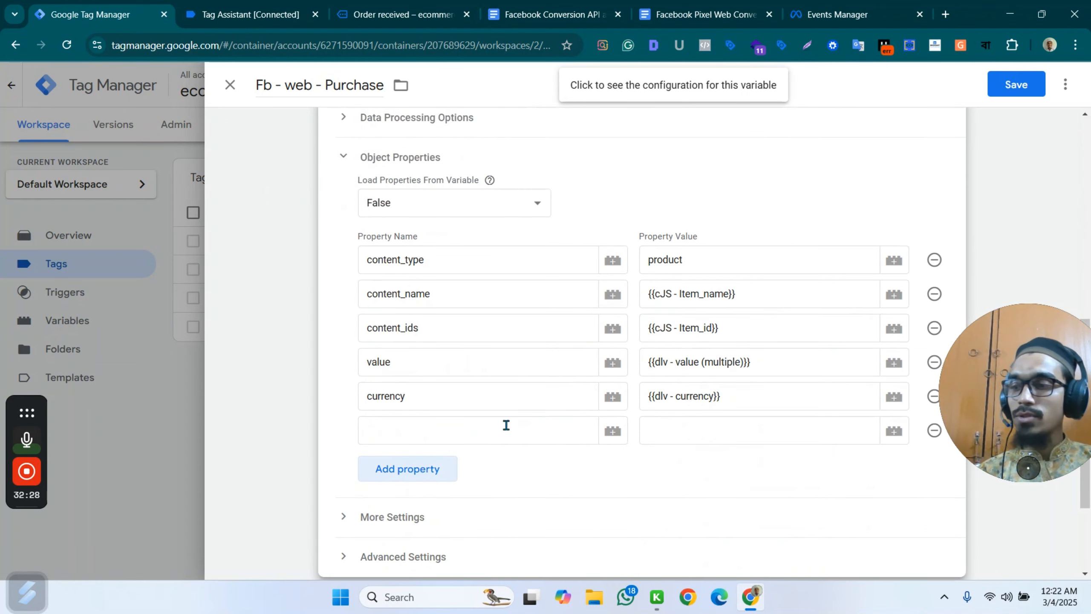
{"action": "left_click", "coordinate": [433, 429]}
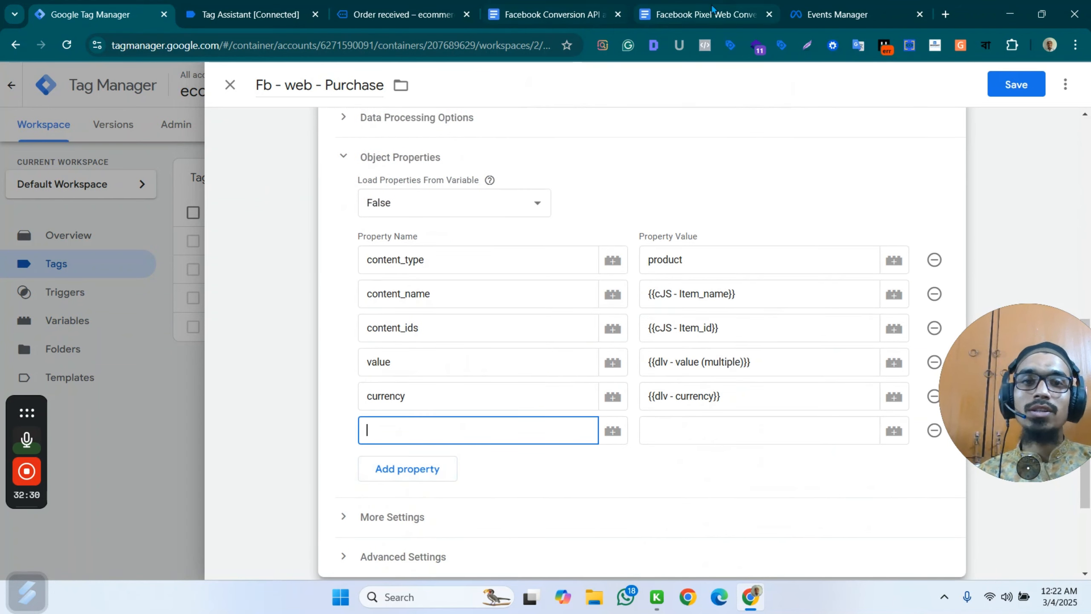
Find the Purchase Event Setup section in the Facebook Pixel web conversion guide document and copy the property name order_id.
{"action": "left_click", "coordinate": [688, 14]}
{"action": "scroll", "coordinate": [540, 336], "scroll_direction": "down", "scroll_amount": 6}
{"action": "left_click", "coordinate": [691, 304]}
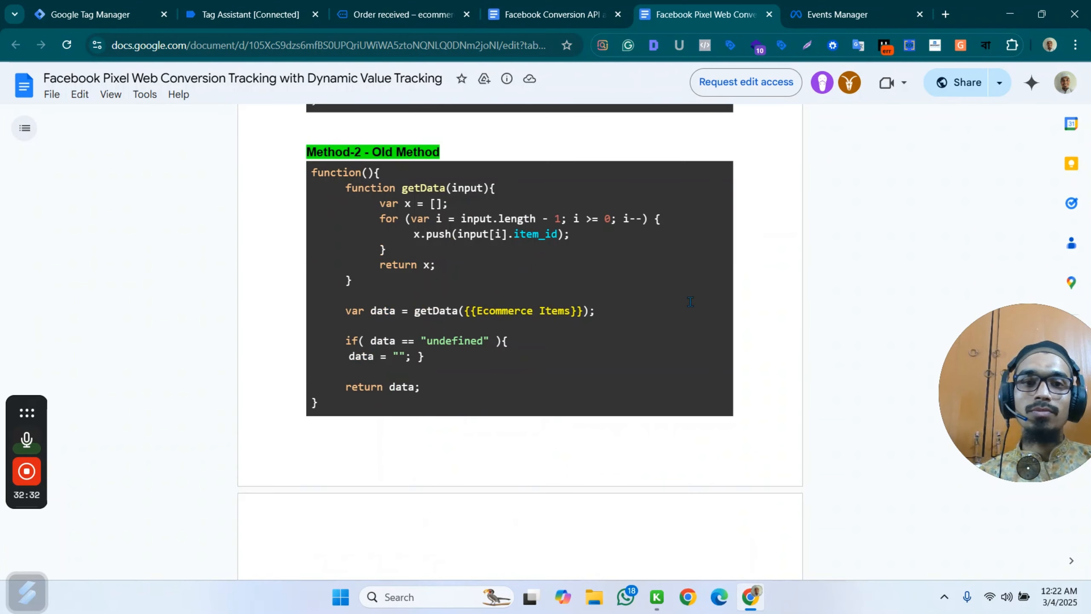
{"action": "scroll", "coordinate": [686, 289], "scroll_direction": "up", "scroll_amount": 6}
{"action": "scroll", "coordinate": [685, 288], "scroll_direction": "down", "scroll_amount": 6}
{"action": "scroll", "coordinate": [683, 227], "scroll_direction": "down", "scroll_amount": 10}
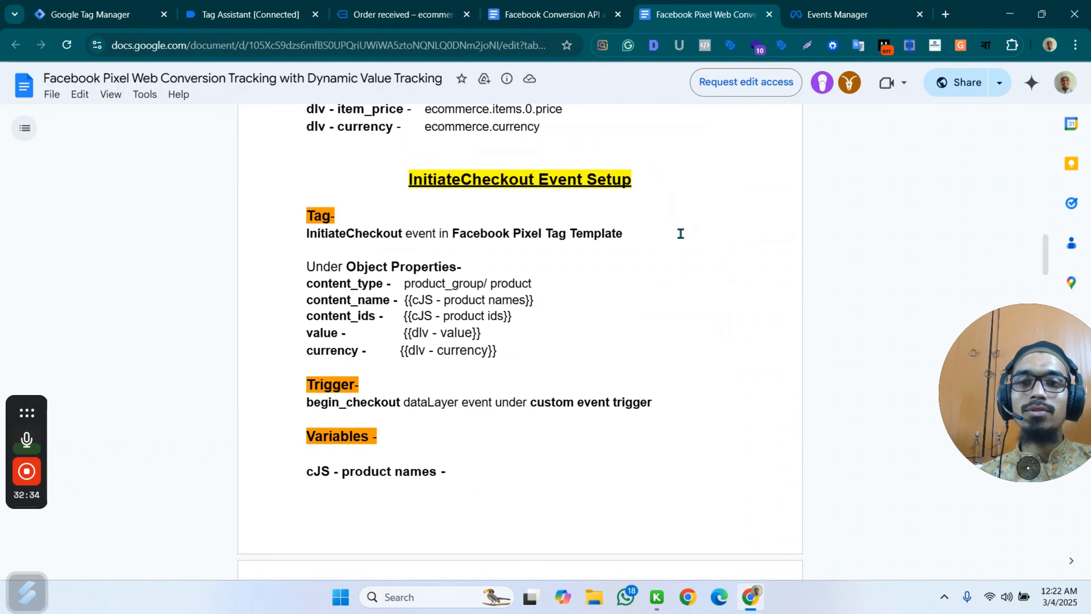
{"action": "scroll", "coordinate": [679, 232], "scroll_direction": "up", "scroll_amount": 3}
{"action": "scroll", "coordinate": [677, 238], "scroll_direction": "up", "scroll_amount": 1}
{"action": "scroll", "coordinate": [677, 238], "scroll_direction": "down", "scroll_amount": 20}
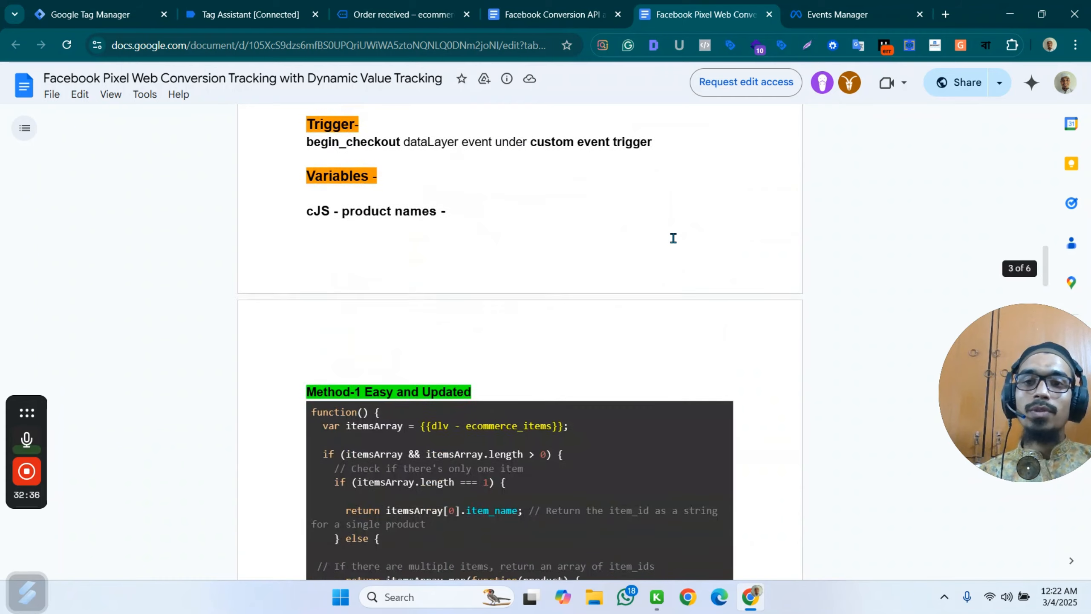
{"action": "scroll", "coordinate": [675, 238], "scroll_direction": "down", "scroll_amount": 20}
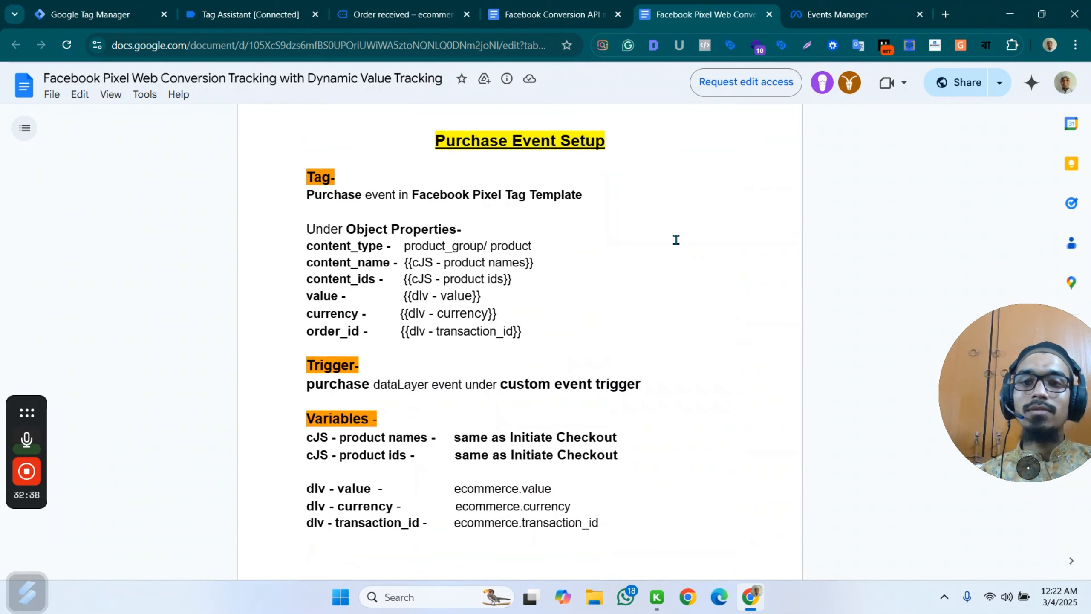
{"action": "scroll", "coordinate": [676, 239], "scroll_direction": "up", "scroll_amount": 3}
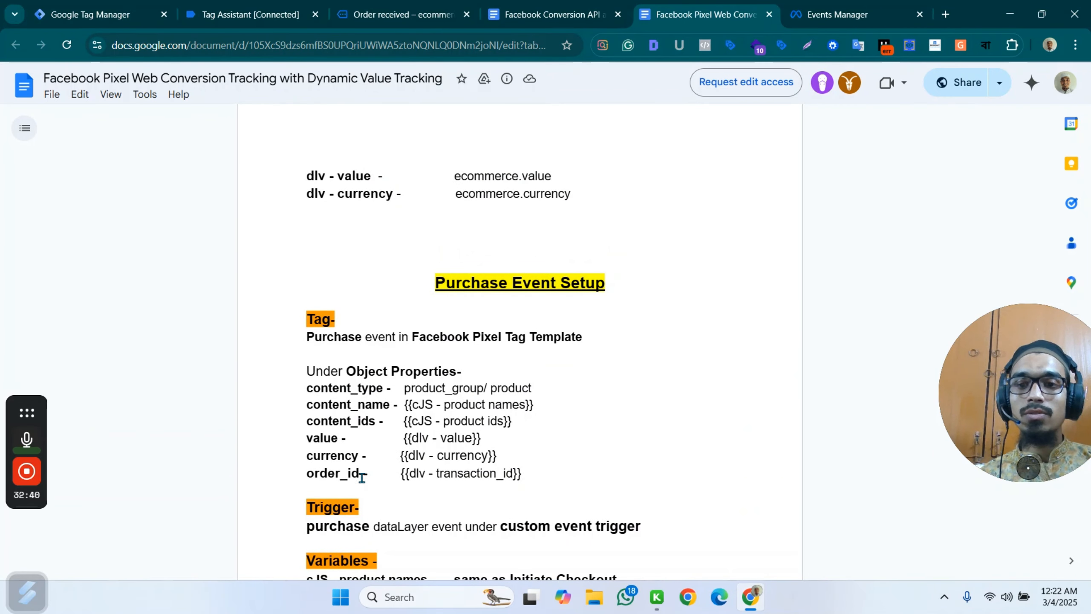
{"action": "left_click_drag", "start_coordinate": [360, 474], "coordinate": [309, 475]}
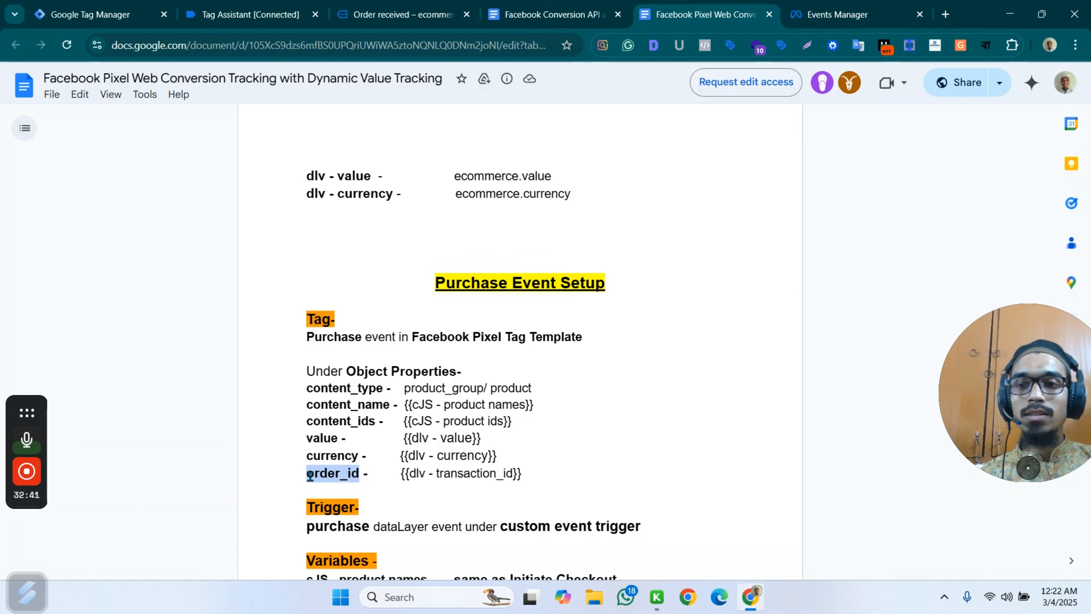
{"action": "key", "text": "ctrl+c"}
Enter order_id as the name of the new object property in the Purchase tag.
{"action": "left_click", "coordinate": [90, 14]}
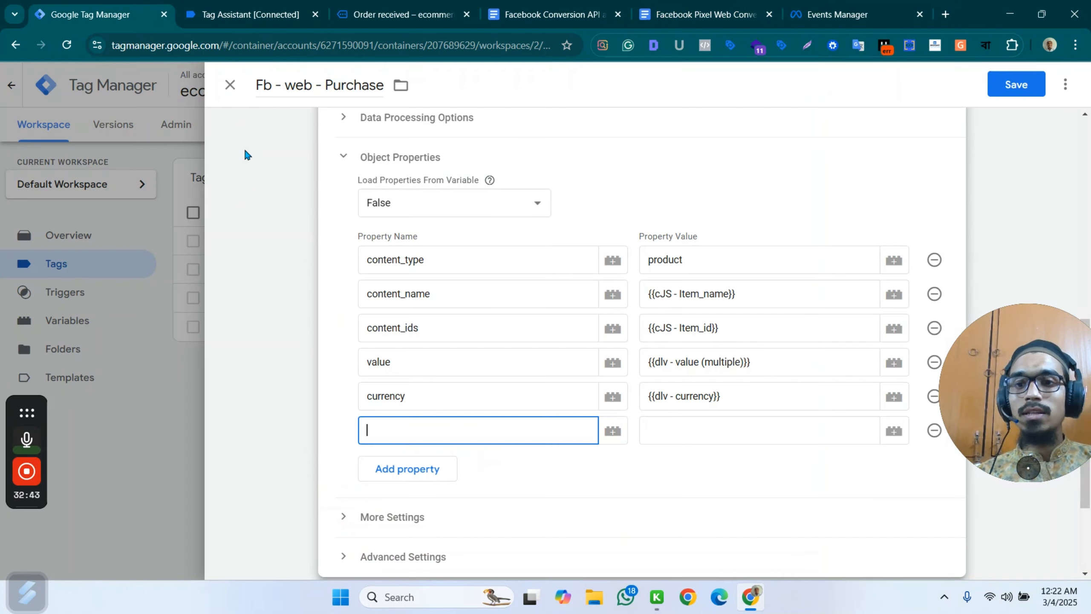
{"action": "key", "text": "ctrl+v"}
{"action": "left_click", "coordinate": [686, 434]}
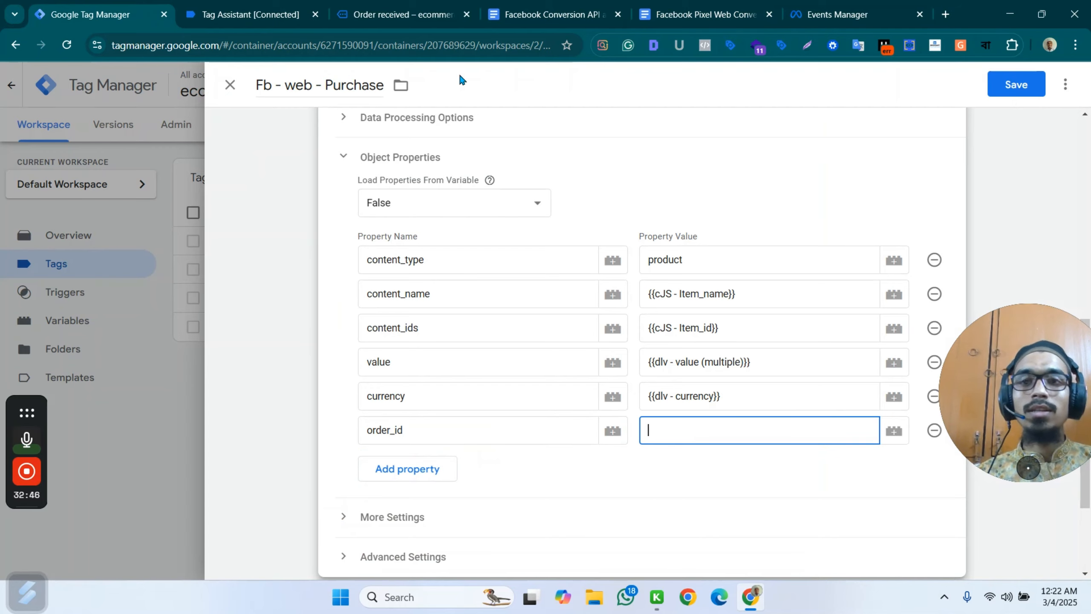
Examine how transaction_id is nested under ecommerce in the purchase event's data layer in Tag Assistant.
{"action": "left_click", "coordinate": [240, 9]}
{"action": "left_click", "coordinate": [400, 15]}
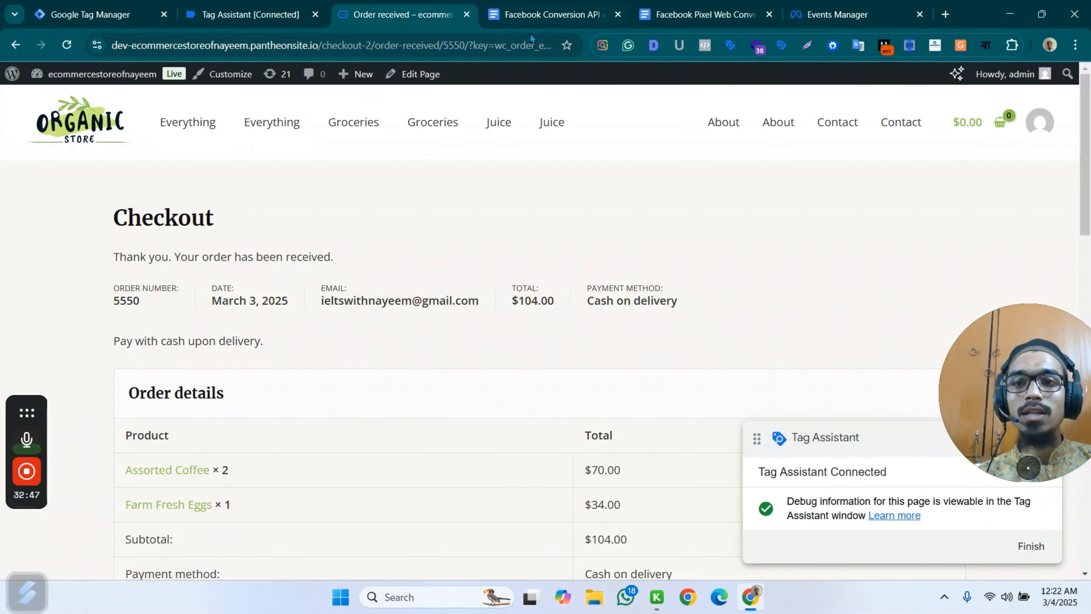
{"action": "left_click", "coordinate": [249, 14]}
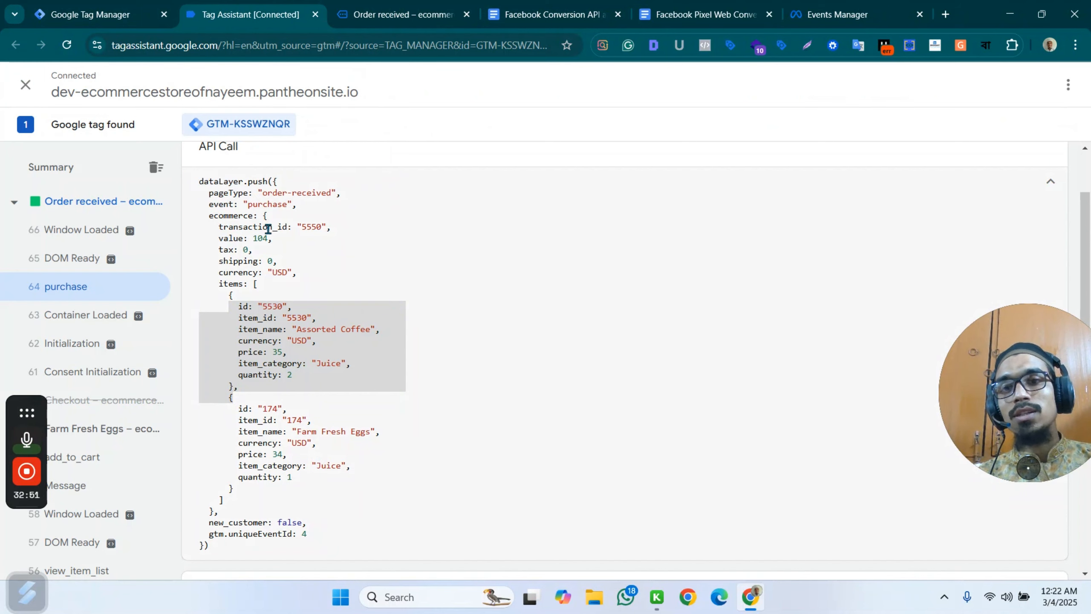
{"action": "left_click_drag", "start_coordinate": [252, 218], "coordinate": [205, 220]}
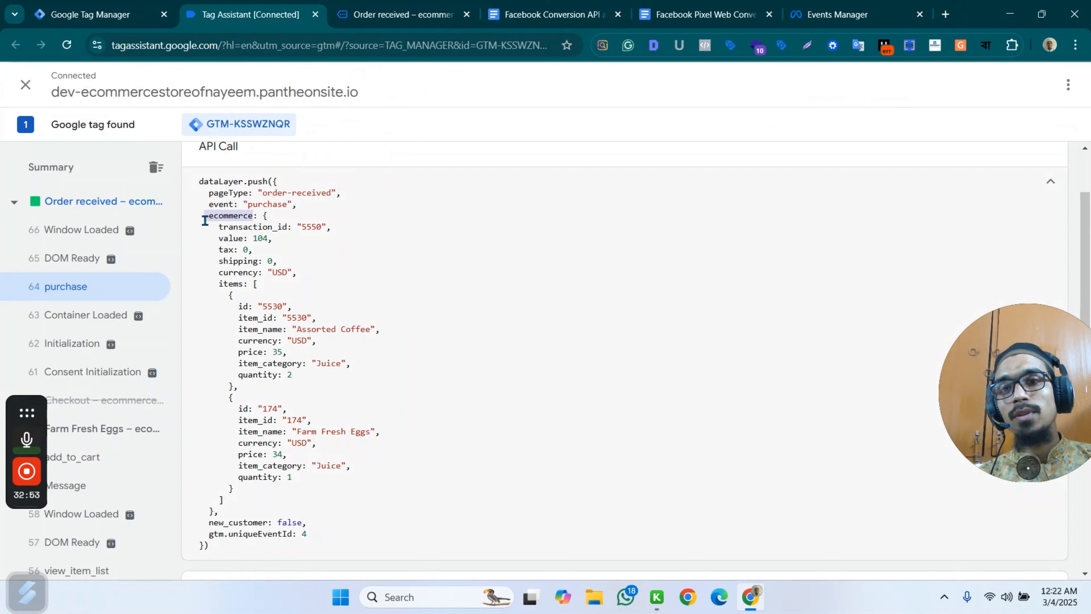
Select the dlv - transaction_id path ecommerce.transaction_id in the guide document's Purchase variables.
{"action": "left_click", "coordinate": [700, 14]}
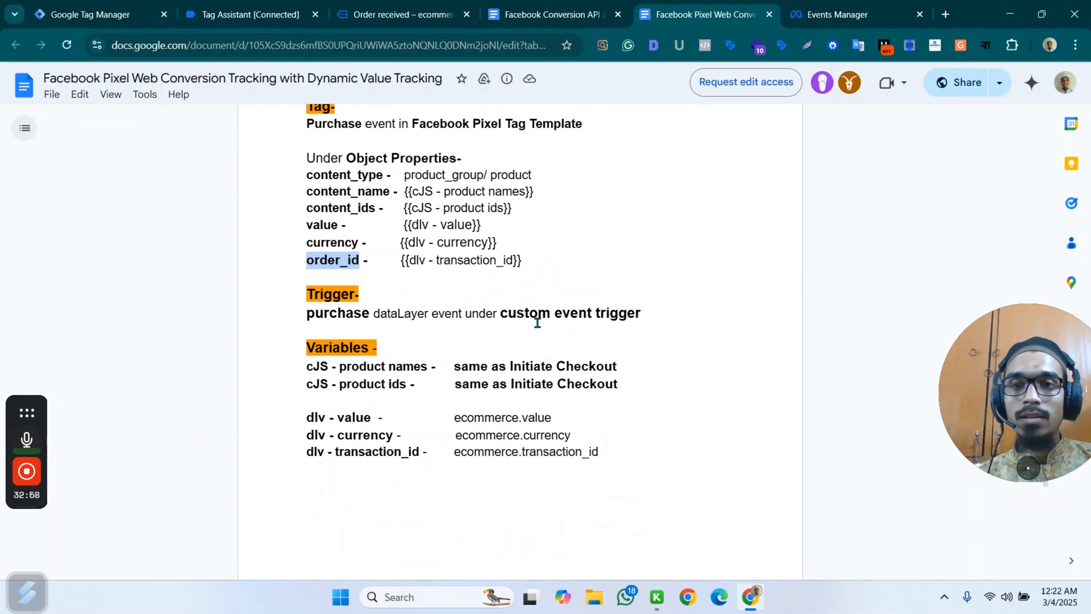
{"action": "left_click_drag", "start_coordinate": [601, 451], "coordinate": [456, 456]}
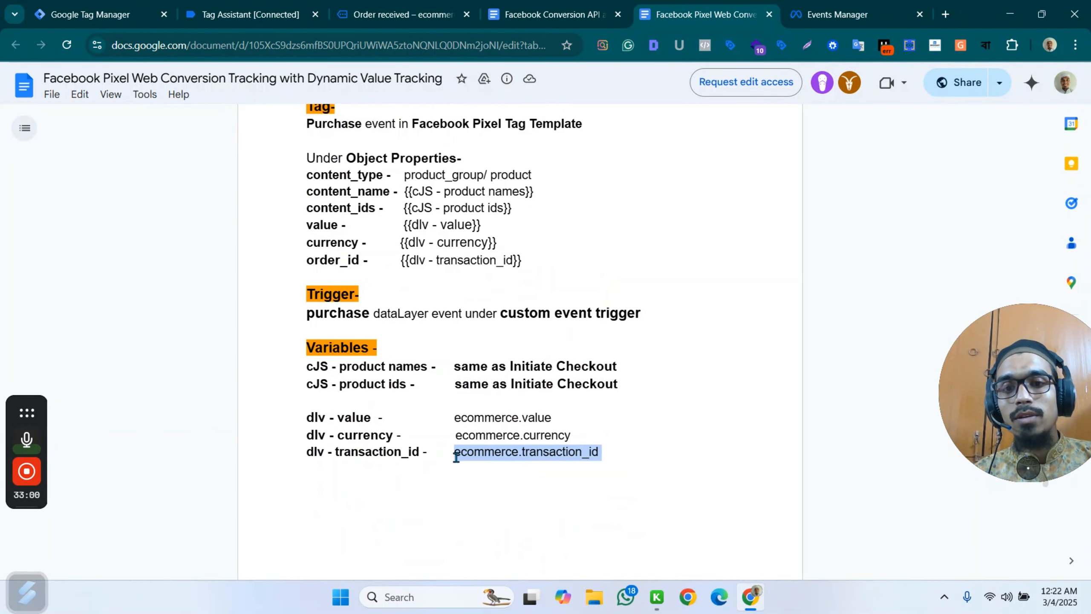
{"action": "left_click", "coordinate": [467, 460]}
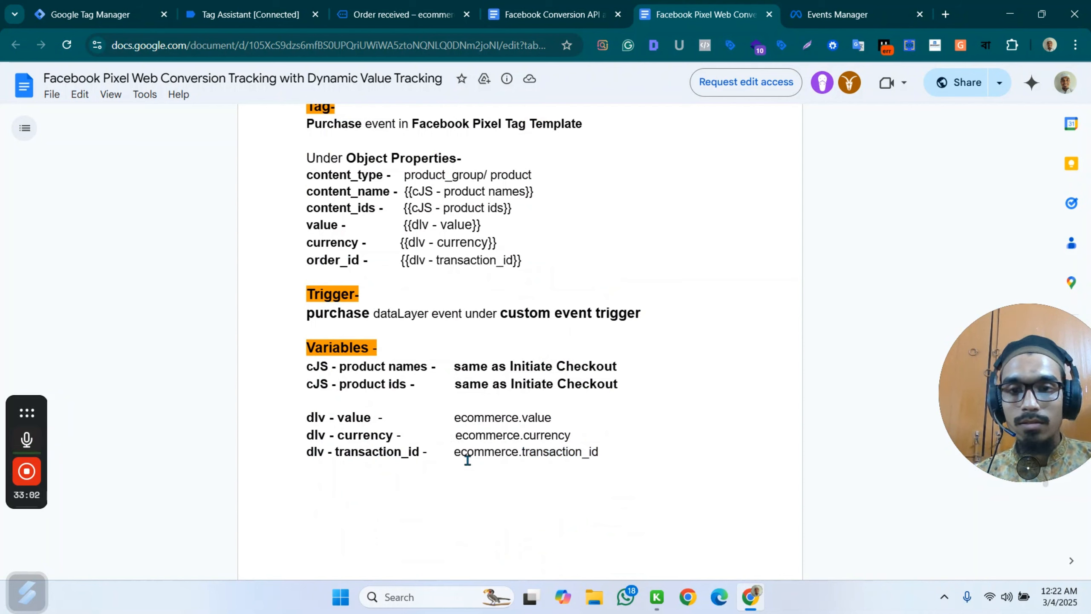
{"action": "left_click_drag", "start_coordinate": [458, 455], "coordinate": [600, 454]}
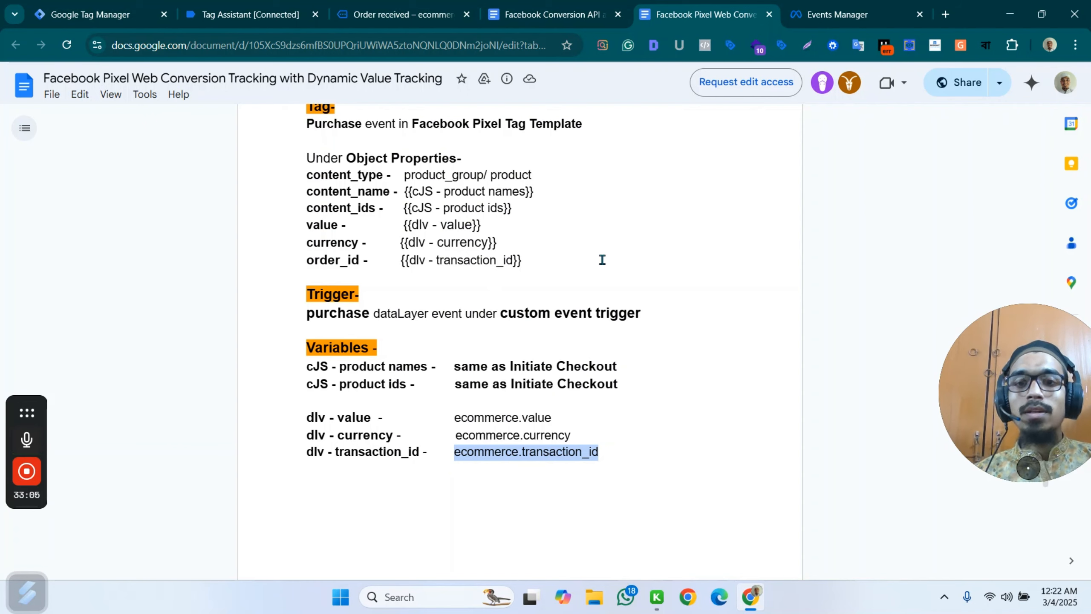
{"action": "scroll", "coordinate": [593, 262], "scroll_direction": "down", "scroll_amount": 3}
Create a Data Layer Variable for the order_id property's value, with ecommerce.transaction_id as its data layer variable name.
{"action": "left_click", "coordinate": [90, 14]}
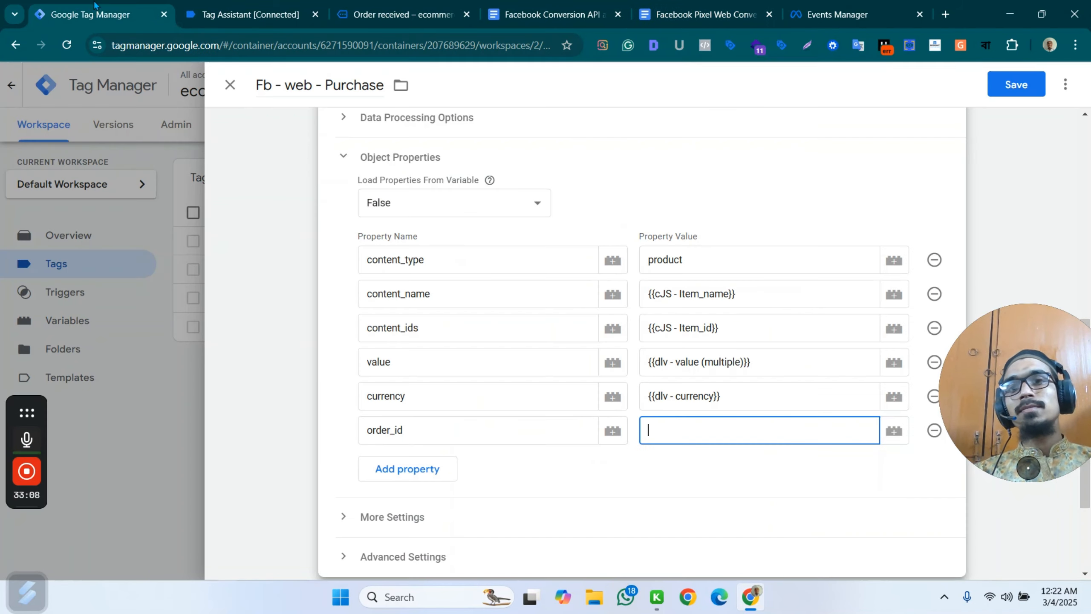
{"action": "left_click", "coordinate": [893, 430]}
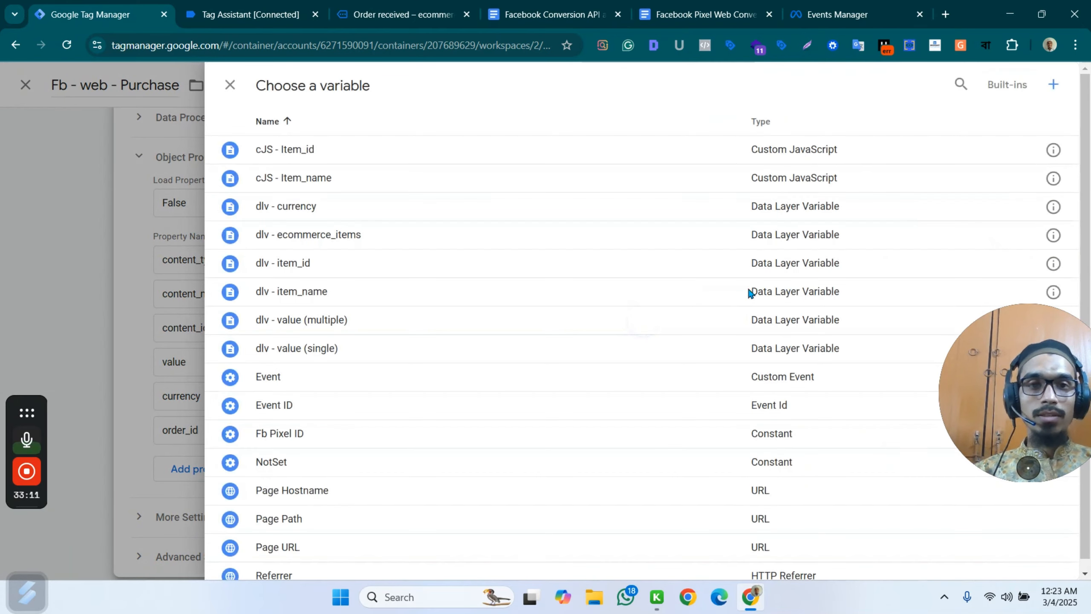
{"action": "left_click", "coordinate": [1047, 85]}
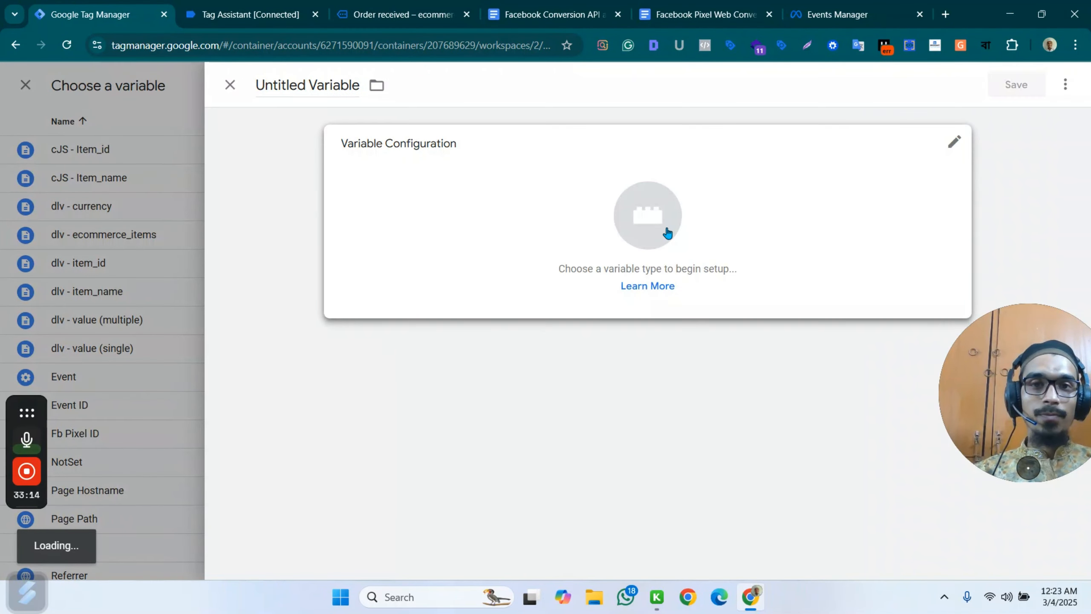
{"action": "left_click", "coordinate": [877, 210]}
{"action": "scroll", "coordinate": [802, 293], "scroll_direction": "down", "scroll_amount": 3}
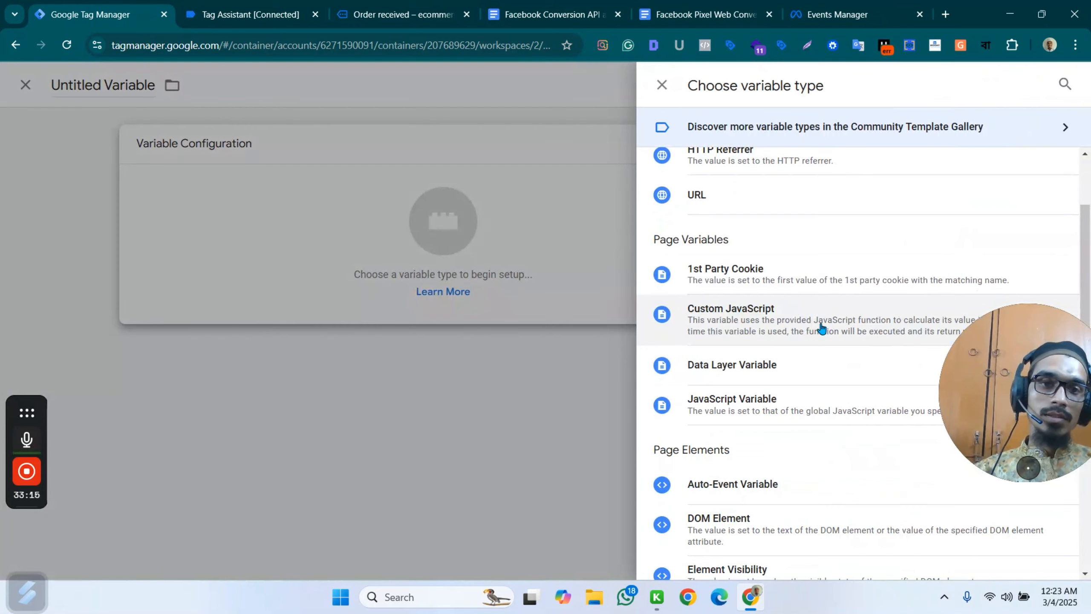
{"action": "left_click", "coordinate": [787, 364]}
{"action": "left_click", "coordinate": [402, 295]}
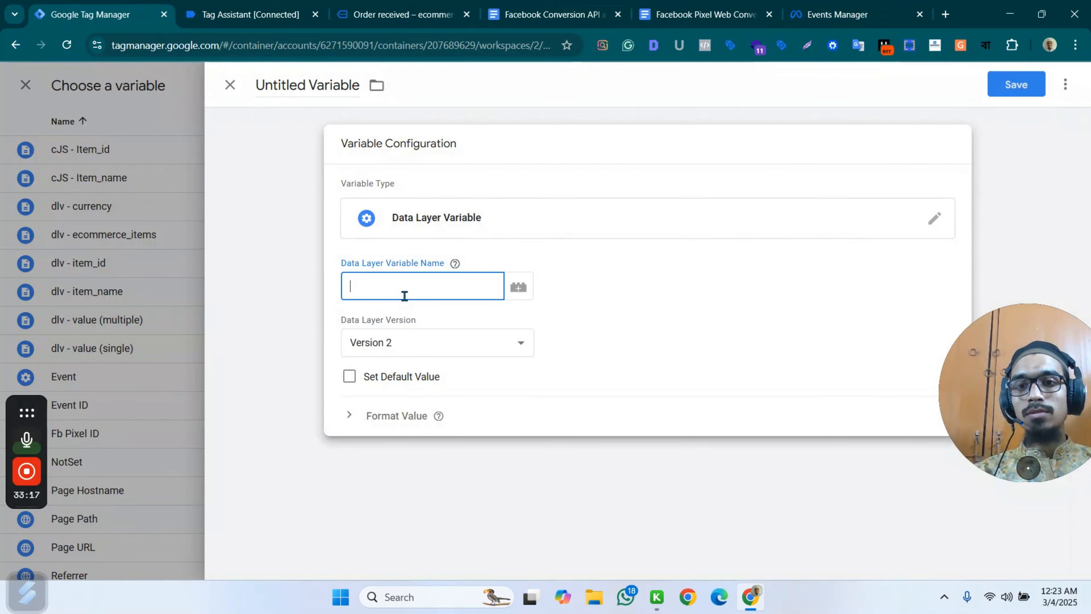
{"action": "key", "text": "ctrl+v"}
Name the new variable dlv - transaction_id and save it as the order_id property's value.
{"action": "triple_click", "coordinate": [312, 84]}
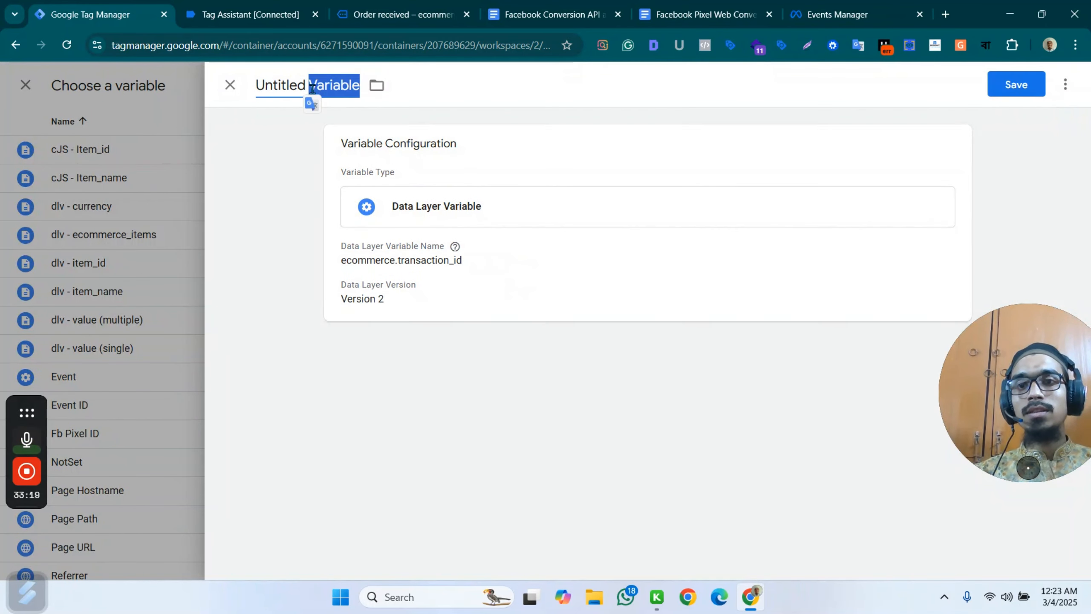
{"action": "type", "text": "dlv "}
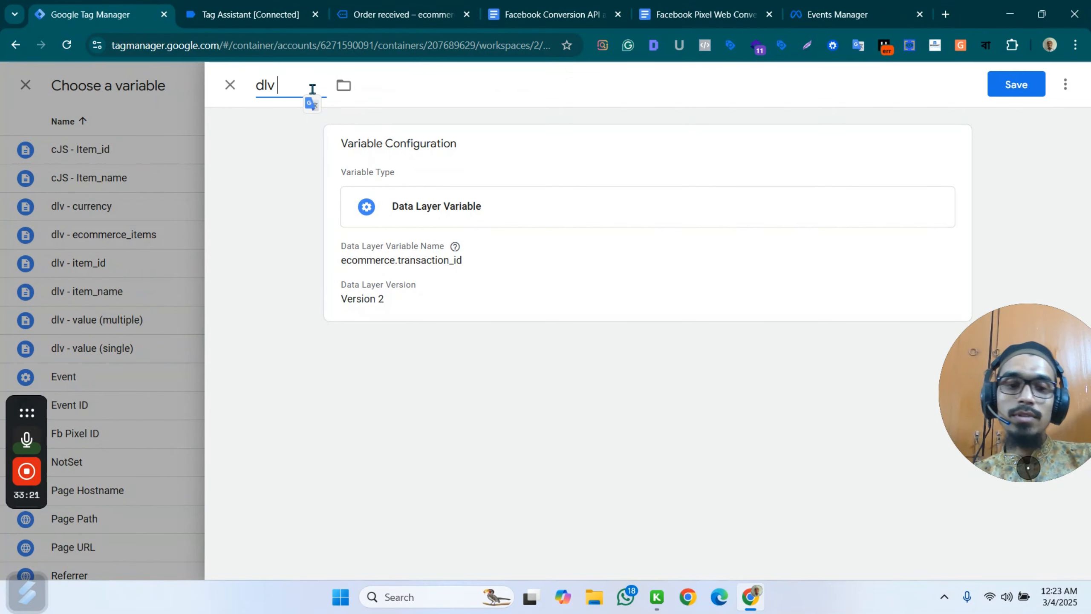
{"action": "type", "text": "- tran"}
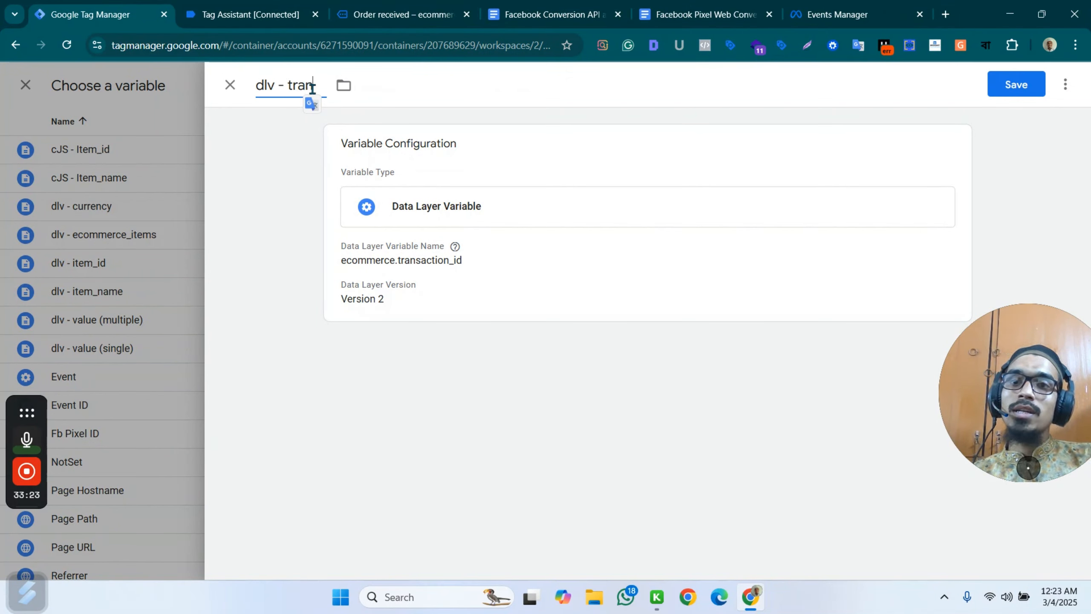
{"action": "type", "text": "sac"}
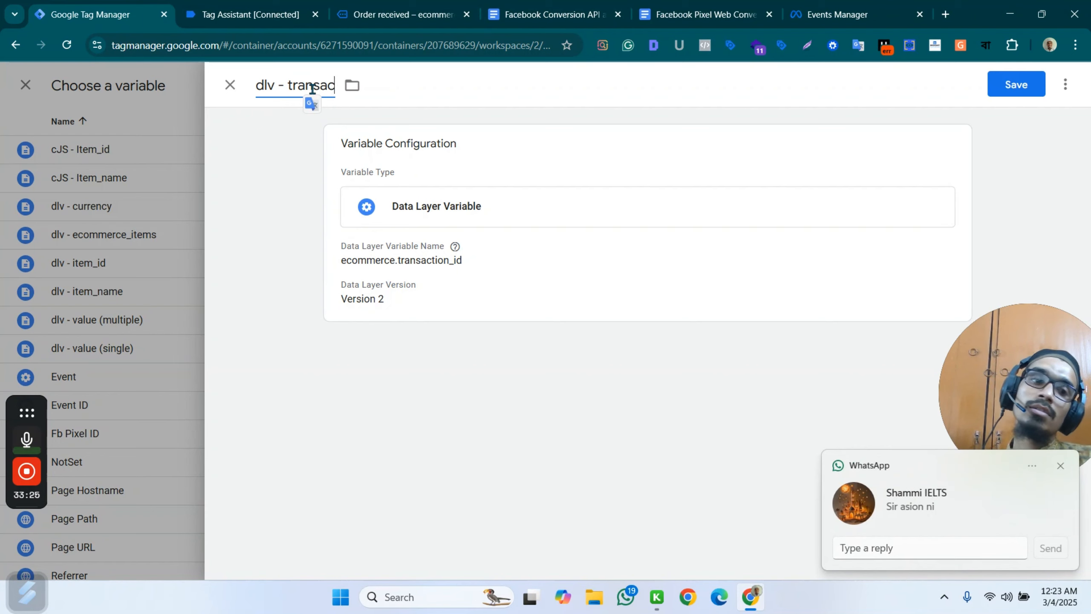
{"action": "type", "text": "tion id"}
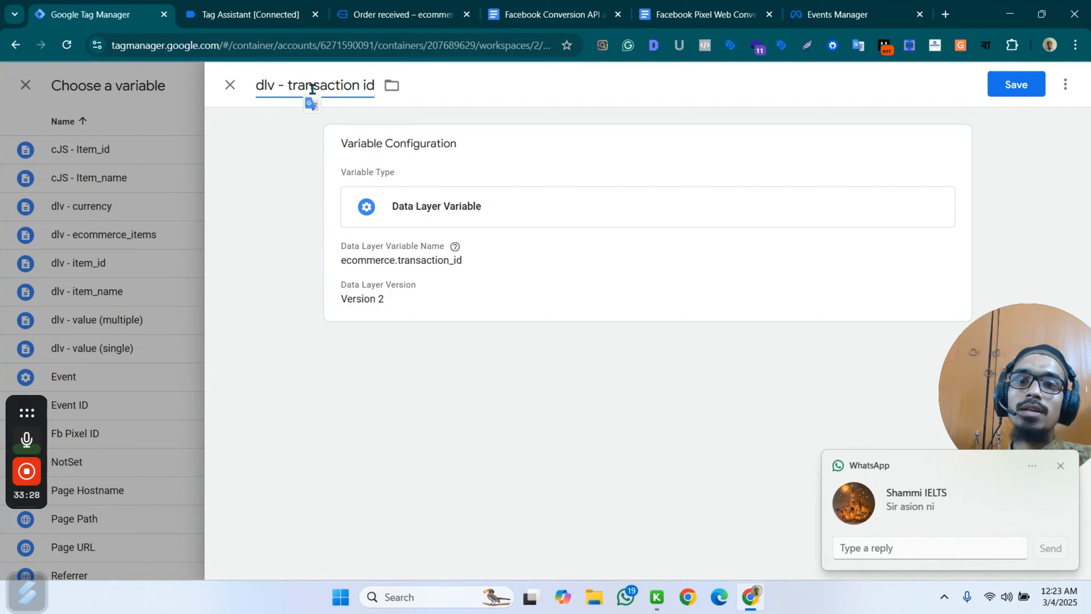
{"action": "key", "text": "BackSpace"}
{"action": "key", "text": "BackSpace"}
{"action": "key", "text": "BackSpace"}
{"action": "type", "text": "_id"}
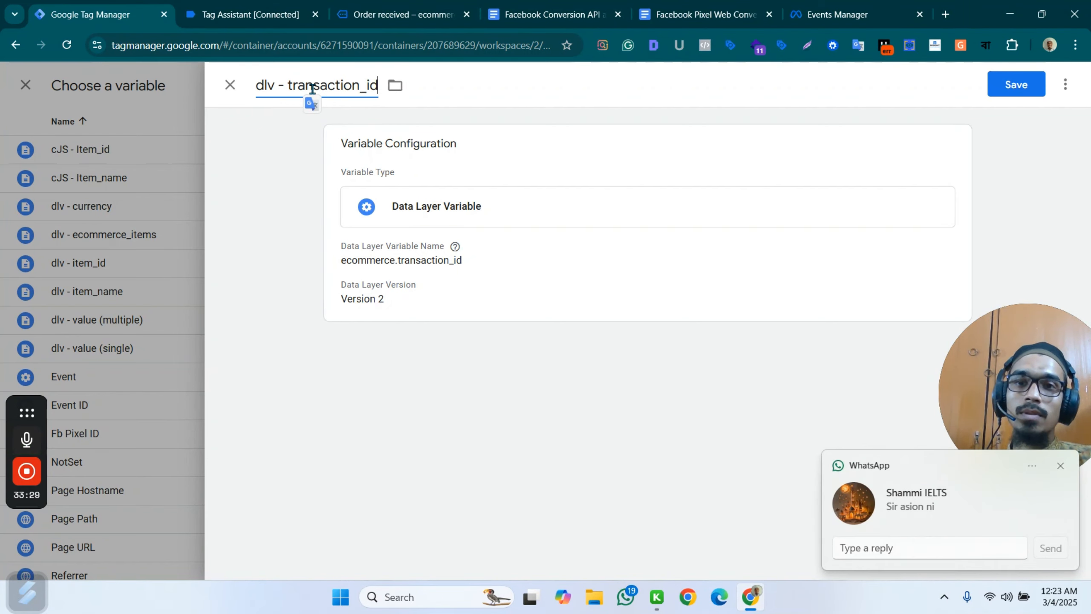
{"action": "left_click", "coordinate": [1001, 86]}
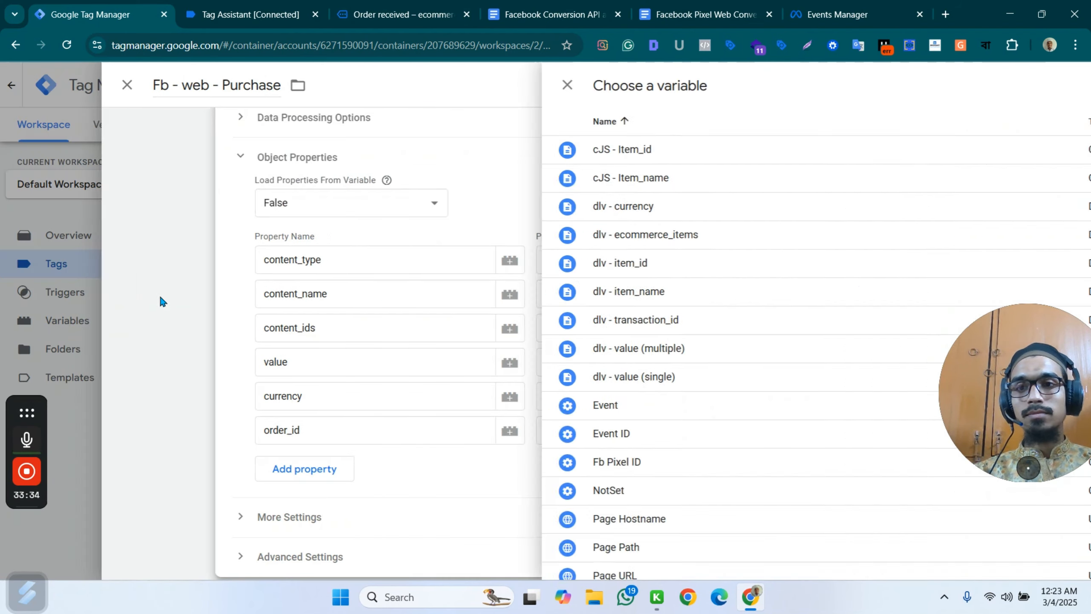
Remove the custom - begin_checkout firing trigger from the Purchase tag.
{"action": "scroll", "coordinate": [729, 352], "scroll_direction": "down", "scroll_amount": 1}
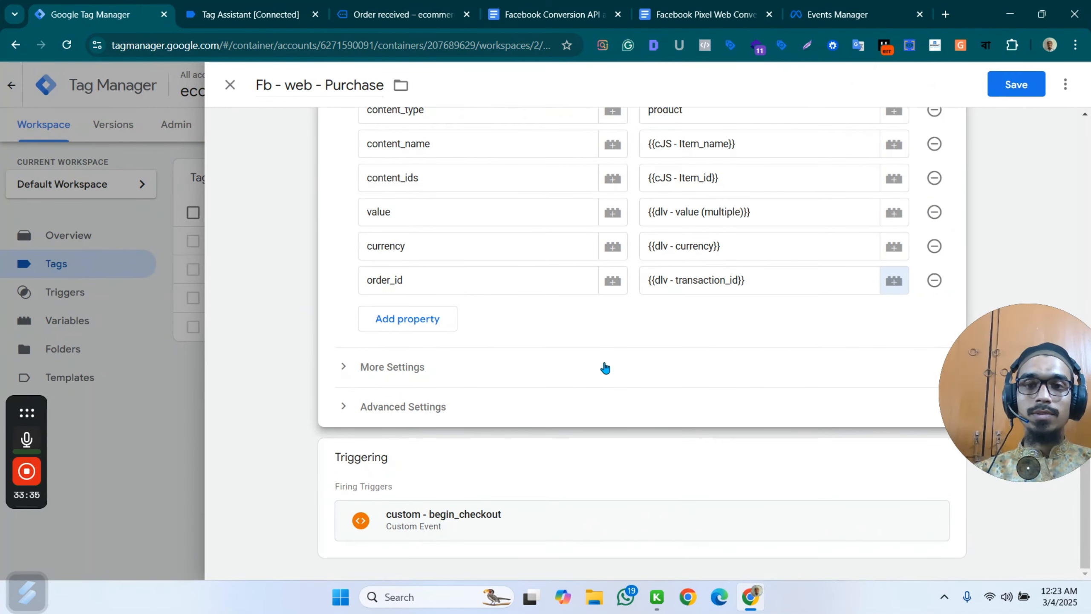
{"action": "left_click", "coordinate": [859, 499]}
{"action": "left_click", "coordinate": [929, 489]}
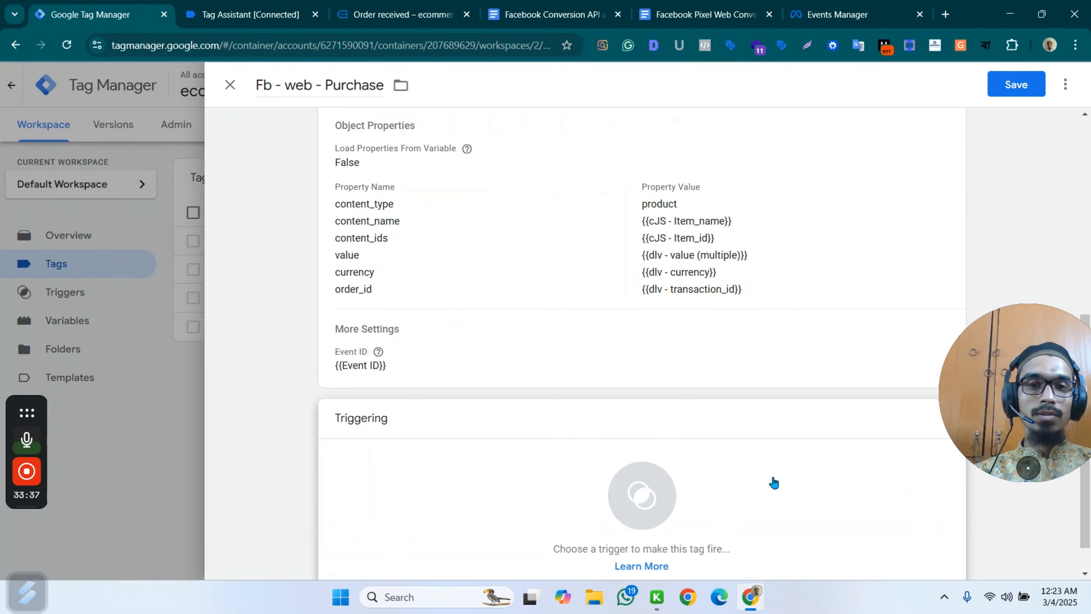
Start a new trigger of type Custom Event for the Purchase tag.
{"action": "left_click", "coordinate": [627, 473]}
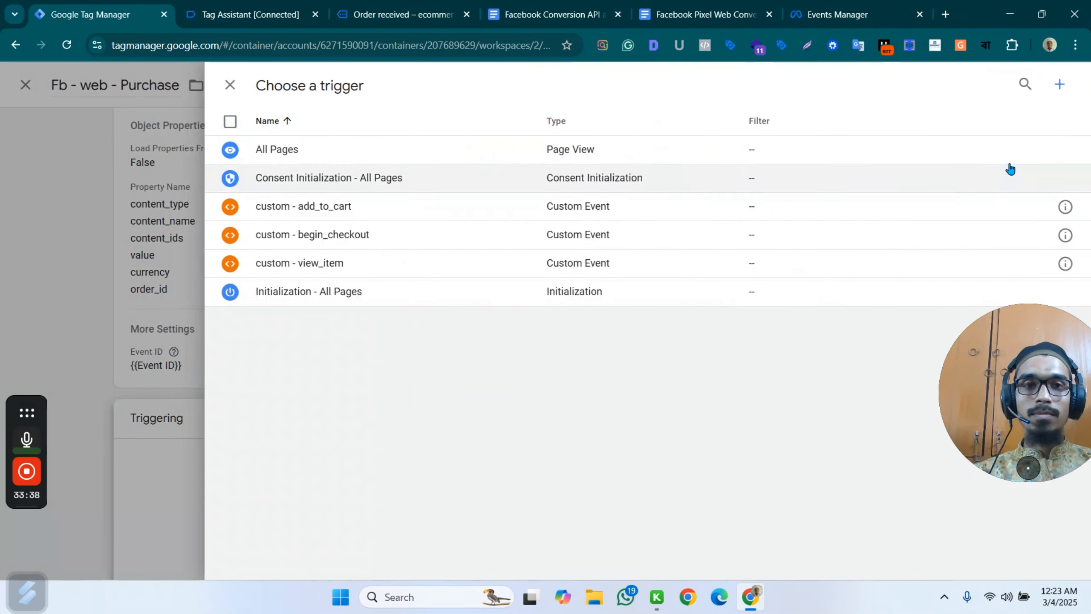
{"action": "left_click", "coordinate": [1059, 85]}
{"action": "left_click", "coordinate": [778, 206]}
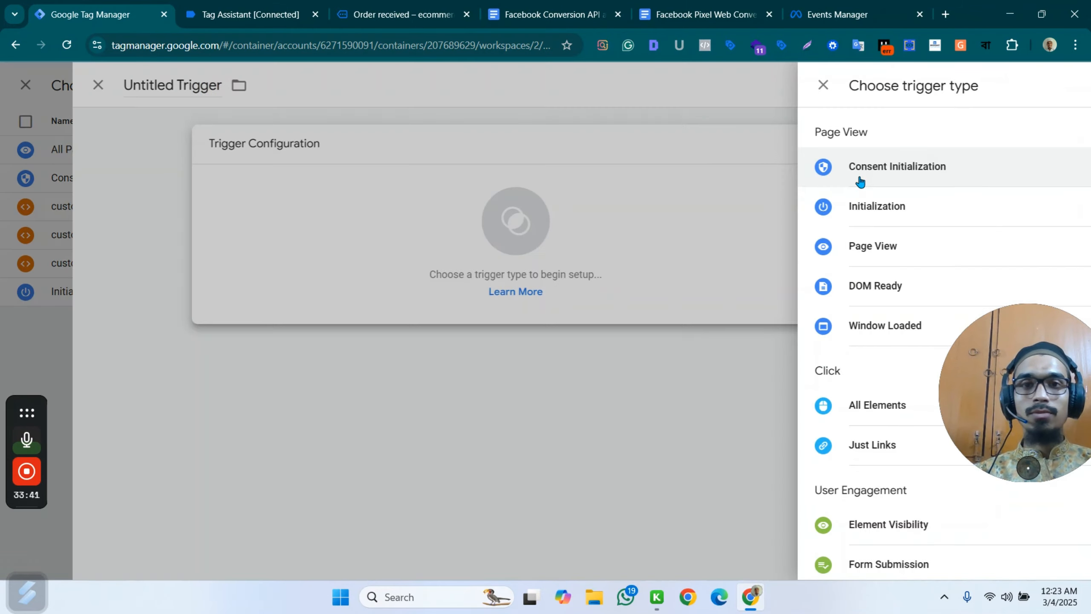
{"action": "scroll", "coordinate": [716, 406], "scroll_direction": "down", "scroll_amount": 6}
{"action": "left_click", "coordinate": [716, 406]}
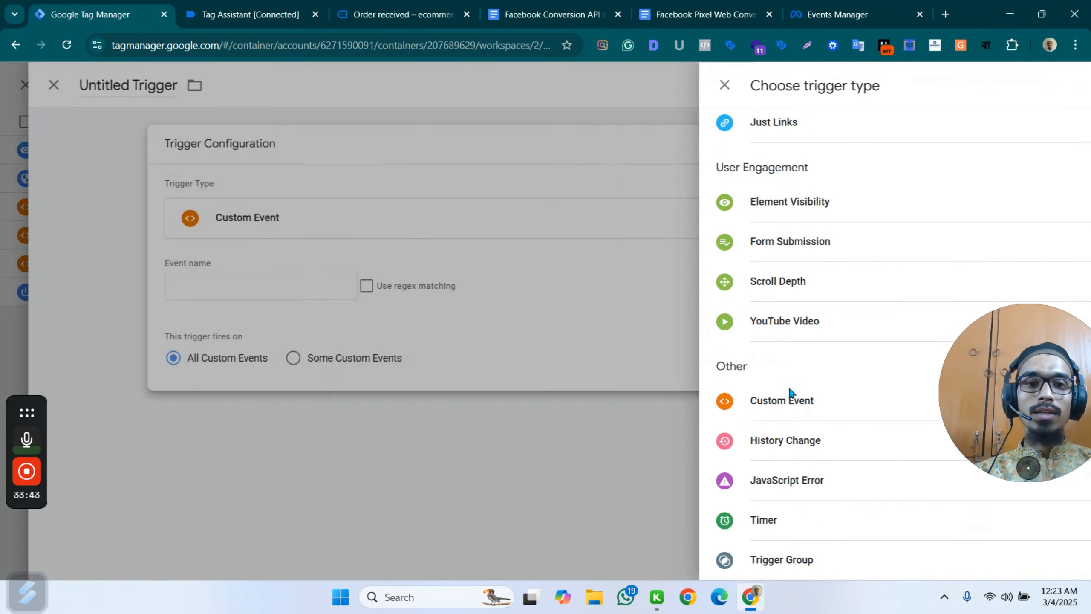
Copy the event name purchase from the purchase event's data layer in Tag Assistant and enter it as the trigger's event name.
{"action": "left_click", "coordinate": [406, 285]}
{"action": "left_click", "coordinate": [247, 6]}
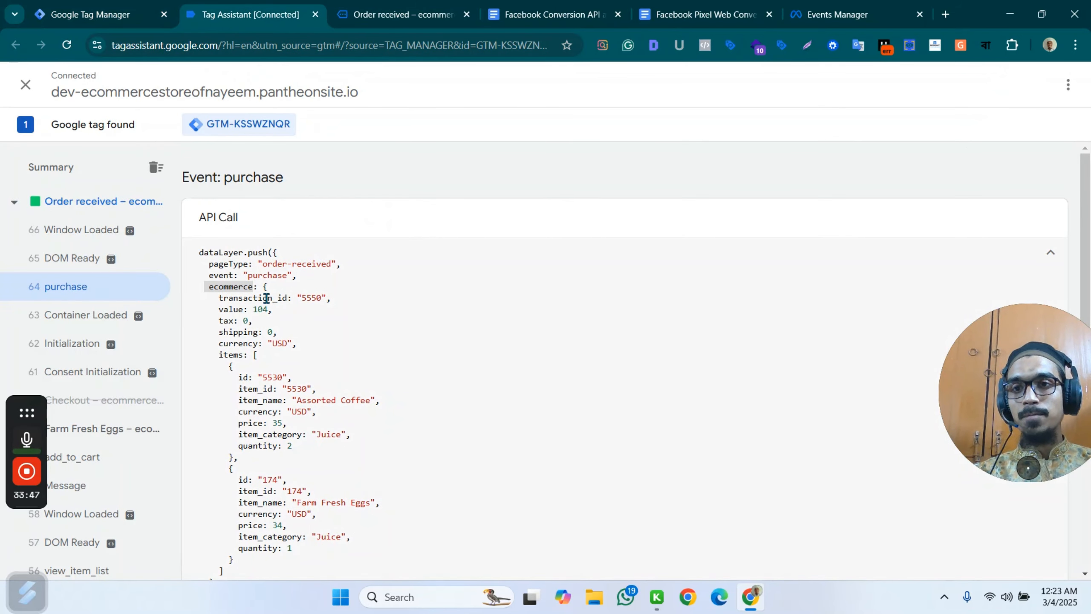
{"action": "double_click", "coordinate": [261, 275]}
{"action": "key", "text": "ctrl+c"}
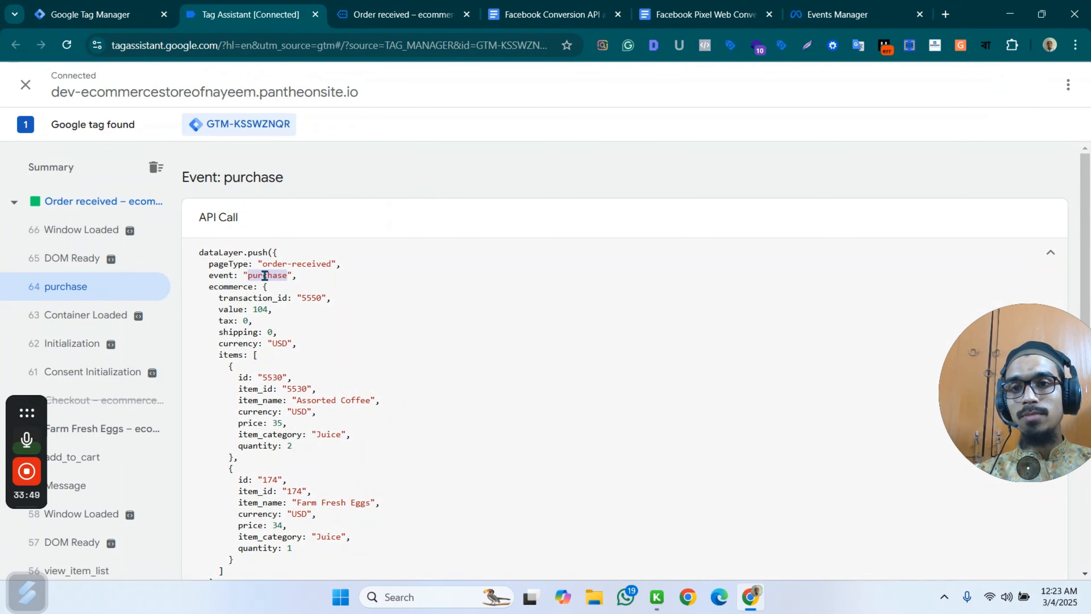
{"action": "left_click", "coordinate": [453, 8]}
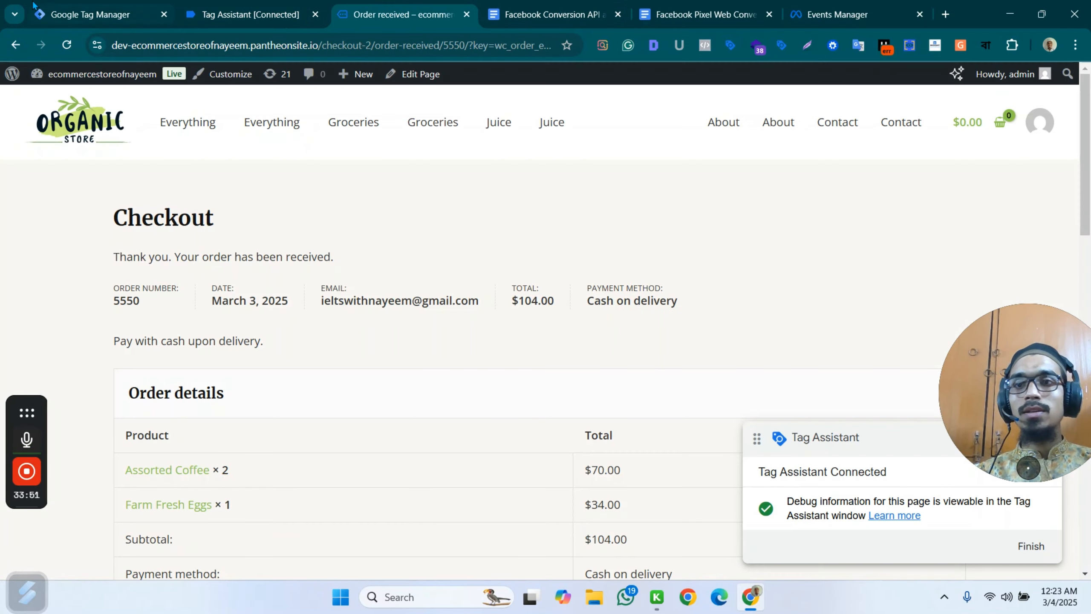
{"action": "left_click", "coordinate": [91, 14]}
{"action": "key", "text": "ctrl+v"}
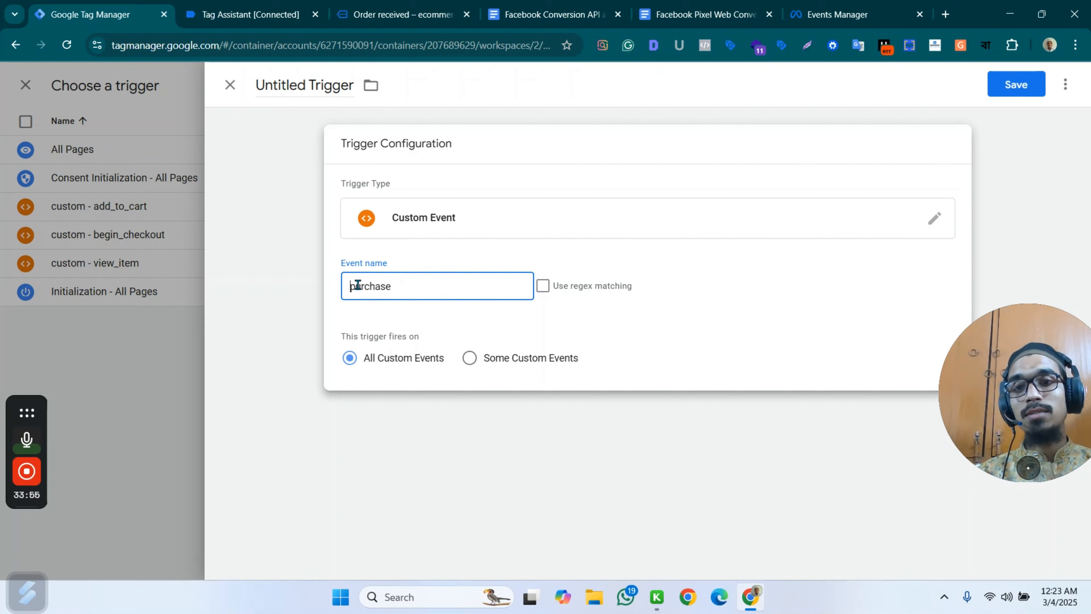
Name the trigger custom - purchase and save it as the Purchase tag's firing trigger.
{"action": "left_click", "coordinate": [306, 85]}
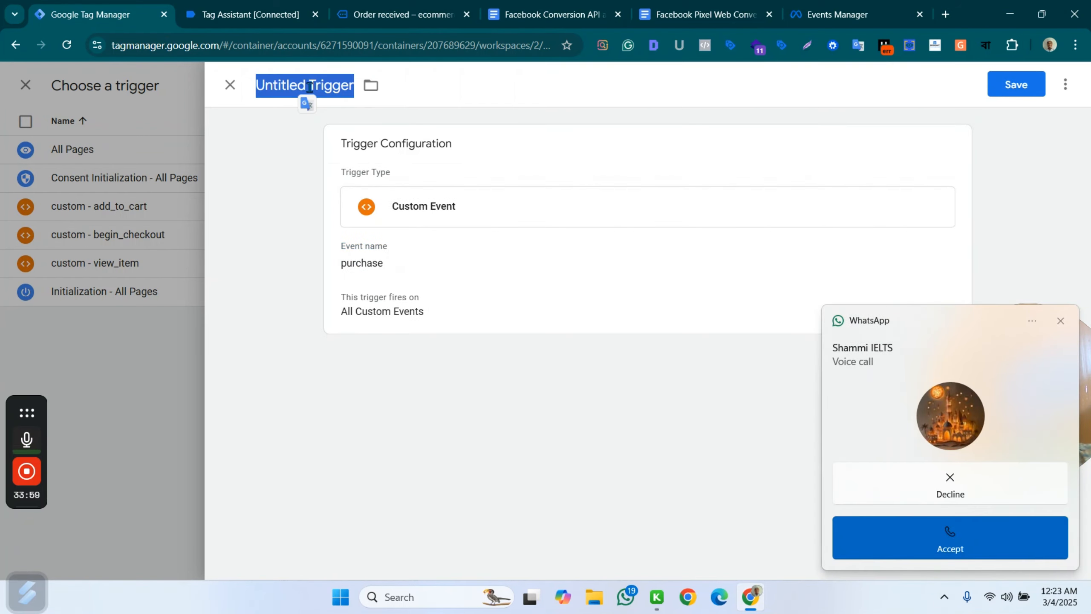
{"action": "type", "text": "custom"}
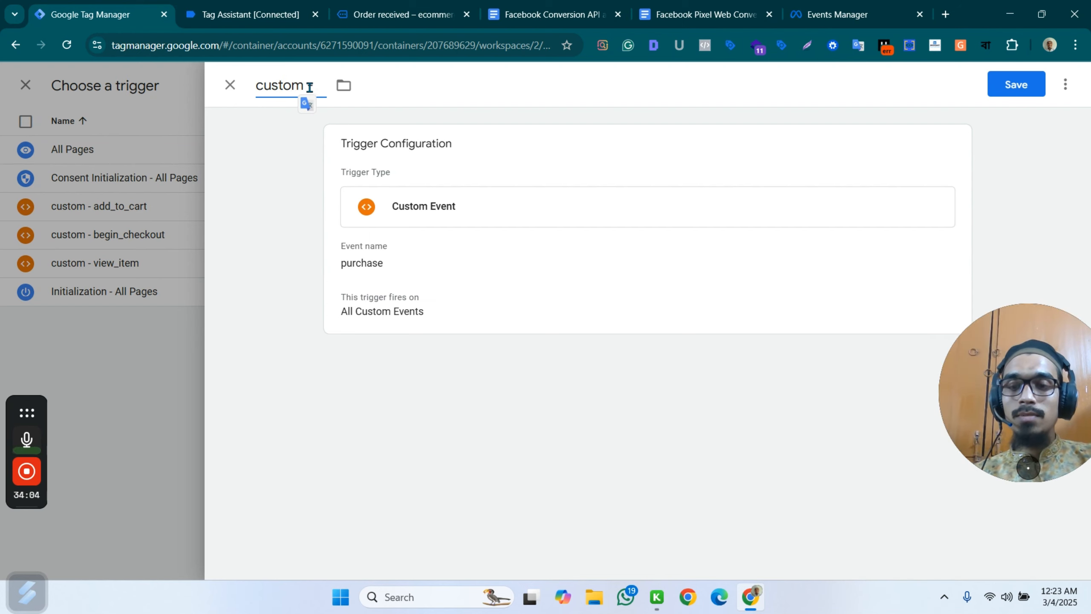
{"action": "type", "text": " -"}
{"action": "key", "text": "ctrl+v"}
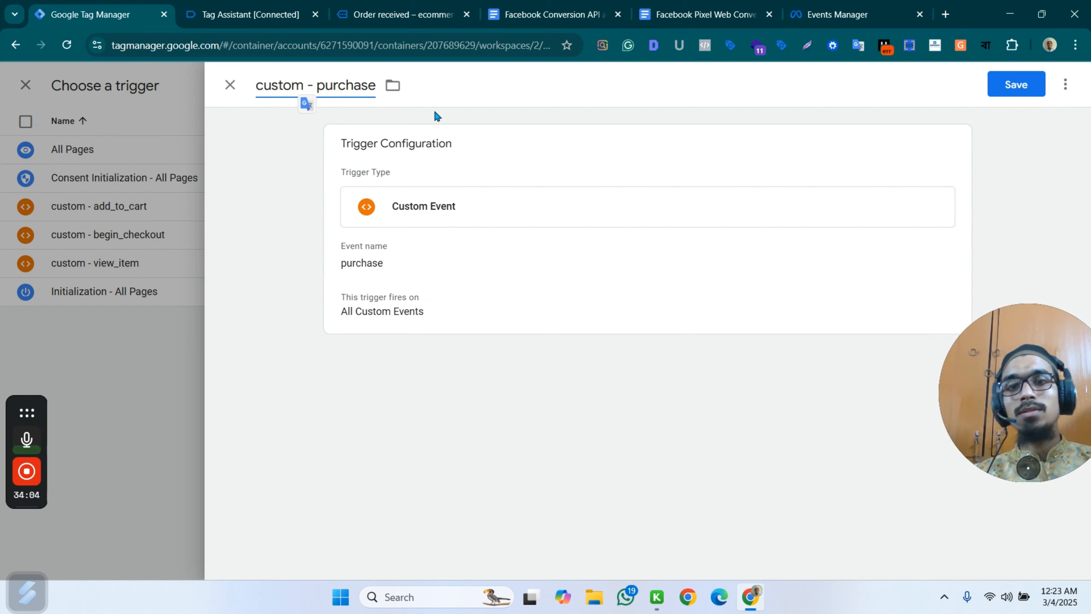
{"action": "left_click", "coordinate": [1031, 86]}
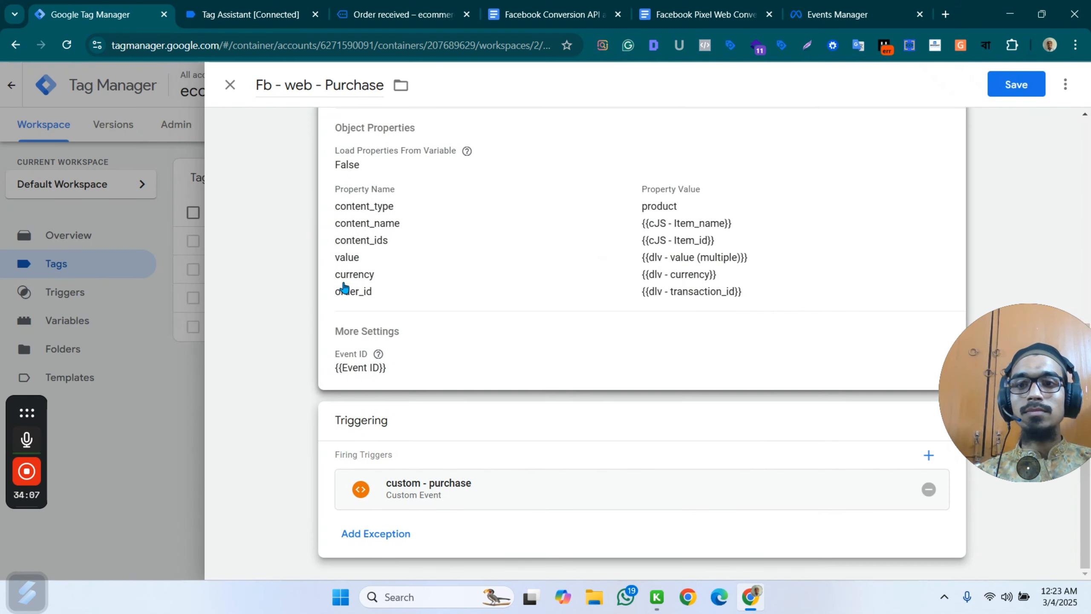
Save the Fb - web - Purchase tag, keeping its unsaved changes.
{"action": "left_click", "coordinate": [122, 408]}
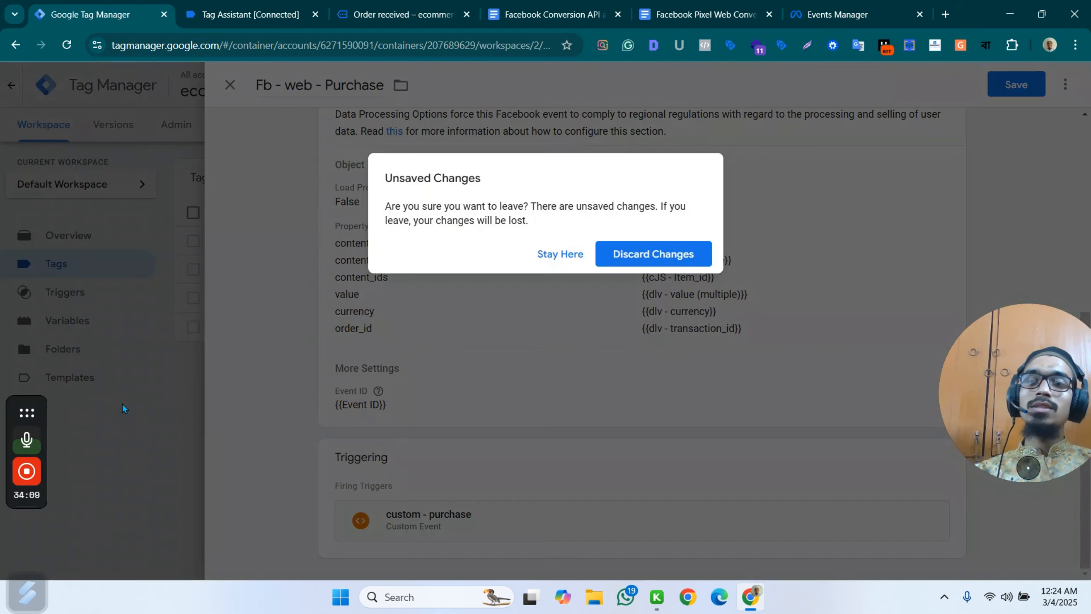
{"action": "left_click", "coordinate": [562, 254]}
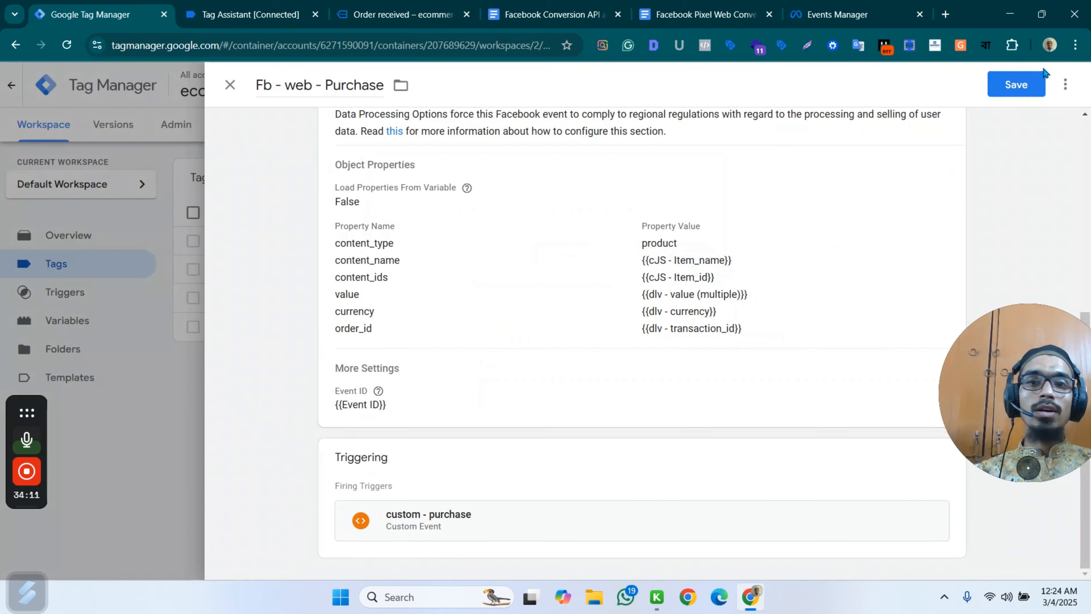
{"action": "left_click", "coordinate": [1019, 85]}
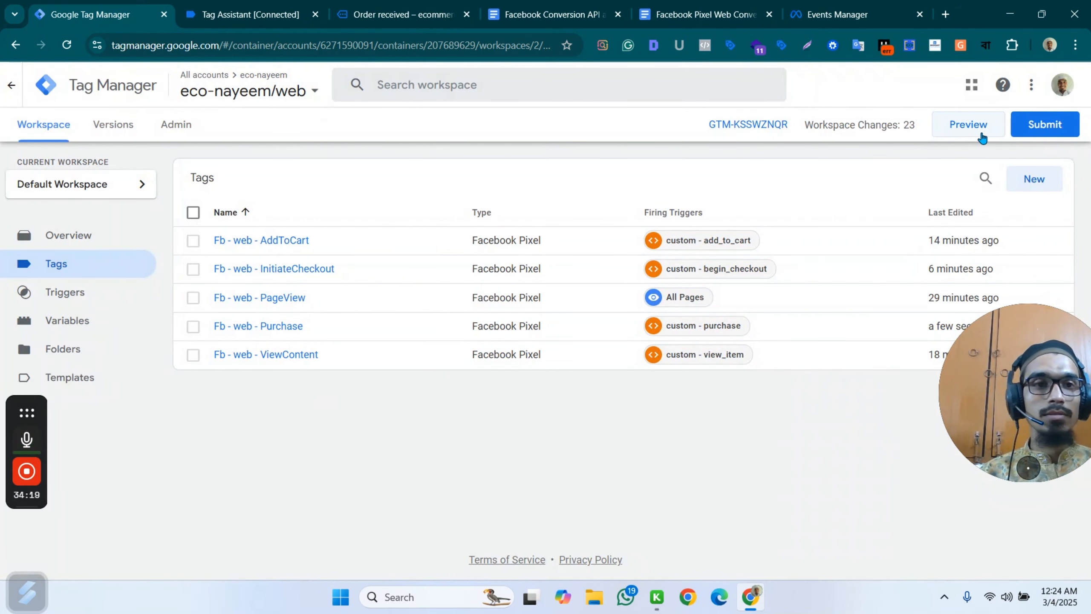
Publish the workspace changes as a new container version without a name or description, and return to the workspace.
{"action": "left_click", "coordinate": [1044, 125]}
{"action": "left_click", "coordinate": [1036, 88]}
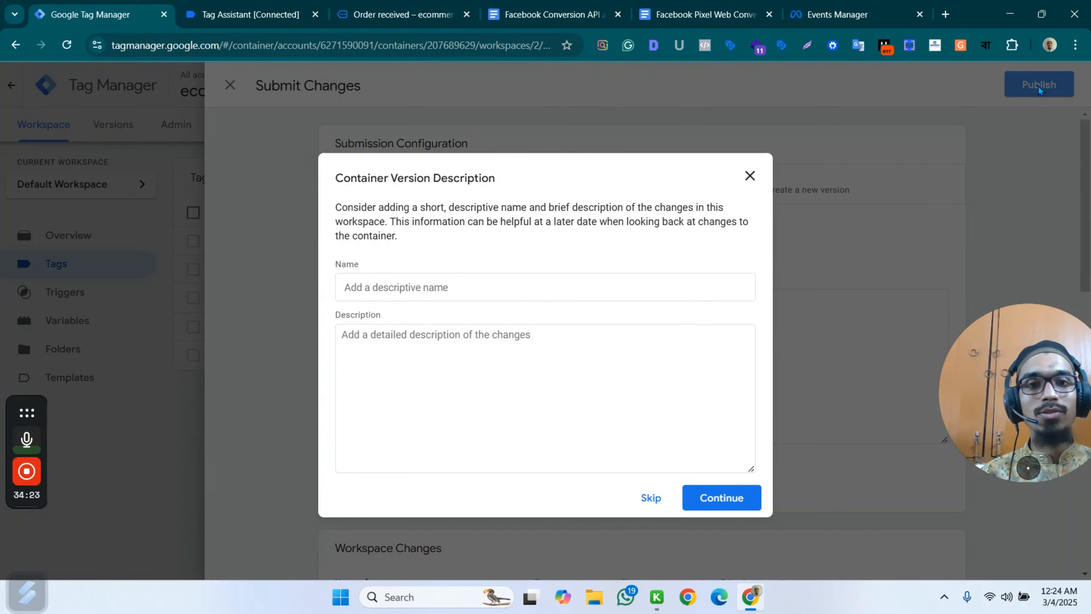
{"action": "left_click", "coordinate": [725, 501]}
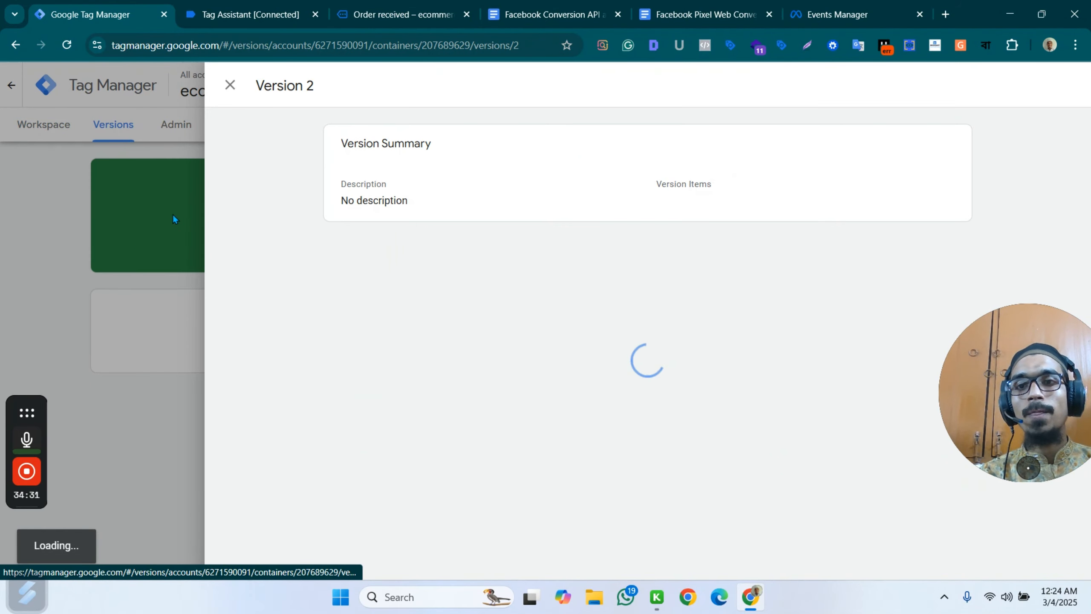
{"action": "left_click", "coordinate": [148, 240]}
{"action": "left_click", "coordinate": [25, 129]}
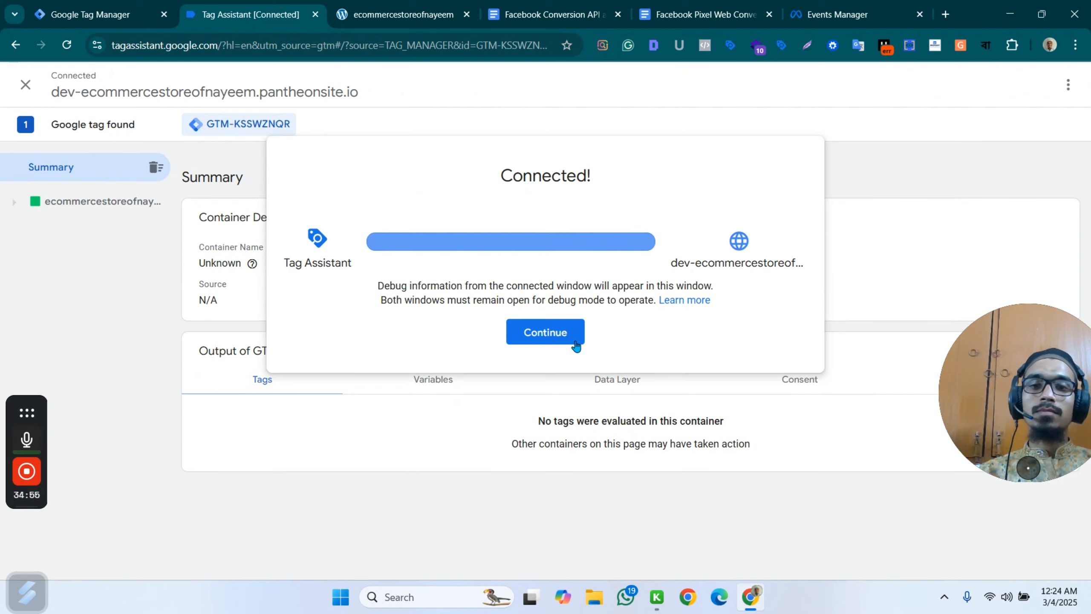
Open the Assorted Coffee product page in the connected store preview and check in Tag Assistant which Facebook tags fired.
{"action": "left_click", "coordinate": [549, 334]}
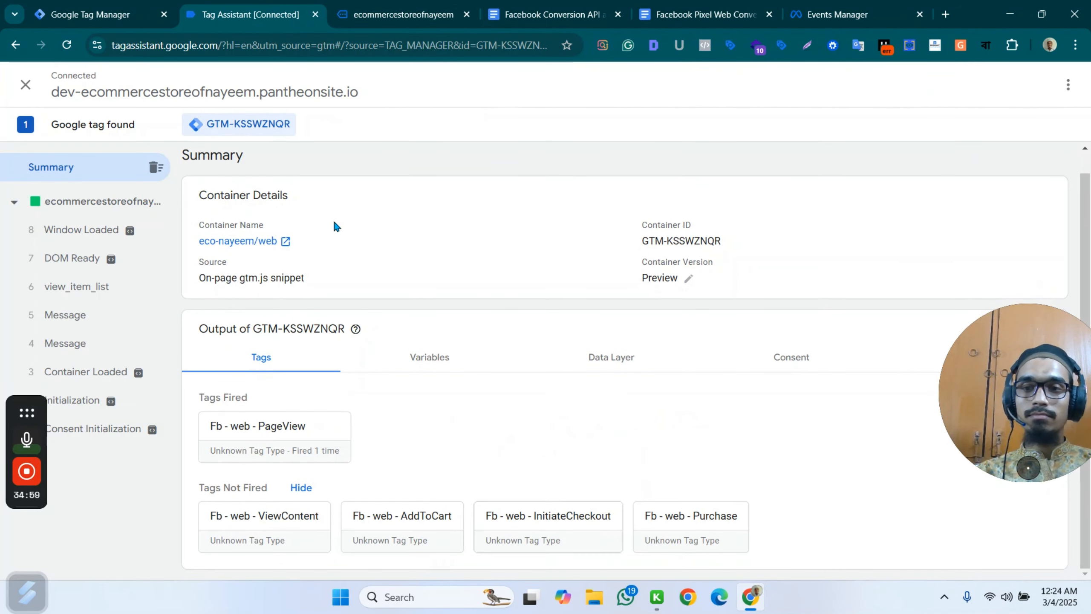
{"action": "left_click", "coordinate": [399, 14]}
{"action": "scroll", "coordinate": [670, 383], "scroll_direction": "down", "scroll_amount": 10}
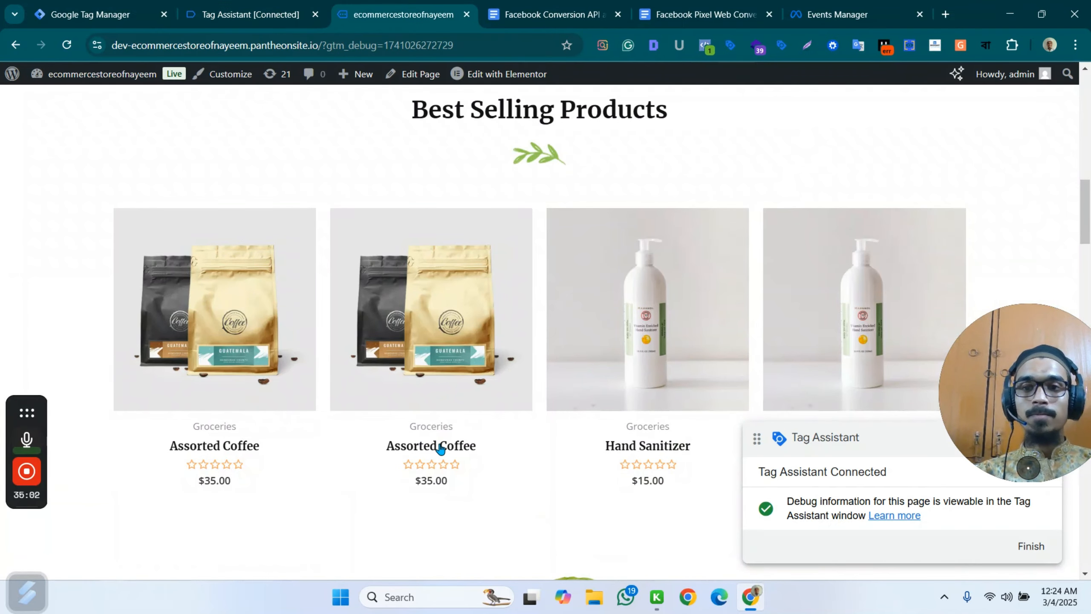
{"action": "left_click", "coordinate": [443, 446]}
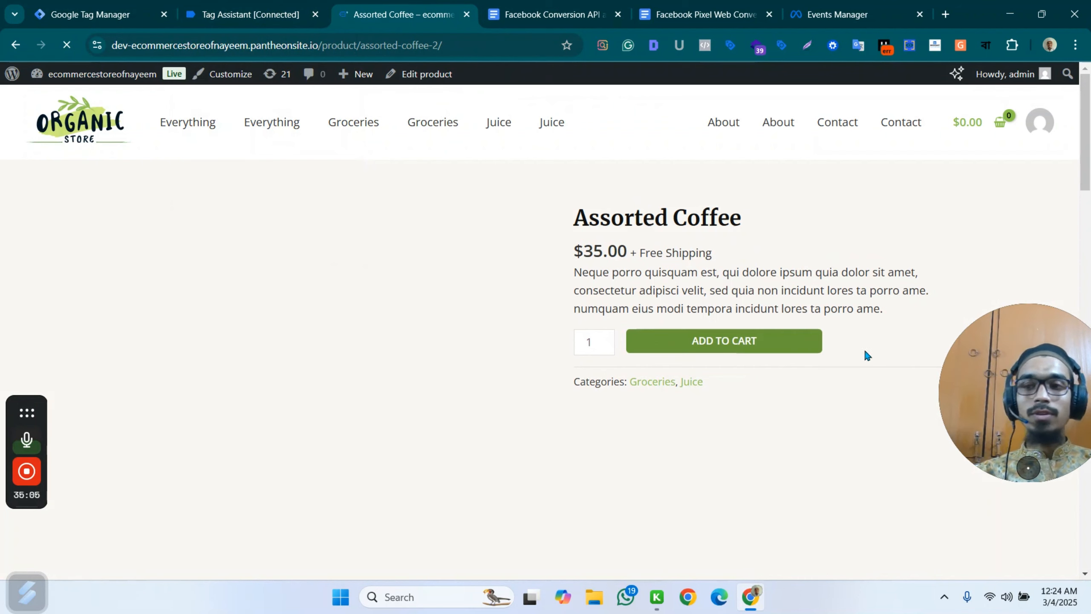
{"action": "left_click", "coordinate": [248, 14]}
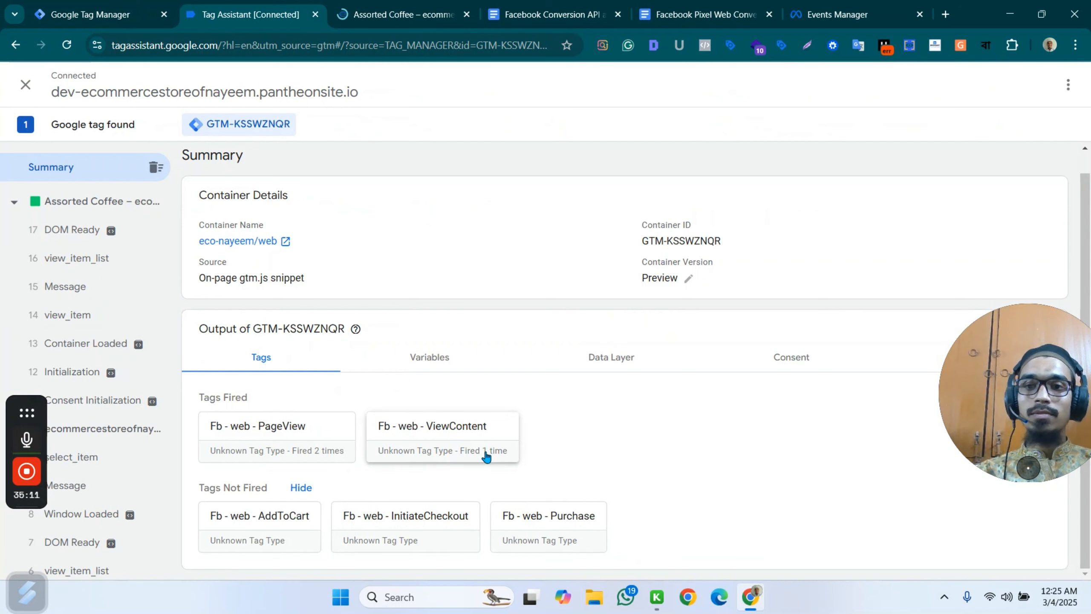
Add one Assorted Coffee to the cart in the store preview and check in Tag Assistant which Facebook tags fired.
{"action": "left_click", "coordinate": [398, 10]}
{"action": "scroll", "coordinate": [696, 266], "scroll_direction": "down", "scroll_amount": 1}
{"action": "left_click", "coordinate": [731, 275]}
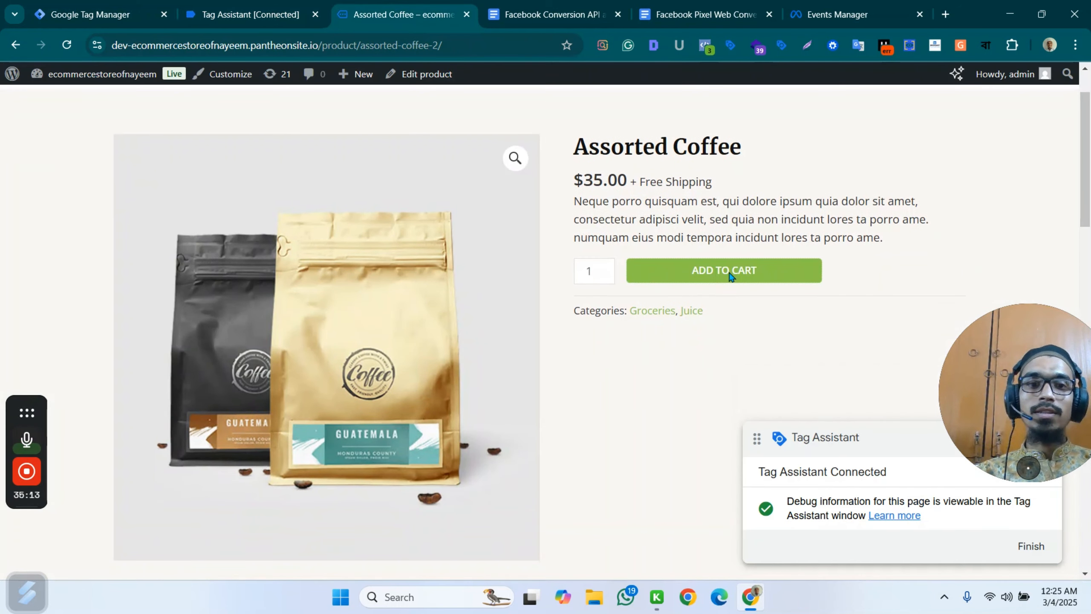
{"action": "left_click", "coordinate": [257, 12]}
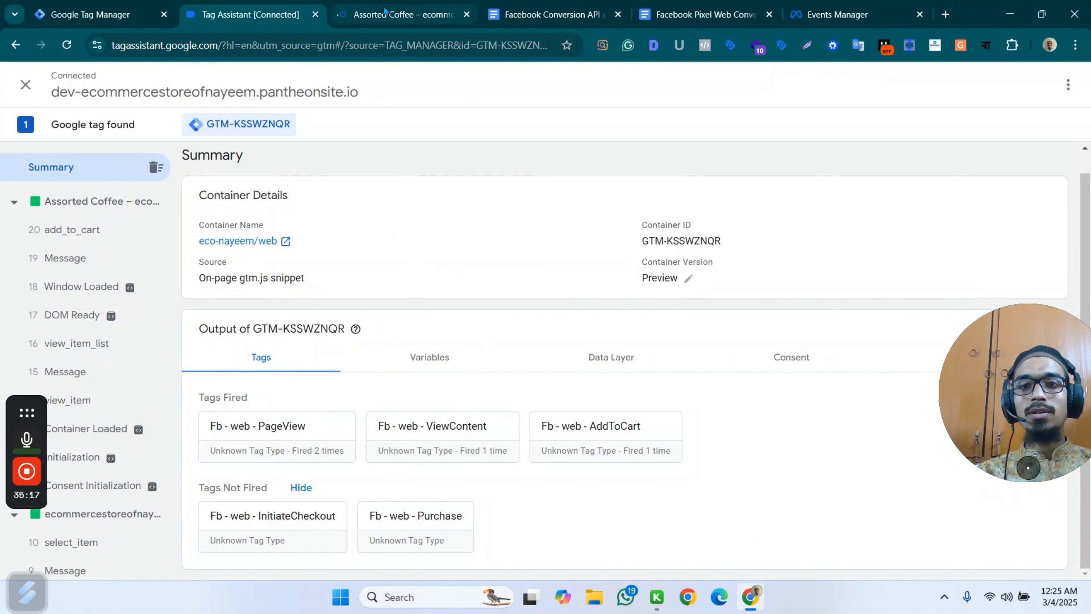
Inspect the pixel events on the reloaded Assorted Coffee product page with Meta Pixel Helper.
{"action": "left_click", "coordinate": [460, 9]}
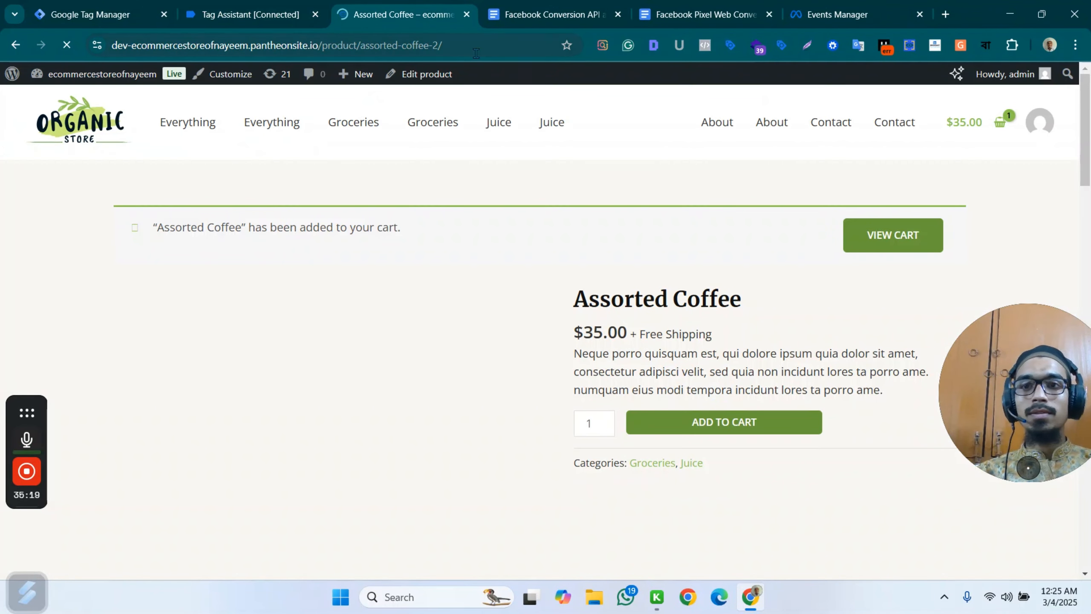
{"action": "left_click", "coordinate": [708, 46]}
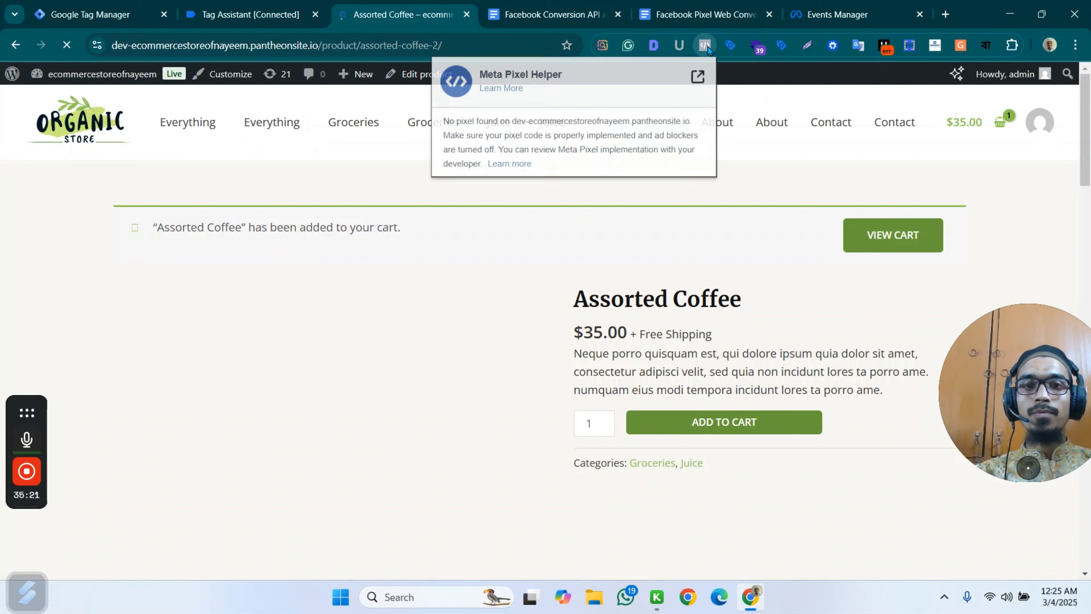
{"action": "left_click", "coordinate": [403, 19]}
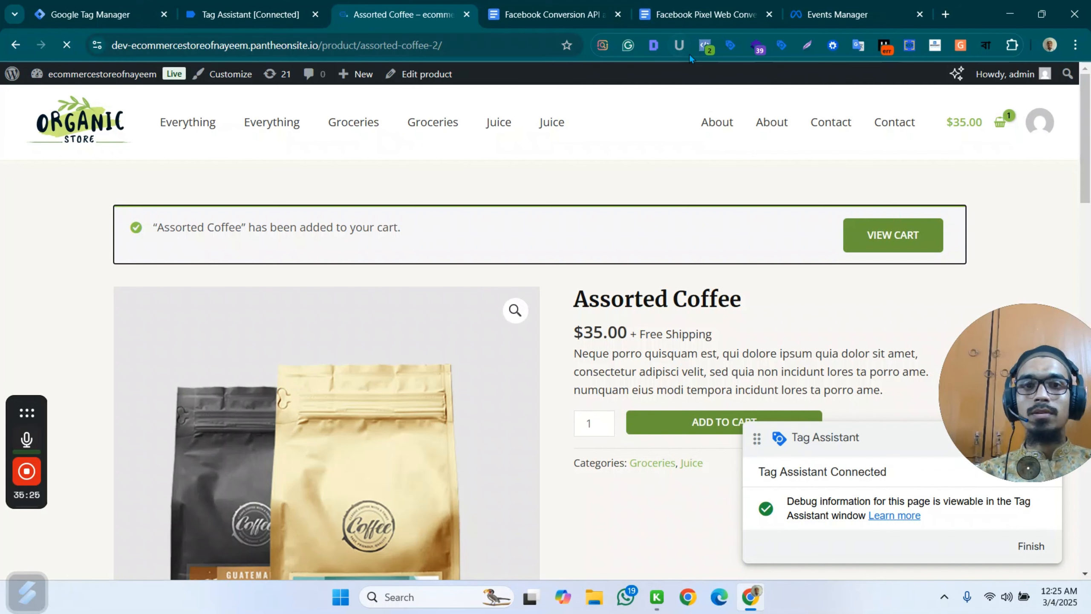
{"action": "left_click", "coordinate": [708, 46]}
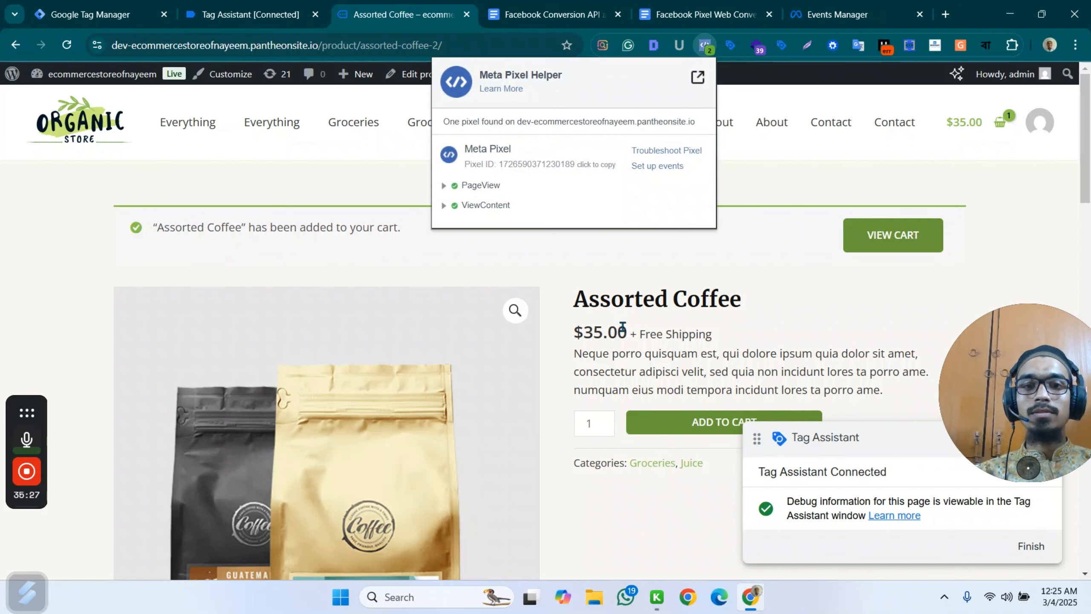
Proceed from the shopping cart to checkout and inspect the checkout page's events in Meta Pixel Helper.
{"action": "left_click", "coordinate": [1001, 122]}
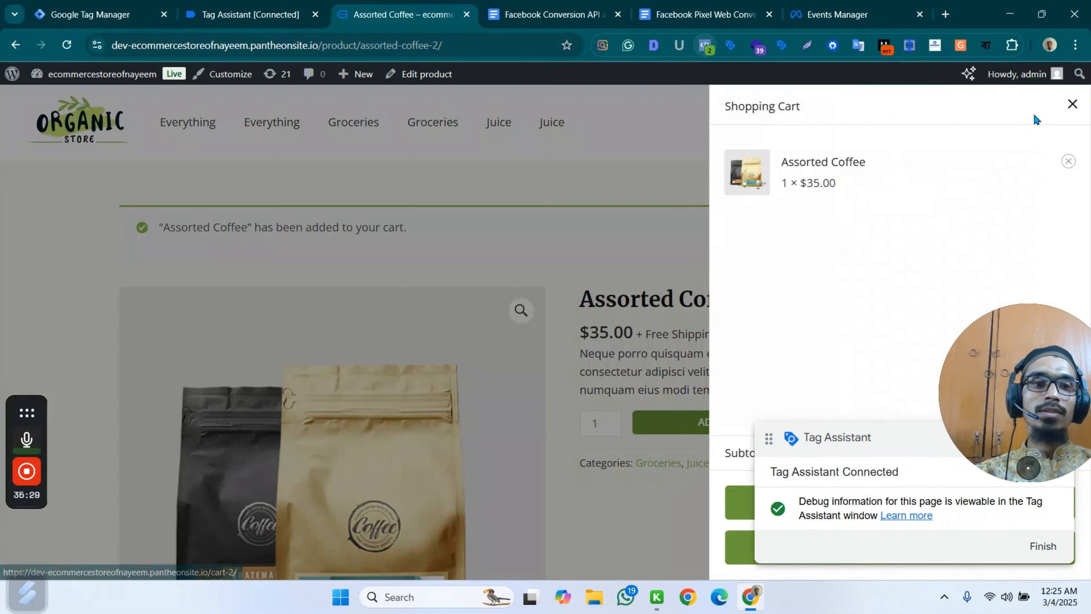
{"action": "left_click_drag", "start_coordinate": [884, 478], "coordinate": [847, 305]}
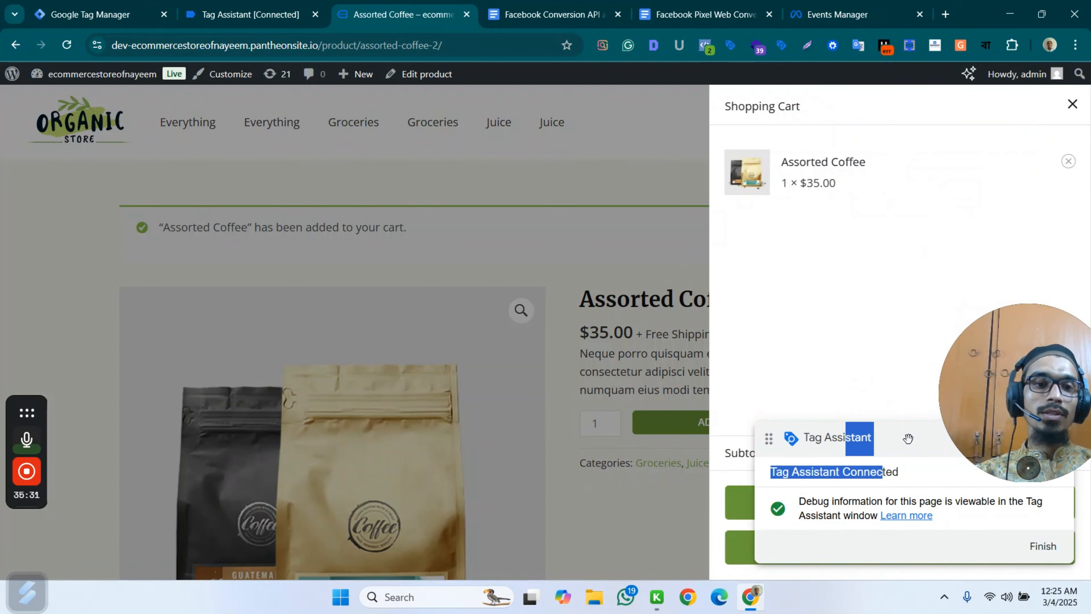
{"action": "left_click_drag", "start_coordinate": [908, 438], "coordinate": [894, 176]}
{"action": "left_click", "coordinate": [894, 548]}
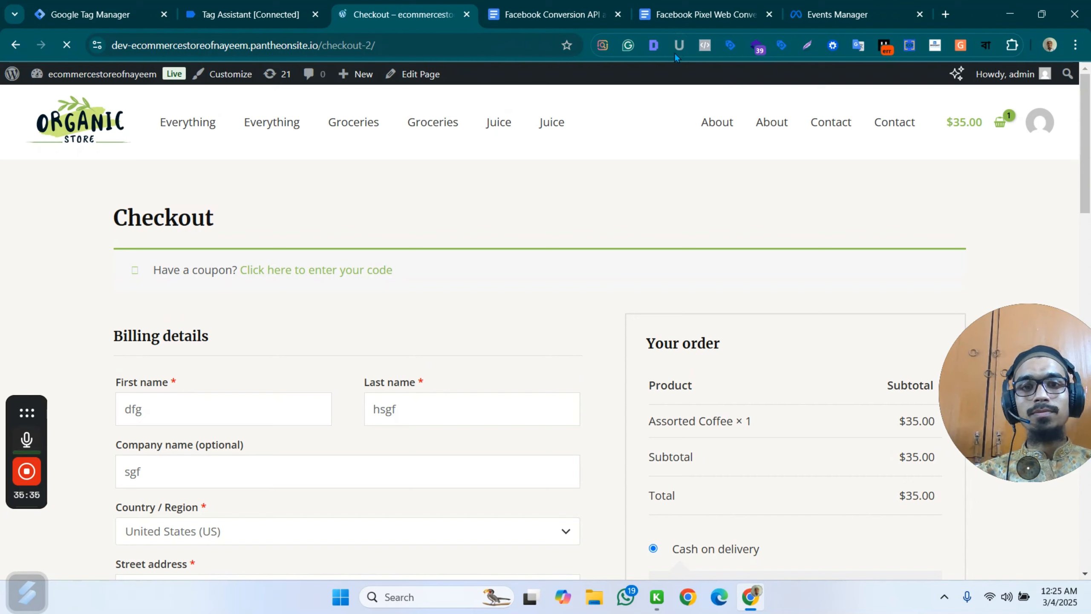
{"action": "left_click", "coordinate": [705, 46]}
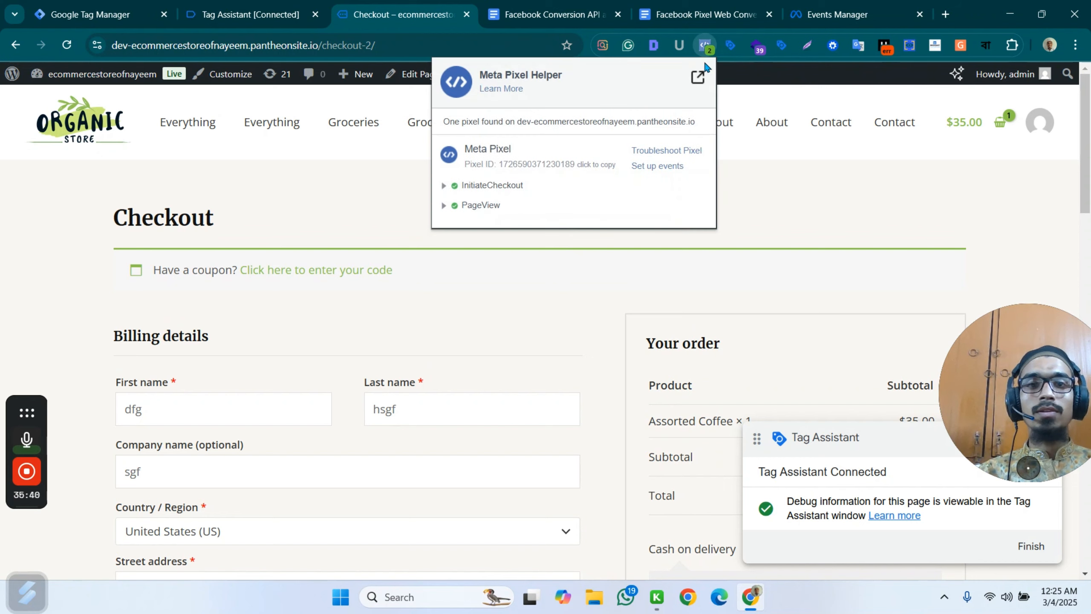
Place the cash on delivery order and check the fired events in Tag Assistant and Meta Pixel Helper.
{"action": "left_click", "coordinate": [858, 202]}
{"action": "scroll", "coordinate": [795, 271], "scroll_direction": "down", "scroll_amount": 8}
{"action": "left_click", "coordinate": [731, 293]}
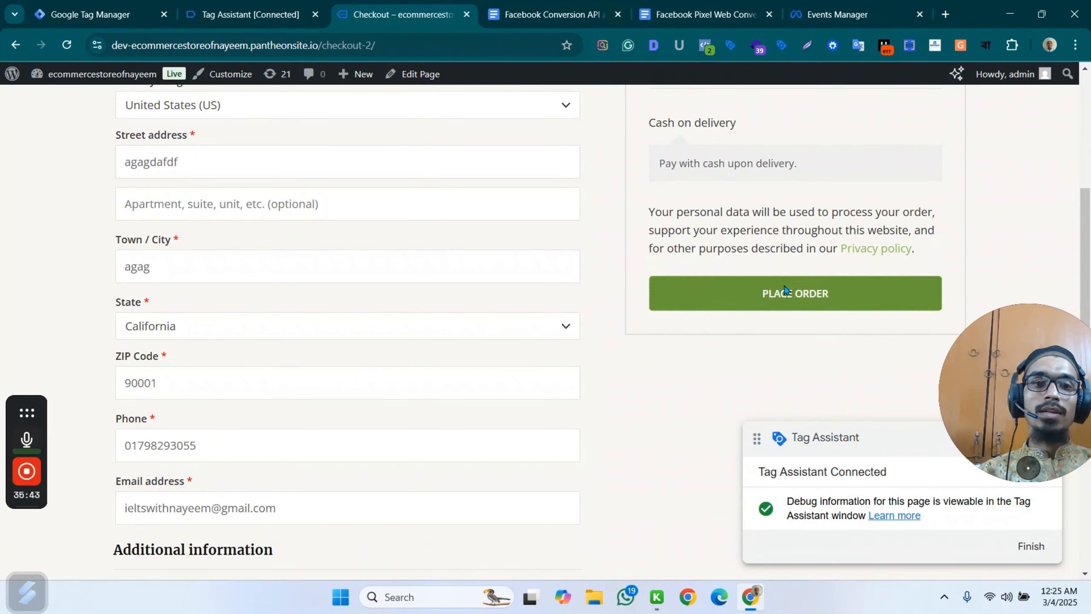
{"action": "left_click", "coordinate": [323, 9]}
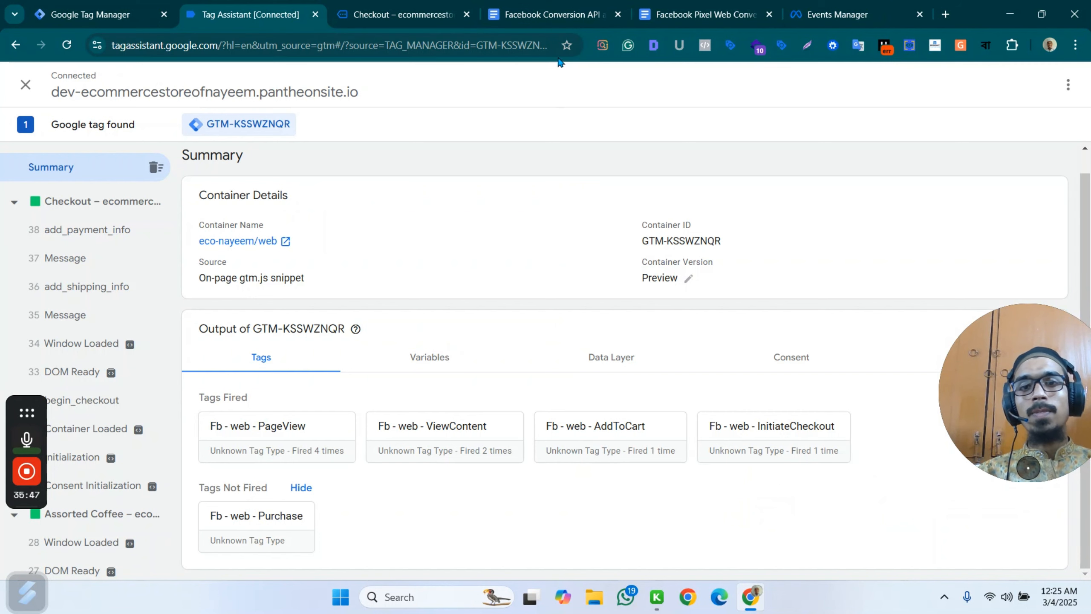
{"action": "left_click", "coordinate": [401, 14]}
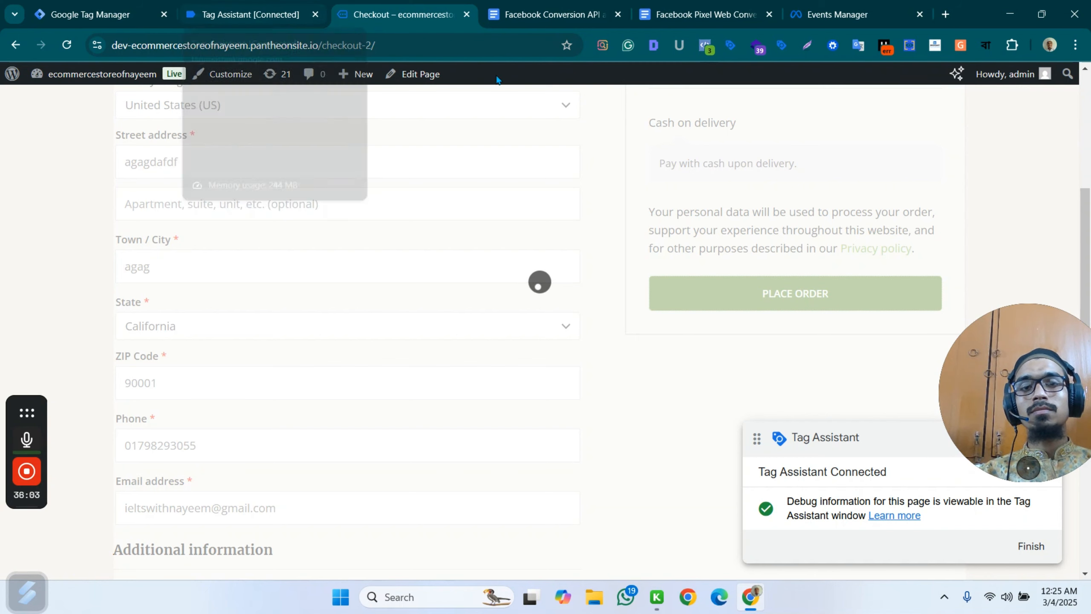
{"action": "left_click", "coordinate": [708, 47]}
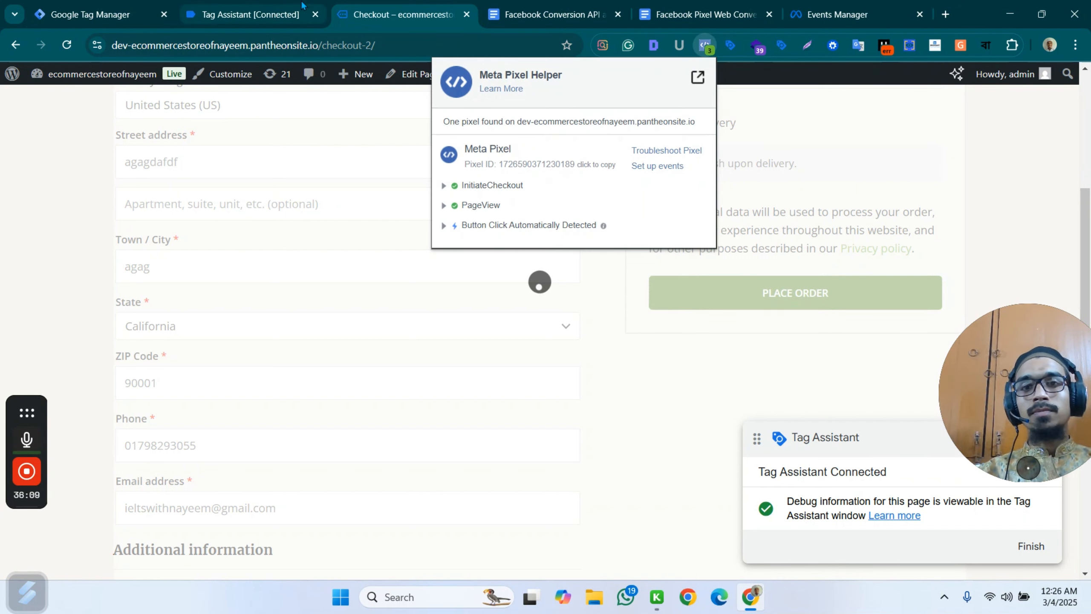
Switch to Events Manager and check the eco-nayeem dataset's overview and test events for received activity.
{"action": "left_click", "coordinate": [838, 14]}
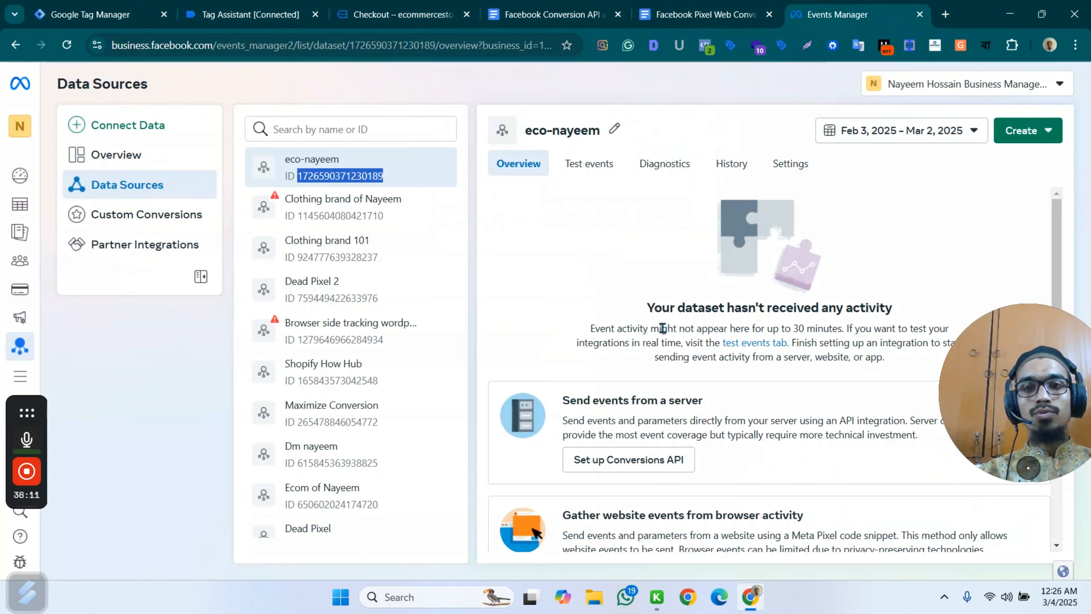
{"action": "left_click", "coordinate": [363, 174]}
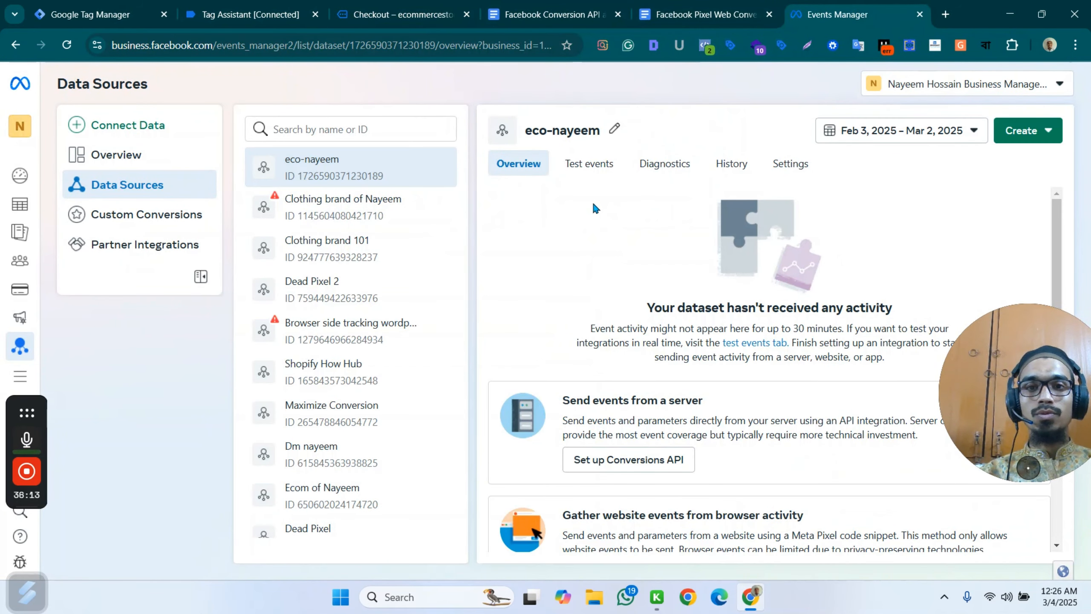
{"action": "left_click", "coordinate": [601, 166]}
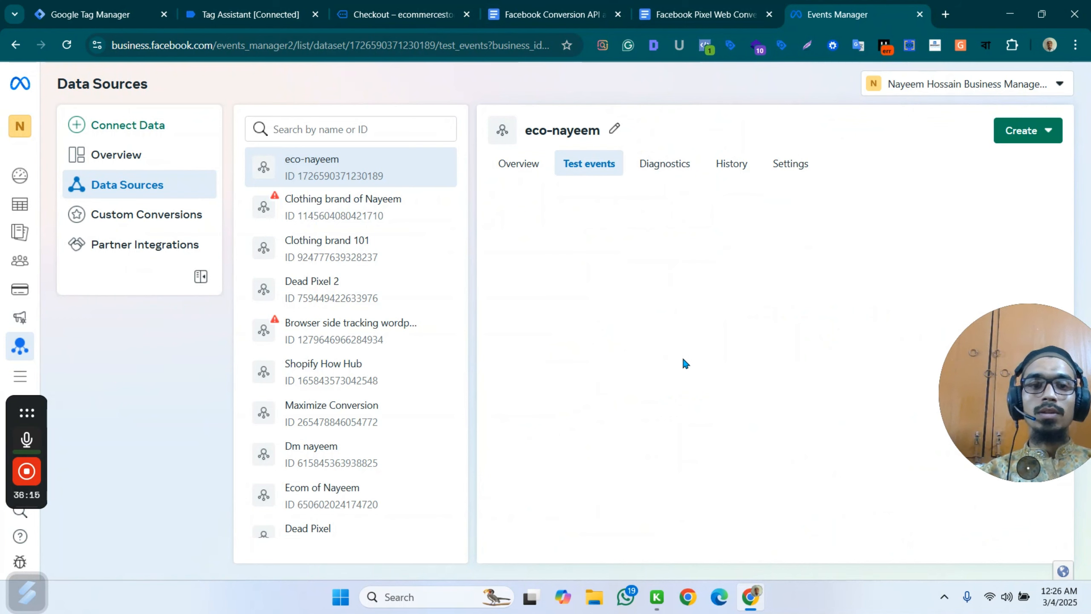
{"action": "left_click", "coordinate": [531, 167]}
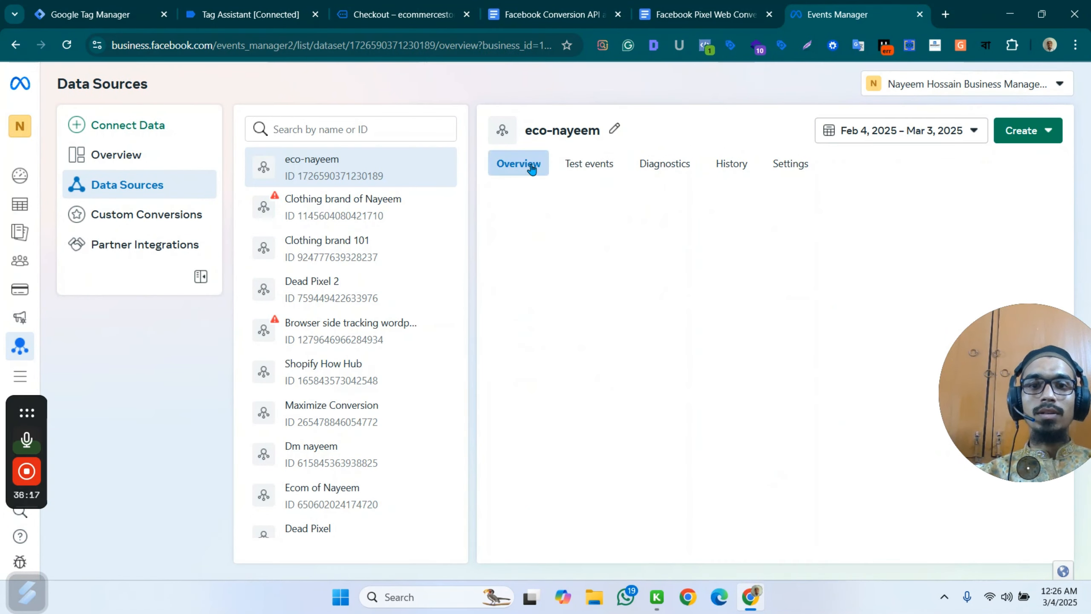
{"action": "left_click", "coordinate": [587, 164]}
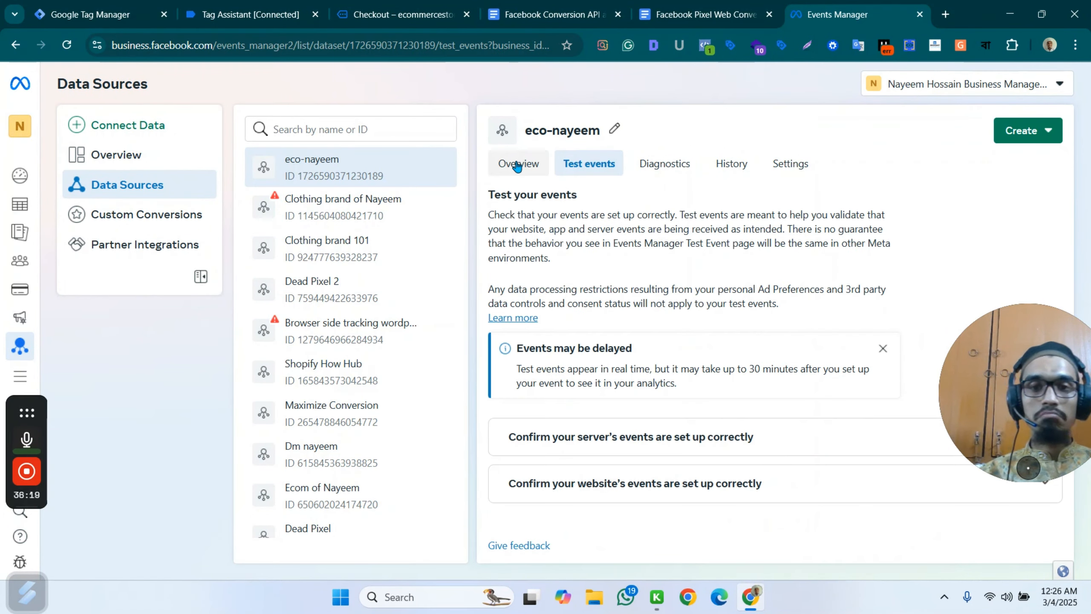
{"action": "left_click", "coordinate": [517, 165]}
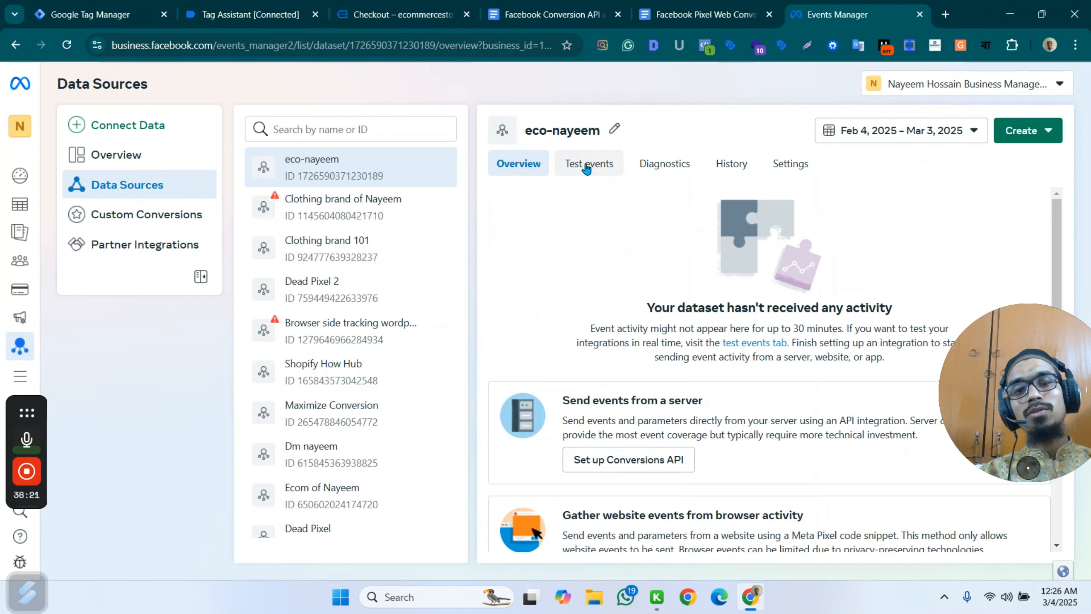
Return to the store's order confirmation page and inspect its Purchase event in Meta Pixel Helper.
{"action": "left_click", "coordinate": [247, 14]}
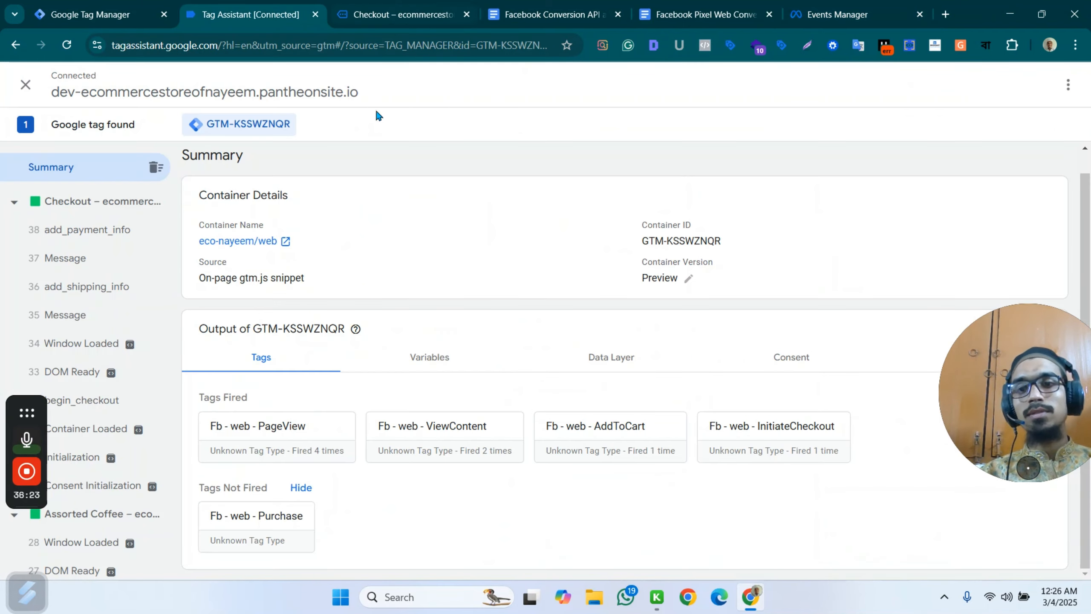
{"action": "left_click", "coordinate": [399, 14]}
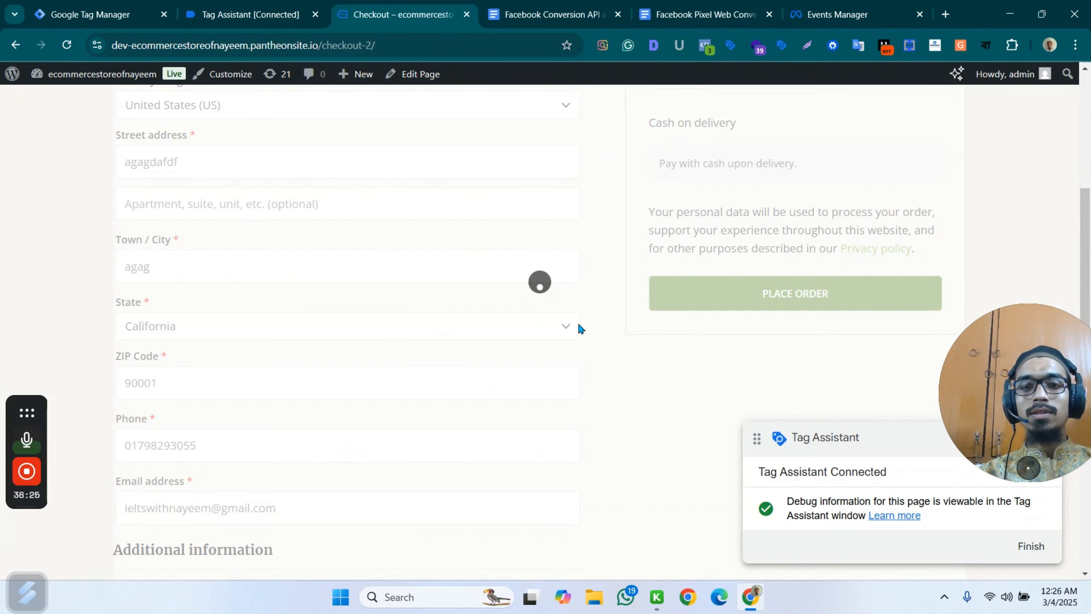
{"action": "mouse_move", "coordinate": [15, 480]}
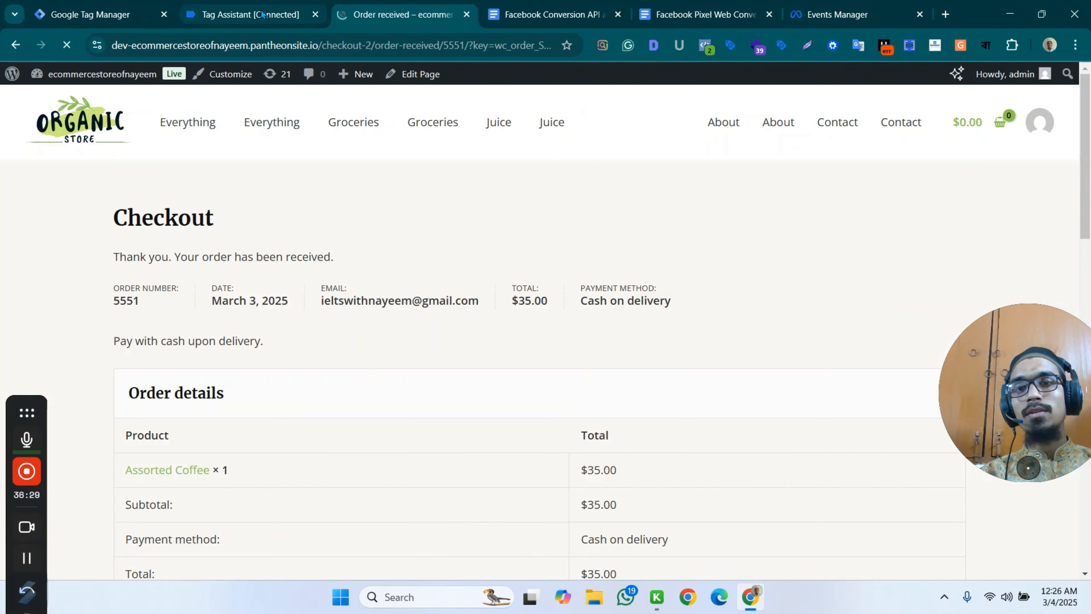
{"action": "scroll", "coordinate": [726, 262], "scroll_direction": "down", "scroll_amount": 10}
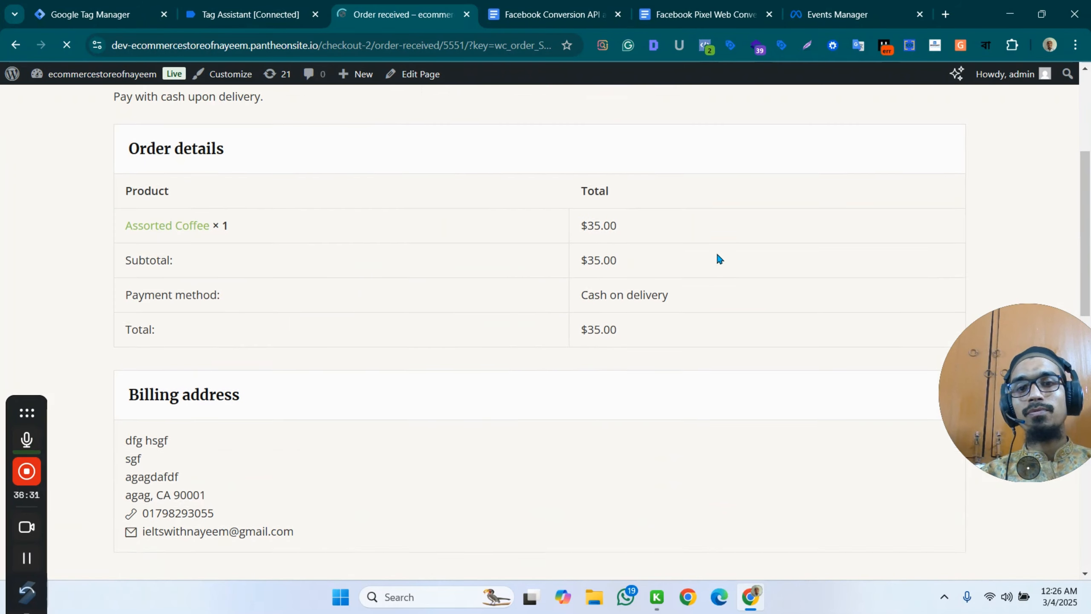
{"action": "left_click", "coordinate": [705, 46]}
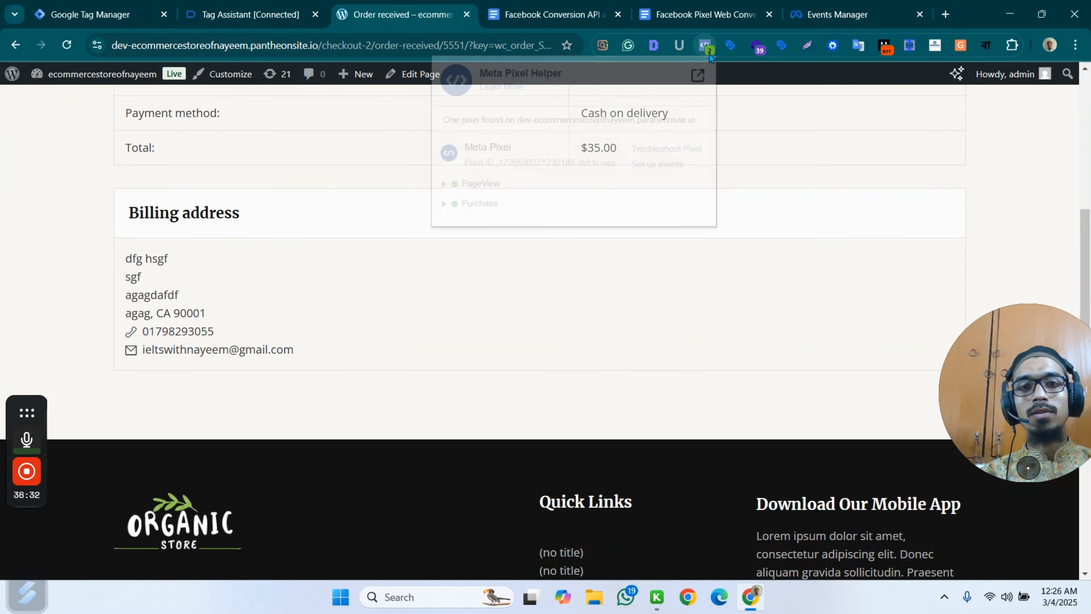
{"action": "left_click", "coordinate": [474, 208]}
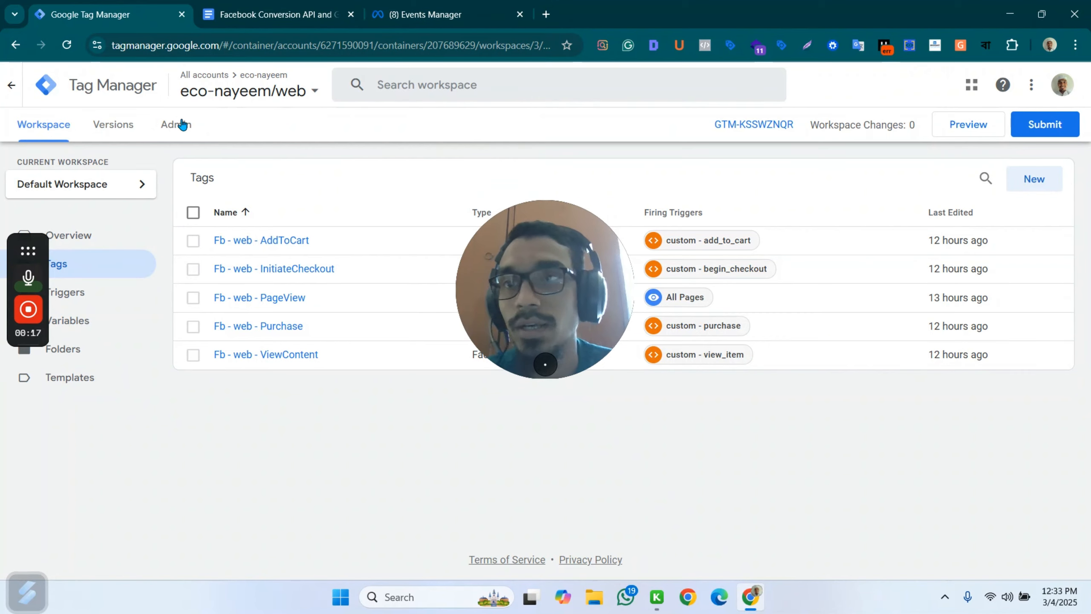
Review the events received by the eco-nayeem dataset in Events Manager, and open the Facebook Conversion API document.
{"action": "left_click", "coordinate": [430, 14]}
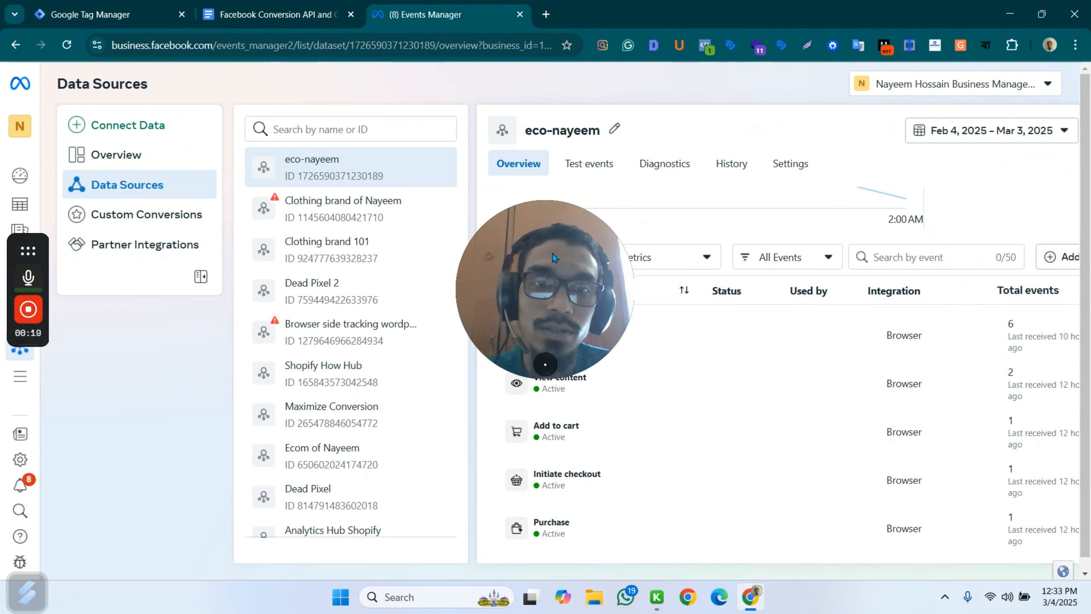
{"action": "left_click_drag", "start_coordinate": [552, 254], "coordinate": [702, 422]}
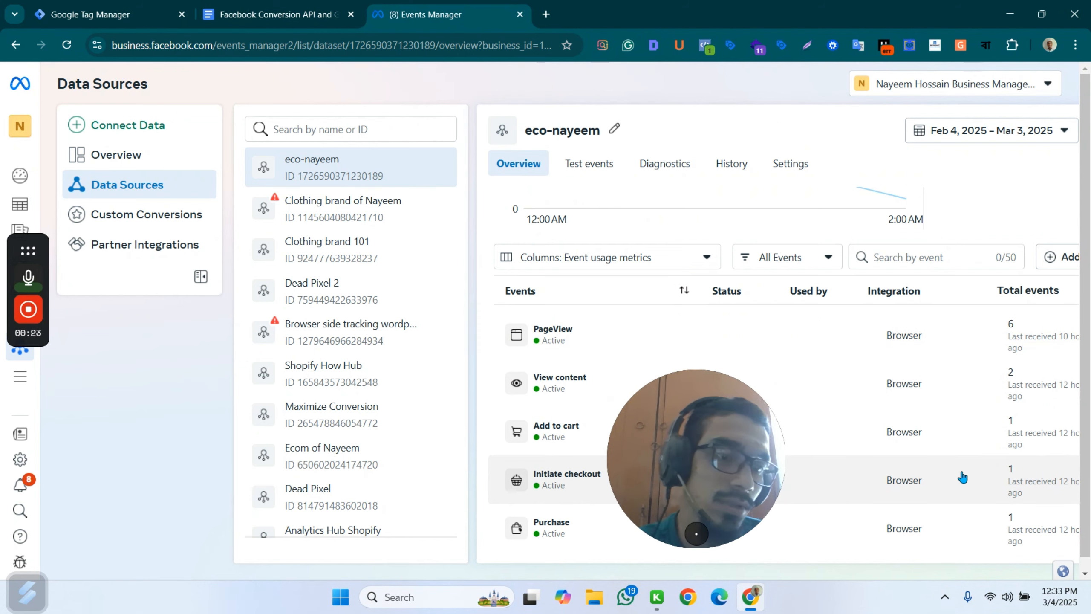
{"action": "left_click_drag", "start_coordinate": [685, 482], "coordinate": [977, 497]}
{"action": "left_click", "coordinate": [275, 14]}
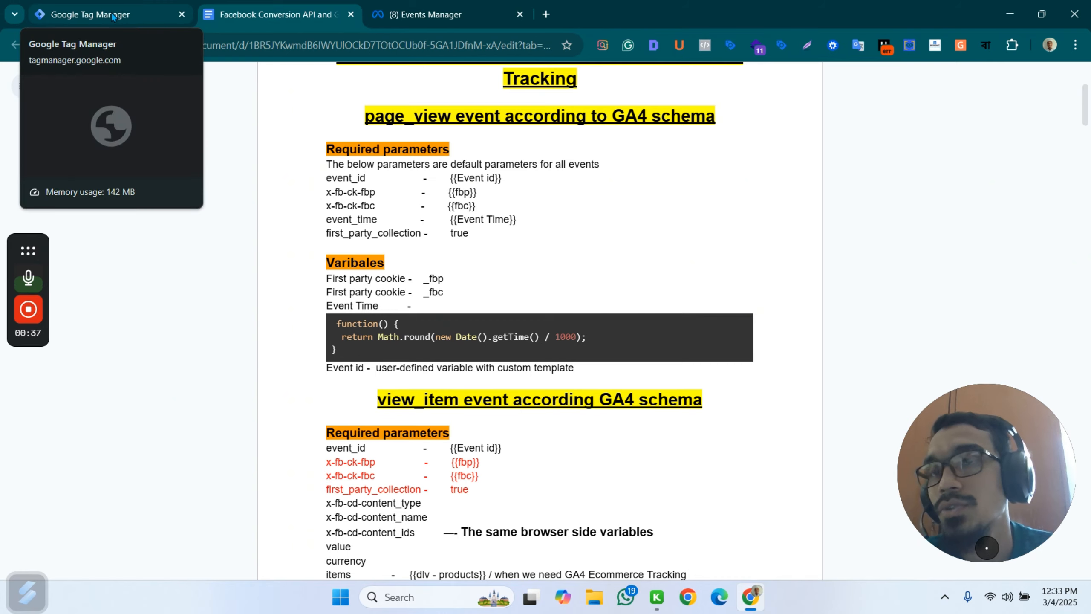
Create a Server container named eco-nayeem/server in Google Tag Manager and choose to provision its tagging server manually.
{"action": "left_click", "coordinate": [112, 16]}
{"action": "left_click", "coordinate": [171, 125]}
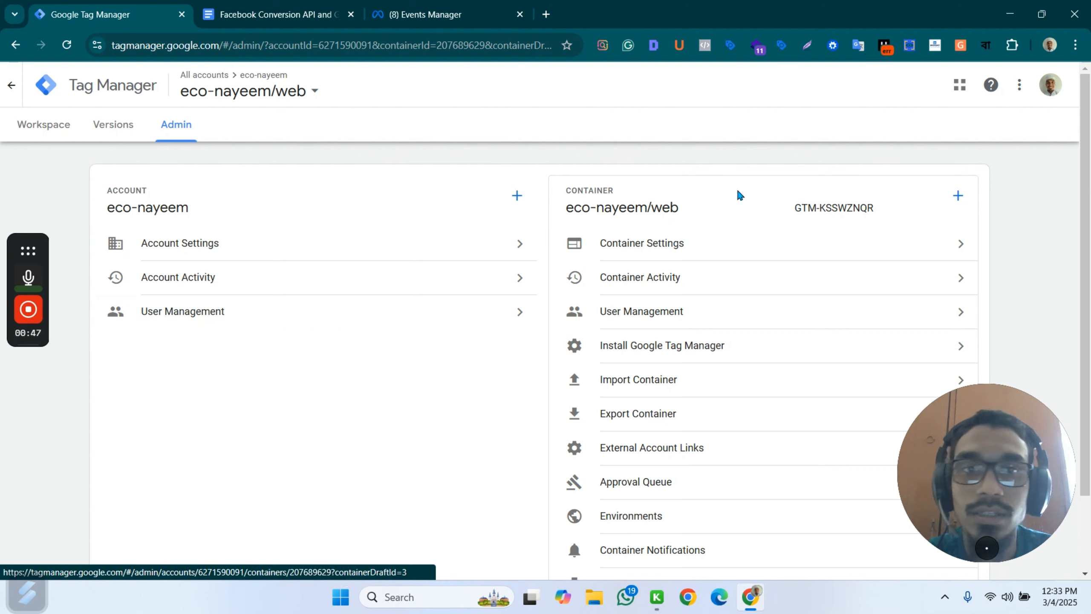
{"action": "left_click", "coordinate": [956, 199]}
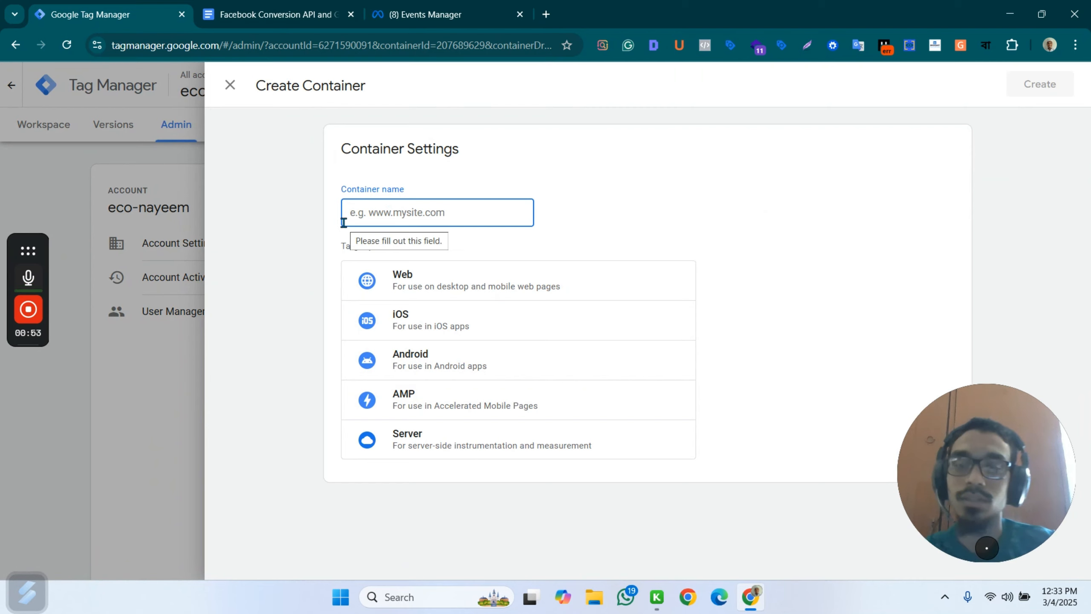
{"action": "type", "text": "eco-nayeem/server"}
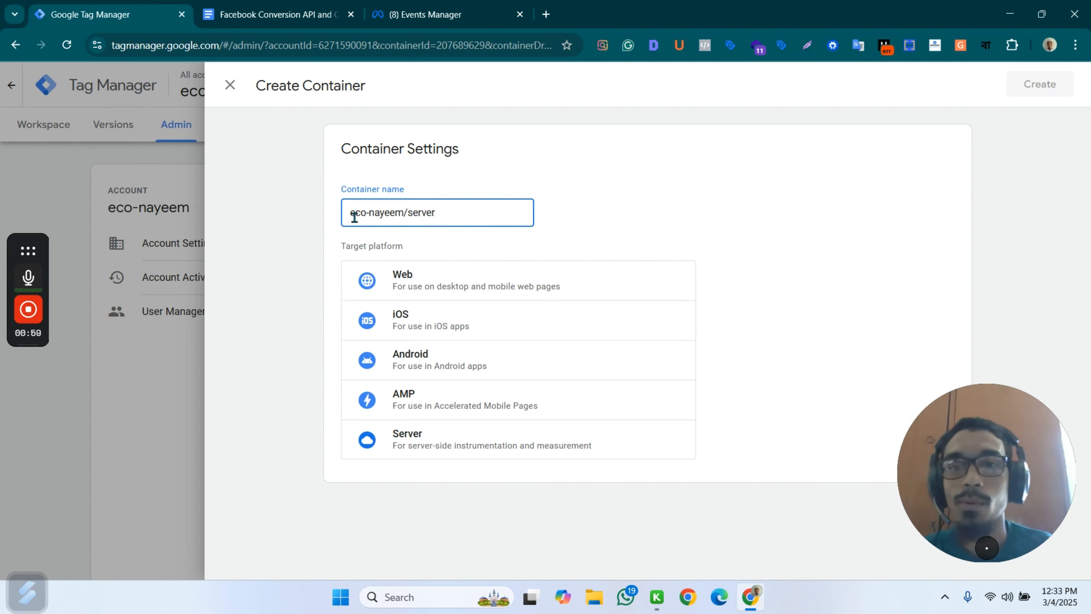
{"action": "left_click", "coordinate": [469, 447]}
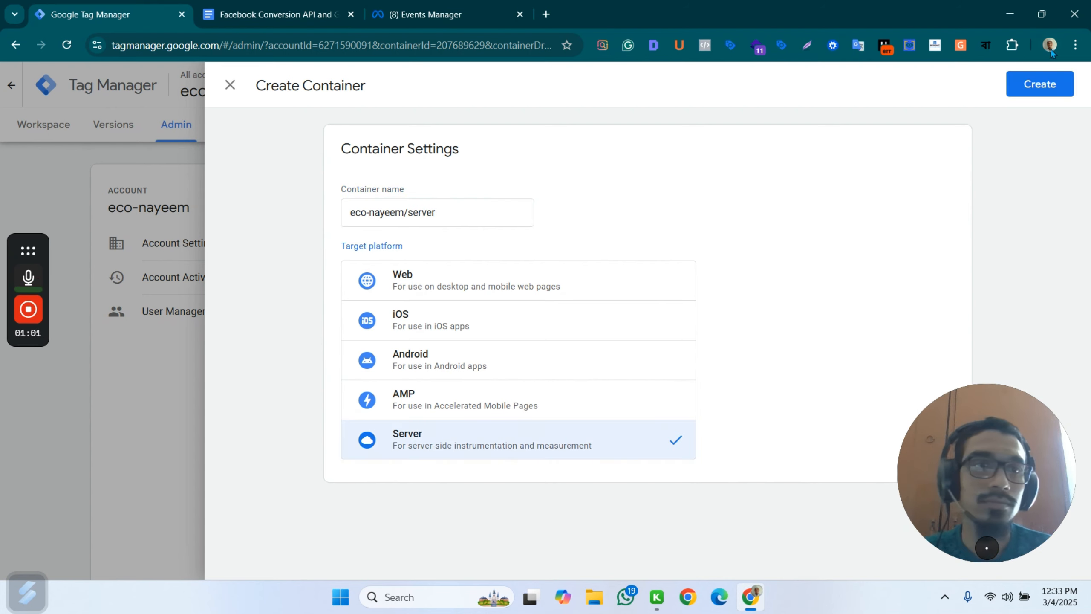
{"action": "left_click", "coordinate": [1030, 86]}
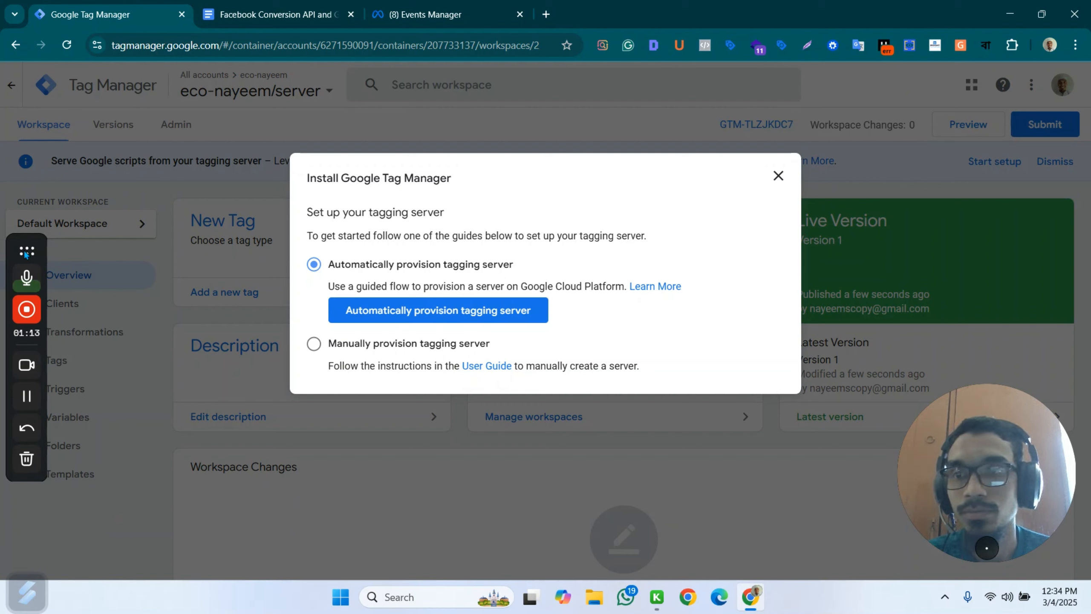
{"action": "left_click", "coordinate": [314, 344]}
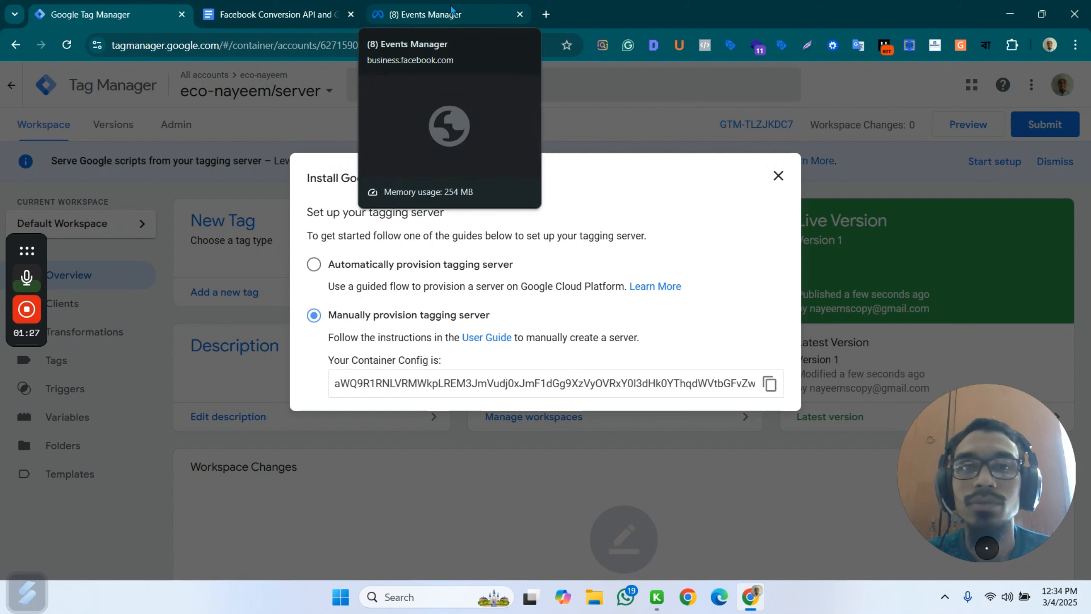
Open the Stape website, stape.io, in a new browser tab.
{"action": "left_click", "coordinate": [546, 14]}
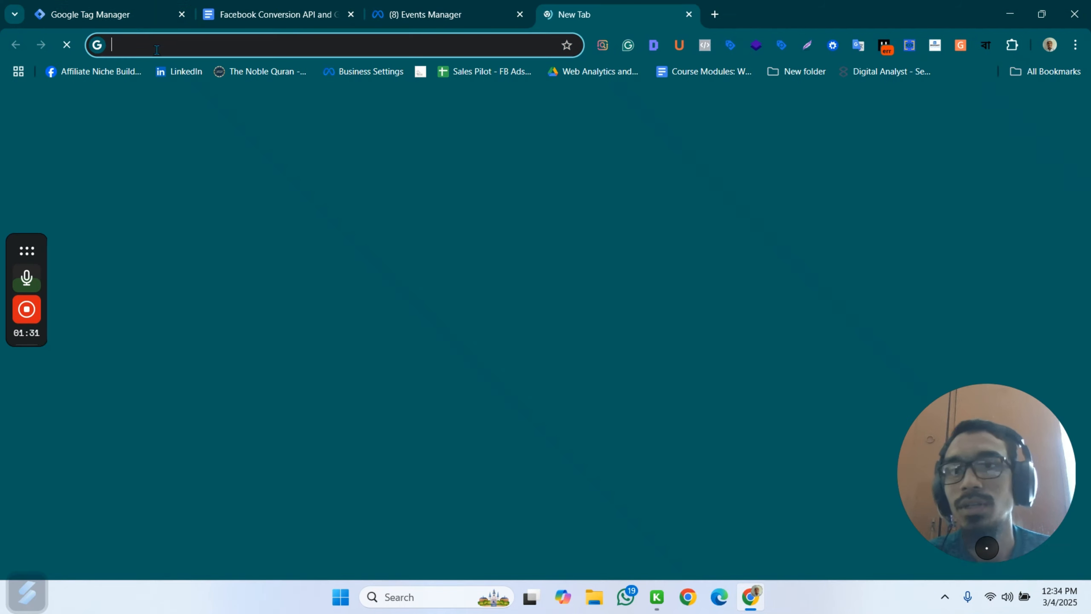
{"action": "left_click", "coordinate": [184, 45]}
{"action": "type", "text": "sta"}
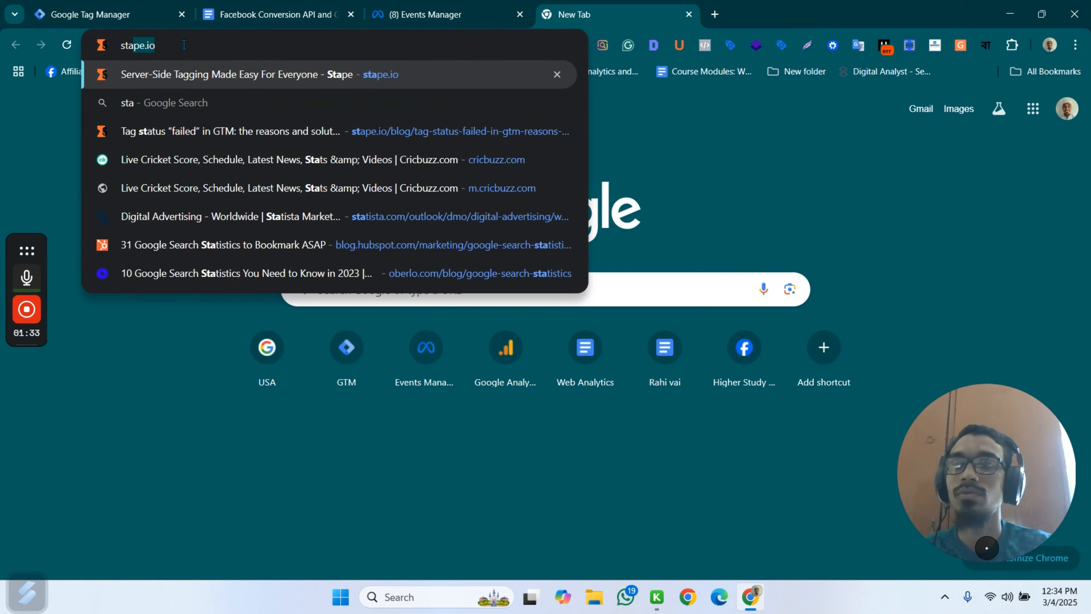
{"action": "key", "text": "Return"}
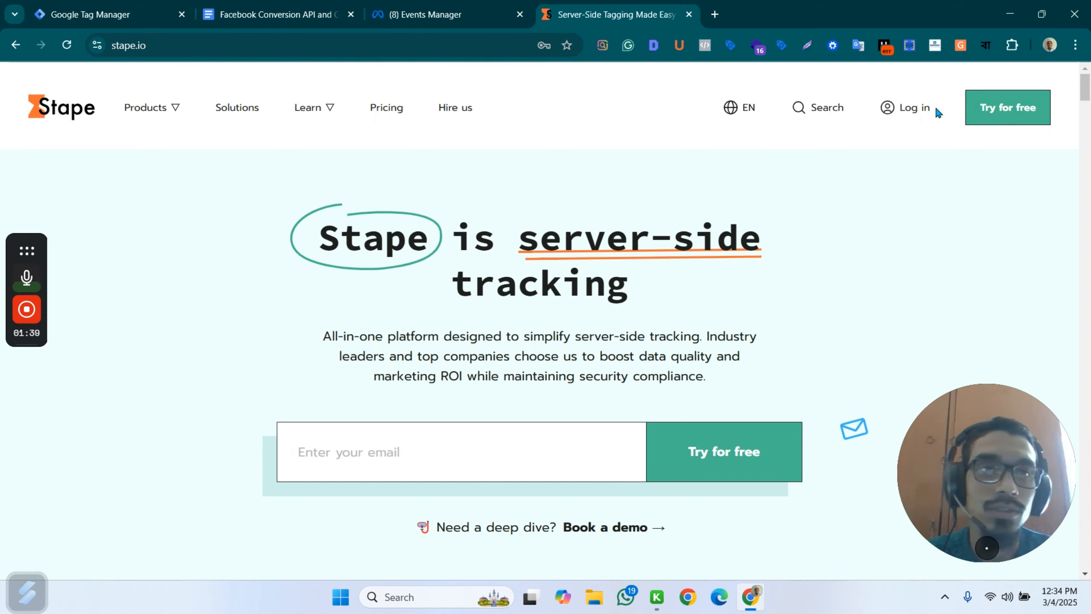
Log in to Stape with the account email and password.
{"action": "left_click", "coordinate": [910, 108]}
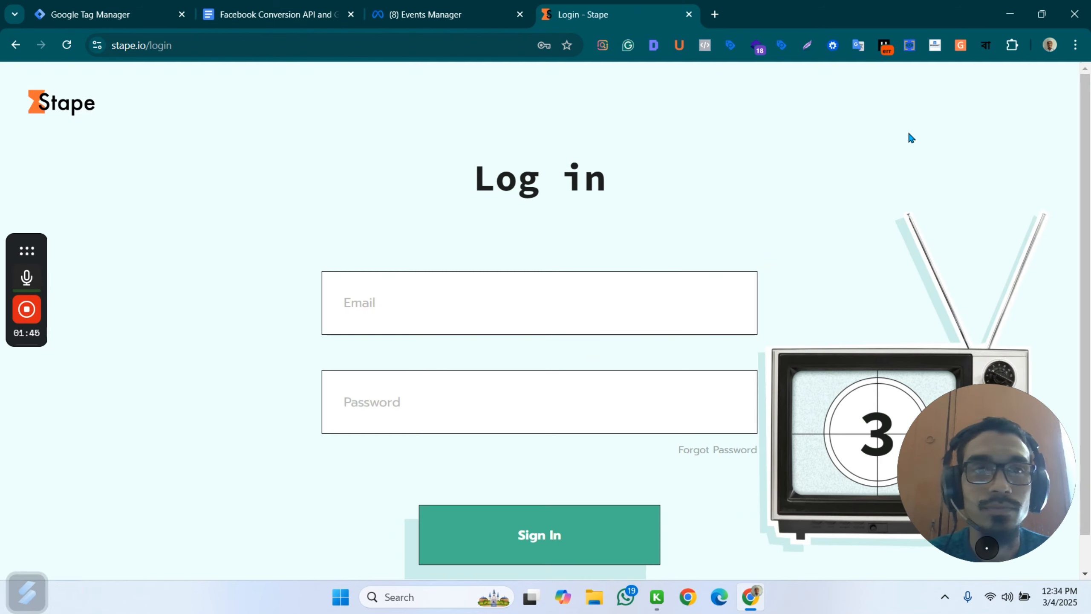
{"action": "left_click", "coordinate": [509, 548]}
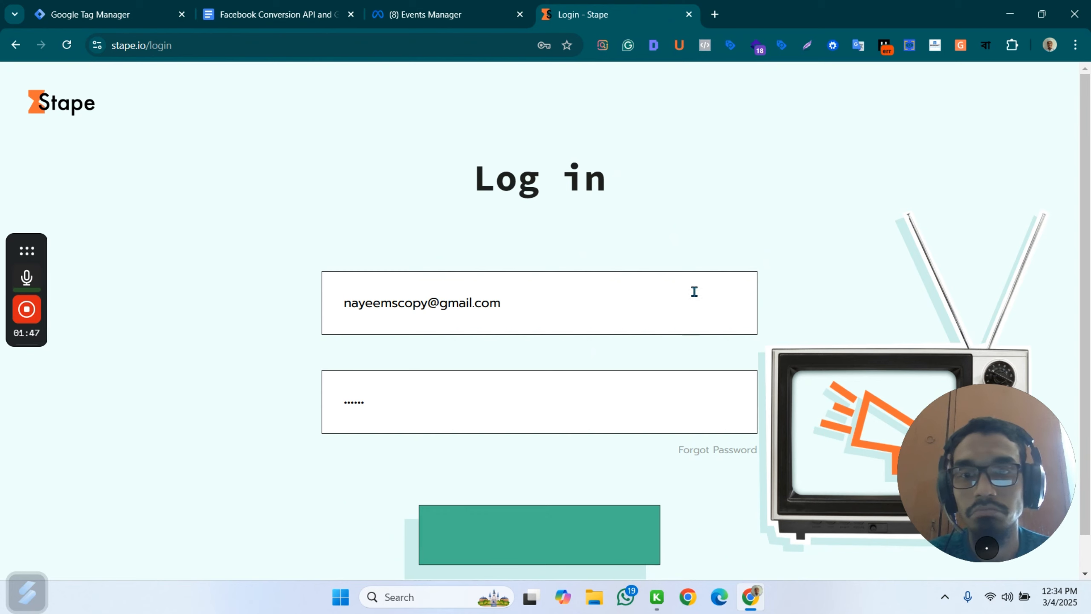
{"action": "scroll", "coordinate": [709, 278], "scroll_direction": "down", "scroll_amount": 1}
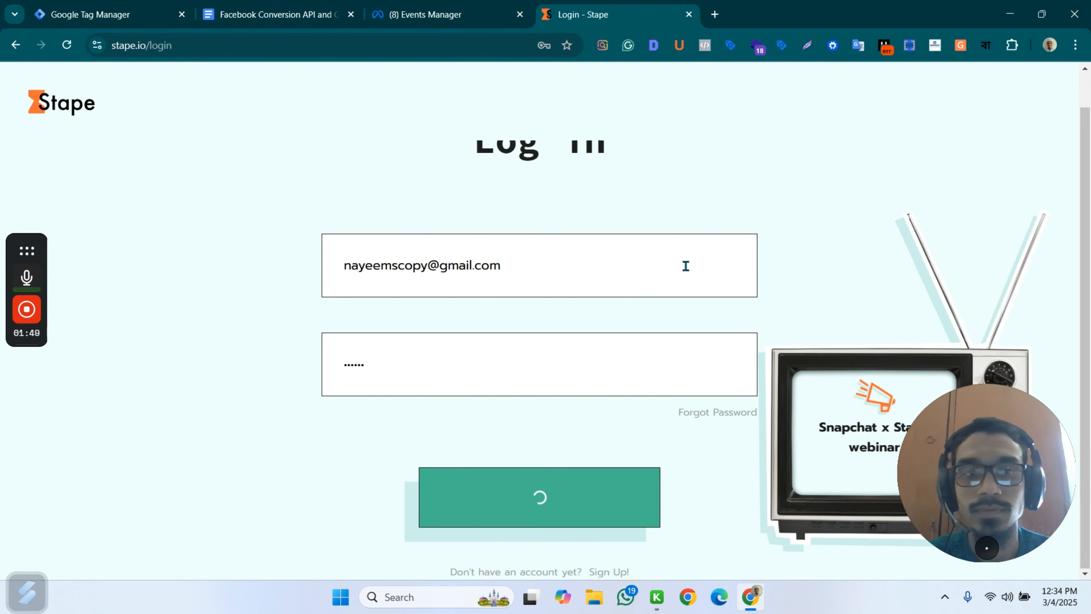
{"action": "left_click_drag", "start_coordinate": [987, 488], "coordinate": [988, 201]}
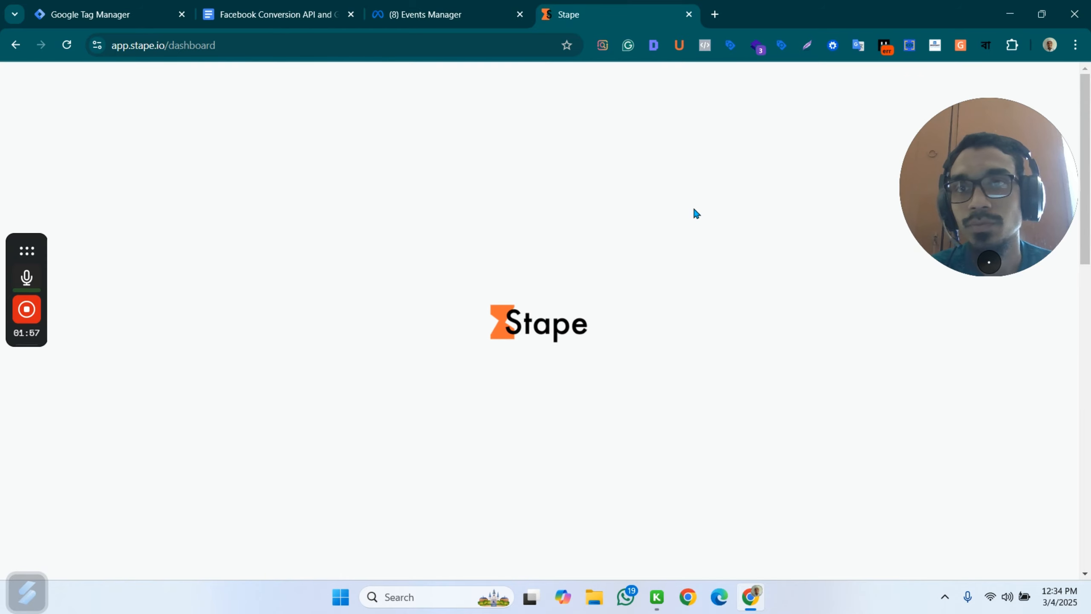
Start a new sGTM container from the Stape dashboard and name it eco-nayeem/server.
{"action": "scroll", "coordinate": [515, 301], "scroll_direction": "down", "scroll_amount": 10}
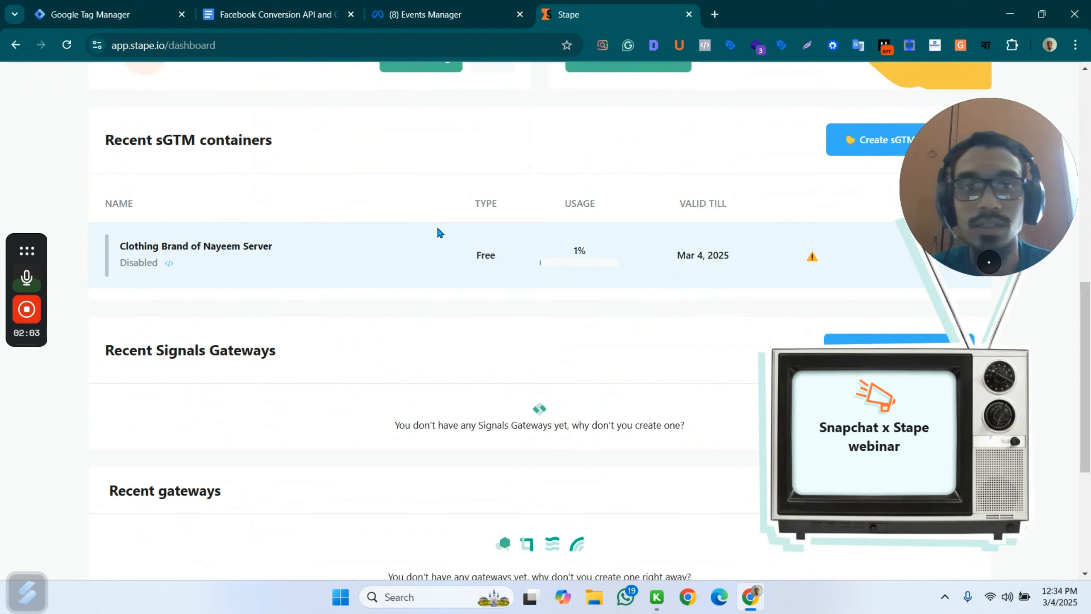
{"action": "scroll", "coordinate": [865, 238], "scroll_direction": "up", "scroll_amount": 3}
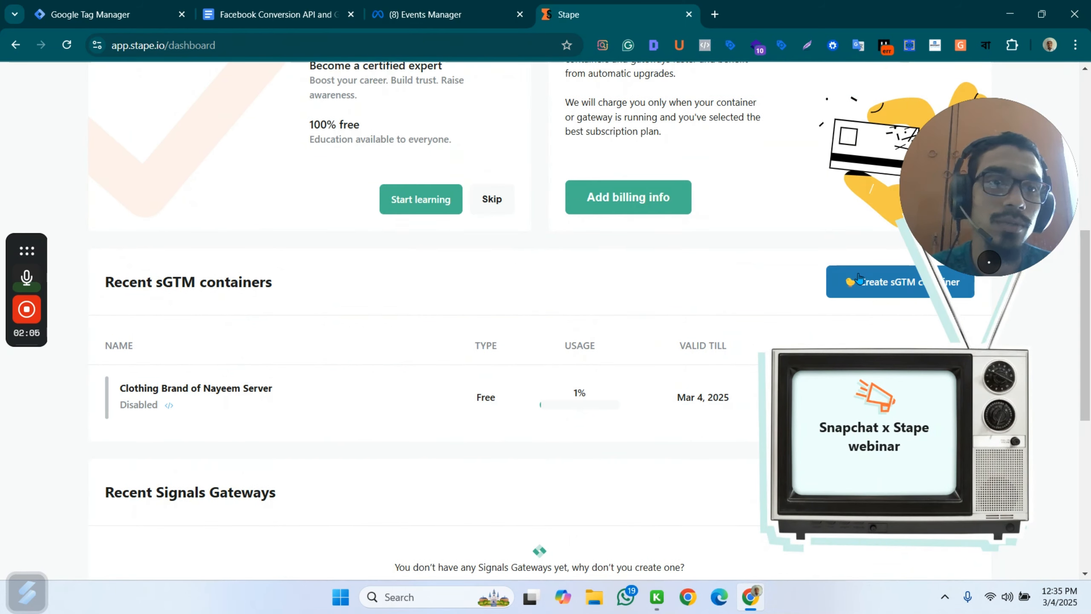
{"action": "left_click", "coordinate": [885, 282]}
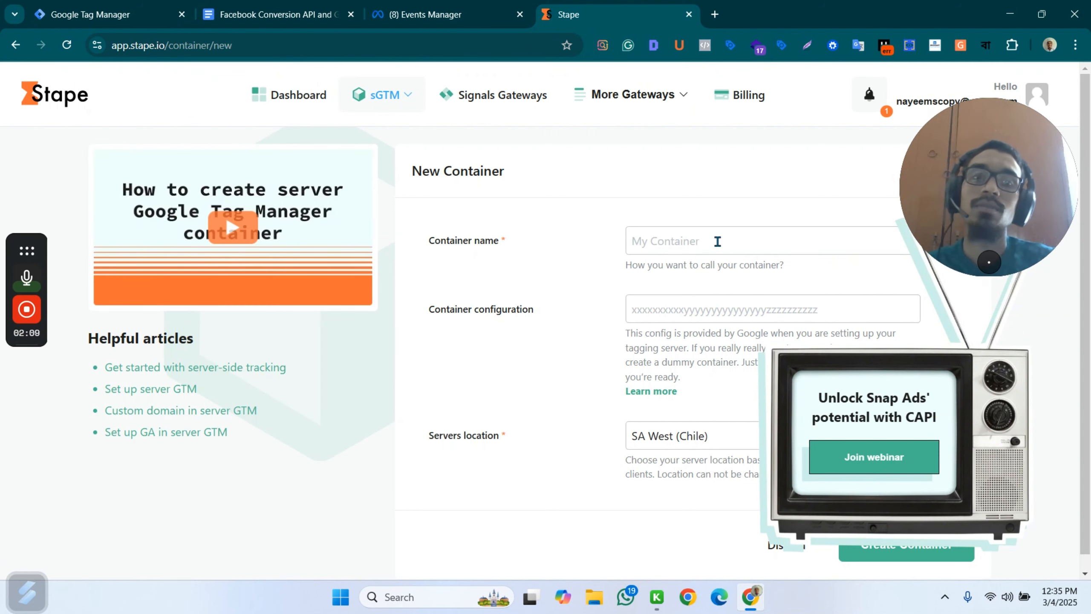
{"action": "type", "text": "eco-nay"}
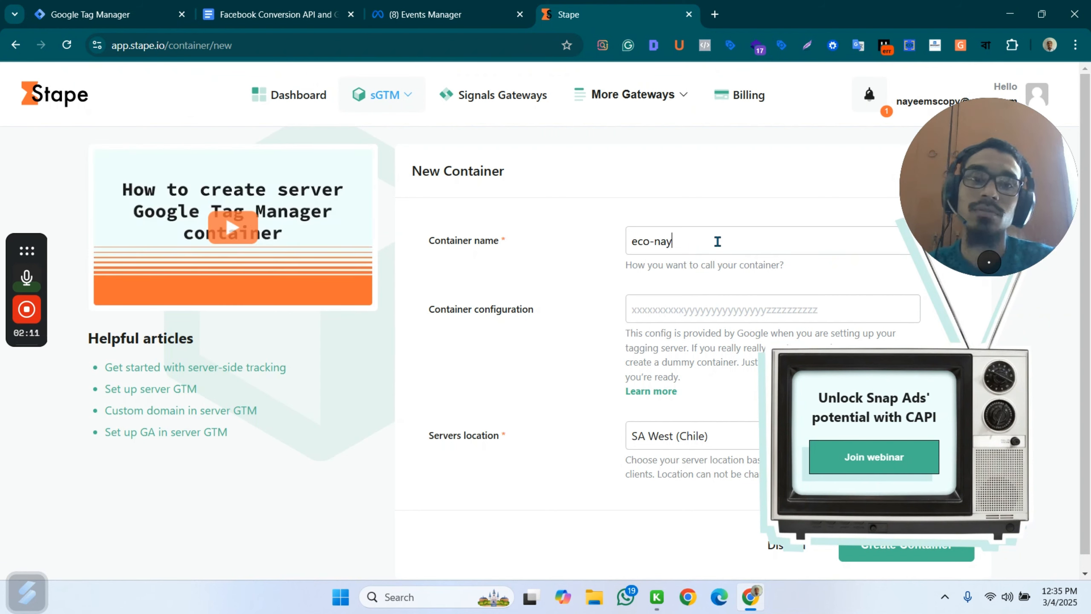
{"action": "type", "text": "em"}
{"action": "key", "text": "BackSpace"}
{"action": "type", "text": "eem/server"}
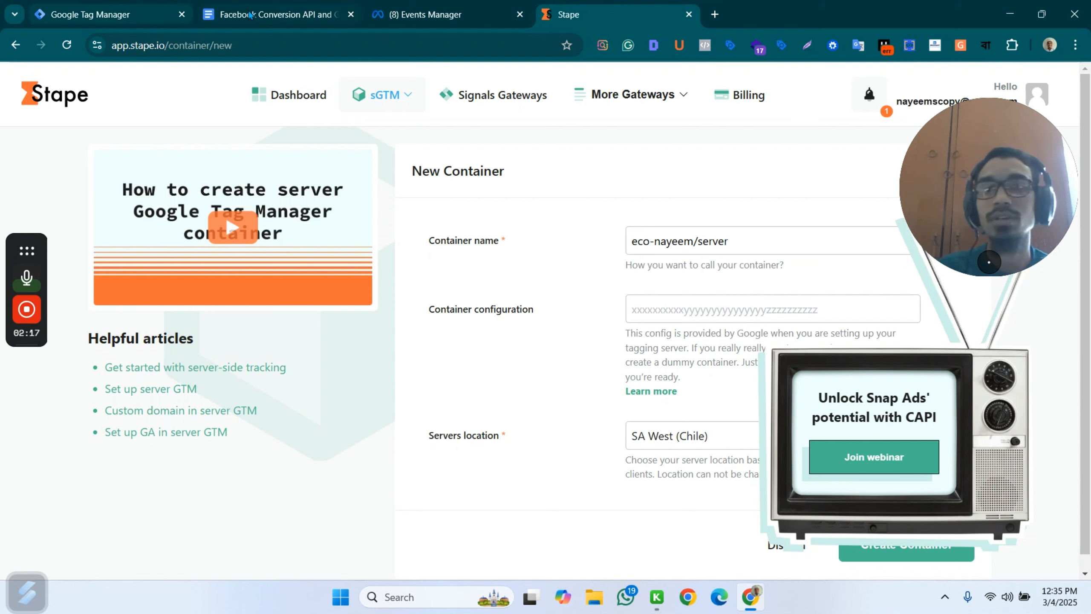
Return to Google Tag Manager, keep manual provisioning selected for the tagging server, and copy the server container's config string.
{"action": "left_click", "coordinate": [426, 14]}
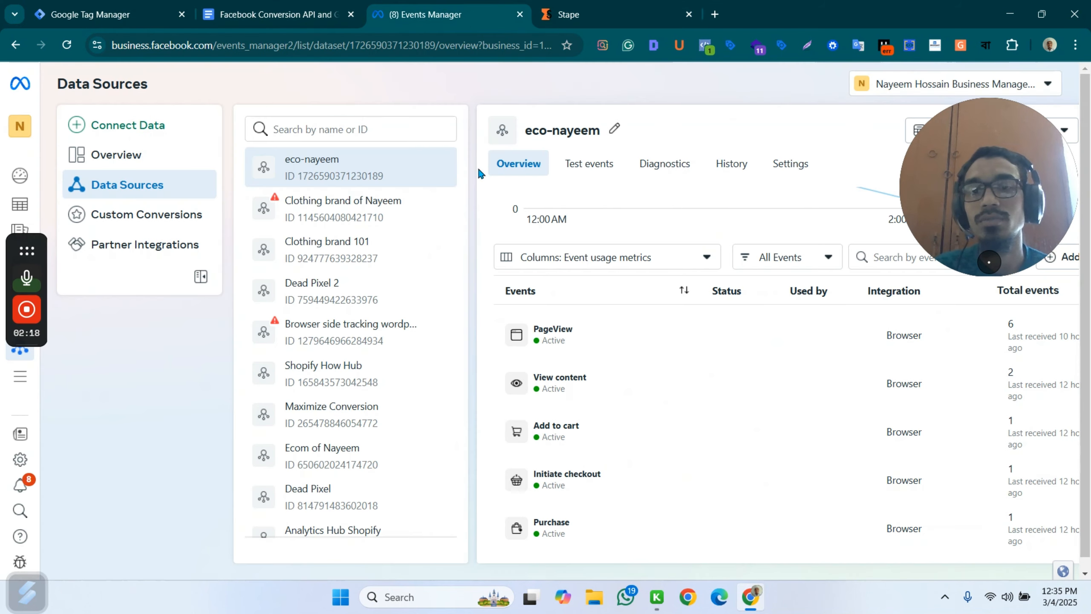
{"action": "left_click", "coordinate": [265, 8]}
{"action": "left_click", "coordinate": [118, 6]}
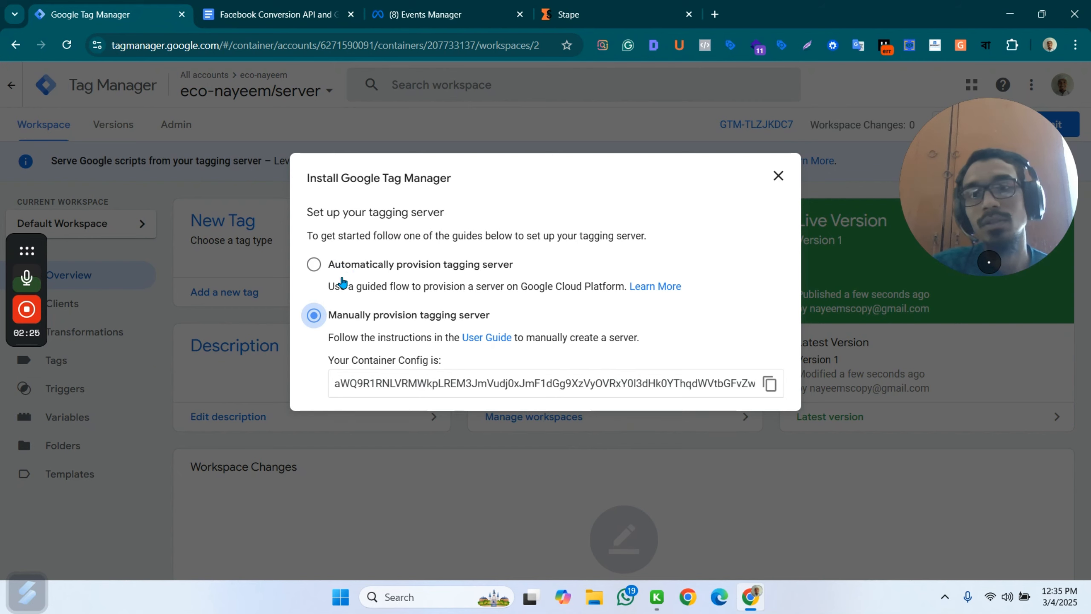
{"action": "left_click", "coordinate": [314, 265]}
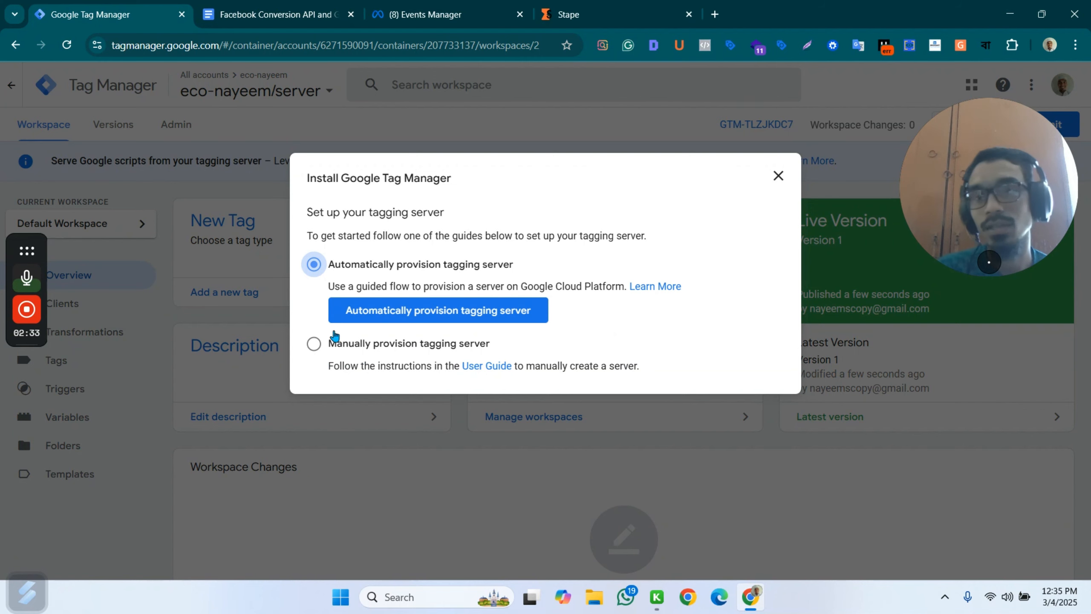
{"action": "left_click", "coordinate": [314, 344]}
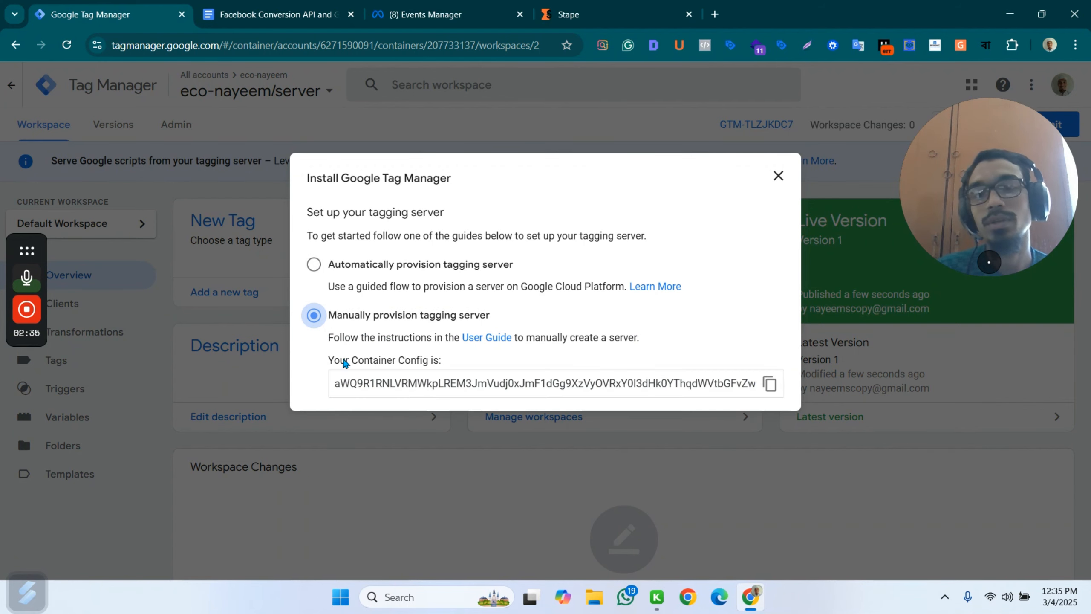
{"action": "left_click", "coordinate": [770, 385]}
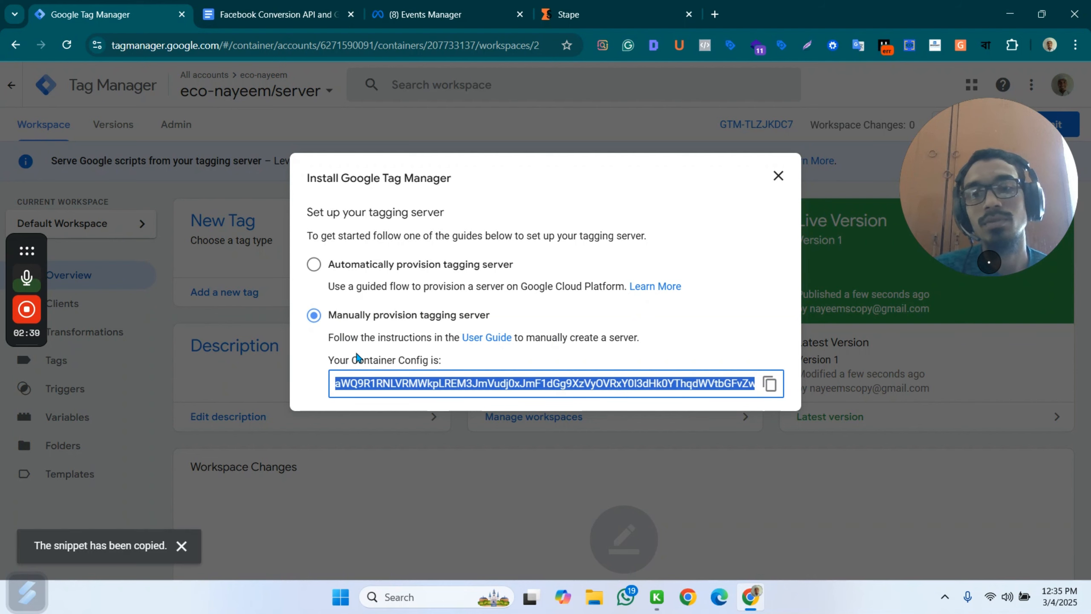
Paste the copied config string as the new Stape container's configuration and dismiss the webinar pop-up.
{"action": "left_click", "coordinate": [587, 7]}
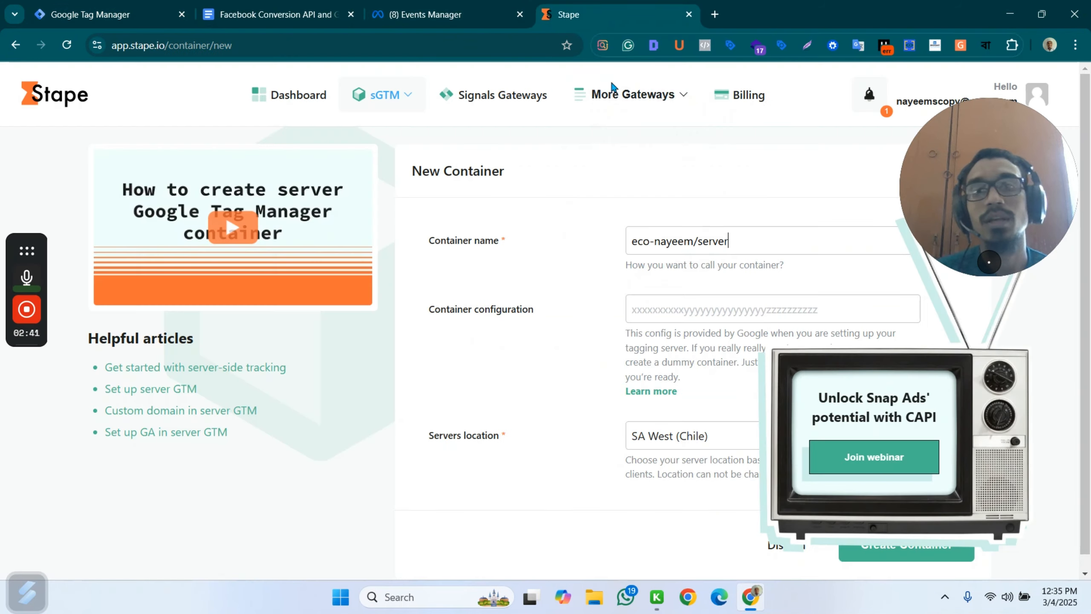
{"action": "left_click", "coordinate": [683, 310]}
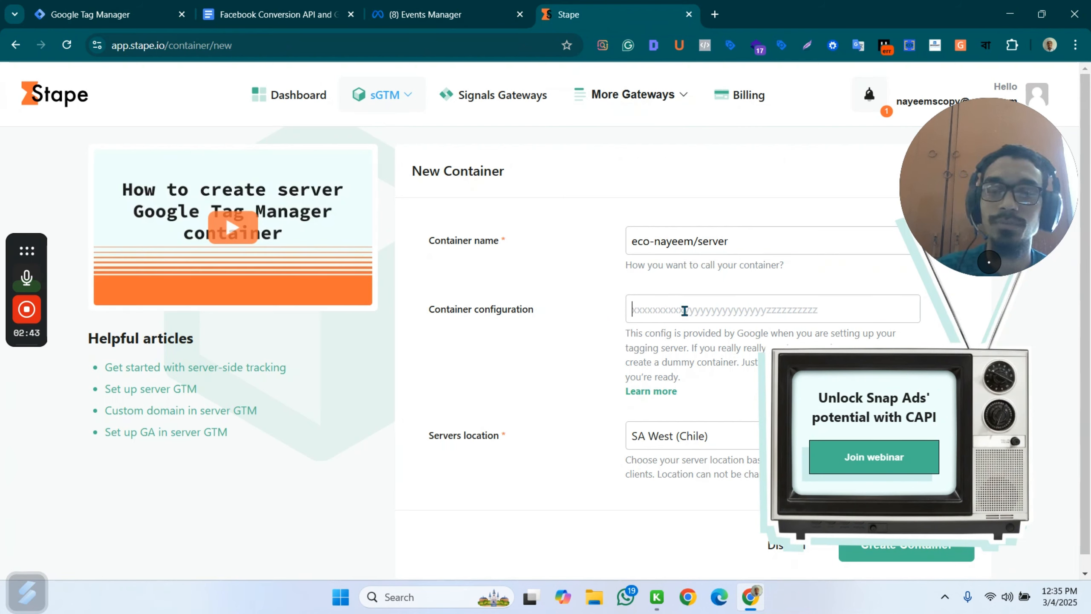
{"action": "key", "text": "ctrl+v"}
{"action": "left_click", "coordinate": [1033, 351]}
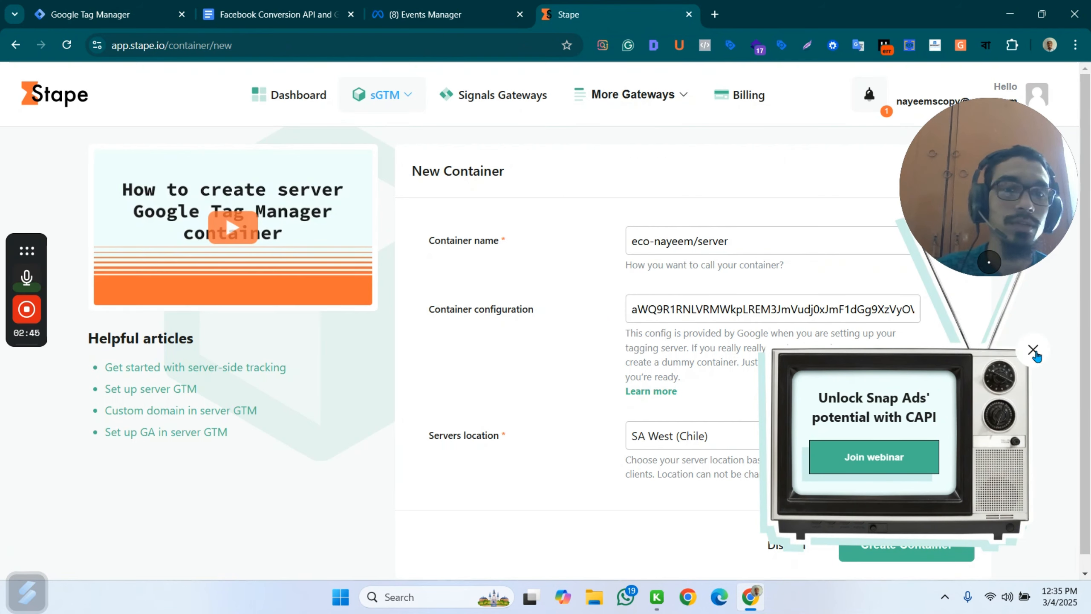
Set the container's server location to AP South (India) and create the container.
{"action": "left_click", "coordinate": [867, 447]}
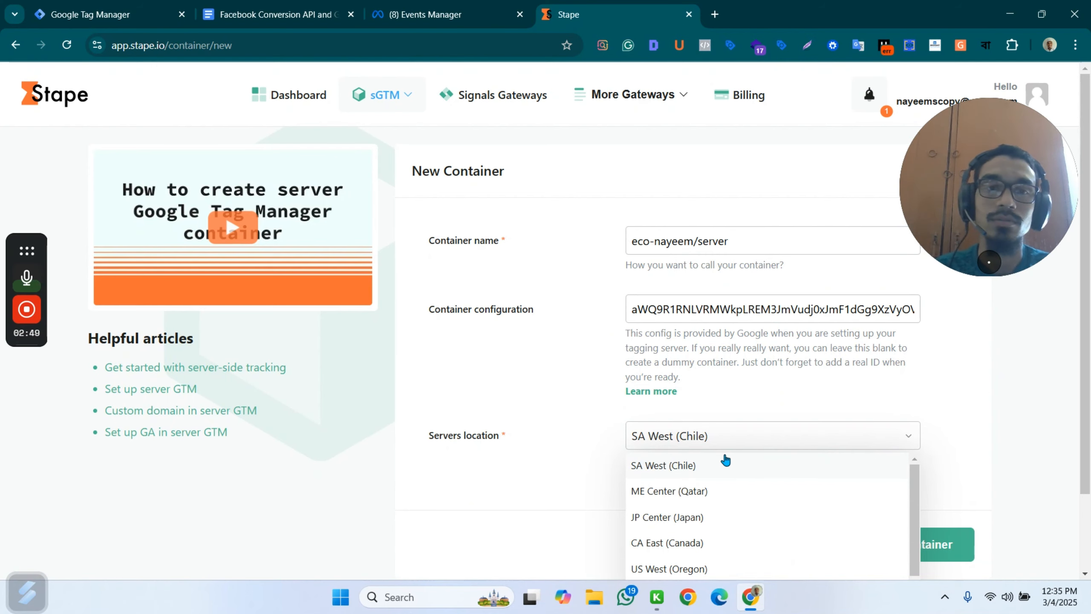
{"action": "scroll", "coordinate": [740, 495], "scroll_direction": "down", "scroll_amount": 5}
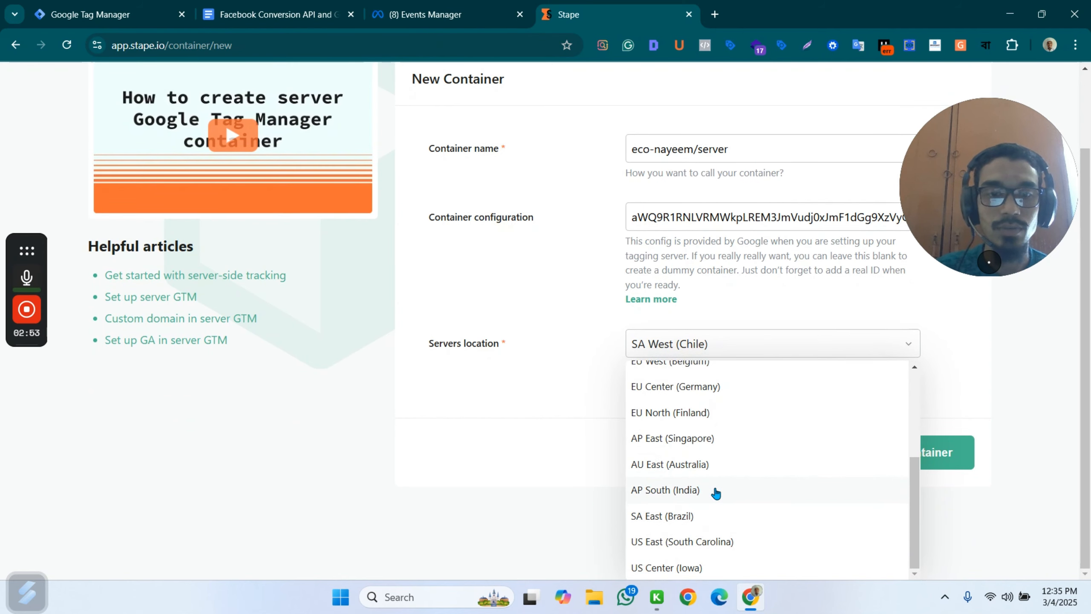
{"action": "left_click", "coordinate": [715, 493]}
{"action": "left_click", "coordinate": [907, 528]}
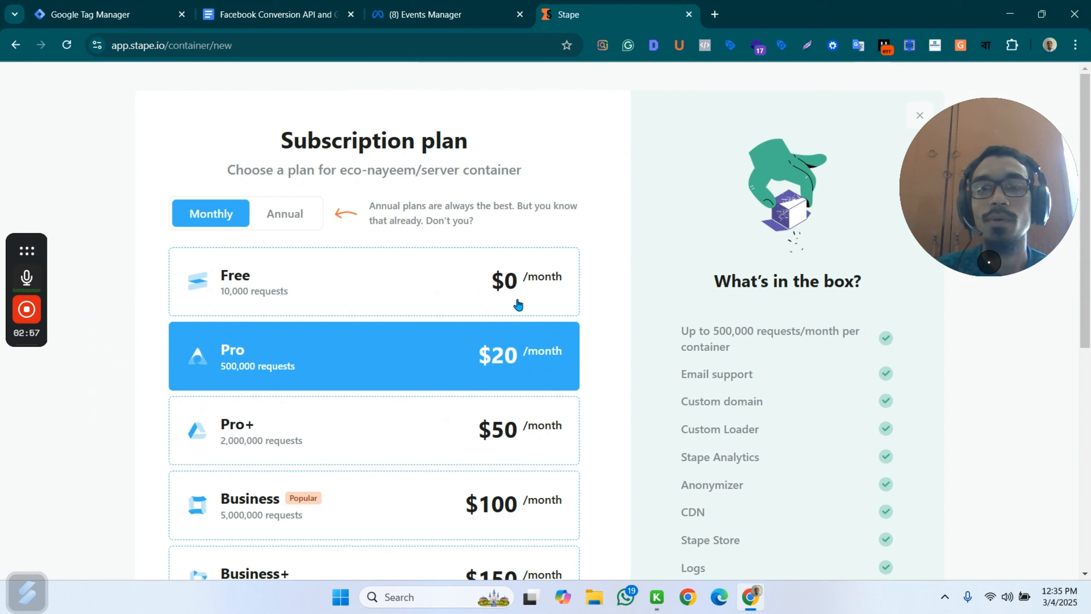
Choose the Free monthly plan for the eco-nayeem/server container and continue with it.
{"action": "left_click", "coordinate": [341, 284]}
{"action": "scroll", "coordinate": [481, 272], "scroll_direction": "down", "scroll_amount": 10}
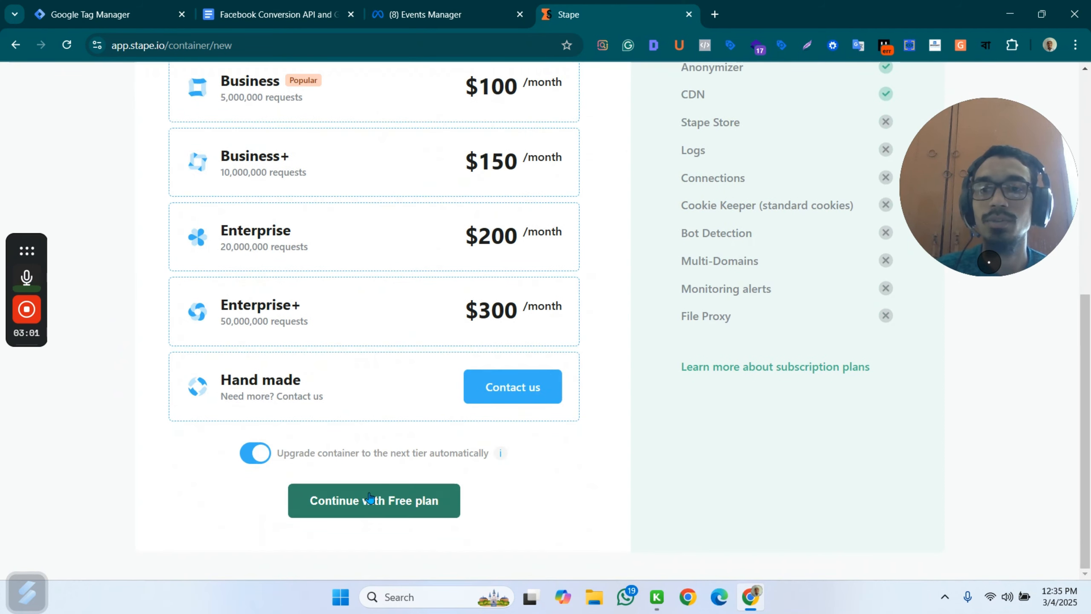
{"action": "left_click", "coordinate": [380, 503]}
{"action": "mouse_move", "coordinate": [702, 310]}
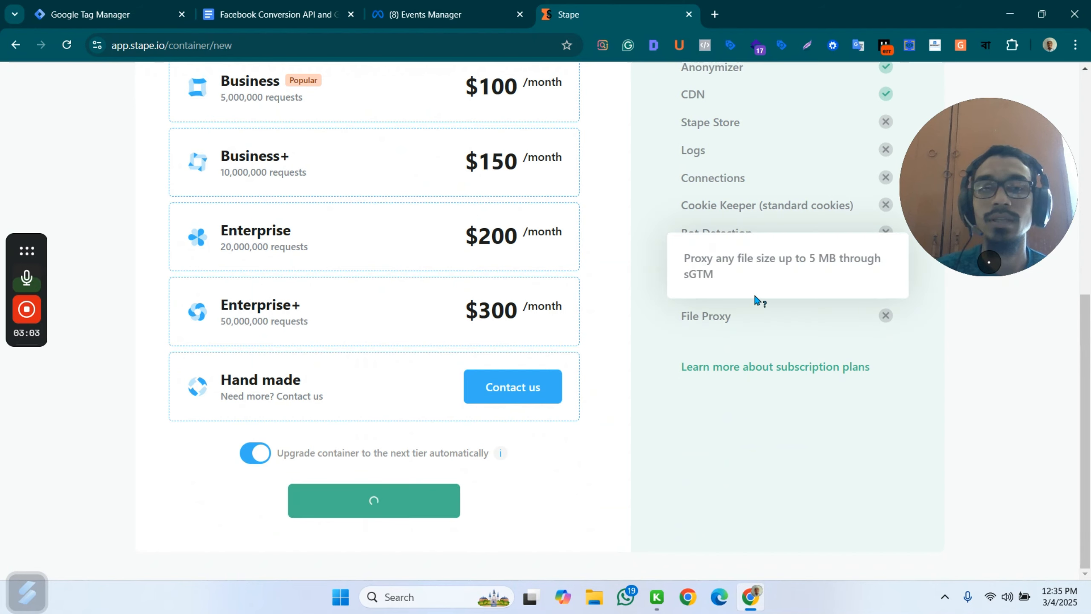
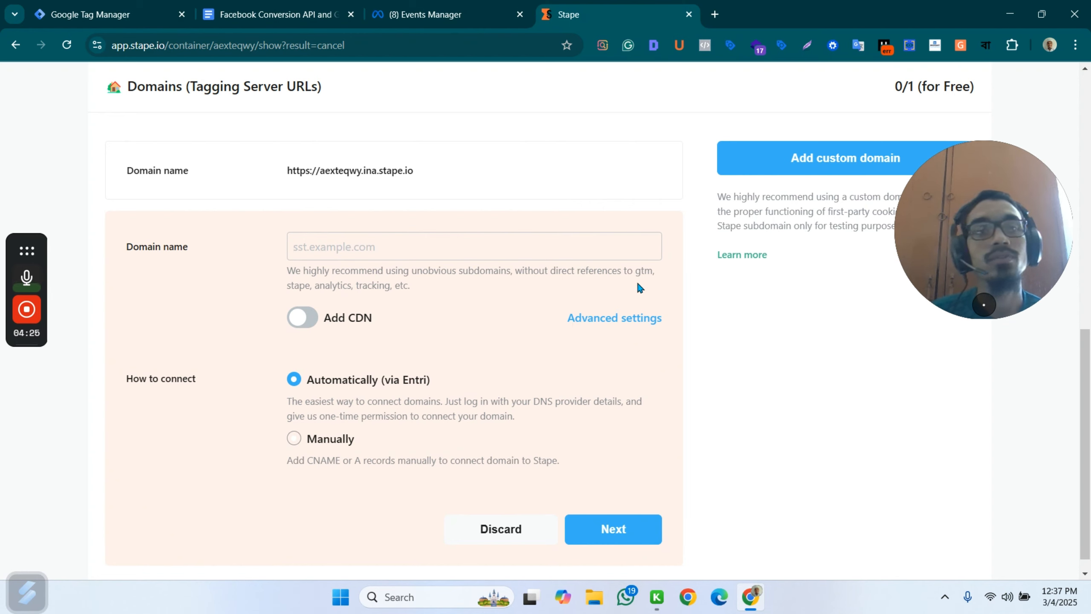
Copy the Stape container's default domain URL and discard the custom domain form.
{"action": "scroll", "coordinate": [638, 286], "scroll_direction": "up", "scroll_amount": 3}
{"action": "left_click", "coordinate": [421, 314]}
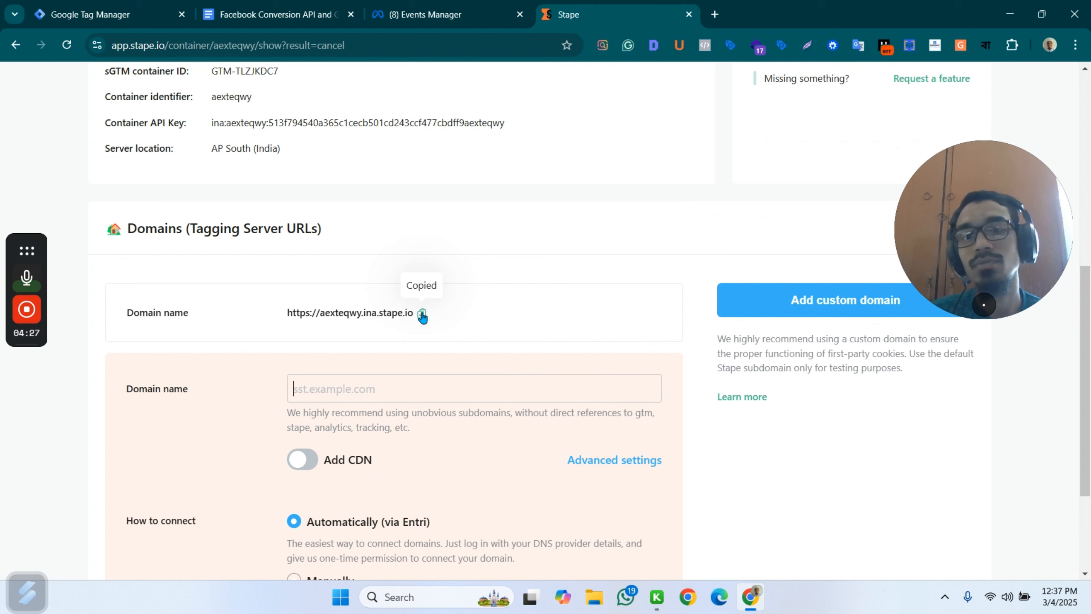
{"action": "scroll", "coordinate": [593, 323], "scroll_direction": "down", "scroll_amount": 3}
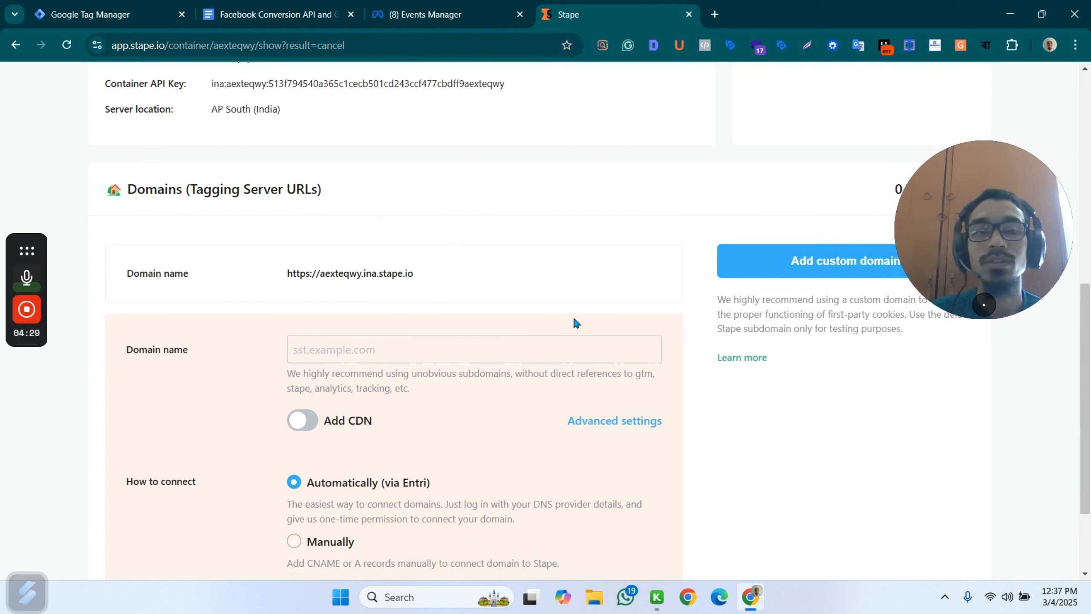
{"action": "left_click", "coordinate": [498, 513]}
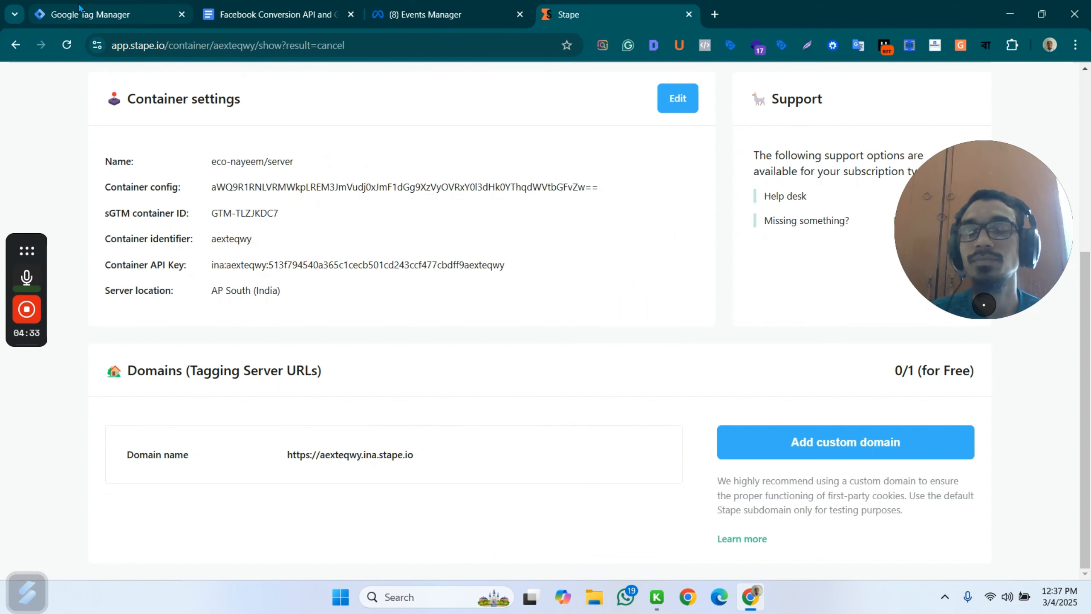
Return to Google Tag Manager, close the install dialog, and open the eco-nayeem/web container in a new tab placed before the server container's tab.
{"action": "left_click", "coordinate": [180, 5]}
{"action": "left_click", "coordinate": [776, 177]}
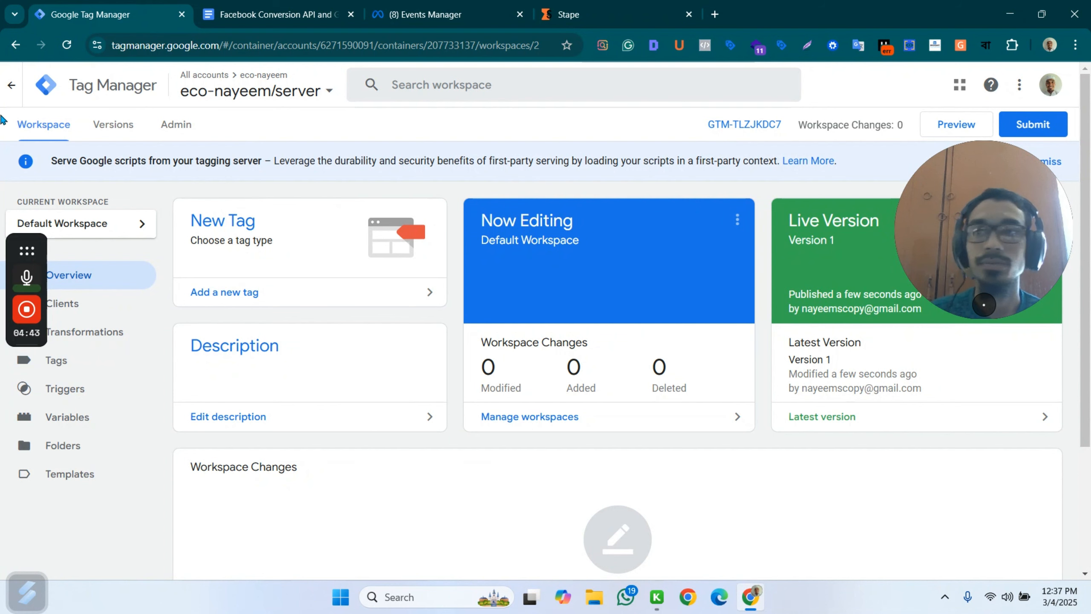
{"action": "left_click", "coordinate": [303, 90]}
{"action": "middle_click", "coordinate": [245, 247]}
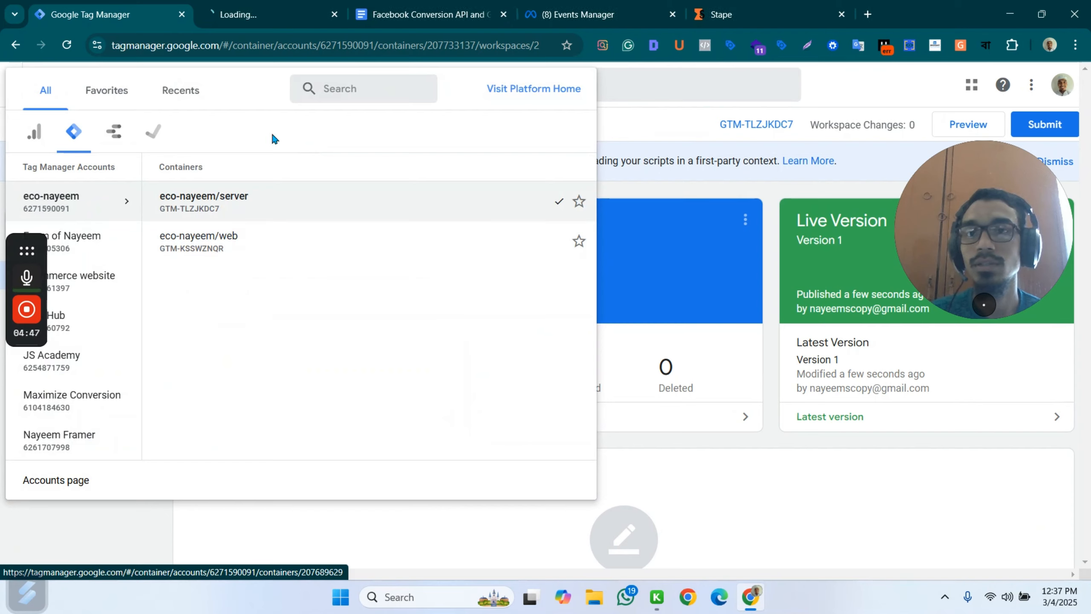
{"action": "left_click_drag", "start_coordinate": [276, 15], "coordinate": [75, 26]}
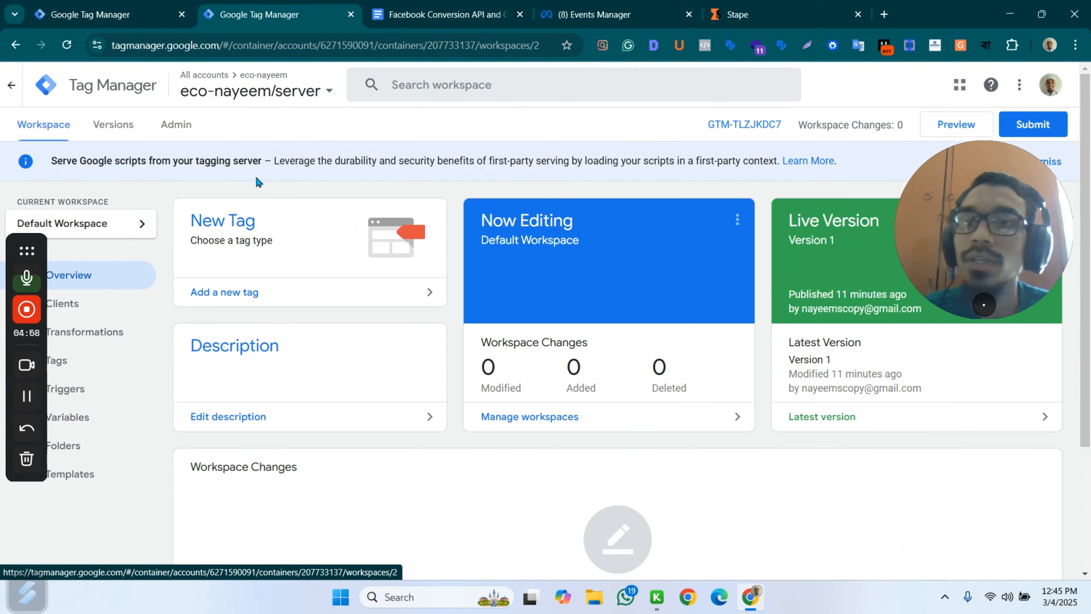
{"action": "left_click", "coordinate": [182, 125]}
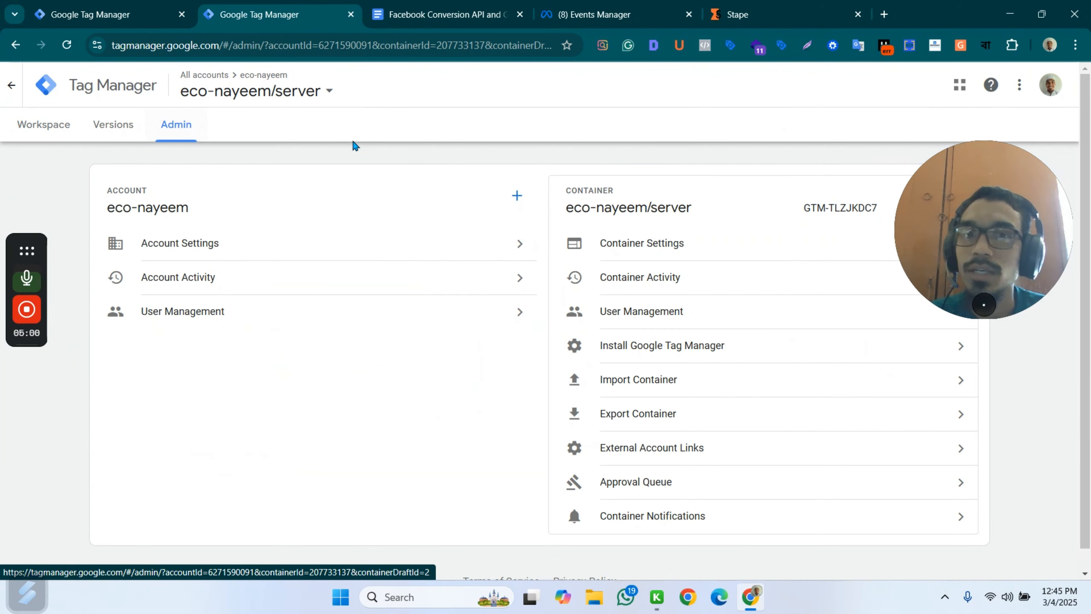
{"action": "left_click", "coordinate": [669, 244]}
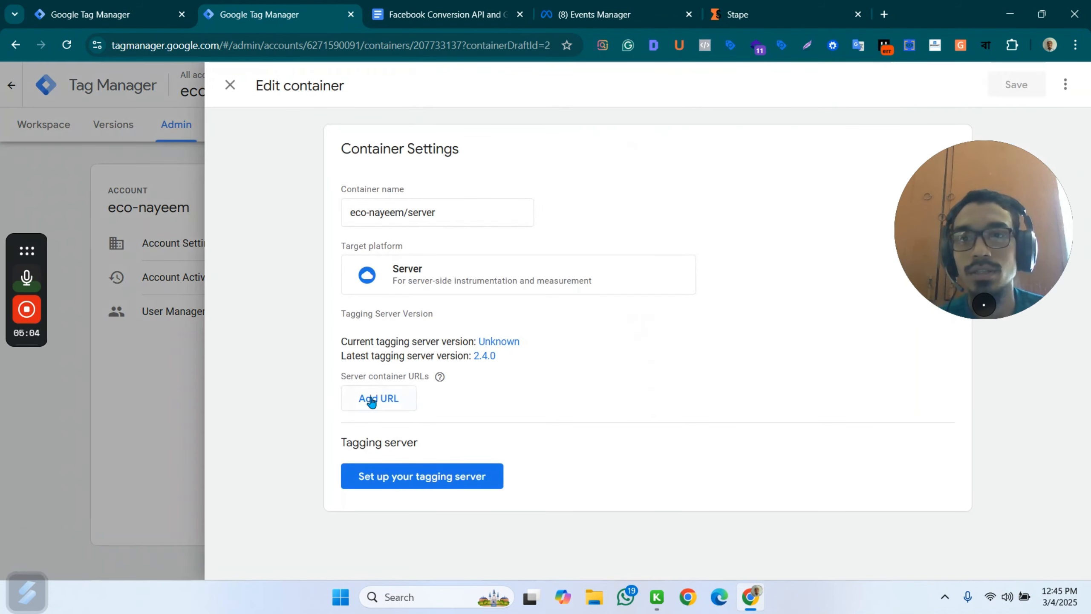
{"action": "left_click", "coordinate": [380, 399]}
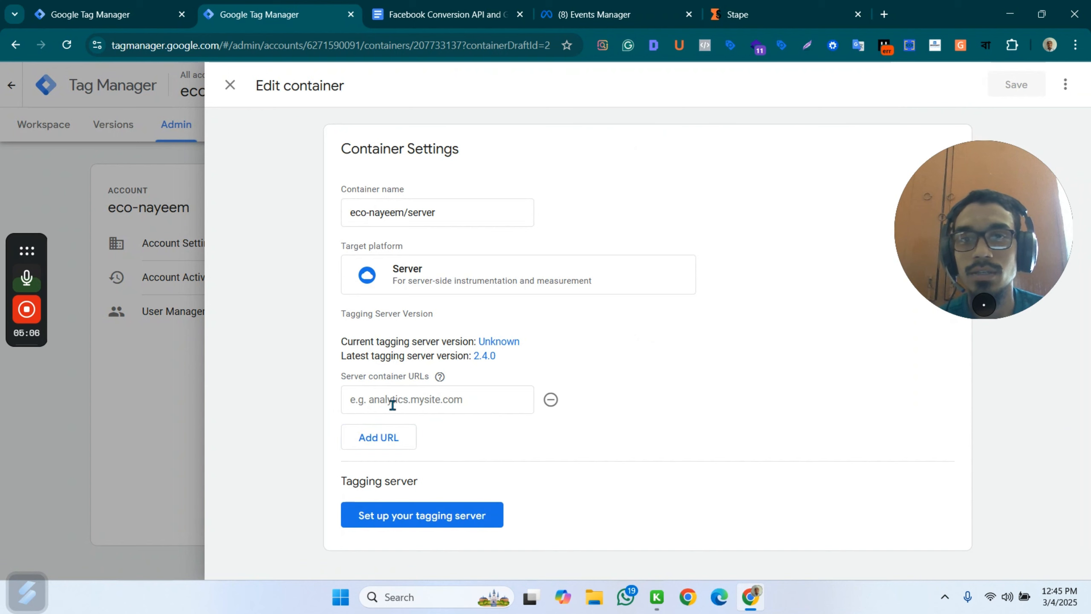
{"action": "left_click", "coordinate": [757, 15]}
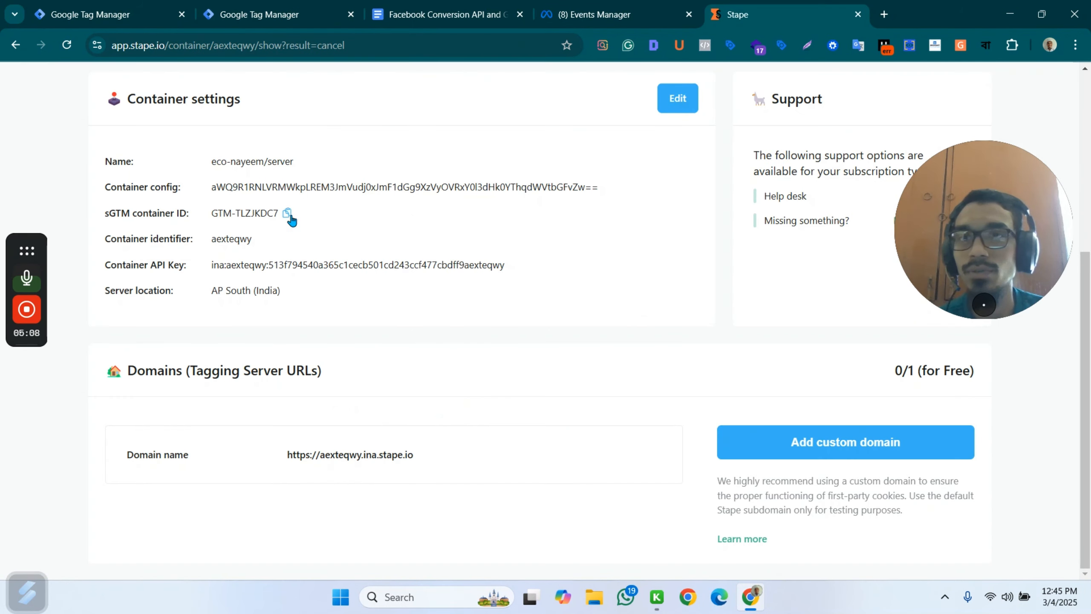
{"action": "left_click", "coordinate": [419, 457]}
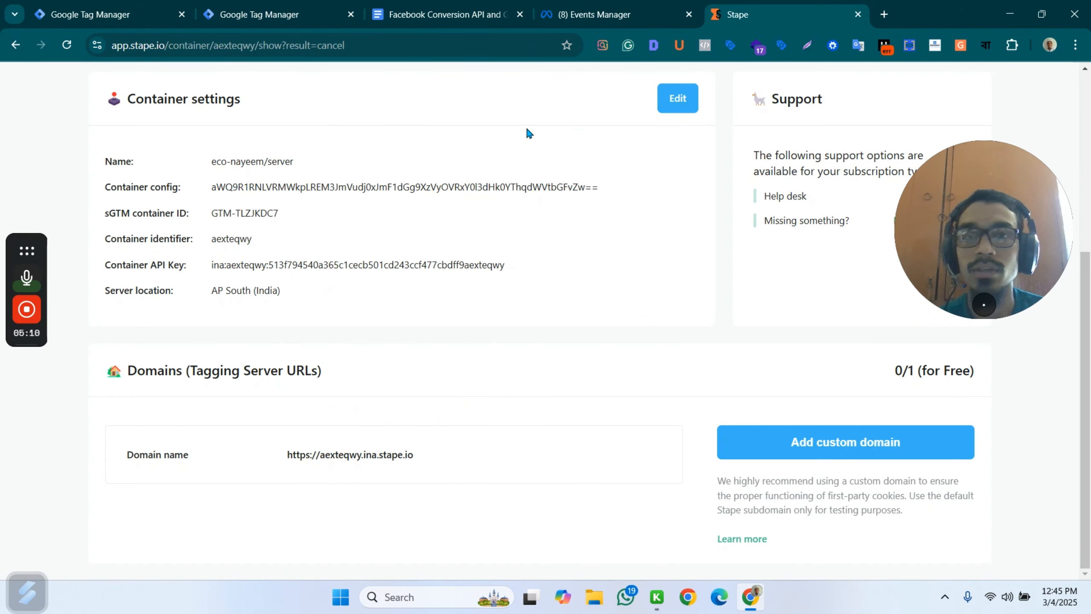
{"action": "left_click", "coordinate": [258, 14]}
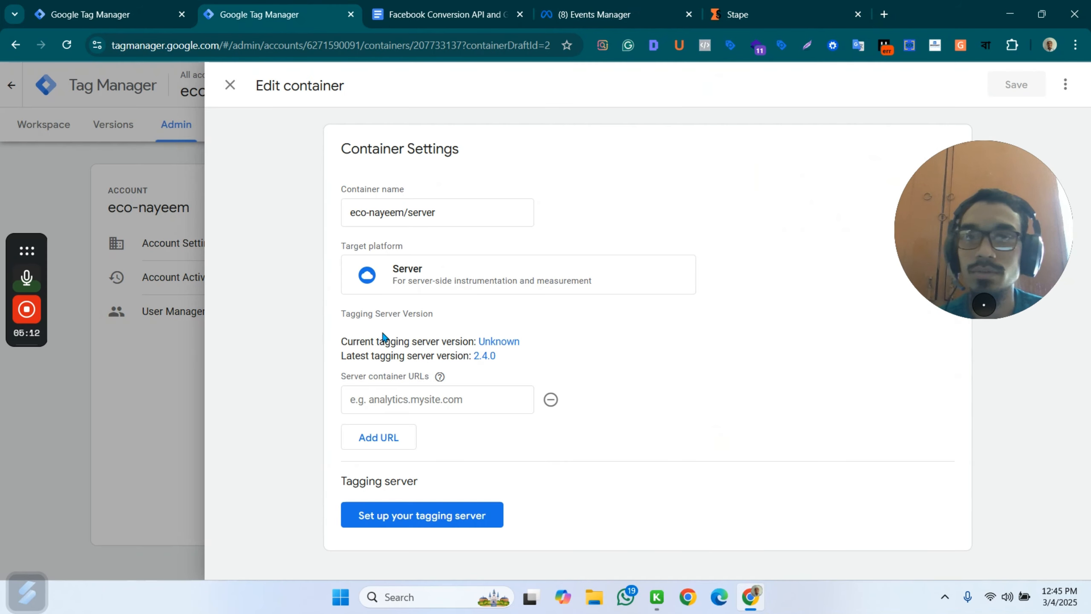
{"action": "left_click", "coordinate": [397, 404]}
{"action": "key", "text": "ctrl+v"}
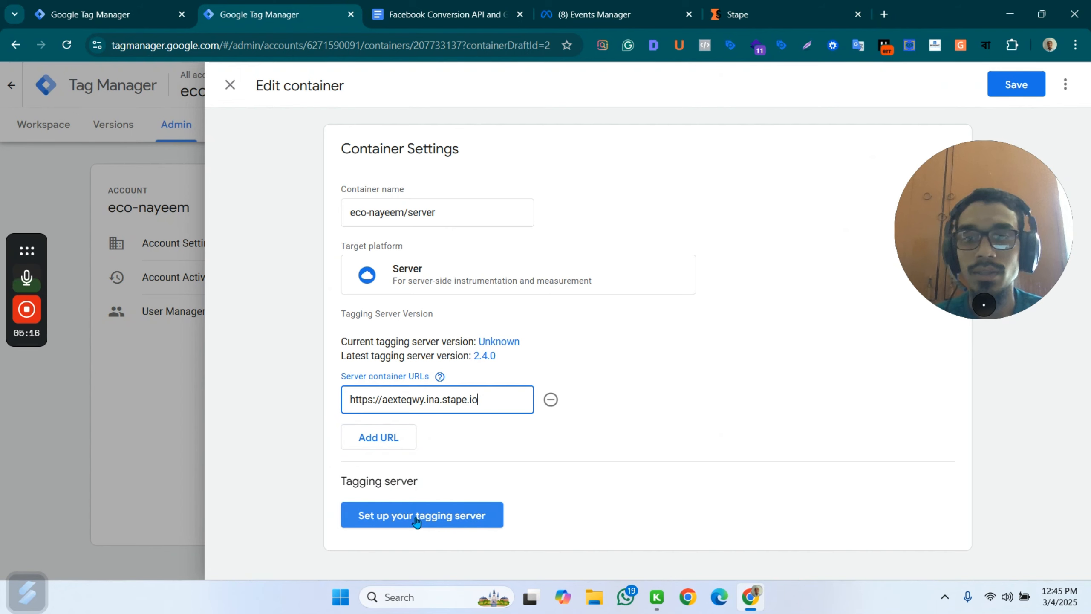
Check the tagging server setup options, close them unchanged, and save the server container's settings.
{"action": "left_click", "coordinate": [446, 520]}
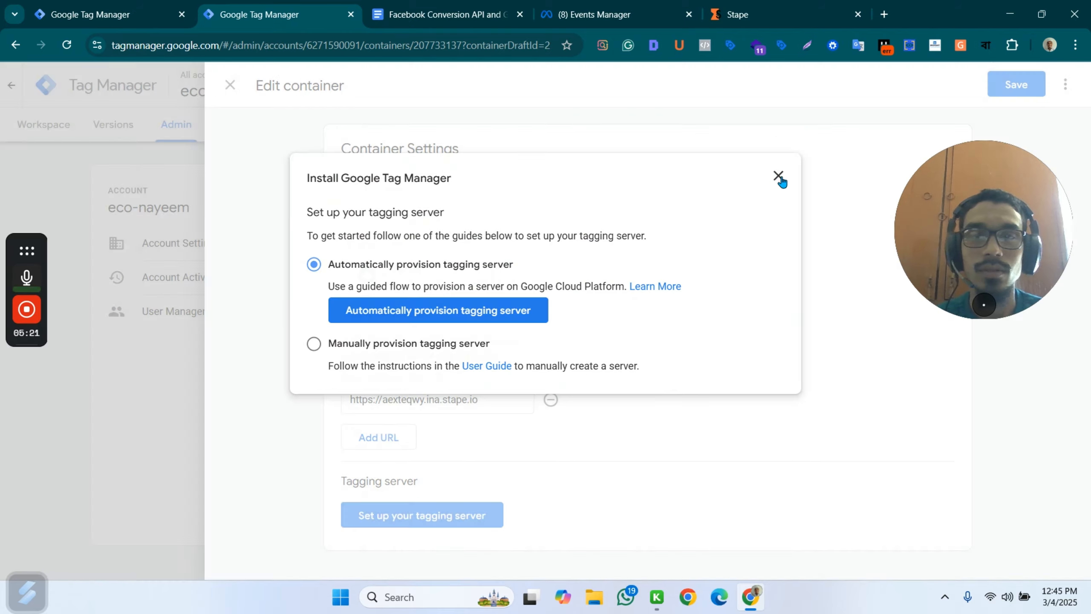
{"action": "left_click", "coordinate": [778, 176]}
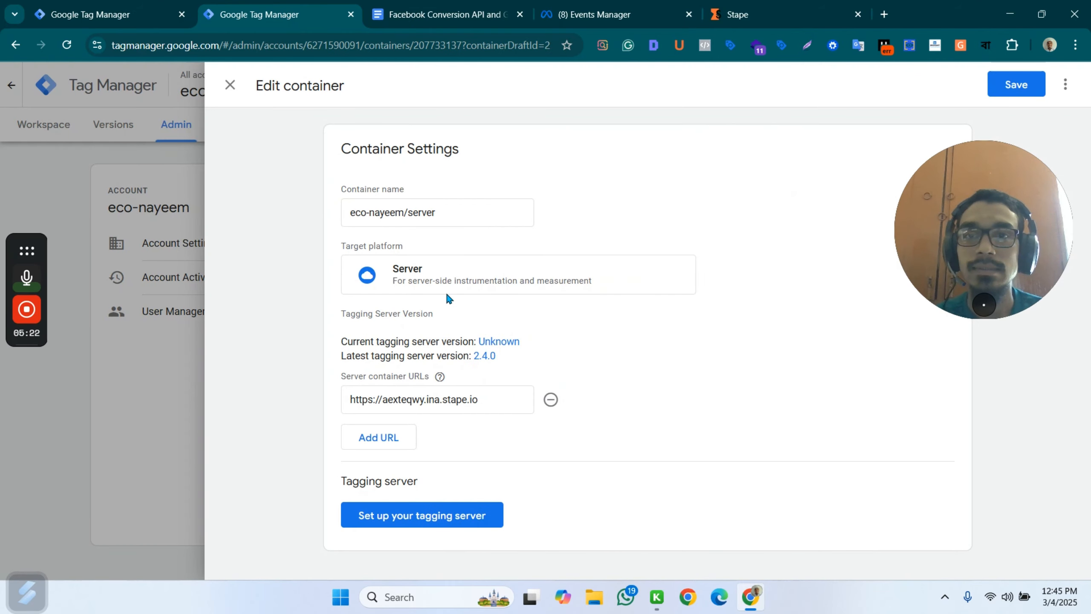
{"action": "left_click", "coordinate": [1016, 78]}
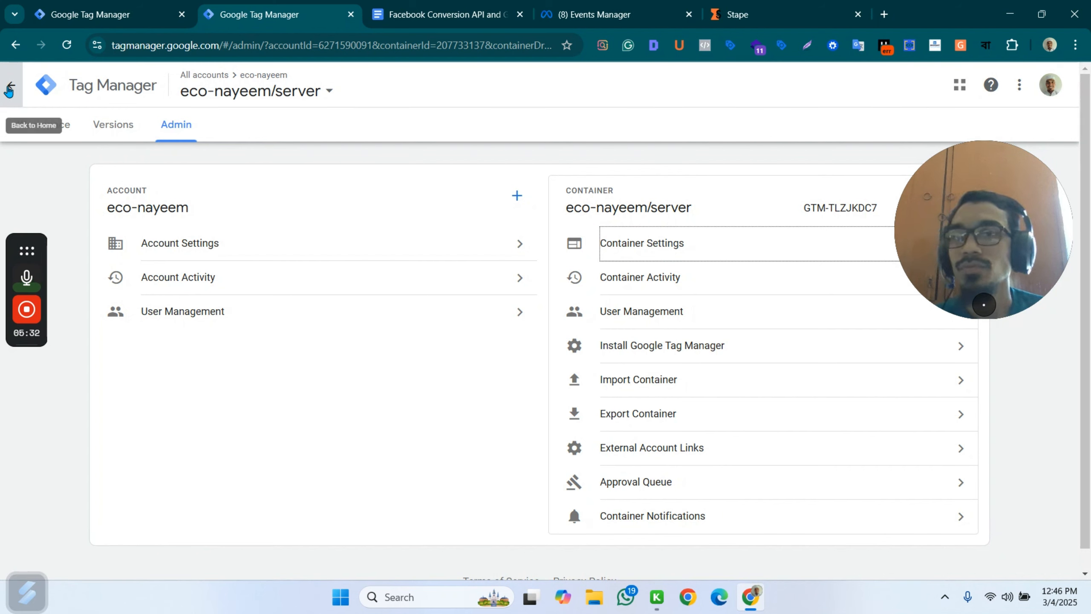
Return the server container to its workspace, and leave the eco-nayeem/web container's settings to show its list of tags.
{"action": "left_click", "coordinate": [50, 130]}
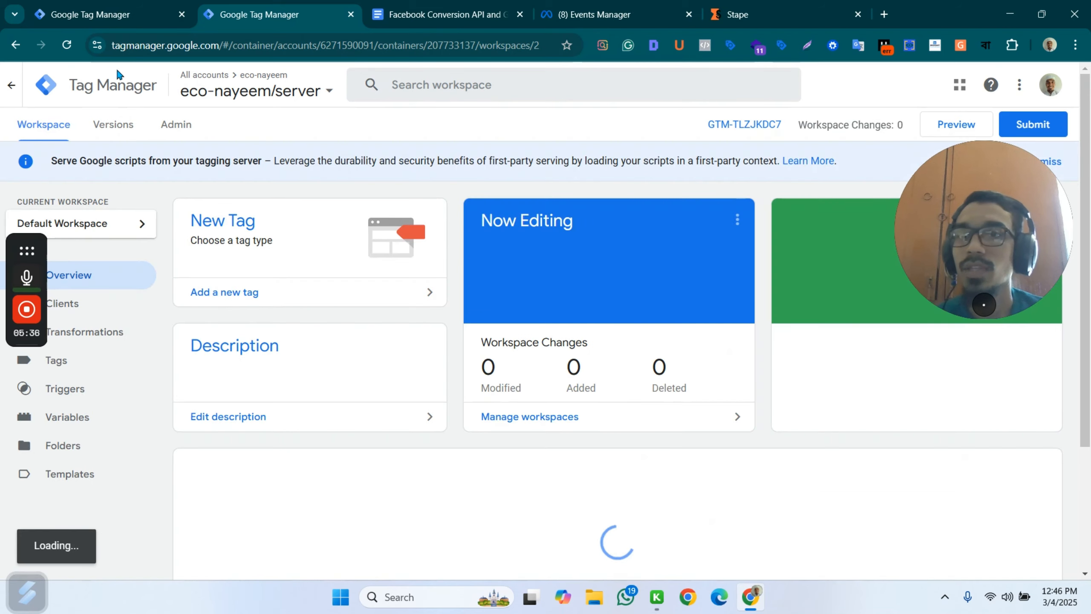
{"action": "left_click", "coordinate": [138, 17]}
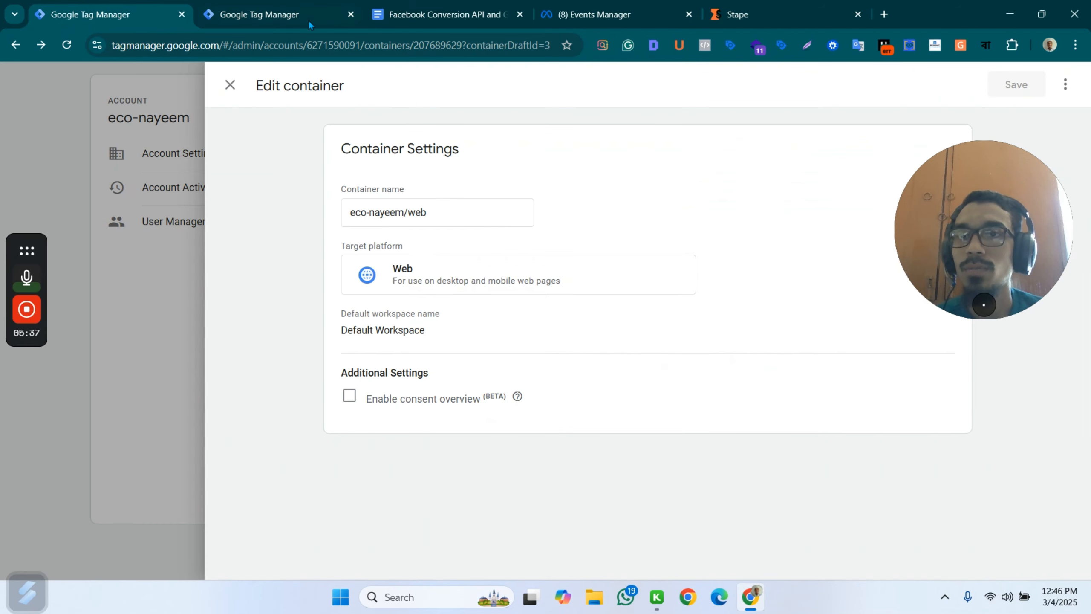
{"action": "left_click", "coordinate": [229, 86]}
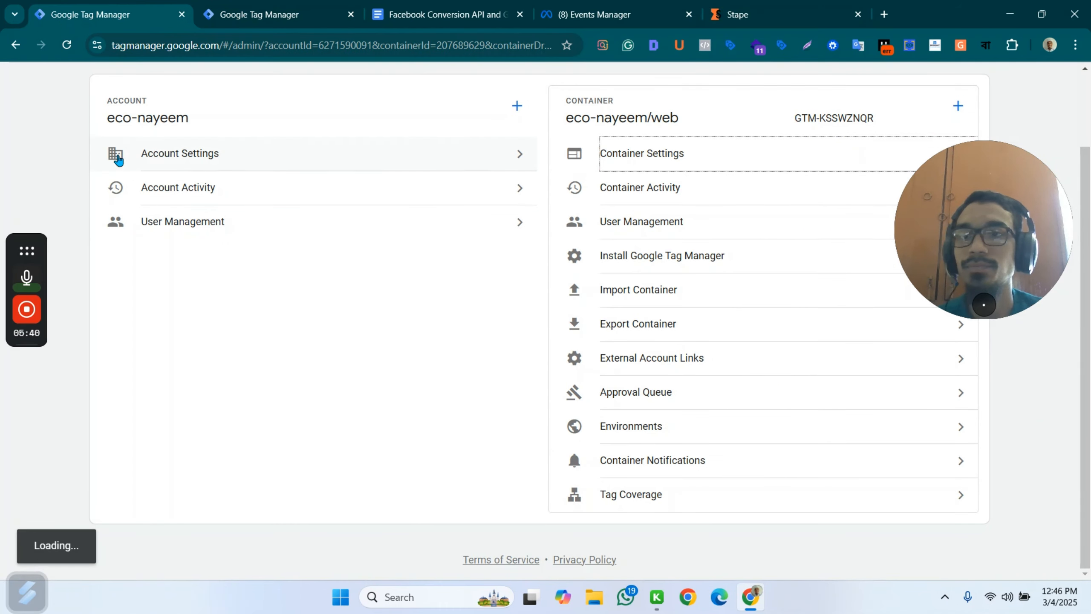
{"action": "left_click", "coordinate": [38, 124]}
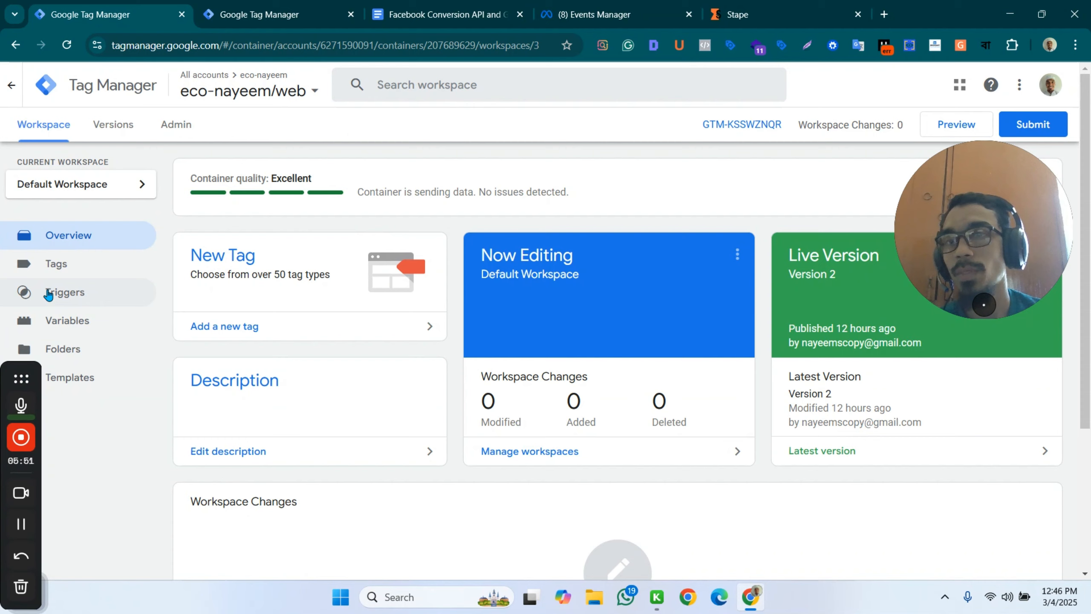
{"action": "left_click", "coordinate": [81, 267]}
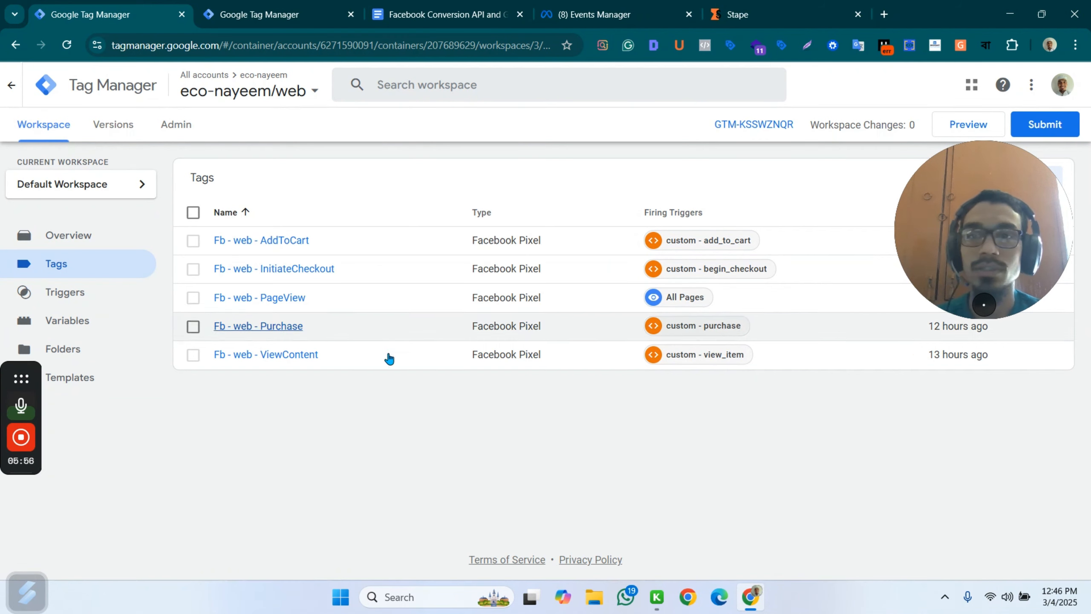
Review the page_view parameters in the Facebook Conversion API document and the server workspace overview, and return to the web container's tags.
{"action": "left_click", "coordinate": [481, 16]}
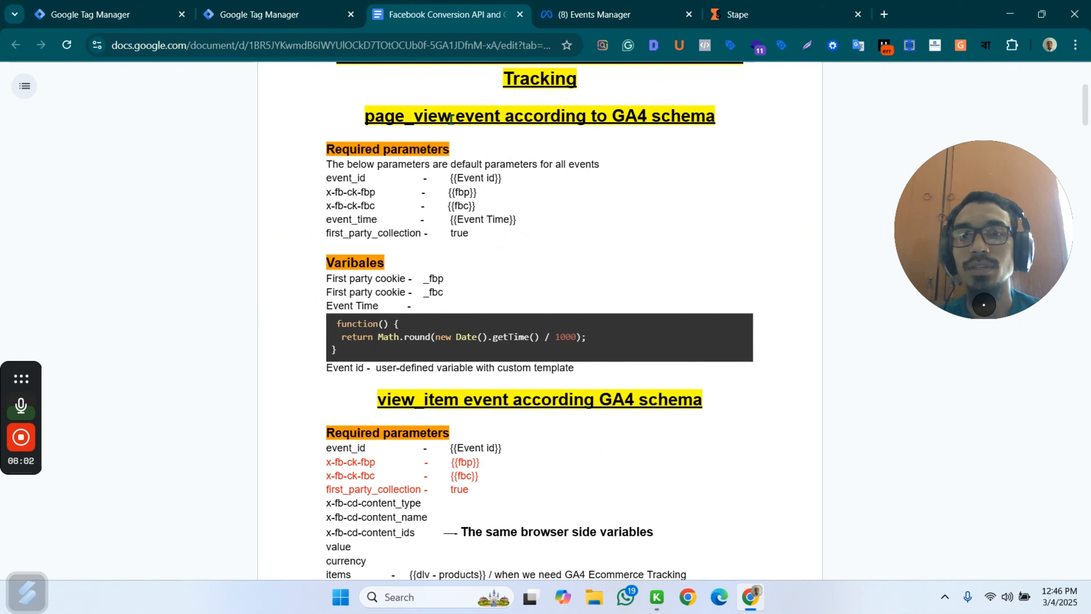
{"action": "left_click", "coordinate": [259, 14]}
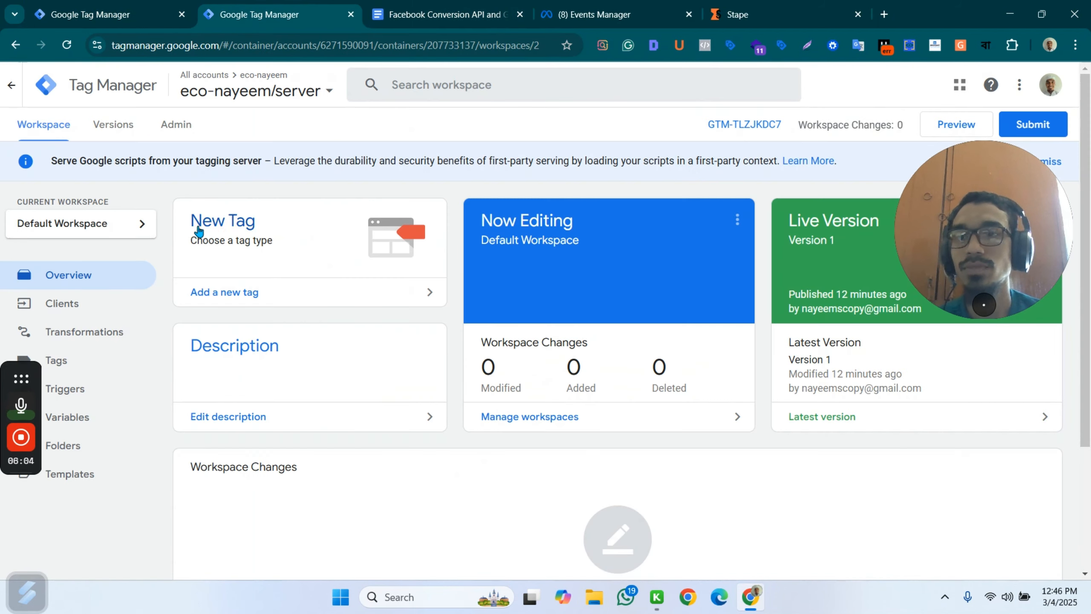
{"action": "left_click", "coordinate": [91, 13]}
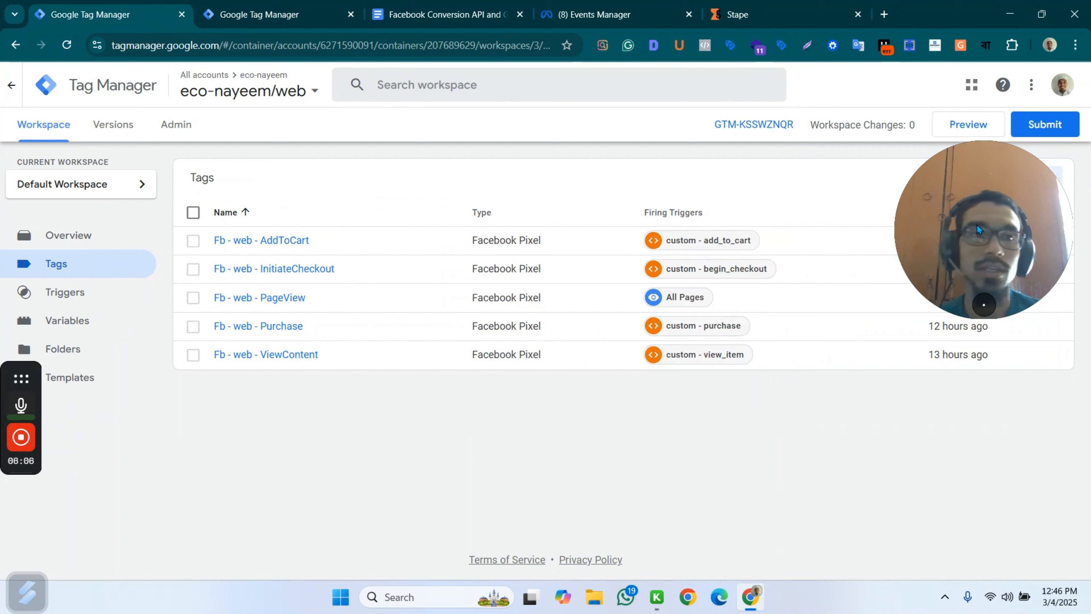
Create a new tag of type Google Tag in the web container and name it "Fb - server- pageview".
{"action": "left_click", "coordinate": [1031, 181]}
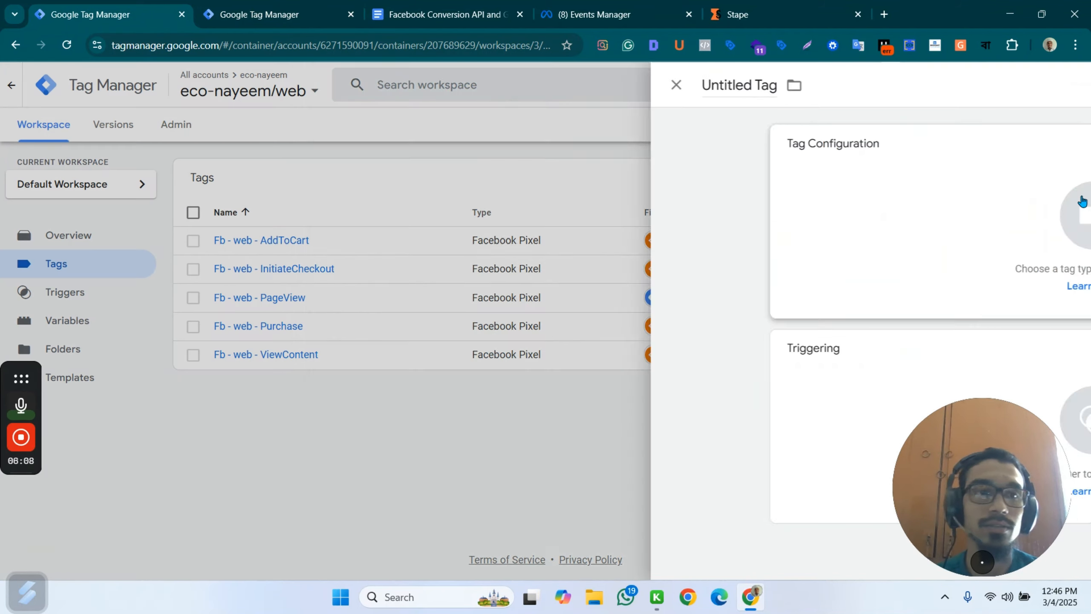
{"action": "left_click", "coordinate": [678, 207]}
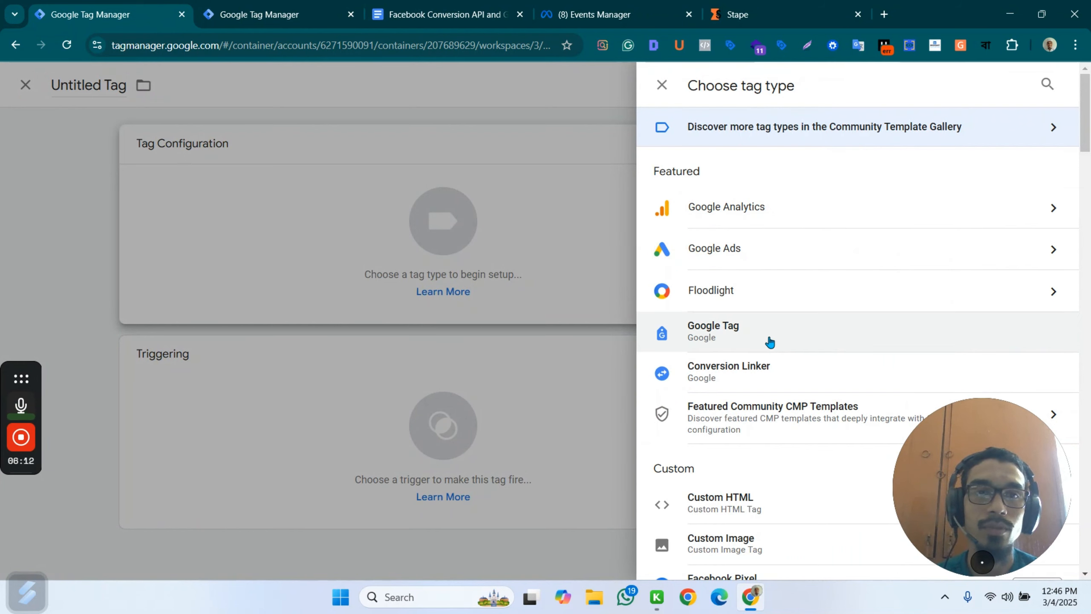
{"action": "left_click", "coordinate": [769, 342]}
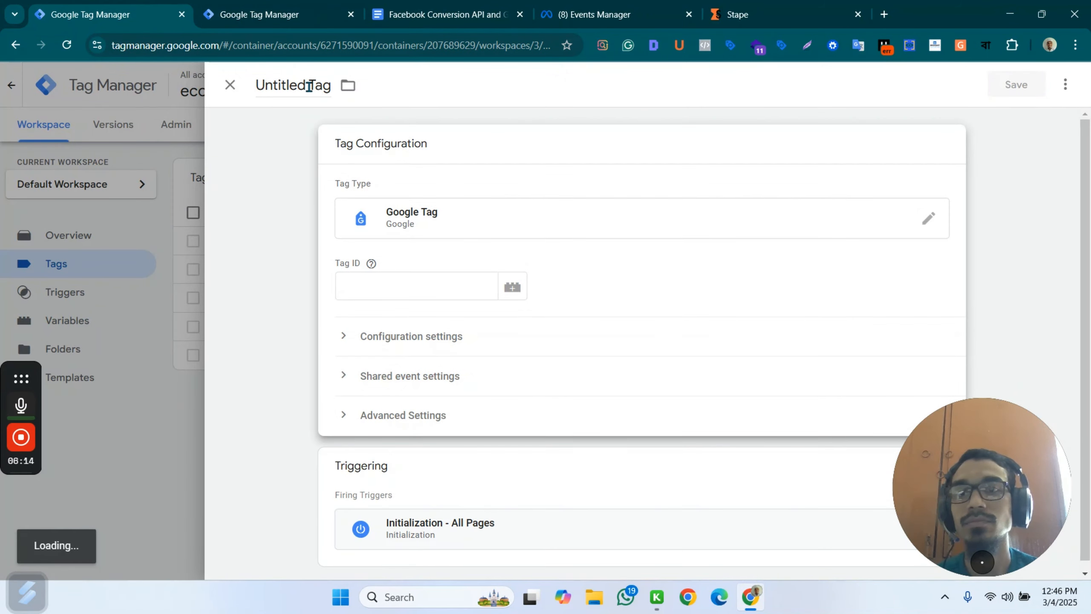
{"action": "triple_click", "coordinate": [309, 86]}
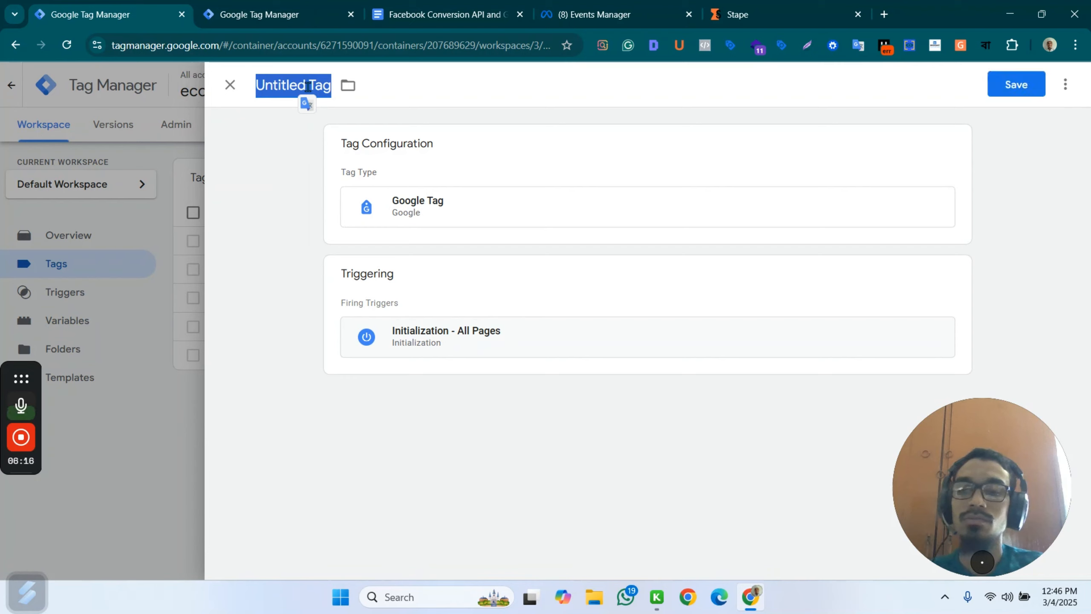
{"action": "type", "text": "Fb - se"}
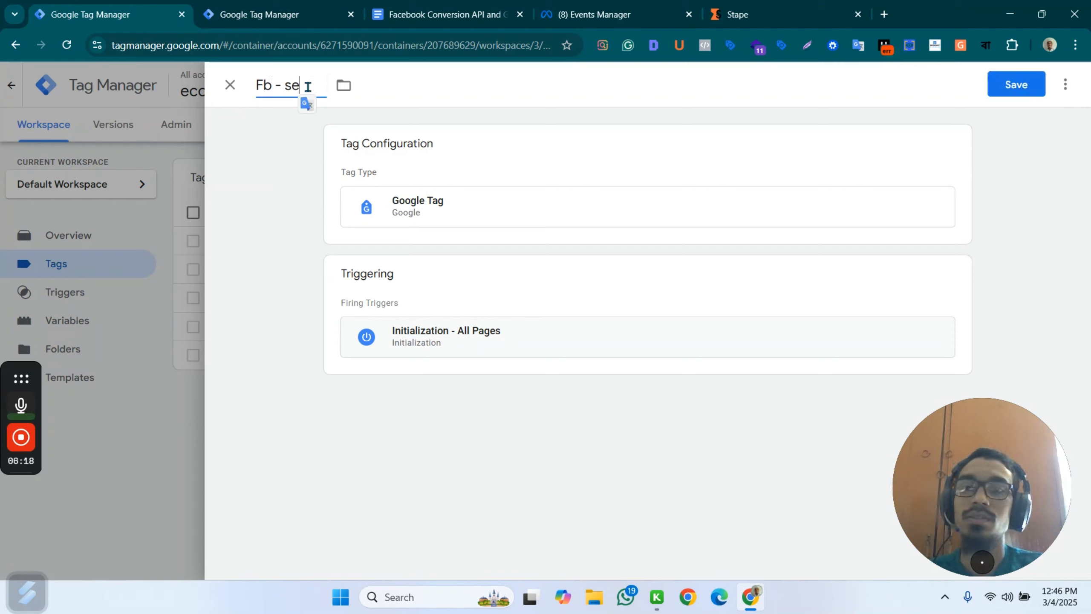
{"action": "type", "text": "rver-"}
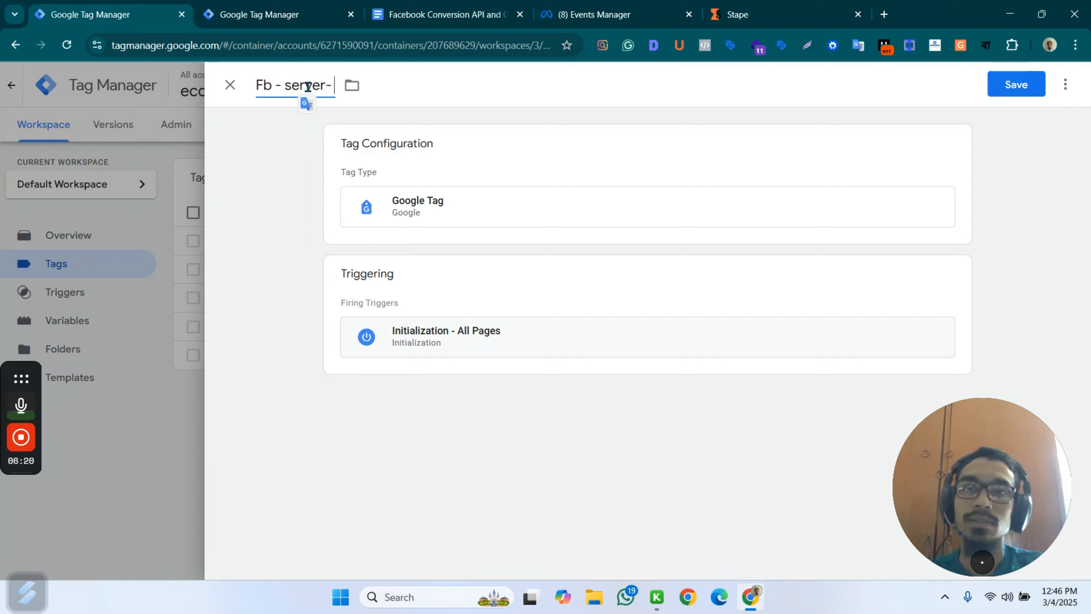
{"action": "type", "text": " pageview"}
Open the new Google Tag's configuration and set its Tag ID to G-121211.
{"action": "left_click", "coordinate": [430, 207]}
{"action": "left_click", "coordinate": [393, 285]}
{"action": "type", "text": "G"}
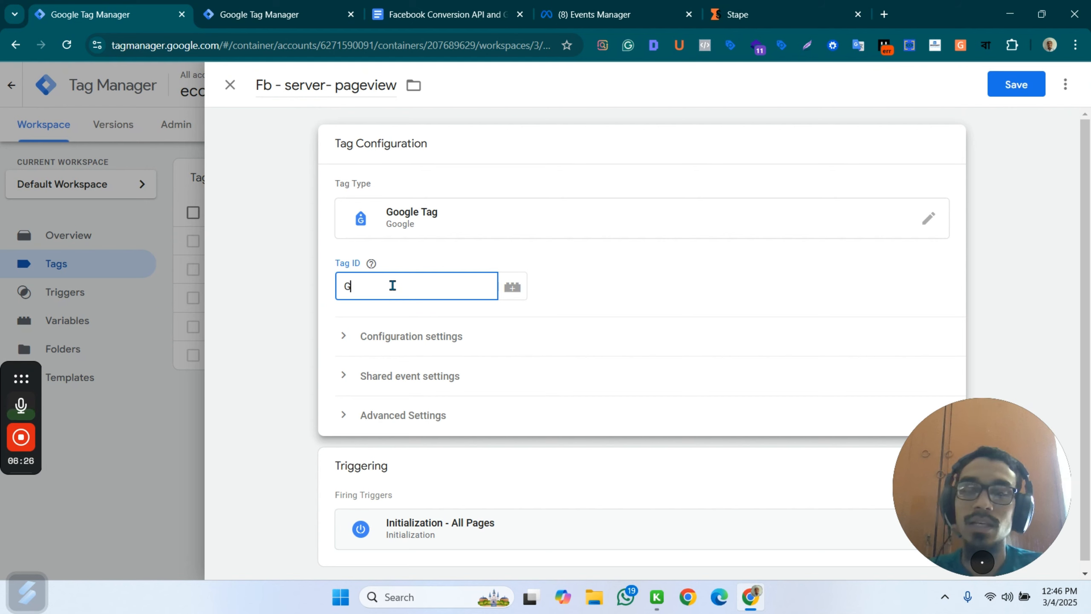
{"action": "type", "text": "-"}
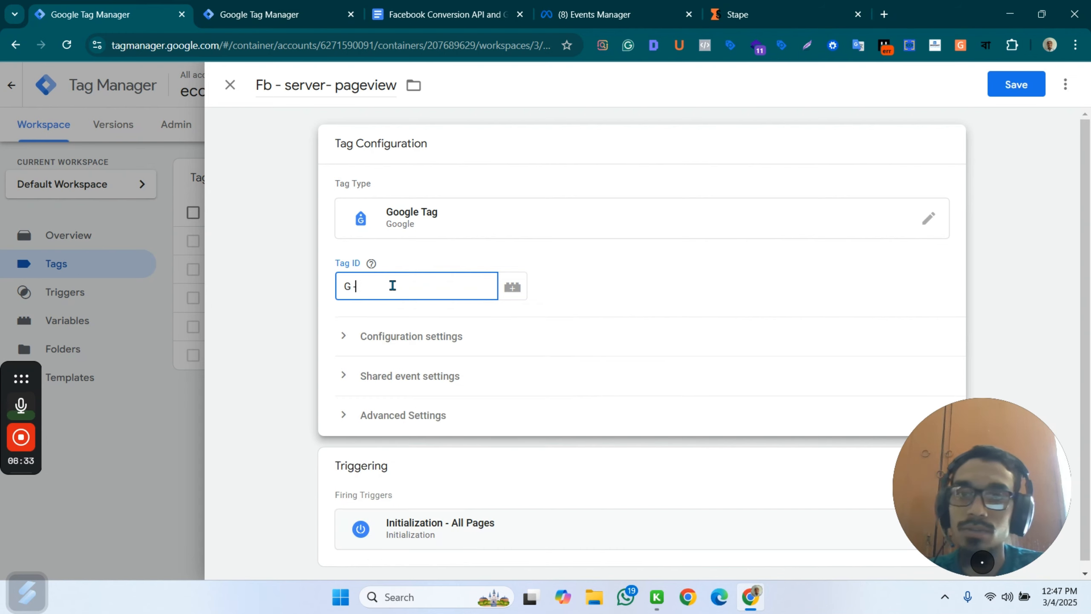
{"action": "key", "text": "BackSpace"}
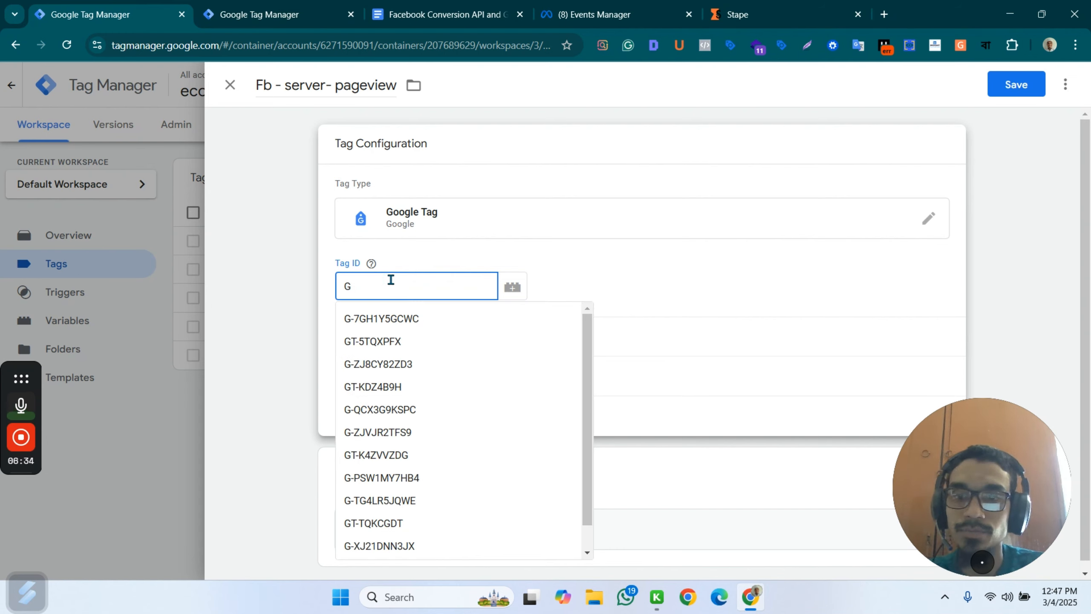
{"action": "type", "text": "-12121"}
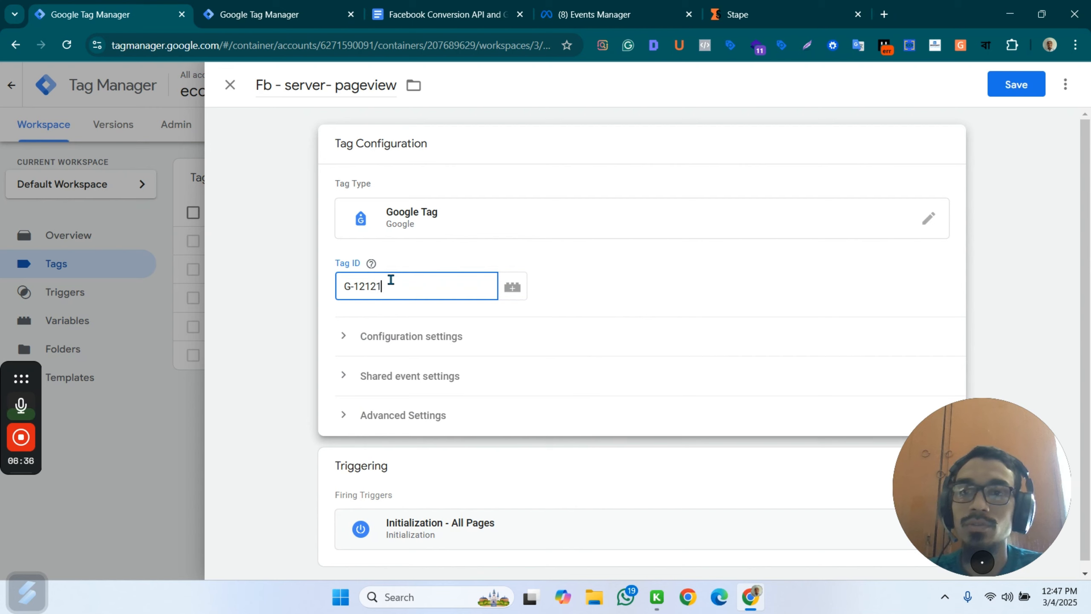
{"action": "type", "text": "1"}
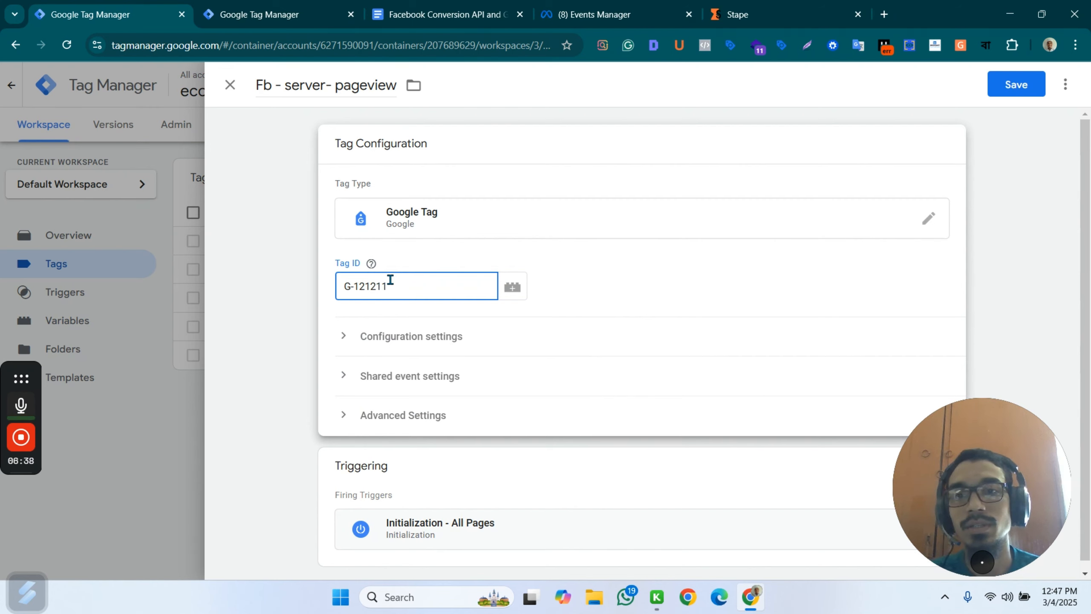
{"action": "type", "text": "1"}
Complete the Tag ID as G-1212111 and expand the Google Tag's configuration settings.
{"action": "left_click", "coordinate": [317, 293]}
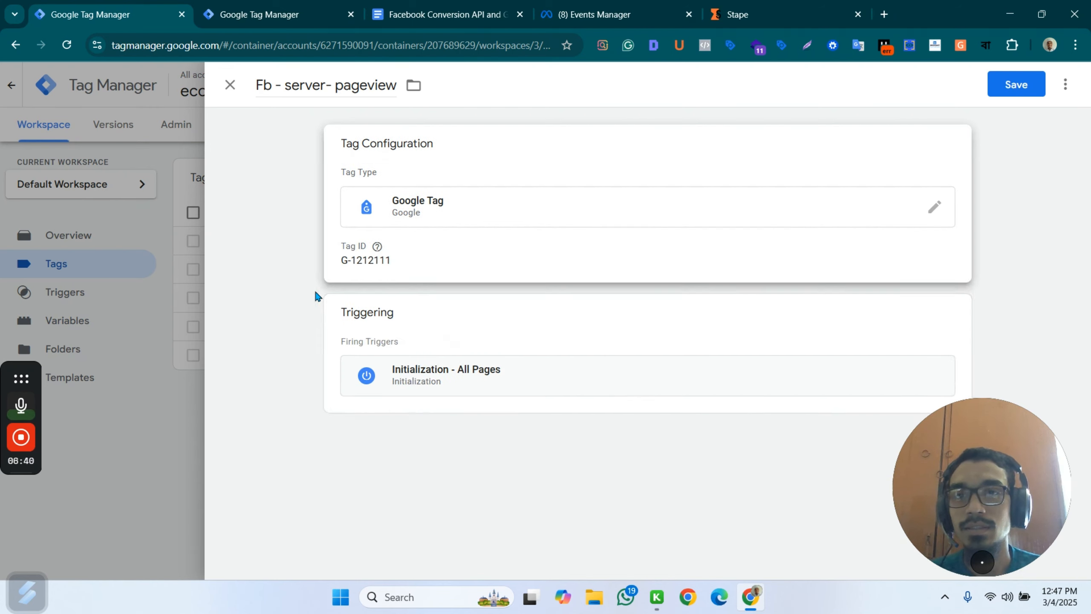
{"action": "left_click", "coordinate": [603, 257]}
{"action": "left_click", "coordinate": [412, 346]}
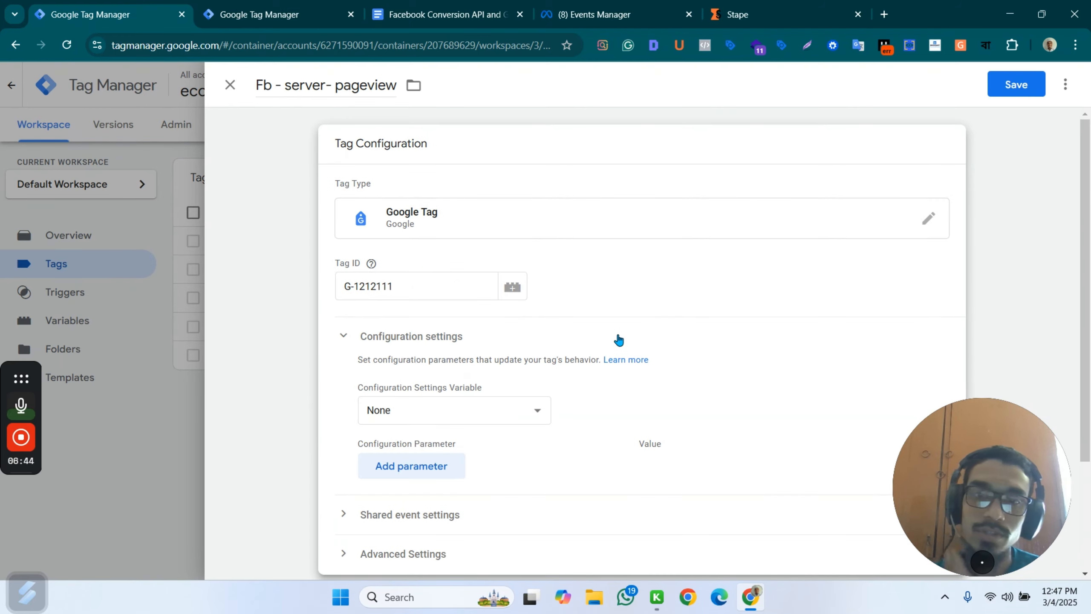
Add a blank event parameter under the shared event settings, and copy event_id from the page_view parameters in the Facebook Conversion API document.
{"action": "left_click", "coordinate": [451, 522]}
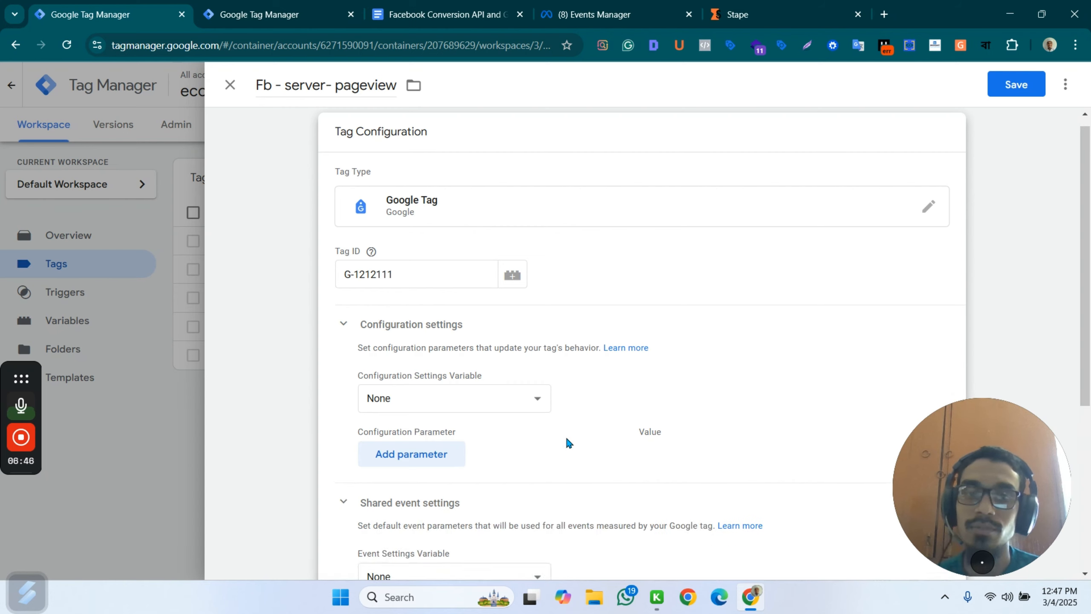
{"action": "scroll", "coordinate": [566, 436], "scroll_direction": "down", "scroll_amount": 5}
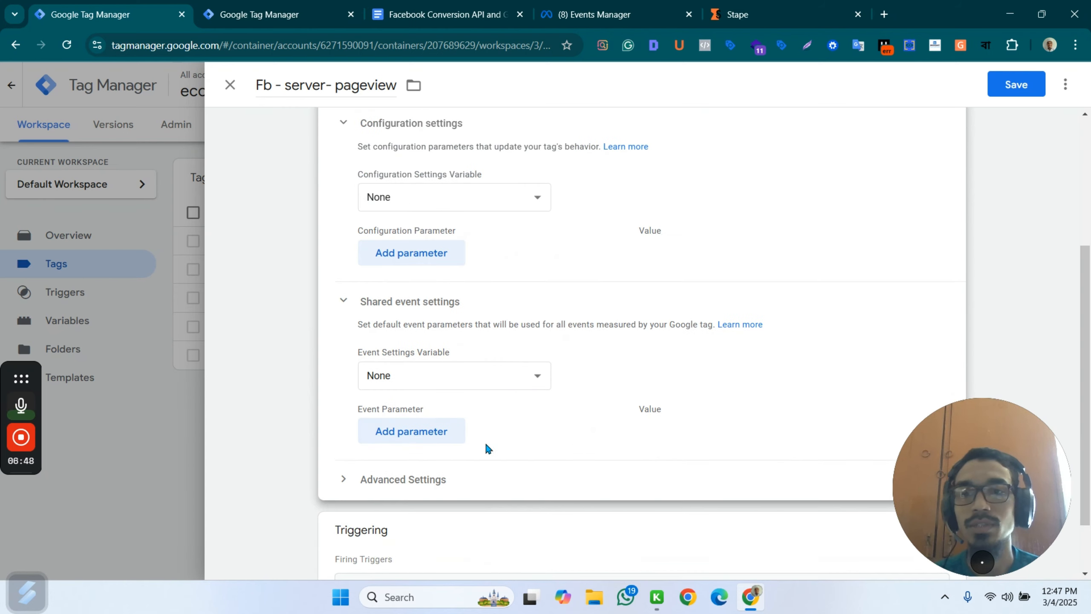
{"action": "left_click", "coordinate": [402, 433]}
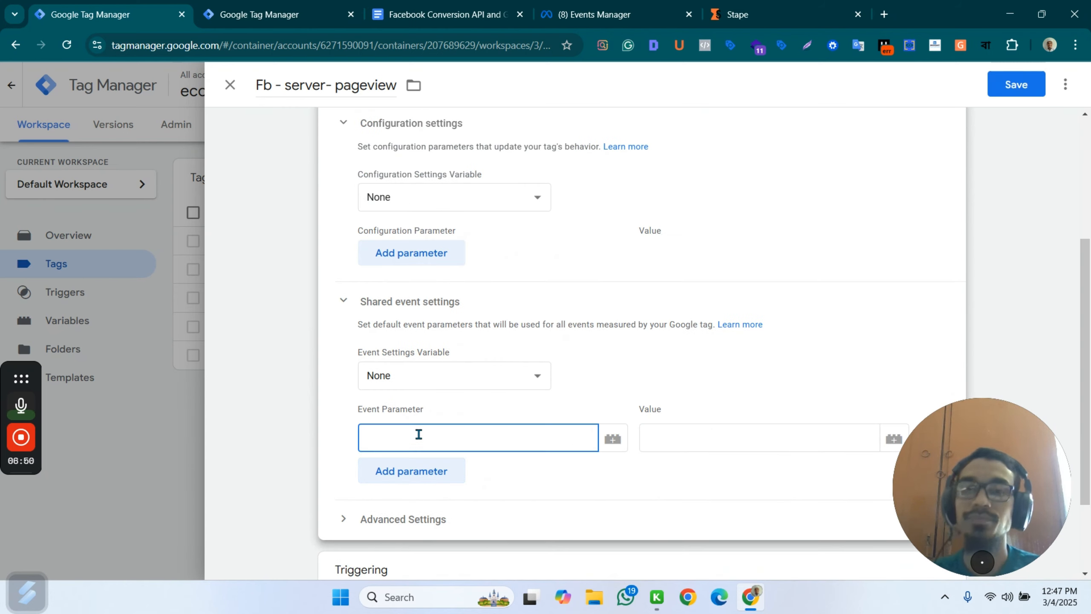
{"action": "left_click", "coordinate": [456, 13]}
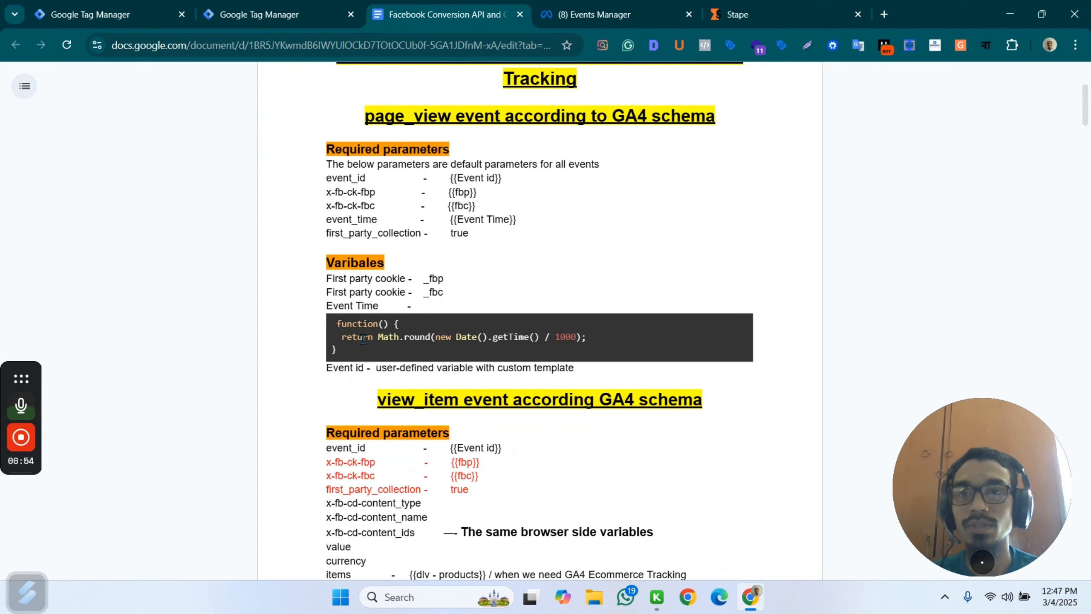
{"action": "left_click_drag", "start_coordinate": [327, 178], "coordinate": [366, 177]}
{"action": "key", "text": "ctrl+c"}
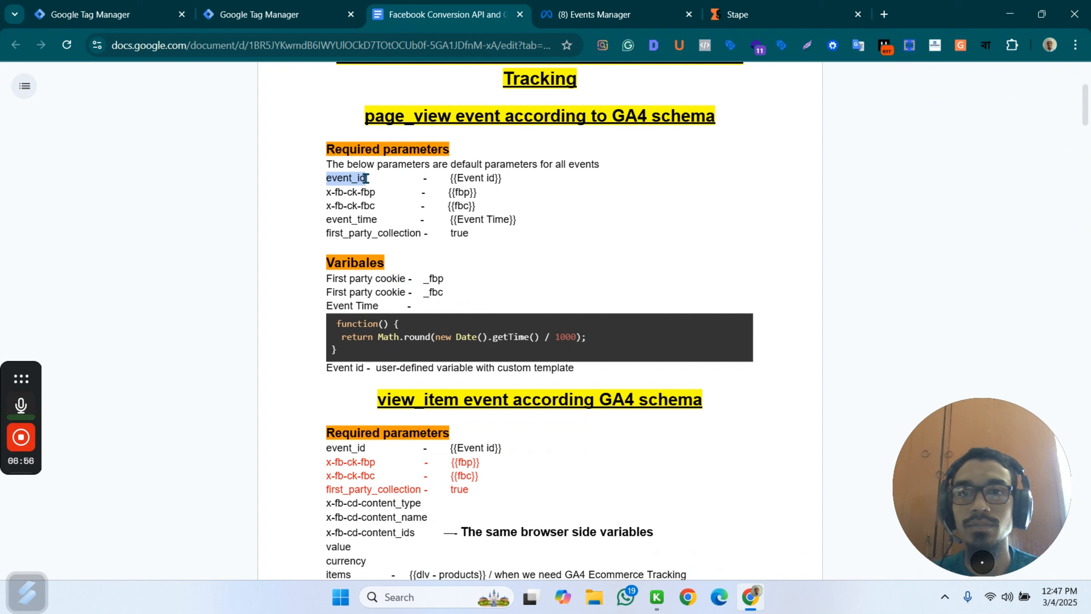
Return to the web container and move its browser tab next to the Facebook Conversion API document's tab.
{"action": "left_click", "coordinate": [266, 15]}
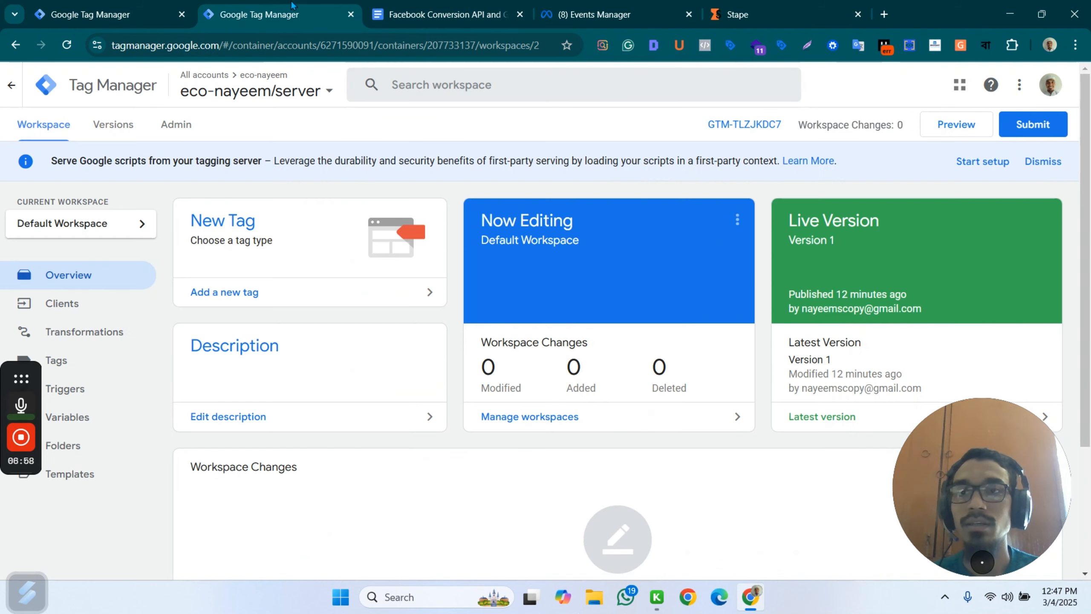
{"action": "left_click", "coordinate": [163, 6]}
{"action": "left_click_drag", "start_coordinate": [133, 10], "coordinate": [279, 15]}
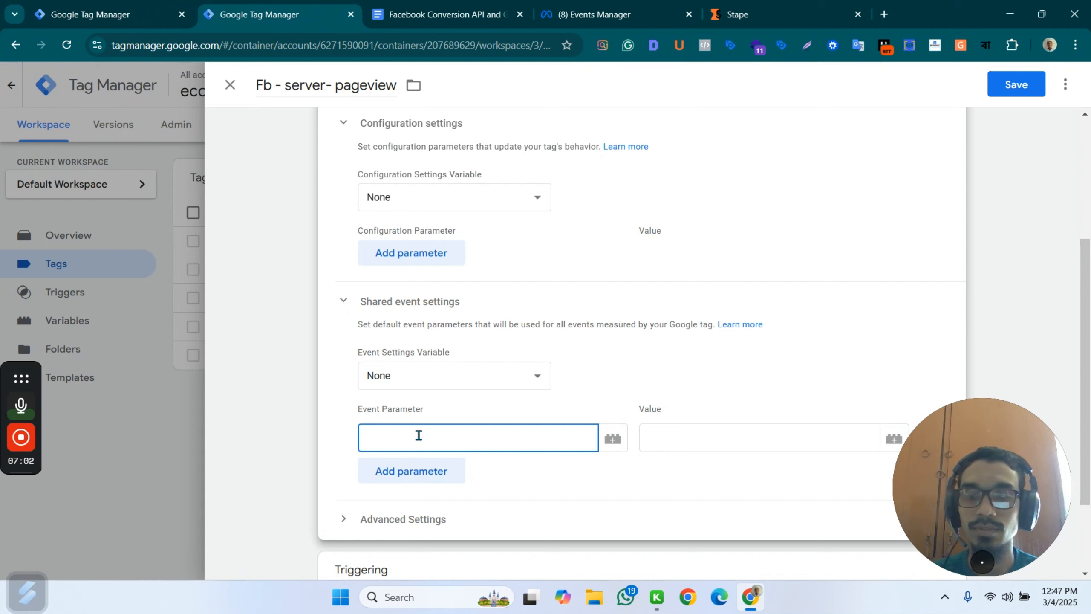
Fill the shared event parameter with the name event_id and the variable {{Event ID}} as its value.
{"action": "key", "text": "ctrl+v"}
{"action": "left_click", "coordinate": [679, 440]}
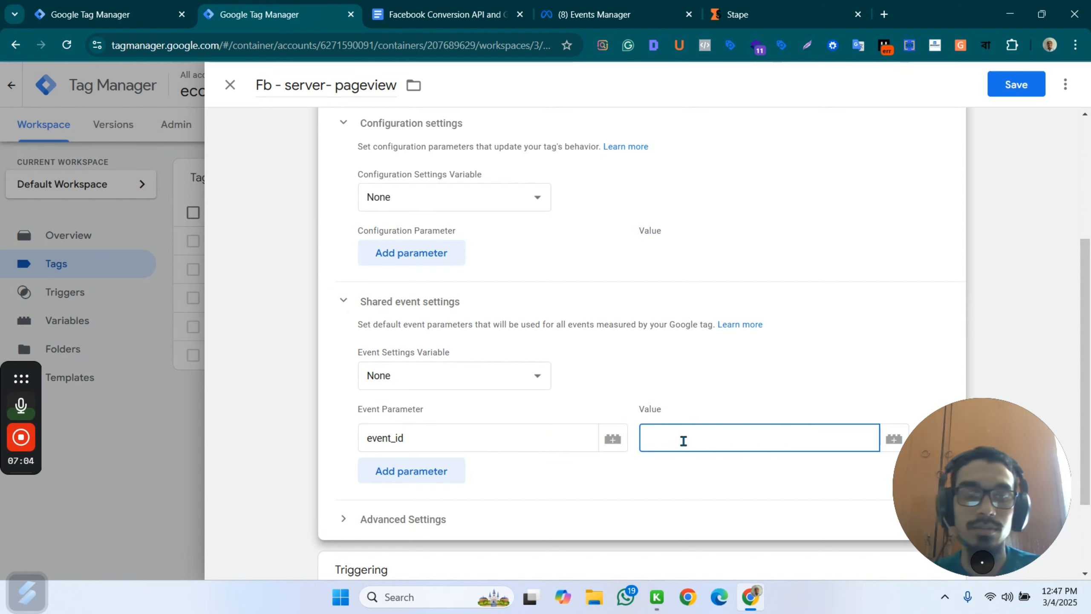
{"action": "type", "text": "{{e"}
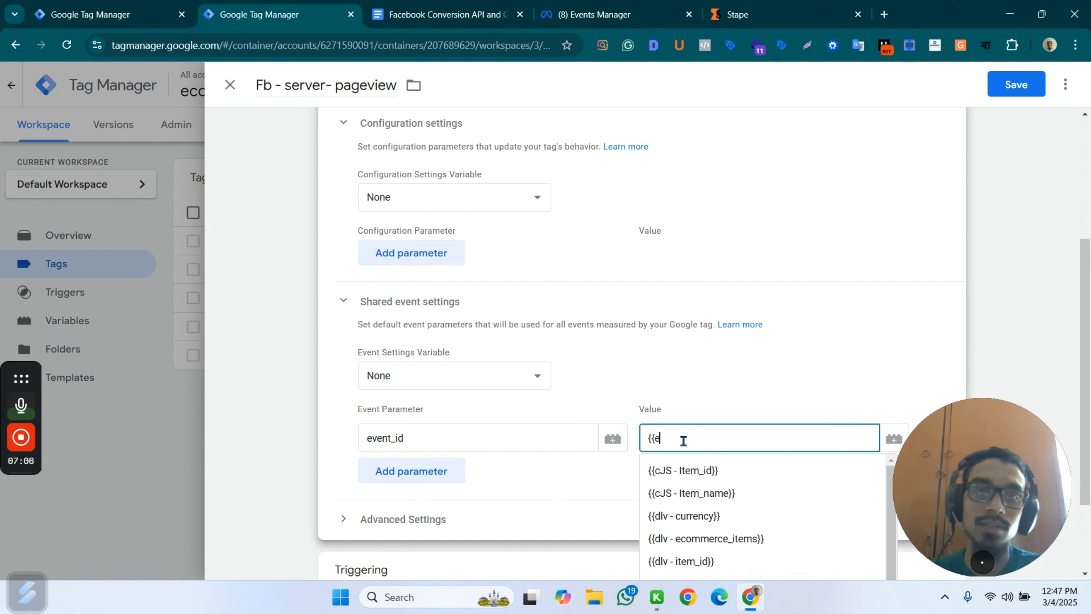
{"action": "type", "text": "ve"}
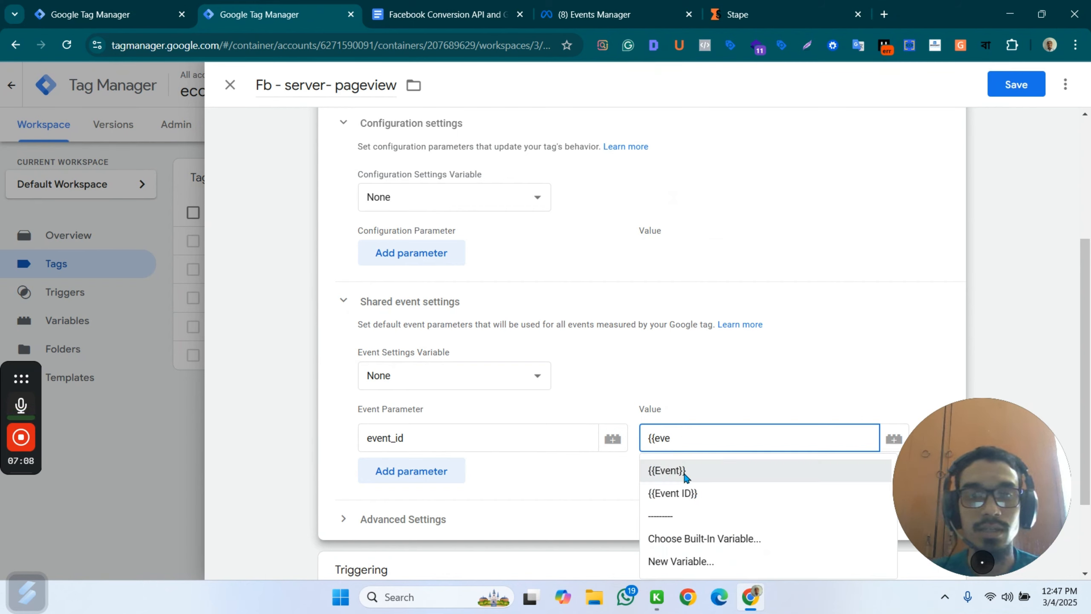
{"action": "left_click", "coordinate": [688, 492]}
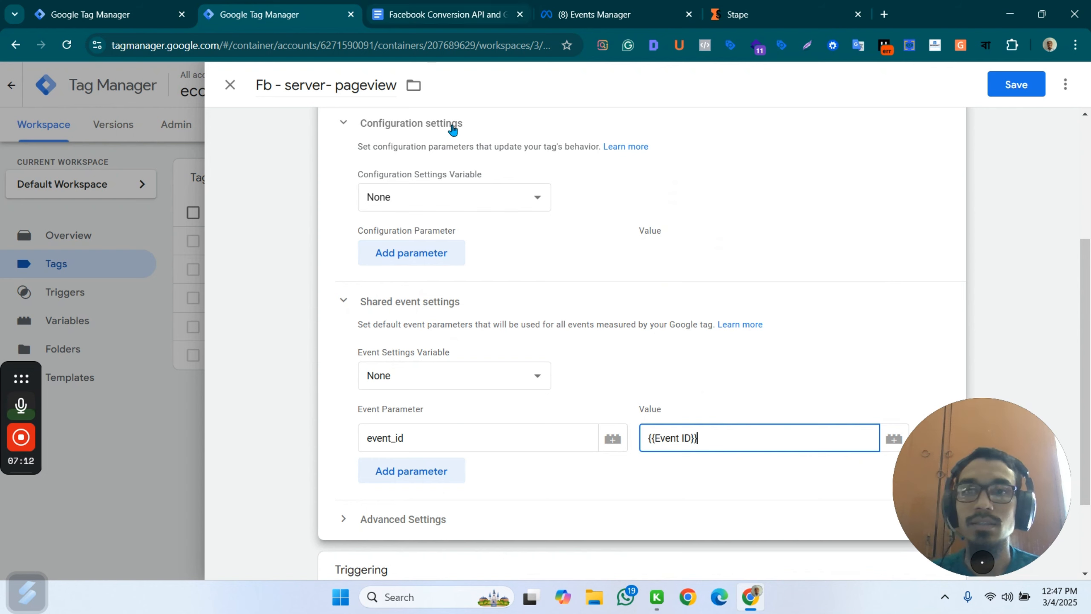
Add three blank parameter rows under the tag's configuration settings.
{"action": "scroll", "coordinate": [499, 246], "scroll_direction": "up", "scroll_amount": 2}
{"action": "left_click", "coordinate": [405, 327]}
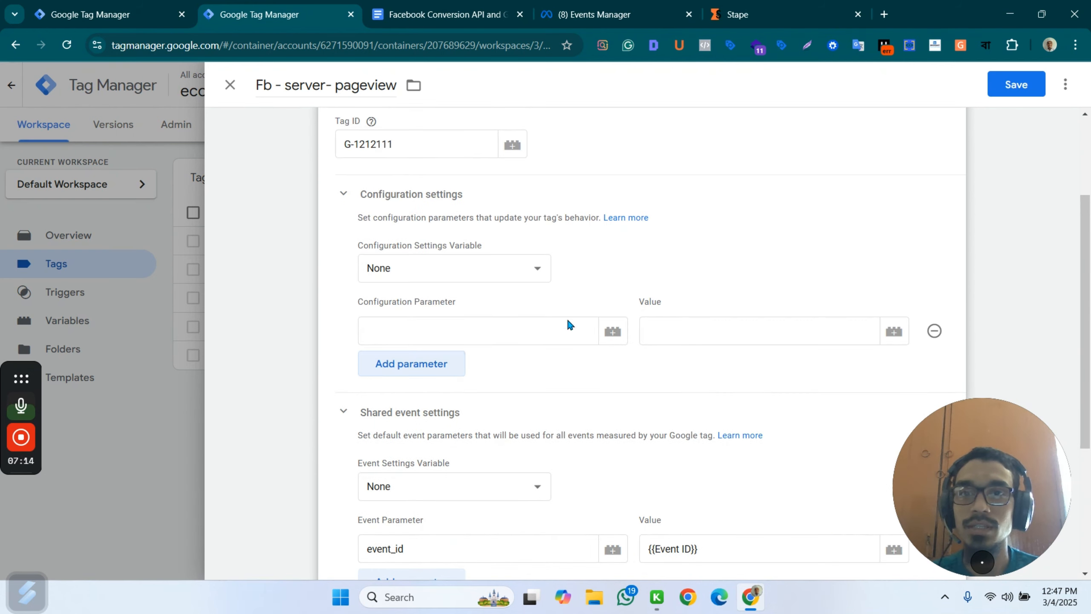
{"action": "left_click", "coordinate": [420, 370]}
{"action": "left_click", "coordinate": [403, 404]}
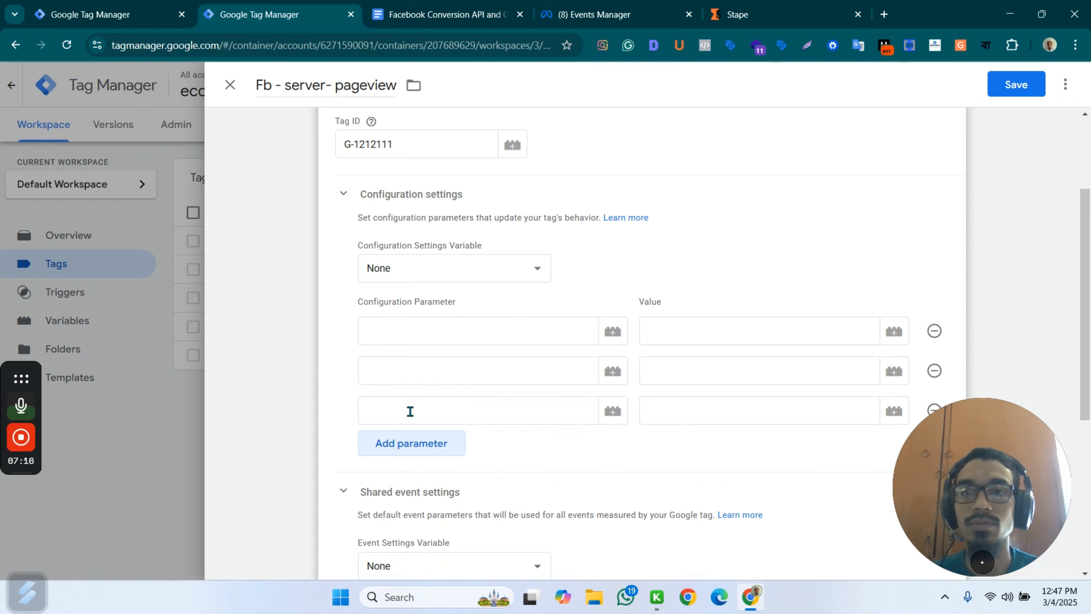
Name the first two configuration parameters x-fb-ck-fbp and x-fb-ck-fbc, using the name copied from the Facebook Conversion API document.
{"action": "left_click", "coordinate": [410, 13]}
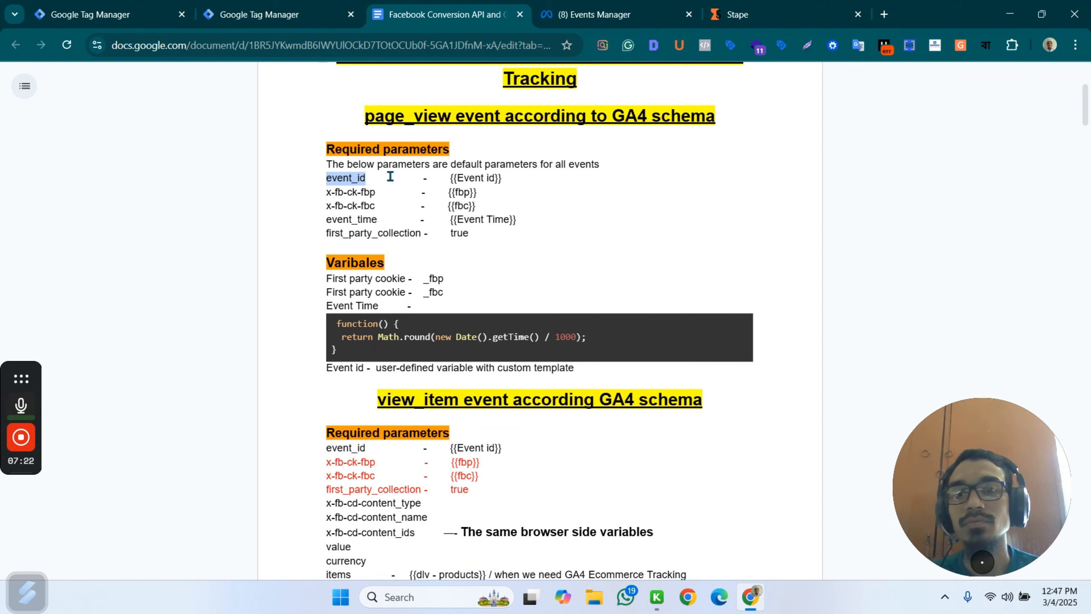
{"action": "left_click_drag", "start_coordinate": [377, 194], "coordinate": [315, 195]}
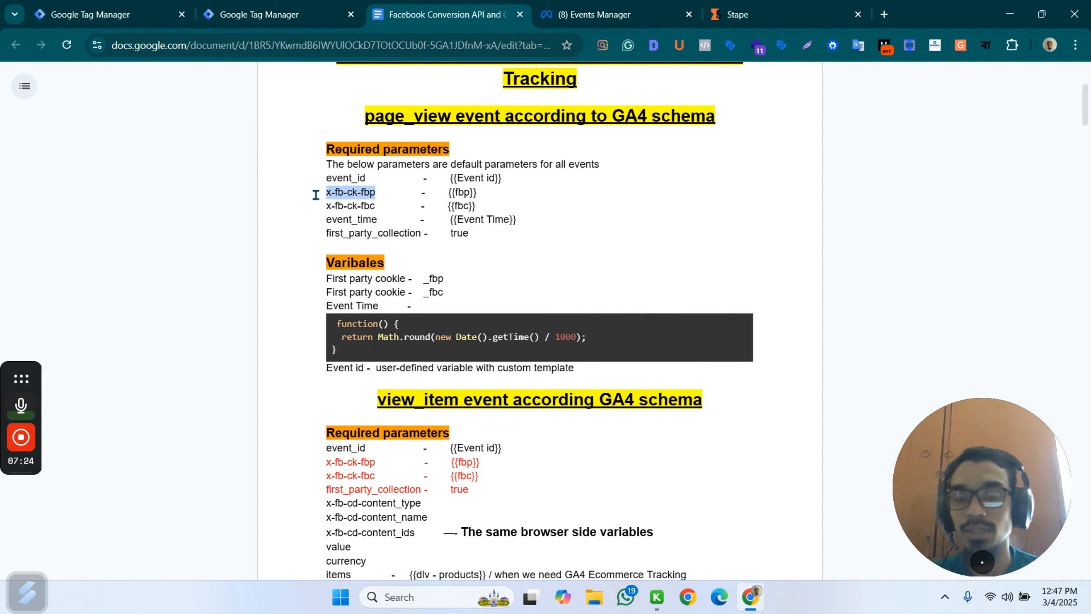
{"action": "left_click", "coordinate": [279, 15]}
{"action": "left_click", "coordinate": [406, 326]}
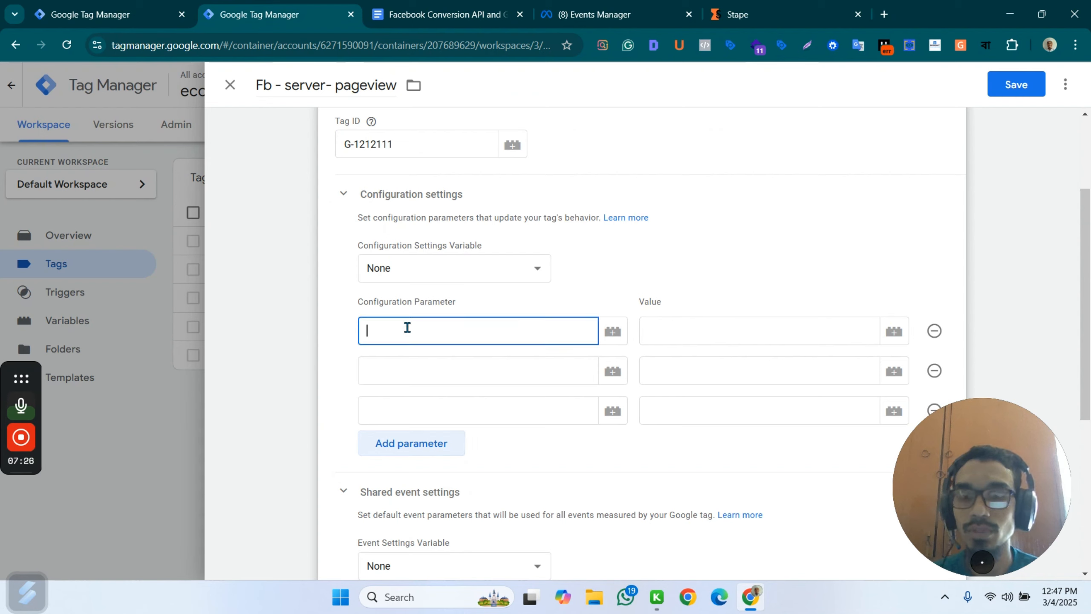
{"action": "left_click", "coordinate": [417, 374]}
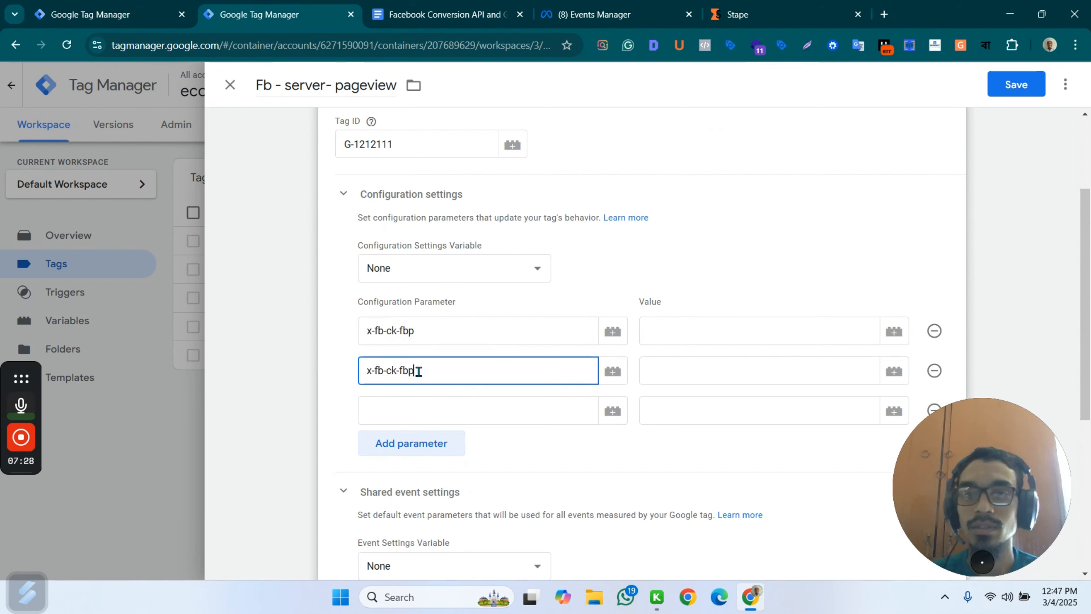
{"action": "key", "text": "BackSpace"}
{"action": "type", "text": "c"}
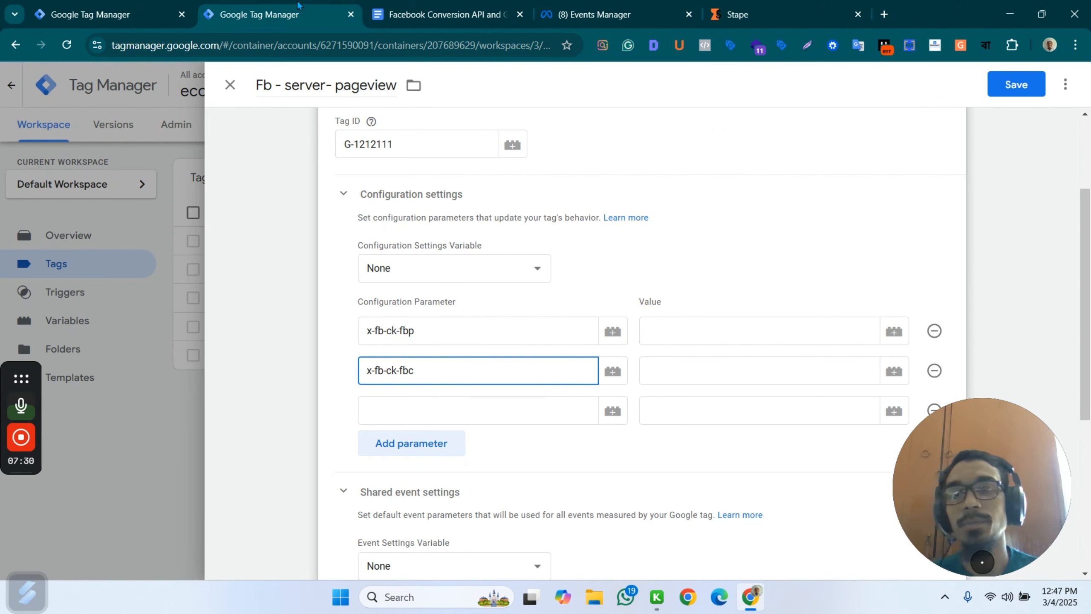
Copy event_time from the document and enter it as the third configuration parameter's name.
{"action": "left_click", "coordinate": [420, 9]}
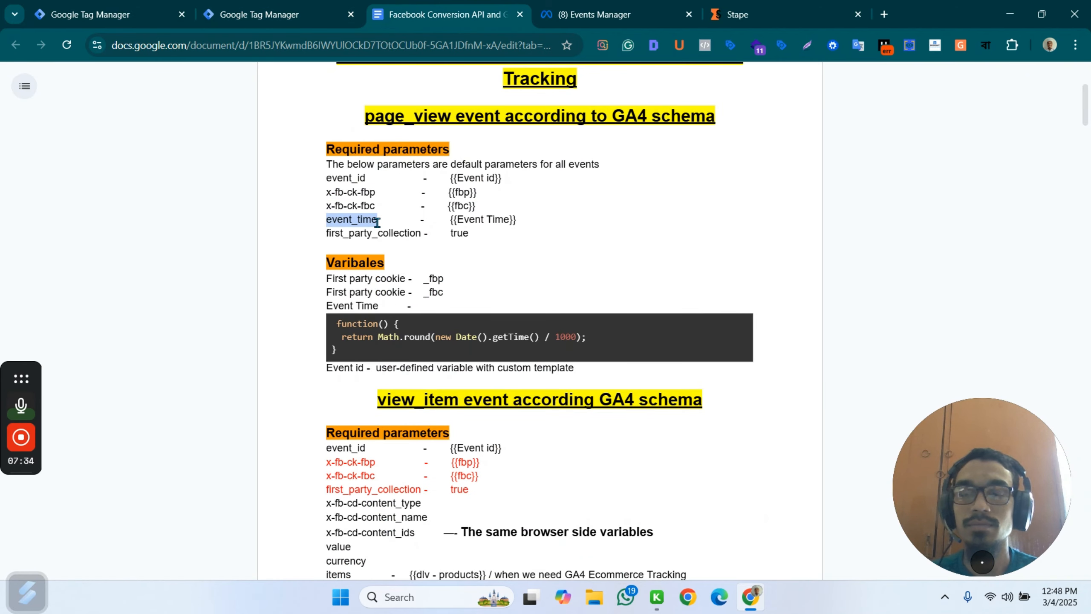
{"action": "left_click", "coordinate": [275, 14]}
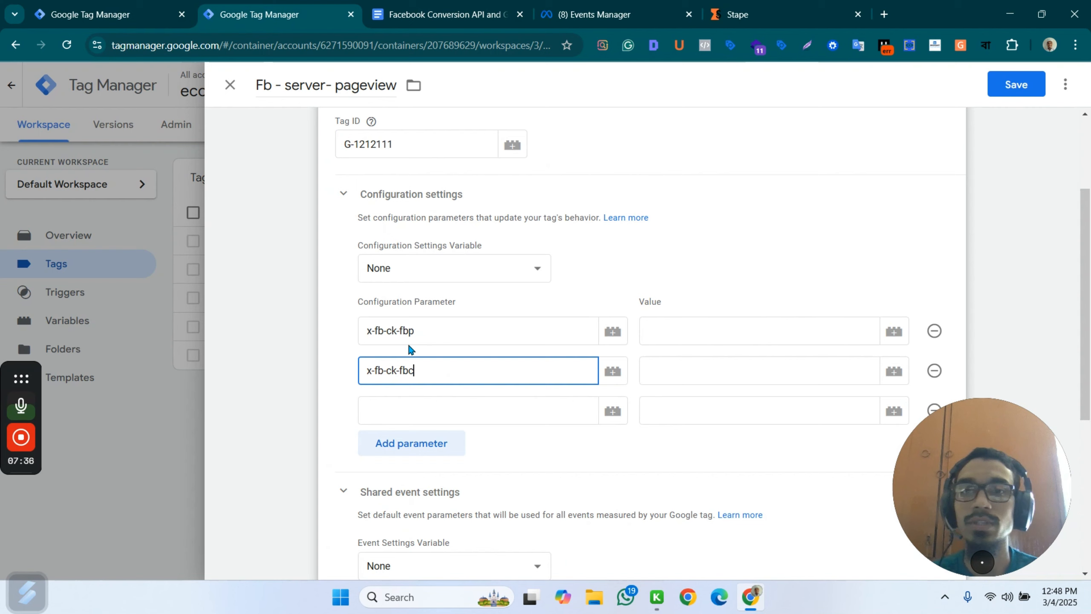
{"action": "left_click", "coordinate": [385, 409]}
{"action": "type", "text": "event_time"}
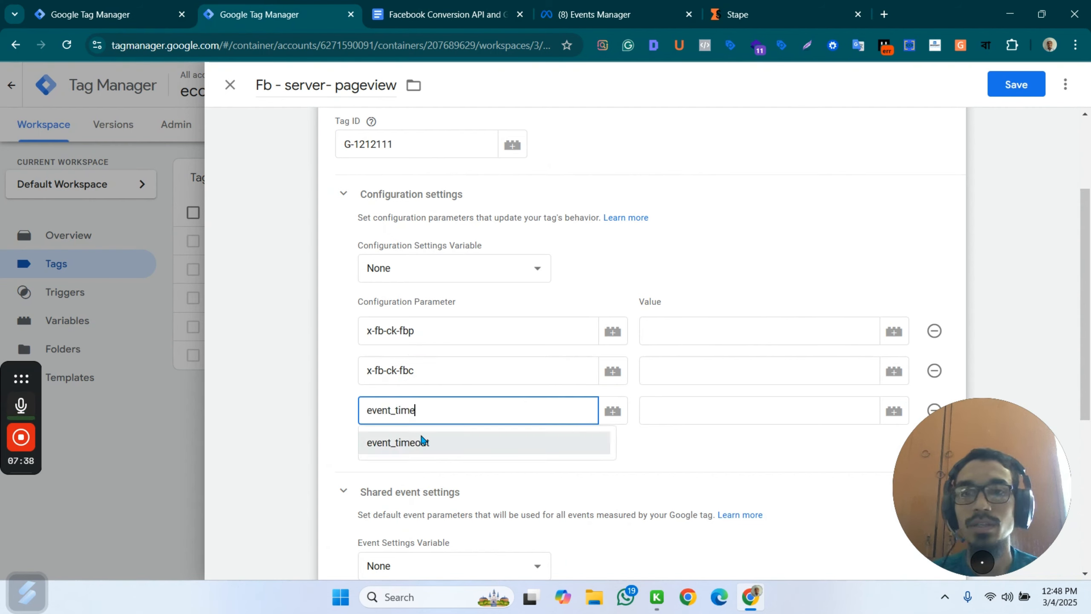
{"action": "left_click", "coordinate": [565, 477]}
Add a fourth configuration parameter named first_party_collection, copied from the document, and append another blank row.
{"action": "left_click", "coordinate": [409, 447]}
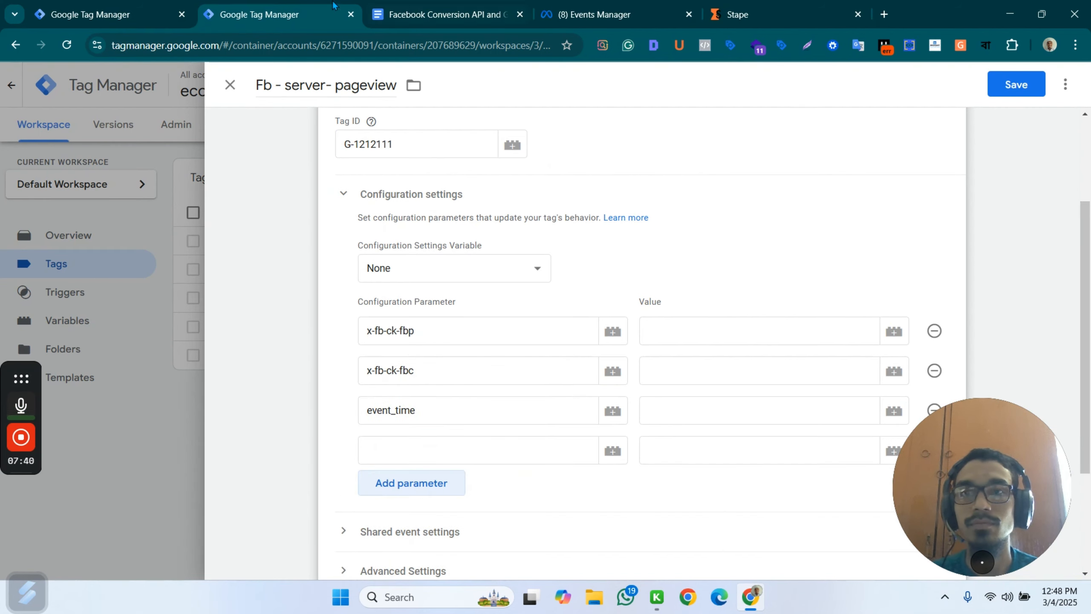
{"action": "left_click", "coordinate": [443, 14]}
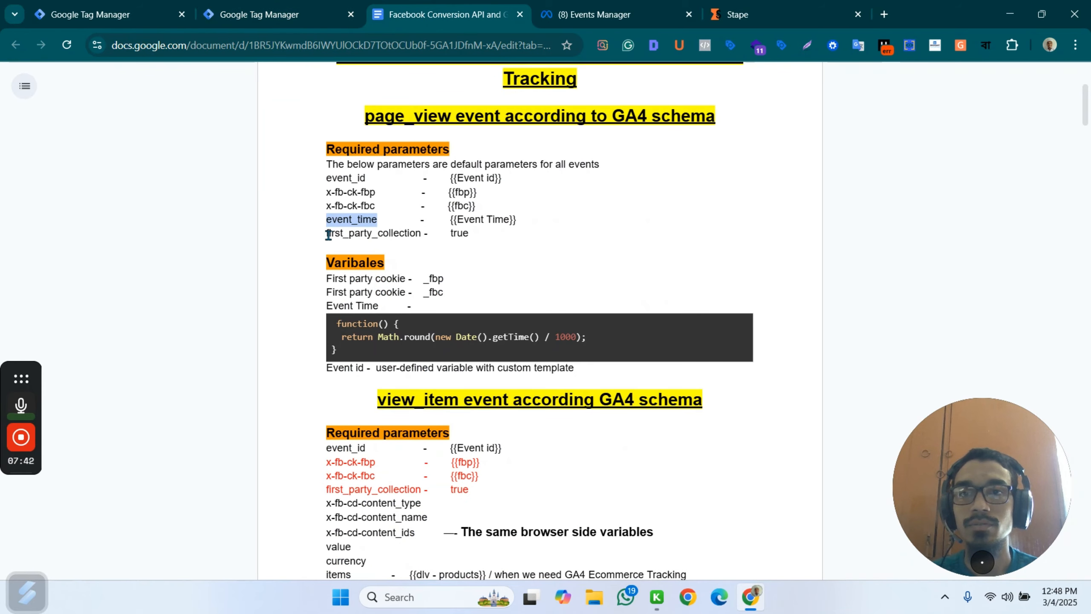
{"action": "left_click_drag", "start_coordinate": [328, 234], "coordinate": [409, 236]}
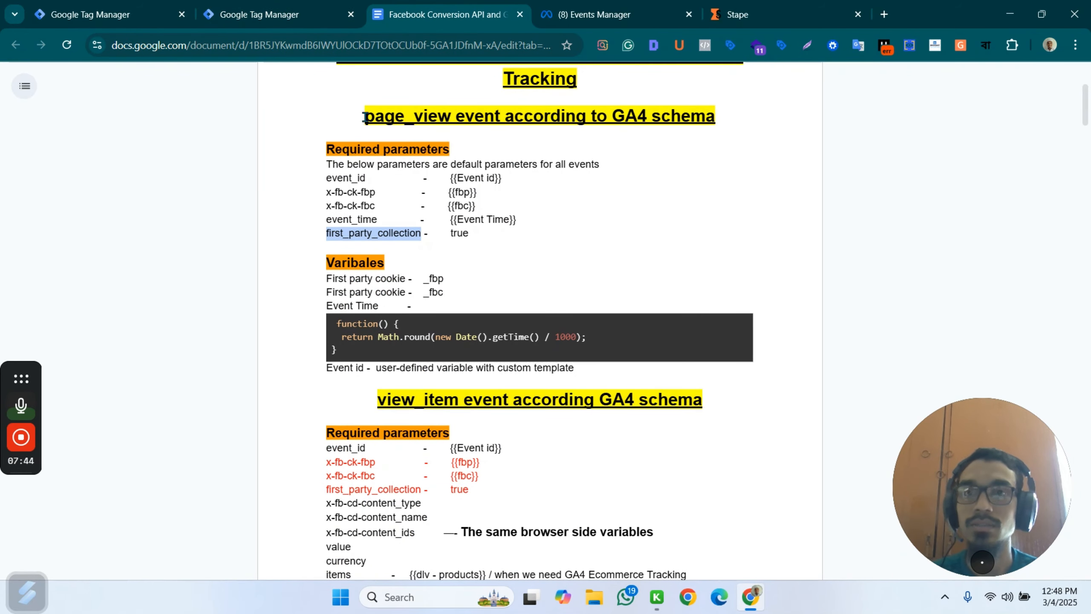
{"action": "left_click", "coordinate": [269, 6]}
{"action": "left_click", "coordinate": [404, 457]}
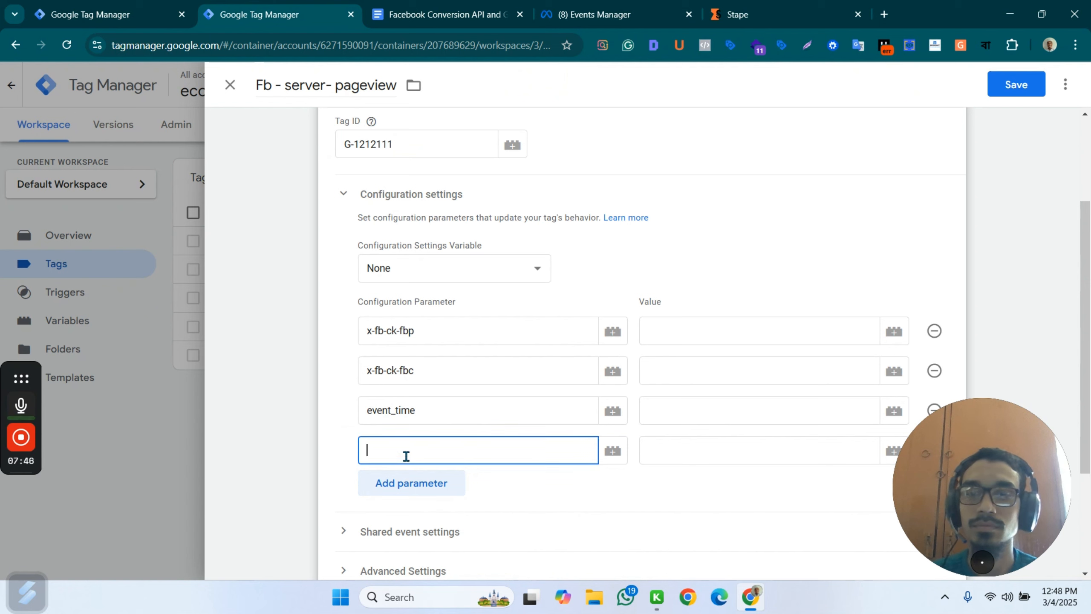
{"action": "left_click", "coordinate": [430, 480]}
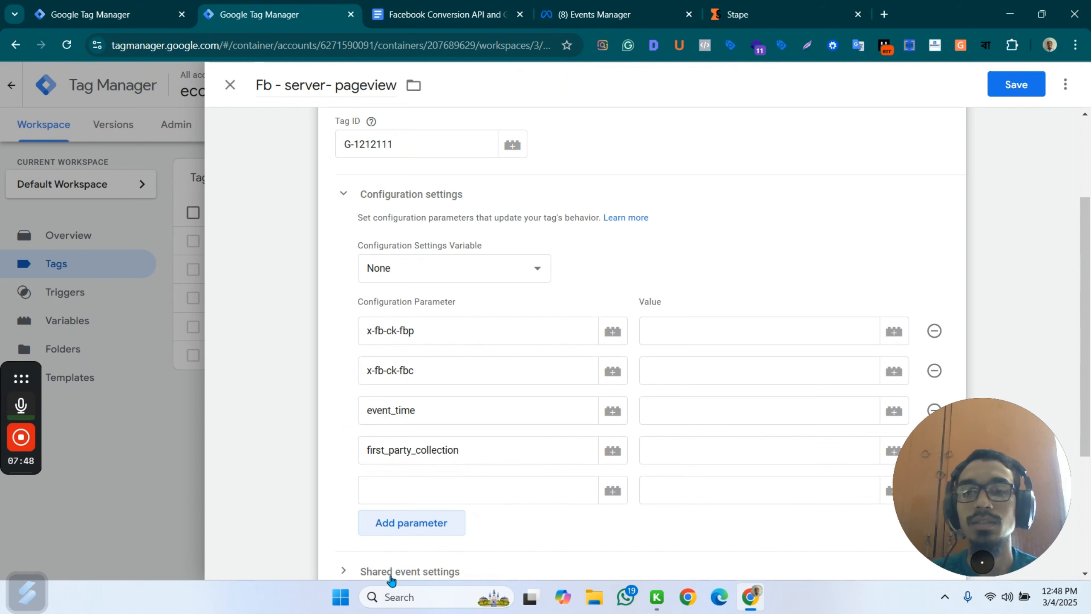
Review the required parameters and variables for page_view and view_item in the Facebook Conversion API document, and return to the web container's tag.
{"action": "left_click", "coordinate": [459, 6]}
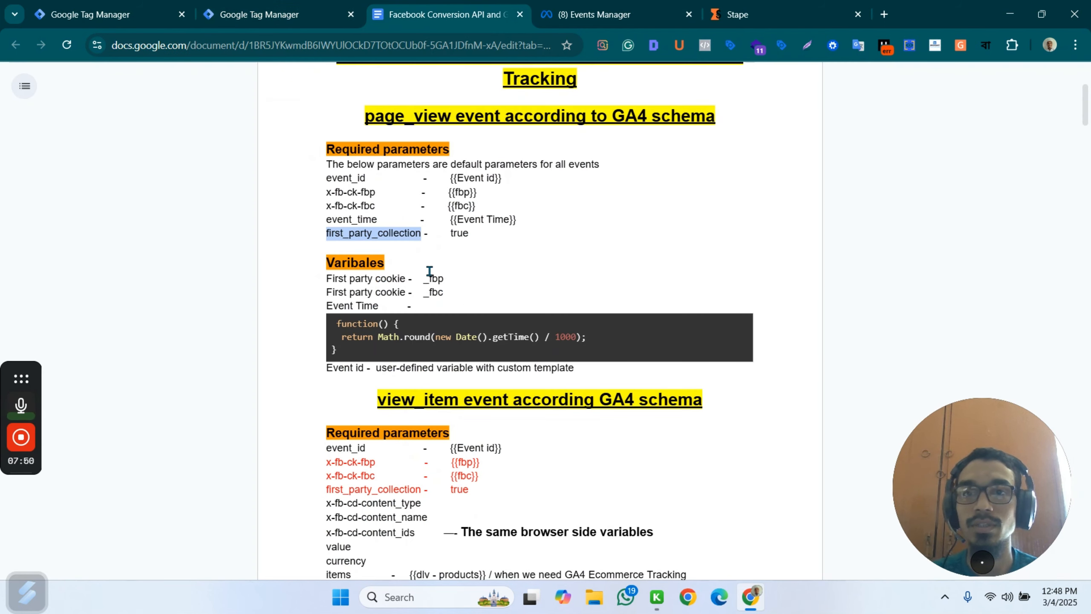
{"action": "scroll", "coordinate": [430, 271], "scroll_direction": "down", "scroll_amount": 2}
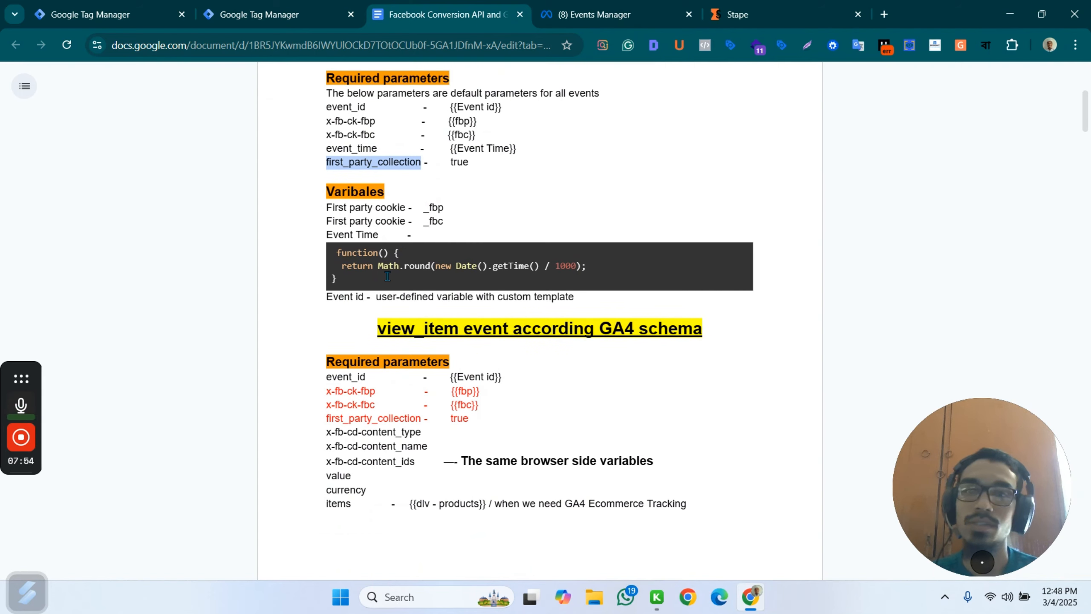
{"action": "scroll", "coordinate": [473, 306], "scroll_direction": "down", "scroll_amount": 5}
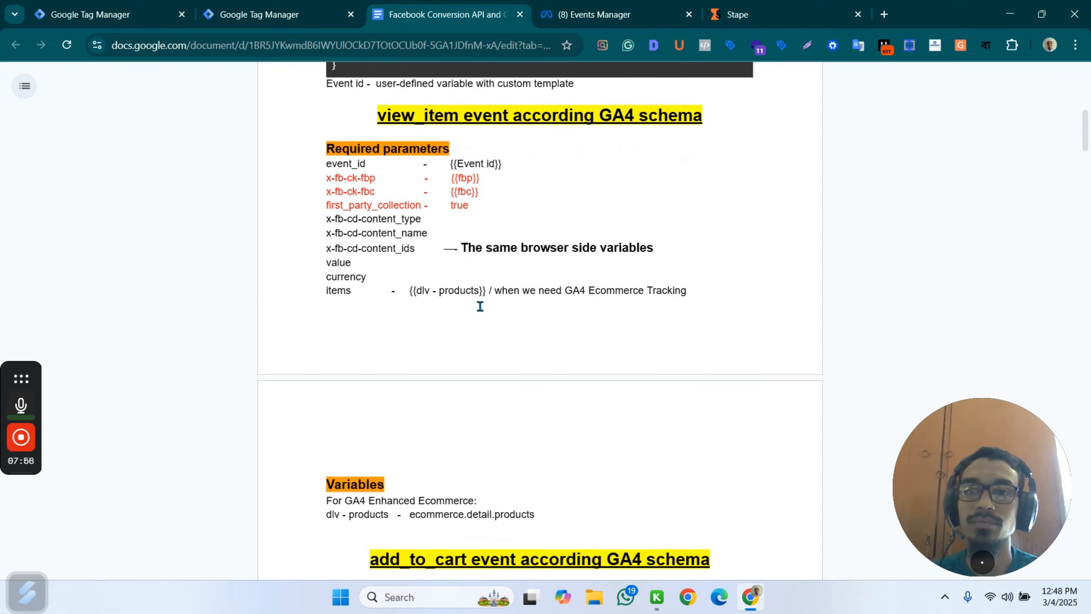
{"action": "scroll", "coordinate": [491, 302], "scroll_direction": "up", "scroll_amount": 7}
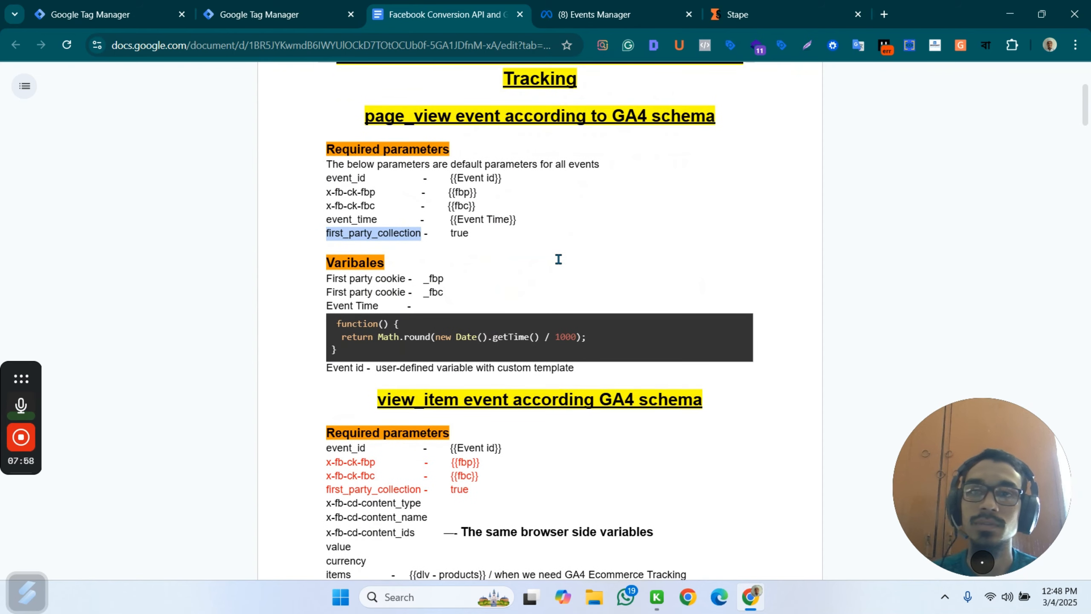
{"action": "scroll", "coordinate": [541, 216], "scroll_direction": "down", "scroll_amount": 10}
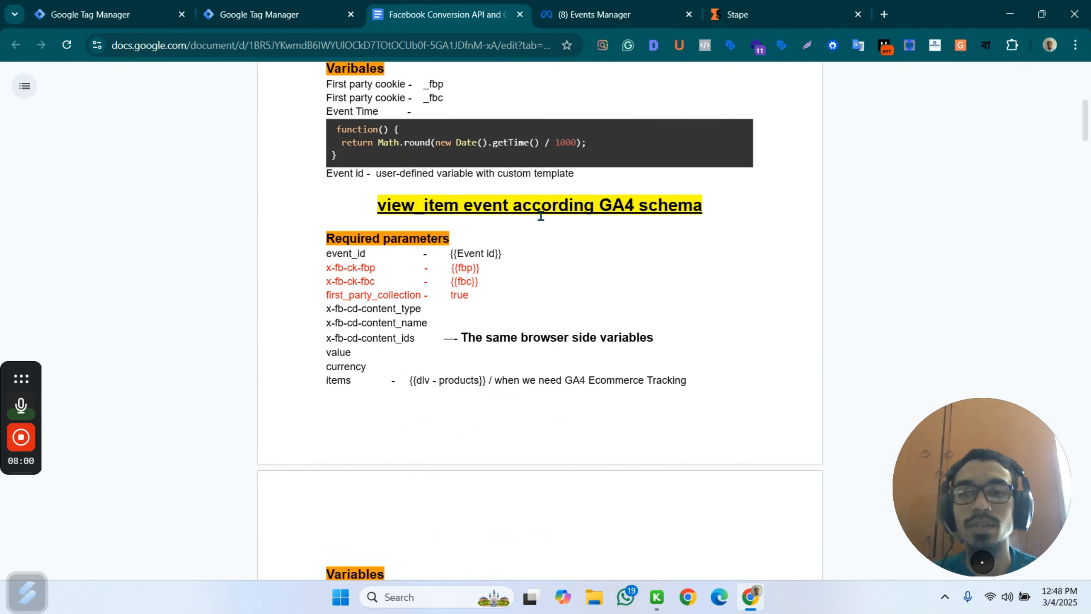
{"action": "scroll", "coordinate": [541, 213], "scroll_direction": "up", "scroll_amount": 13}
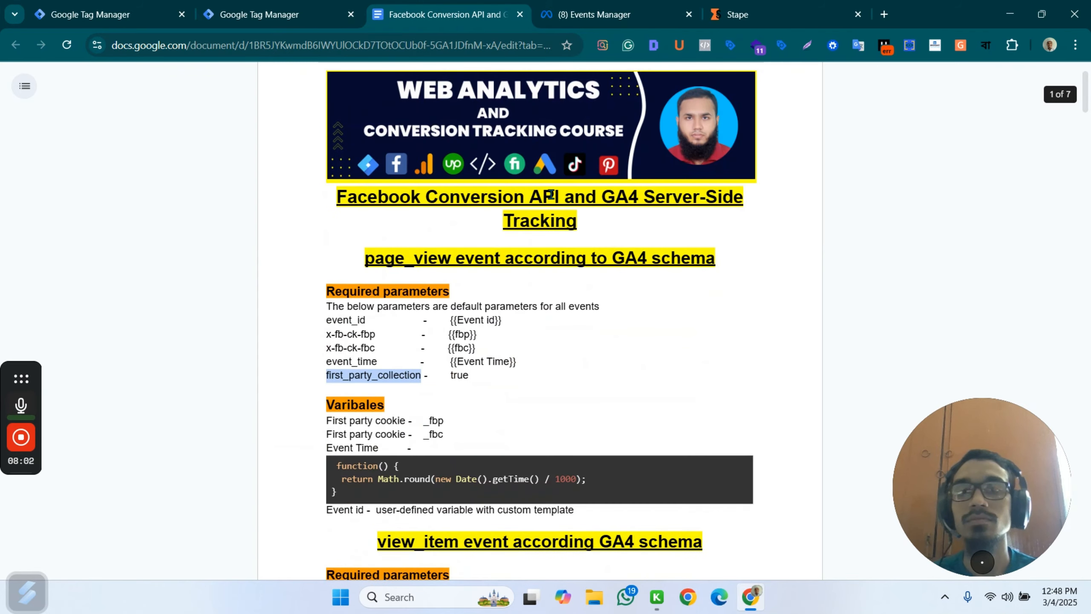
{"action": "scroll", "coordinate": [529, 185], "scroll_direction": "down", "scroll_amount": 5}
{"action": "left_click", "coordinate": [259, 14]}
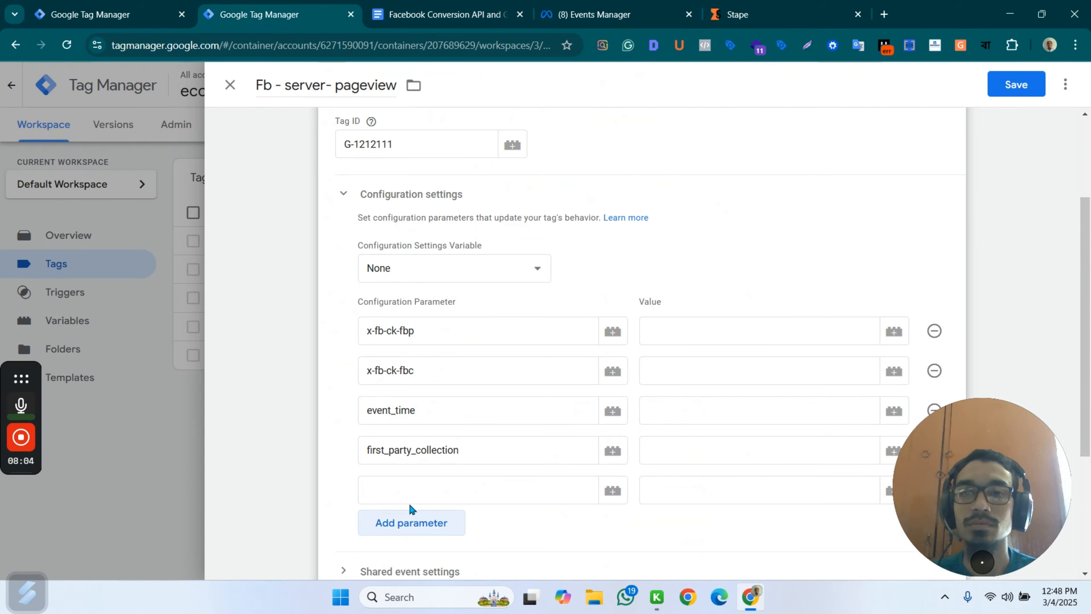
Name the blank fifth configuration parameter server_container_url and add a sixth one named send_page_view.
{"action": "left_click", "coordinate": [386, 481]}
{"action": "type", "text": "ser"}
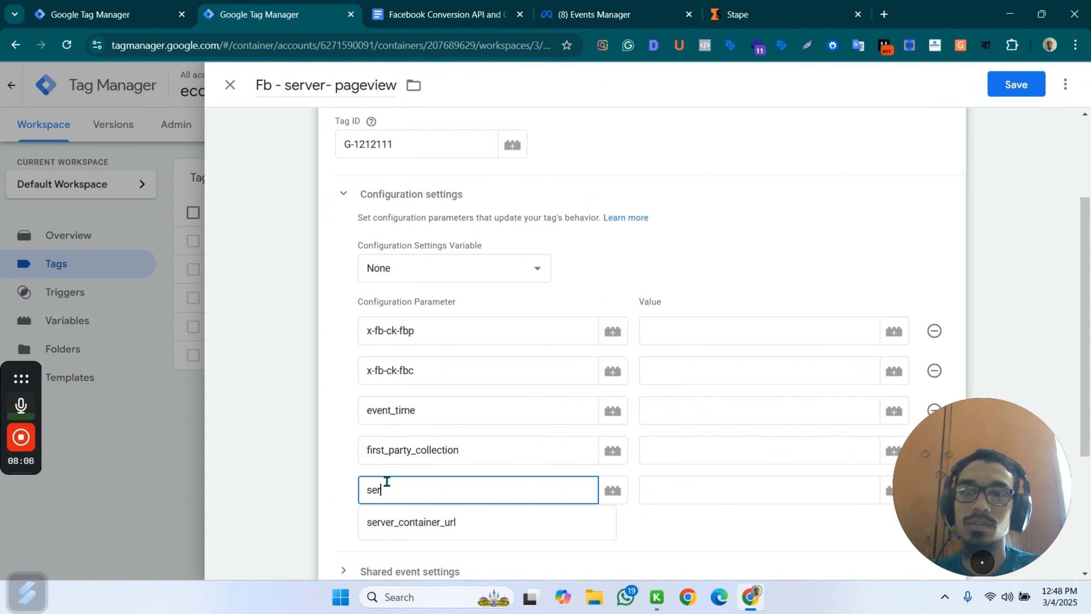
{"action": "left_click", "coordinate": [437, 521]}
{"action": "left_click", "coordinate": [391, 535]}
{"action": "left_click", "coordinate": [401, 530]}
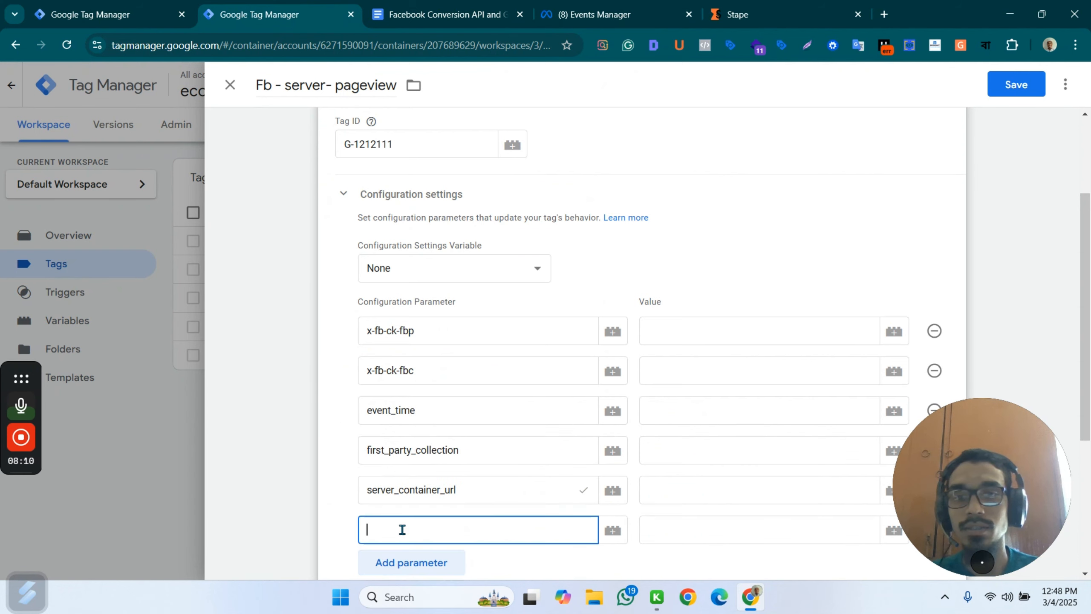
{"action": "type", "text": "sen"}
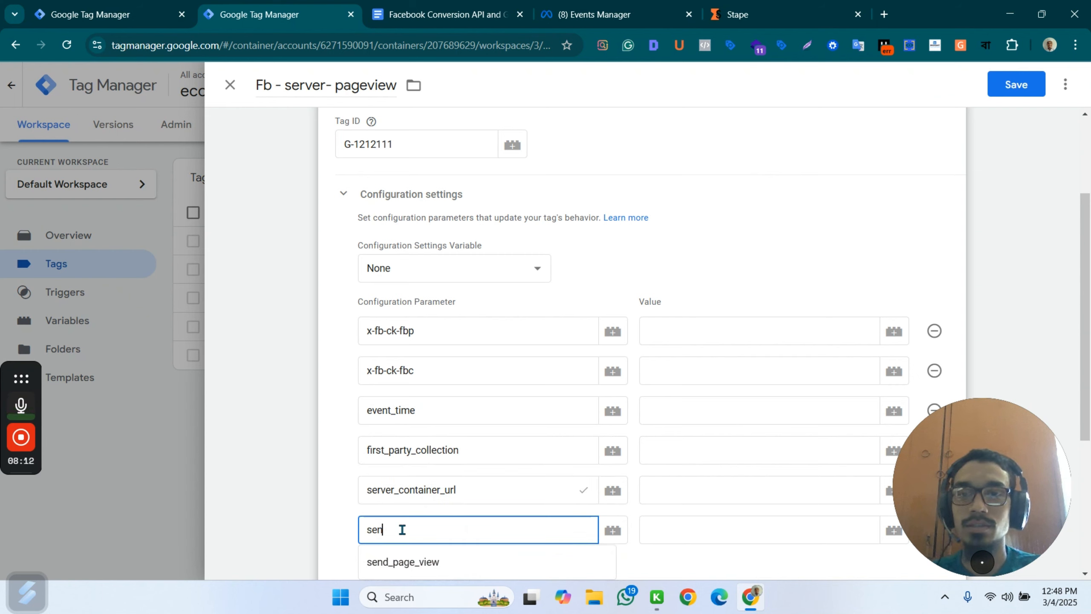
{"action": "left_click", "coordinate": [402, 562]}
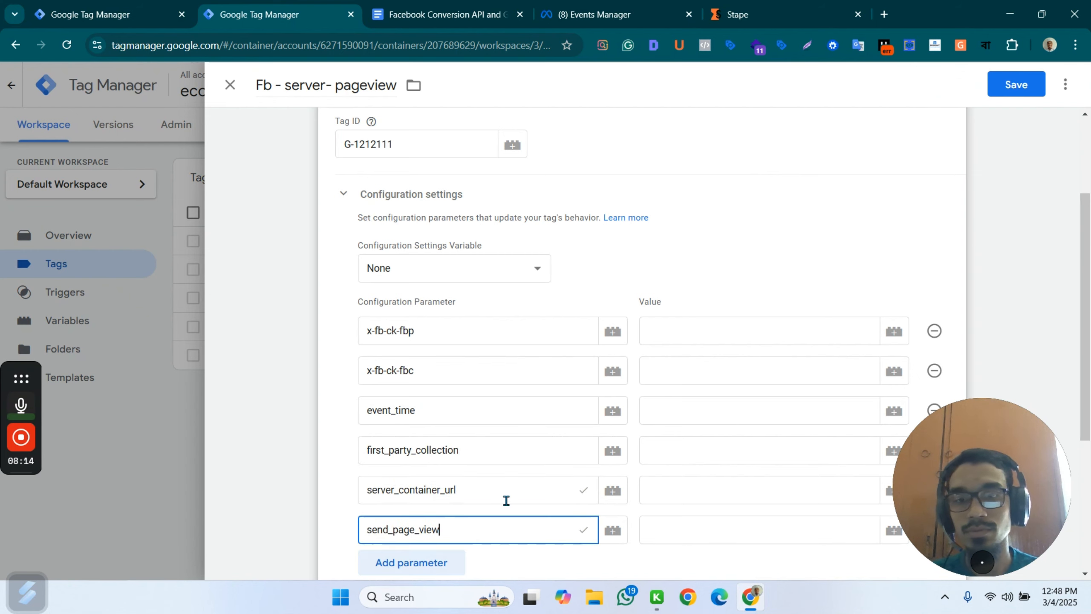
Delete the server_container_url parameter row and add it again as the last configuration parameter, below send_page_view.
{"action": "left_click", "coordinate": [935, 490]}
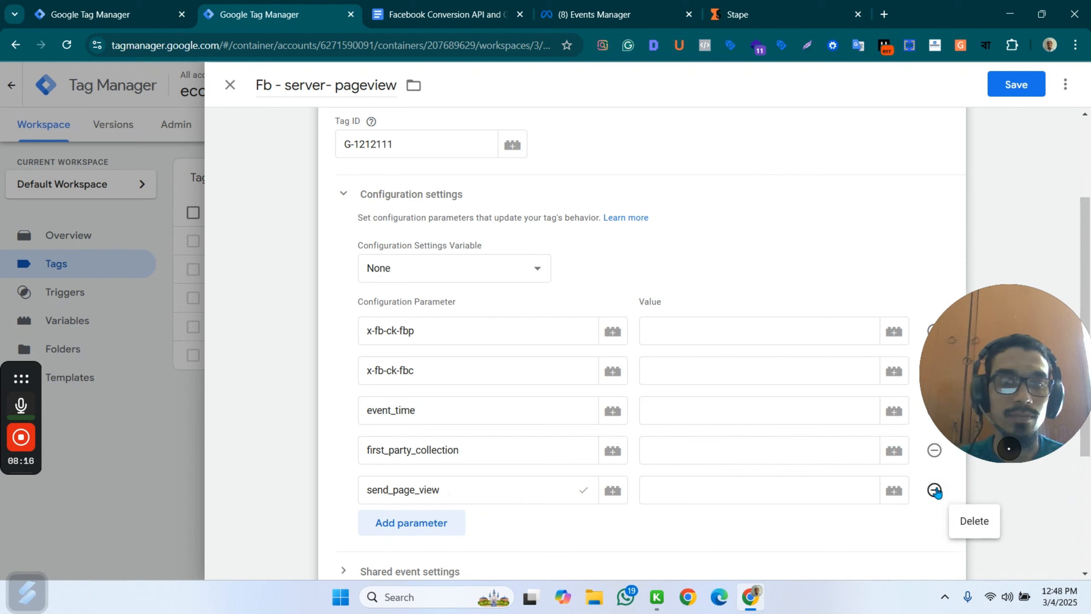
{"action": "left_click", "coordinate": [411, 526]}
{"action": "left_click", "coordinate": [396, 526]}
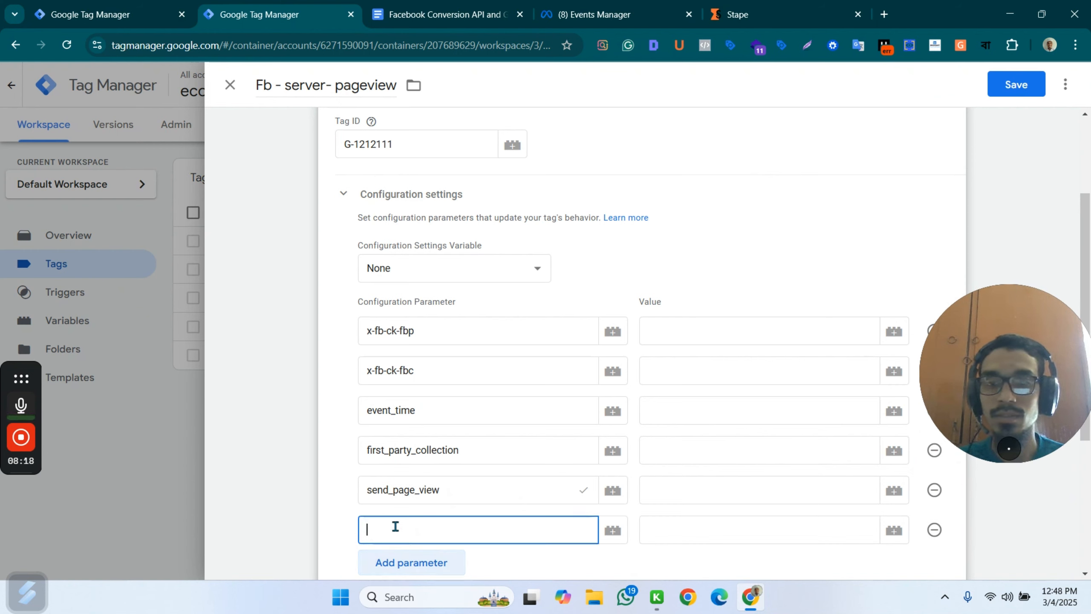
{"action": "type", "text": "ser"}
{"action": "left_click", "coordinate": [442, 560]}
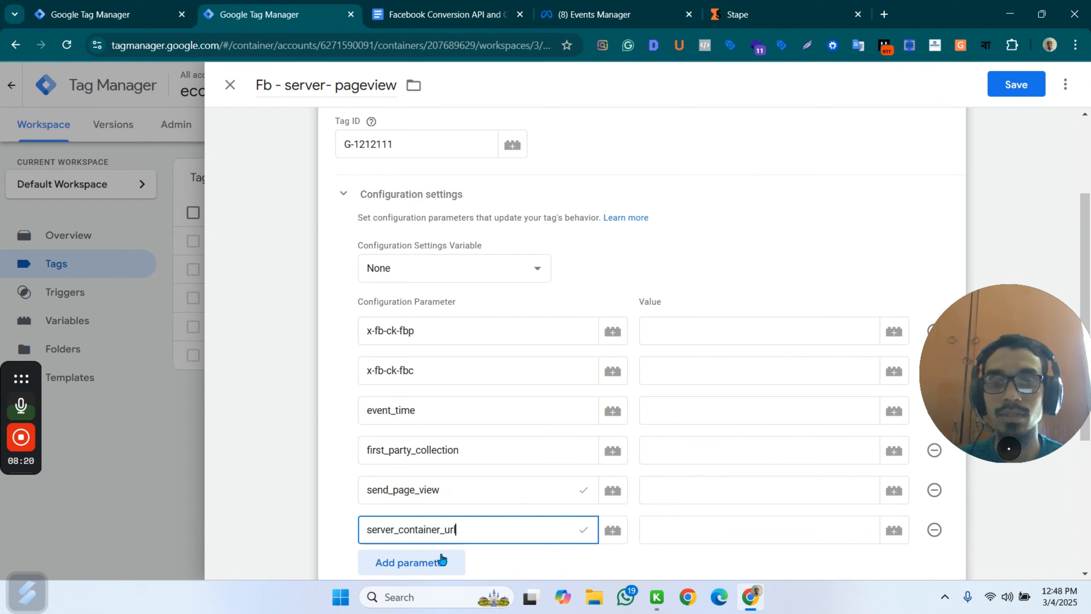
{"action": "scroll", "coordinate": [609, 483], "scroll_direction": "down", "scroll_amount": 5}
{"action": "scroll", "coordinate": [587, 397], "scroll_direction": "up", "scroll_amount": 5}
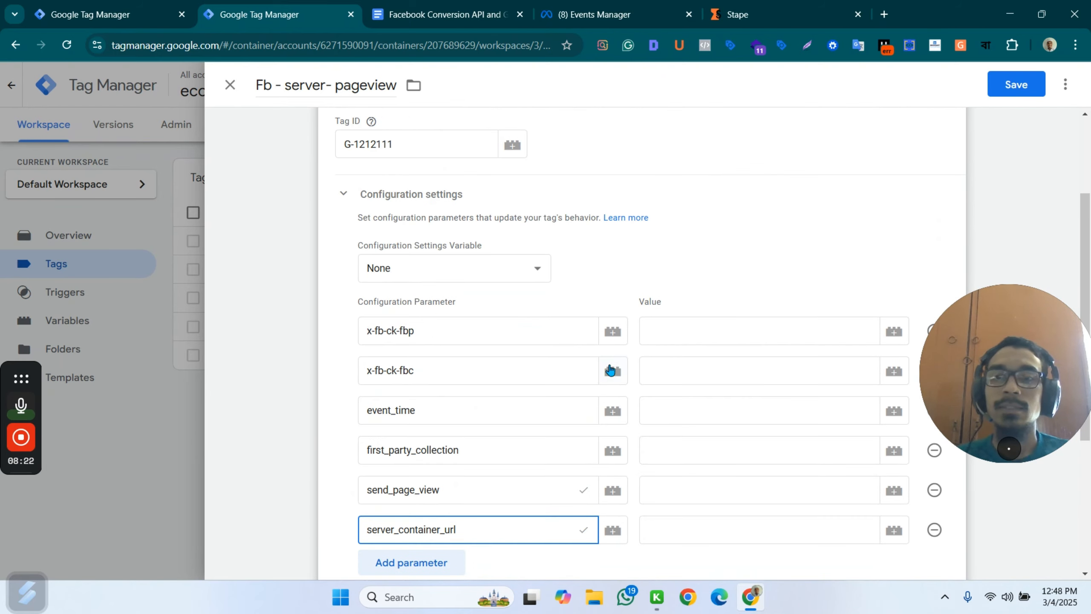
{"action": "left_click", "coordinate": [701, 335]}
{"action": "left_click", "coordinate": [894, 332]}
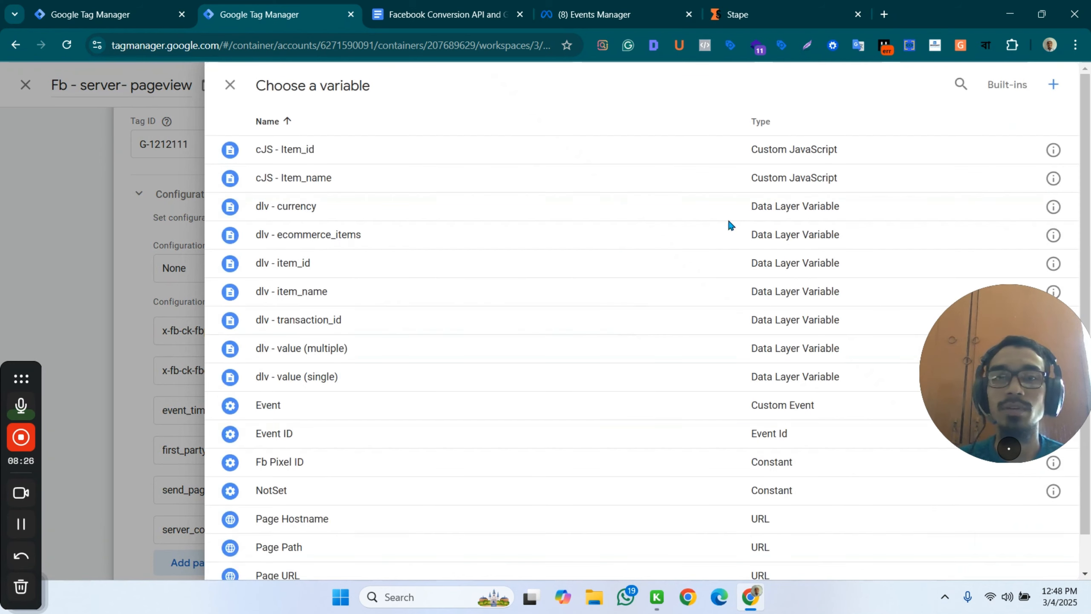
{"action": "left_click", "coordinate": [182, 257]}
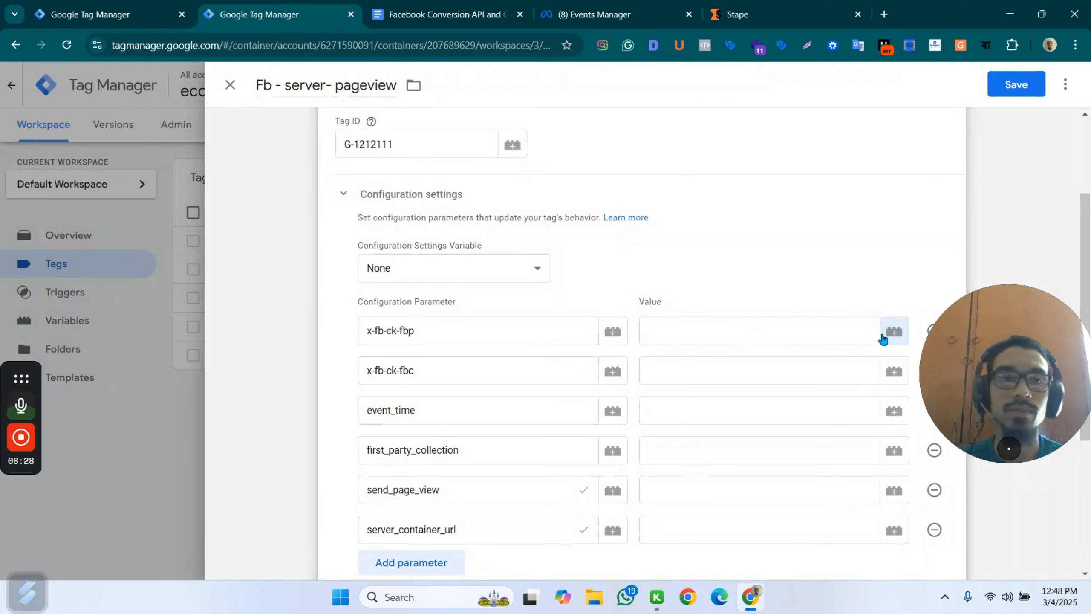
Create a 1st Party Cookie variable for the x-fb-ck-fbp value, using the cookie name _fbp copied from the Facebook Conversion API document.
{"action": "left_click", "coordinate": [883, 338]}
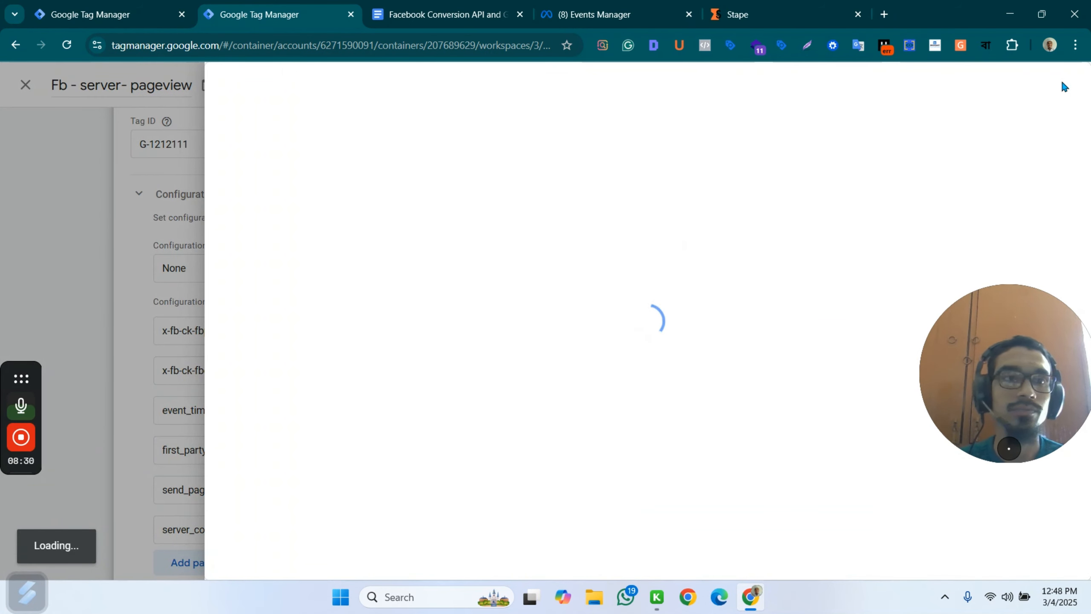
{"action": "left_click", "coordinate": [1055, 84]}
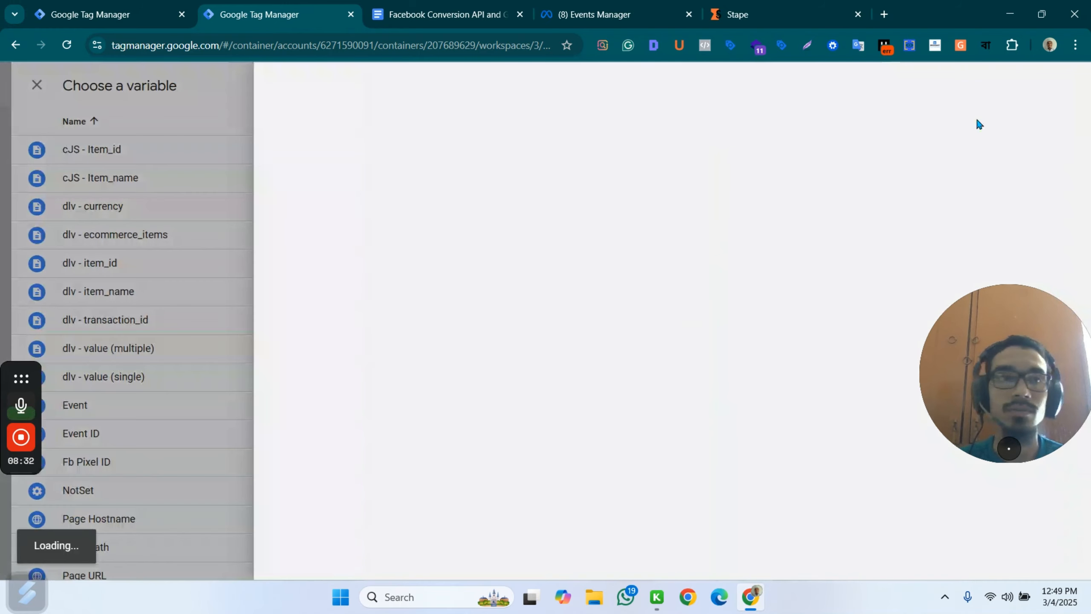
{"action": "left_click", "coordinate": [650, 260]}
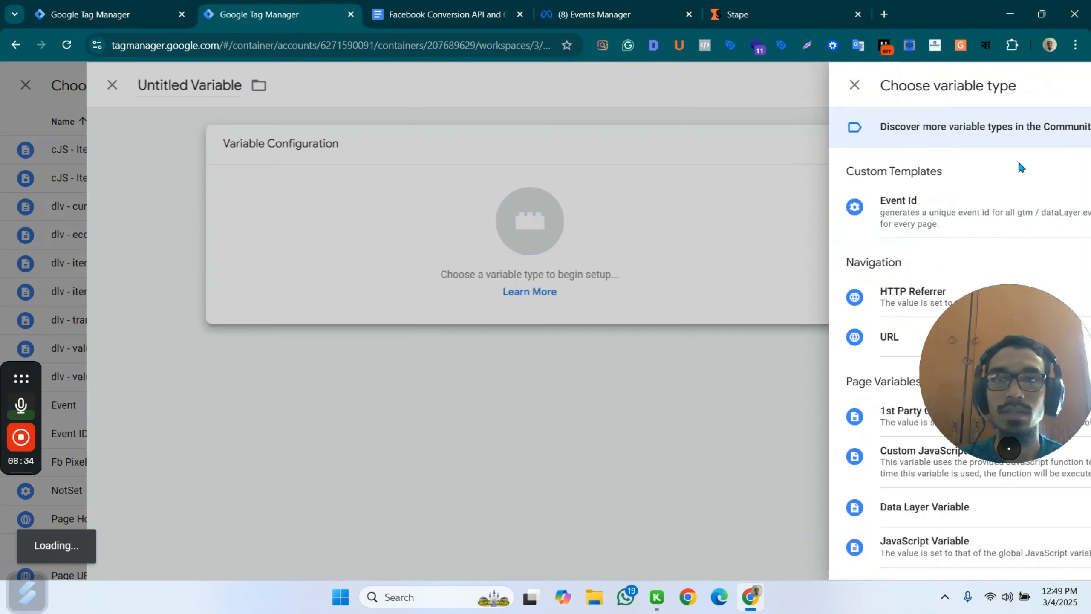
{"action": "left_click", "coordinate": [763, 418]}
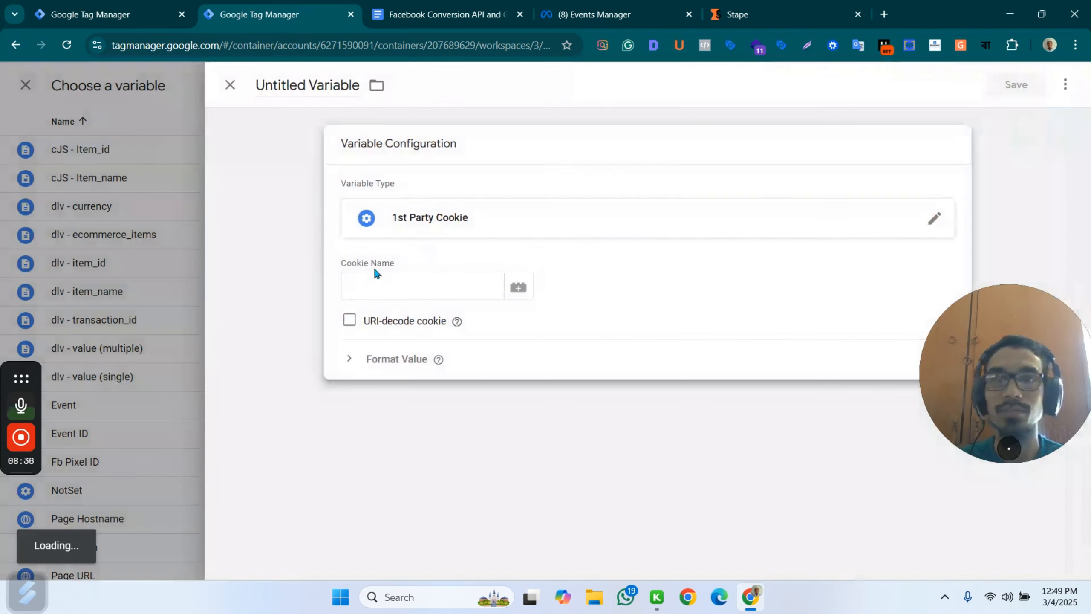
{"action": "left_click", "coordinate": [386, 280]}
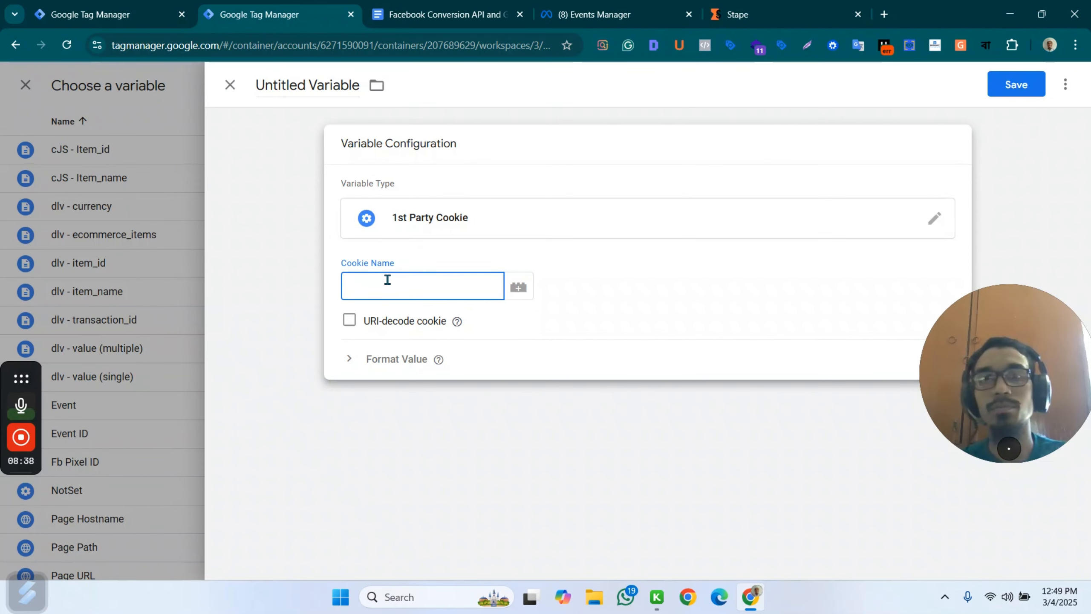
{"action": "key", "text": "ctrl+Tab"}
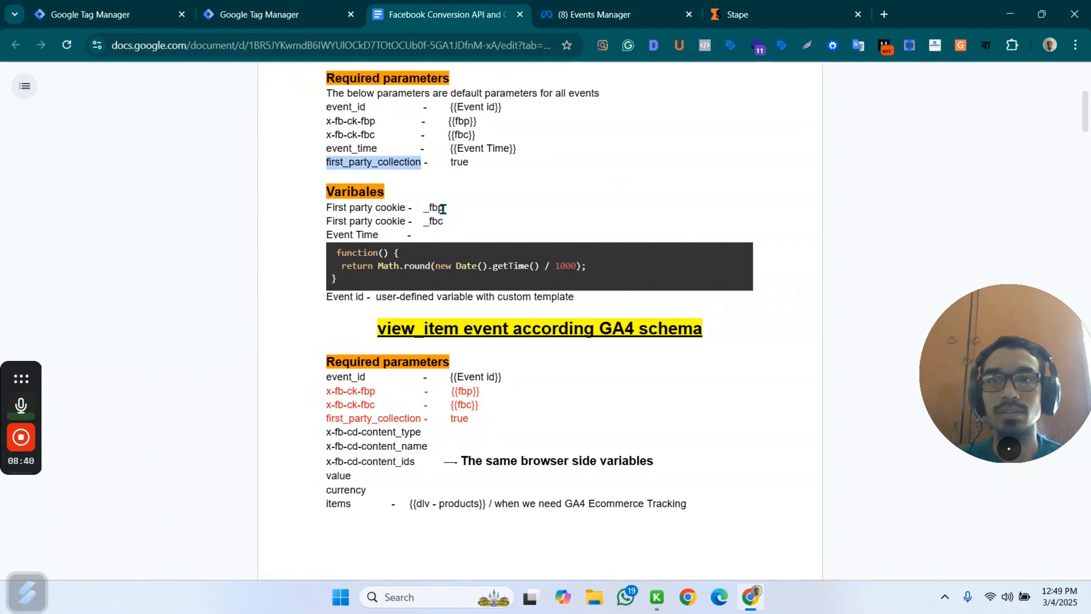
{"action": "left_click_drag", "start_coordinate": [443, 208], "coordinate": [423, 209]}
{"action": "key", "text": "ctrl+c"}
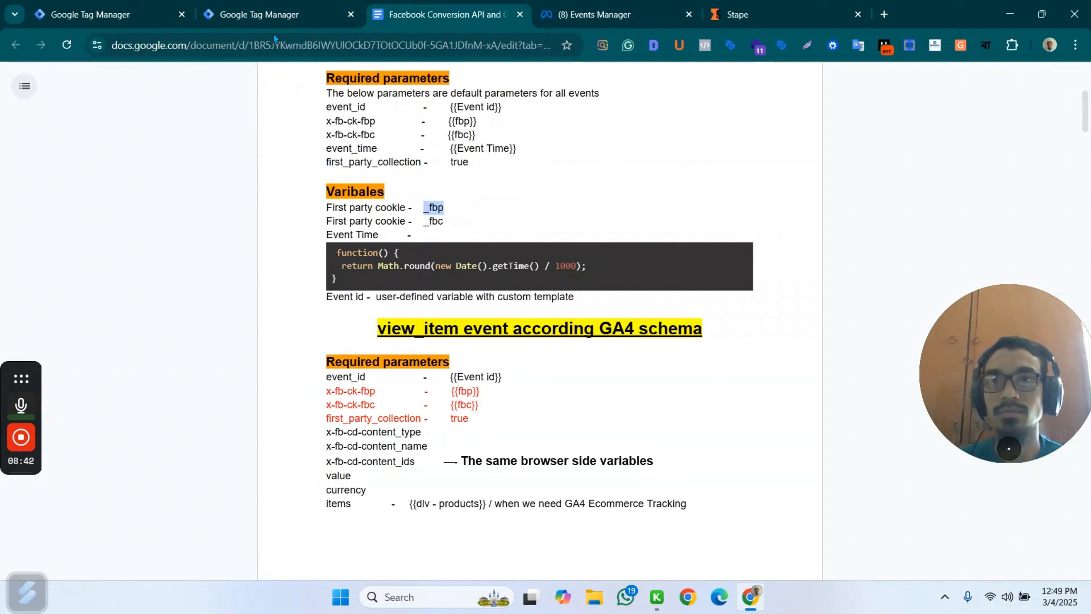
{"action": "left_click", "coordinate": [279, 14]}
{"action": "key", "text": "ctrl+v"}
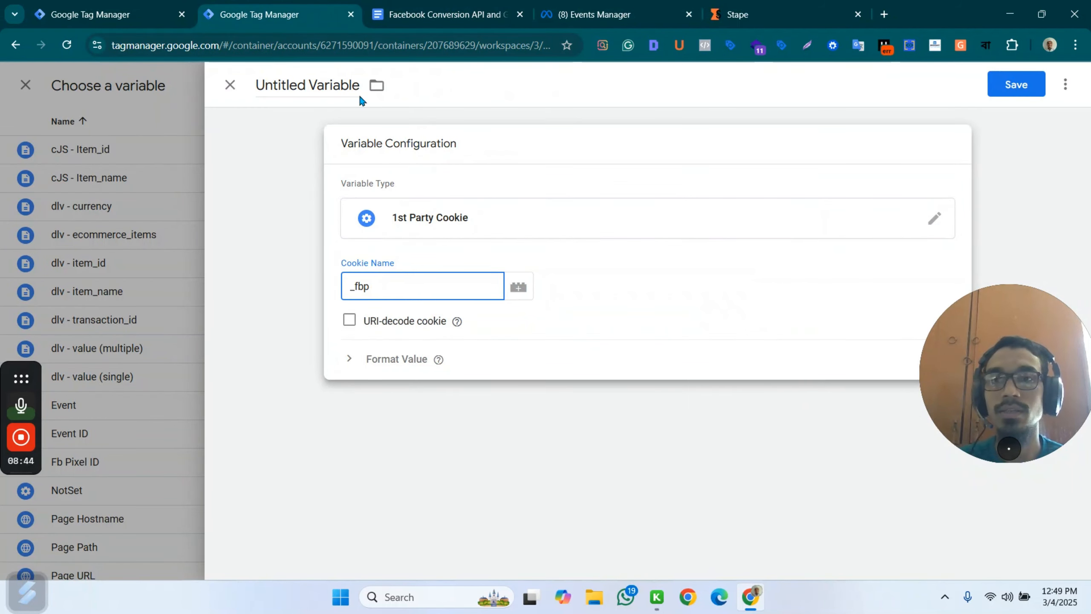
Name the _fbp cookie variable fbp and save it as the value of x-fb-ck-fbp.
{"action": "left_click", "coordinate": [318, 85]}
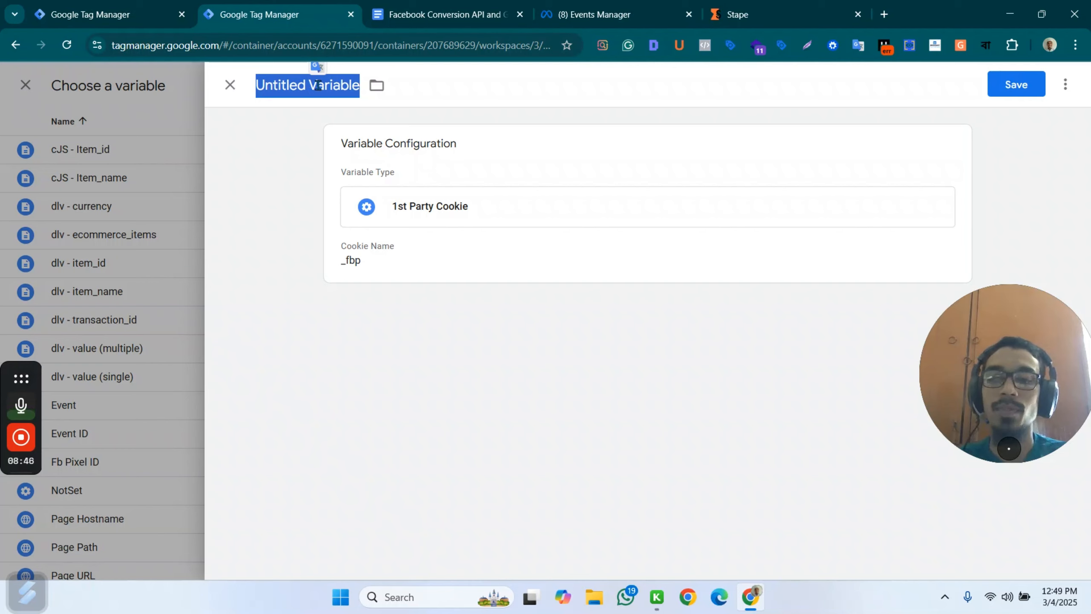
{"action": "type", "text": "fbp"}
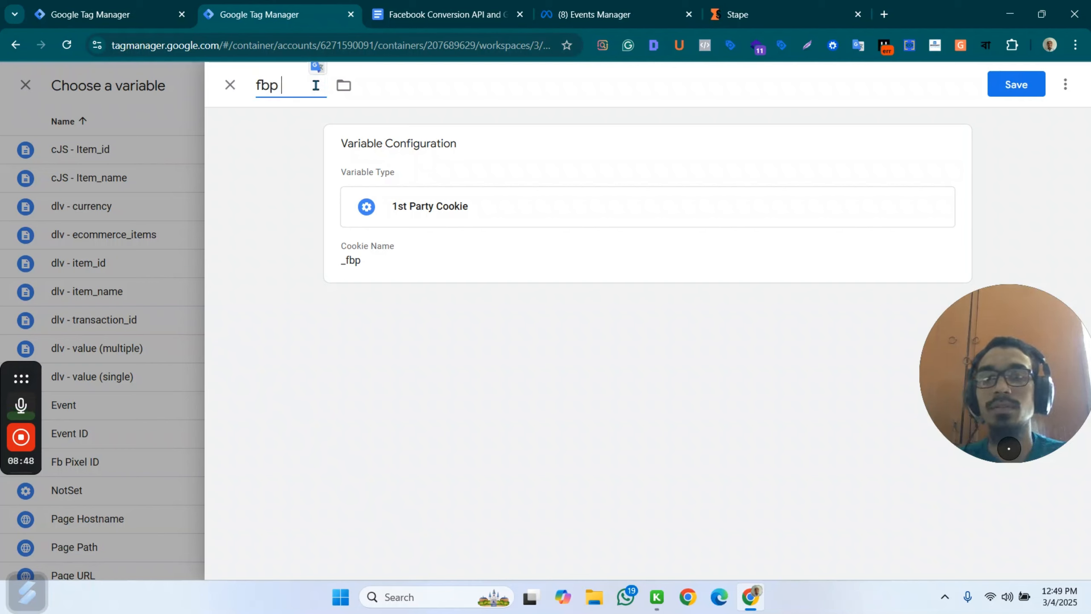
{"action": "left_click", "coordinate": [993, 88]}
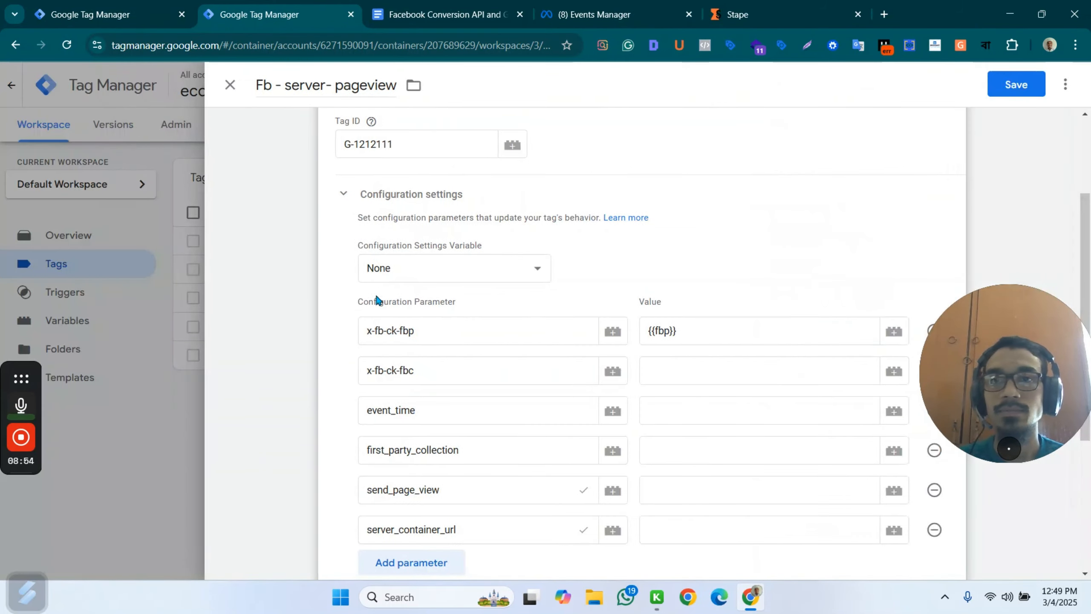
Create another 1st Party Cookie variable for the x-fb-ck-fbc value, with the cookie name _fbc.
{"action": "left_click", "coordinate": [894, 370]}
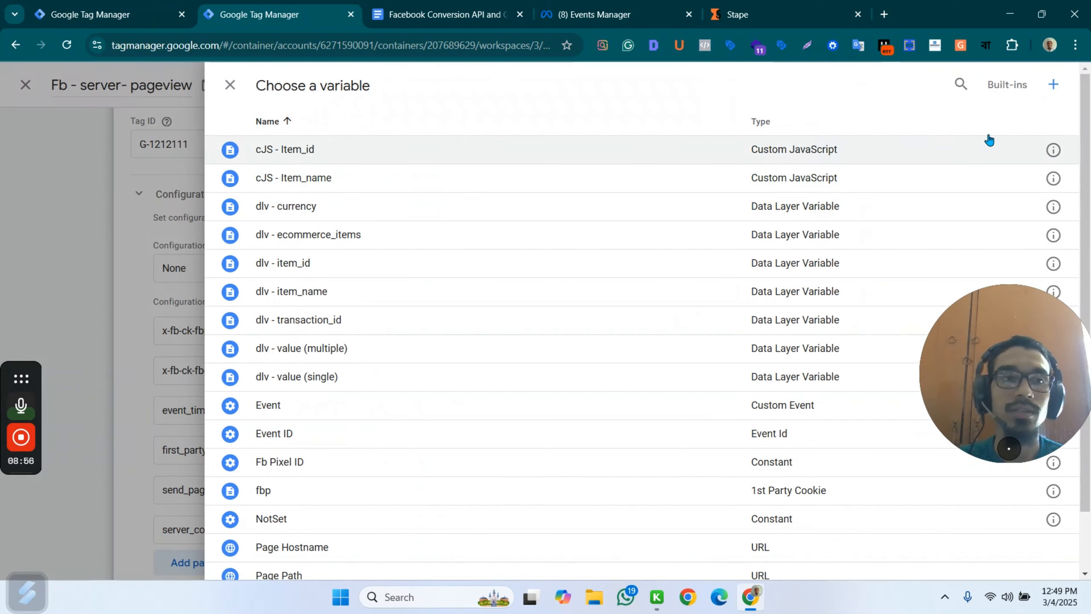
{"action": "left_click", "coordinate": [1054, 84]}
{"action": "left_click", "coordinate": [567, 237]}
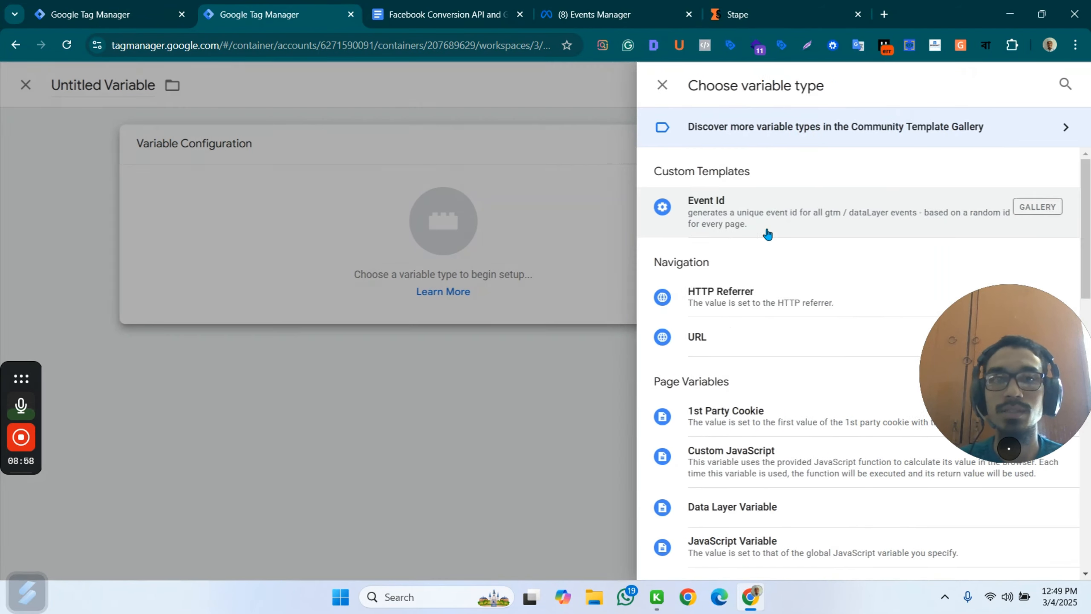
{"action": "left_click", "coordinate": [765, 412]}
{"action": "left_click", "coordinate": [402, 292]}
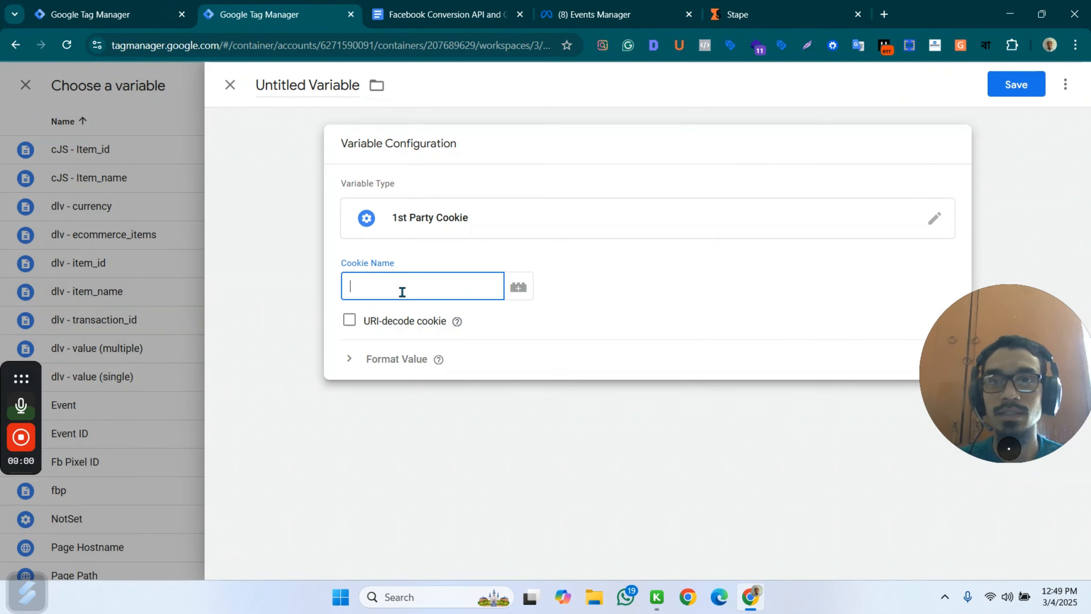
{"action": "type", "text": "_fbp"}
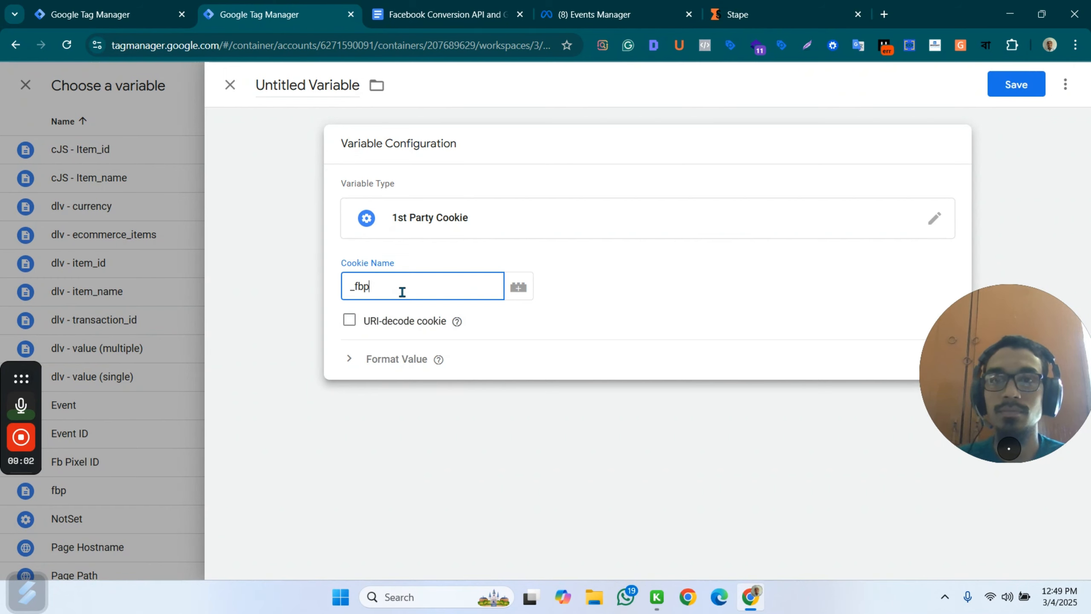
{"action": "key", "text": "BackSpace"}
{"action": "type", "text": "c"}
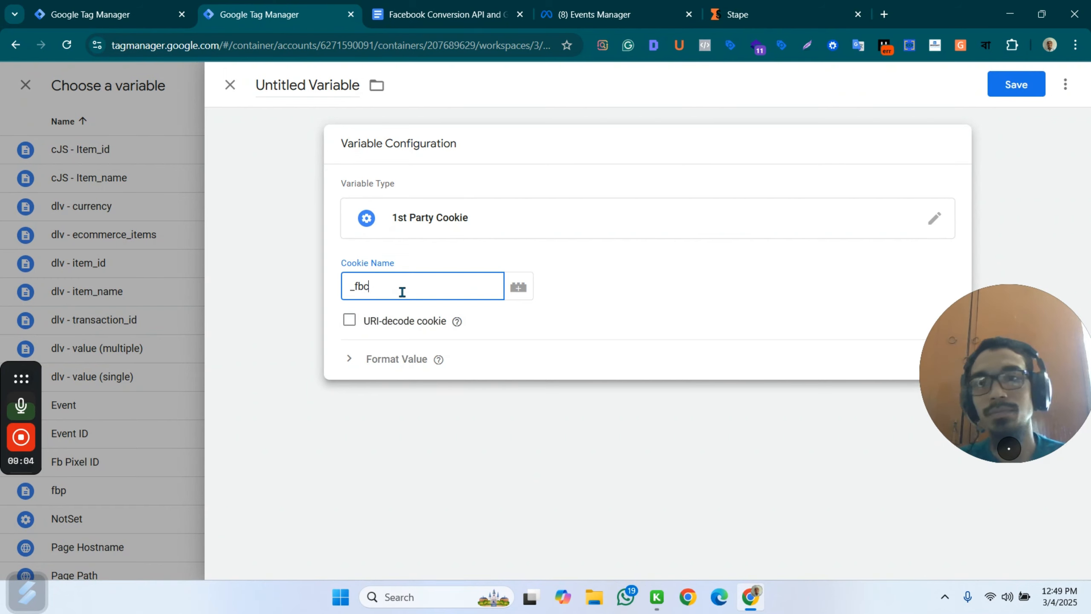
Name the _fbc cookie variable fbc and save it as the value of x-fb-ck-fbc.
{"action": "left_click", "coordinate": [293, 75]}
{"action": "type", "text": "f"}
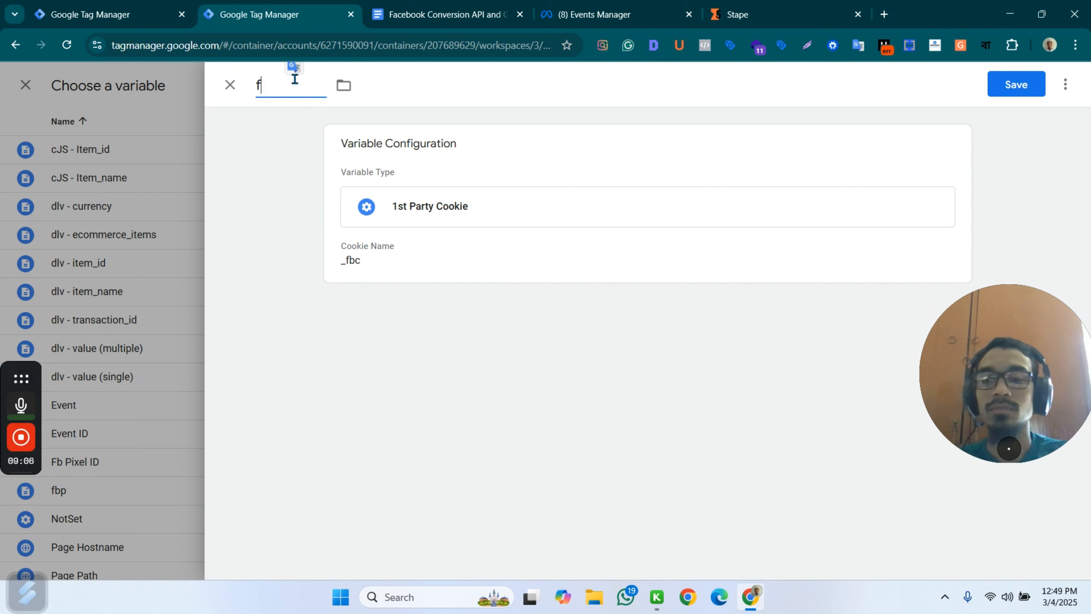
{"action": "type", "text": "bc"}
{"action": "left_click", "coordinate": [1039, 92]}
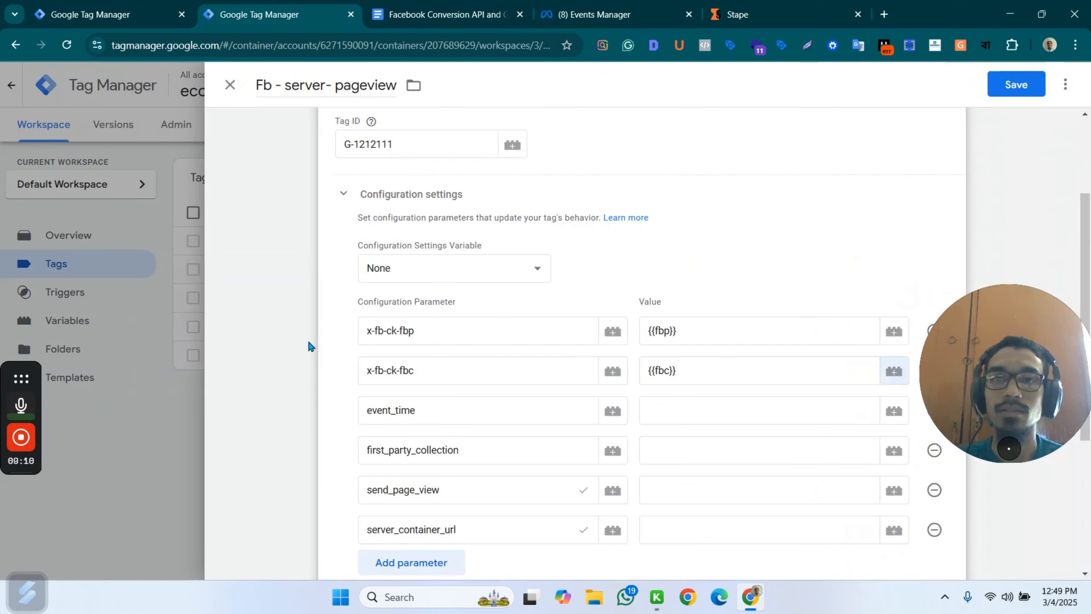
Create a Custom JavaScript variable for the event_time value, containing the Event Time function copied from the Facebook Conversion API document.
{"action": "left_click", "coordinate": [706, 406]}
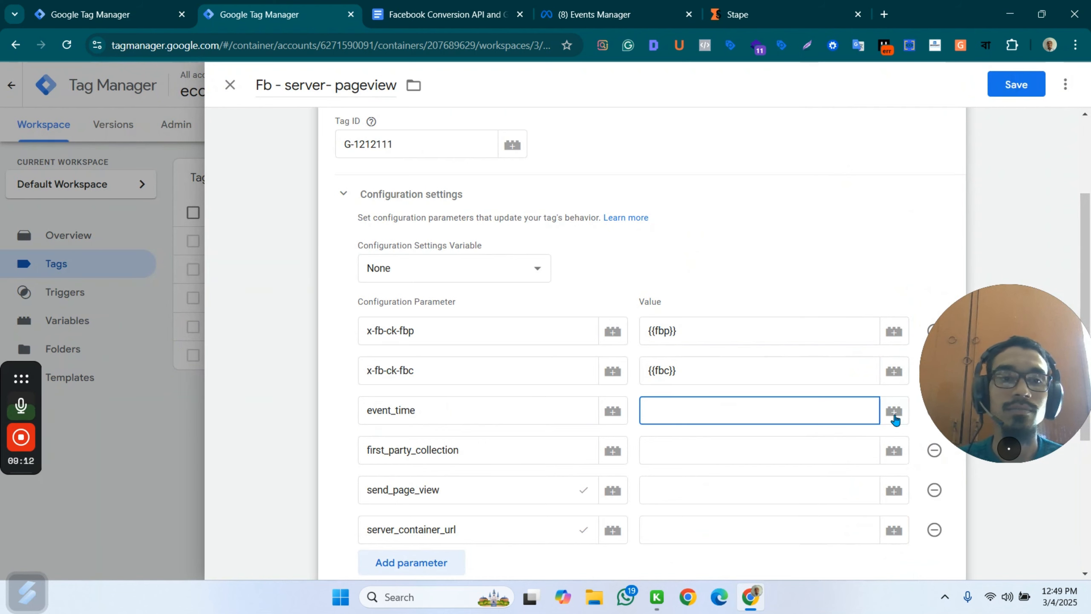
{"action": "left_click", "coordinate": [894, 410]}
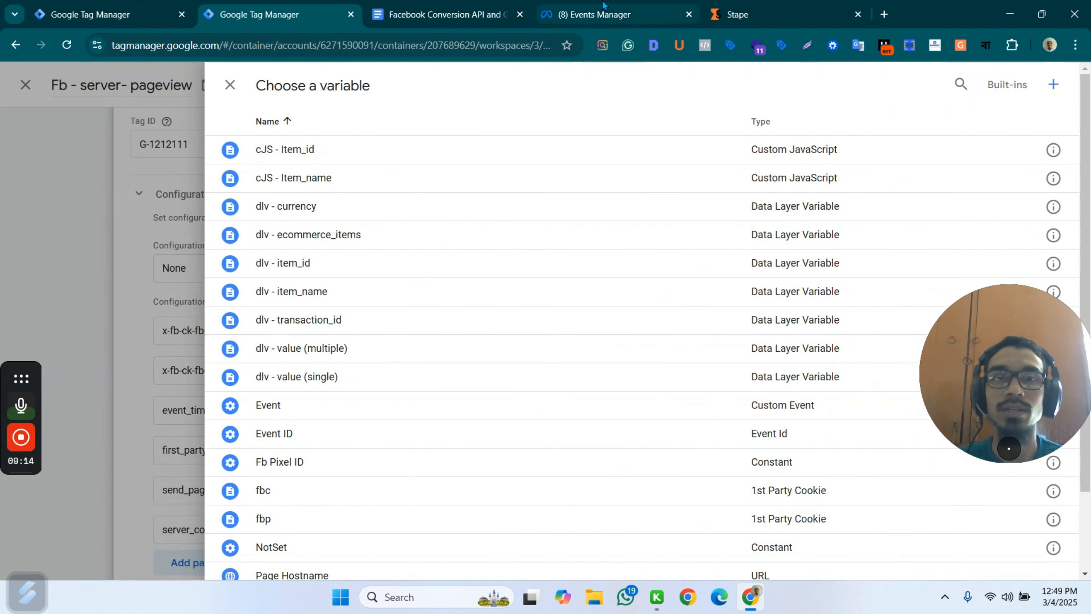
{"action": "left_click", "coordinate": [521, 6]}
{"action": "left_click", "coordinate": [275, 14]}
{"action": "left_click", "coordinate": [1052, 85]}
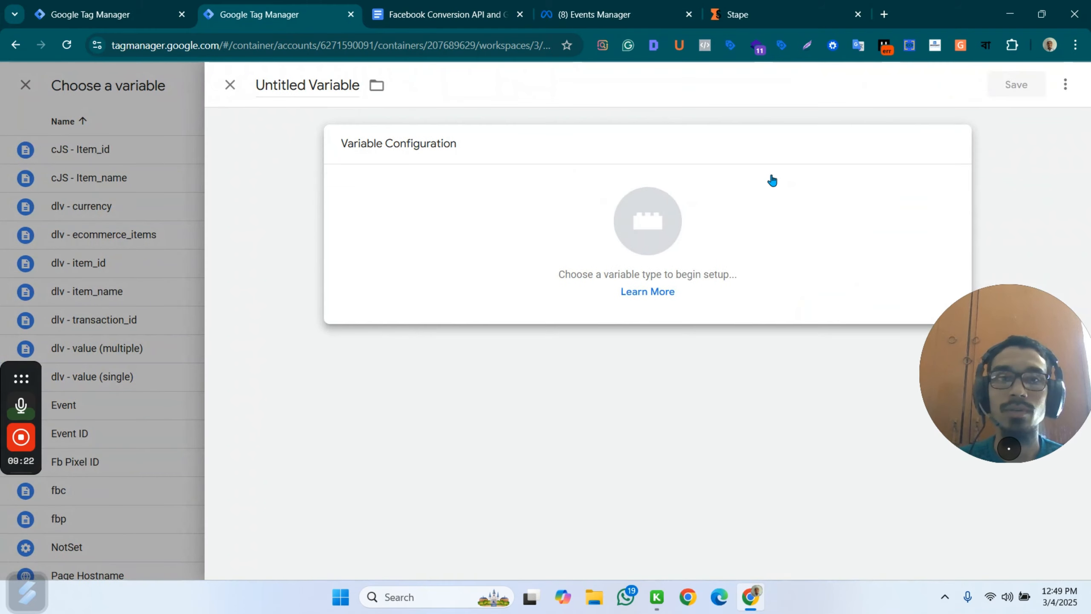
{"action": "left_click", "coordinate": [772, 181]}
{"action": "scroll", "coordinate": [792, 334], "scroll_direction": "down", "scroll_amount": 3}
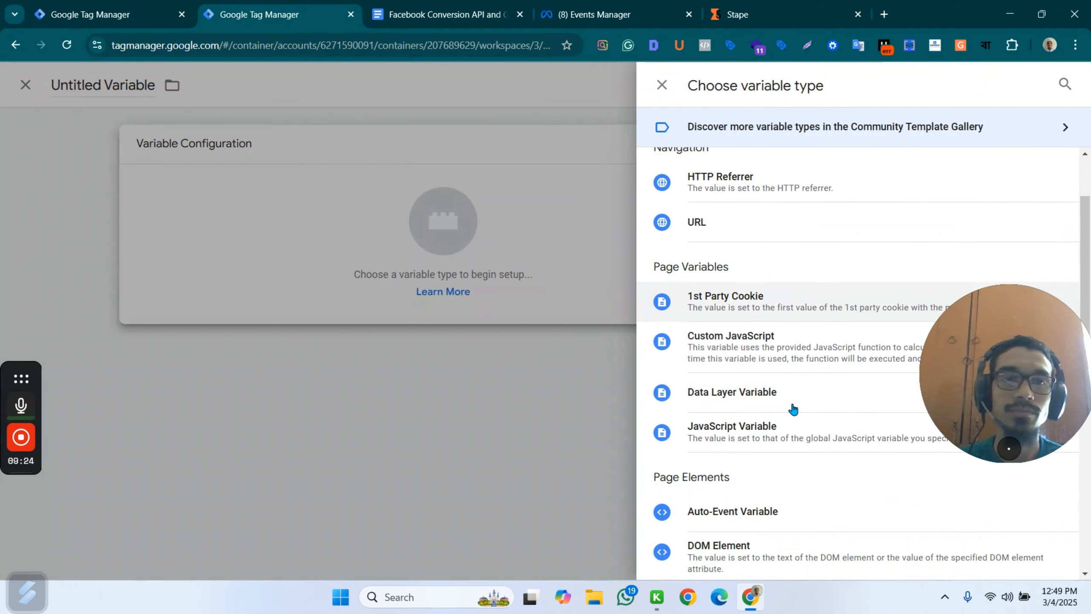
{"action": "left_click", "coordinate": [782, 319]}
{"action": "left_click", "coordinate": [407, 285]}
{"action": "type", "text": "function() {  return Math.round(new Date().getTime() / 1000); }"}
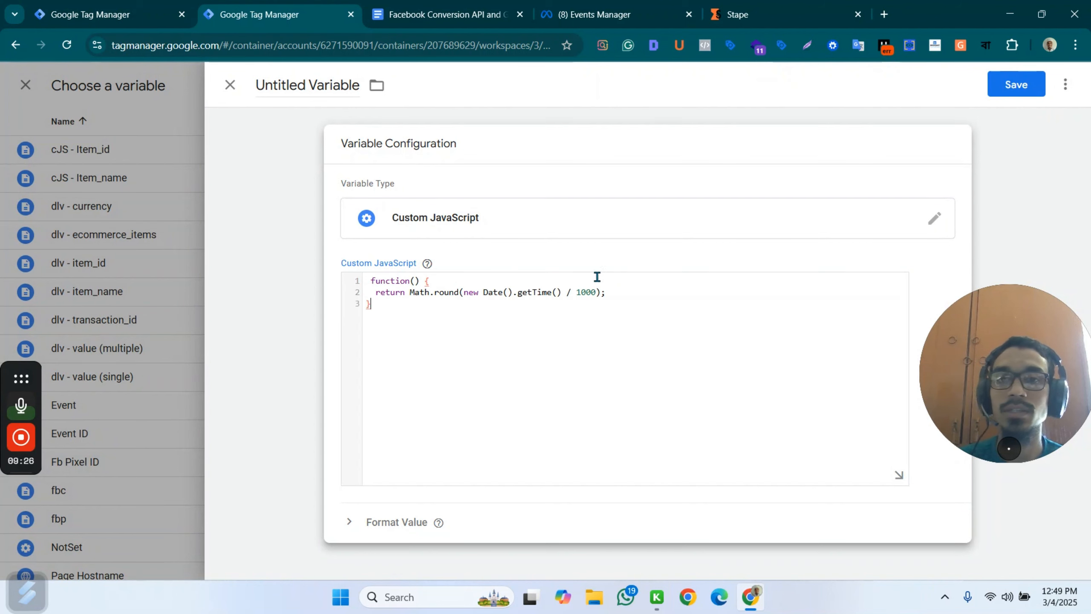
Name the Custom JavaScript variable Event Time and save it as the value of event_time.
{"action": "left_click", "coordinate": [296, 86]}
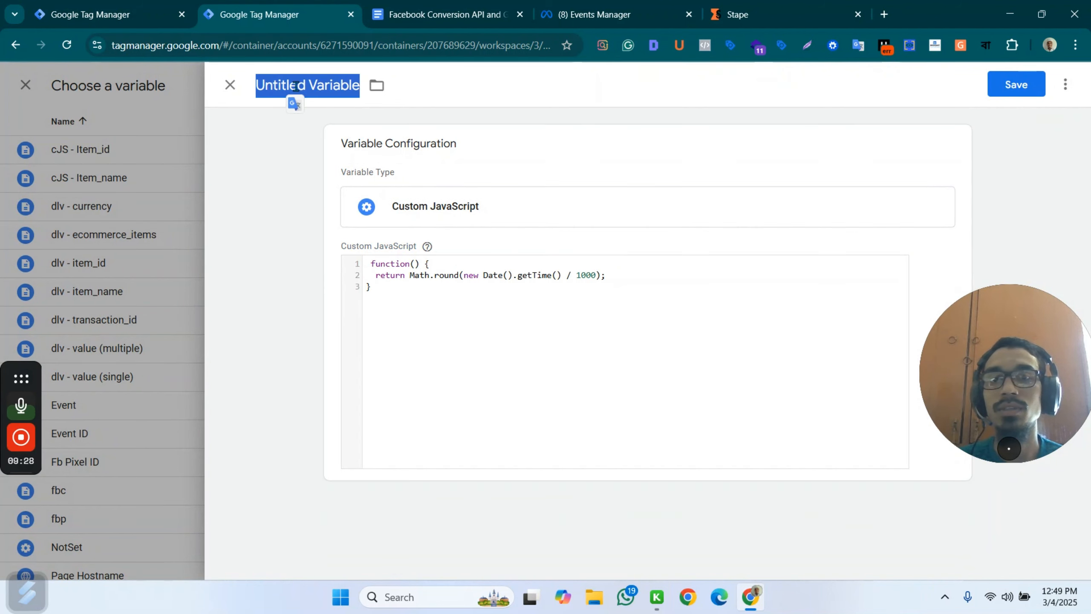
{"action": "left_click", "coordinate": [296, 86]}
{"action": "type", "text": "Ev"}
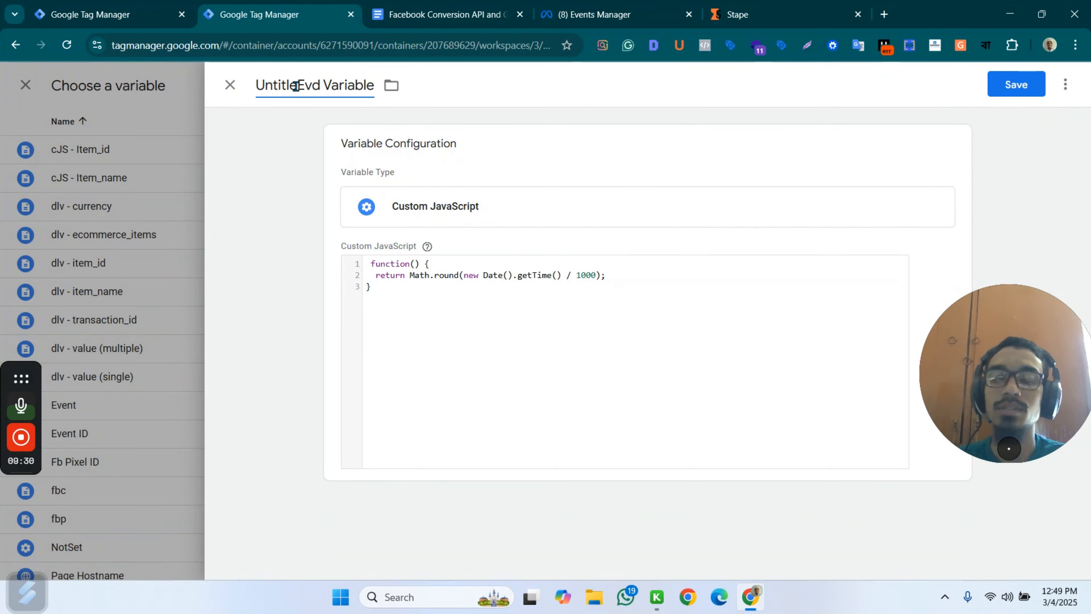
{"action": "key", "text": "ctrl+a"}
{"action": "type", "text": "Even"}
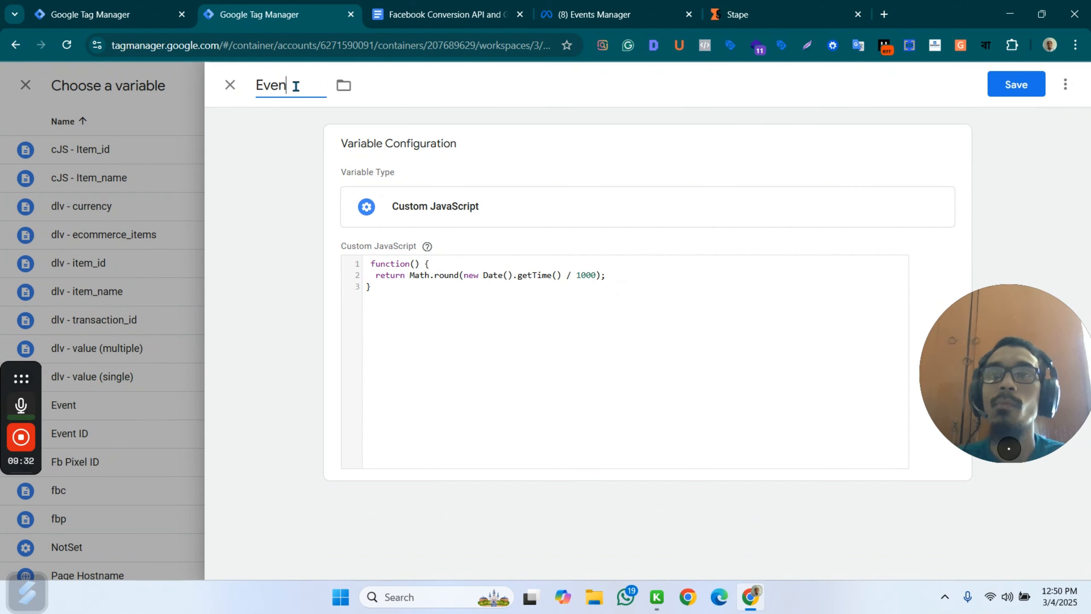
{"action": "type", "text": "t Time"}
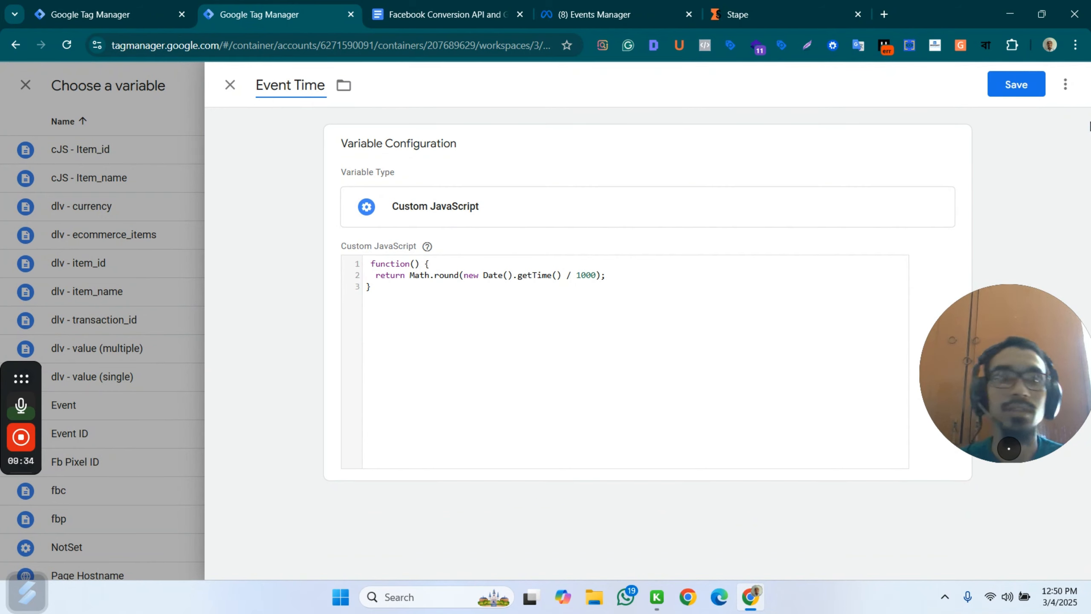
{"action": "left_click", "coordinate": [1017, 84]}
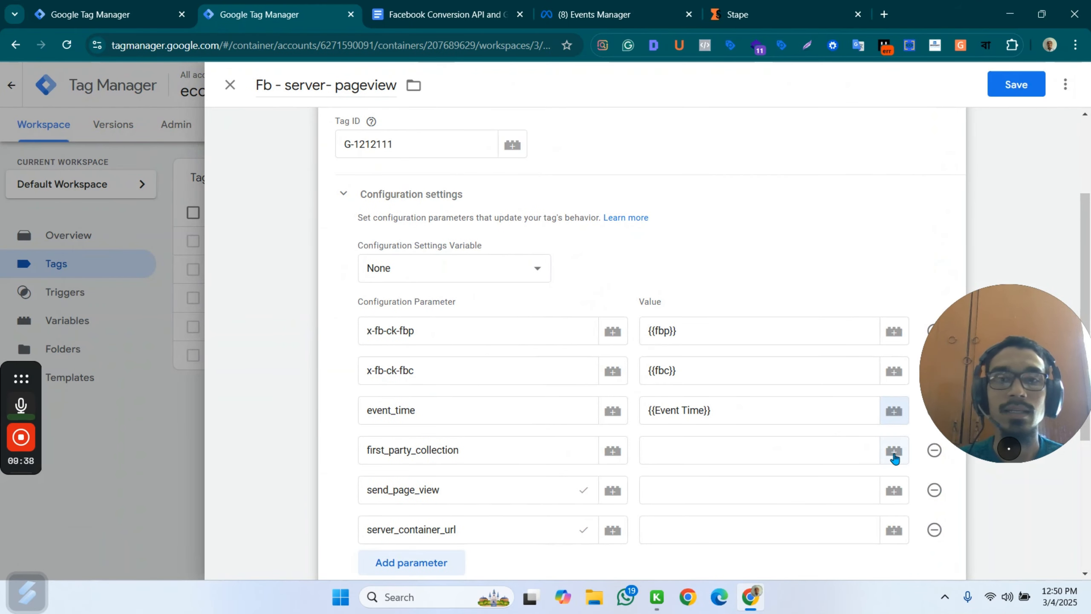
Set the values of the first_party_collection and send_page_view parameters to true.
{"action": "left_click", "coordinate": [613, 450]}
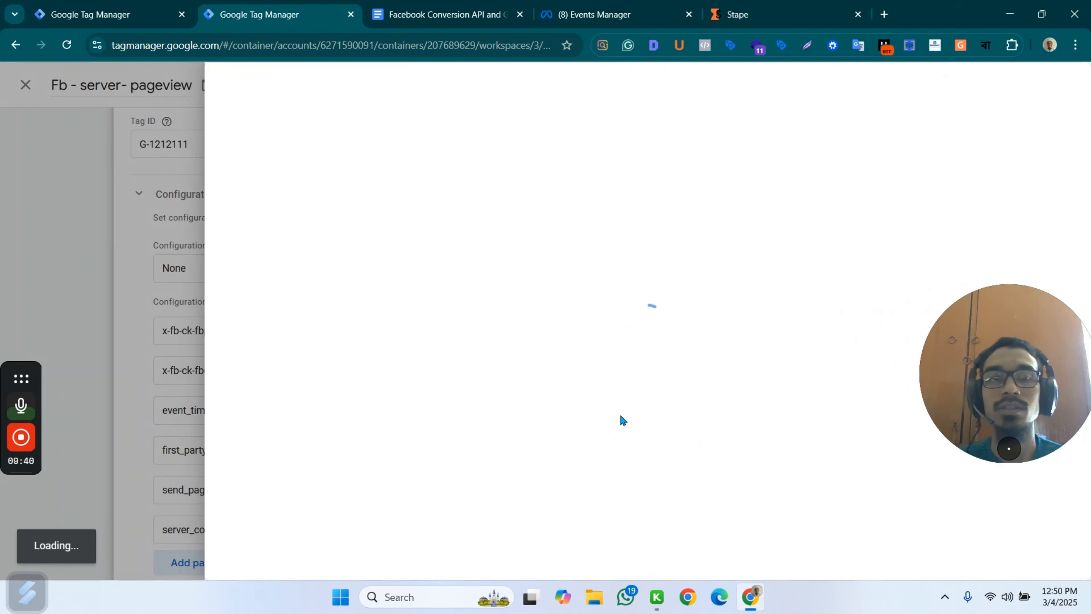
{"action": "left_click", "coordinate": [137, 256]}
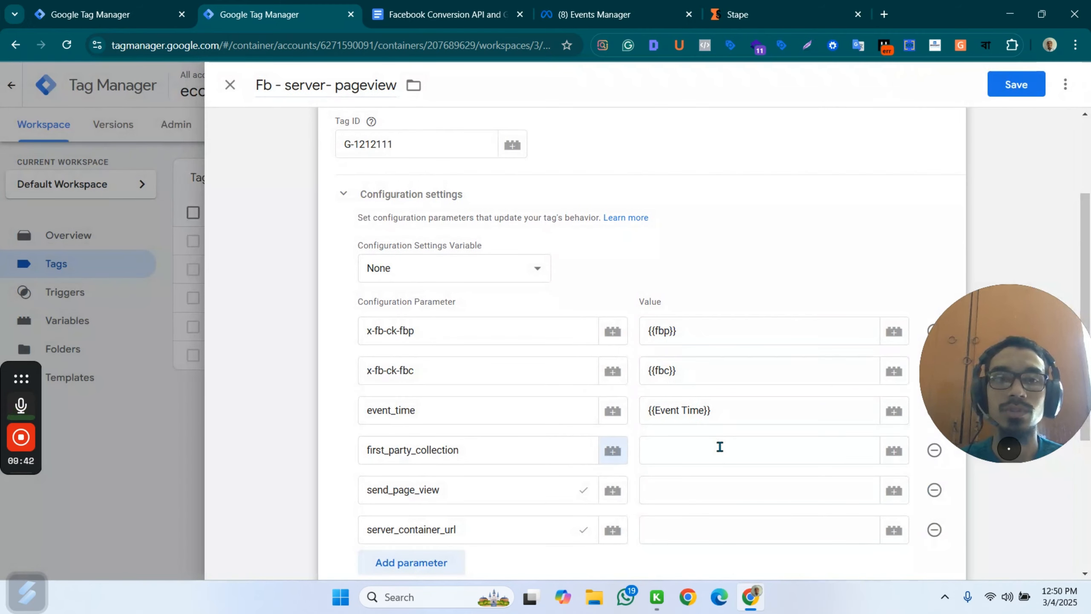
{"action": "left_click", "coordinate": [720, 448]}
{"action": "left_click", "coordinate": [442, 14]}
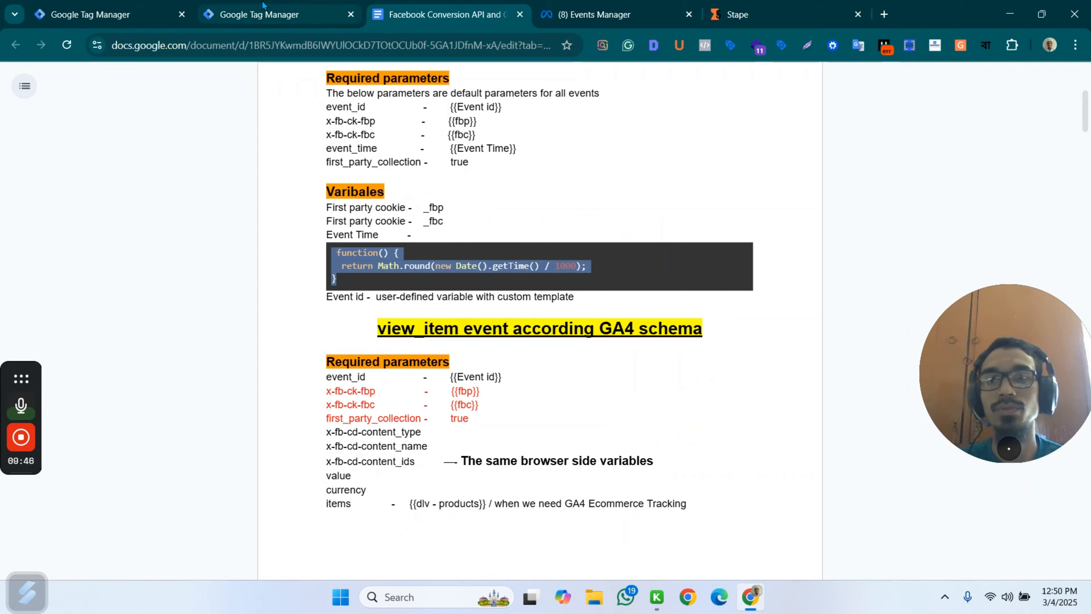
{"action": "left_click", "coordinate": [287, 13]}
{"action": "type", "text": "true"}
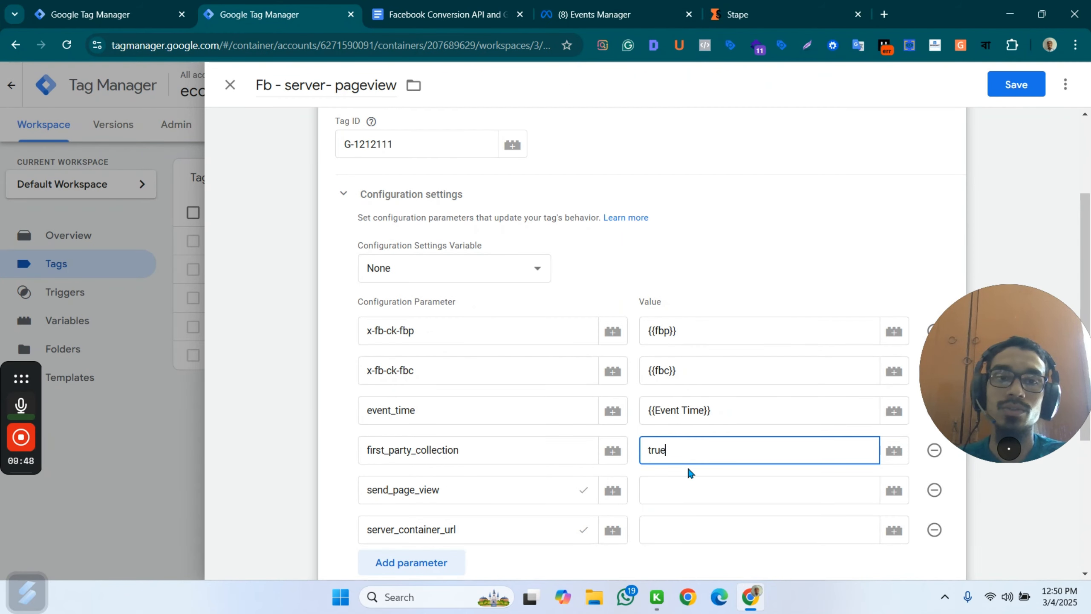
{"action": "left_click", "coordinate": [656, 492]}
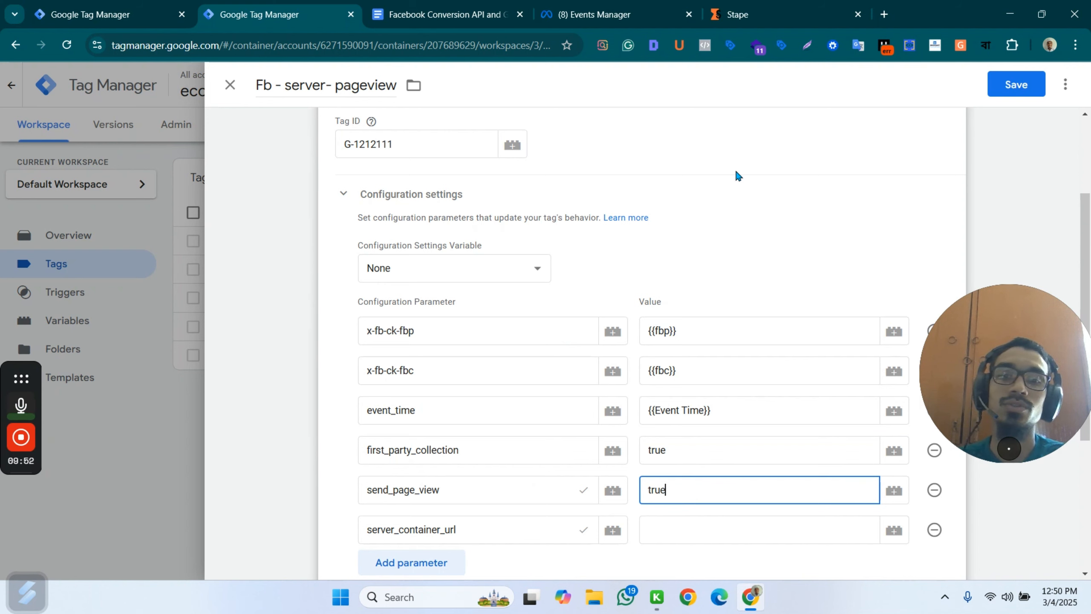
{"action": "left_click", "coordinate": [441, 6]}
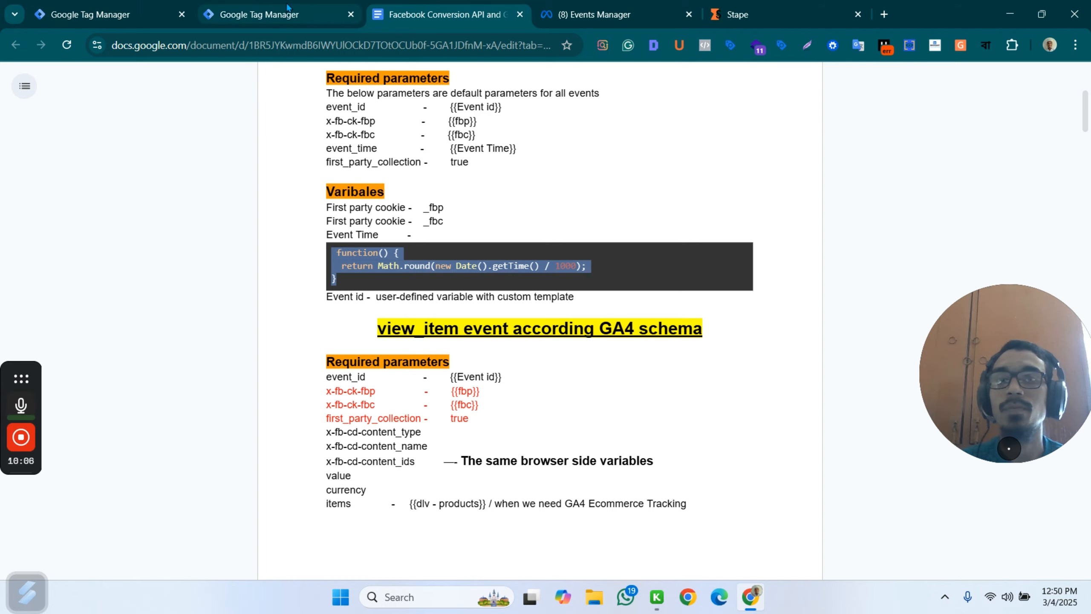
{"action": "left_click", "coordinate": [220, 5]}
{"action": "left_click", "coordinate": [738, 14]}
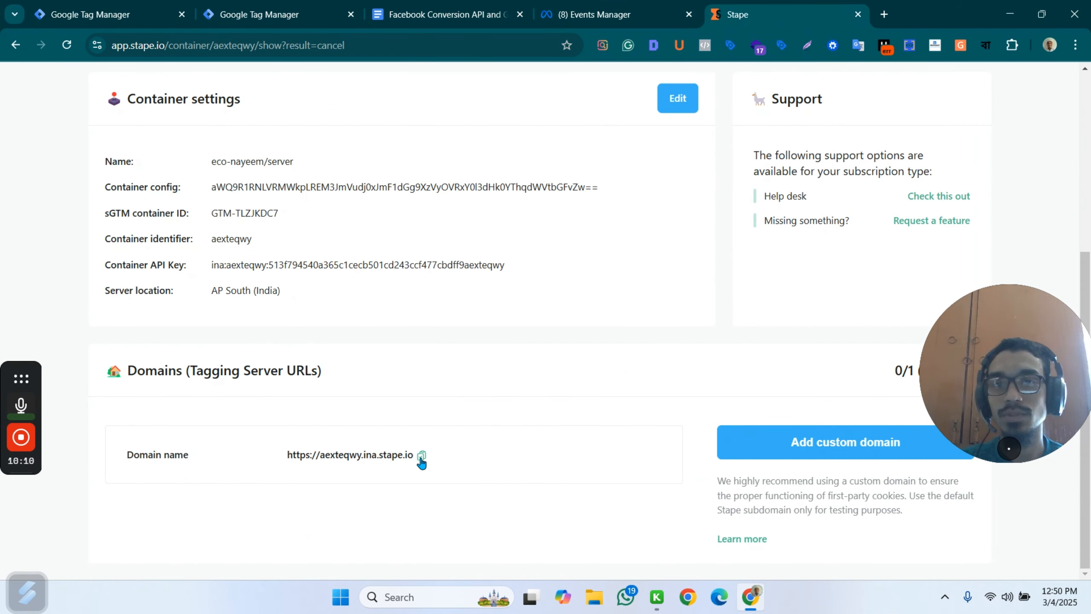
{"action": "left_click", "coordinate": [421, 457]}
{"action": "left_click", "coordinate": [443, 14]}
{"action": "left_click", "coordinate": [333, 14]}
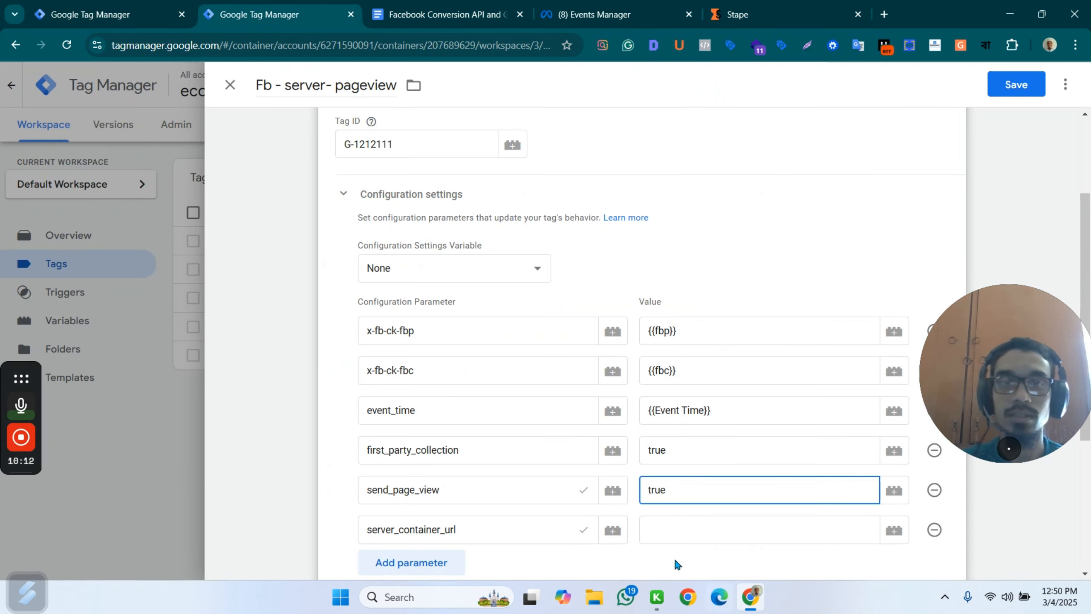
{"action": "left_click", "coordinate": [658, 527]}
{"action": "key", "text": "ctrl+v"}
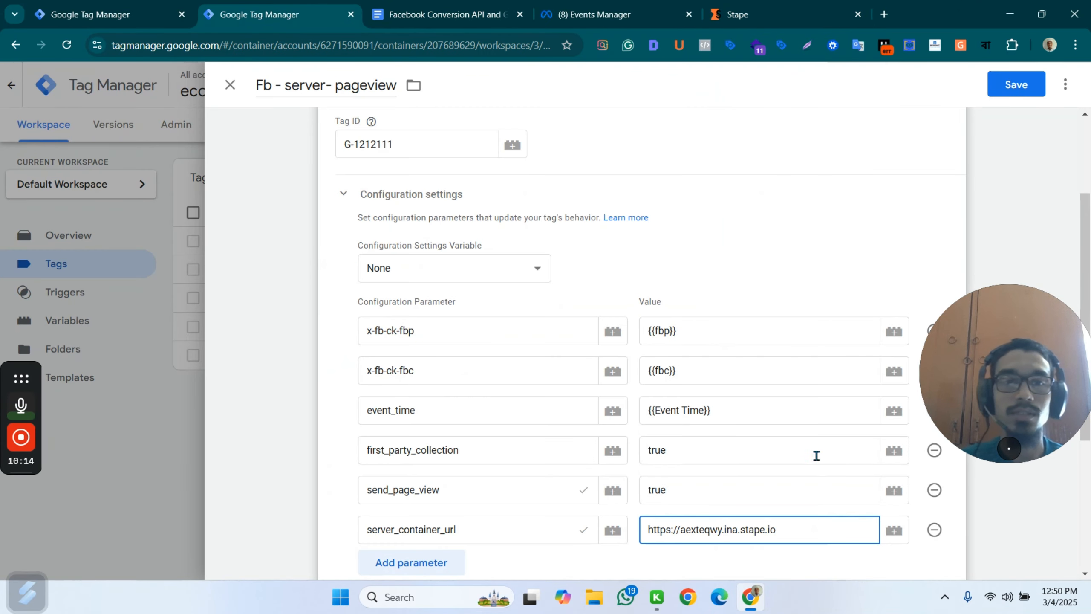
Review the Fb - server- pageview tag's parameters and trigger, and save the tag.
{"action": "scroll", "coordinate": [778, 423], "scroll_direction": "down", "scroll_amount": 5}
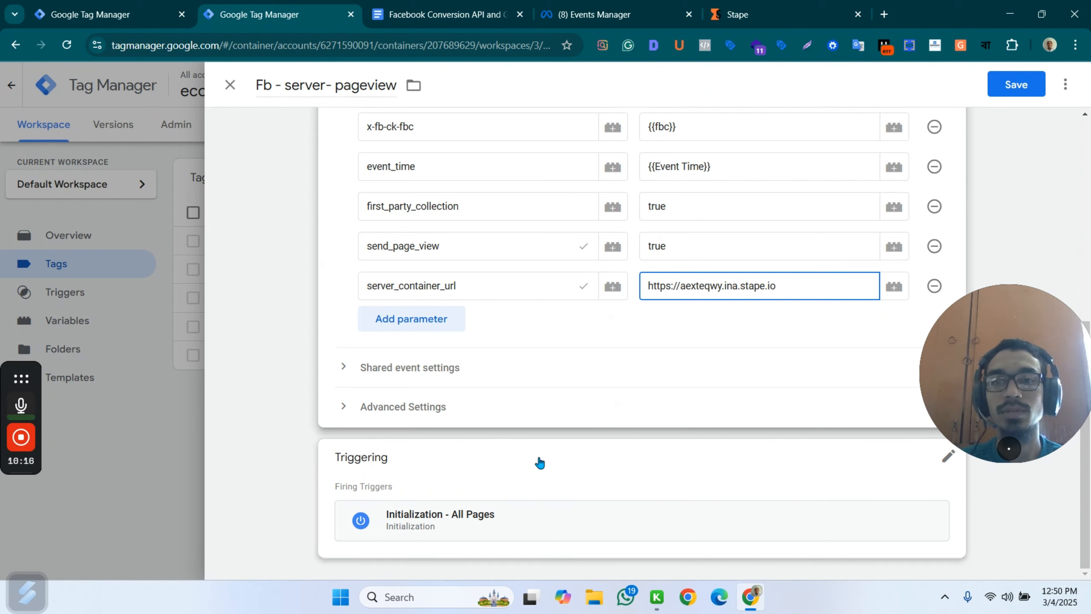
{"action": "scroll", "coordinate": [785, 241], "scroll_direction": "up", "scroll_amount": 8}
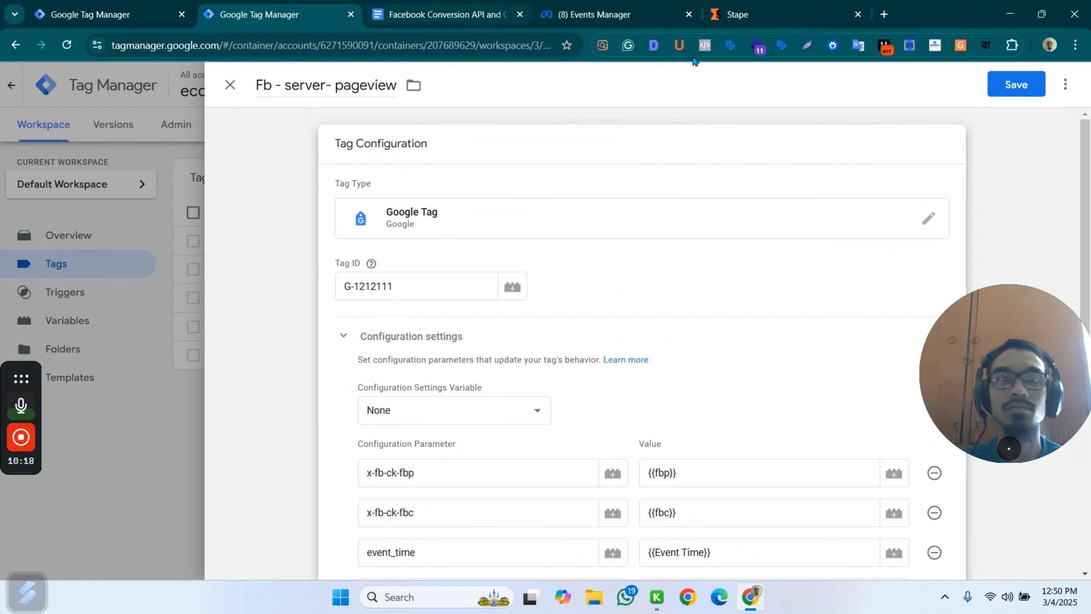
{"action": "left_click", "coordinate": [1026, 92]}
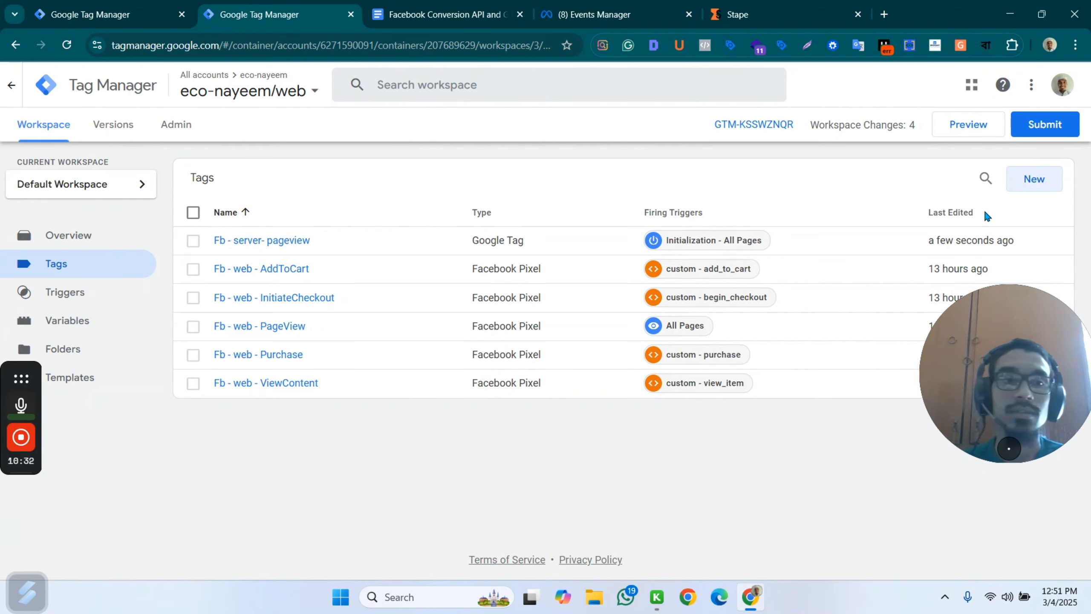
{"action": "left_click", "coordinate": [299, 242]}
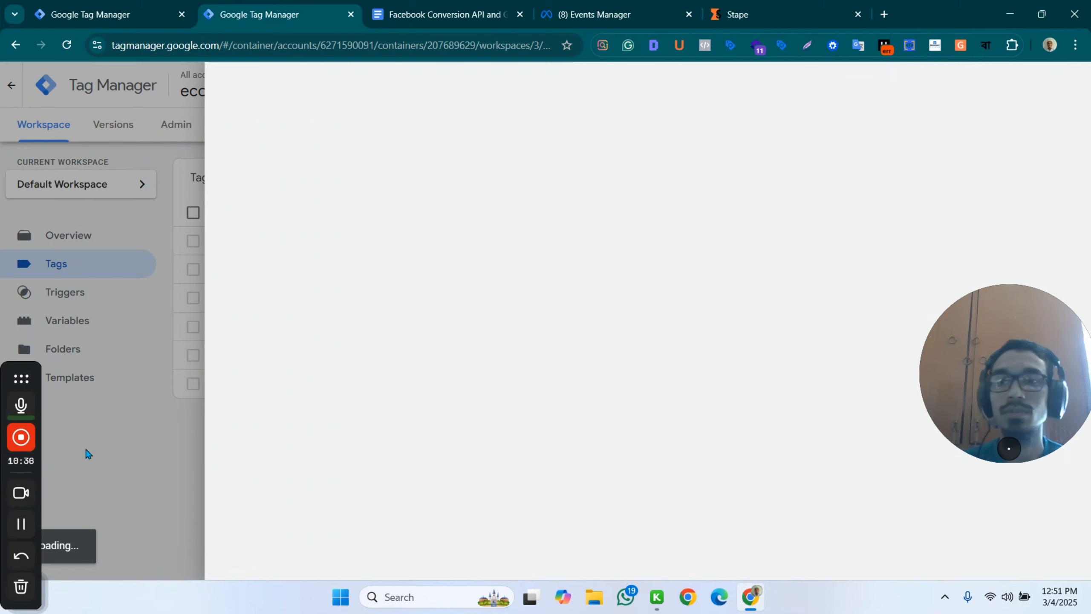
{"action": "left_click", "coordinate": [107, 459]}
{"action": "left_click", "coordinate": [1034, 181]}
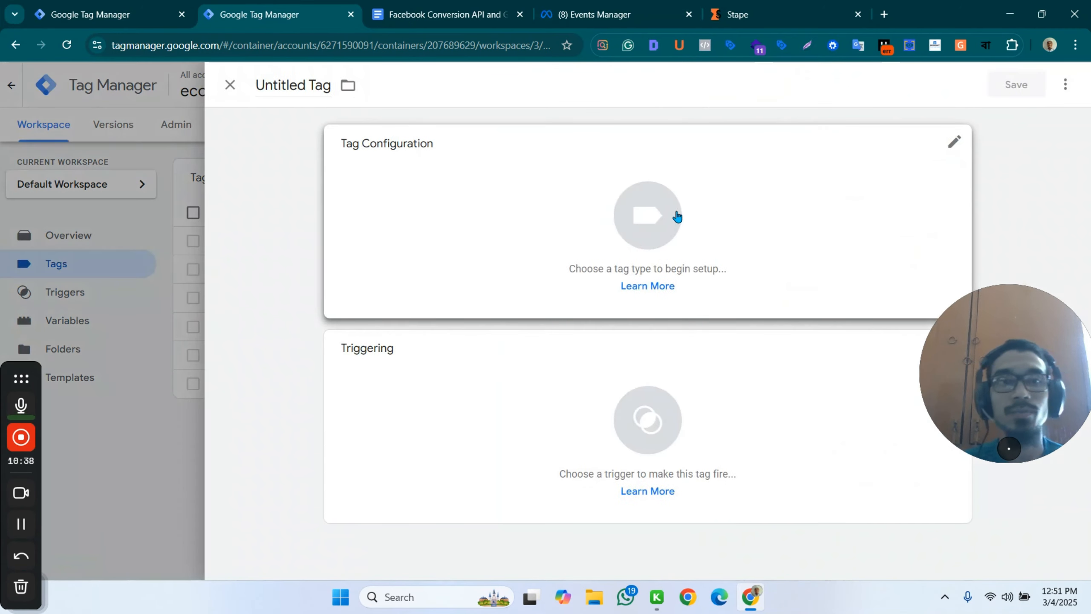
{"action": "left_click", "coordinate": [612, 188]}
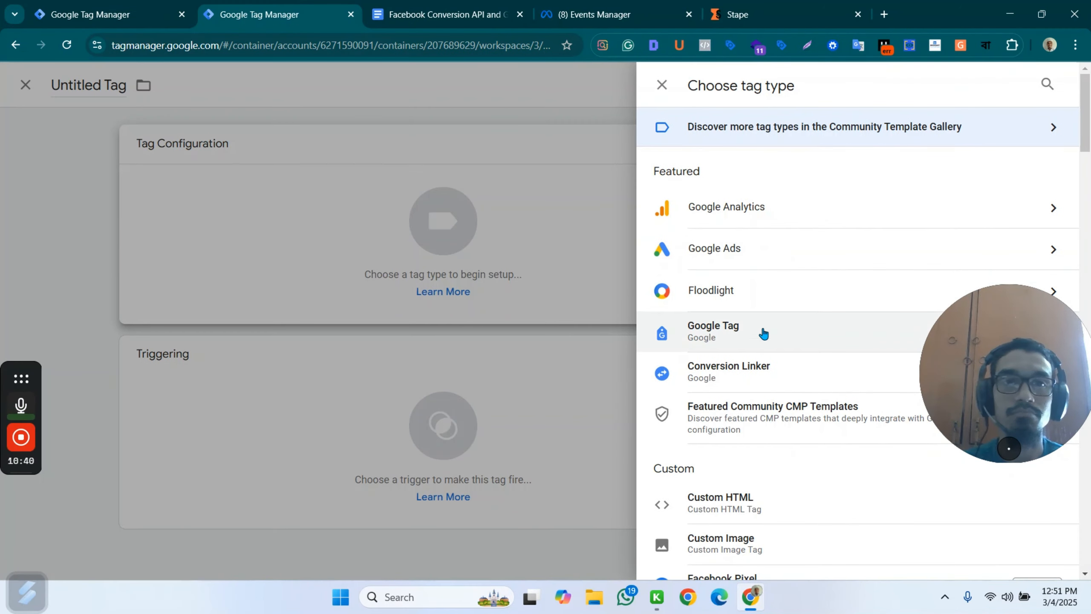
{"action": "scroll", "coordinate": [772, 290], "scroll_direction": "down", "scroll_amount": 2}
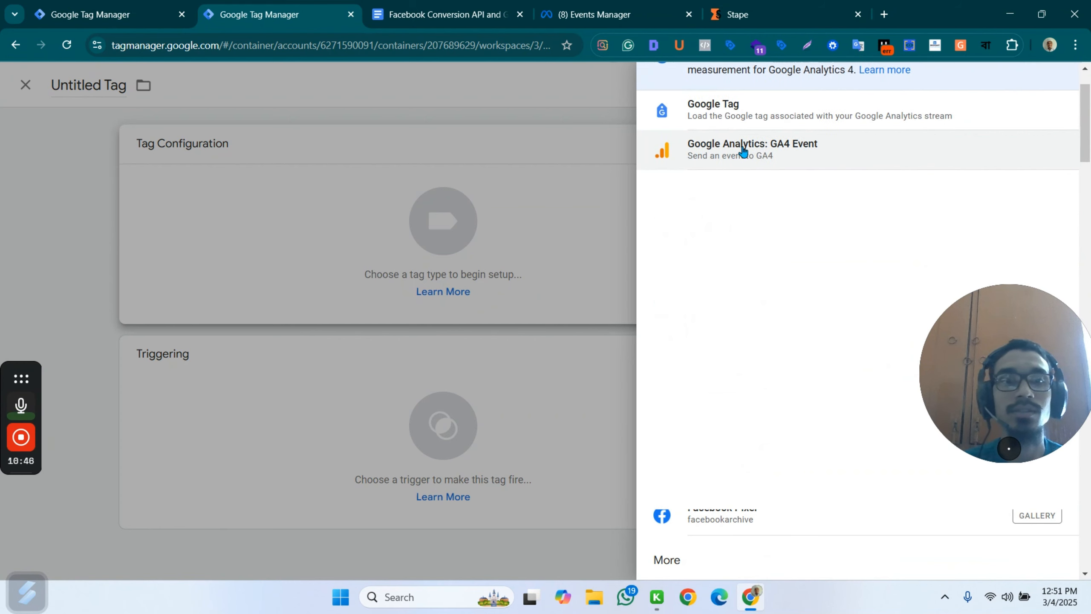
{"action": "left_click", "coordinate": [855, 154]}
{"action": "left_click", "coordinate": [413, 292]}
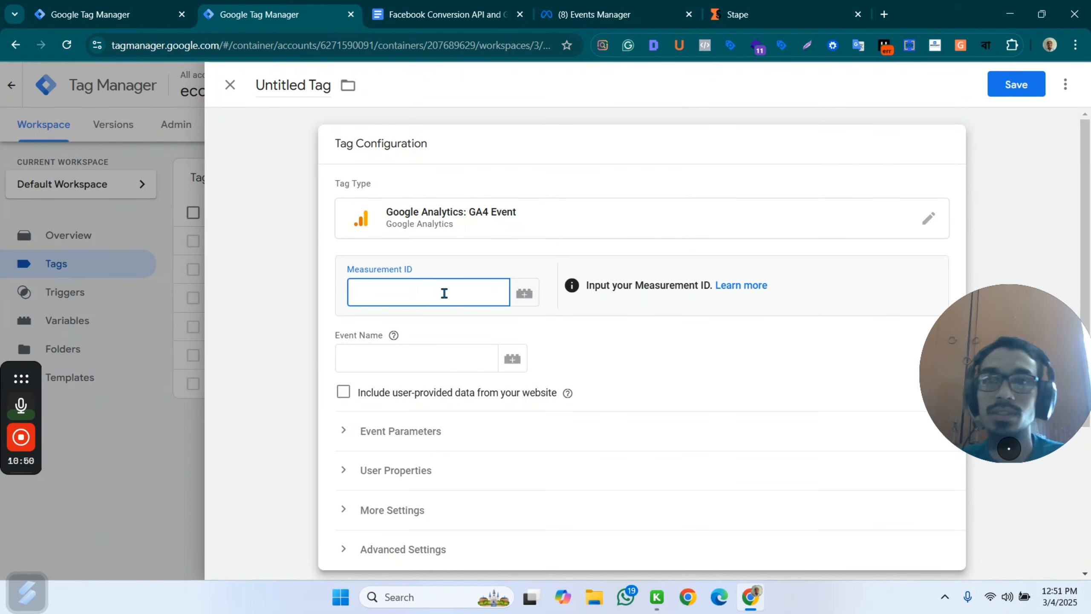
{"action": "left_click", "coordinate": [230, 88]}
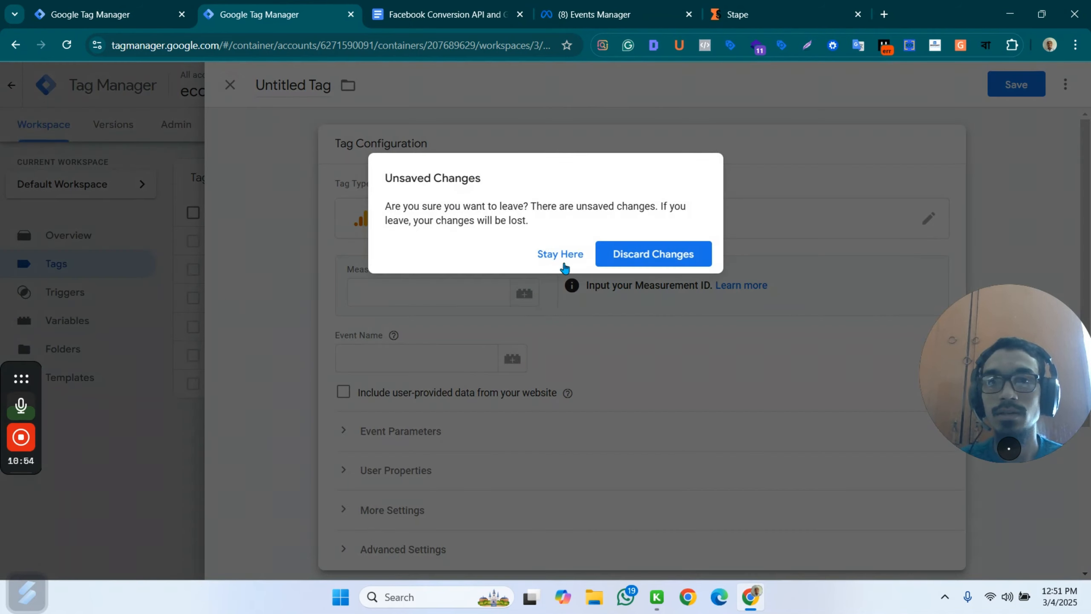
{"action": "left_click", "coordinate": [653, 254]}
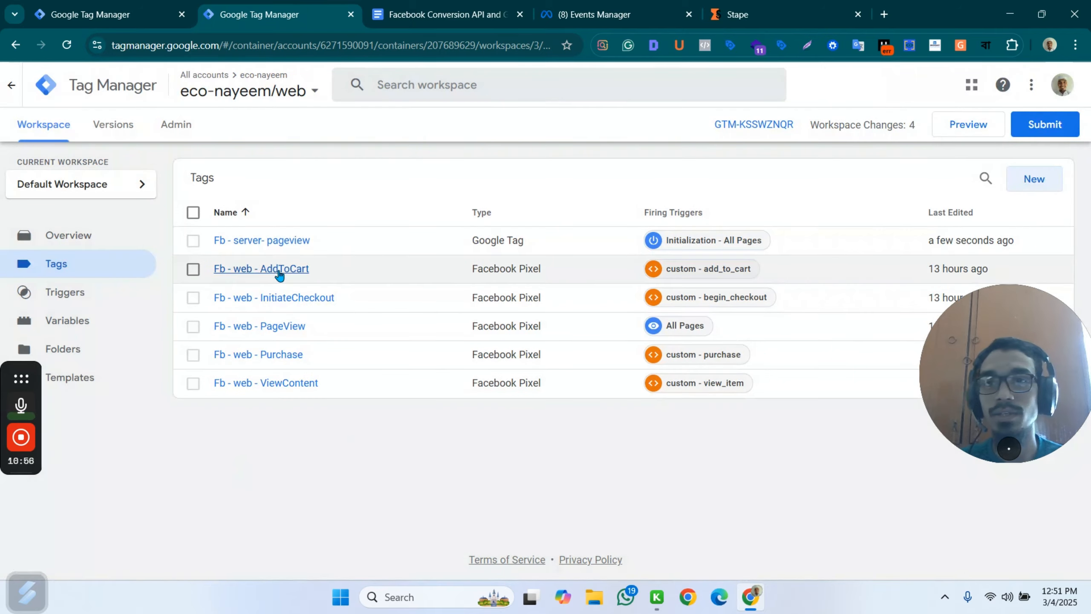
Open the Fb - server- pageview tag for editing and clear its Tag ID.
{"action": "left_click", "coordinate": [275, 240]}
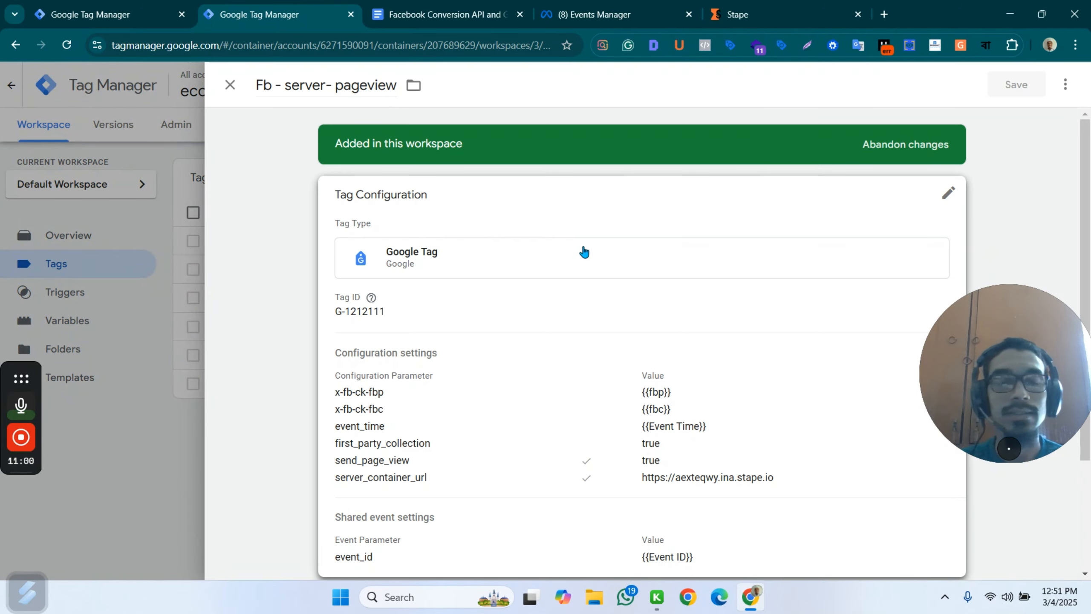
{"action": "left_click_drag", "start_coordinate": [405, 339], "coordinate": [315, 338]}
{"action": "left_click", "coordinate": [390, 315]}
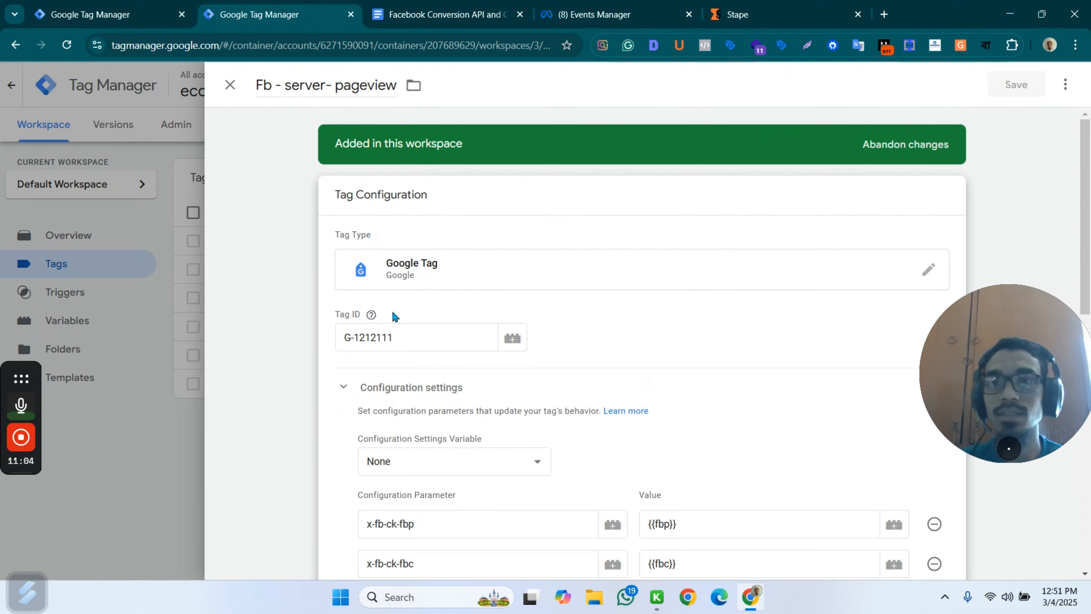
{"action": "triple_click", "coordinate": [407, 341]}
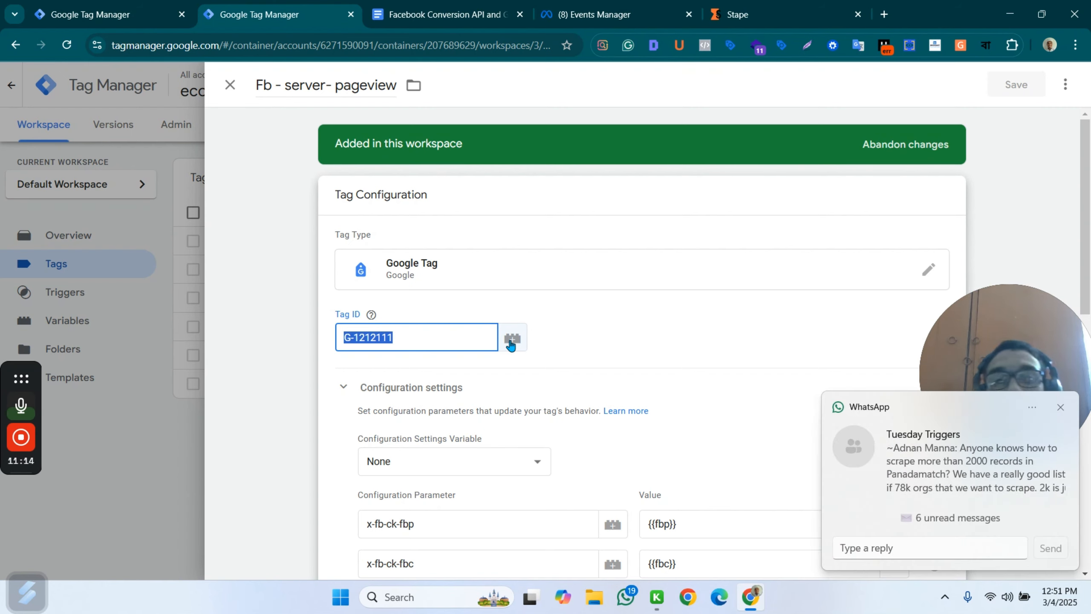
{"action": "left_click", "coordinate": [511, 340]}
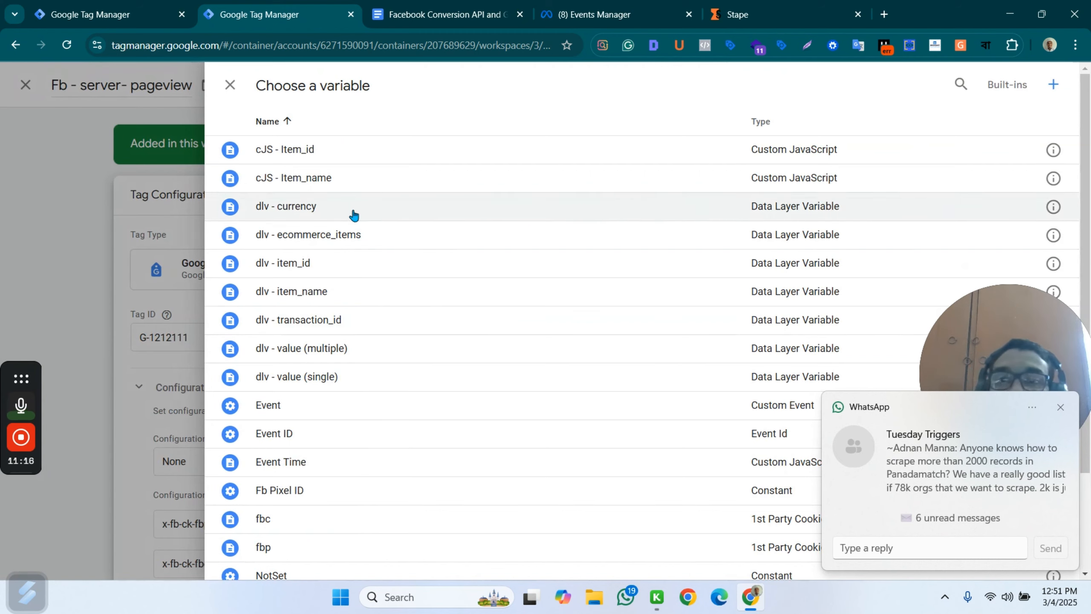
{"action": "left_click", "coordinate": [159, 350]}
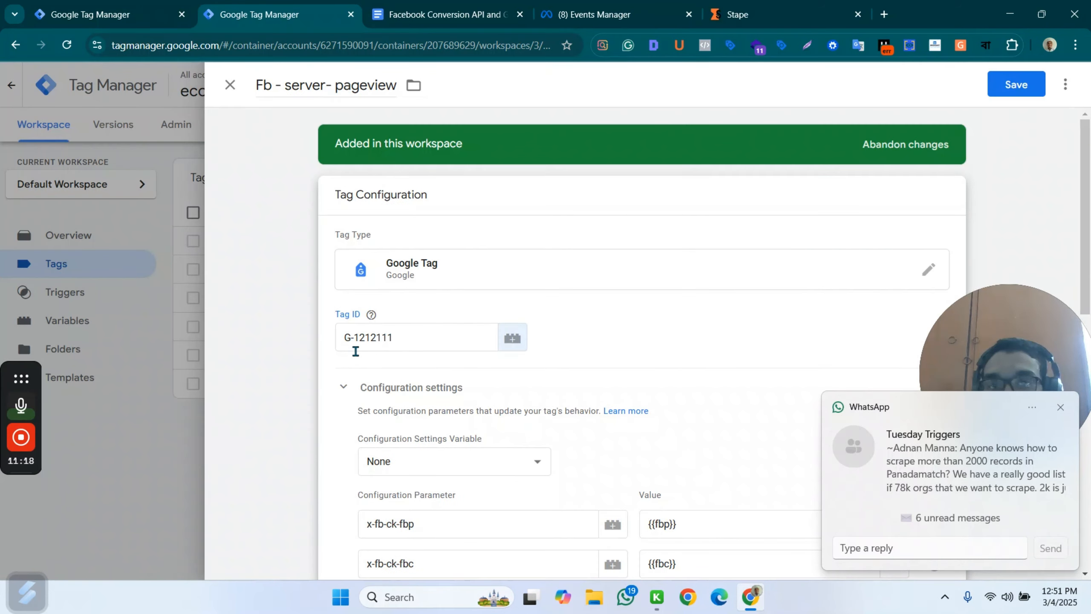
{"action": "double_click", "coordinate": [380, 342]}
{"action": "triple_click", "coordinate": [381, 342]}
{"action": "key", "text": "BackSpace"}
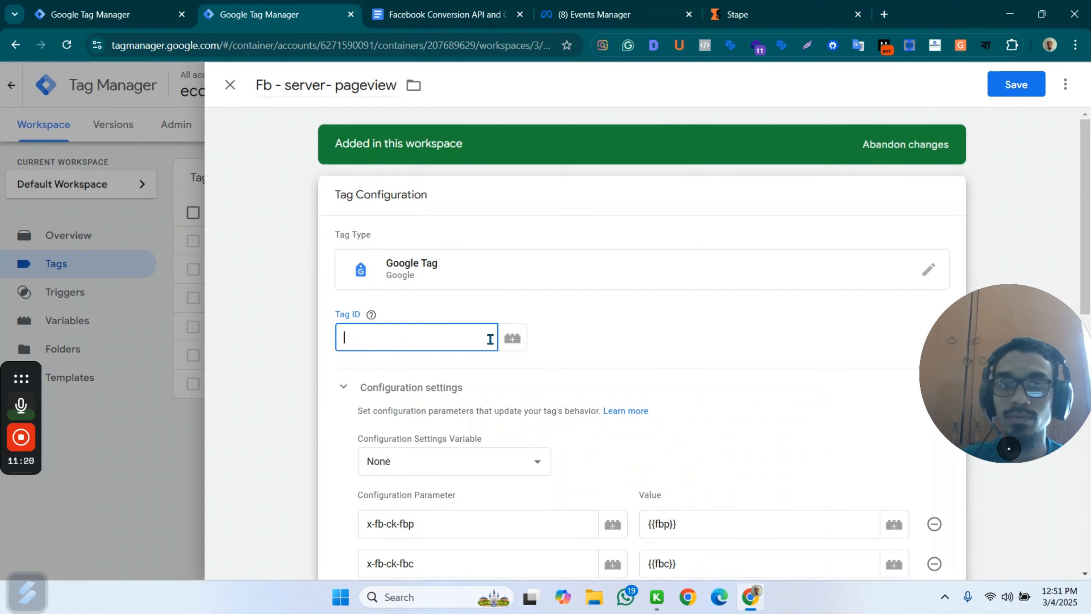
Create a new Constant variable for the Tag ID with the value G-1212111.
{"action": "left_click", "coordinate": [511, 338]}
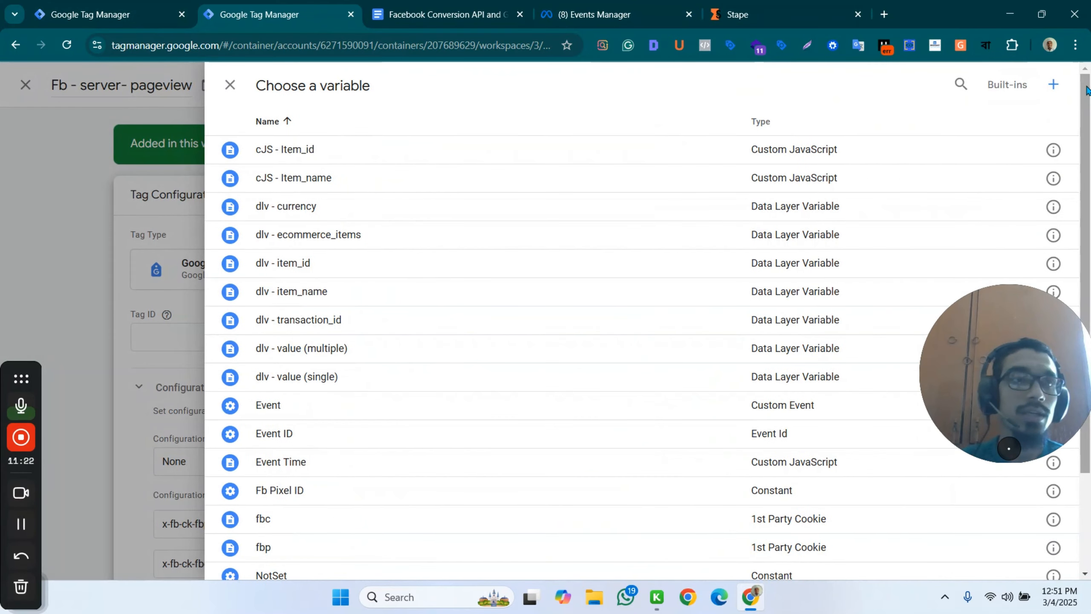
{"action": "left_click", "coordinate": [1053, 85]}
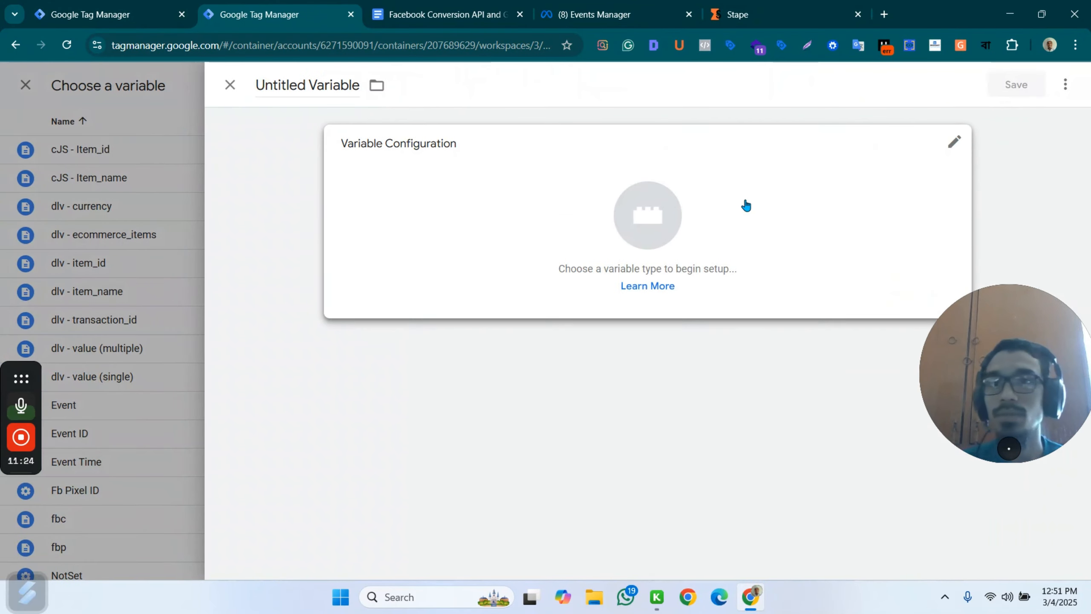
{"action": "left_click", "coordinate": [721, 219]}
{"action": "scroll", "coordinate": [812, 413], "scroll_direction": "down", "scroll_amount": 3}
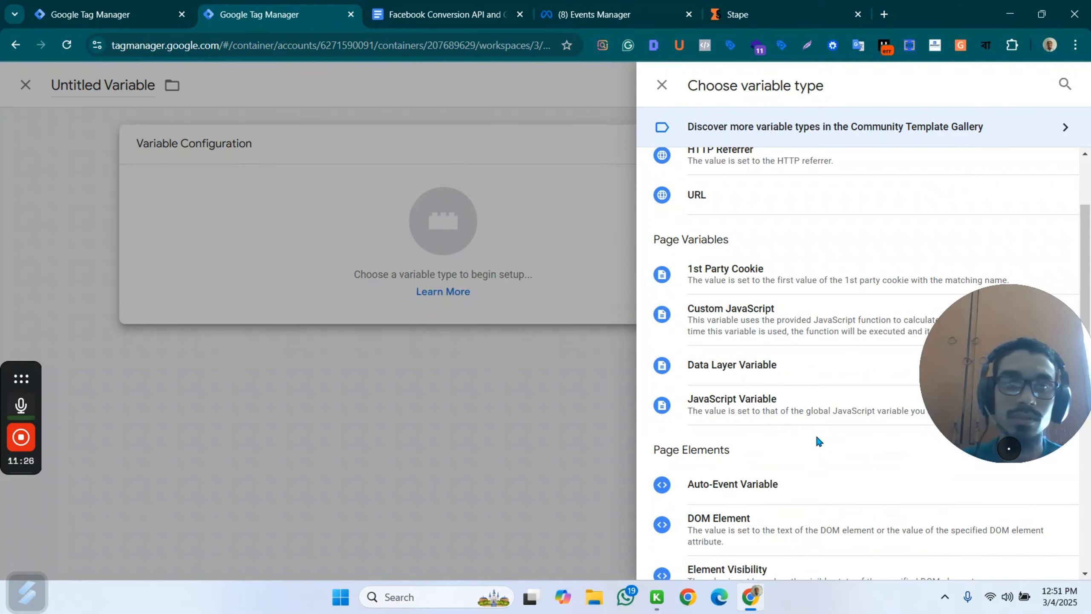
{"action": "scroll", "coordinate": [758, 491], "scroll_direction": "down", "scroll_amount": 5}
{"action": "left_click", "coordinate": [764, 445]}
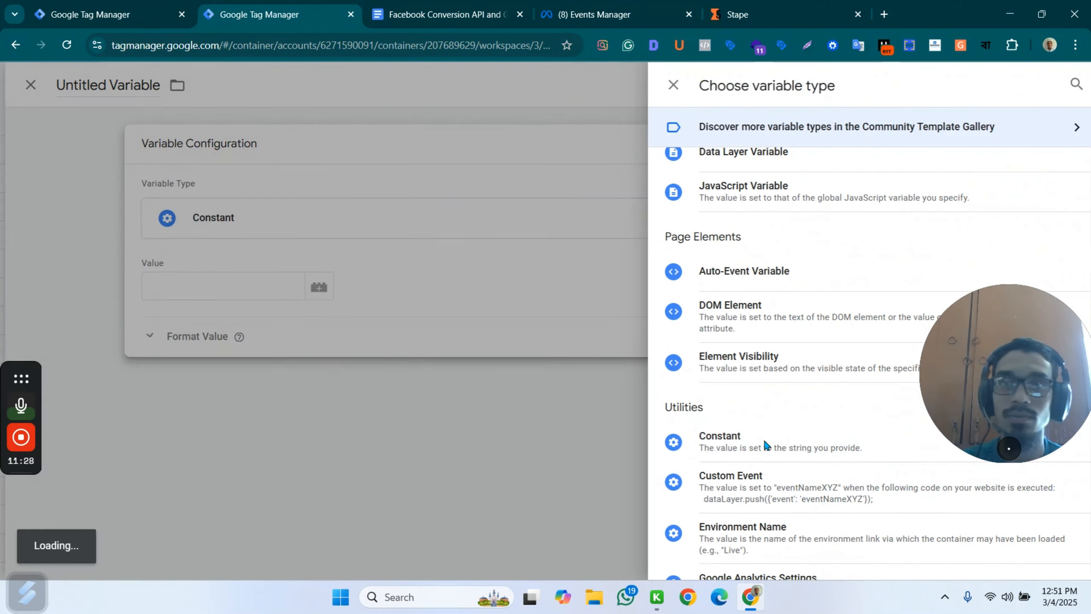
{"action": "left_click", "coordinate": [374, 292]}
{"action": "type", "text": "G-1212111"}
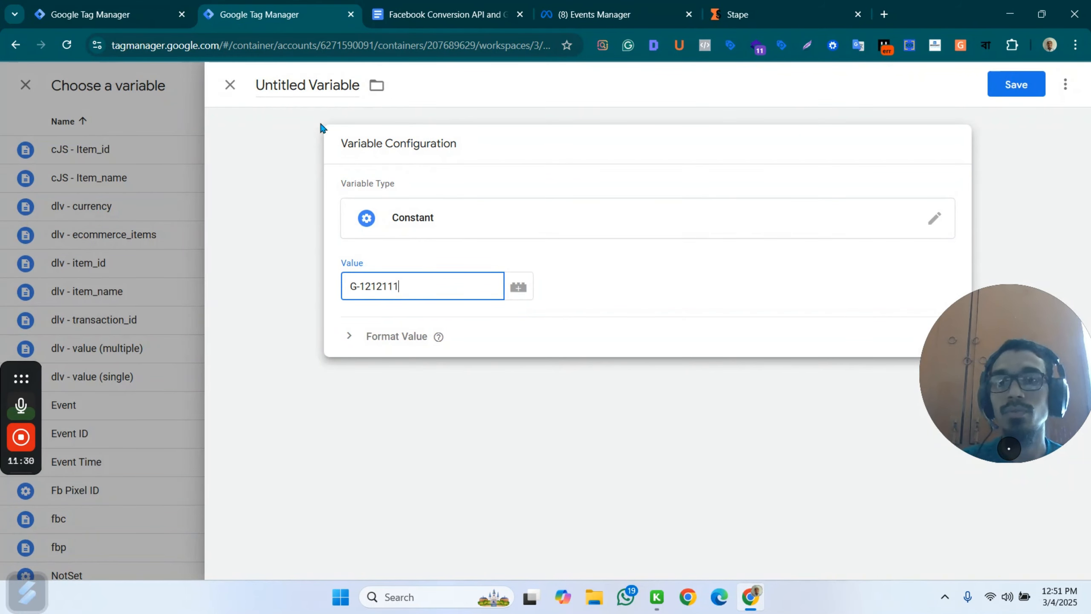
Name the new constant variable FM, save it, and save the Fb - server- pageview tag with it as Tag ID.
{"action": "left_click", "coordinate": [288, 85]}
{"action": "type", "text": "FM"}
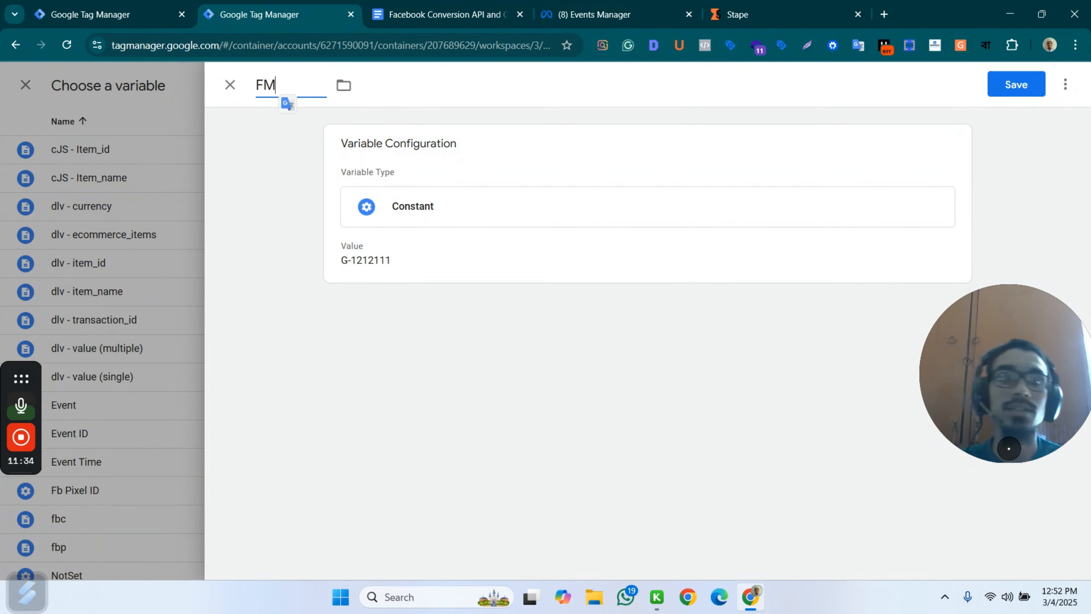
{"action": "left_click", "coordinate": [1012, 85]}
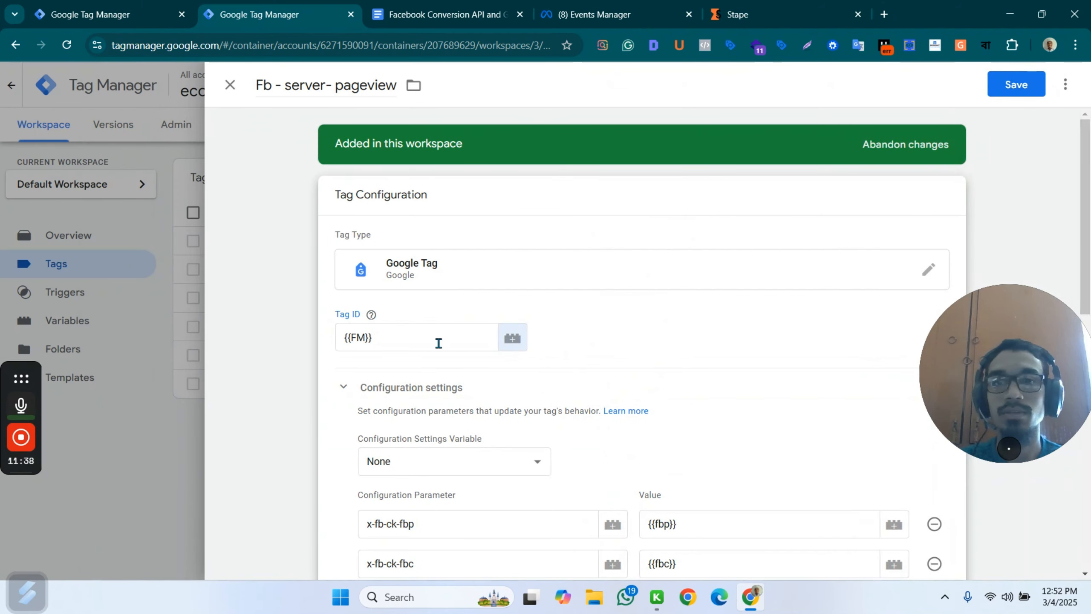
{"action": "scroll", "coordinate": [677, 317], "scroll_direction": "down", "scroll_amount": 12}
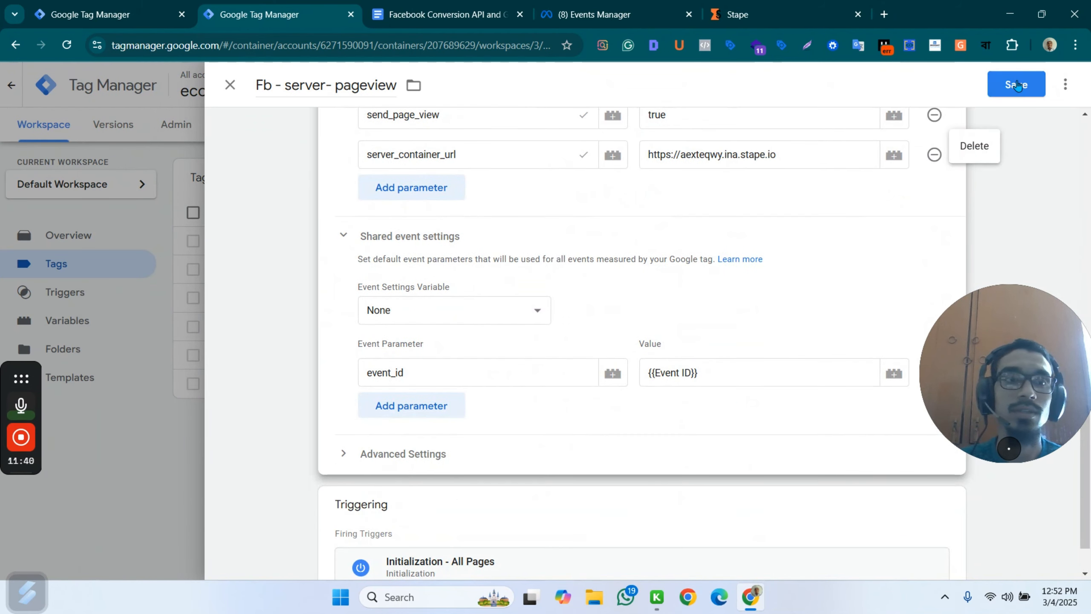
{"action": "left_click", "coordinate": [1017, 86]}
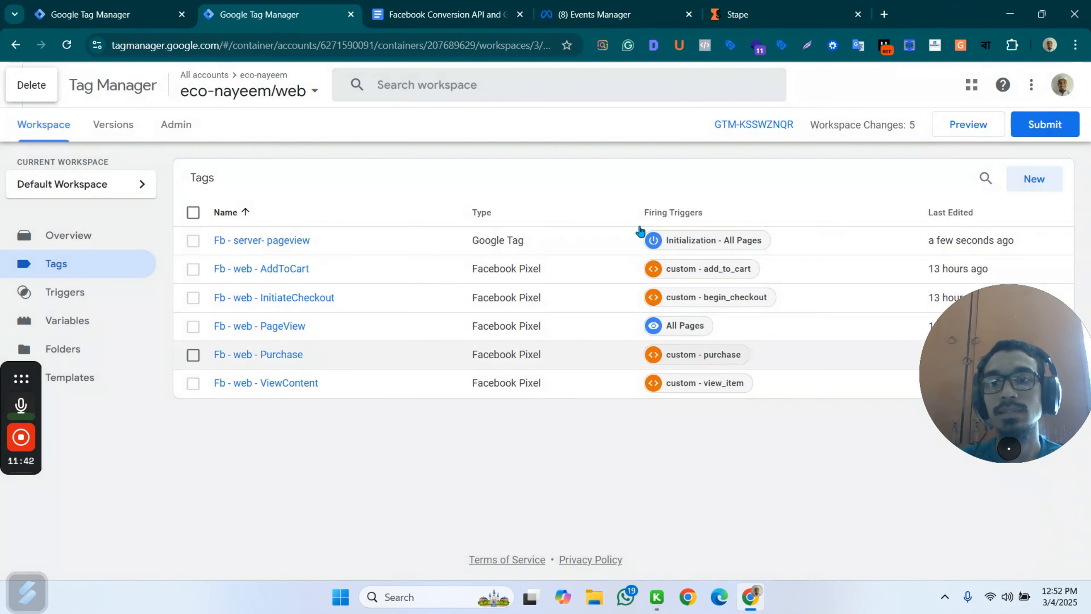
Create a new Google Analytics: GA4 Event tag with {{FM}} as its Measurement ID.
{"action": "left_click", "coordinate": [1035, 182]}
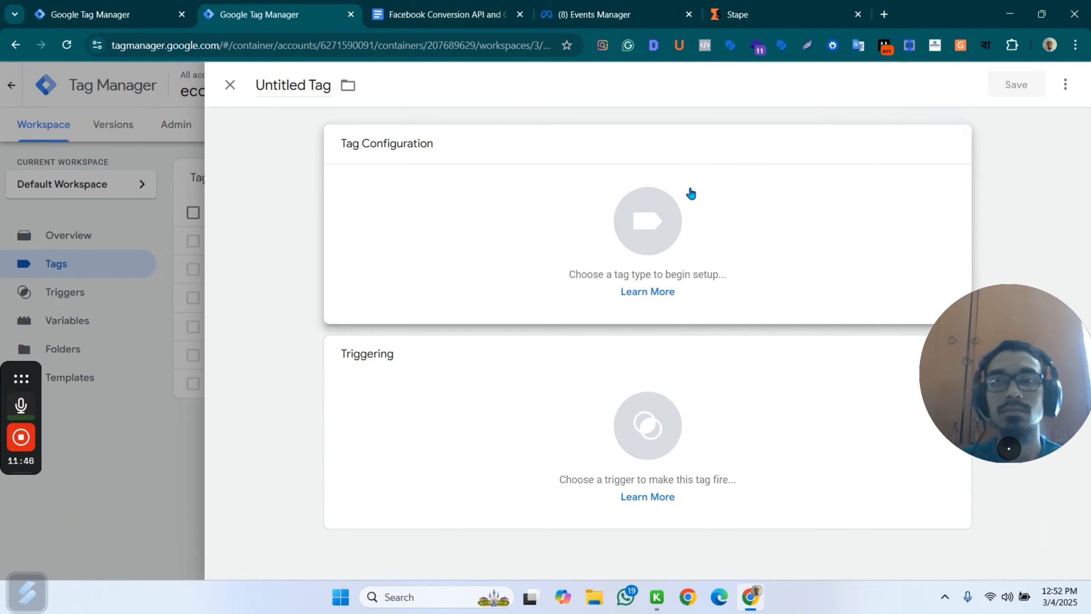
{"action": "left_click", "coordinate": [690, 192]}
{"action": "left_click", "coordinate": [765, 217]}
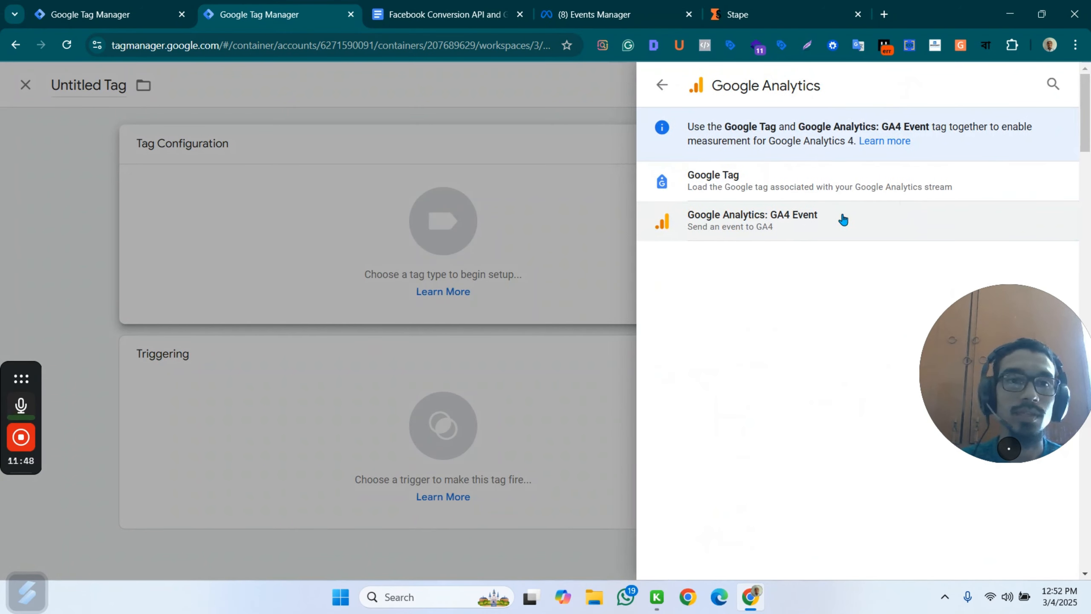
{"action": "left_click", "coordinate": [843, 218]}
{"action": "left_click", "coordinate": [430, 285]}
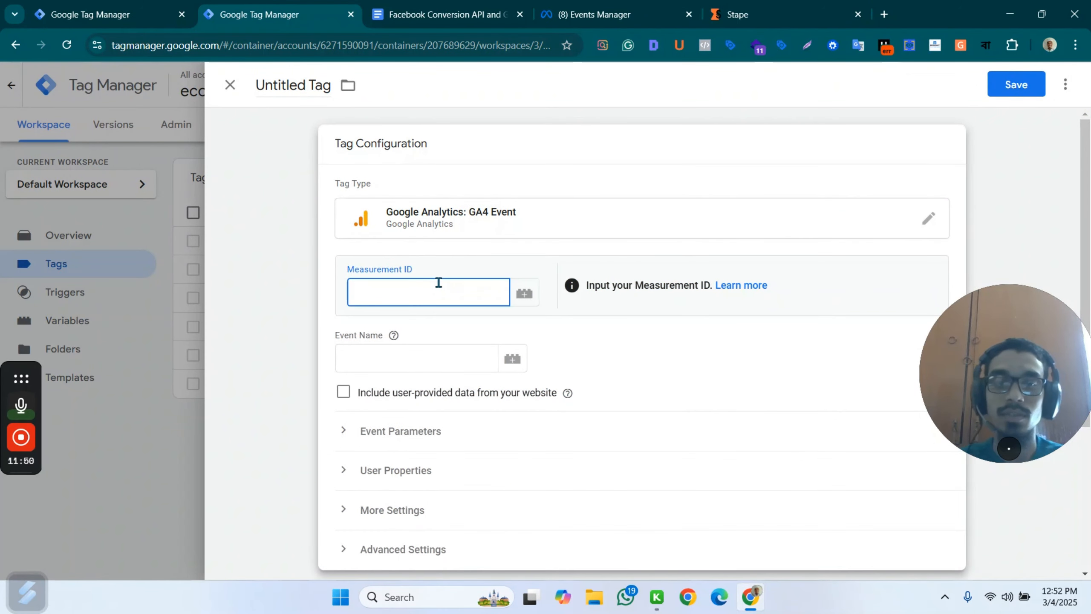
{"action": "type", "text": "{{"}
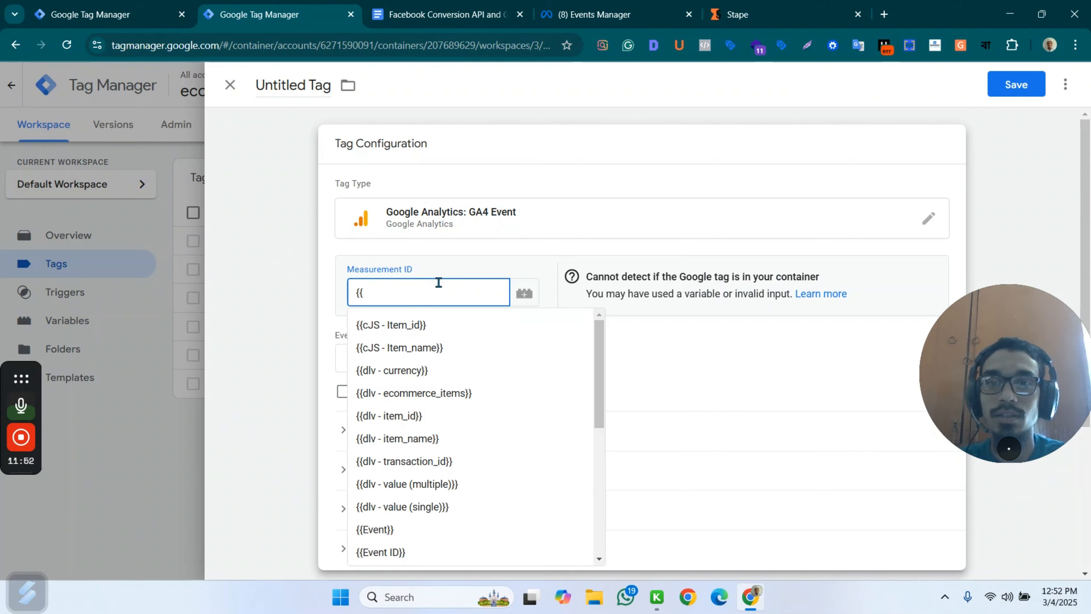
{"action": "type", "text": "fm"}
{"action": "left_click", "coordinate": [410, 325]}
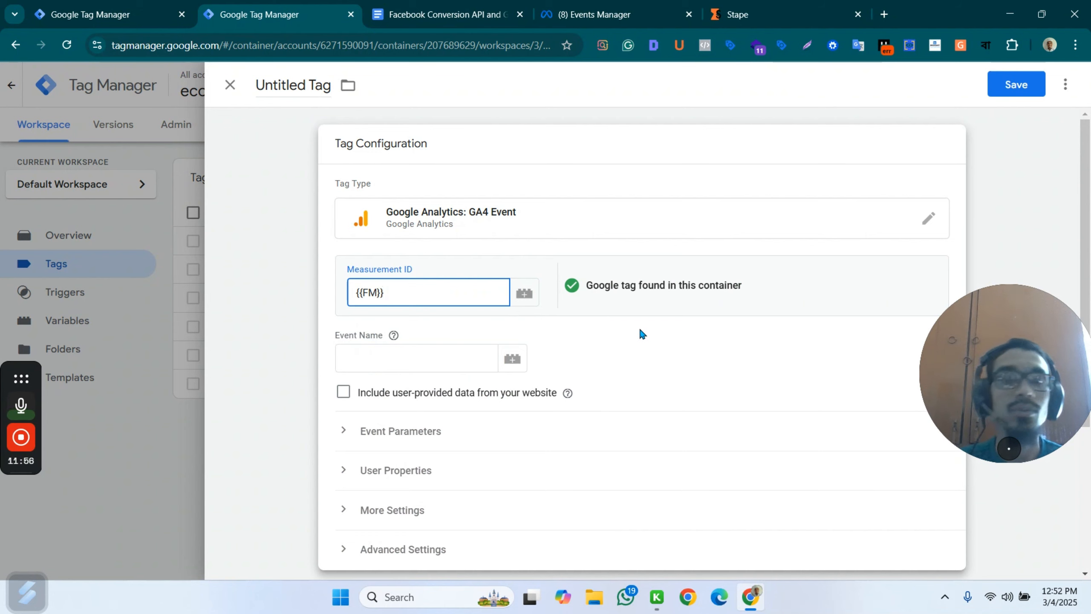
Name the new GA4 Event tag "Fb - server - viewitem".
{"action": "left_click", "coordinate": [309, 83]}
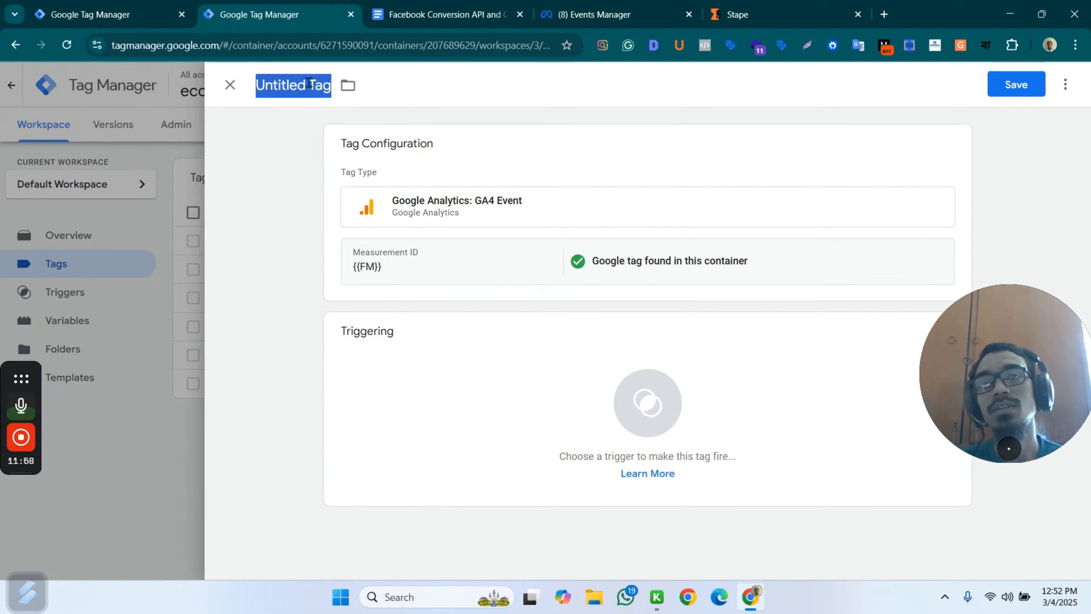
{"action": "type", "text": "Fb"}
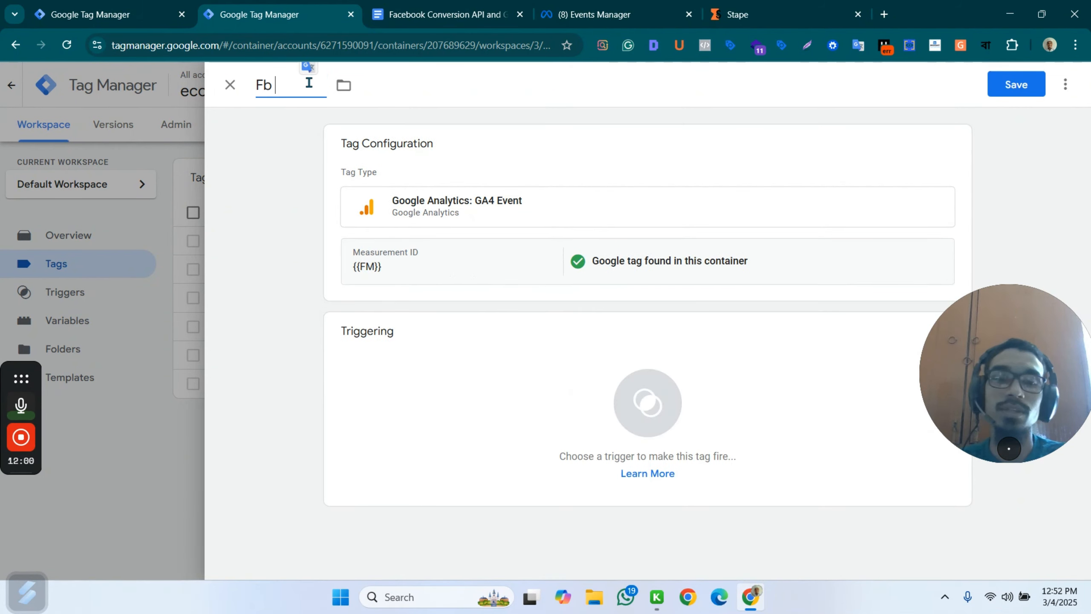
{"action": "type", "text": " - server"}
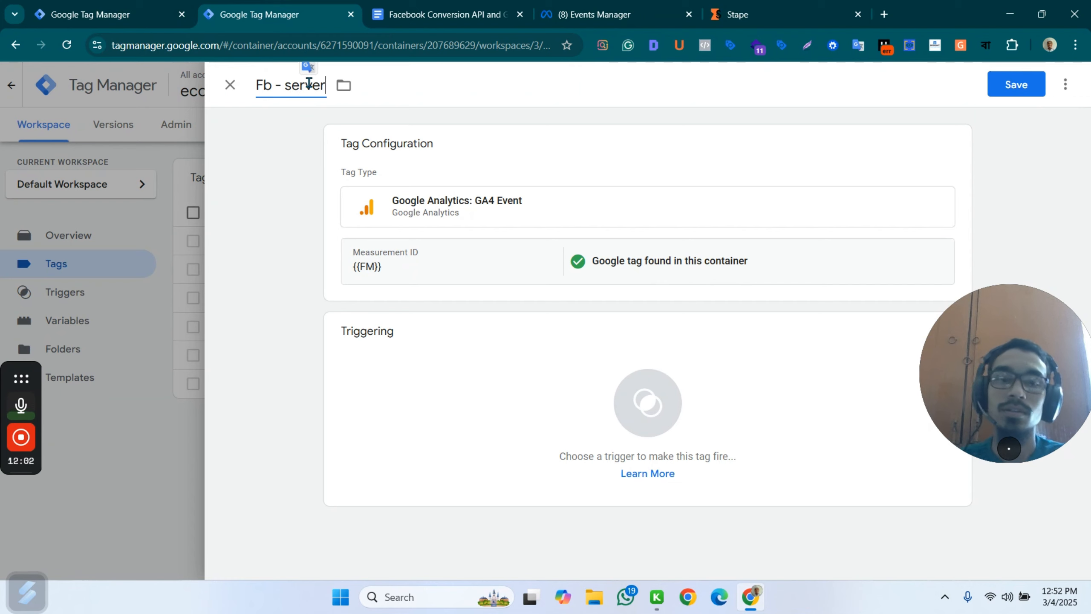
{"action": "type", "text": " - view"}
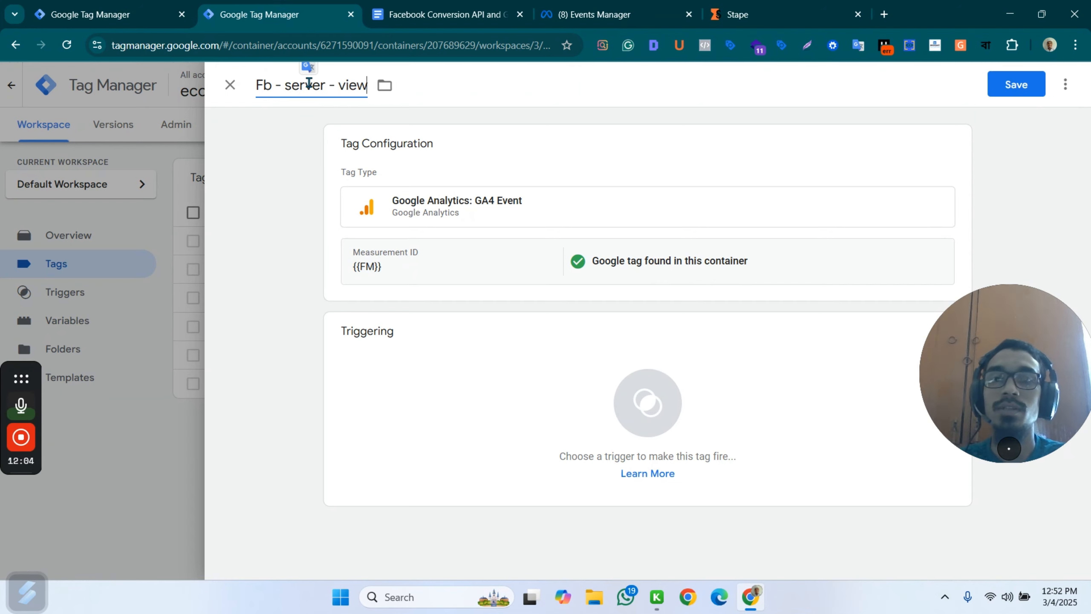
{"action": "type", "text": "item"}
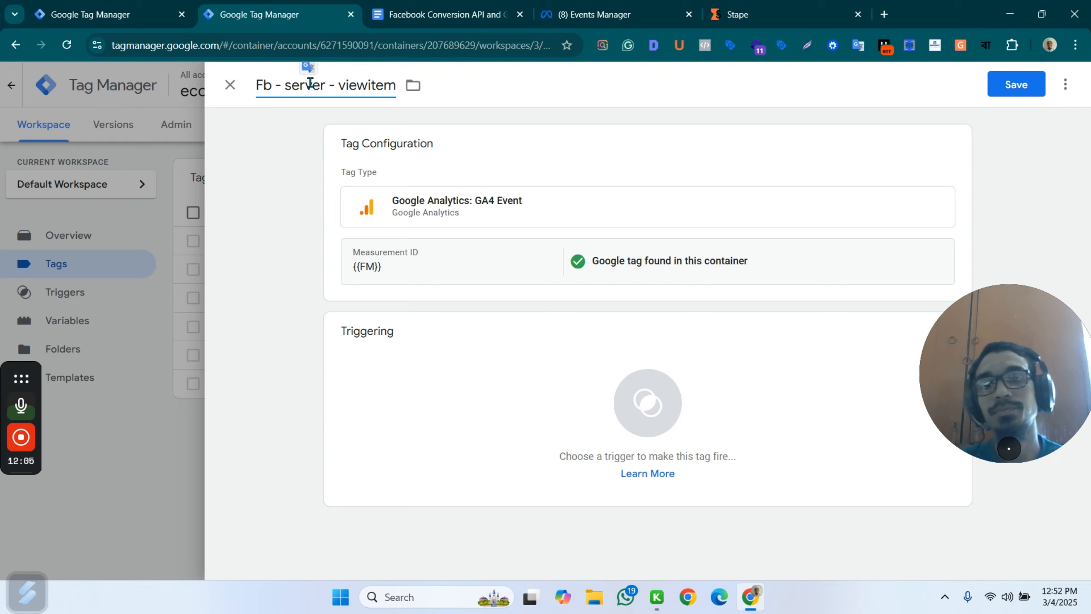
{"action": "left_click", "coordinate": [431, 353]}
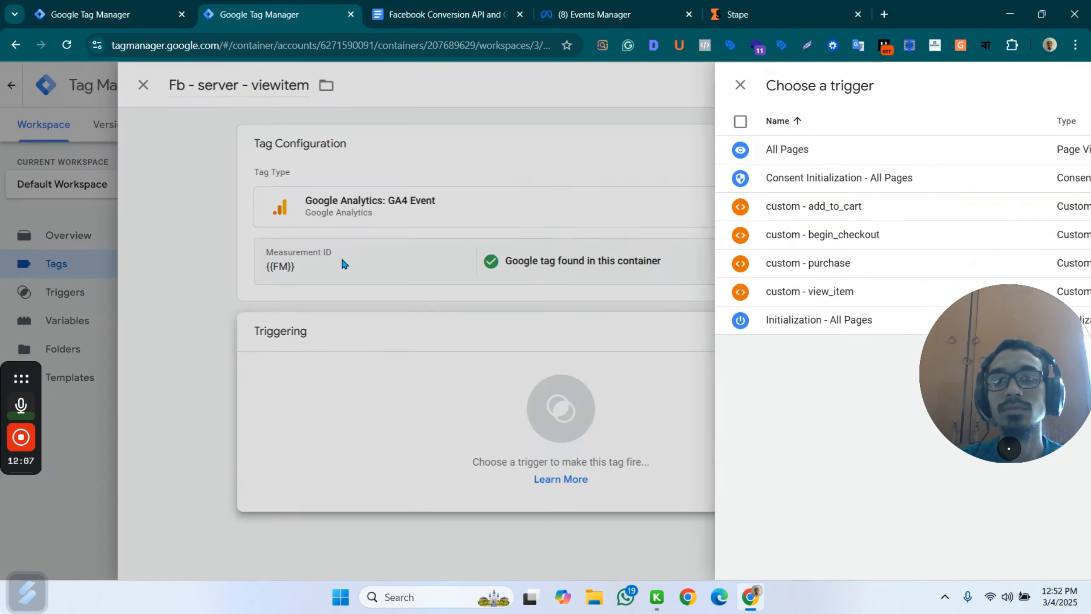
{"action": "left_click", "coordinate": [345, 264]}
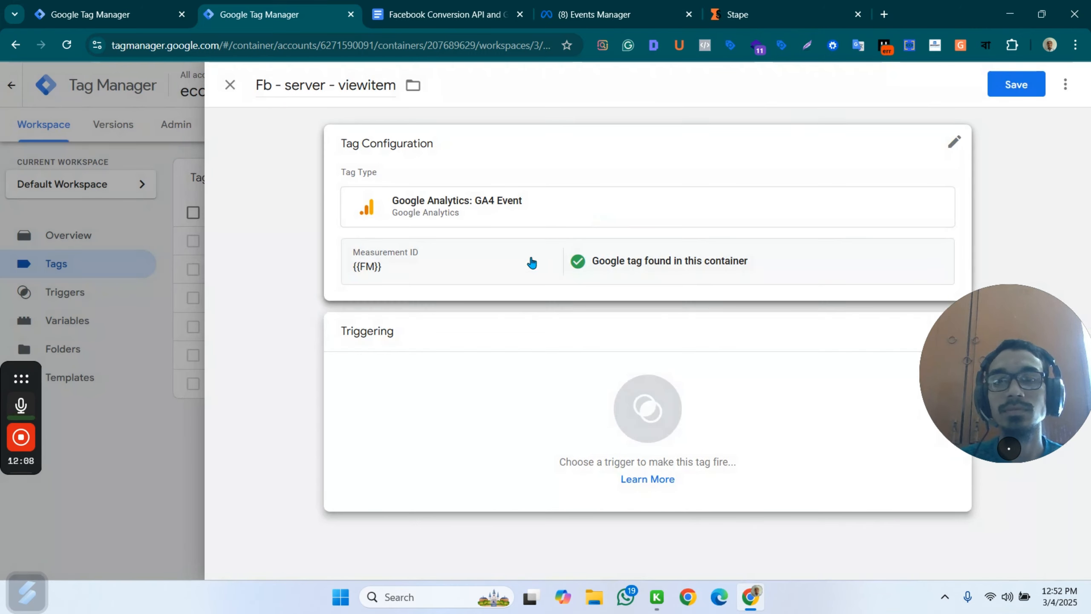
Copy view_item from the GA4 schema heading in the Facebook Conversion API document and set it as the tag's Event Name.
{"action": "left_click", "coordinate": [529, 261]}
{"action": "left_click", "coordinate": [411, 359]}
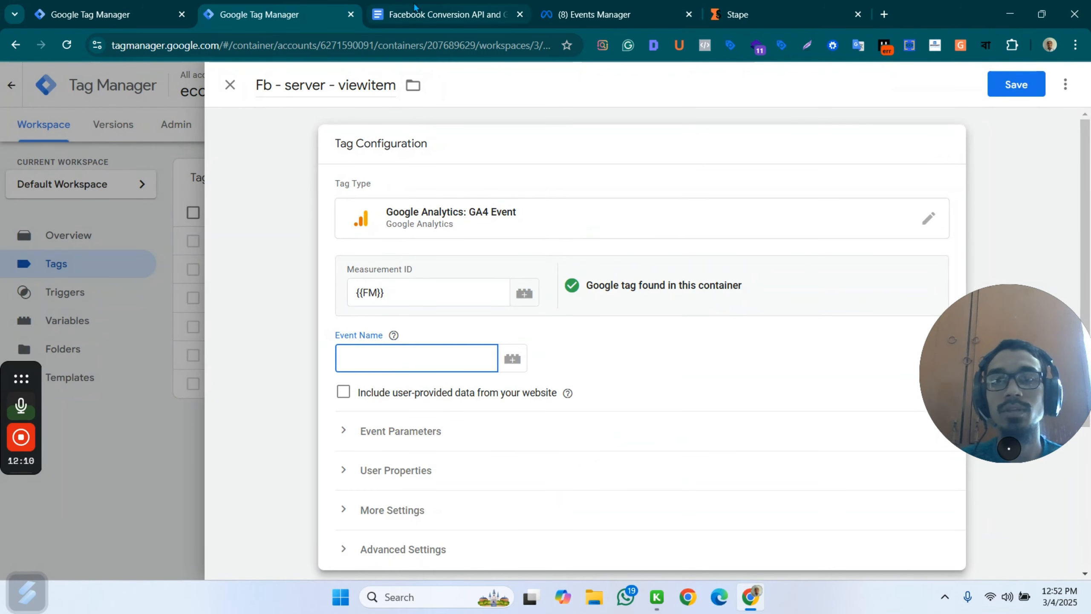
{"action": "left_click", "coordinate": [443, 14]}
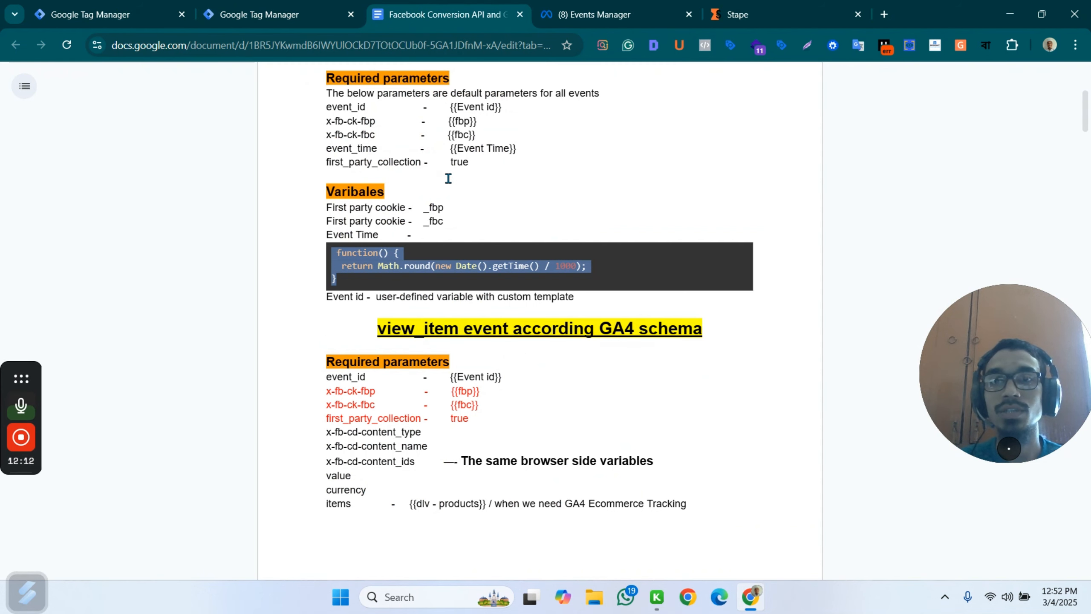
{"action": "scroll", "coordinate": [446, 187], "scroll_direction": "up", "scroll_amount": 2}
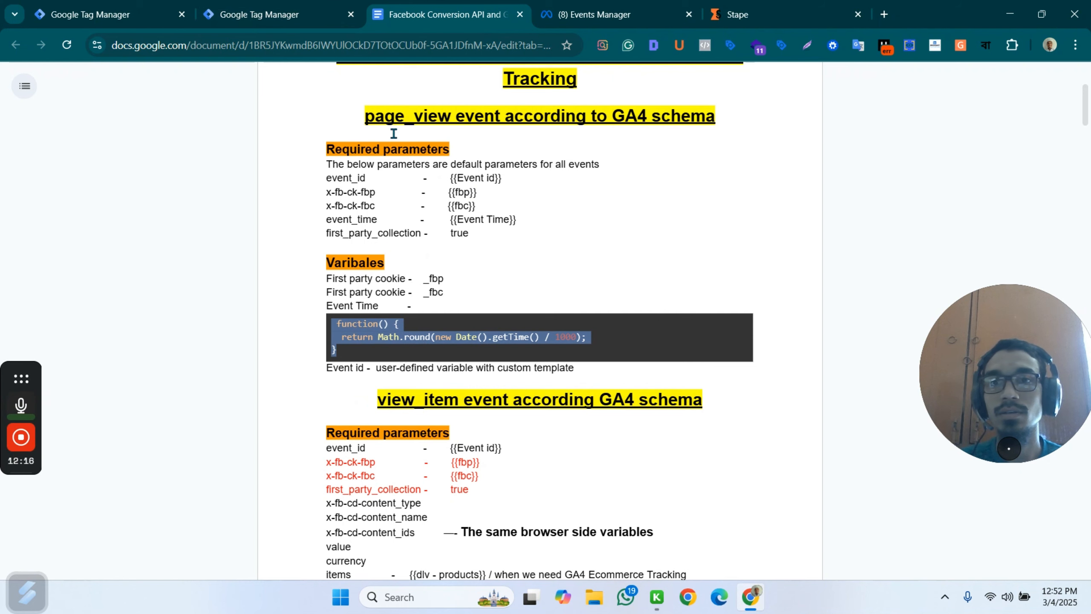
{"action": "scroll", "coordinate": [445, 236], "scroll_direction": "down", "scroll_amount": 2}
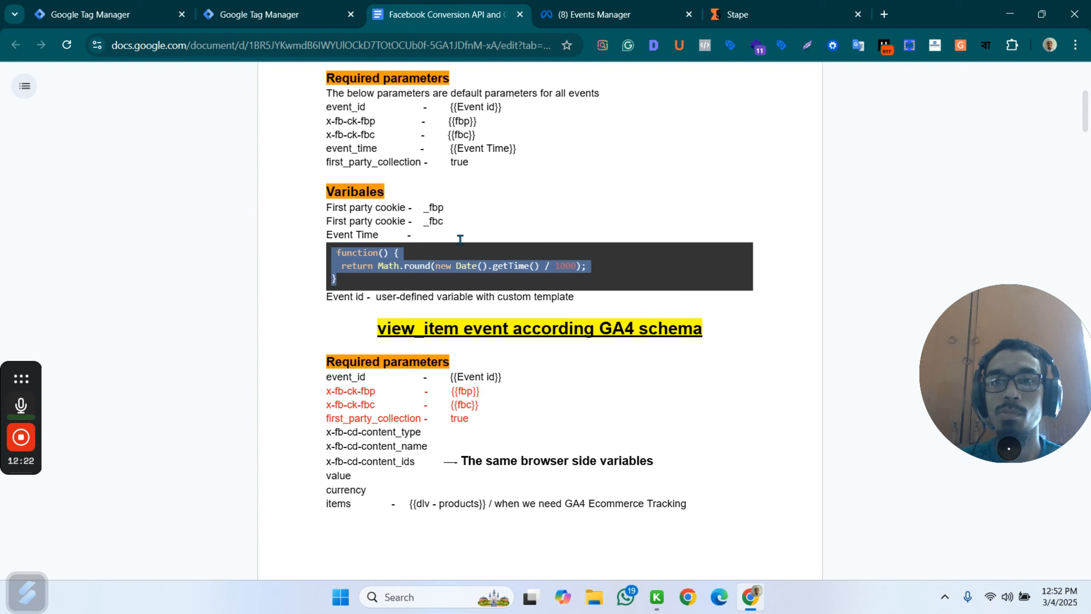
{"action": "scroll", "coordinate": [508, 290], "scroll_direction": "down", "scroll_amount": 2}
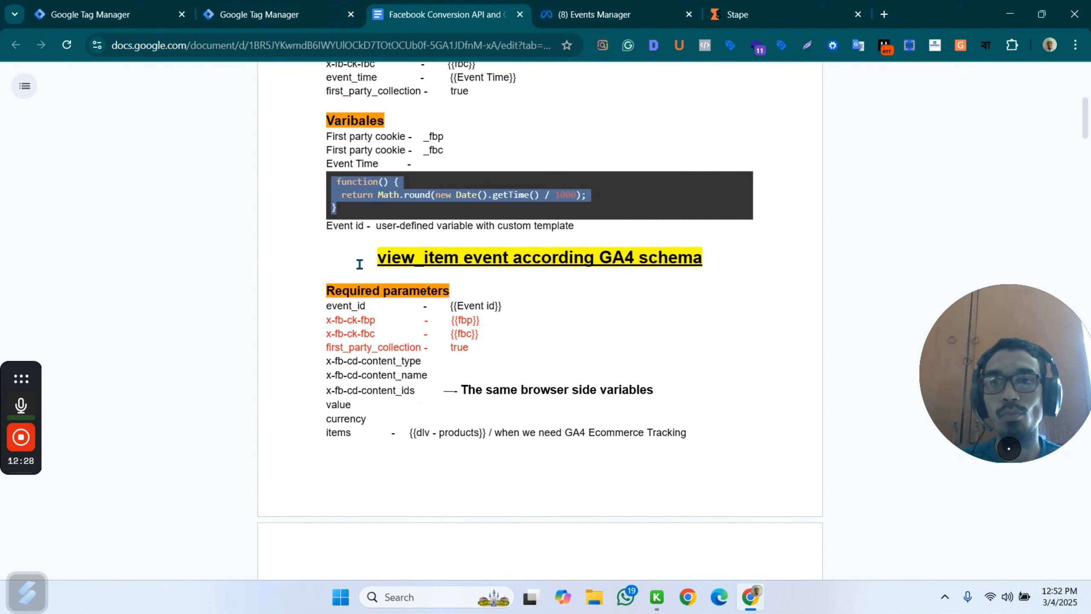
{"action": "left_click", "coordinate": [275, 7]}
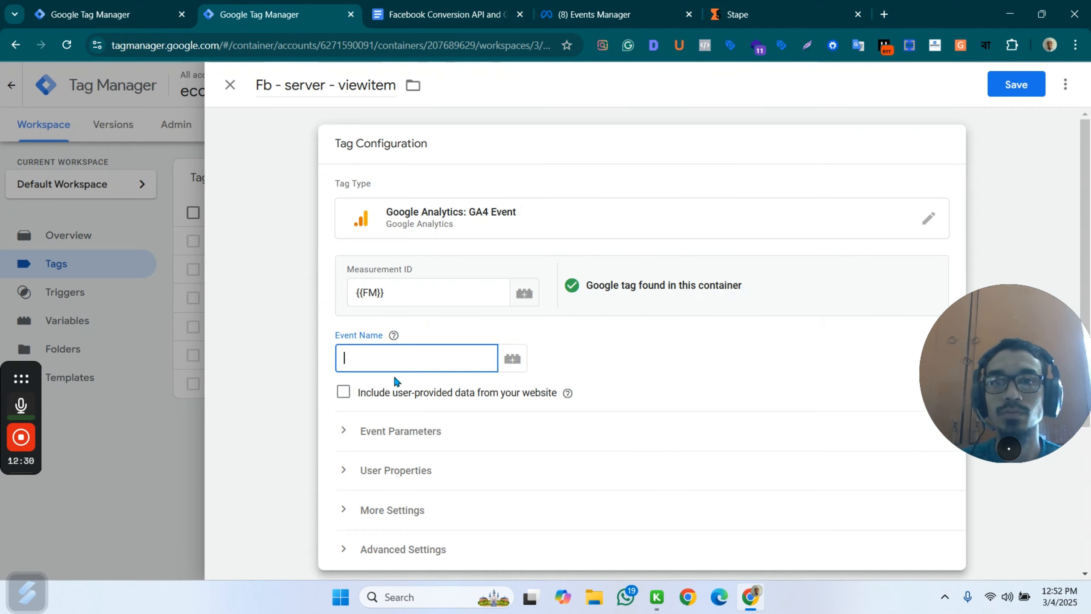
{"action": "left_click", "coordinate": [443, 14]}
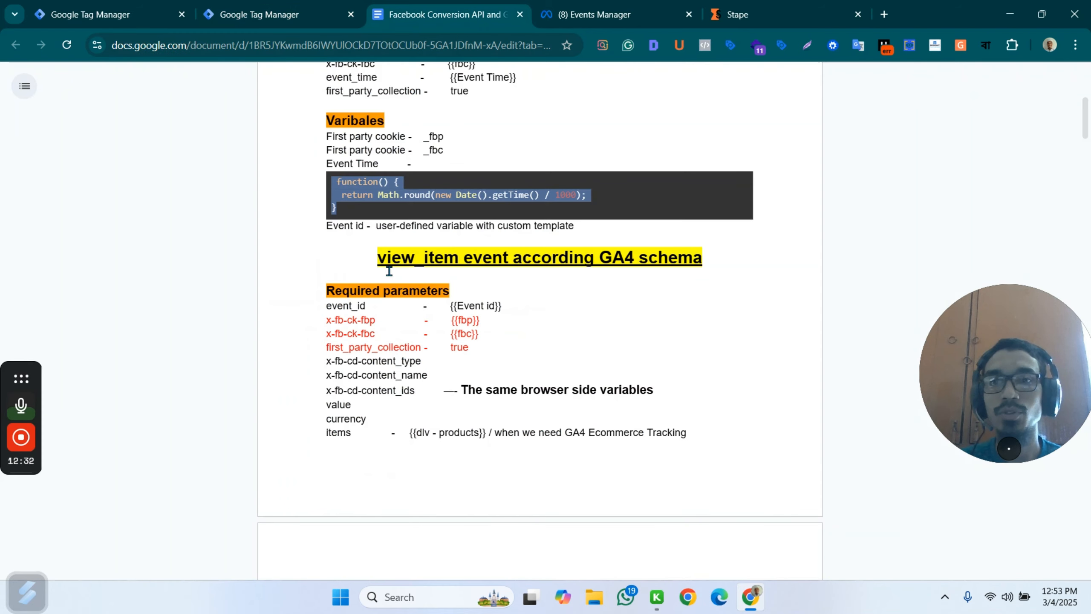
{"action": "left_click_drag", "start_coordinate": [377, 257], "coordinate": [457, 258]}
{"action": "key", "text": "ctrl+c"}
{"action": "left_click", "coordinate": [240, 7]}
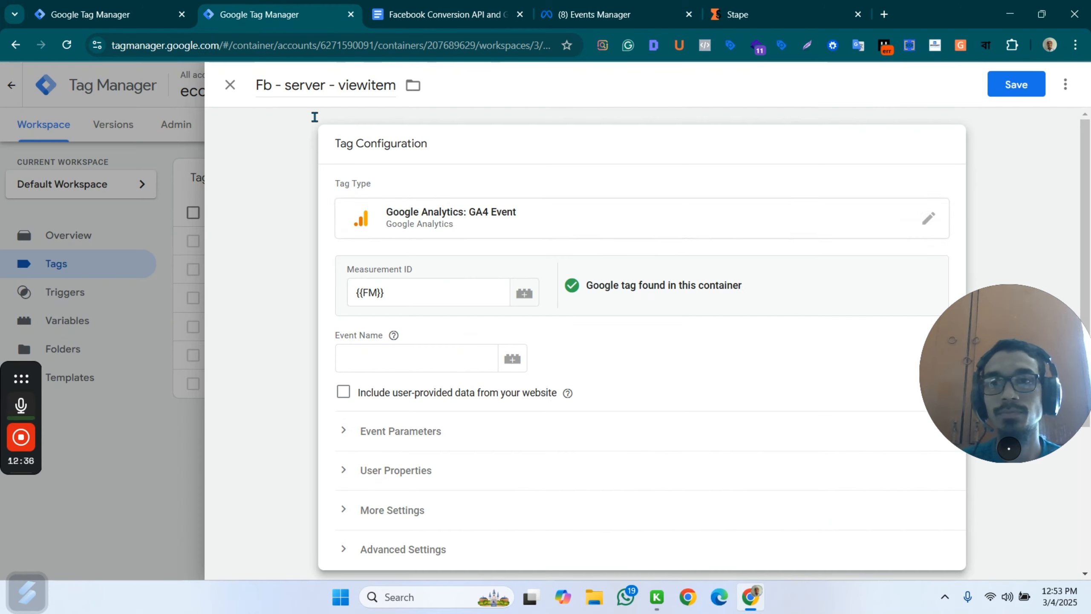
{"action": "left_click", "coordinate": [357, 356]}
{"action": "key", "text": "ctrl+v"}
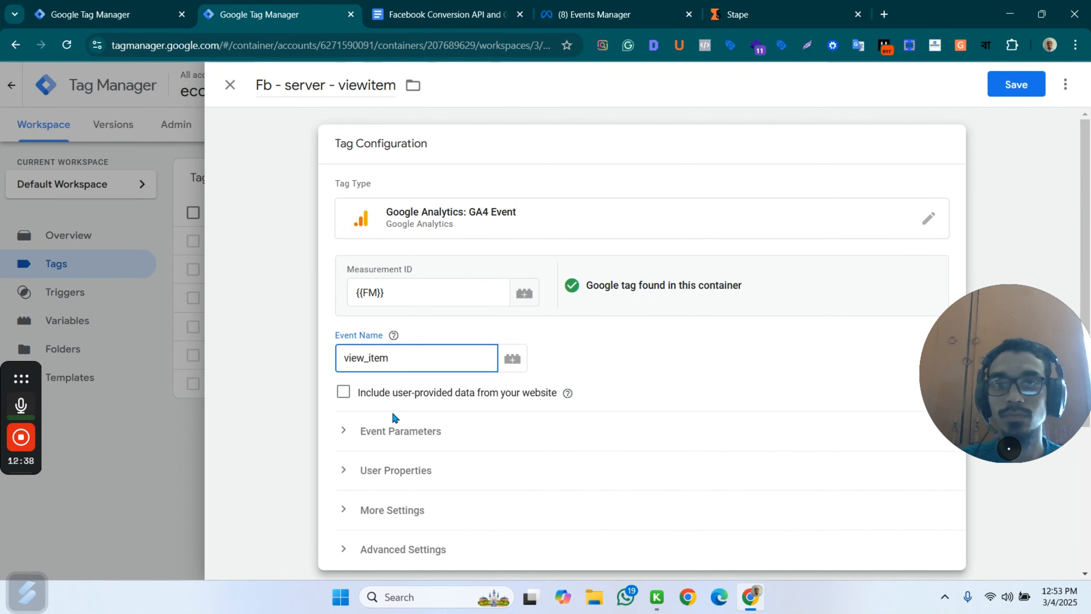
Expand the tag's Event Parameters and add seven empty parameter rows.
{"action": "left_click", "coordinate": [414, 432]}
{"action": "scroll", "coordinate": [567, 292], "scroll_direction": "down", "scroll_amount": 3}
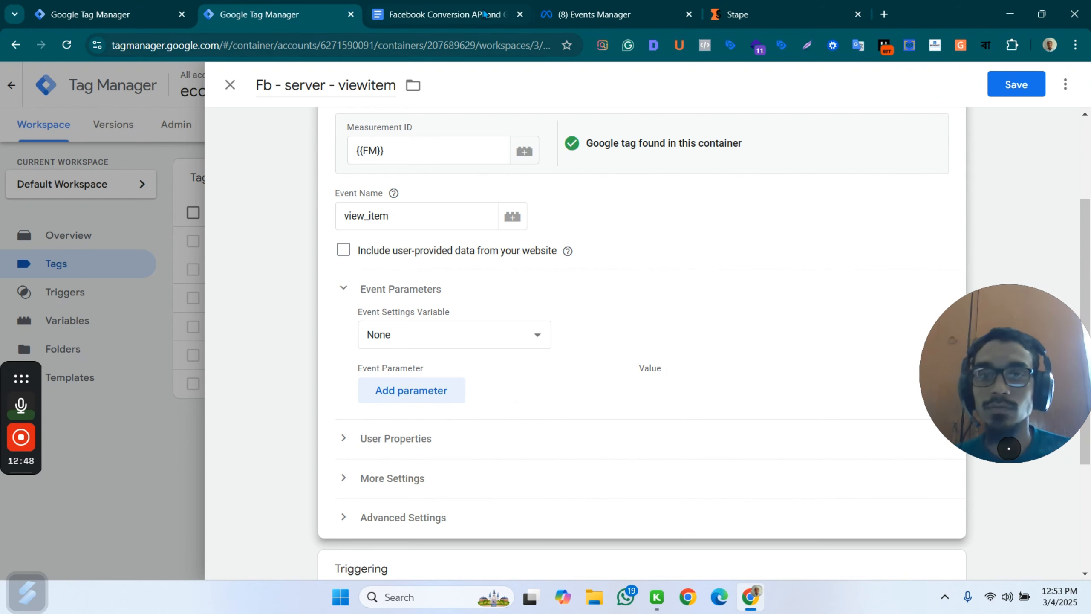
{"action": "mouse_move", "coordinate": [15, 412]}
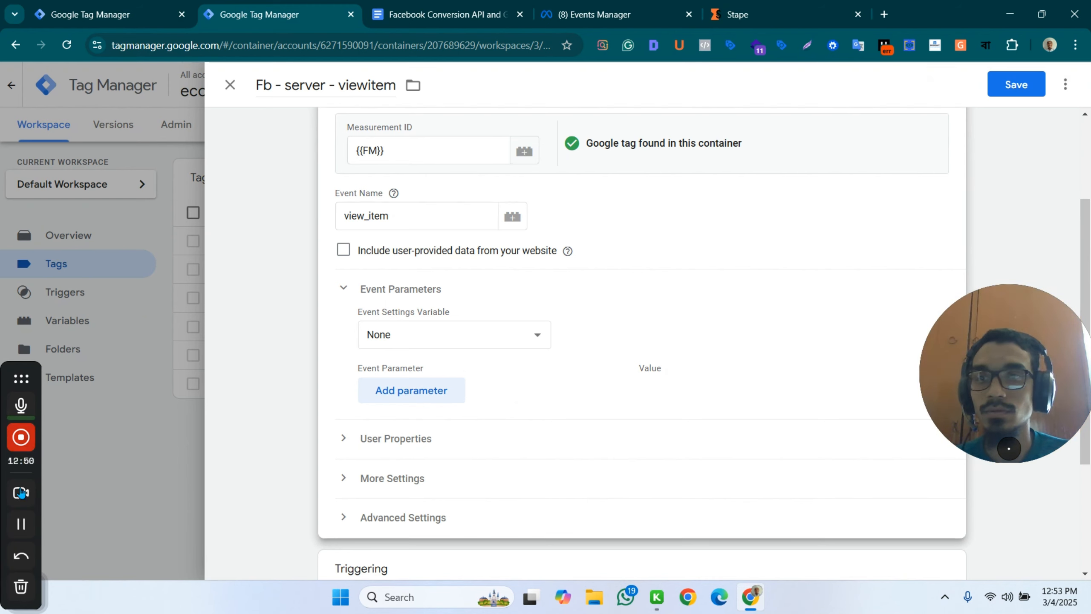
{"action": "left_click", "coordinate": [20, 524]}
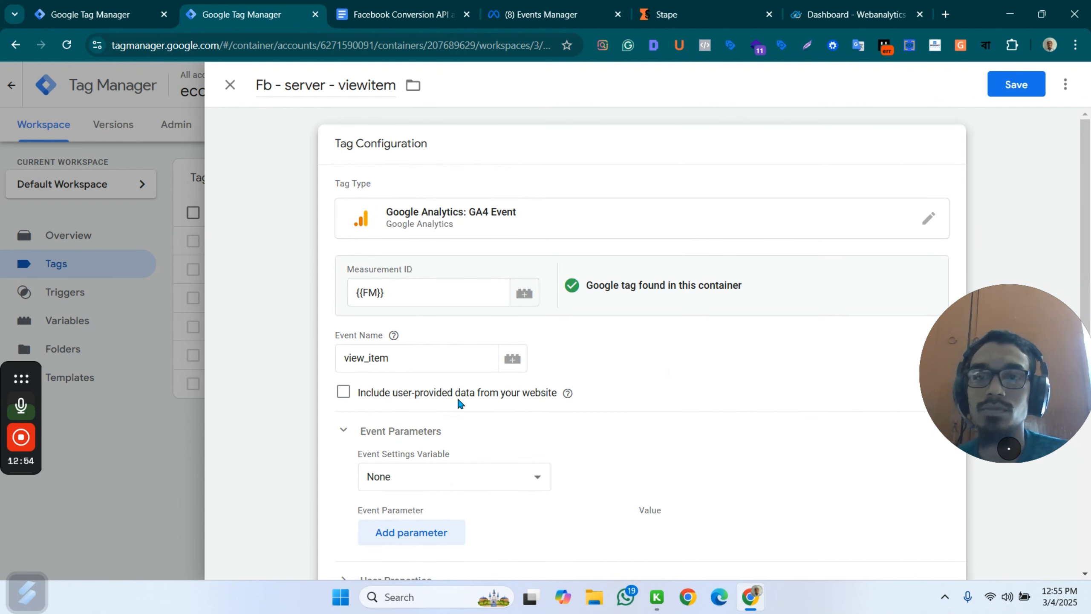
{"action": "scroll", "coordinate": [423, 434], "scroll_direction": "down", "scroll_amount": 2}
{"action": "left_click", "coordinate": [415, 468]}
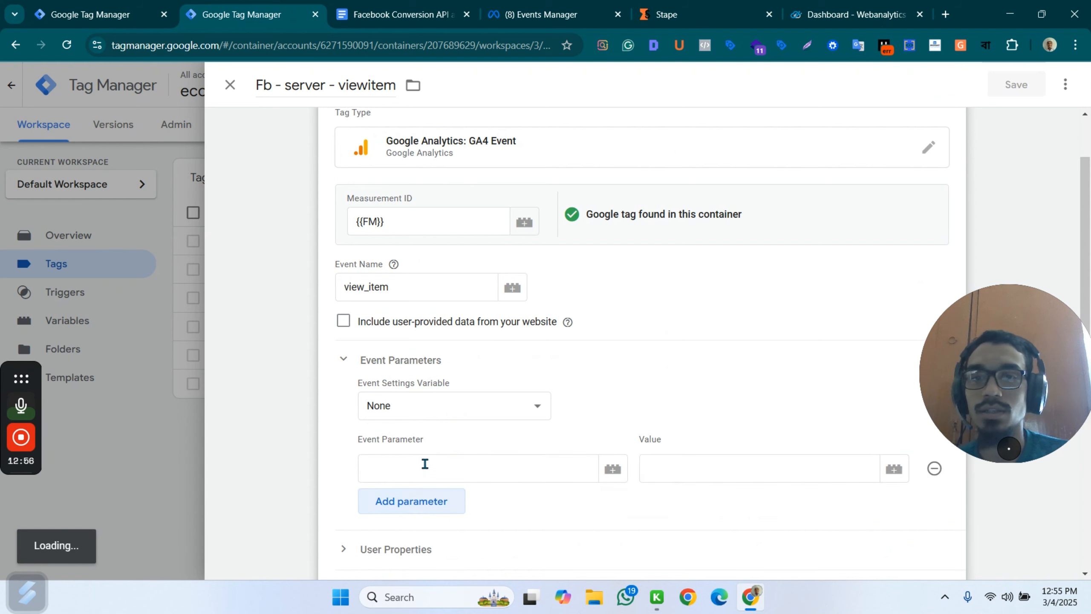
{"action": "left_click", "coordinate": [410, 502]}
{"action": "scroll", "coordinate": [470, 423], "scroll_direction": "down", "scroll_amount": 5}
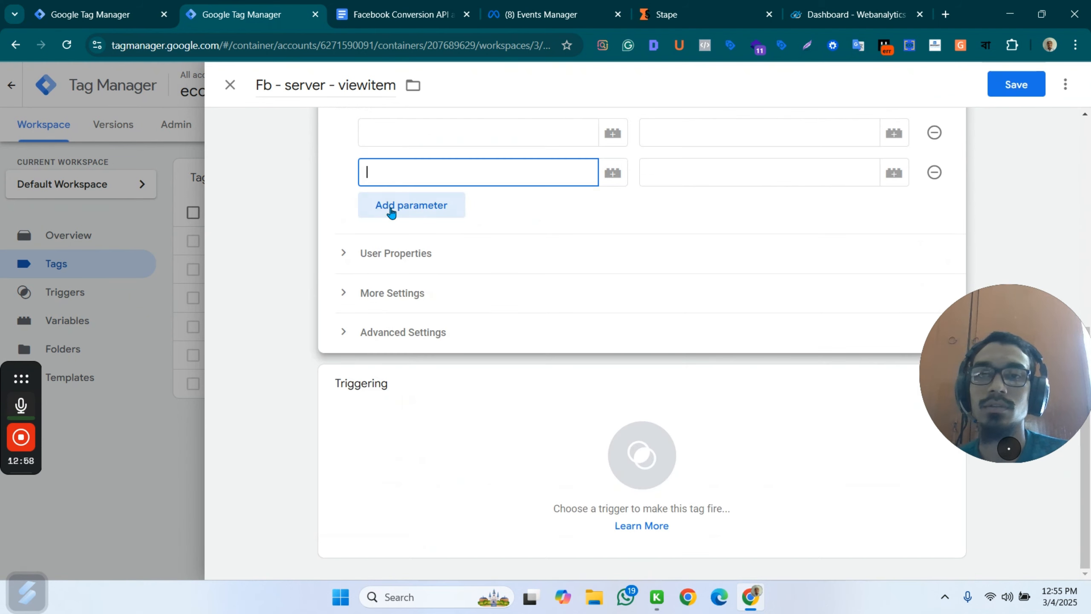
{"action": "left_click", "coordinate": [416, 205]}
{"action": "left_click", "coordinate": [419, 243]}
{"action": "left_click", "coordinate": [418, 297]}
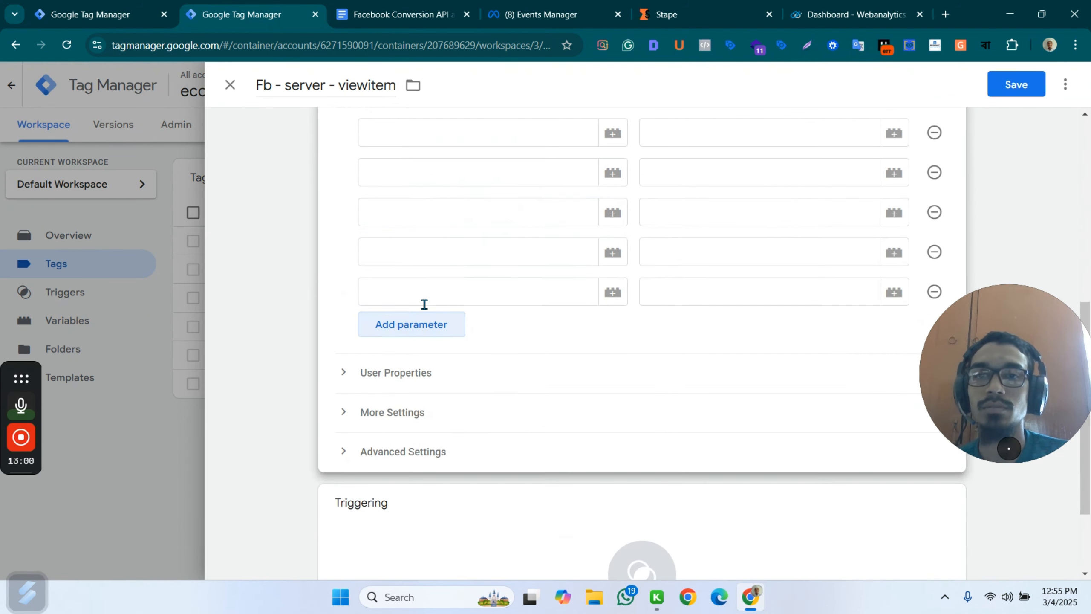
{"action": "left_click", "coordinate": [424, 327]}
{"action": "left_click", "coordinate": [434, 363]}
Copy event_id from the document's view_item required parameters and enter it as the first event parameter's name.
{"action": "scroll", "coordinate": [449, 172], "scroll_direction": "up", "scroll_amount": 5}
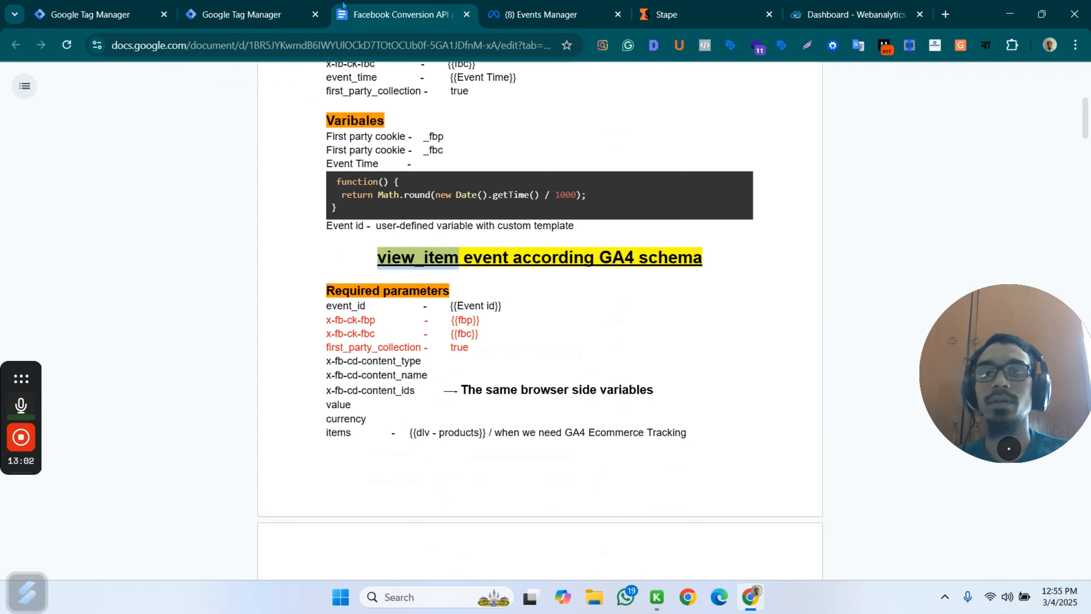
{"action": "left_click", "coordinate": [388, 10]}
{"action": "double_click", "coordinate": [365, 306]}
{"action": "key", "text": "ctrl+c"}
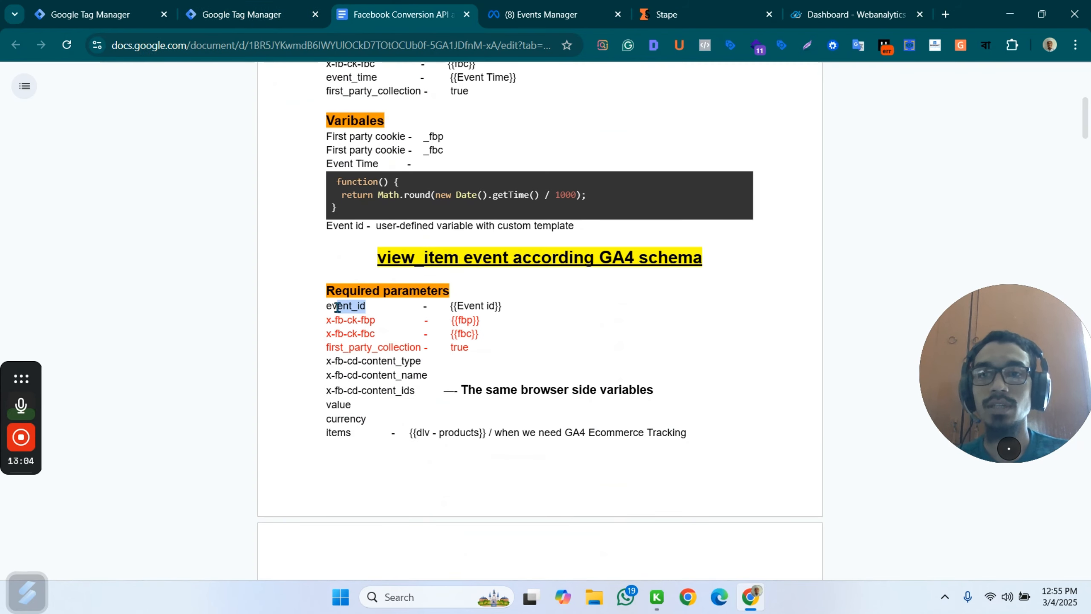
{"action": "left_click", "coordinate": [254, 14]}
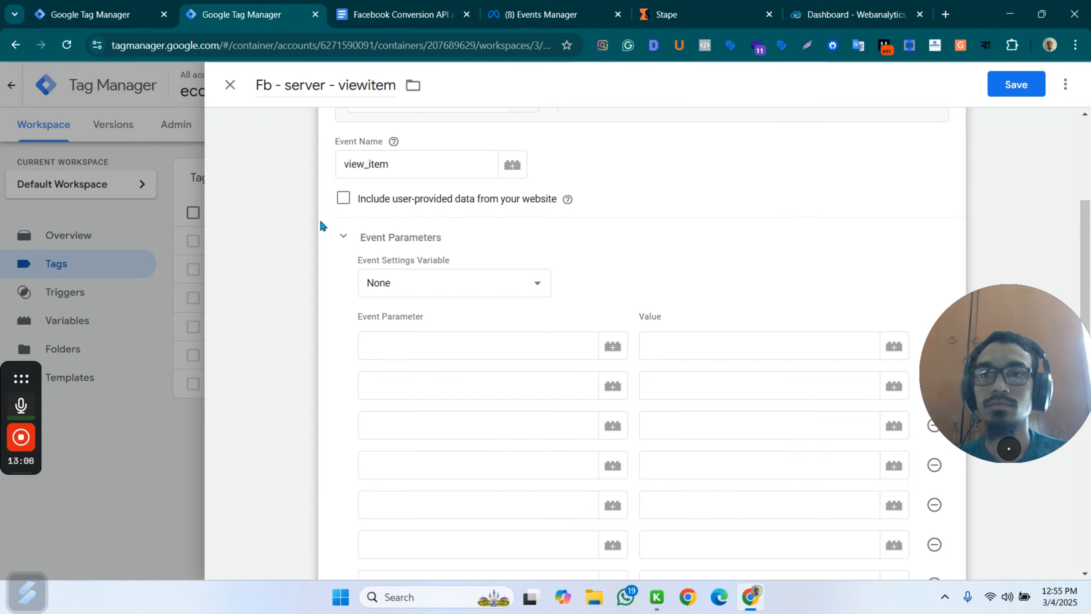
{"action": "left_click", "coordinate": [385, 343]}
{"action": "key", "text": "ctrl+v"}
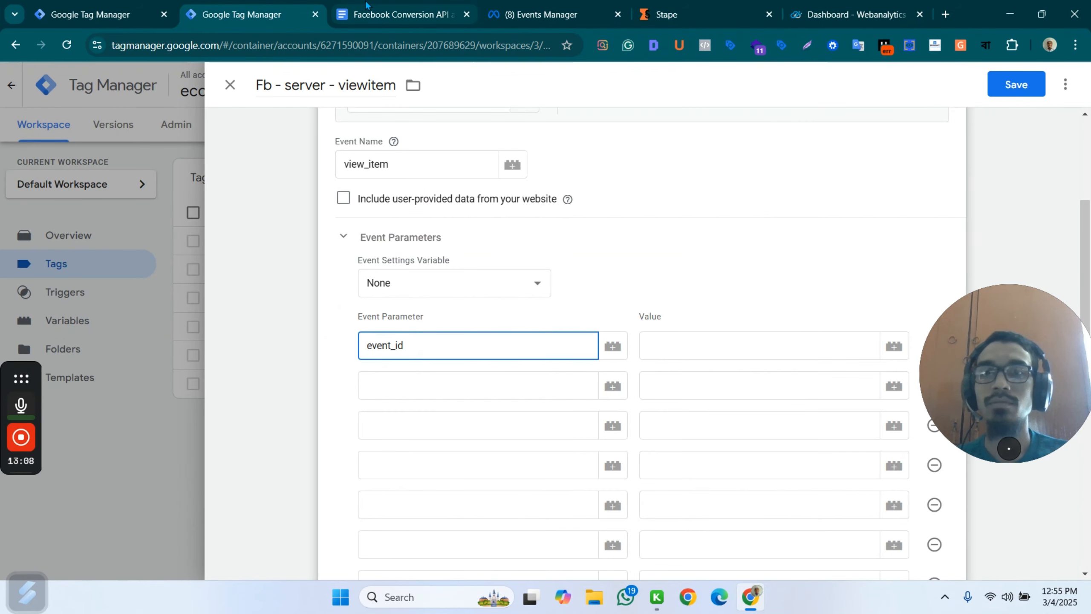
{"action": "key", "text": "ctrl+minus"}
{"action": "key", "text": "ctrl+minus"}
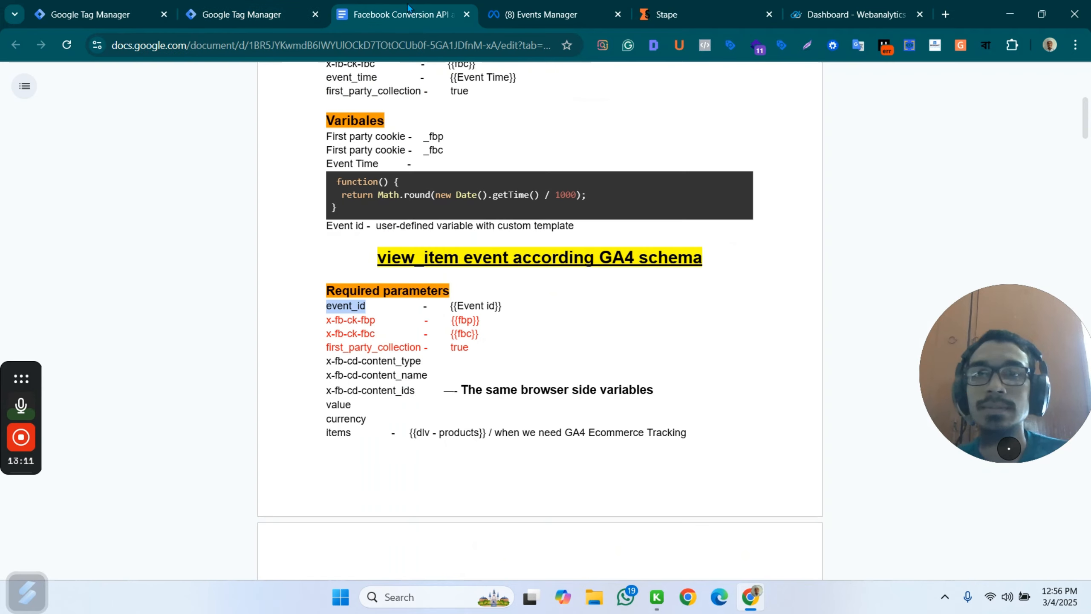
Copy x-fb-ck-fbp from the document's view_item required parameters and name the second and third event parameters x-fb-ck-fbp and x-fb-ck-fbc.
{"action": "left_click", "coordinate": [419, 9]}
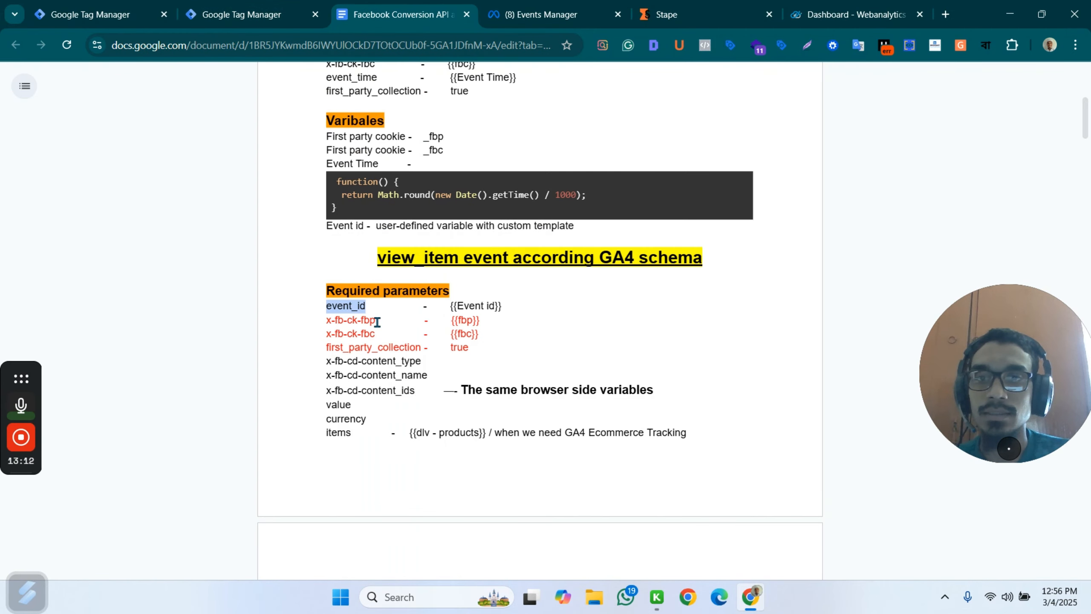
{"action": "left_click_drag", "start_coordinate": [377, 320], "coordinate": [327, 327]}
{"action": "key", "text": "ctrl+c"}
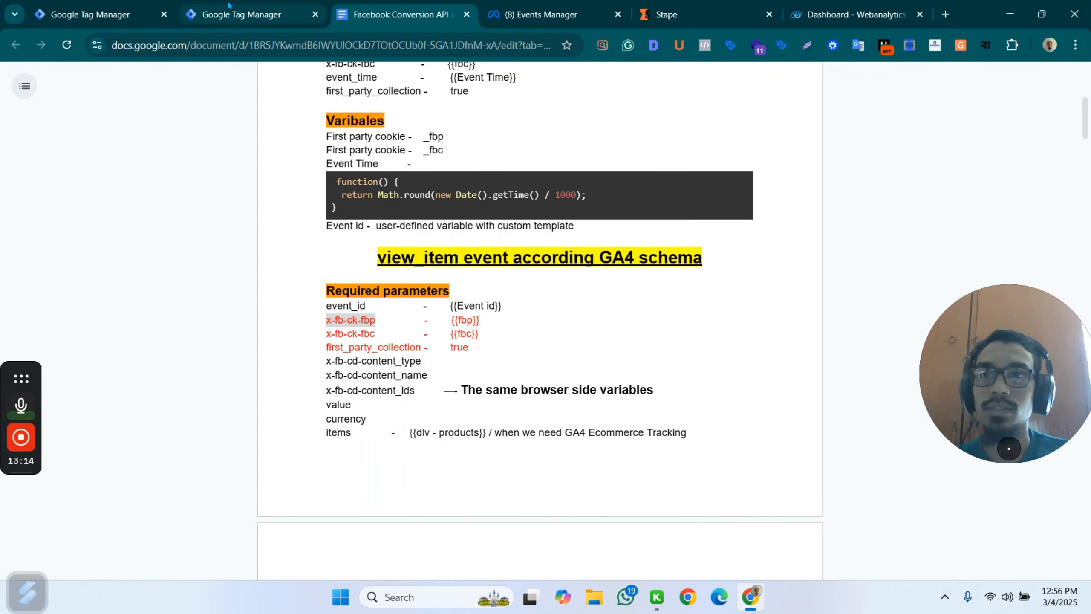
{"action": "left_click", "coordinate": [241, 14]}
{"action": "left_click", "coordinate": [476, 324]}
{"action": "key", "text": "ctrl+v"}
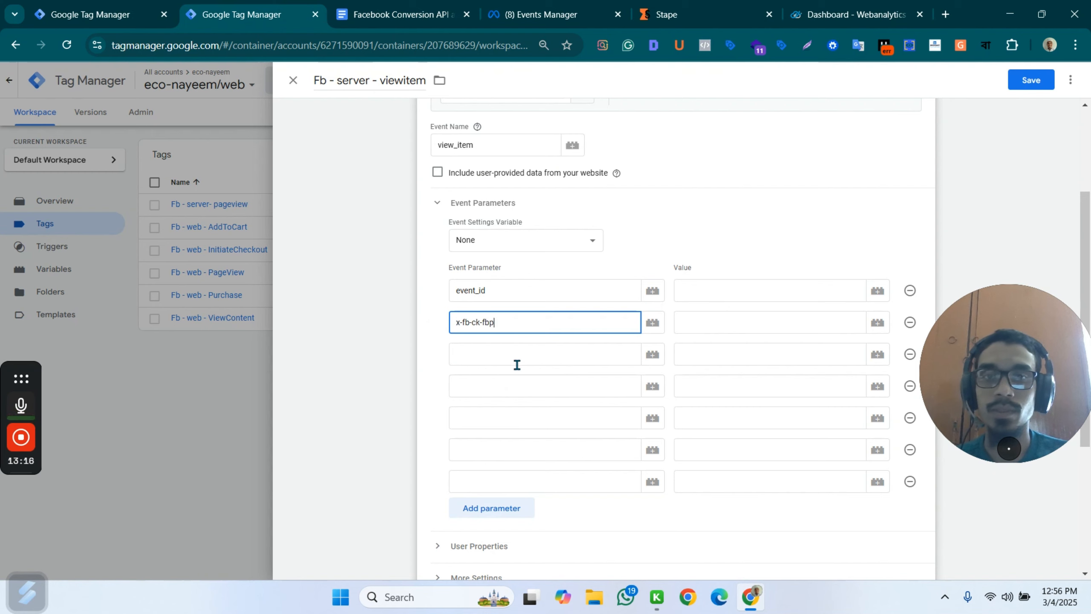
{"action": "left_click", "coordinate": [491, 357]}
{"action": "key", "text": "ctrl+v"}
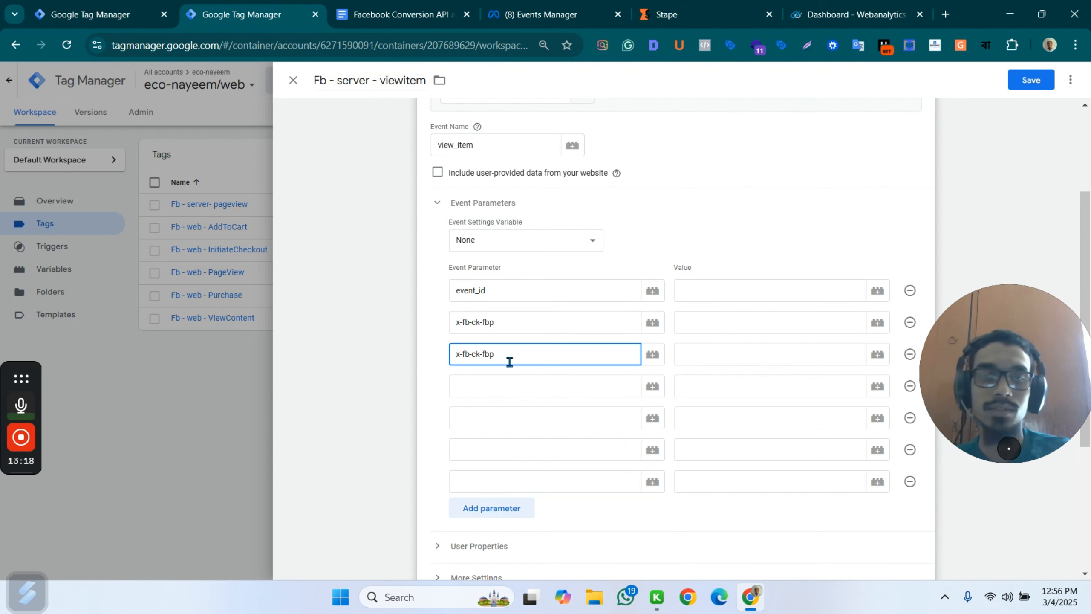
Copy first_party_collection from the document's view_item required parameters and enter it as the fourth event parameter's name.
{"action": "left_click", "coordinate": [398, 6]}
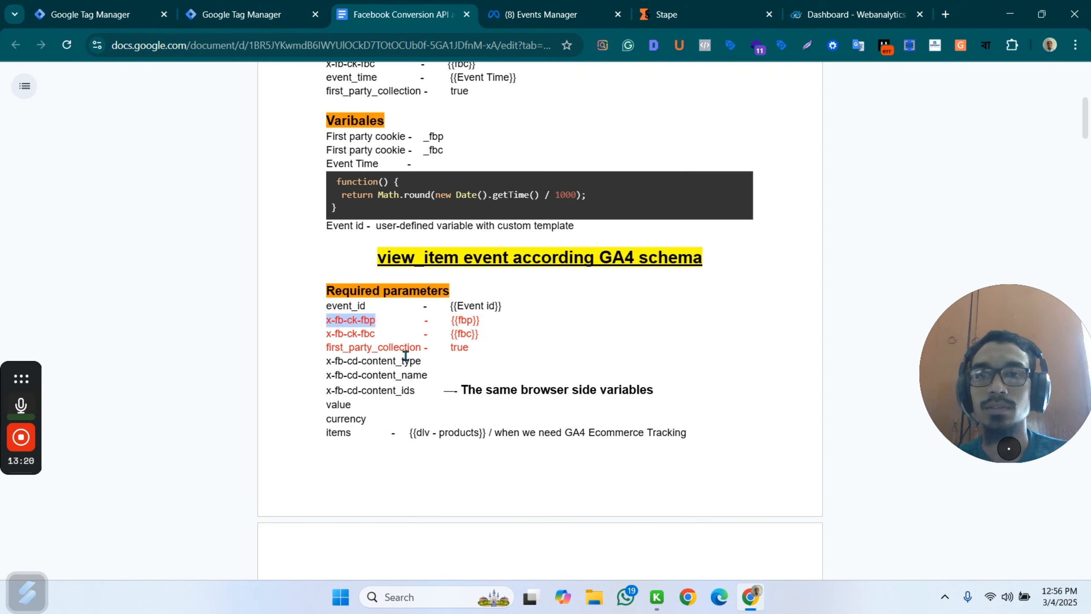
{"action": "left_click_drag", "start_coordinate": [424, 350], "coordinate": [336, 352]}
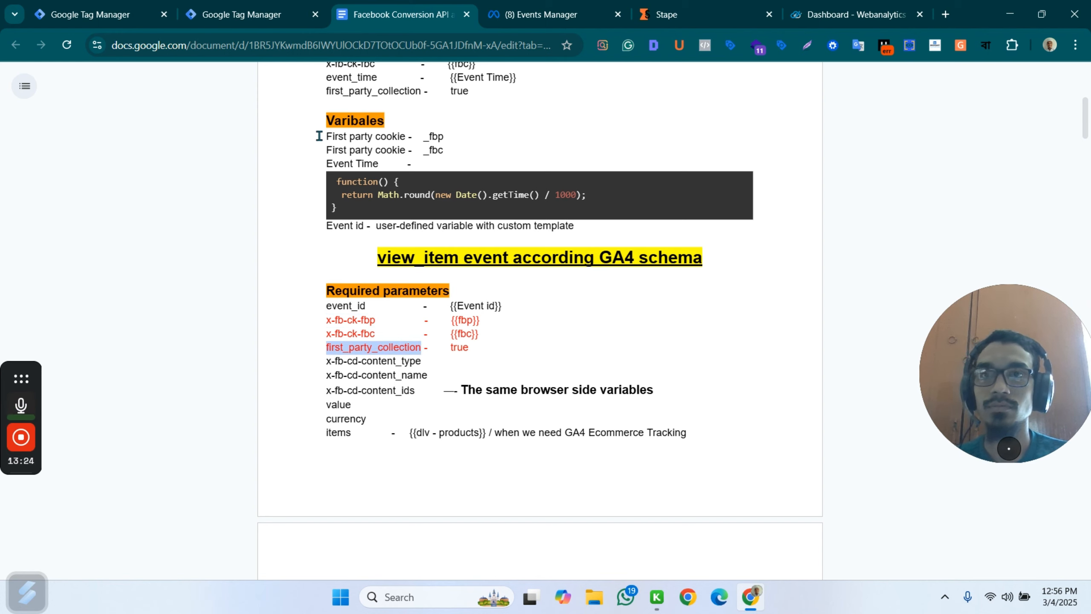
{"action": "key", "text": "ctrl+c"}
{"action": "left_click", "coordinate": [241, 14]}
{"action": "left_click", "coordinate": [494, 386]}
{"action": "key", "text": "ctrl+v"}
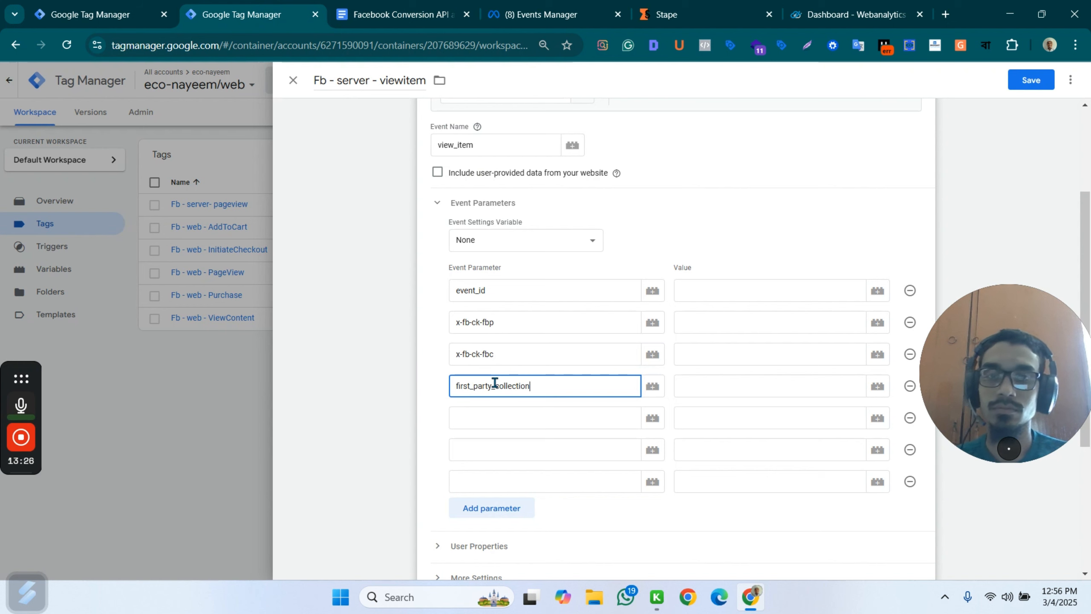
Copy x-fb-cd-content_type from the document's view_item required parameters and enter it as the fifth event parameter's name.
{"action": "left_click", "coordinate": [492, 417]}
{"action": "left_click", "coordinate": [399, 14]}
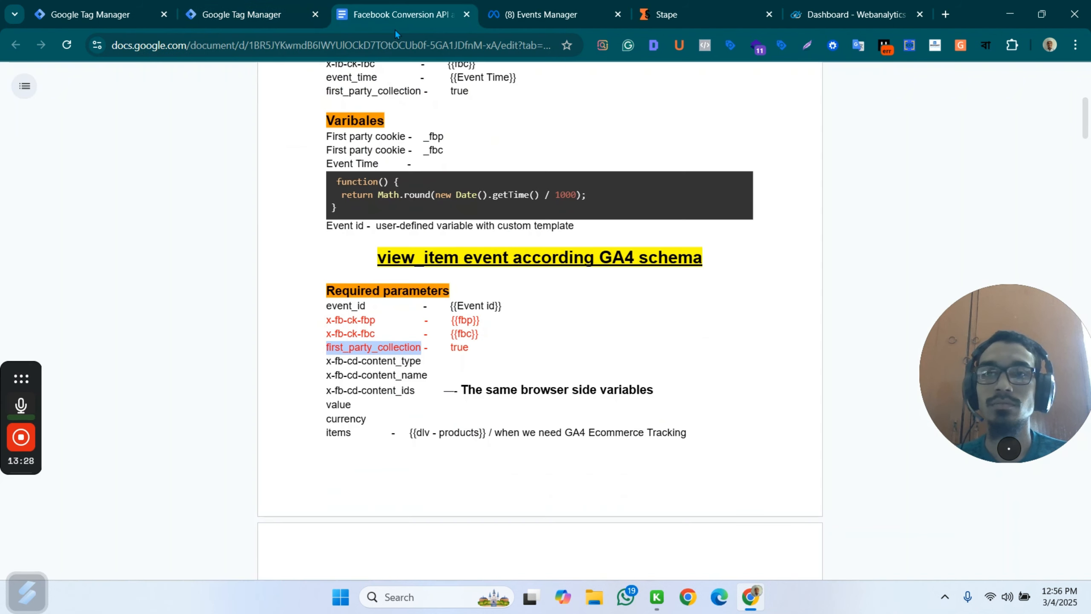
{"action": "left_click_drag", "start_coordinate": [422, 362], "coordinate": [328, 359]}
{"action": "left_click", "coordinate": [248, 6]}
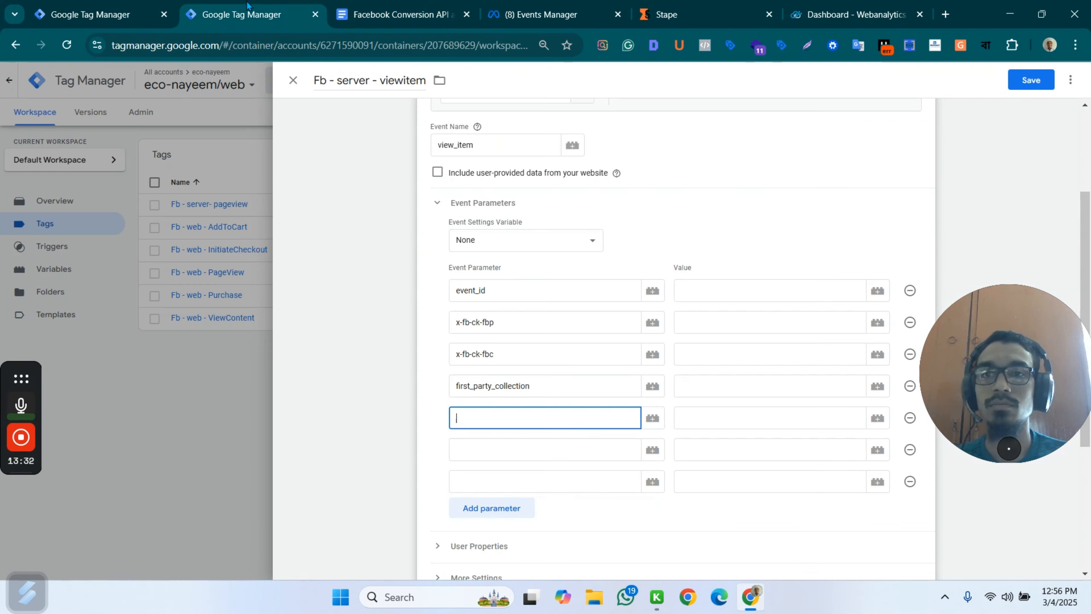
{"action": "key", "text": "ctrl+v"}
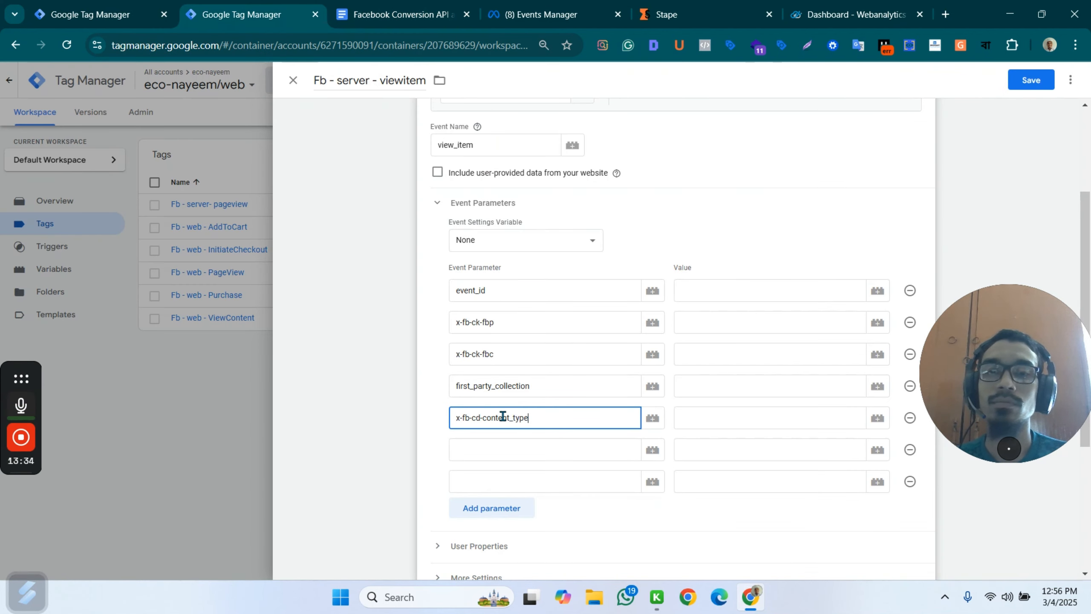
Name the sixth event parameter x-fb-cd-content_name by reusing the copied content_type name and changing its ending.
{"action": "left_click", "coordinate": [506, 456]}
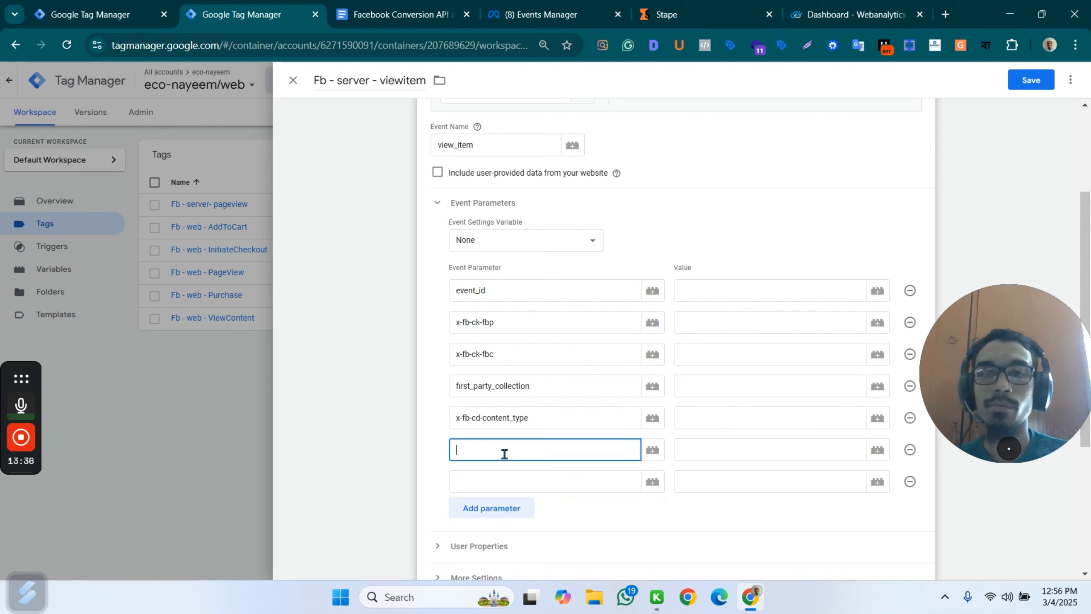
{"action": "key", "text": "ctrl+v"}
{"action": "key", "text": "BackSpace"}
{"action": "key", "text": "BackSpace"}
{"action": "key", "text": "BackSpace"}
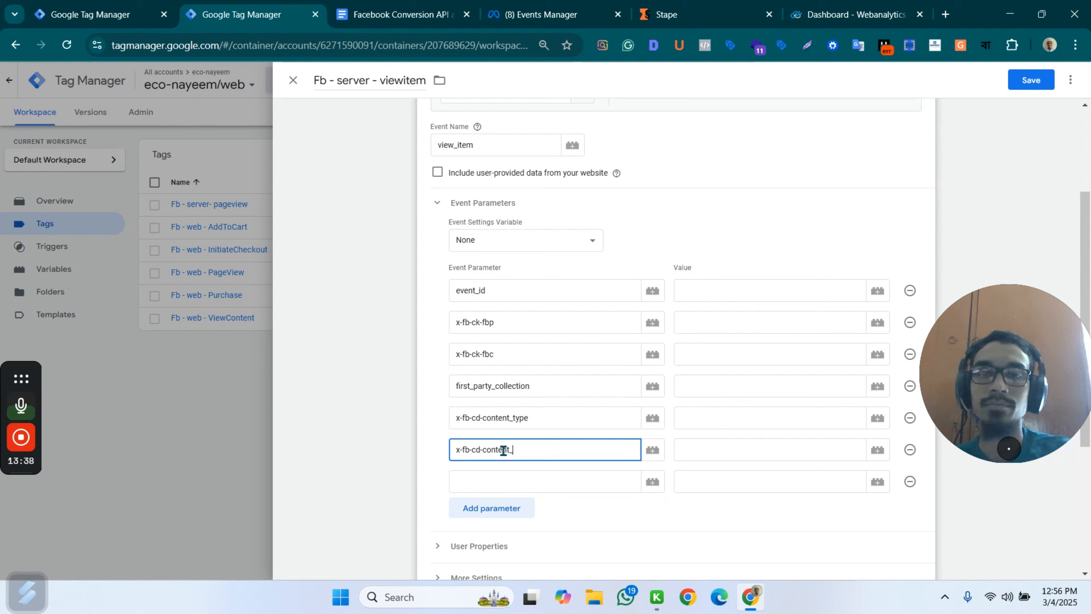
{"action": "type", "text": "name"}
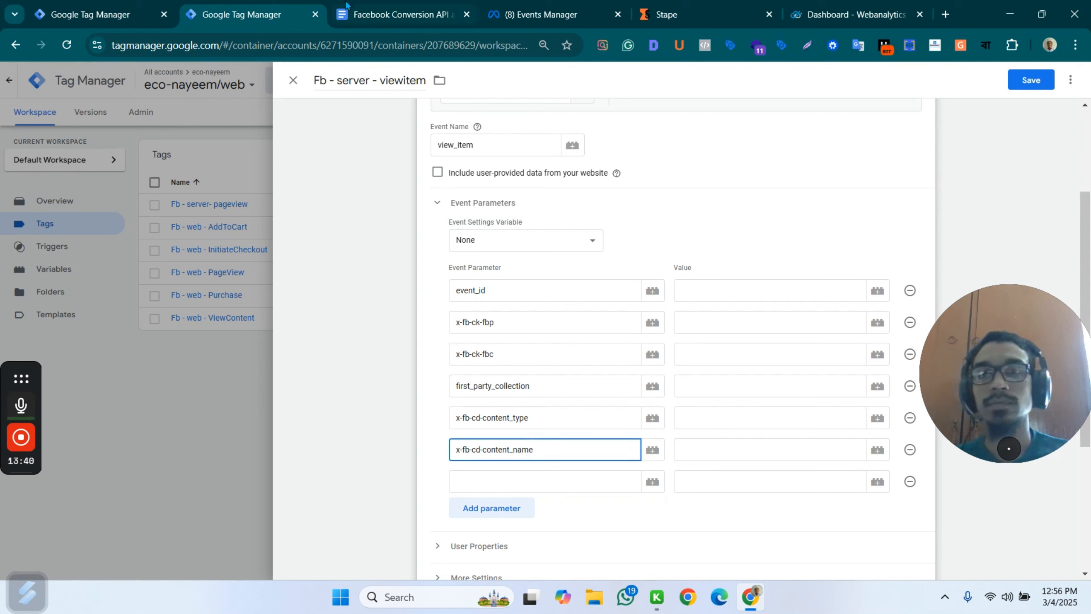
Name the seventh event parameter x-fb-cd-content_ids, reusing the copied content_type name and checking the ending against the document.
{"action": "left_click", "coordinate": [505, 483]}
{"action": "key", "text": "ctrl+v"}
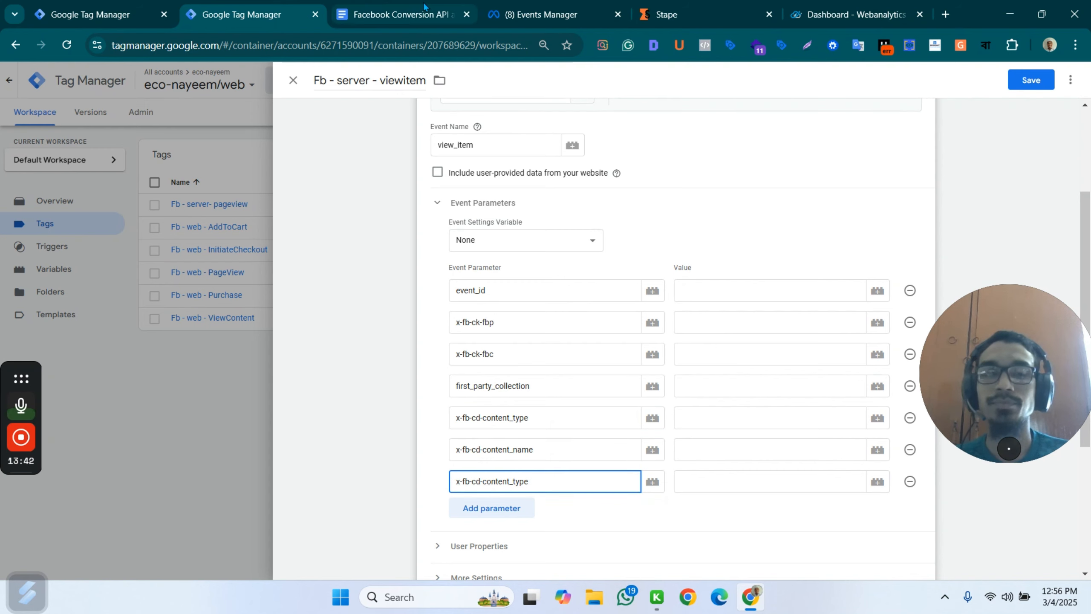
{"action": "key", "text": "BackSpace"}
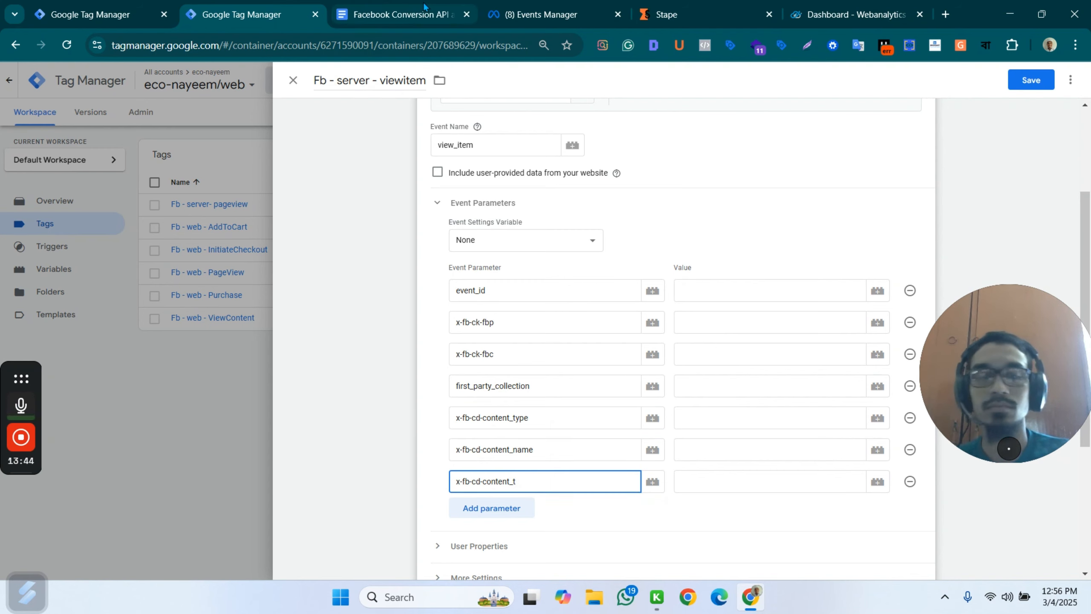
{"action": "left_click", "coordinate": [387, 9]}
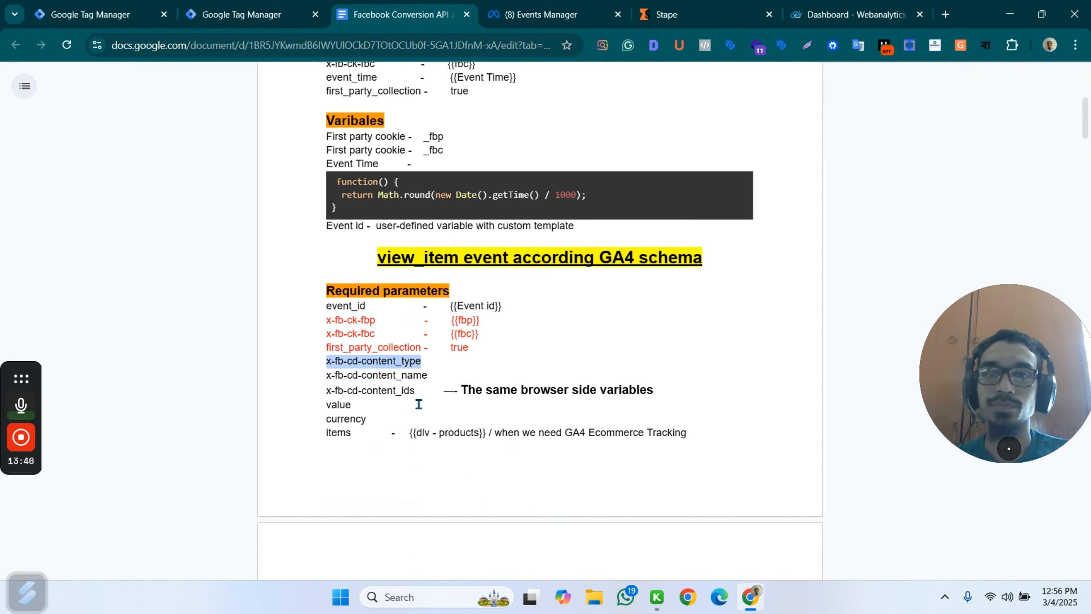
{"action": "left_click", "coordinate": [185, 10]}
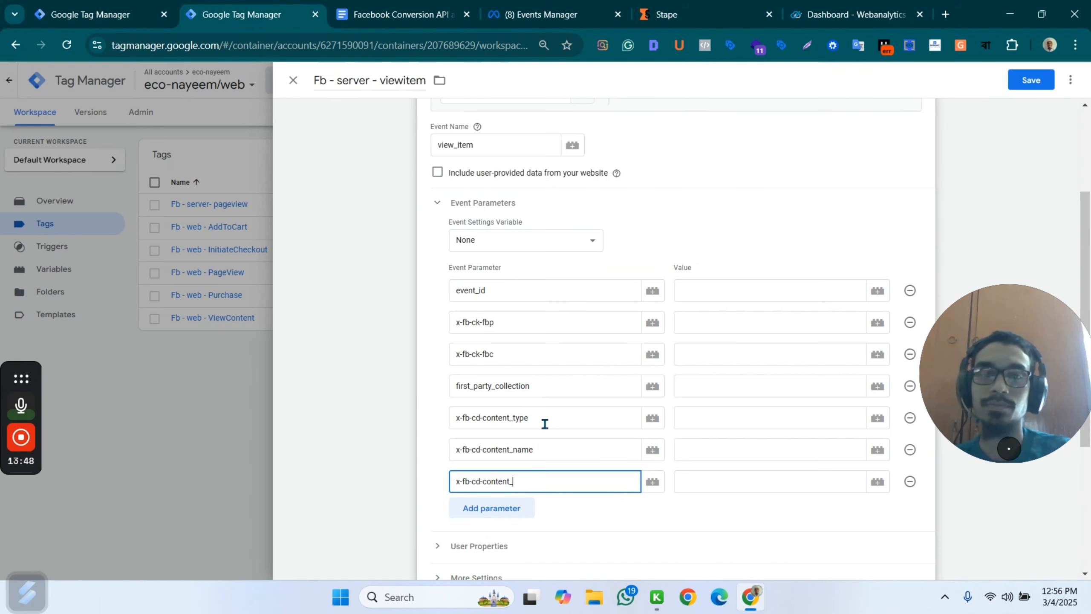
{"action": "type", "text": "ids"}
Check the remaining required parameters in the document, then add two more event parameter rows named value and currency.
{"action": "left_click", "coordinate": [395, 14]}
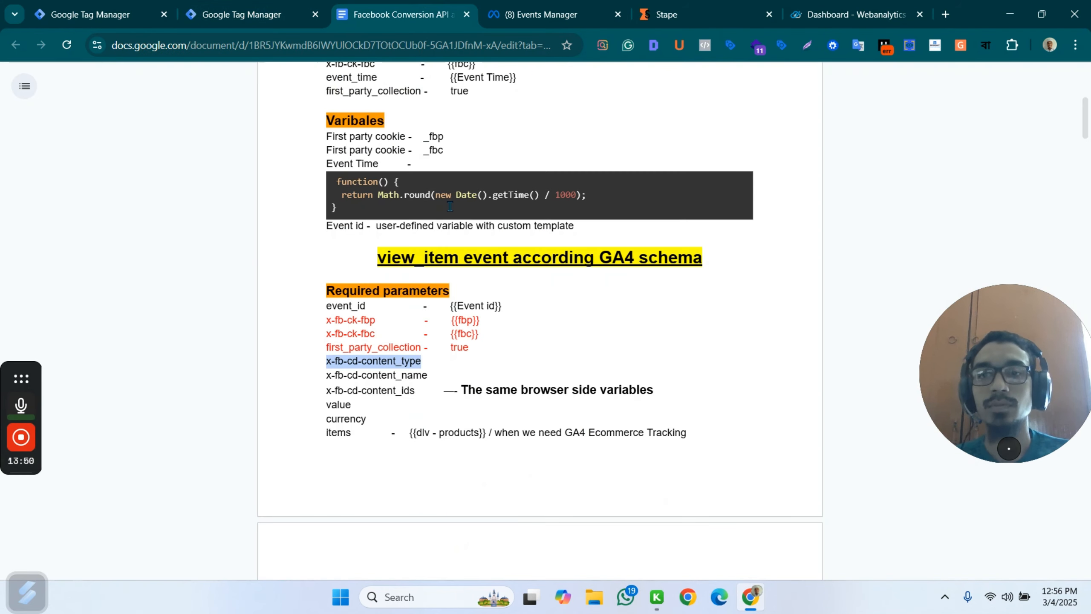
{"action": "scroll", "coordinate": [419, 276], "scroll_direction": "down", "scroll_amount": 3}
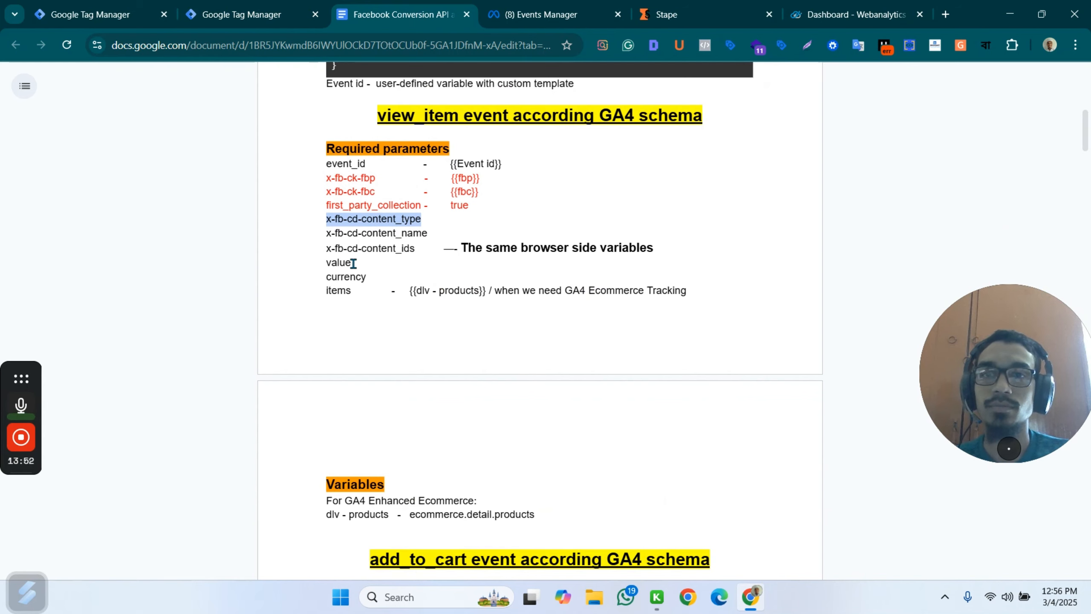
{"action": "left_click_drag", "start_coordinate": [353, 263], "coordinate": [327, 264]}
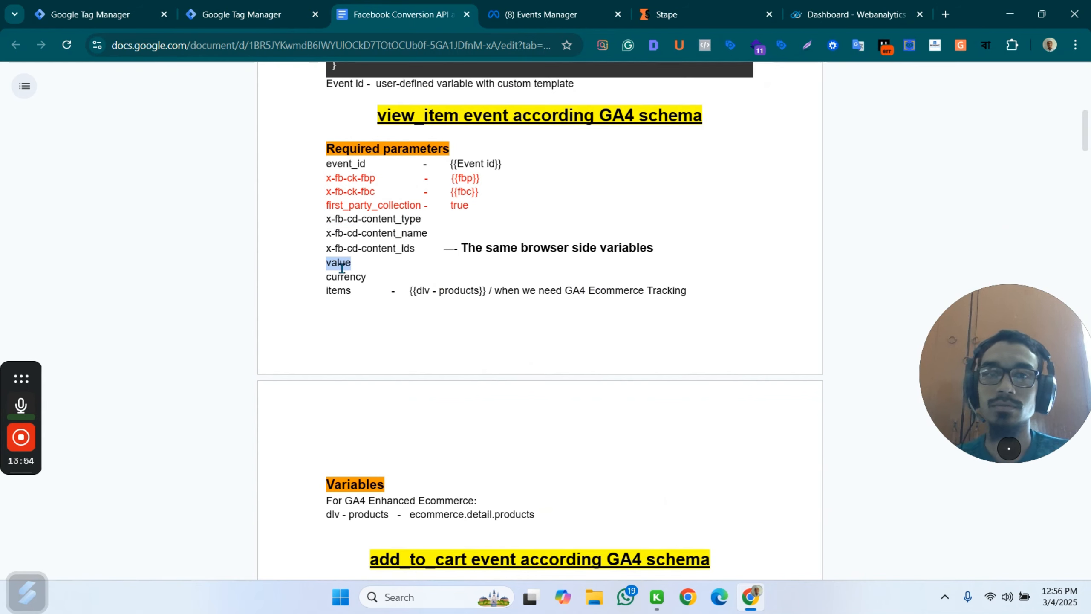
{"action": "left_click", "coordinate": [240, 14]}
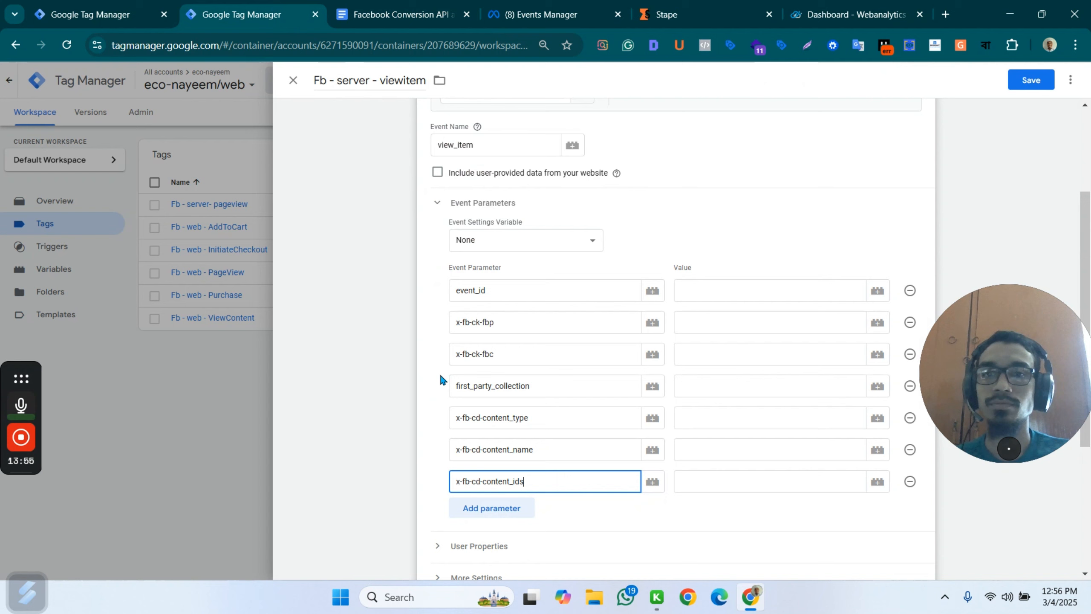
{"action": "left_click", "coordinate": [489, 516]}
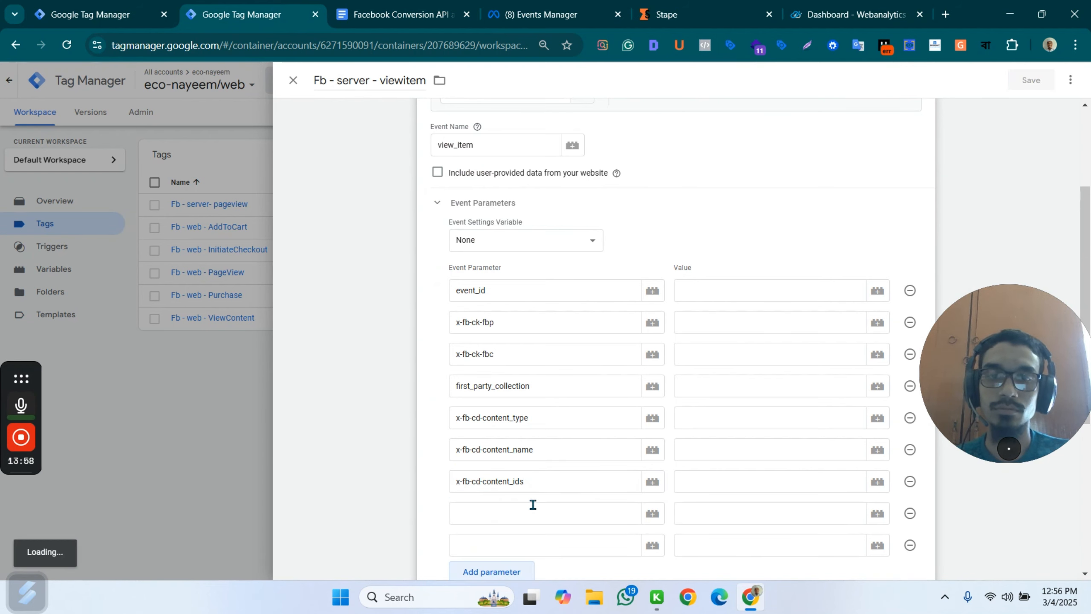
{"action": "left_click", "coordinate": [509, 512]}
{"action": "scroll", "coordinate": [515, 499], "scroll_direction": "down", "scroll_amount": 3}
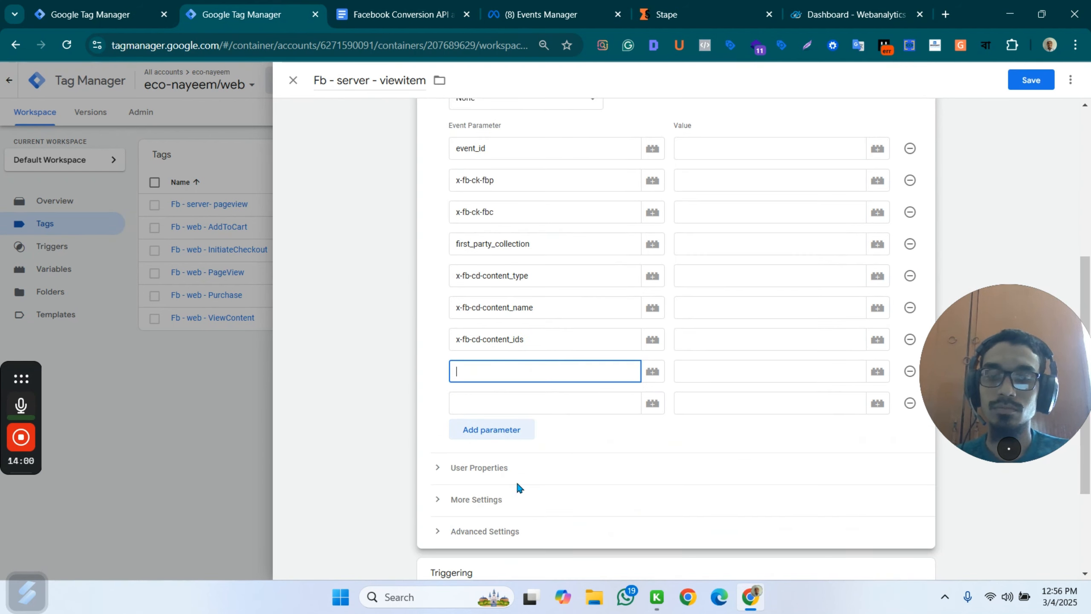
{"action": "type", "text": "value"}
{"action": "left_click", "coordinate": [473, 406]}
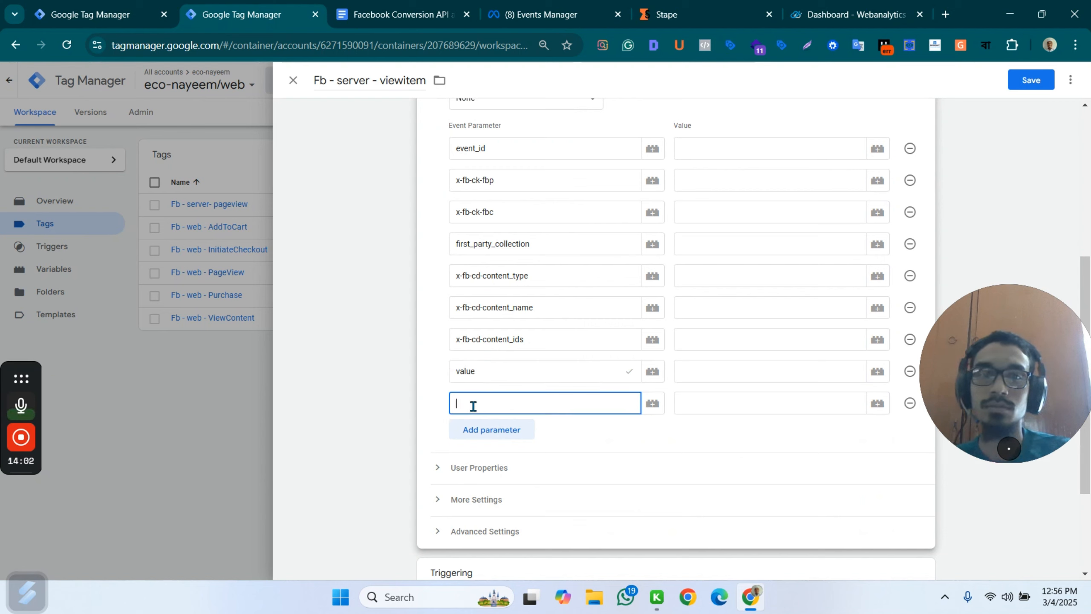
{"action": "type", "text": "curre"}
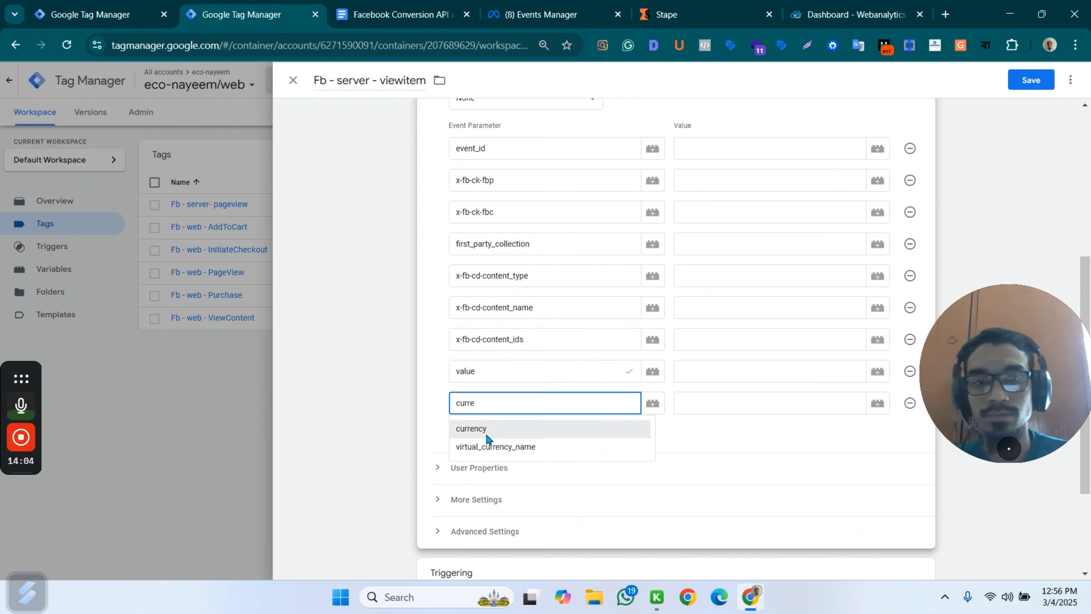
{"action": "left_click", "coordinate": [501, 430]}
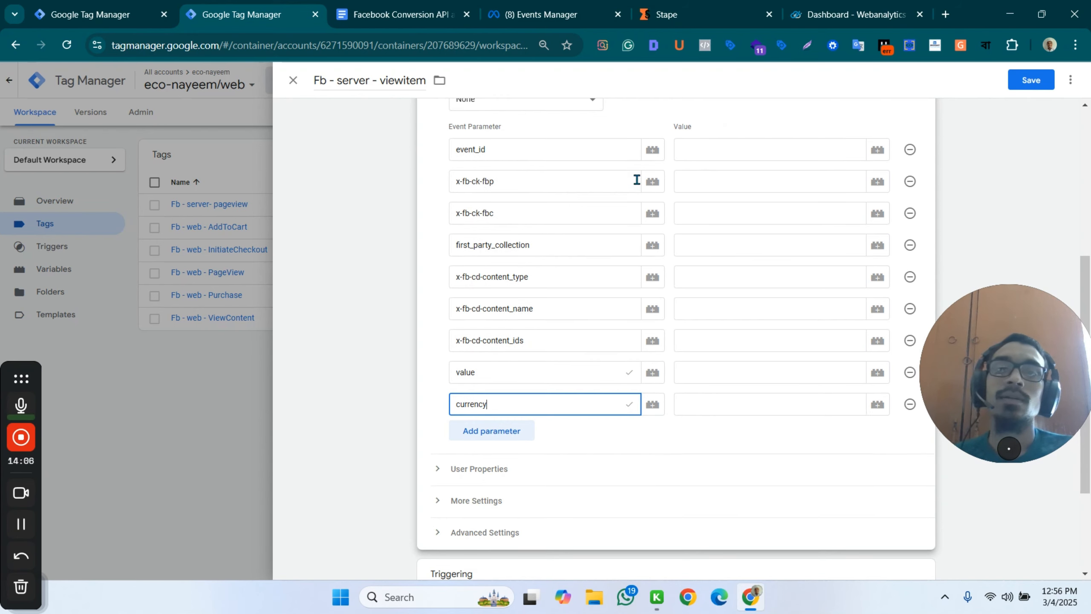
Set the event_id parameter's value to the {{Event ID}} variable.
{"action": "scroll", "coordinate": [638, 177], "scroll_direction": "up", "scroll_amount": 2}
{"action": "key", "text": "ctrl+plus"}
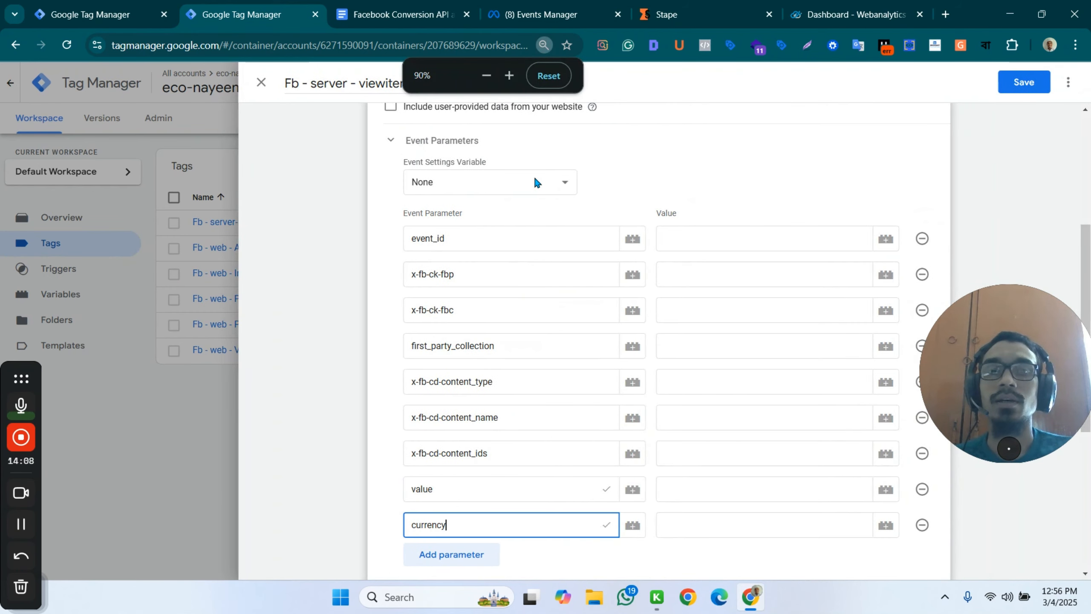
{"action": "key", "text": "ctrl+plus"}
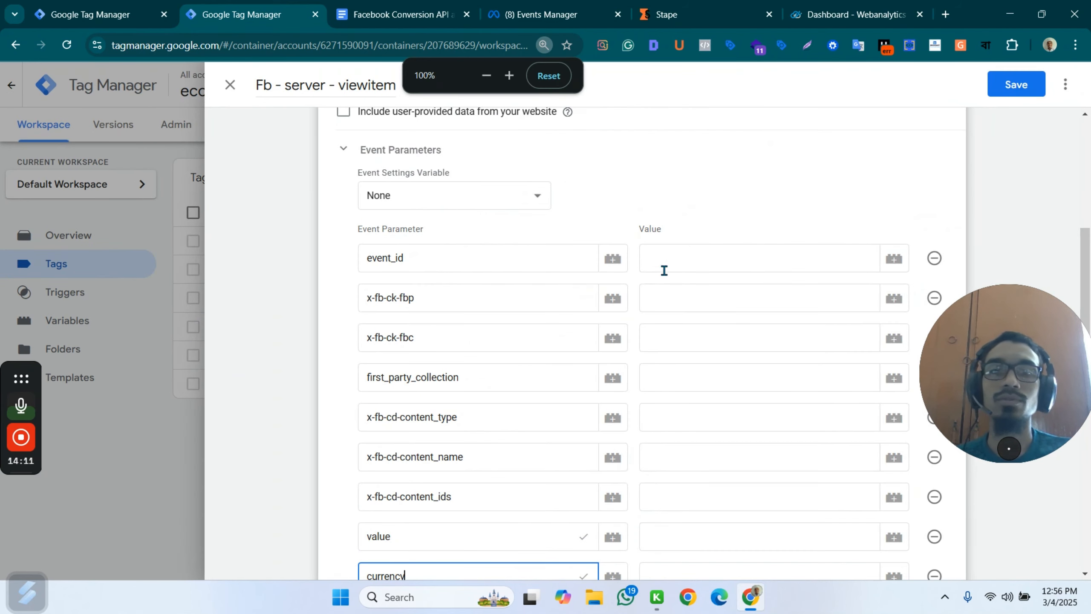
{"action": "left_click", "coordinate": [679, 258]}
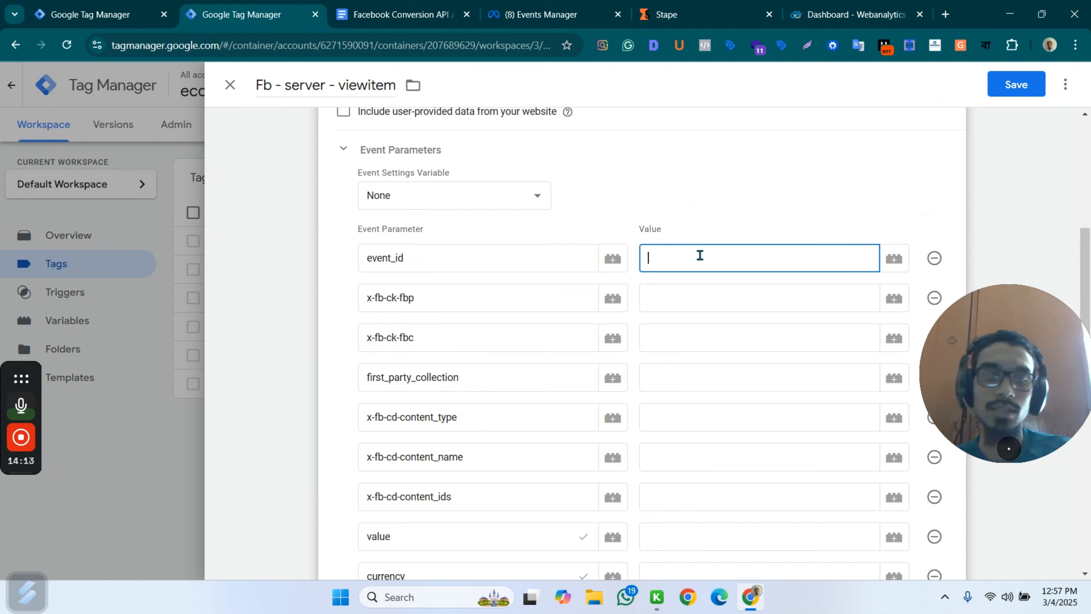
{"action": "type", "text": "{"}
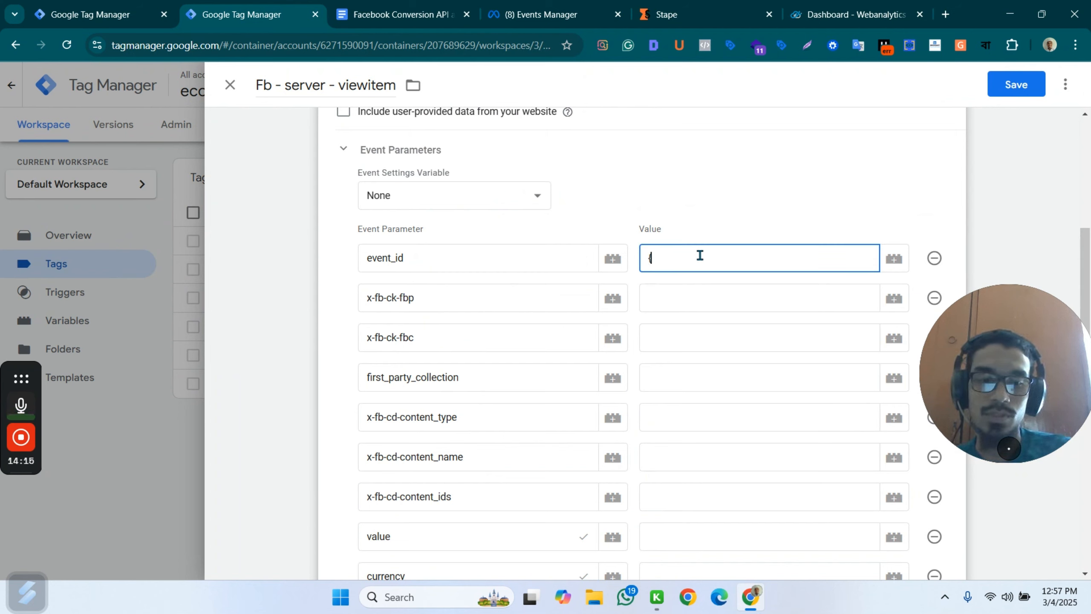
{"action": "type", "text": "{even"}
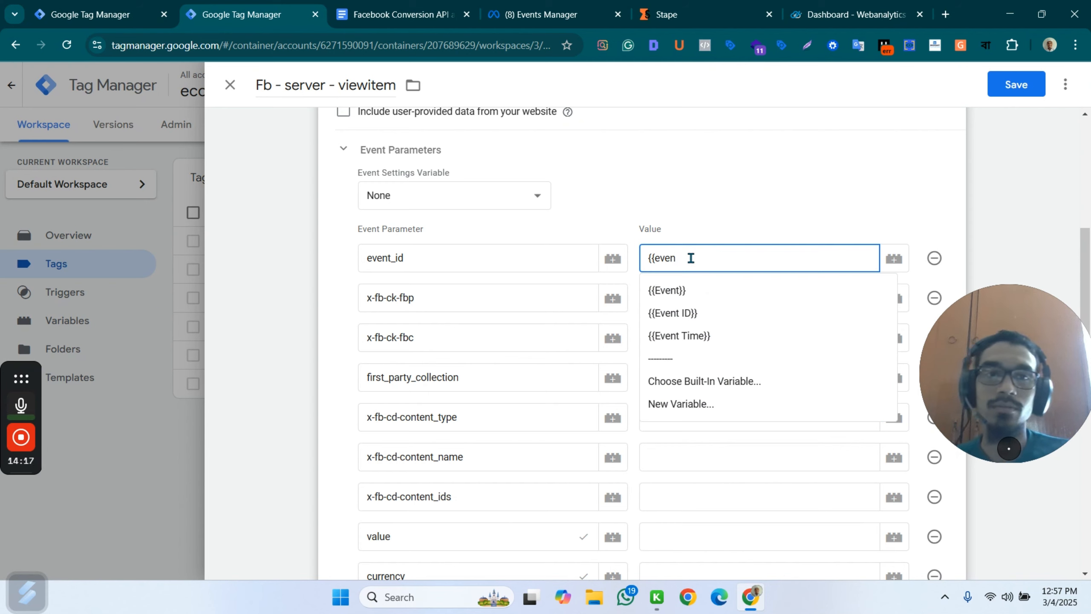
{"action": "left_click", "coordinate": [679, 313]}
Set the x-fb-ck-fbp parameter's value to the {{fbp}} variable.
{"action": "left_click", "coordinate": [671, 307]}
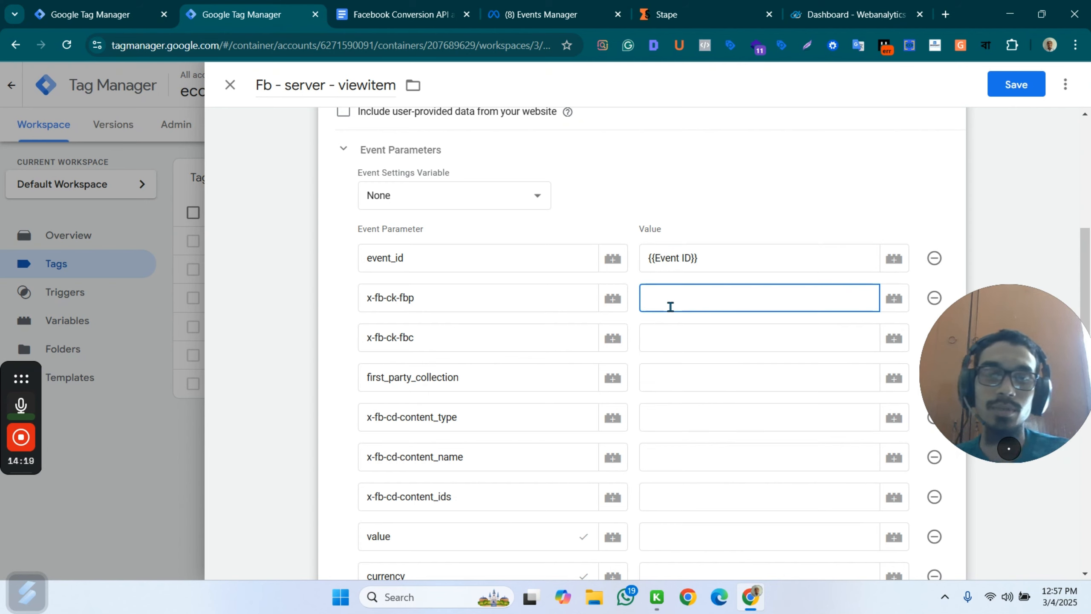
{"action": "type", "text": "{{fbp"}
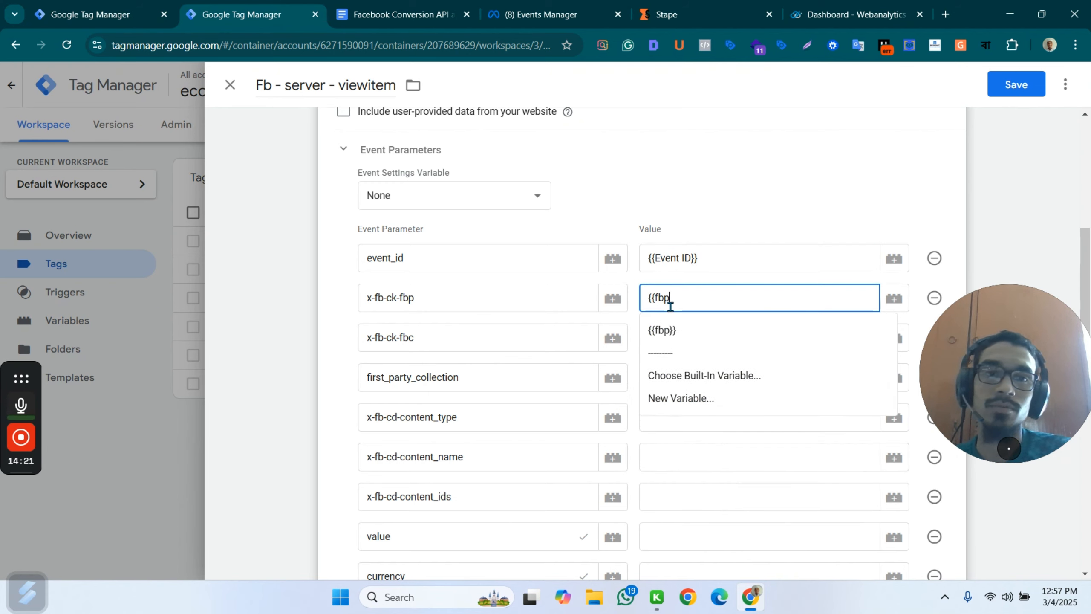
{"action": "left_click", "coordinate": [665, 329]}
Set the x-fb-ck-fbc parameter's value to the {{fbc}} variable and the first_party_collection value to true.
{"action": "left_click", "coordinate": [673, 344]}
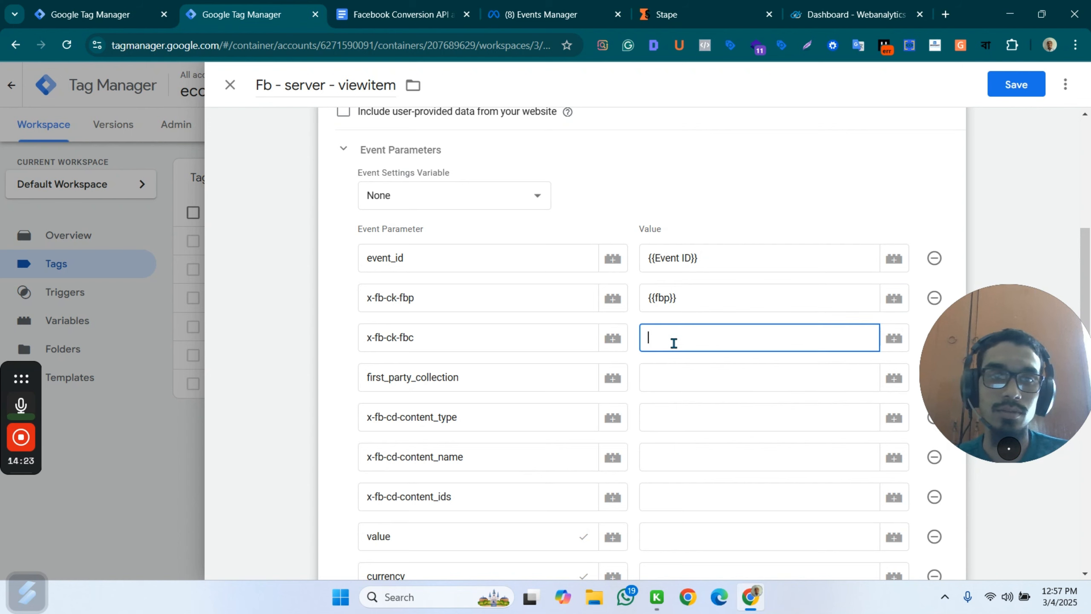
{"action": "type", "text": "{{"}
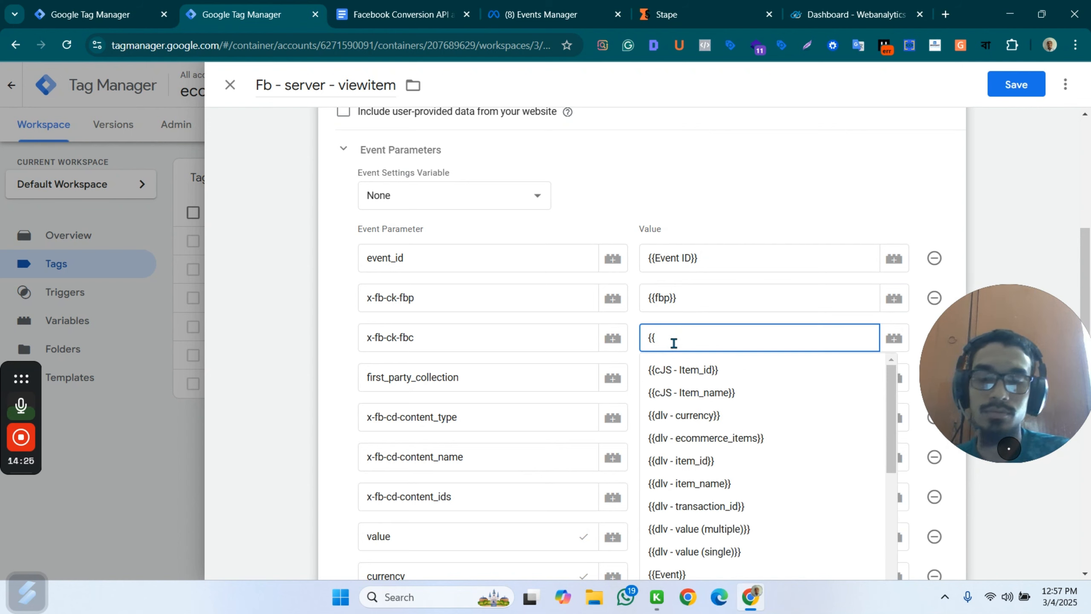
{"action": "type", "text": "fbc"}
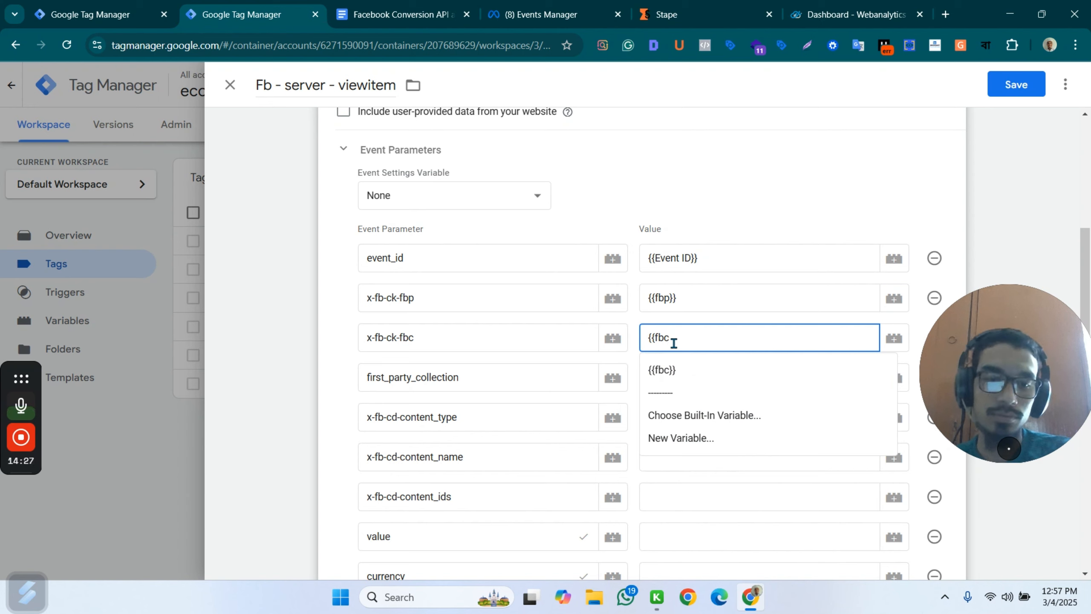
{"action": "left_click", "coordinate": [660, 370]}
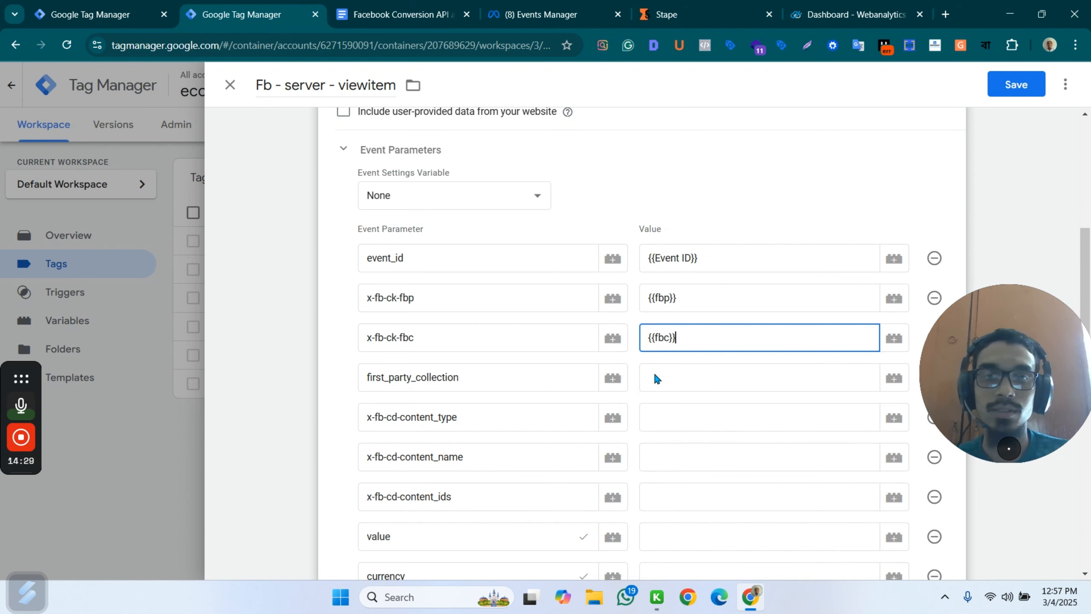
{"action": "left_click", "coordinate": [673, 375]}
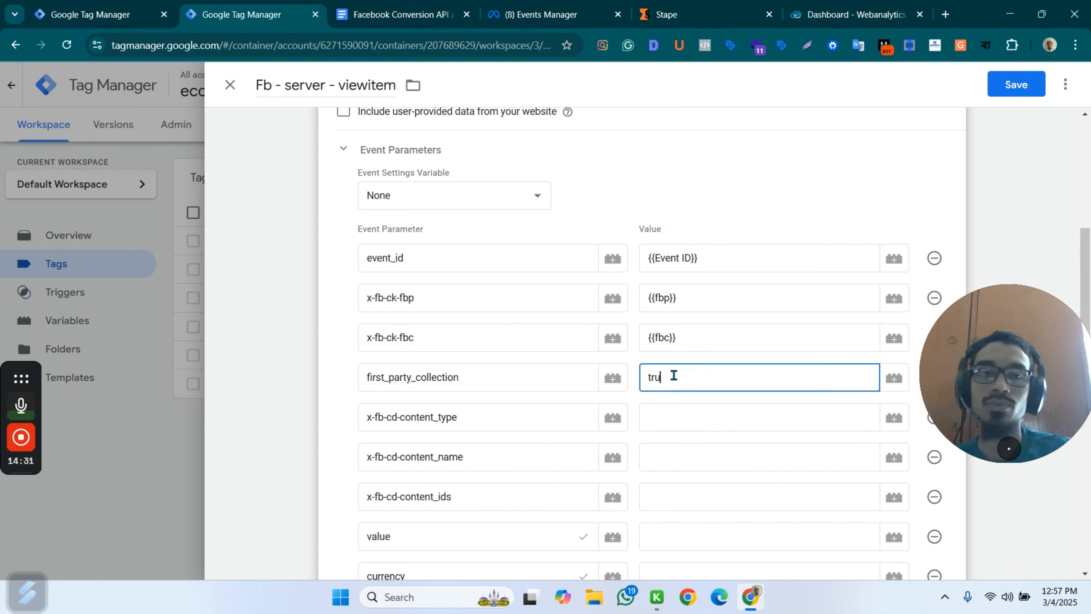
Check the view_item required parameters in the document, then set the x-fb-cd-content_type parameter's value to product.
{"action": "left_click", "coordinate": [669, 419]}
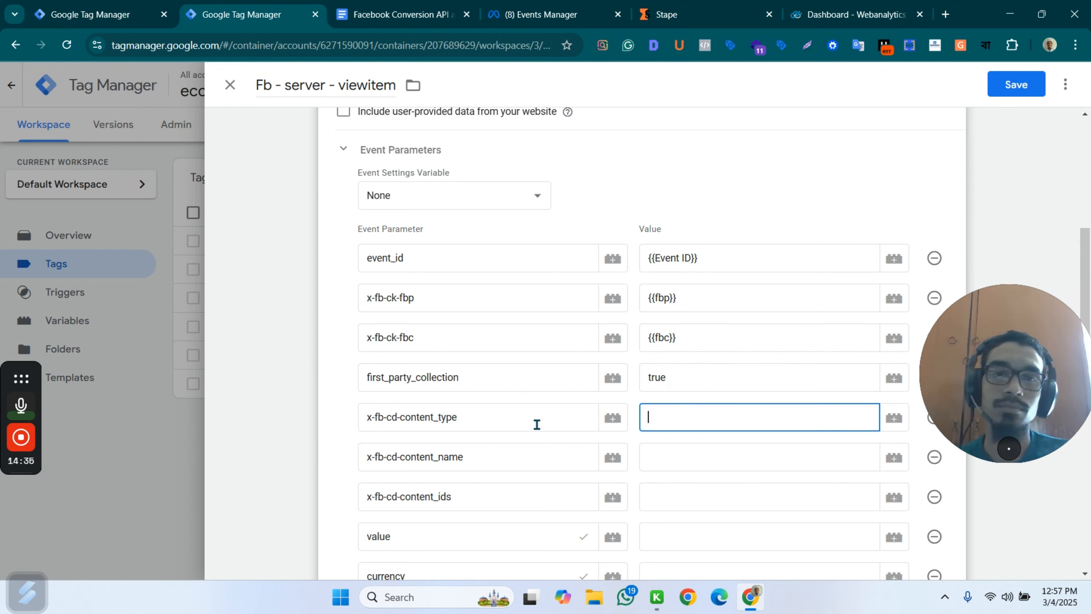
{"action": "left_click", "coordinate": [412, 16]}
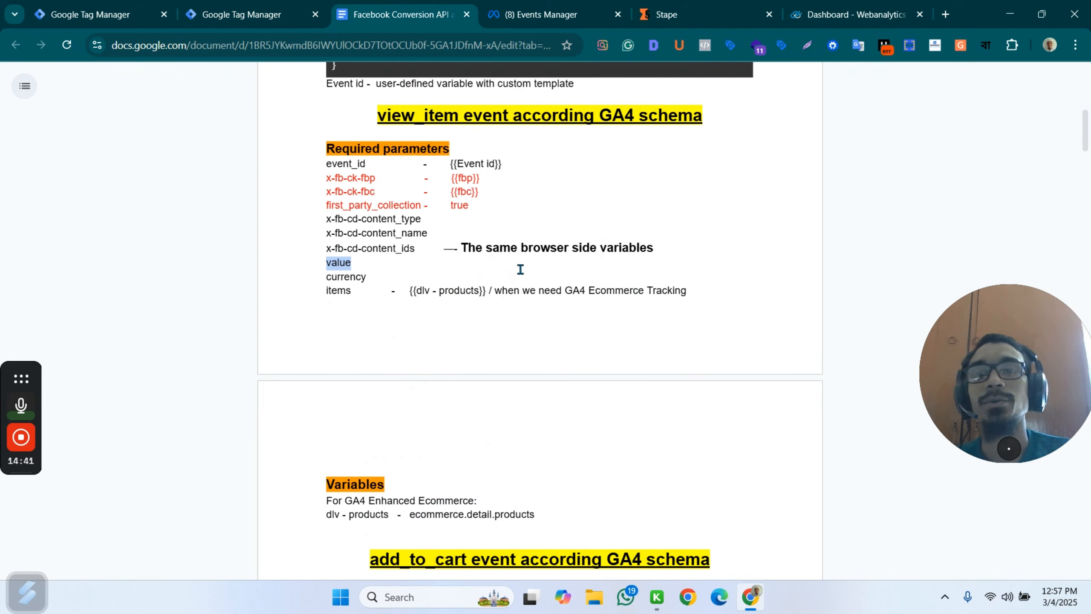
{"action": "left_click", "coordinate": [237, 13]}
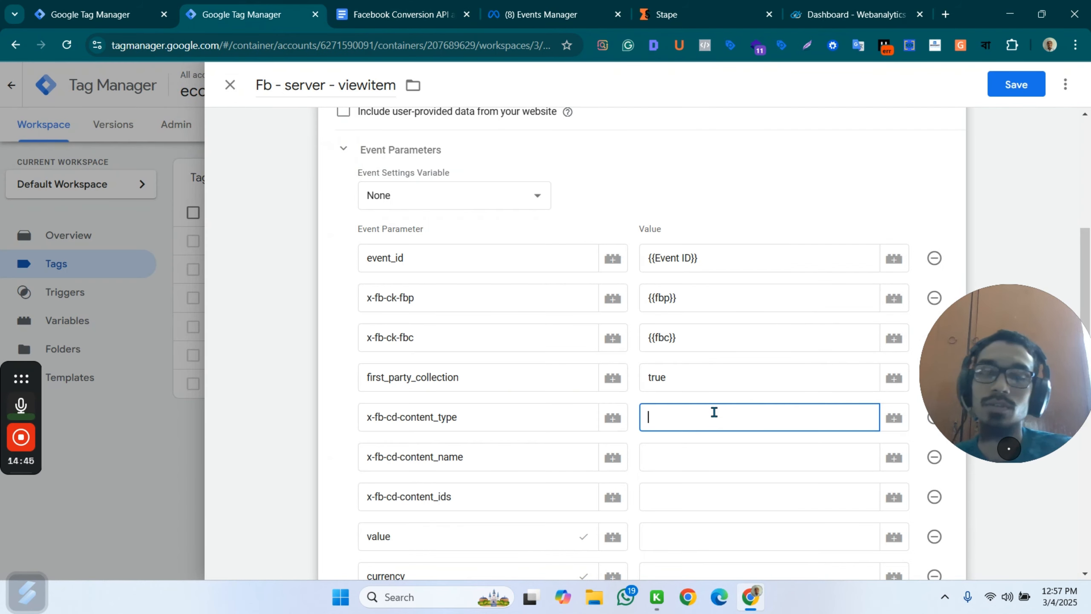
{"action": "left_click", "coordinate": [714, 412]}
{"action": "type", "text": "producc"}
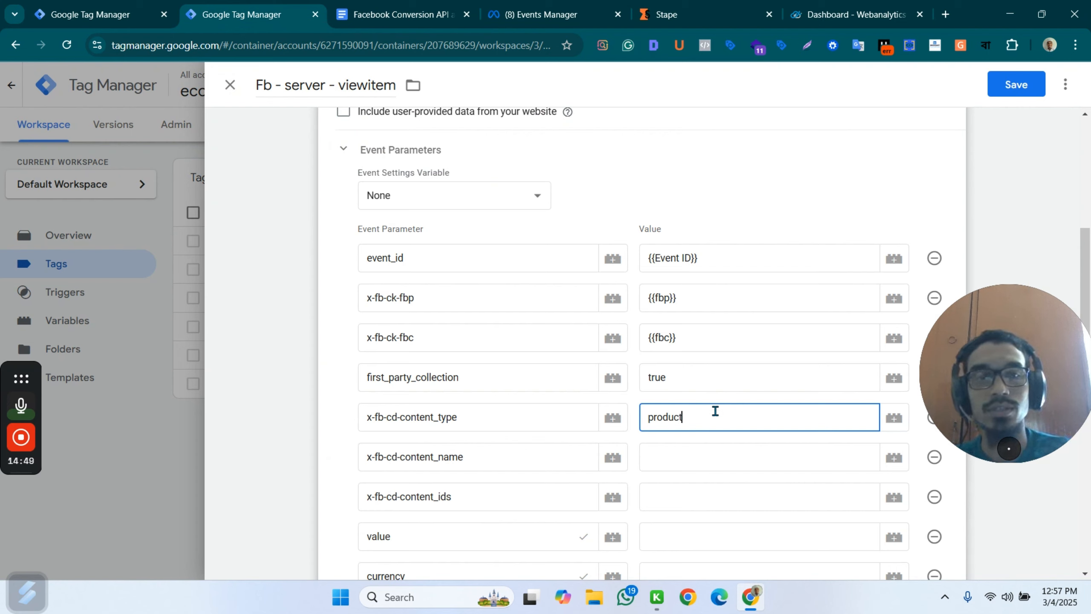
Set the x-fb-cd-content_name parameter's value to the {{dlv - item_name}} variable.
{"action": "left_click", "coordinate": [664, 457]}
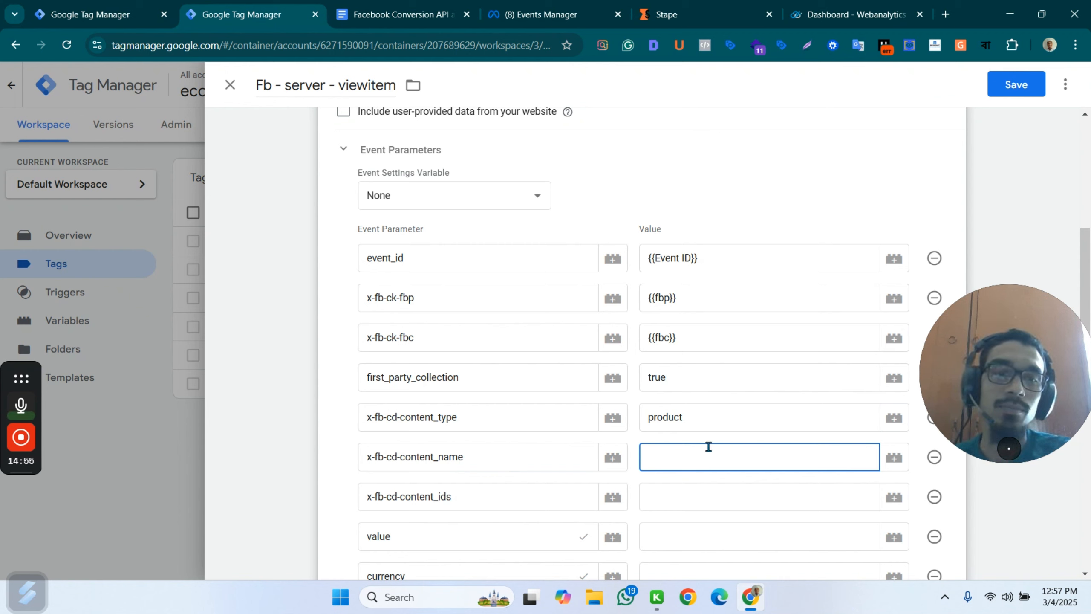
{"action": "type", "text": "{{"}
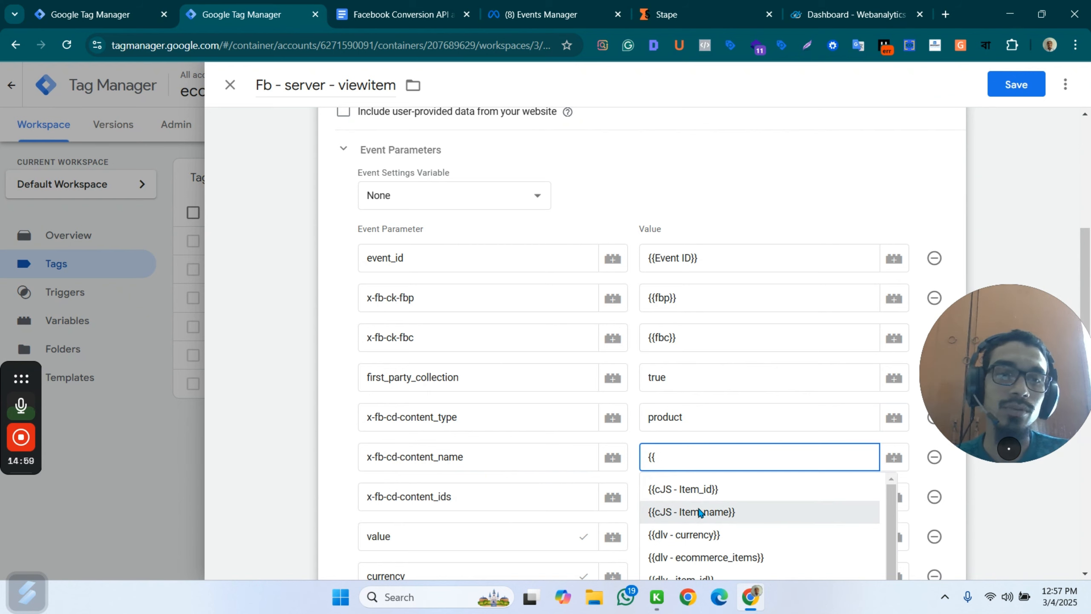
{"action": "scroll", "coordinate": [714, 505], "scroll_direction": "down", "scroll_amount": 3}
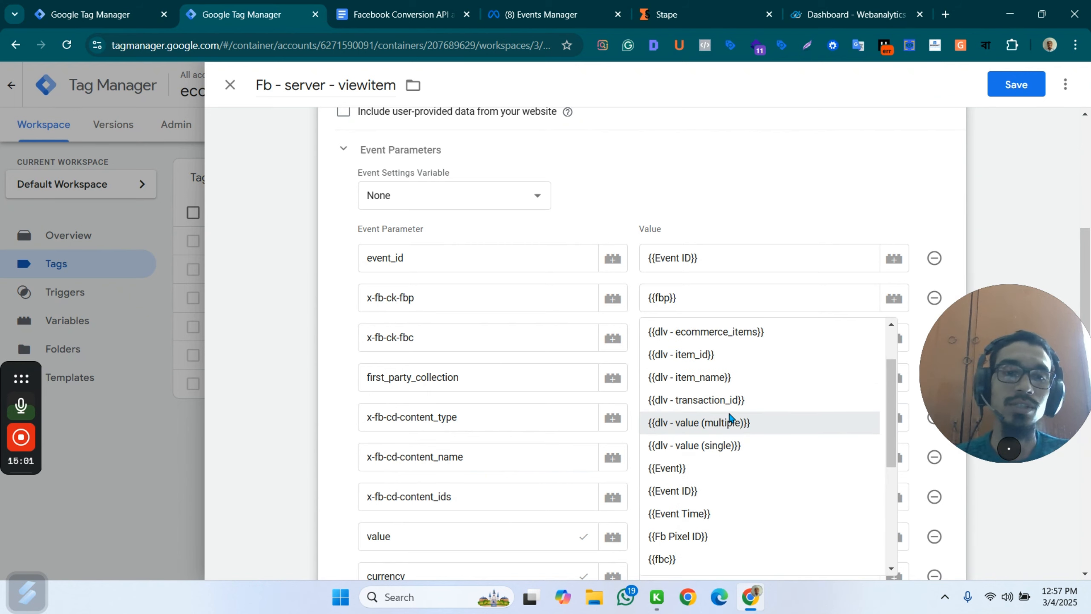
{"action": "left_click", "coordinate": [714, 378]}
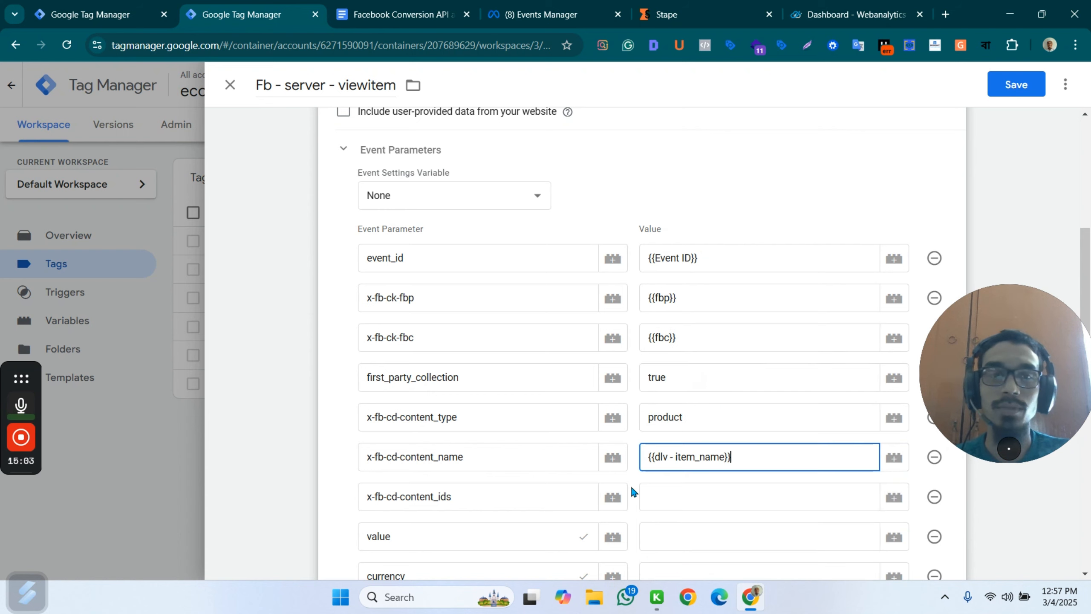
Set the x-fb-cd-content_ids parameter's value to the {{dlv - item_id}} variable.
{"action": "left_click", "coordinate": [653, 494]}
{"action": "type", "text": "{"}
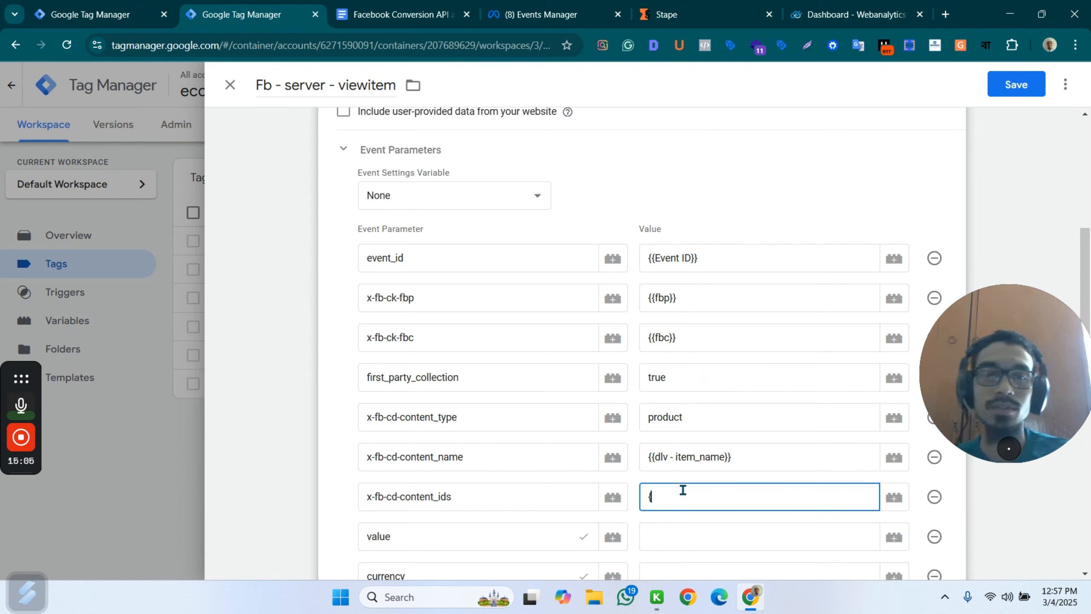
{"action": "type", "text": "{"}
{"action": "scroll", "coordinate": [716, 544], "scroll_direction": "down", "scroll_amount": 5}
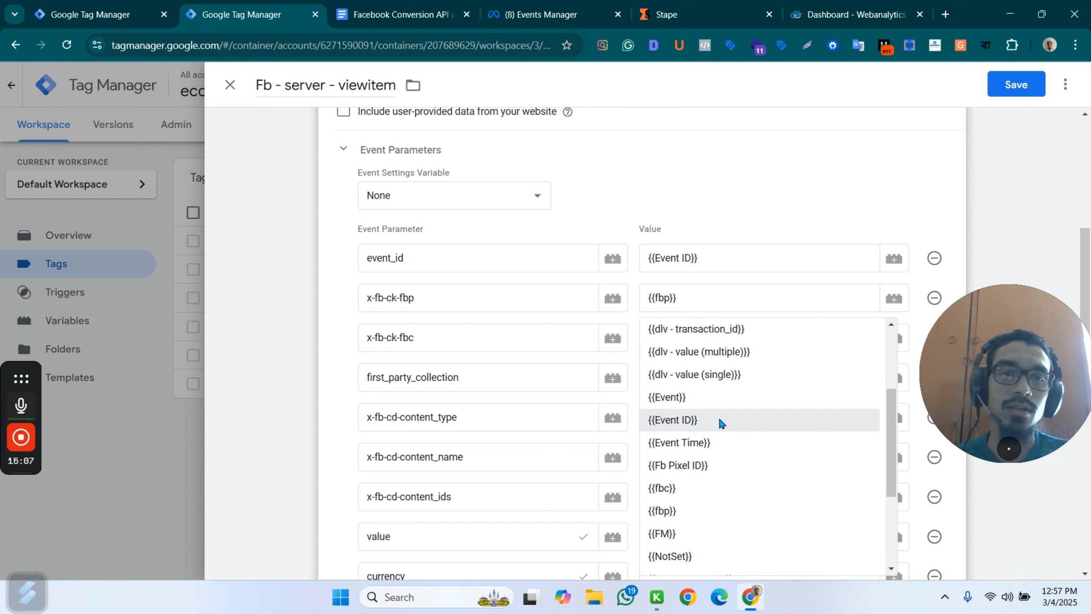
{"action": "scroll", "coordinate": [730, 389], "scroll_direction": "down", "scroll_amount": 3}
{"action": "scroll", "coordinate": [735, 413], "scroll_direction": "up", "scroll_amount": 5}
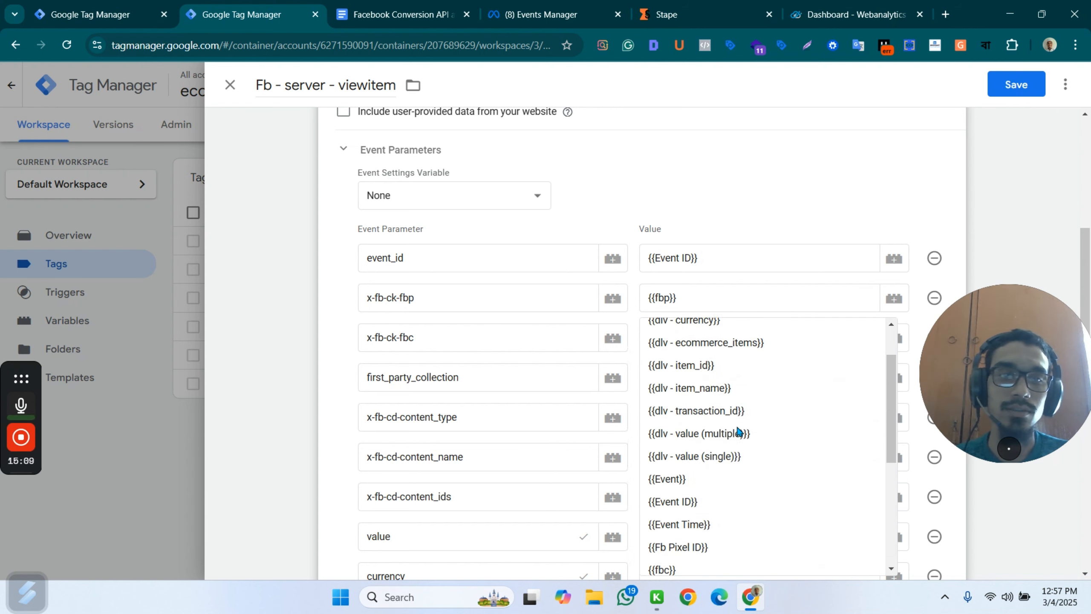
{"action": "scroll", "coordinate": [739, 431], "scroll_direction": "up", "scroll_amount": 2}
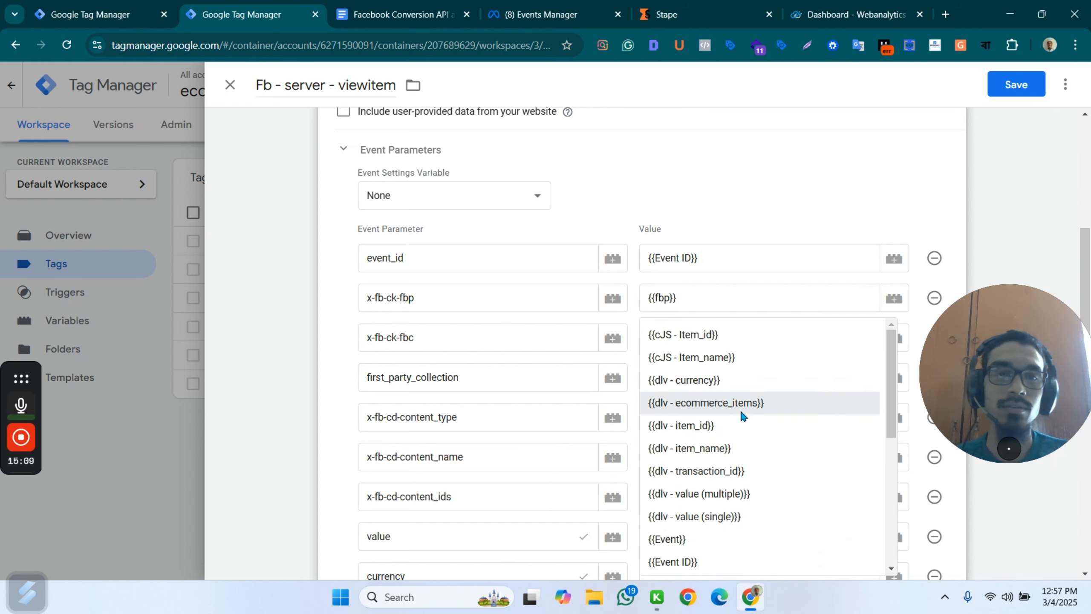
{"action": "left_click", "coordinate": [702, 425]}
Set the value parameter's value to the {{dlv - value (single)}} variable.
{"action": "scroll", "coordinate": [519, 517], "scroll_direction": "down", "scroll_amount": 2}
{"action": "left_click", "coordinate": [657, 472]}
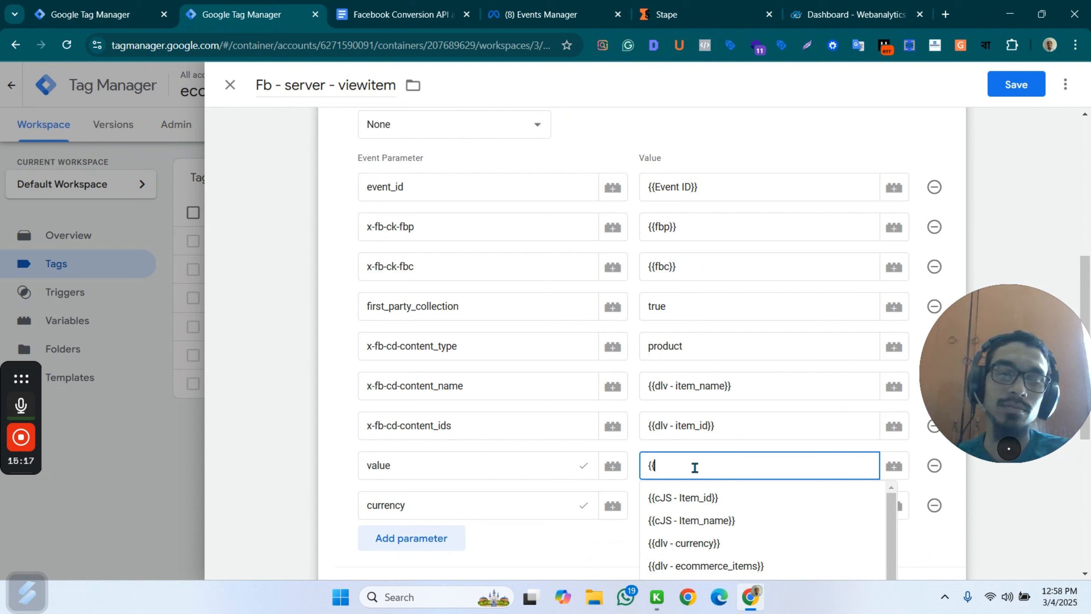
{"action": "scroll", "coordinate": [778, 520], "scroll_direction": "down", "scroll_amount": 1}
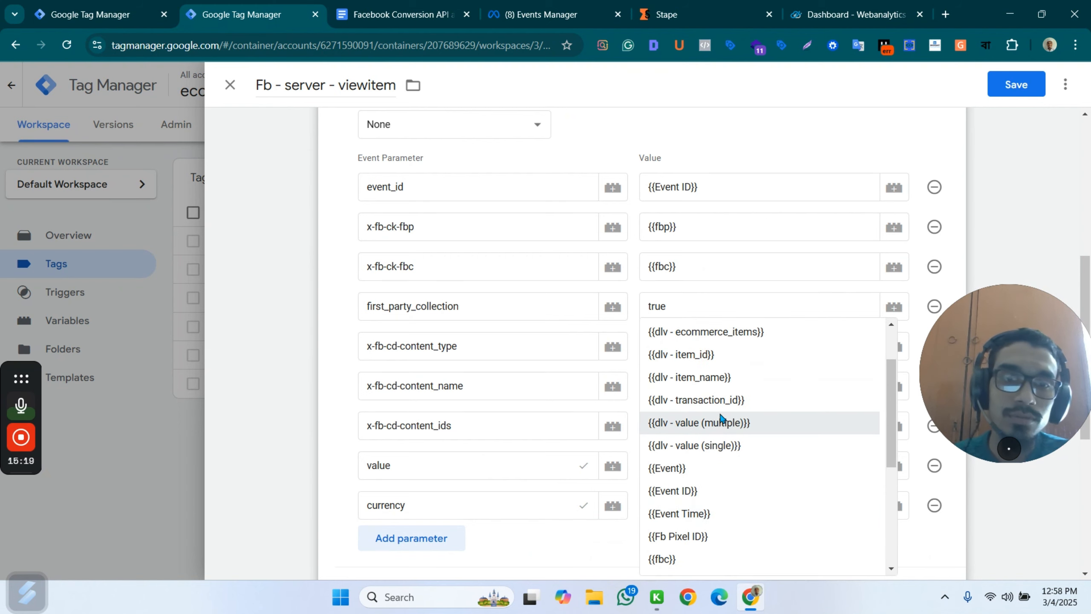
{"action": "left_click", "coordinate": [705, 447]}
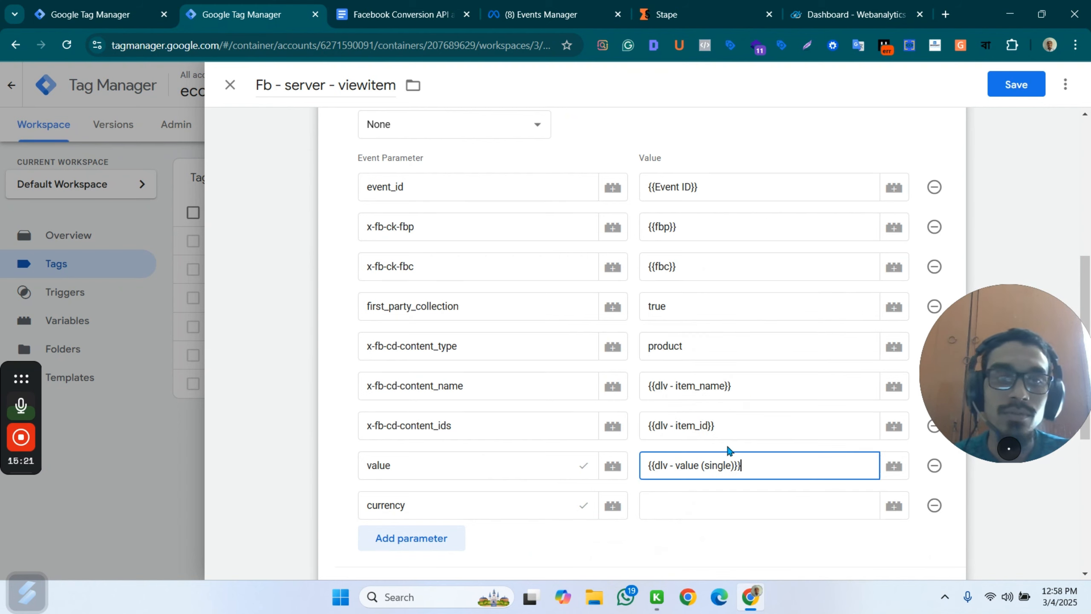
Set the currency parameter's value to the {{dlv - currency}} variable.
{"action": "left_click", "coordinate": [683, 506]}
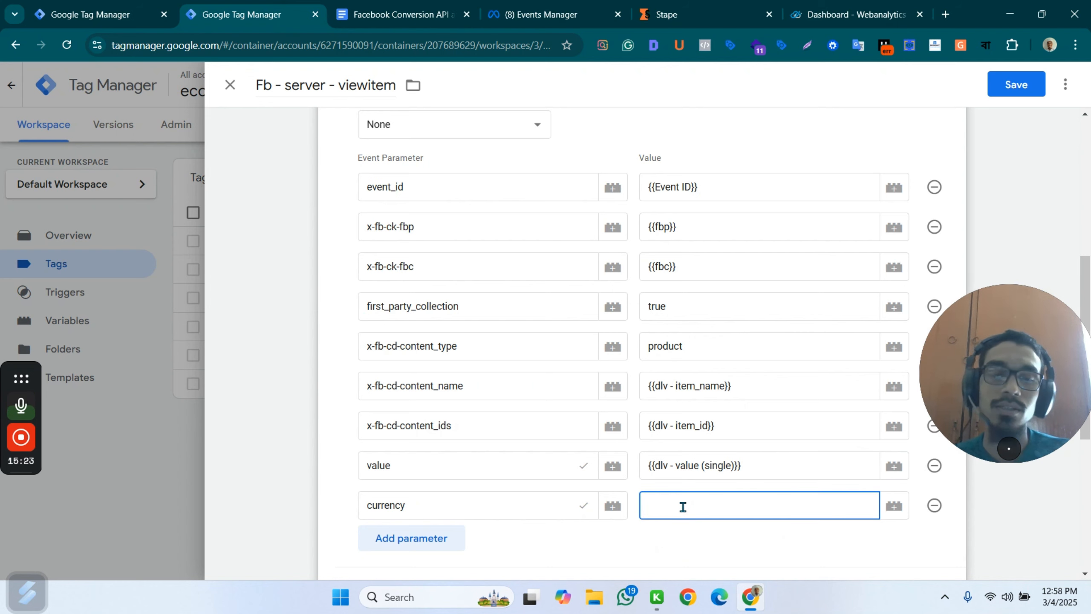
{"action": "type", "text": "{{cu"}
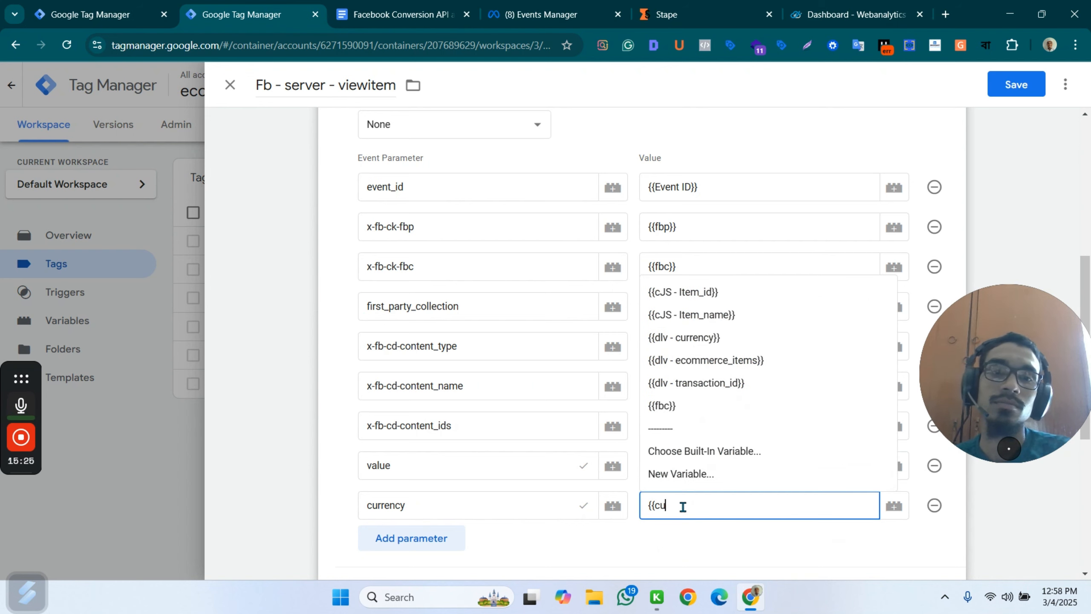
{"action": "type", "text": "r"}
{"action": "key", "text": "BackSpace"}
{"action": "key", "text": "BackSpace"}
{"action": "key", "text": "BackSpace"}
{"action": "type", "text": "d"}
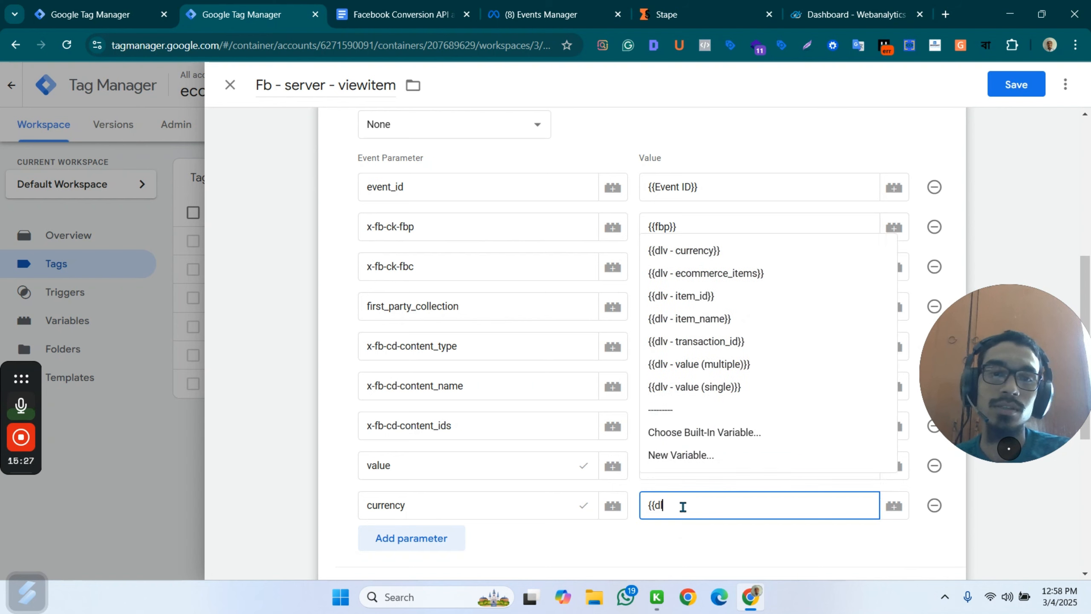
{"action": "type", "text": "l"}
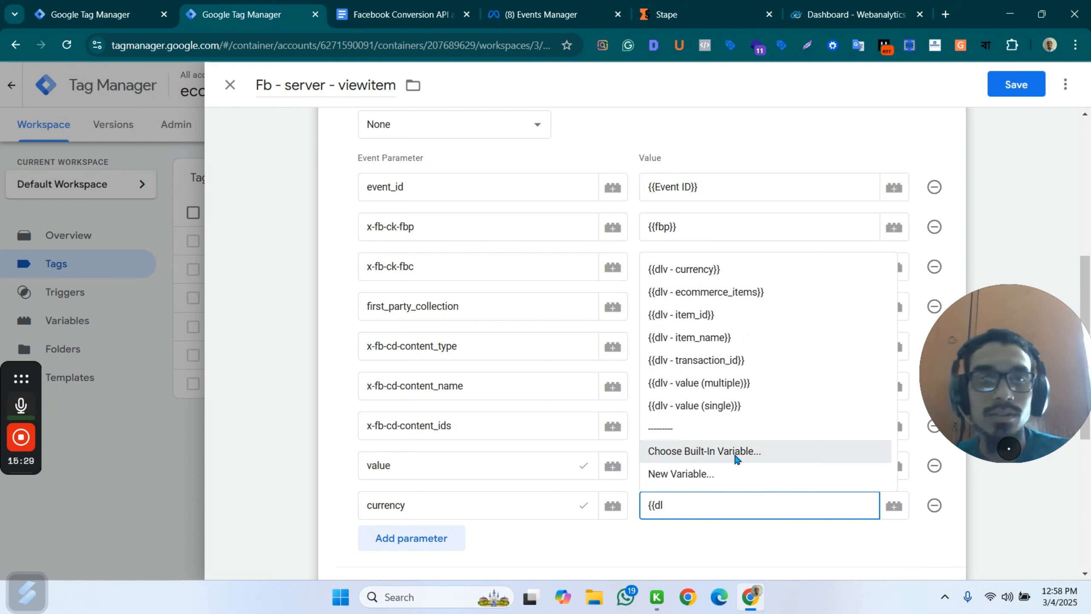
{"action": "left_click", "coordinate": [688, 271]}
Assign the custom - view_item trigger to the Fb - server - viewitem tag and save the tag.
{"action": "scroll", "coordinate": [522, 482], "scroll_direction": "down", "scroll_amount": 5}
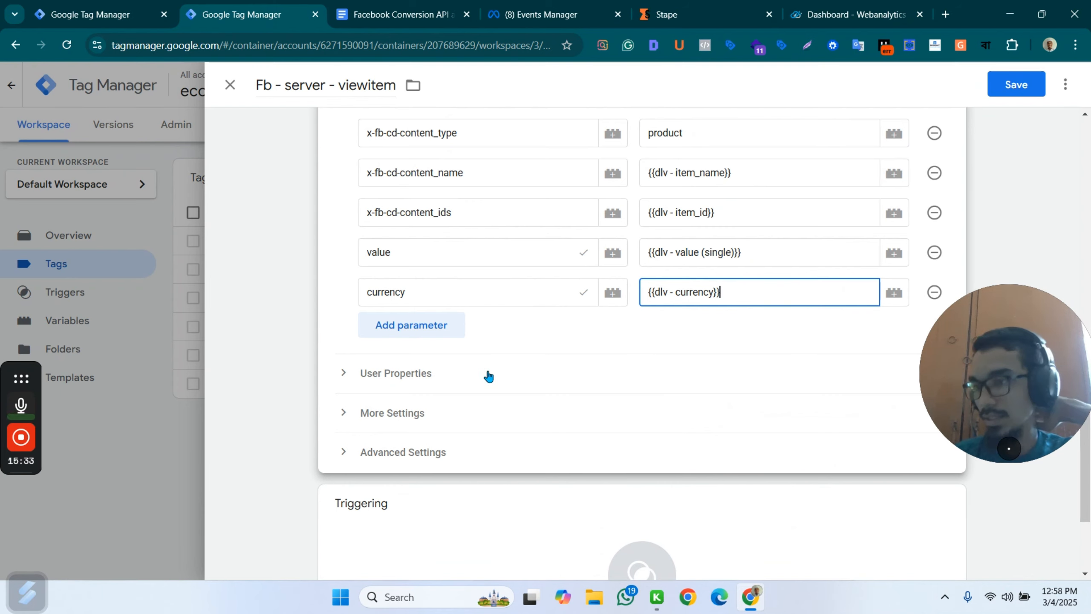
{"action": "scroll", "coordinate": [559, 387], "scroll_direction": "down", "scroll_amount": 3}
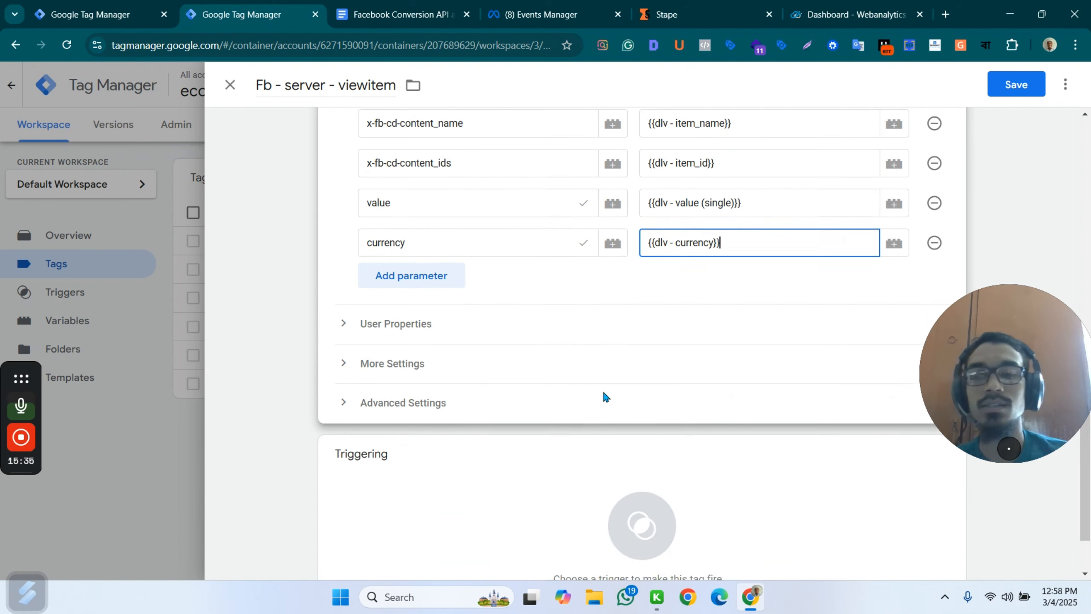
{"action": "left_click", "coordinate": [641, 452]}
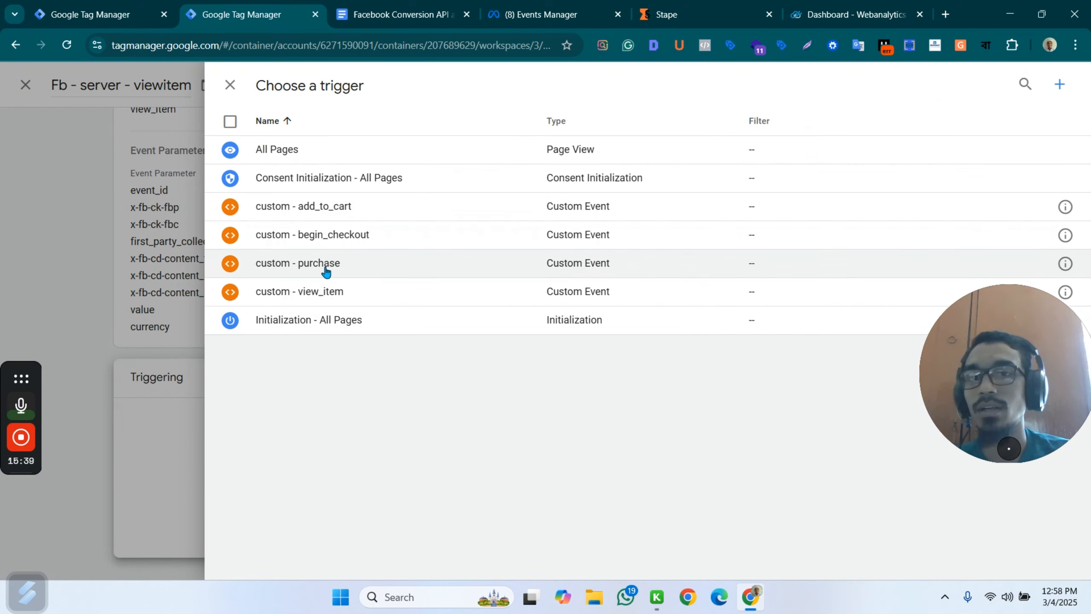
{"action": "left_click", "coordinate": [318, 290]}
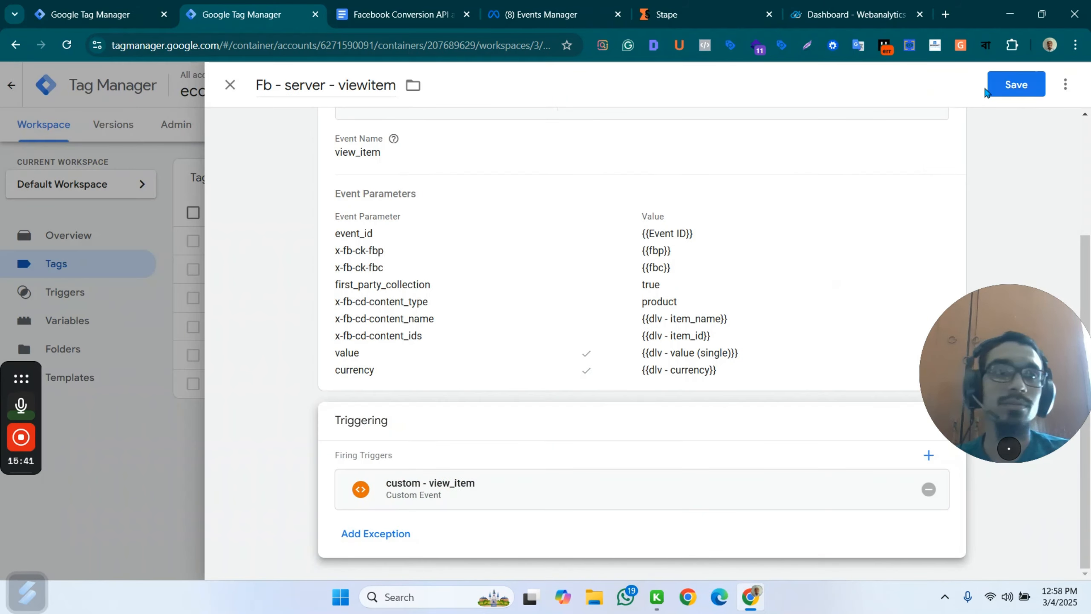
{"action": "left_click", "coordinate": [986, 90]}
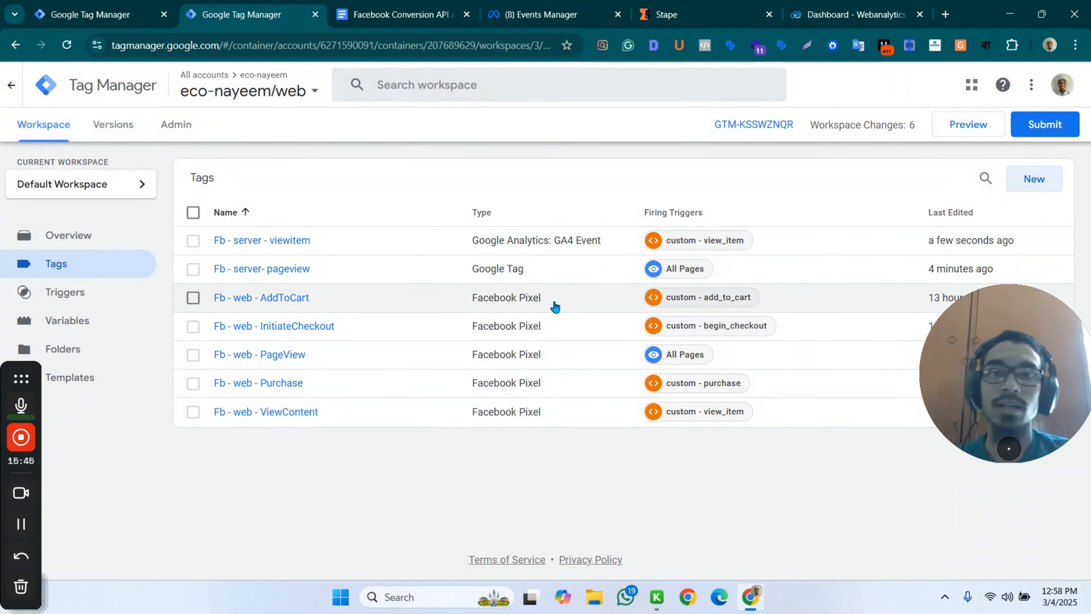
Open the saved Fb - server - viewitem tag and make a copy of it.
{"action": "left_click", "coordinate": [296, 241]}
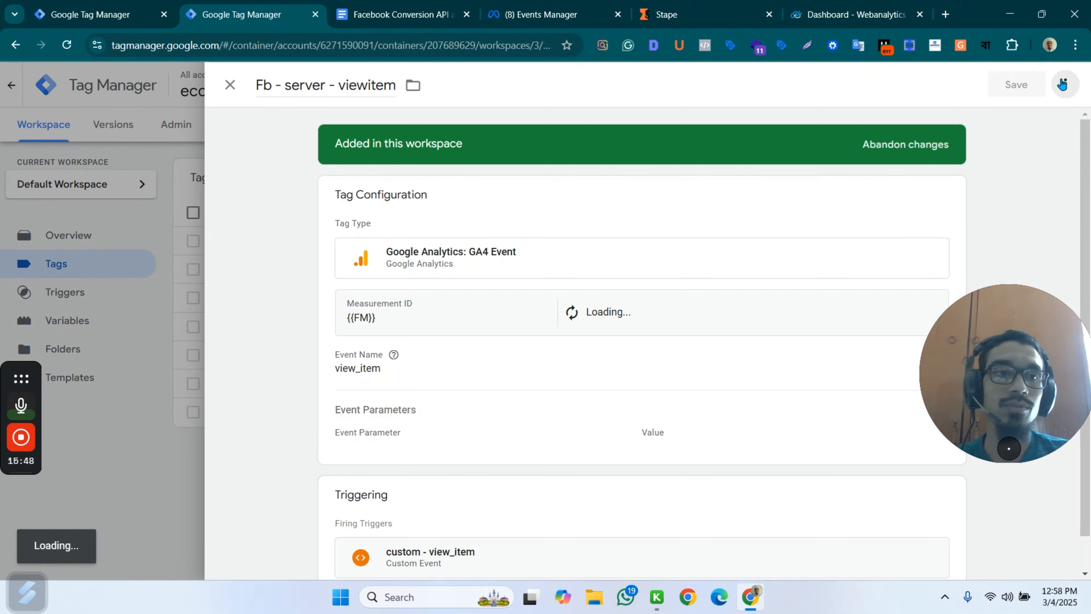
{"action": "left_click", "coordinate": [1065, 85]}
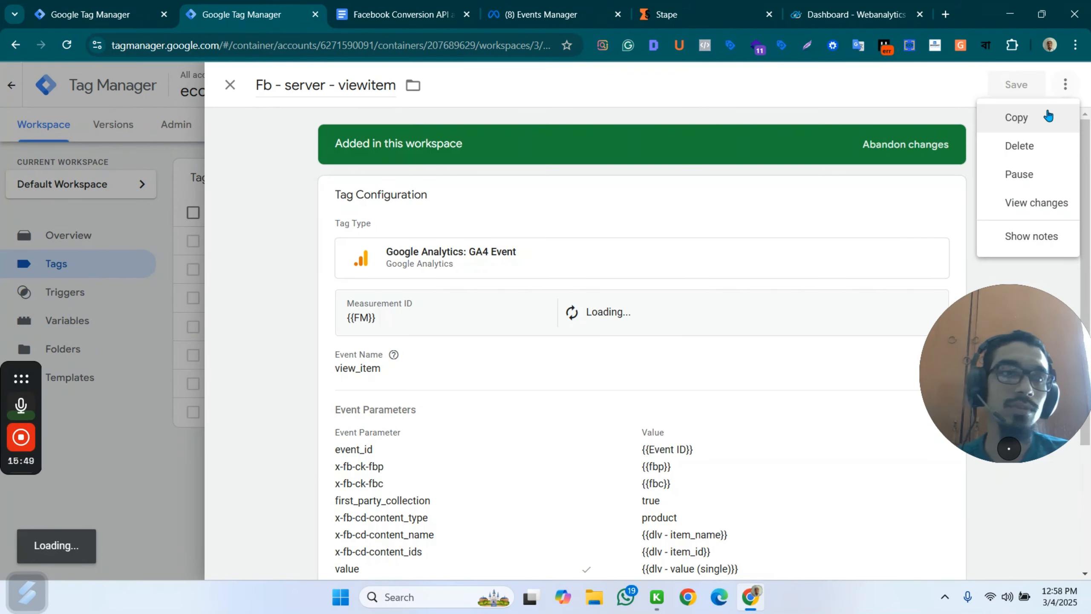
{"action": "left_click", "coordinate": [1019, 125]}
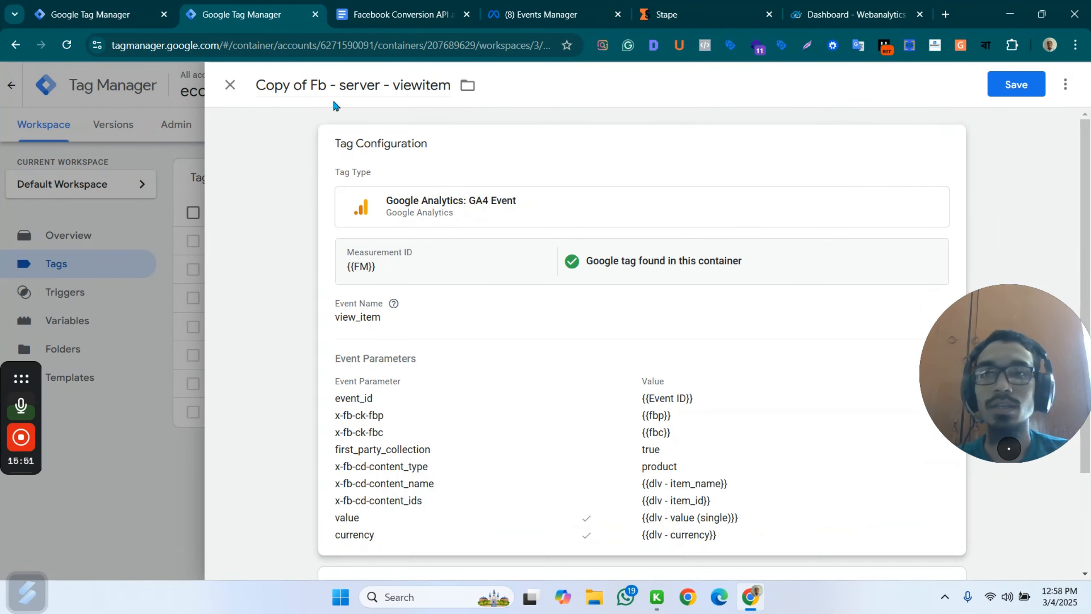
Rename the copied tag to Fb - server - addtocart.
{"action": "left_click", "coordinate": [304, 86]}
{"action": "left_click_drag", "start_coordinate": [306, 86], "coordinate": [247, 88]}
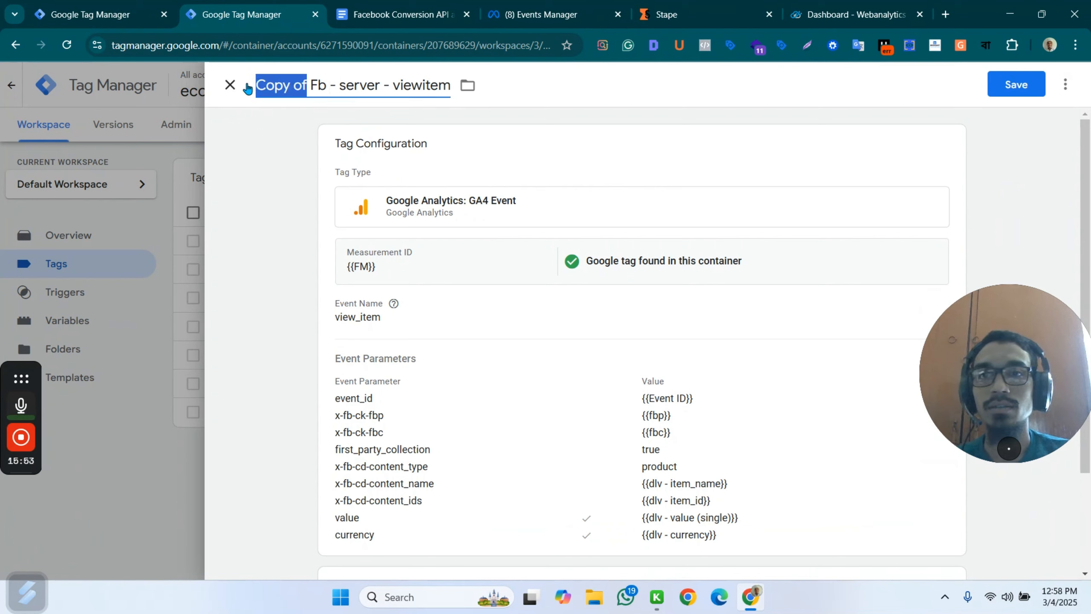
{"action": "key", "text": "BackSpace"}
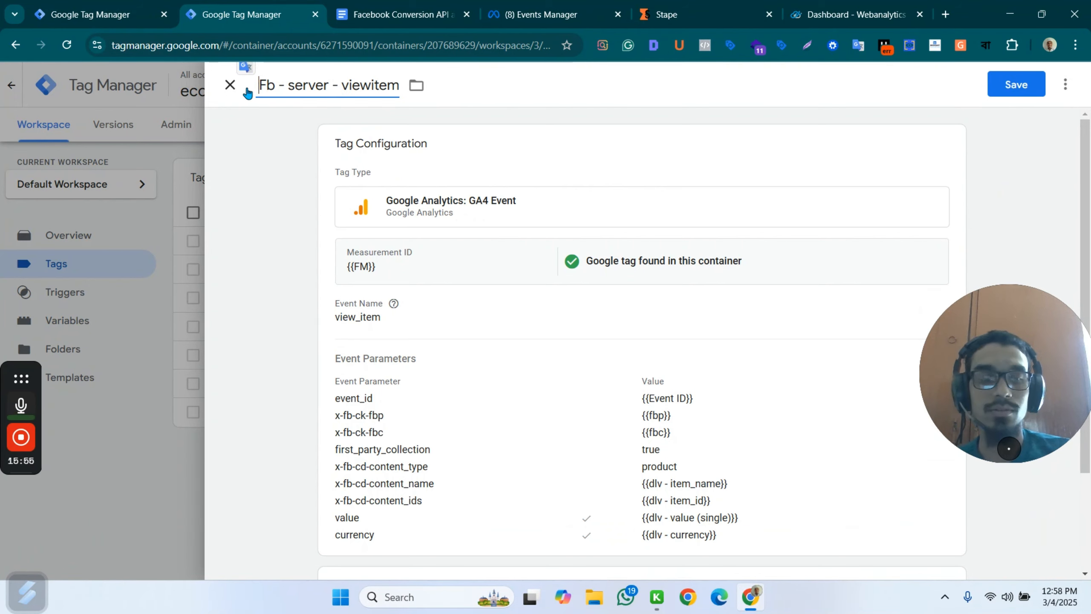
{"action": "key", "text": "BackSpace"}
{"action": "left_click_drag", "start_coordinate": [331, 86], "coordinate": [408, 86]}
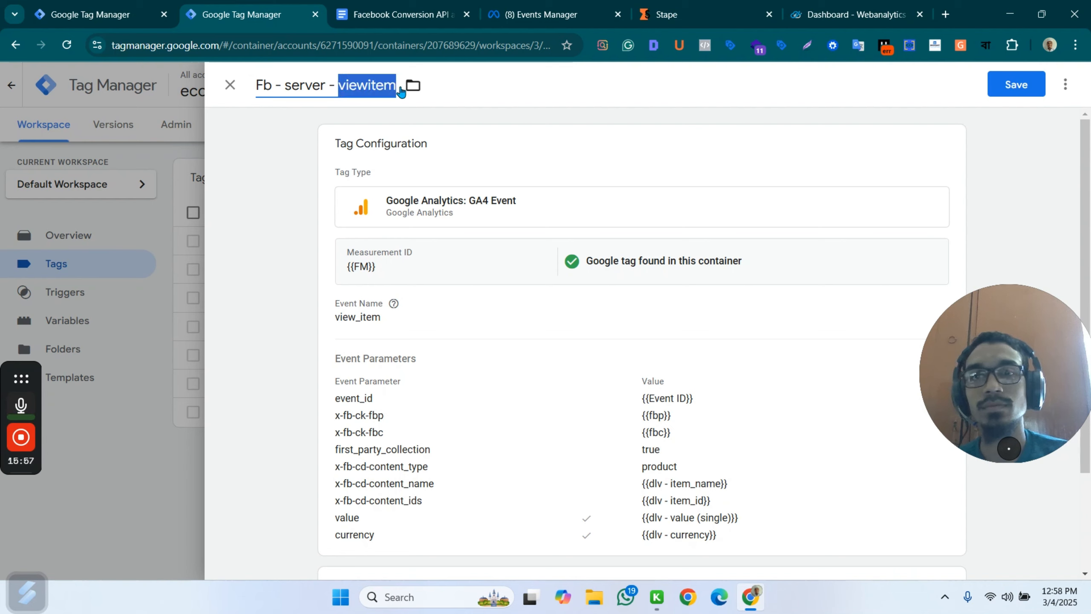
{"action": "type", "text": "addto"}
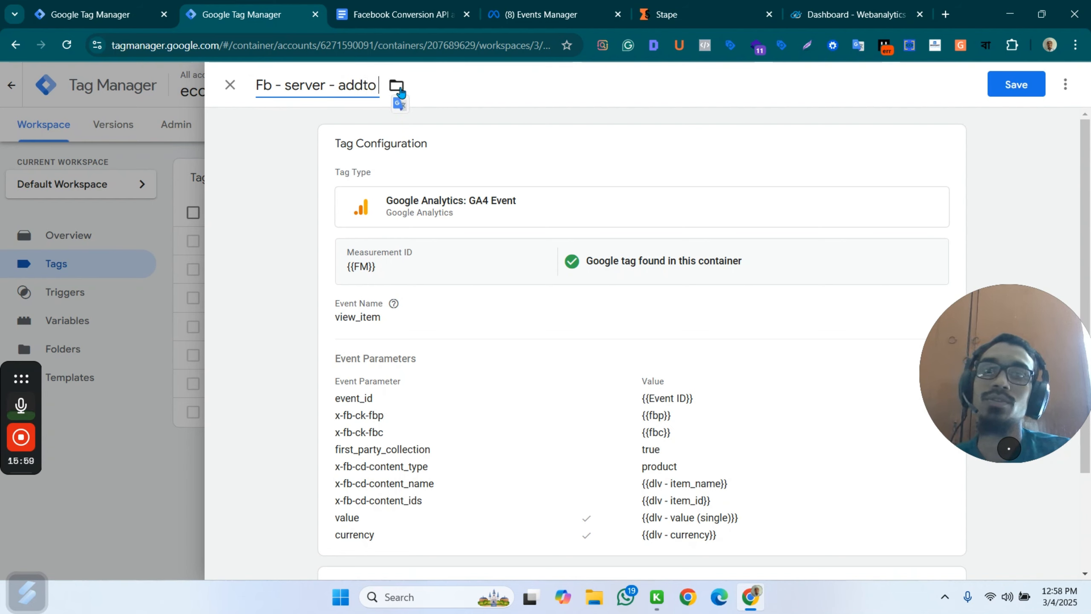
{"action": "type", "text": "cart"}
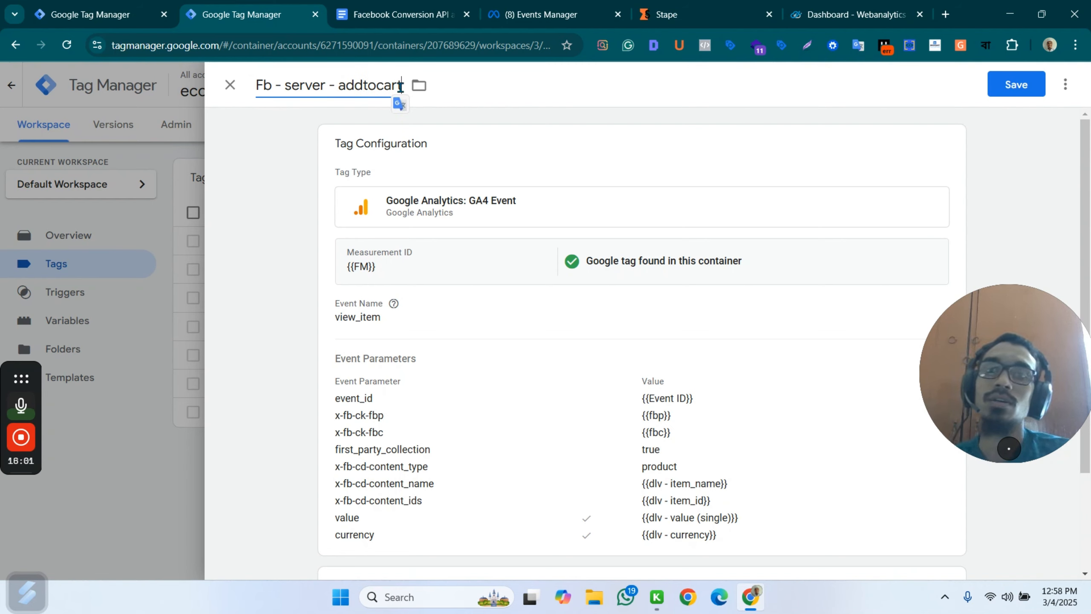
Set the Fb - server - addtocart tag's event name to add_to_cart, copied from the add_to_cart heading in the Facebook Conversion API document.
{"action": "left_click", "coordinate": [421, 315]}
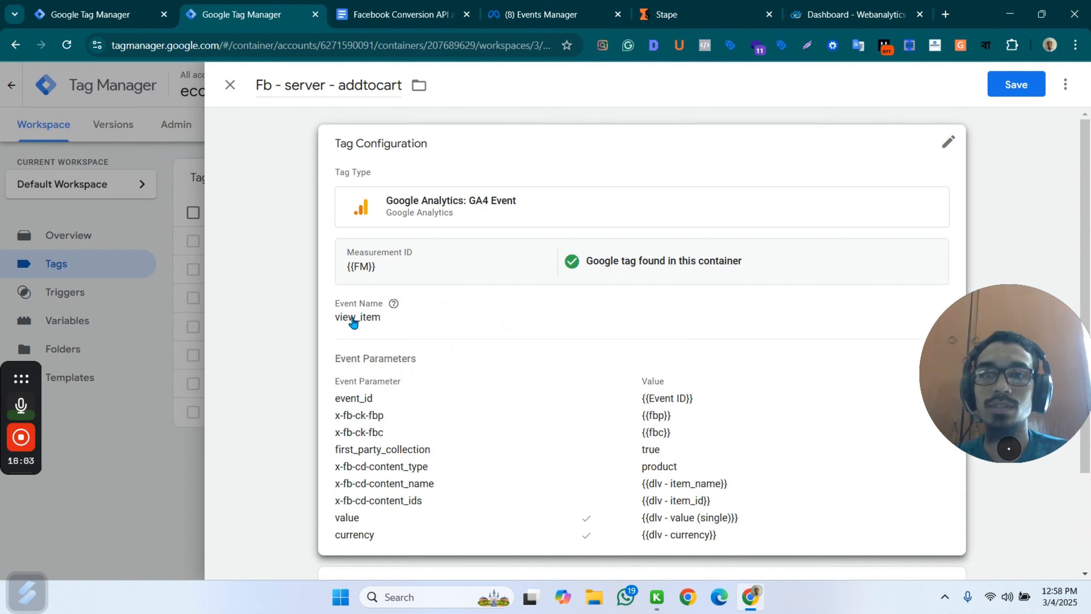
{"action": "left_click_drag", "start_coordinate": [389, 358], "coordinate": [334, 361]}
{"action": "key", "text": "ctrl+Tab"}
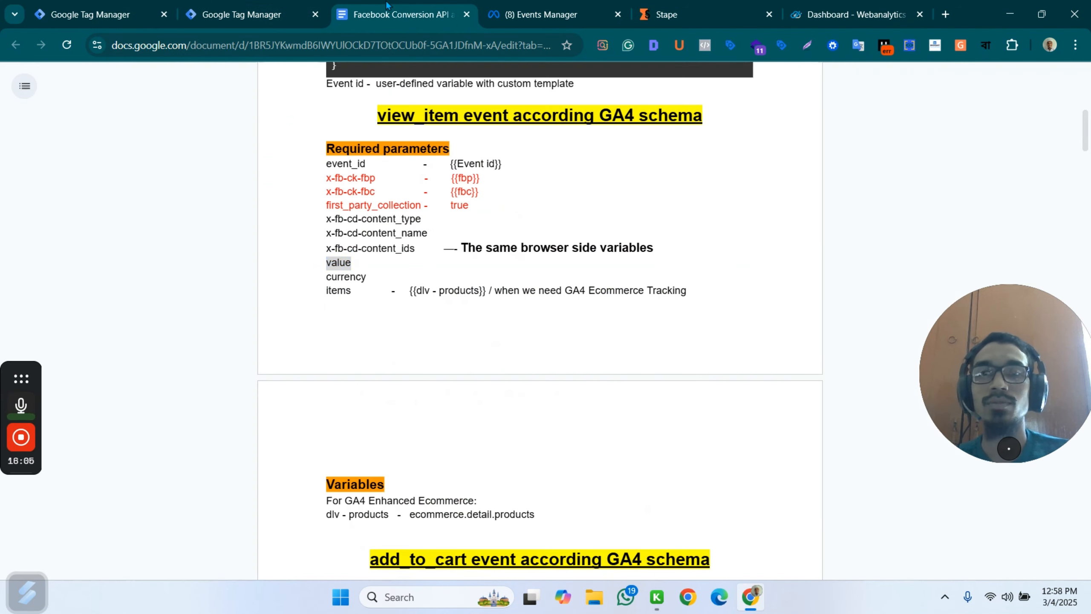
{"action": "scroll", "coordinate": [445, 429], "scroll_direction": "down", "scroll_amount": 3}
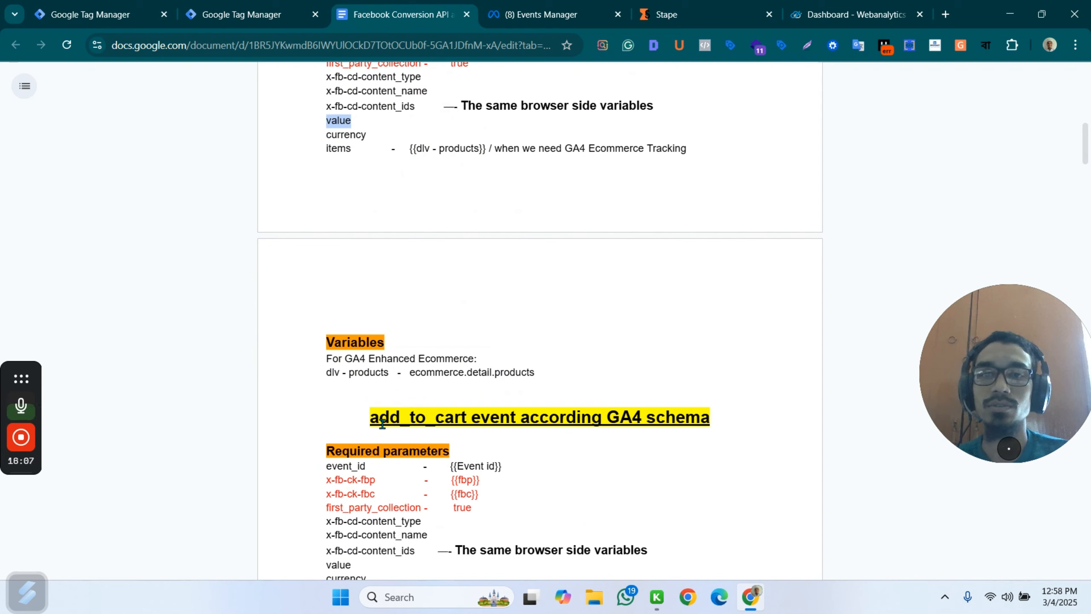
{"action": "left_click_drag", "start_coordinate": [368, 419], "coordinate": [466, 417]}
{"action": "key", "text": "ctrl+c"}
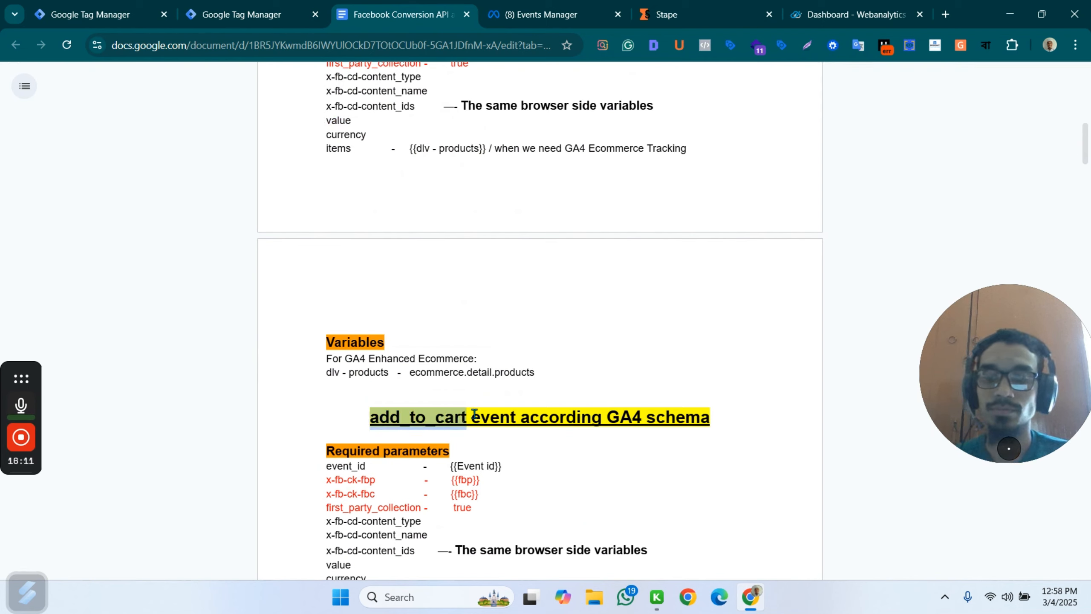
{"action": "left_click", "coordinate": [244, 10]}
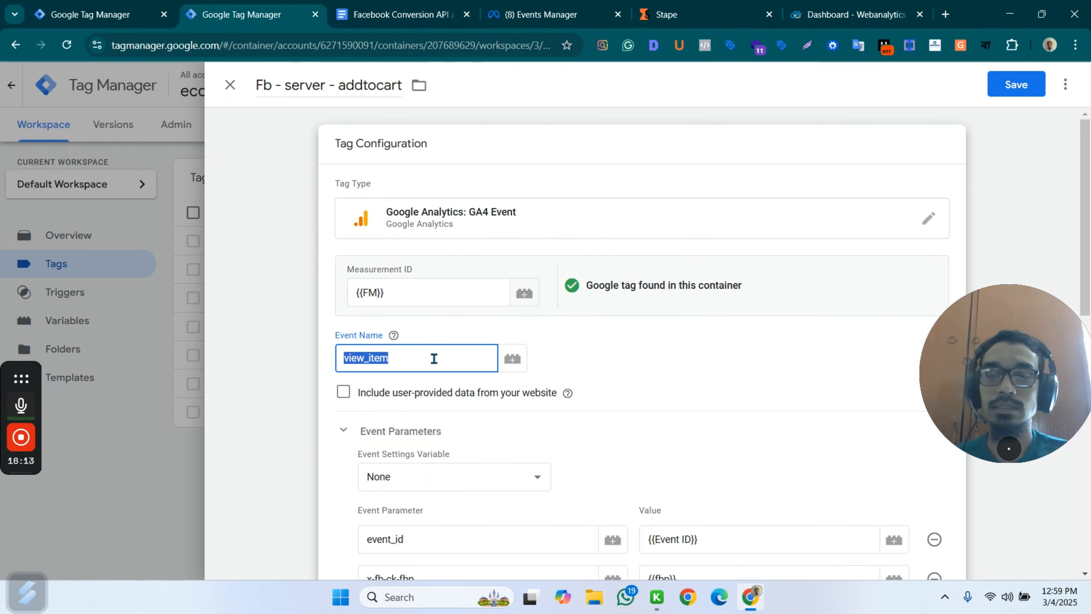
{"action": "key", "text": "ctrl+v"}
Compare the addtocart tag's event parameters with the required add_to_cart parameters in the Facebook Conversion API document.
{"action": "scroll", "coordinate": [530, 380], "scroll_direction": "down", "scroll_amount": 3}
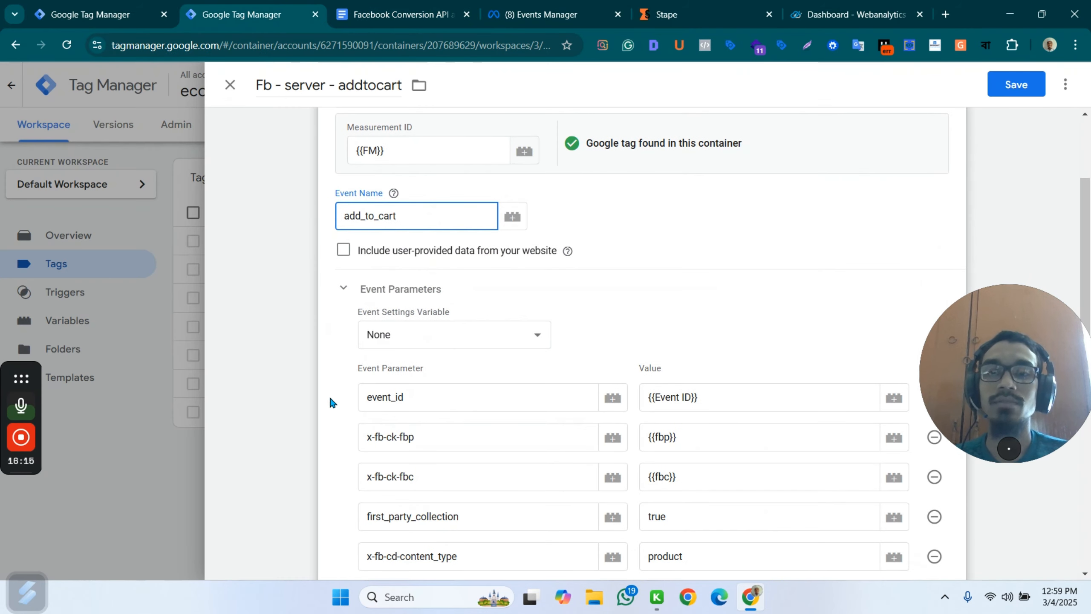
{"action": "scroll", "coordinate": [671, 412], "scroll_direction": "down", "scroll_amount": 7}
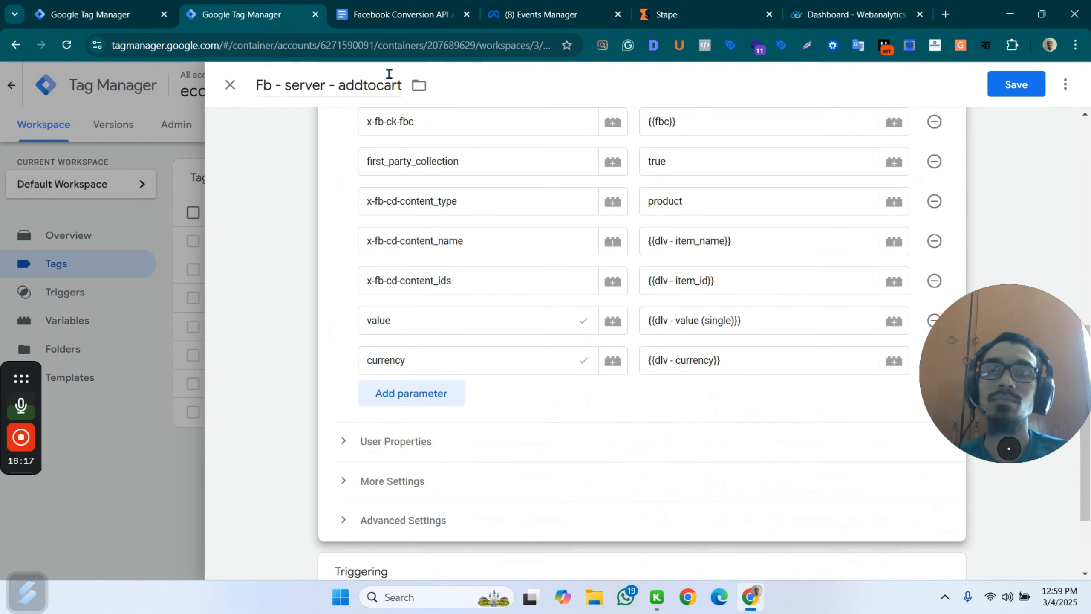
{"action": "left_click", "coordinate": [431, 10]}
{"action": "scroll", "coordinate": [529, 258], "scroll_direction": "down", "scroll_amount": 3}
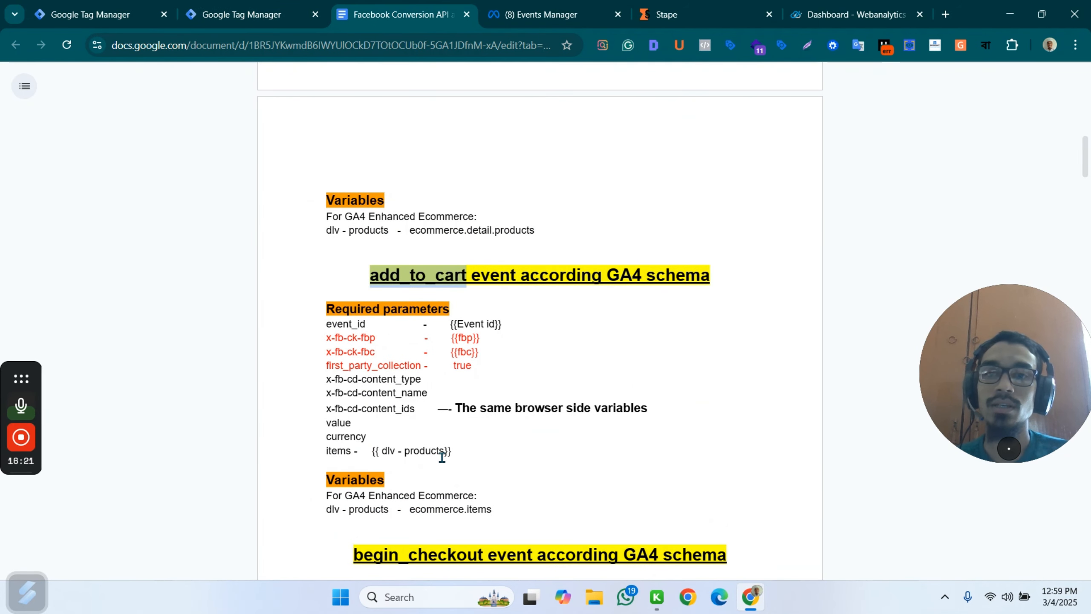
{"action": "scroll", "coordinate": [455, 451], "scroll_direction": "up", "scroll_amount": 3}
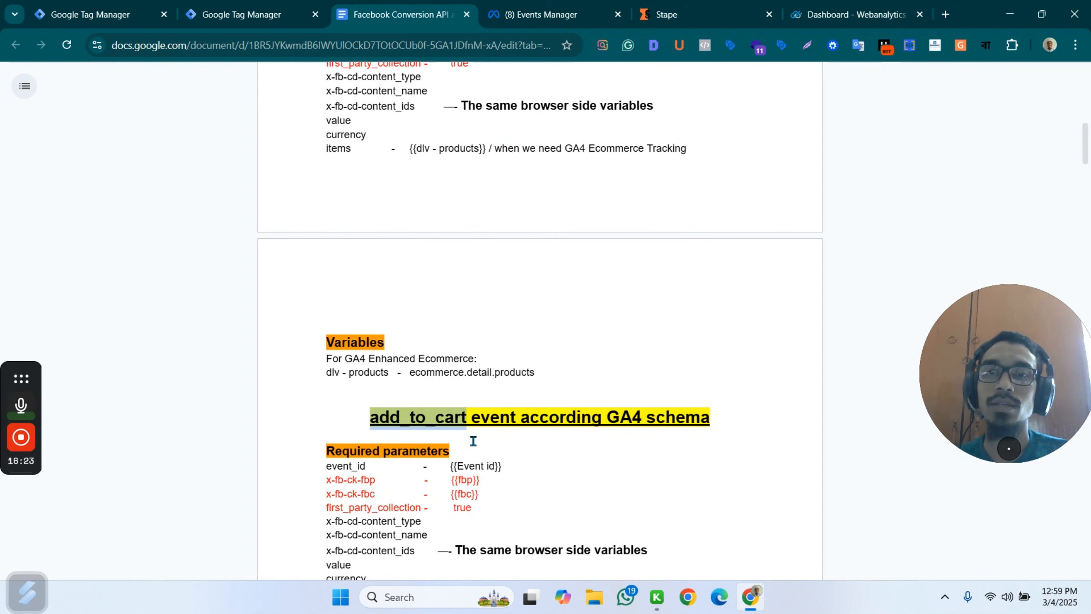
{"action": "scroll", "coordinate": [482, 432], "scroll_direction": "down", "scroll_amount": 3}
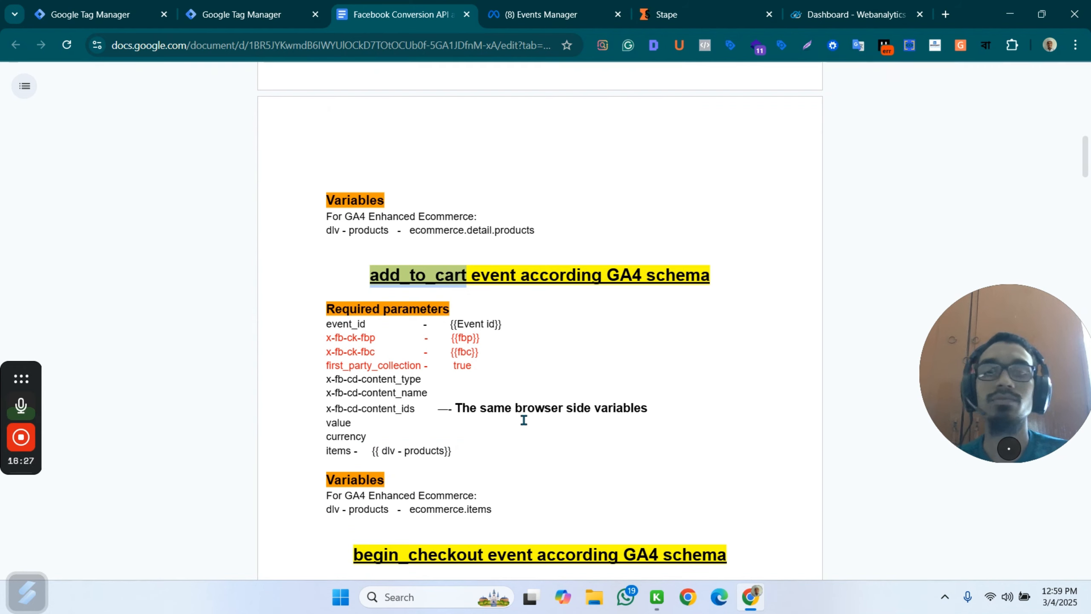
{"action": "scroll", "coordinate": [500, 424], "scroll_direction": "up", "scroll_amount": 3}
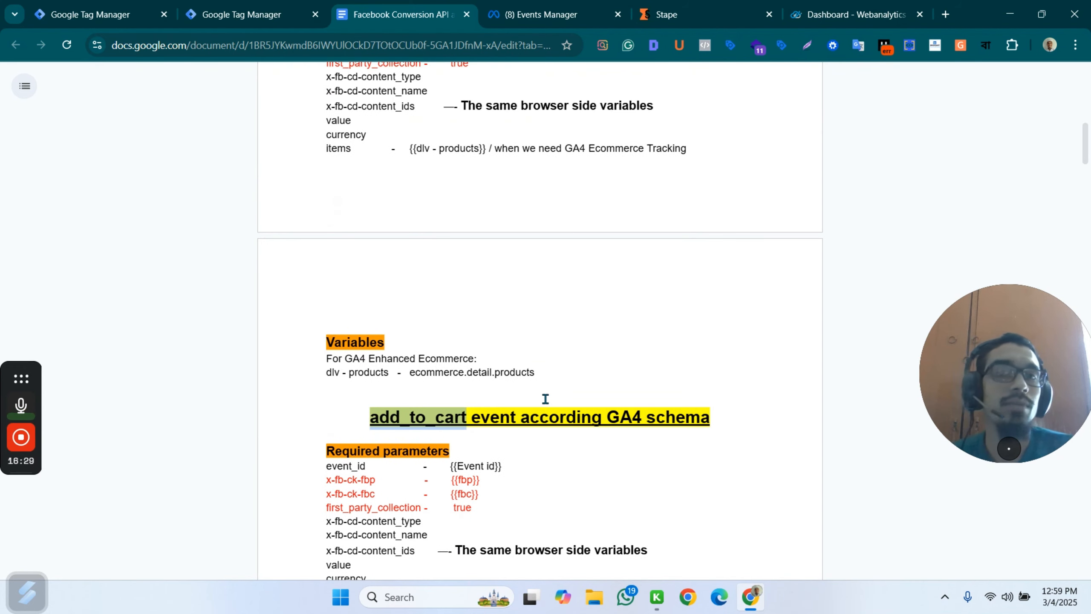
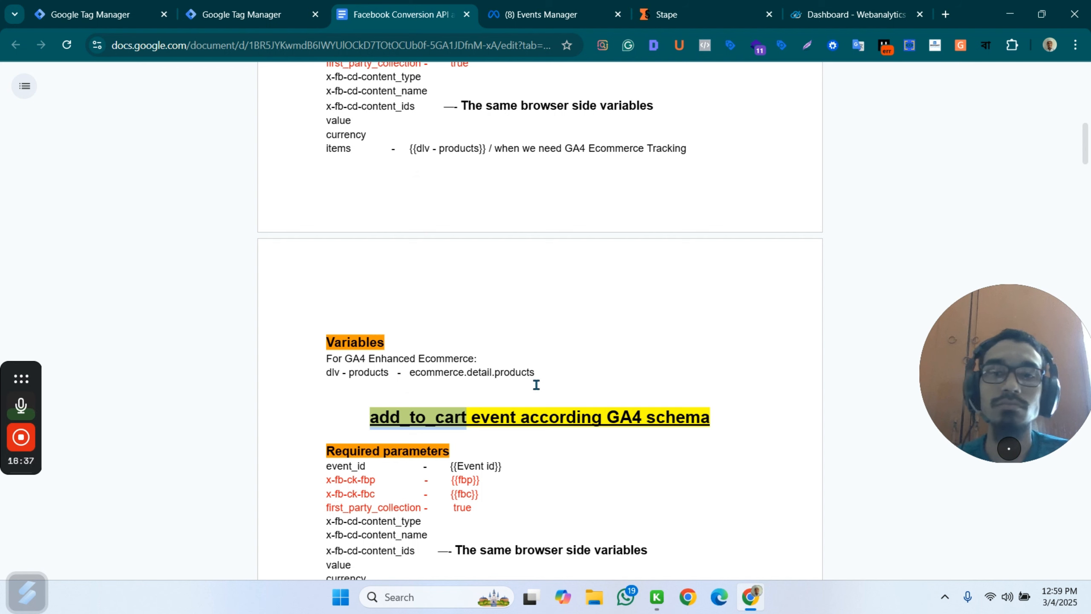
Review the required parameters and variables for the add_to_cart and begin_checkout events in the reference document.
{"action": "scroll", "coordinate": [533, 370], "scroll_direction": "down", "scroll_amount": 5}
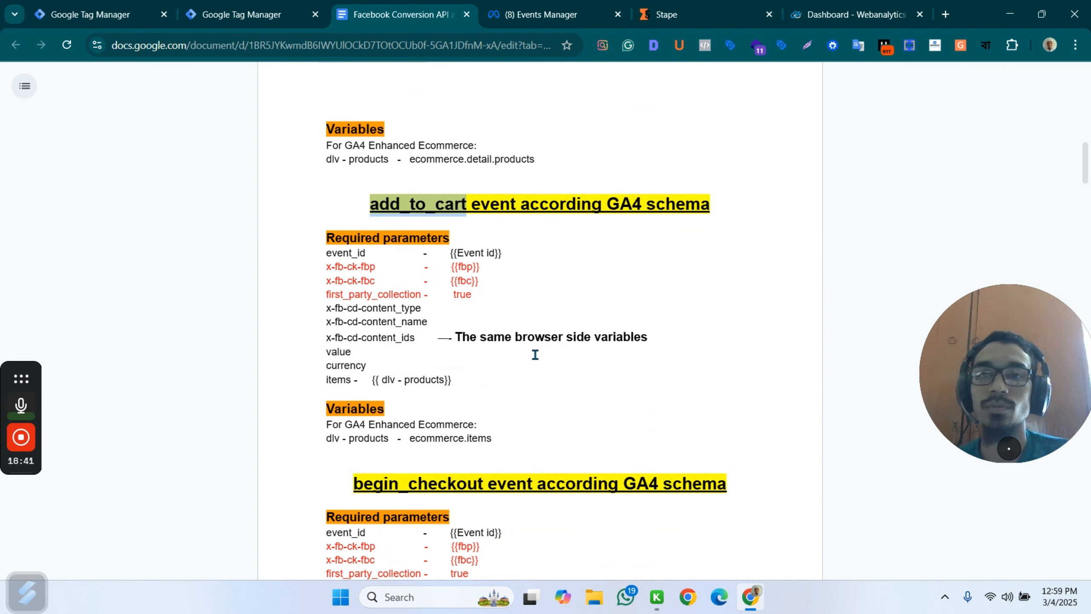
{"action": "scroll", "coordinate": [636, 236], "scroll_direction": "up", "scroll_amount": 7}
{"action": "scroll", "coordinate": [640, 236], "scroll_direction": "down", "scroll_amount": 8}
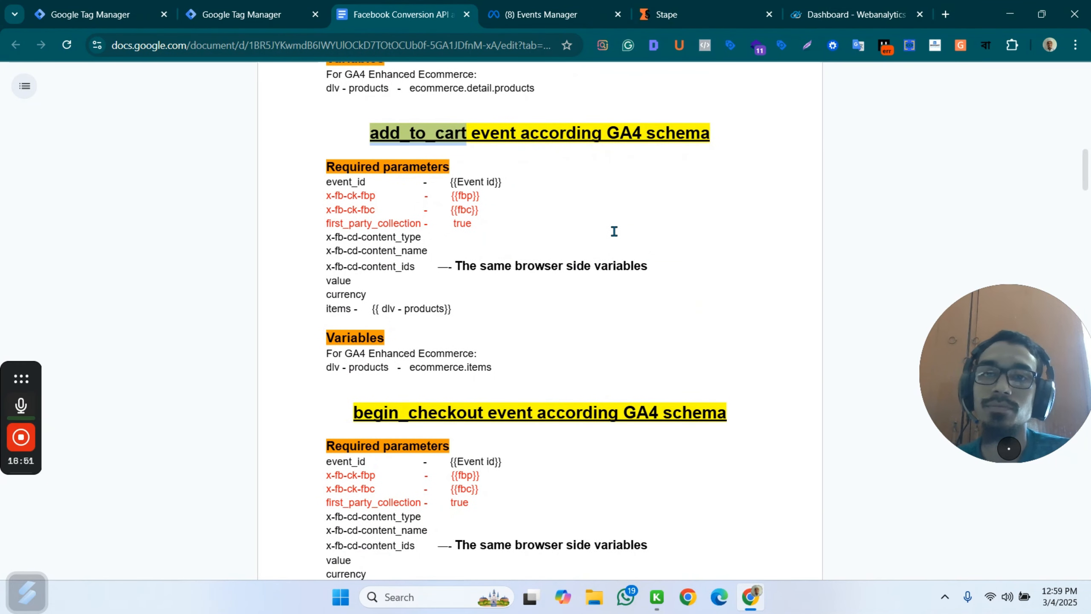
{"action": "scroll", "coordinate": [614, 231], "scroll_direction": "down", "scroll_amount": 3}
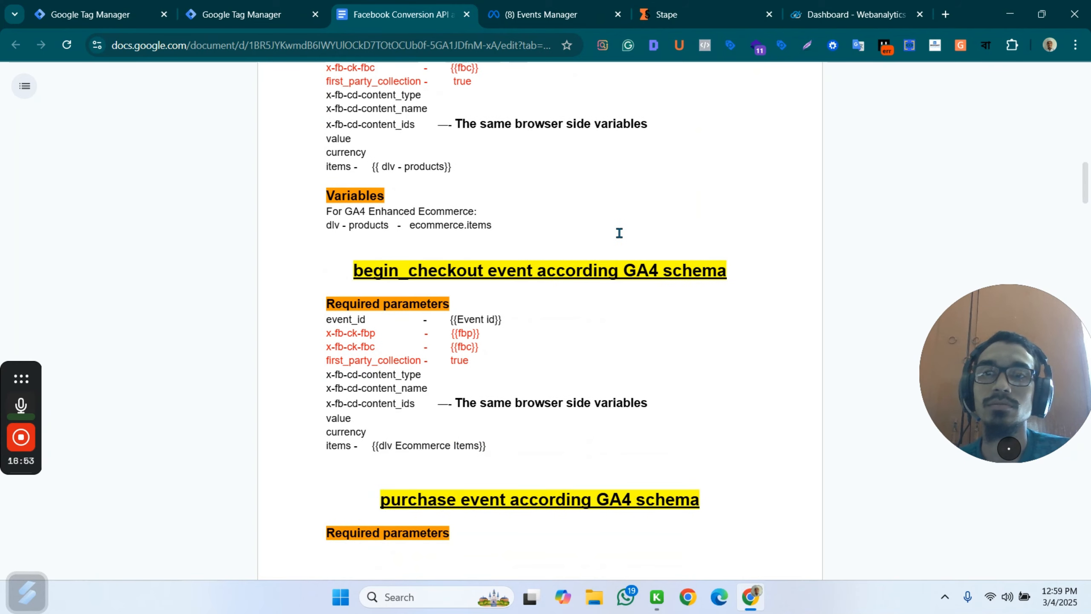
{"action": "scroll", "coordinate": [619, 232], "scroll_direction": "up", "scroll_amount": 1}
{"action": "scroll", "coordinate": [622, 233], "scroll_direction": "down", "scroll_amount": 3}
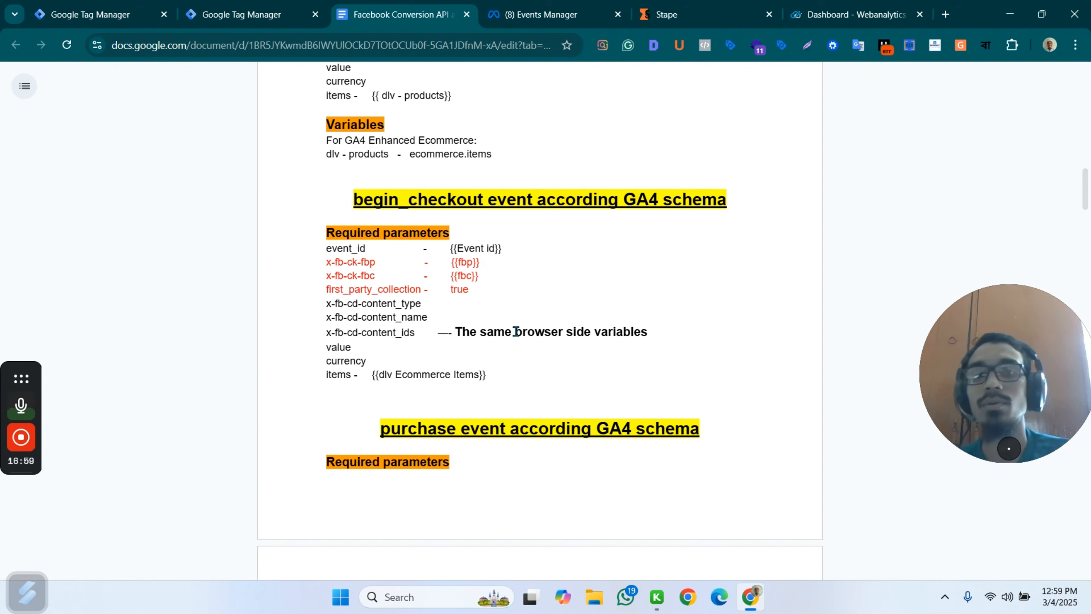
In Google Tag Manager, replace the addtocart server tag's firing trigger with custom - add_to_cart and save the tag.
{"action": "key", "text": "ctrl+shift+Tab"}
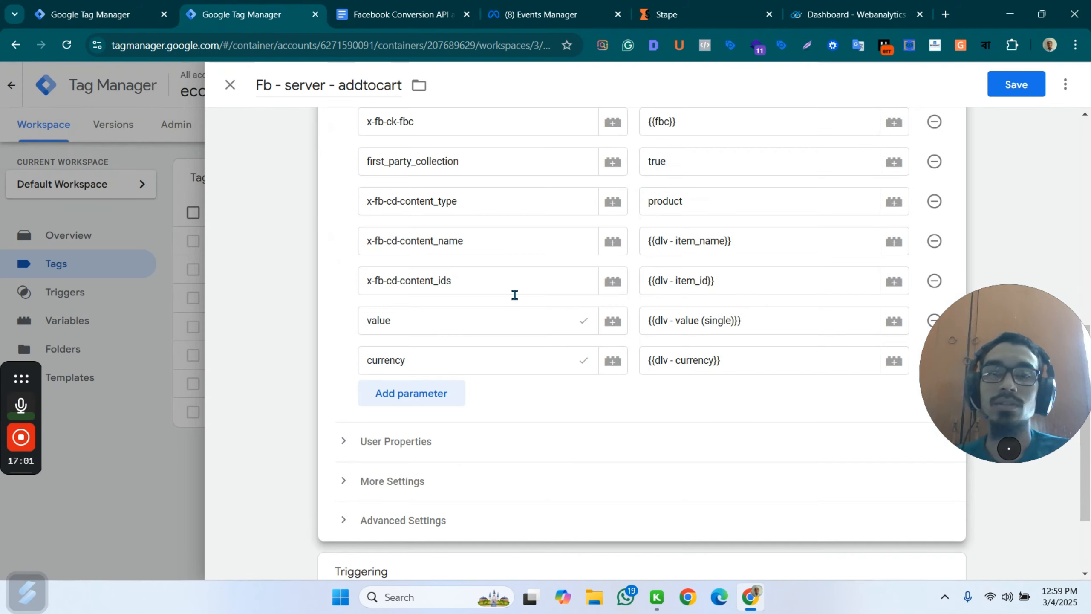
{"action": "scroll", "coordinate": [627, 265], "scroll_direction": "up", "scroll_amount": 5}
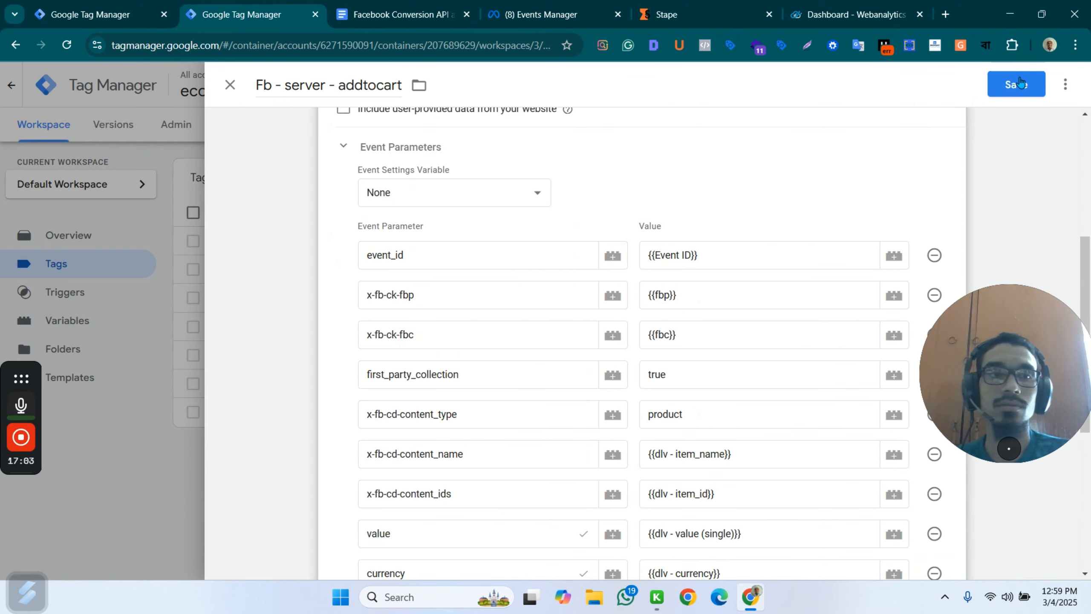
{"action": "scroll", "coordinate": [554, 307], "scroll_direction": "down", "scroll_amount": 8}
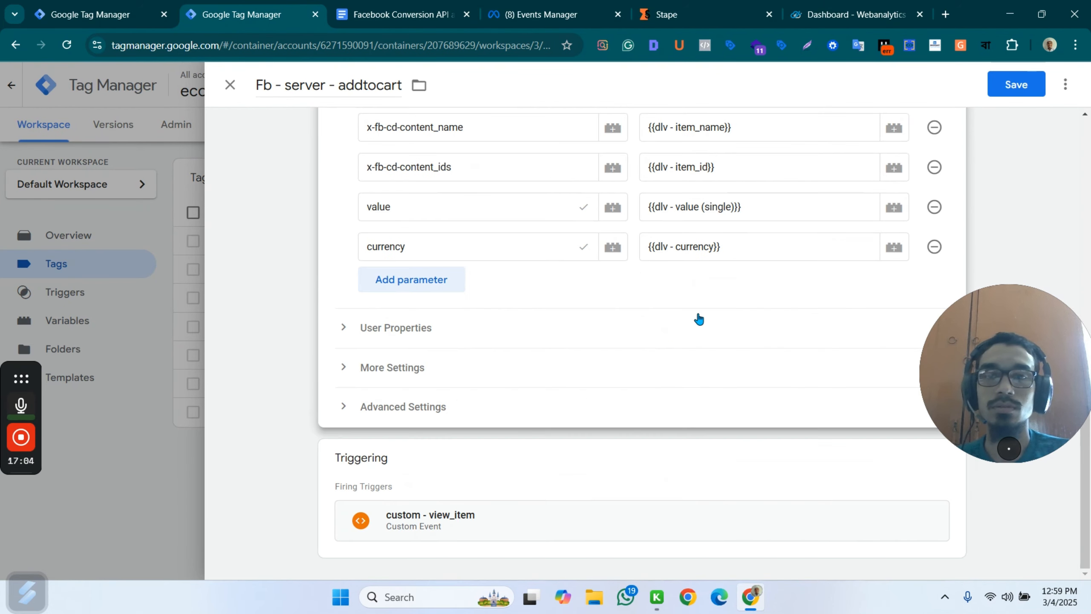
{"action": "left_click", "coordinate": [711, 495]}
{"action": "left_click", "coordinate": [929, 491]}
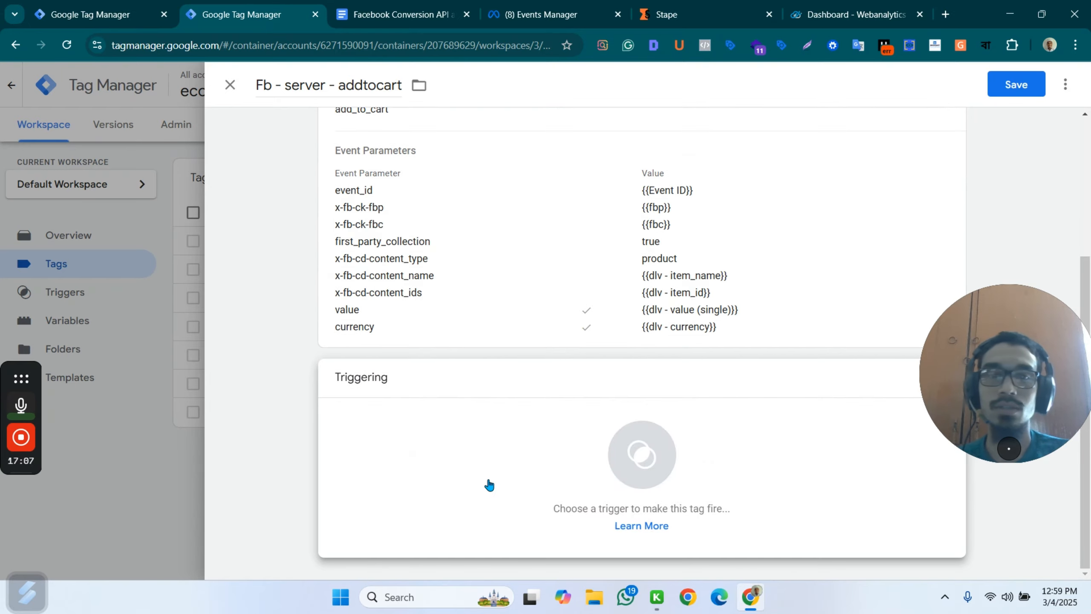
{"action": "left_click", "coordinate": [490, 482]}
{"action": "left_click", "coordinate": [323, 207]}
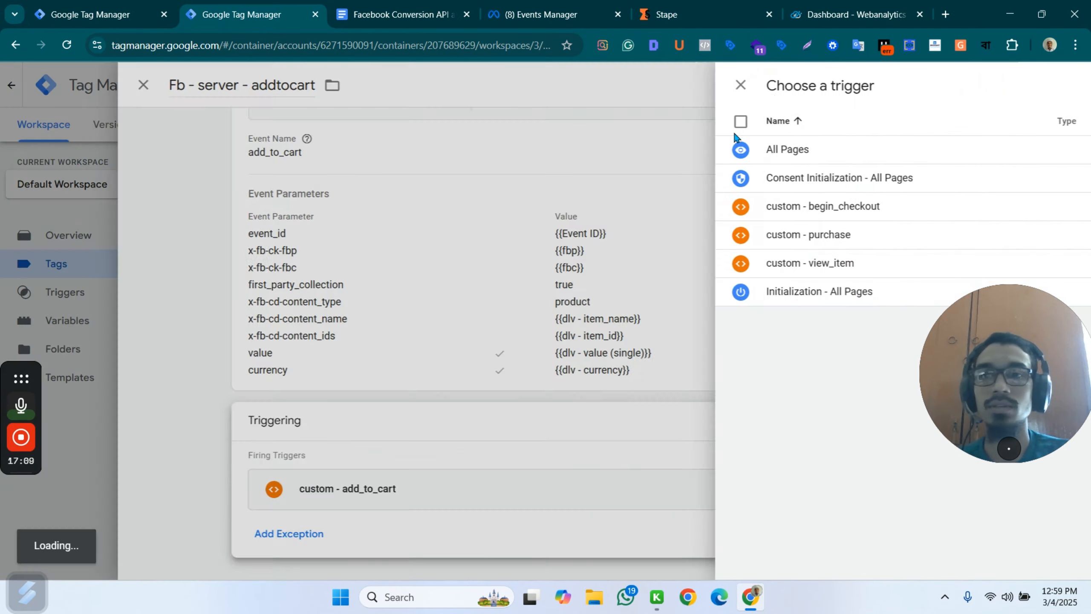
{"action": "left_click", "coordinate": [1016, 84]}
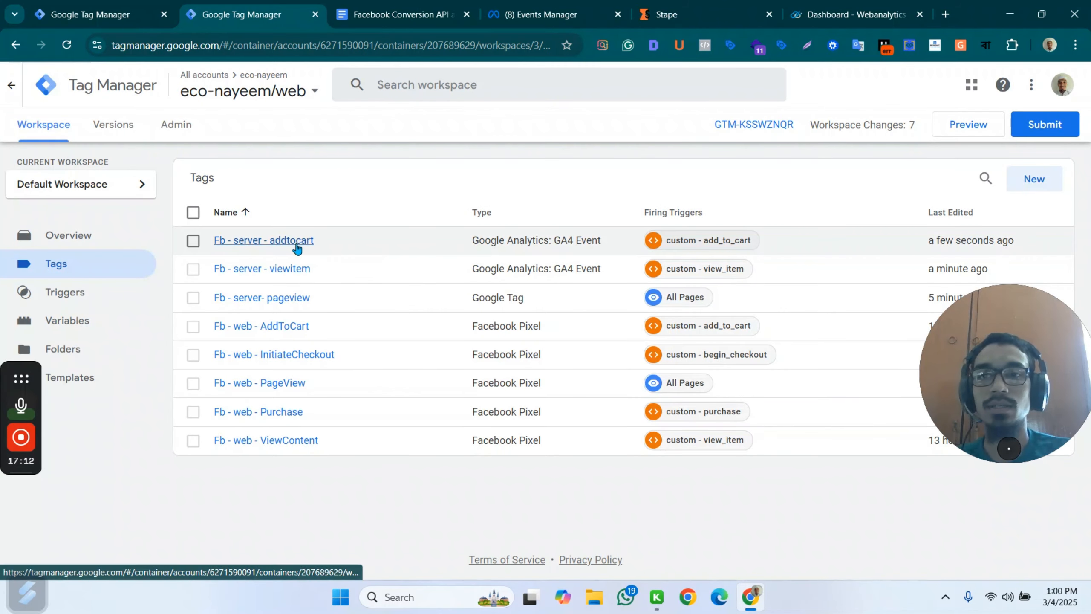
Duplicate the Fb - server - addtocart tag and name the copy "Fb - server - begincheckout".
{"action": "left_click", "coordinate": [296, 245]}
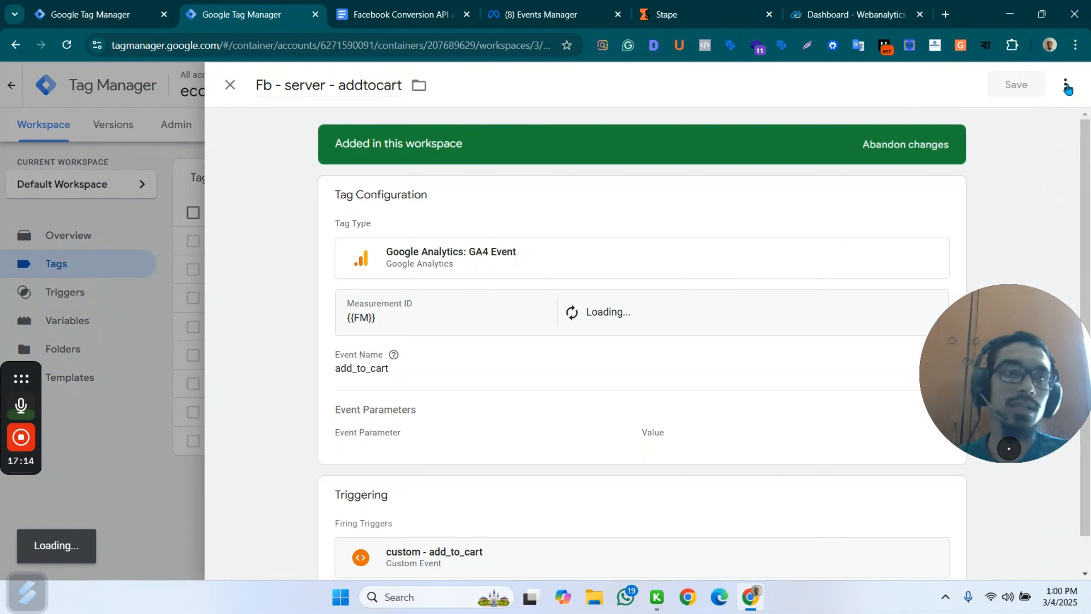
{"action": "left_click", "coordinate": [1066, 84]}
{"action": "left_click", "coordinate": [1015, 116]}
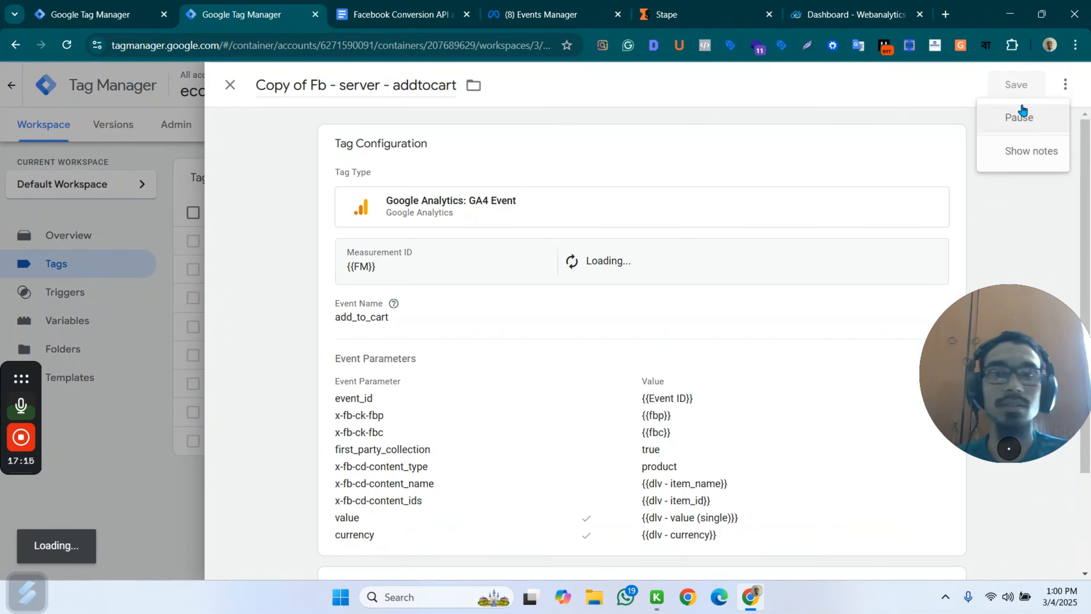
{"action": "left_click_drag", "start_coordinate": [310, 89], "coordinate": [227, 93]}
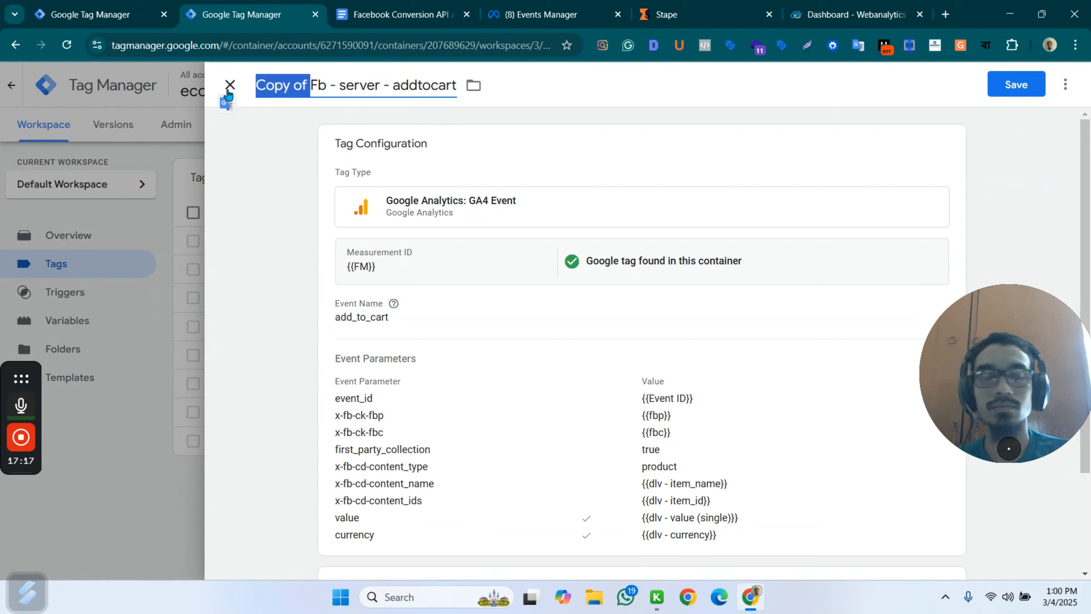
{"action": "key", "text": "BackSpace"}
{"action": "double_click", "coordinate": [364, 84]}
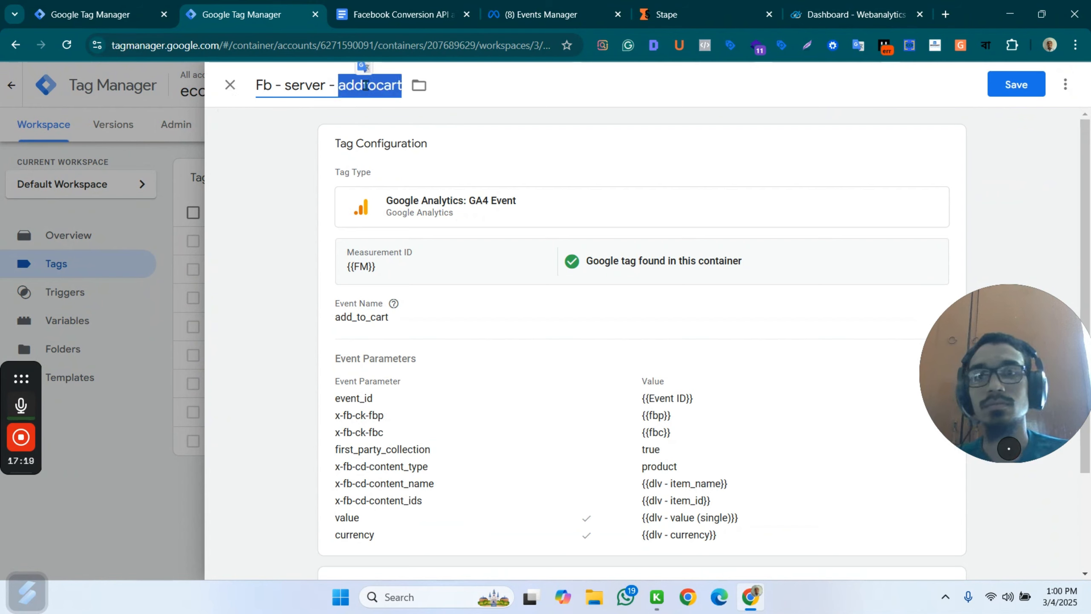
{"action": "type", "text": "b"}
{"action": "type", "text": "e"}
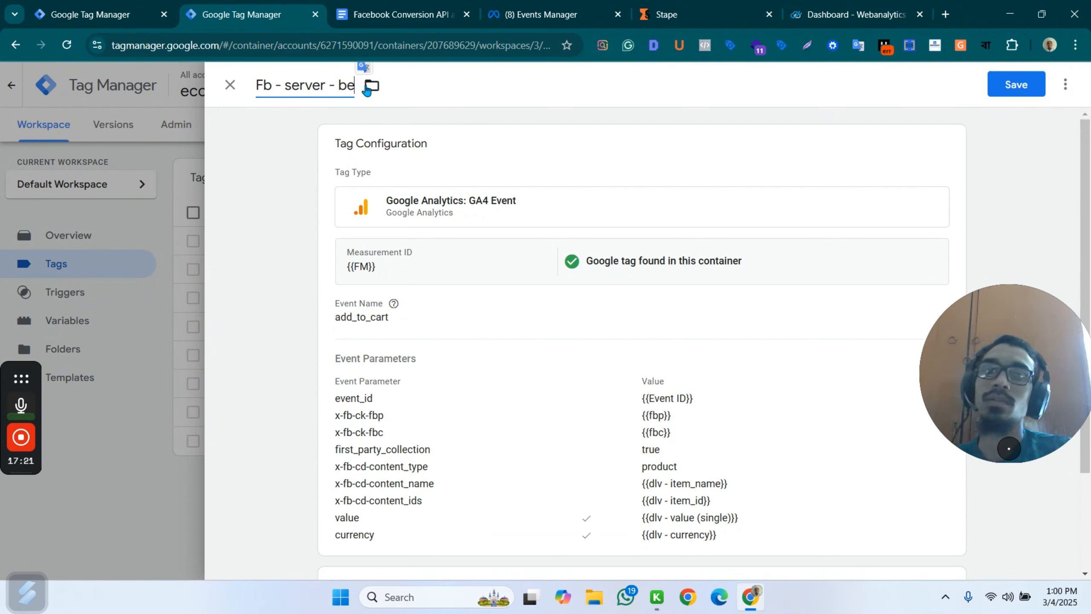
{"action": "type", "text": "gin"}
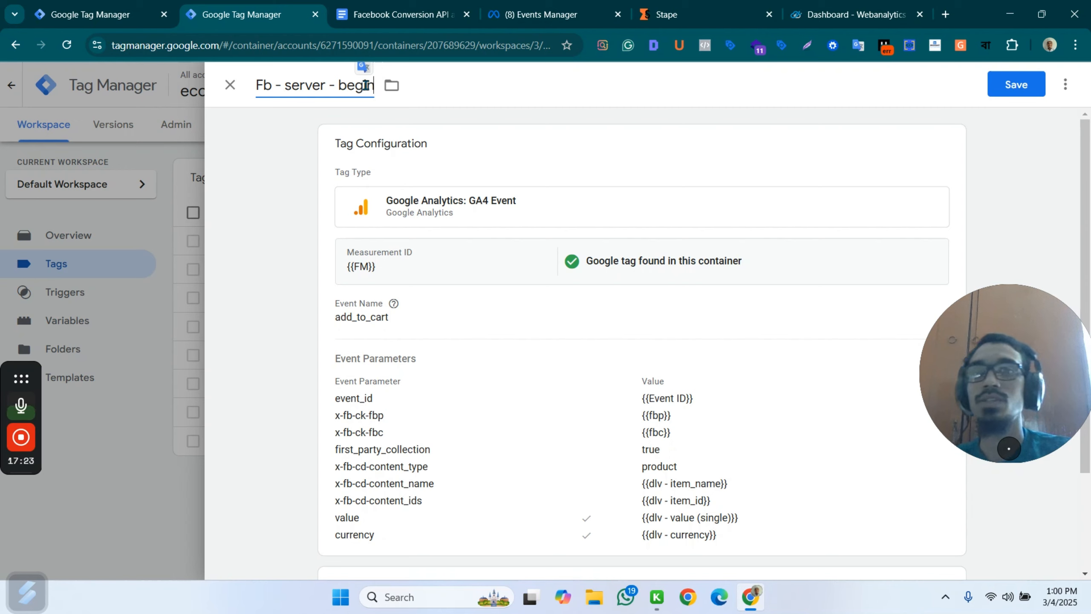
{"action": "type", "text": "checkout"}
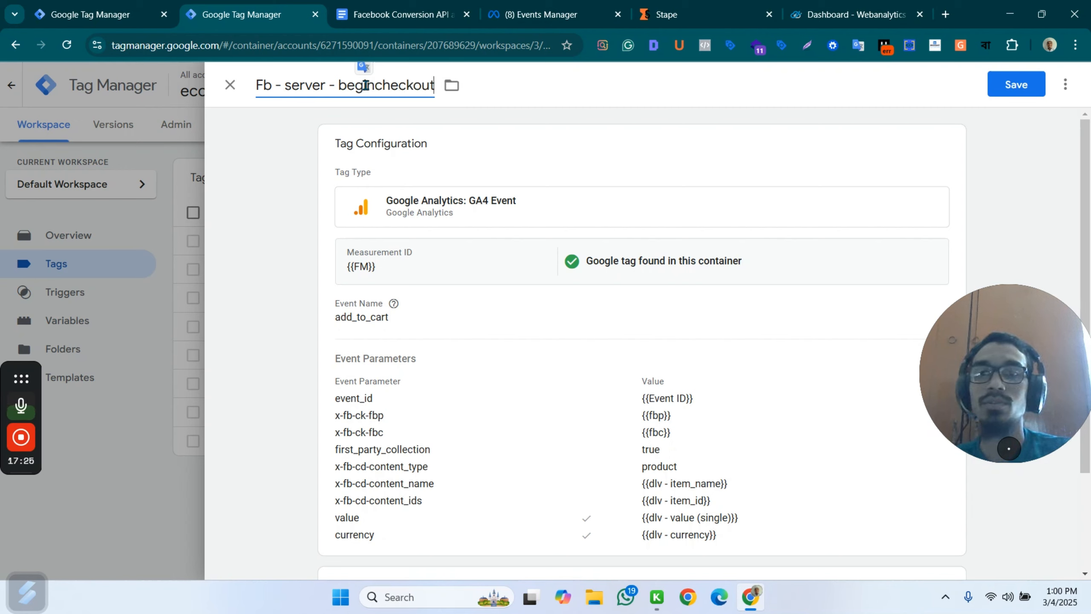
Set the copied tag's event name to begin_checkout, taken from the heading in the reference document.
{"action": "left_click", "coordinate": [423, 316]}
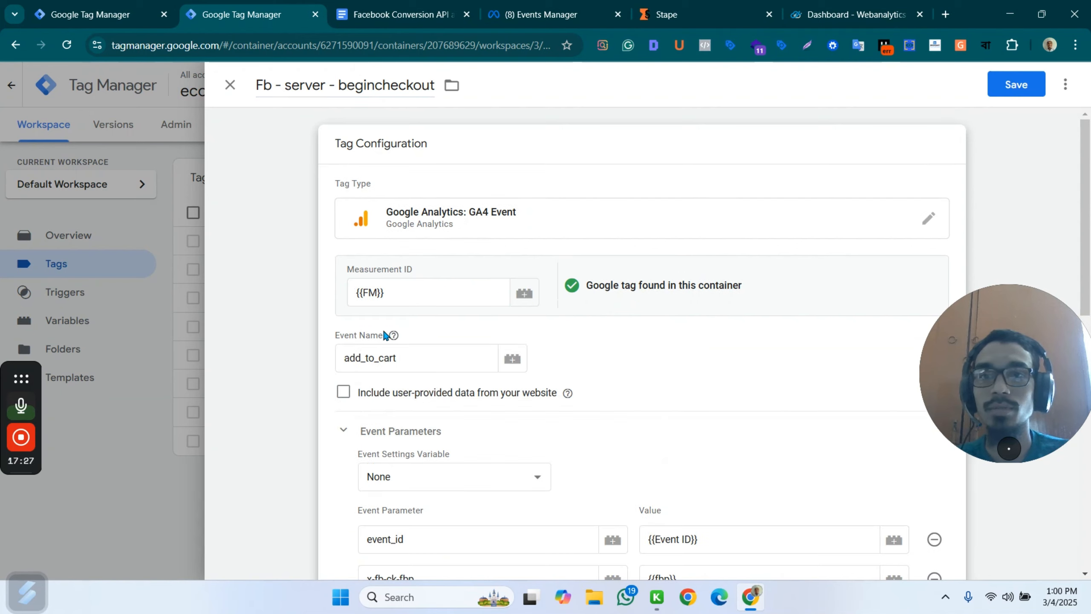
{"action": "left_click_drag", "start_coordinate": [410, 359], "coordinate": [299, 361]}
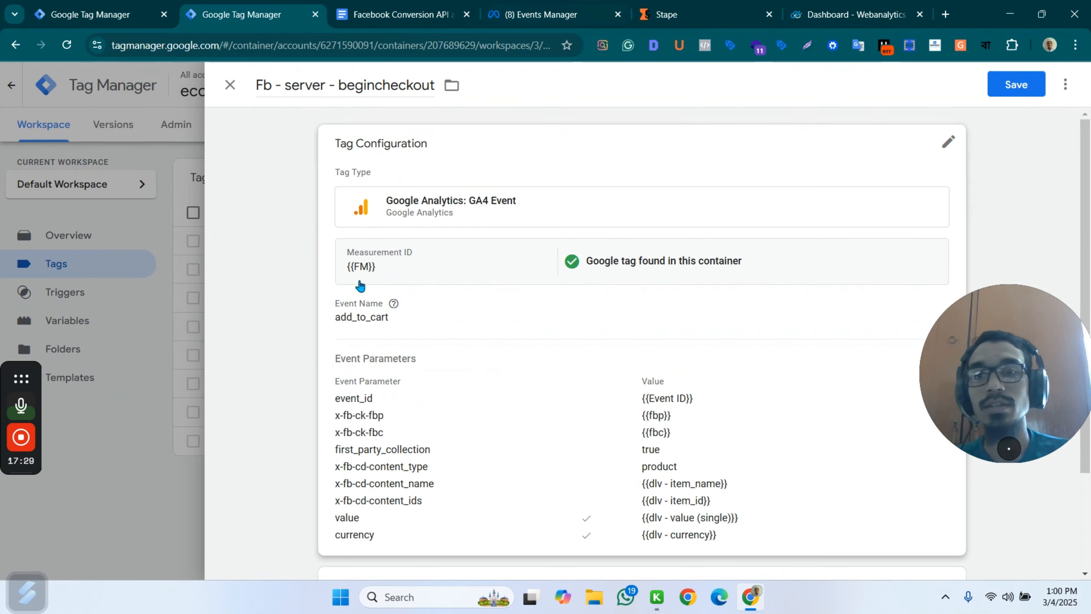
{"action": "left_click", "coordinate": [361, 323]}
{"action": "left_click", "coordinate": [385, 13]}
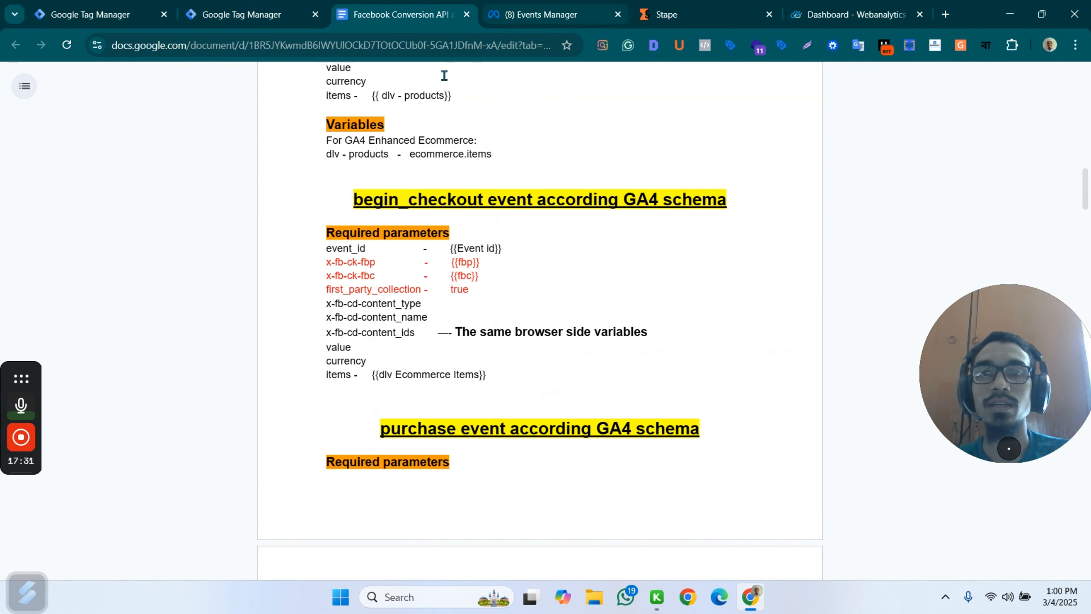
{"action": "left_click_drag", "start_coordinate": [356, 200], "coordinate": [482, 201]}
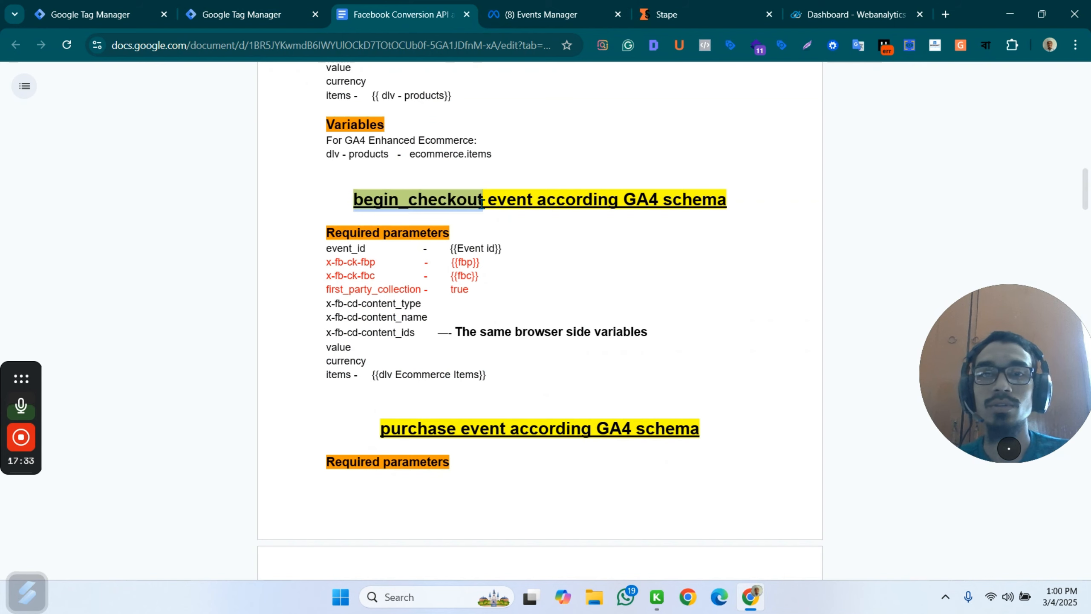
{"action": "left_click", "coordinate": [254, 14]}
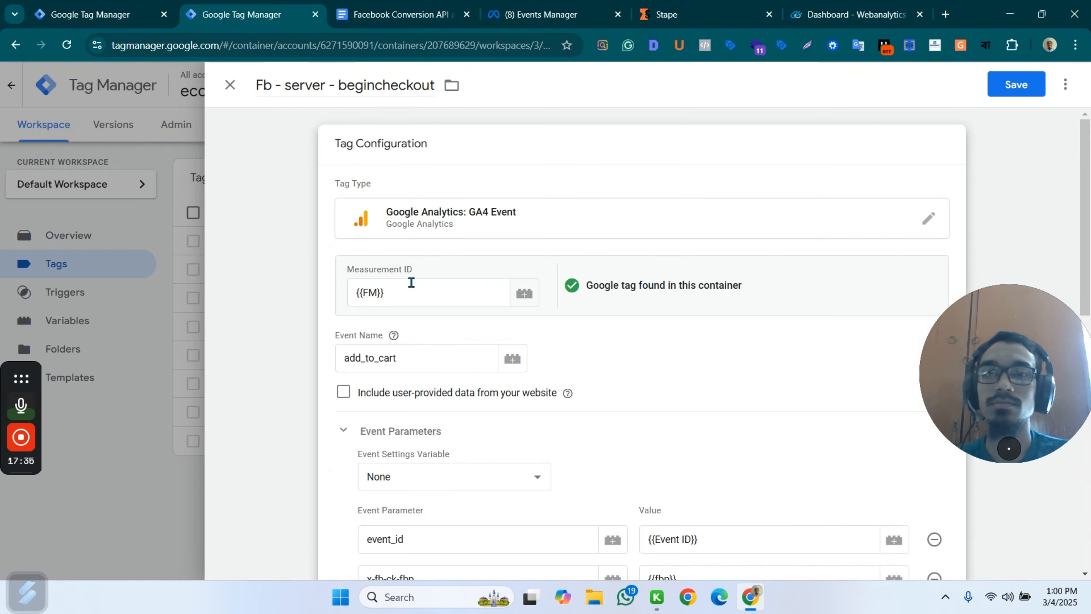
{"action": "double_click", "coordinate": [392, 357]}
{"action": "key", "text": "ctrl+v"}
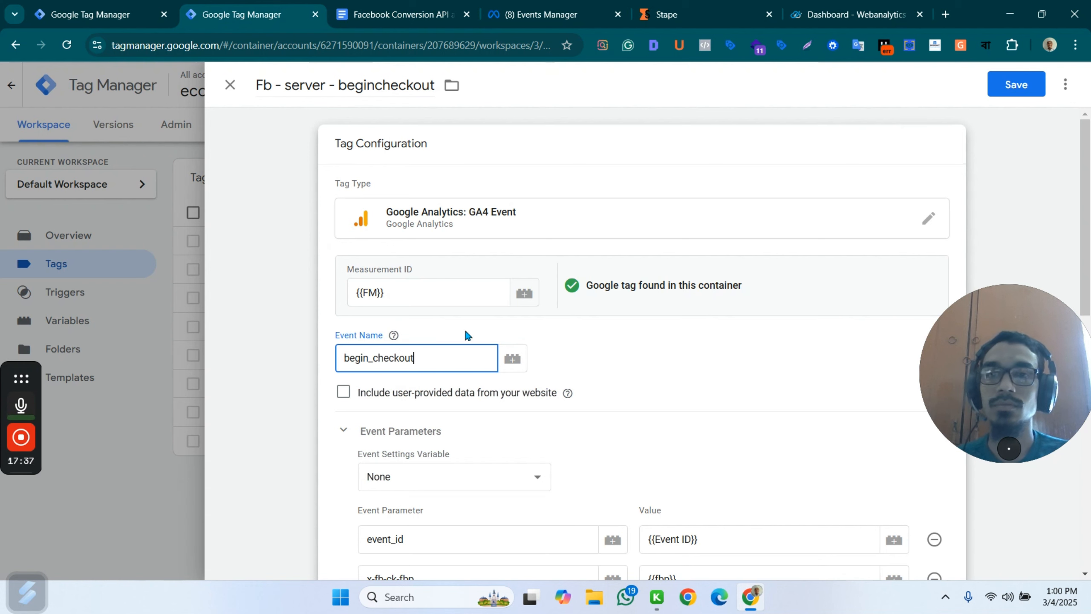
Remove the x-fb-cd-content_name parameter from the begincheckout tag, and close the tag discarding its unsaved changes.
{"action": "scroll", "coordinate": [490, 401], "scroll_direction": "down", "scroll_amount": 5}
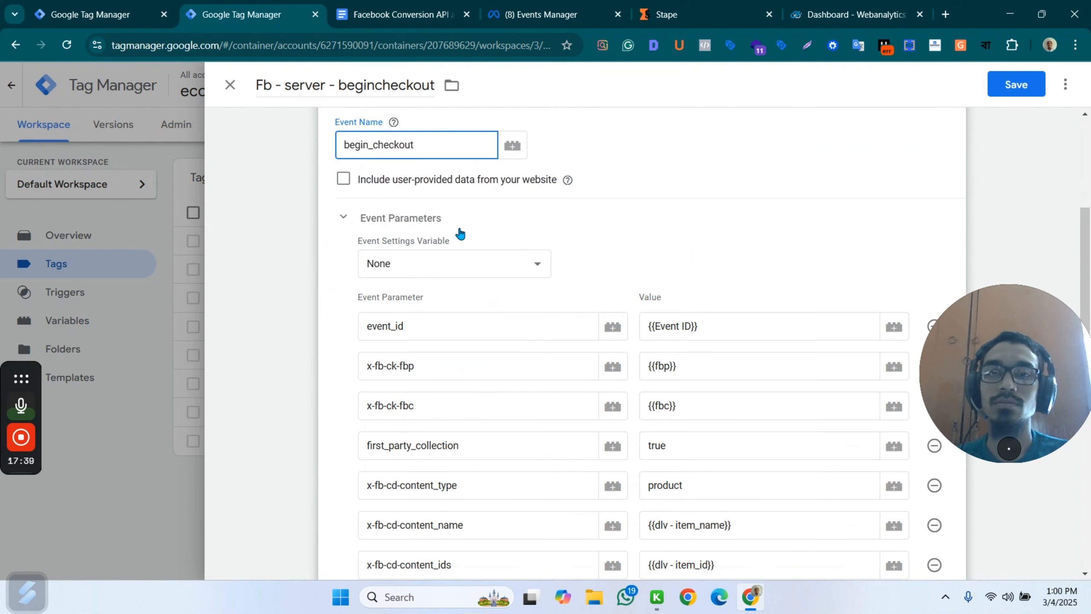
{"action": "scroll", "coordinate": [602, 279], "scroll_direction": "down", "scroll_amount": 8}
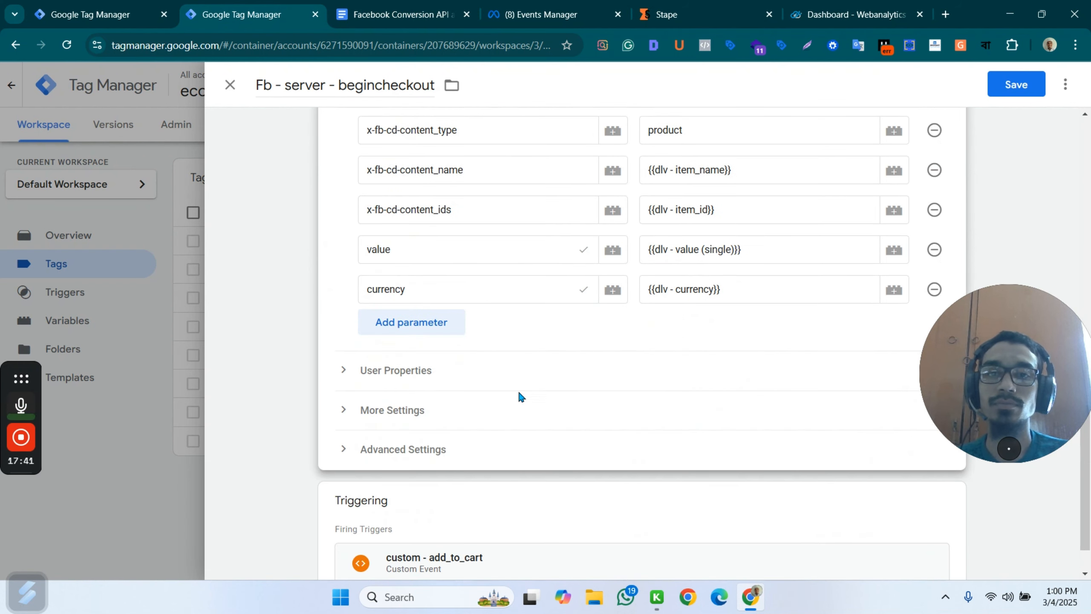
{"action": "scroll", "coordinate": [592, 361], "scroll_direction": "down", "scroll_amount": 1}
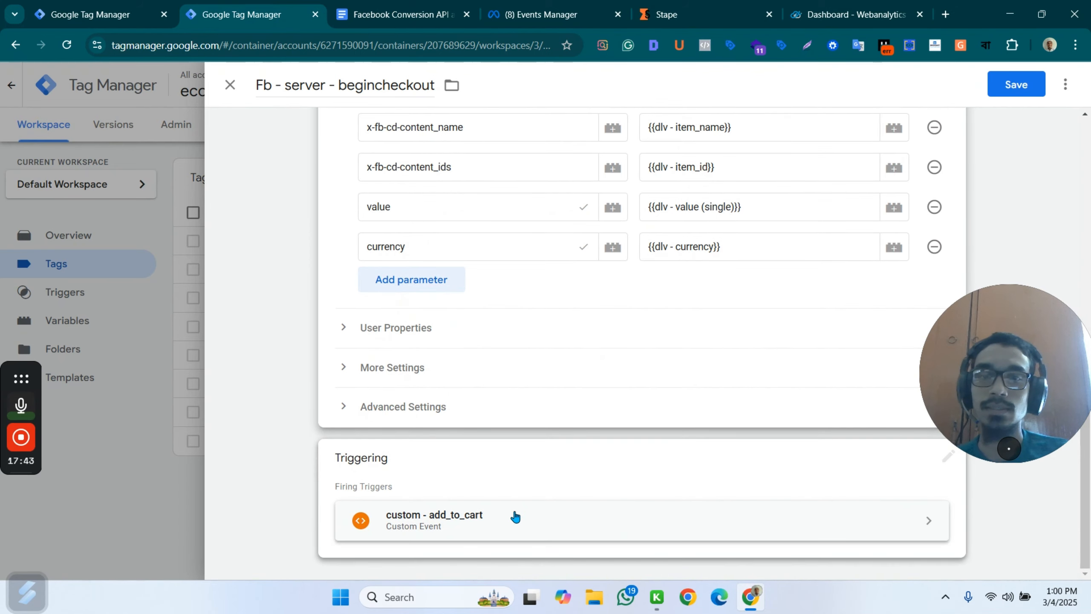
{"action": "scroll", "coordinate": [636, 387], "scroll_direction": "up", "scroll_amount": 3}
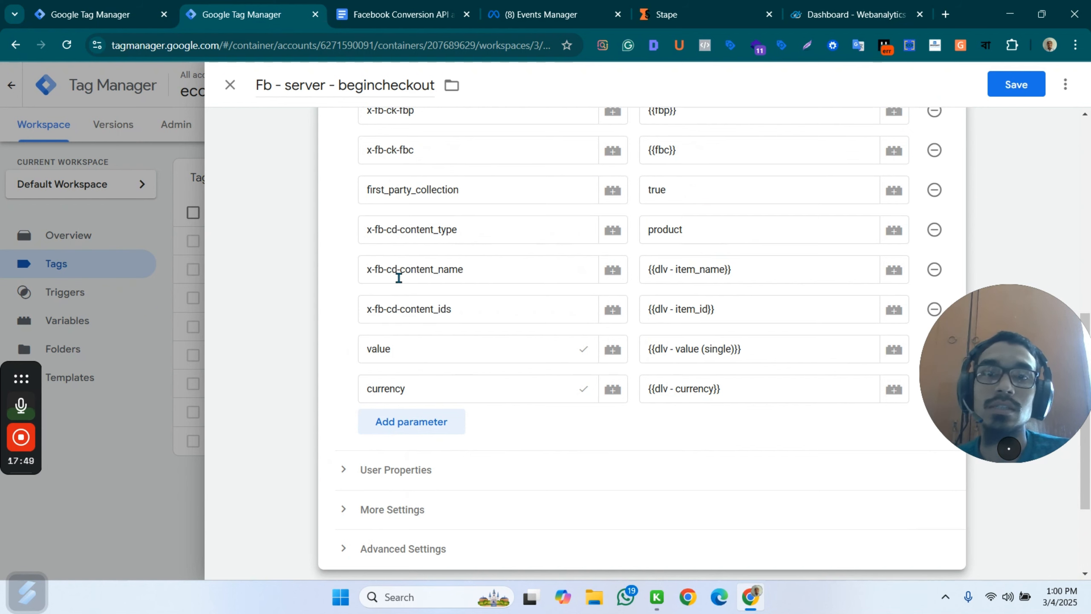
{"action": "scroll", "coordinate": [612, 237], "scroll_direction": "up", "scroll_amount": 2}
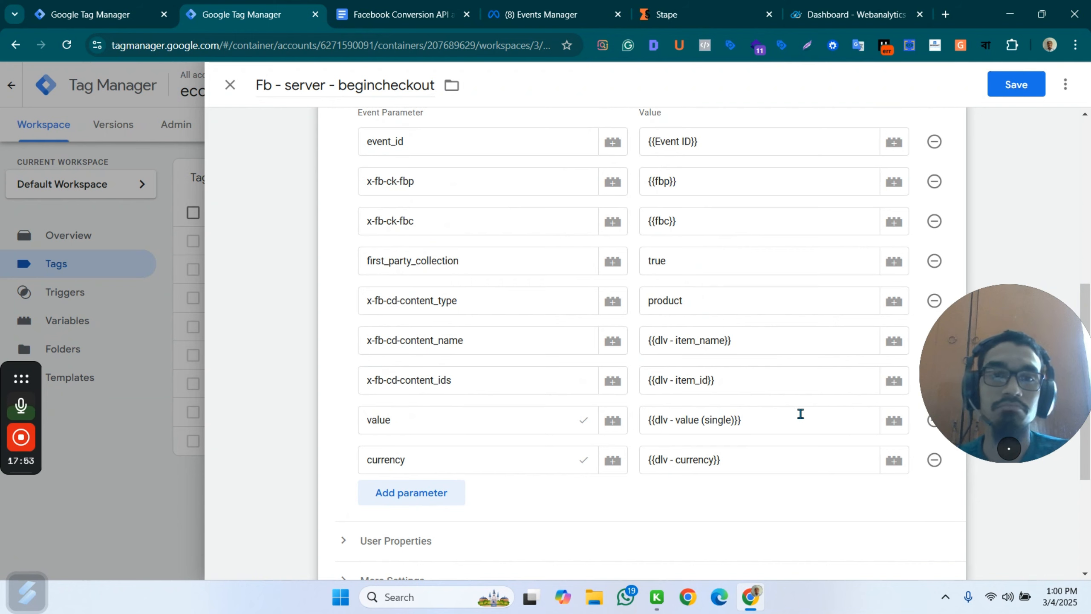
{"action": "left_click", "coordinate": [810, 341]}
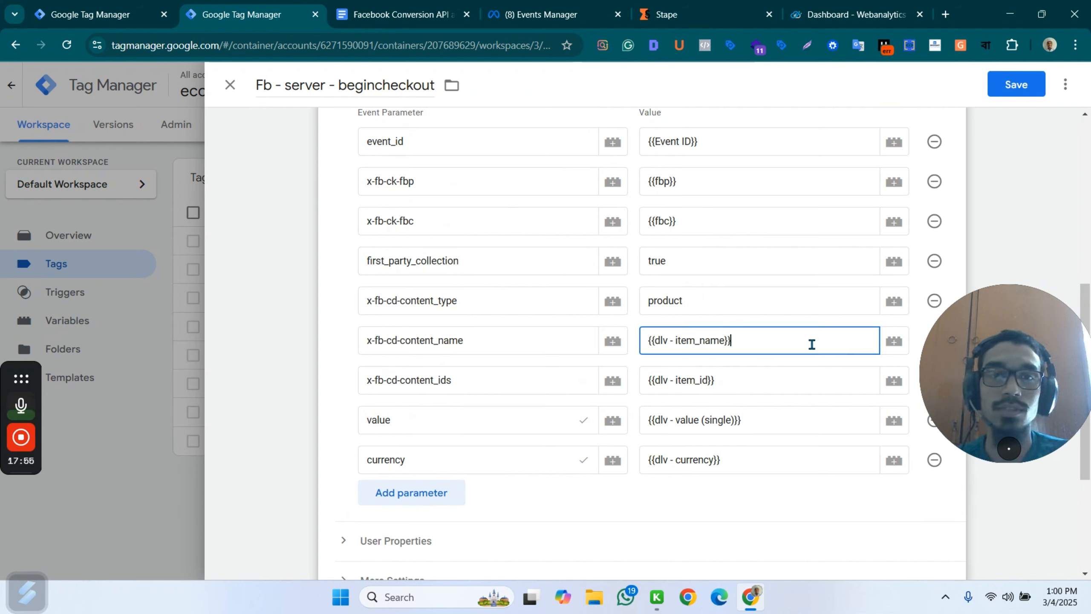
{"action": "scroll", "coordinate": [910, 249], "scroll_direction": "down", "scroll_amount": 2}
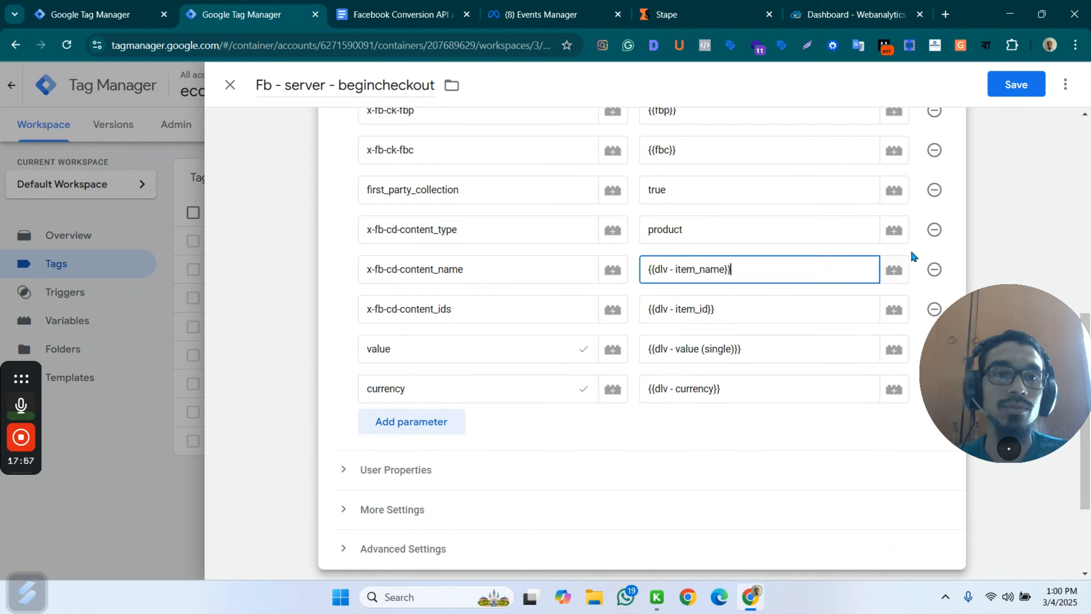
{"action": "left_click", "coordinate": [934, 269]}
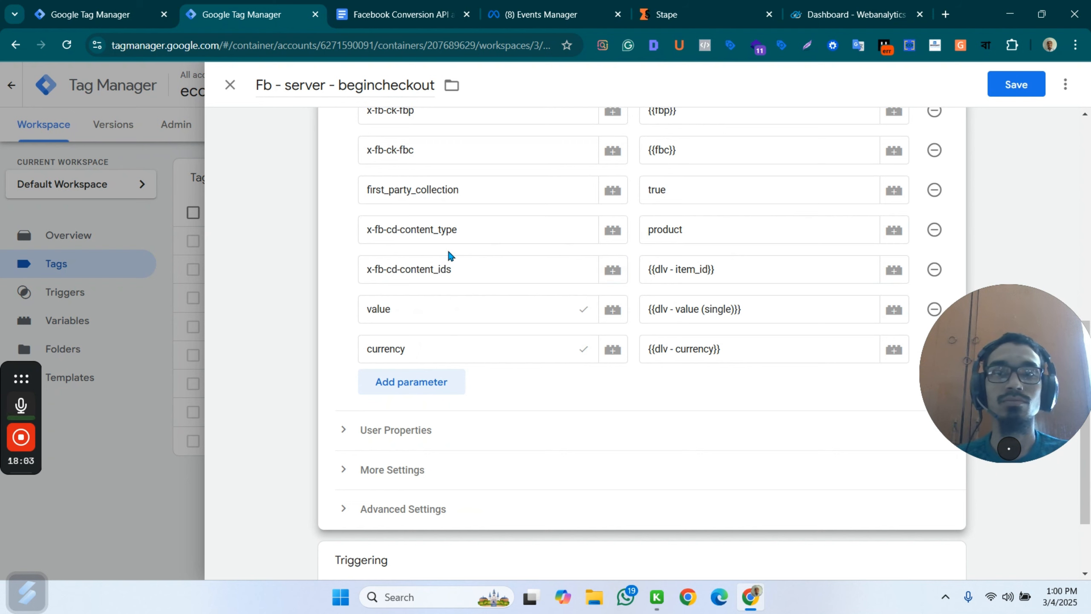
{"action": "left_click", "coordinate": [230, 85]}
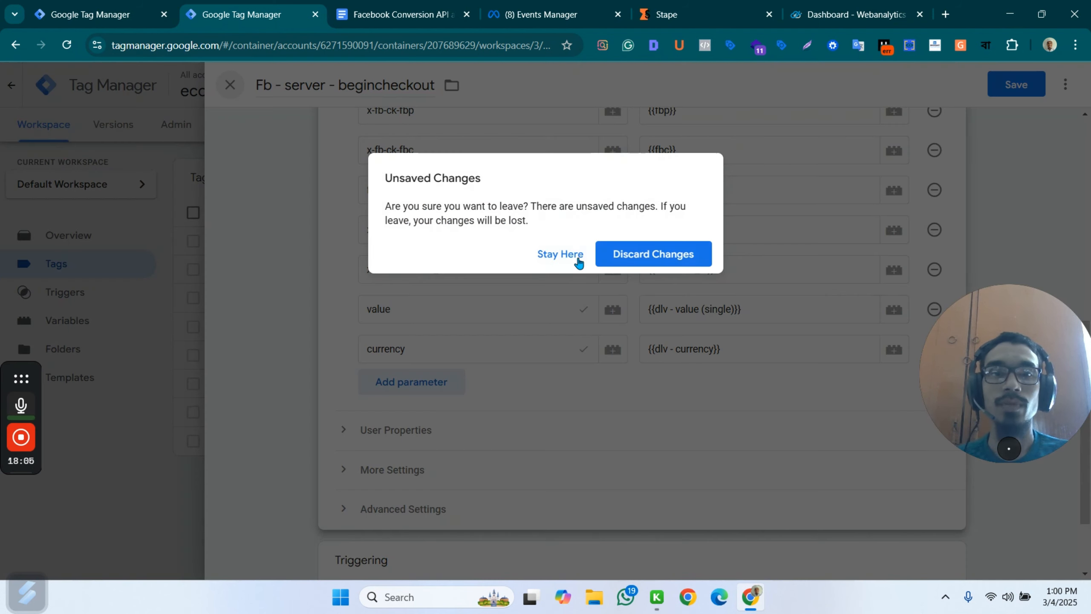
{"action": "left_click", "coordinate": [632, 255]}
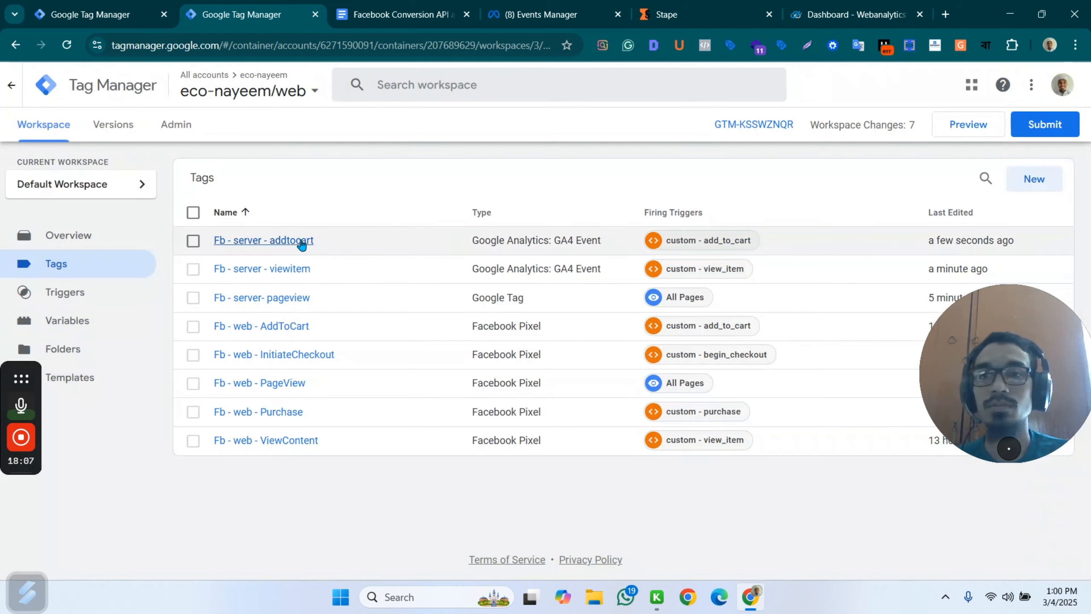
Duplicate the Fb - server - addtocart tag again and name the copy "Fb - server - begincheckout".
{"action": "left_click", "coordinate": [301, 242]}
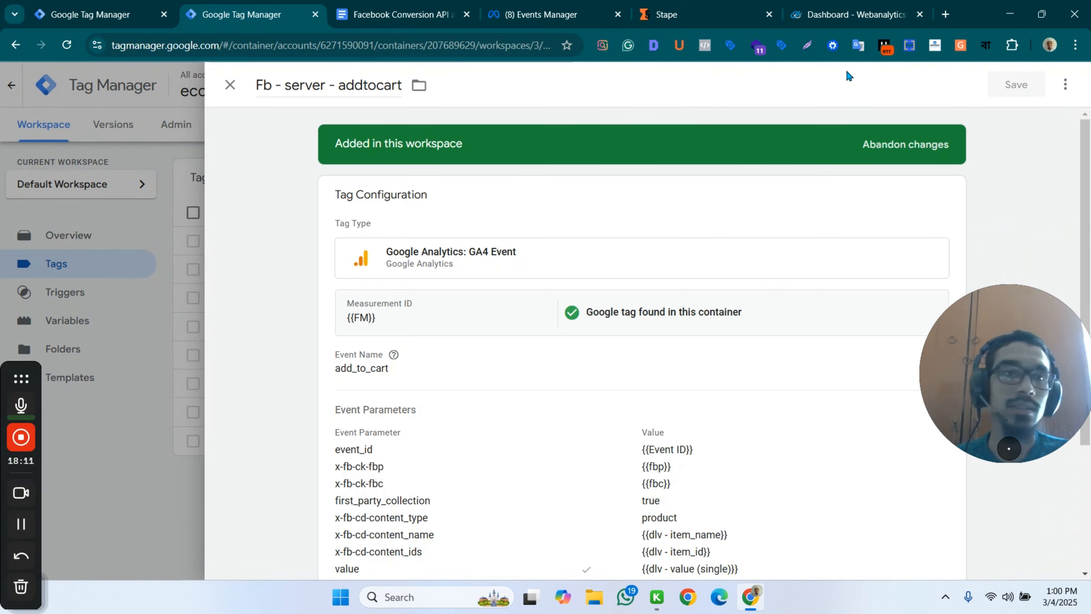
{"action": "left_click", "coordinate": [1066, 85]}
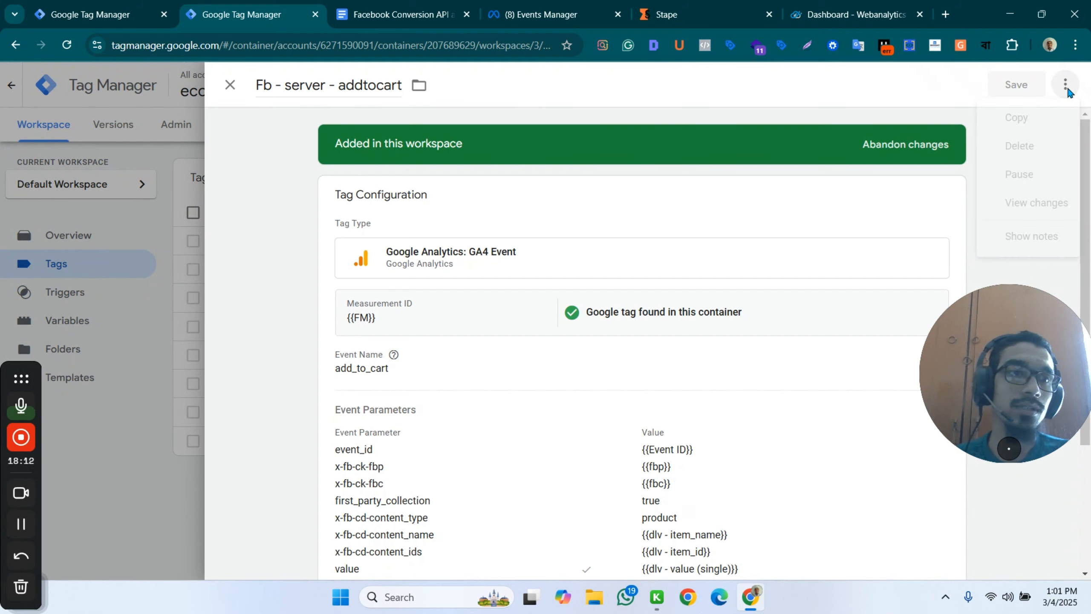
{"action": "left_click", "coordinate": [1032, 112]}
{"action": "left_click_drag", "start_coordinate": [312, 87], "coordinate": [192, 95]}
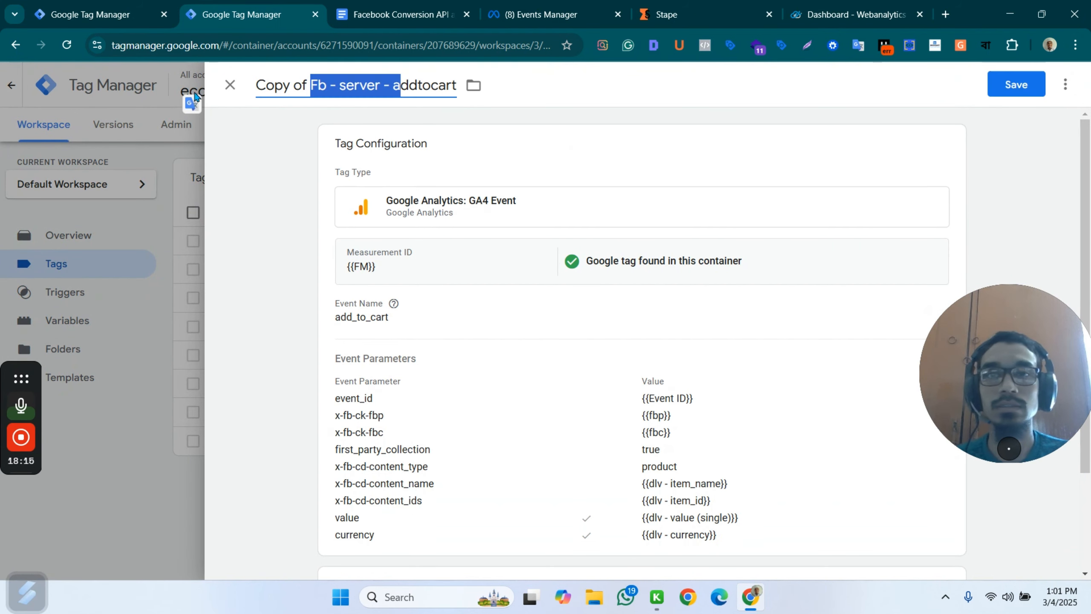
{"action": "left_click", "coordinate": [287, 77]}
{"action": "left_click_drag", "start_coordinate": [257, 85], "coordinate": [310, 86]}
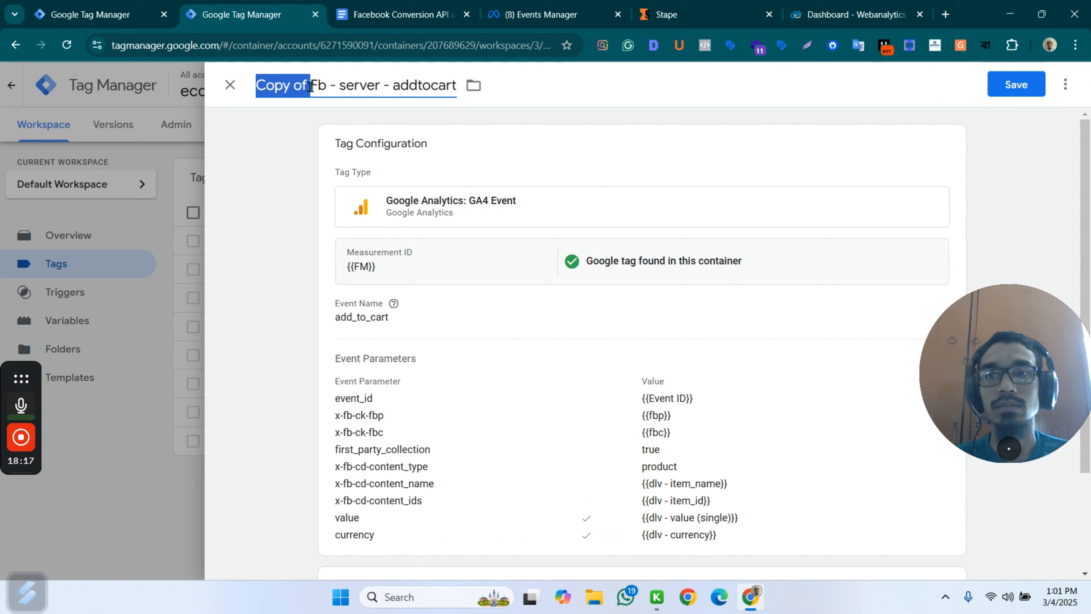
{"action": "key", "text": "BackSpace"}
{"action": "double_click", "coordinate": [360, 88]}
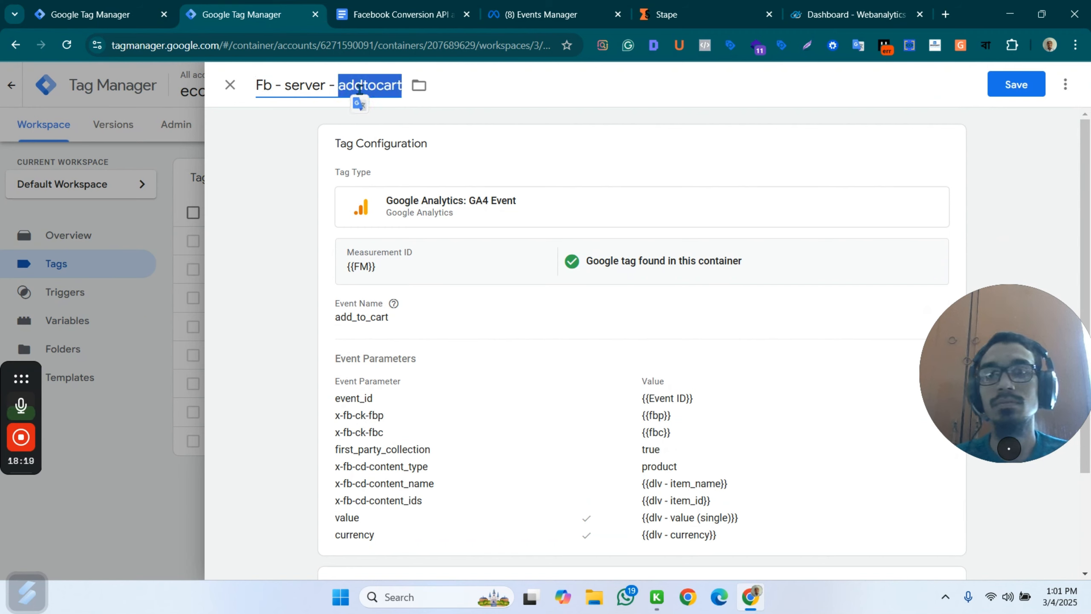
{"action": "type", "text": "begio"}
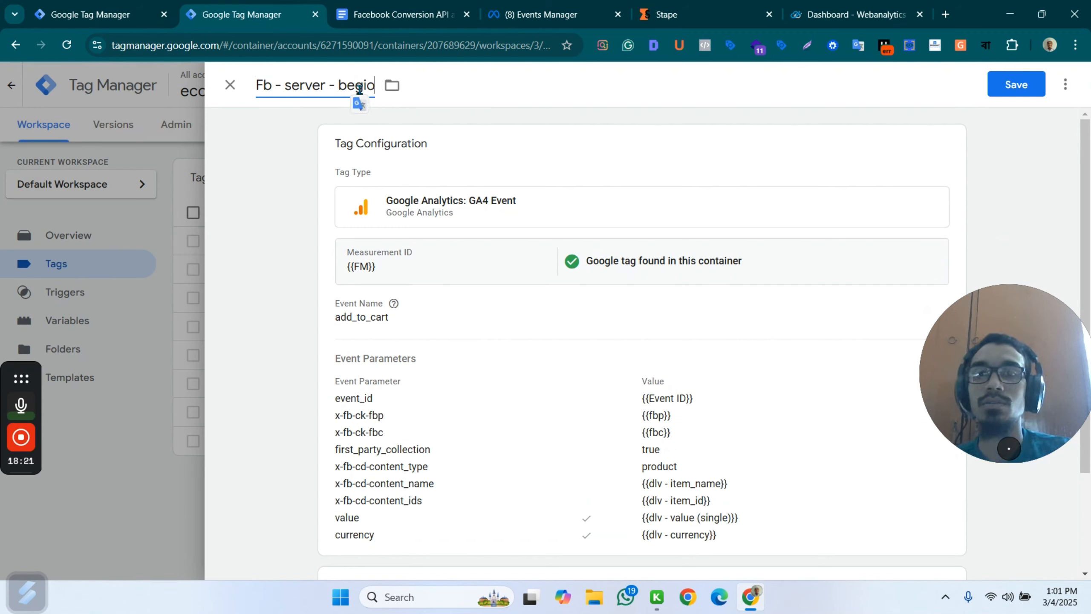
{"action": "type", "text": "n"}
{"action": "key", "text": "BackSpace"}
{"action": "key", "text": "BackSpace"}
{"action": "type", "text": "ncheck"}
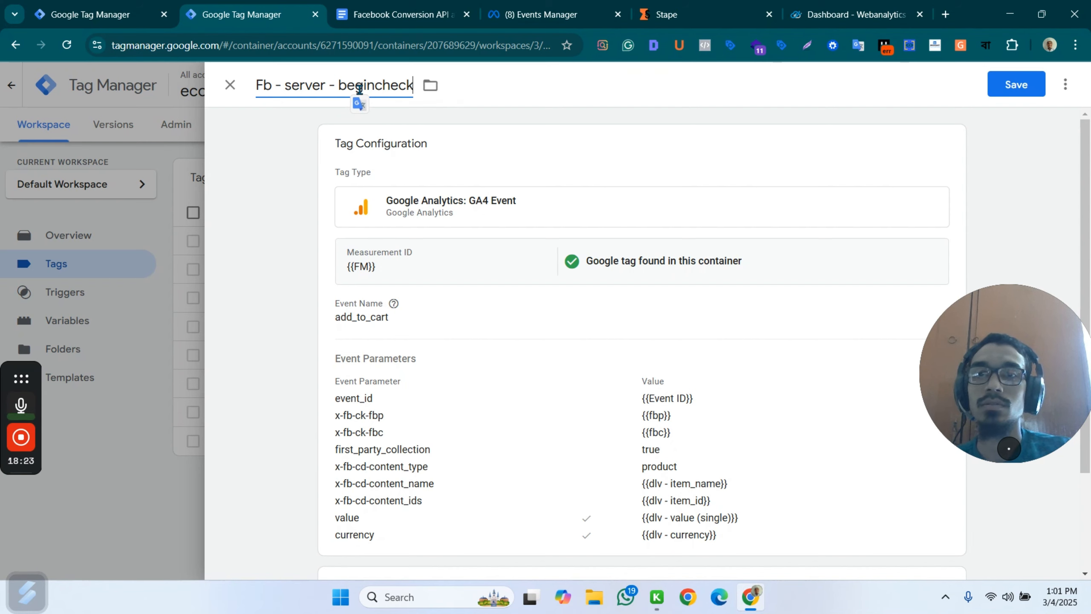
{"action": "type", "text": "out"}
Set the event name of the begincheckout tag to begin_checkout.
{"action": "left_click", "coordinate": [383, 301]}
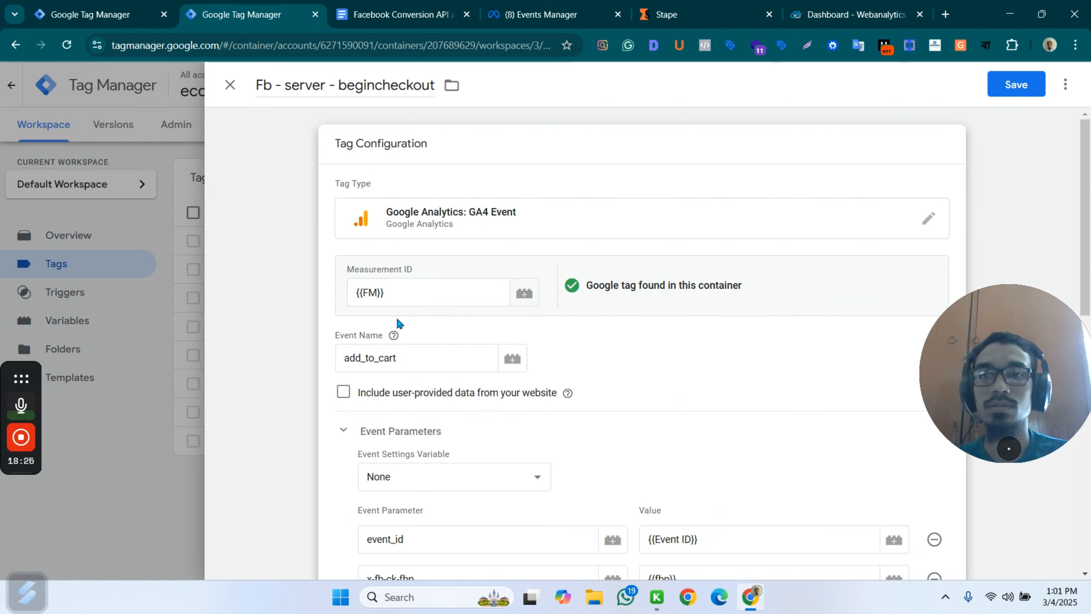
{"action": "left_click", "coordinate": [388, 356]}
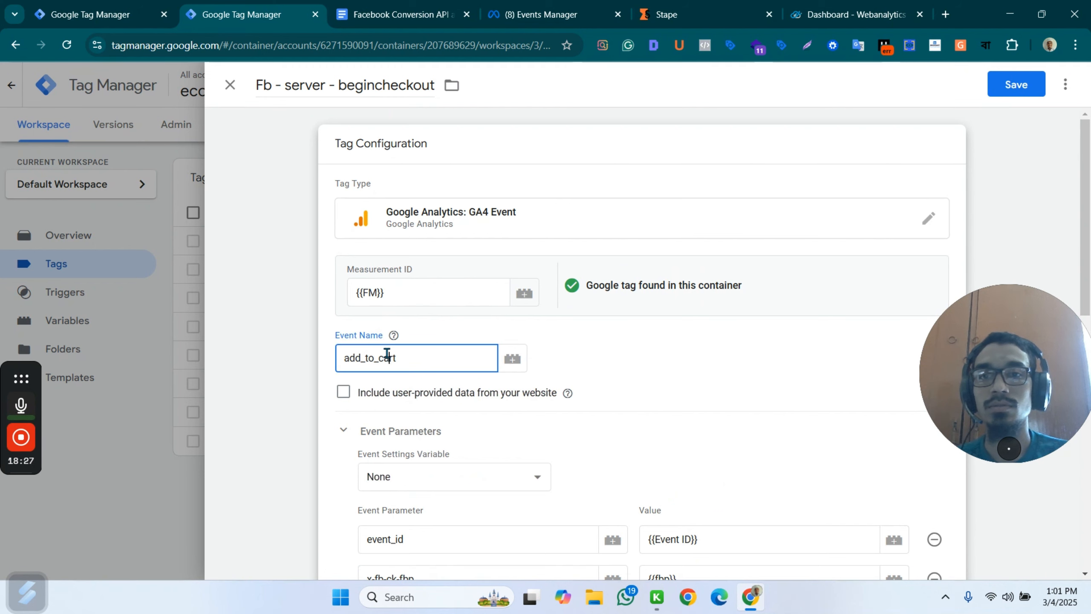
{"action": "double_click", "coordinate": [387, 356]}
{"action": "type", "text": "begin_checkout"}
Set the x-fb-cd-content_name parameter's value to the {{cJS - Item_name}} variable.
{"action": "scroll", "coordinate": [459, 417], "scroll_direction": "down", "scroll_amount": 6}
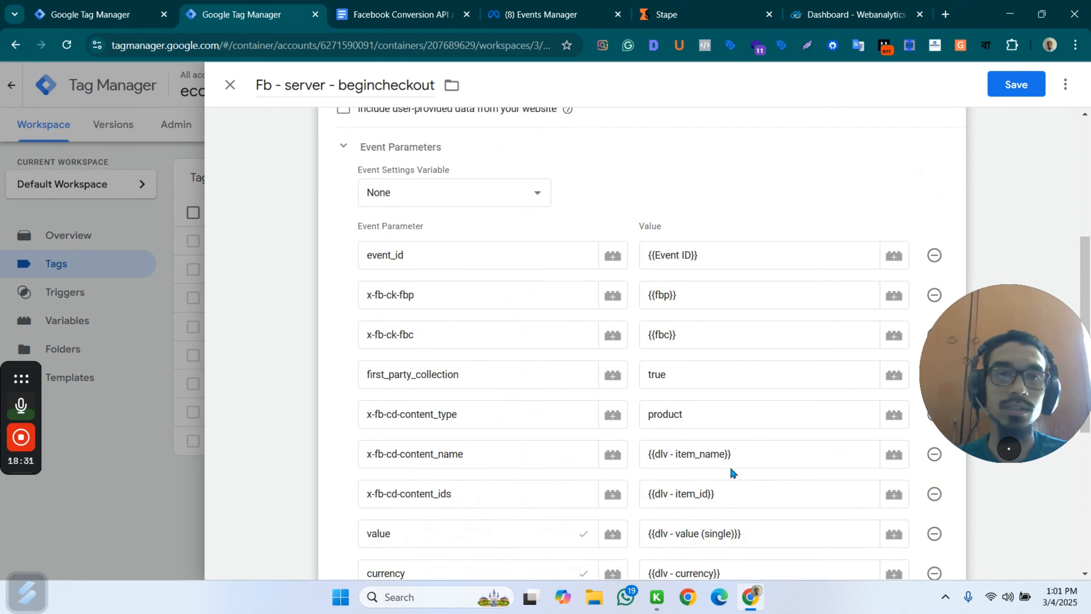
{"action": "scroll", "coordinate": [730, 465], "scroll_direction": "down", "scroll_amount": 3}
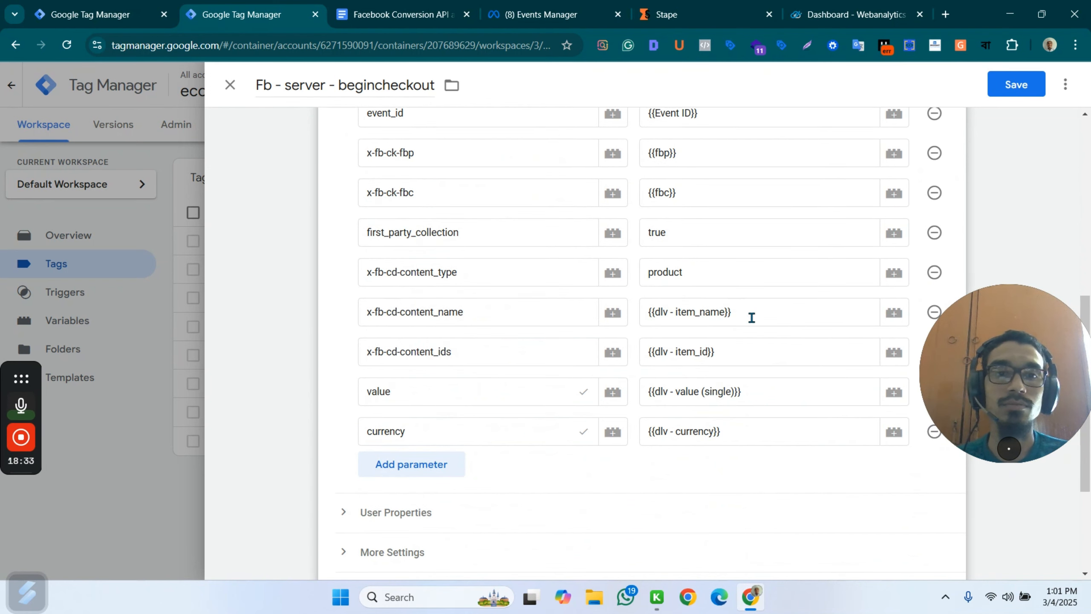
{"action": "left_click", "coordinate": [754, 315]}
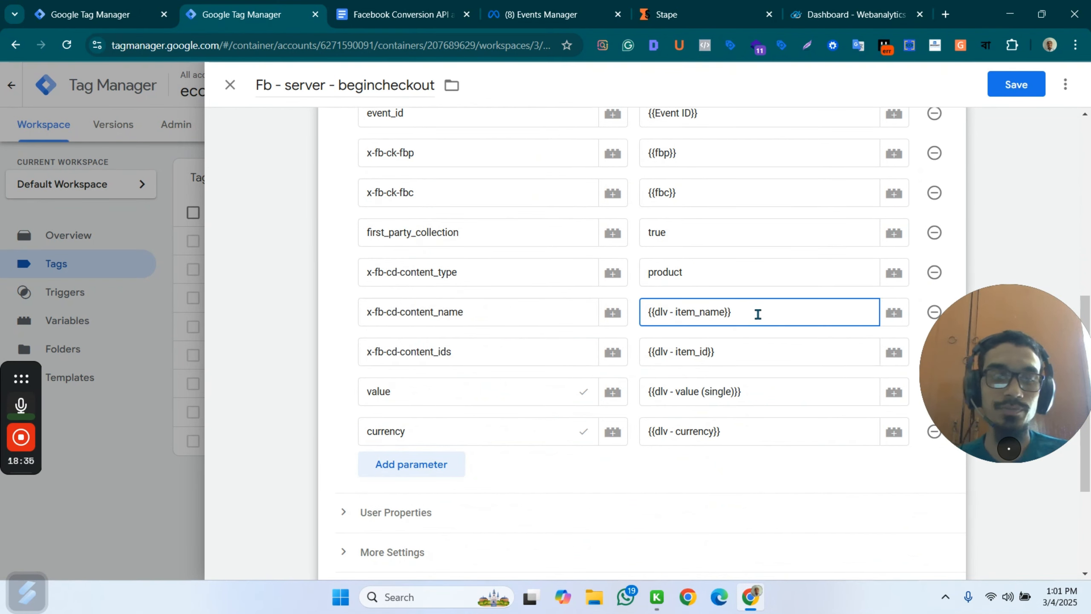
{"action": "key", "text": "BackSpace"}
{"action": "key", "text": "BackSpace"}
{"action": "key", "text": "BackSpace"}
{"action": "key", "text": "BackSpace"}
{"action": "key", "text": "BackSpace"}
{"action": "key", "text": "BackSpace"}
{"action": "key", "text": "BackSpace"}
{"action": "key", "text": "BackSpace"}
{"action": "key", "text": "BackSpace"}
{"action": "key", "text": "BackSpace"}
{"action": "key", "text": "BackSpace"}
{"action": "key", "text": "BackSpace"}
{"action": "key", "text": "BackSpace"}
{"action": "key", "text": "BackSpace"}
{"action": "key", "text": "BackSpace"}
{"action": "key", "text": "BackSpace"}
{"action": "key", "text": "BackSpace"}
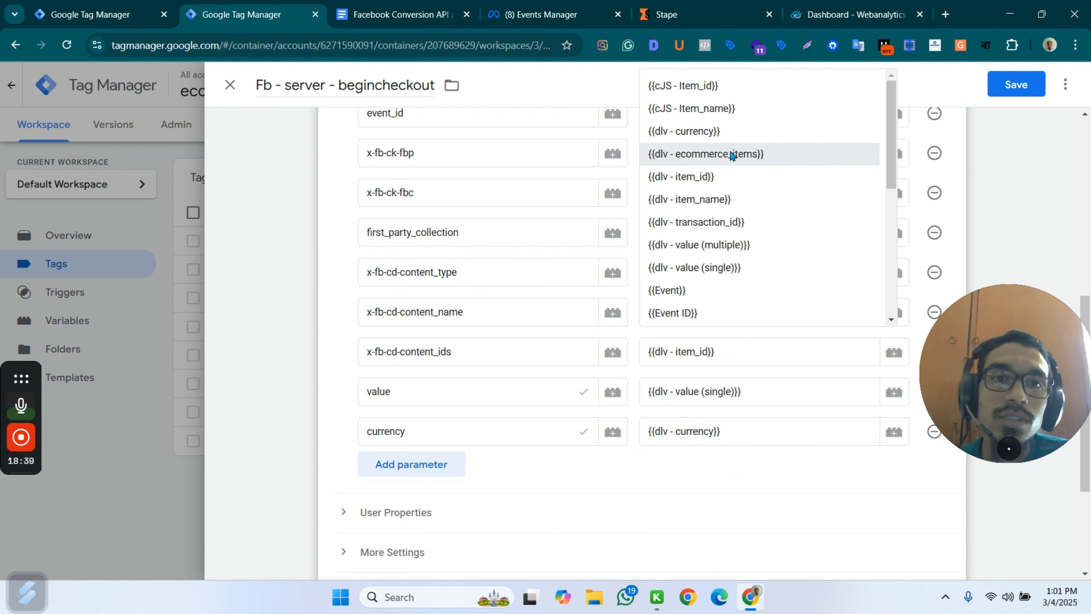
{"action": "left_click", "coordinate": [723, 110]}
Set the x-fb-cd-content_ids parameter's value to the {{cJS - Item_id}} variable.
{"action": "triple_click", "coordinate": [722, 360]}
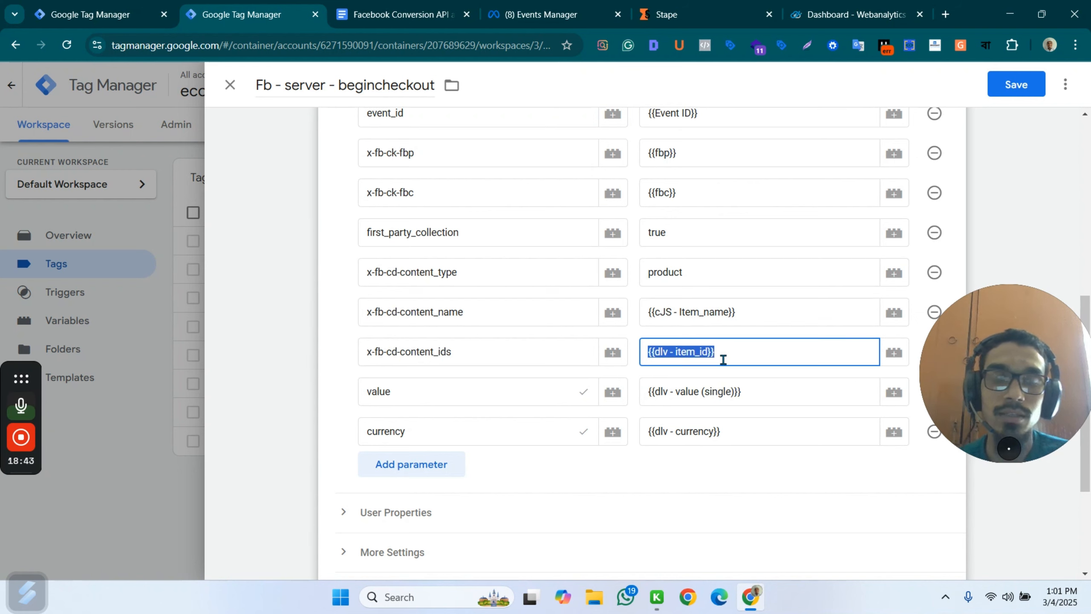
{"action": "key", "text": "BackSpace"}
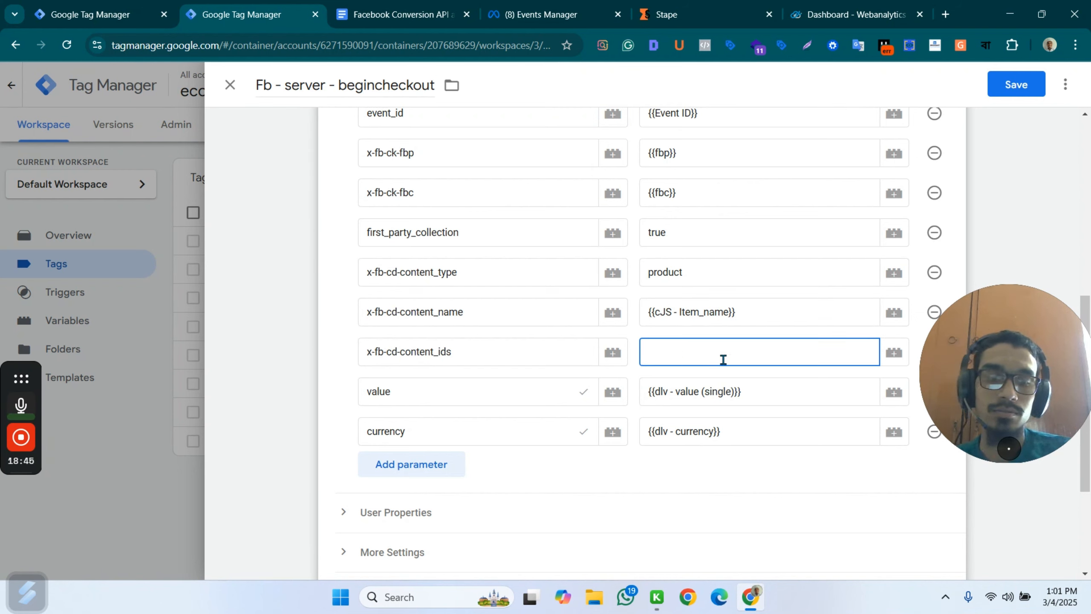
{"action": "type", "text": "{{"}
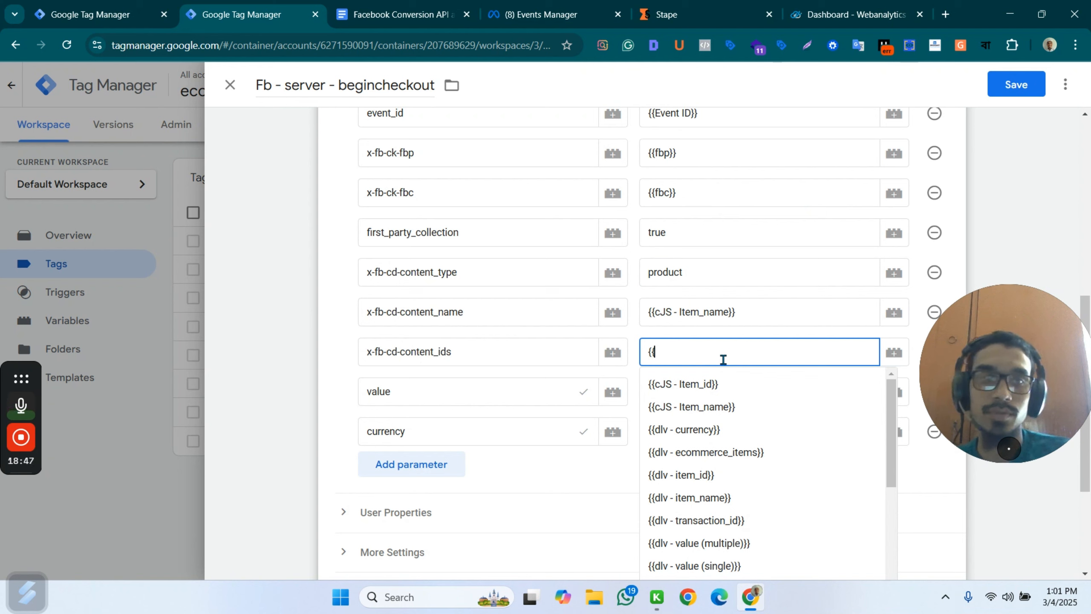
{"action": "left_click", "coordinate": [586, 388]}
{"action": "left_click", "coordinate": [676, 352]}
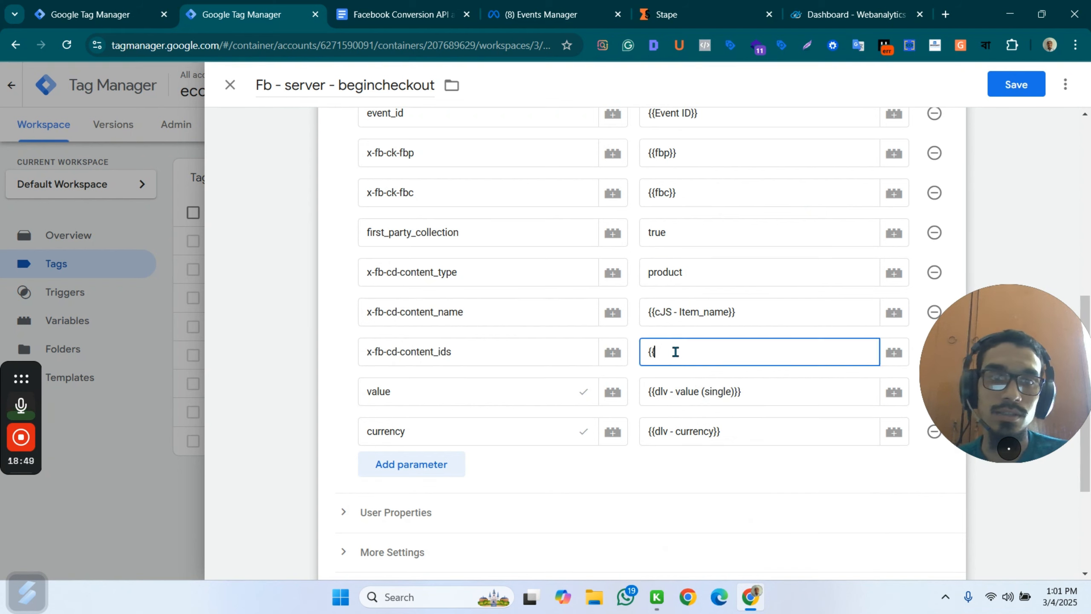
{"action": "type", "text": "cj"}
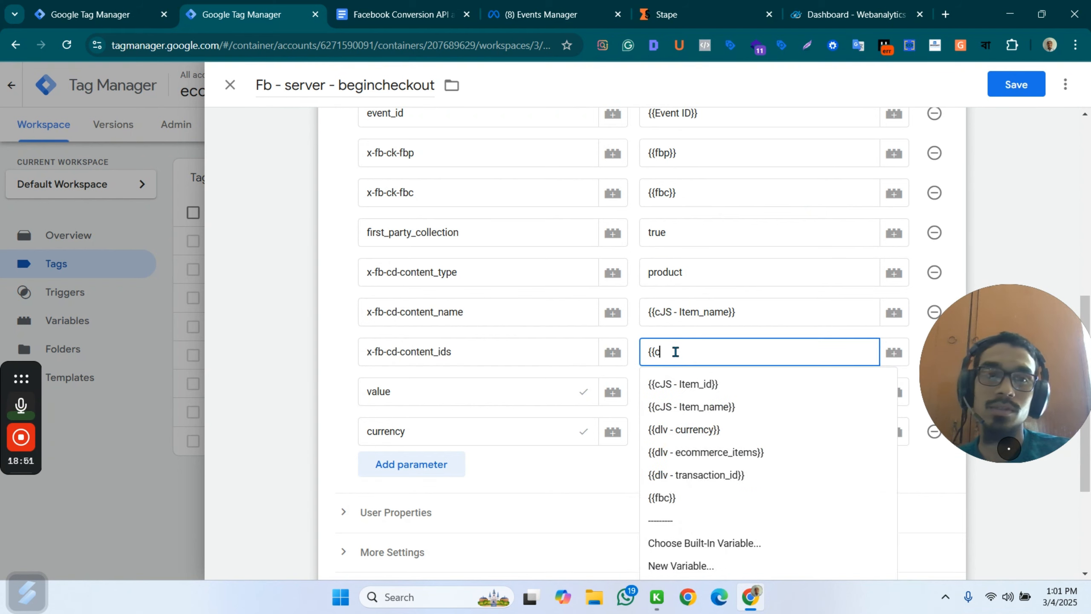
{"action": "left_click", "coordinate": [687, 383]}
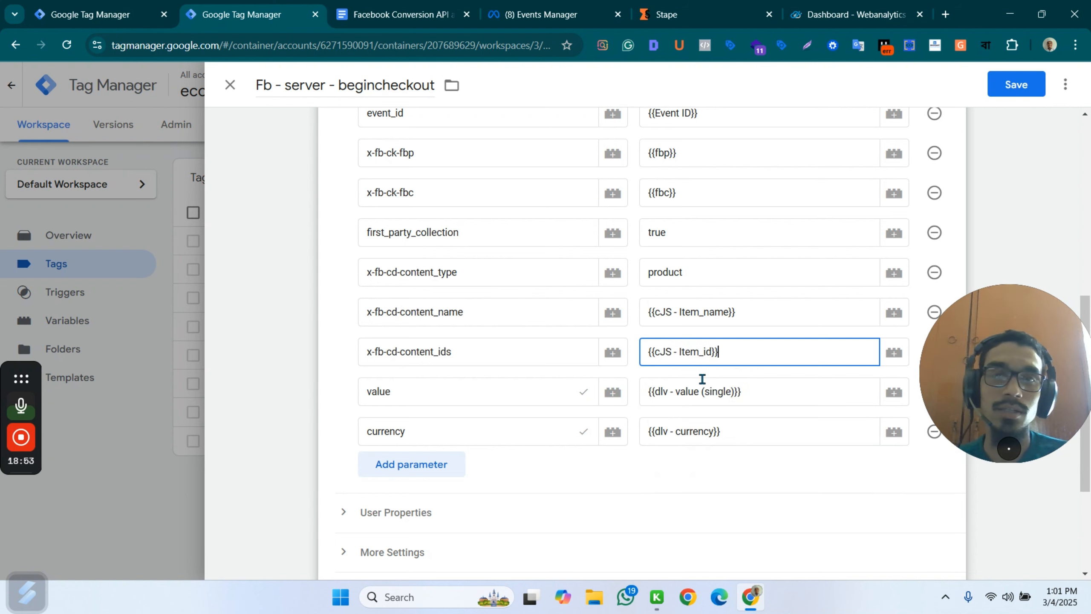
Replace the variable assigned to the value parameter with {{dlv - value (multiple)}}.
{"action": "left_click", "coordinate": [719, 391]}
{"action": "left_click_drag", "start_coordinate": [743, 395], "coordinate": [646, 387]}
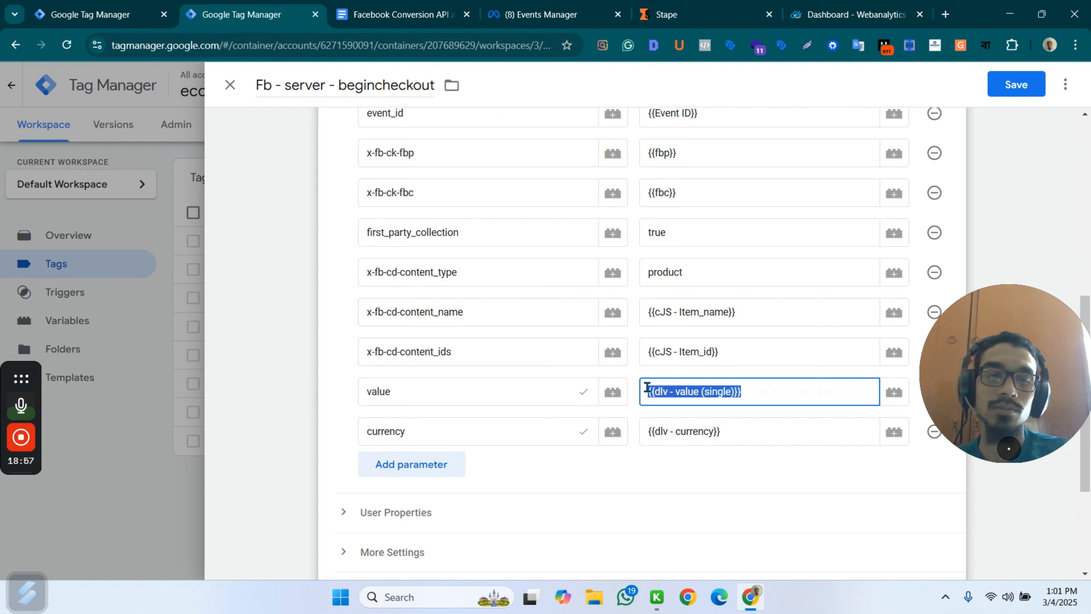
{"action": "type", "text": "{{va"}
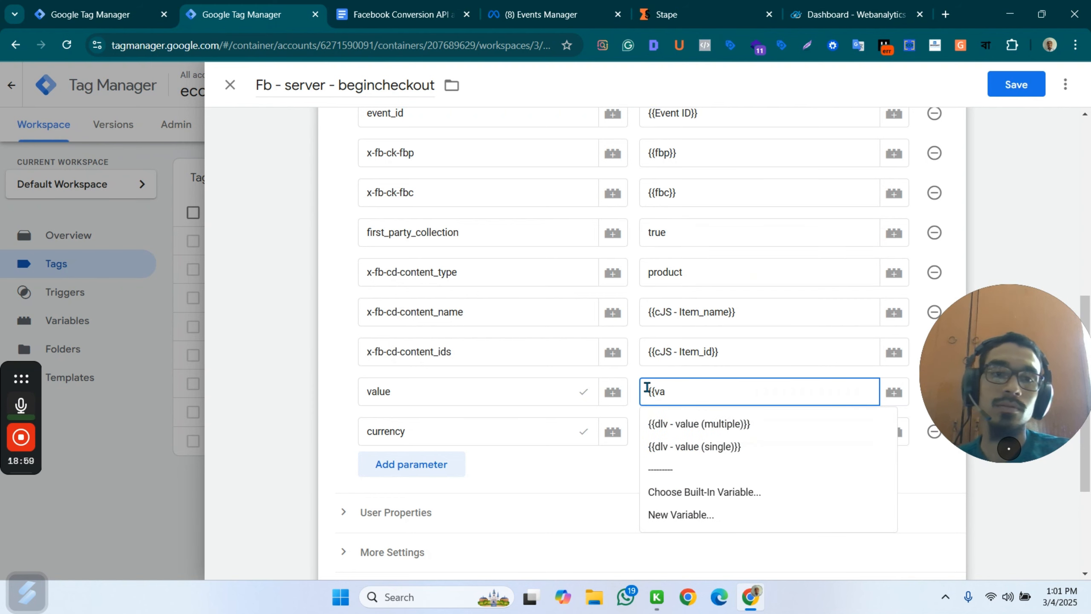
{"action": "left_click", "coordinate": [670, 424]}
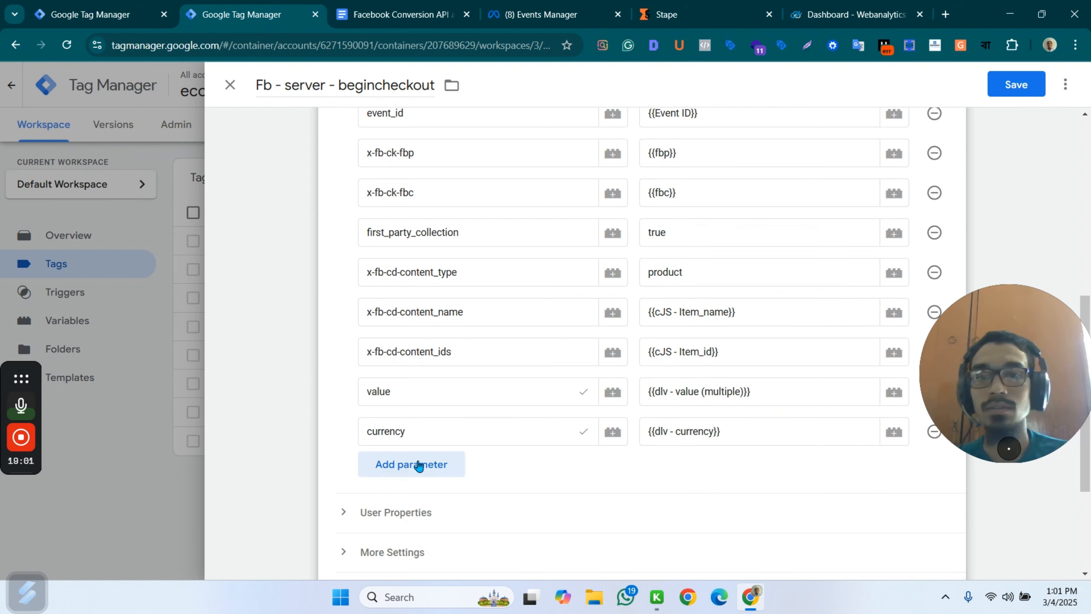
Replace the begincheckout tag's firing trigger with custom - begin_checkout and save the tag.
{"action": "scroll", "coordinate": [419, 465], "scroll_direction": "down", "scroll_amount": 4}
{"action": "left_click", "coordinate": [948, 458]}
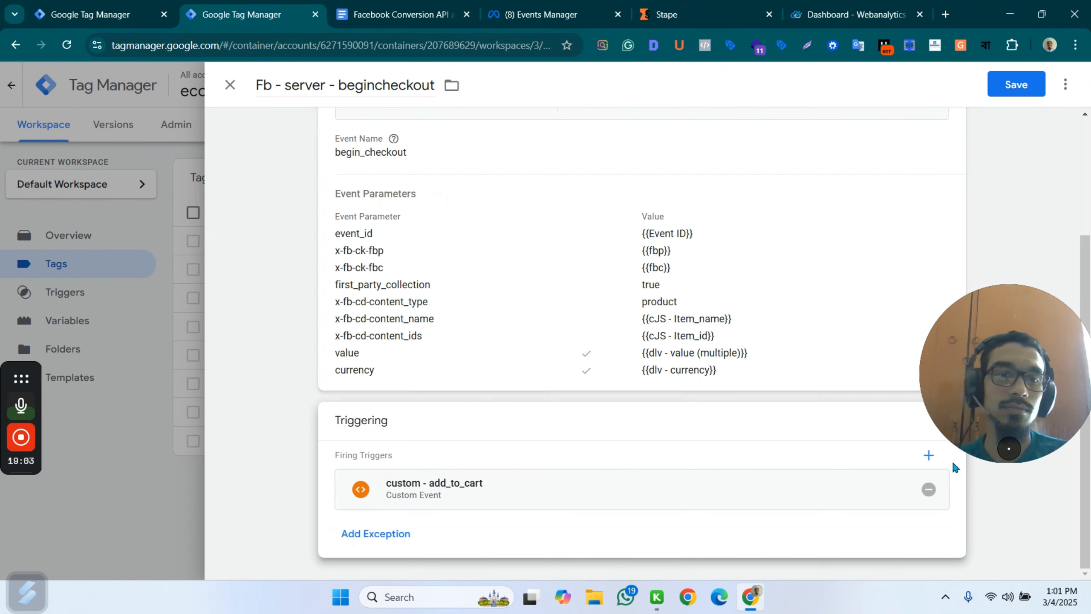
{"action": "left_click", "coordinate": [929, 489]}
{"action": "left_click", "coordinate": [641, 454]}
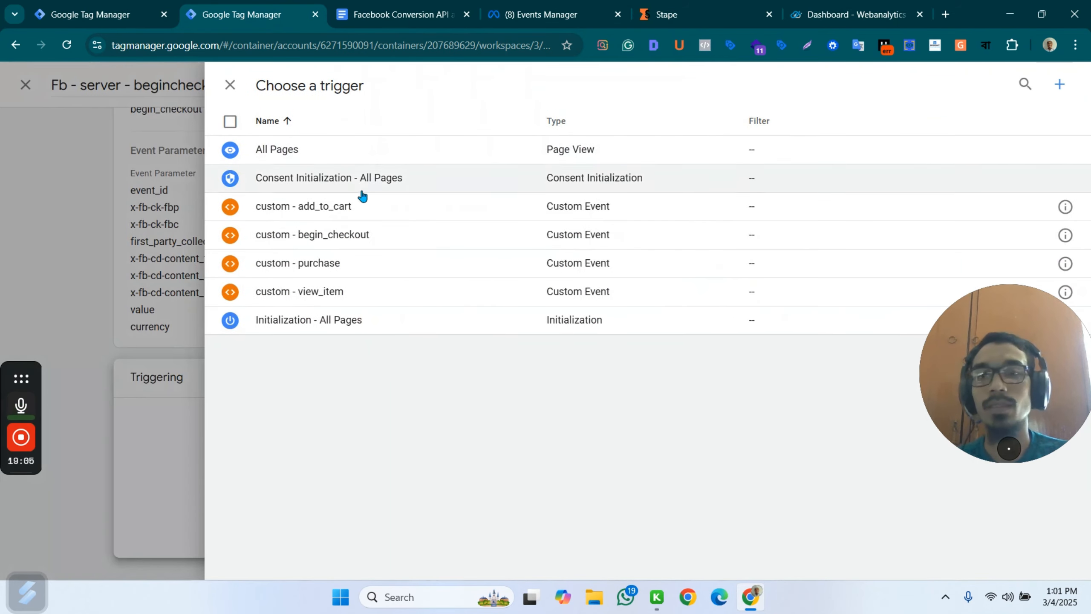
{"action": "left_click_drag", "start_coordinate": [366, 212], "coordinate": [367, 241]}
{"action": "left_click", "coordinate": [389, 238]}
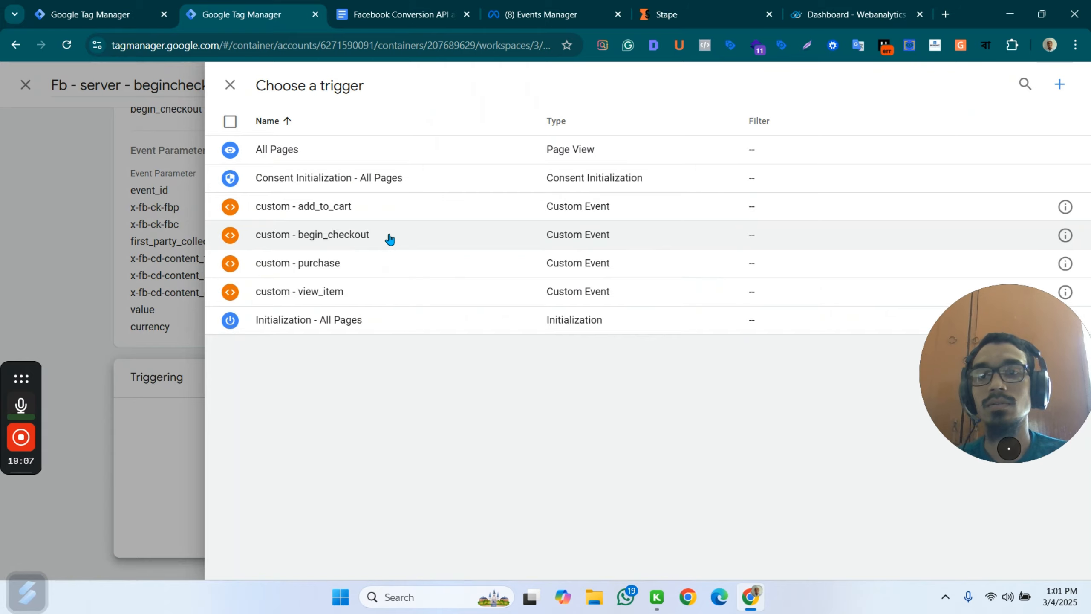
{"action": "left_click", "coordinate": [390, 239]}
{"action": "key", "text": "ctrl+s"}
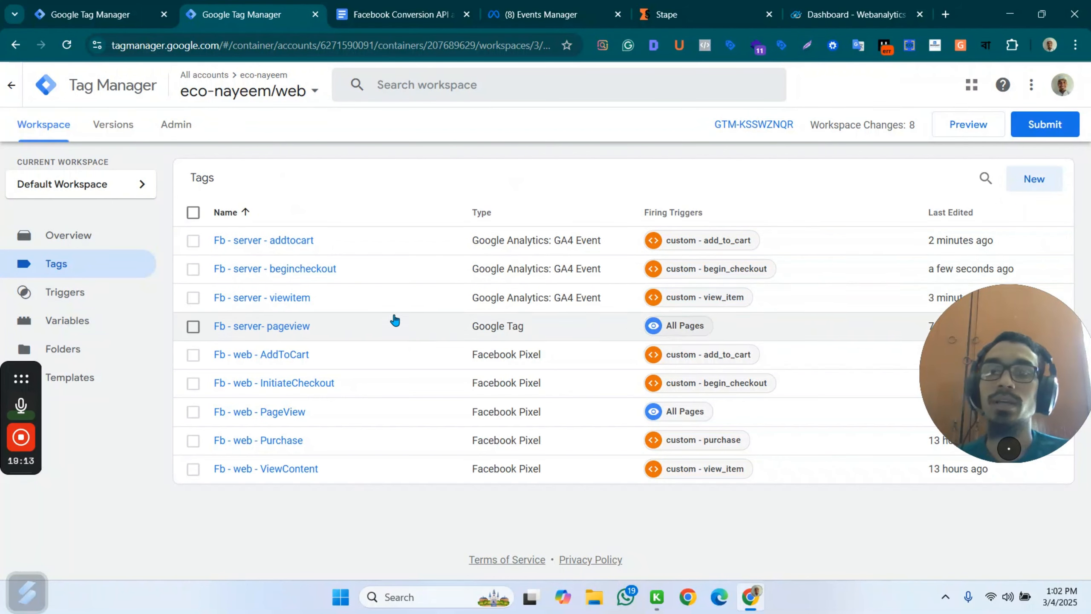
Duplicate the Fb - server - begincheckout tag and name the copy "Fb - server - purchase".
{"action": "left_click", "coordinate": [313, 275]}
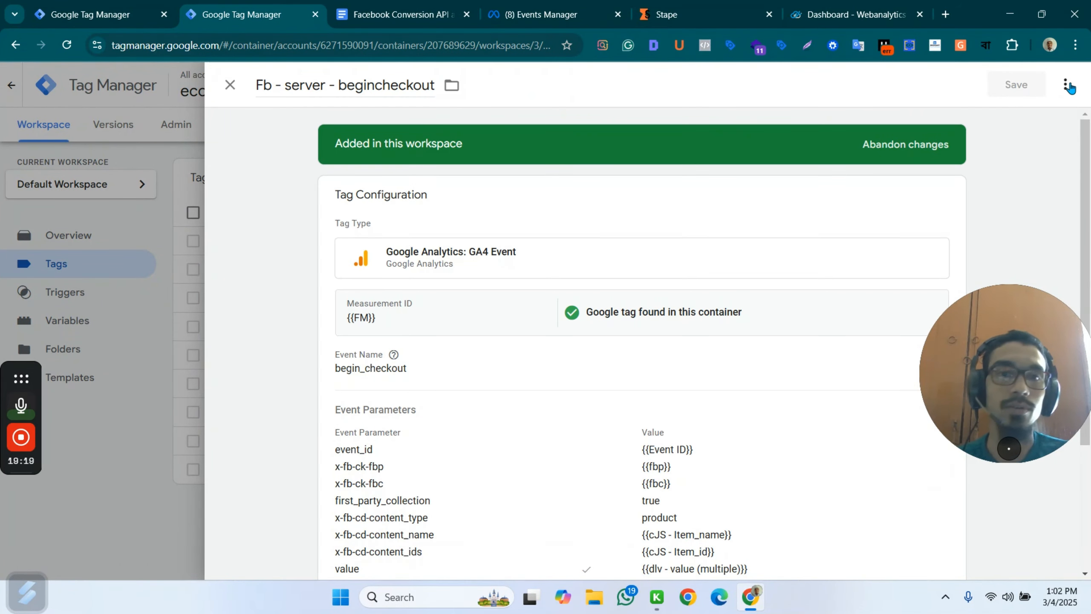
{"action": "left_click", "coordinate": [1068, 86]}
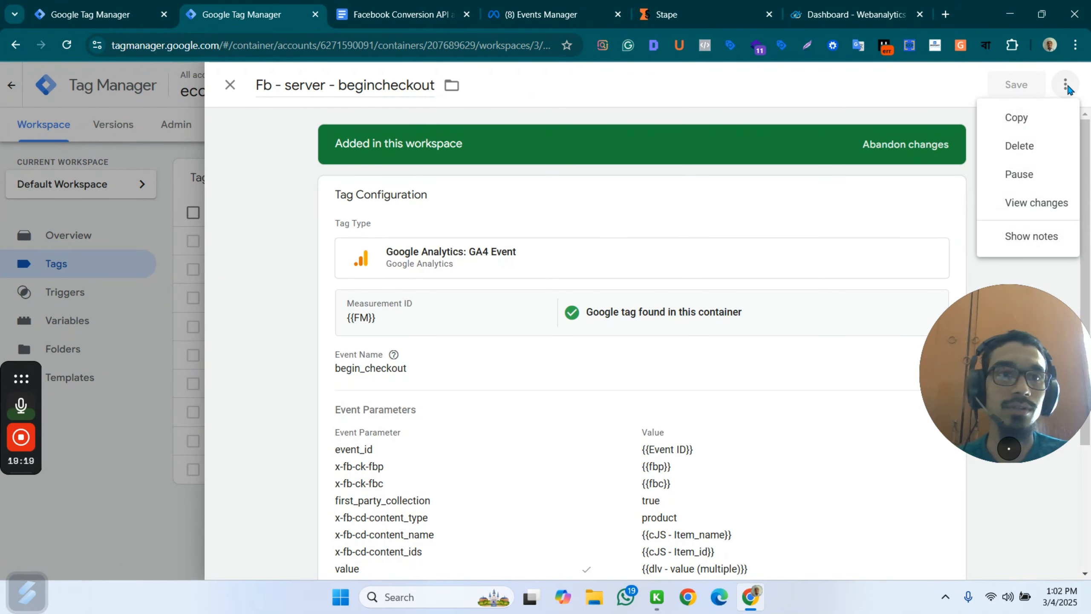
{"action": "left_click", "coordinate": [1015, 119]}
{"action": "left_click_drag", "start_coordinate": [312, 85], "coordinate": [234, 91]}
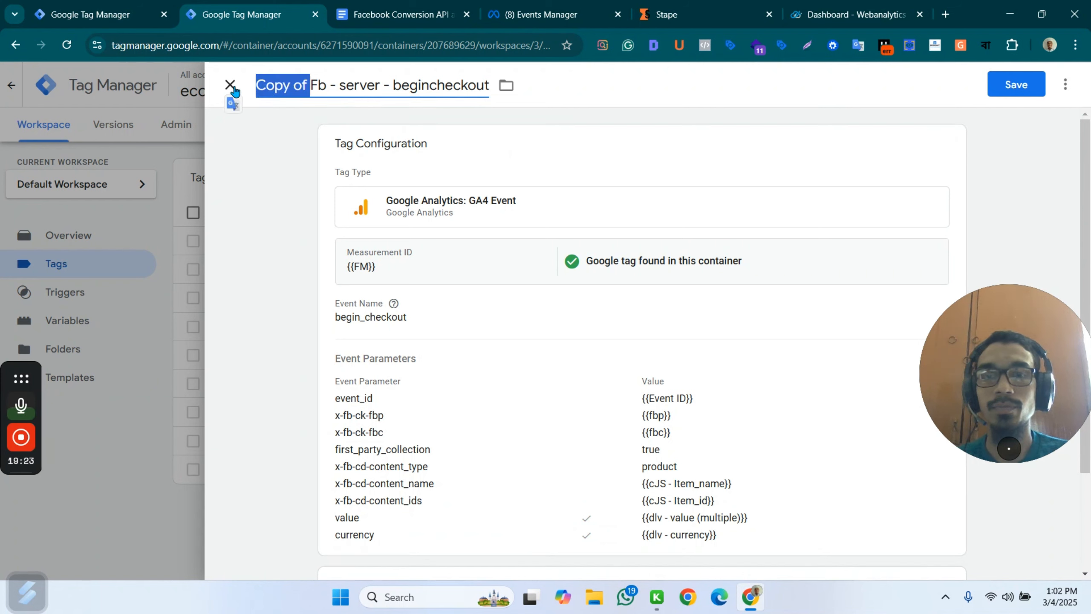
{"action": "key", "text": "BackSpace"}
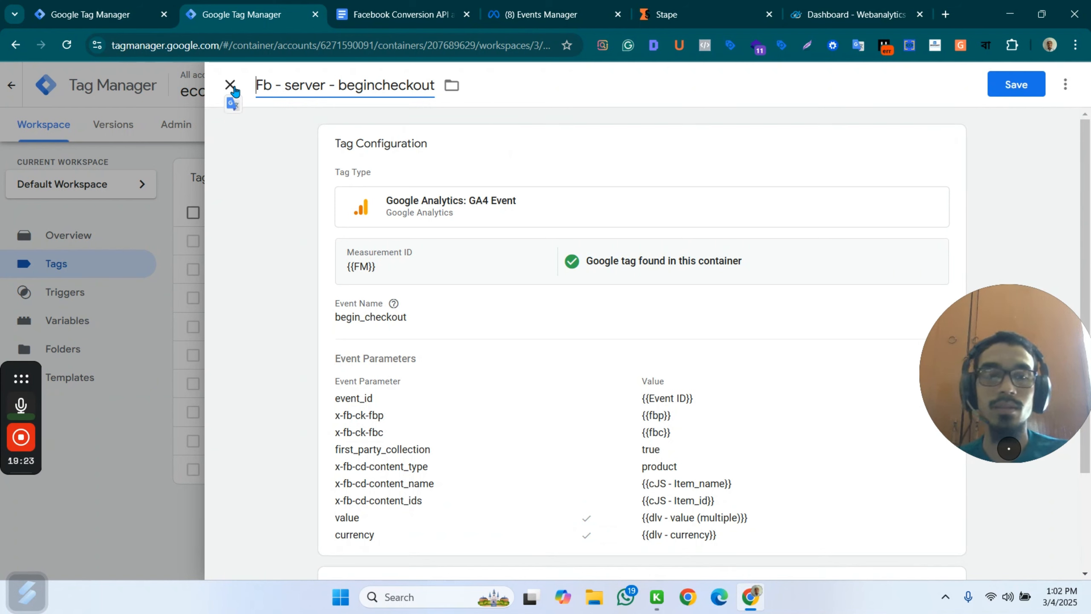
{"action": "double_click", "coordinate": [371, 85]}
{"action": "type", "text": "d"}
{"action": "key", "text": "BackSpace"}
{"action": "type", "text": "ou"}
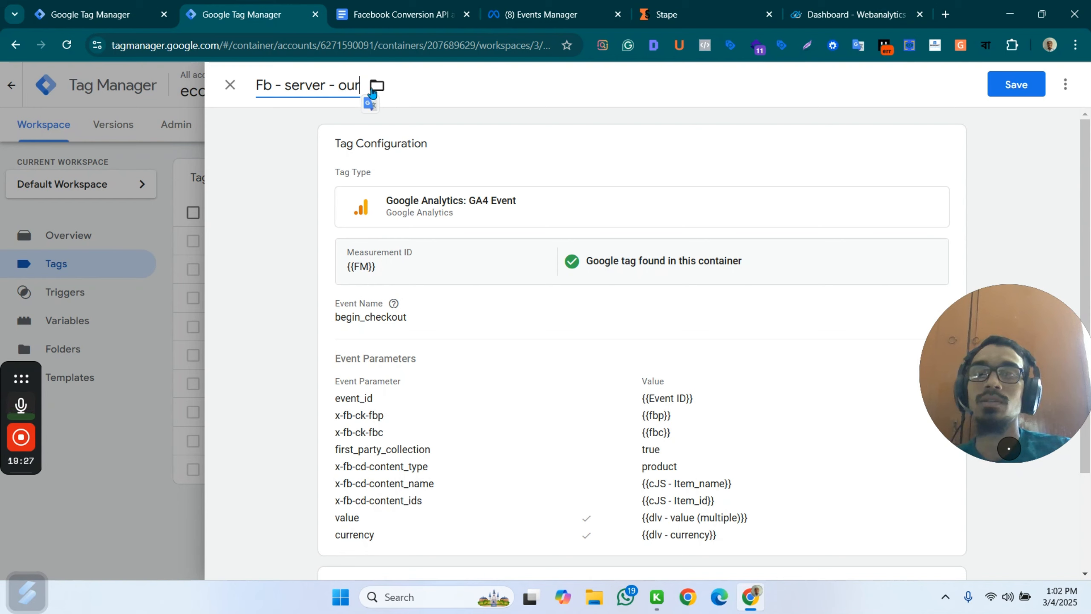
{"action": "key", "text": "BackSpace"}
{"action": "key", "text": "BackSpace"}
{"action": "type", "text": "ou"}
{"action": "key", "text": "BackSpace"}
{"action": "key", "text": "BackSpace"}
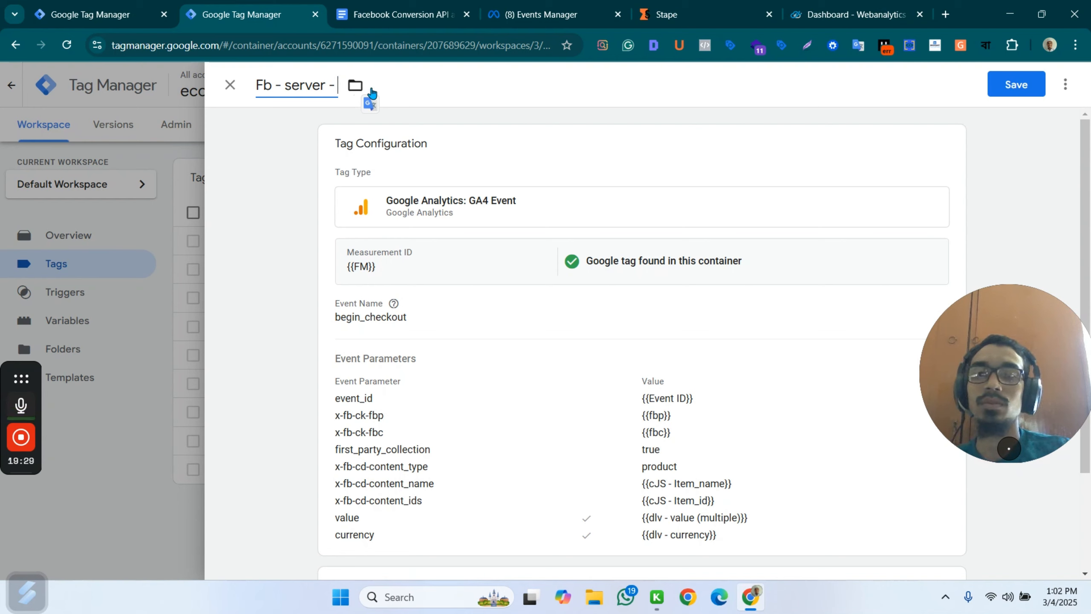
{"action": "type", "text": "purchase"}
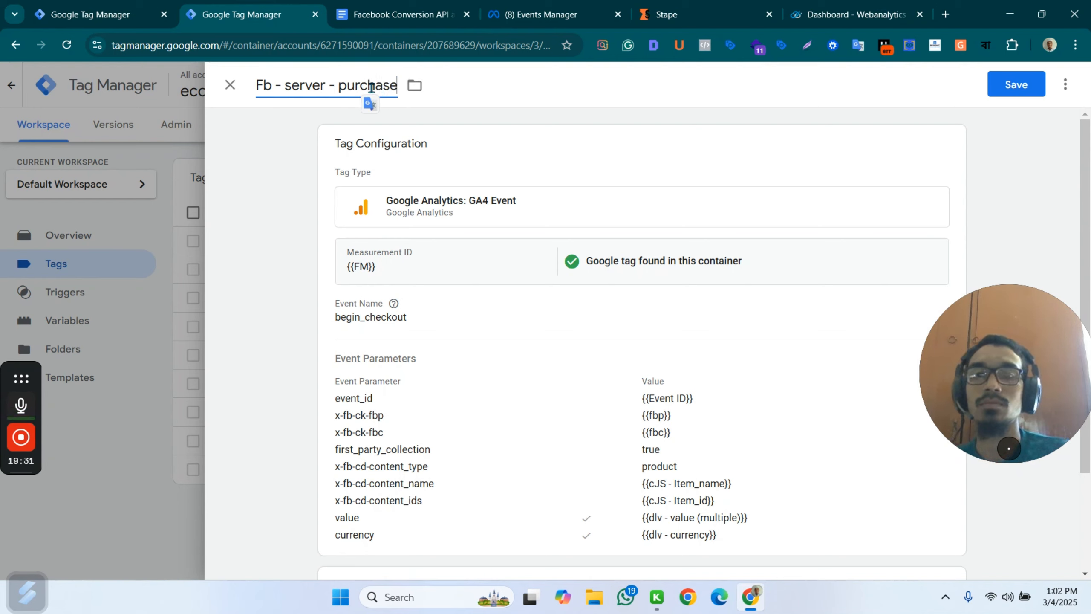
Set the Fb - server - purchase tag's event name to purchase, copied from the purchase section heading of the reference document.
{"action": "left_click", "coordinate": [643, 190]}
{"action": "key", "text": "ctrl+Tab"}
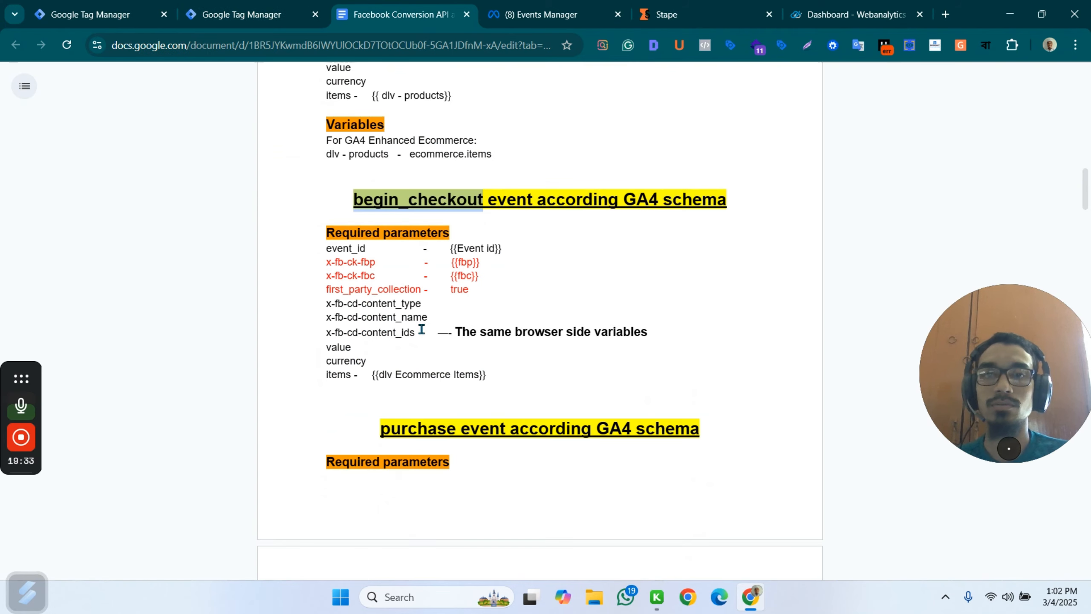
{"action": "scroll", "coordinate": [473, 343], "scroll_direction": "down", "scroll_amount": 6}
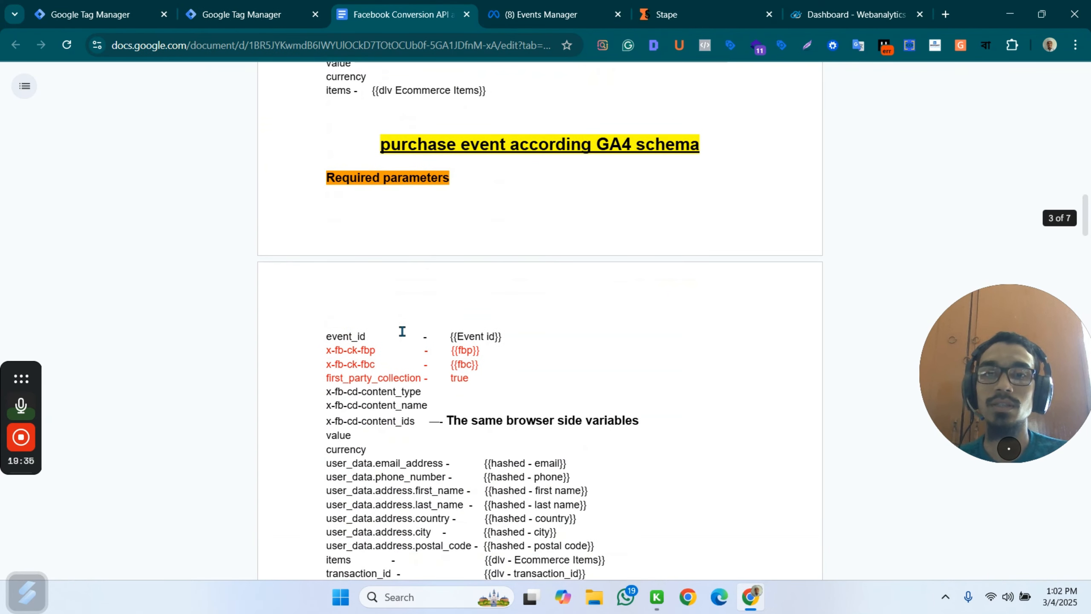
{"action": "left_click_drag", "start_coordinate": [382, 147], "coordinate": [451, 145]}
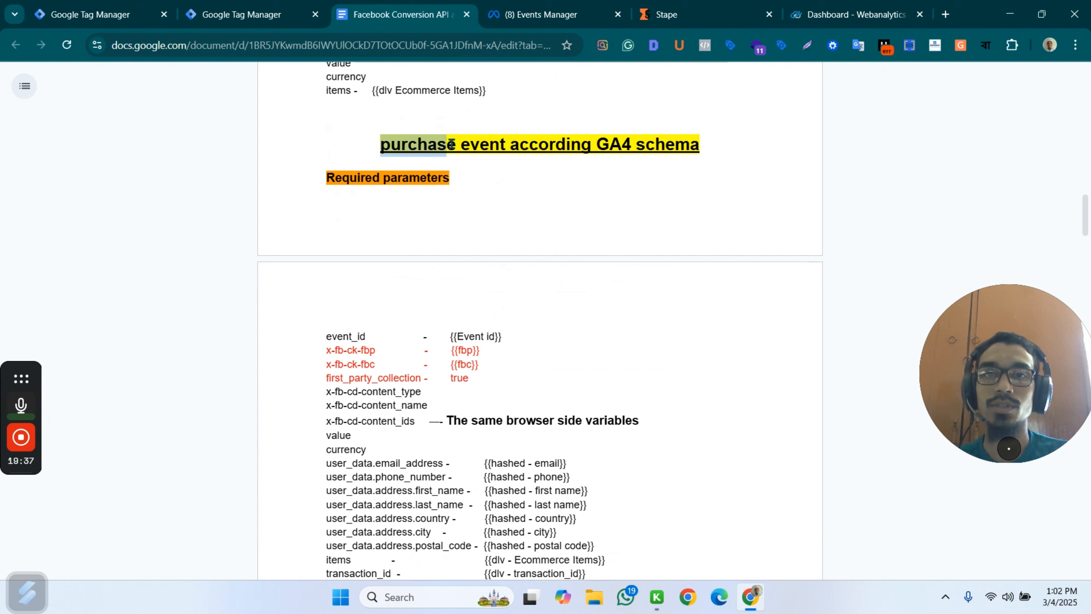
{"action": "left_click", "coordinate": [241, 20]}
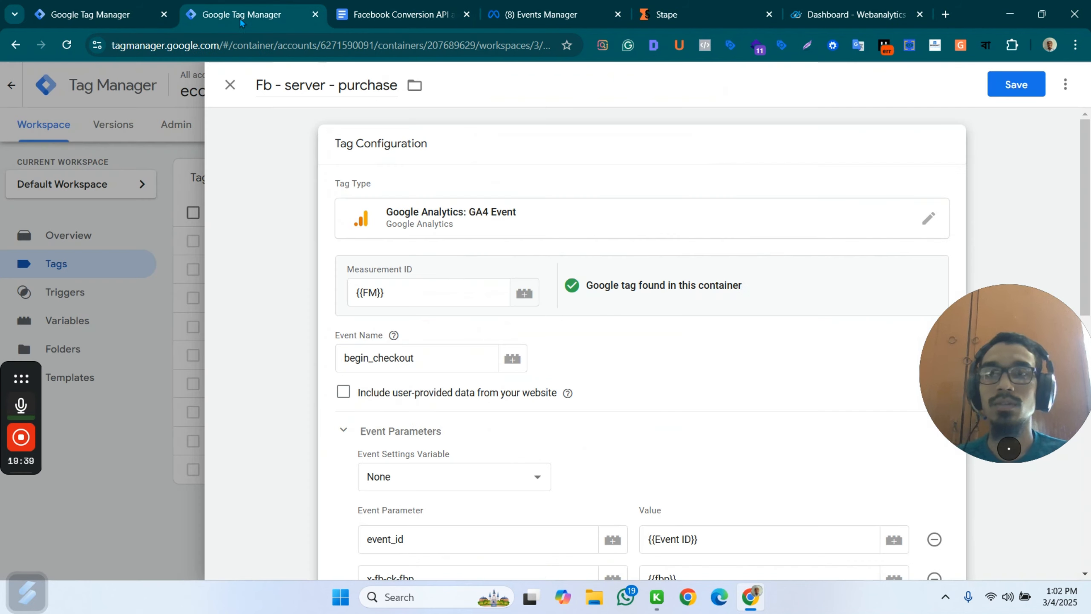
{"action": "left_click", "coordinate": [438, 291]}
{"action": "left_click", "coordinate": [426, 360]}
{"action": "double_click", "coordinate": [428, 360]}
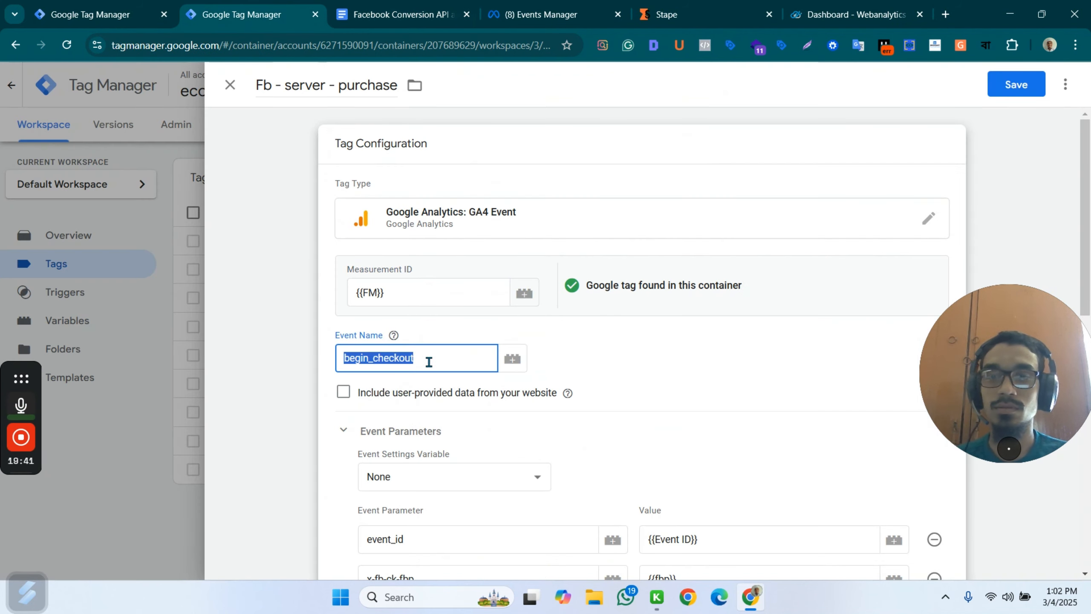
{"action": "key", "text": "ctrl+v"}
Add a transaction_id event parameter, named as in the reference document, with the value {{dlv - transaction_id}}.
{"action": "scroll", "coordinate": [533, 339], "scroll_direction": "down", "scroll_amount": 10}
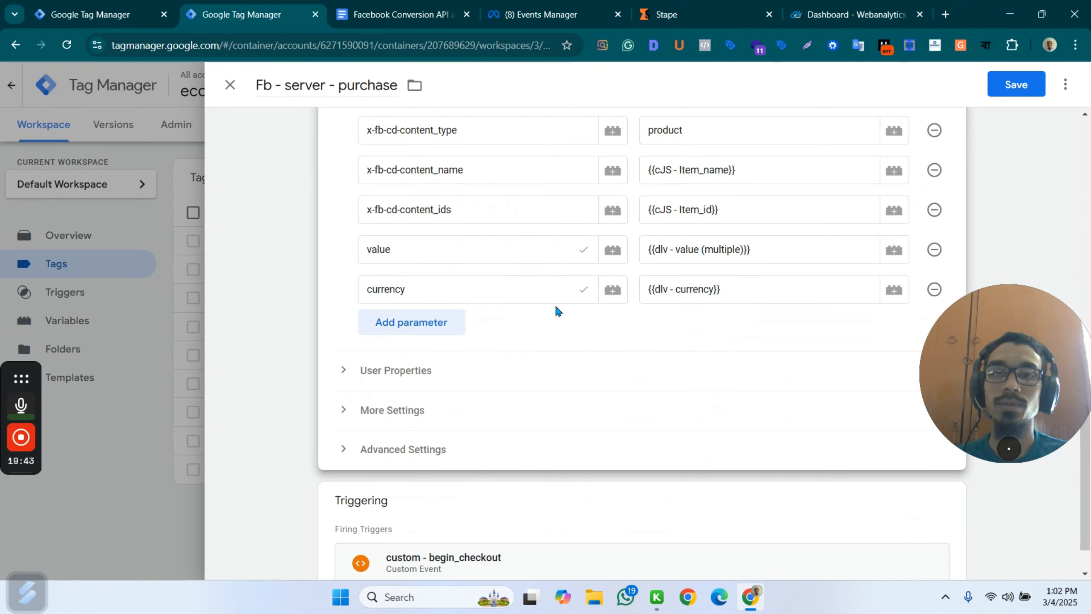
{"action": "left_click", "coordinate": [377, 22]}
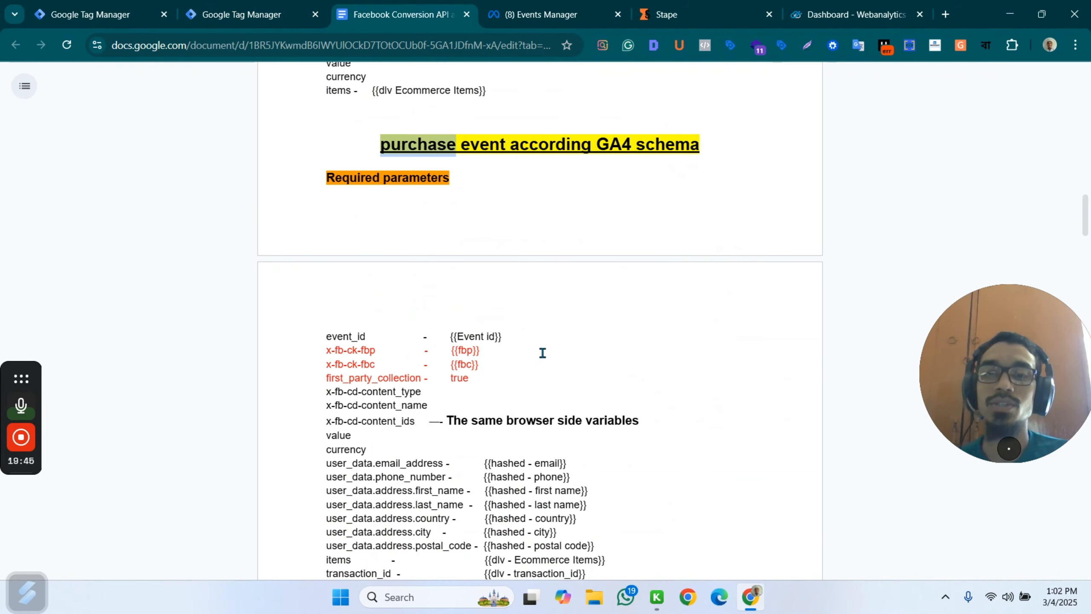
{"action": "scroll", "coordinate": [543, 353], "scroll_direction": "down", "scroll_amount": 2}
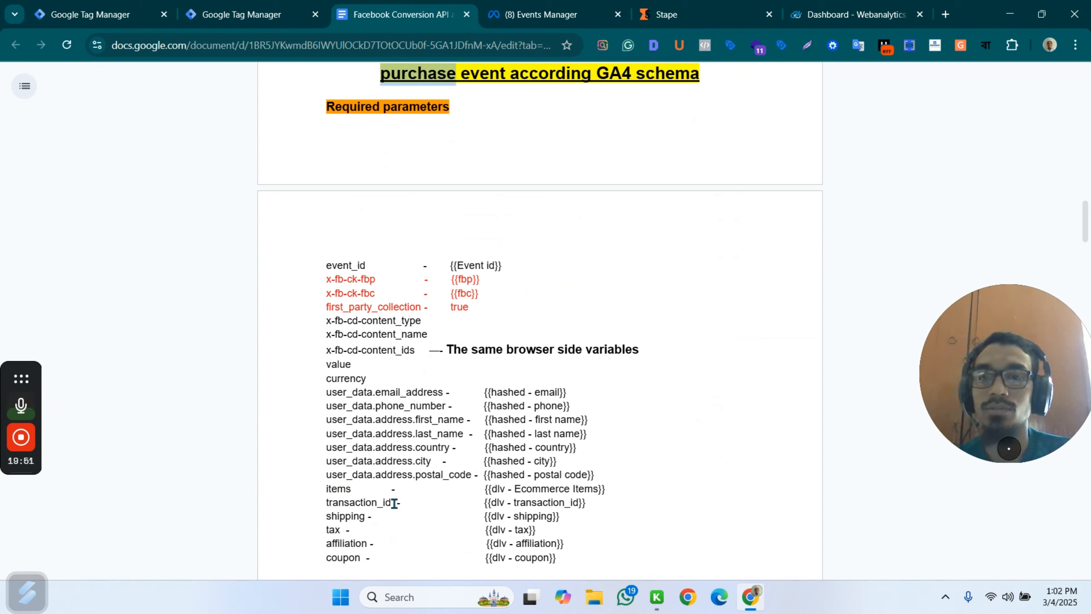
{"action": "left_click_drag", "start_coordinate": [393, 503], "coordinate": [316, 504]}
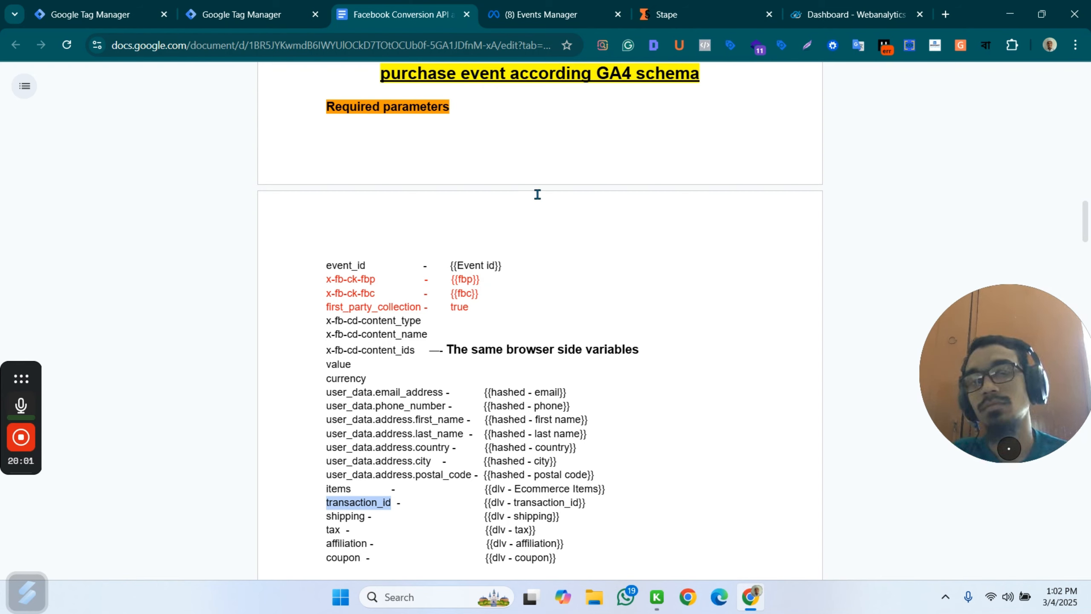
{"action": "scroll", "coordinate": [487, 270], "scroll_direction": "down", "scroll_amount": 2}
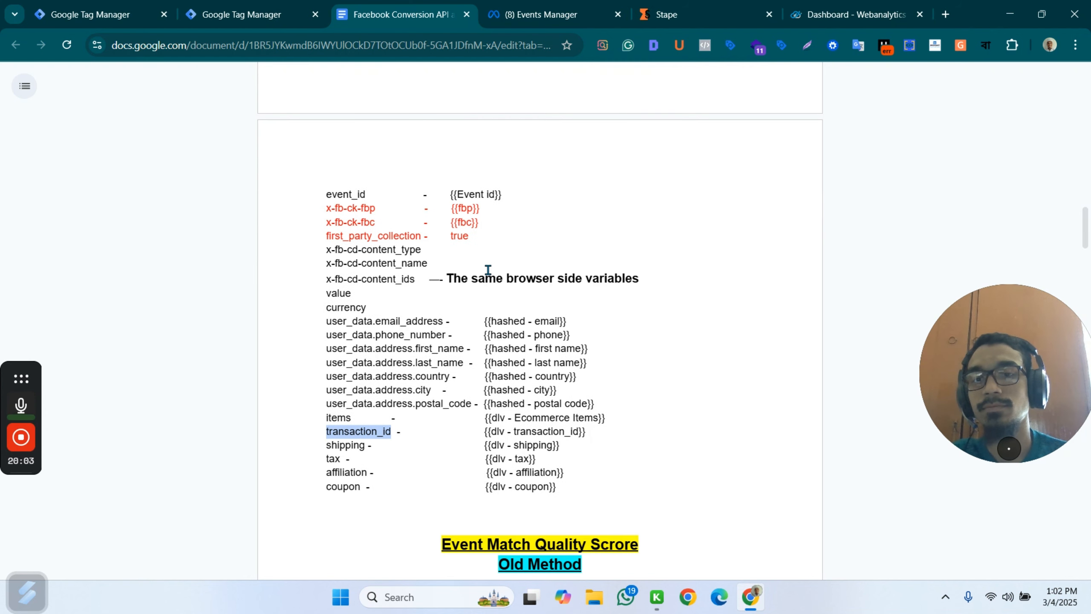
{"action": "left_click", "coordinate": [258, 14]}
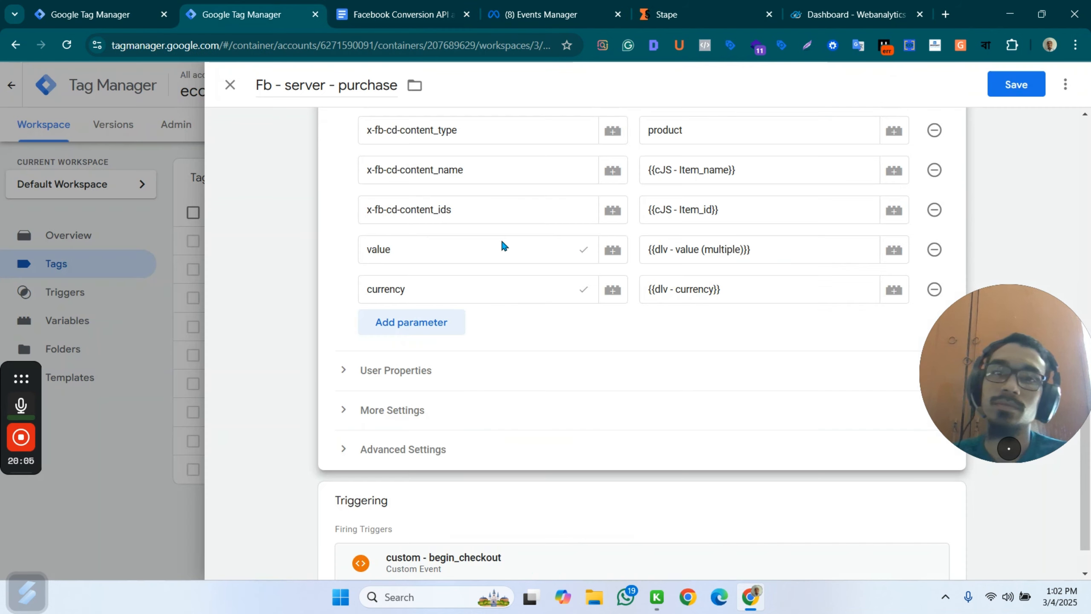
{"action": "left_click", "coordinate": [408, 322]}
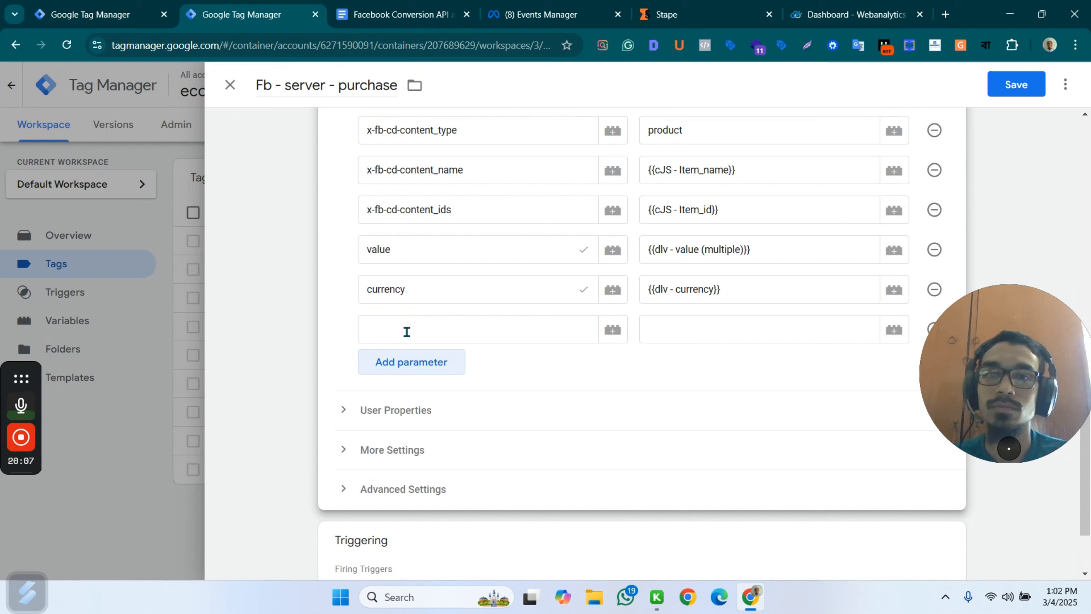
{"action": "left_click", "coordinate": [404, 329]}
{"action": "key", "text": "ctrl+v"}
{"action": "left_click", "coordinate": [671, 331]}
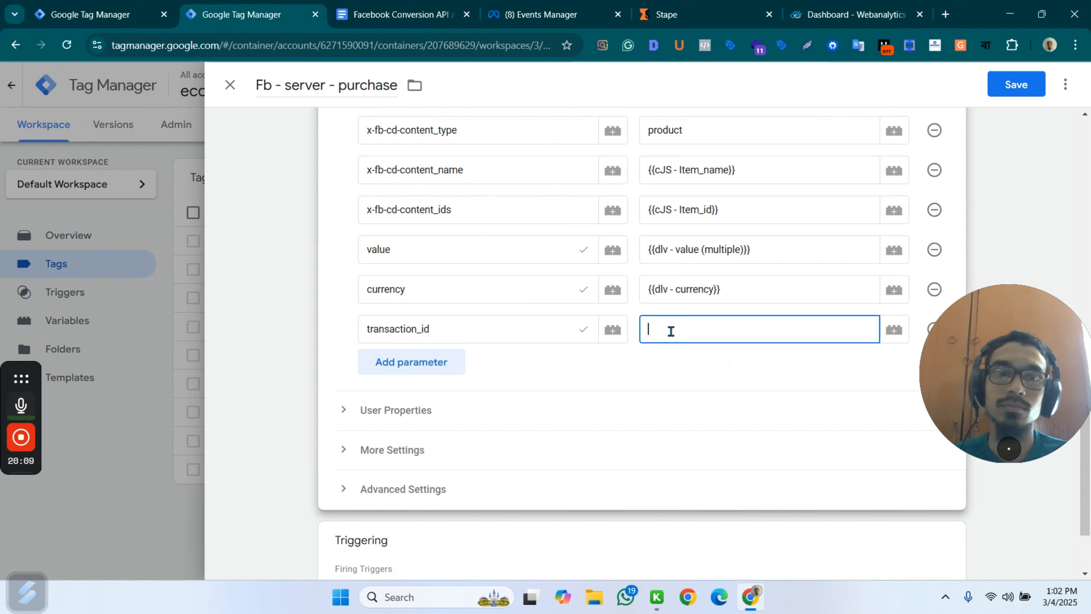
{"action": "type", "text": "{{tr"}
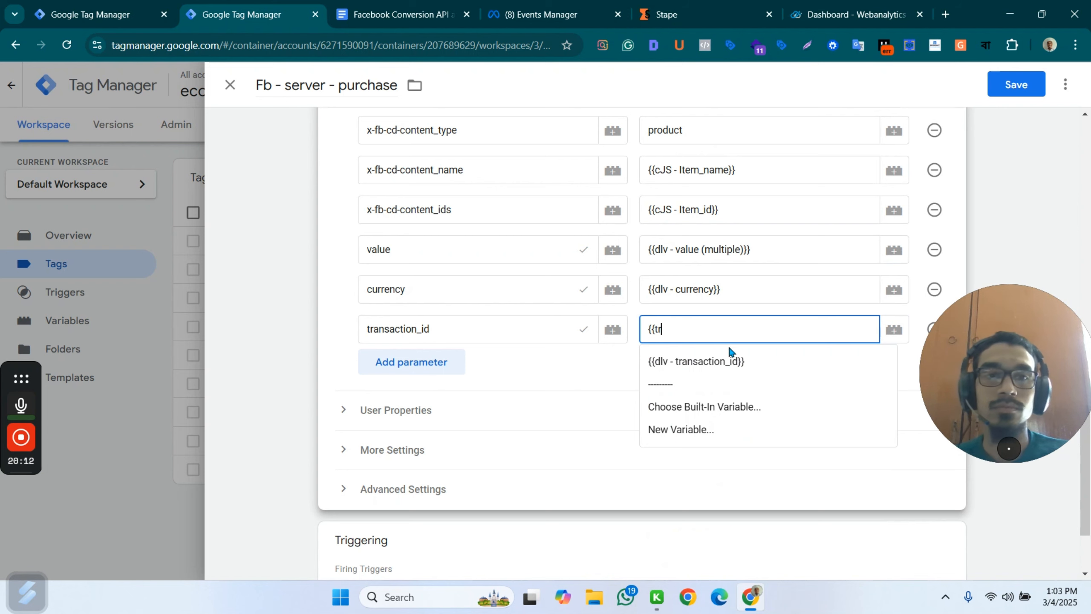
{"action": "left_click", "coordinate": [729, 361]}
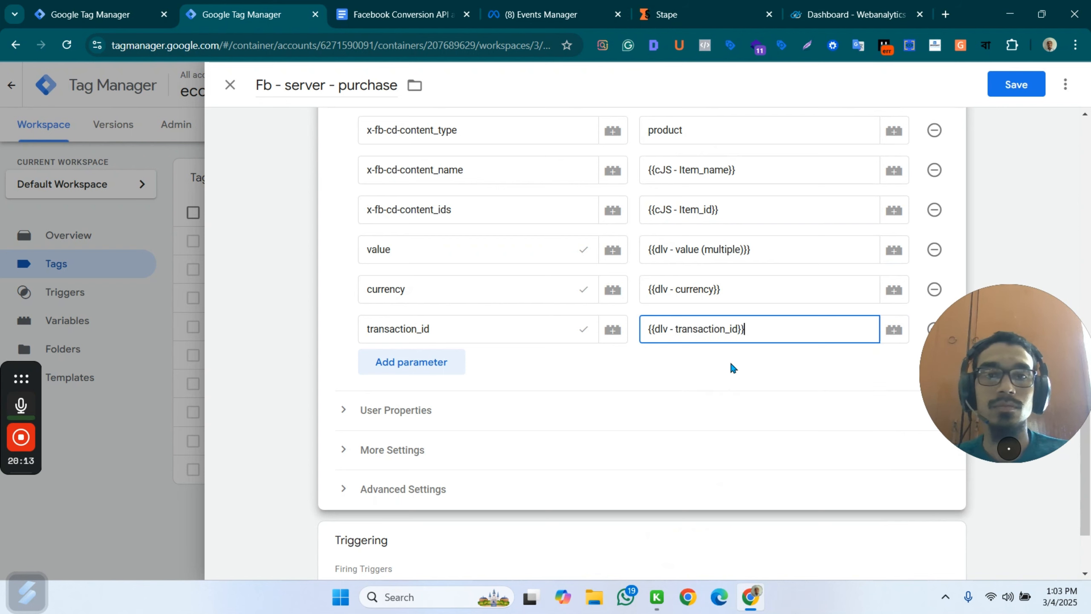
Set the purchase tag's firing option to Once per page in its advanced settings and save the tag.
{"action": "scroll", "coordinate": [502, 226], "scroll_direction": "up", "scroll_amount": 3}
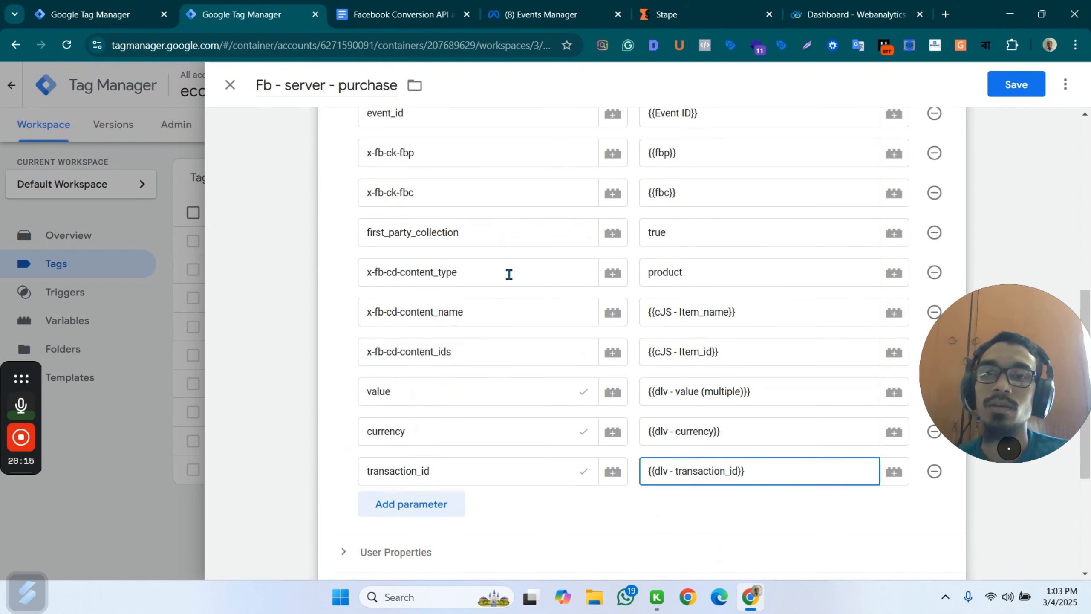
{"action": "scroll", "coordinate": [509, 274], "scroll_direction": "up", "scroll_amount": 3}
{"action": "scroll", "coordinate": [553, 261], "scroll_direction": "up", "scroll_amount": 5}
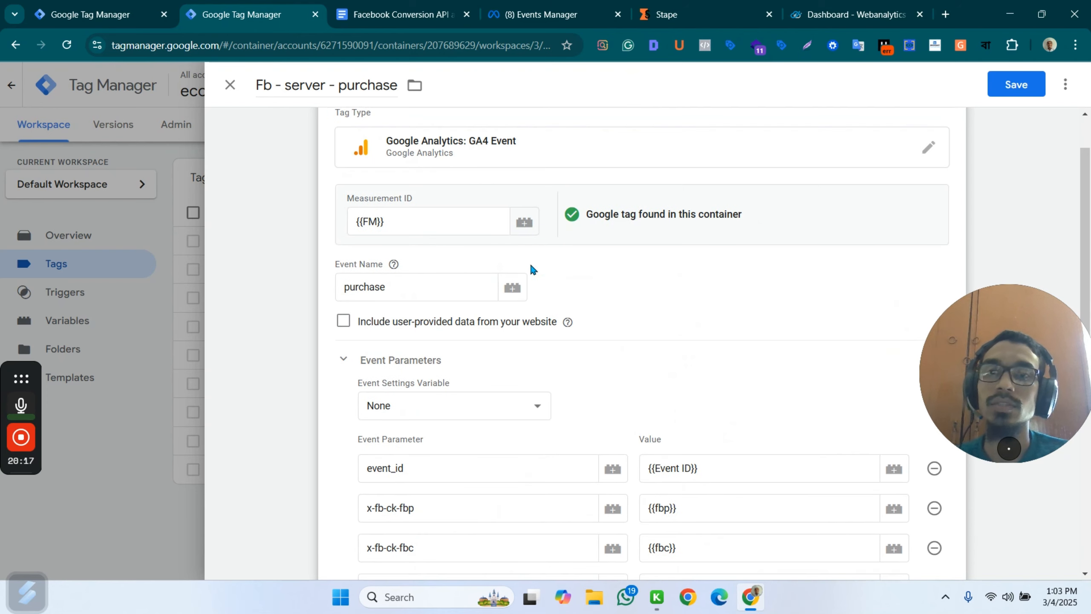
{"action": "scroll", "coordinate": [554, 236], "scroll_direction": "down", "scroll_amount": 12}
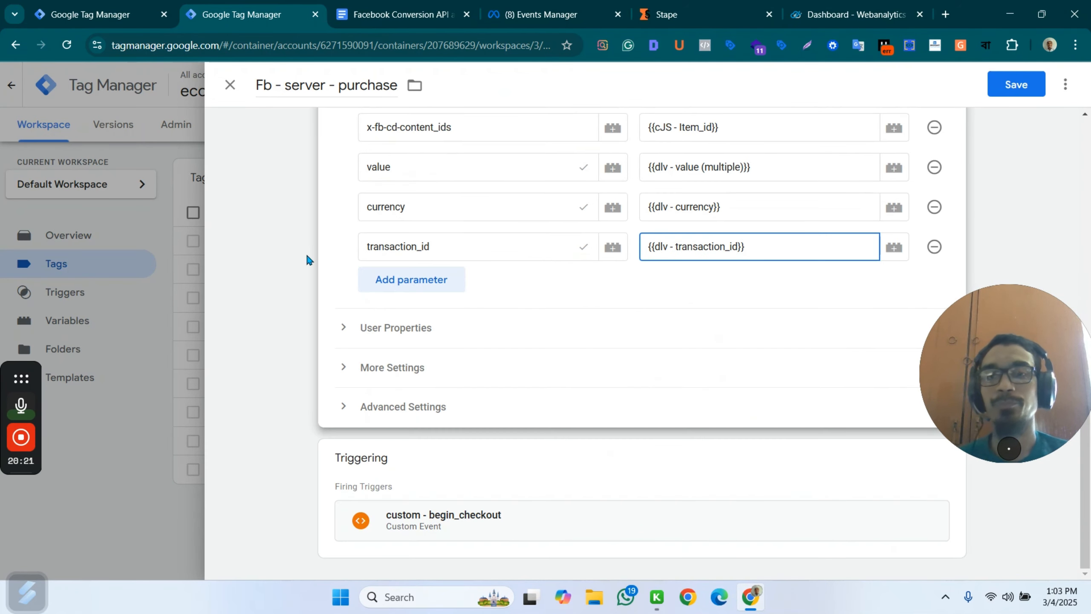
{"action": "left_click", "coordinate": [499, 408]}
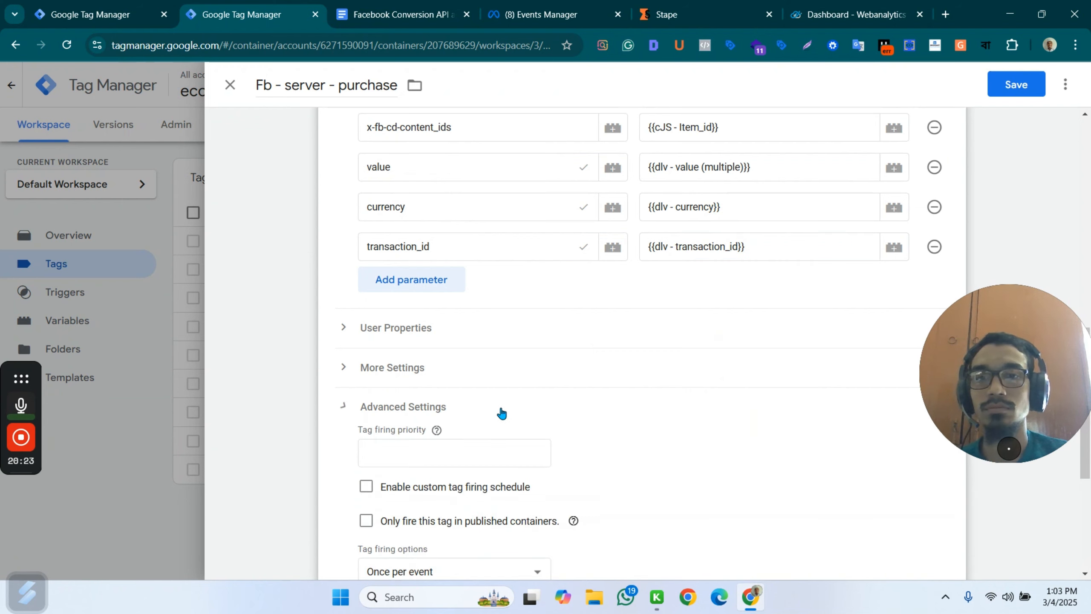
{"action": "scroll", "coordinate": [601, 396], "scroll_direction": "down", "scroll_amount": 3}
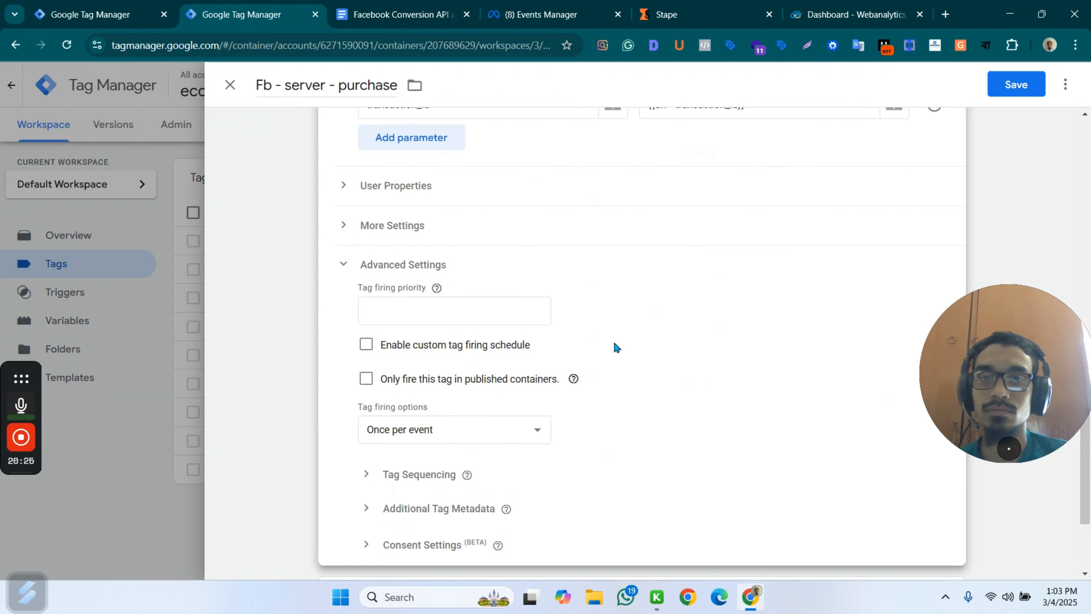
{"action": "left_click", "coordinate": [494, 427]}
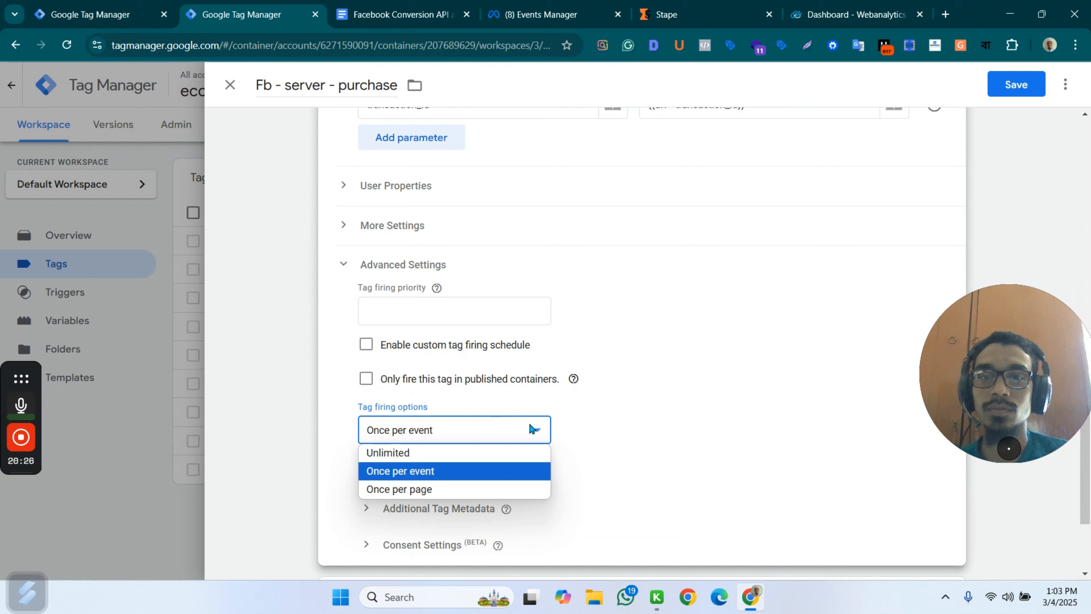
{"action": "left_click", "coordinate": [415, 491]}
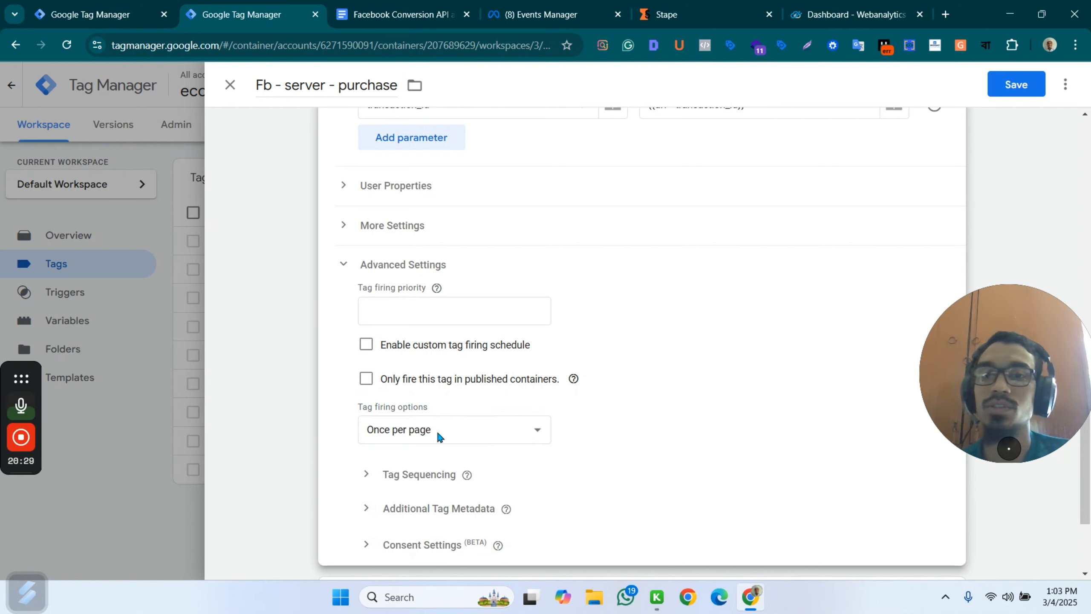
{"action": "scroll", "coordinate": [533, 340], "scroll_direction": "up", "scroll_amount": 15}
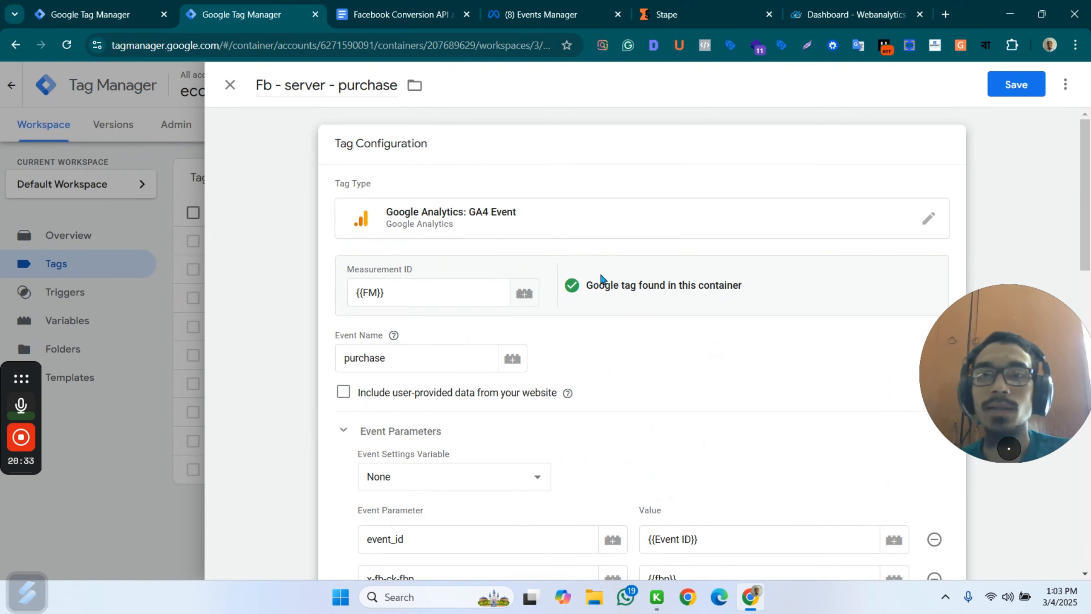
{"action": "scroll", "coordinate": [712, 262], "scroll_direction": "down", "scroll_amount": 14}
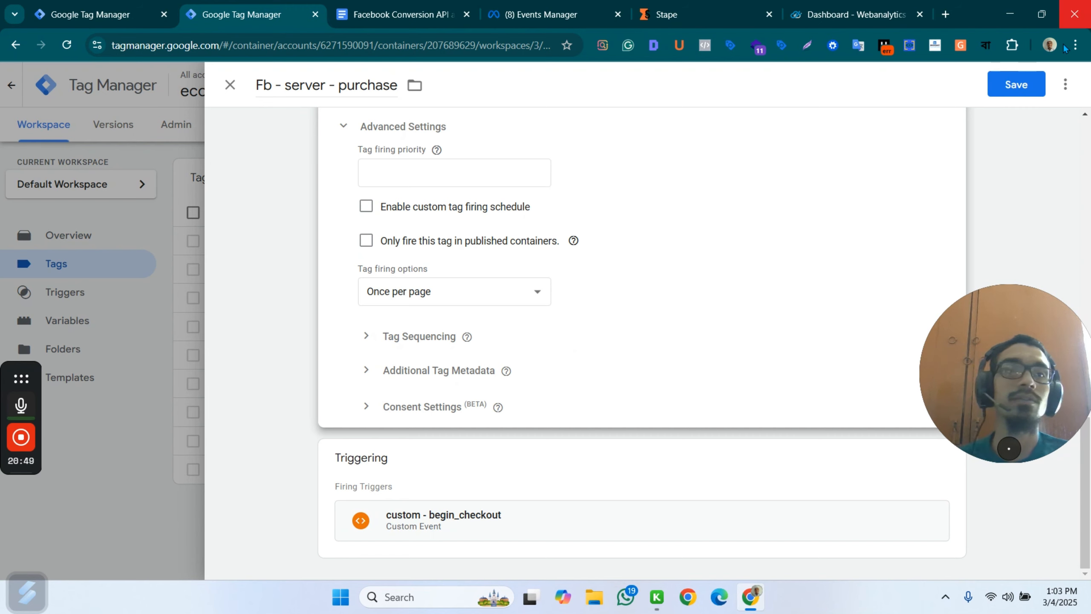
{"action": "left_click", "coordinate": [992, 81]}
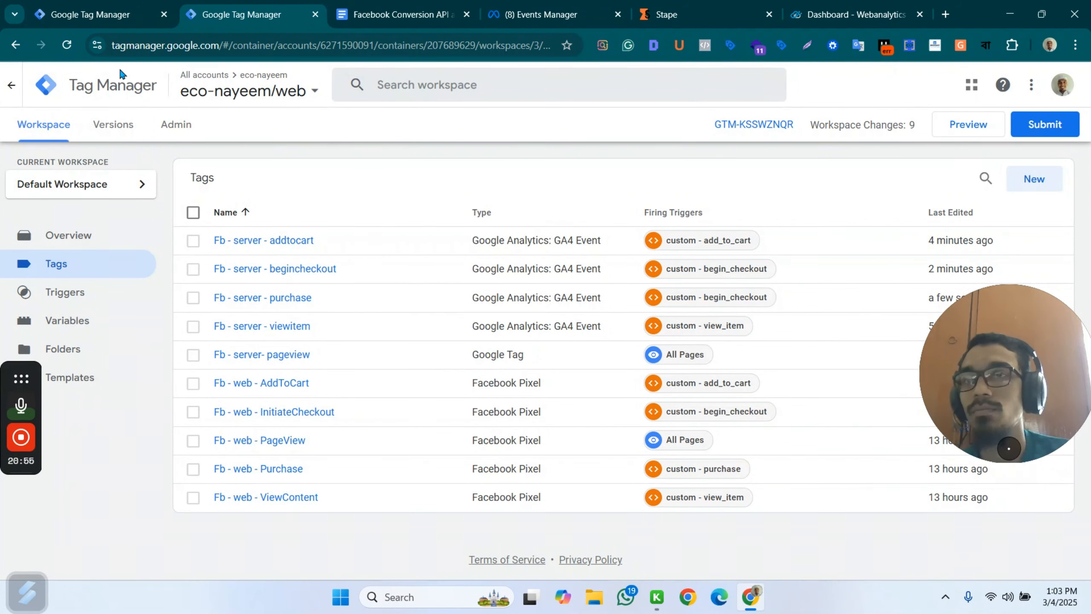
Start a new tag in the server container and open the Community Template Gallery for its tag type.
{"action": "left_click", "coordinate": [93, 14]}
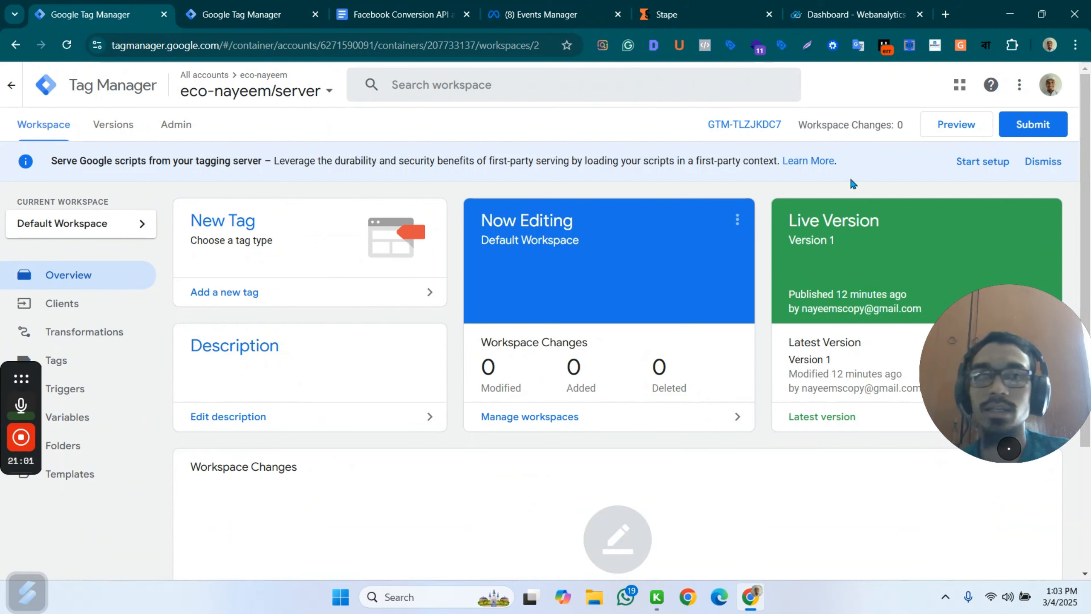
{"action": "left_click", "coordinate": [74, 360]}
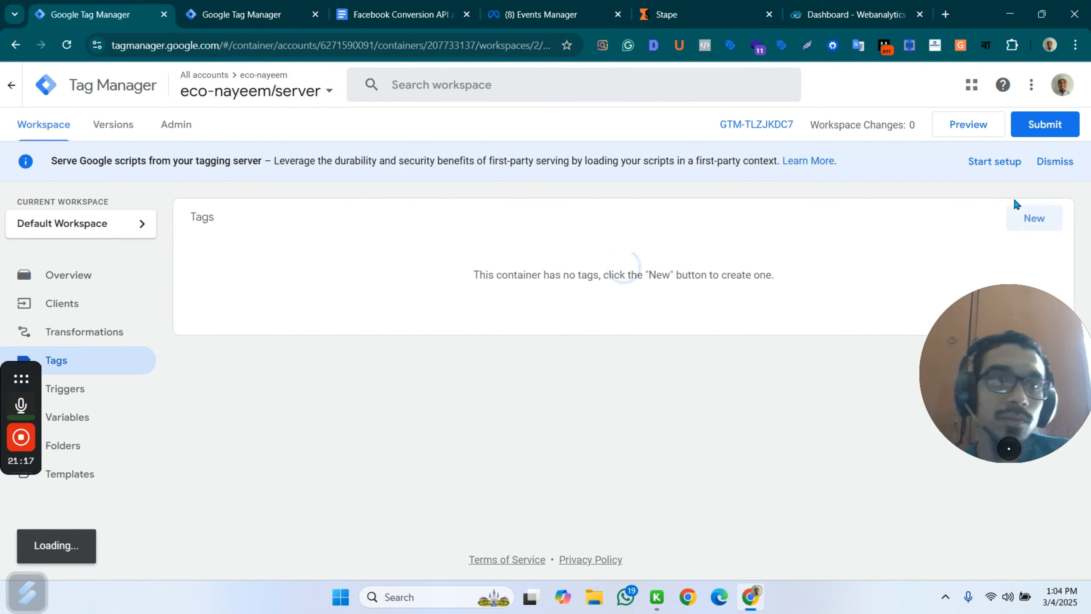
{"action": "left_click", "coordinate": [1022, 218]}
{"action": "left_click", "coordinate": [695, 192]}
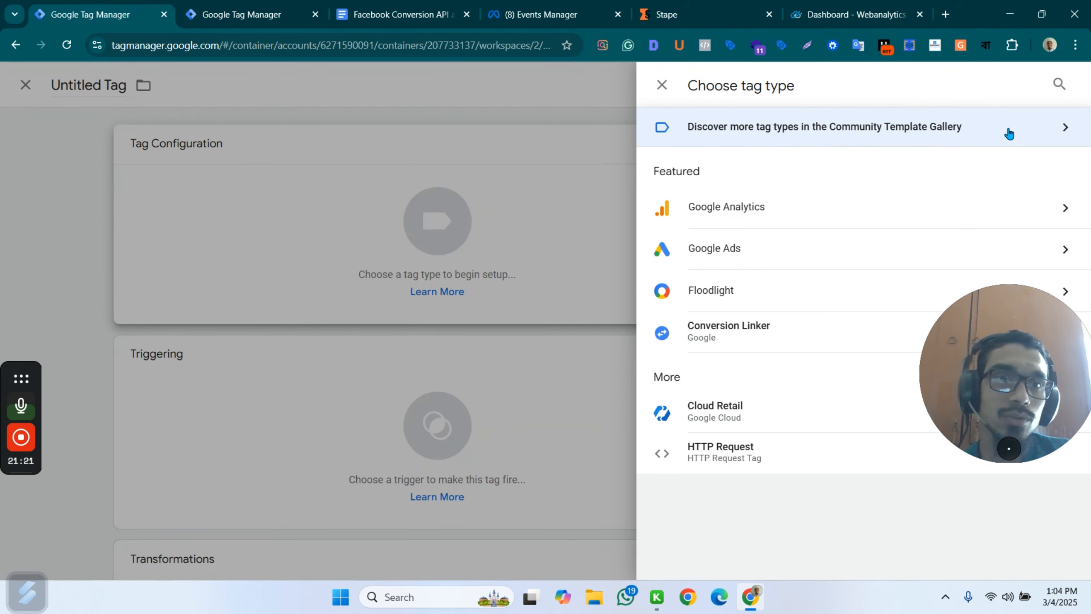
{"action": "left_click", "coordinate": [1009, 134]}
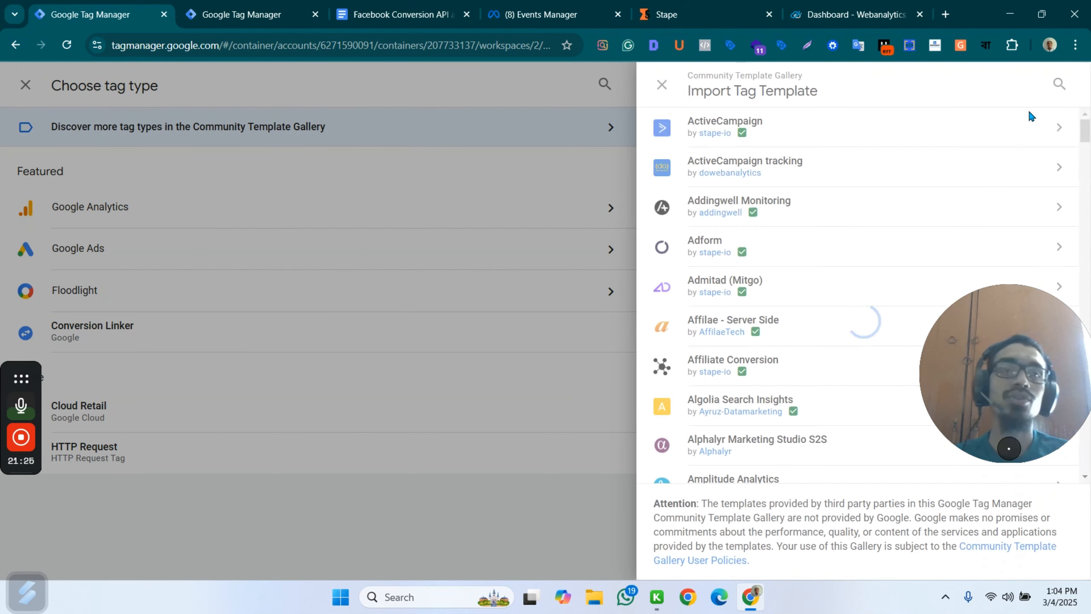
Search the template gallery for "conver" and add the Conversions API Tag by facebookincubator to the workspace.
{"action": "left_click", "coordinate": [1060, 84]}
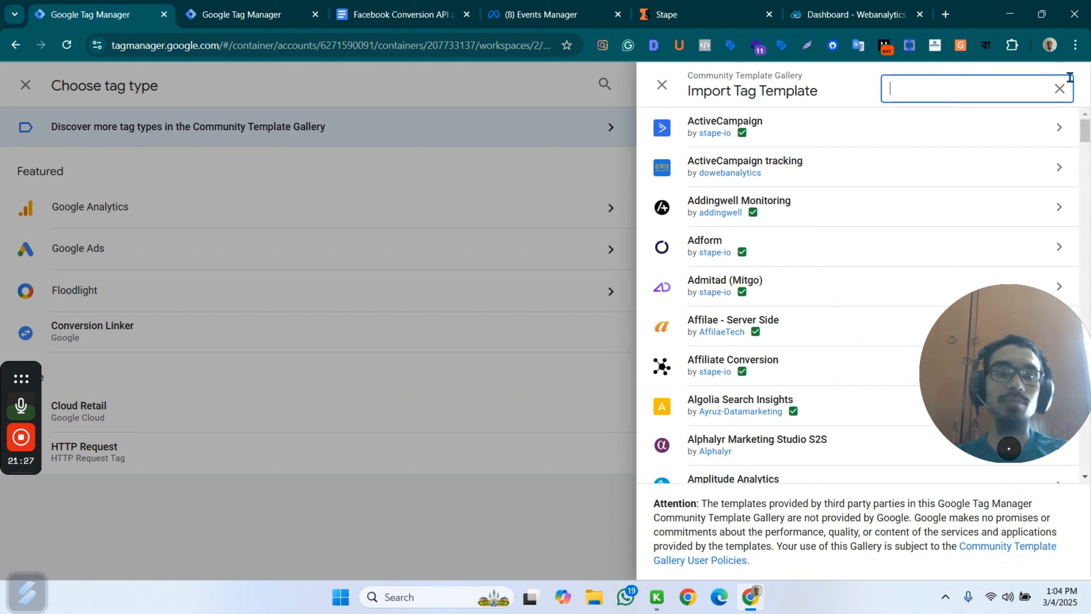
{"action": "type", "text": "conver"}
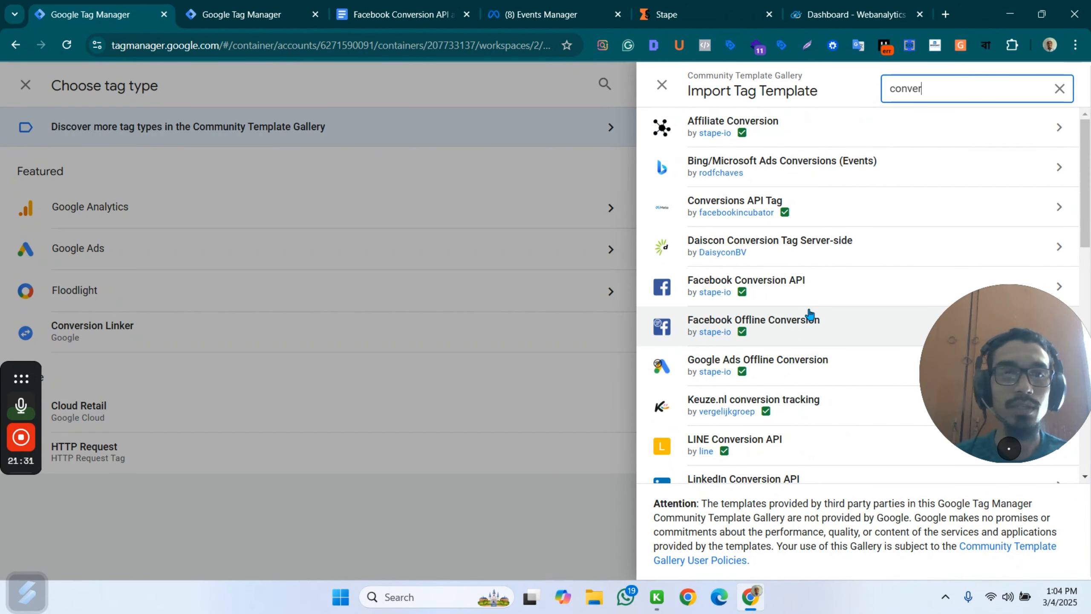
{"action": "left_click", "coordinate": [868, 200]}
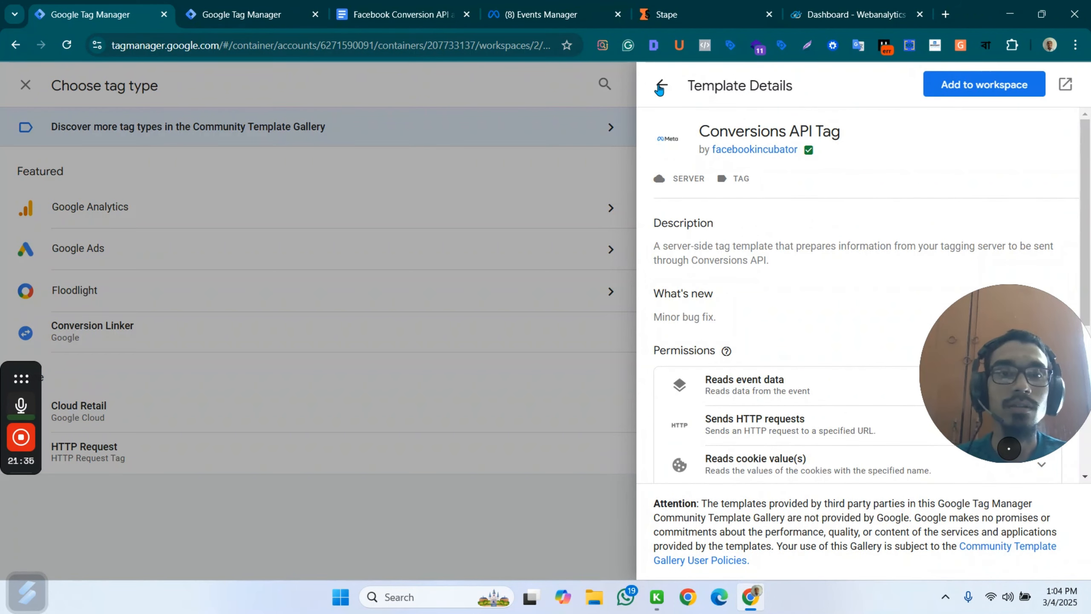
{"action": "left_click", "coordinate": [661, 88]}
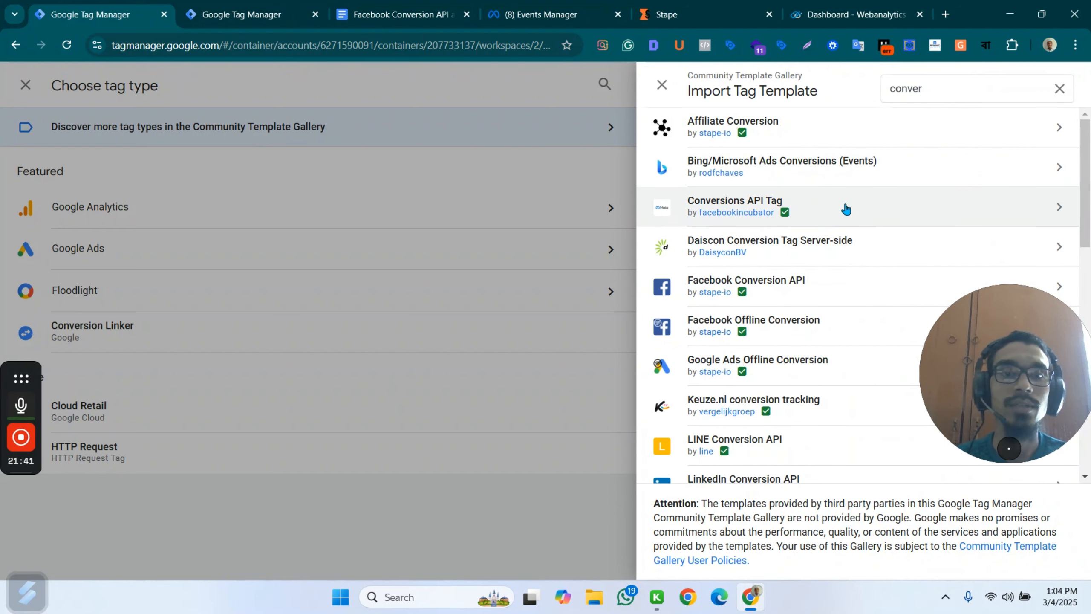
{"action": "left_click", "coordinate": [845, 210]}
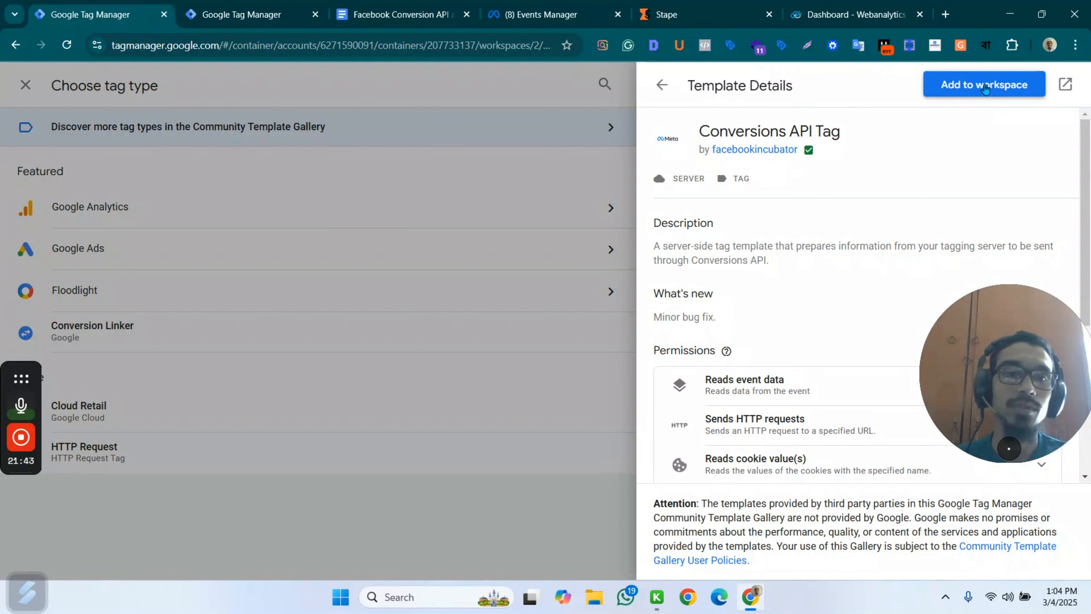
{"action": "left_click", "coordinate": [985, 86]}
{"action": "left_click", "coordinate": [746, 427]}
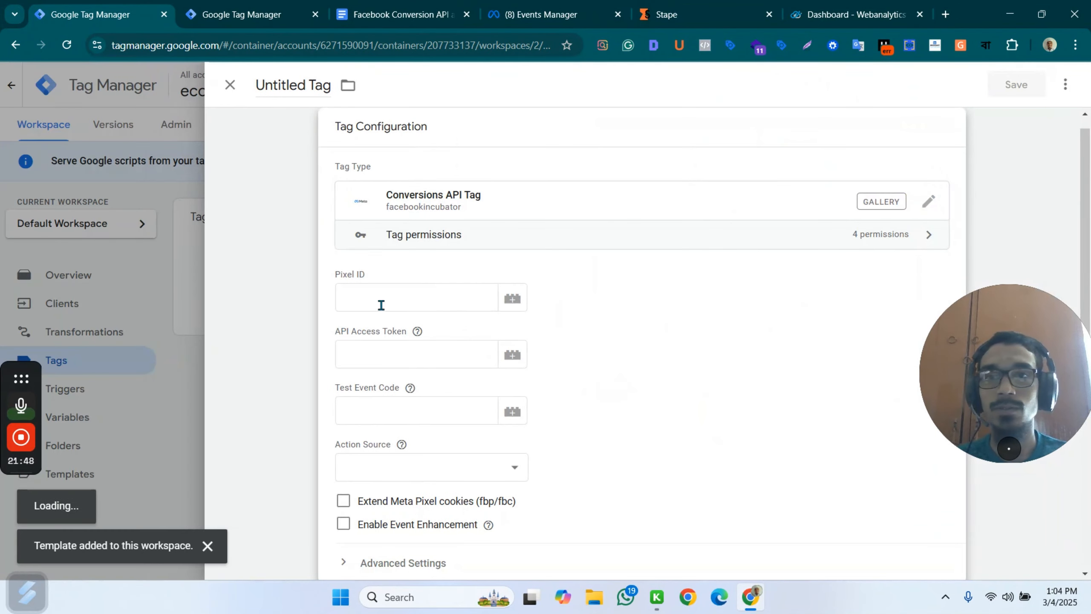
Copy the selected dataset's ID from Events Manager into the Pixel ID field of the Conversions API tag.
{"action": "left_click", "coordinate": [382, 302]}
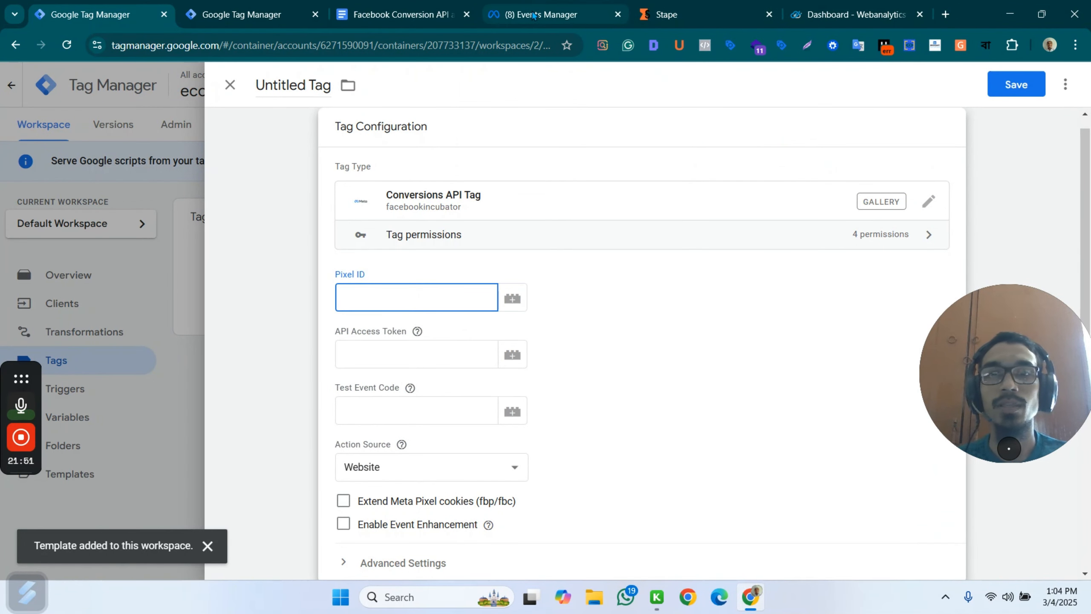
{"action": "left_click", "coordinate": [559, 17]}
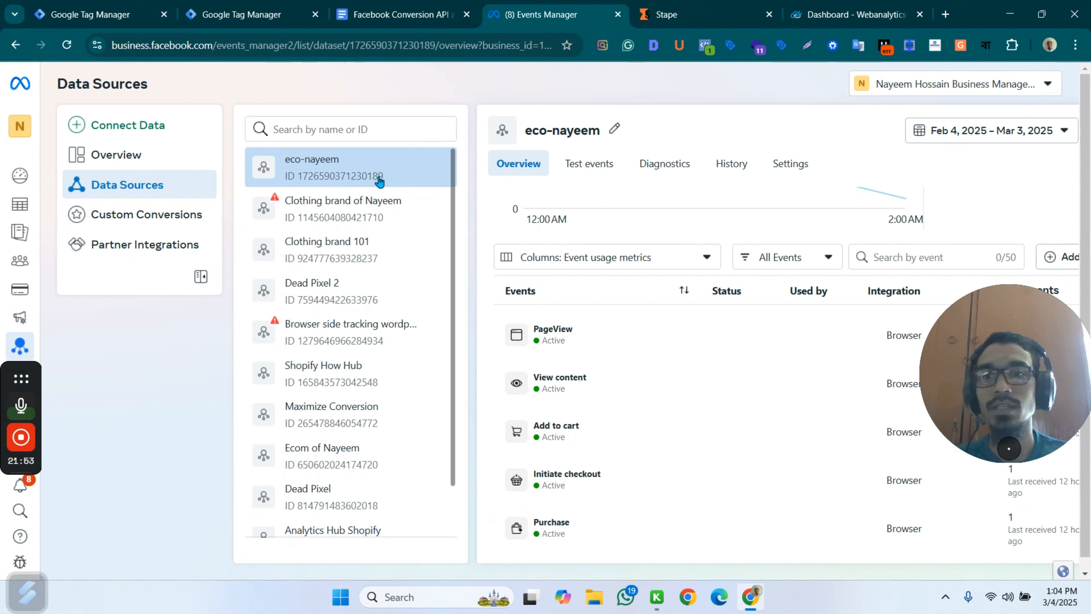
{"action": "left_click_drag", "start_coordinate": [383, 177], "coordinate": [300, 180]}
{"action": "key", "text": "ctrl+c"}
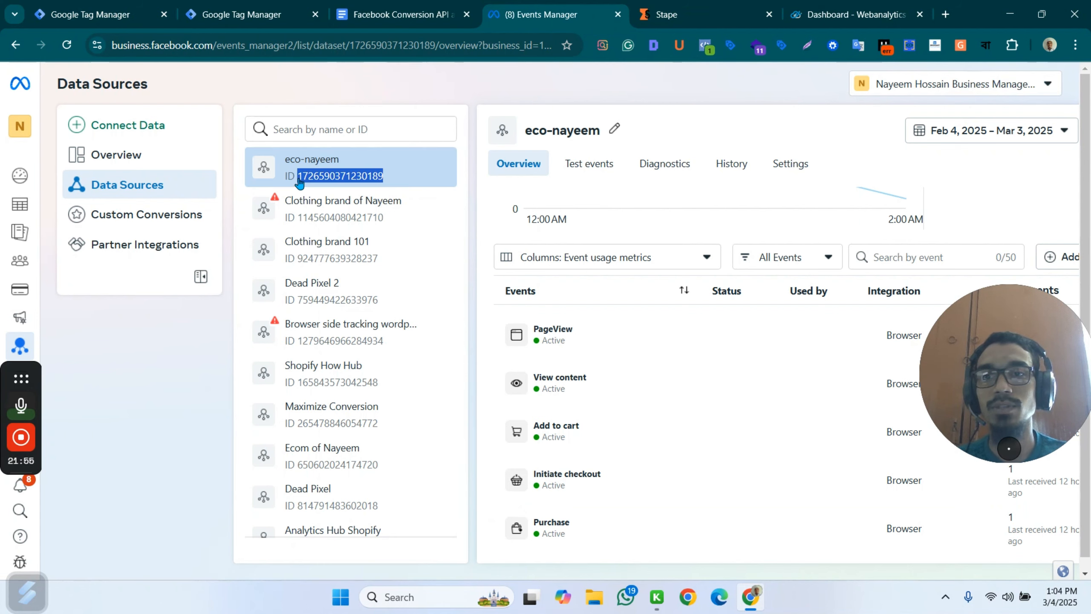
{"action": "left_click", "coordinate": [391, 14]}
{"action": "left_click", "coordinate": [105, 13]}
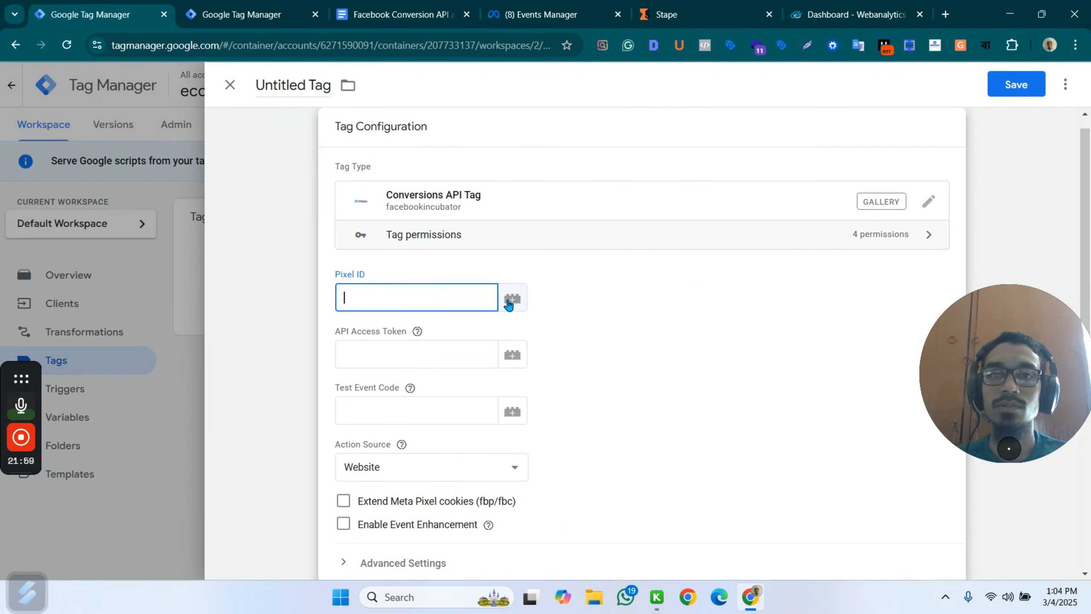
{"action": "key", "text": "ctrl+v"}
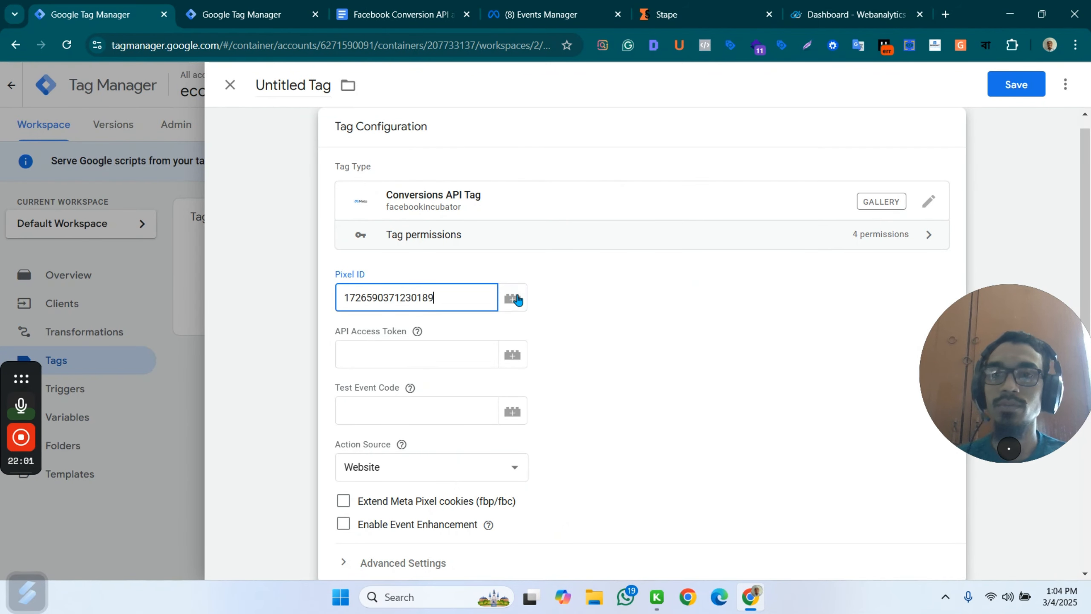
Generate a Conversions API access token in the dataset's settings in Events Manager, copy it and return to the server container's tag.
{"action": "left_click", "coordinate": [370, 349]}
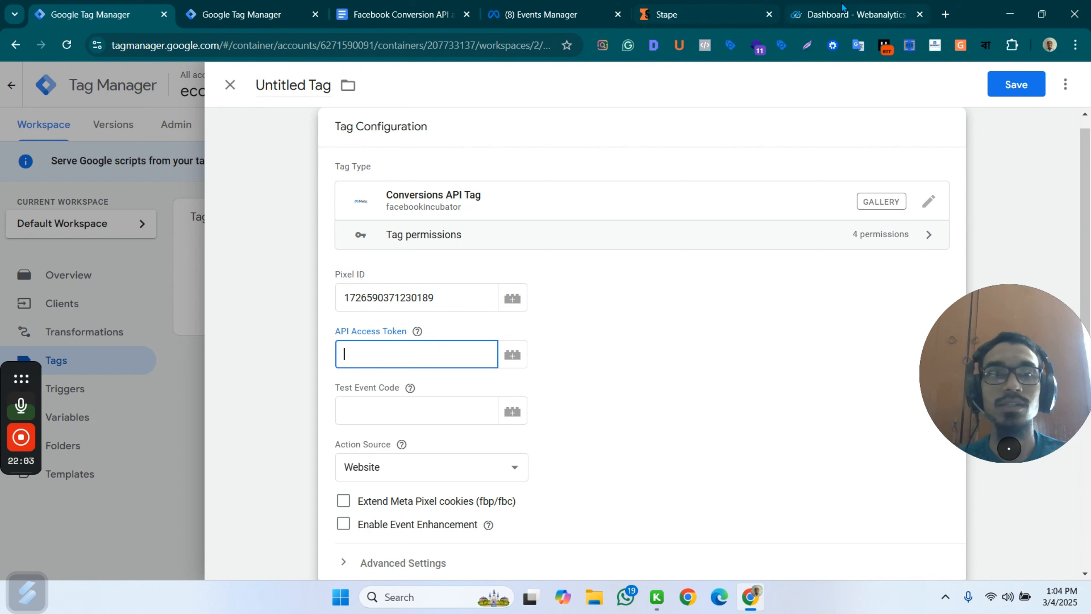
{"action": "left_click", "coordinate": [541, 14]}
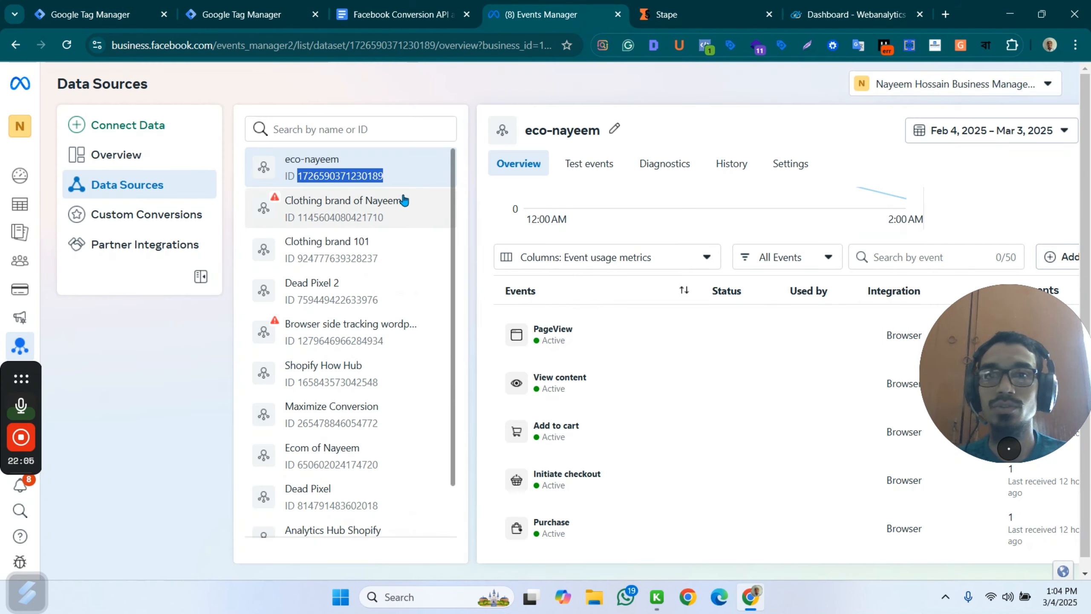
{"action": "left_click", "coordinate": [809, 165]}
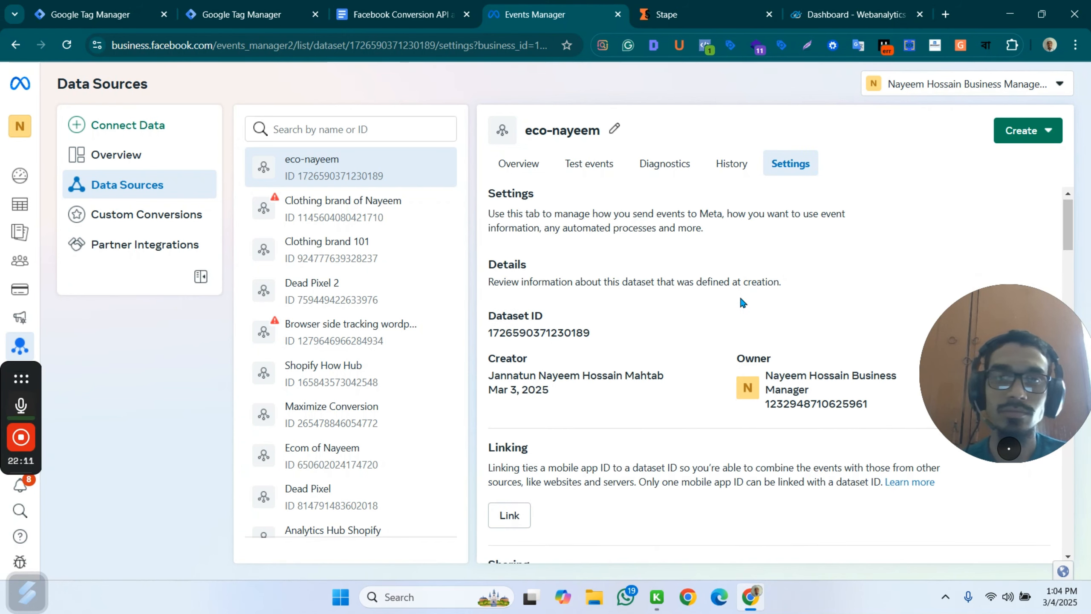
{"action": "scroll", "coordinate": [735, 309], "scroll_direction": "down", "scroll_amount": 5}
{"action": "scroll", "coordinate": [731, 318], "scroll_direction": "down", "scroll_amount": 12}
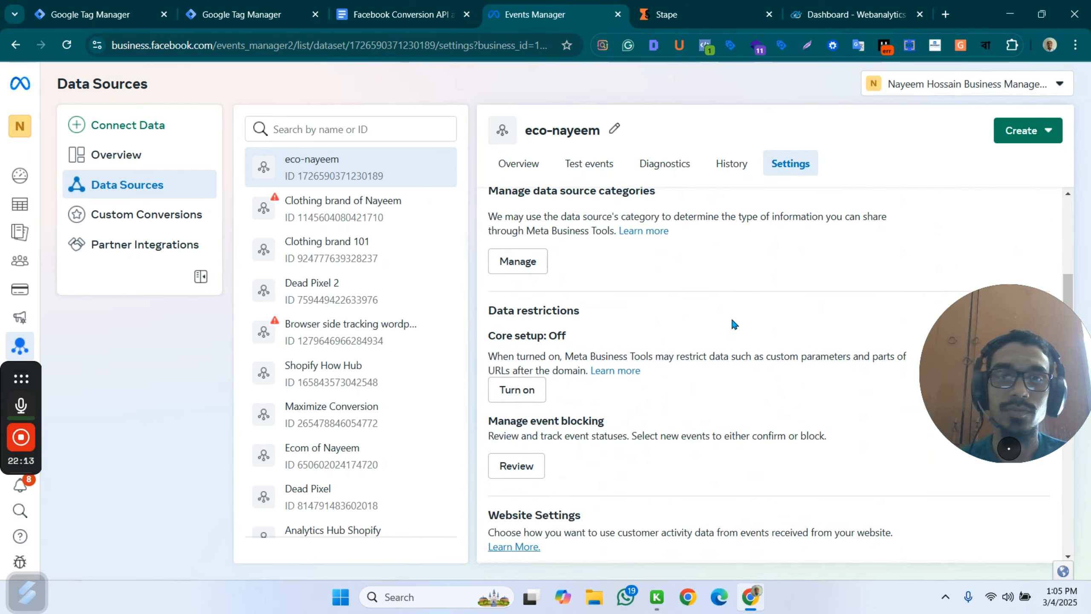
{"action": "scroll", "coordinate": [741, 294], "scroll_direction": "down", "scroll_amount": 10}
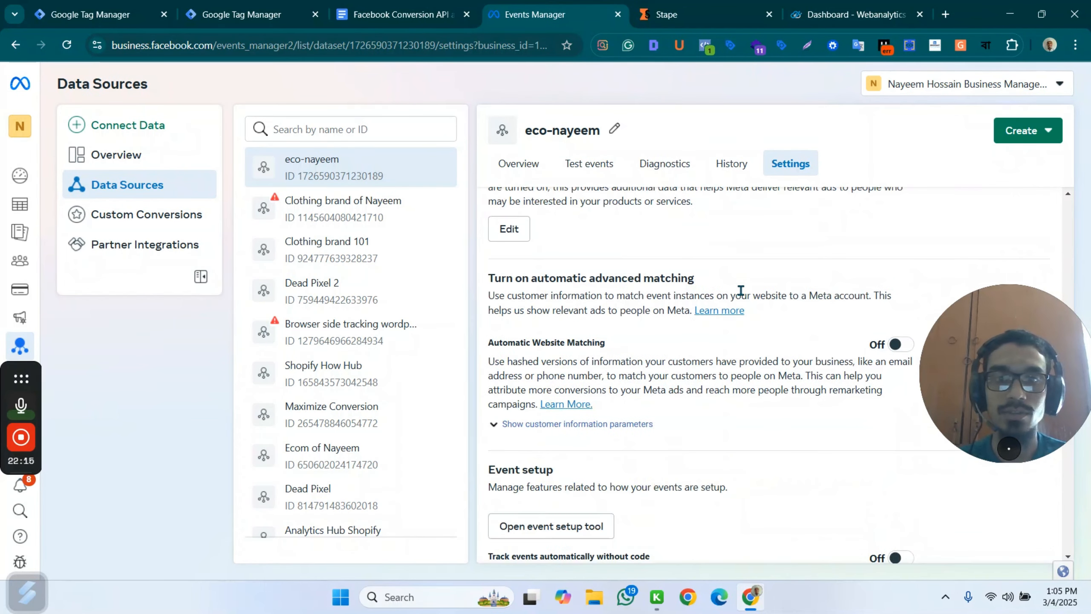
{"action": "scroll", "coordinate": [745, 295], "scroll_direction": "down", "scroll_amount": 8}
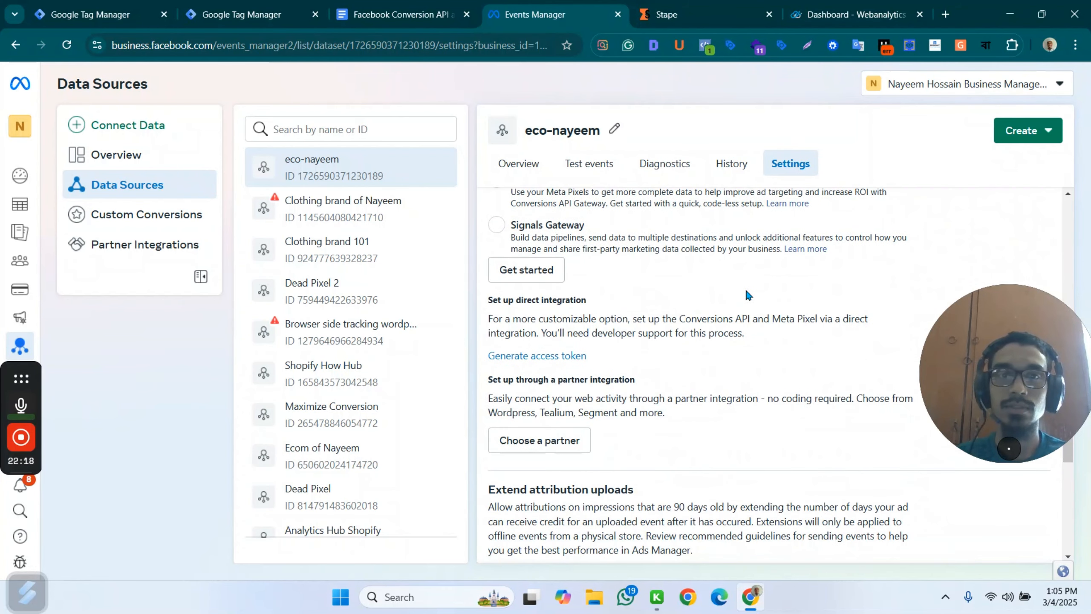
{"action": "left_click", "coordinate": [541, 355]}
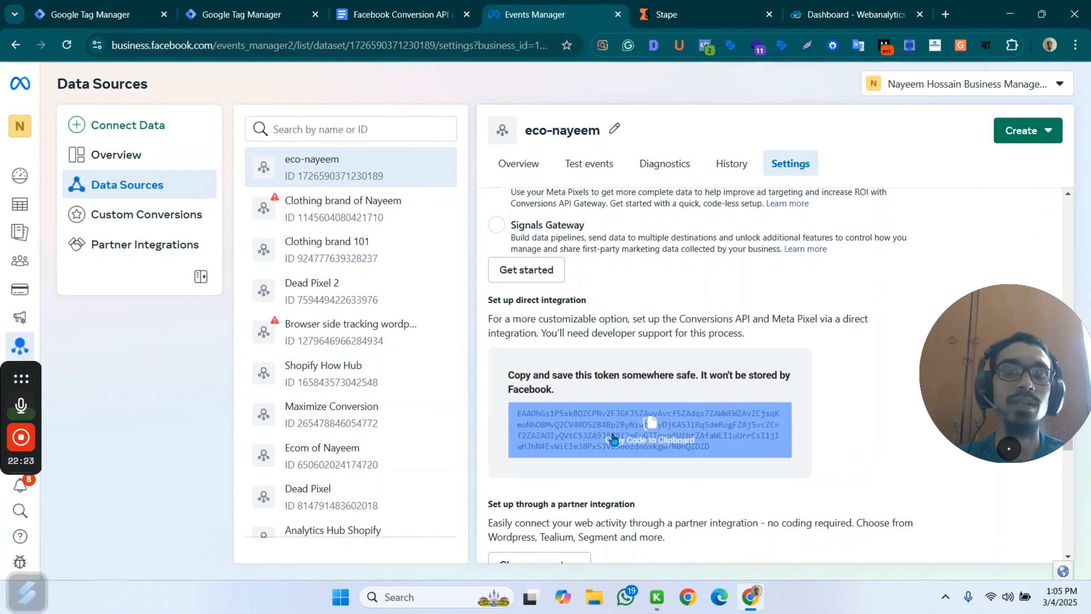
{"action": "left_click", "coordinate": [628, 428]}
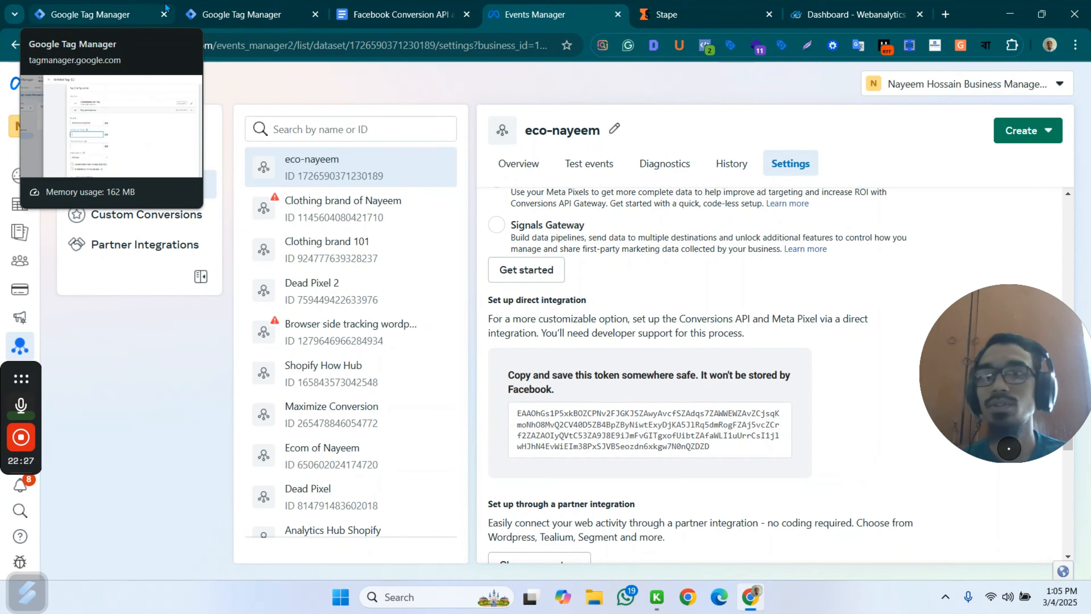
{"action": "left_click", "coordinate": [236, 13]}
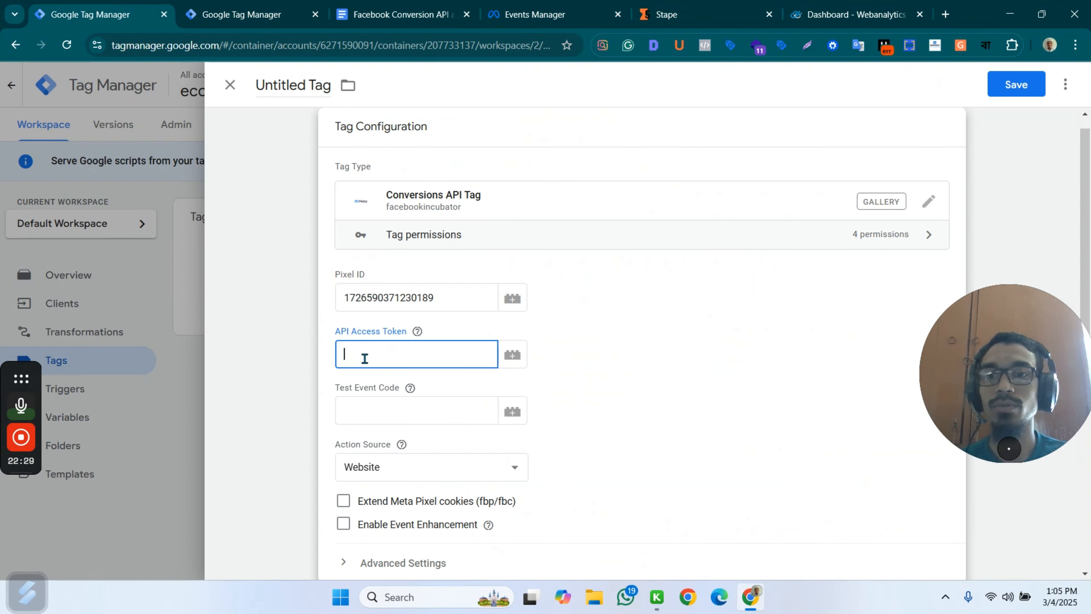
{"action": "key", "text": "ctrl+v"}
{"action": "left_click", "coordinate": [394, 409]}
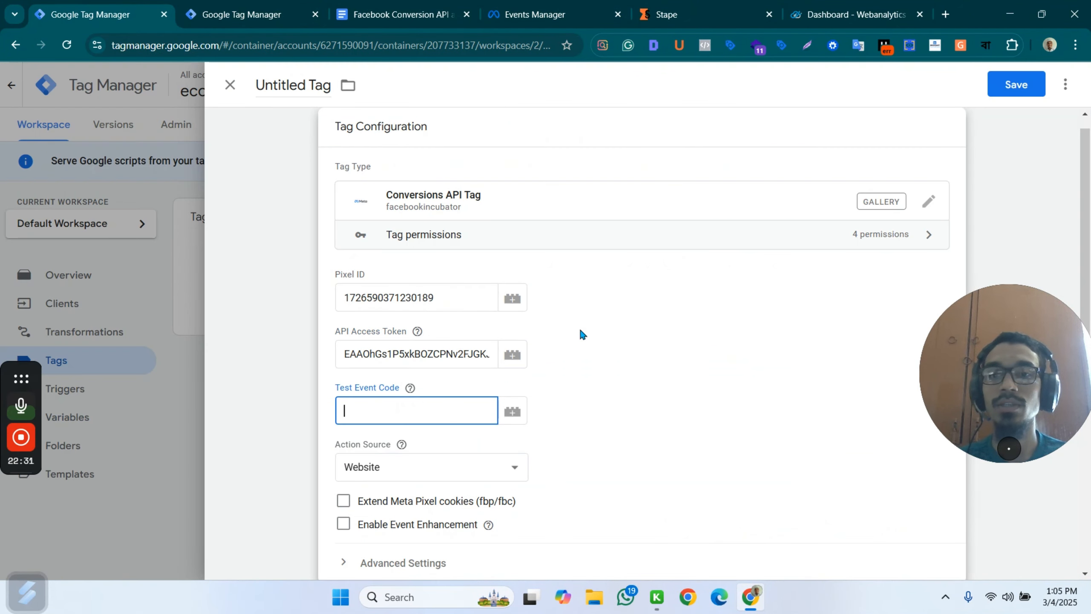
{"action": "left_click", "coordinate": [417, 331]}
{"action": "left_click", "coordinate": [397, 353]}
{"action": "triple_click", "coordinate": [398, 354]}
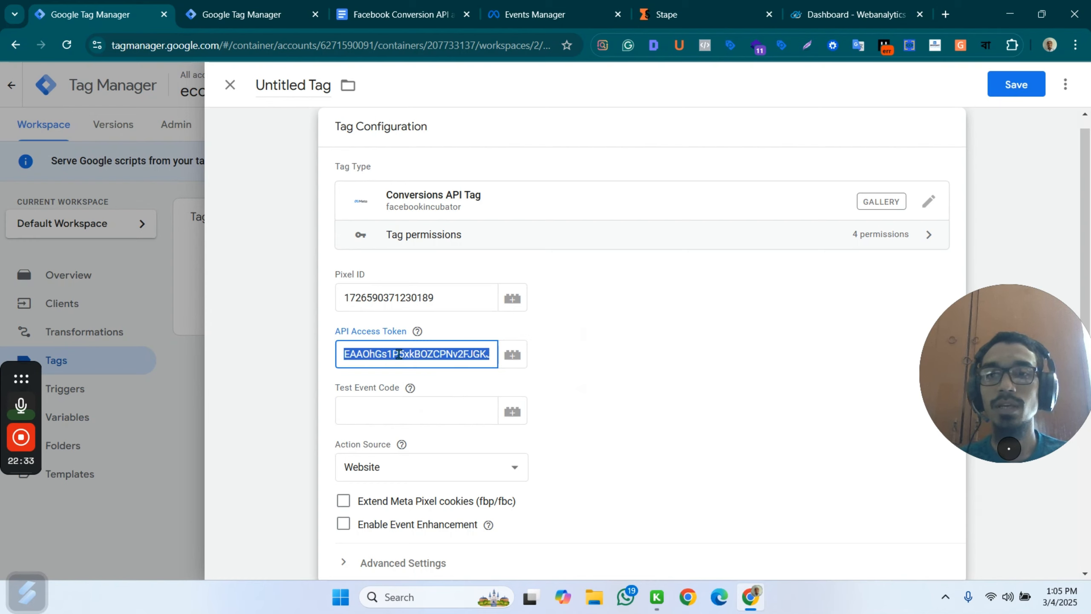
{"action": "key", "text": "BackSpace"}
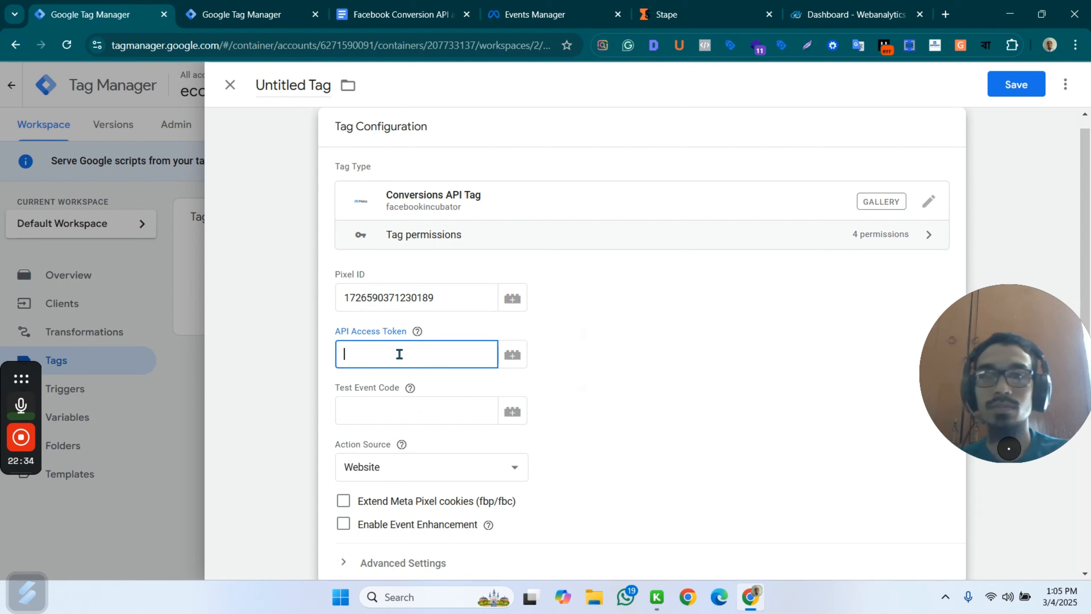
Create a new Constant variable for the API Access Token field and paste the access token as its value.
{"action": "left_click", "coordinate": [511, 355]}
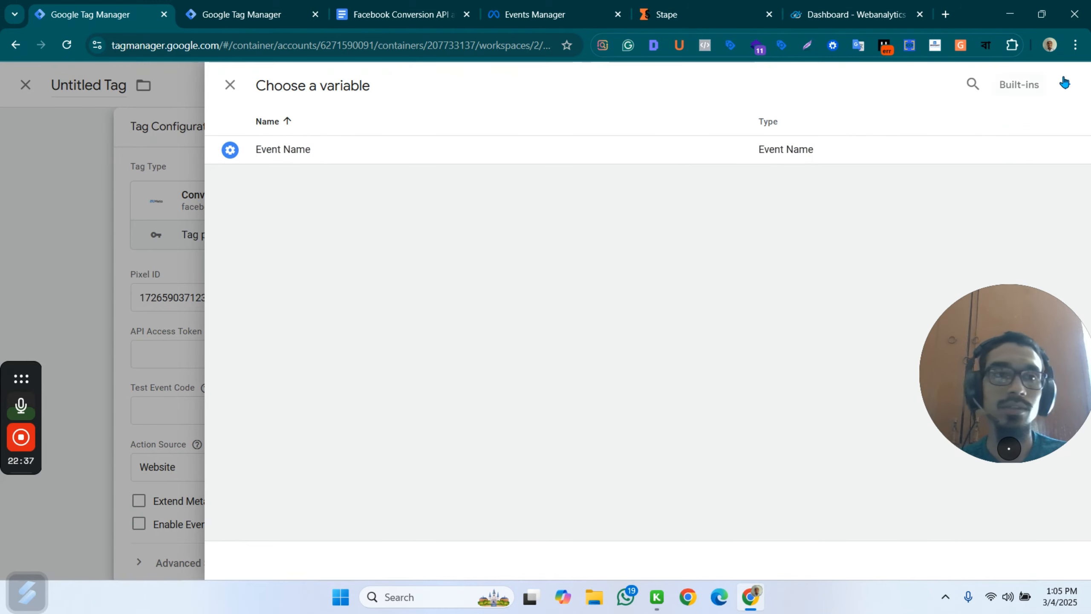
{"action": "left_click", "coordinate": [1065, 83]}
{"action": "left_click", "coordinate": [673, 213]}
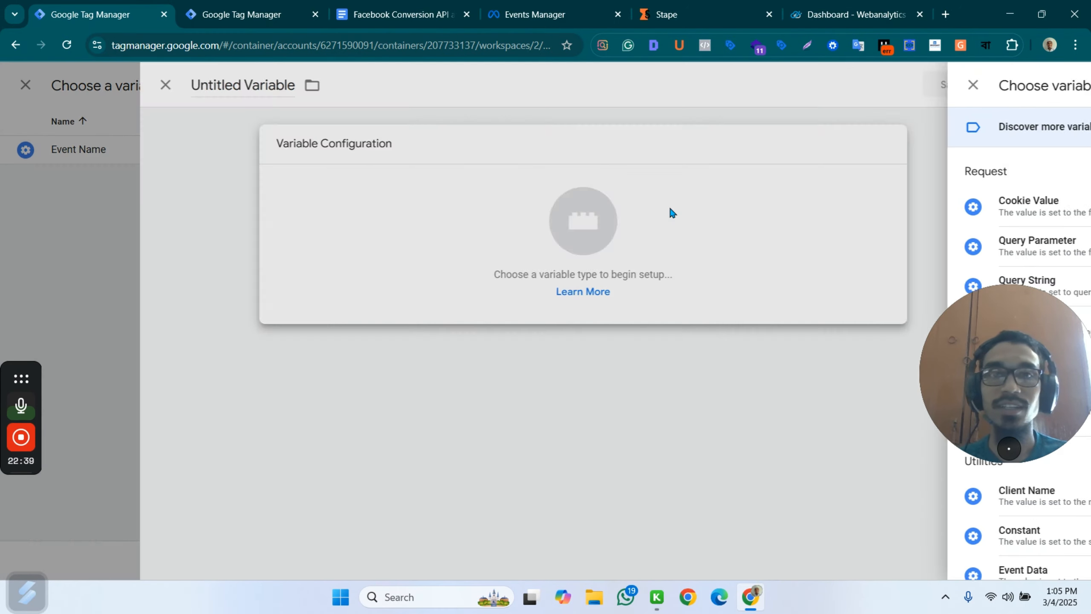
{"action": "scroll", "coordinate": [819, 377], "scroll_direction": "down", "scroll_amount": 3}
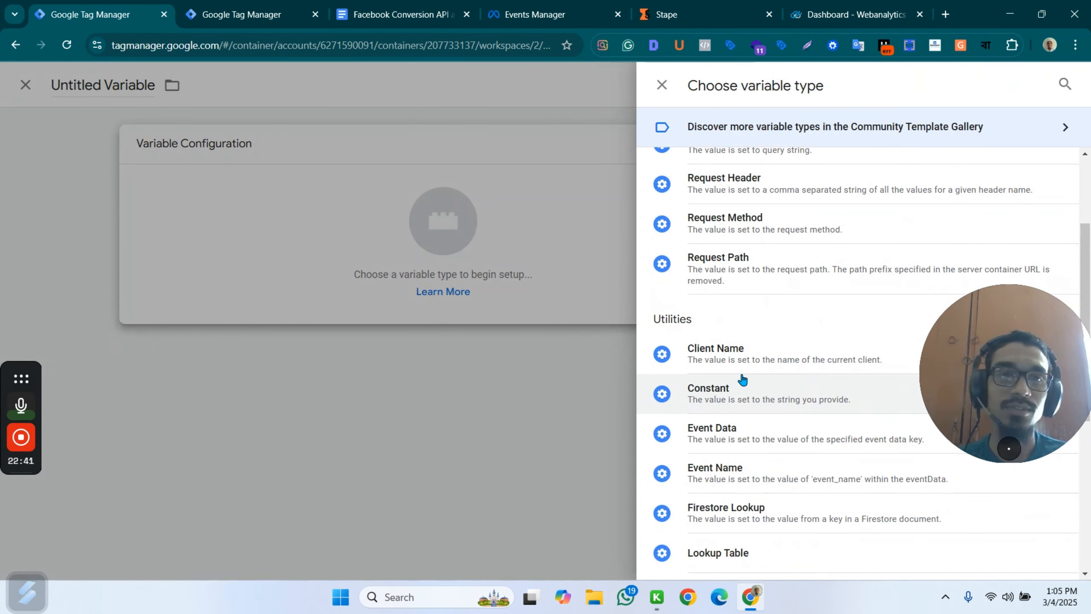
{"action": "left_click", "coordinate": [755, 405]}
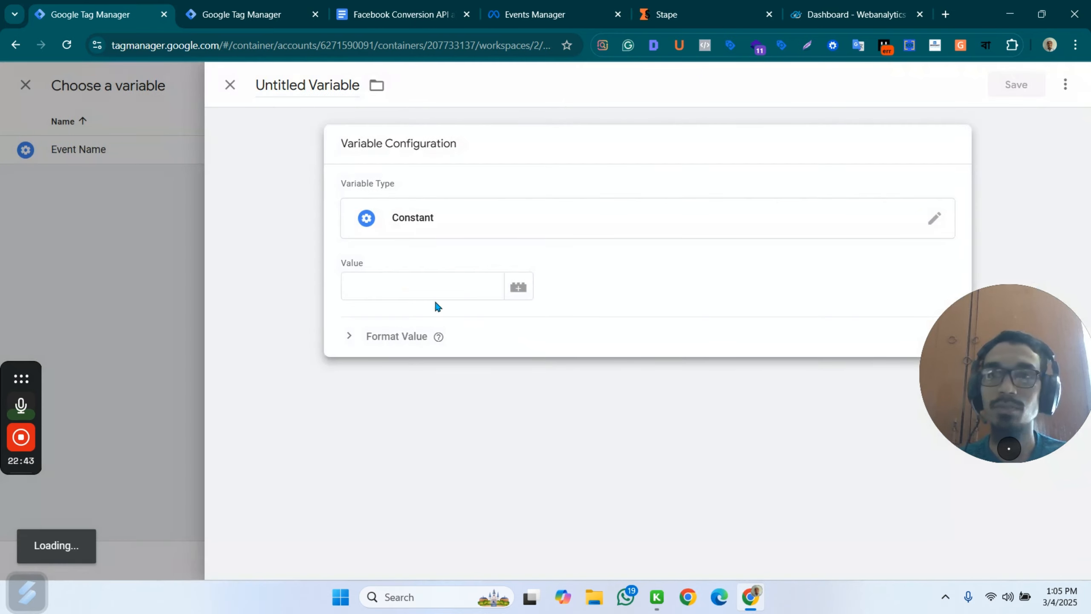
{"action": "left_click", "coordinate": [380, 279]}
{"action": "key", "text": "ctrl+v"}
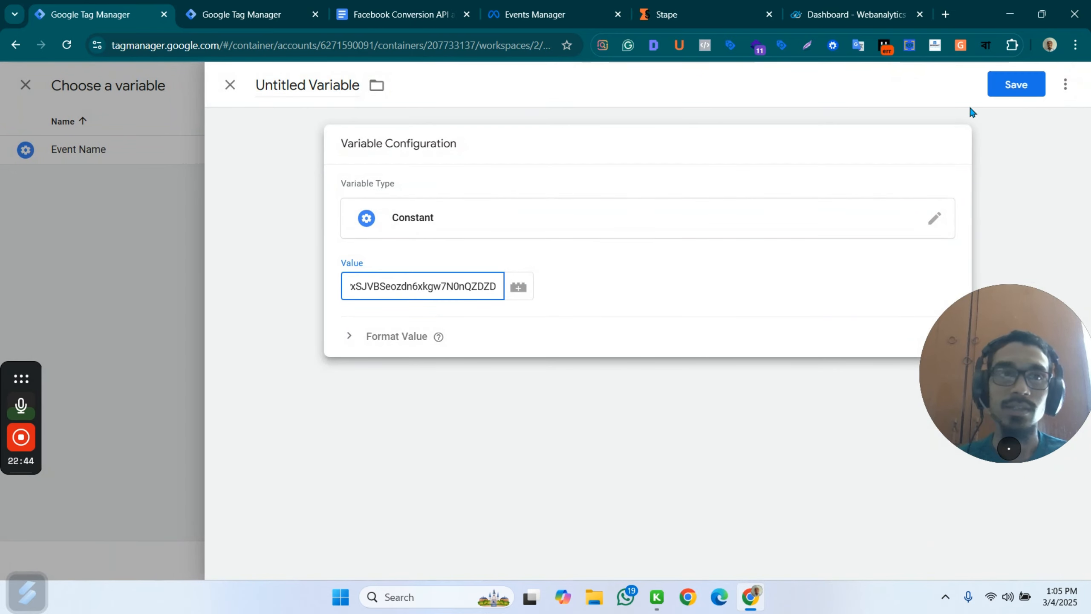
Name the constant variable API Token and save it for use as the tag's API access token.
{"action": "left_click", "coordinate": [307, 86]}
{"action": "type", "text": "AP"}
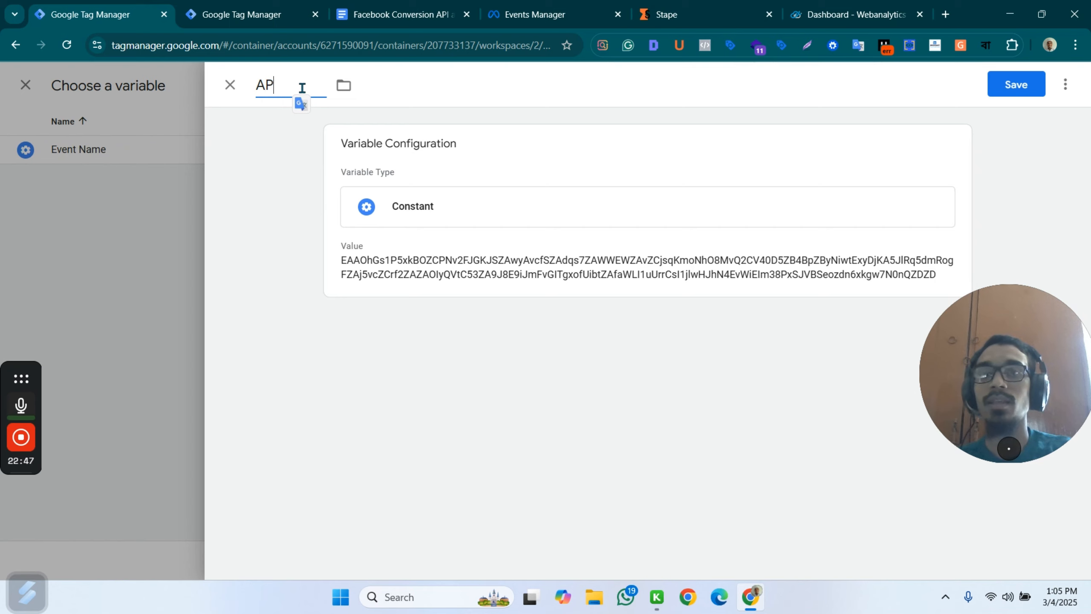
{"action": "type", "text": "I Token"}
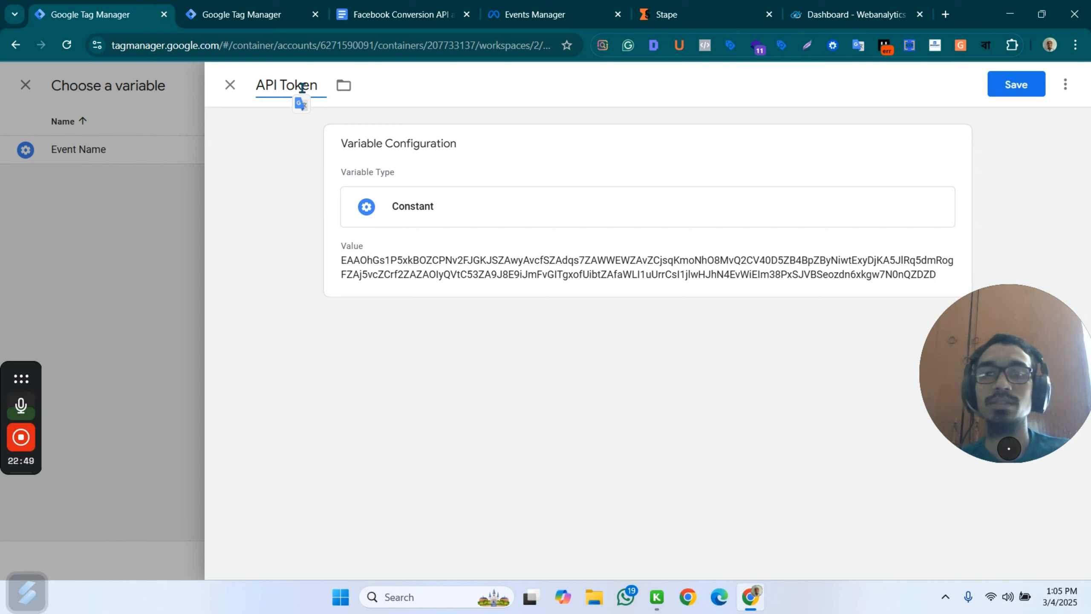
{"action": "left_click", "coordinate": [1017, 86]}
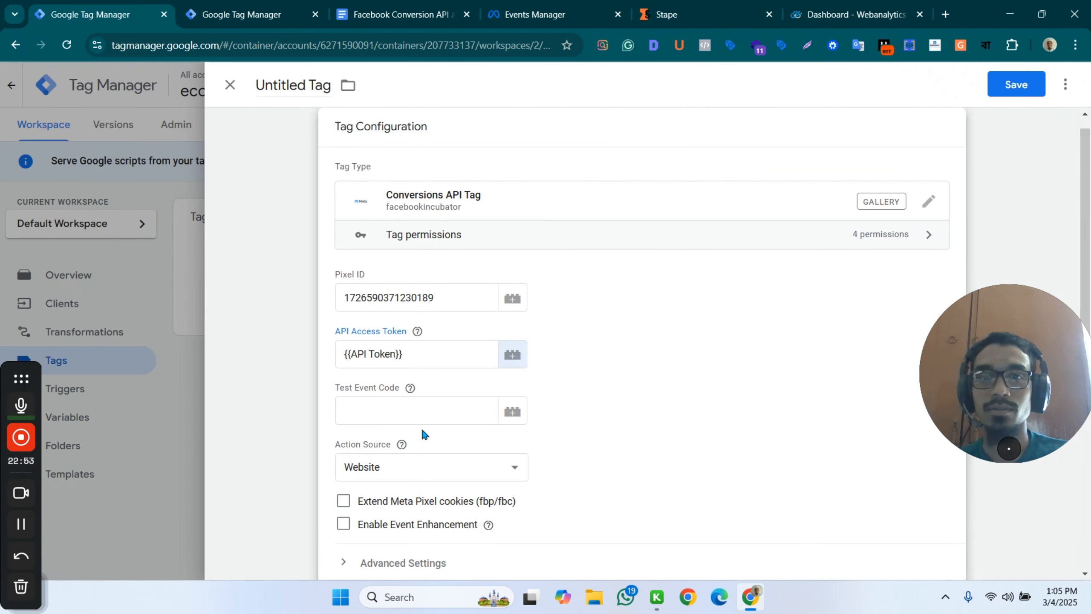
Copy the server test event code from the dataset's Test events page in Events Manager into the tag's Test Event Code field.
{"action": "left_click", "coordinate": [385, 411]}
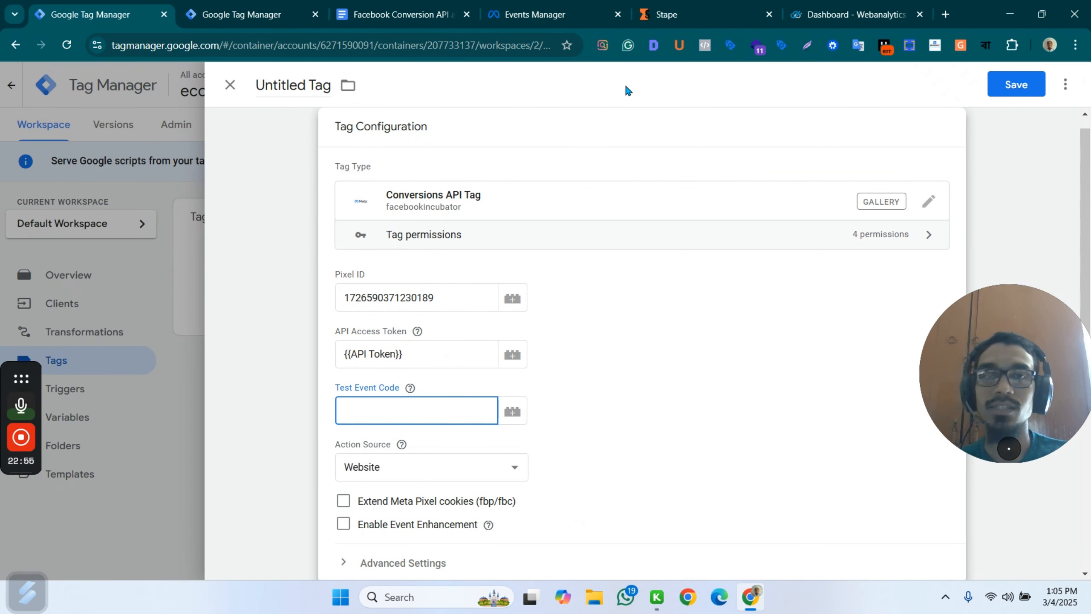
{"action": "left_click", "coordinate": [535, 14]}
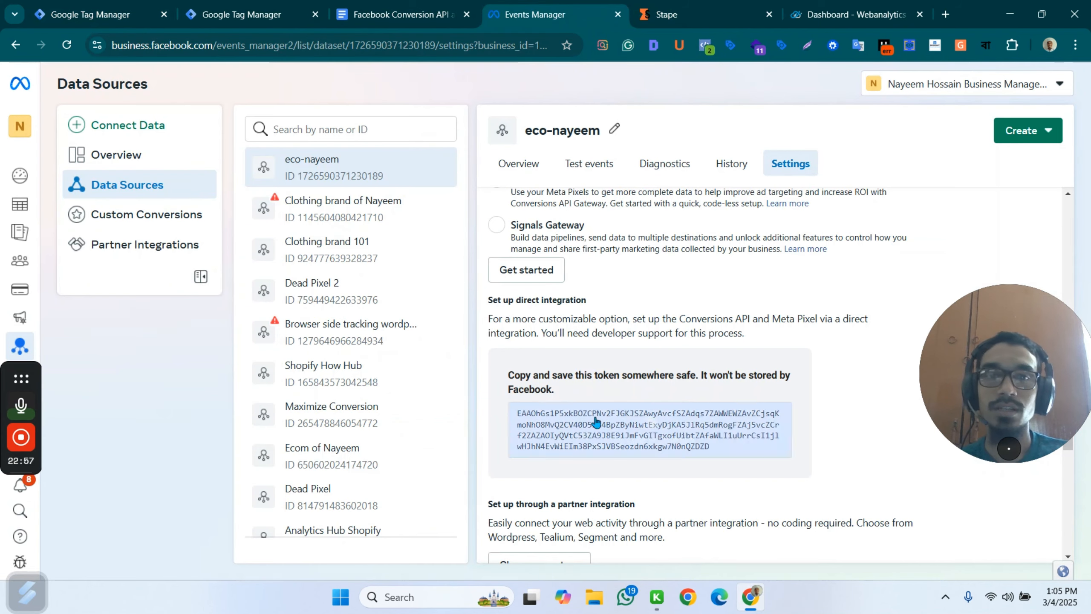
{"action": "scroll", "coordinate": [596, 423], "scroll_direction": "down", "scroll_amount": 5}
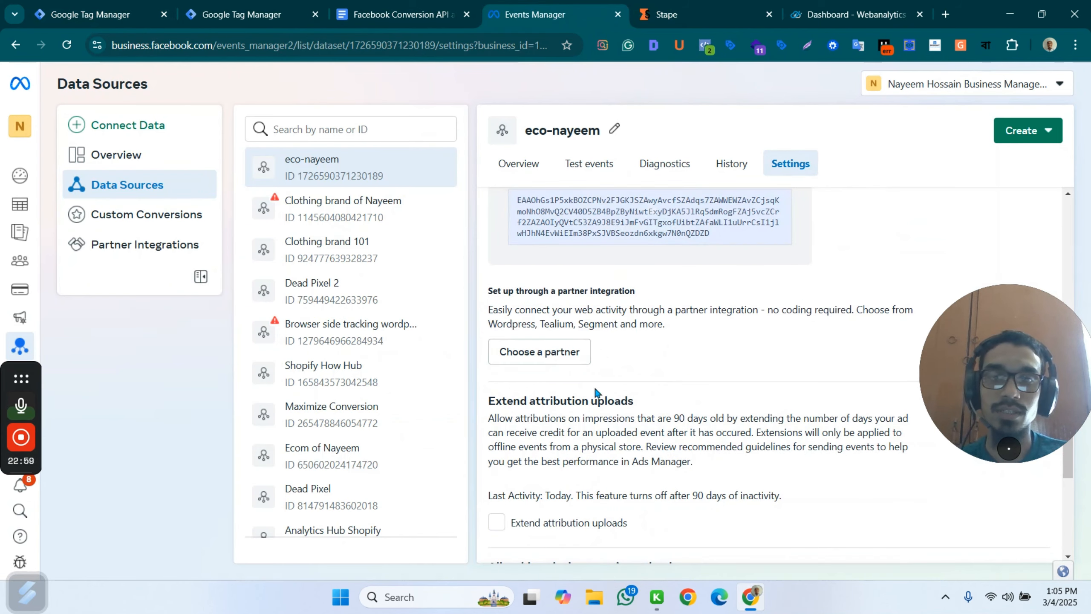
{"action": "left_click", "coordinate": [590, 163]}
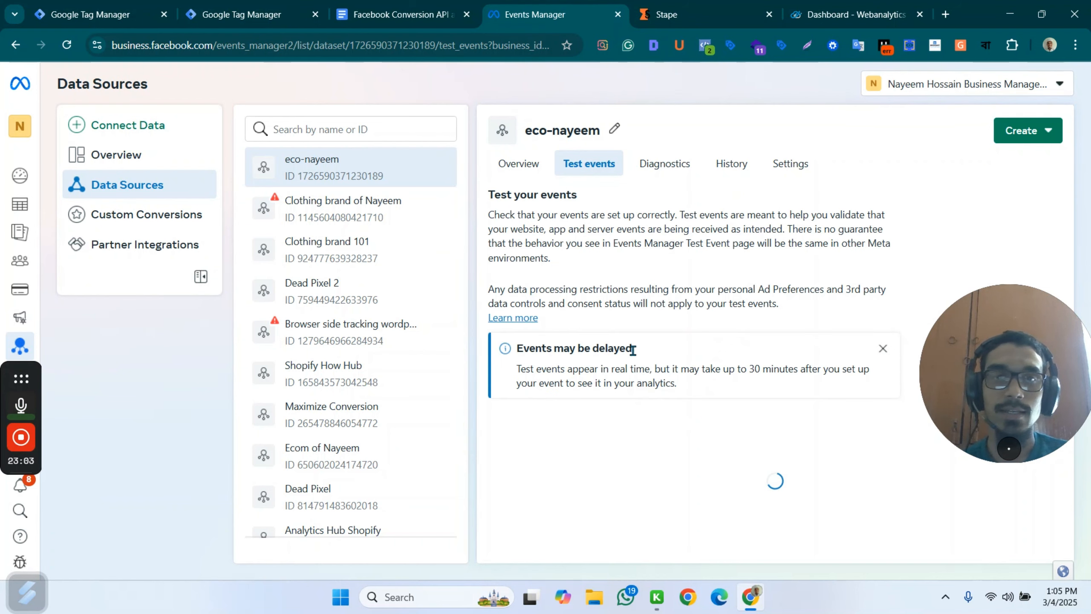
{"action": "left_click", "coordinate": [664, 437]}
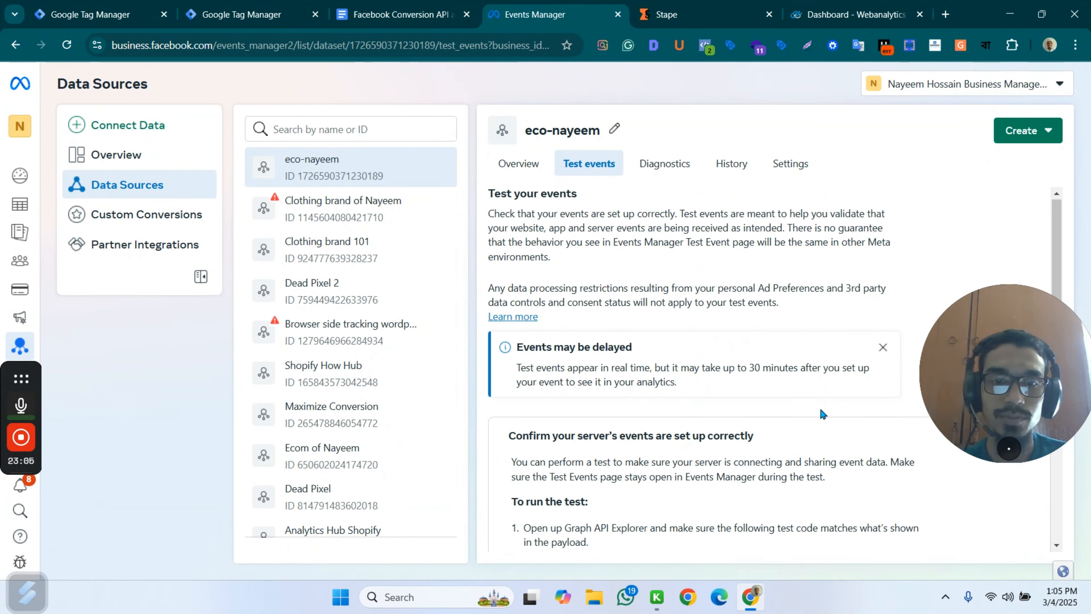
{"action": "scroll", "coordinate": [731, 413], "scroll_direction": "down", "scroll_amount": 3}
{"action": "left_click", "coordinate": [682, 425]}
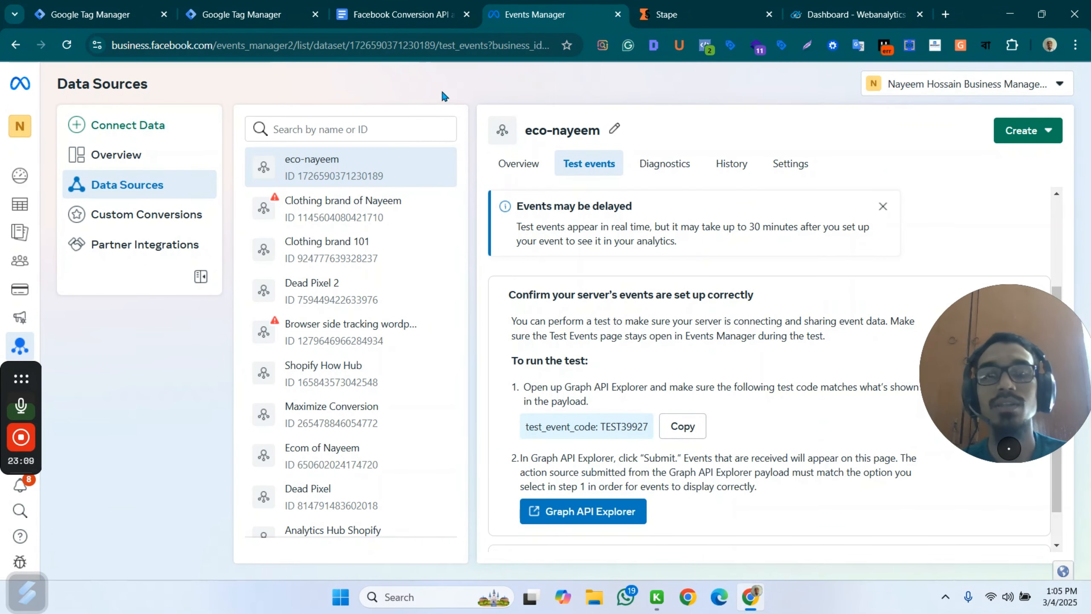
{"action": "left_click", "coordinate": [292, 10]}
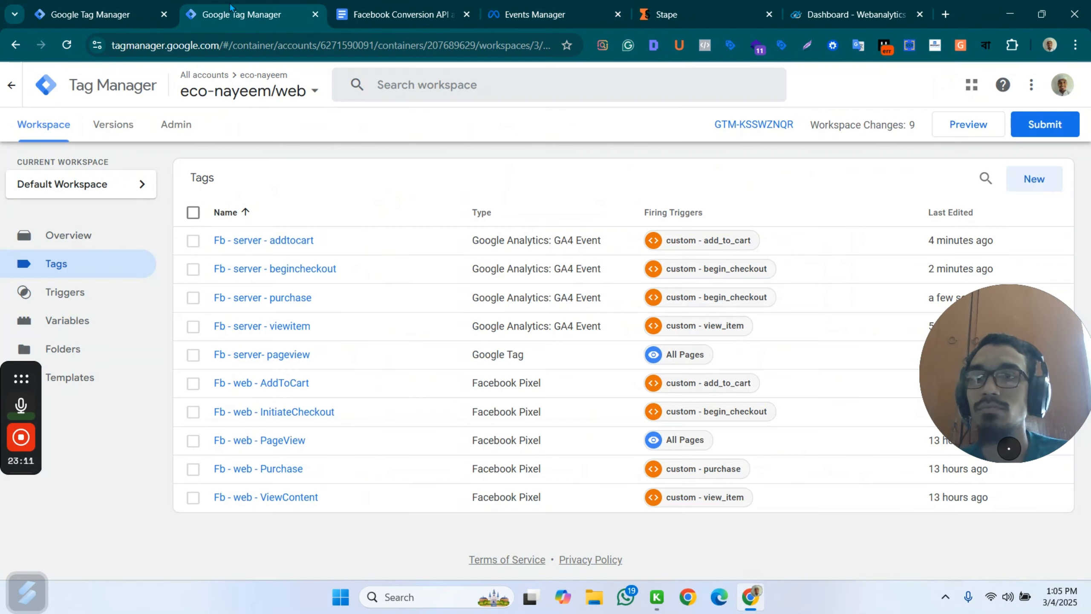
{"action": "left_click", "coordinate": [107, 9]}
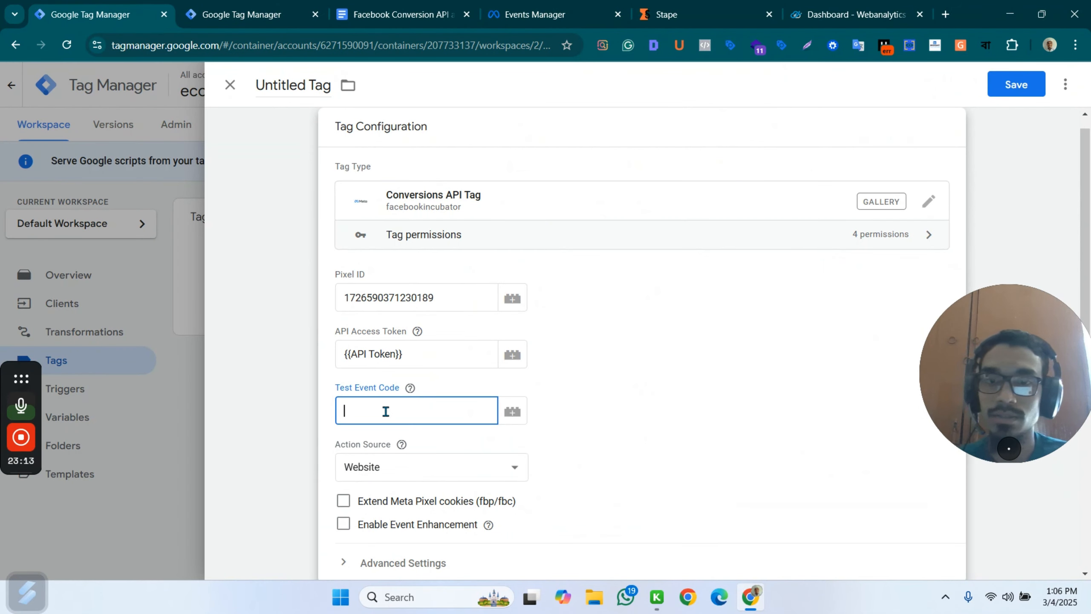
{"action": "key", "text": "ctrl+v"}
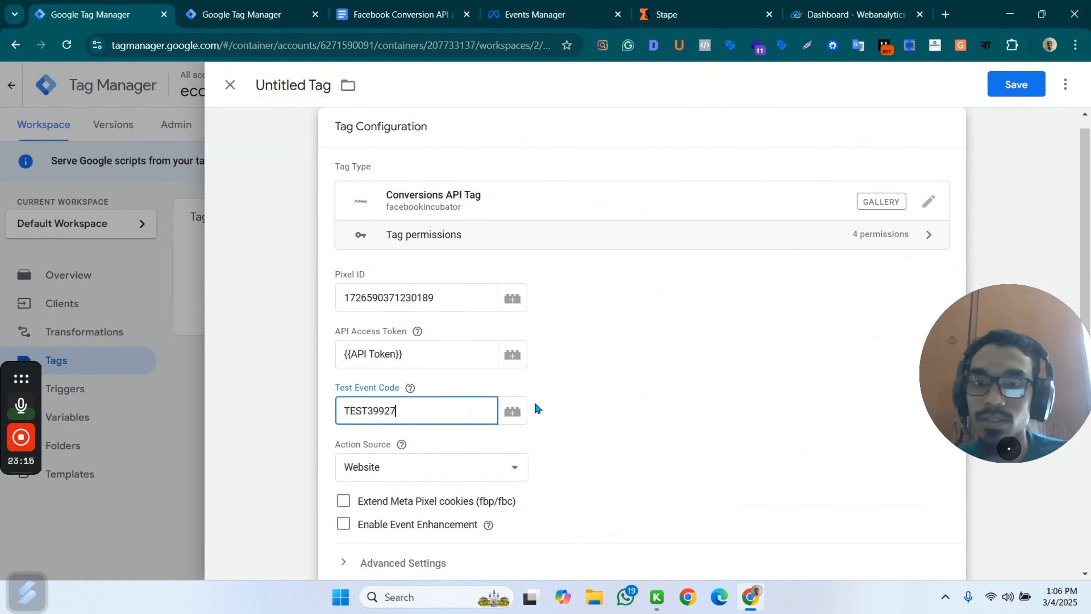
Set the tag's action source to Website, enable Extend Meta Pixel cookies (fbp/fbc) and Event Enhancement, and expand the Additional Tag Metadata settings.
{"action": "scroll", "coordinate": [534, 409], "scroll_direction": "down", "scroll_amount": 3}
{"action": "left_click", "coordinate": [428, 322]}
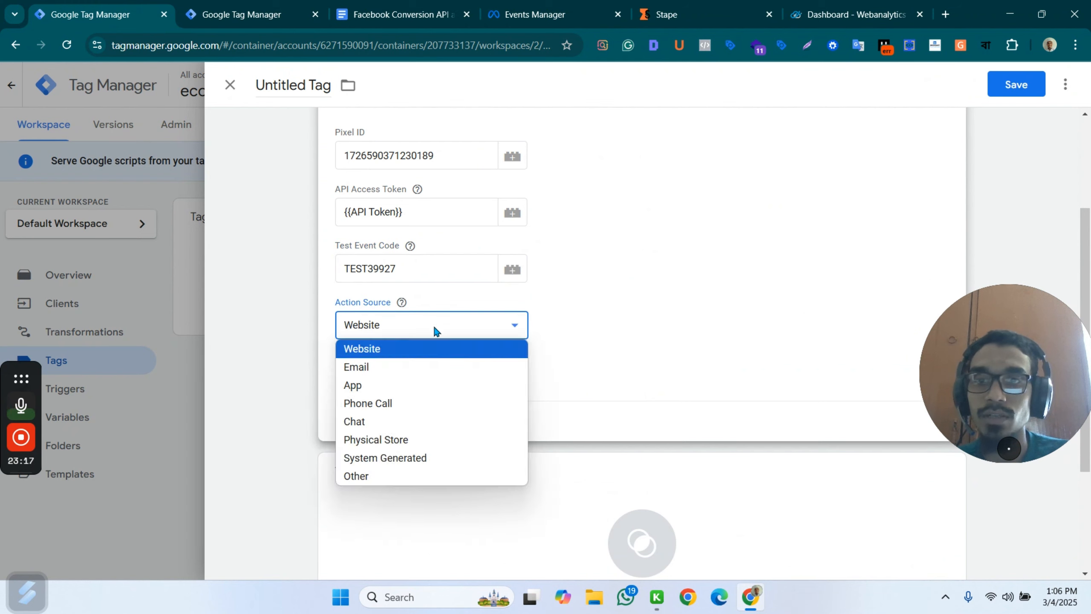
{"action": "left_click", "coordinate": [434, 349]}
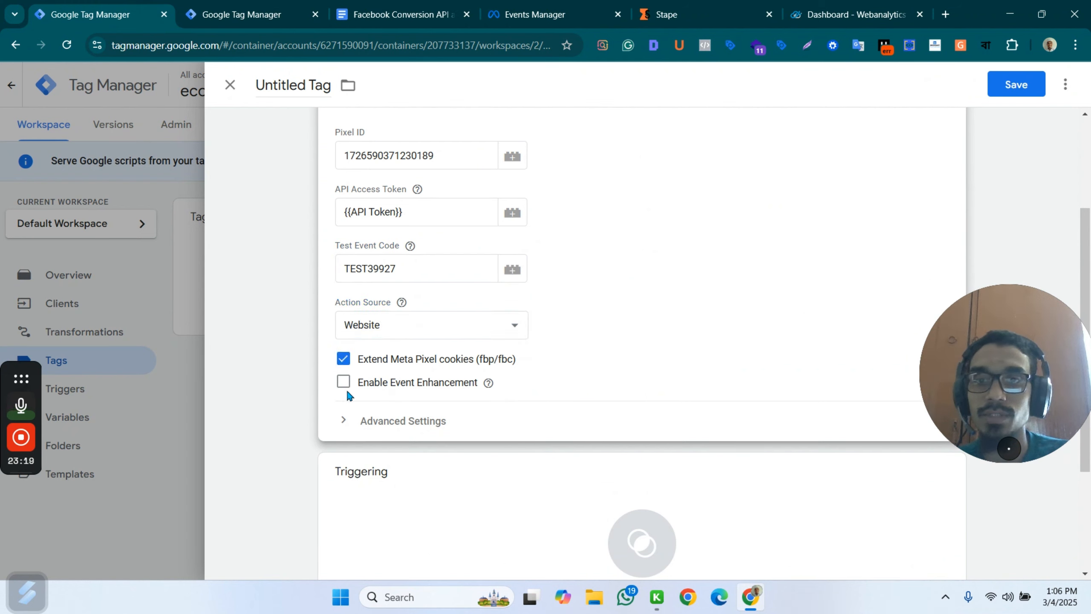
{"action": "left_click", "coordinate": [398, 385]}
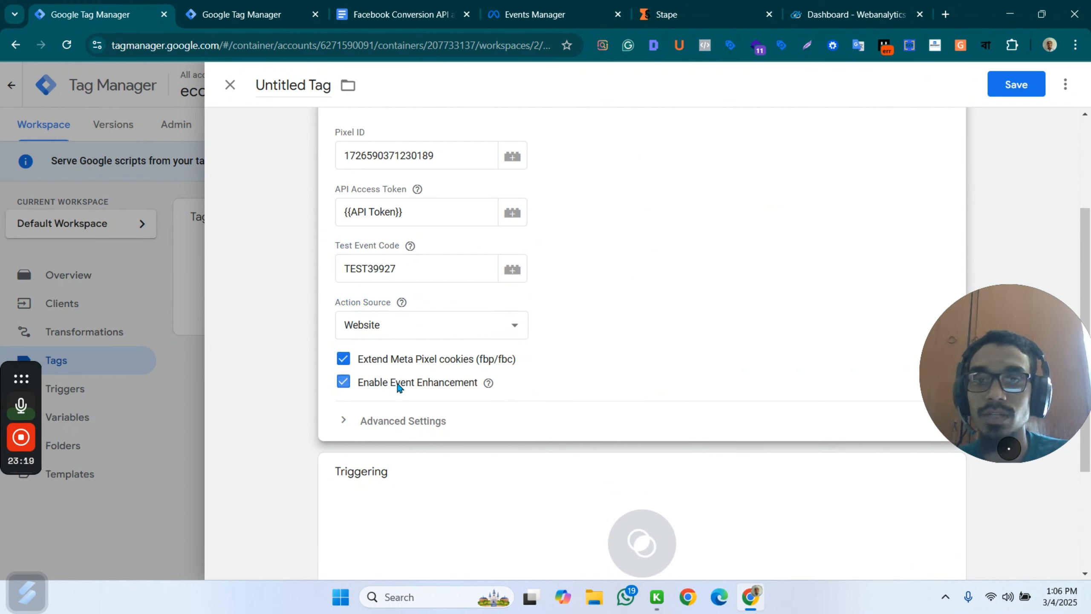
{"action": "left_click", "coordinate": [416, 423]}
{"action": "left_click", "coordinate": [402, 456]}
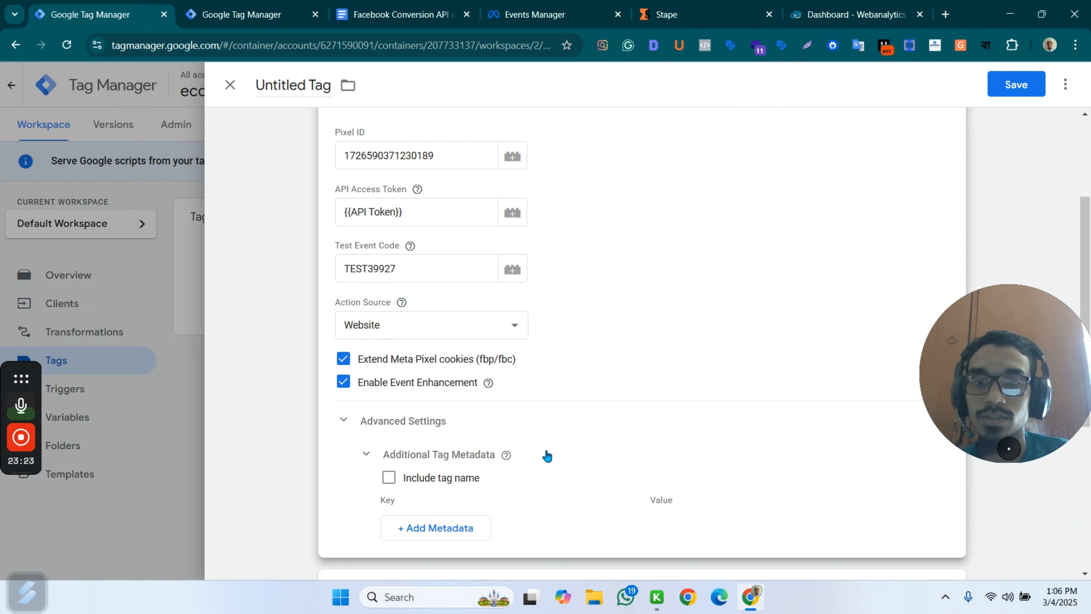
Create a new trigger of type Custom for the Conversions API tag.
{"action": "scroll", "coordinate": [482, 378], "scroll_direction": "down", "scroll_amount": 5}
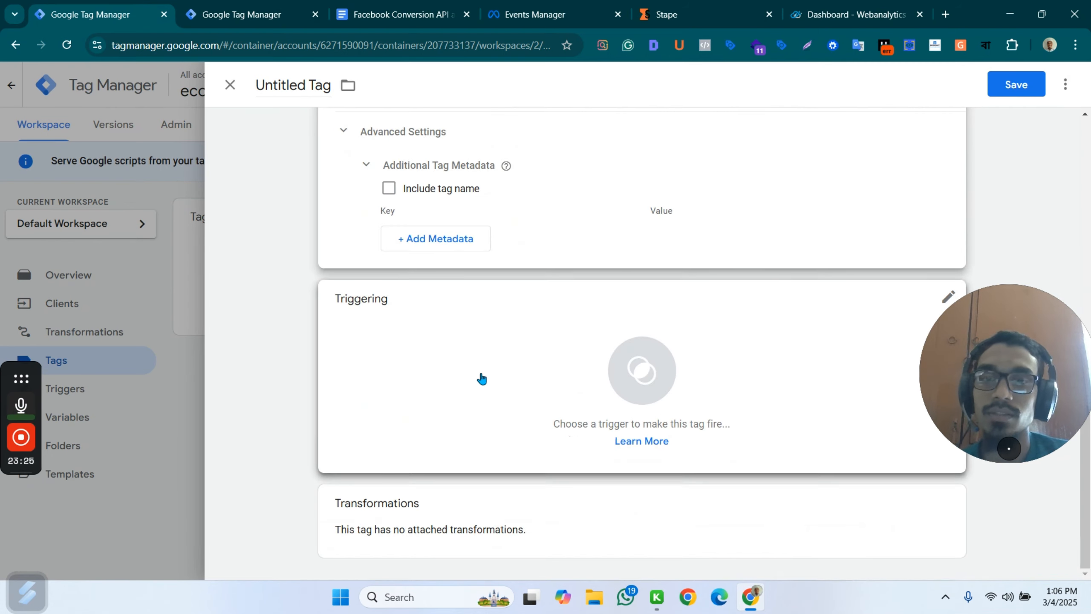
{"action": "left_click", "coordinate": [639, 354]}
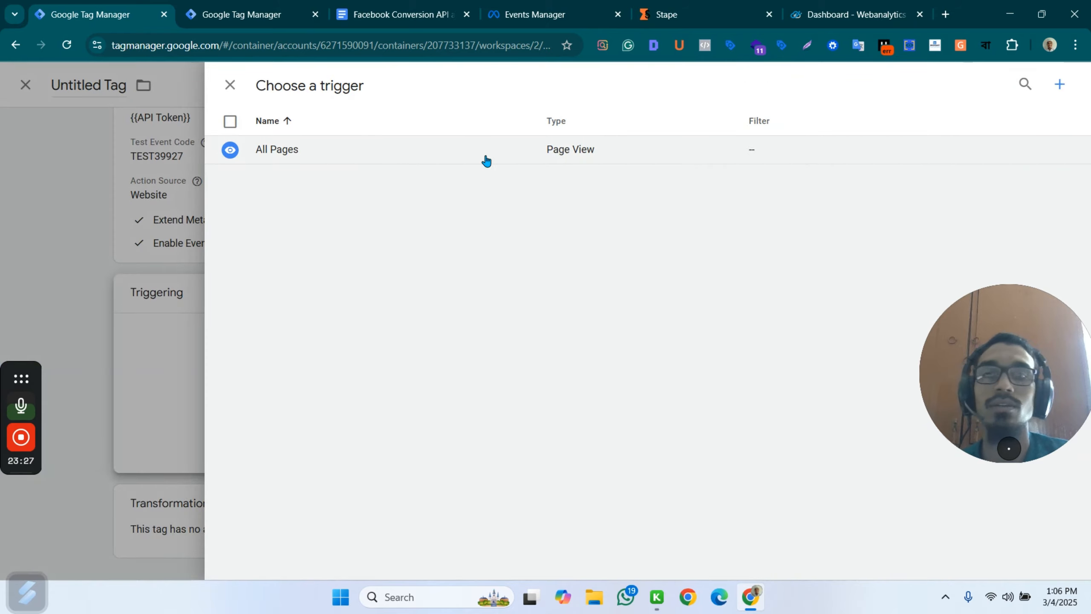
{"action": "left_click", "coordinate": [1060, 86]}
{"action": "left_click", "coordinate": [722, 213]}
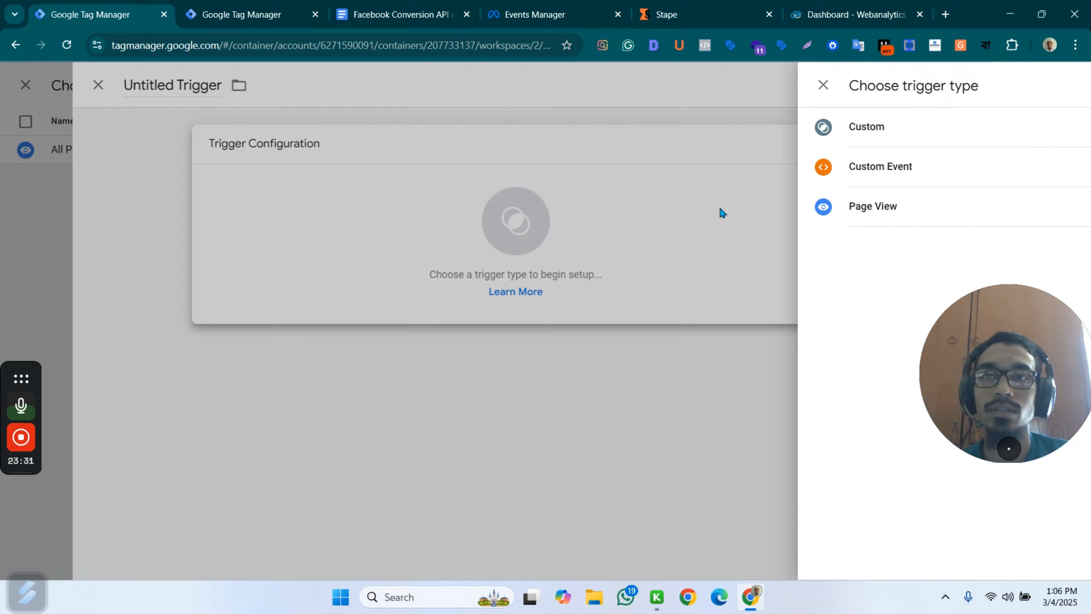
{"action": "left_click", "coordinate": [757, 137]}
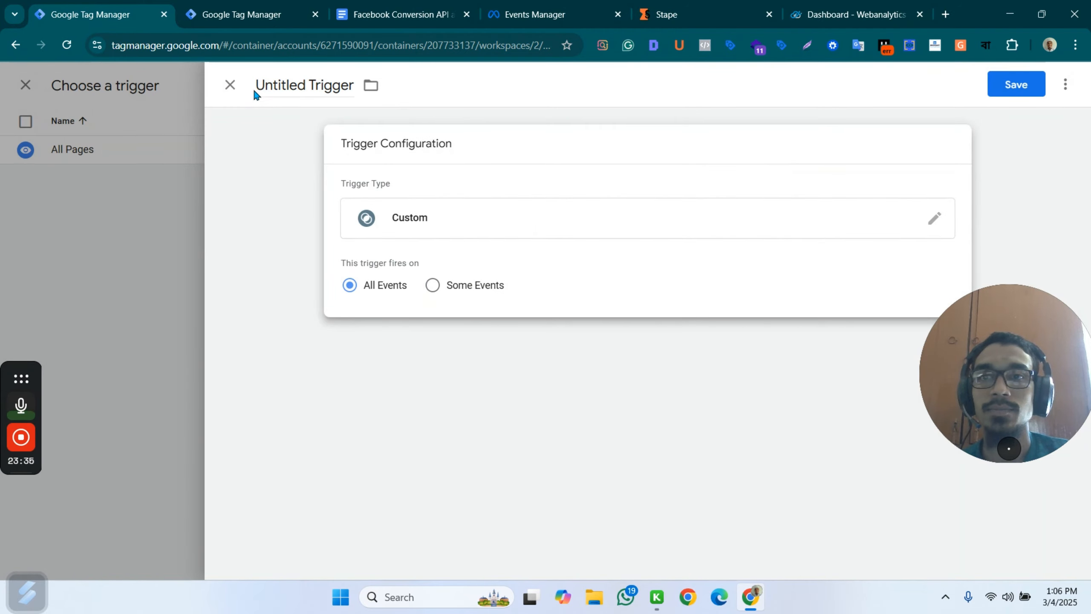
Name the new trigger Meta Conversion API Trigger.
{"action": "left_click", "coordinate": [319, 85]}
{"action": "type", "text": "Meta Co"}
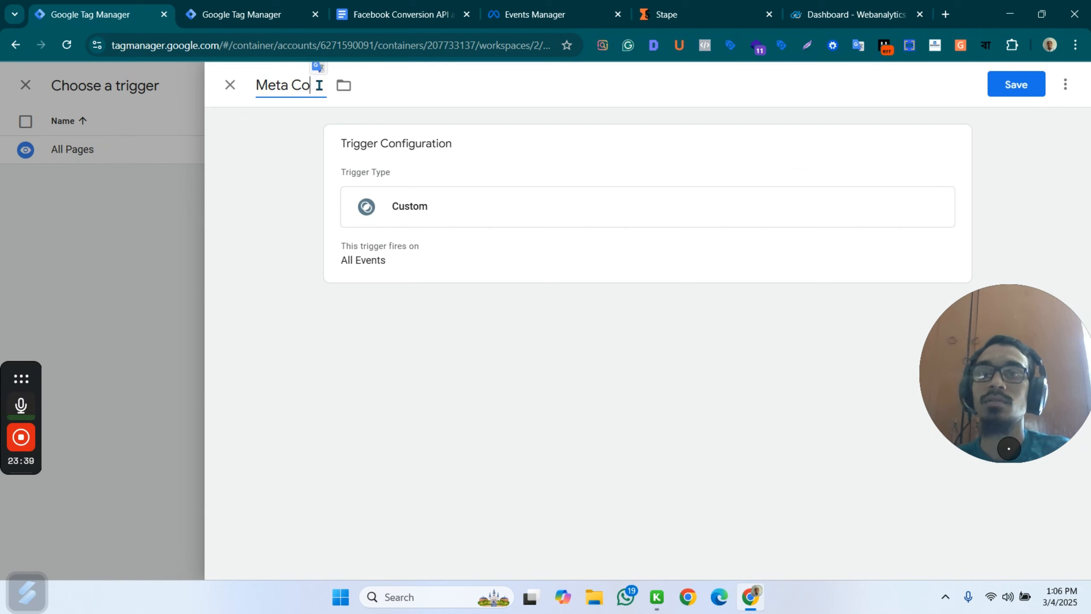
{"action": "type", "text": "nversip"}
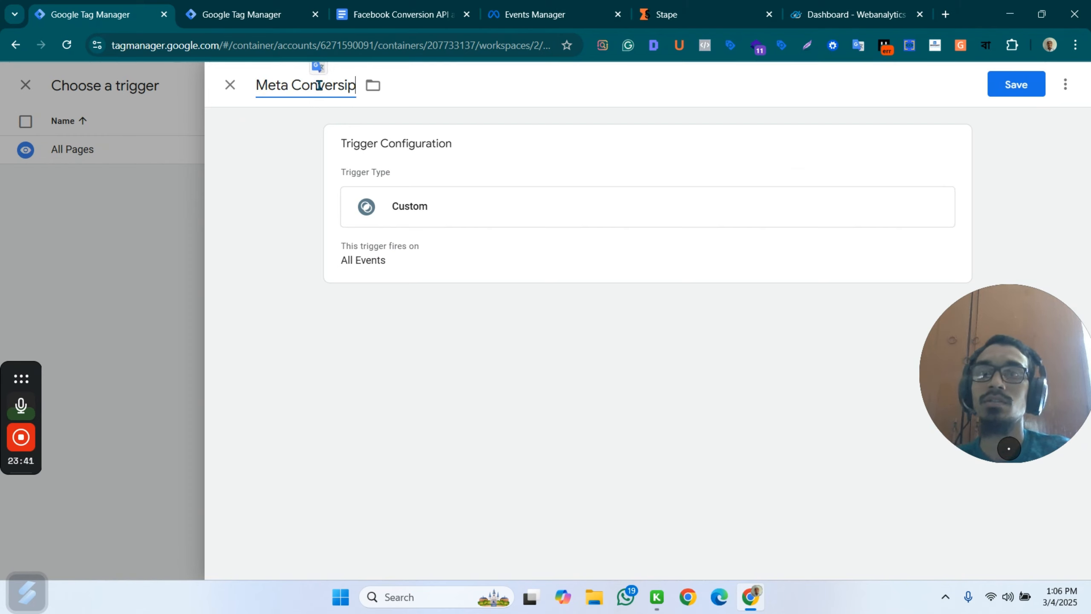
{"action": "key", "text": "BackSpace"}
{"action": "type", "text": "on AP"}
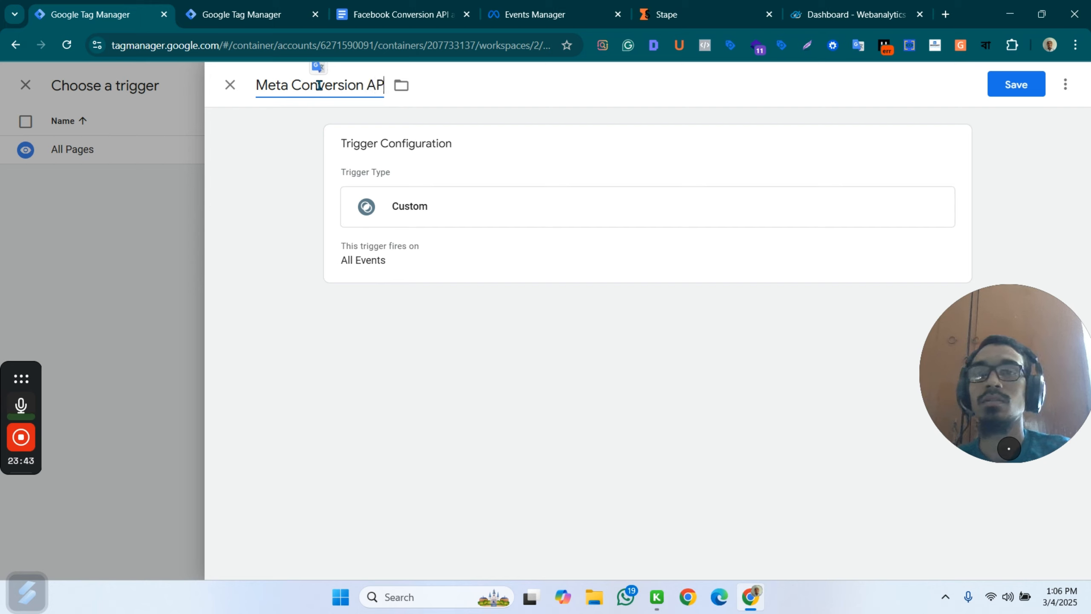
{"action": "type", "text": "I TR"}
{"action": "key", "text": "BackSpace"}
{"action": "key", "text": "BackSpace"}
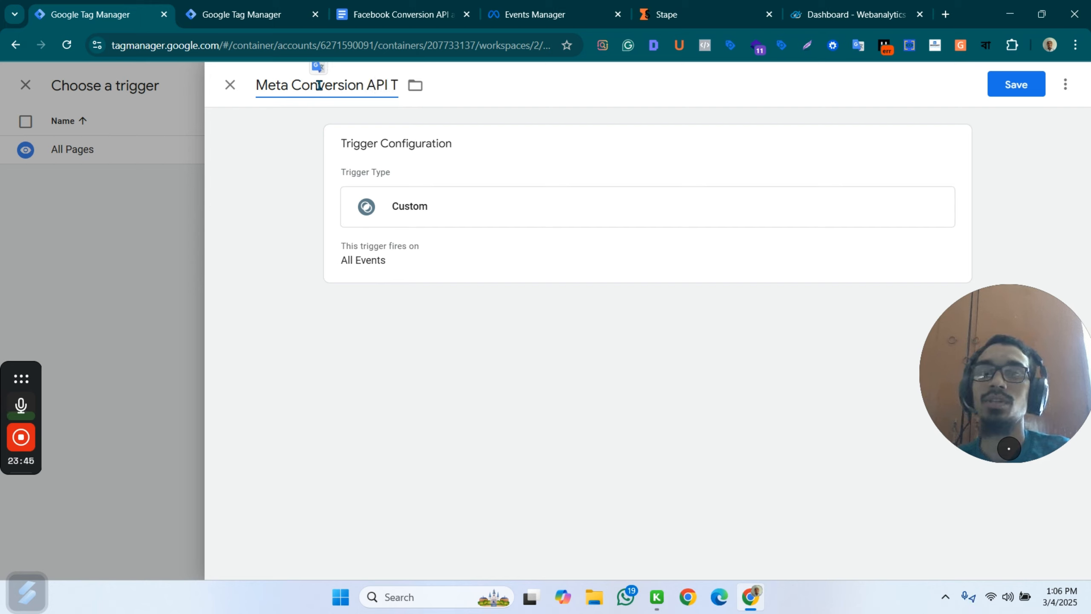
{"action": "type", "text": "rigger"}
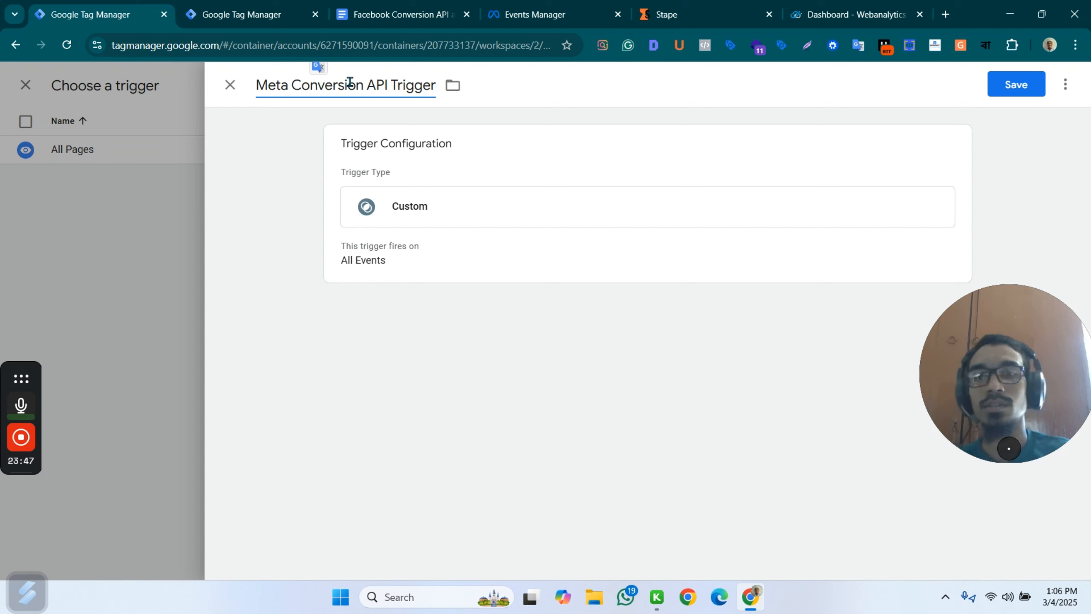
Make the trigger fire on Some Events, with the condition Event Name matches RegEx.
{"action": "left_click", "coordinate": [534, 231]}
{"action": "left_click", "coordinate": [446, 292]}
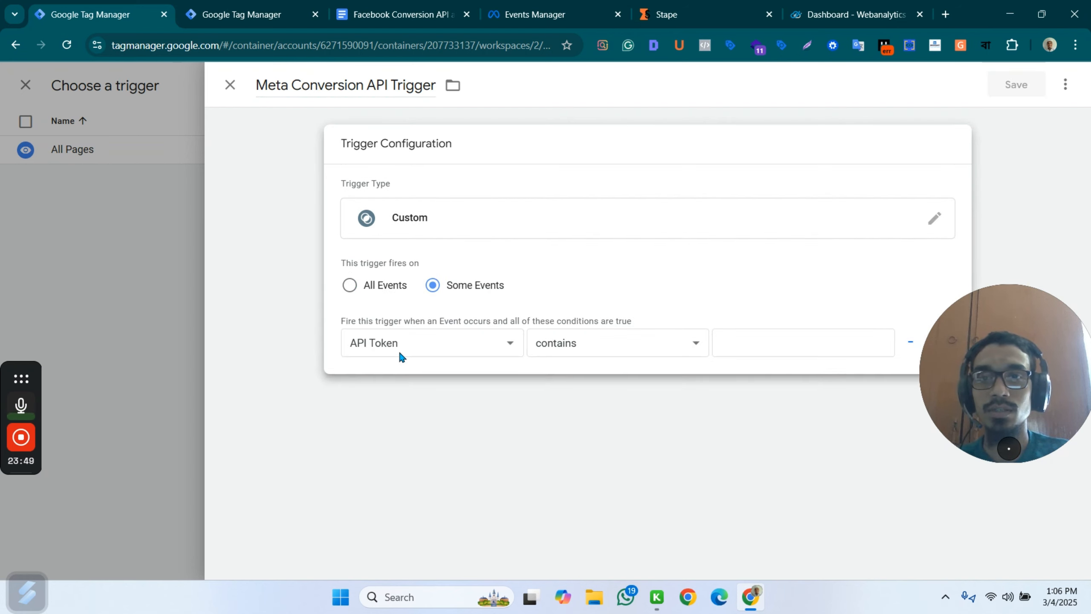
{"action": "left_click", "coordinate": [446, 348]}
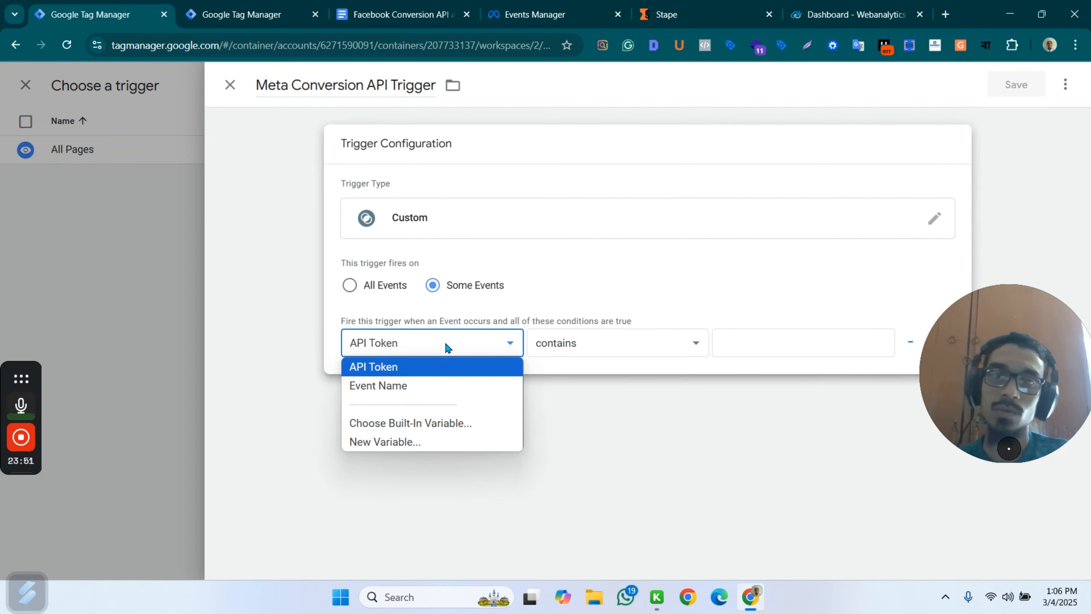
{"action": "left_click", "coordinate": [447, 349]}
{"action": "left_click", "coordinate": [434, 334]}
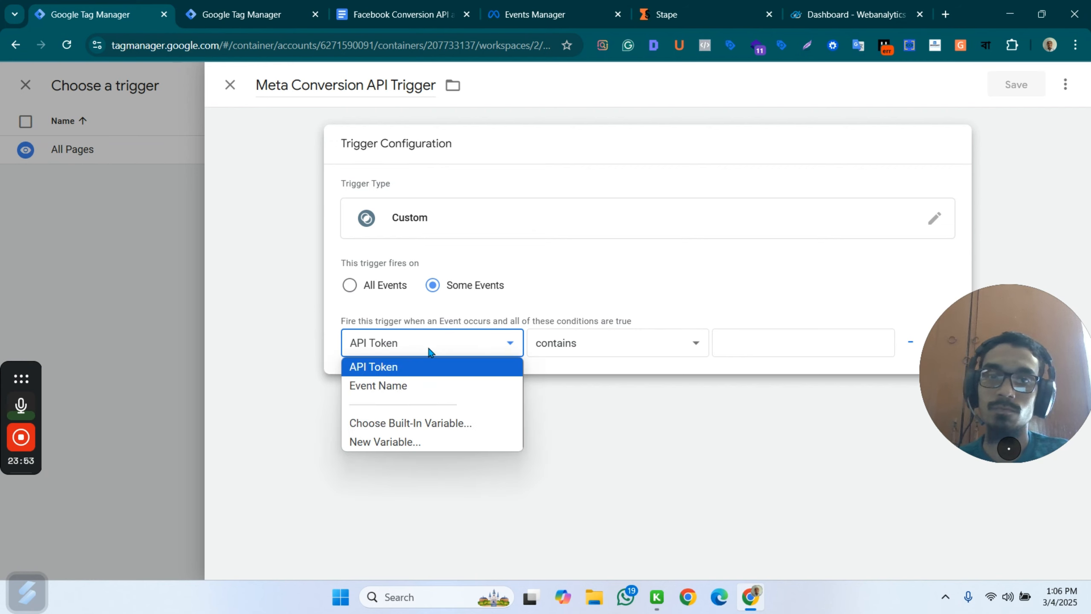
{"action": "left_click", "coordinate": [434, 387]}
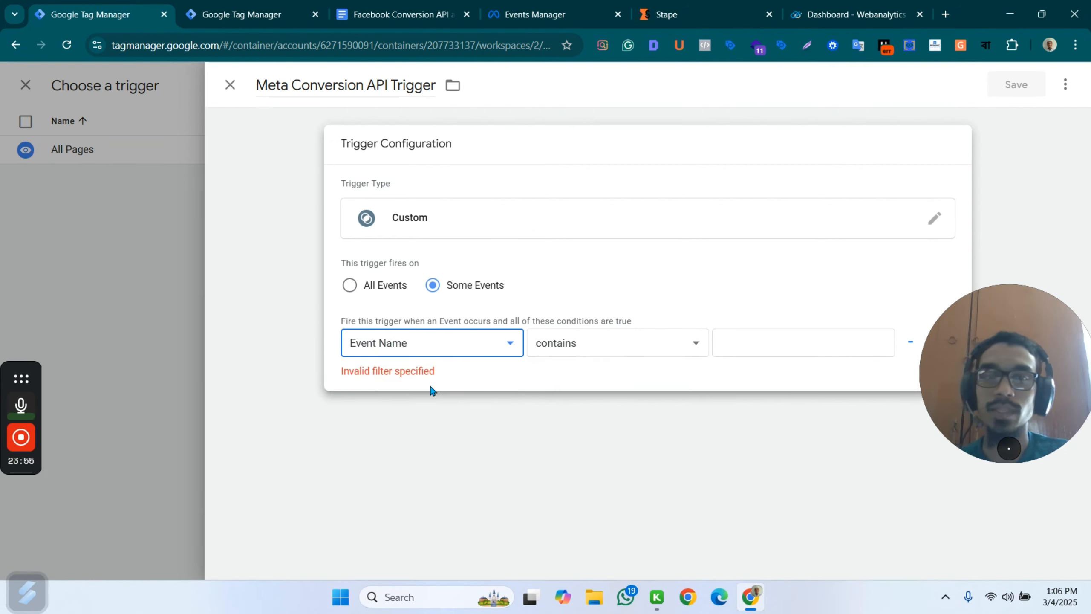
{"action": "left_click", "coordinate": [614, 348]}
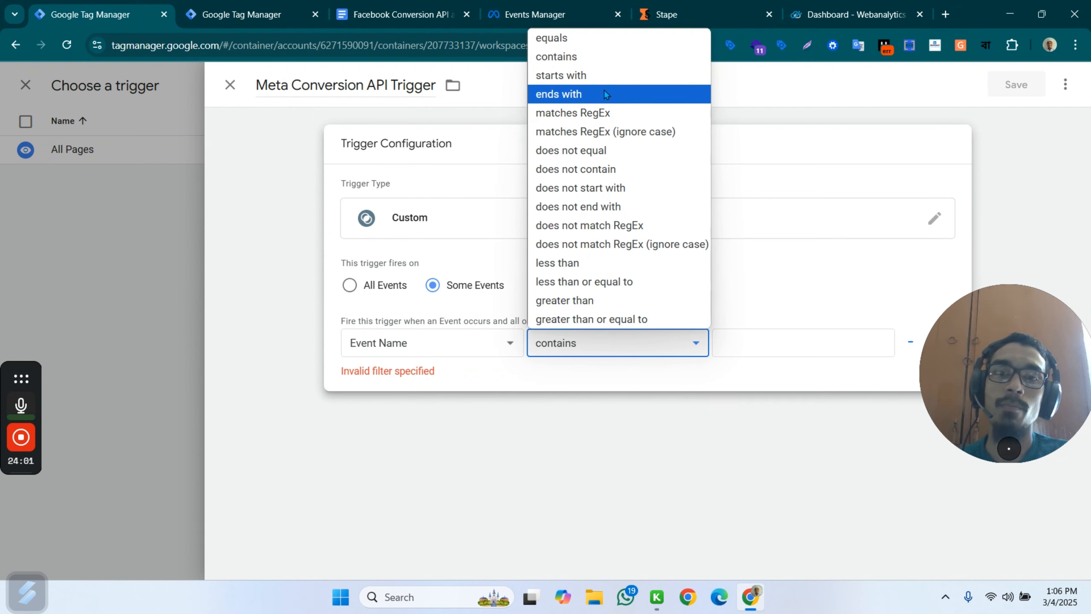
{"action": "left_click", "coordinate": [509, 346]}
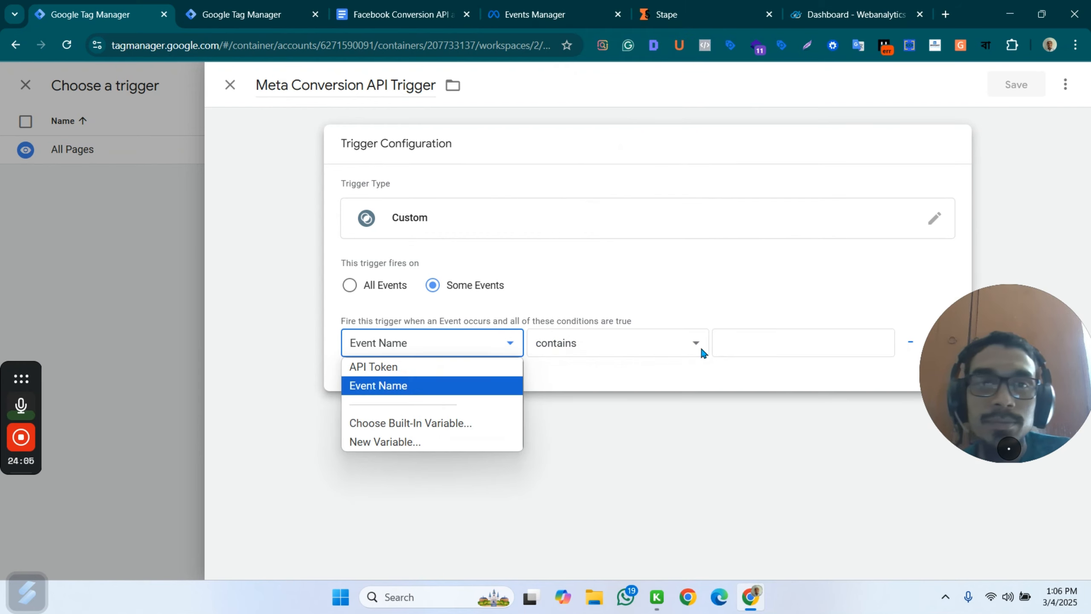
{"action": "left_click", "coordinate": [753, 345]}
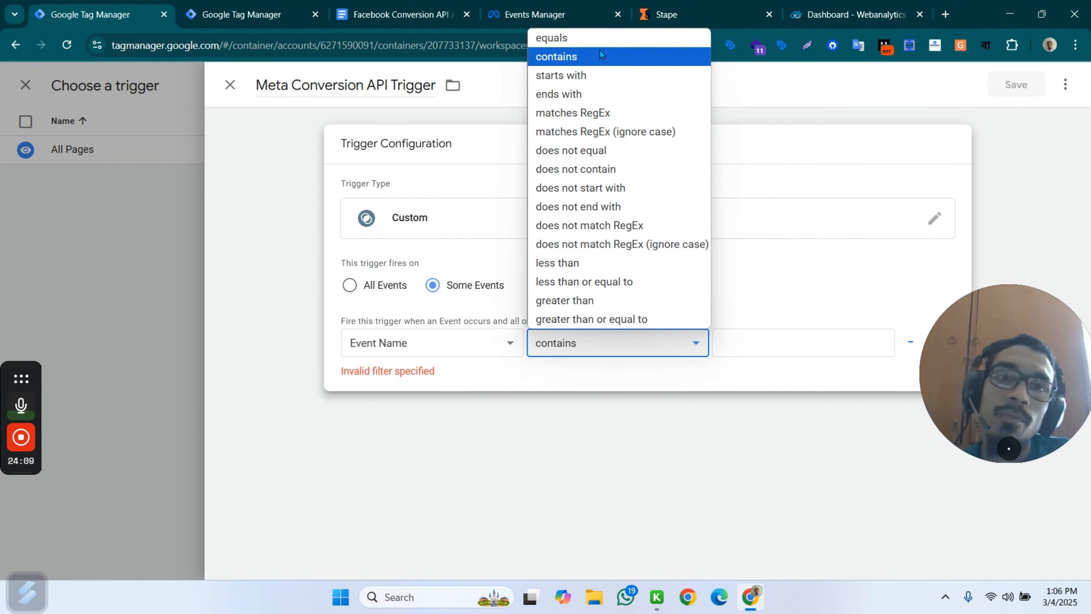
{"action": "left_click", "coordinate": [606, 114]}
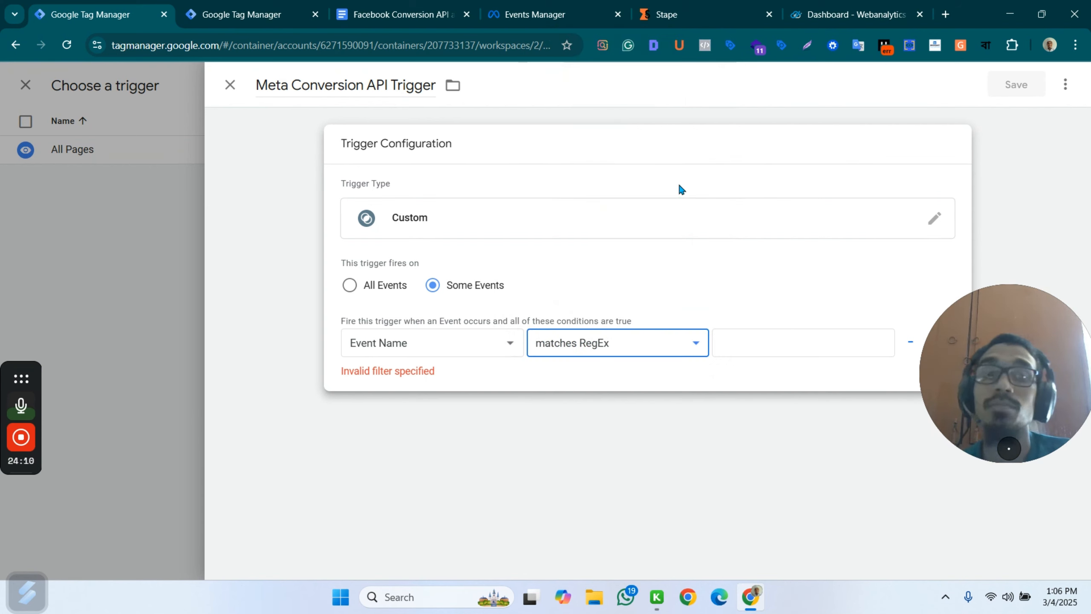
Copy page_view|view_item|add_to_cart|begin_checkout|purchase from the server container trigger section of the Facebook Conversion API document.
{"action": "left_click", "coordinate": [745, 346]}
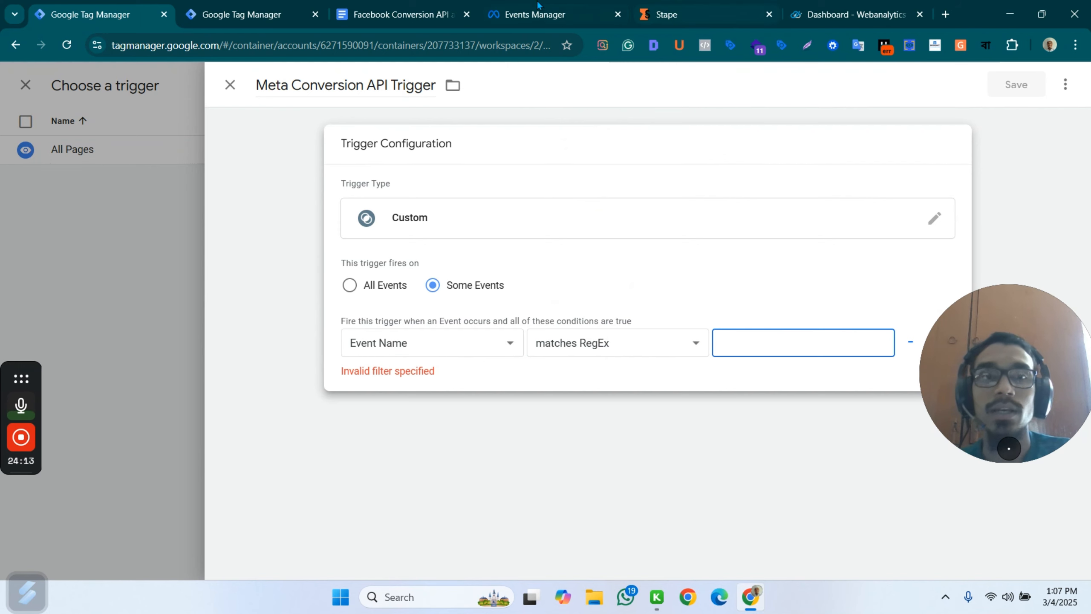
{"action": "left_click", "coordinate": [535, 14]}
{"action": "left_click", "coordinate": [406, 6]}
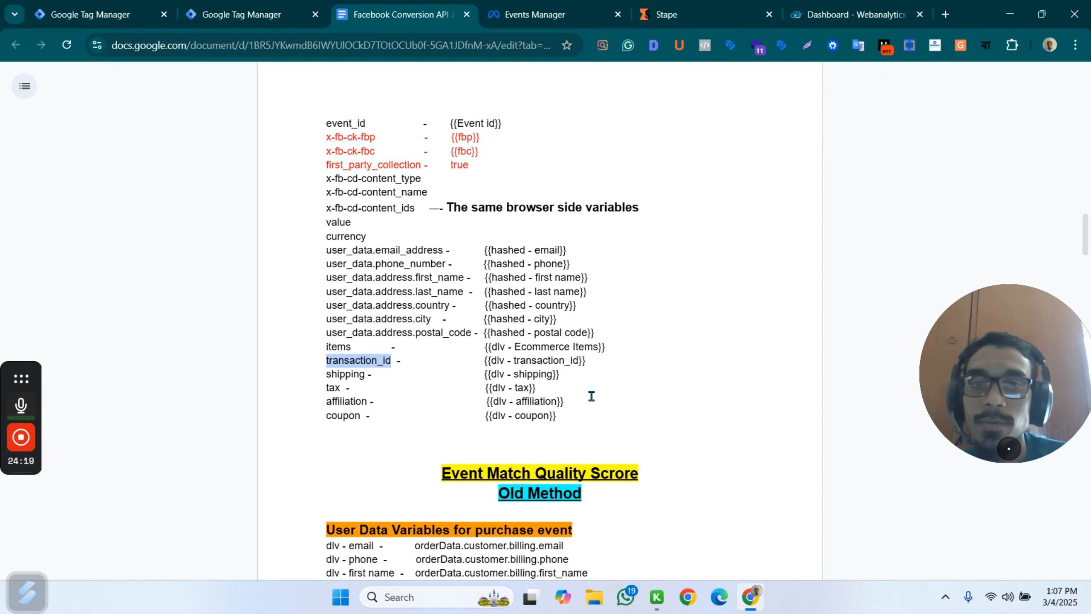
{"action": "scroll", "coordinate": [593, 394], "scroll_direction": "down", "scroll_amount": 20}
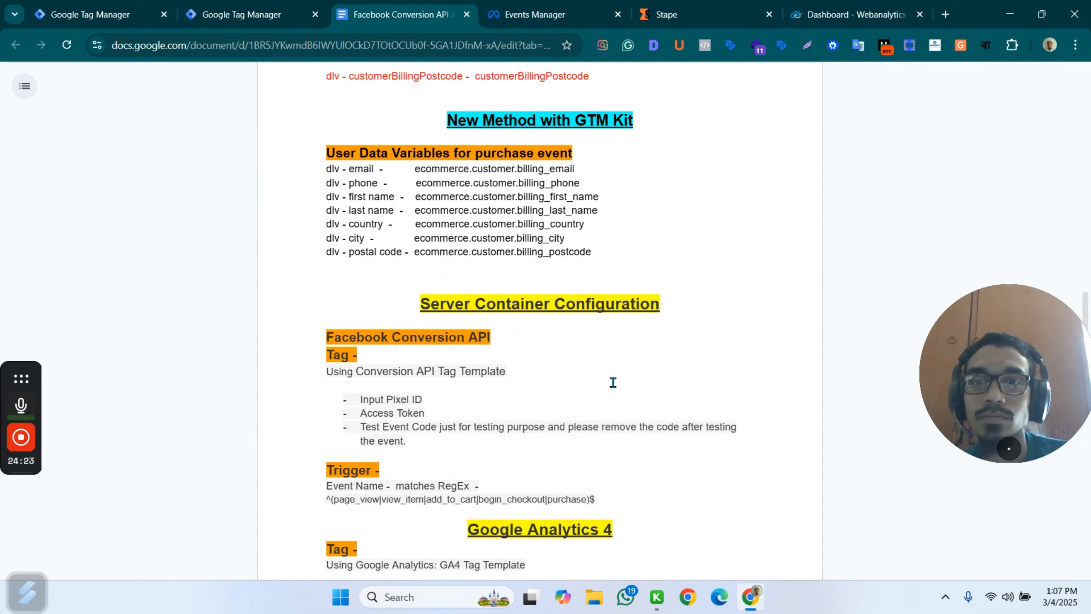
{"action": "scroll", "coordinate": [537, 414], "scroll_direction": "down", "scroll_amount": 2}
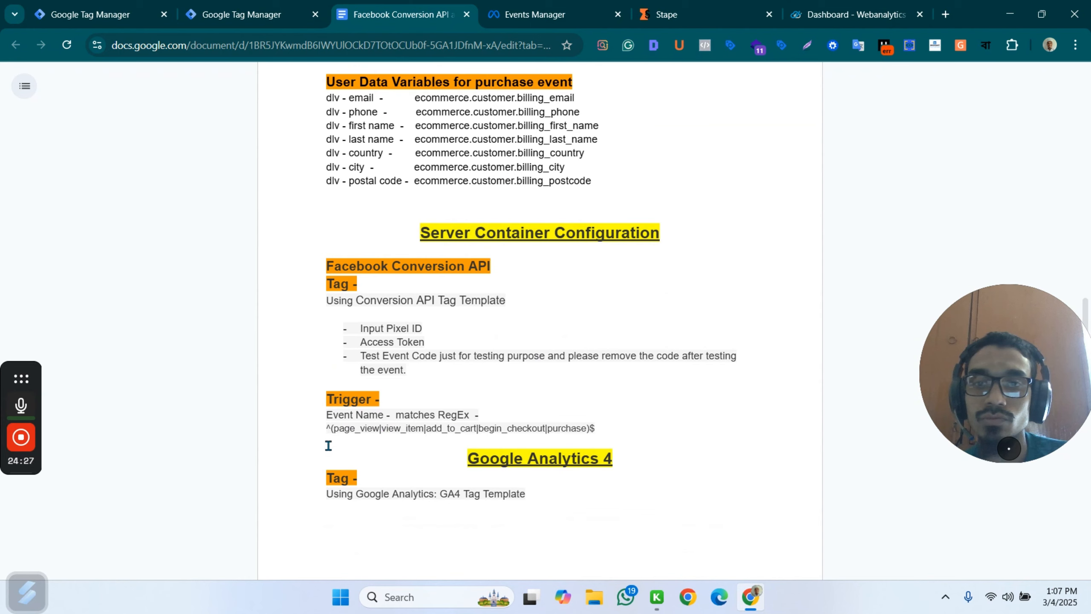
{"action": "left_click_drag", "start_coordinate": [347, 431], "coordinate": [552, 427]}
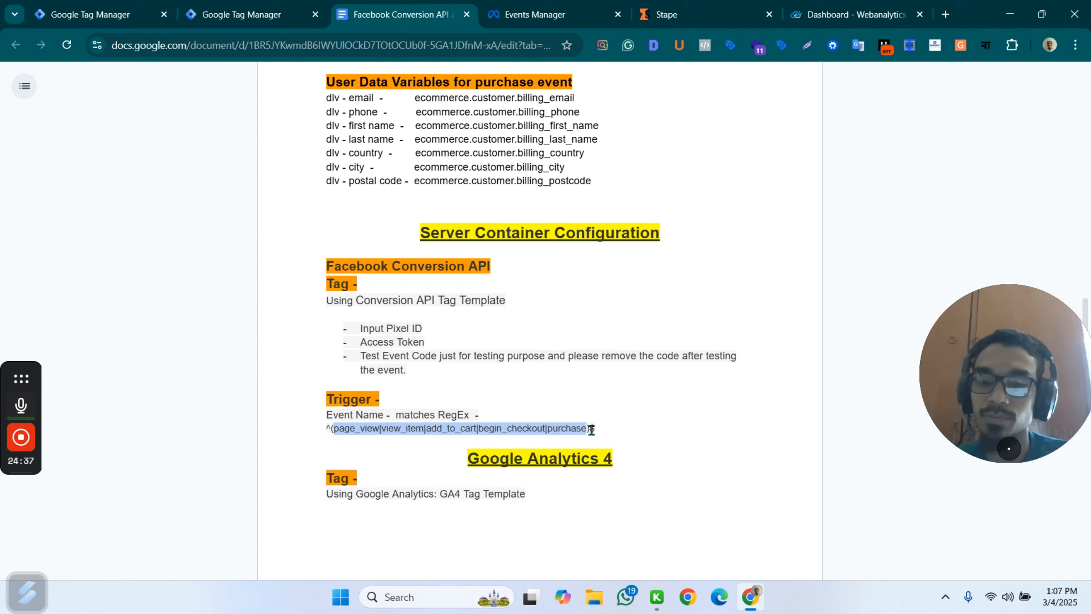
{"action": "scroll", "coordinate": [593, 430], "scroll_direction": "down", "scroll_amount": 20}
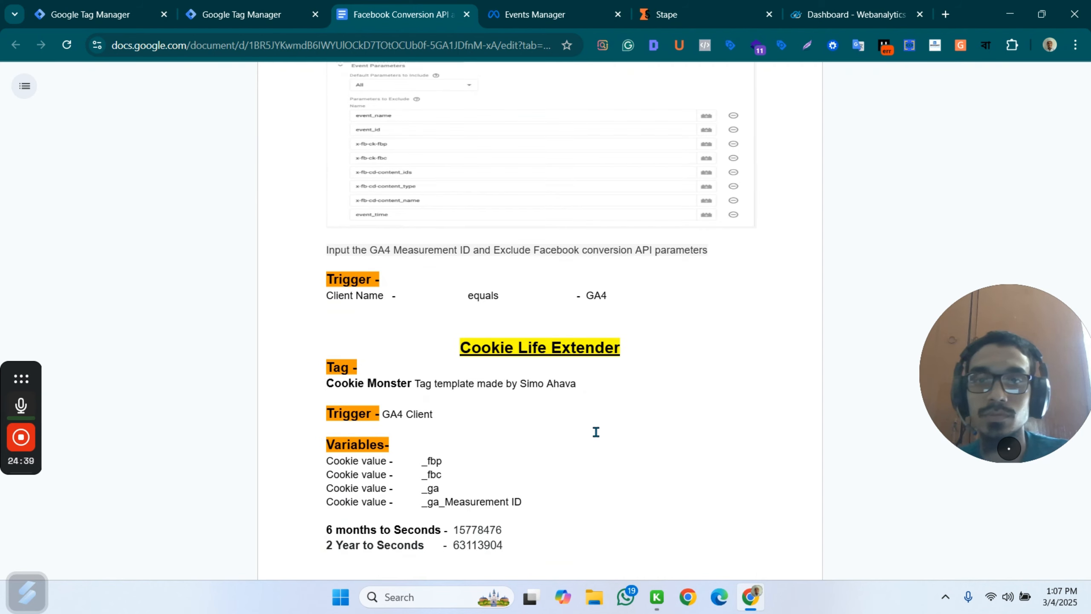
{"action": "scroll", "coordinate": [643, 398], "scroll_direction": "down", "scroll_amount": 3}
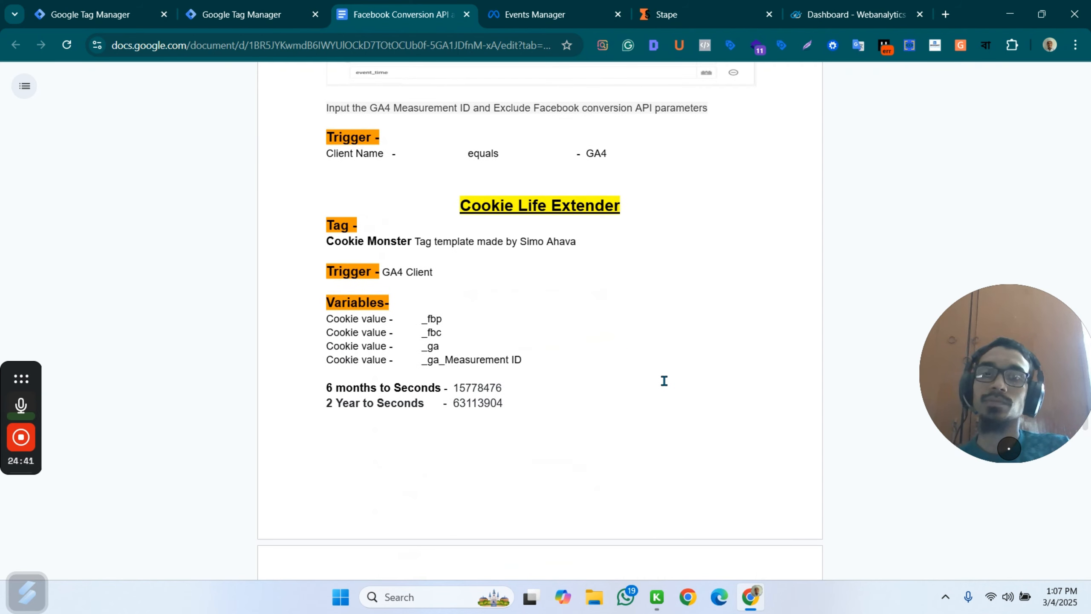
{"action": "scroll", "coordinate": [663, 380], "scroll_direction": "up", "scroll_amount": 15}
{"action": "scroll", "coordinate": [426, 474], "scroll_direction": "up", "scroll_amount": 2}
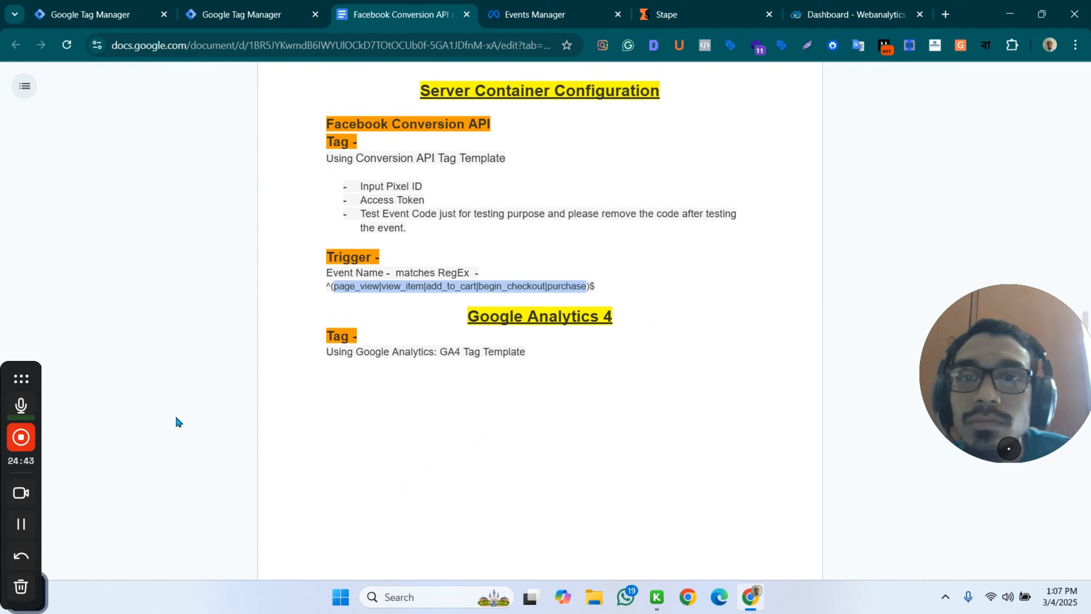
Return to the server container, paste page_view|view_item|add_to_cart|begin_checkout|purchase as the Event Name condition's RegEx value and save the trigger.
{"action": "left_click", "coordinate": [249, 14]}
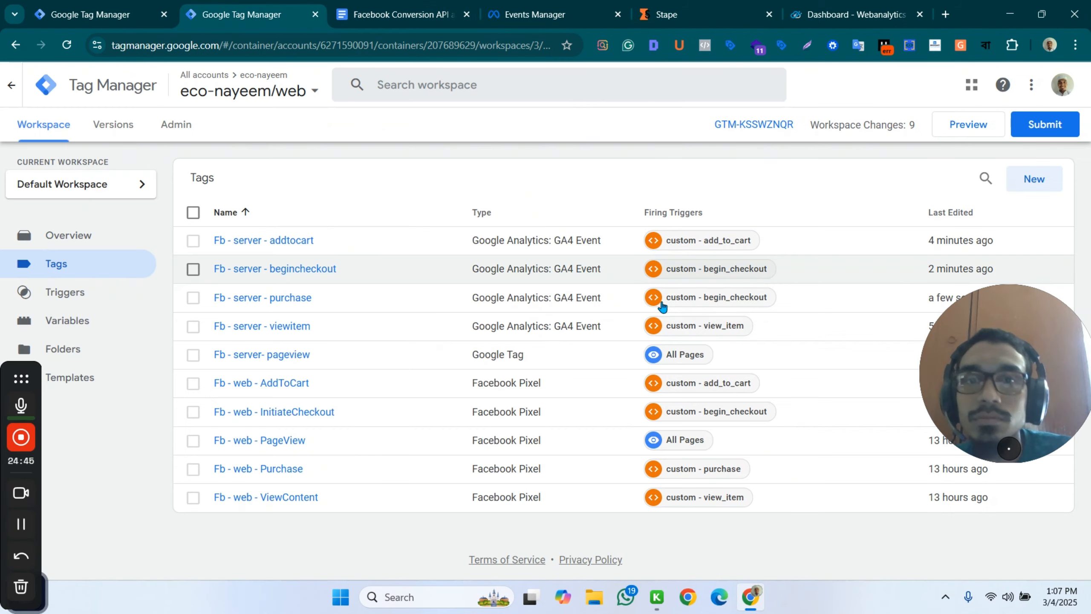
{"action": "left_click", "coordinate": [148, 10]}
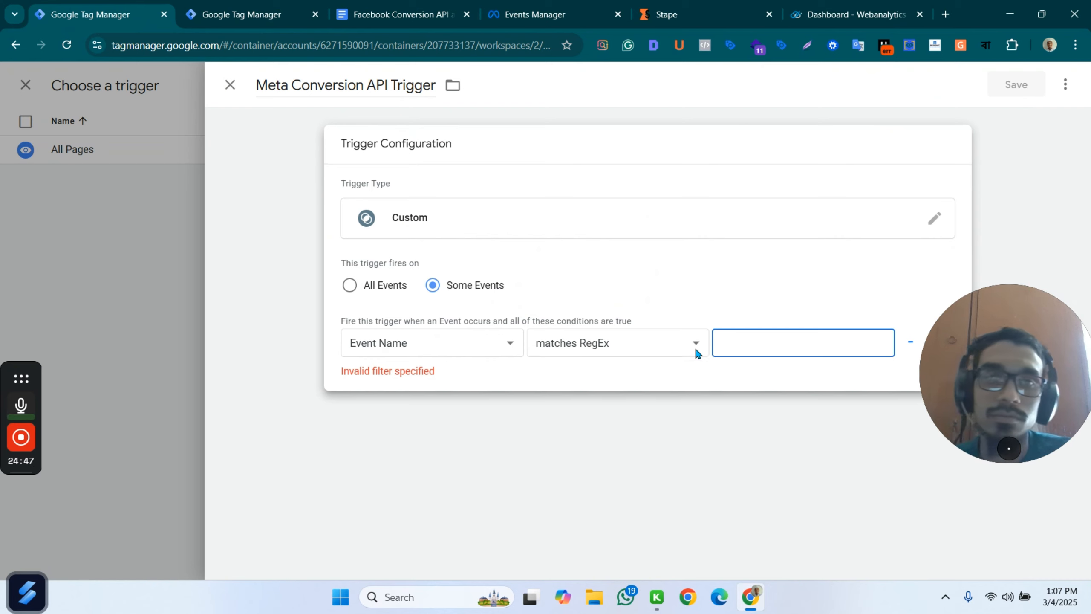
{"action": "type", "text": "add_to_cart|begin_checkout|purchase"}
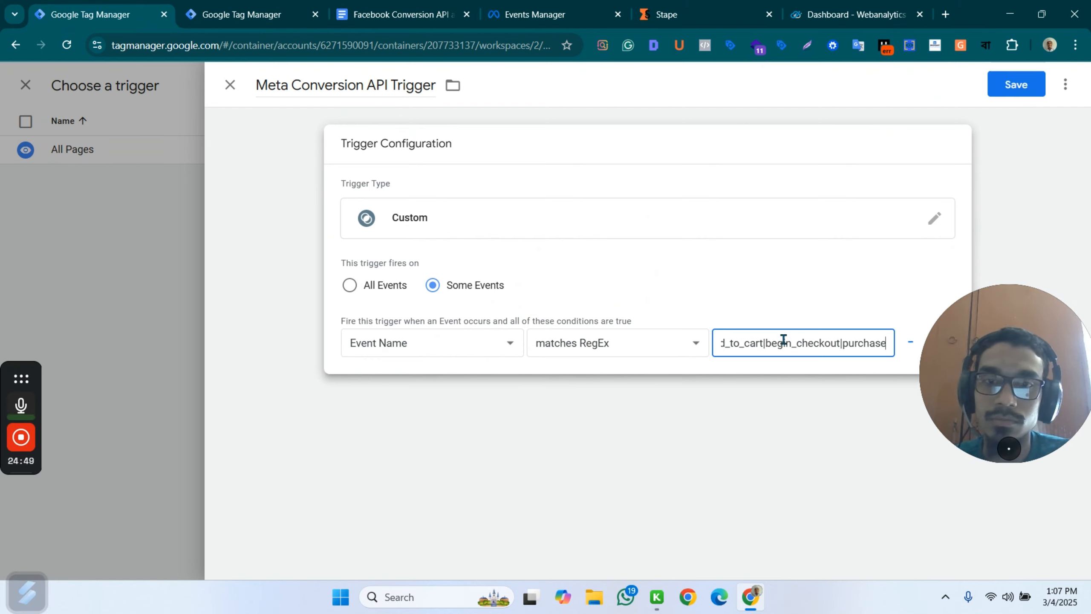
{"action": "left_click", "coordinate": [1014, 86]}
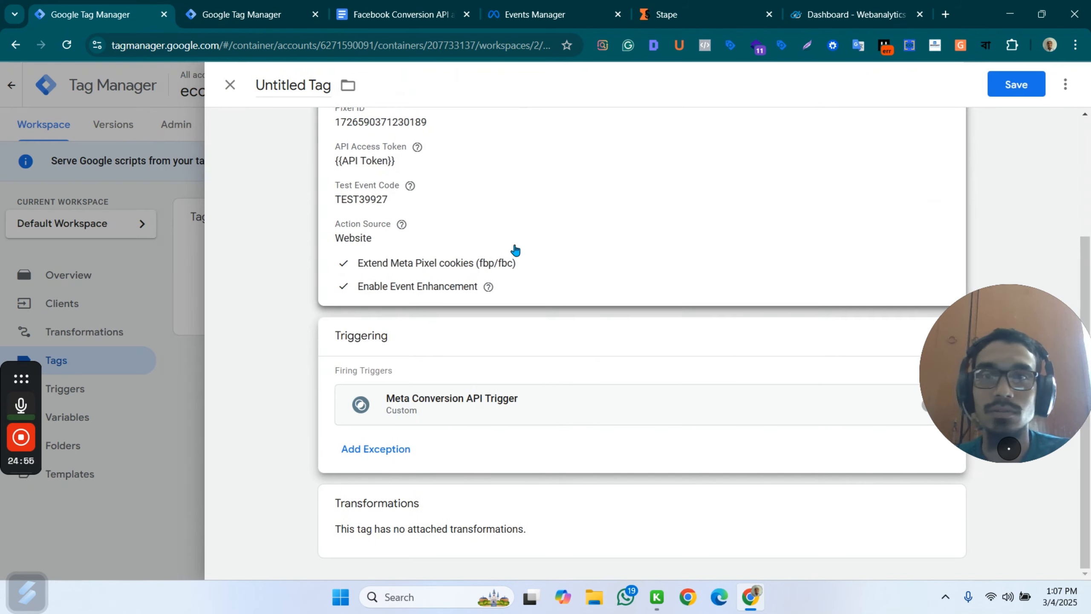
Name the server container's Conversions API tag Facebook Conversion API Tag and save it.
{"action": "left_click", "coordinate": [303, 90]}
{"action": "type", "text": "F"}
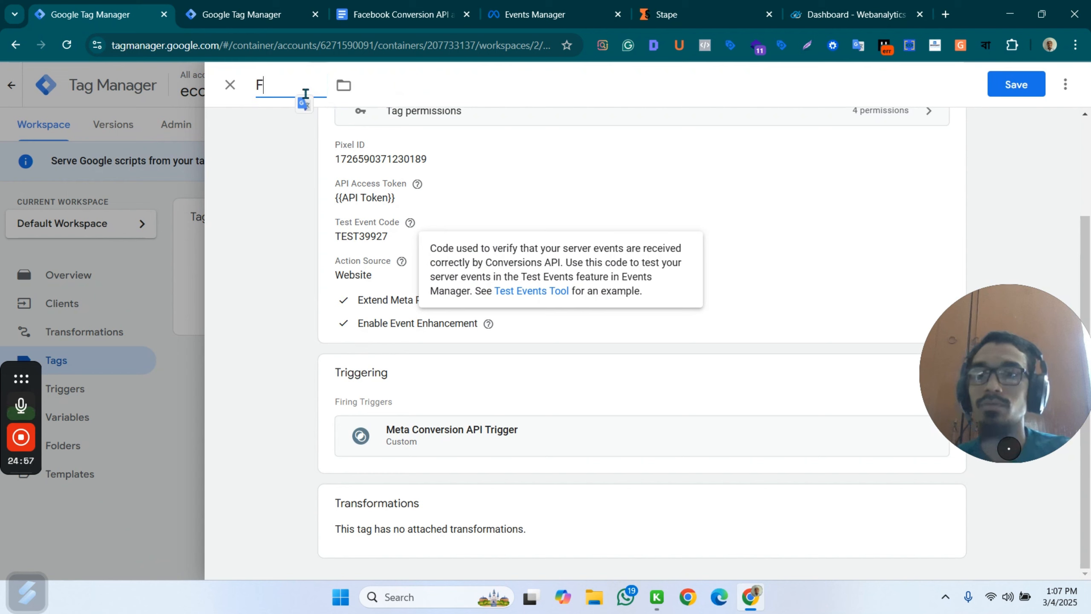
{"action": "type", "text": "ace"}
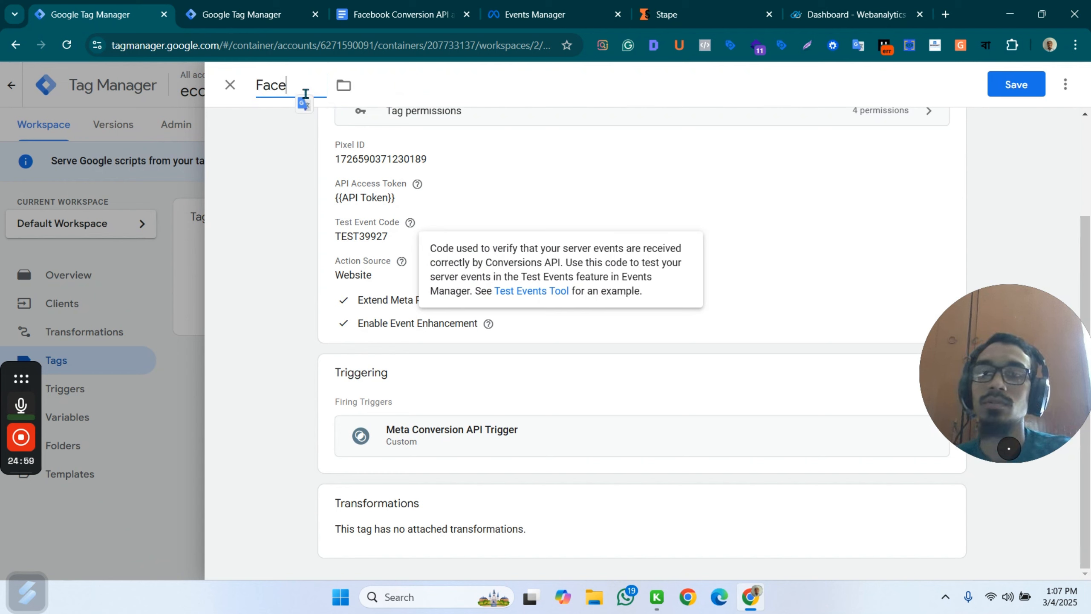
{"action": "type", "text": "book Convers"}
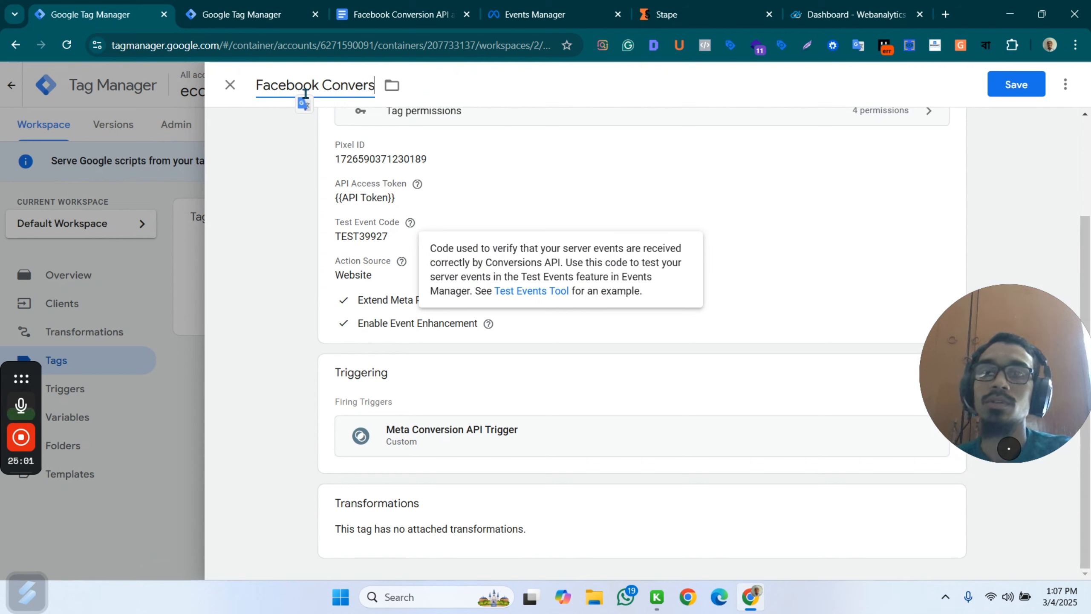
{"action": "type", "text": "ion API"}
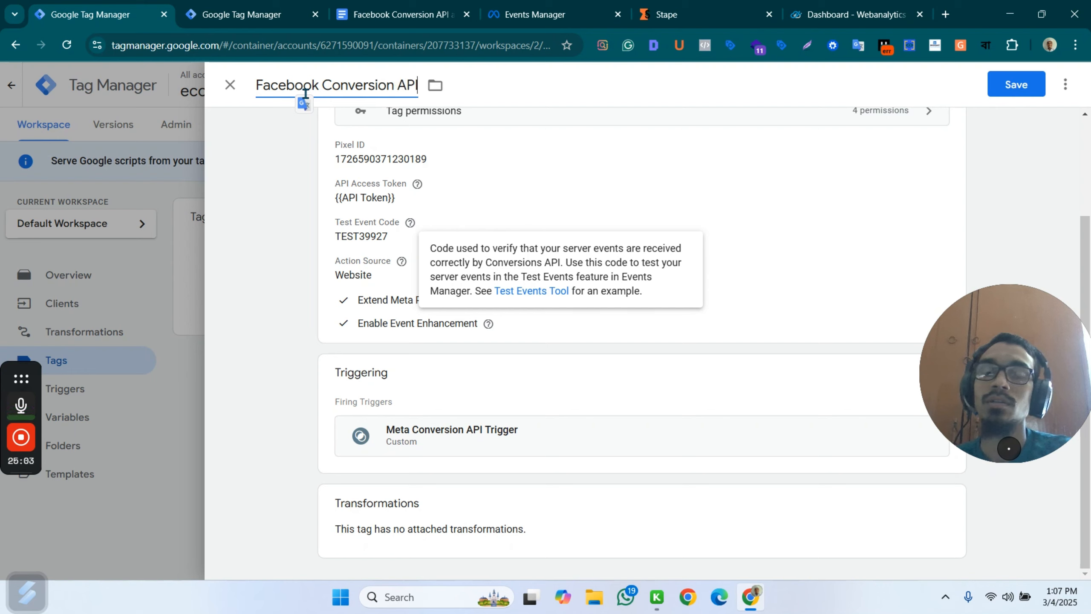
{"action": "type", "text": " Tag"}
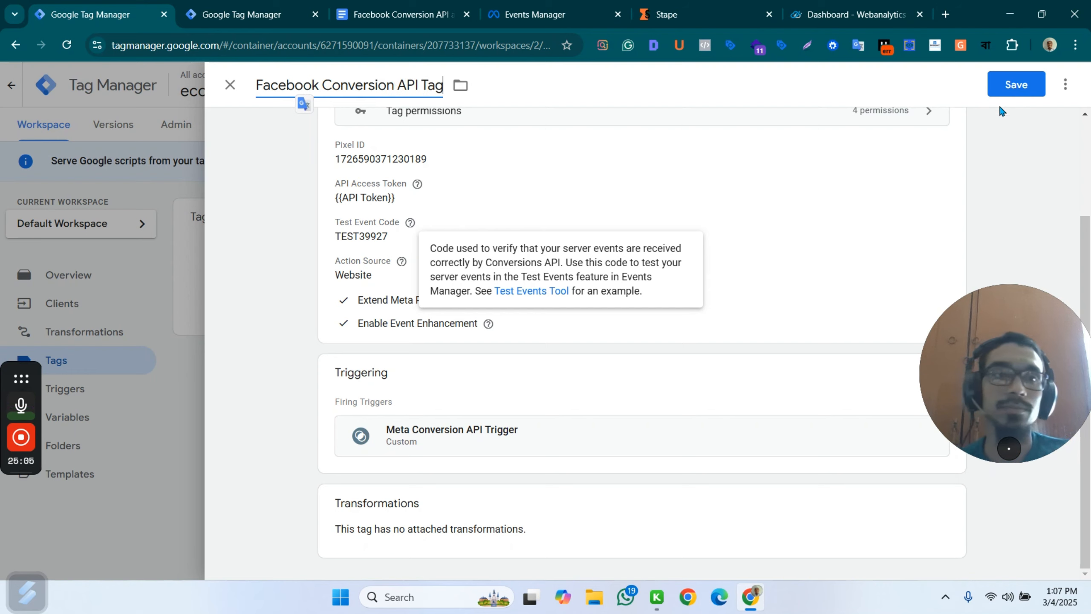
{"action": "left_click", "coordinate": [1029, 88]}
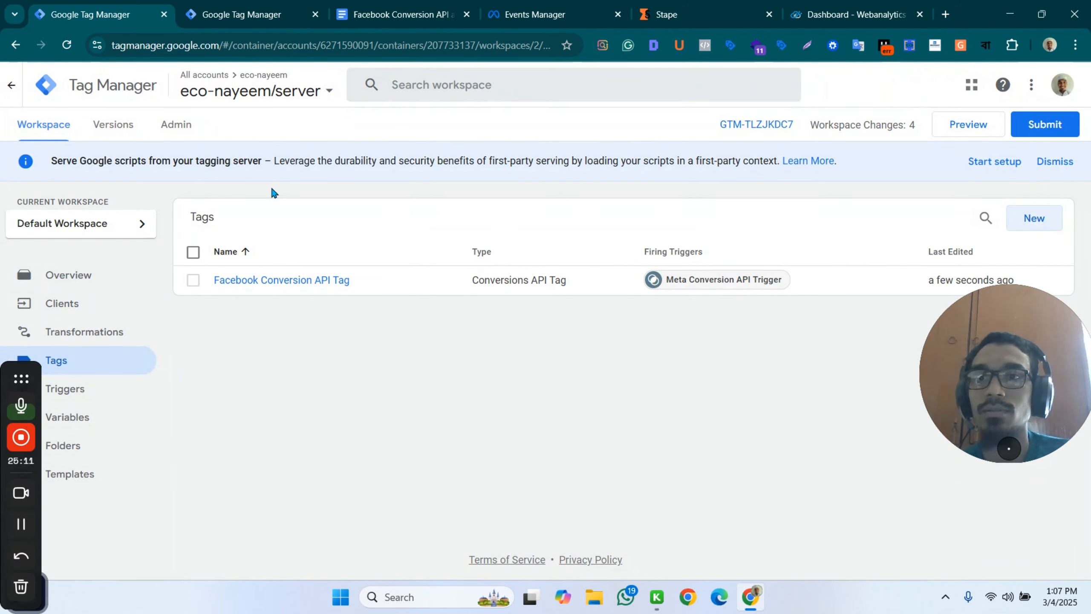
Publish the server container's changes without a version name or description, and start previewing the server container from its workspace.
{"action": "left_click", "coordinate": [1044, 124]}
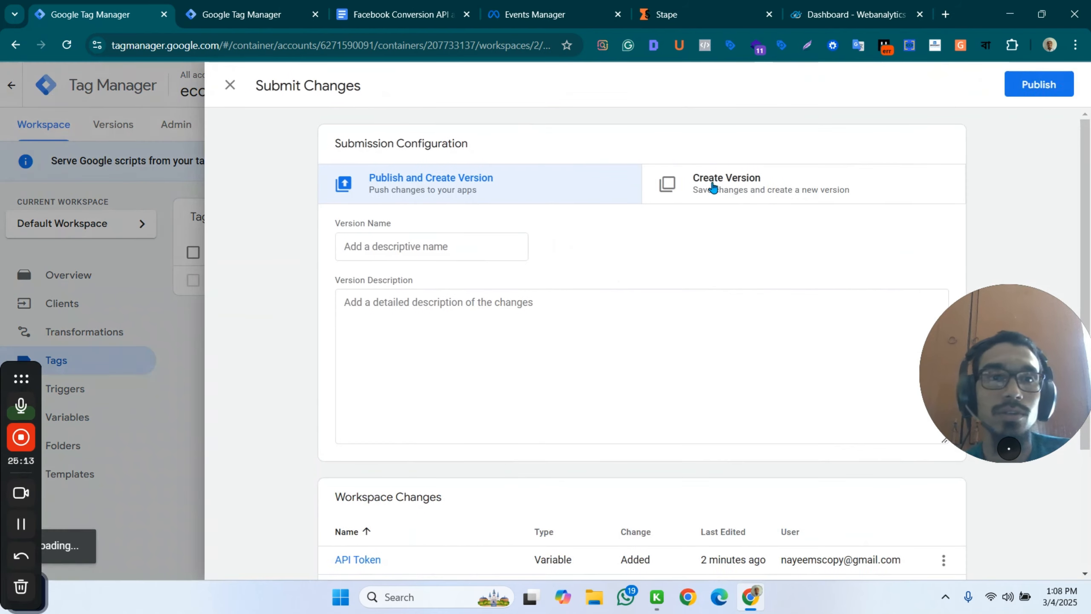
{"action": "left_click", "coordinate": [1033, 88]}
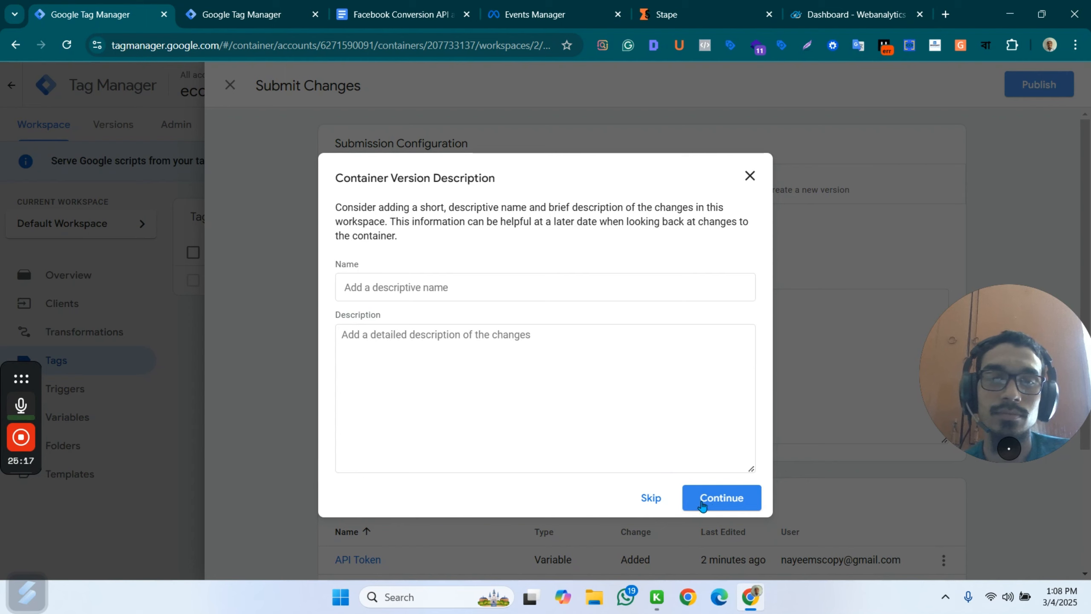
{"action": "left_click", "coordinate": [650, 498]}
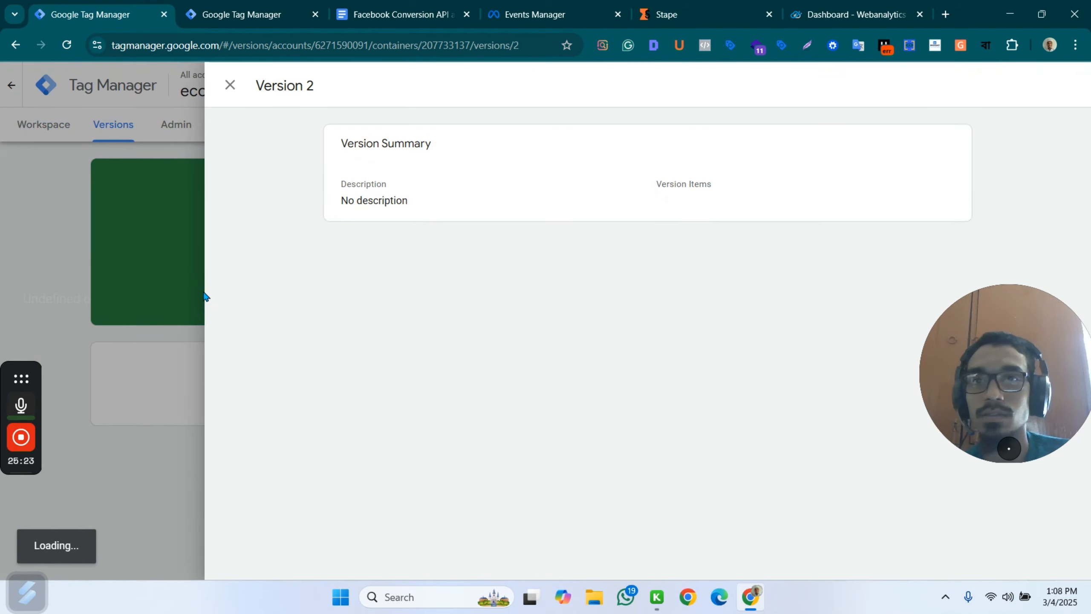
{"action": "left_click", "coordinate": [107, 252]}
{"action": "left_click", "coordinate": [66, 134]}
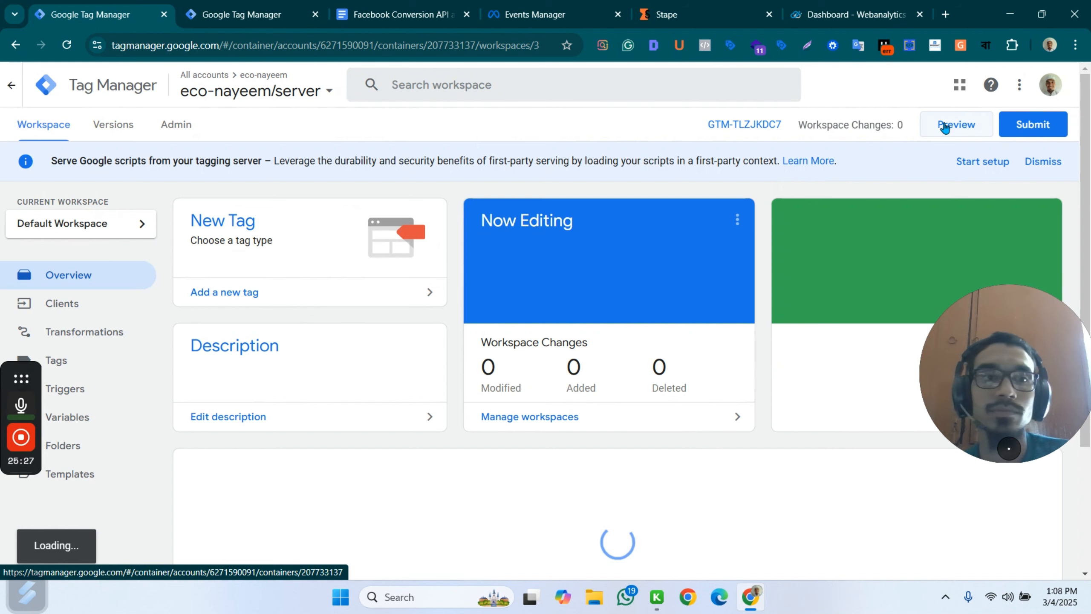
{"action": "left_click", "coordinate": [945, 124]}
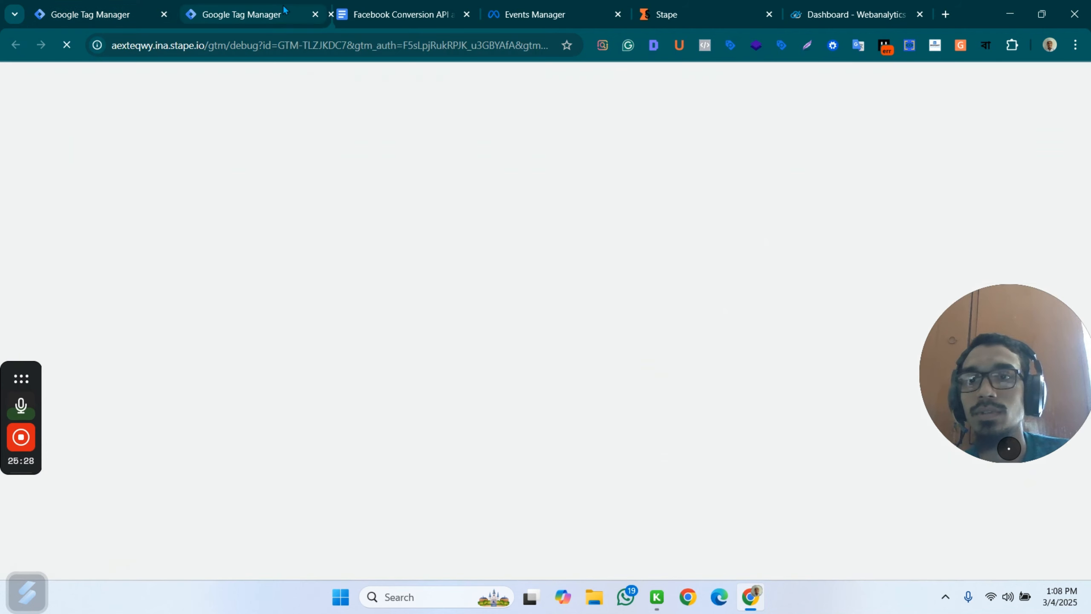
Switch to the web container, publish its changes without a version name or description, and return to its workspace.
{"action": "left_click", "coordinate": [284, 9]}
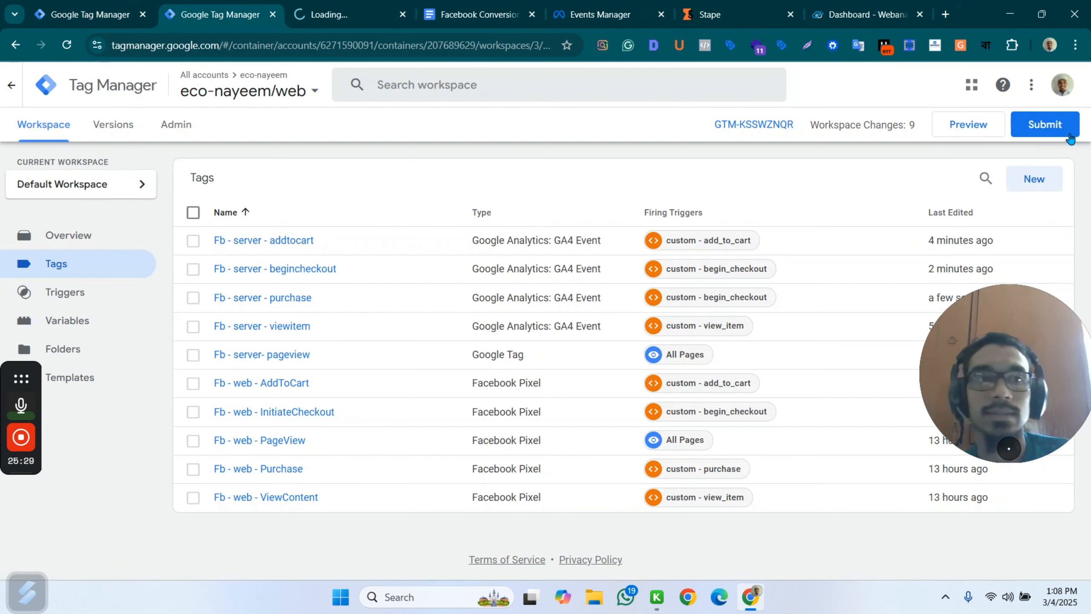
{"action": "left_click", "coordinate": [1045, 124]}
{"action": "left_click", "coordinate": [1056, 84]}
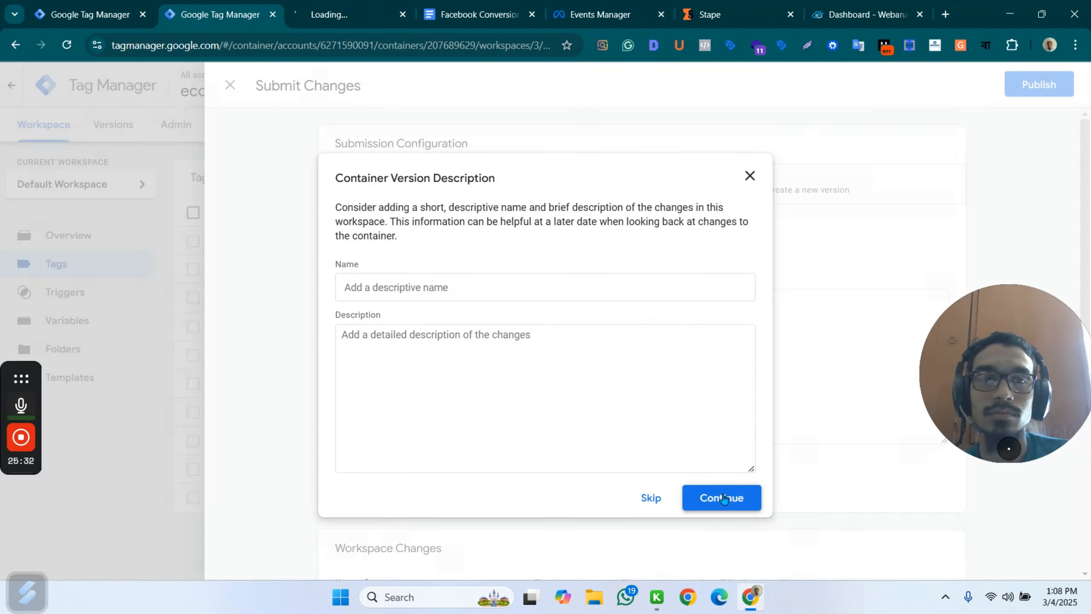
{"action": "left_click", "coordinate": [724, 498]}
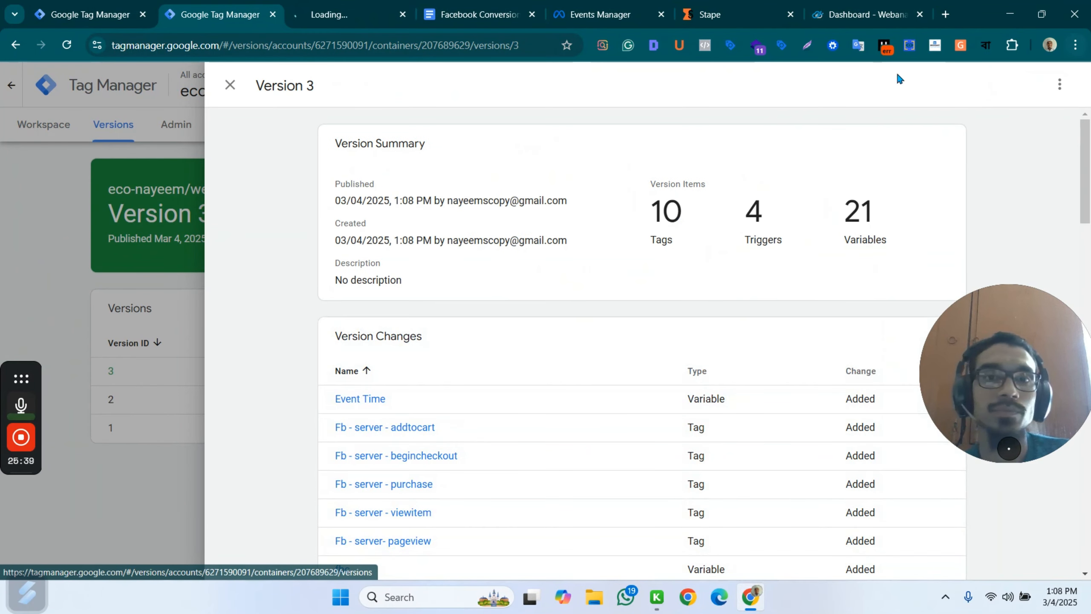
{"action": "left_click", "coordinate": [230, 87]}
{"action": "left_click", "coordinate": [41, 123]}
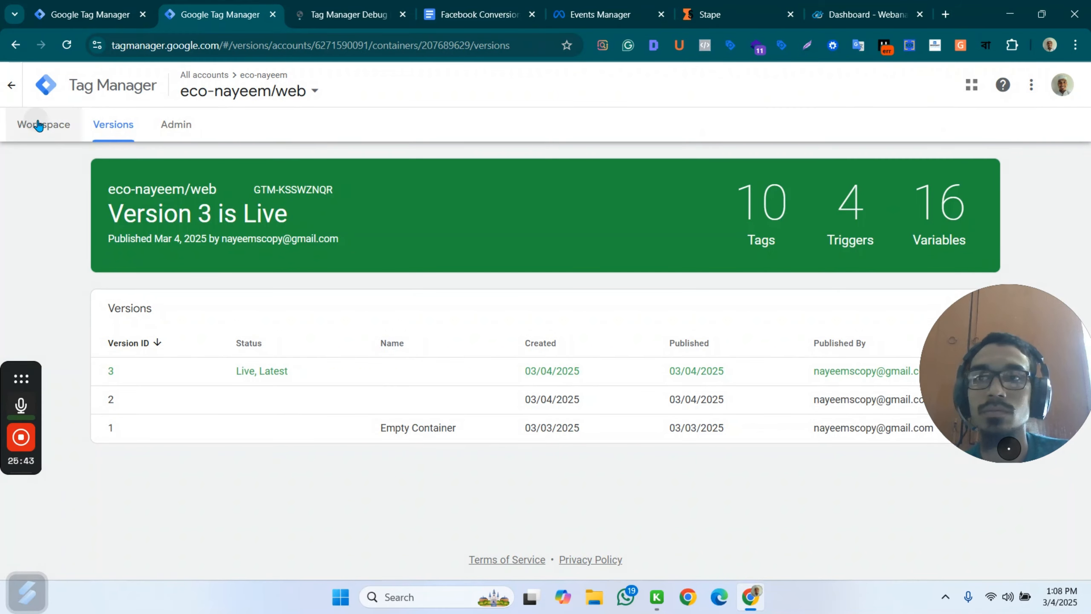
Start previewing the web container and connect Tag Assistant to the ecommerce store's URL with the debug signal included.
{"action": "left_click", "coordinate": [325, 15]}
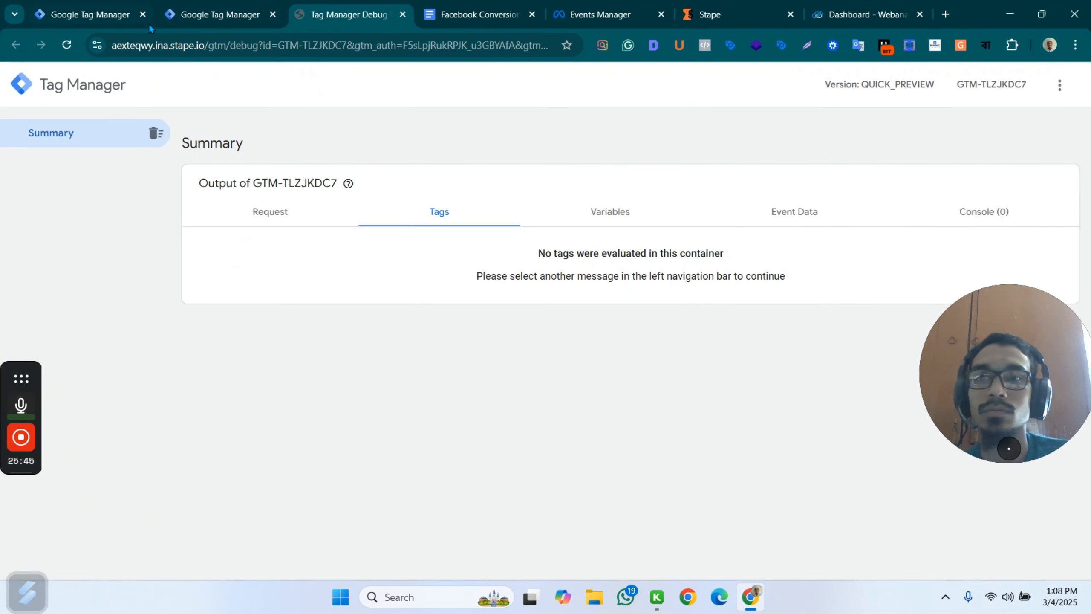
{"action": "left_click", "coordinate": [219, 15]}
{"action": "left_click", "coordinate": [933, 123]}
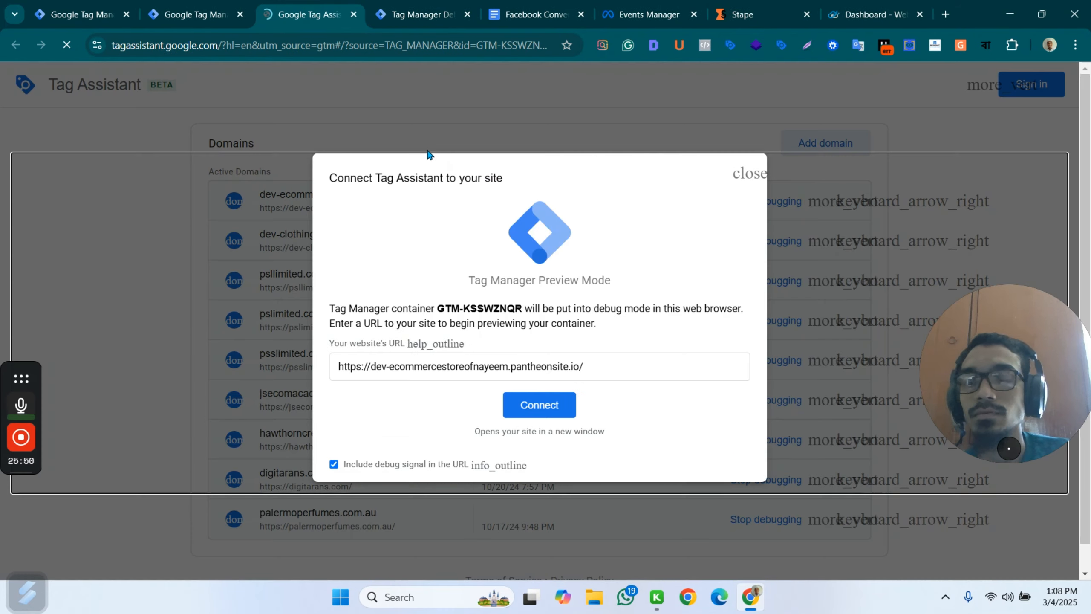
{"action": "left_click", "coordinate": [531, 410]}
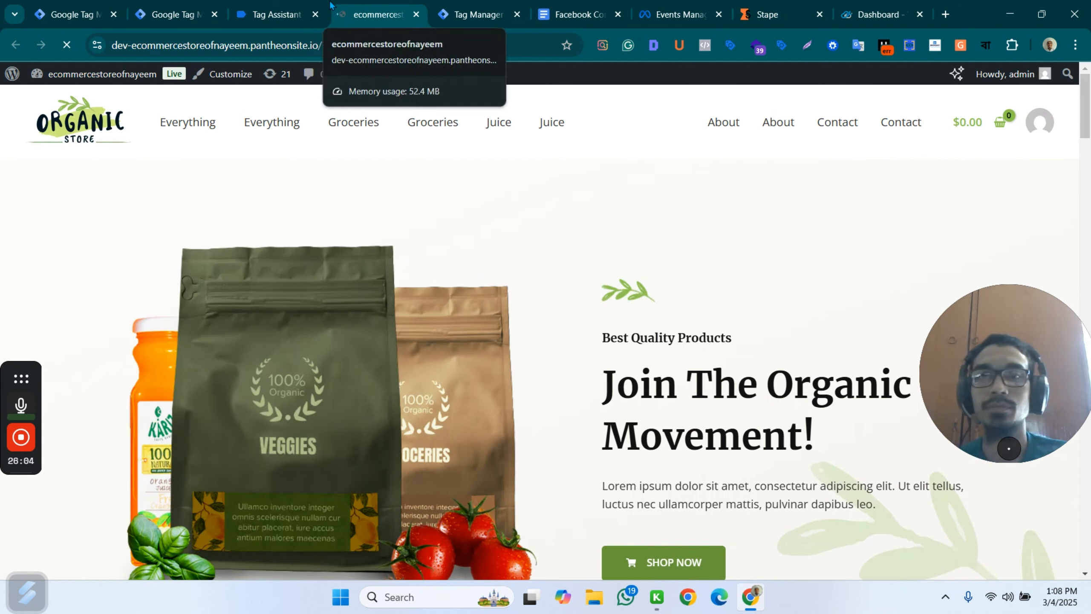
Order the browser tabs as web container, Tag Assistant, store site and server container, and continue to the Tag Assistant summary.
{"action": "left_click_drag", "start_coordinate": [371, 15], "coordinate": [172, 14]}
{"action": "left_click", "coordinate": [275, 14]}
{"action": "left_click", "coordinate": [162, 14]}
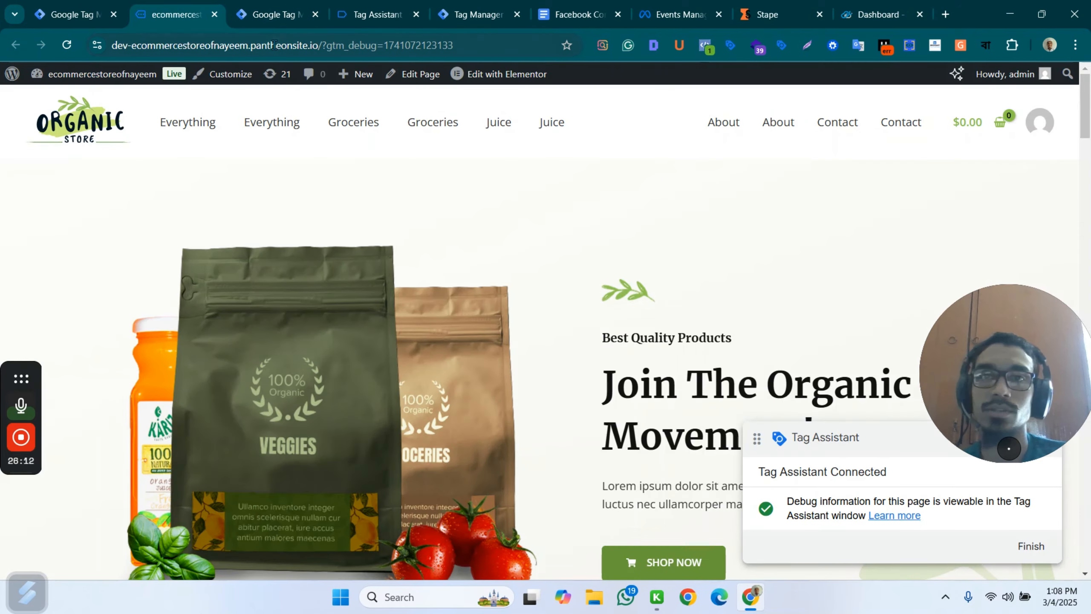
{"action": "left_click", "coordinate": [65, 11]}
{"action": "left_click", "coordinate": [162, 11]}
{"action": "left_click", "coordinate": [68, 15]}
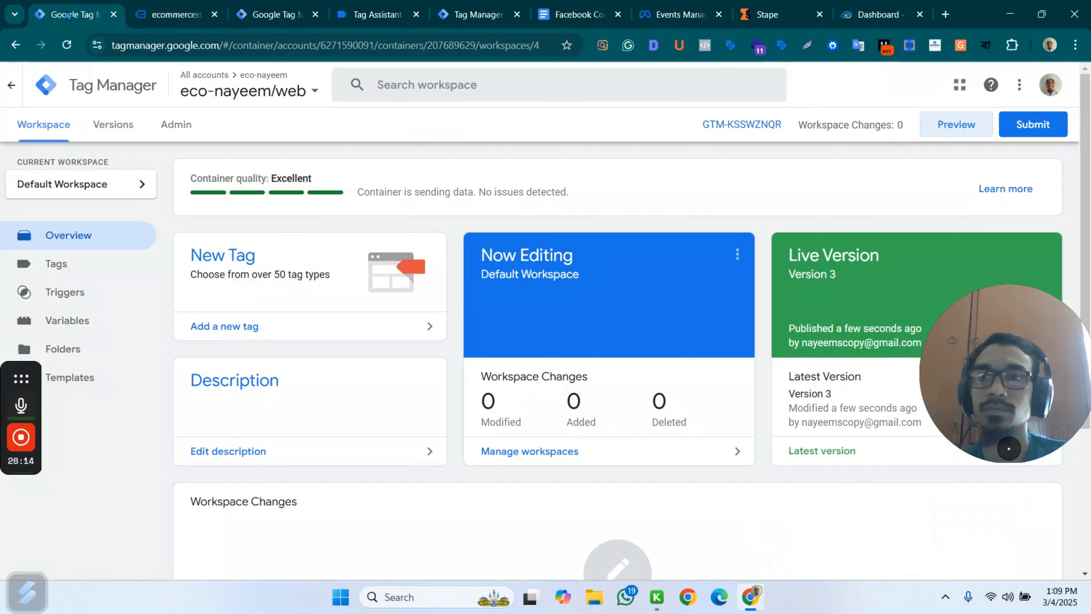
{"action": "left_click", "coordinate": [169, 9]}
{"action": "left_click", "coordinate": [276, 5]}
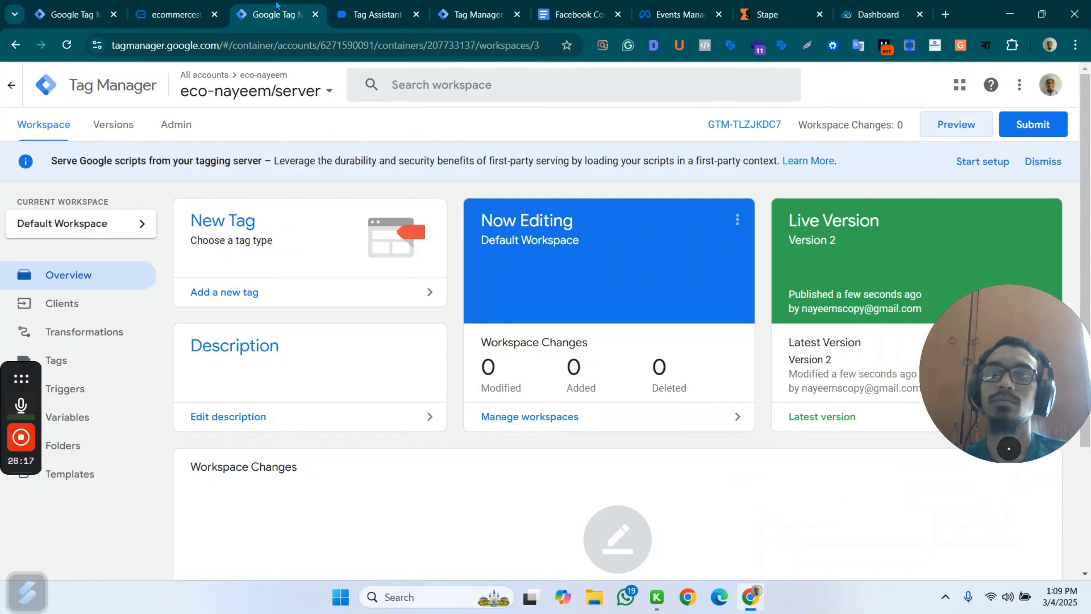
{"action": "left_click", "coordinate": [367, 7]}
{"action": "left_click_drag", "start_coordinate": [377, 10], "coordinate": [176, 9]}
{"action": "left_click", "coordinate": [543, 333]}
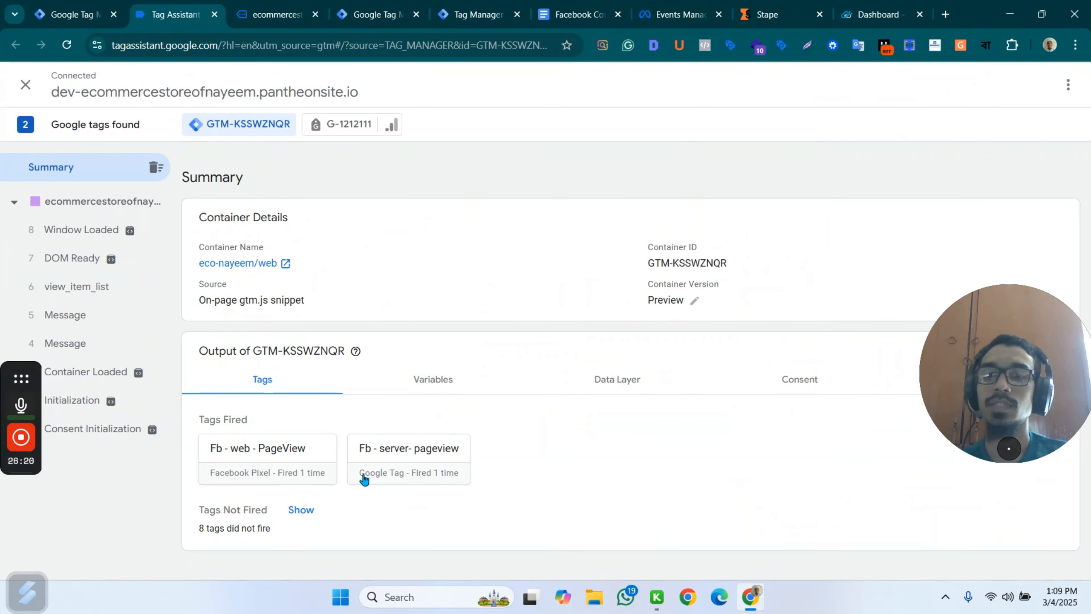
Open the Hand Sanitizer product page in the store and check the web container's fired tags in Tag Assistant.
{"action": "left_click", "coordinate": [276, 15]}
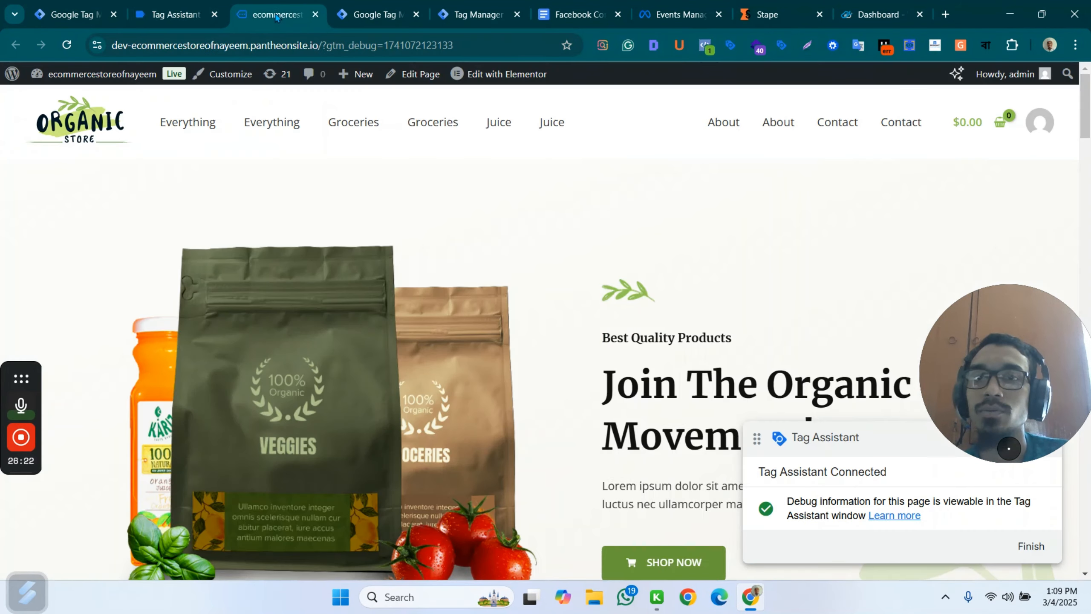
{"action": "scroll", "coordinate": [696, 359], "scroll_direction": "down", "scroll_amount": 15}
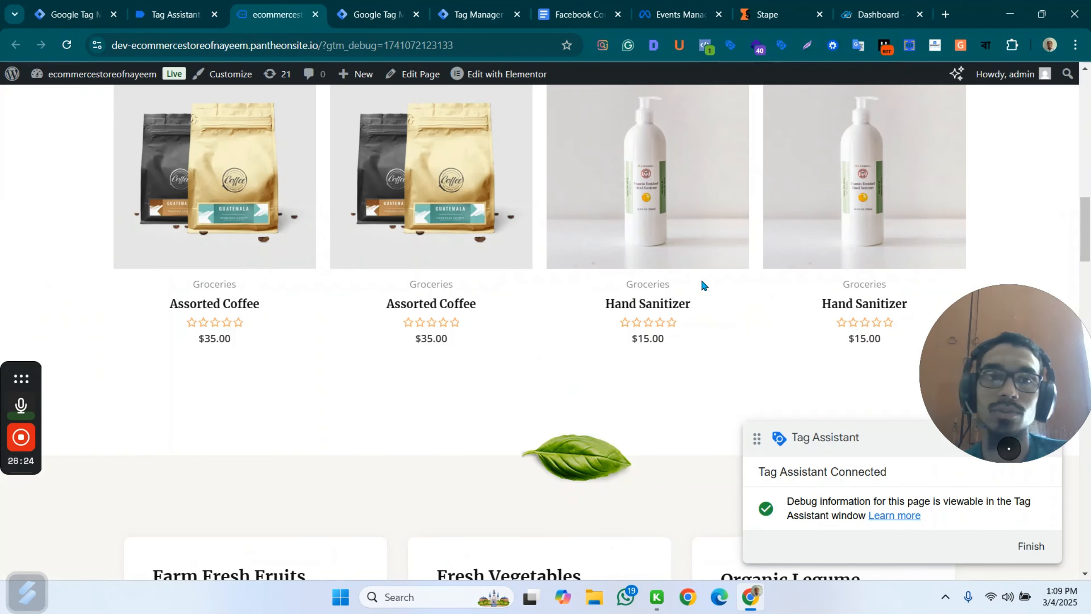
{"action": "left_click", "coordinate": [649, 306]}
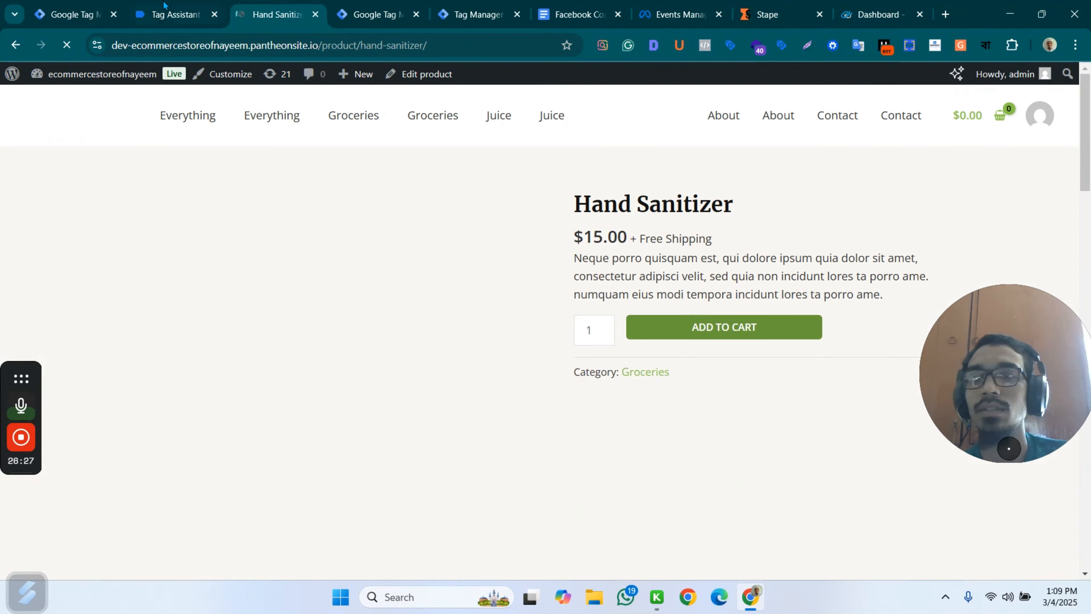
{"action": "left_click", "coordinate": [164, 10]}
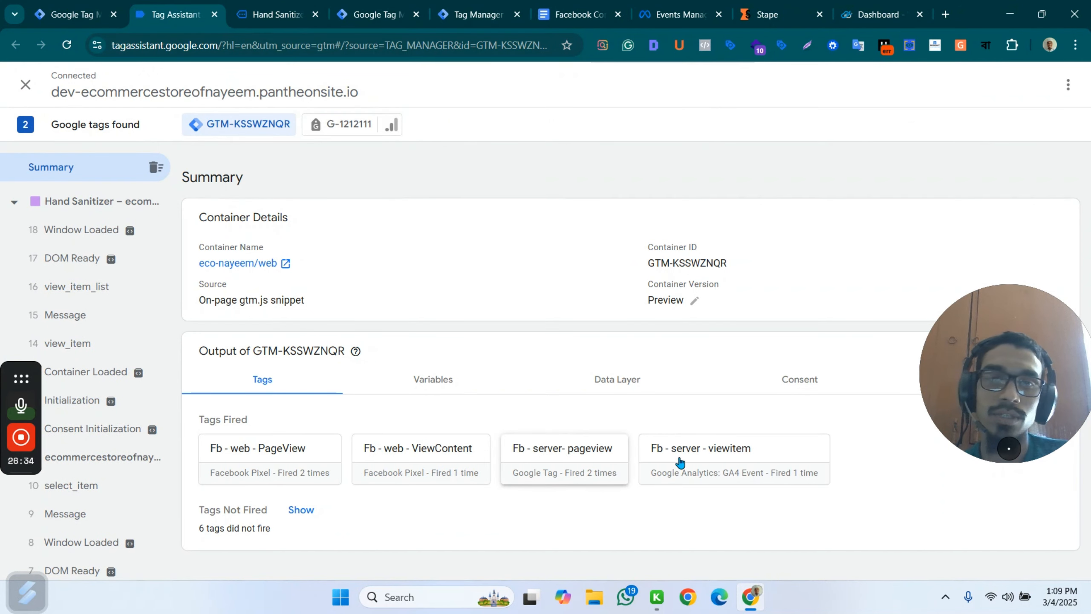
Add one Hand Sanitizer to the cart from its product page and switch to the server container's preview.
{"action": "left_click", "coordinate": [297, 17]}
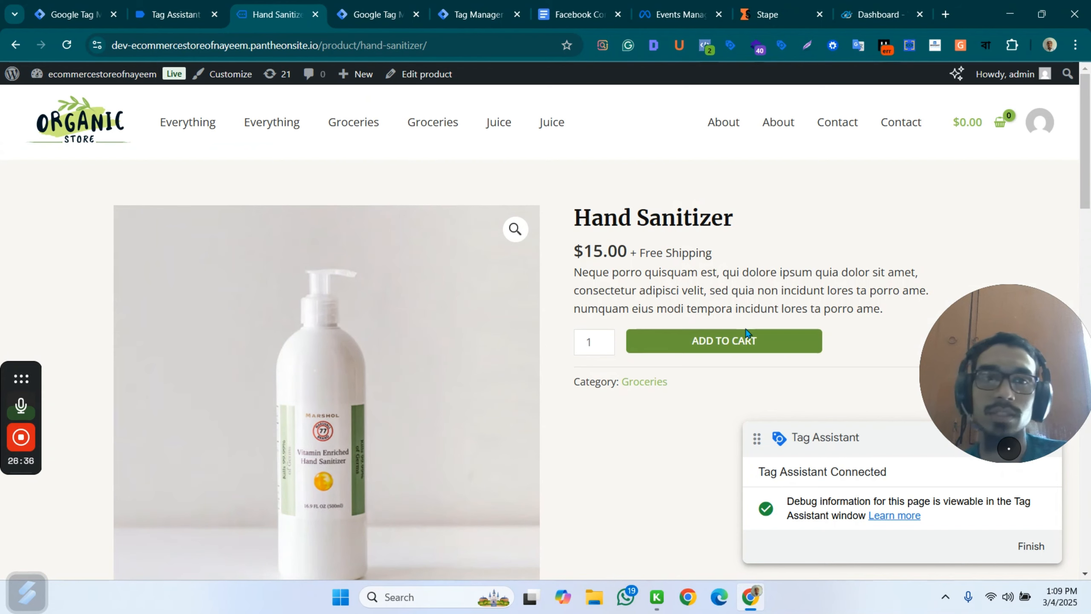
{"action": "left_click", "coordinate": [750, 342]}
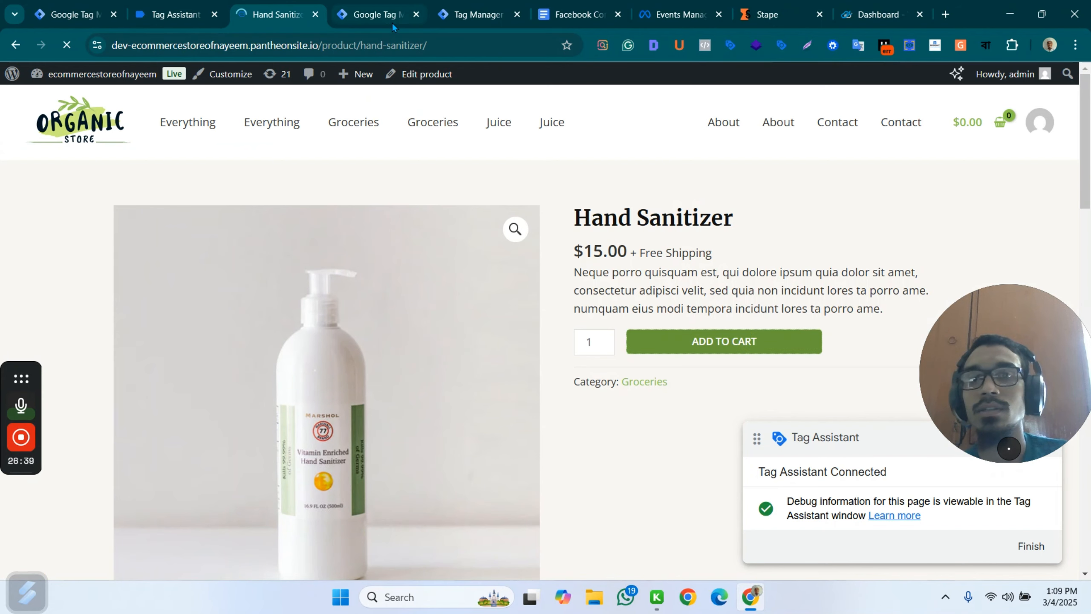
{"action": "left_click", "coordinate": [378, 15]}
{"action": "left_click", "coordinate": [469, 15]}
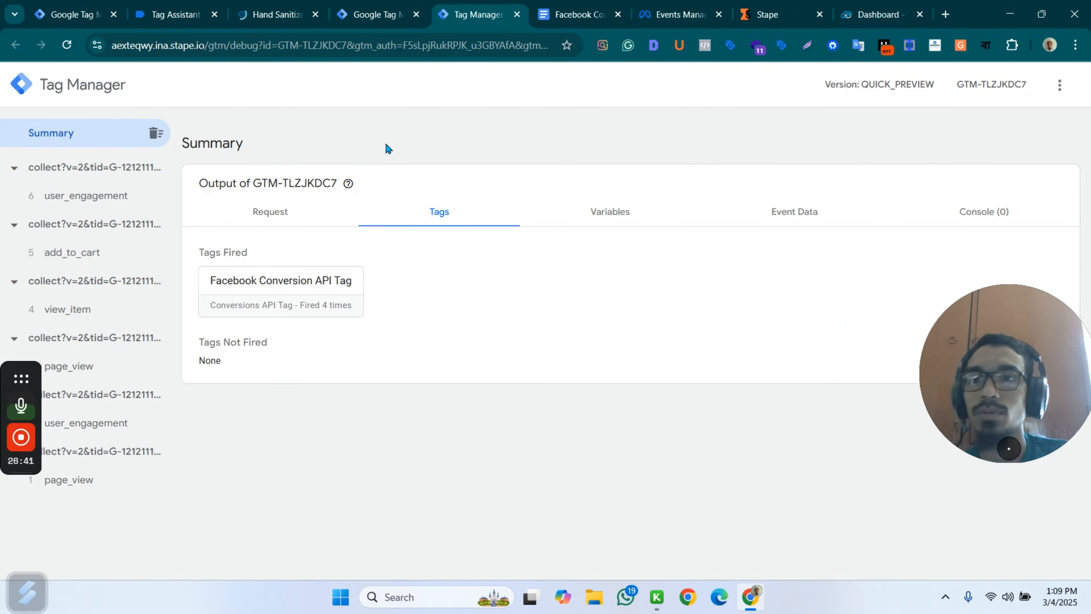
Inspect the add_to_cart event's Facebook Conversion API Tag and its outgoing request, and check the page_view and view_item events' tags.
{"action": "left_click", "coordinate": [81, 254]}
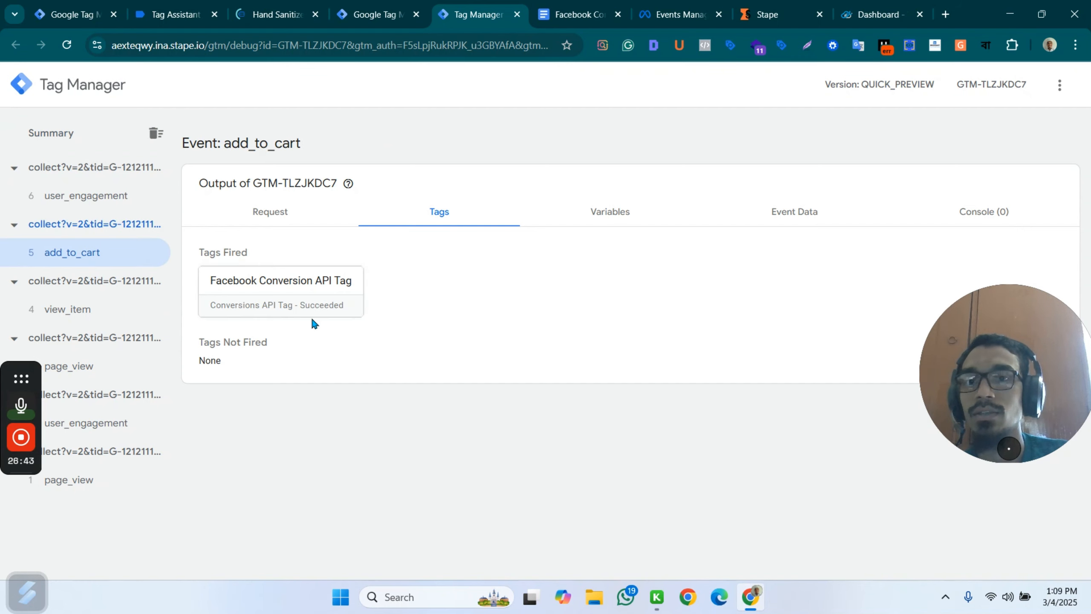
{"action": "left_click", "coordinate": [295, 301]}
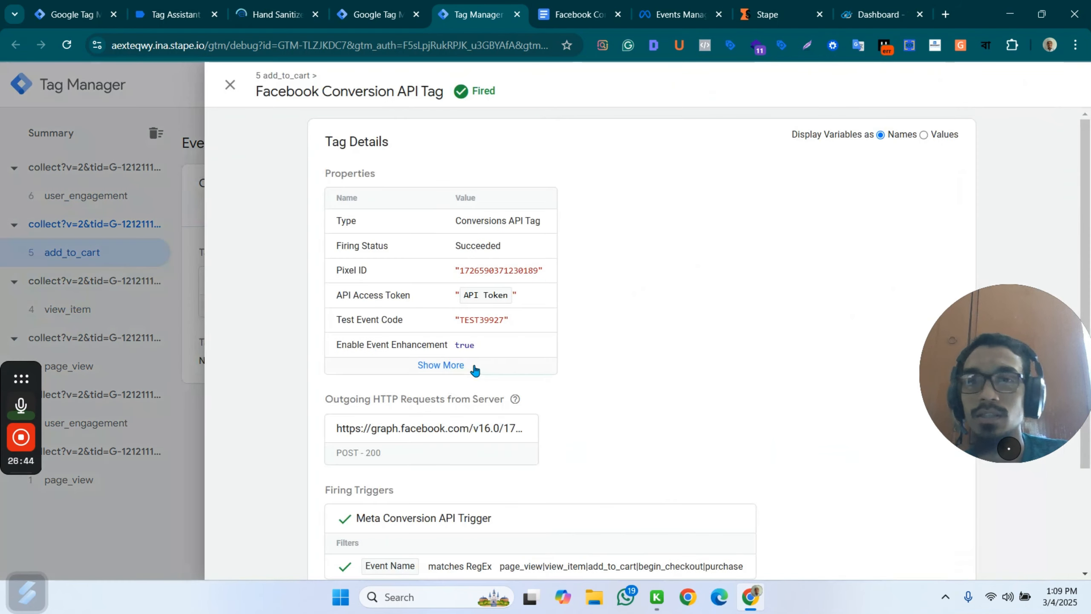
{"action": "scroll", "coordinate": [477, 374], "scroll_direction": "down", "scroll_amount": 3}
{"action": "left_click", "coordinate": [474, 306]}
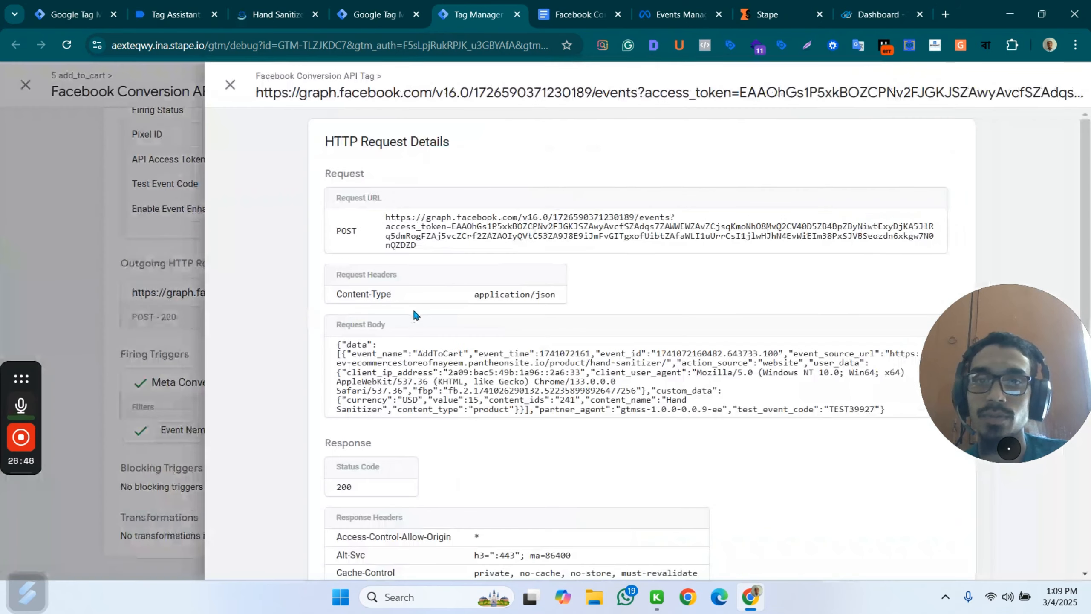
{"action": "left_click", "coordinate": [232, 87]}
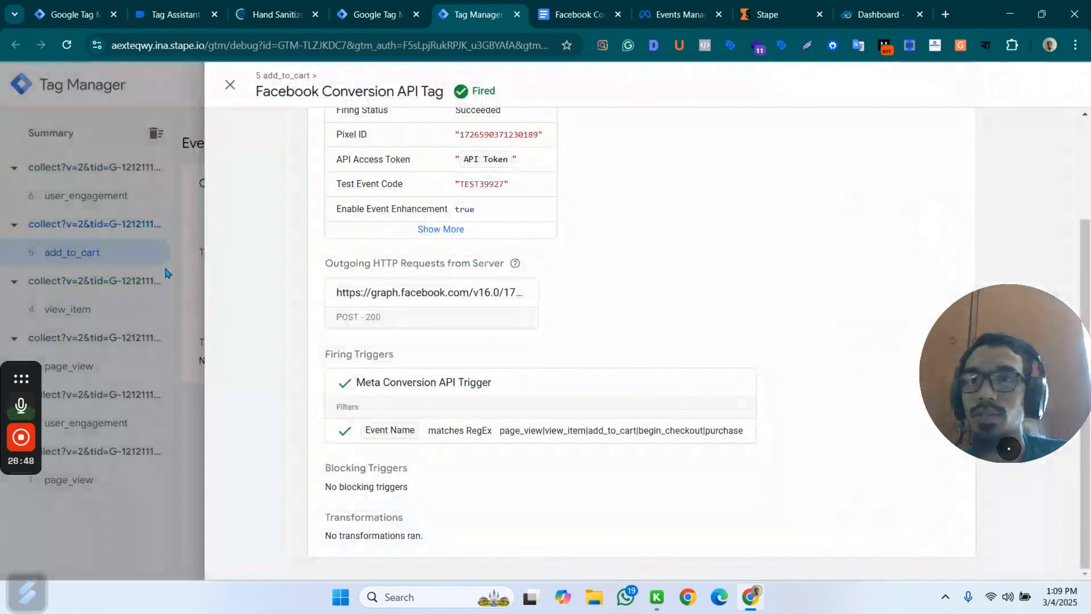
{"action": "left_click", "coordinate": [129, 326]}
{"action": "left_click", "coordinate": [90, 369]}
{"action": "left_click", "coordinate": [91, 310]}
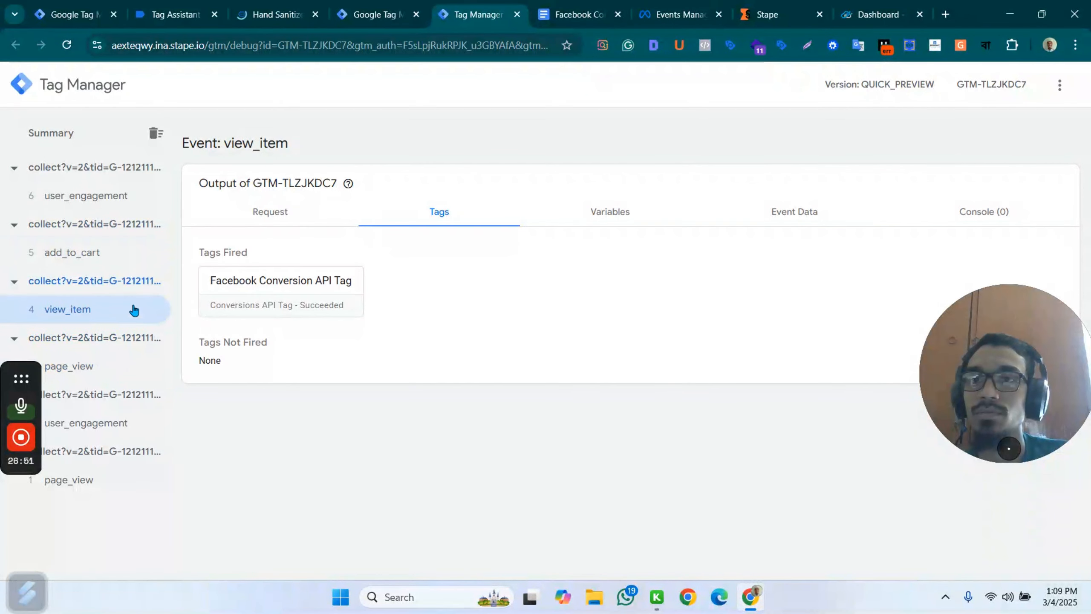
Return to the store, move the Tag Assistant box clear of the cart's options and proceed to checkout.
{"action": "left_click", "coordinate": [277, 14]}
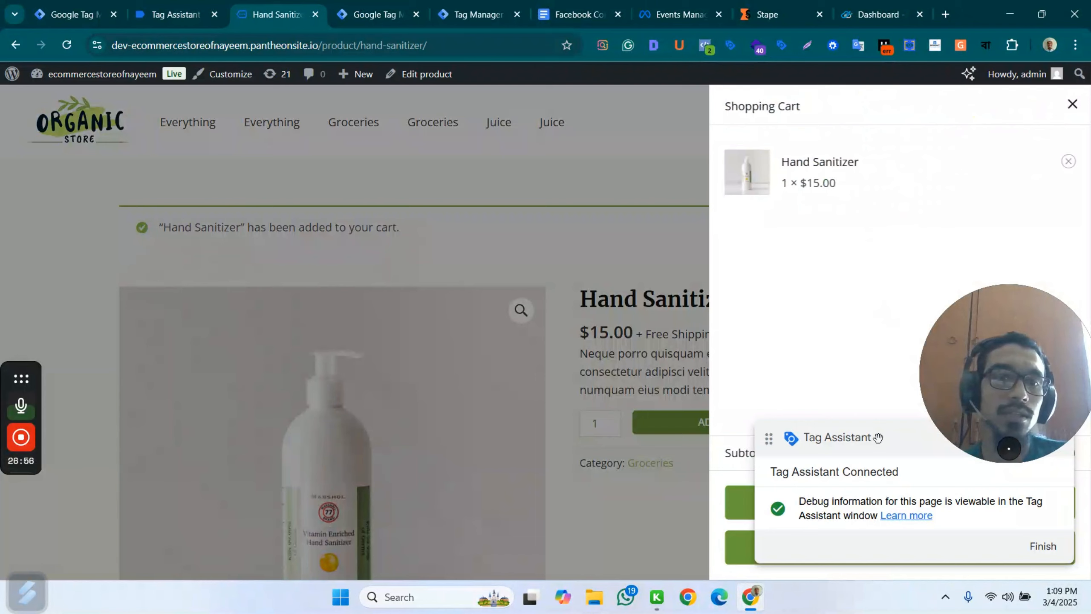
{"action": "left_click_drag", "start_coordinate": [878, 438], "coordinate": [878, 288]}
{"action": "left_click", "coordinate": [884, 543]}
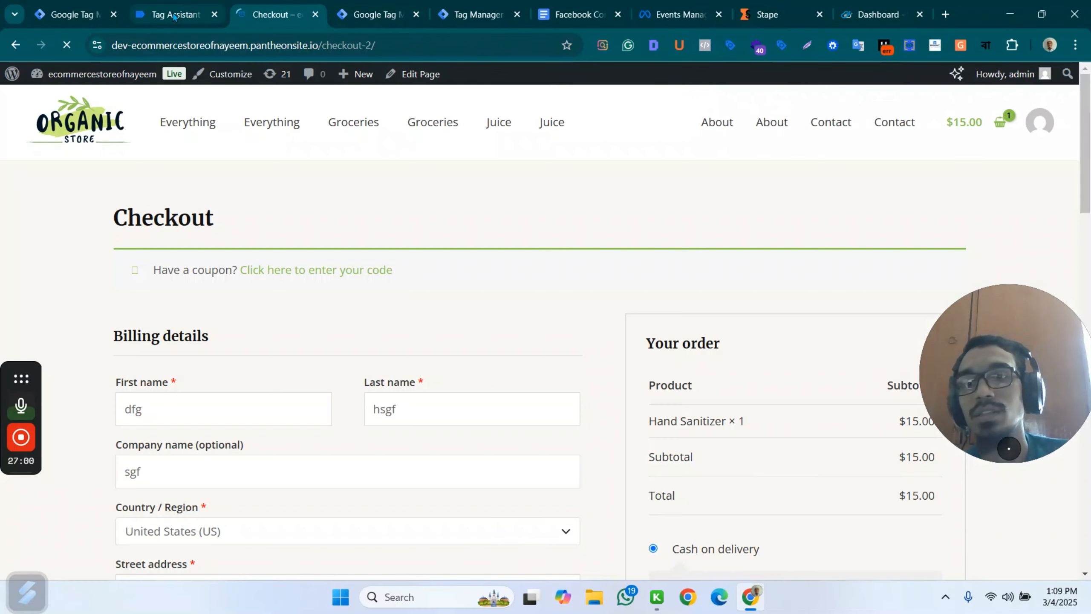
Check the begin_checkout event's fired tags in Tag Assistant and examine the Fb - server - purchase tag's details and firing trigger.
{"action": "left_click", "coordinate": [185, 16]}
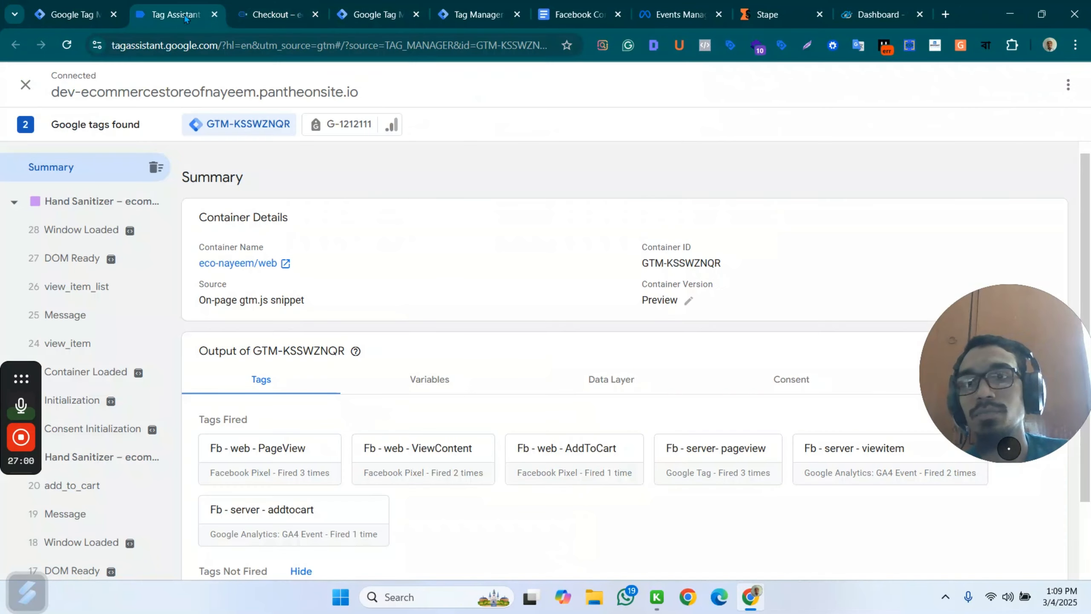
{"action": "scroll", "coordinate": [490, 380], "scroll_direction": "down", "scroll_amount": 2}
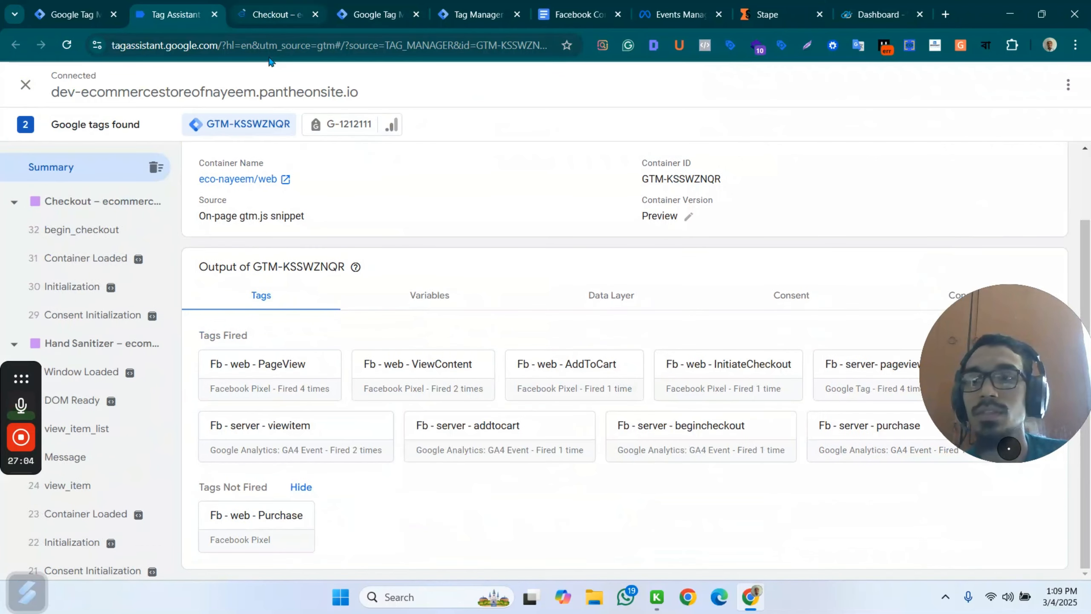
{"action": "left_click", "coordinate": [82, 265]}
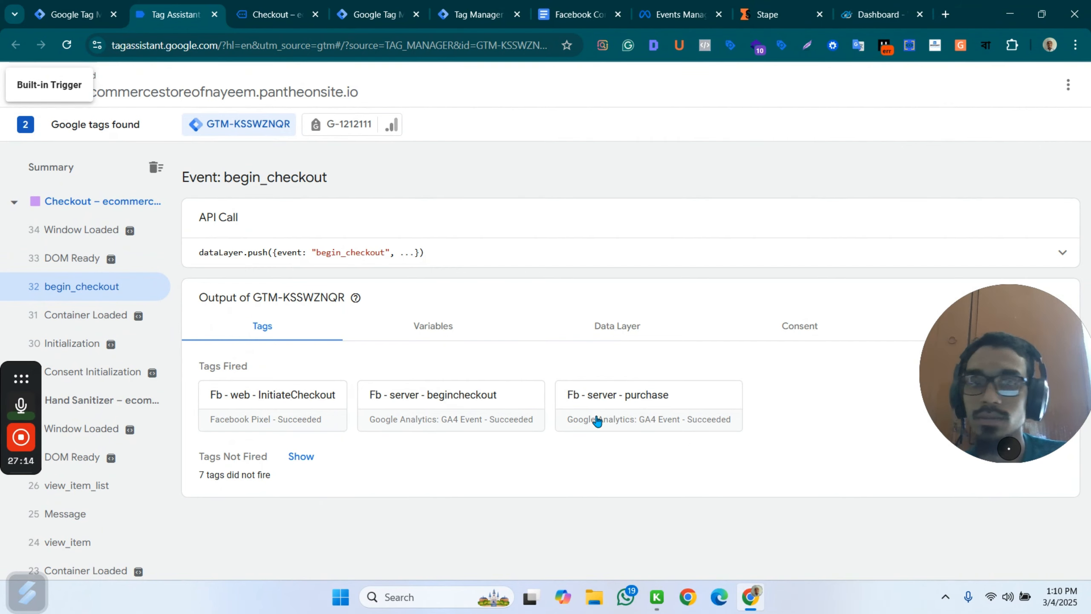
{"action": "left_click", "coordinate": [639, 397]}
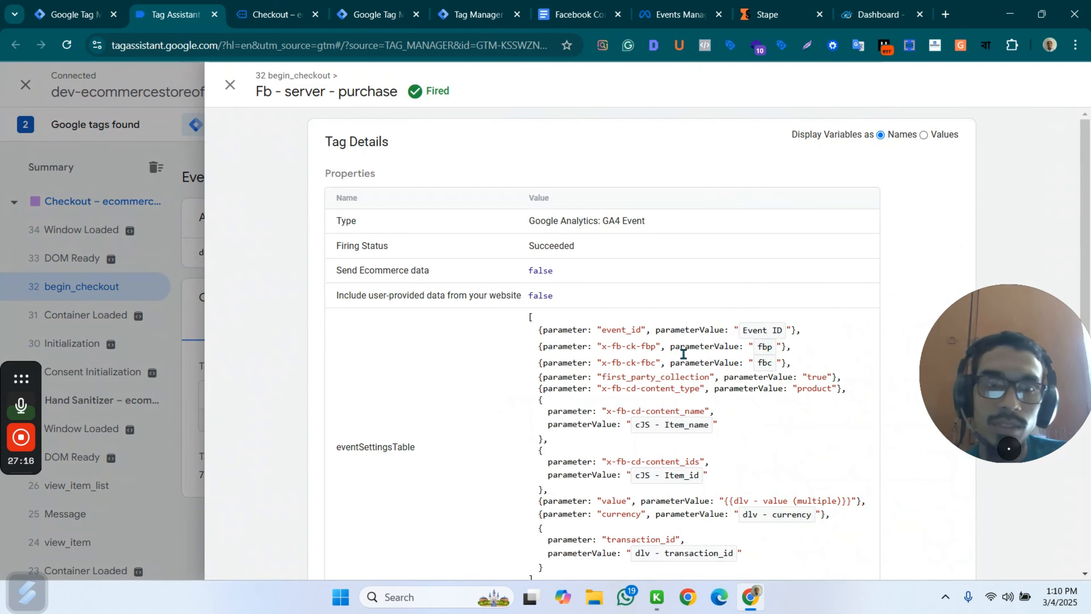
{"action": "scroll", "coordinate": [762, 387], "scroll_direction": "down", "scroll_amount": 3}
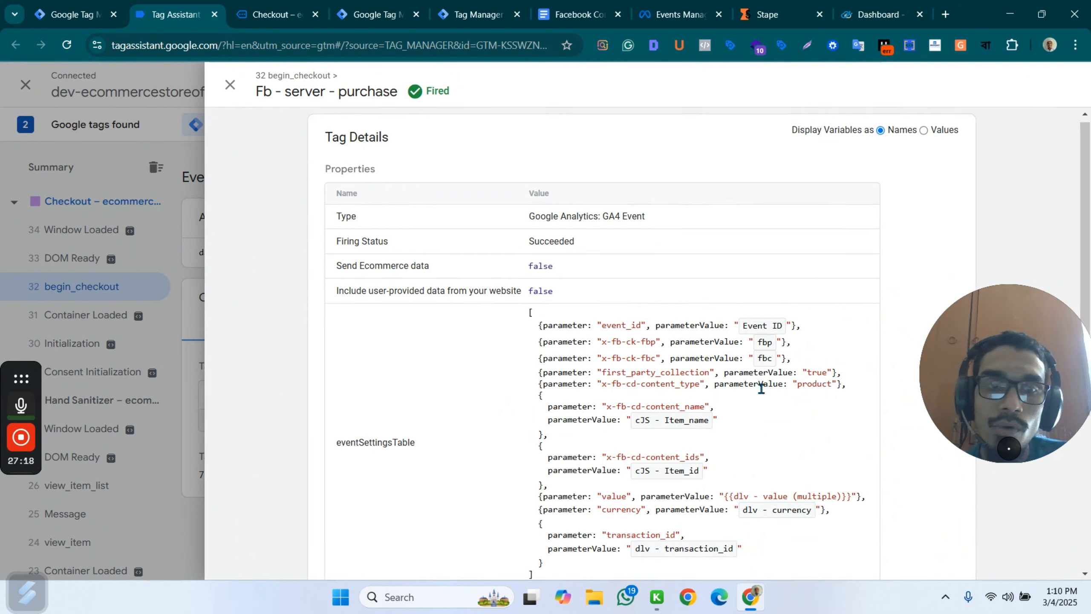
{"action": "scroll", "coordinate": [767, 384], "scroll_direction": "down", "scroll_amount": 2}
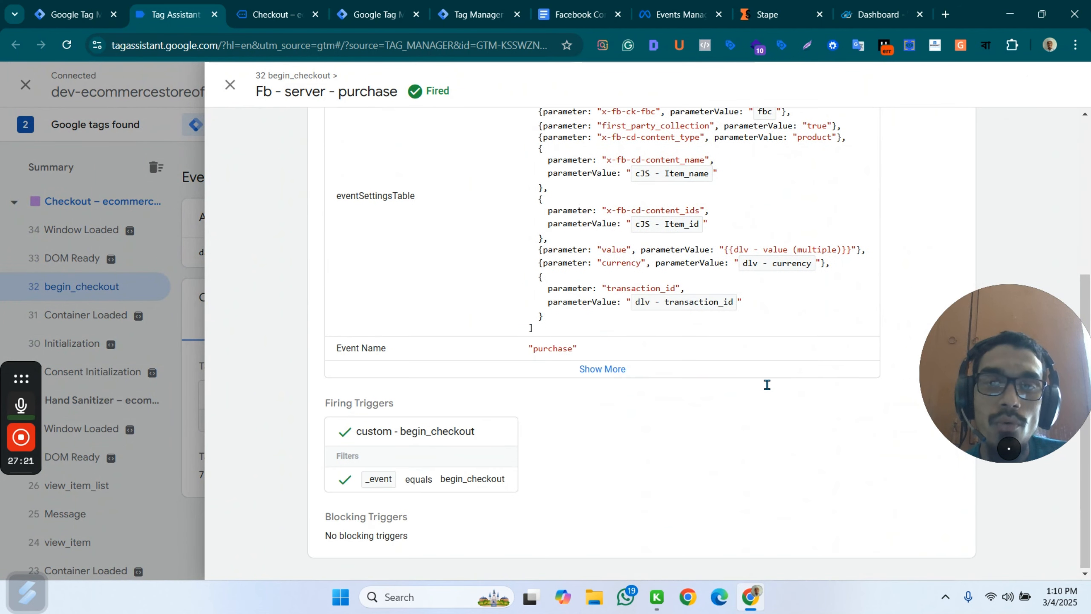
Check which tags fired on the latest purchase event in the server container's preview.
{"action": "left_click", "coordinate": [89, 6]}
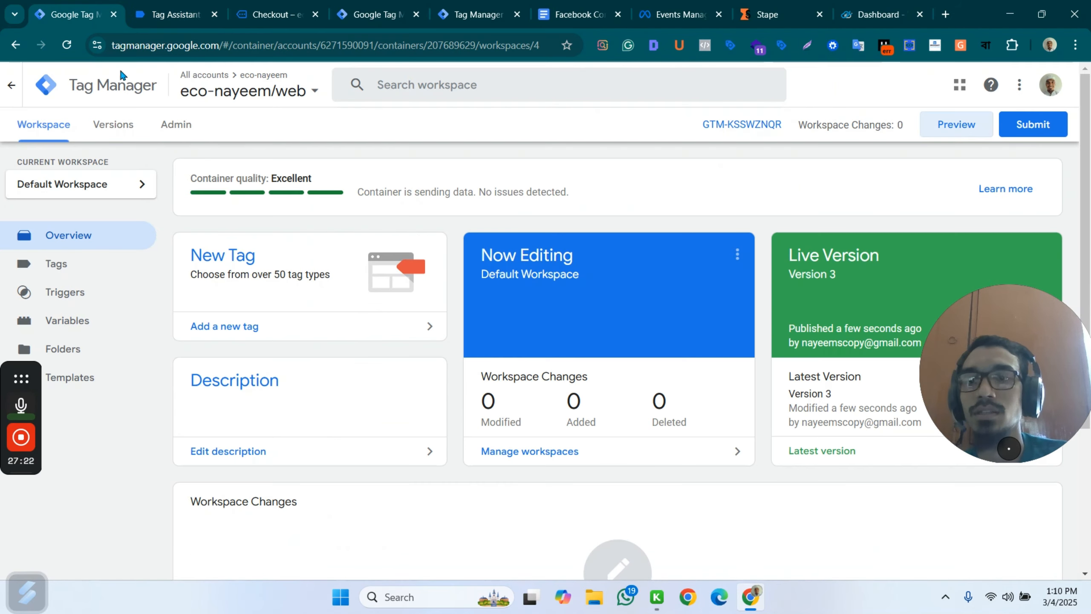
{"action": "left_click", "coordinate": [159, 13]}
{"action": "left_click", "coordinate": [260, 6]}
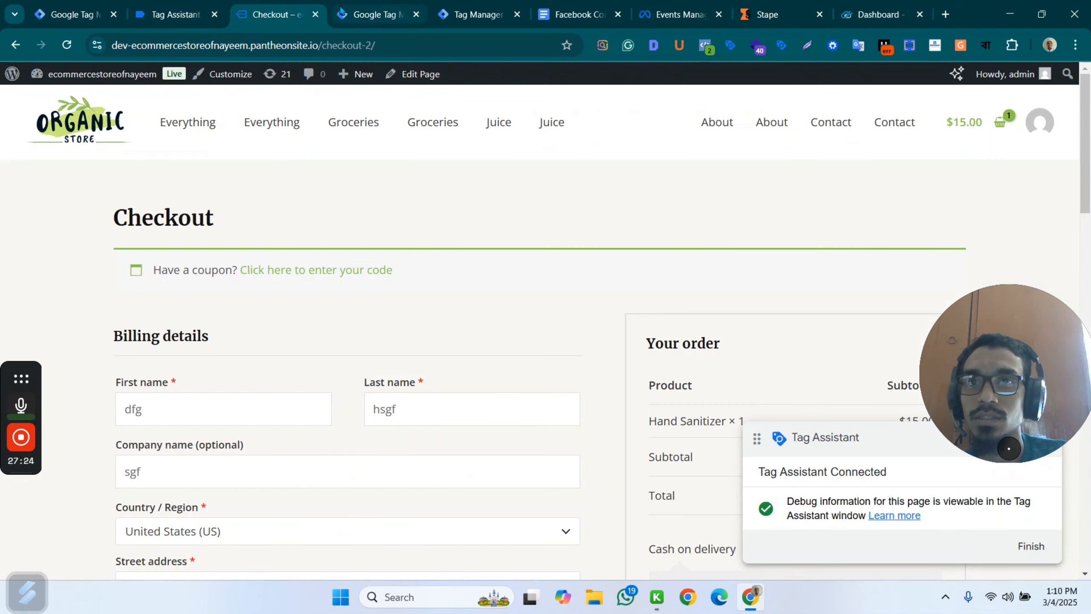
{"action": "left_click", "coordinate": [372, 14]}
{"action": "left_click", "coordinate": [485, 11]}
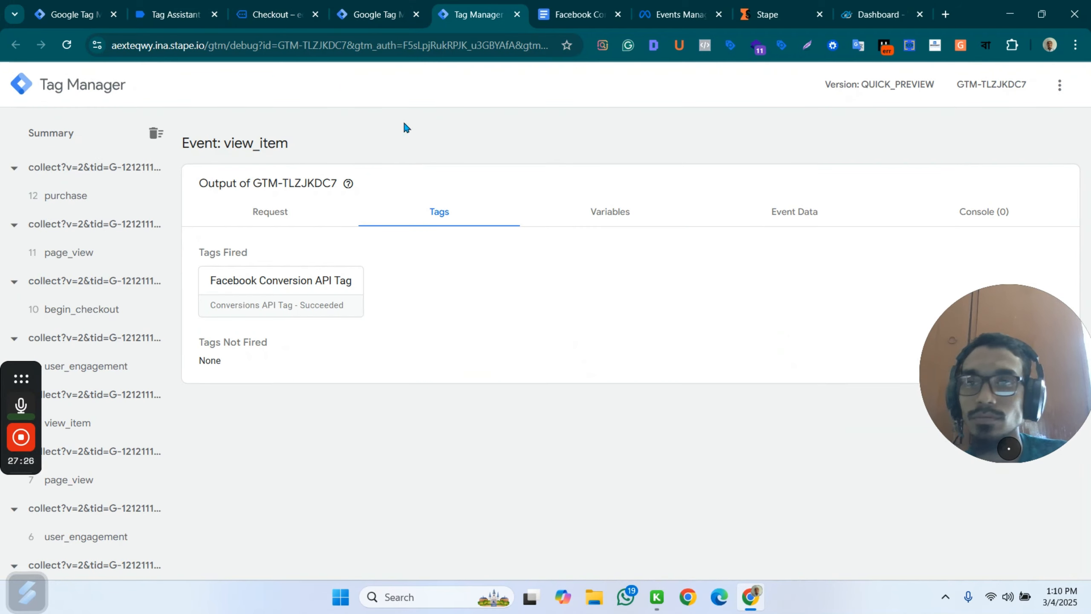
{"action": "left_click", "coordinate": [82, 197]}
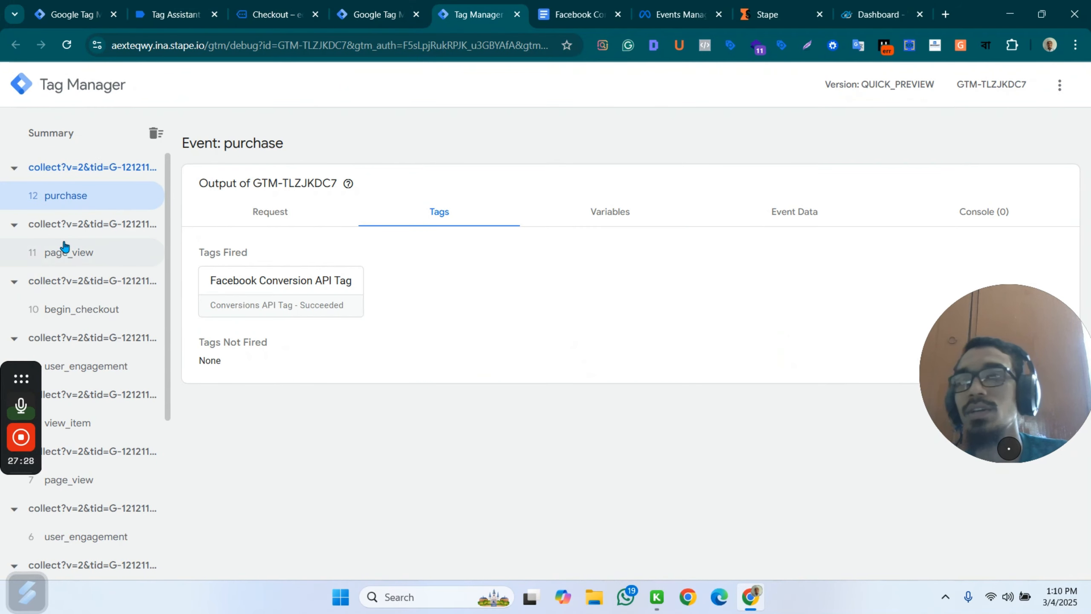
Return to the web container in Tag Manager and open its Fb - server - purchase tag.
{"action": "left_click", "coordinate": [301, 13]}
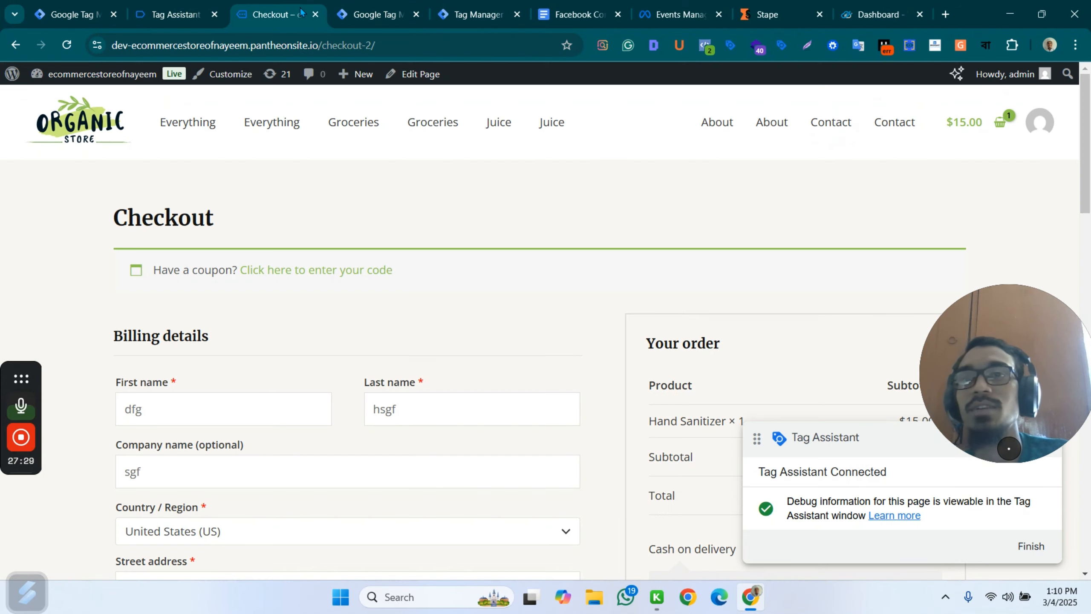
{"action": "left_click", "coordinate": [144, 15]}
{"action": "left_click", "coordinate": [56, 10]}
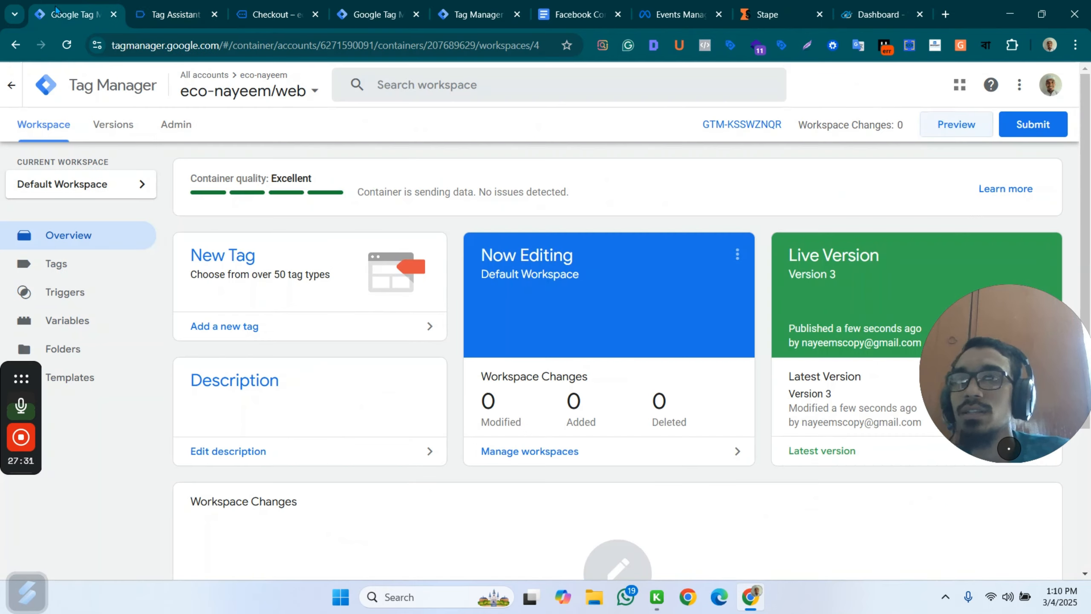
{"action": "left_click", "coordinate": [75, 269]}
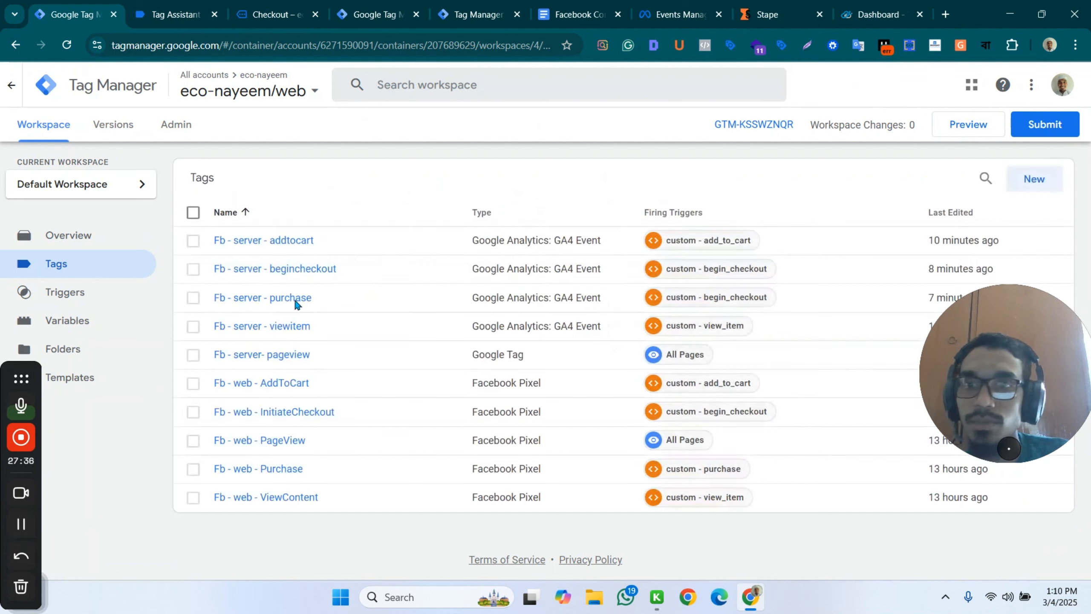
{"action": "left_click", "coordinate": [285, 300]}
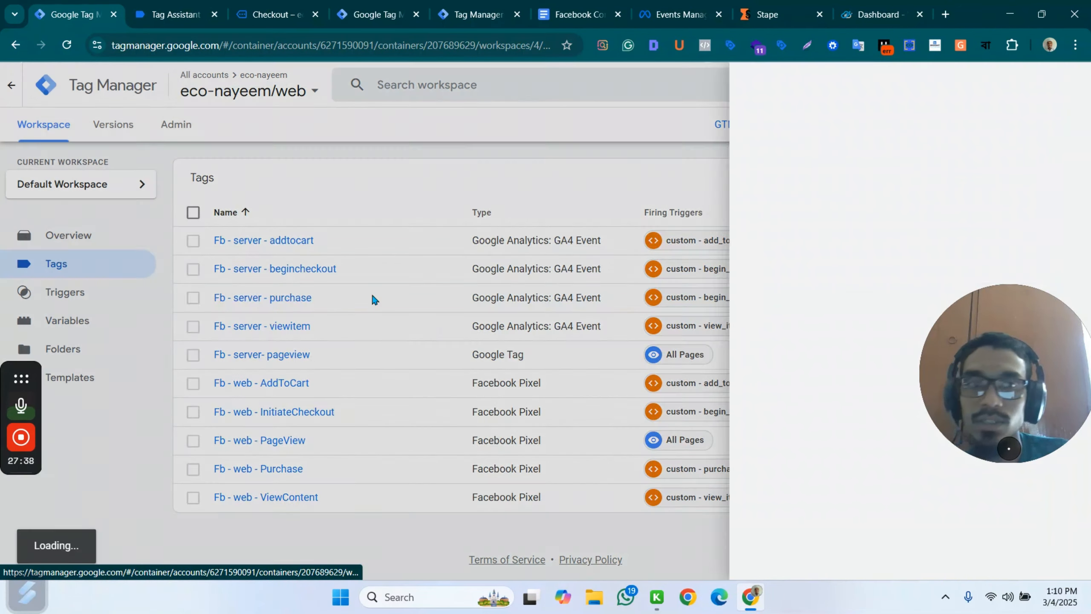
{"action": "scroll", "coordinate": [525, 400], "scroll_direction": "down", "scroll_amount": 2}
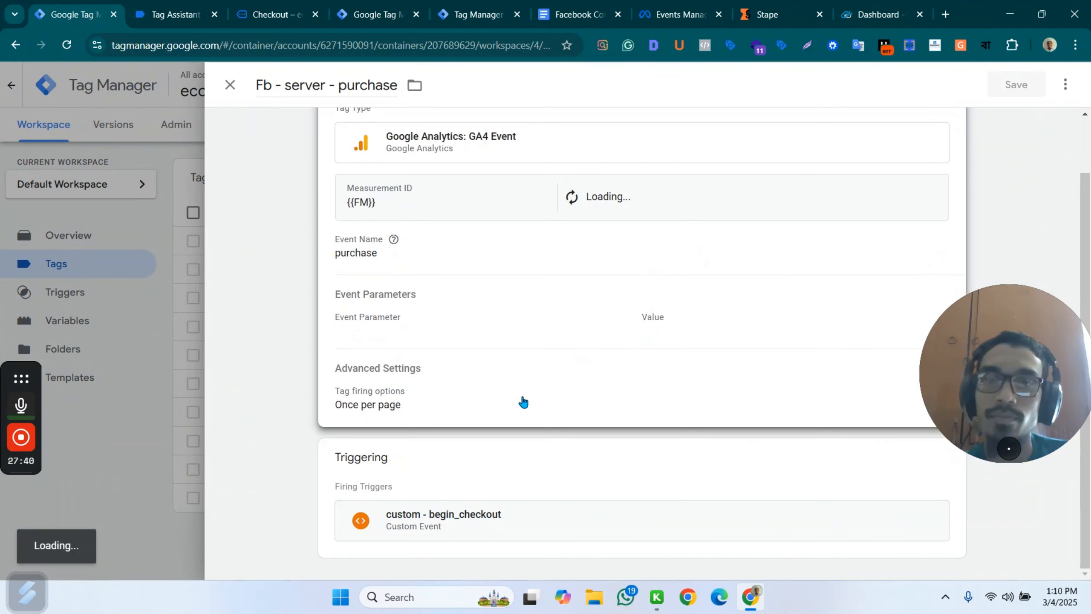
Replace the Fb - server - purchase tag's firing trigger with custom - purchase and save the tag.
{"action": "left_click", "coordinate": [560, 519]}
{"action": "scroll", "coordinate": [651, 386], "scroll_direction": "down", "scroll_amount": 15}
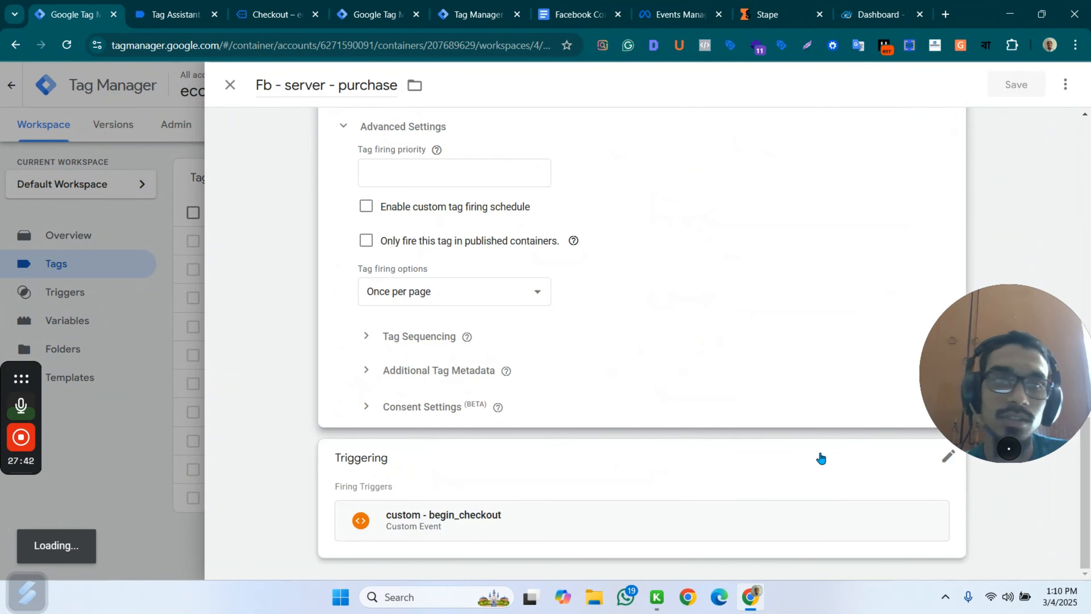
{"action": "left_click", "coordinate": [936, 476]}
{"action": "left_click", "coordinate": [926, 490]}
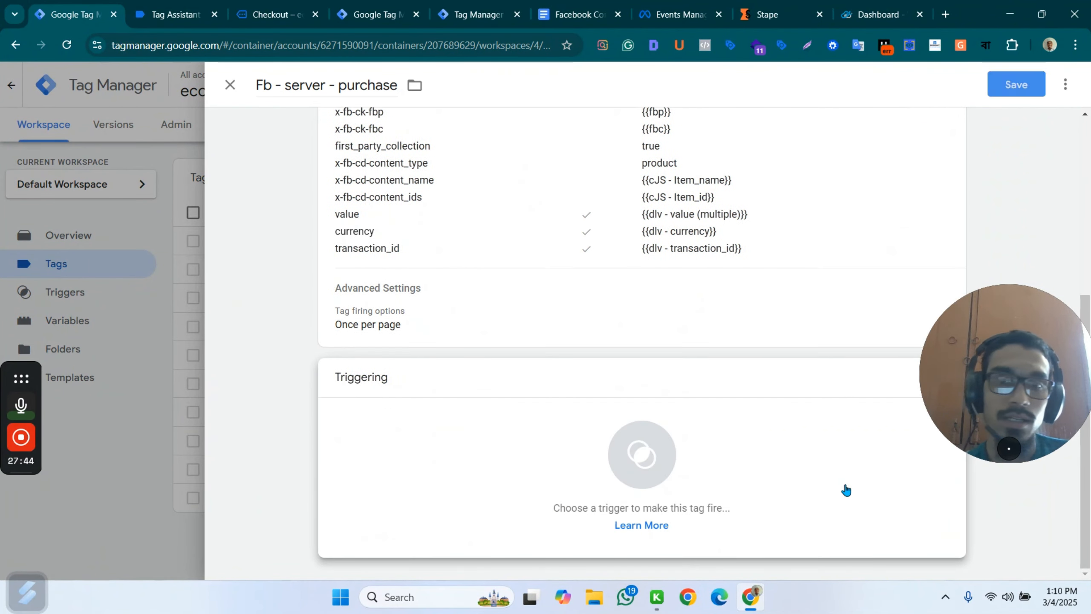
{"action": "left_click", "coordinate": [787, 478]}
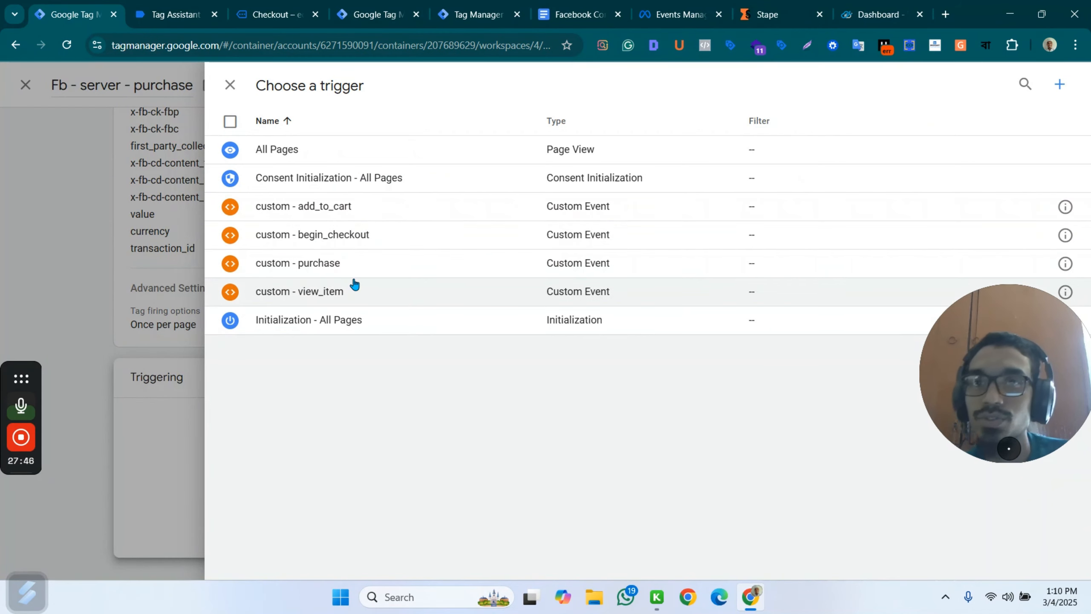
{"action": "left_click", "coordinate": [341, 264]}
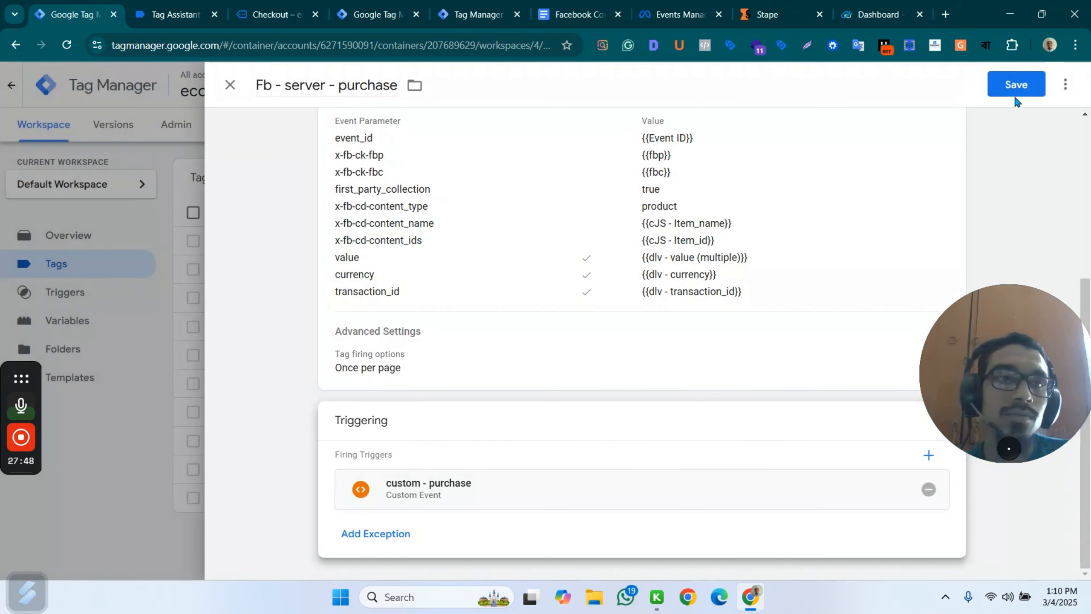
{"action": "left_click", "coordinate": [1020, 89]}
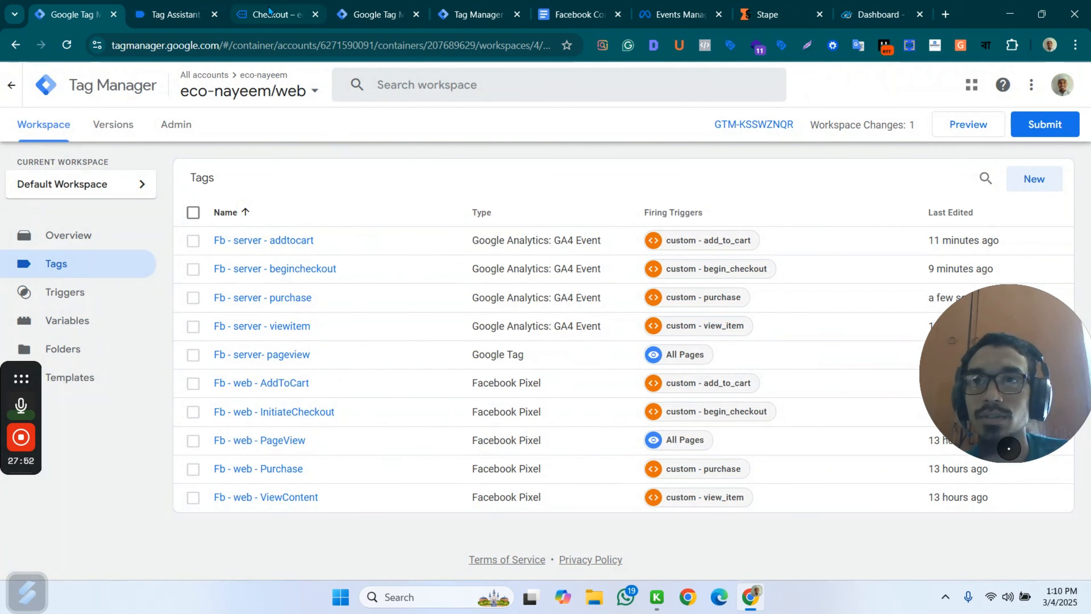
Reload the store's checkout page and check the new begin_checkout event's fired tags in Tag Assistant.
{"action": "left_click", "coordinate": [269, 10]}
{"action": "left_click", "coordinate": [67, 45]}
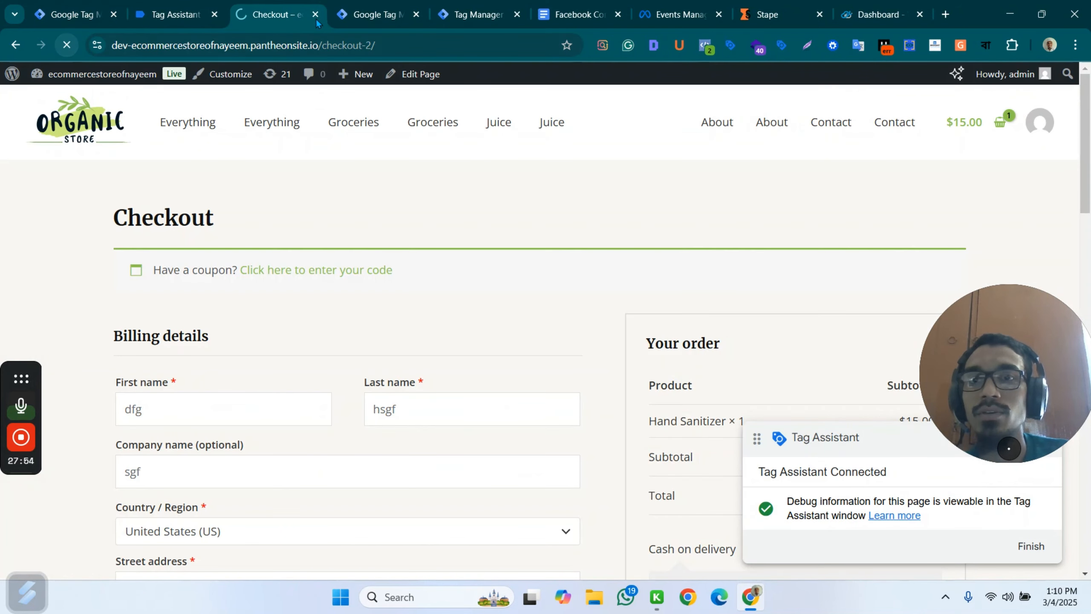
{"action": "left_click", "coordinate": [373, 14]}
{"action": "left_click", "coordinate": [161, 15]}
{"action": "left_click", "coordinate": [120, 267]}
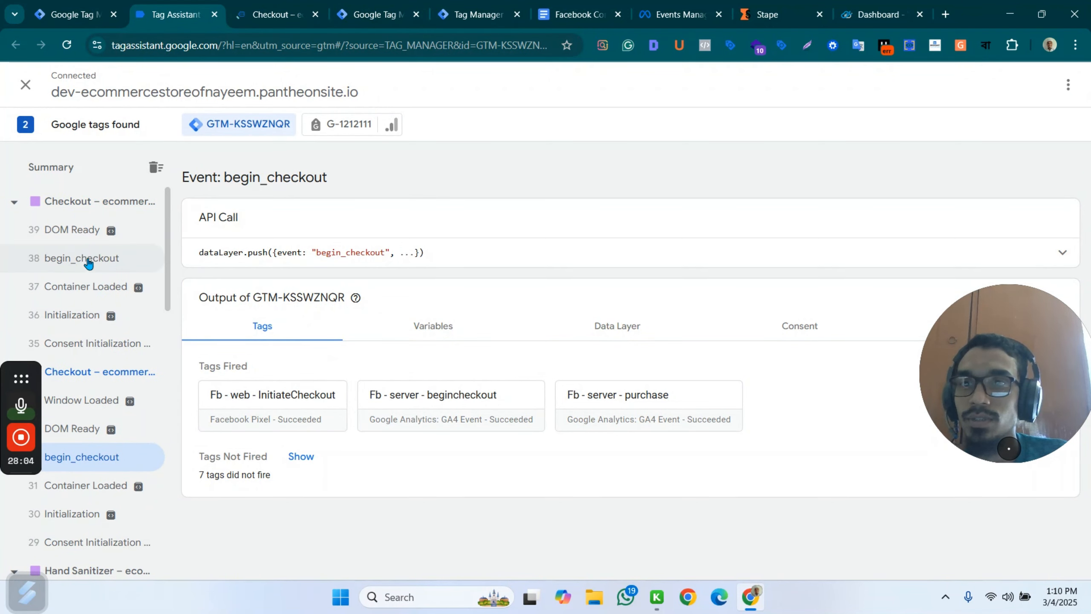
{"action": "left_click", "coordinate": [87, 258]}
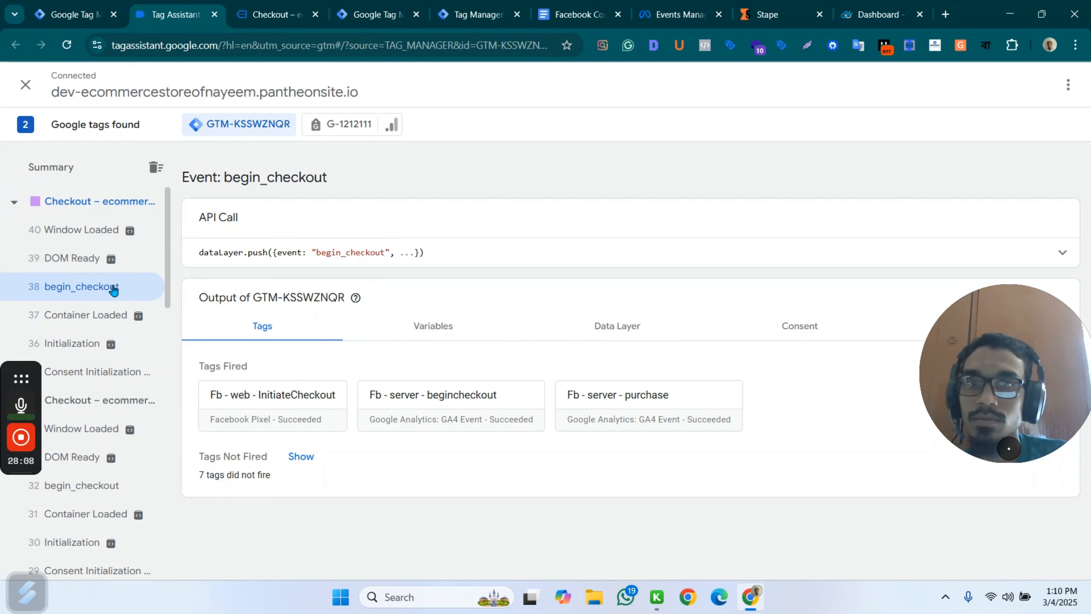
Restart the web container's preview and reconnect Tag Assistant to the store's URL.
{"action": "left_click", "coordinate": [271, 14]}
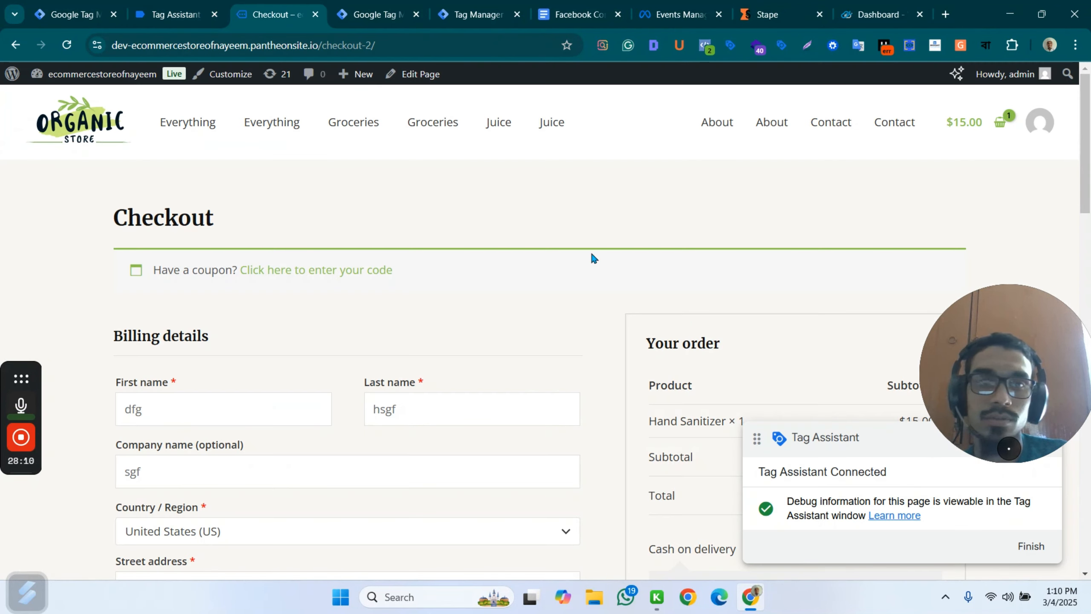
{"action": "left_click", "coordinate": [374, 14]}
{"action": "left_click", "coordinate": [71, 14]}
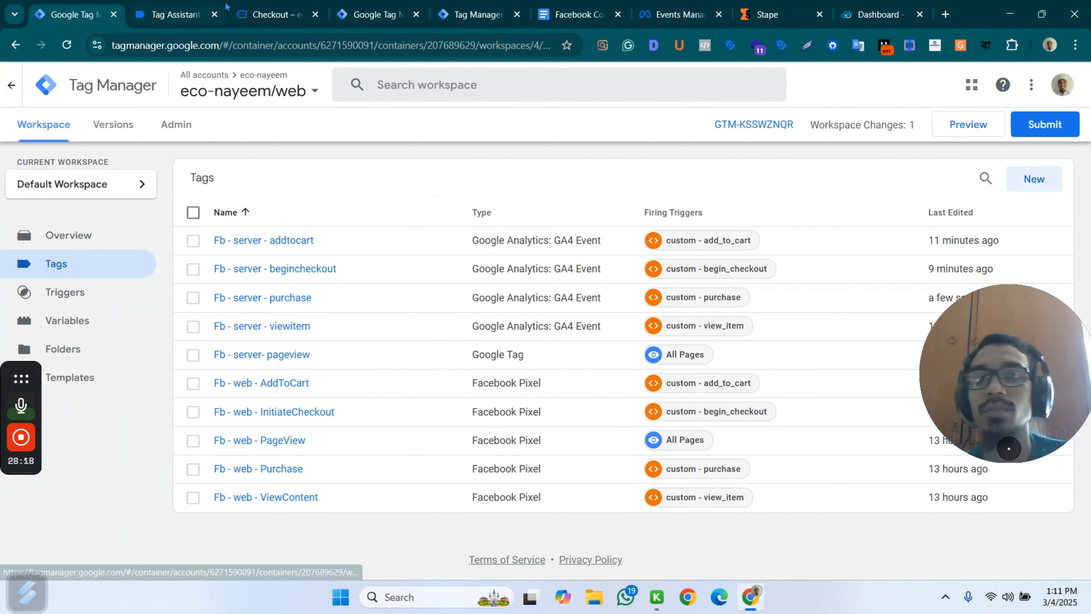
{"action": "left_click", "coordinate": [324, 14]}
{"action": "left_click", "coordinate": [172, 9]}
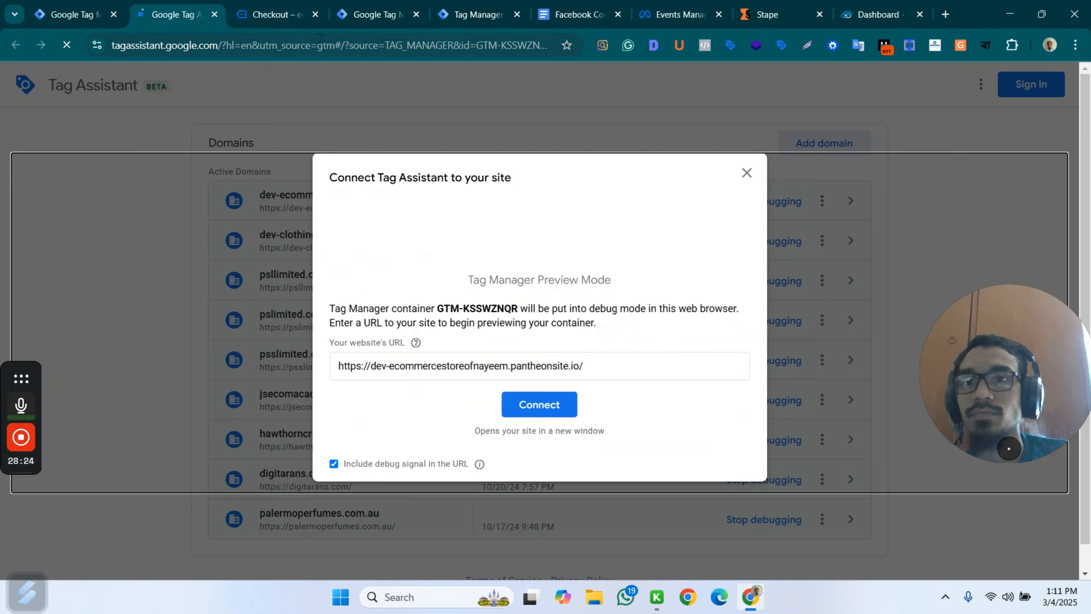
{"action": "left_click", "coordinate": [539, 411]}
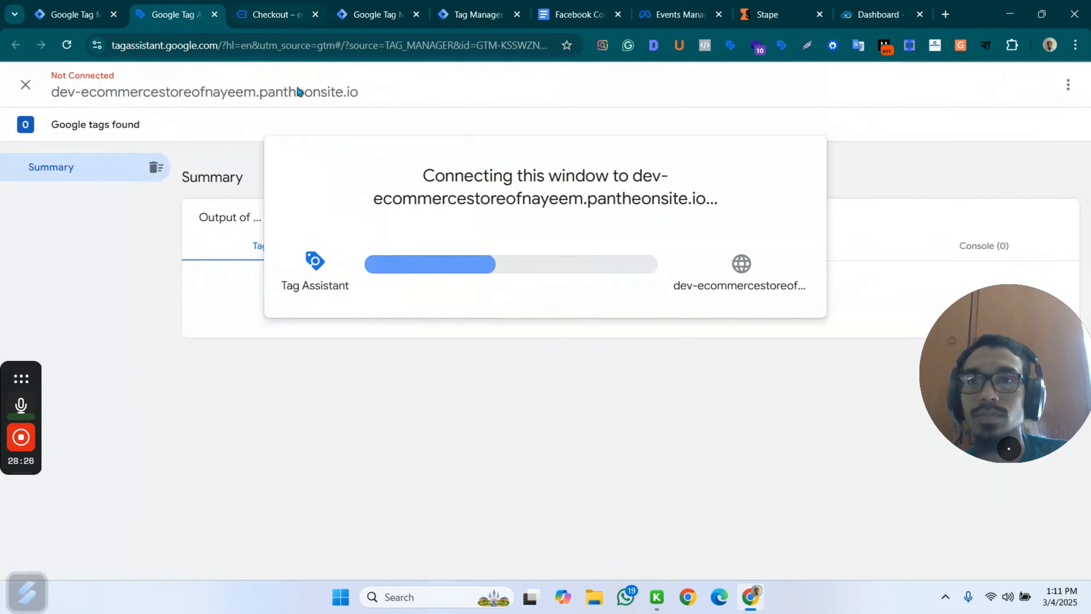
{"action": "left_click", "coordinate": [291, 21]}
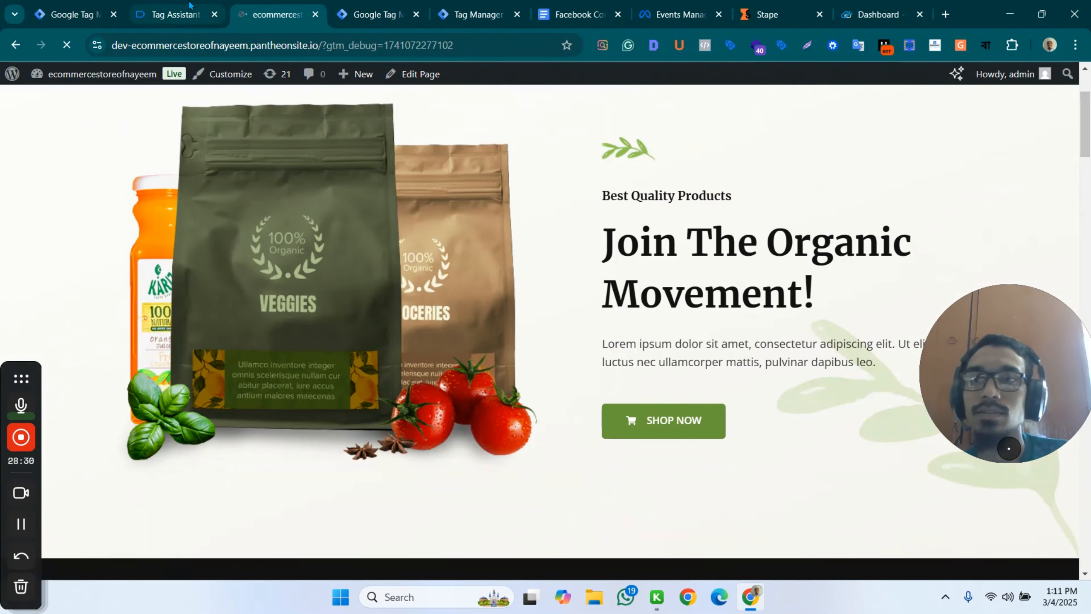
{"action": "left_click", "coordinate": [190, 6]}
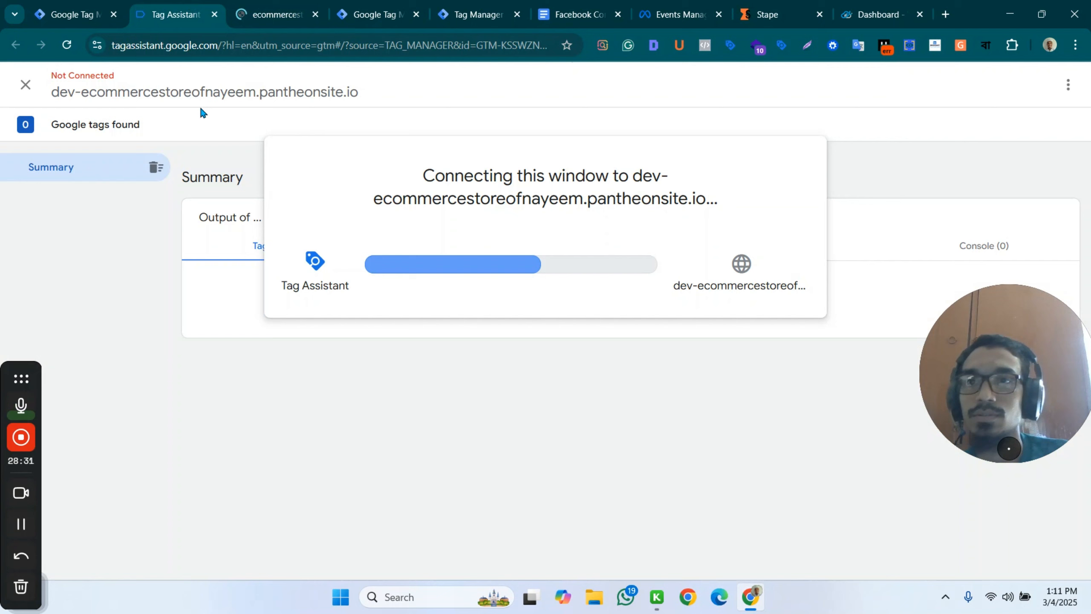
Check the fired tags of the newest begin_checkout, purchase and page_view events in the server container's preview.
{"action": "left_click", "coordinate": [400, 9]}
{"action": "left_click", "coordinate": [495, 8]}
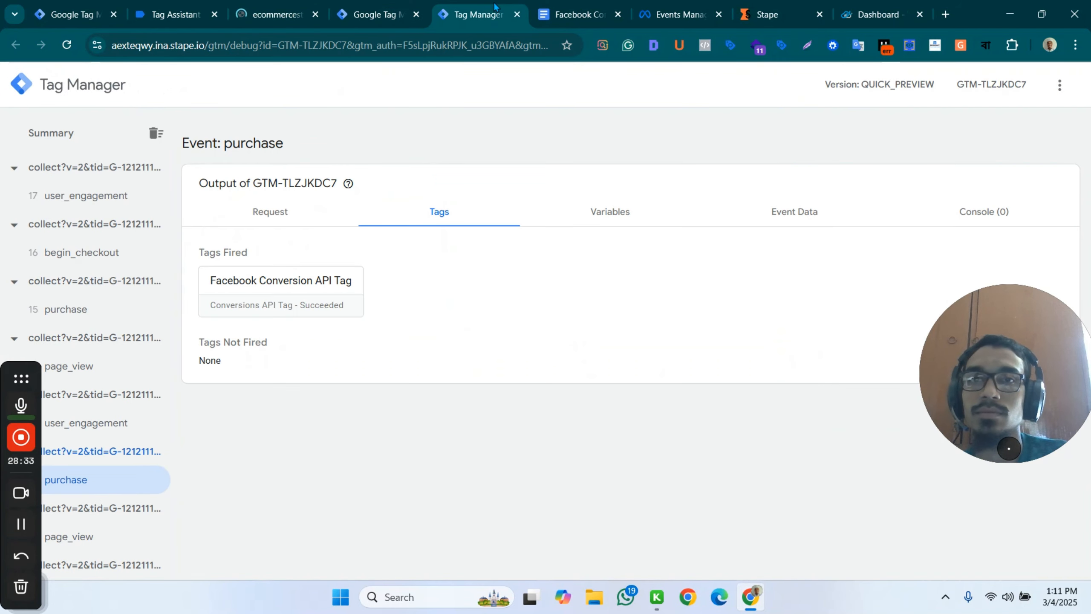
{"action": "left_click", "coordinate": [100, 257]}
{"action": "left_click", "coordinate": [84, 314]}
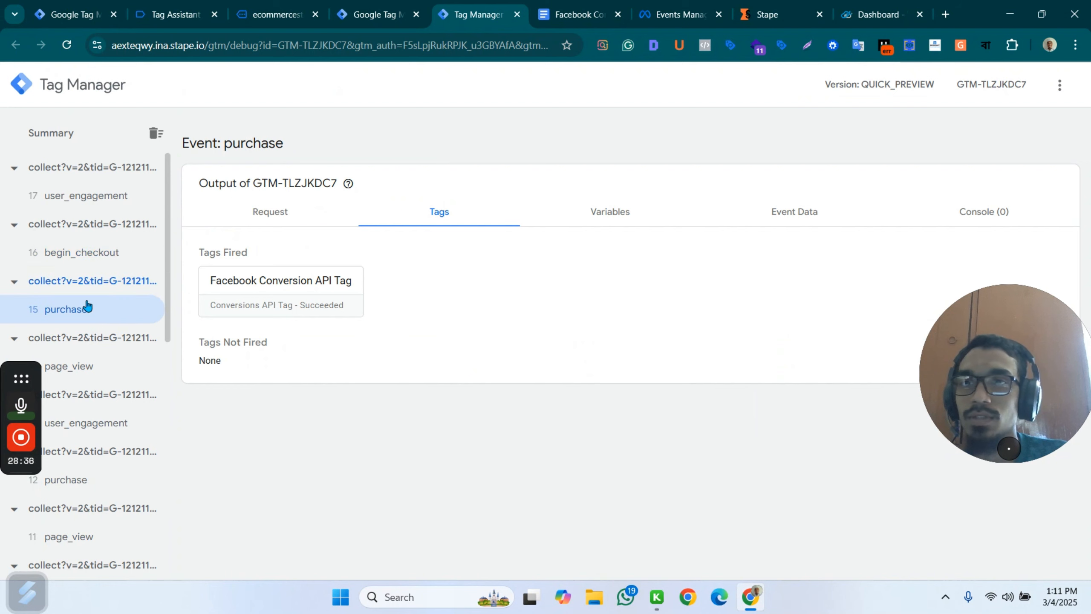
{"action": "left_click", "coordinate": [98, 256]}
{"action": "left_click", "coordinate": [99, 194]}
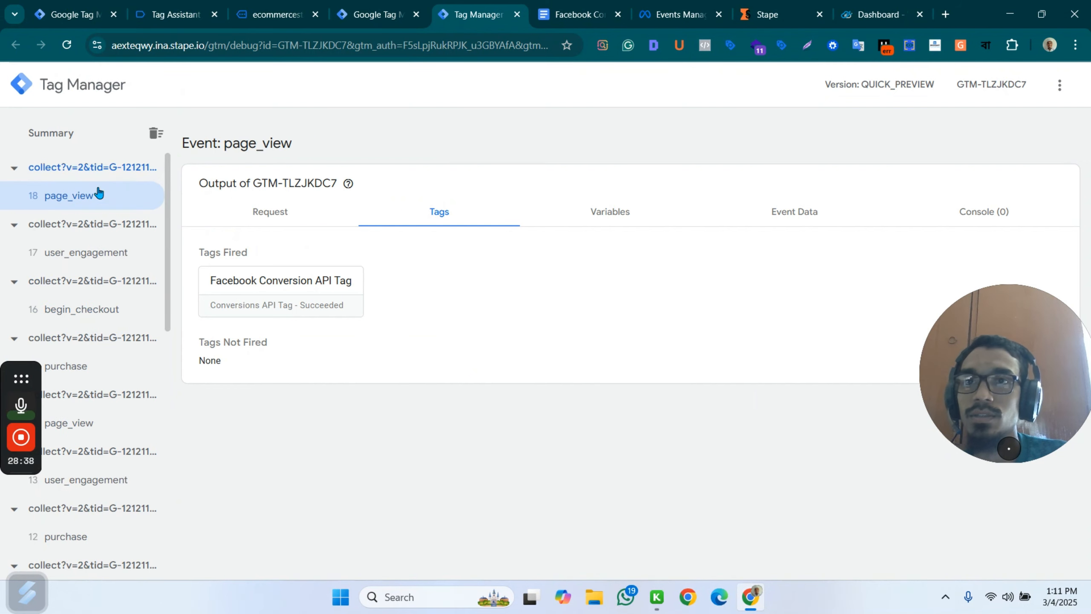
Continue into the newly connected Tag Assistant debug session for the web container.
{"action": "left_click", "coordinate": [293, 6]}
{"action": "left_click", "coordinate": [176, 14]}
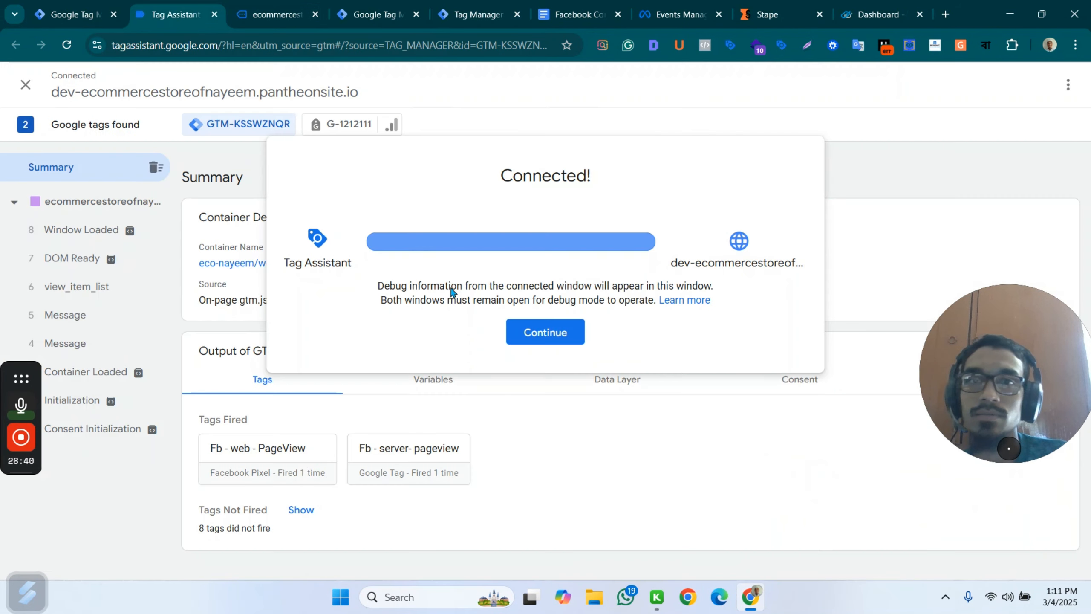
{"action": "left_click", "coordinate": [548, 331]}
Open the store's Hand Sanitizer product, add it to the cart and proceed to checkout.
{"action": "left_click", "coordinate": [59, 14]}
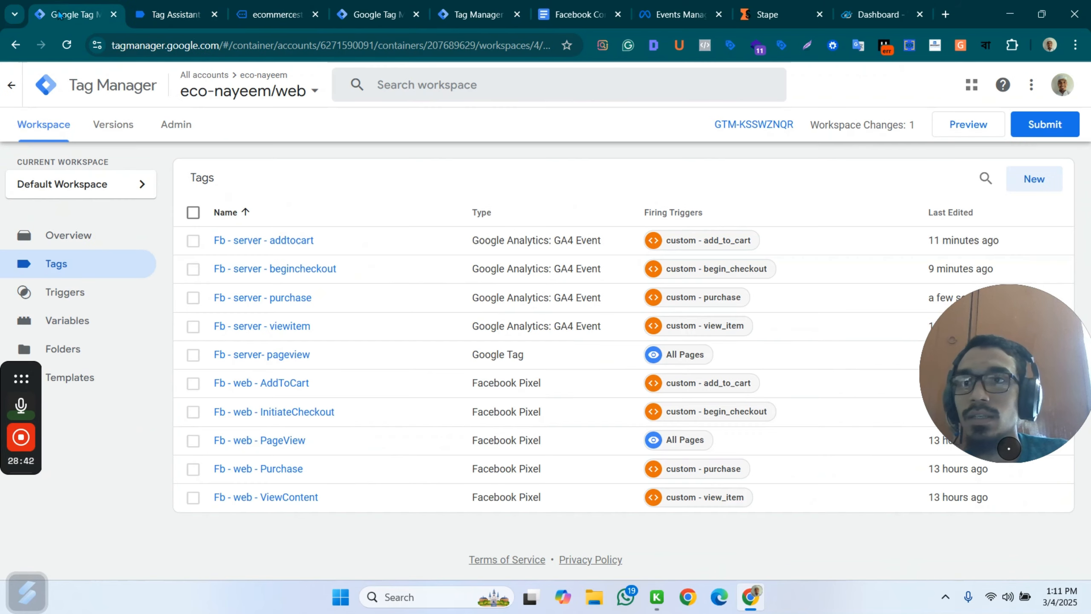
{"action": "left_click", "coordinate": [265, 6]}
{"action": "scroll", "coordinate": [729, 152], "scroll_direction": "down", "scroll_amount": 10}
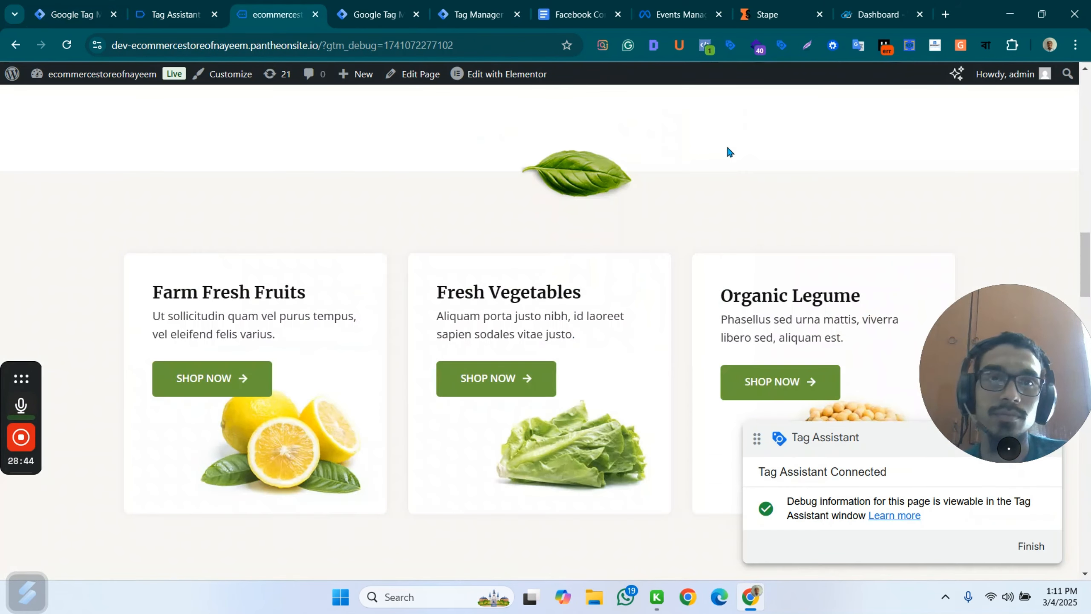
{"action": "scroll", "coordinate": [611, 309], "scroll_direction": "up", "scroll_amount": 5}
{"action": "left_click", "coordinate": [653, 373]}
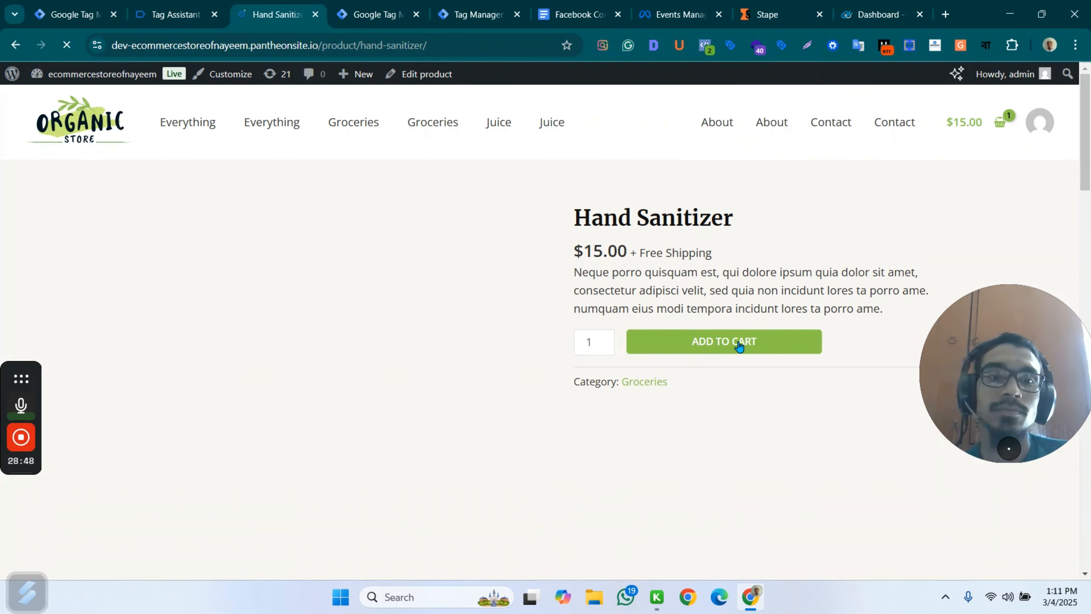
{"action": "left_click", "coordinate": [739, 347]}
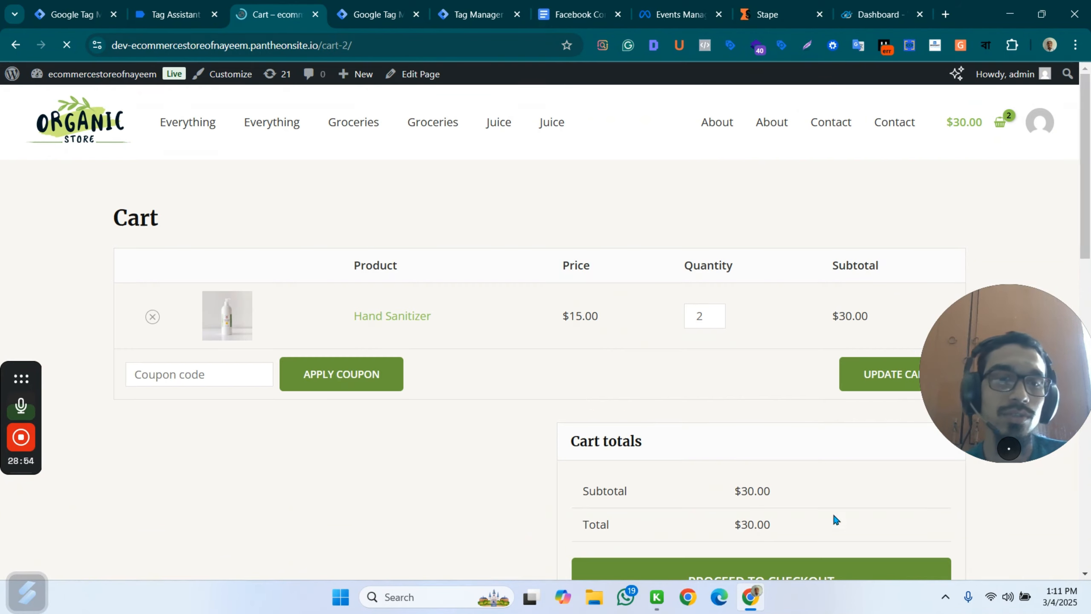
{"action": "scroll", "coordinate": [833, 519], "scroll_direction": "down", "scroll_amount": 5}
{"action": "left_click", "coordinate": [727, 371]}
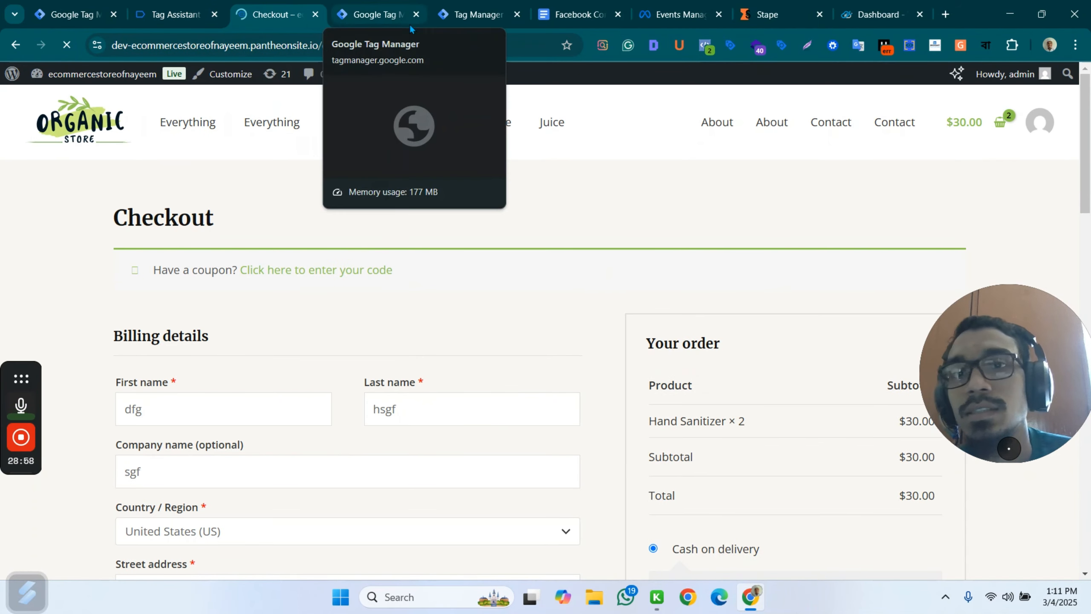
Compare the fired tags of the newest begin_checkout and purchase events in the server container's preview.
{"action": "left_click", "coordinate": [374, 14]}
{"action": "left_click", "coordinate": [477, 14]}
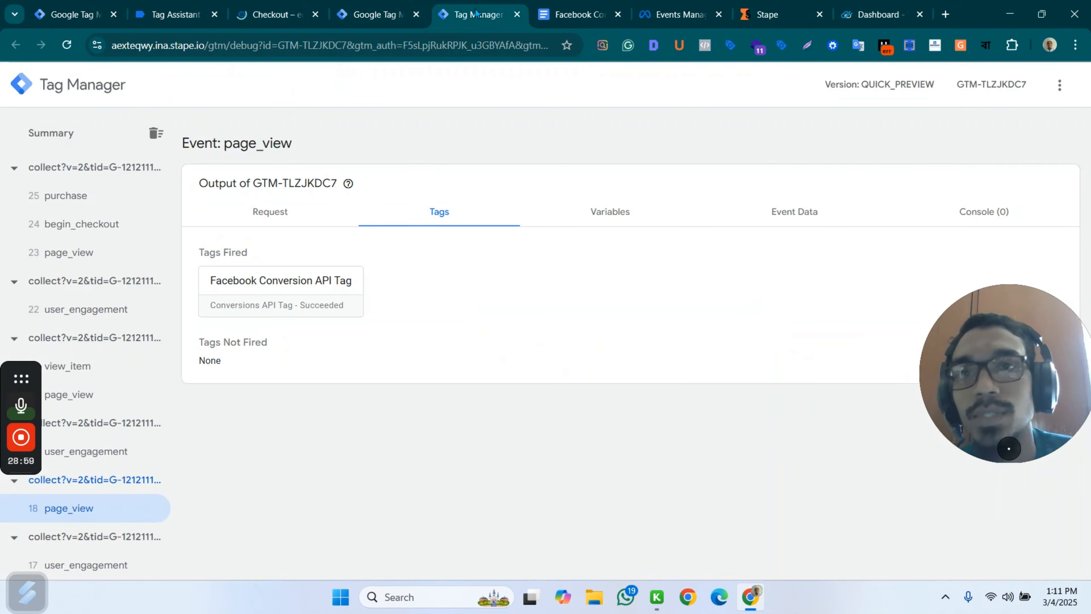
{"action": "left_click", "coordinate": [97, 228]}
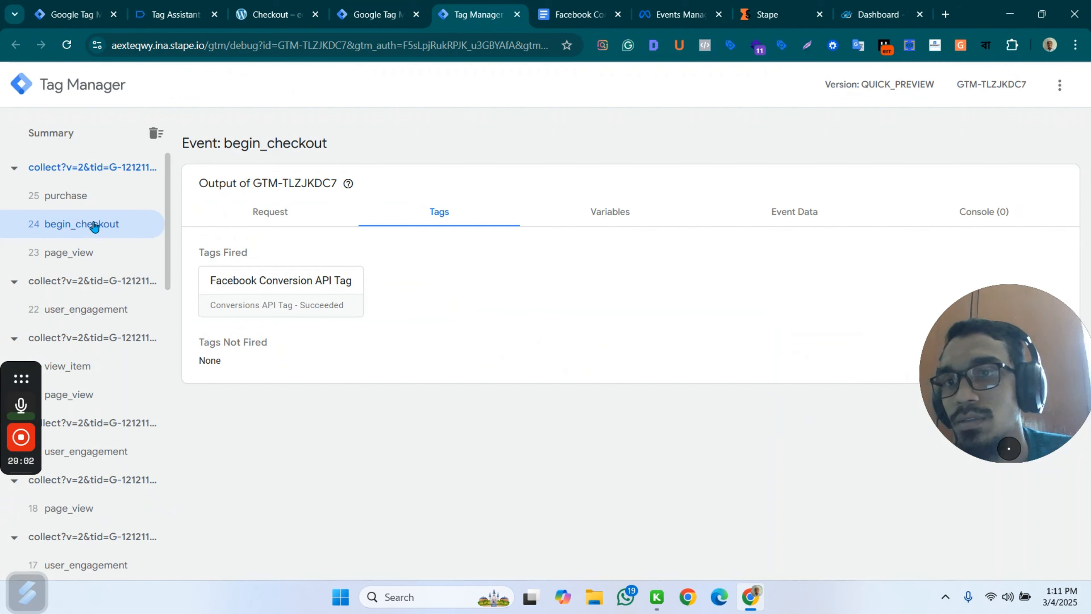
{"action": "left_click", "coordinate": [88, 200]}
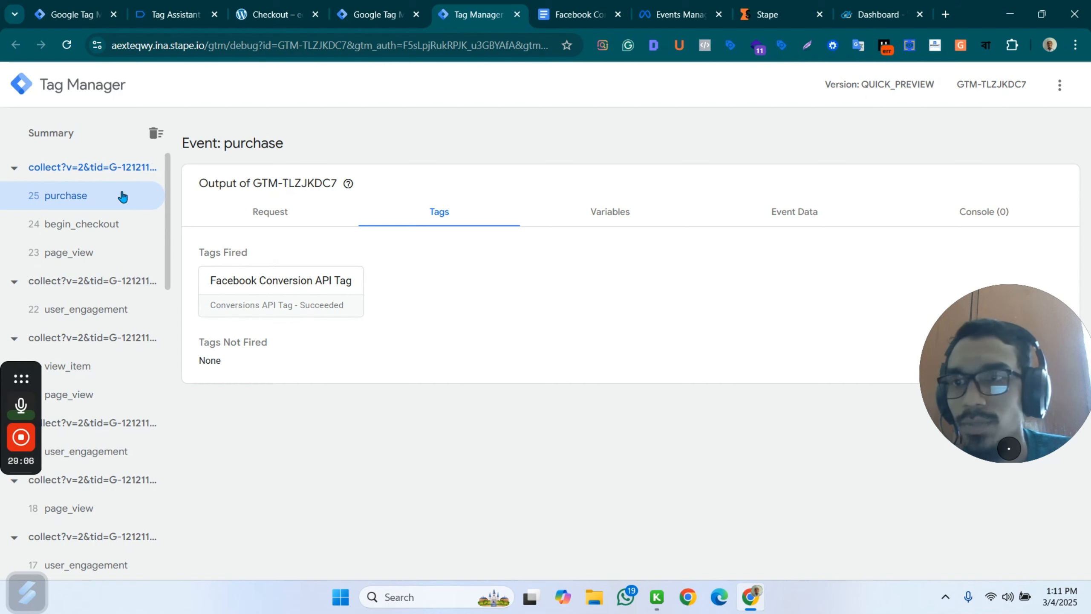
{"action": "left_click", "coordinate": [113, 224]}
{"action": "left_click", "coordinate": [102, 205]}
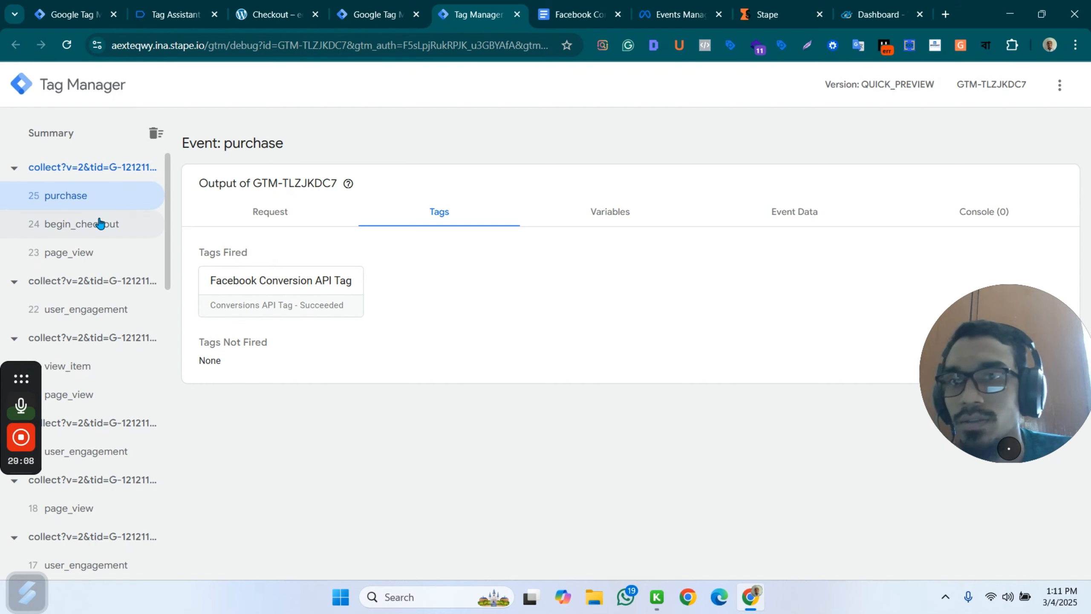
{"action": "left_click", "coordinate": [103, 224]}
Review the web container's Tag Assistant summary and the store's checkout page.
{"action": "left_click", "coordinate": [370, 14]}
{"action": "left_click", "coordinate": [265, 16]}
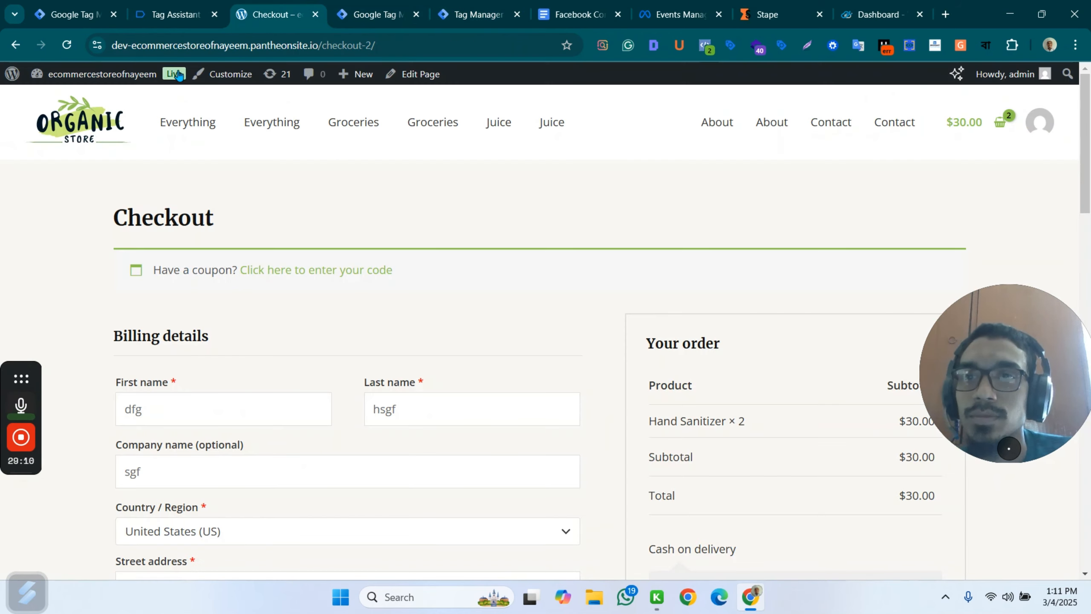
{"action": "left_click", "coordinate": [174, 14]}
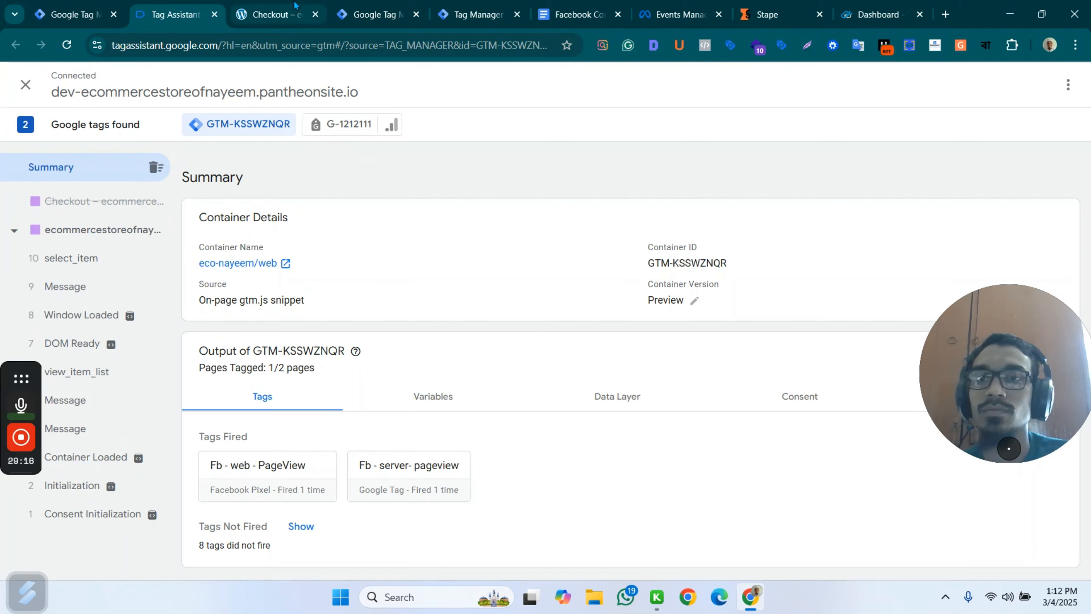
{"action": "left_click", "coordinate": [270, 14]}
{"action": "scroll", "coordinate": [516, 310], "scroll_direction": "down", "scroll_amount": 10}
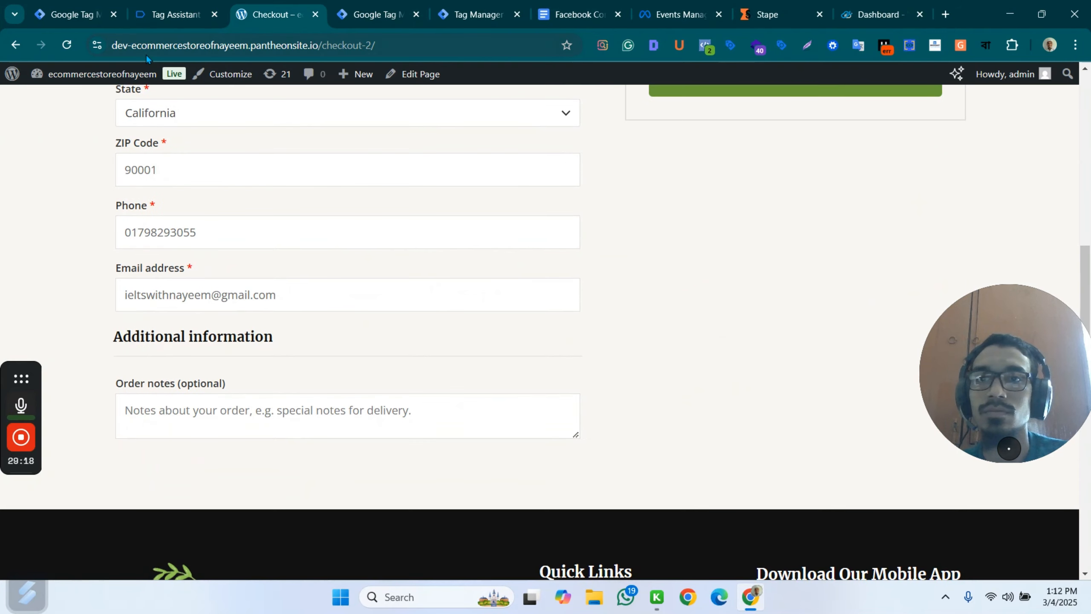
{"action": "scroll", "coordinate": [429, 229], "scroll_direction": "up", "scroll_amount": 12}
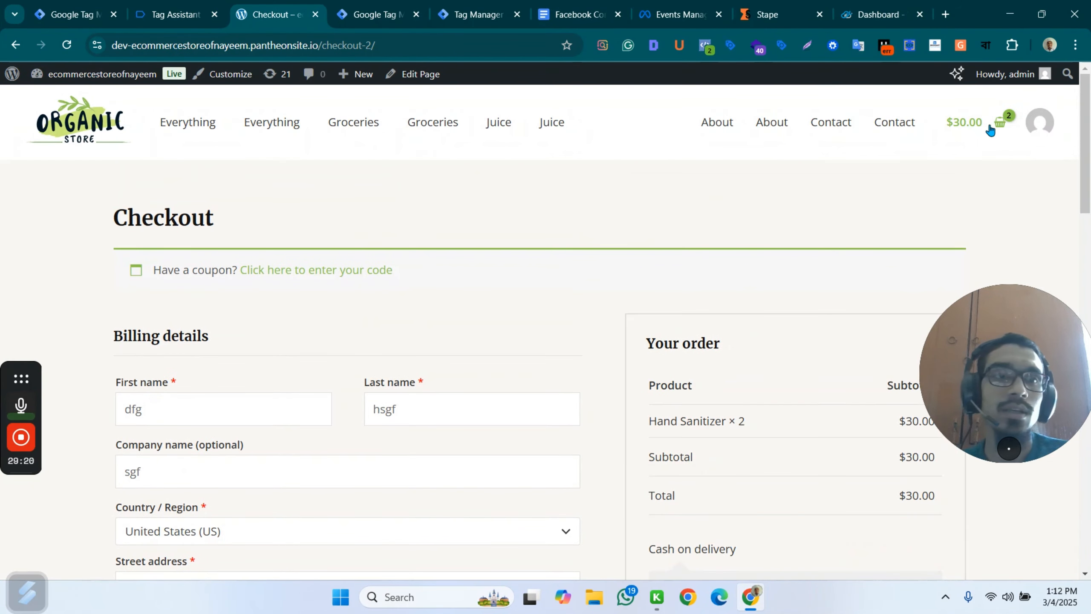
Open the store's cart and remove the Hand Sanitizer from it.
{"action": "left_click", "coordinate": [1040, 122]}
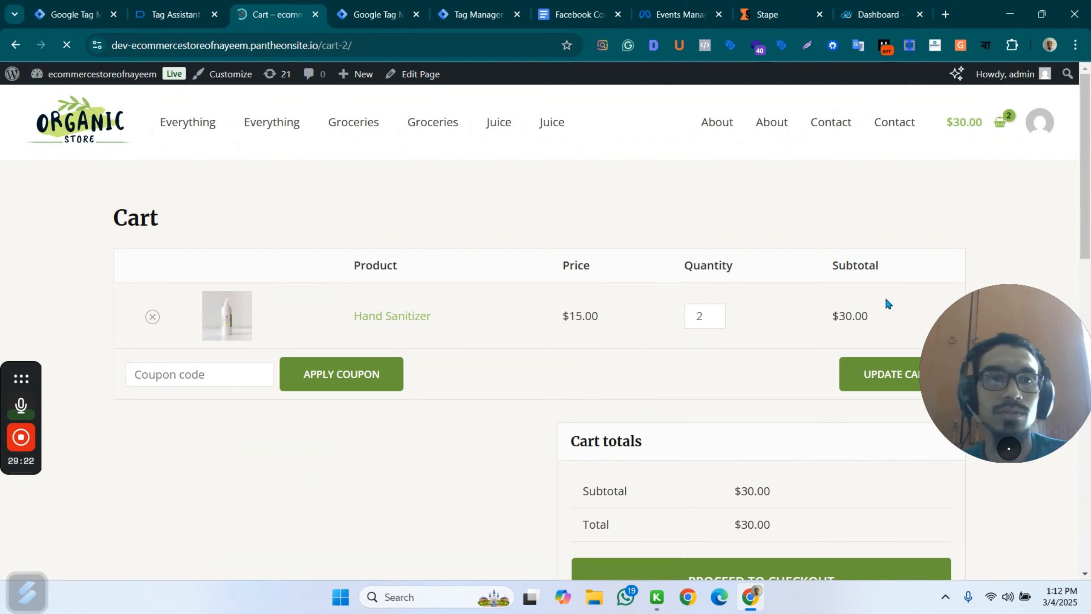
{"action": "scroll", "coordinate": [406, 316], "scroll_direction": "down", "scroll_amount": 6}
{"action": "scroll", "coordinate": [801, 205], "scroll_direction": "up", "scroll_amount": 5}
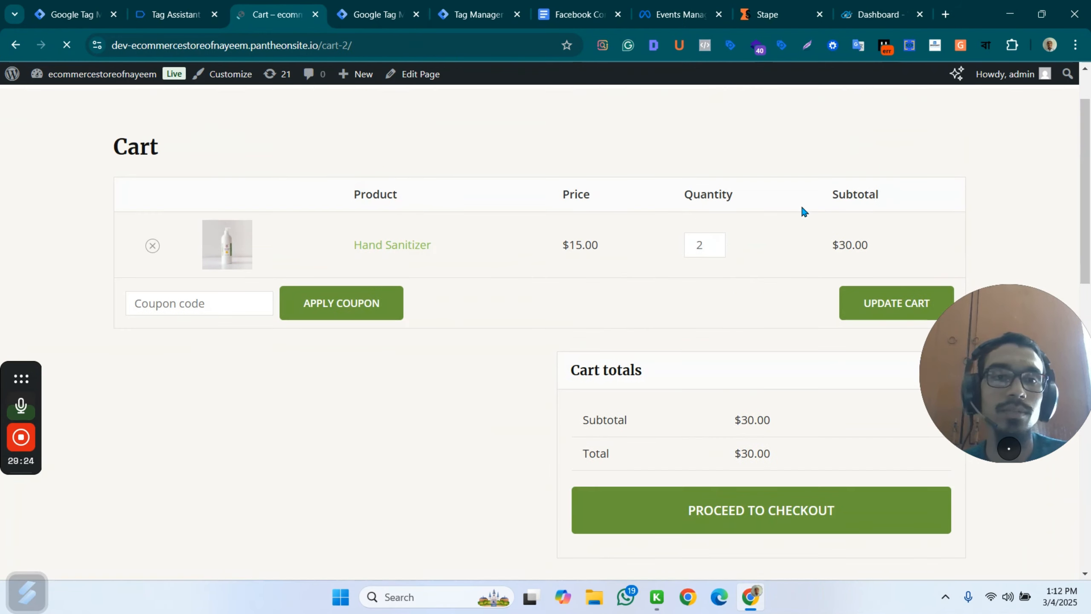
{"action": "left_click", "coordinate": [152, 246]}
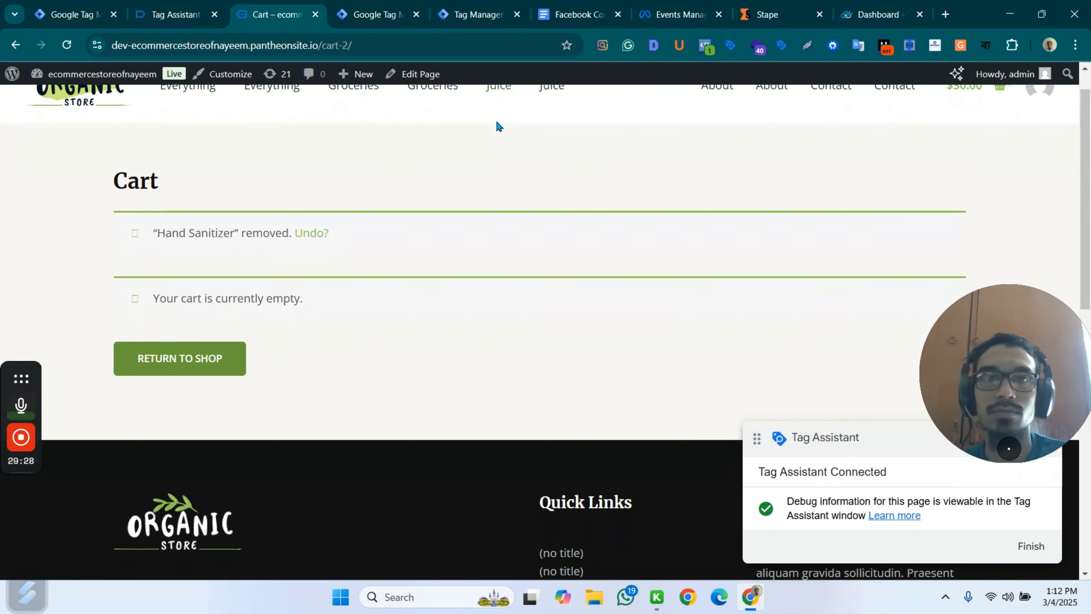
Add one Assorted Coffee from the Juice category to the cart and view the cart.
{"action": "left_click", "coordinate": [500, 125]}
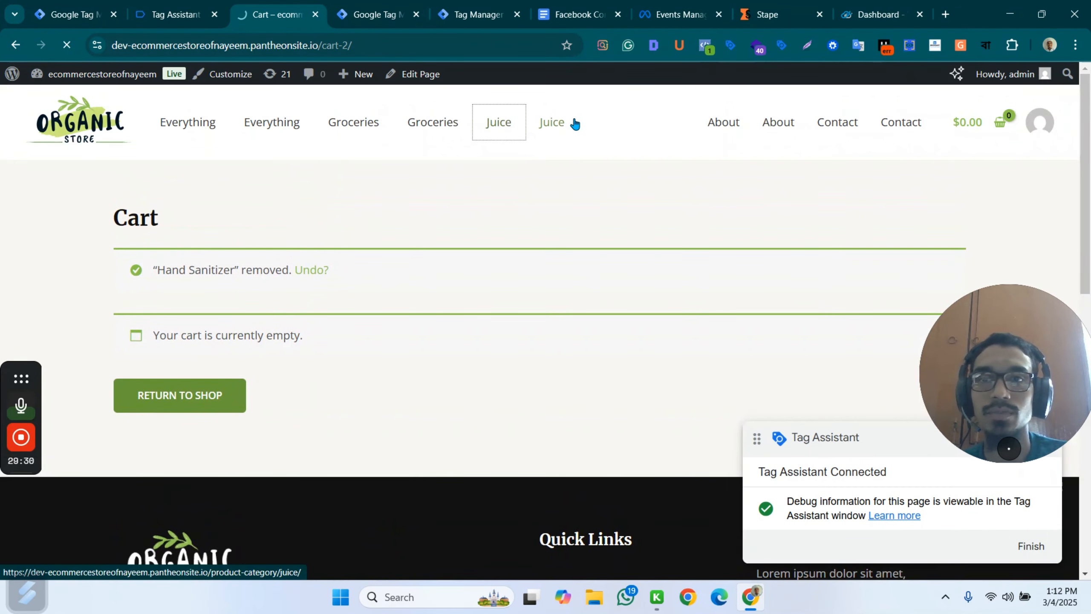
{"action": "scroll", "coordinate": [550, 371], "scroll_direction": "down", "scroll_amount": 5}
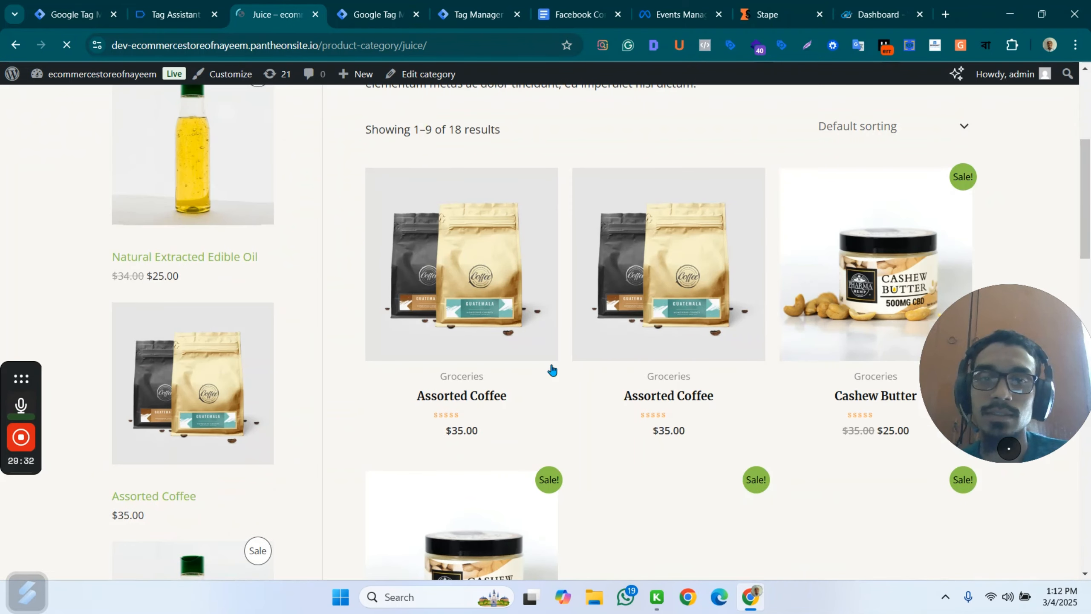
{"action": "left_click", "coordinate": [693, 395]}
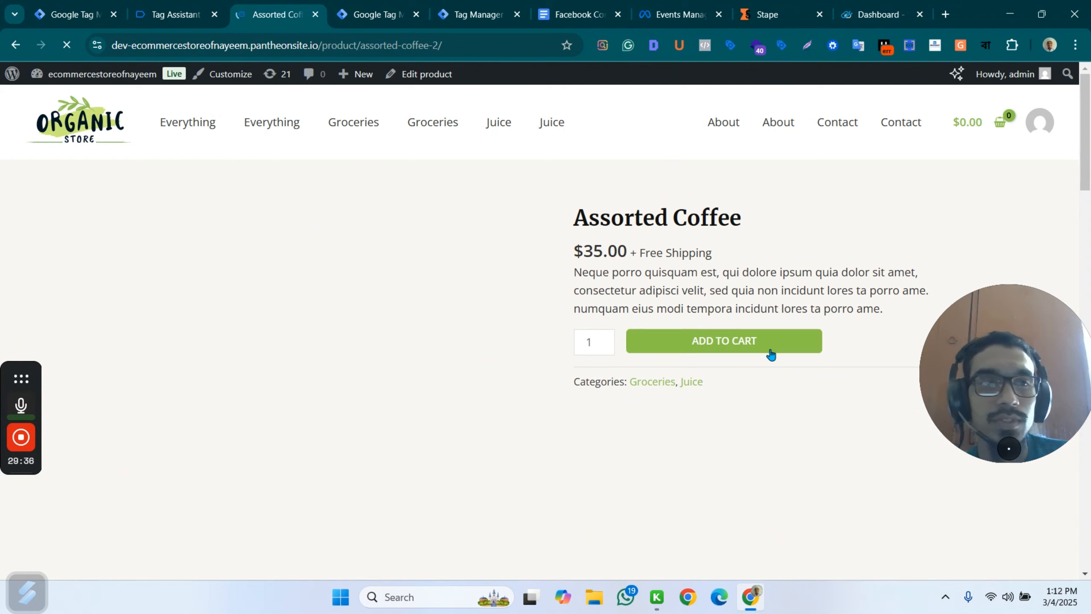
{"action": "left_click", "coordinate": [763, 341]}
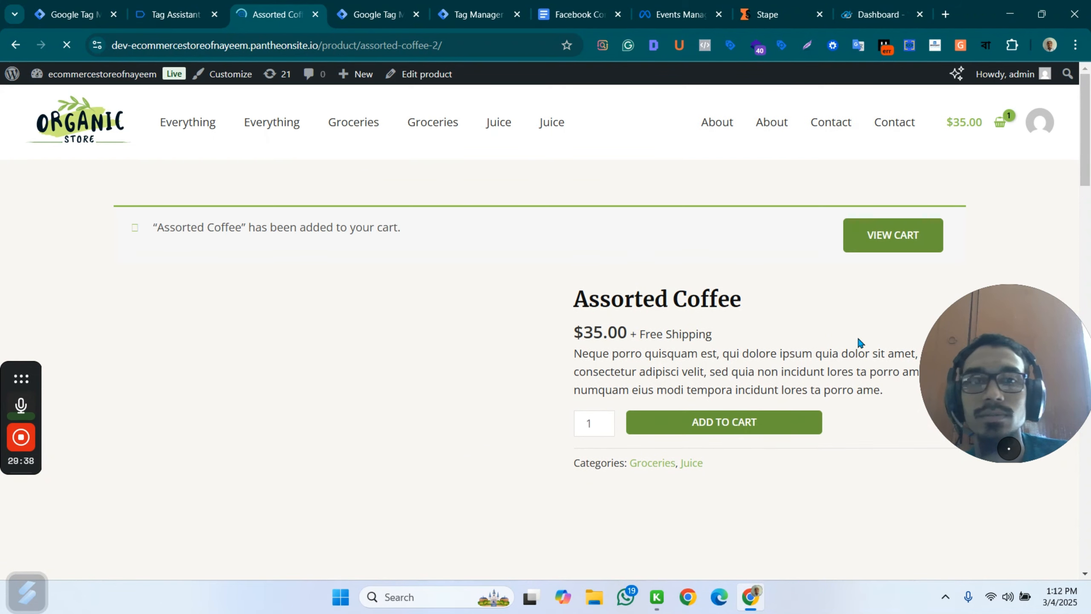
{"action": "left_click", "coordinate": [886, 242]}
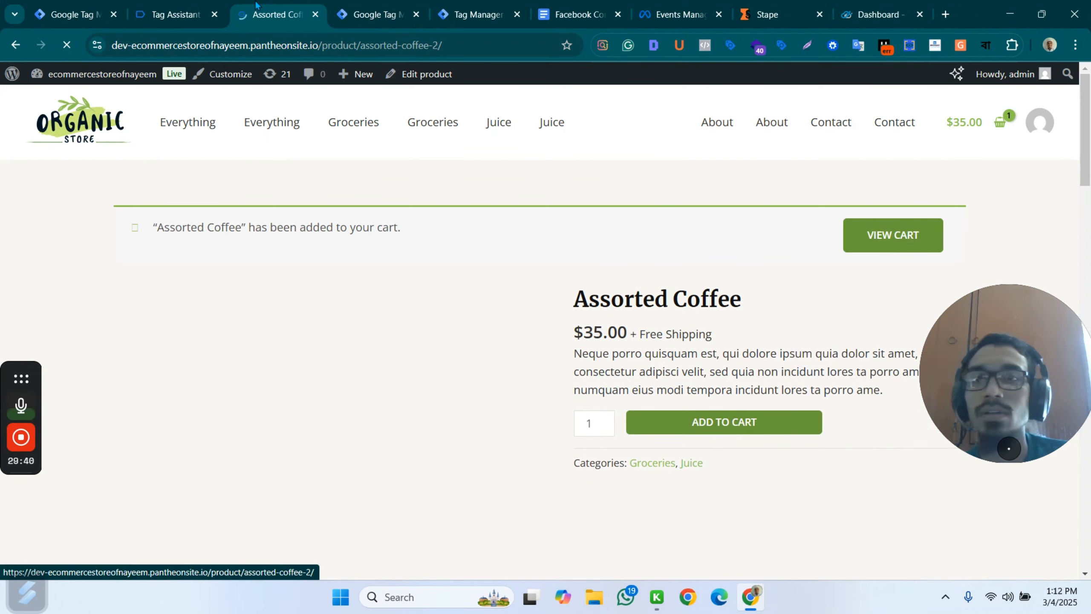
Check the server container's preview for new events, and return to the cart totals in the store.
{"action": "left_click", "coordinate": [364, 12]}
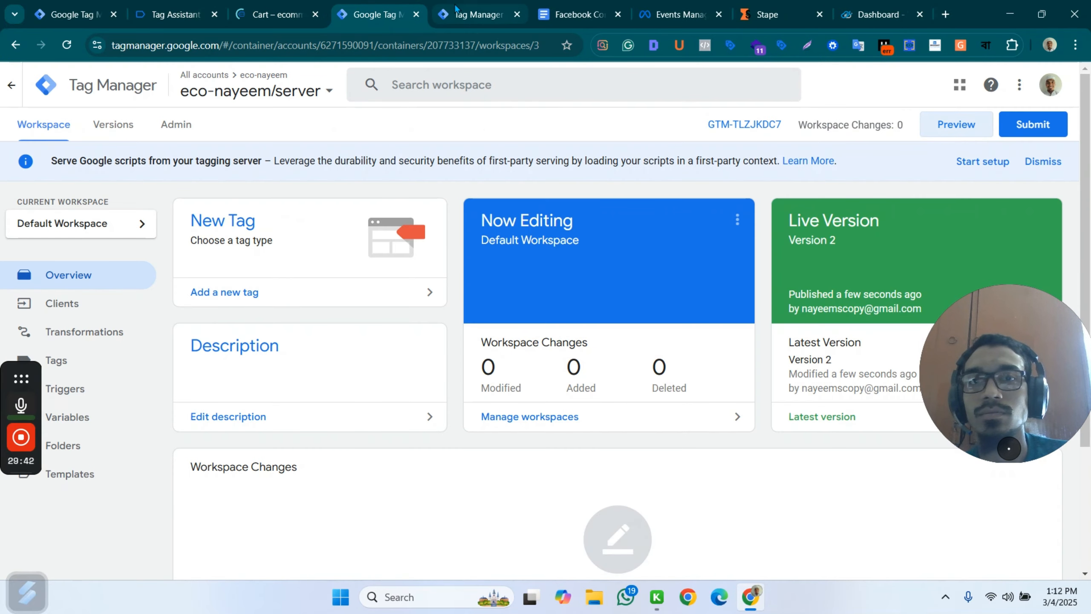
{"action": "left_click", "coordinate": [472, 10]}
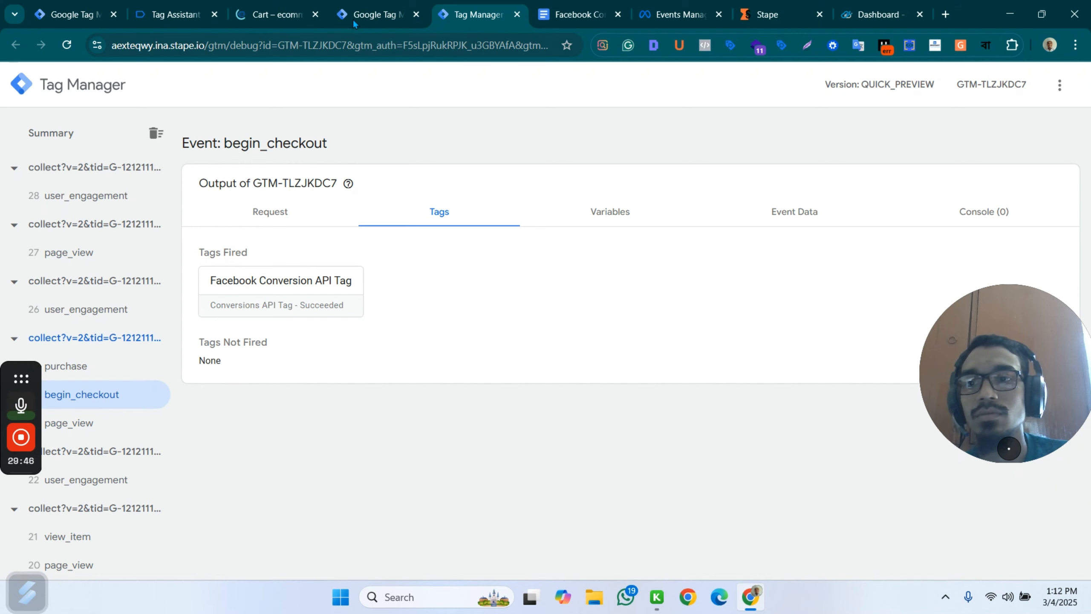
{"action": "left_click", "coordinate": [277, 6]}
{"action": "scroll", "coordinate": [692, 213], "scroll_direction": "down", "scroll_amount": 5}
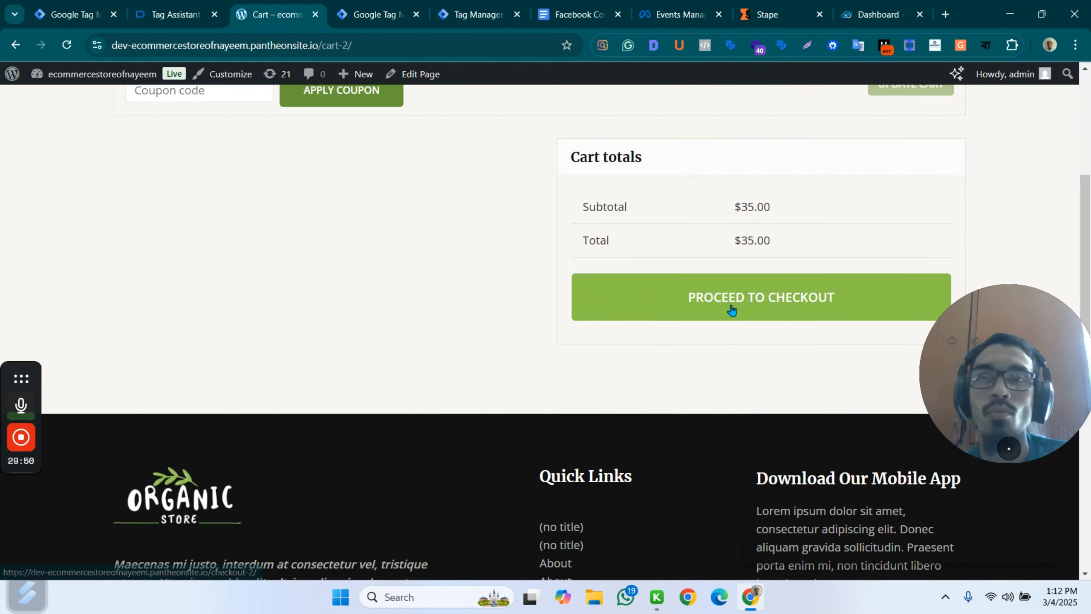
Examine the fired tags of both view_cart events and the overall summary in the web container's Tag Assistant session.
{"action": "left_click", "coordinate": [170, 16]}
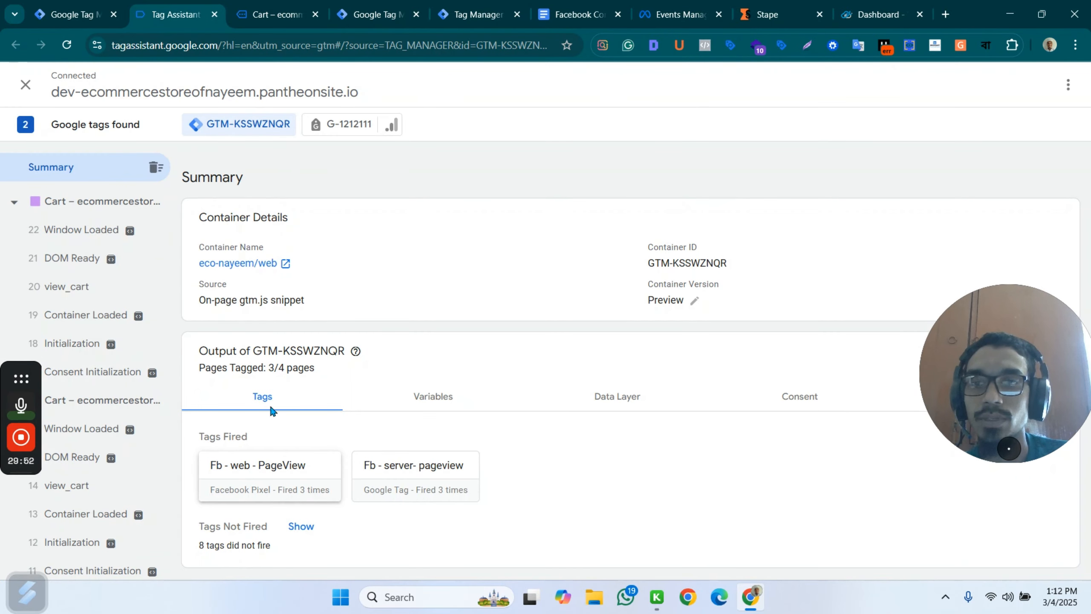
{"action": "left_click", "coordinate": [86, 290]}
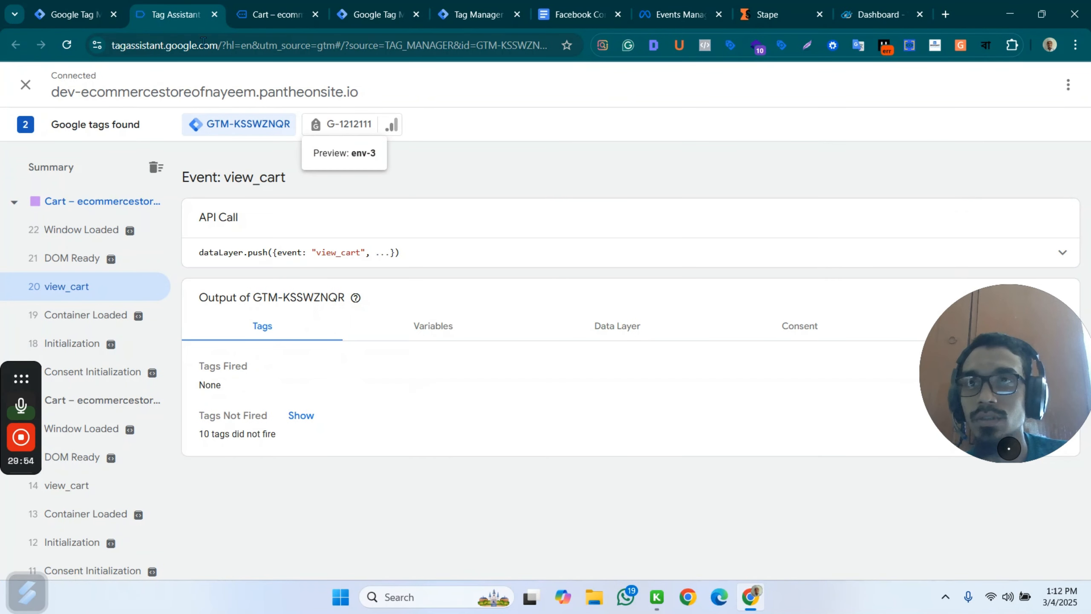
{"action": "left_click", "coordinate": [261, 6]}
{"action": "left_click", "coordinate": [175, 14]}
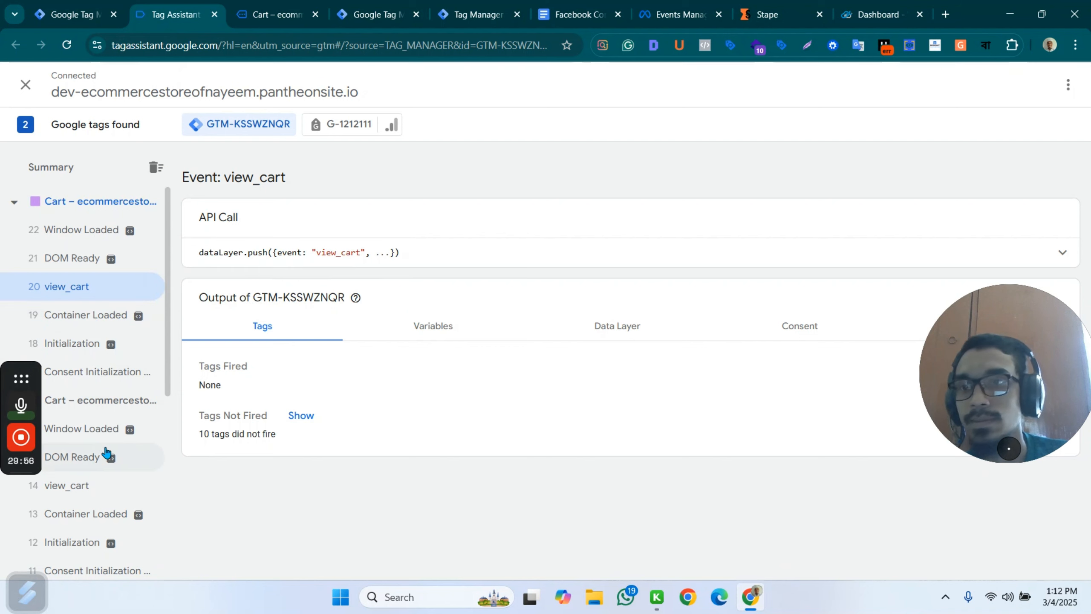
{"action": "scroll", "coordinate": [103, 388], "scroll_direction": "down", "scroll_amount": 3}
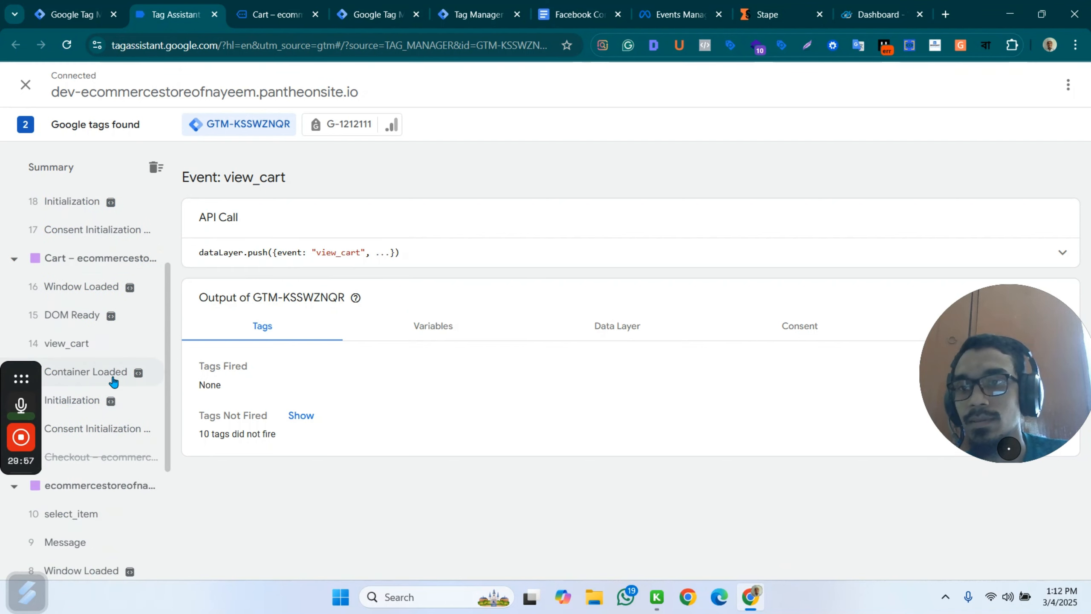
{"action": "left_click", "coordinate": [96, 351]}
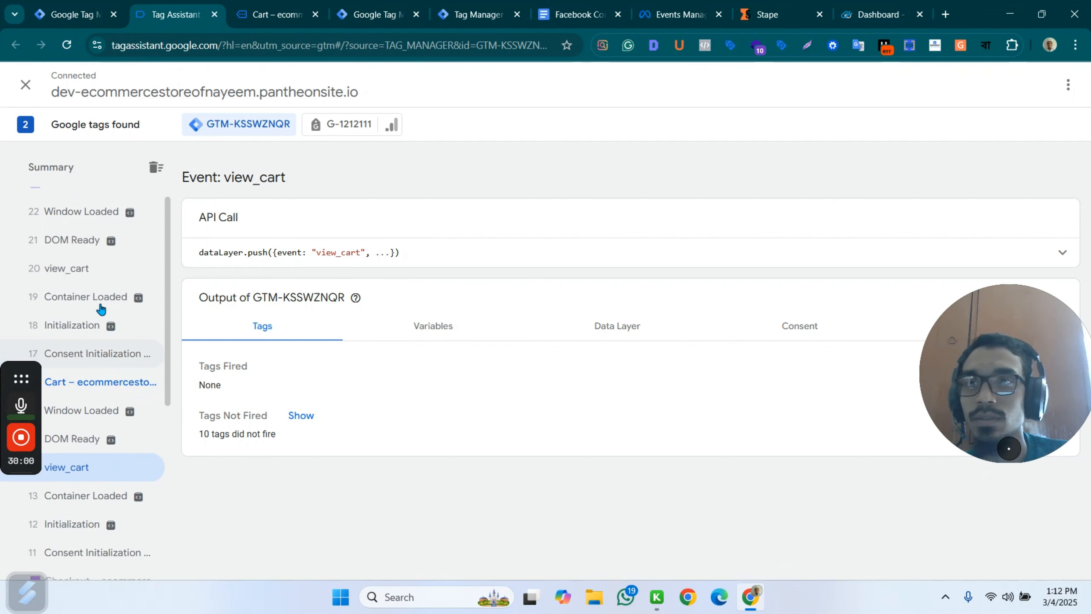
{"action": "left_click", "coordinate": [99, 294]}
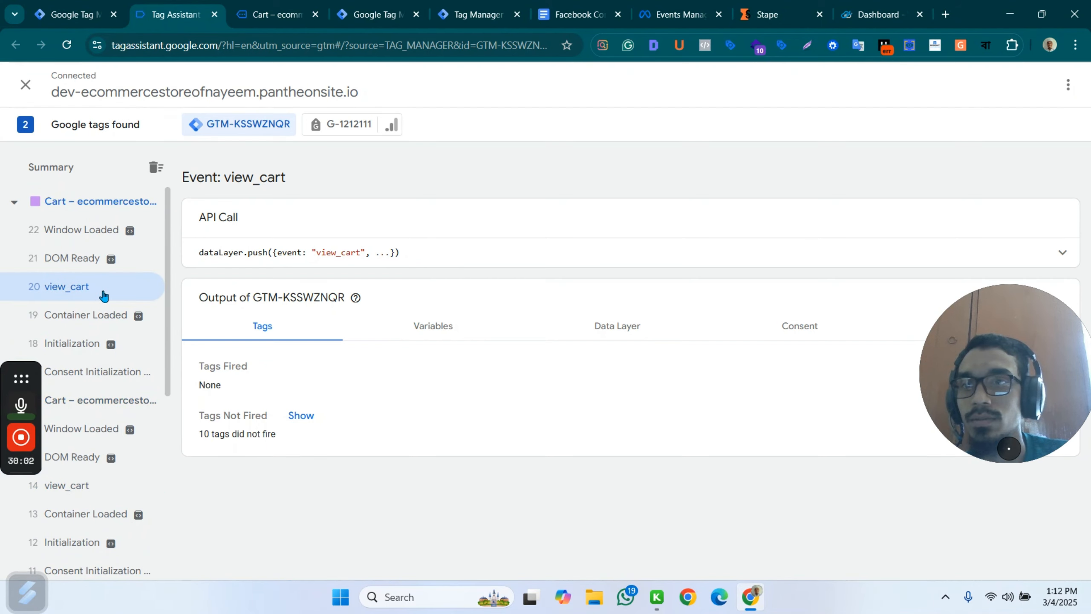
{"action": "left_click", "coordinate": [79, 173]}
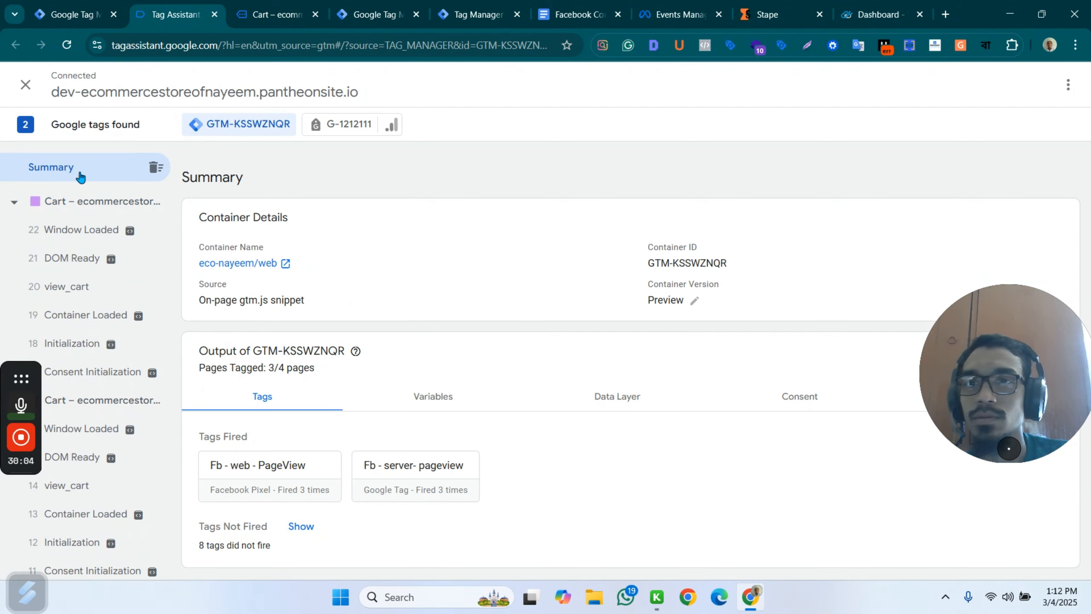
Proceed to checkout with the Assorted Coffee and check the fired tags in Tag Assistant's summary.
{"action": "left_click", "coordinate": [262, 9]}
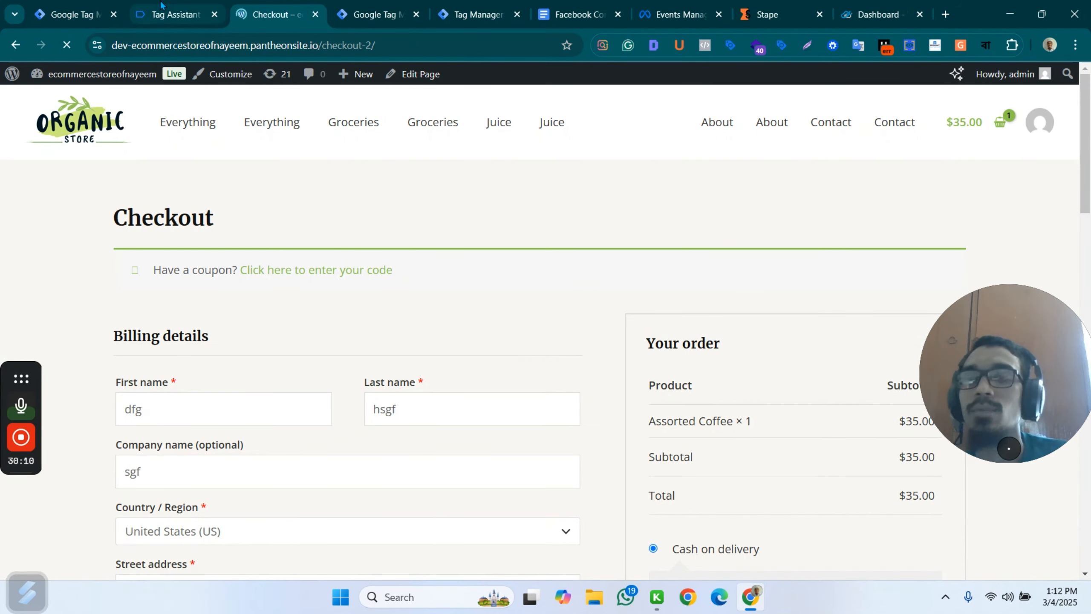
{"action": "mouse_move", "coordinate": [163, 16]}
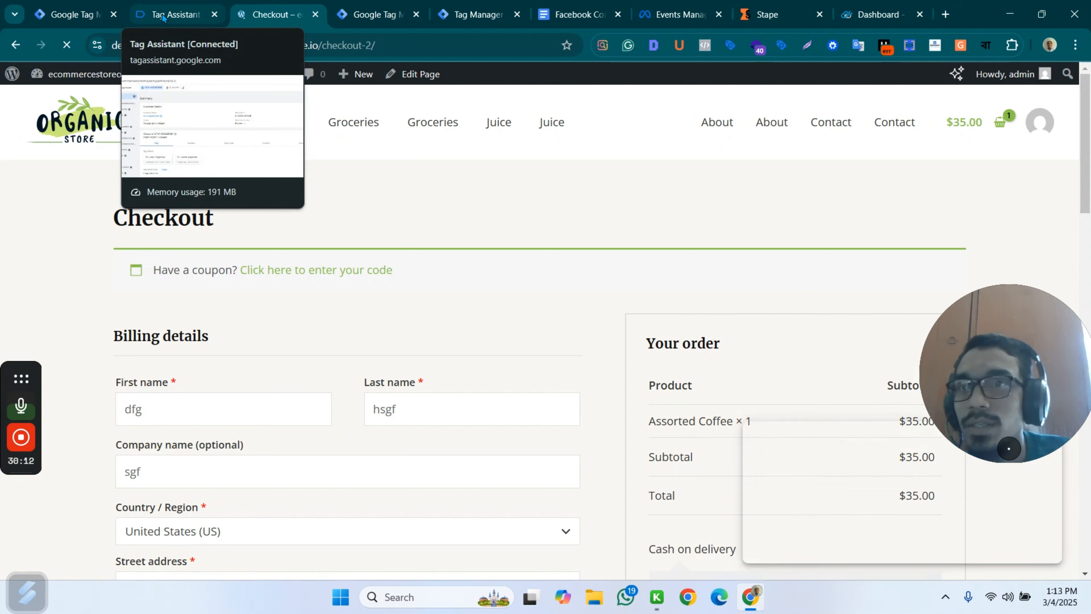
{"action": "mouse_move", "coordinate": [200, 17]}
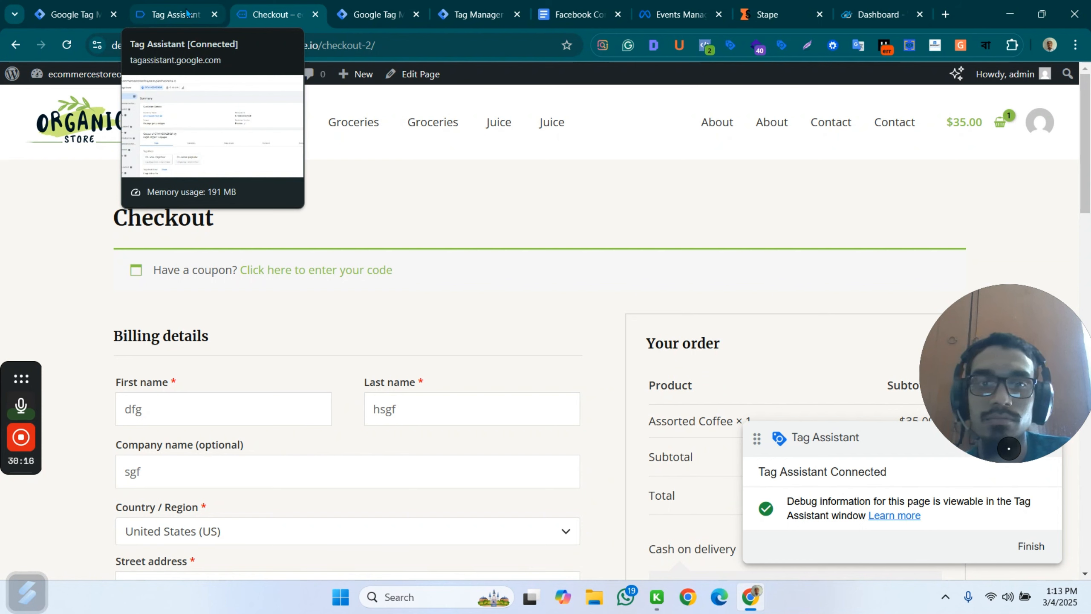
{"action": "left_click", "coordinate": [170, 15]}
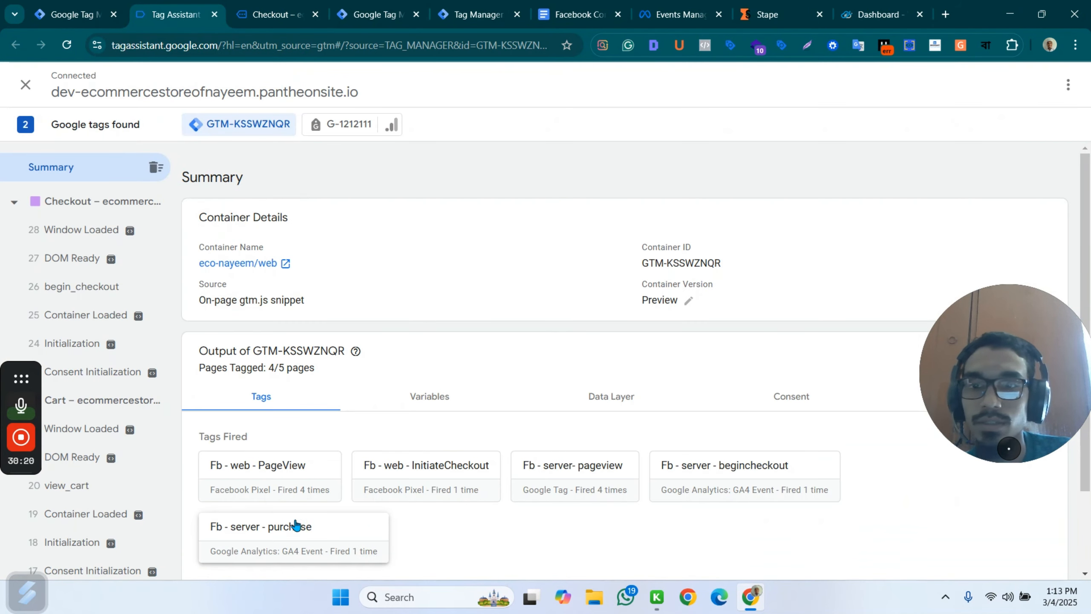
Examine the tags fired on the begin_checkout event and the details of the Fb - server - purchase tag.
{"action": "scroll", "coordinate": [452, 341], "scroll_direction": "down", "scroll_amount": 1}
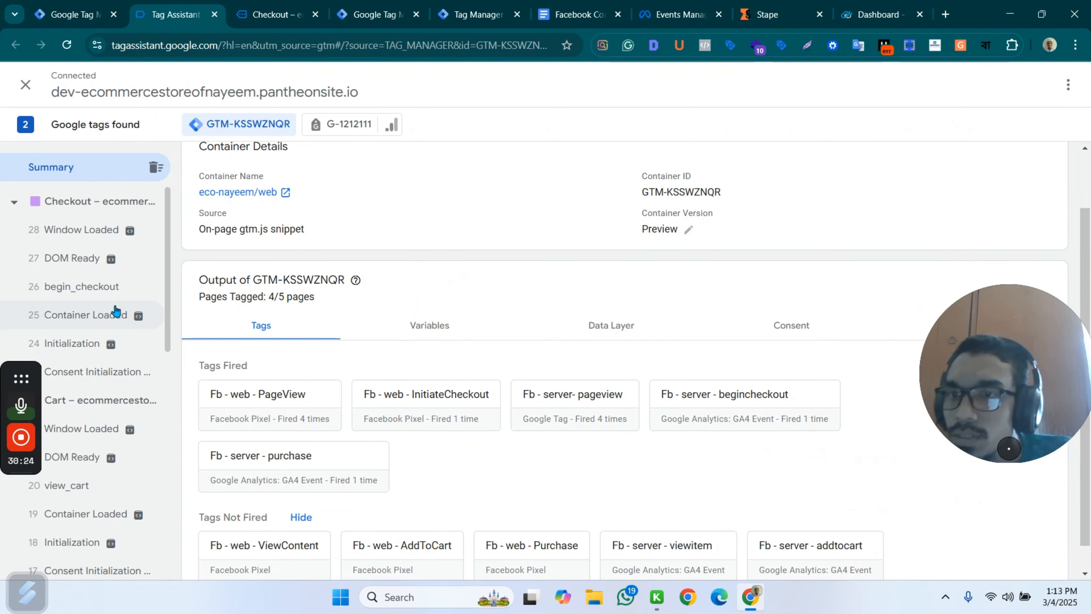
{"action": "left_click", "coordinate": [97, 284]}
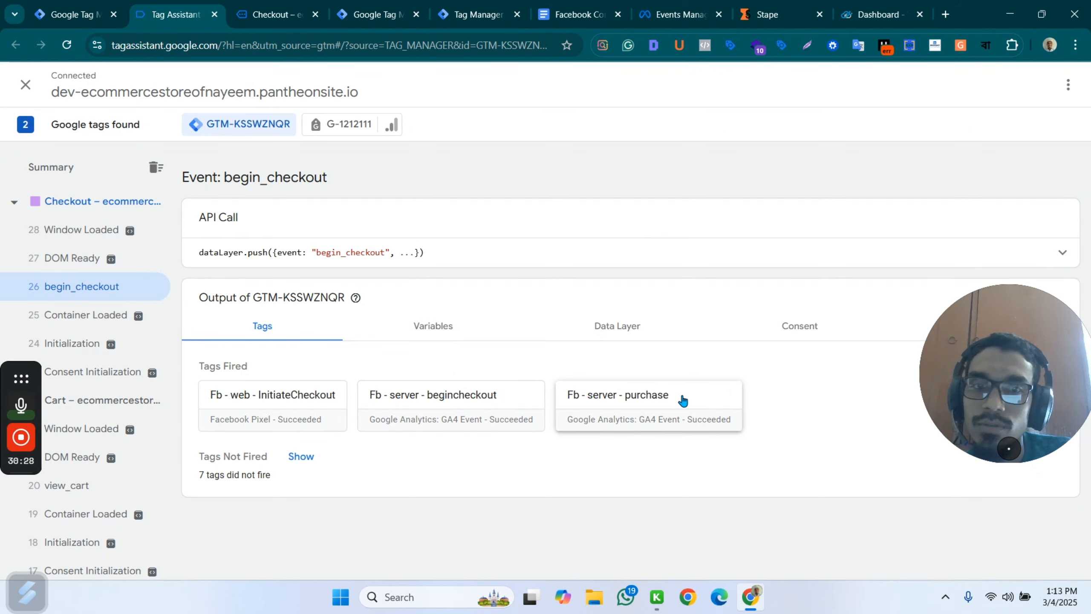
{"action": "left_click", "coordinate": [644, 404]}
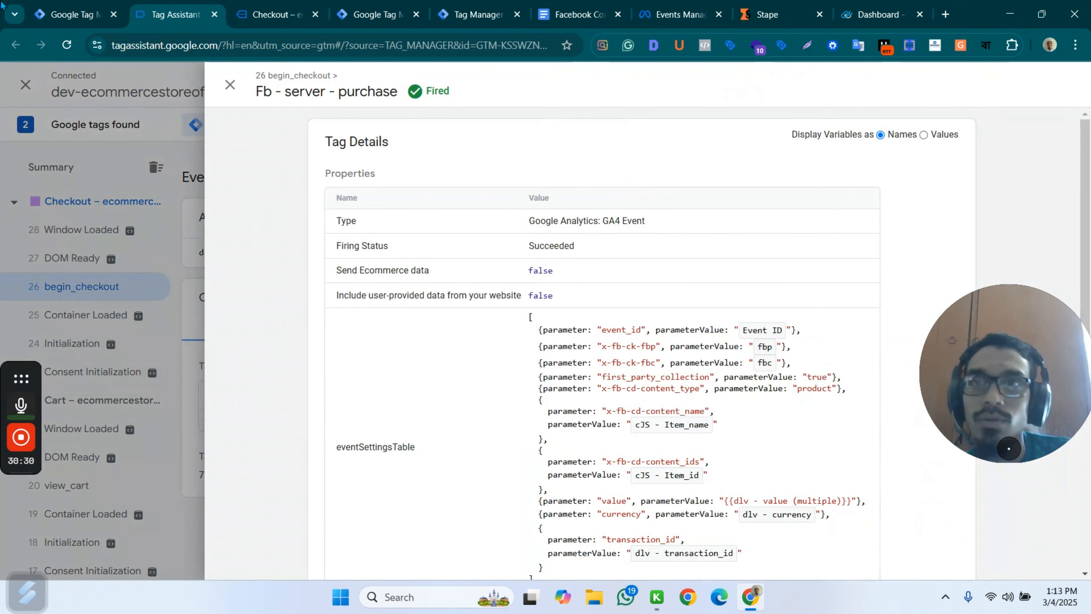
Publish the web container's workspace changes as a new version without a name or description.
{"action": "left_click", "coordinate": [73, 14]}
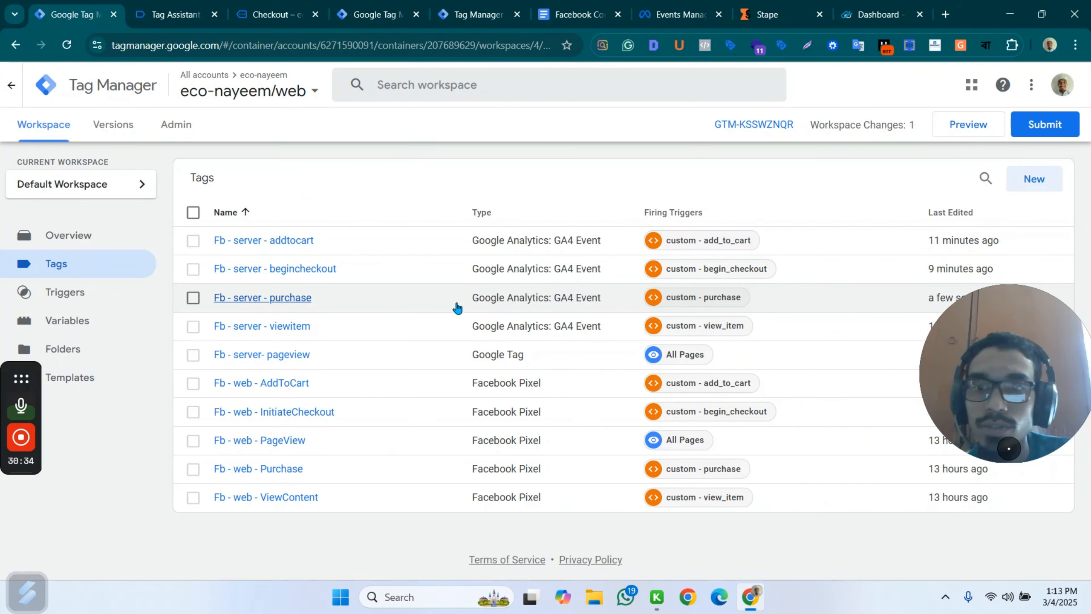
{"action": "left_click", "coordinate": [1045, 128]}
{"action": "left_click", "coordinate": [1055, 85]}
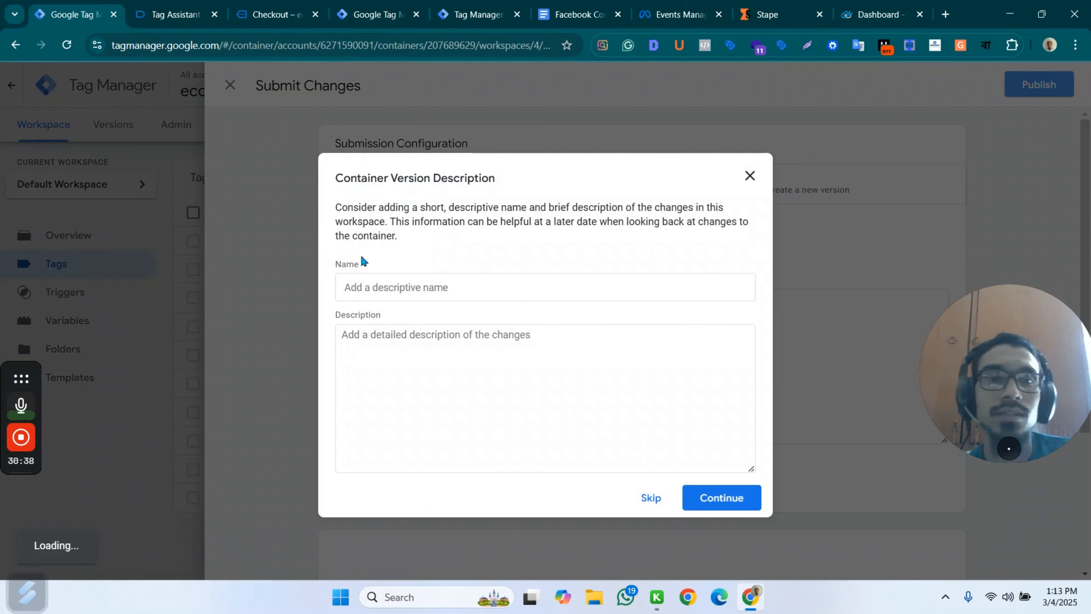
{"action": "left_click", "coordinate": [714, 495]}
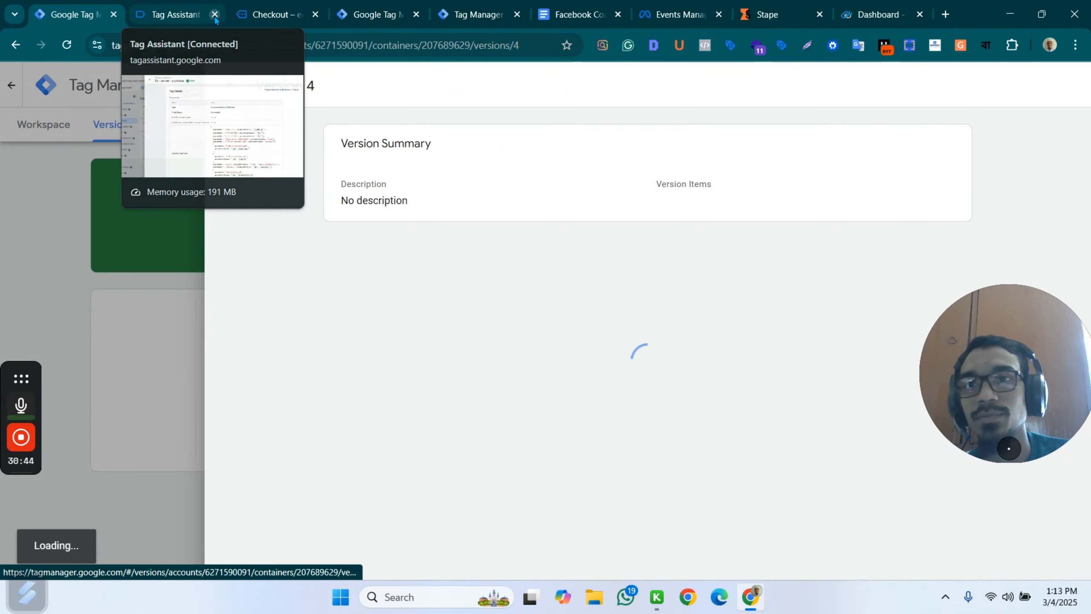
Close the old Tag Assistant session, the store's checkout page and the server container's preview.
{"action": "left_click", "coordinate": [214, 16]}
{"action": "left_click", "coordinate": [216, 16]}
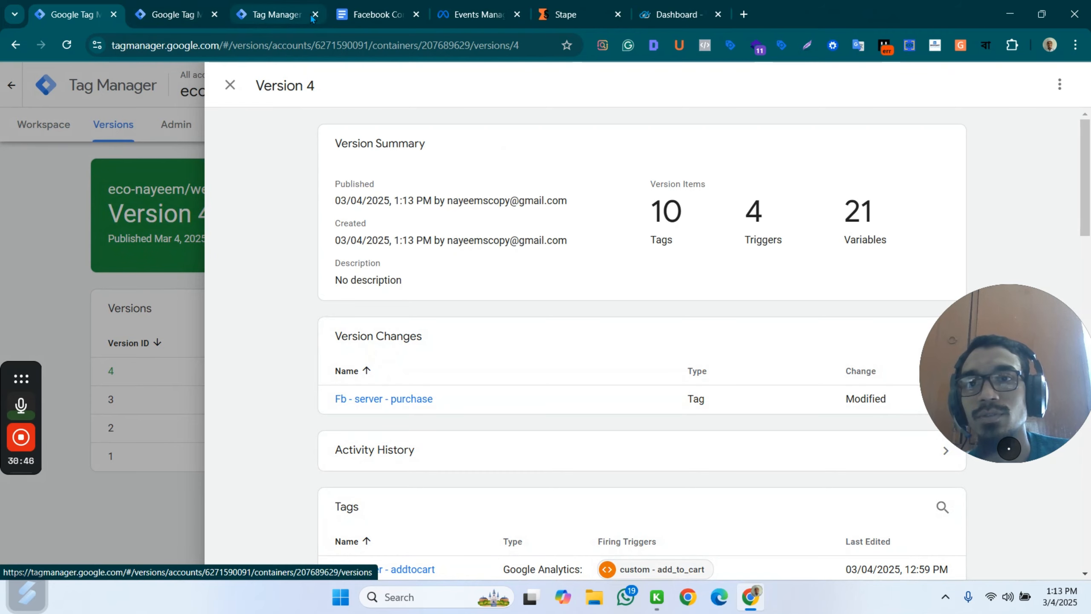
{"action": "left_click", "coordinate": [311, 17]}
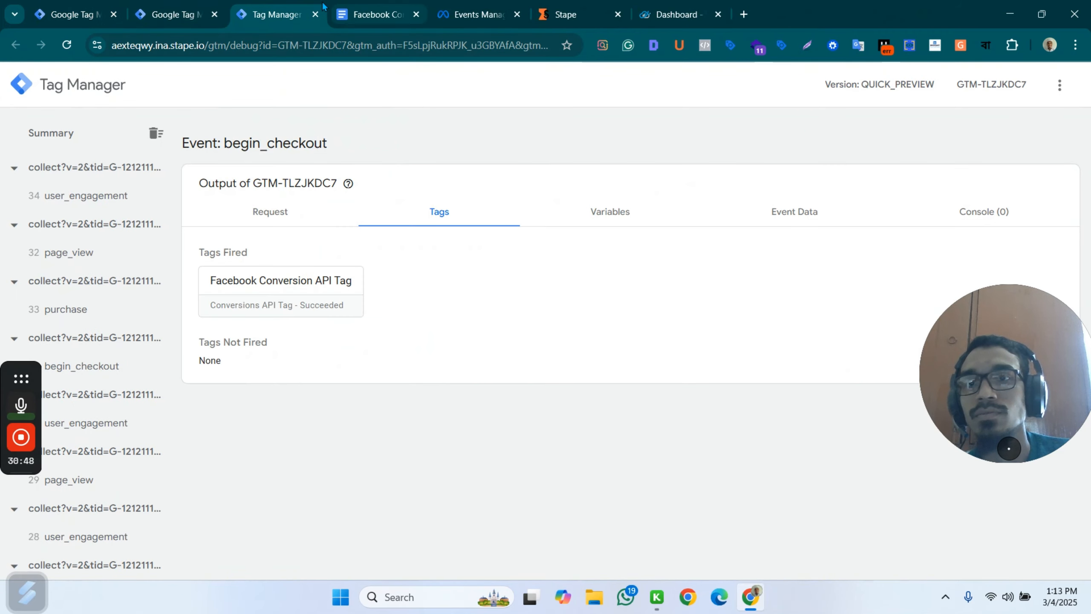
{"action": "left_click", "coordinate": [315, 14]}
{"action": "left_click", "coordinate": [74, 14]}
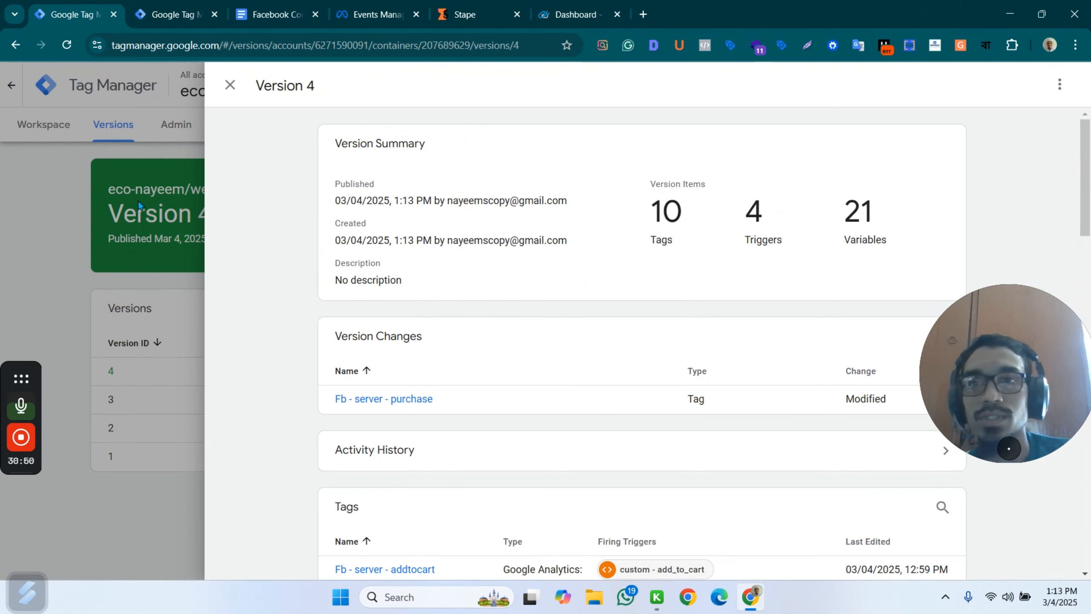
{"action": "left_click", "coordinate": [230, 85]}
{"action": "left_click", "coordinate": [26, 124]}
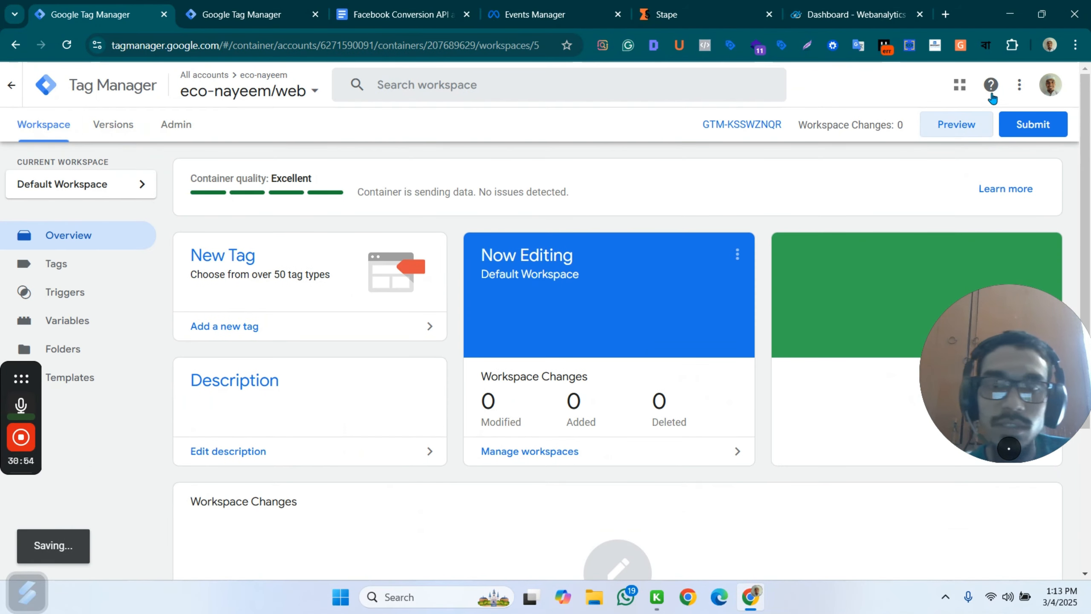
{"action": "left_click", "coordinate": [956, 124]}
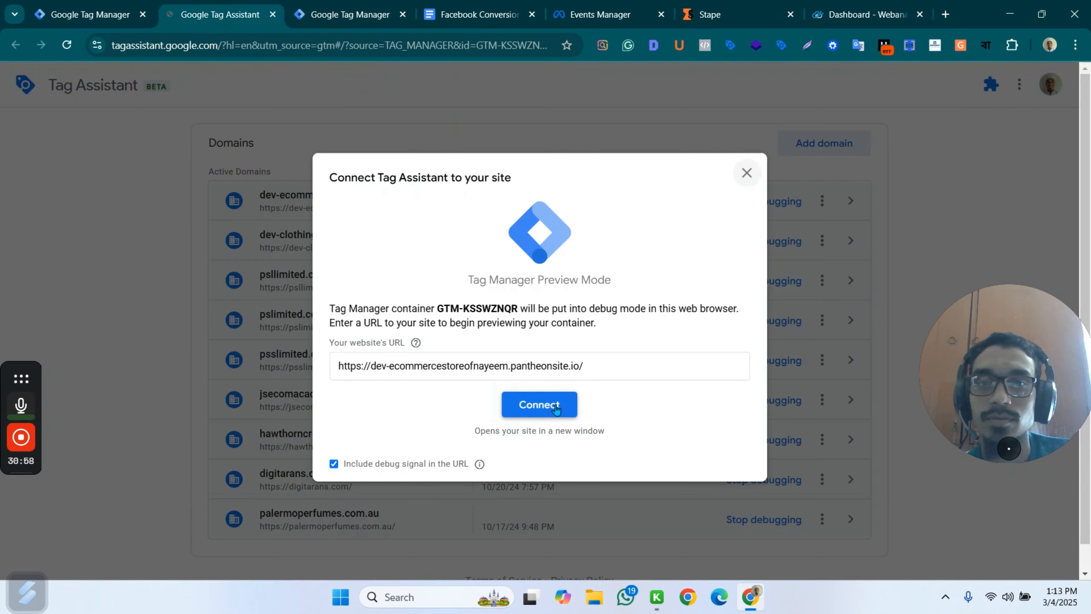
{"action": "left_click", "coordinate": [556, 409]}
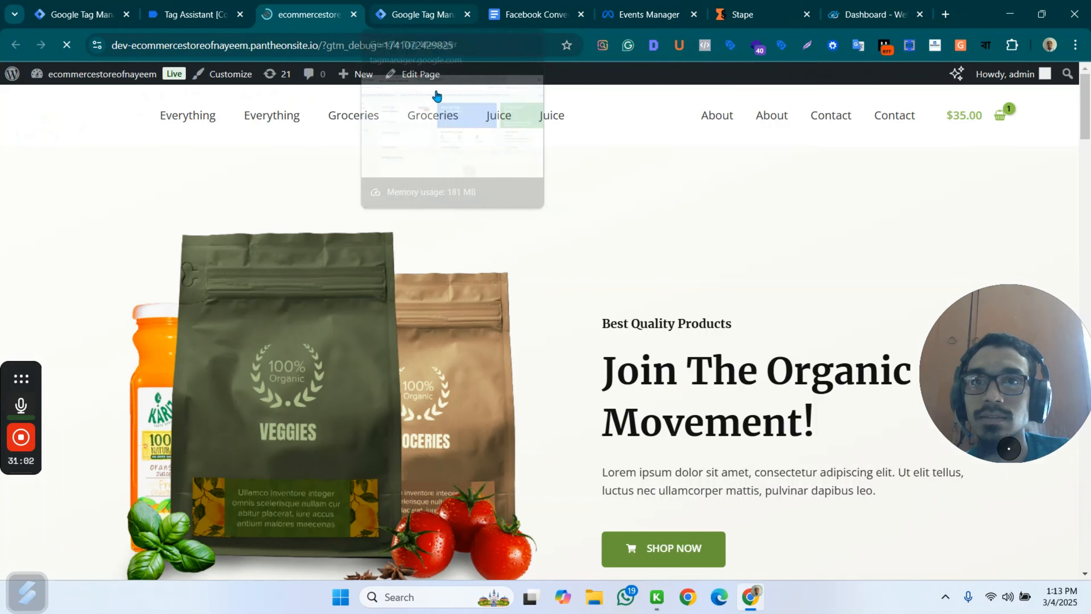
Open the Hand Sanitizer product in the store and start a new preview of the server container GTM-TLZJKDC7.
{"action": "scroll", "coordinate": [732, 214], "scroll_direction": "down", "scroll_amount": 10}
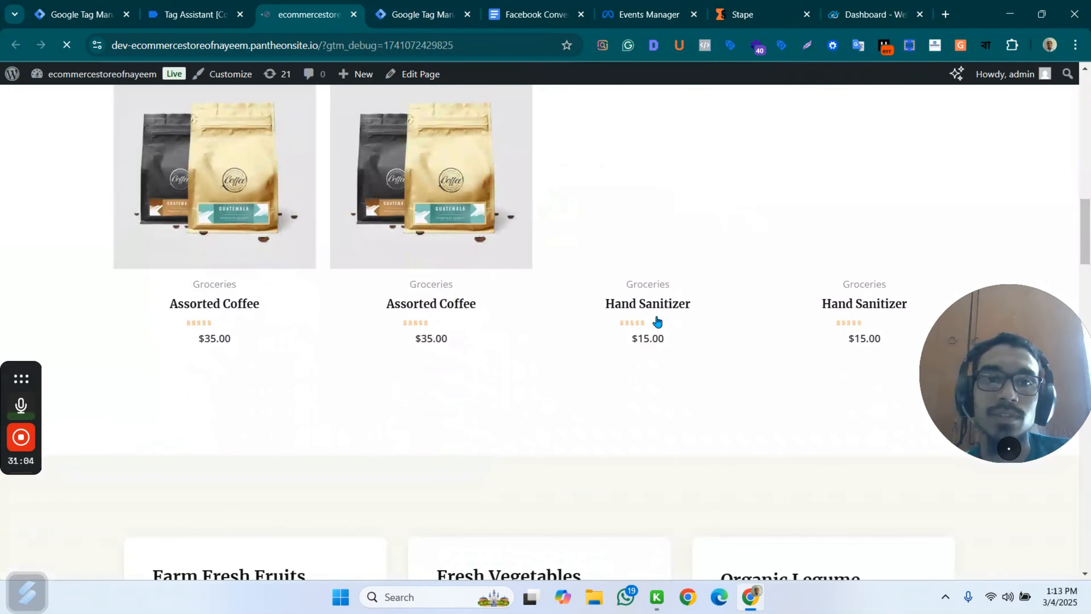
{"action": "left_click", "coordinate": [681, 300]}
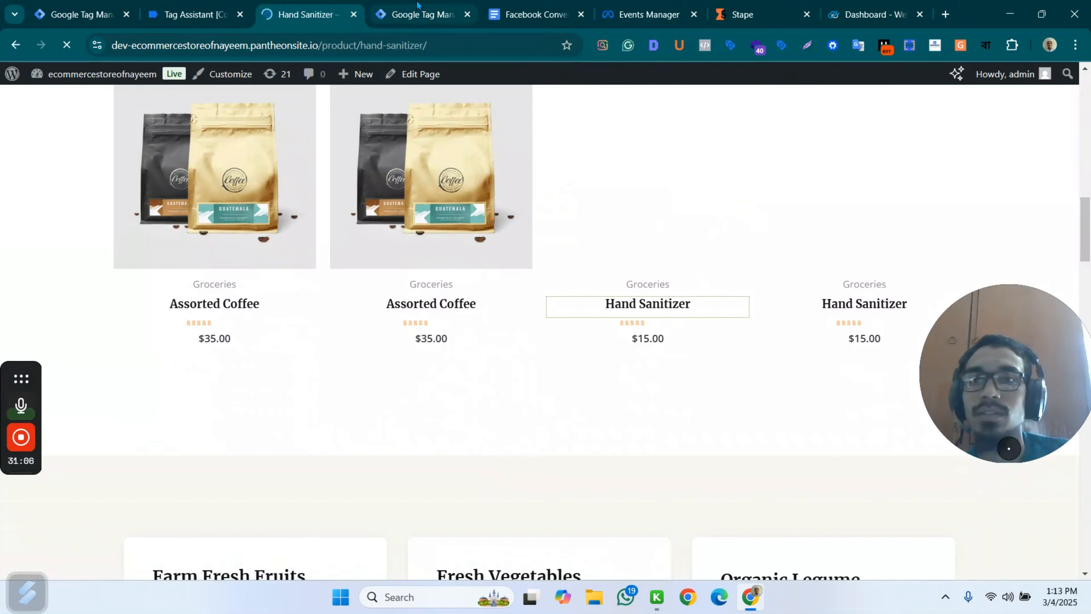
{"action": "left_click", "coordinate": [418, 6]}
{"action": "left_click", "coordinate": [961, 125]}
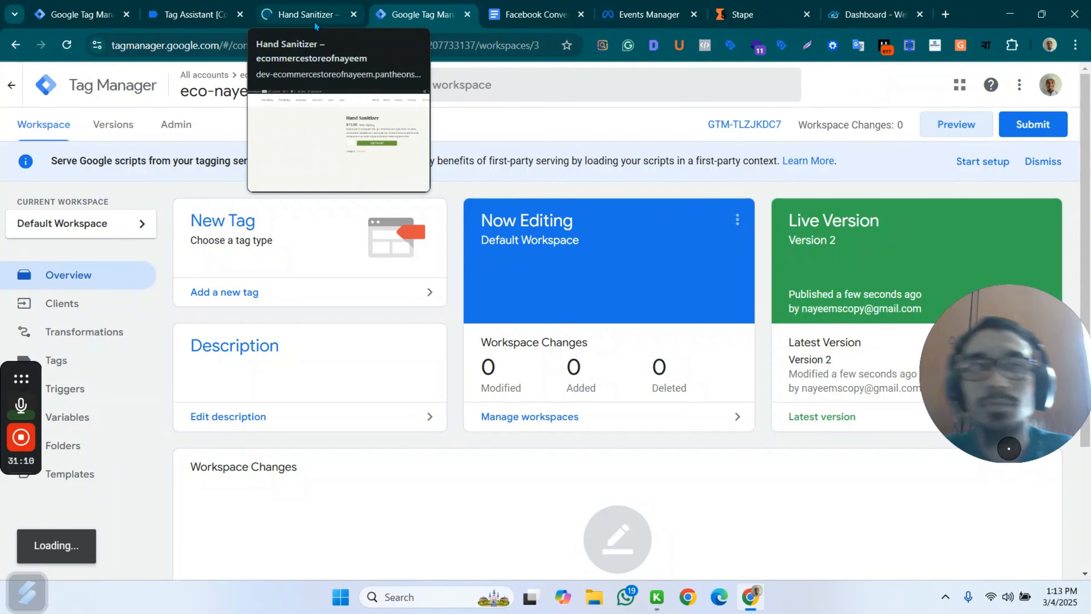
Continue into the connected Tag Assistant session, add one Hand Sanitizer to the cart and check the fired tags in the summary.
{"action": "left_click", "coordinate": [259, 14]}
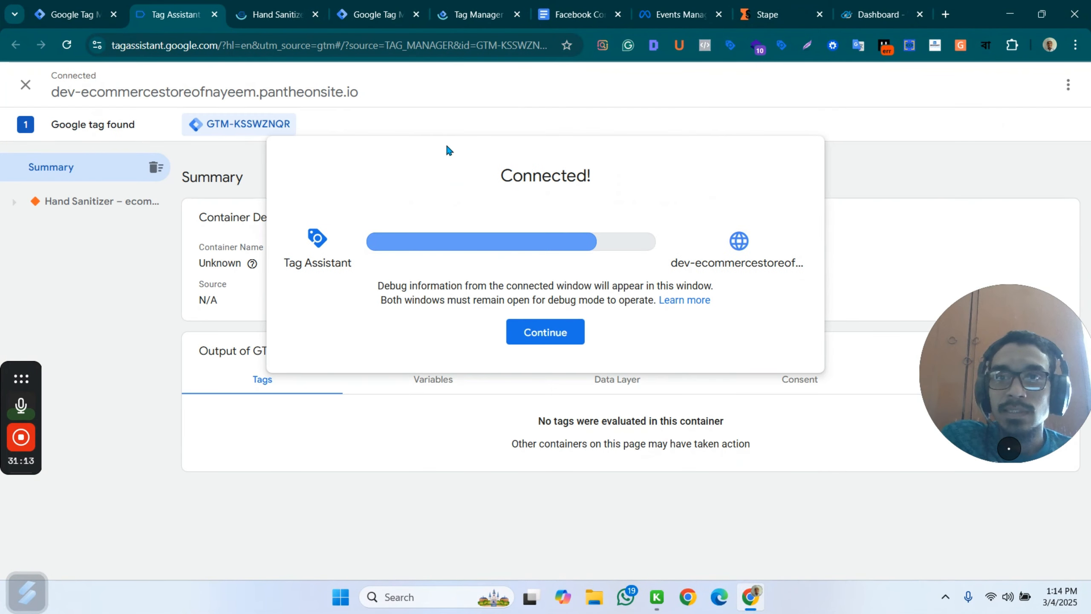
{"action": "left_click", "coordinate": [535, 332]}
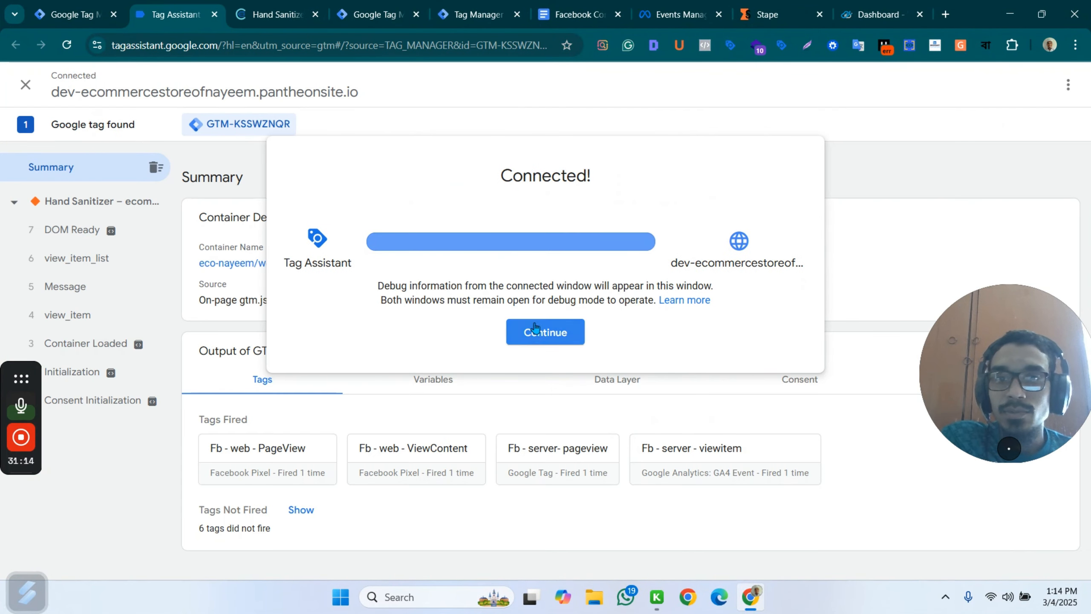
{"action": "left_click", "coordinate": [275, 14]}
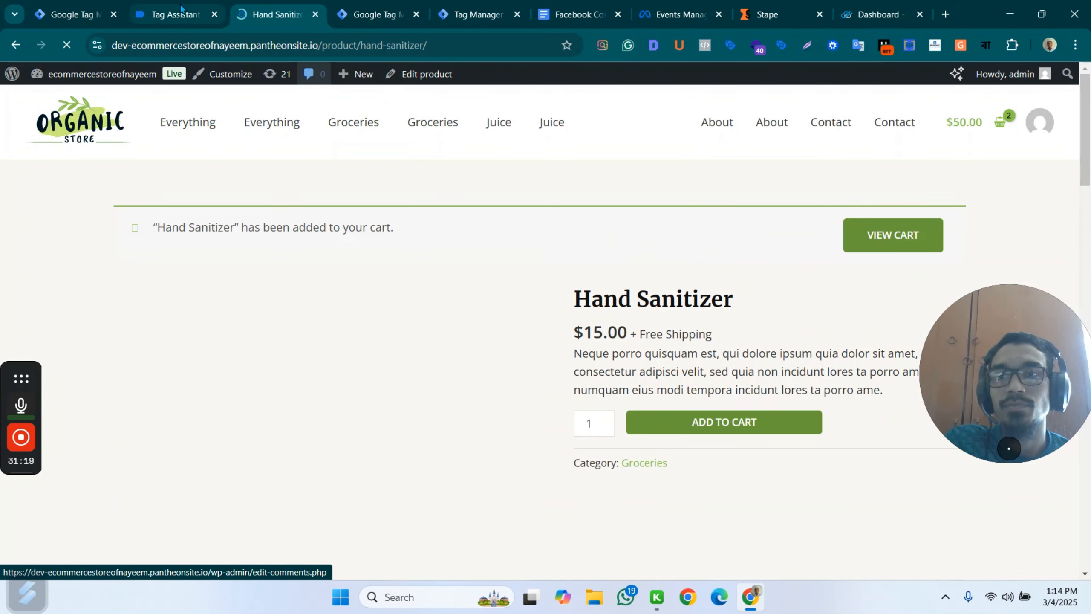
{"action": "left_click", "coordinate": [172, 5]}
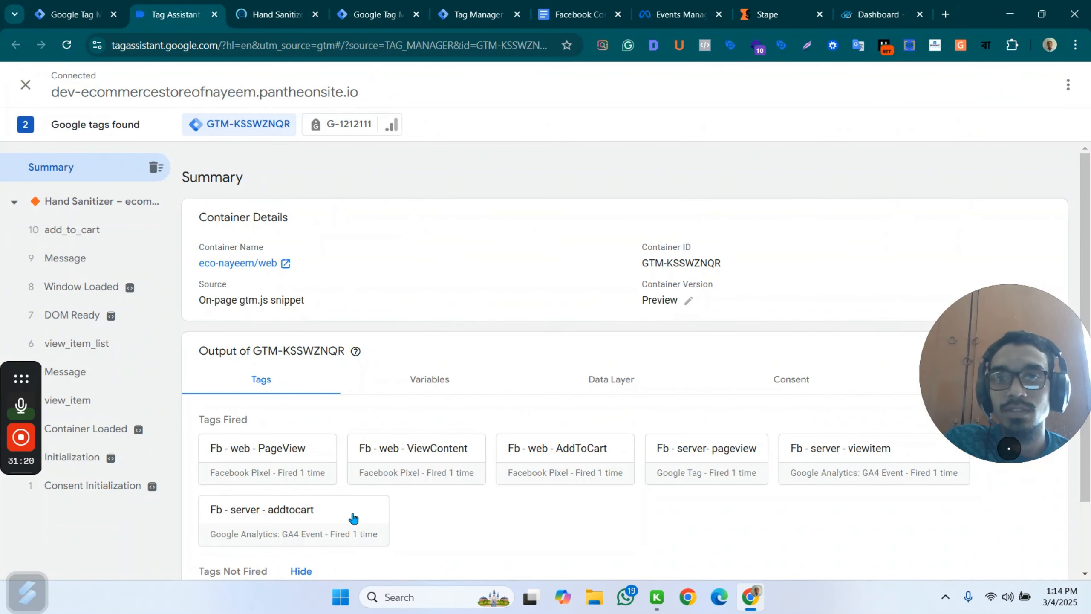
Proceed from the cart to checkout with the Assorted Coffee and Hand Sanitizer, and check the fired and unfired tags in Tag Assistant.
{"action": "left_click", "coordinate": [263, 7]}
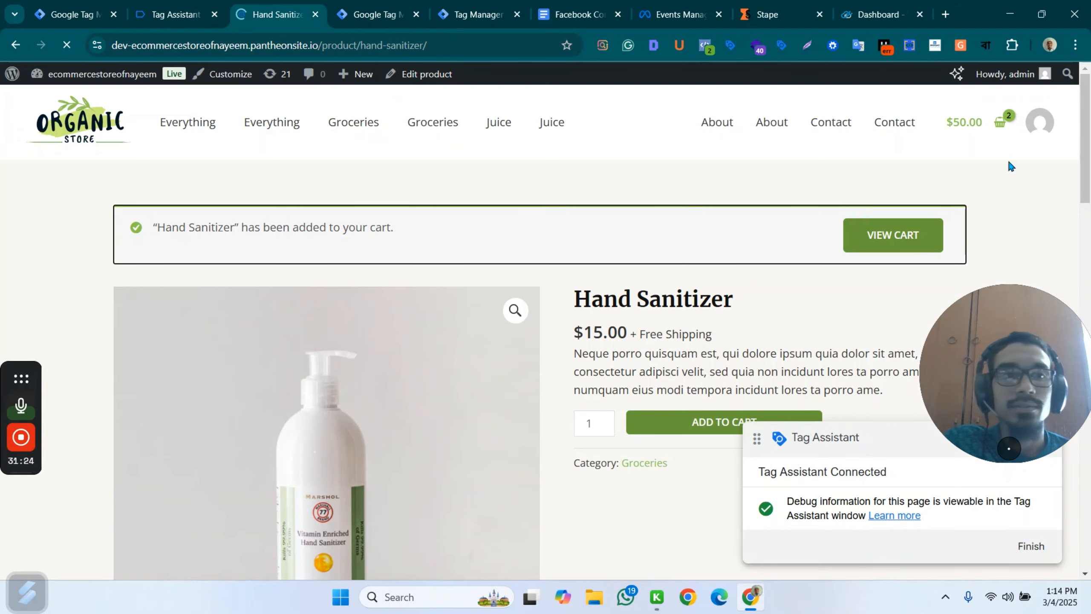
{"action": "left_click", "coordinate": [1001, 124]}
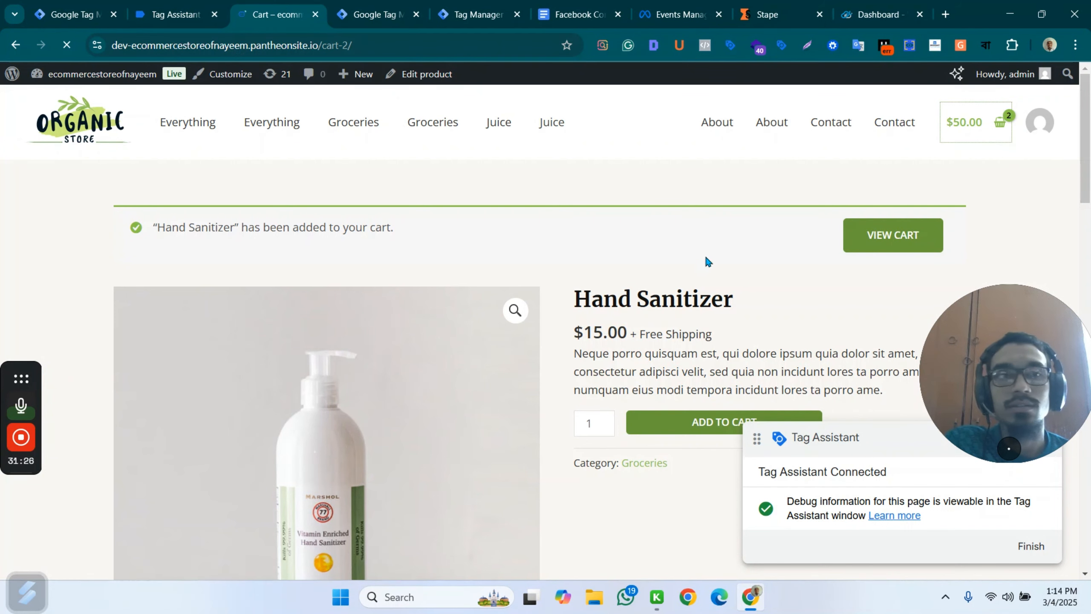
{"action": "scroll", "coordinate": [881, 387], "scroll_direction": "down", "scroll_amount": 2}
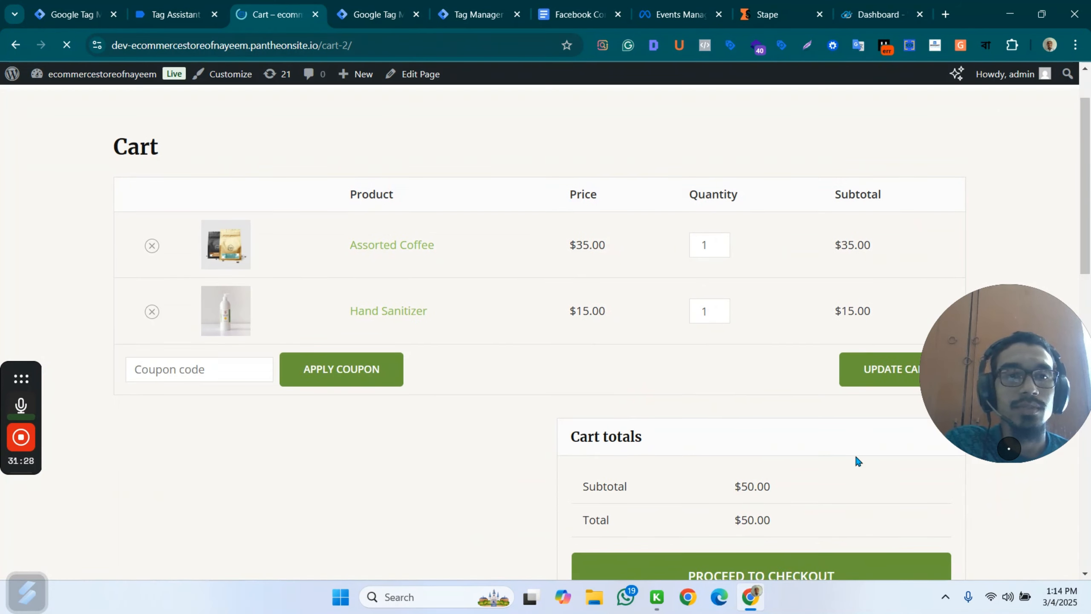
{"action": "left_click", "coordinate": [795, 557]}
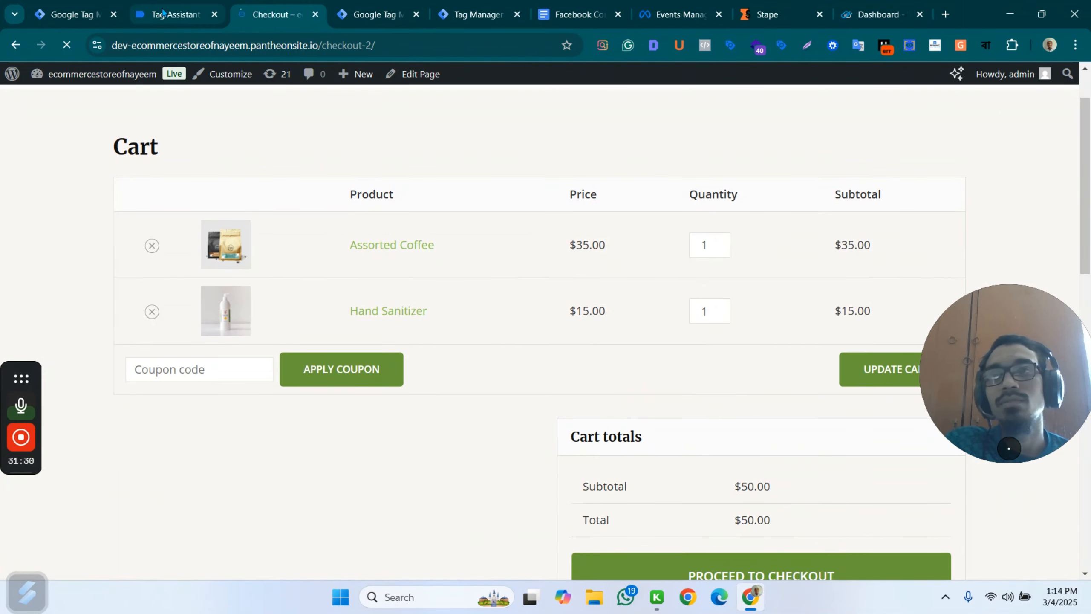
{"action": "left_click", "coordinate": [185, 13]}
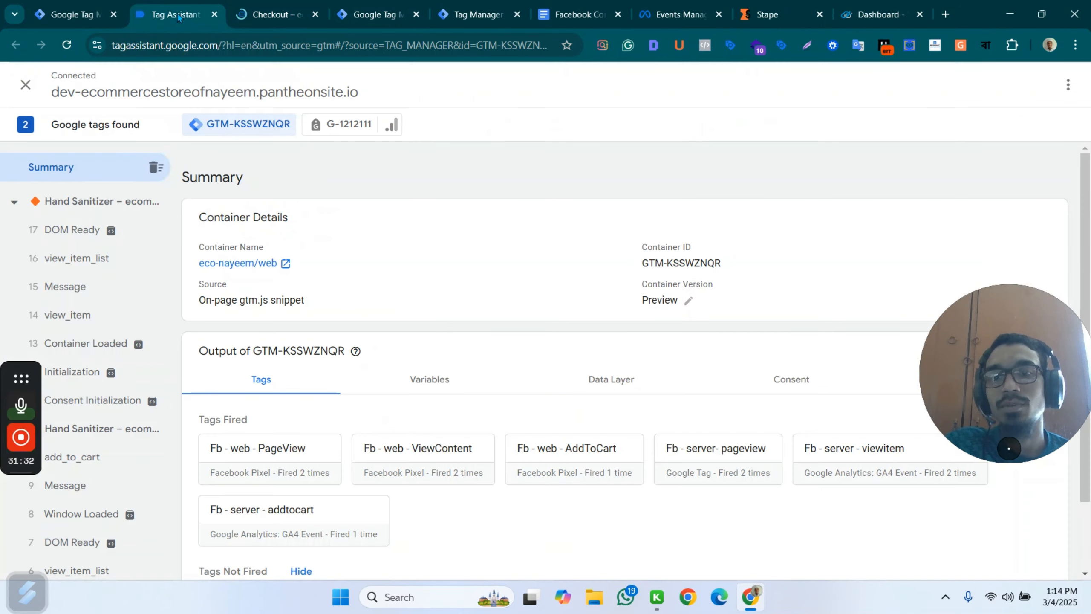
{"action": "scroll", "coordinate": [403, 425], "scroll_direction": "down", "scroll_amount": 2}
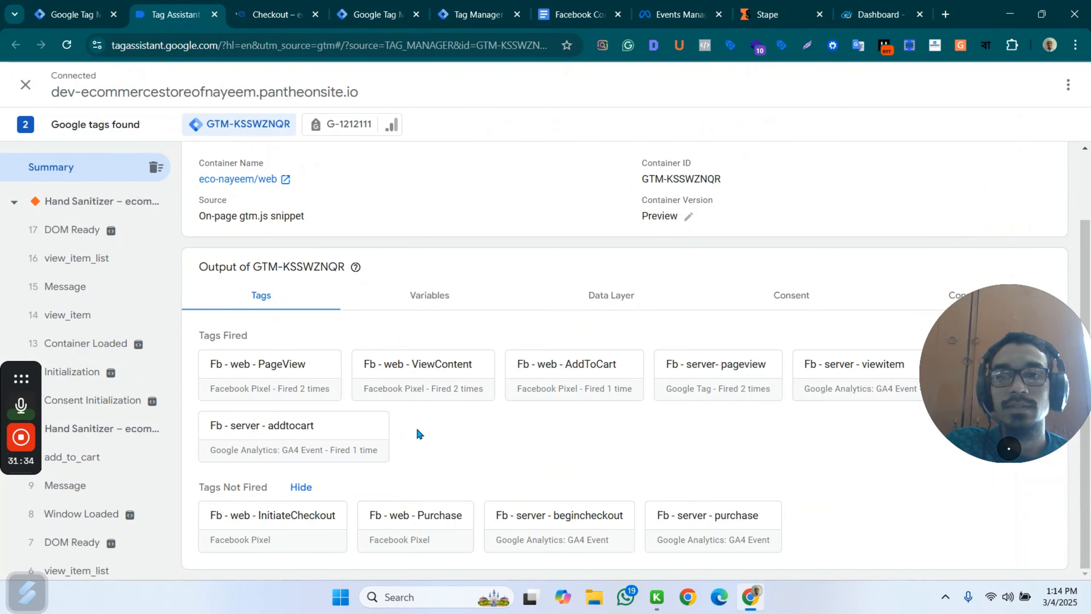
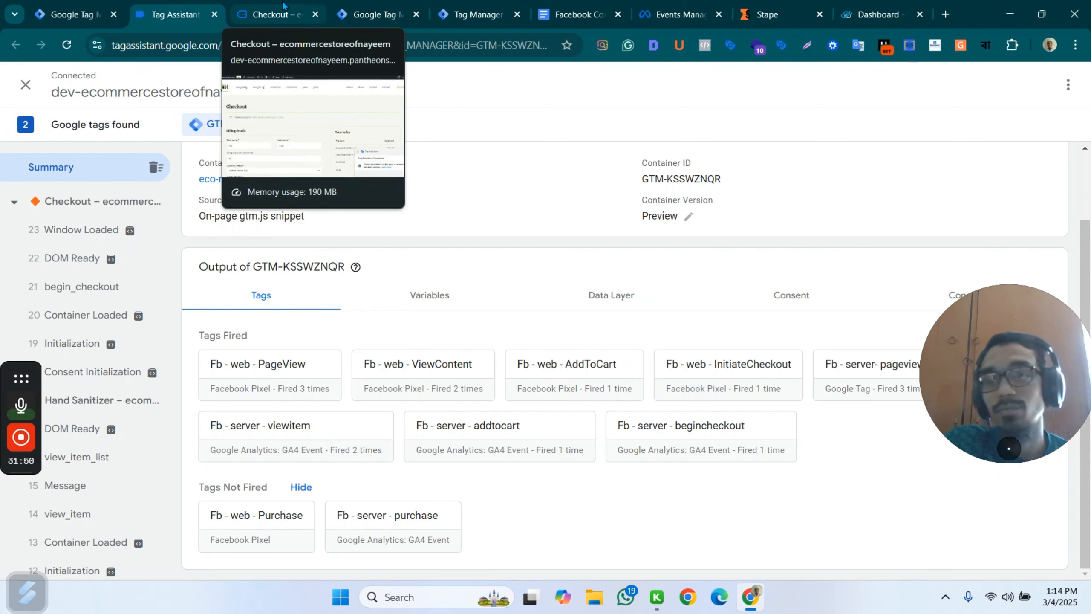
Place the store order for the Assorted Coffee and Hand Sanitizer with the existing billing details and cash on delivery.
{"action": "left_click", "coordinate": [283, 5]}
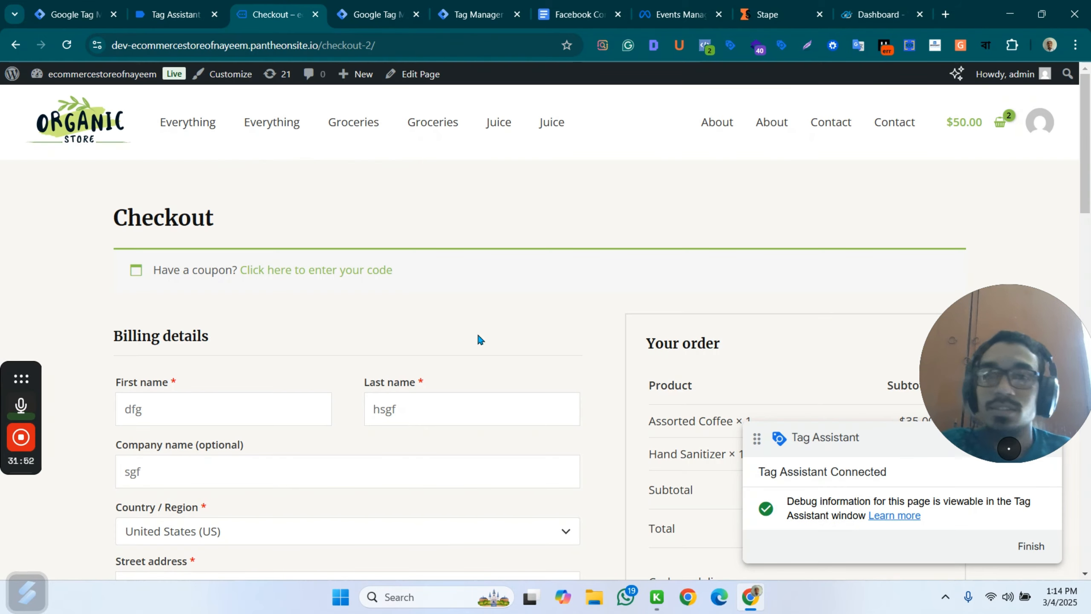
{"action": "scroll", "coordinate": [699, 337], "scroll_direction": "down", "scroll_amount": 8}
{"action": "left_click", "coordinate": [757, 340]}
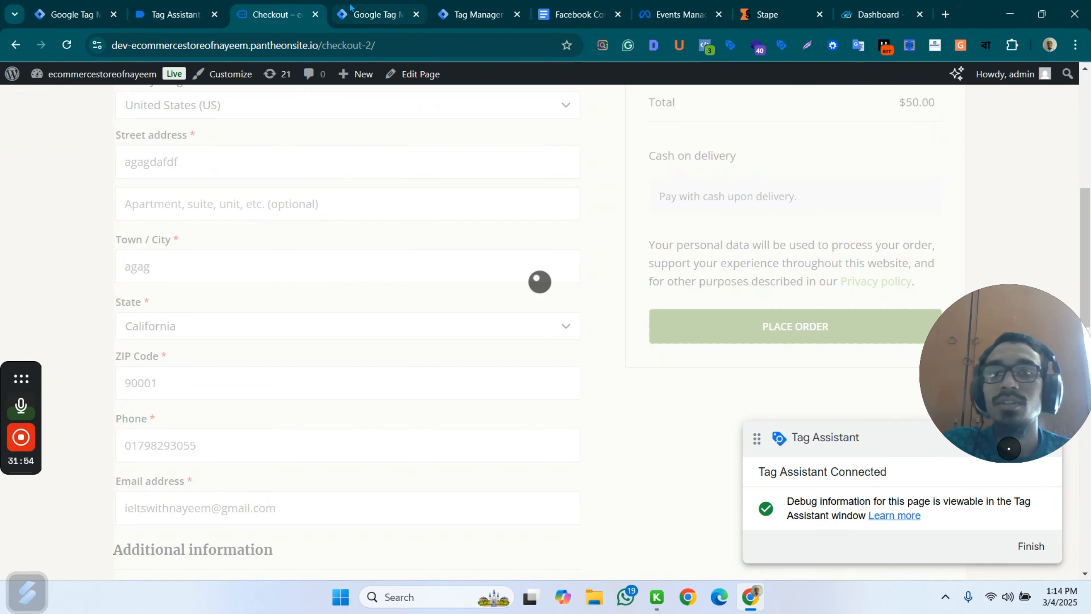
Check which tags fired for the begin_checkout event in the server container GTM-TLZJKDC7 preview.
{"action": "left_click", "coordinate": [374, 15]}
{"action": "left_click", "coordinate": [477, 14]}
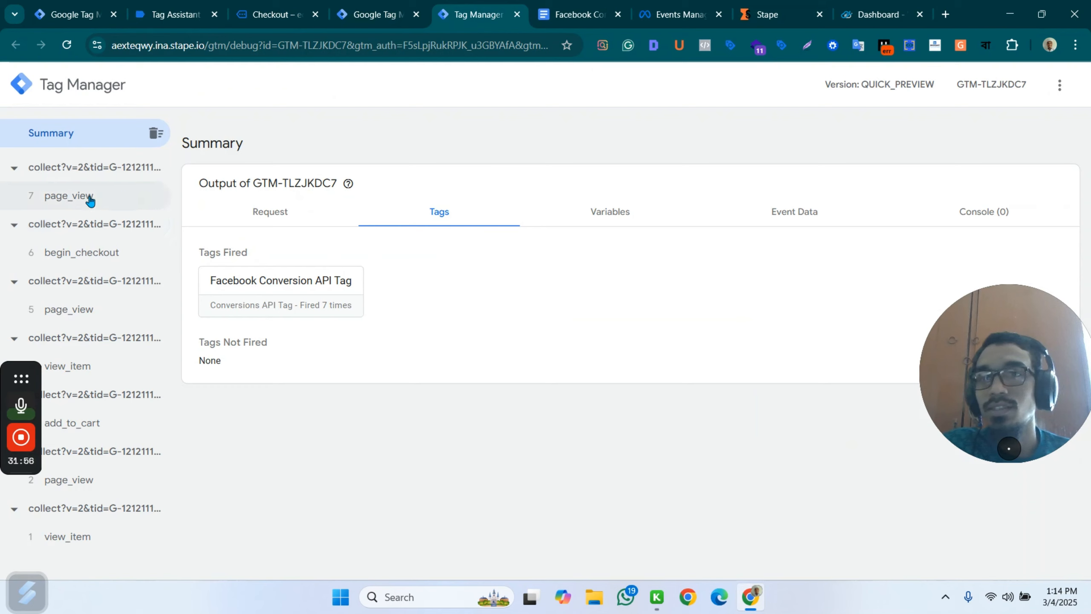
{"action": "left_click", "coordinate": [110, 249]}
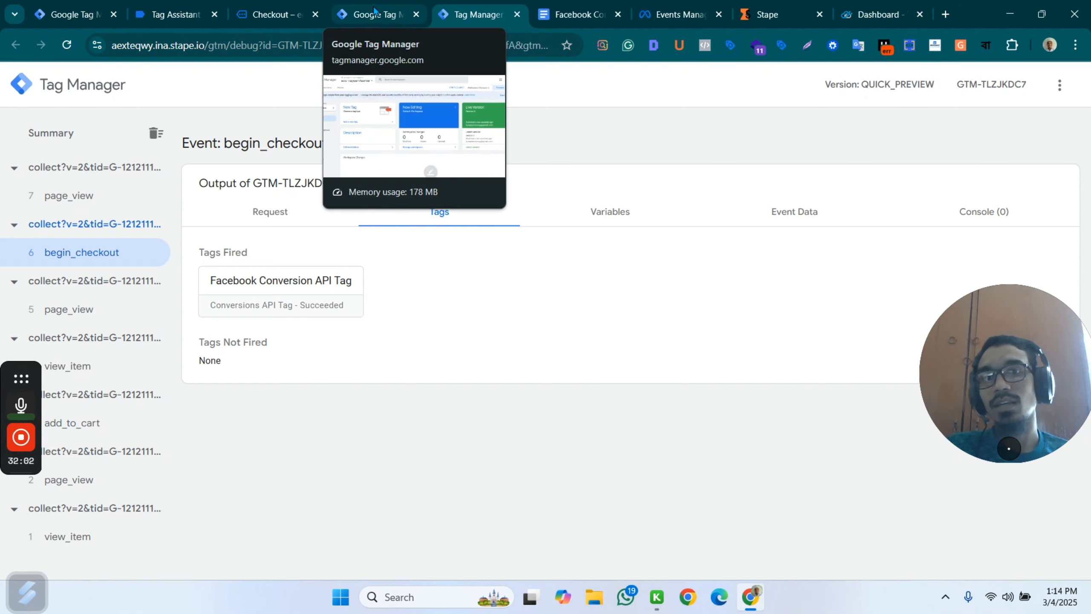
Look for the new order's purchase event in the server container preview and the Tag Assistant summary.
{"action": "left_click", "coordinate": [288, 12]}
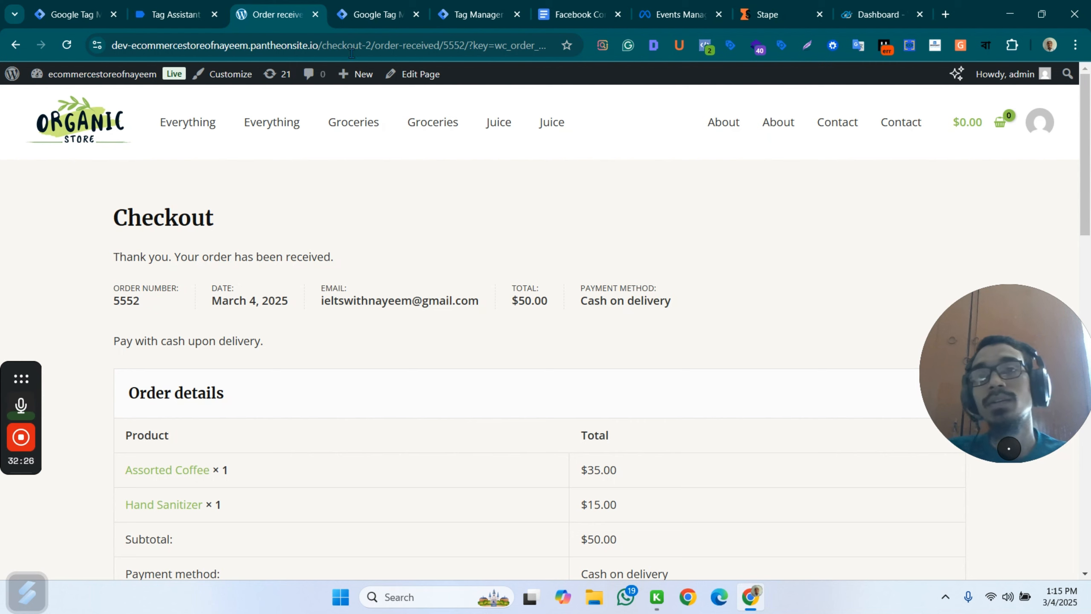
{"action": "left_click", "coordinate": [386, 14]}
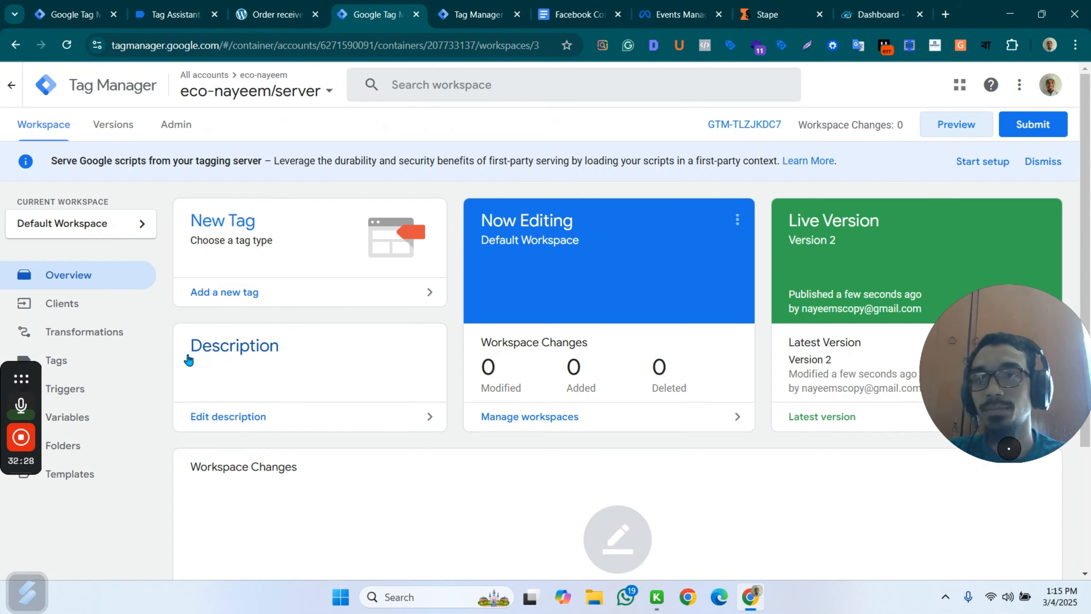
{"action": "scroll", "coordinate": [115, 341], "scroll_direction": "down", "scroll_amount": 4}
{"action": "scroll", "coordinate": [115, 341], "scroll_direction": "up", "scroll_amount": 4}
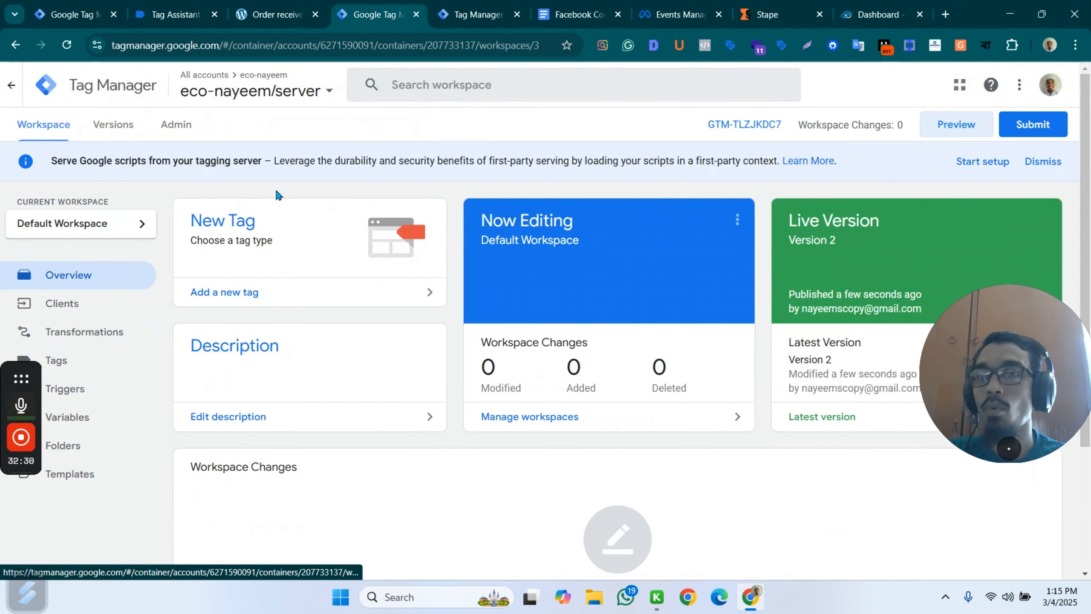
{"action": "key", "text": "ctrl+Tab"}
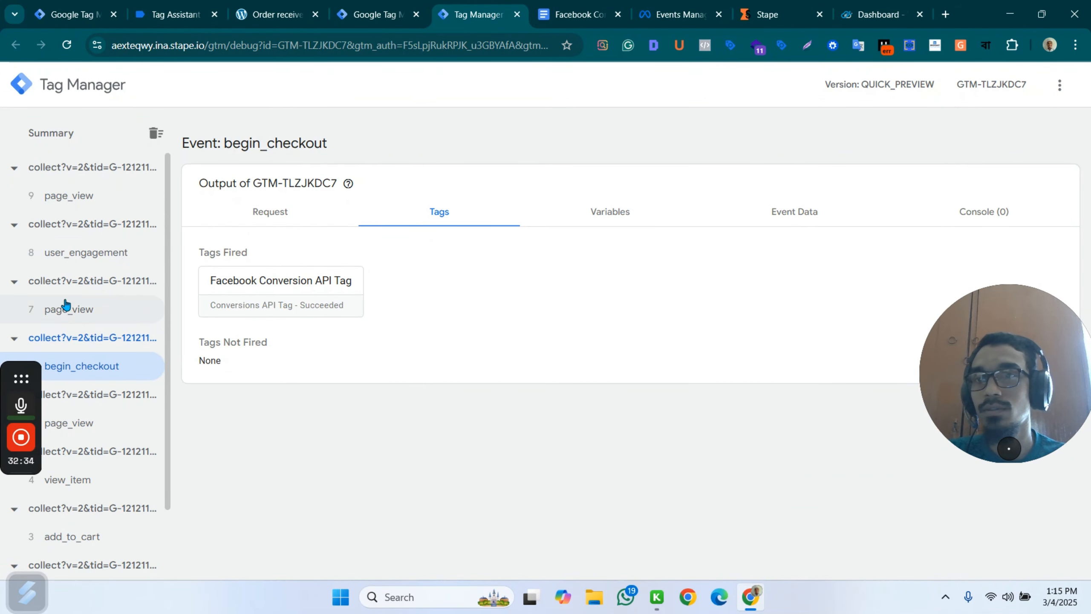
{"action": "left_click", "coordinate": [277, 14]}
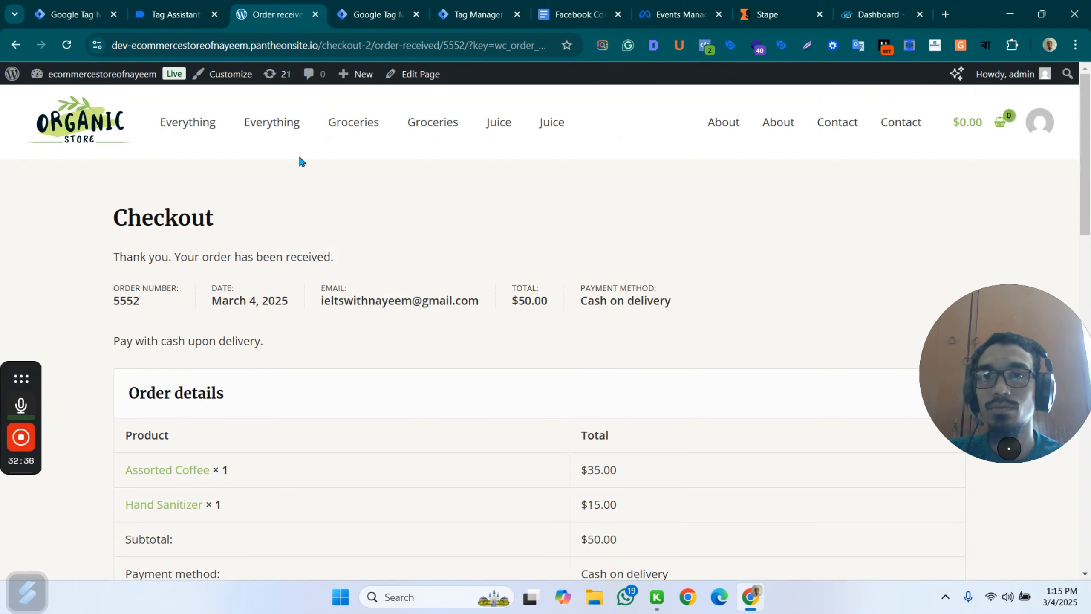
{"action": "left_click", "coordinate": [158, 6]}
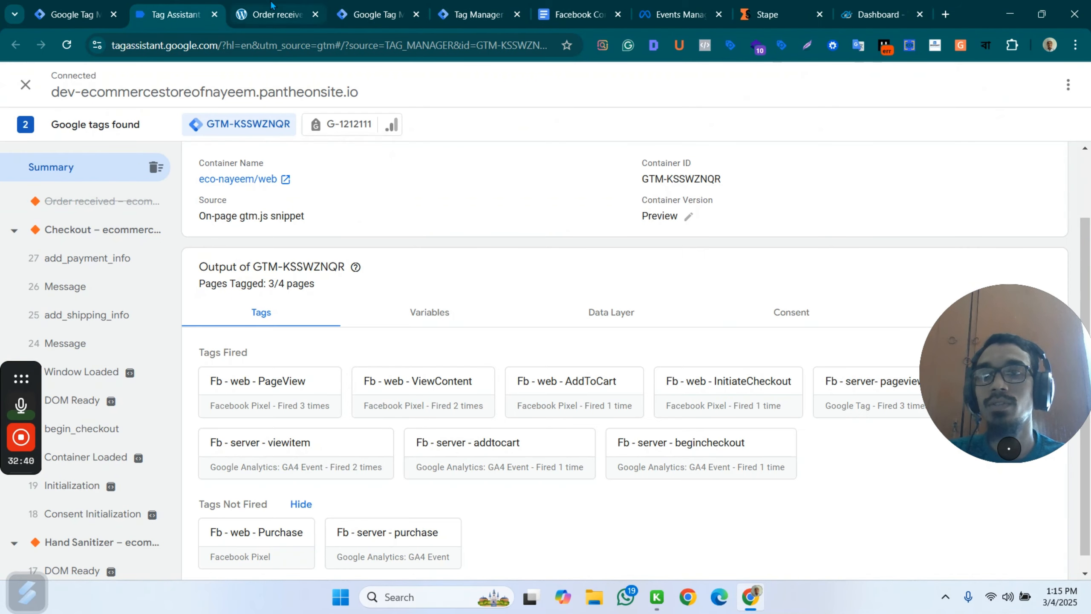
Reload the order-received page and examine its events and fired tags in Tag Assistant.
{"action": "left_click", "coordinate": [277, 14]}
{"action": "left_click", "coordinate": [66, 45]}
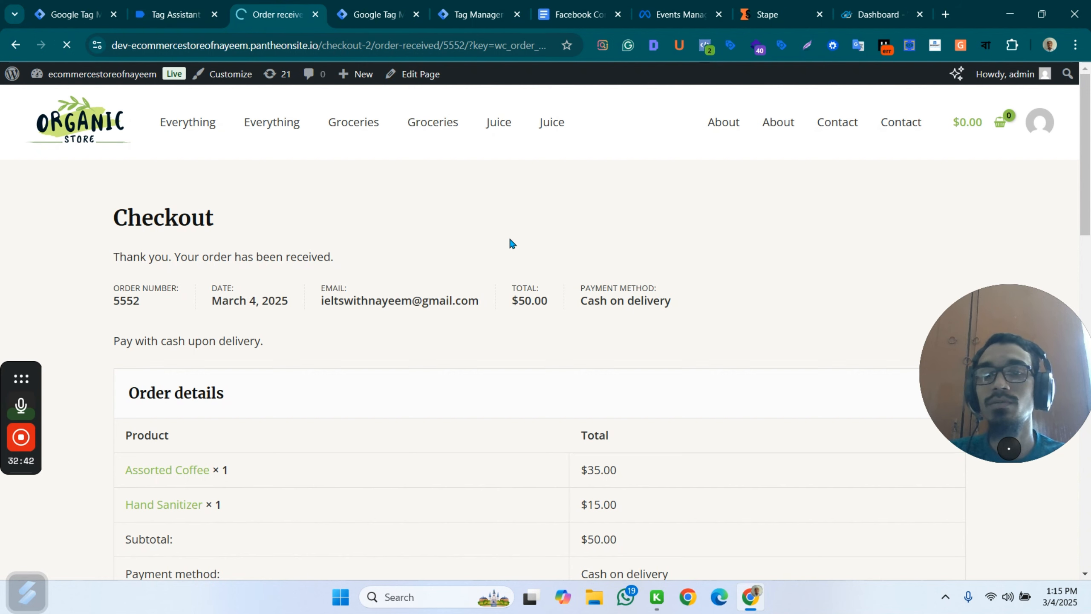
{"action": "scroll", "coordinate": [580, 301], "scroll_direction": "down", "scroll_amount": 4}
{"action": "scroll", "coordinate": [572, 324], "scroll_direction": "down", "scroll_amount": 12}
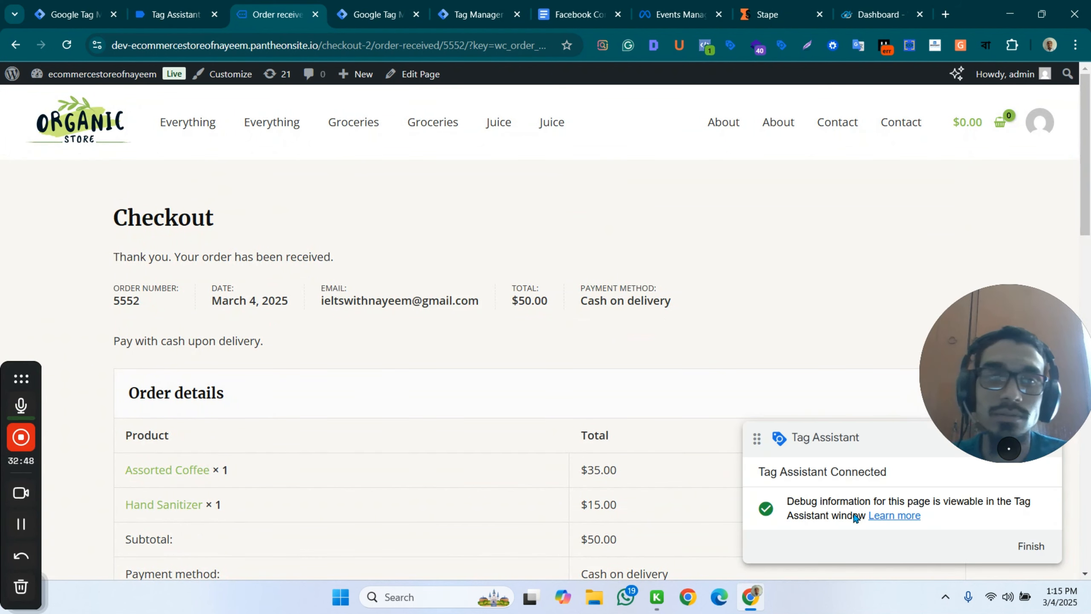
{"action": "left_click", "coordinate": [187, 5]}
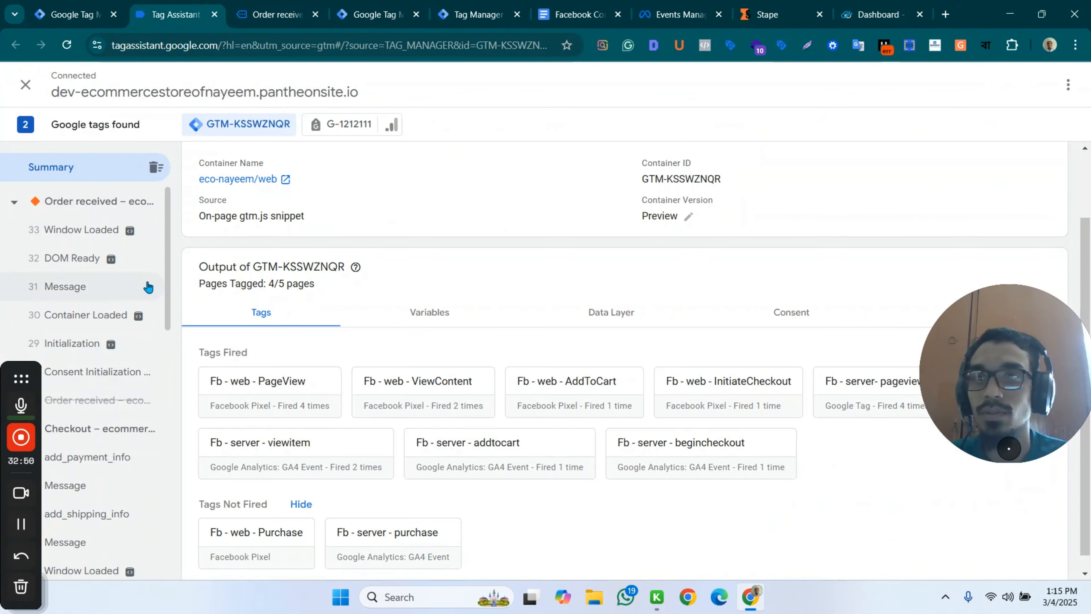
{"action": "left_click", "coordinate": [93, 202]}
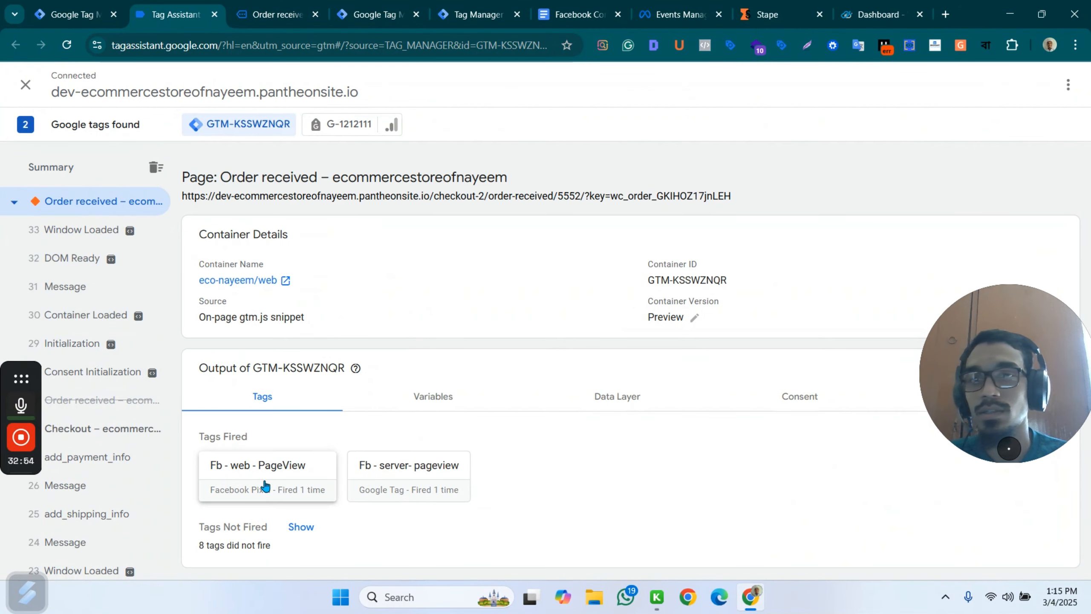
{"action": "scroll", "coordinate": [77, 350], "scroll_direction": "down", "scroll_amount": 5}
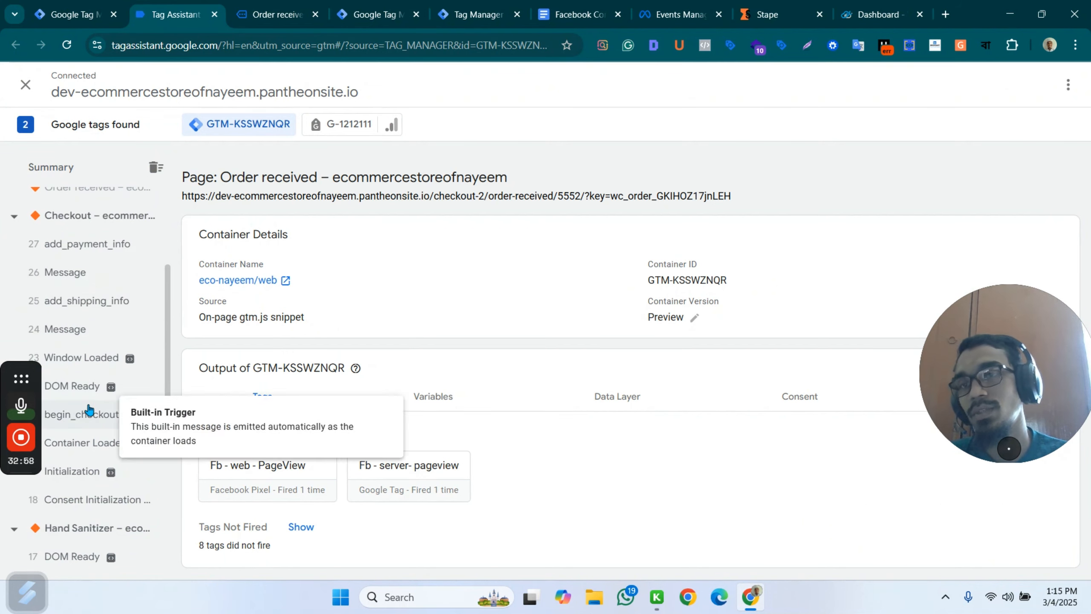
{"action": "scroll", "coordinate": [107, 317], "scroll_direction": "up", "scroll_amount": 2}
{"action": "scroll", "coordinate": [107, 317], "scroll_direction": "up", "scroll_amount": 4}
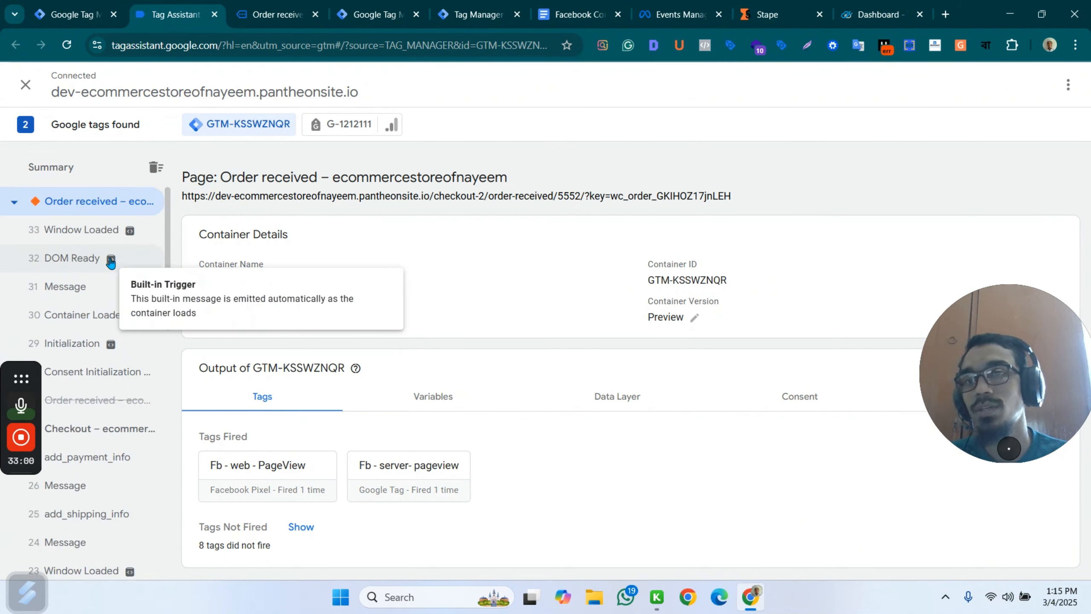
Return to the store's Groceries category, open the Cashew Butter product and add one to the cart.
{"action": "left_click", "coordinate": [277, 11]}
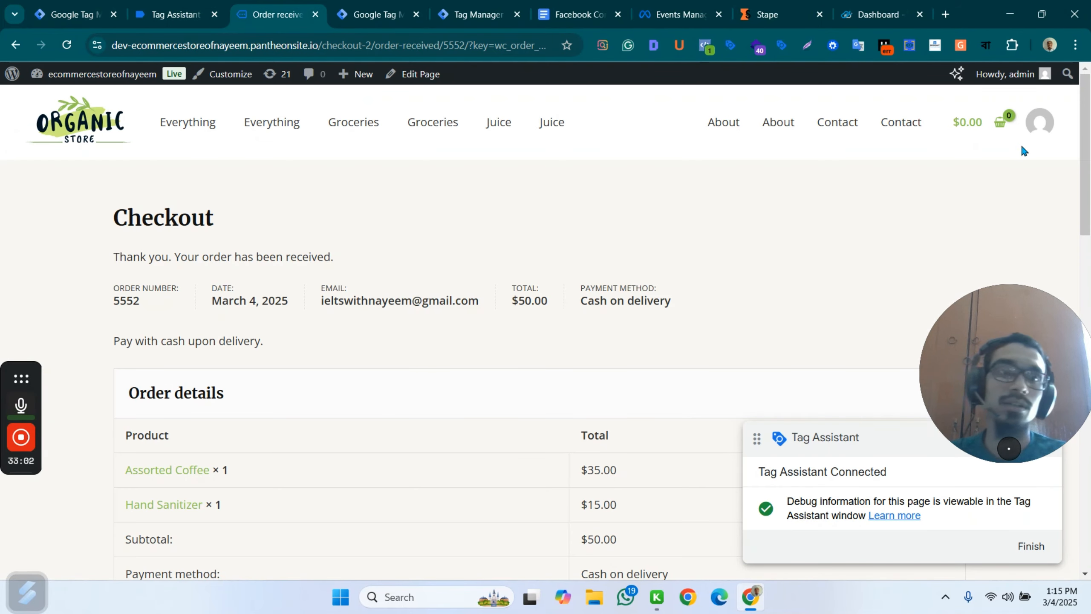
{"action": "left_click", "coordinate": [433, 123]}
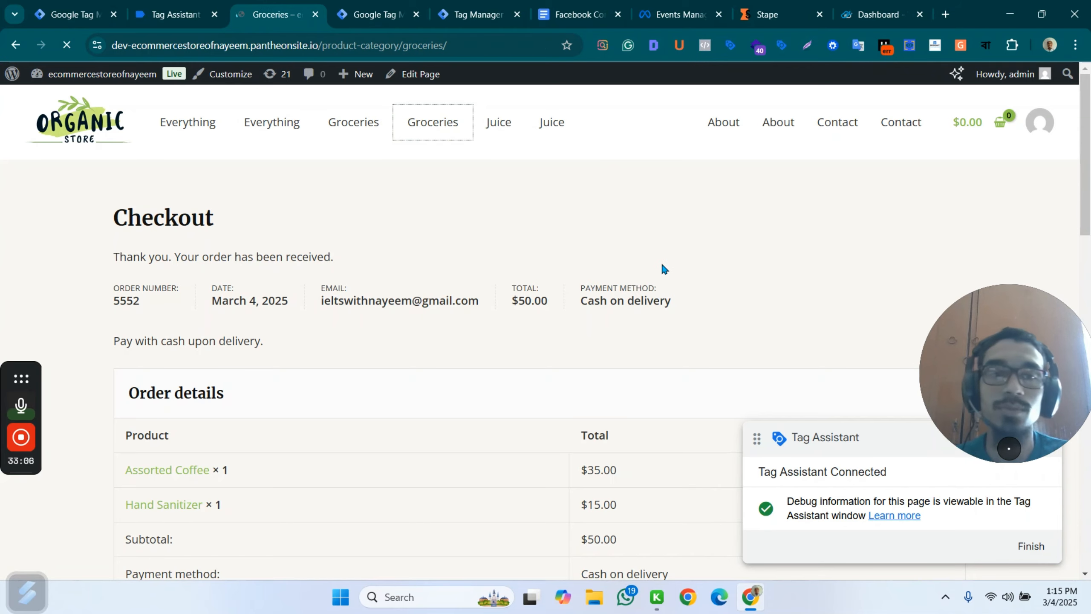
{"action": "scroll", "coordinate": [598, 380], "scroll_direction": "down", "scroll_amount": 4}
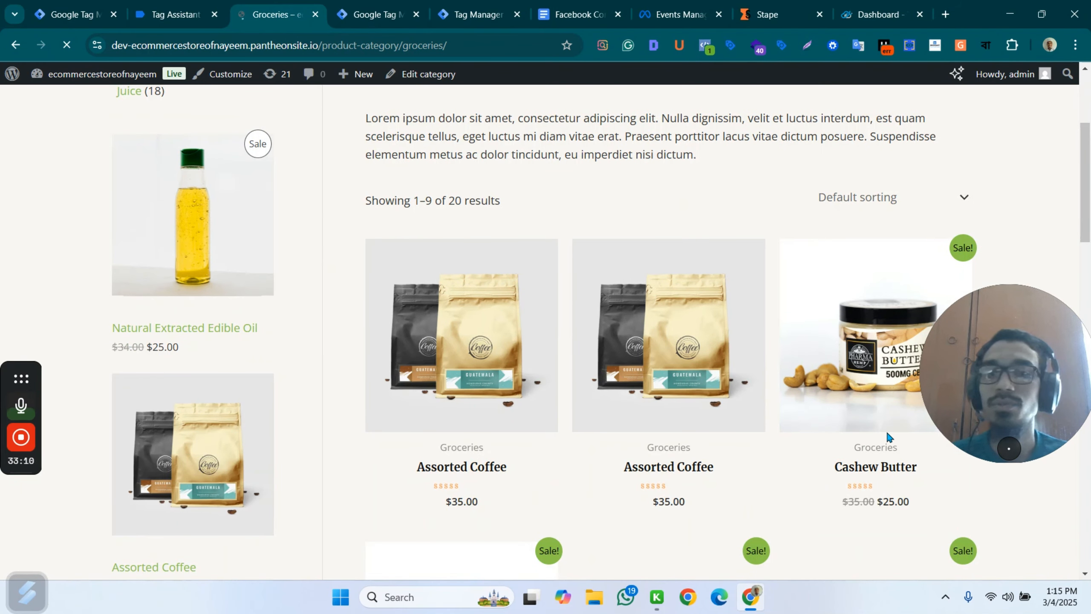
{"action": "scroll", "coordinate": [887, 430], "scroll_direction": "down", "scroll_amount": 2}
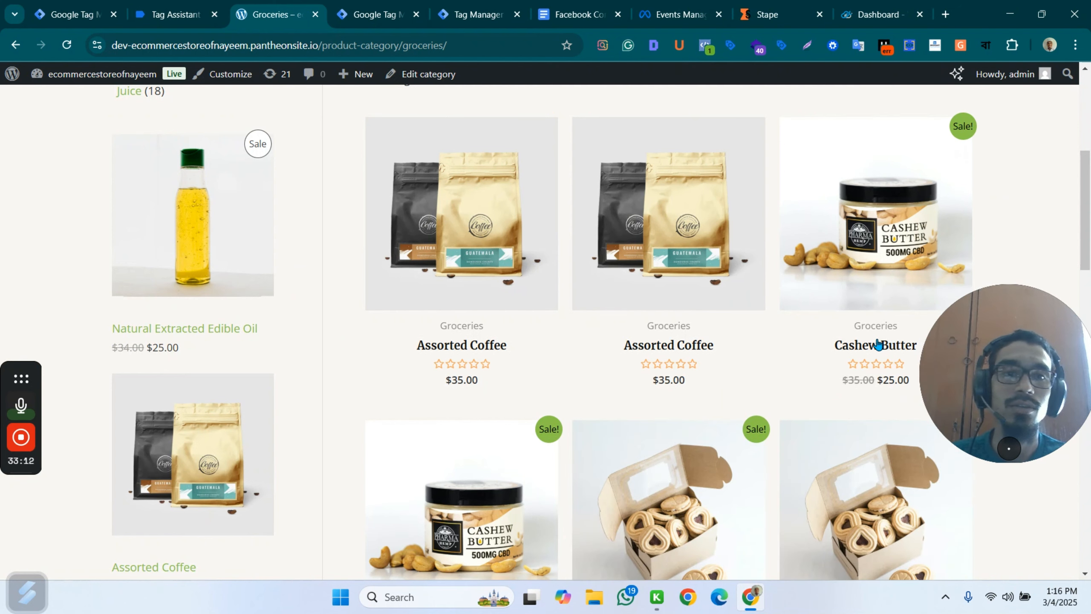
{"action": "left_click", "coordinate": [878, 344]}
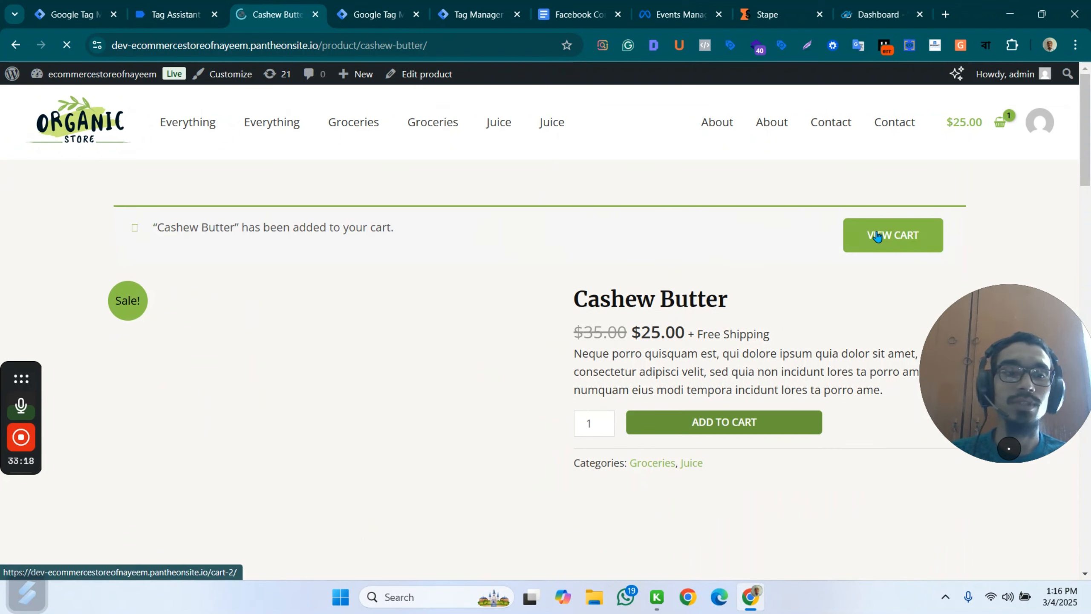
Proceed from the cart to checkout with the Cashew Butter and place the order.
{"action": "left_click", "coordinate": [892, 240]}
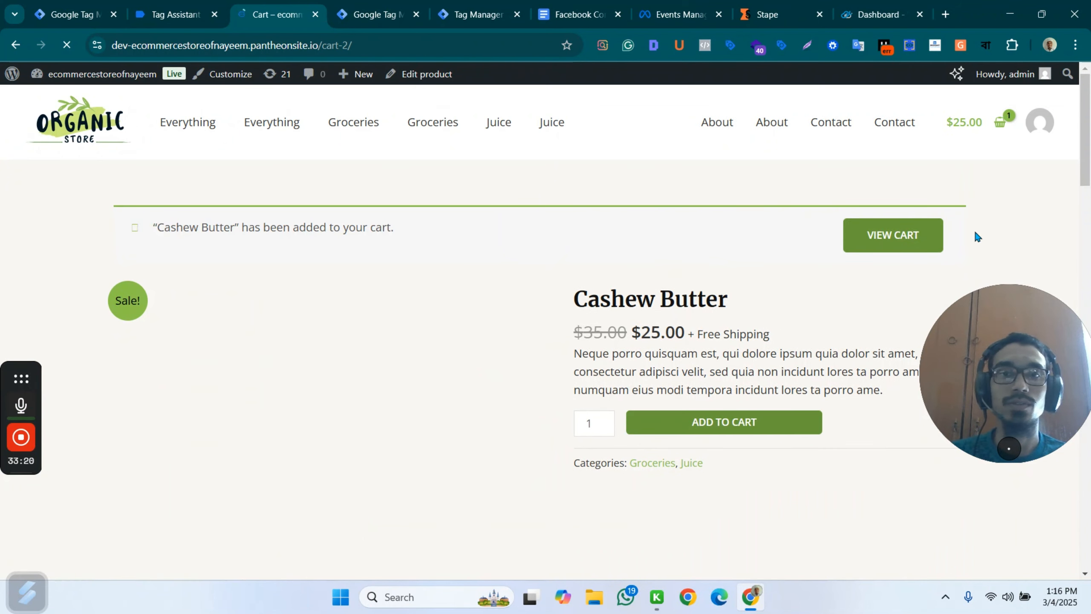
{"action": "scroll", "coordinate": [837, 378], "scroll_direction": "down", "scroll_amount": 5}
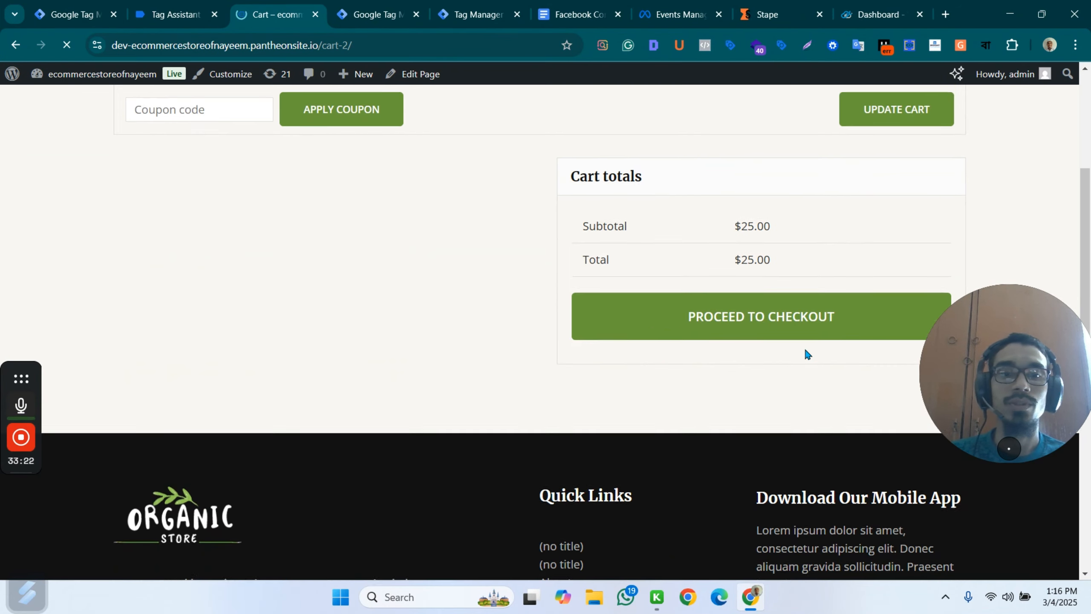
{"action": "left_click", "coordinate": [763, 295]}
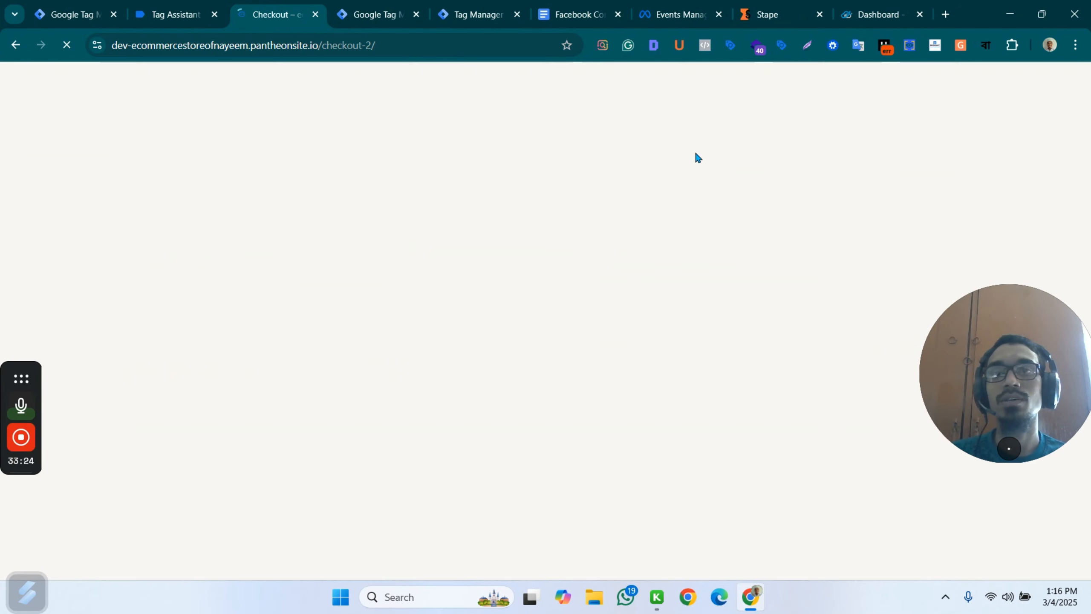
{"action": "scroll", "coordinate": [563, 208], "scroll_direction": "down", "scroll_amount": 4}
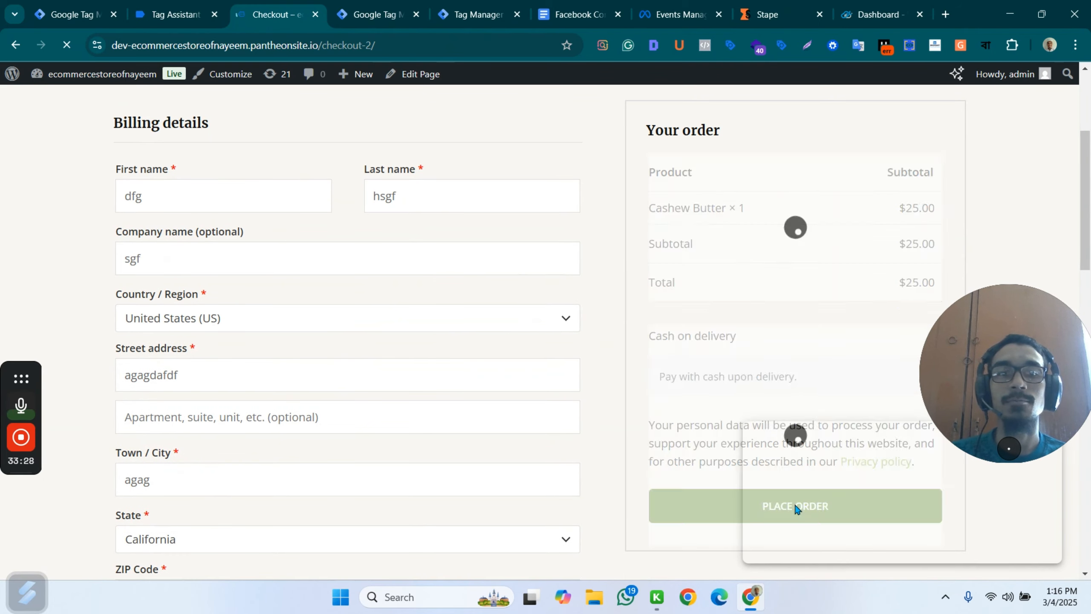
{"action": "left_click", "coordinate": [692, 511]}
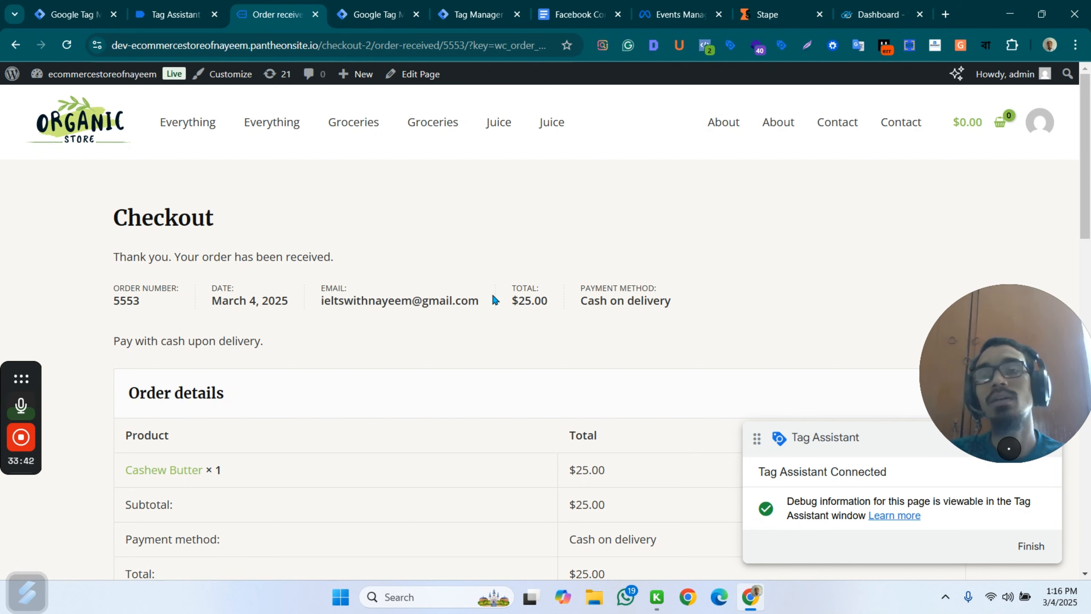
Check the tags fired on the purchase event in Tag Assistant and in the server container GTM-TLZJKDC7 preview.
{"action": "left_click", "coordinate": [167, 14]}
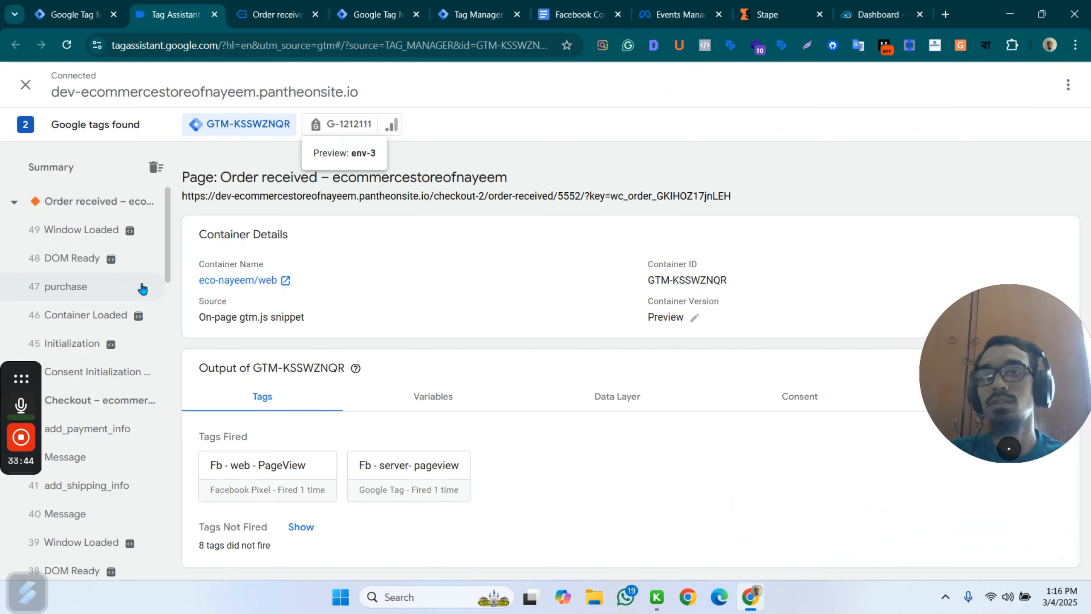
{"action": "left_click", "coordinate": [103, 287]}
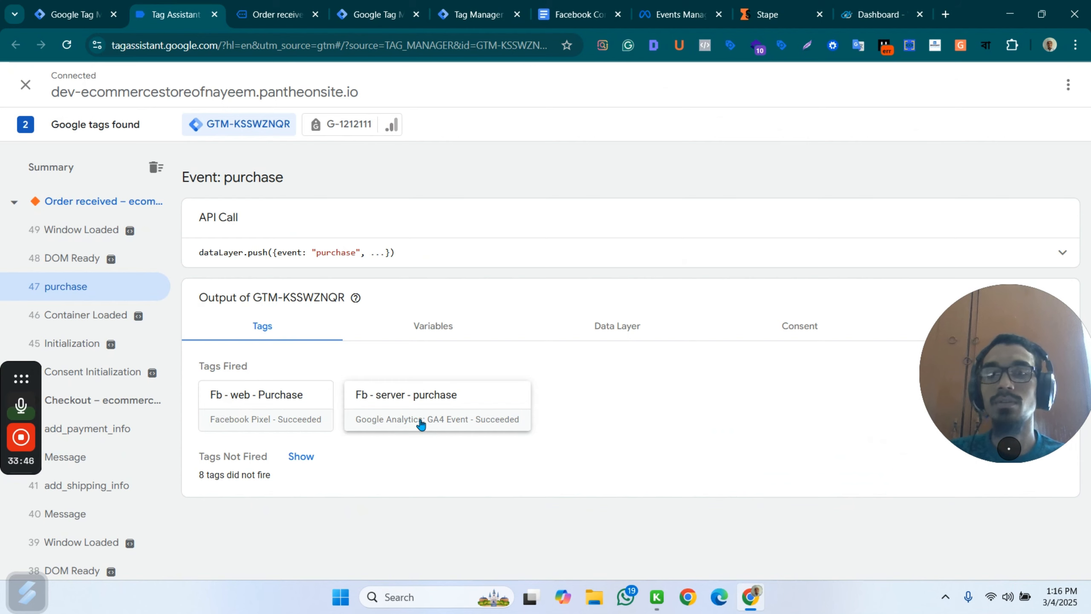
{"action": "left_click", "coordinate": [406, 12]}
{"action": "left_click", "coordinate": [455, 15]}
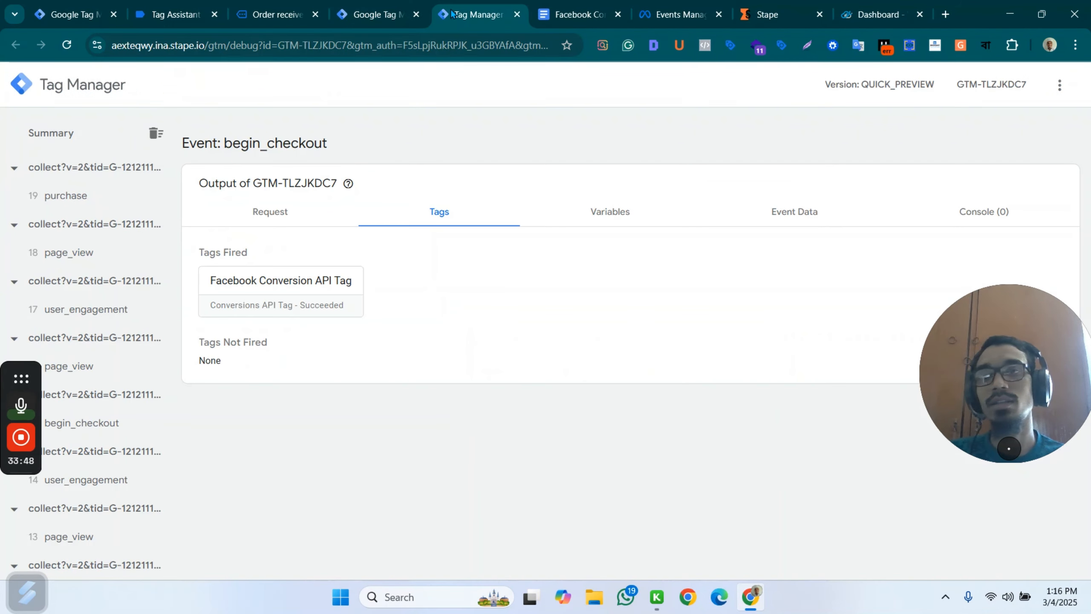
{"action": "left_click", "coordinate": [85, 199]}
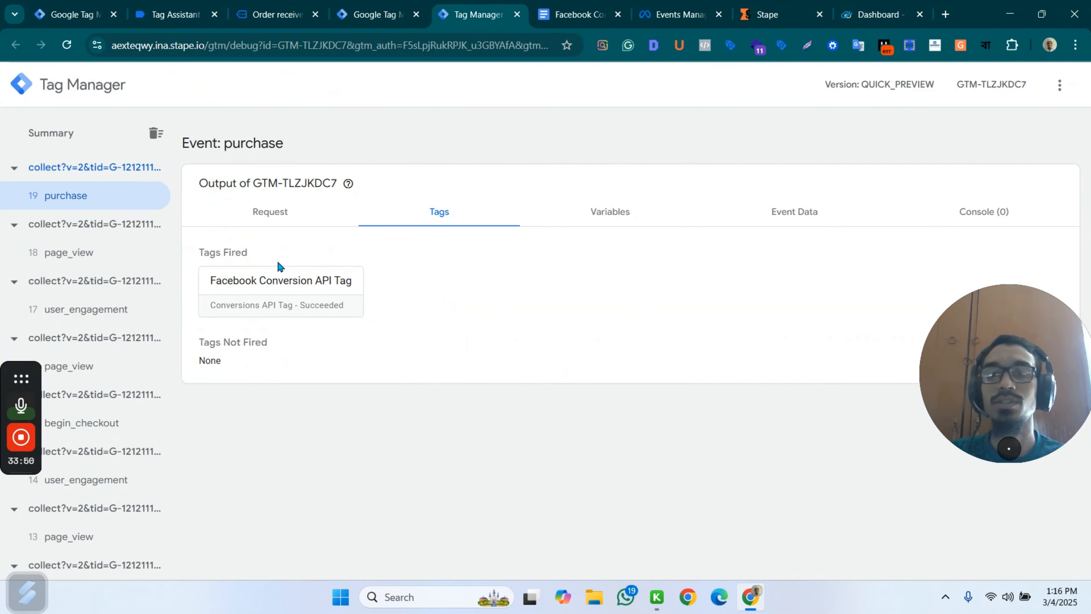